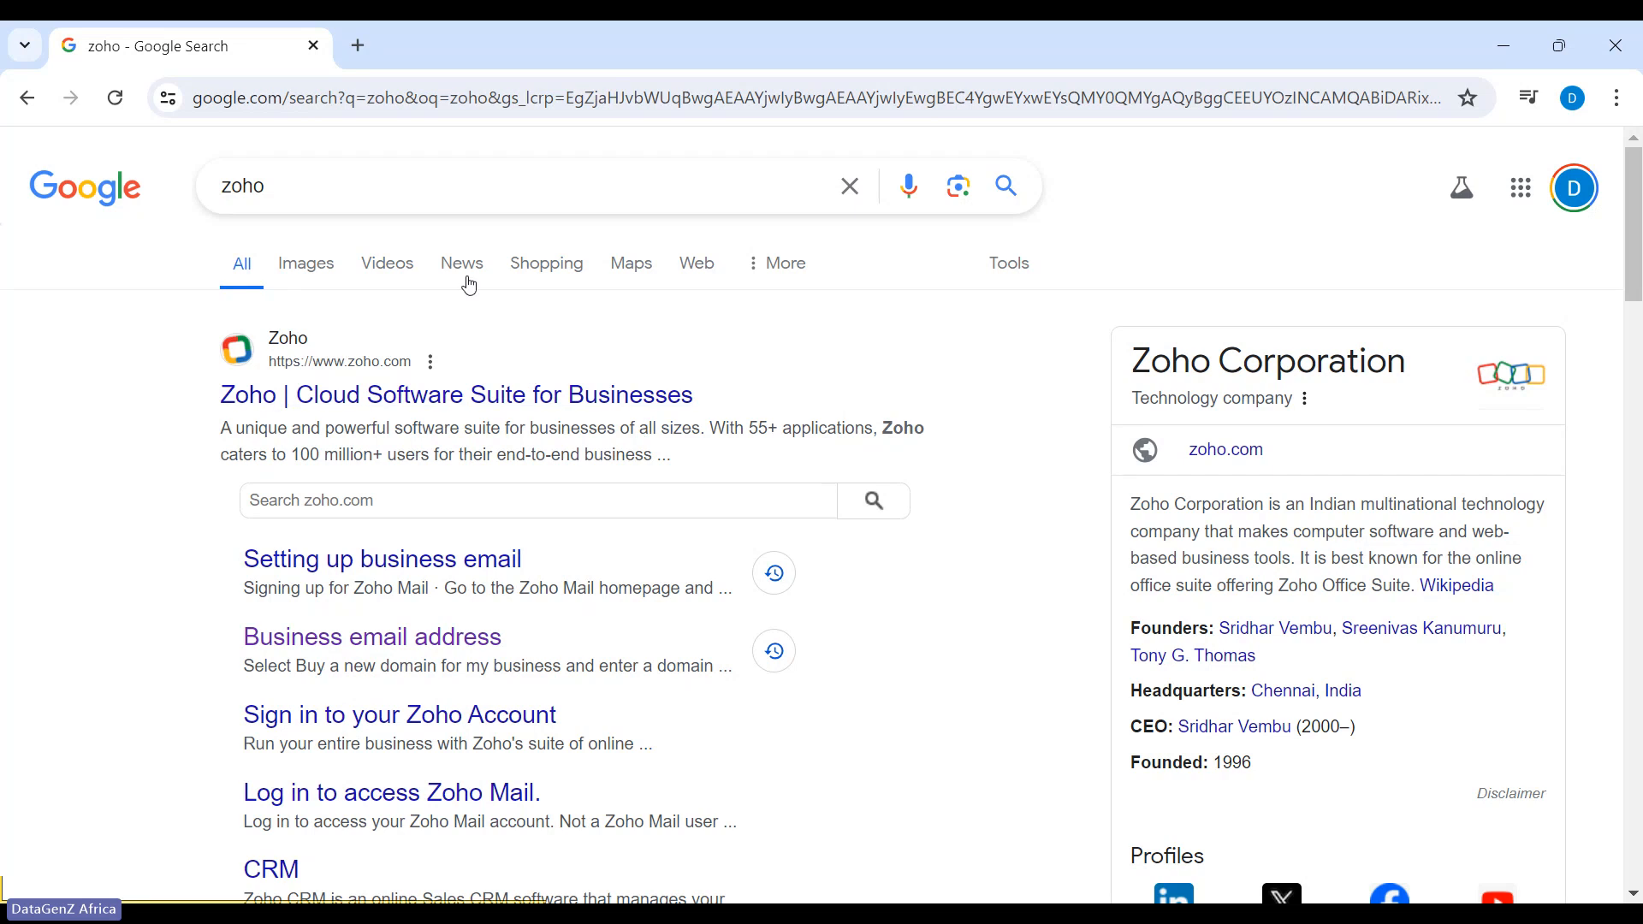
# Search Google for "power bi" in a new browser tab and open Microsoft's Power BI product page
pyautogui.click(358, 46)
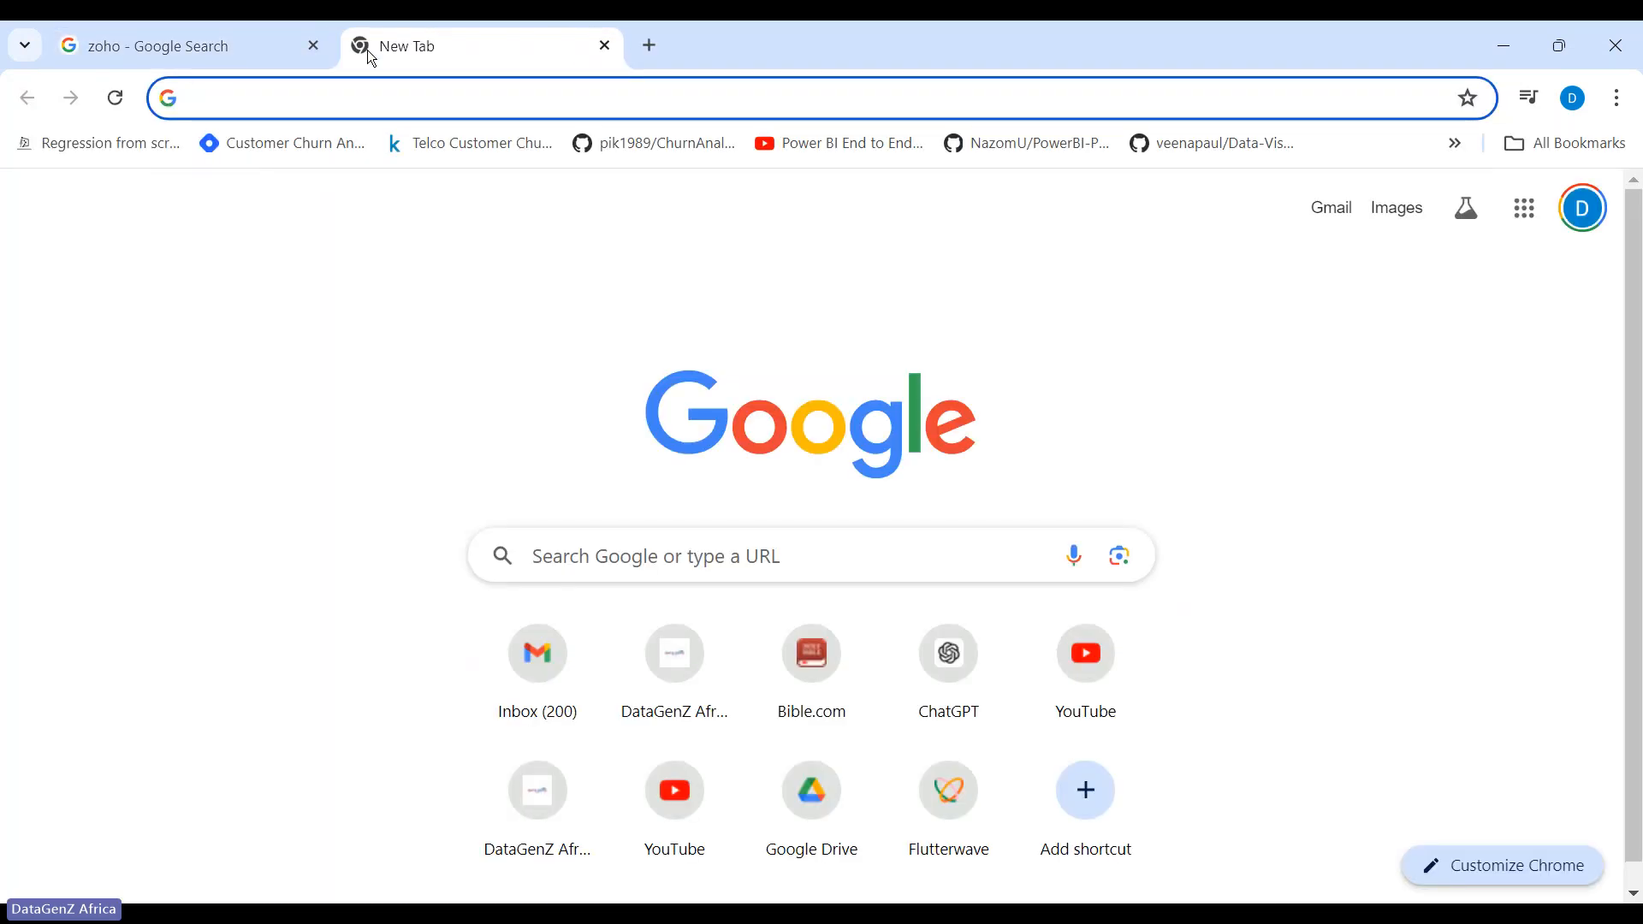
pyautogui.write('po')
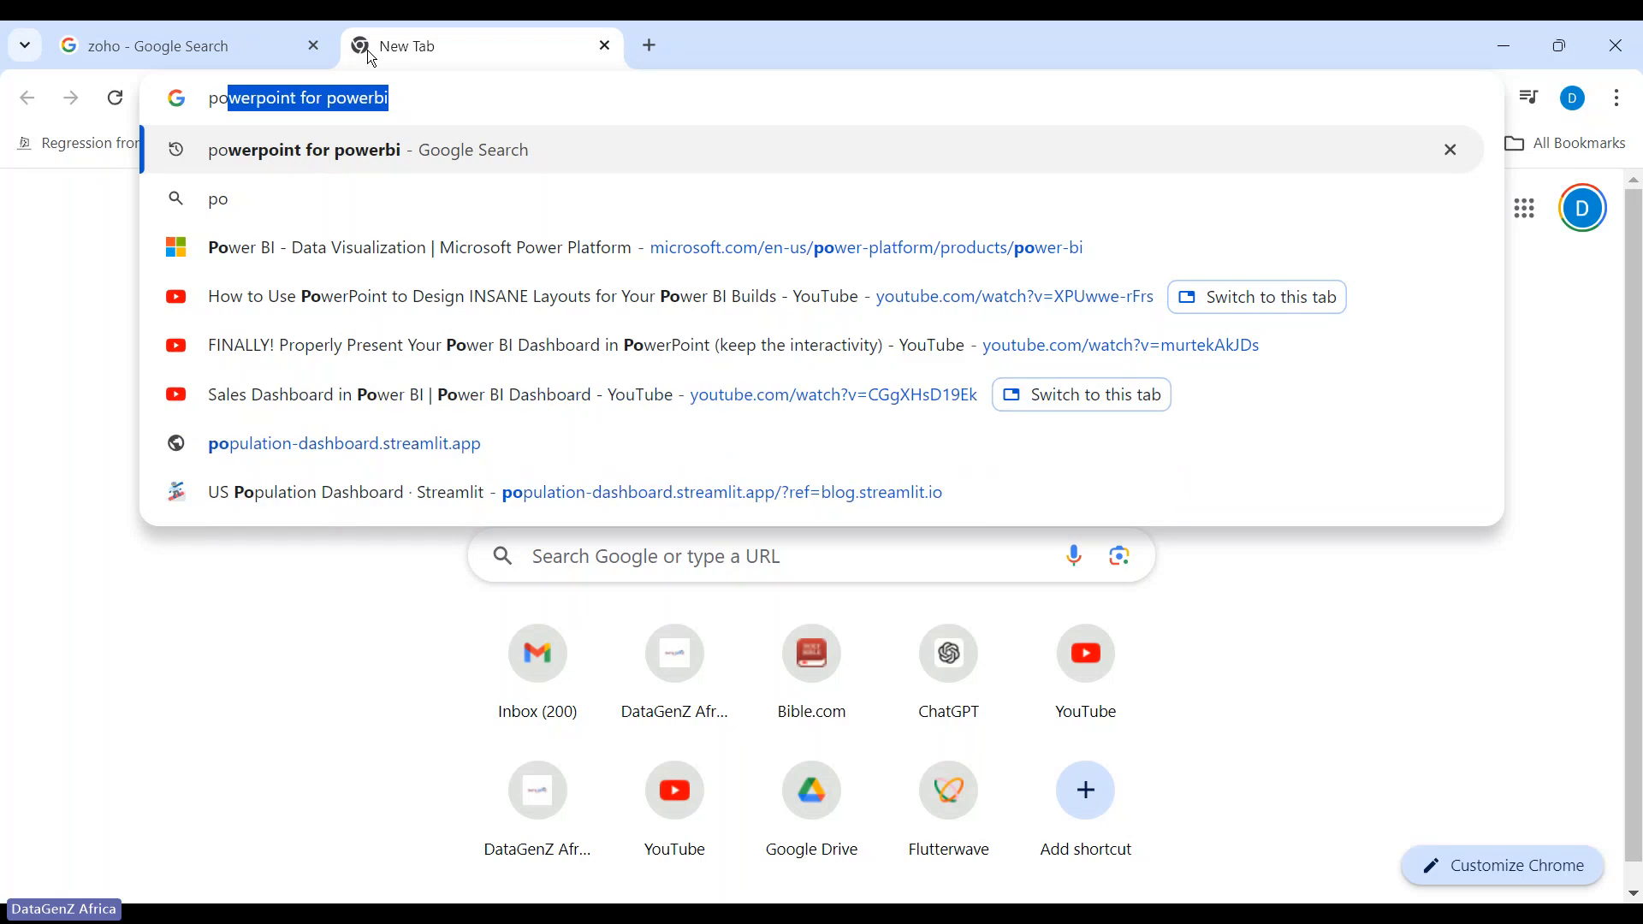
pyautogui.write('wer')
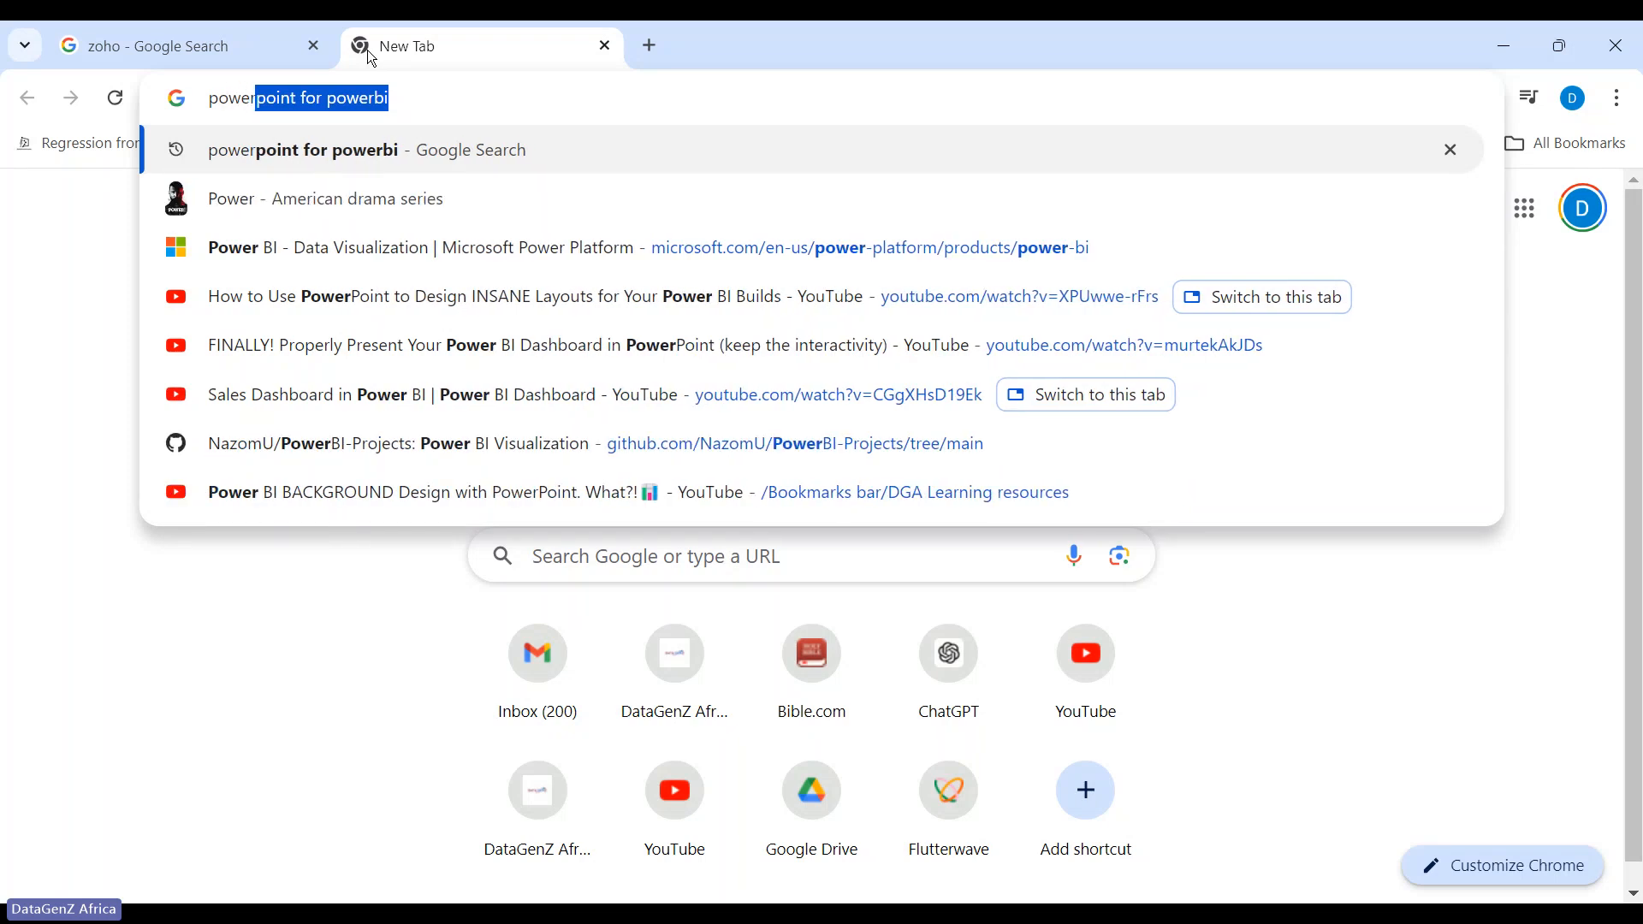
pyautogui.write(' bi')
pyautogui.press('Return')
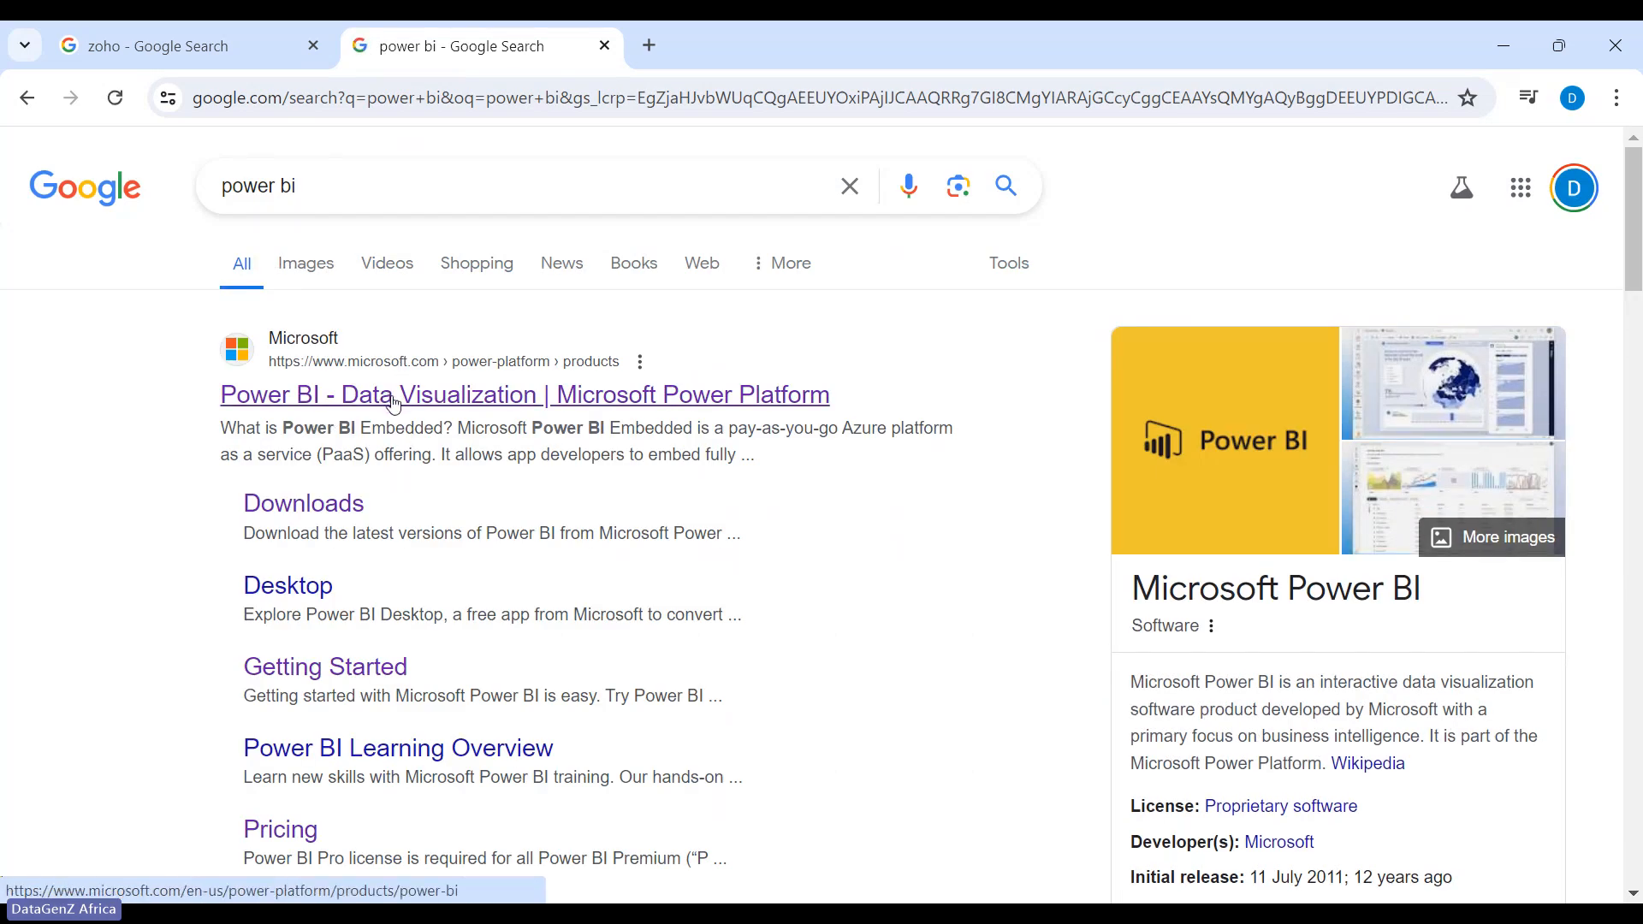
pyautogui.click(393, 405)
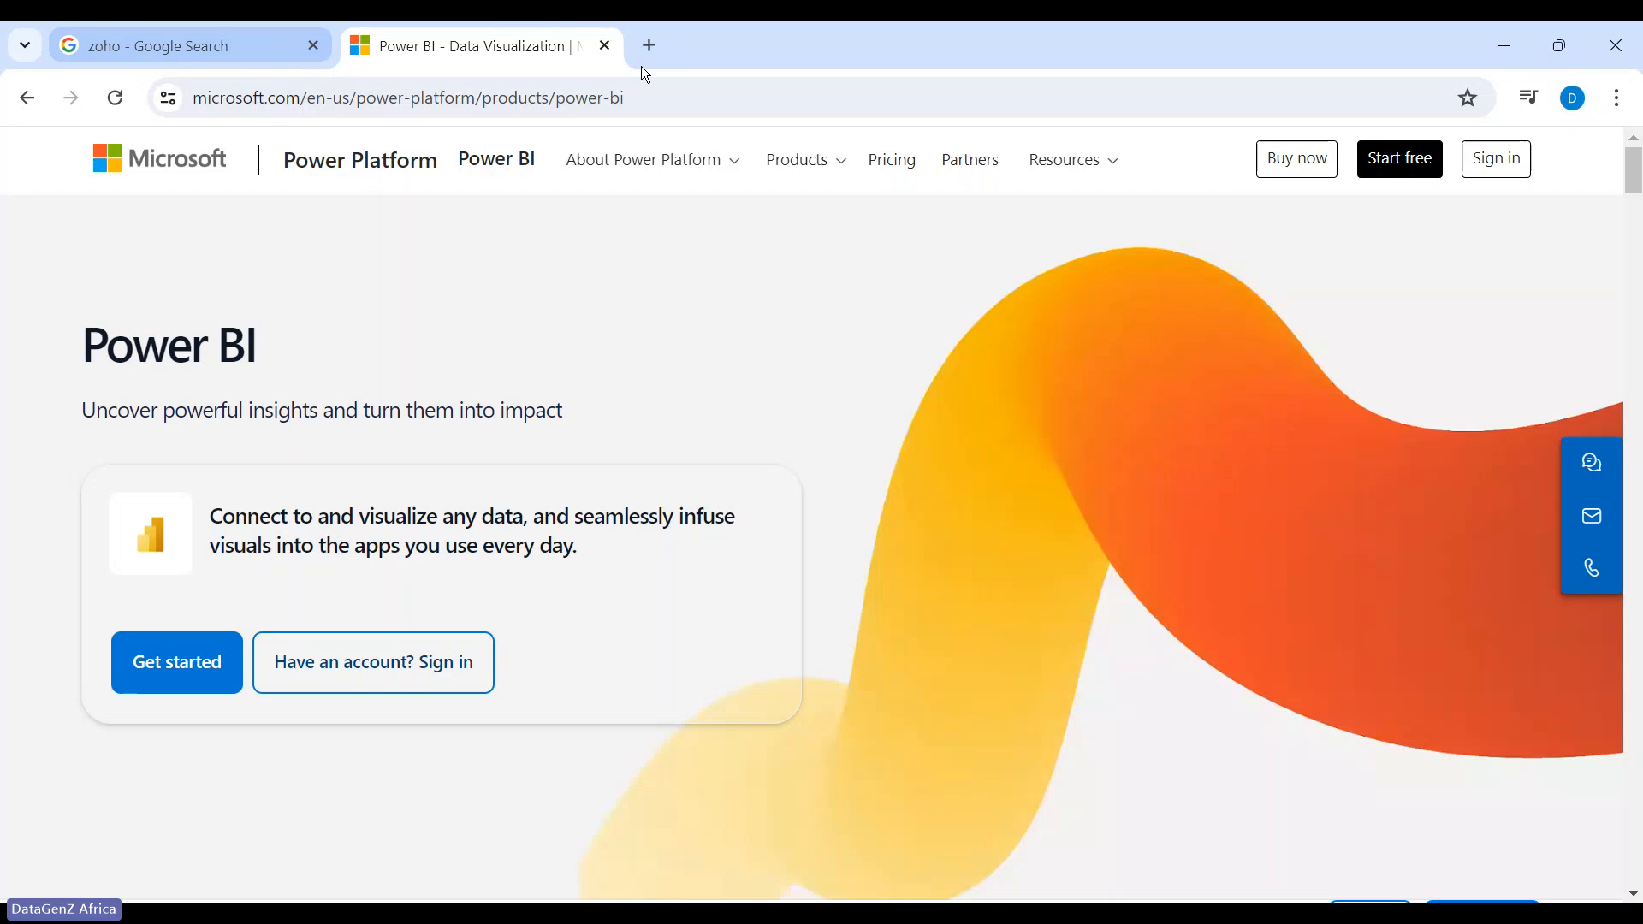
# Search for "visual studio developer program" in another new tab and open the Visual Studio Dev Essentials page
pyautogui.click(649, 46)
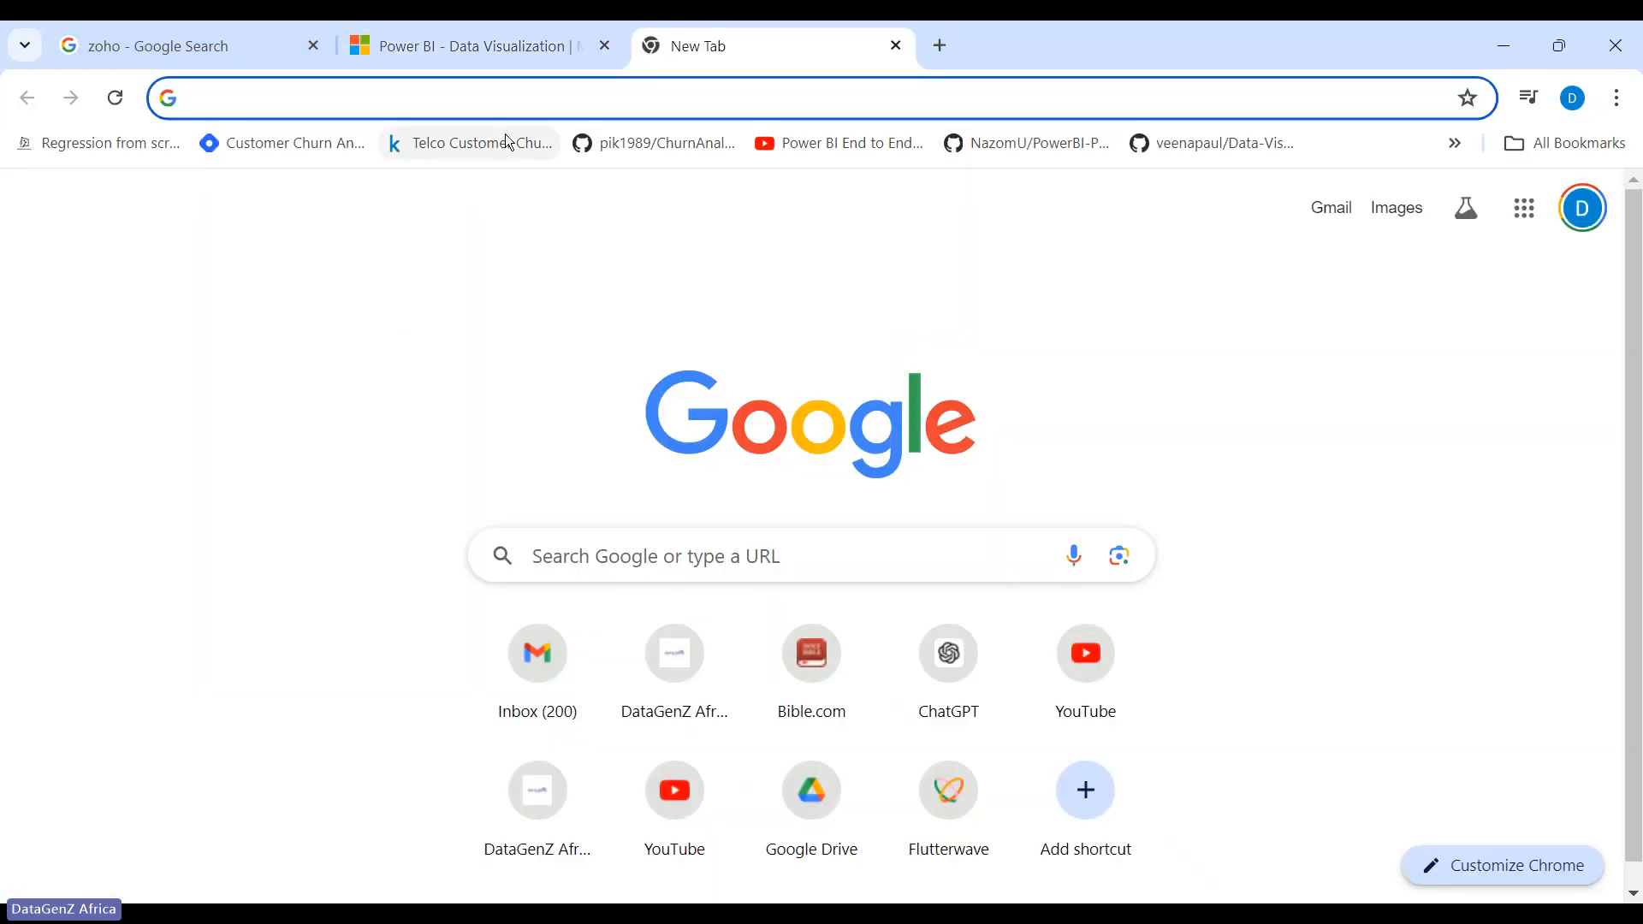
pyautogui.write('vis')
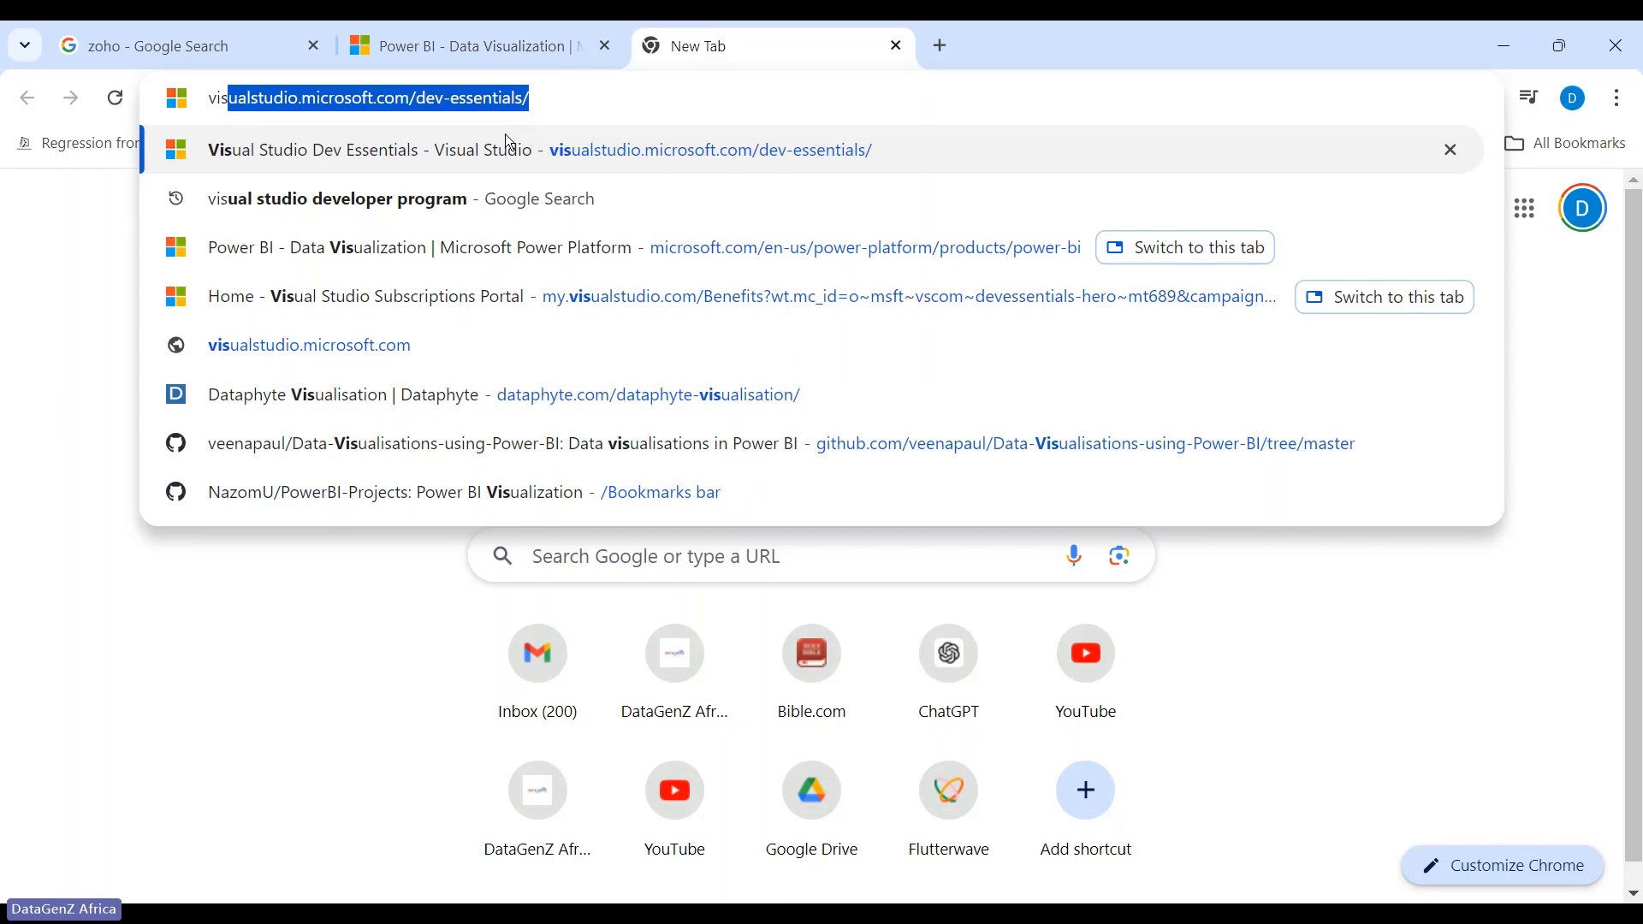
pyautogui.click(512, 201)
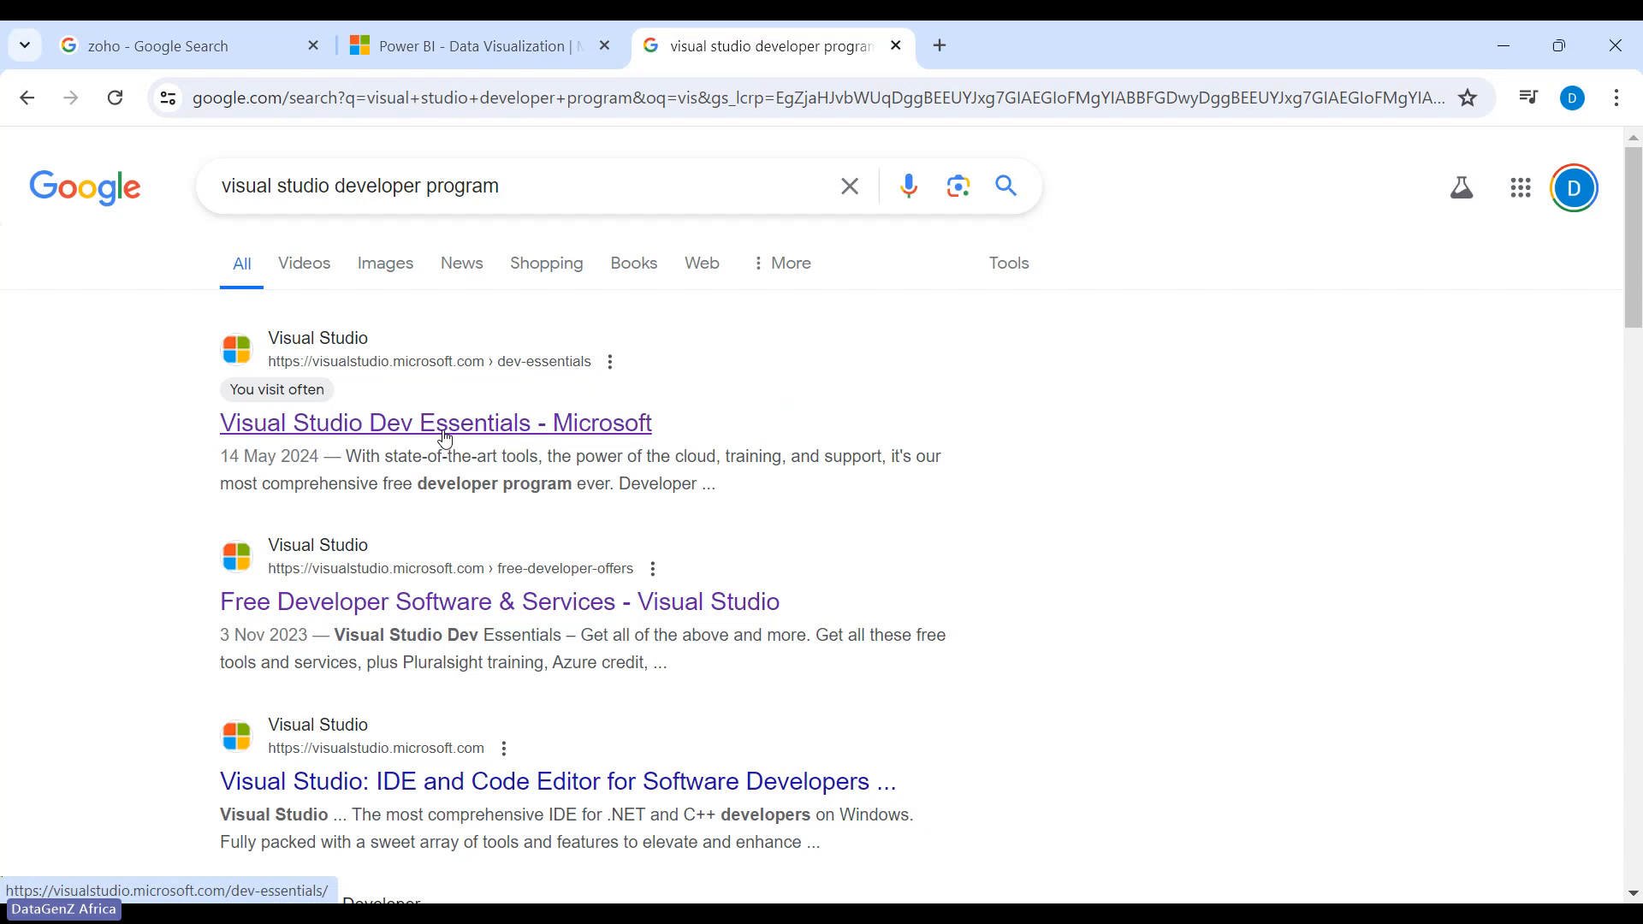
pyautogui.click(432, 428)
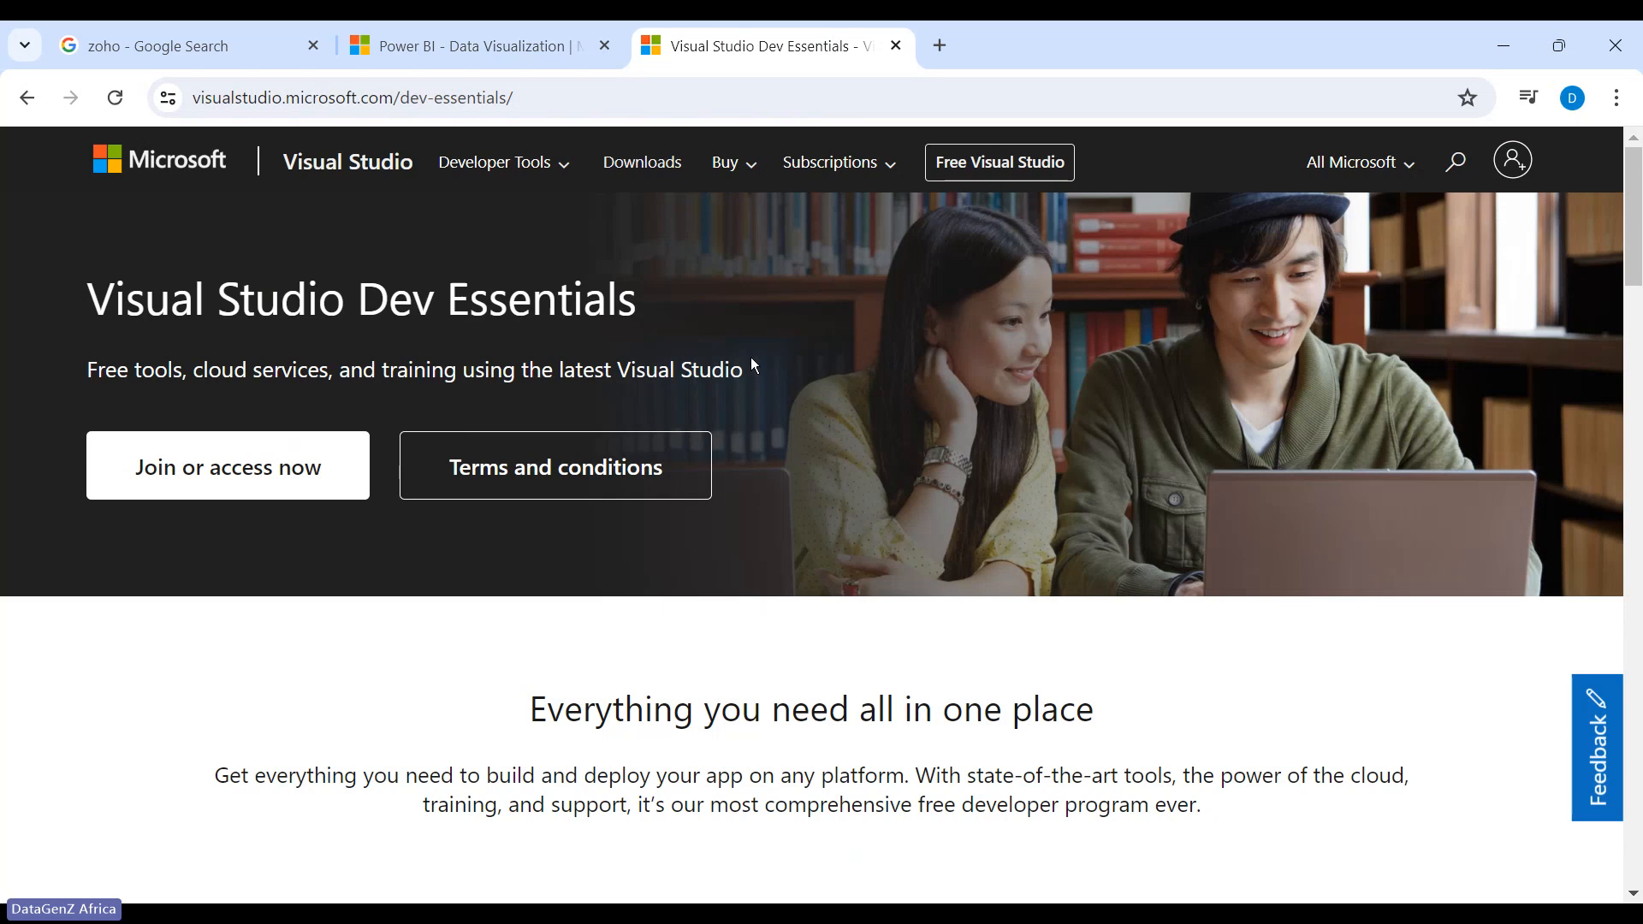
# Access the Visual Studio Dev Essentials membership and look through its included benefits, including the Power BI free plan
pyautogui.click(1513, 161)
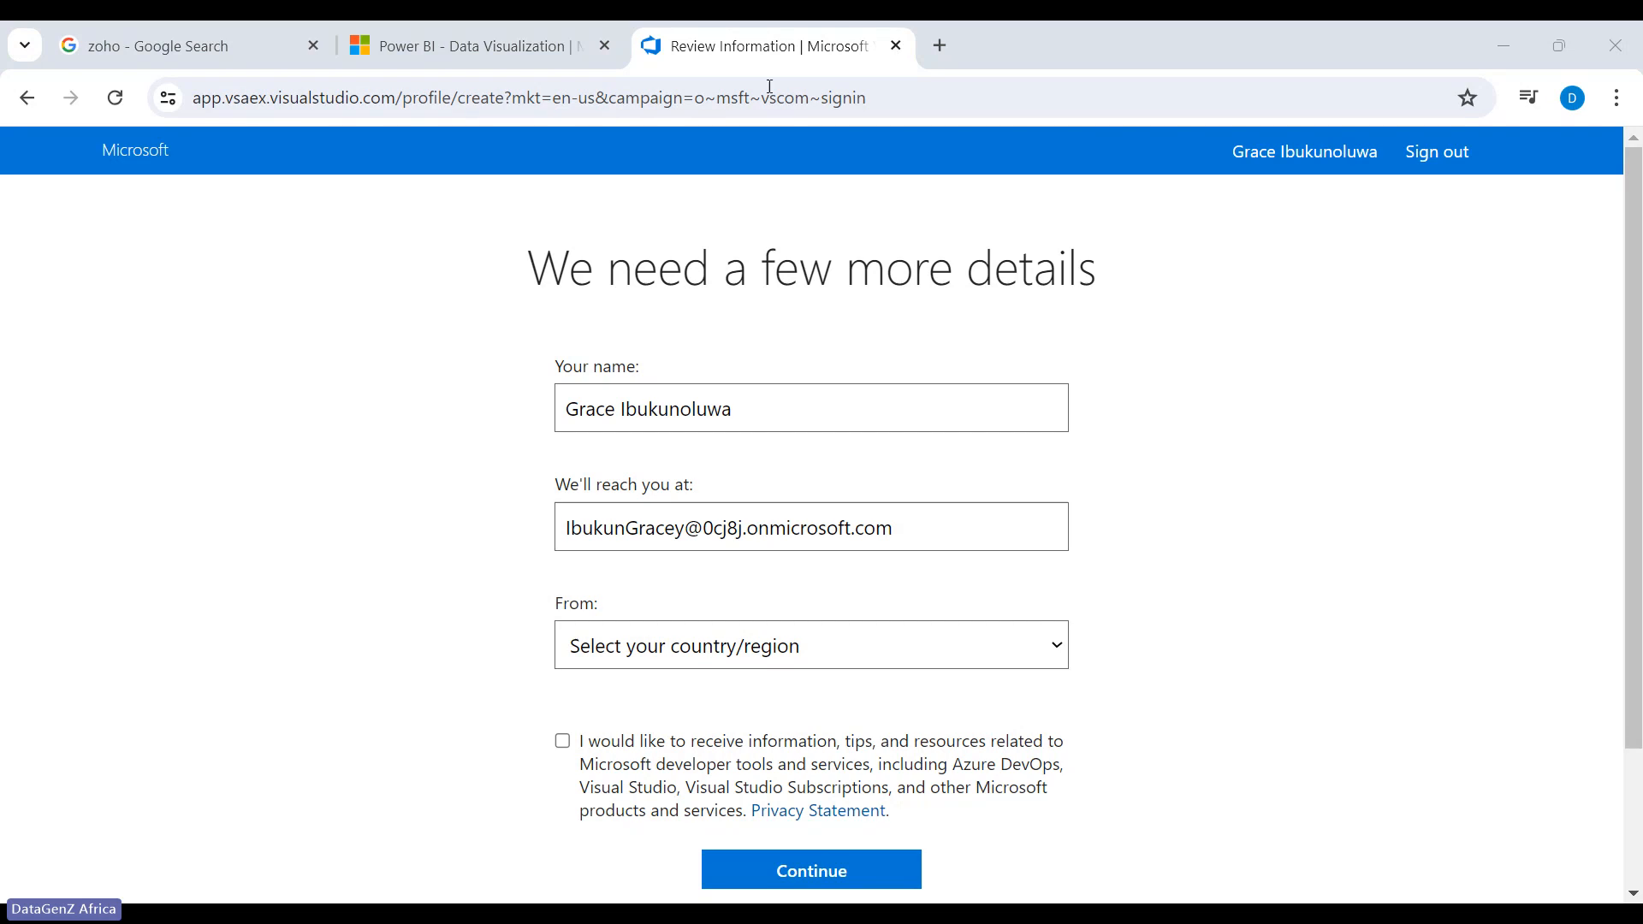
pyautogui.click(35, 108)
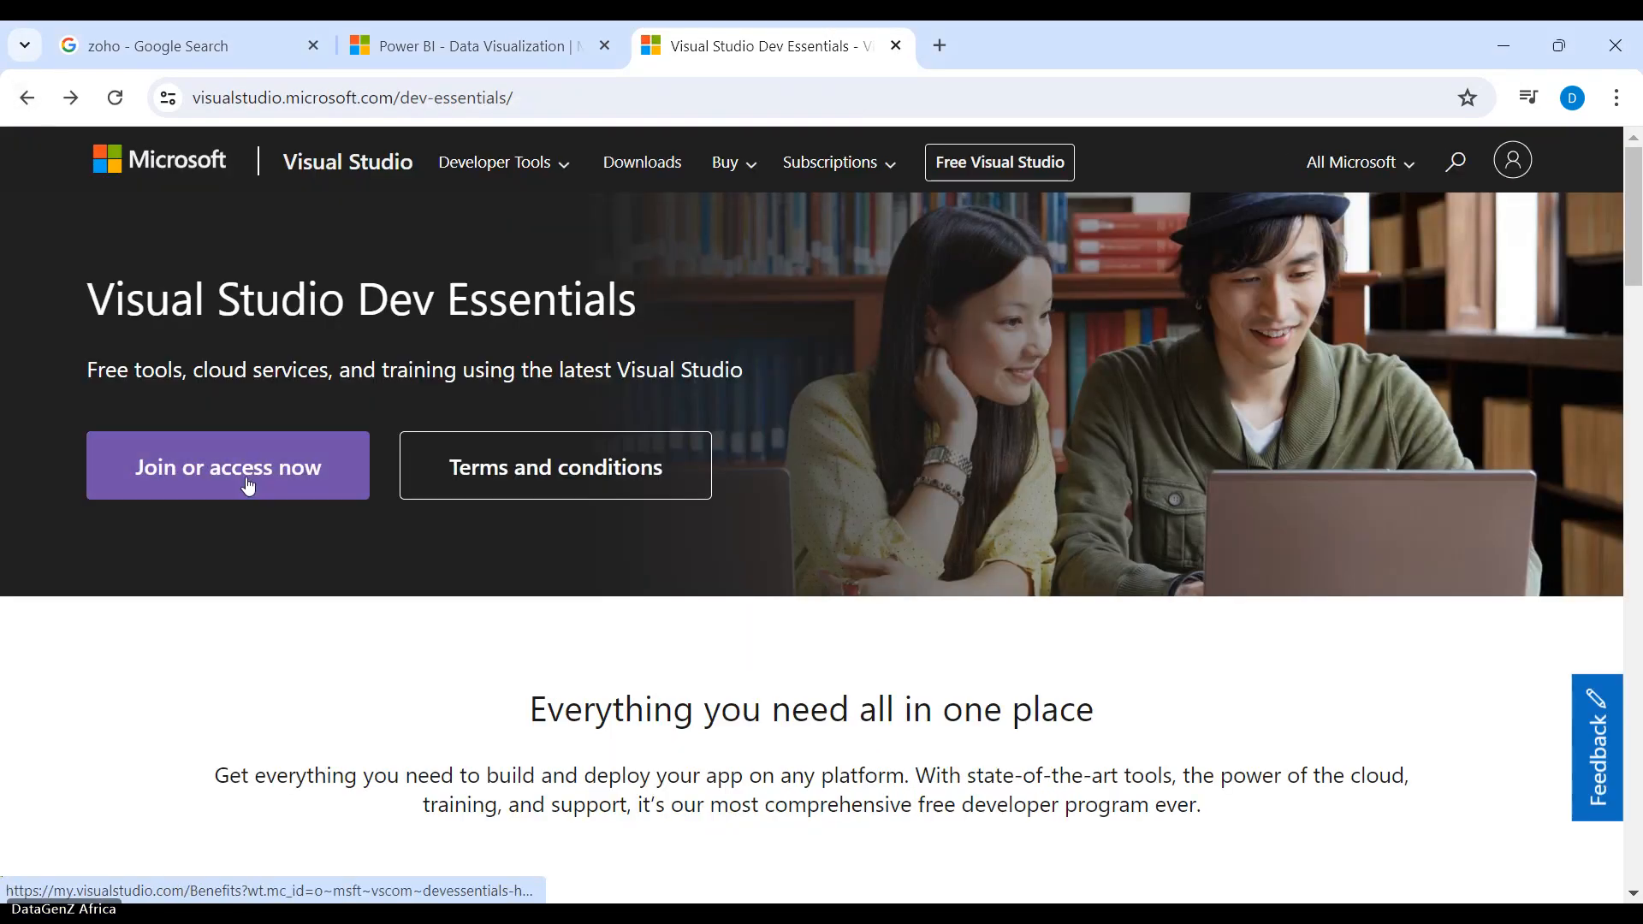
pyautogui.click(246, 481)
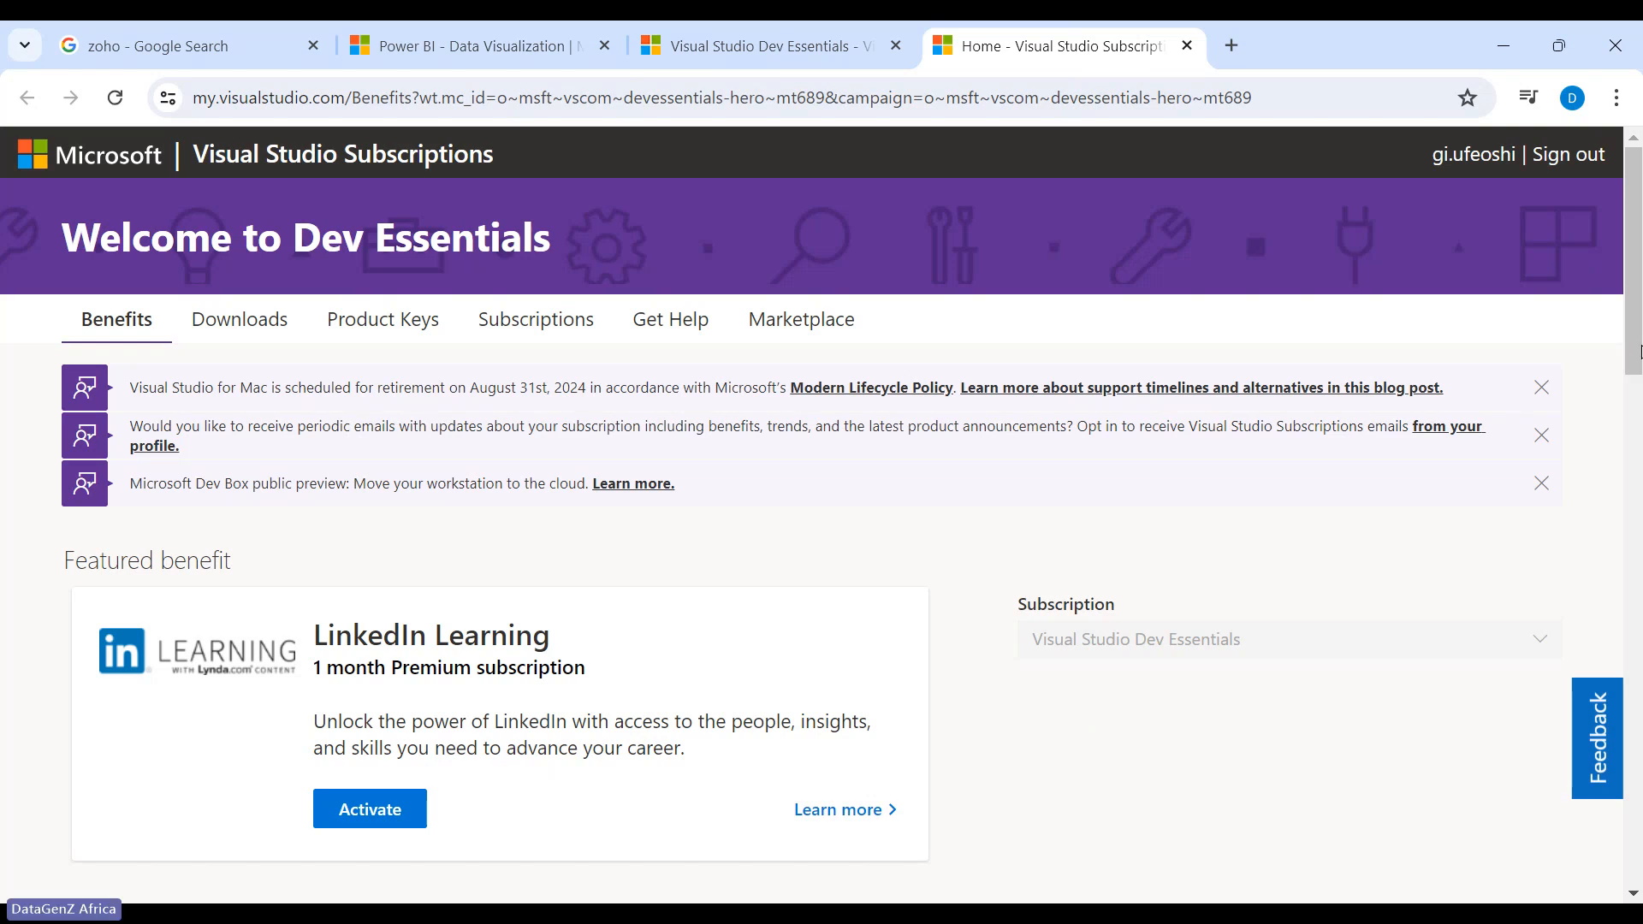
pyautogui.moveTo(1637, 364); pyautogui.dragTo(1616, 656)
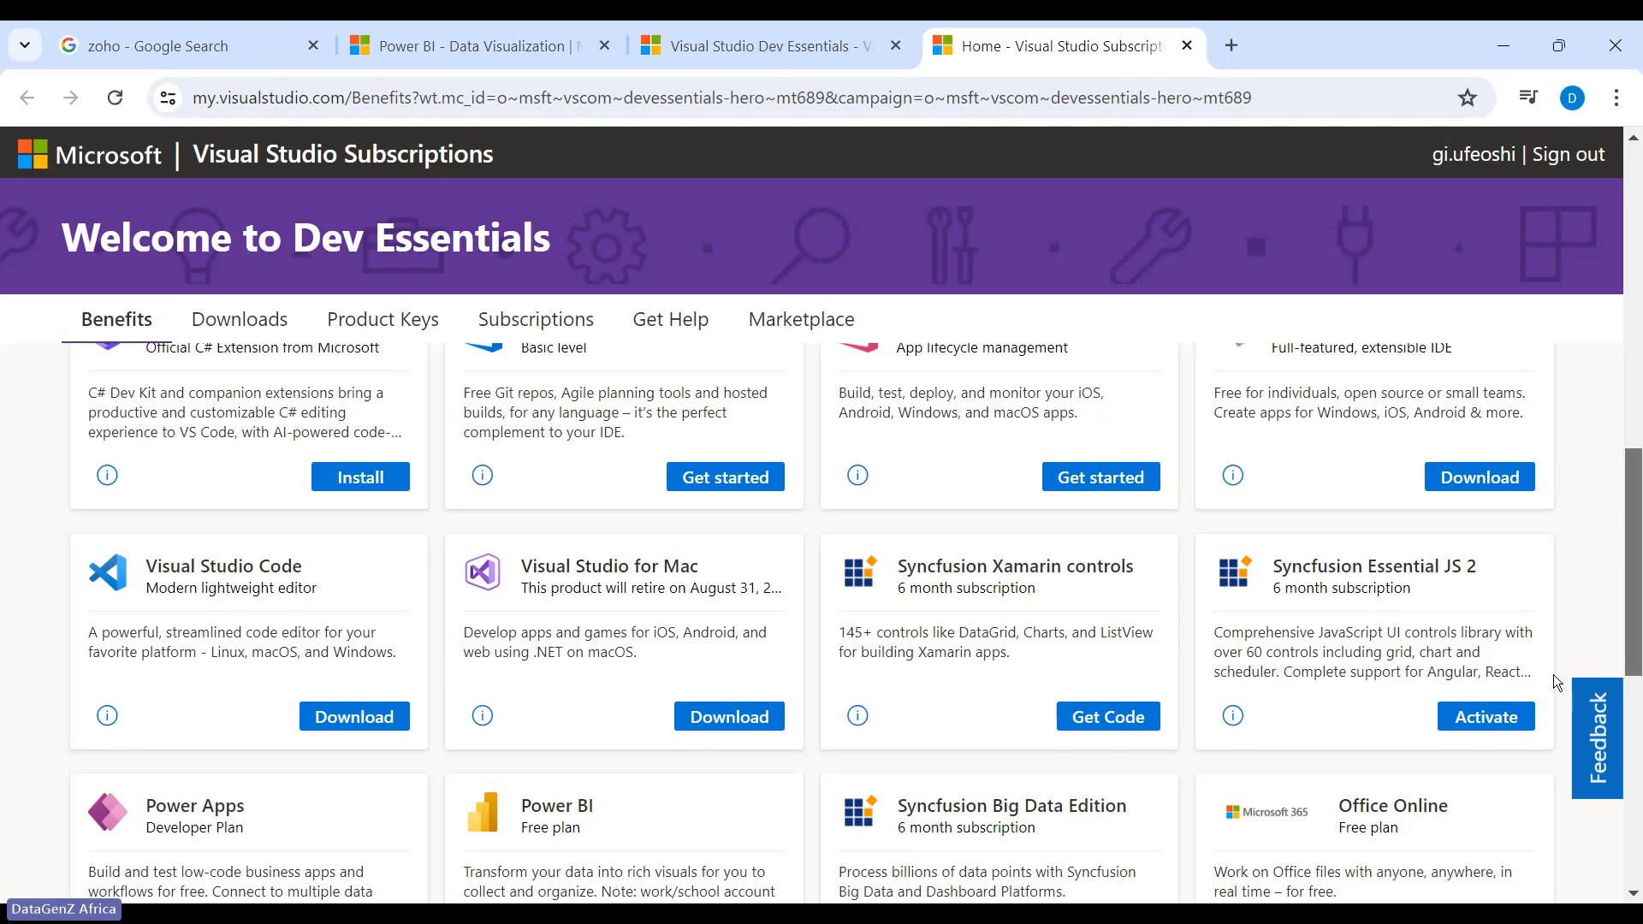
pyautogui.moveTo(1642, 574); pyautogui.dragTo(1642, 627)
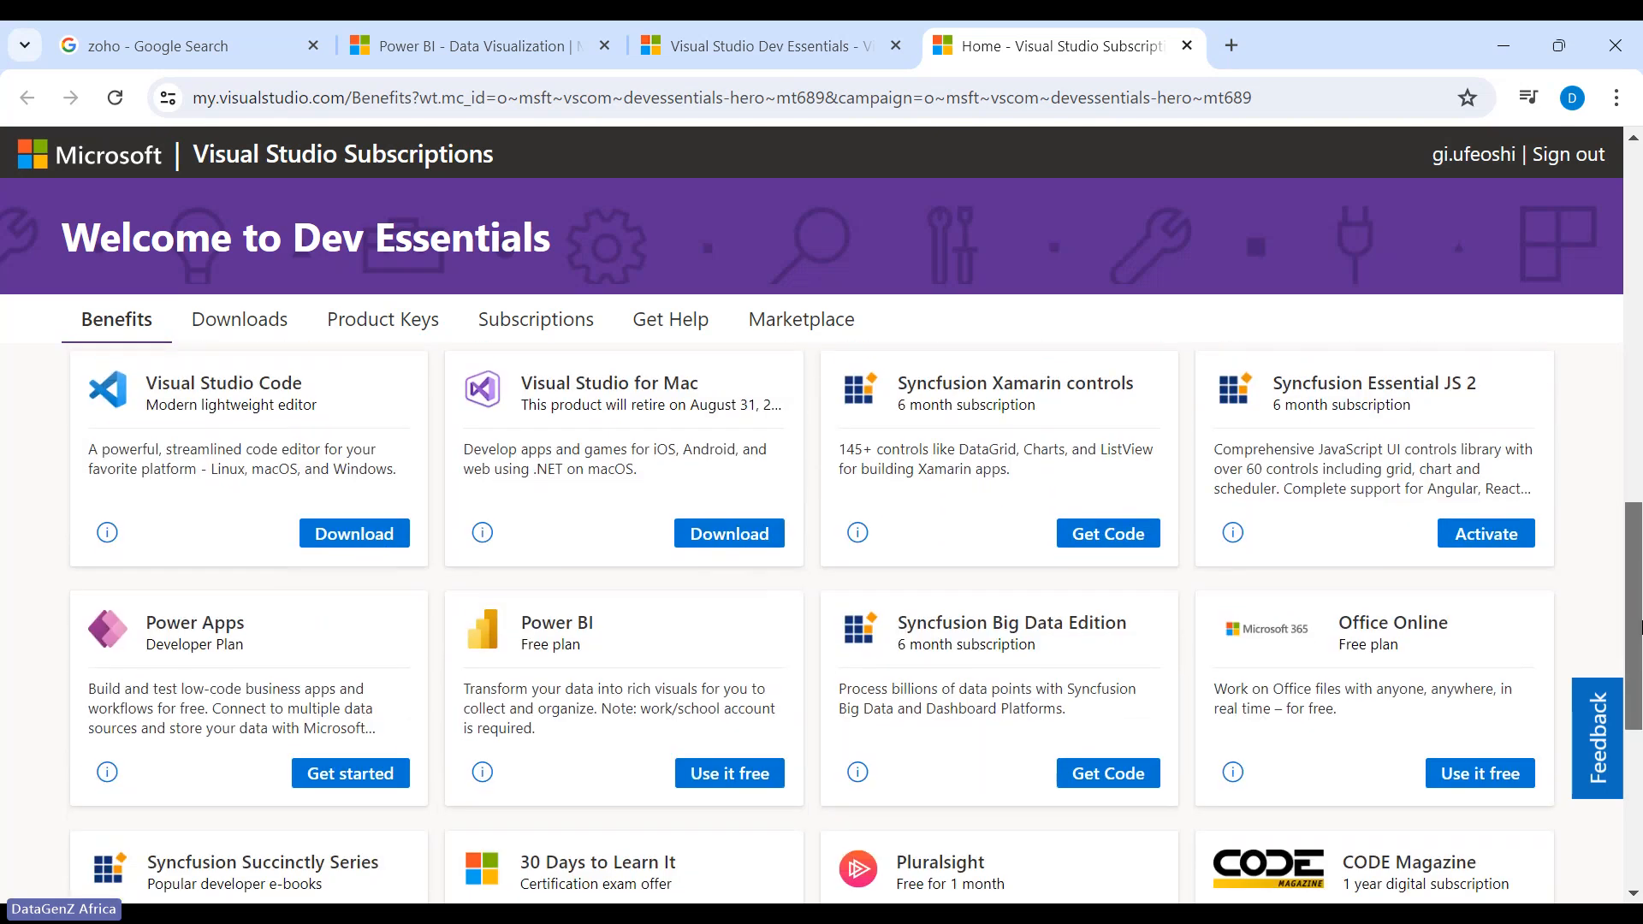
pyautogui.moveTo(1642, 627); pyautogui.dragTo(1640, 292)
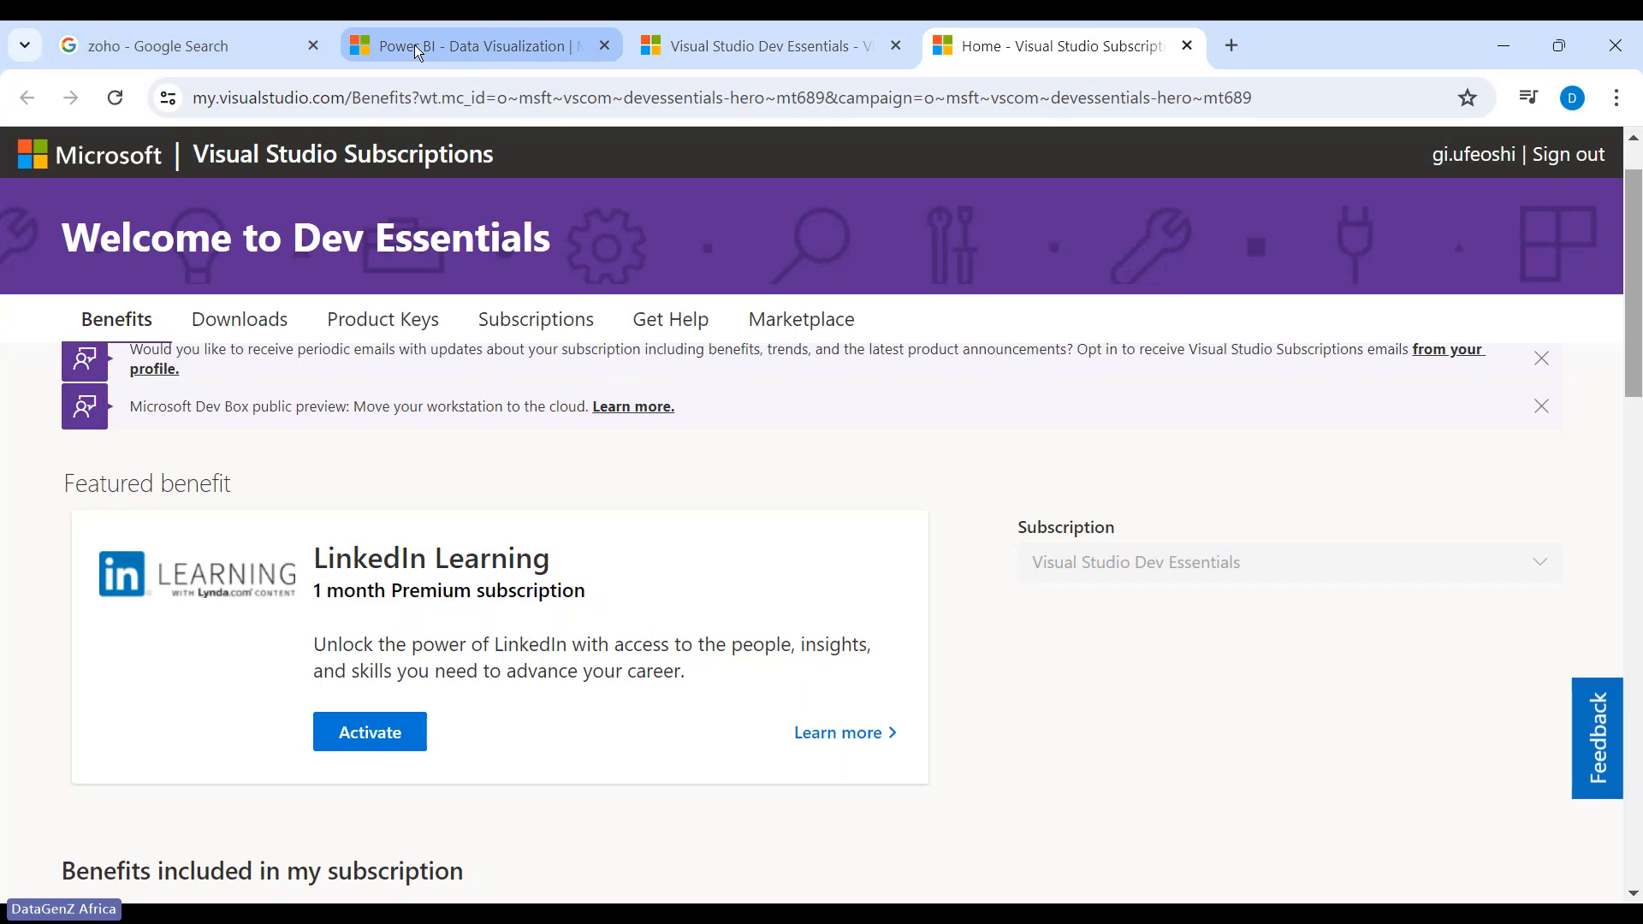
# Go back to the "zoho" search results and open Zoho's official website
pyautogui.click(177, 53)
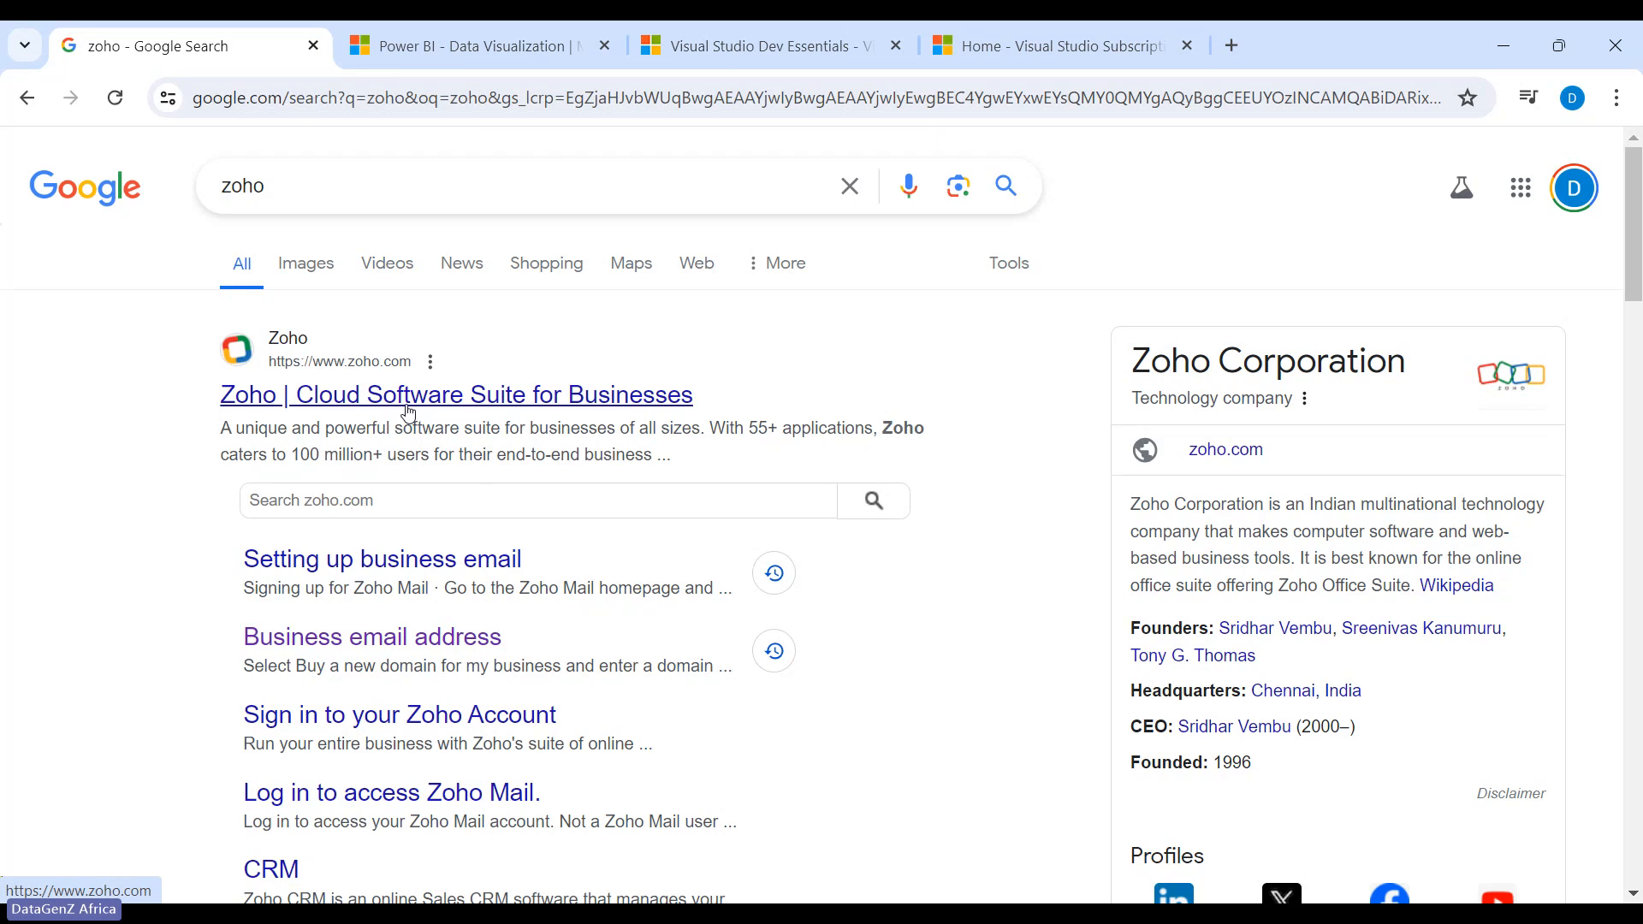
pyautogui.click(387, 408)
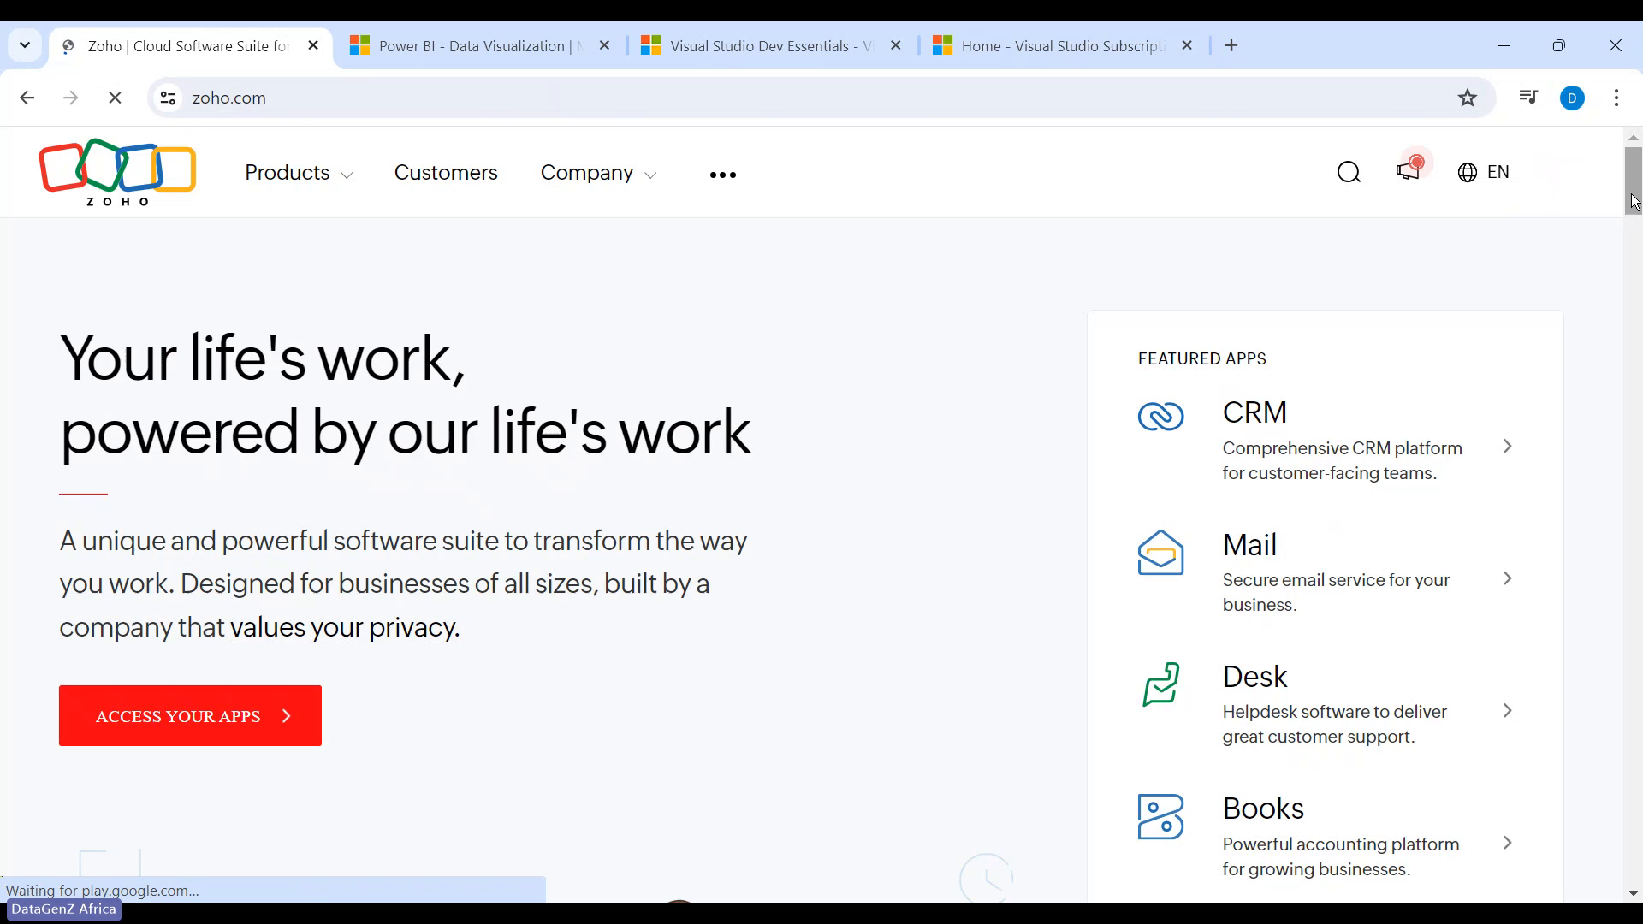
pyautogui.moveTo(1635, 202); pyautogui.dragTo(1637, 137)
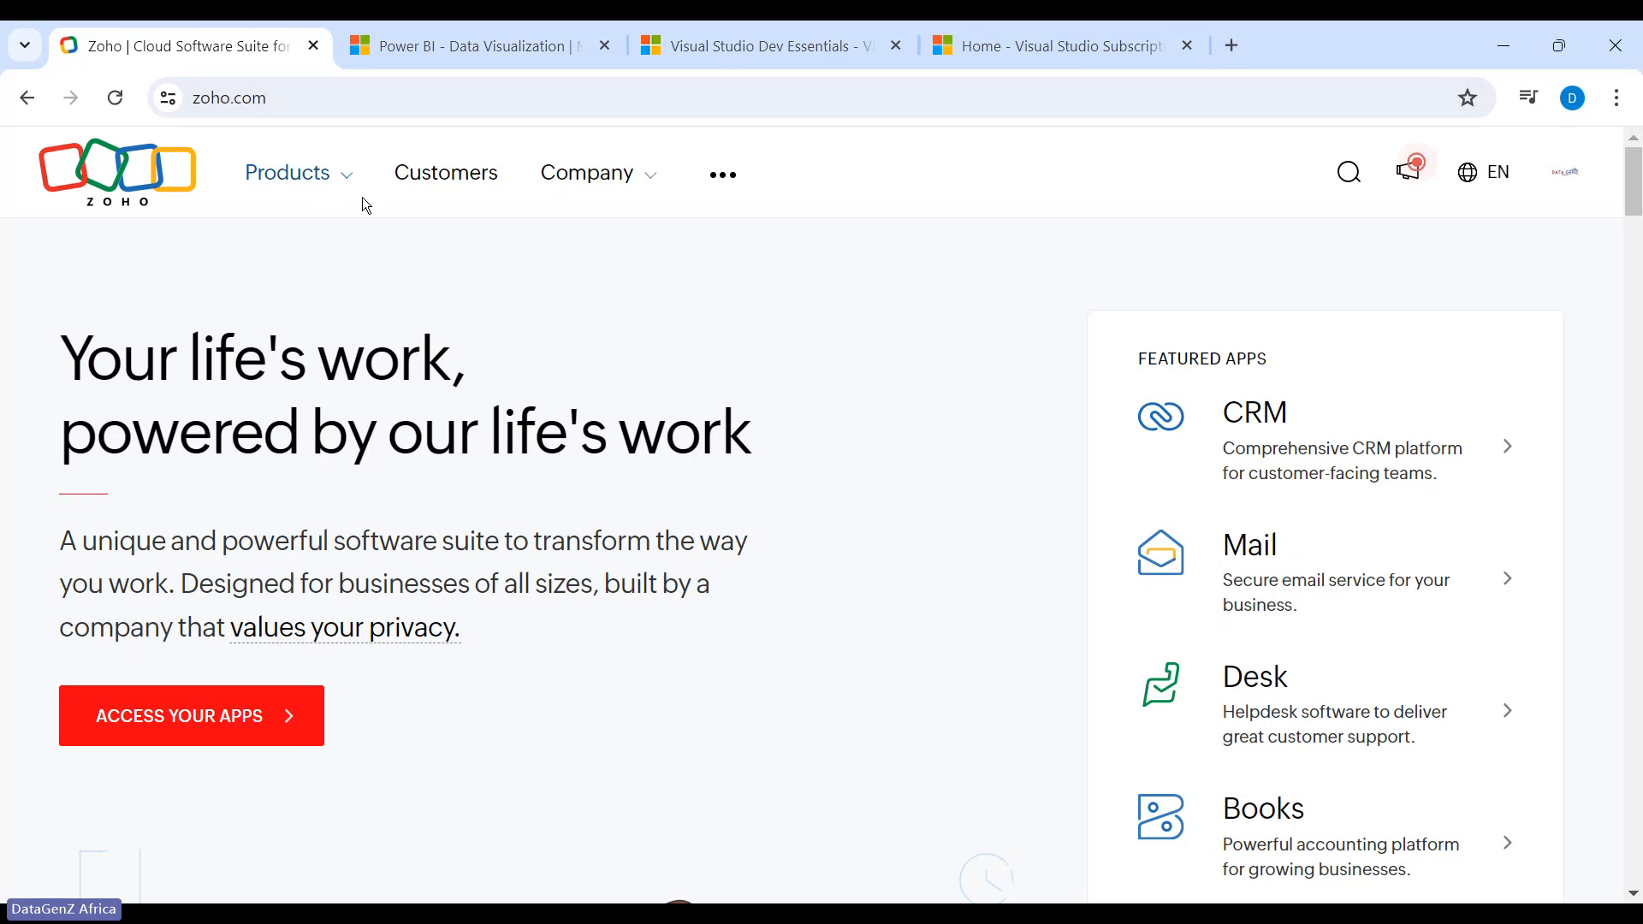
# Search Google for "zoho mail" and open Zoho's Secure Business Email Hosting page
pyautogui.click(342, 99)
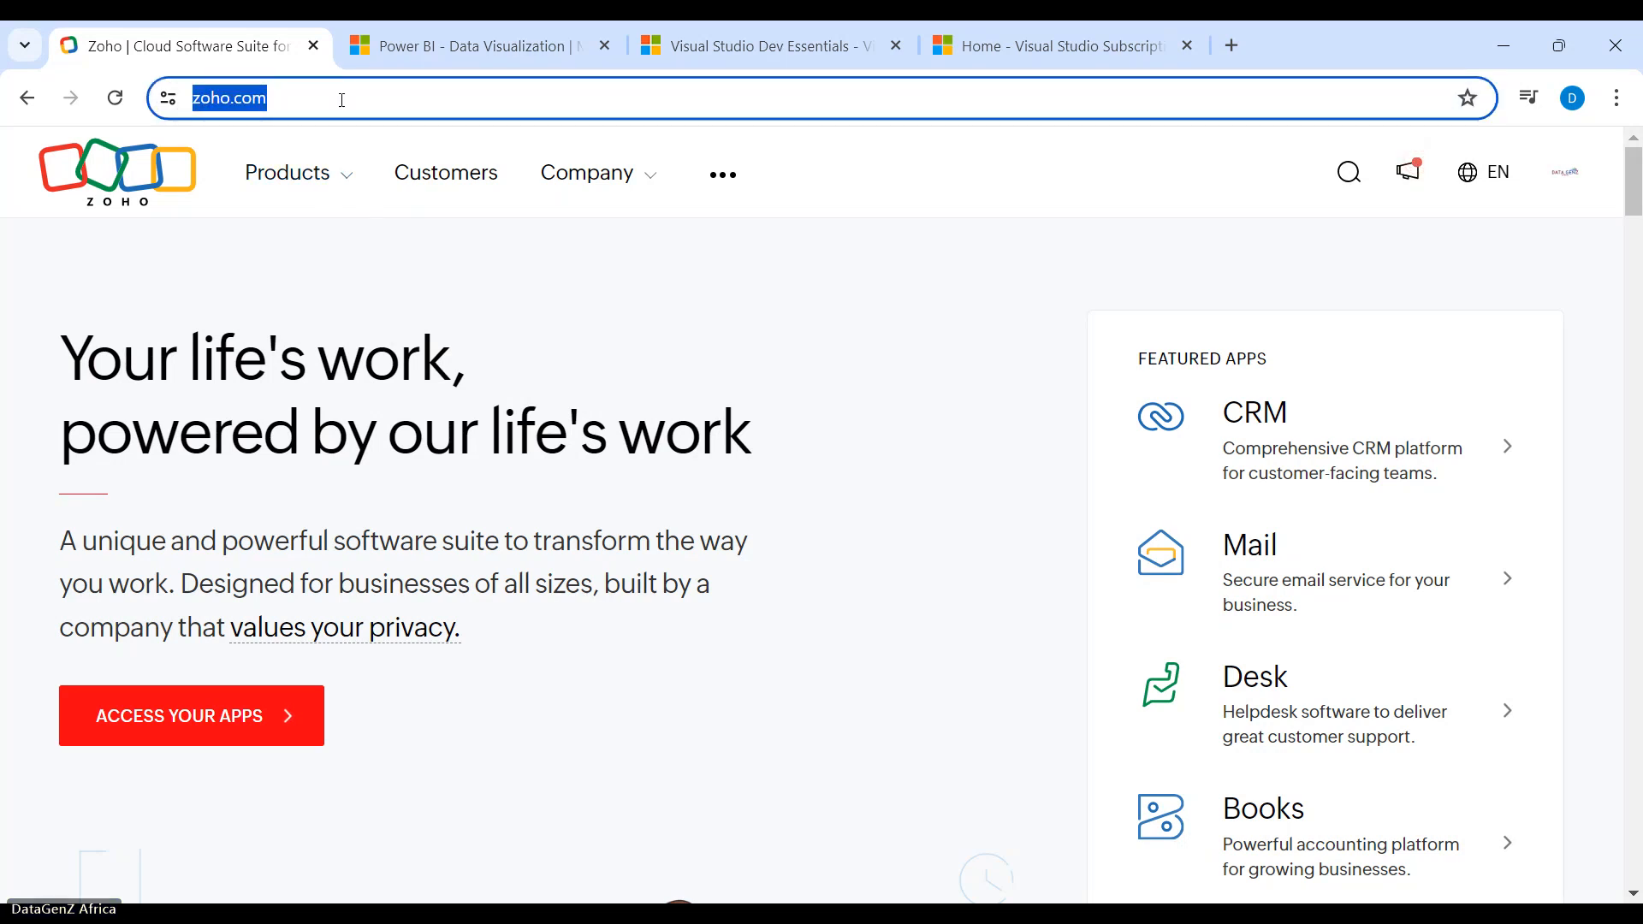
pyautogui.write('zoho mail')
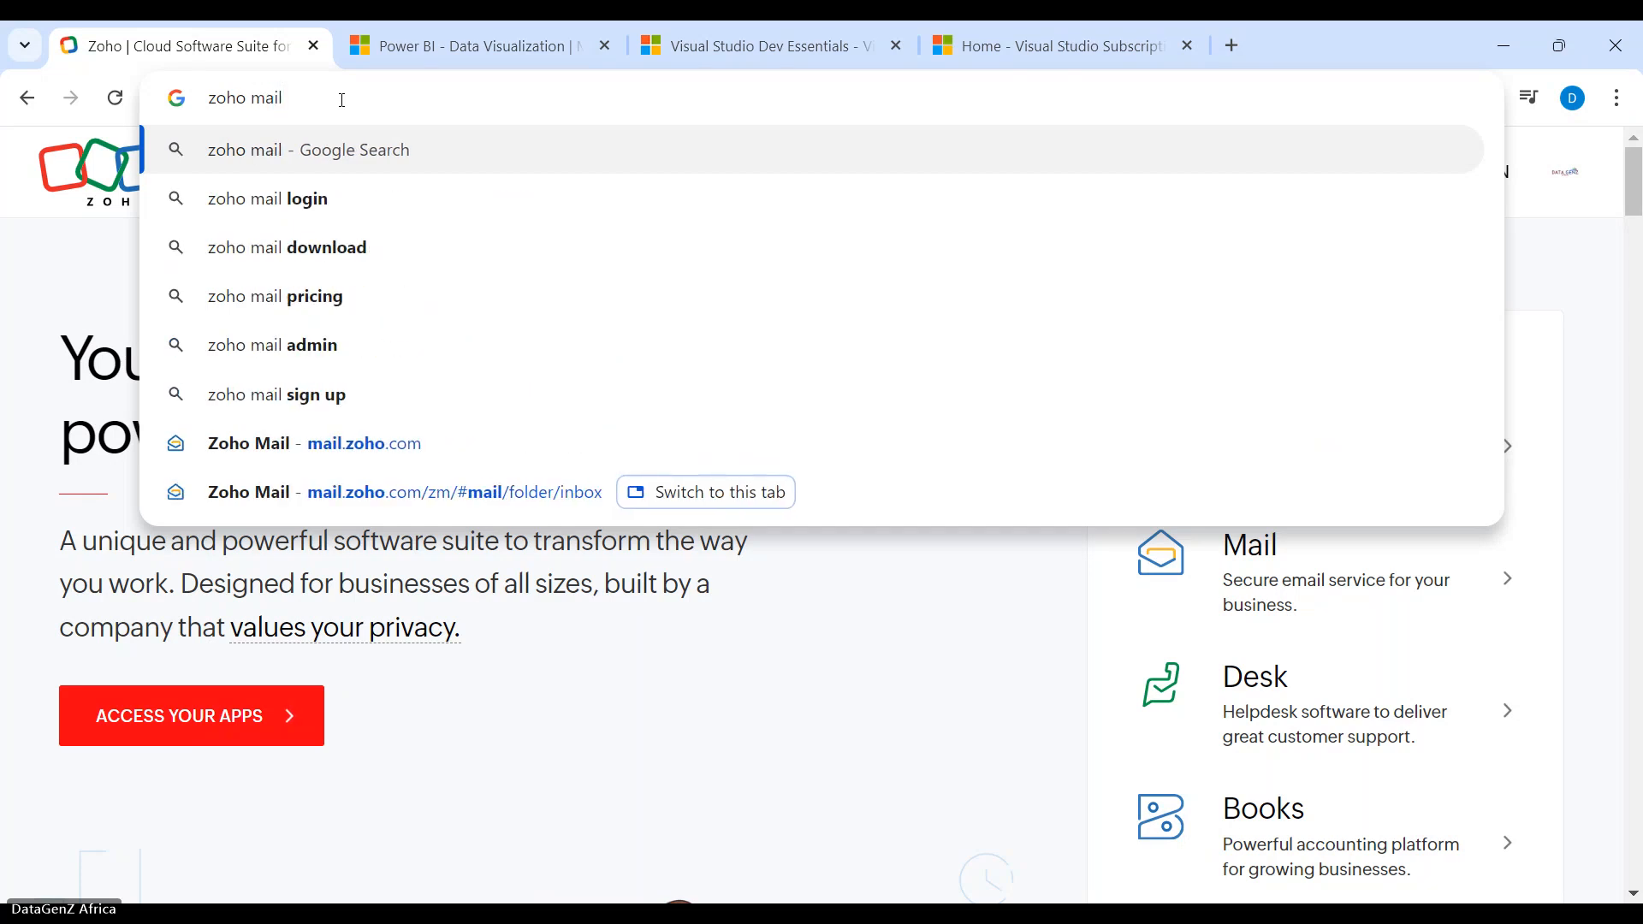
pyautogui.press('Return')
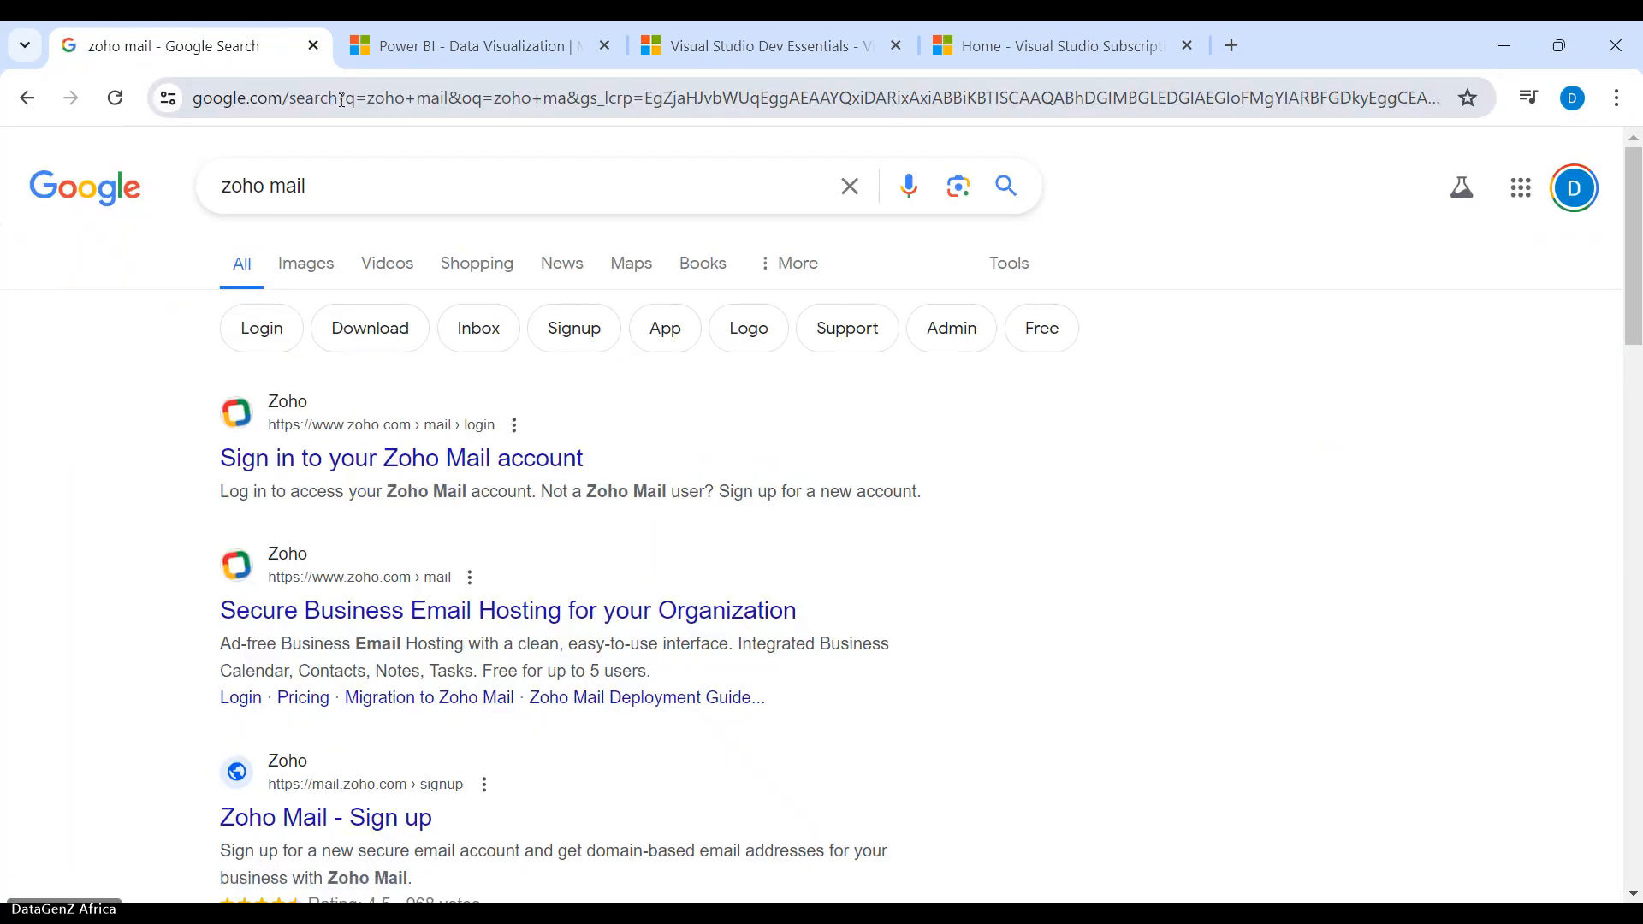
pyautogui.click(419, 614)
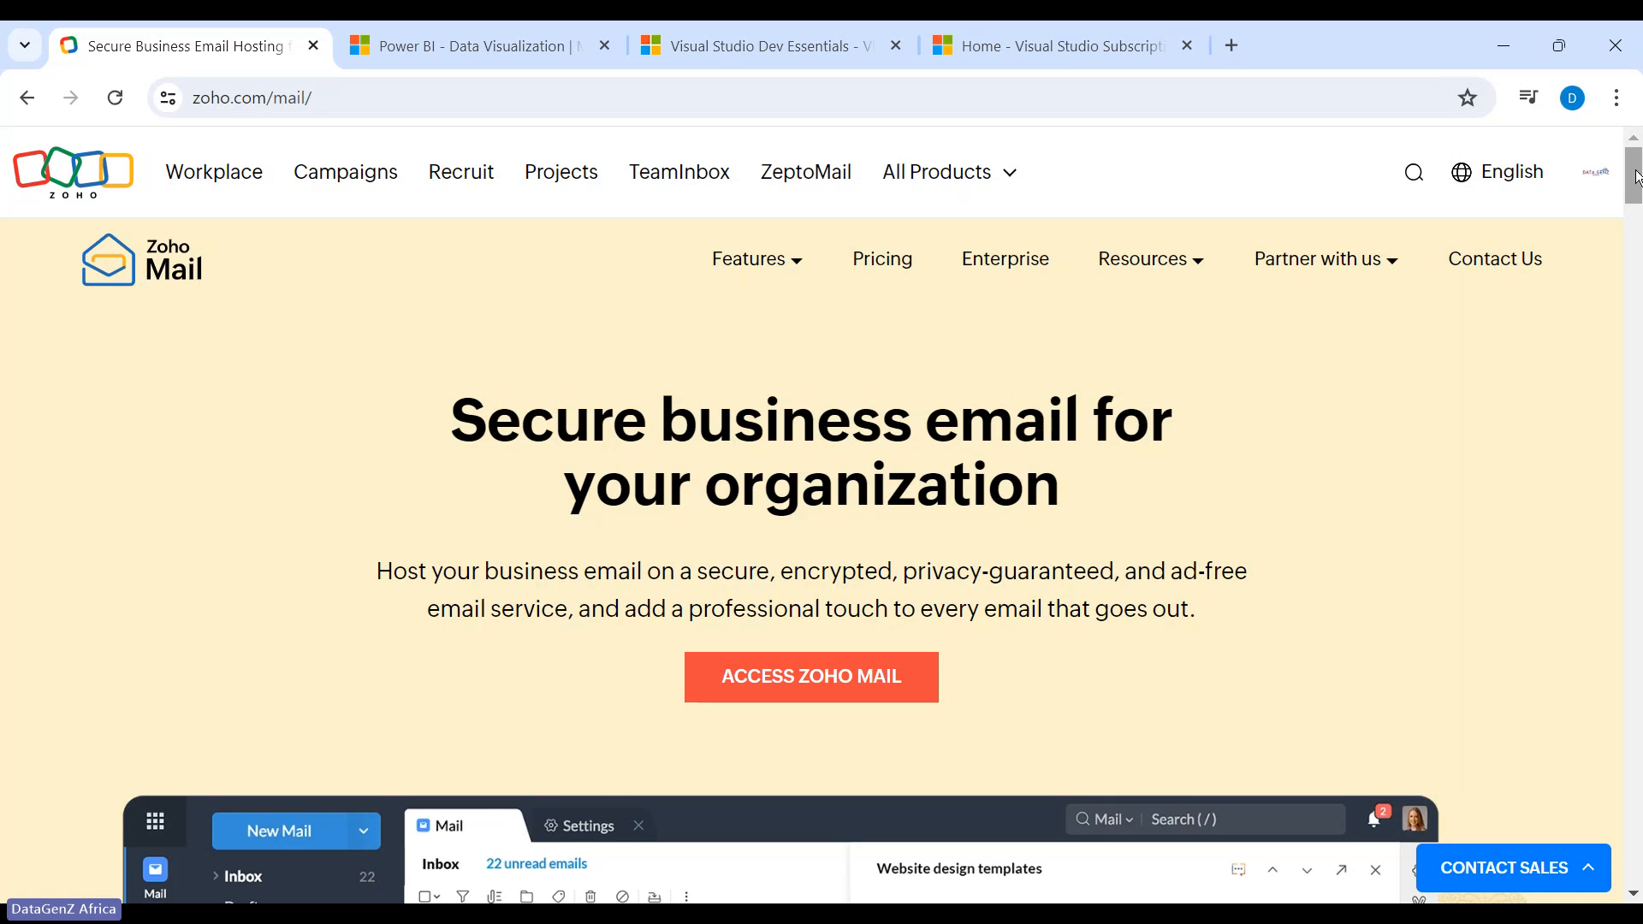
# Open the Zoho Mail pricing page from the quick links in the page footer
pyautogui.moveTo(1637, 177)
pyautogui.mouseDown()
pyautogui.moveTo(1637, 207)
pyautogui.moveTo(1639, 150)
pyautogui.mouseUp()
pyautogui.moveTo(1639, 171); pyautogui.dragTo(1638, 786)
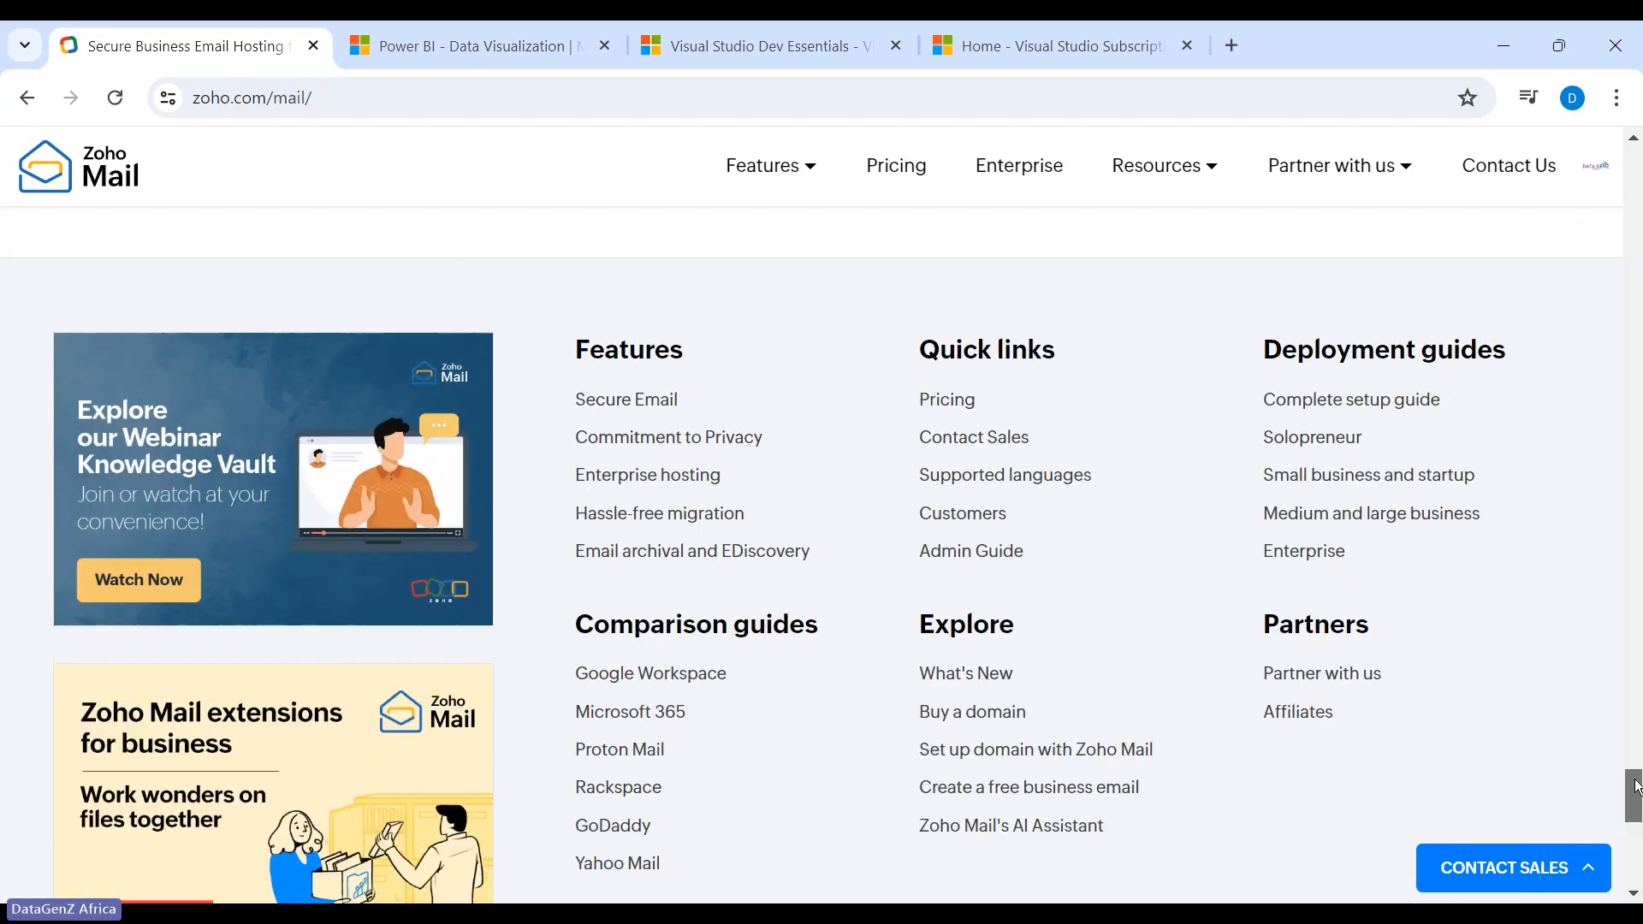
pyautogui.click(947, 400)
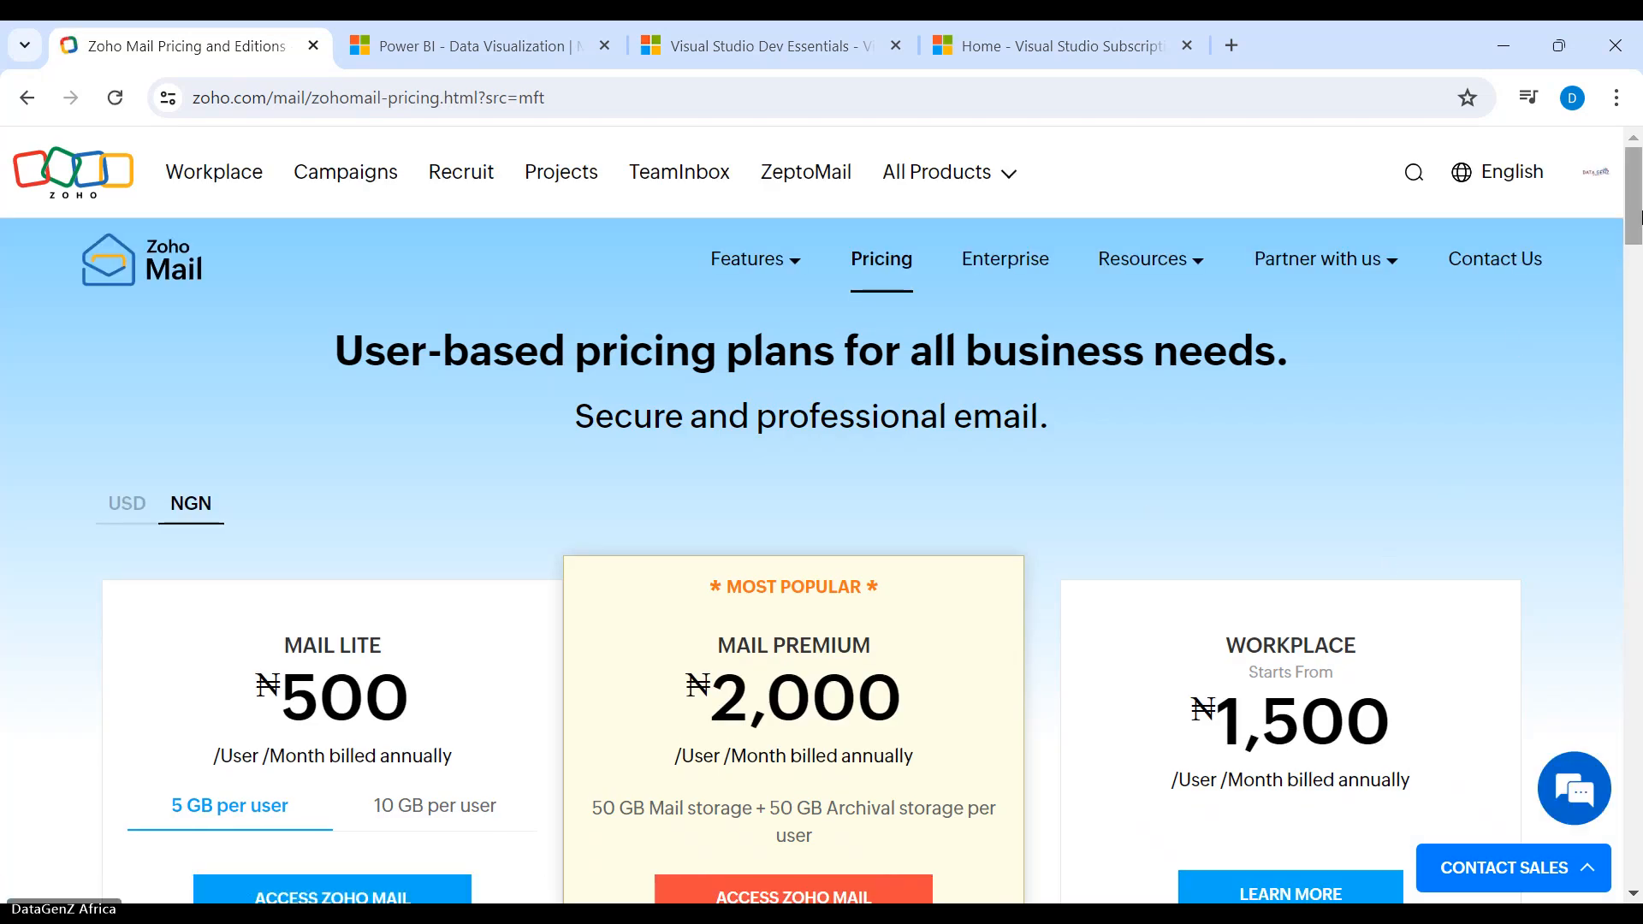
# Examine the Zoho Mail plans, comparing Mail Lite, Mail Premium, Workplace and the Forever Free Plan by price and included features
pyautogui.scroll(-3, 1634, 250)
pyautogui.moveTo(1639, 250); pyautogui.dragTo(1637, 311)
pyautogui.moveTo(497, 387)
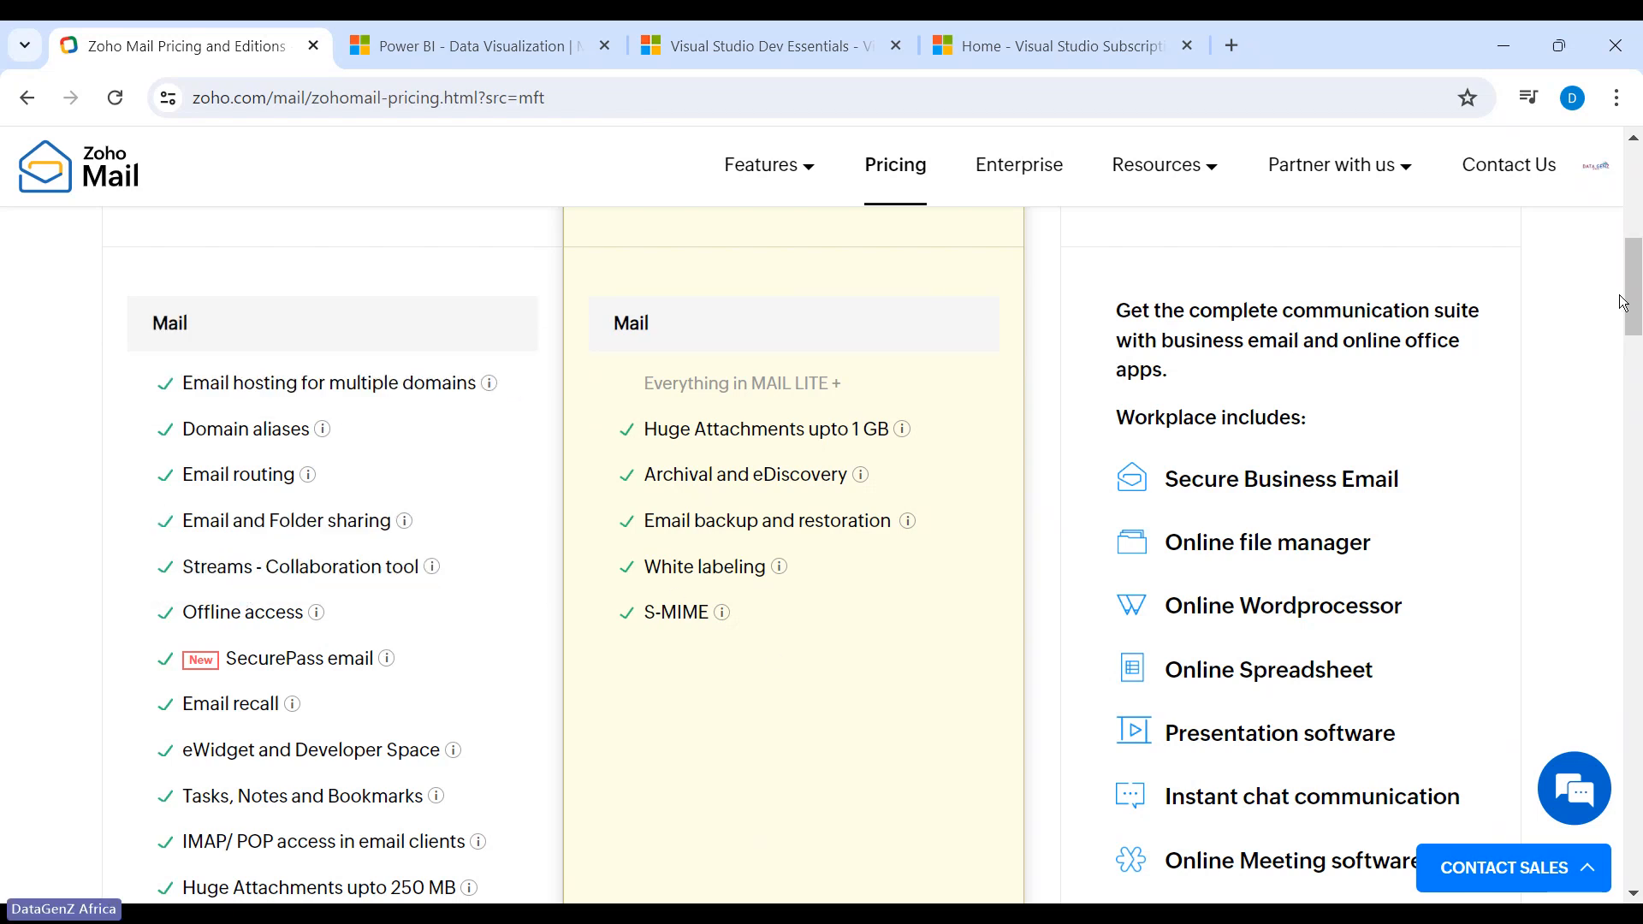
pyautogui.moveTo(1630, 293); pyautogui.dragTo(1638, 501)
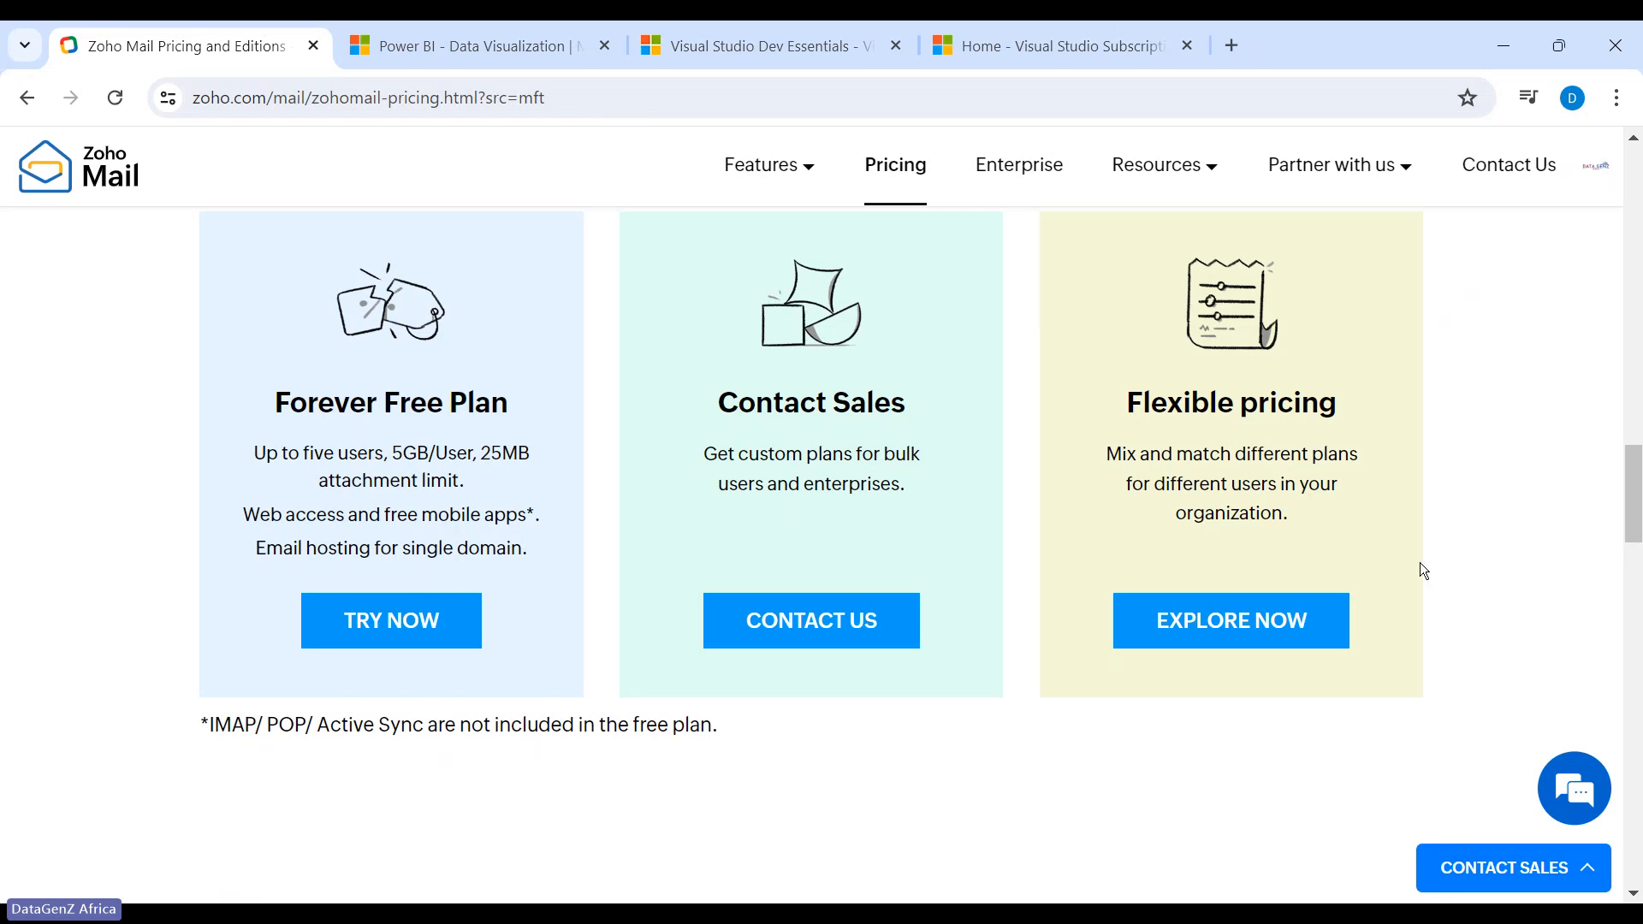
pyautogui.moveTo(1637, 515); pyautogui.dragTo(1637, 274)
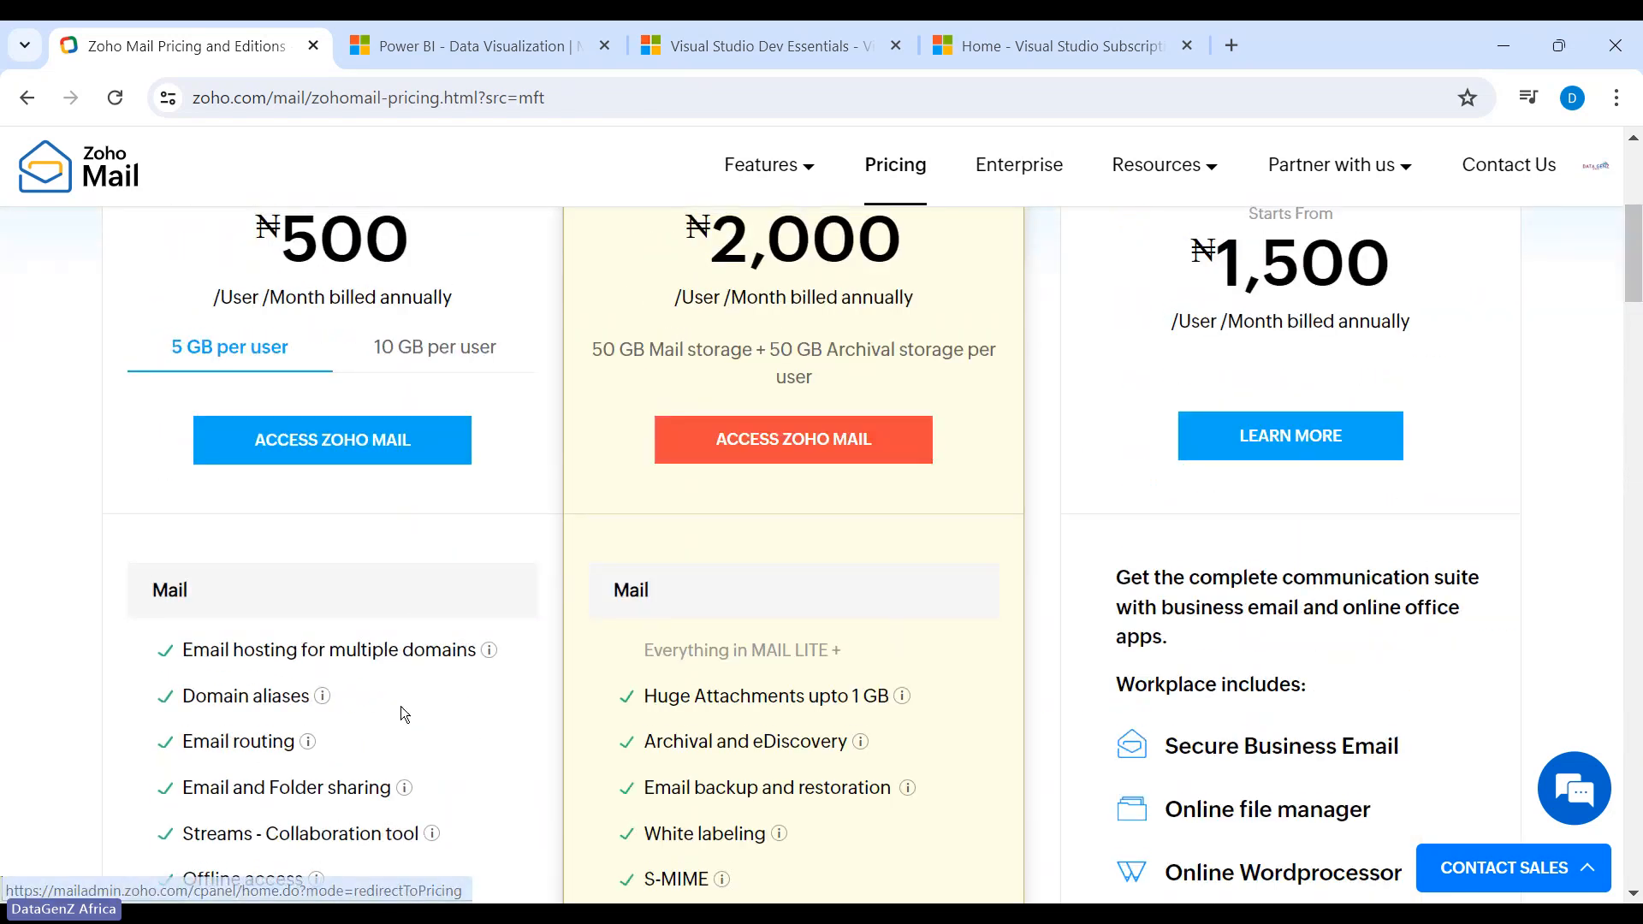
pyautogui.moveTo(454, 643)
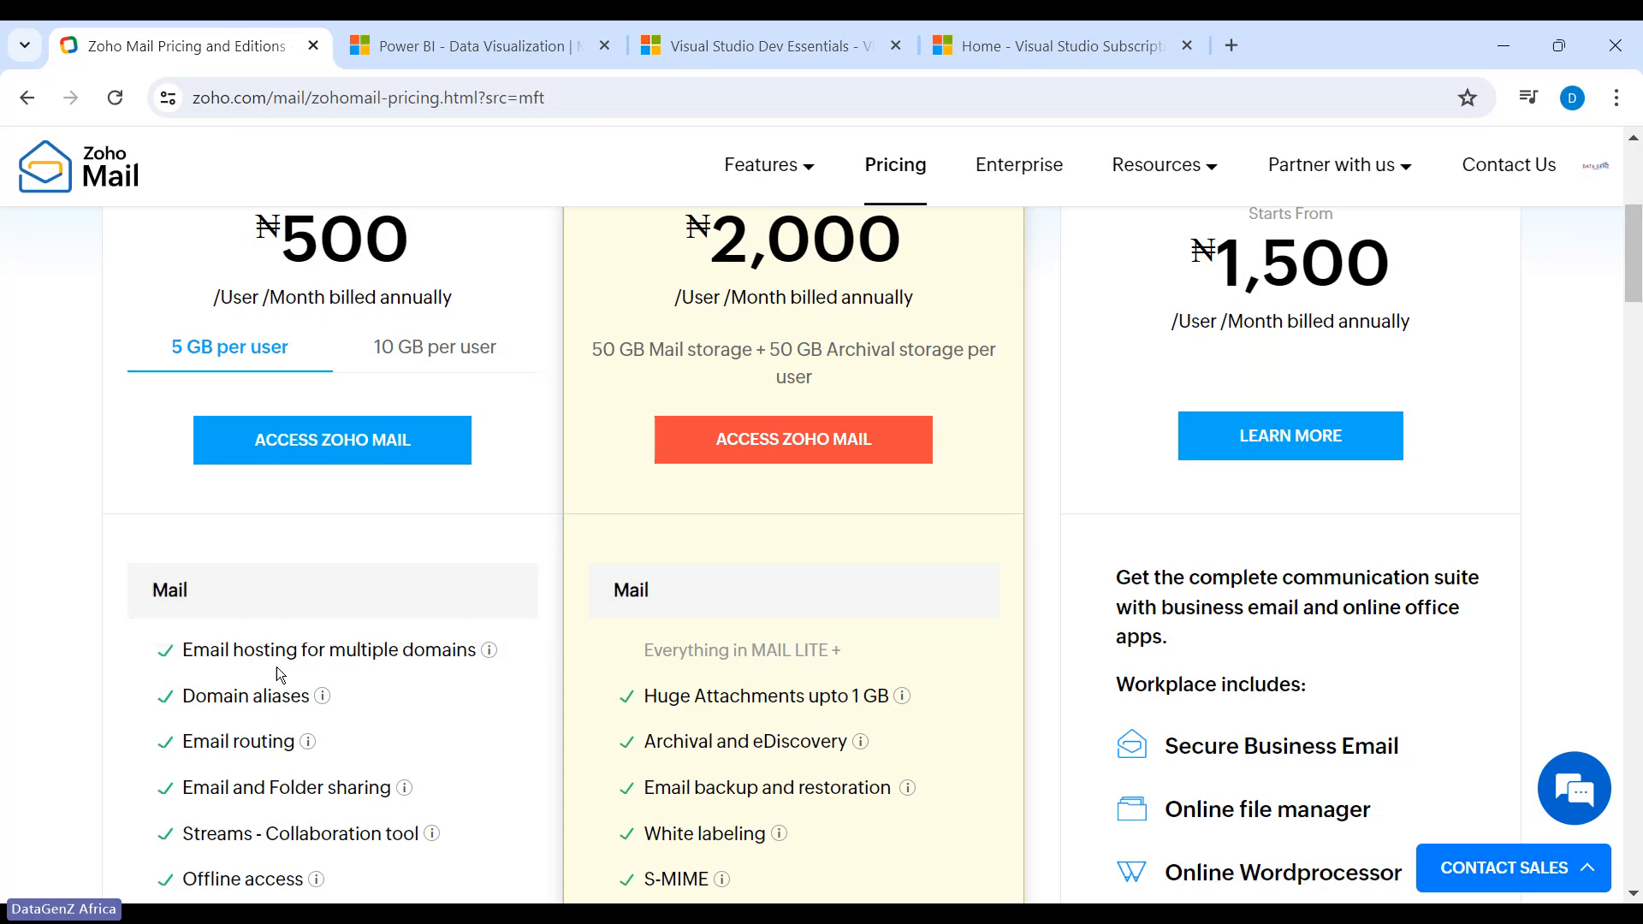
pyautogui.moveTo(507, 663)
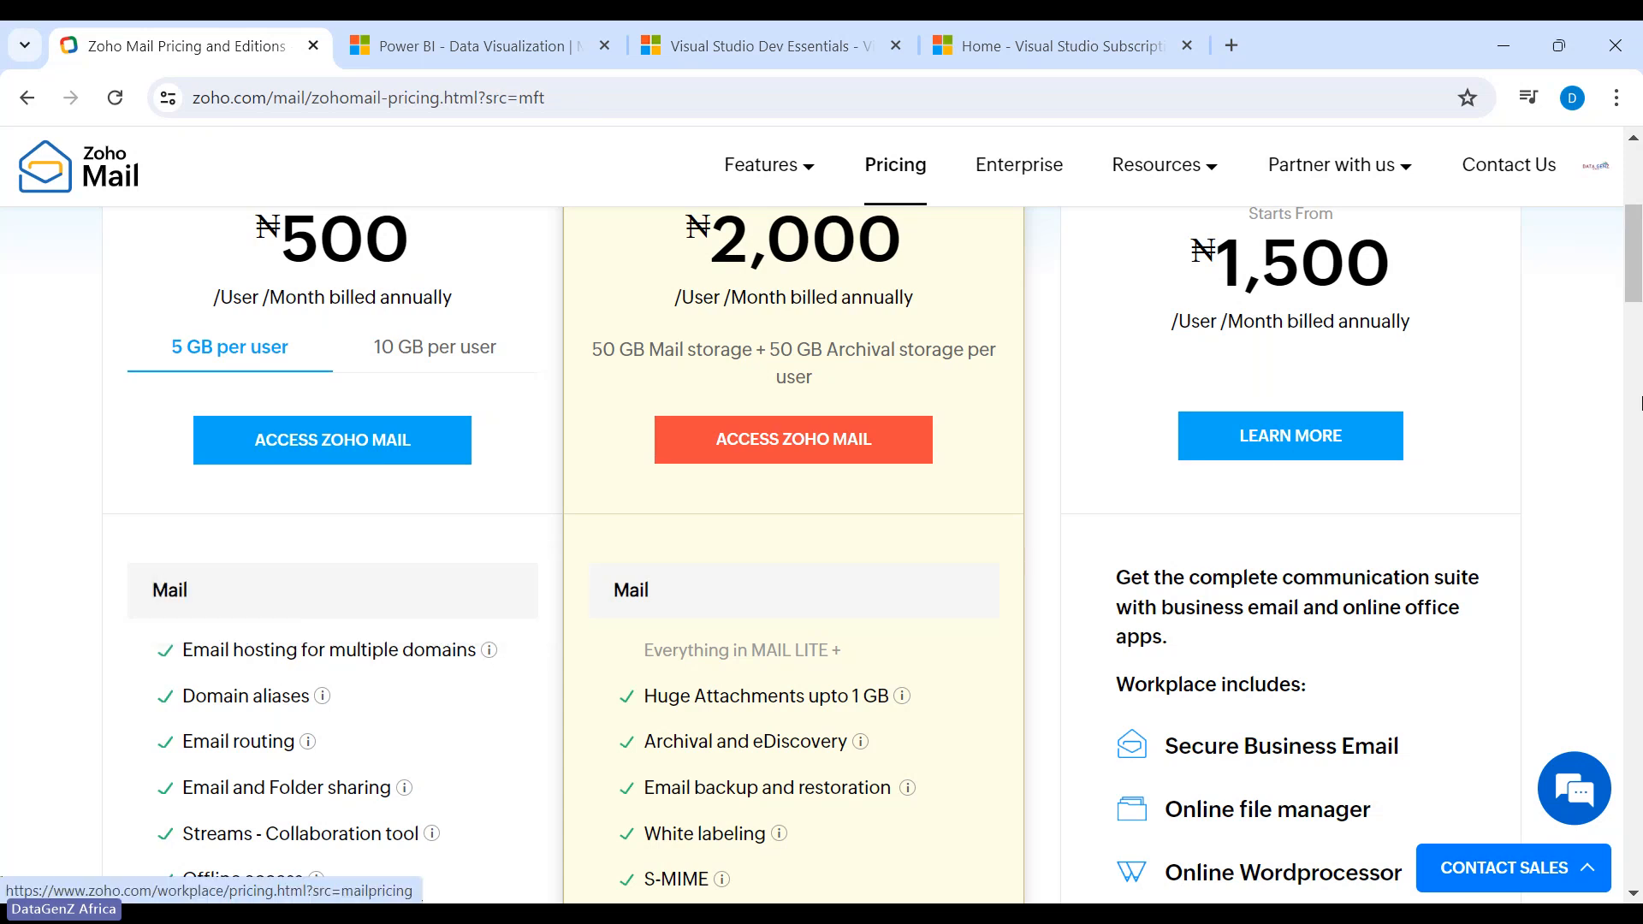
pyautogui.moveTo(1640, 285); pyautogui.dragTo(1636, 225)
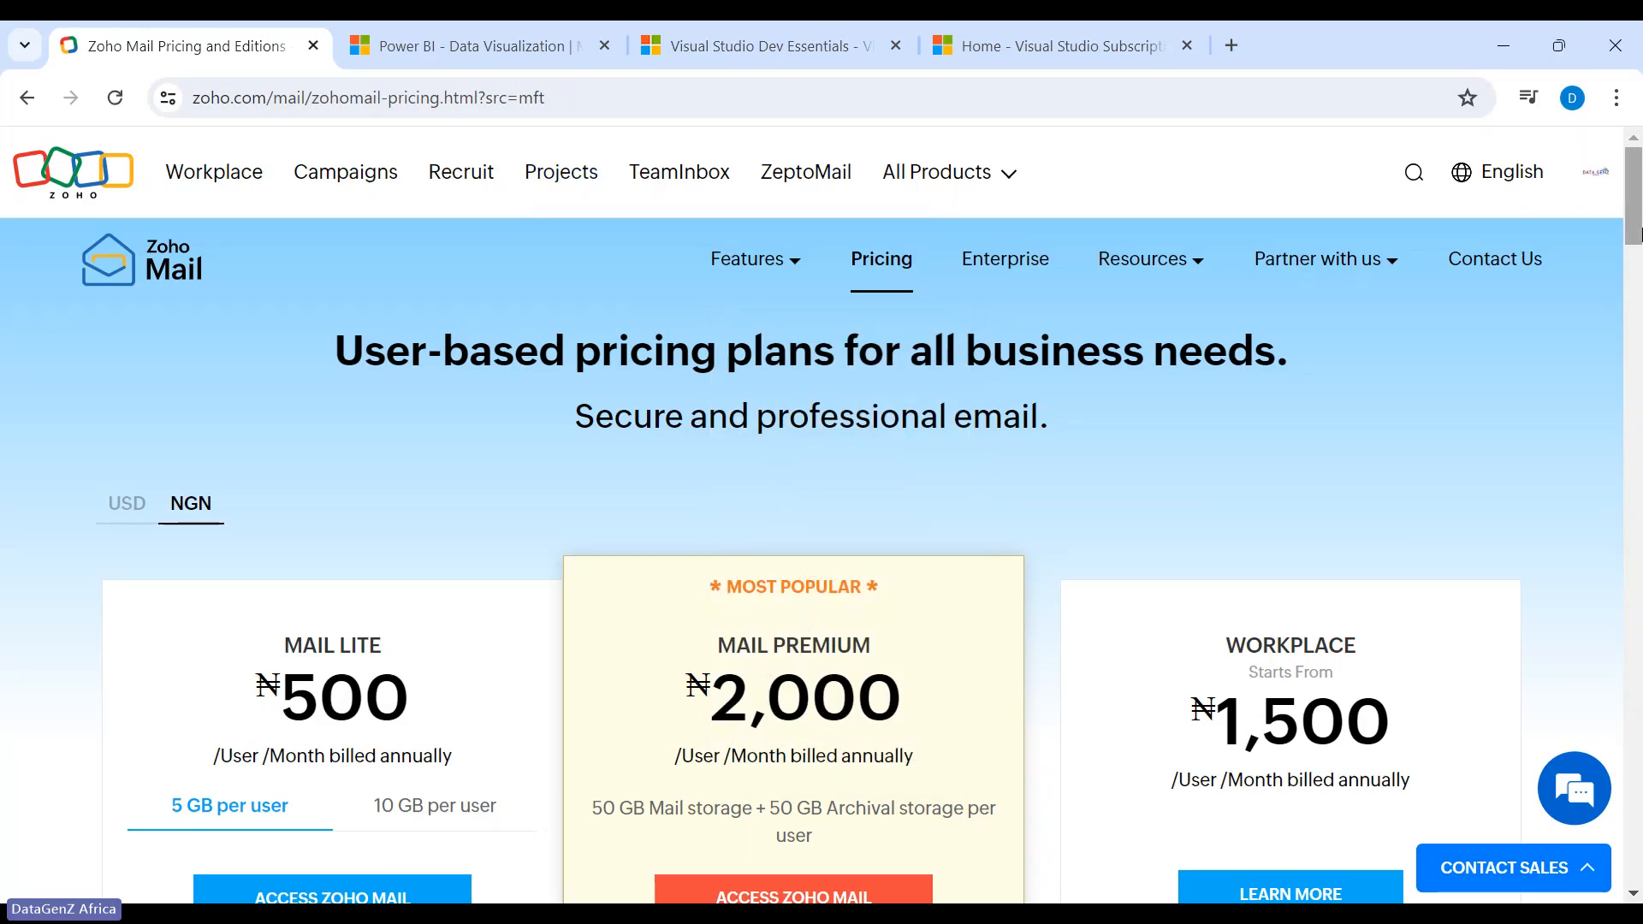
pyautogui.moveTo(1640, 231); pyautogui.dragTo(1640, 400)
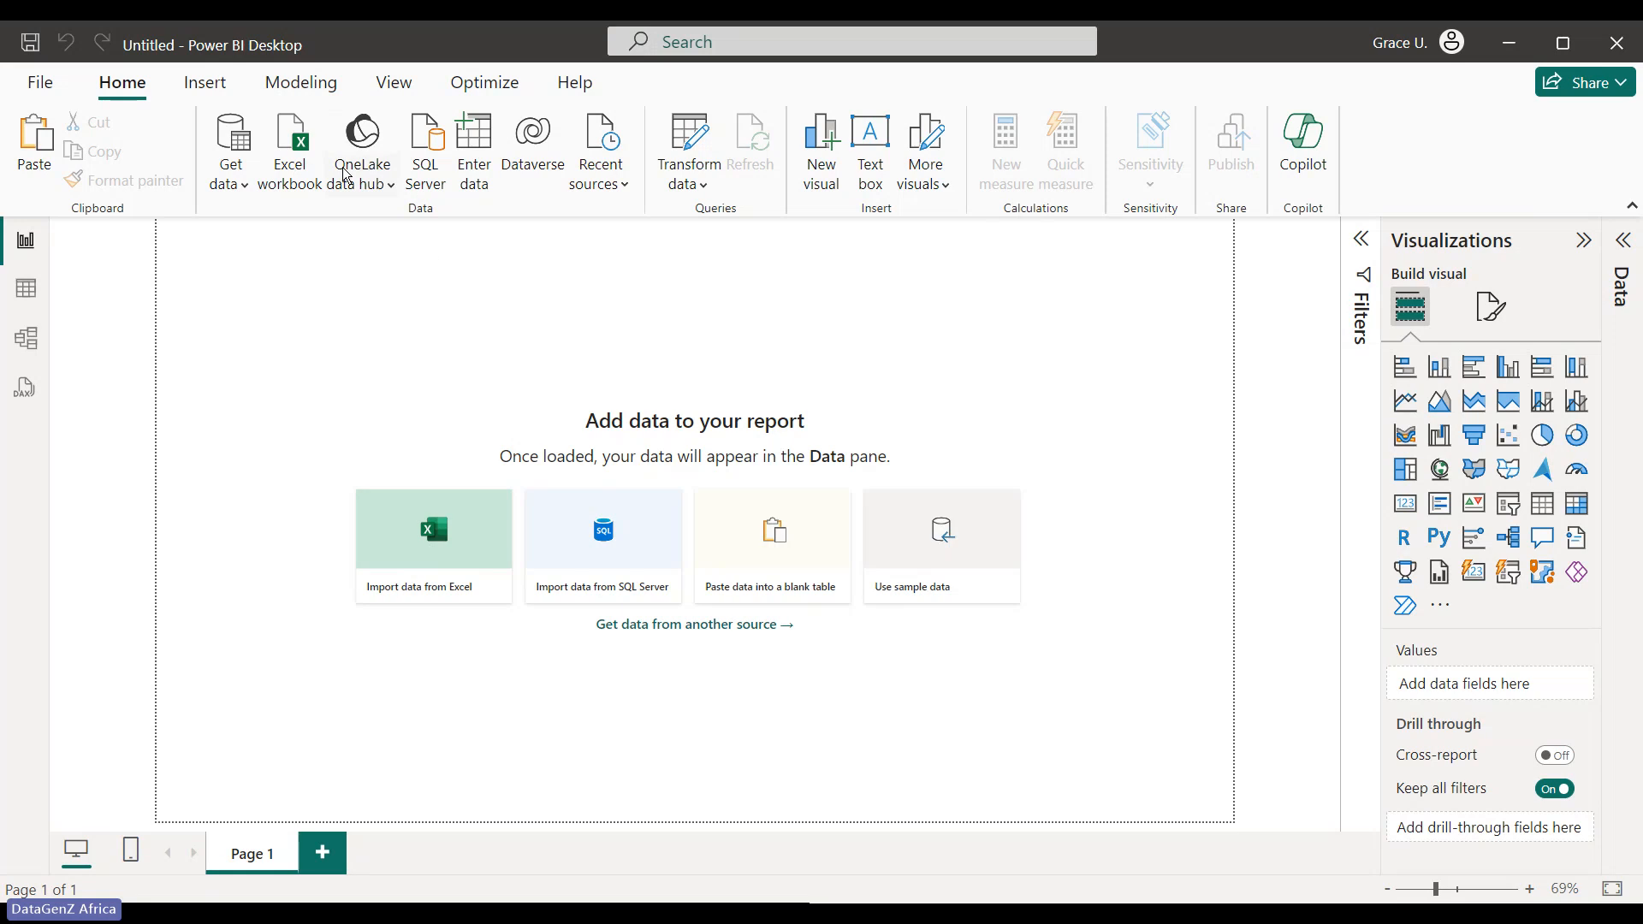
# Look over the list of recently opened reports and the save form for the untitled report, closing it without saving
pyautogui.click(38, 86)
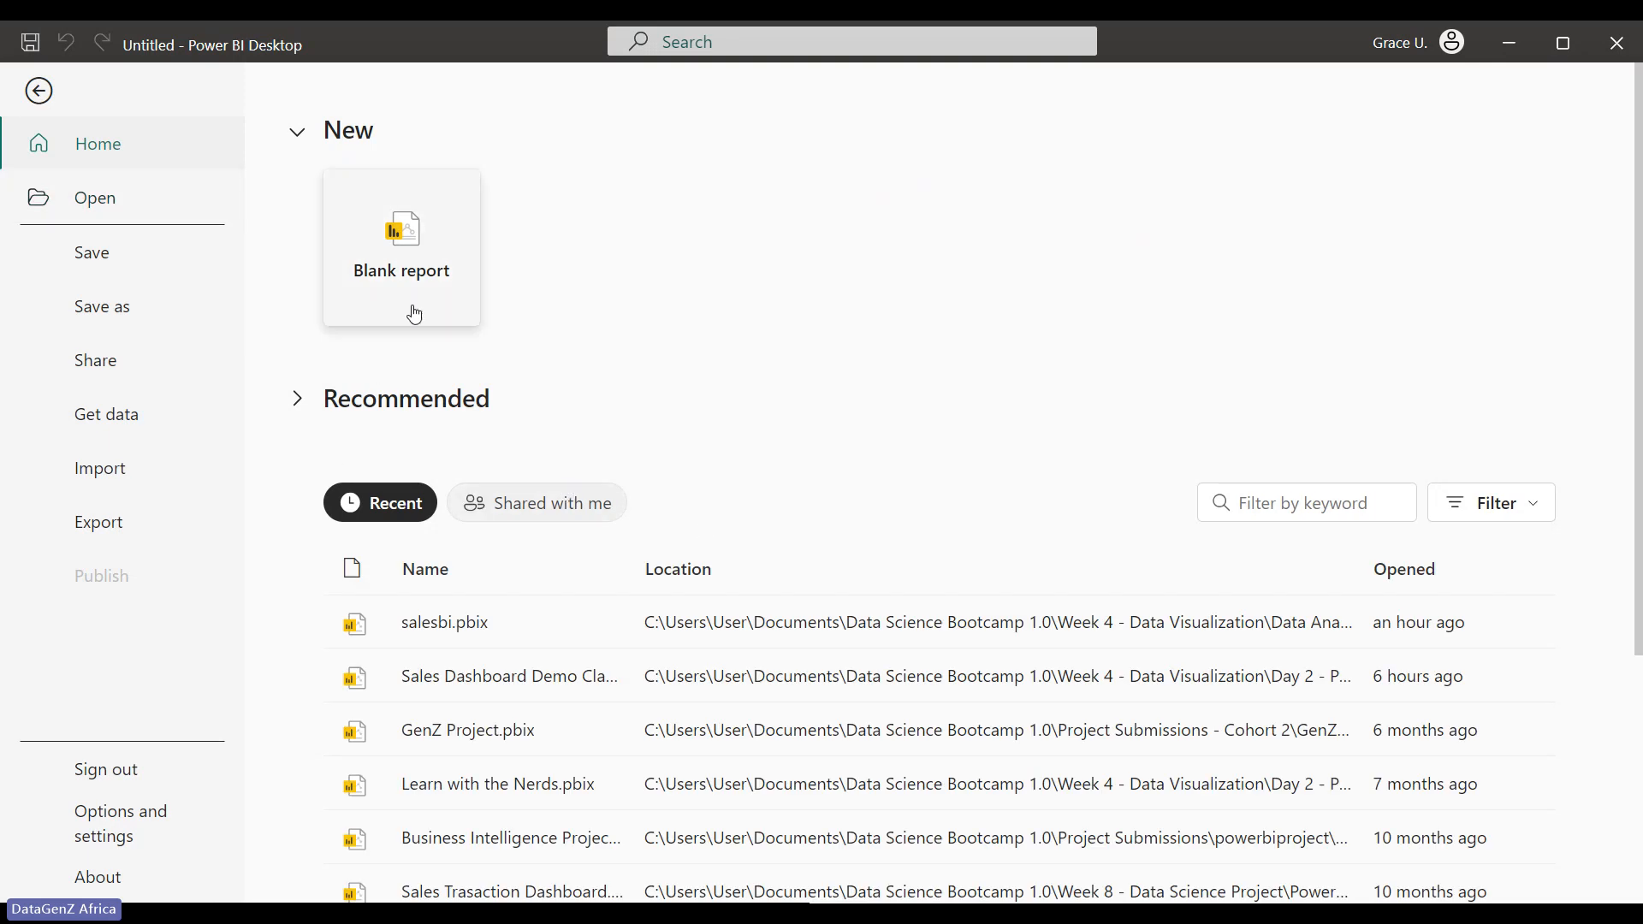
pyautogui.click(95, 200)
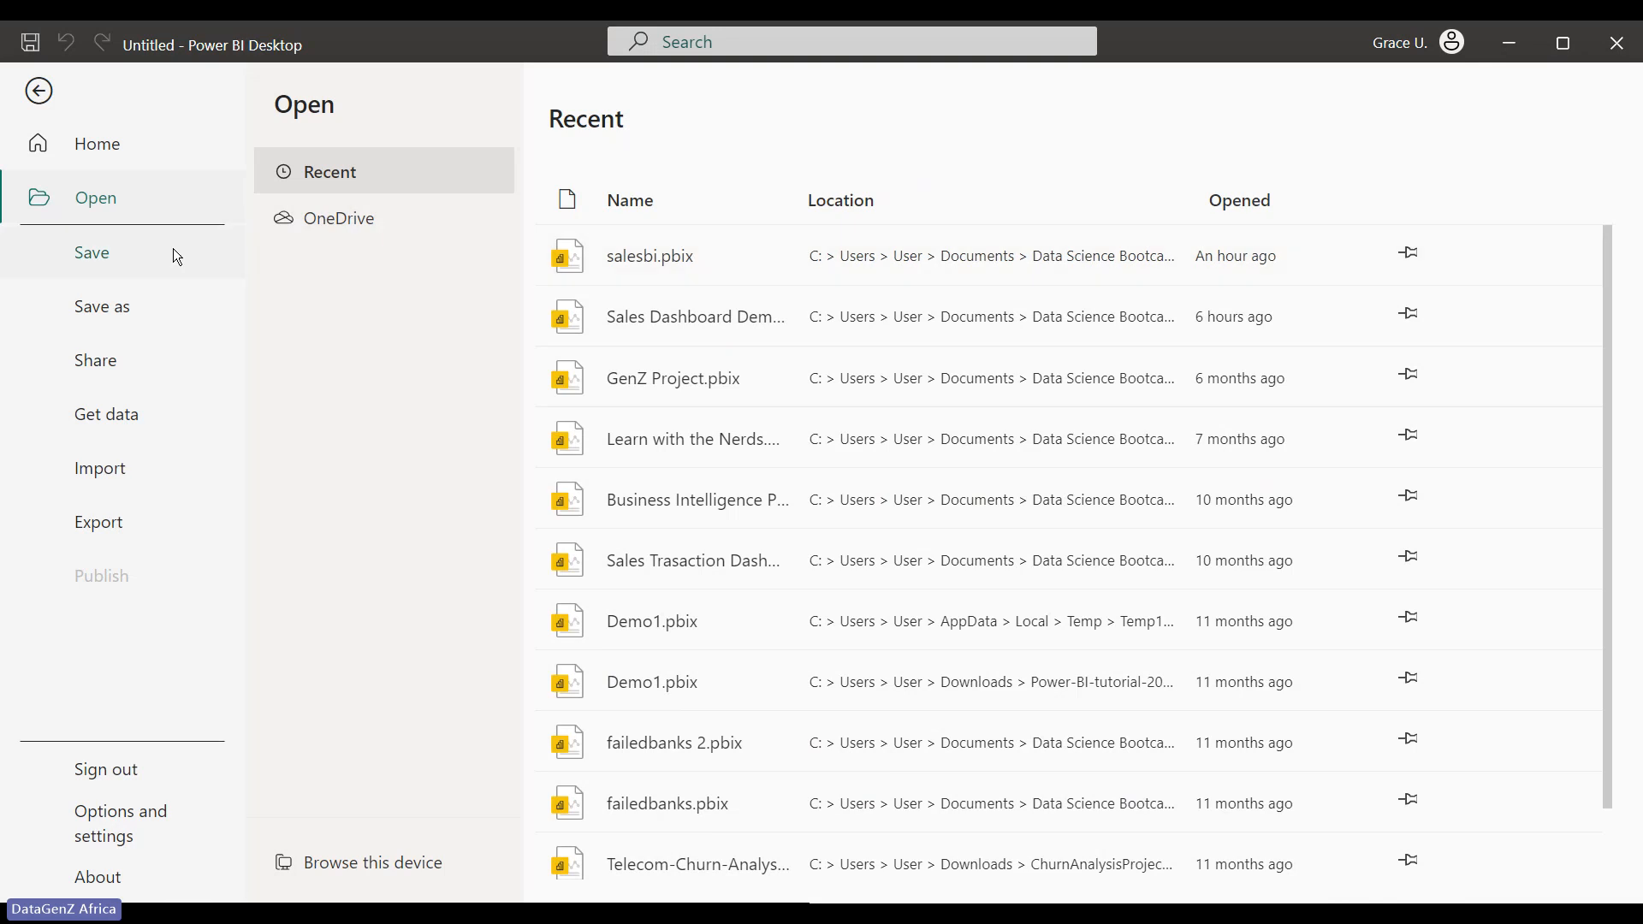
pyautogui.click(106, 256)
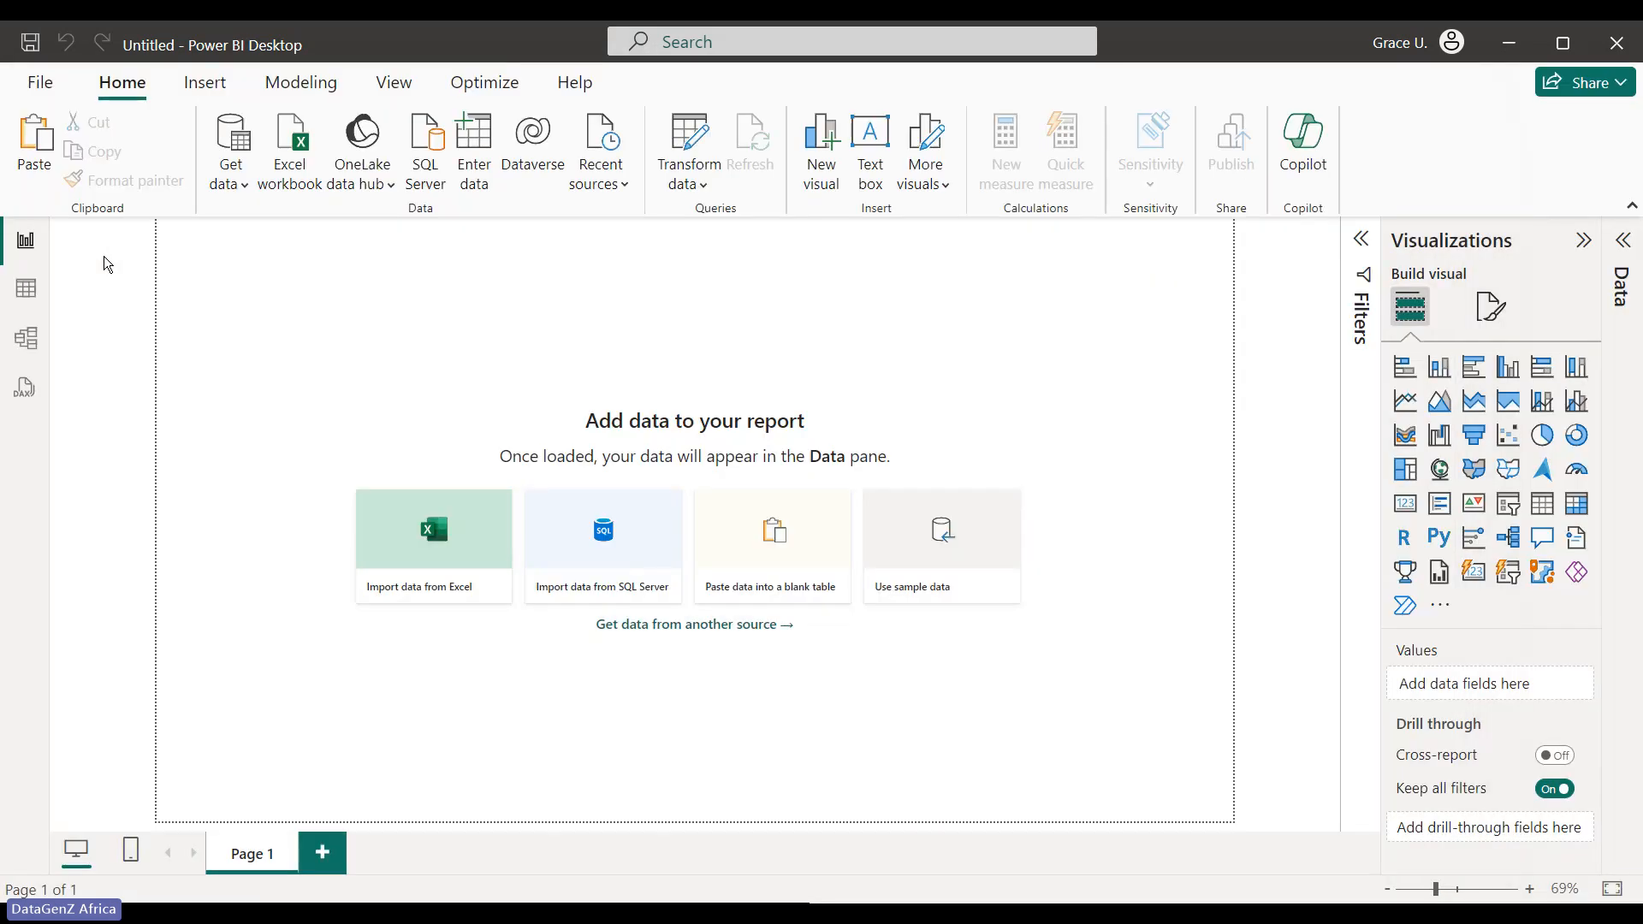
pyautogui.click(39, 84)
pyautogui.click(92, 253)
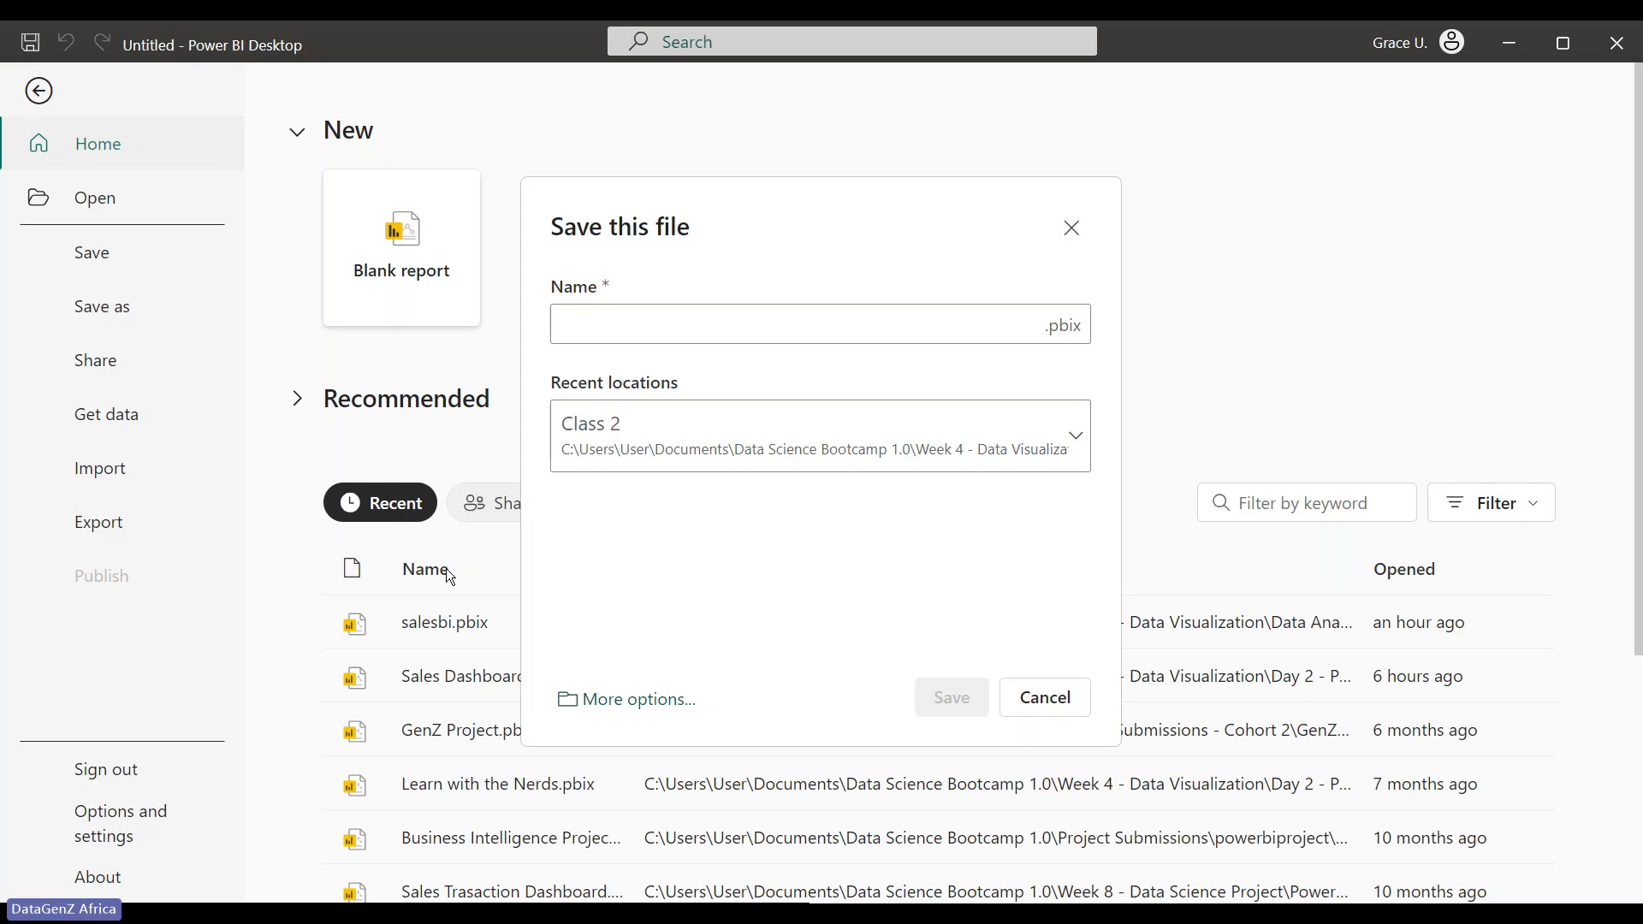
pyautogui.click(1045, 698)
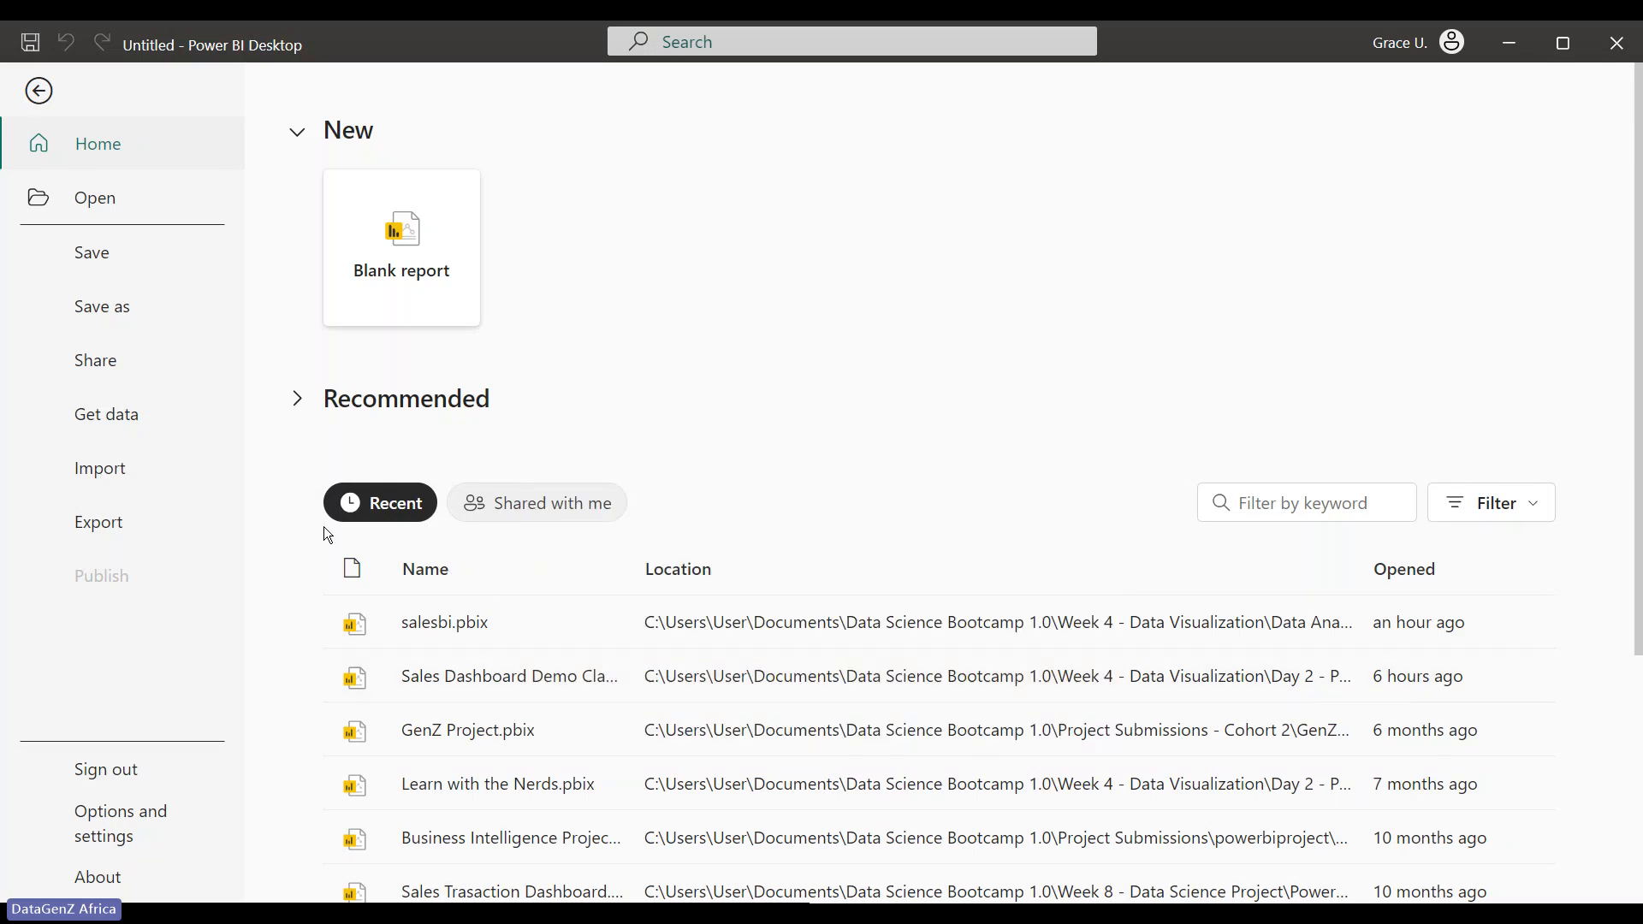
# Look at the import options, starting and cancelling the import of a Power BI visual from file
pyautogui.click(91, 470)
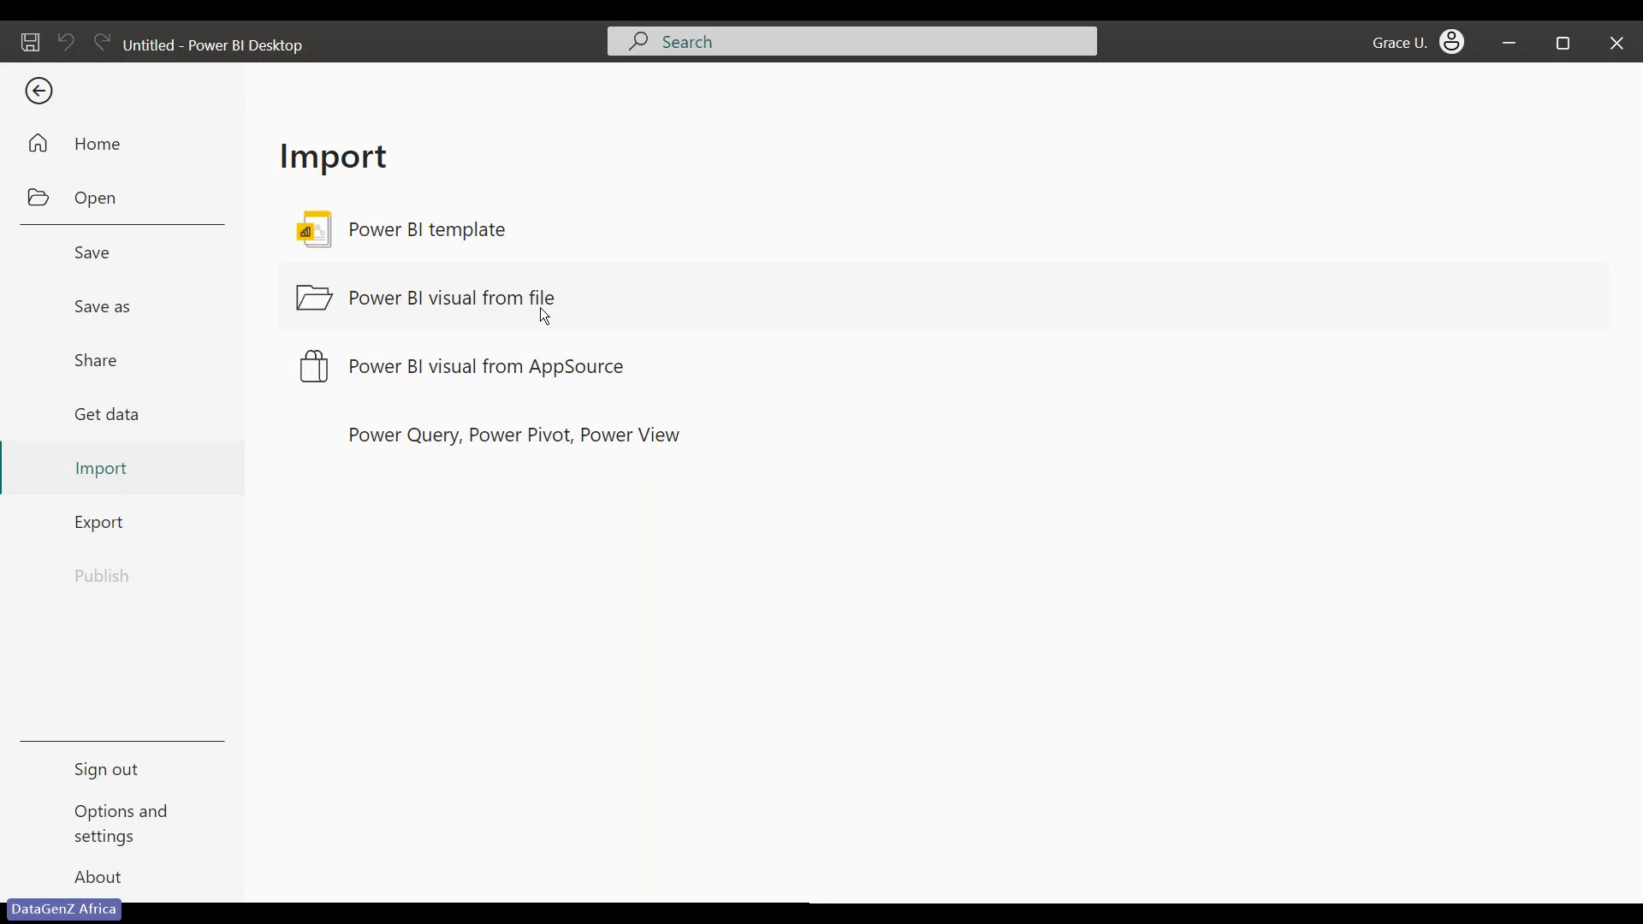
pyautogui.click(512, 321)
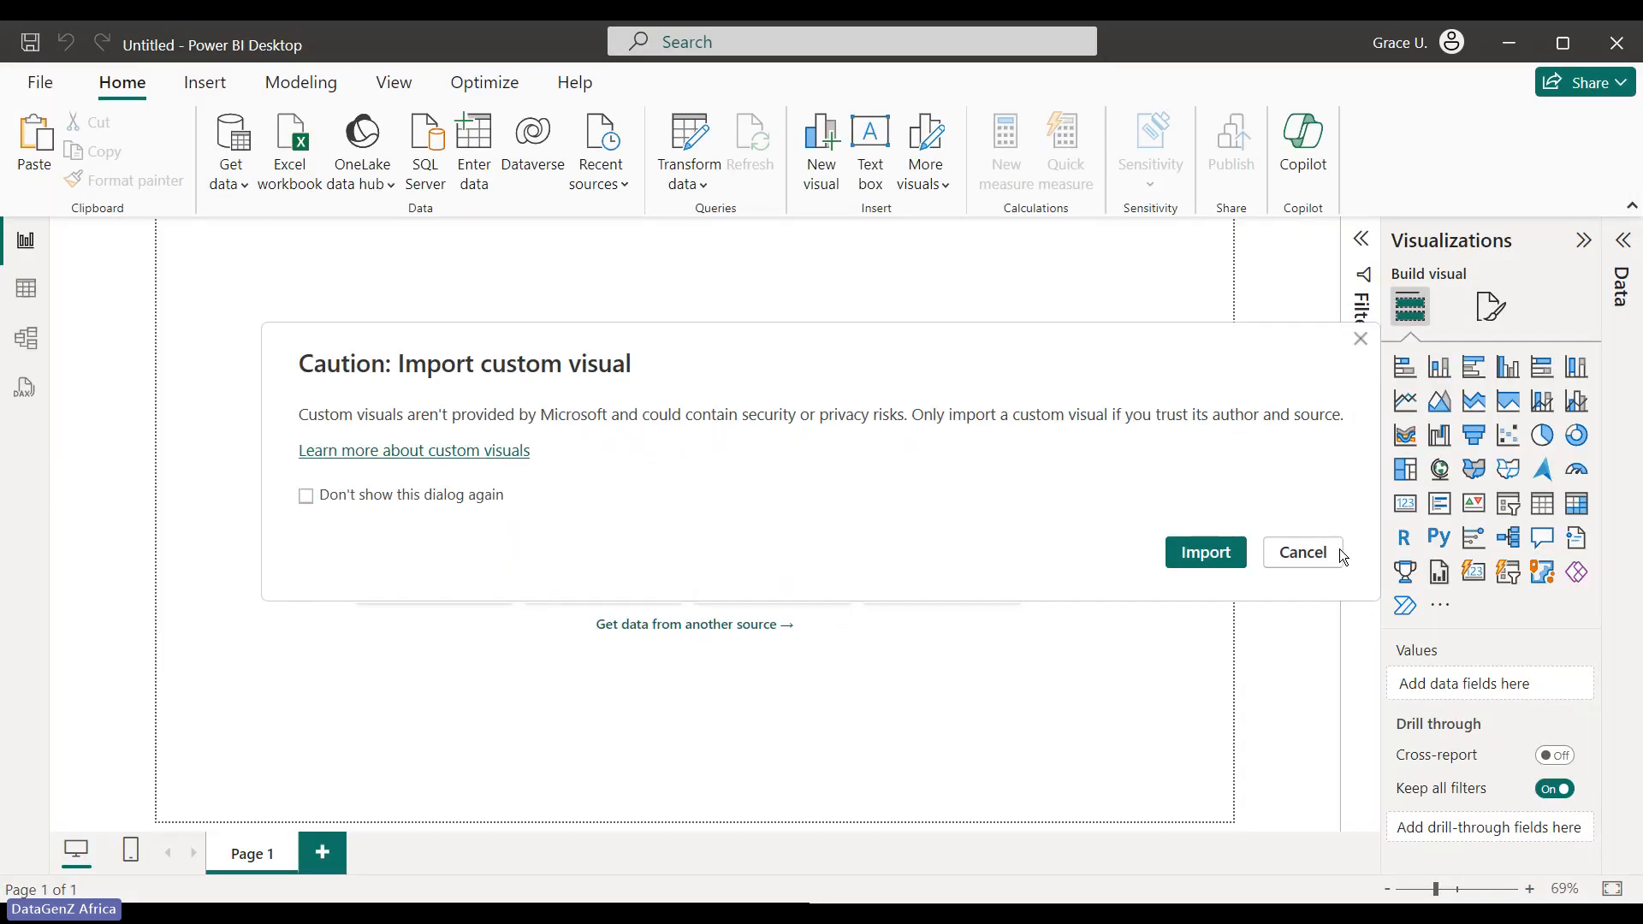
pyautogui.click(1315, 554)
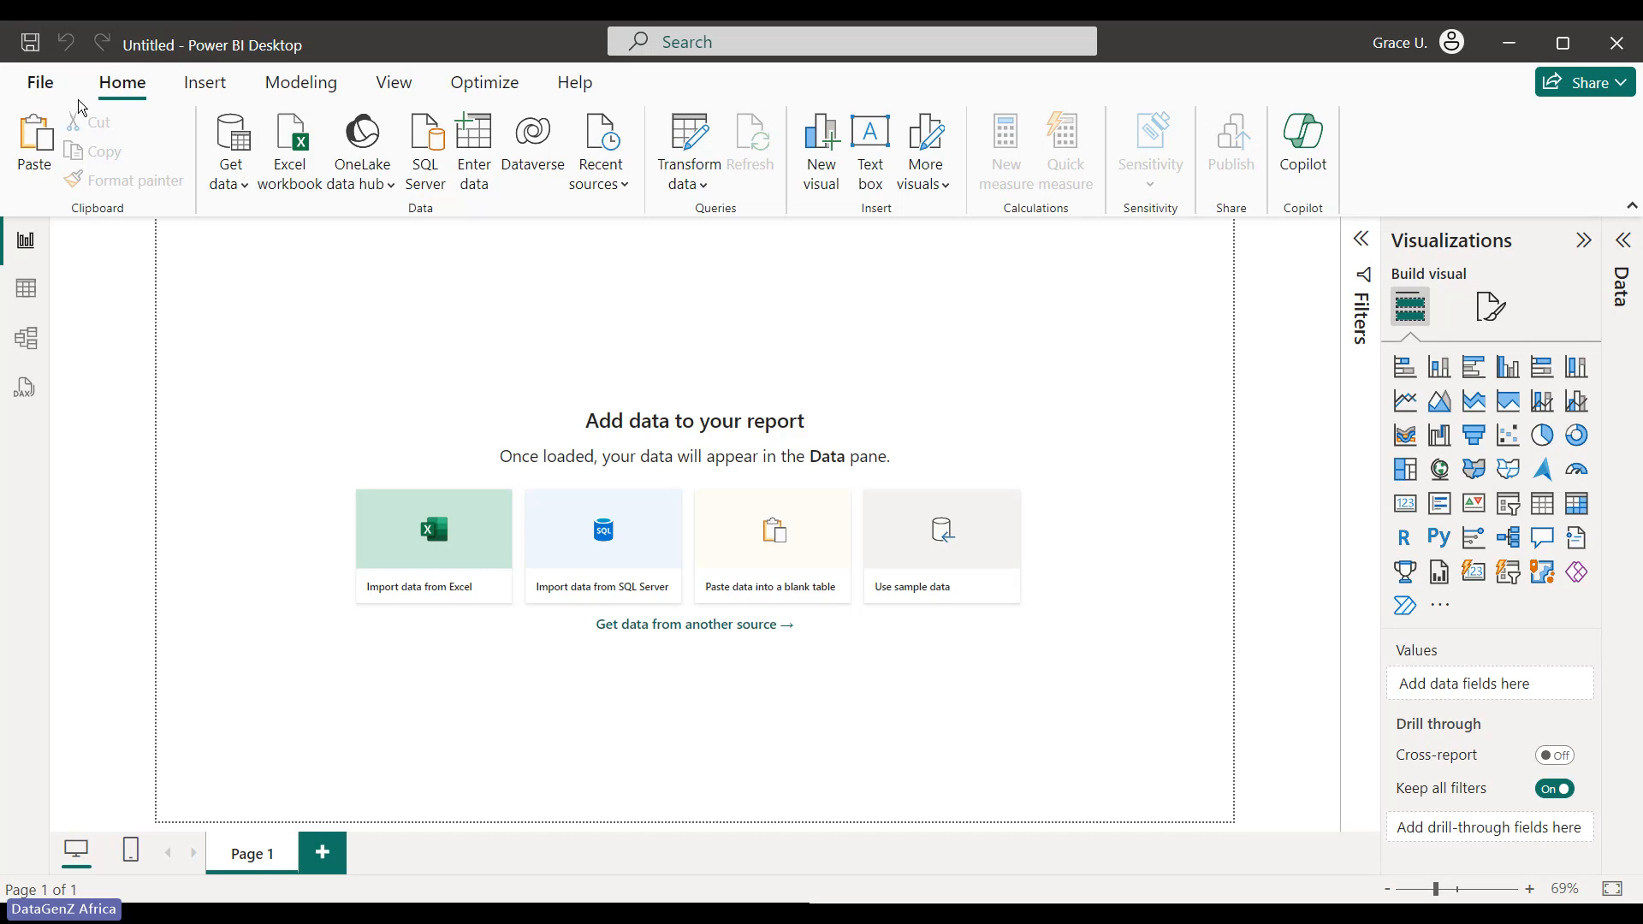
# Examine the global and current-file categories in Power BI's Options, and close them without making changes
pyautogui.click(34, 89)
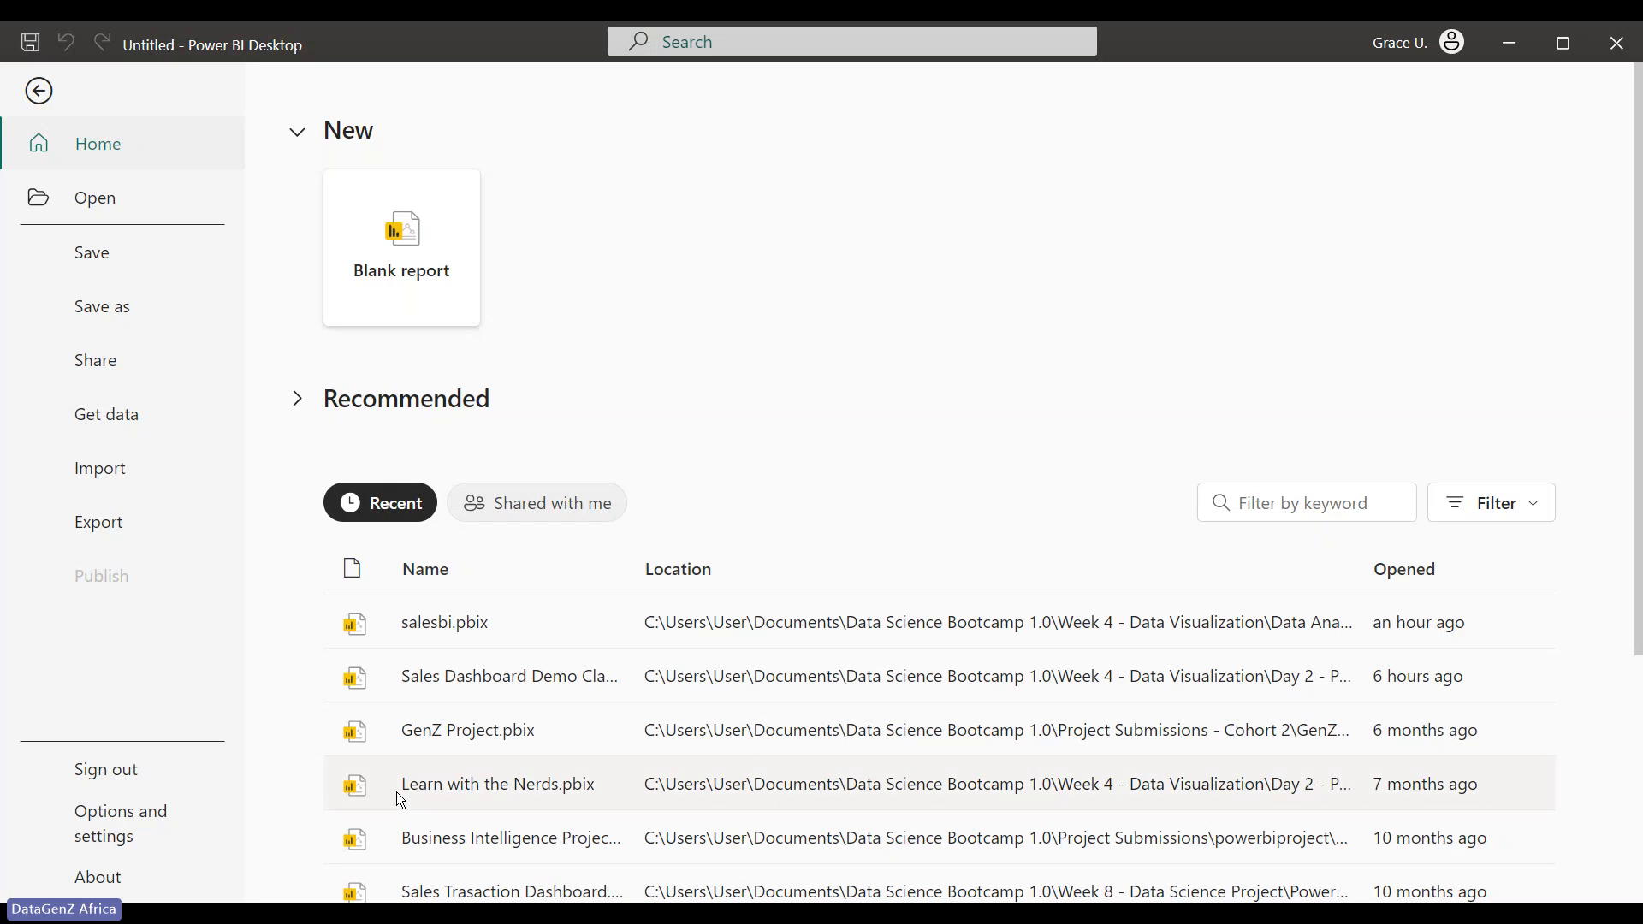
pyautogui.click(112, 815)
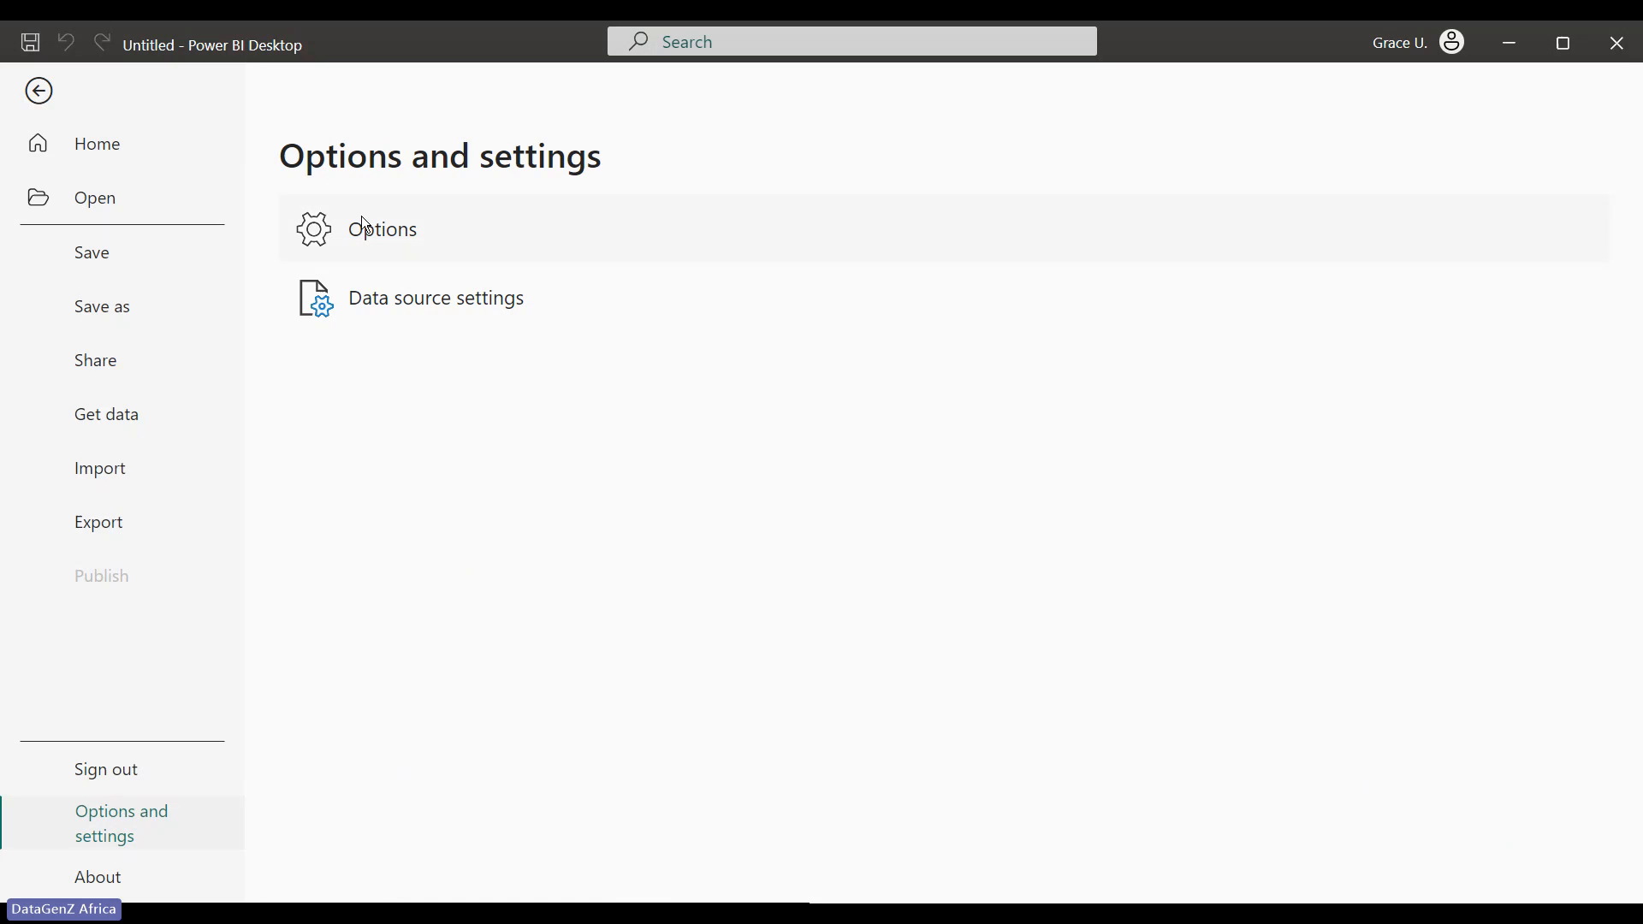
pyautogui.click(375, 249)
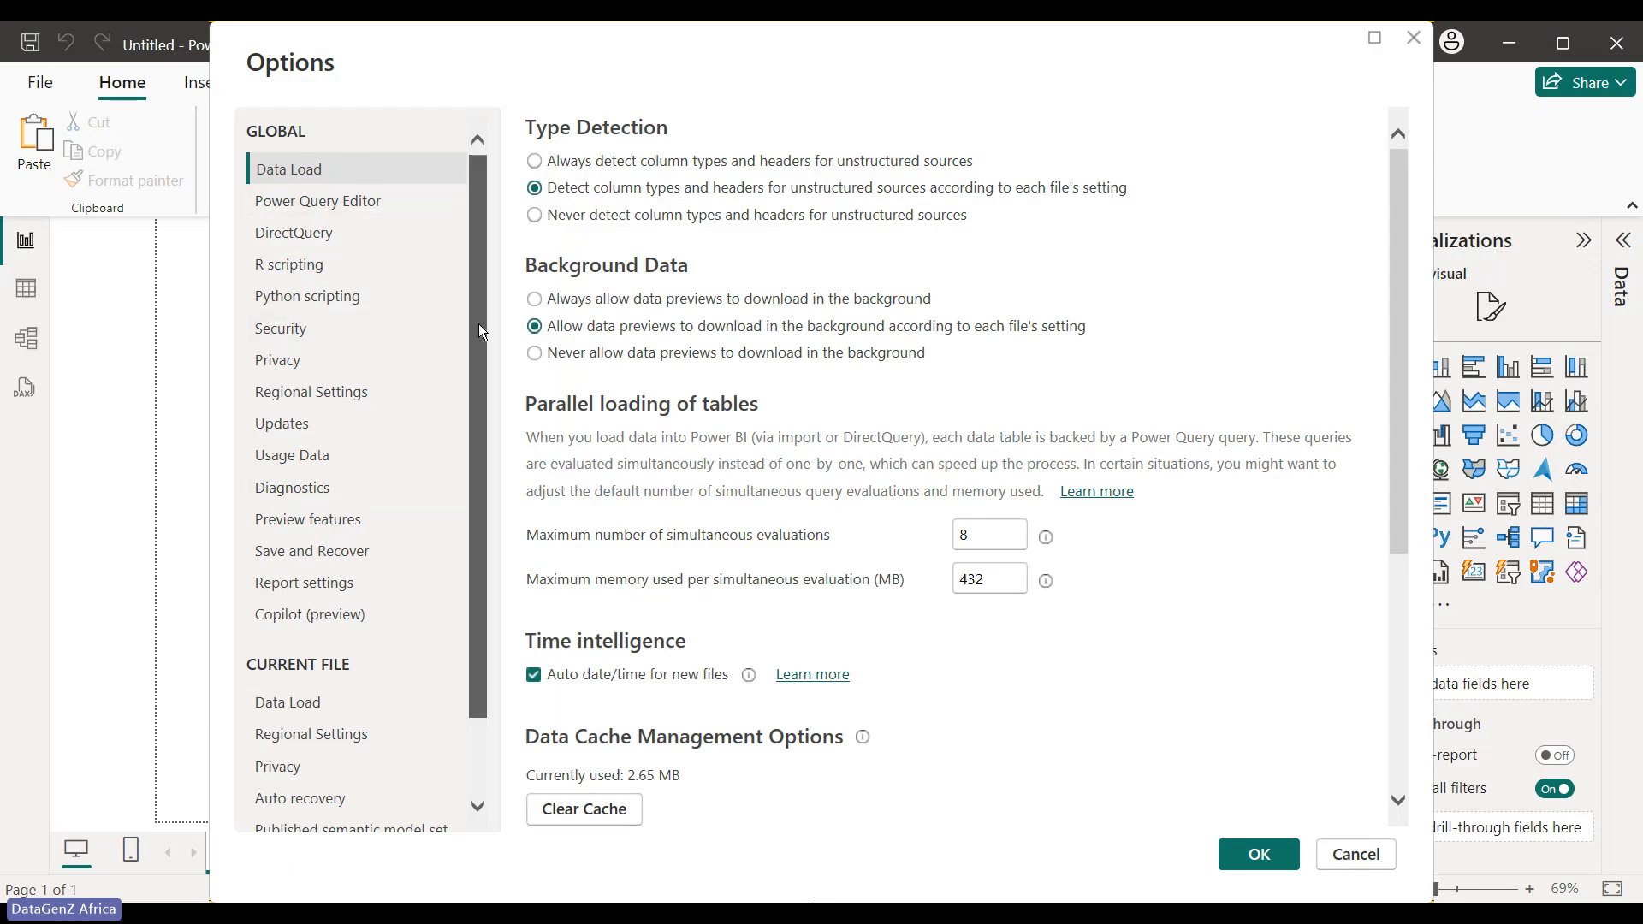
pyautogui.moveTo(479, 323); pyautogui.dragTo(463, 550)
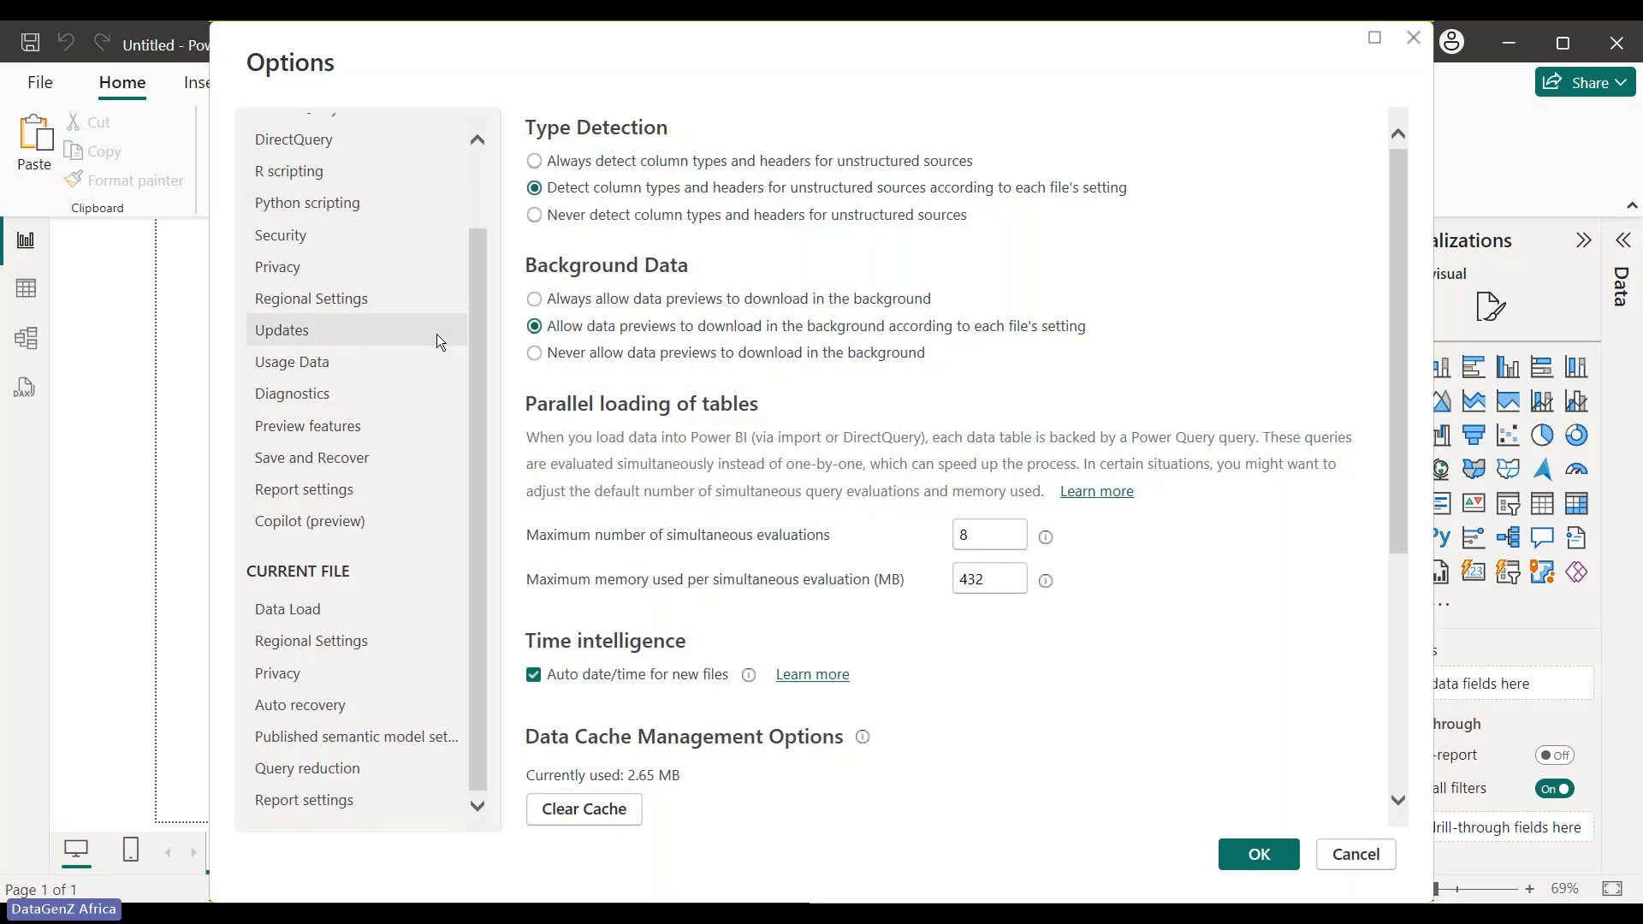
pyautogui.moveTo(485, 370); pyautogui.dragTo(505, 207)
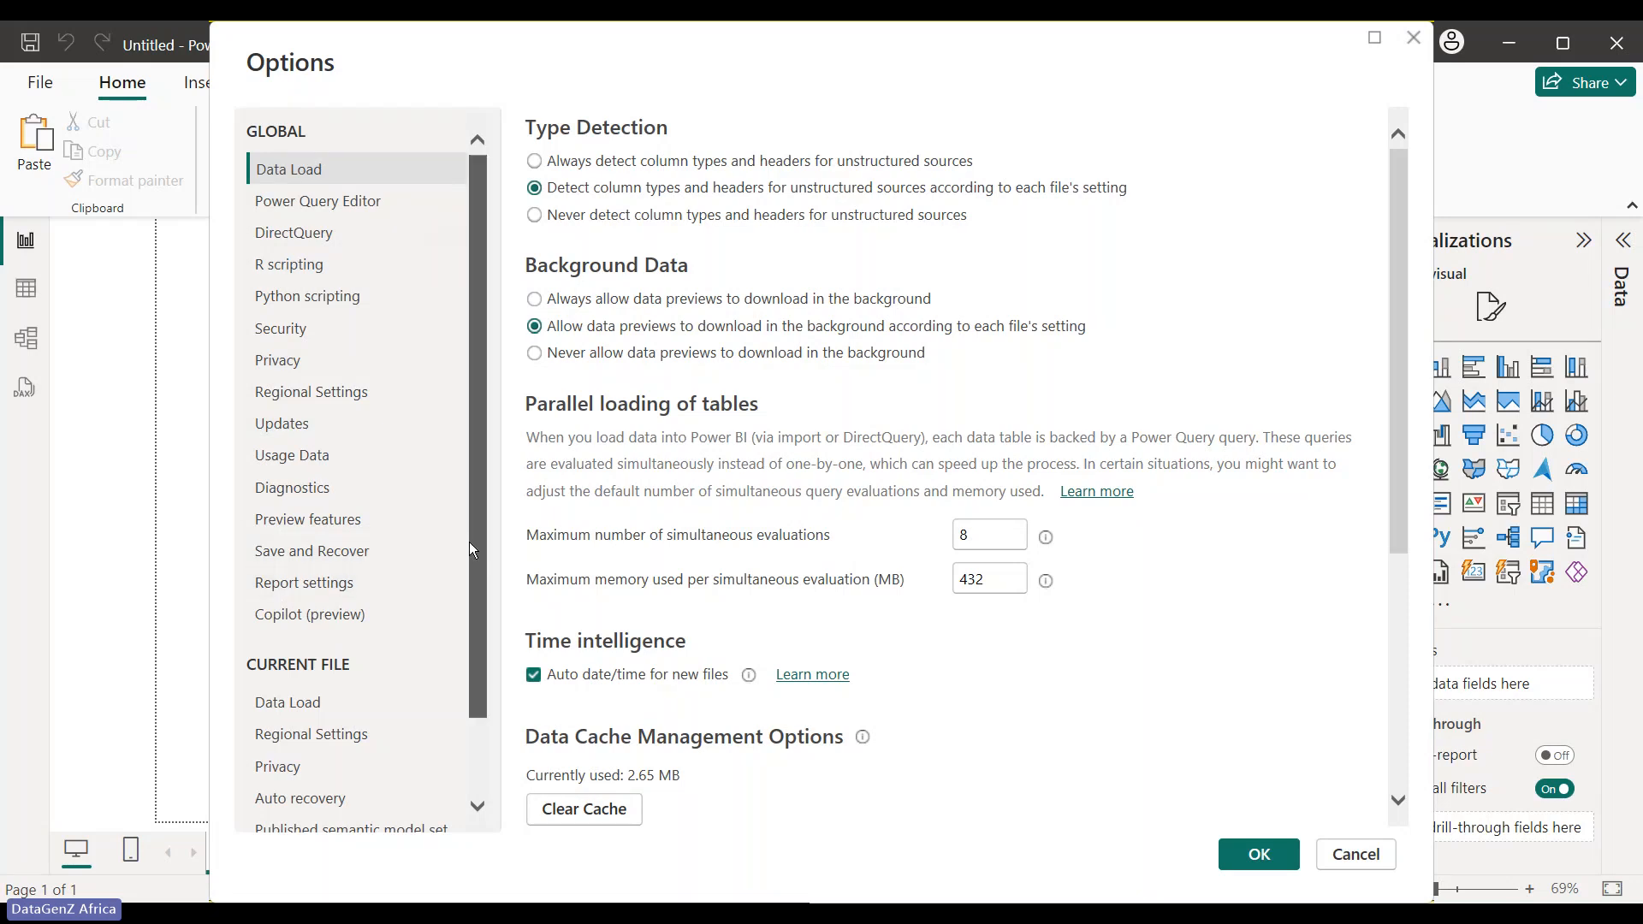
pyautogui.scroll(-1, 469, 572)
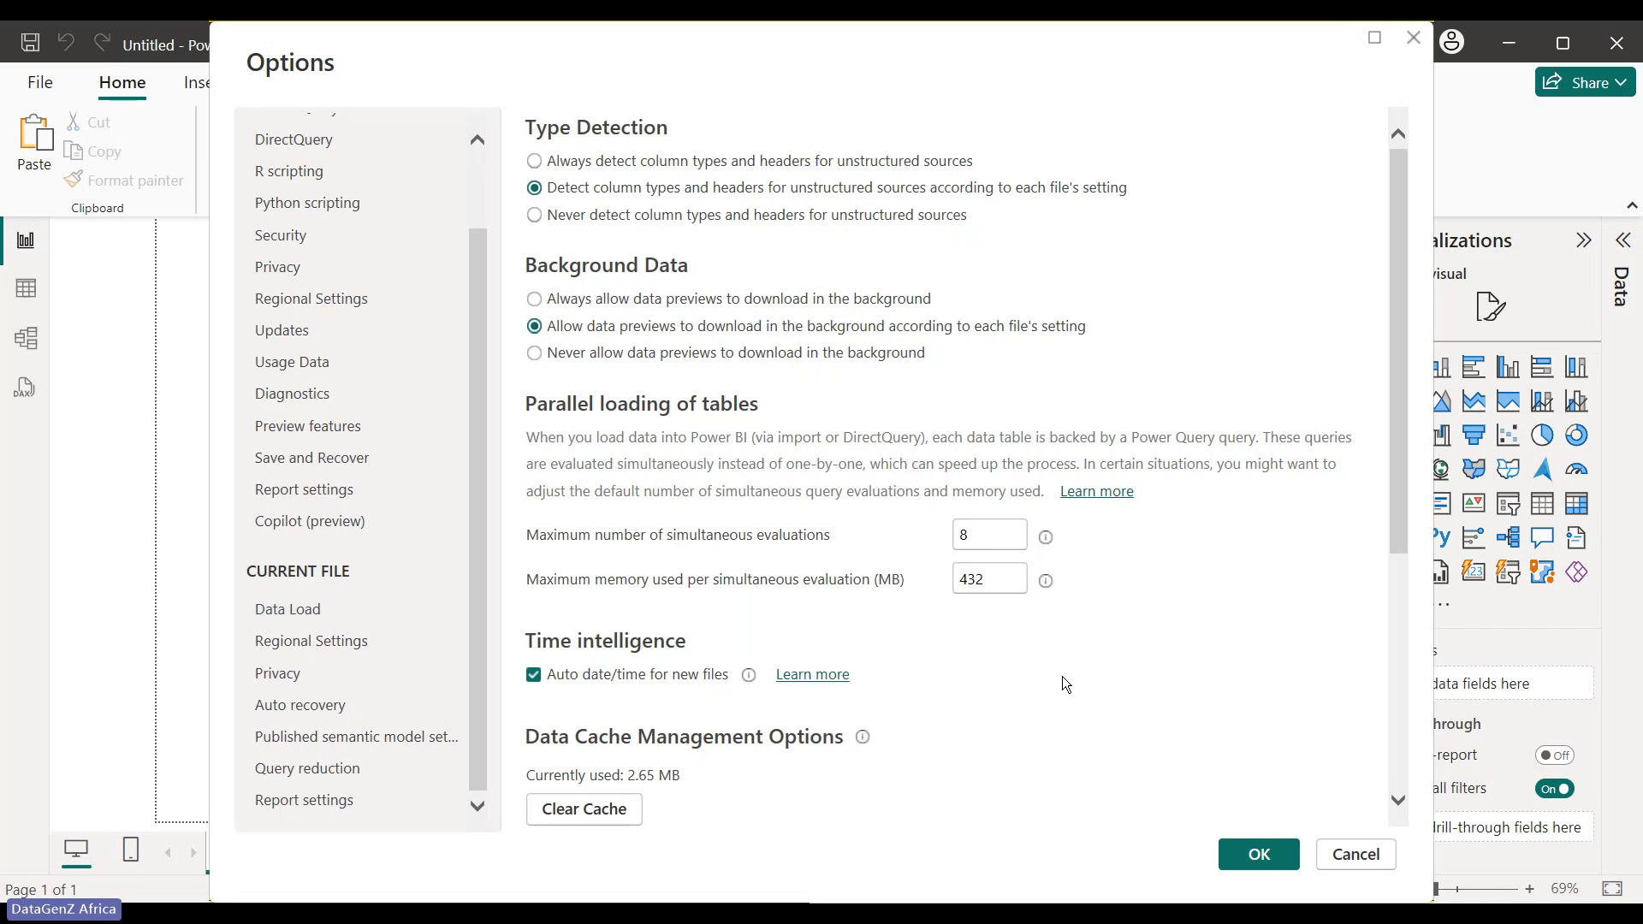
pyautogui.click(1358, 858)
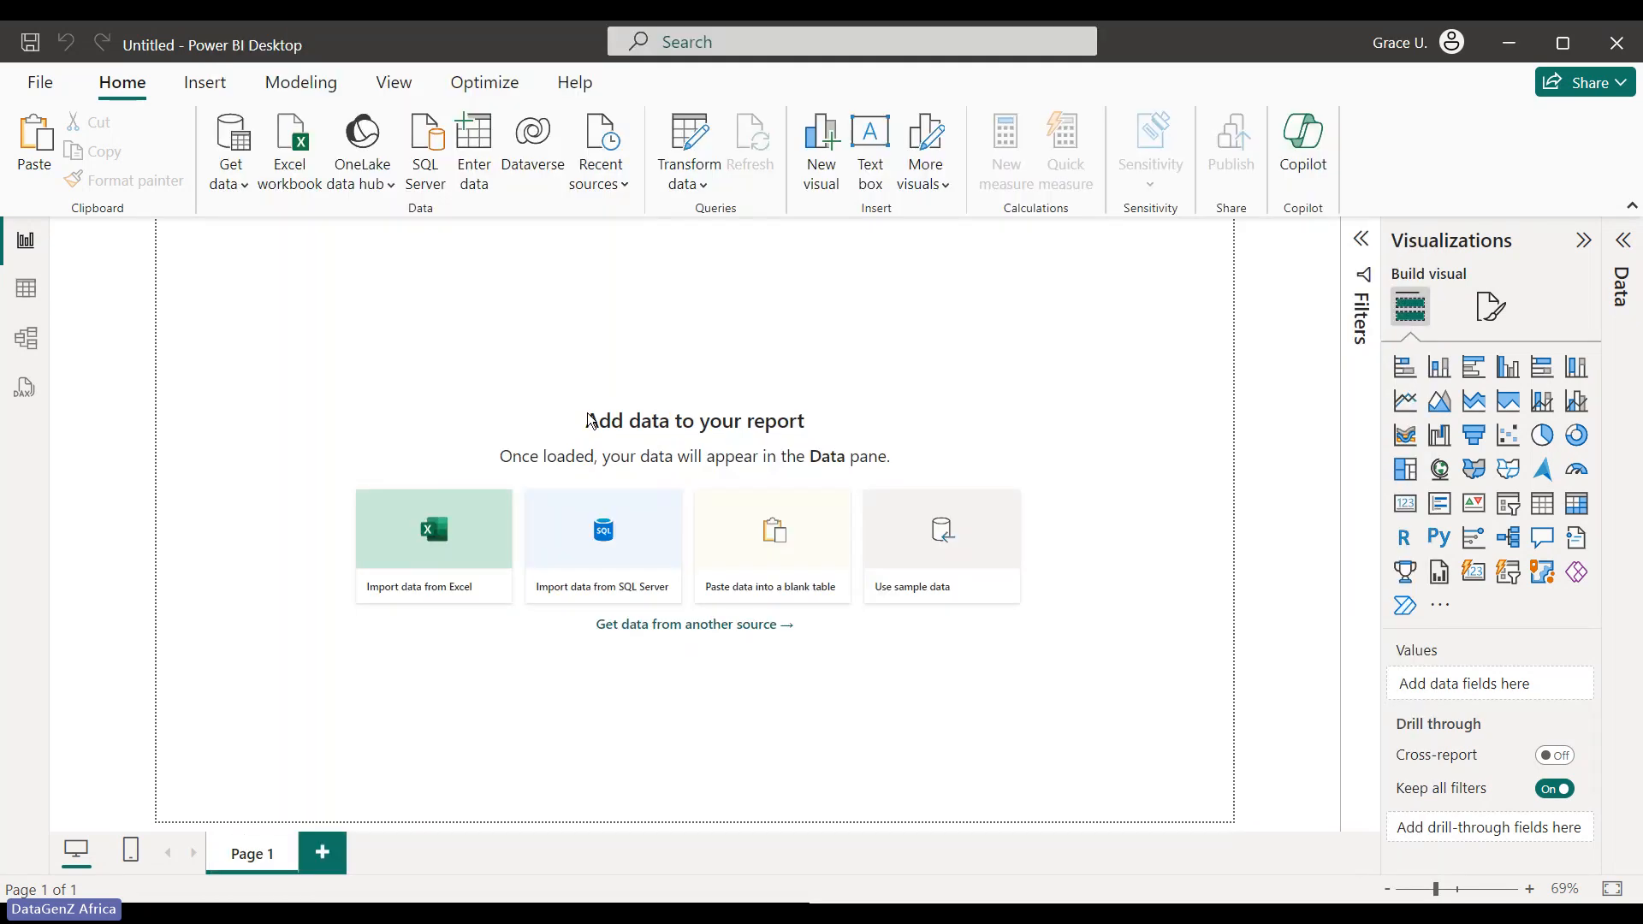
# Review the file start page and the Insert, Modeling, View and Optimize commands, and return to the Home commands
pyautogui.click(34, 83)
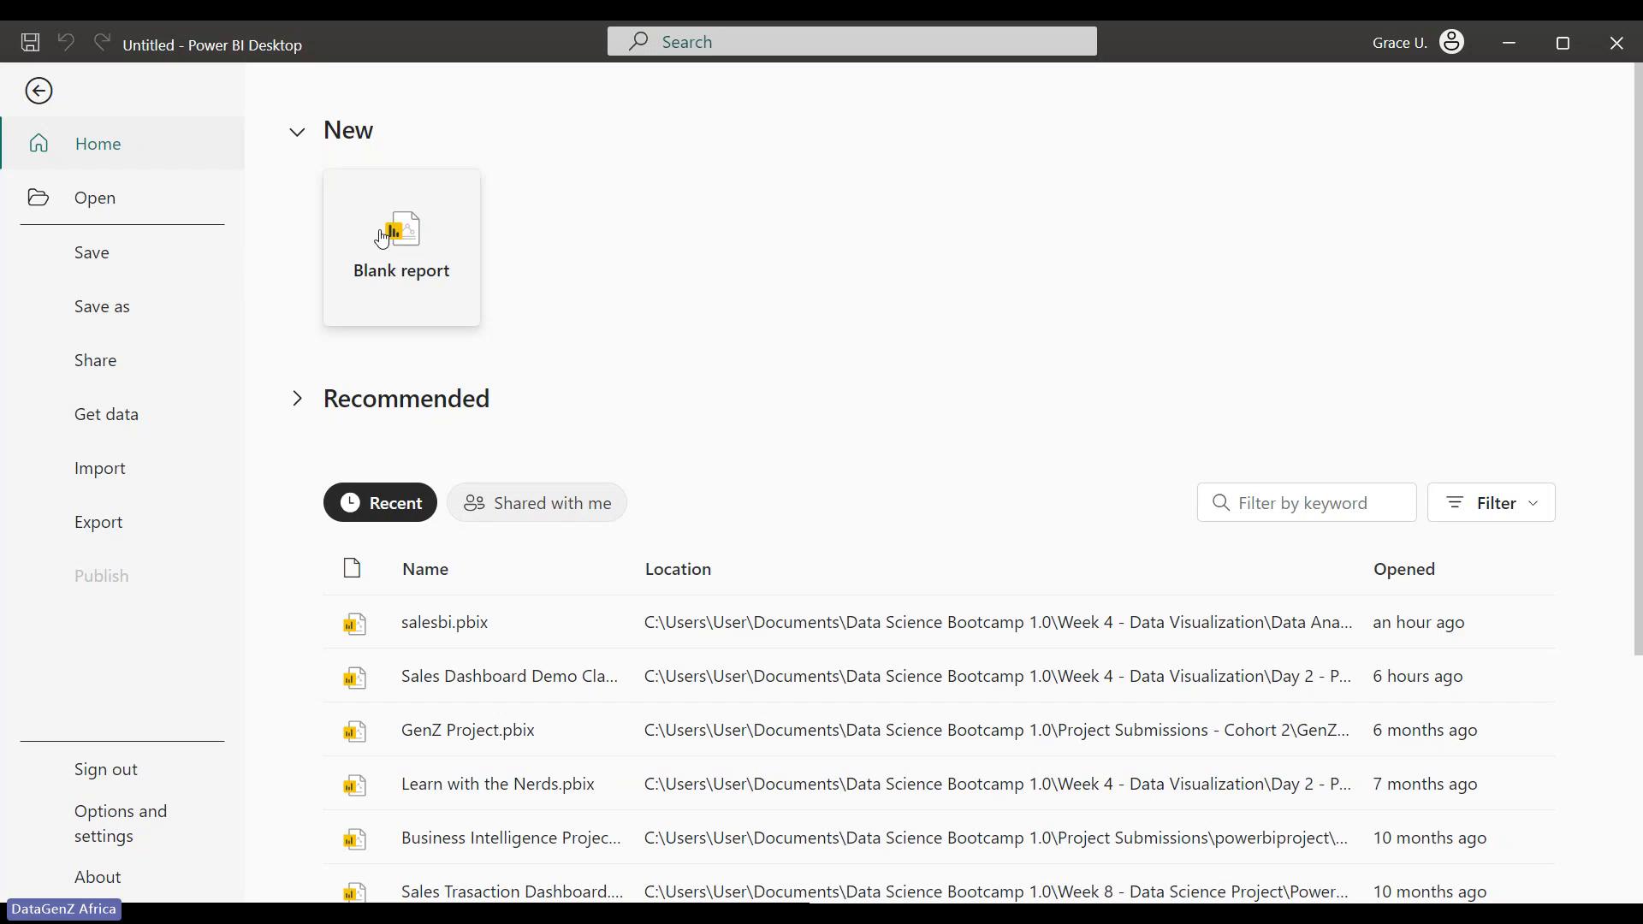
pyautogui.click(31, 96)
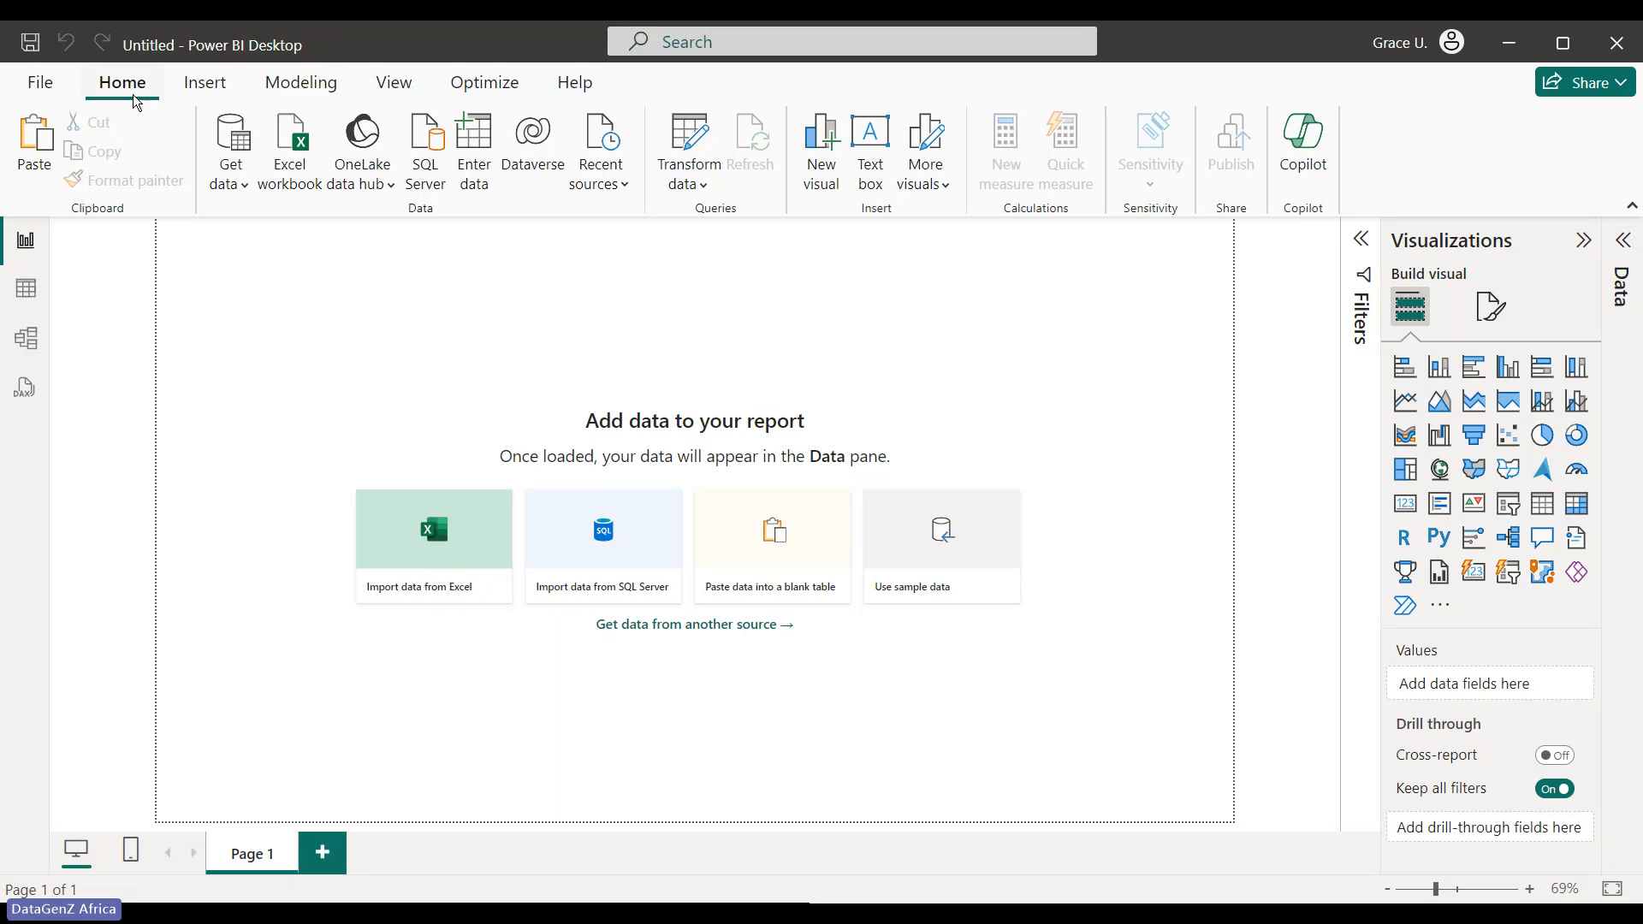
pyautogui.click(212, 90)
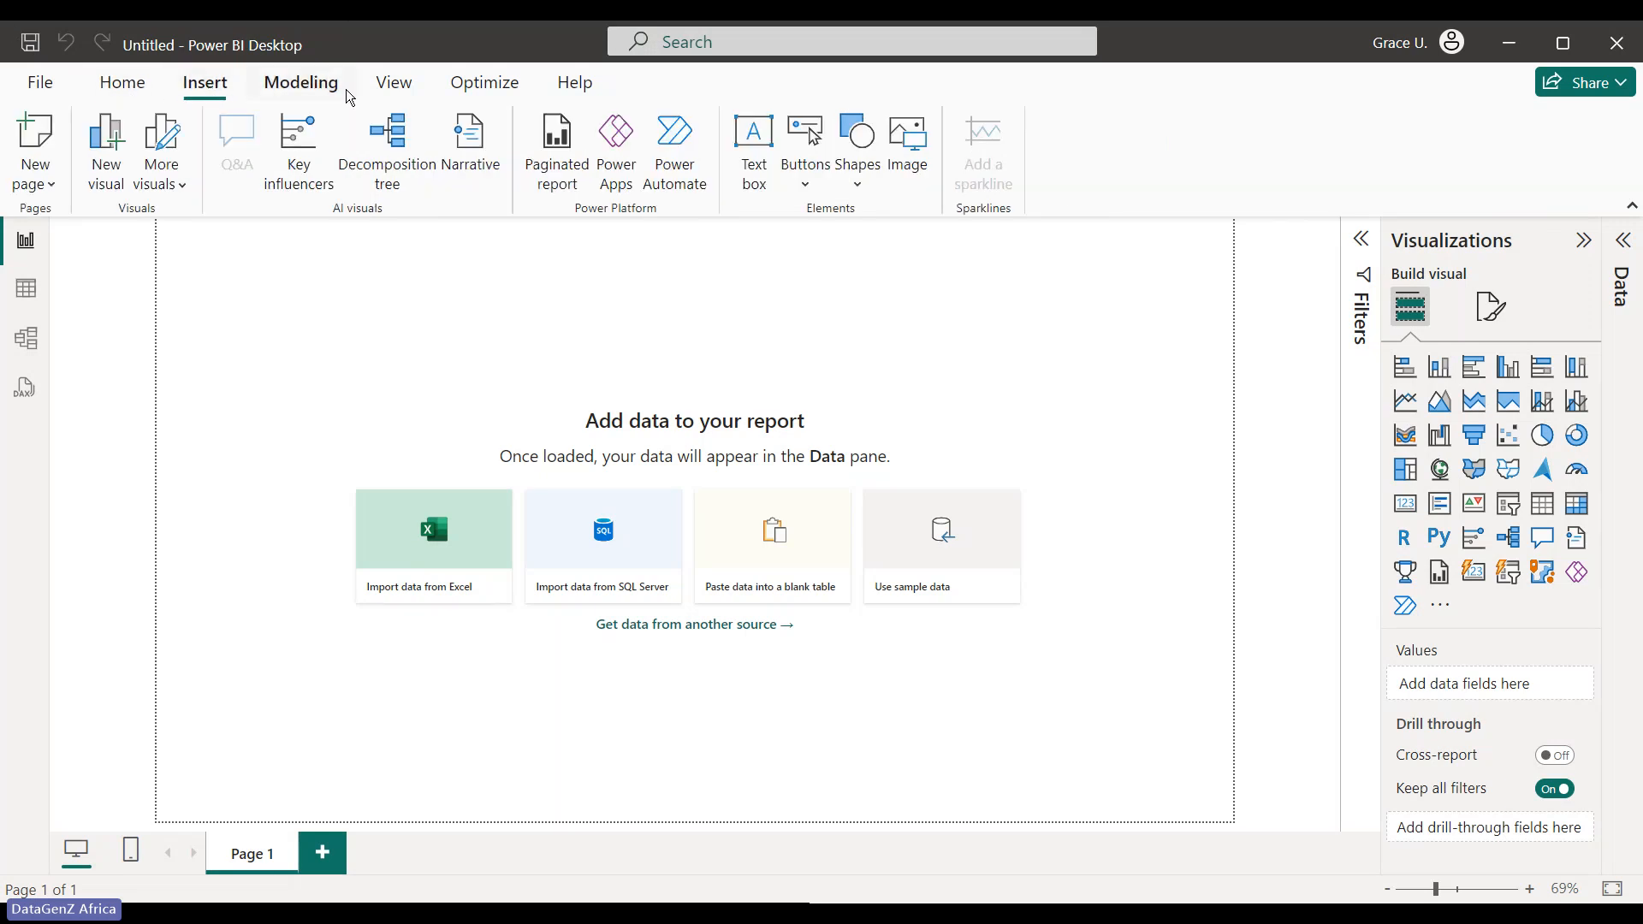
pyautogui.click(318, 86)
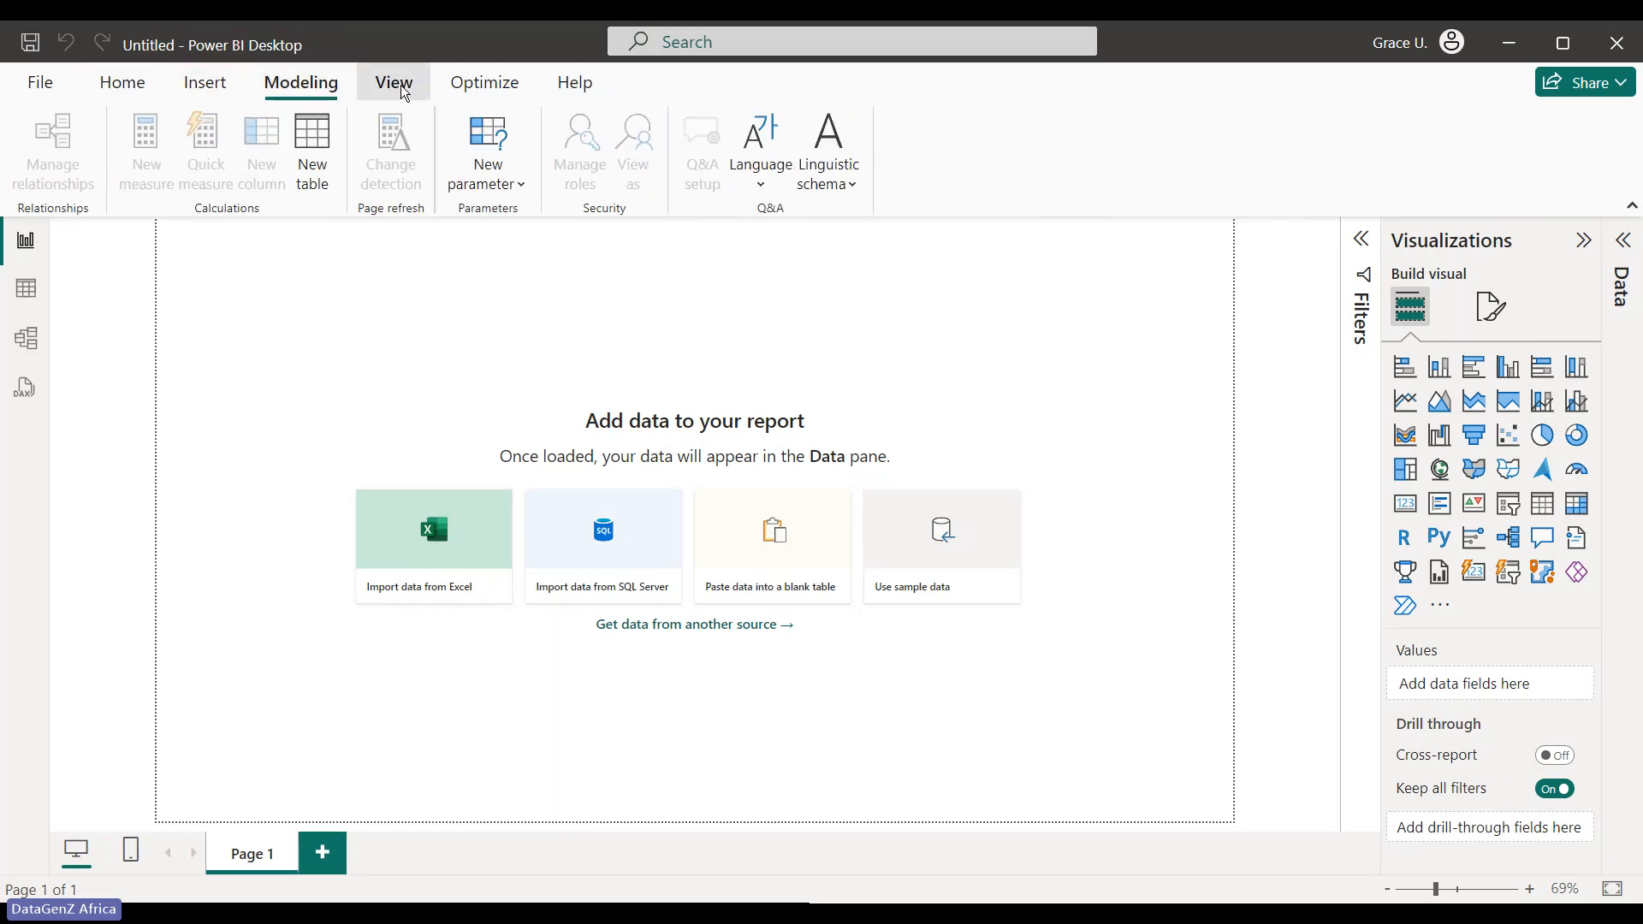
pyautogui.click(400, 87)
pyautogui.click(518, 90)
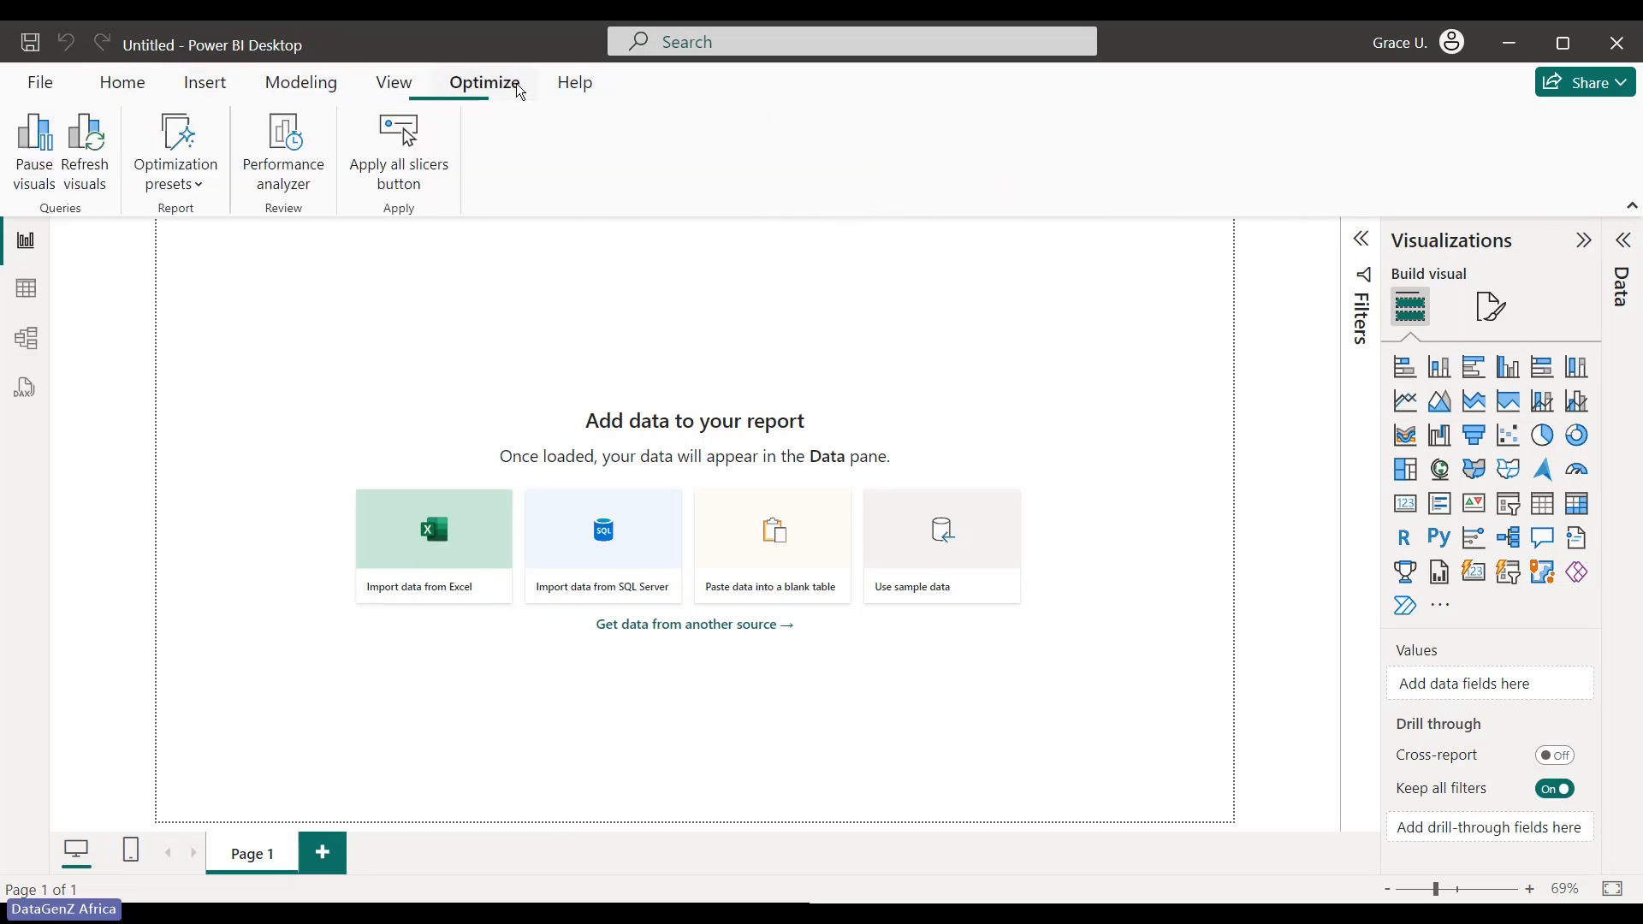
pyautogui.click(411, 87)
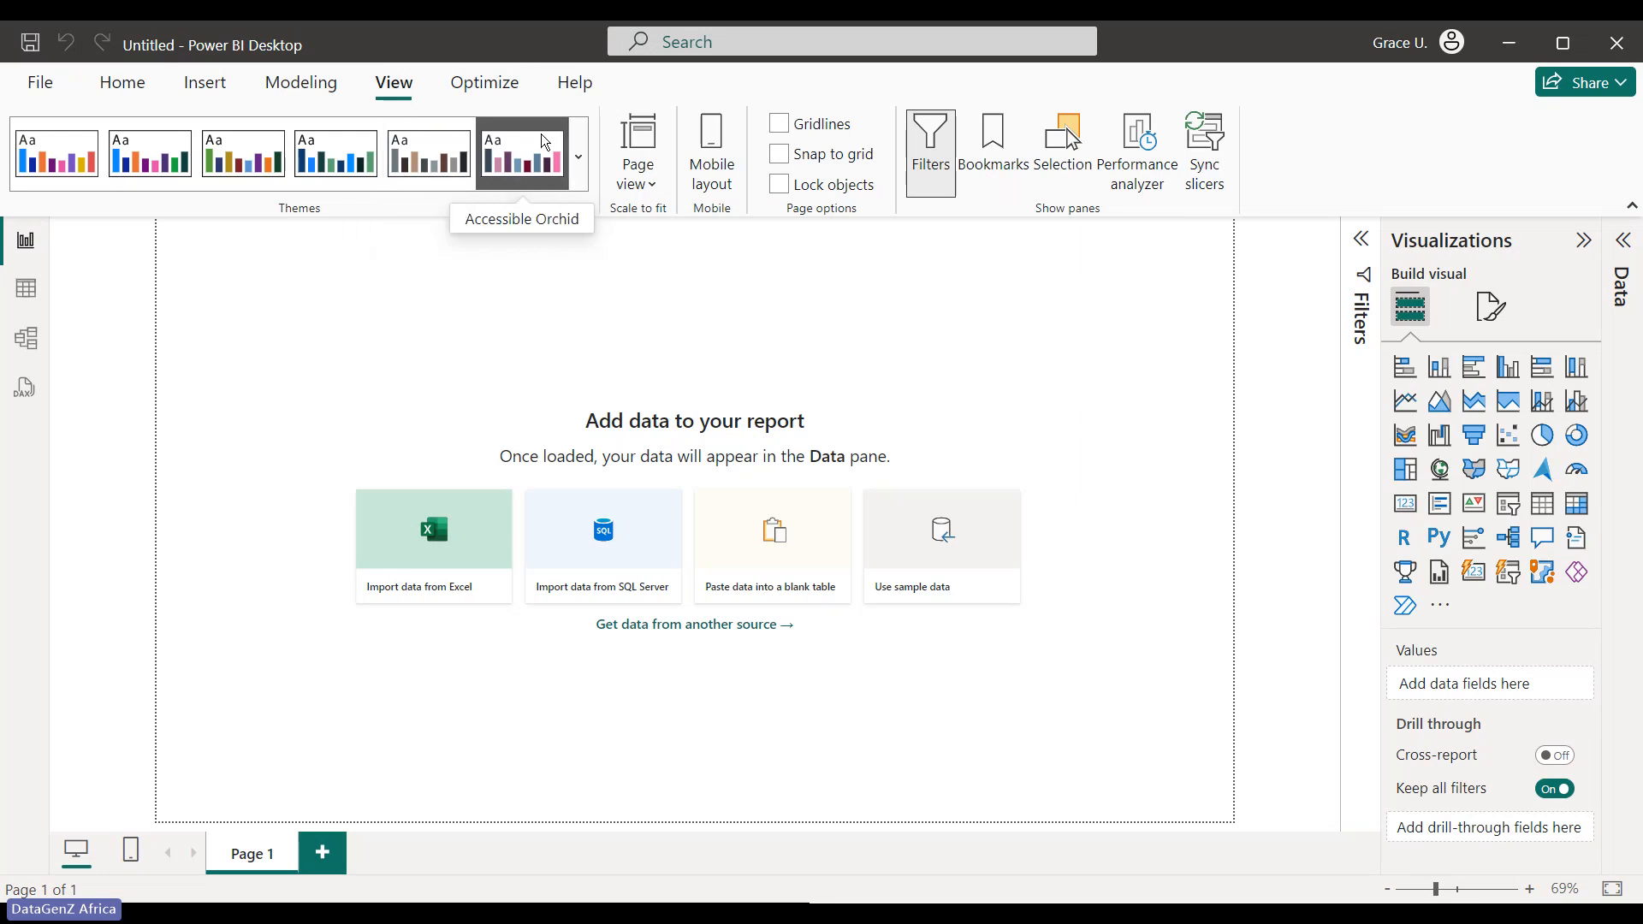
pyautogui.click(493, 83)
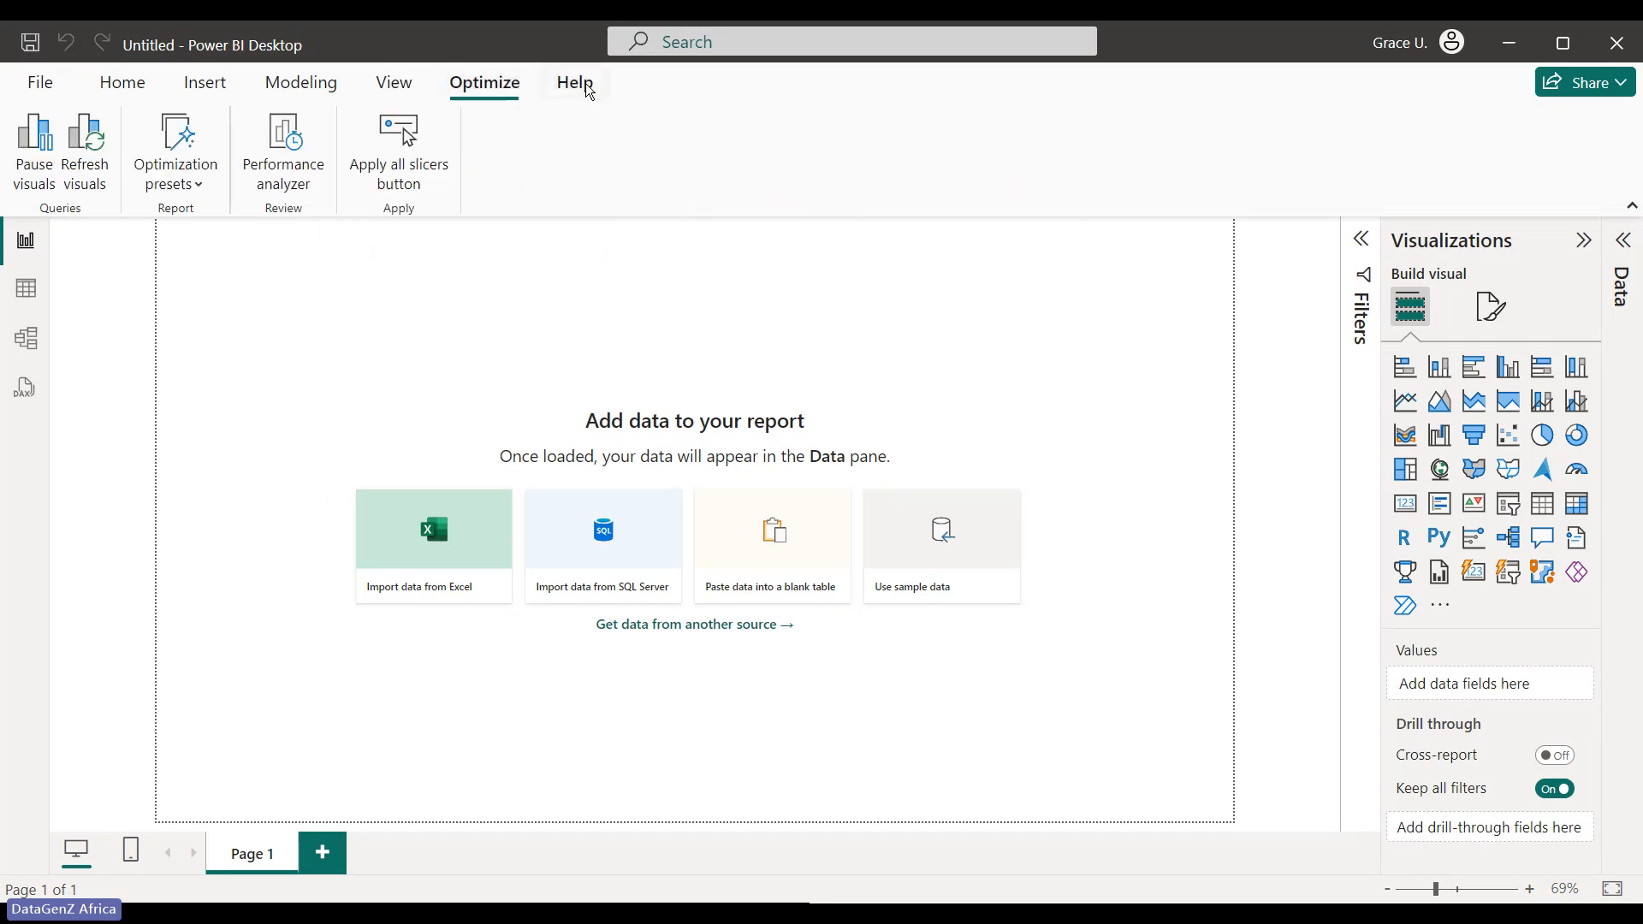
pyautogui.click(38, 77)
pyautogui.click(29, 90)
pyautogui.click(119, 95)
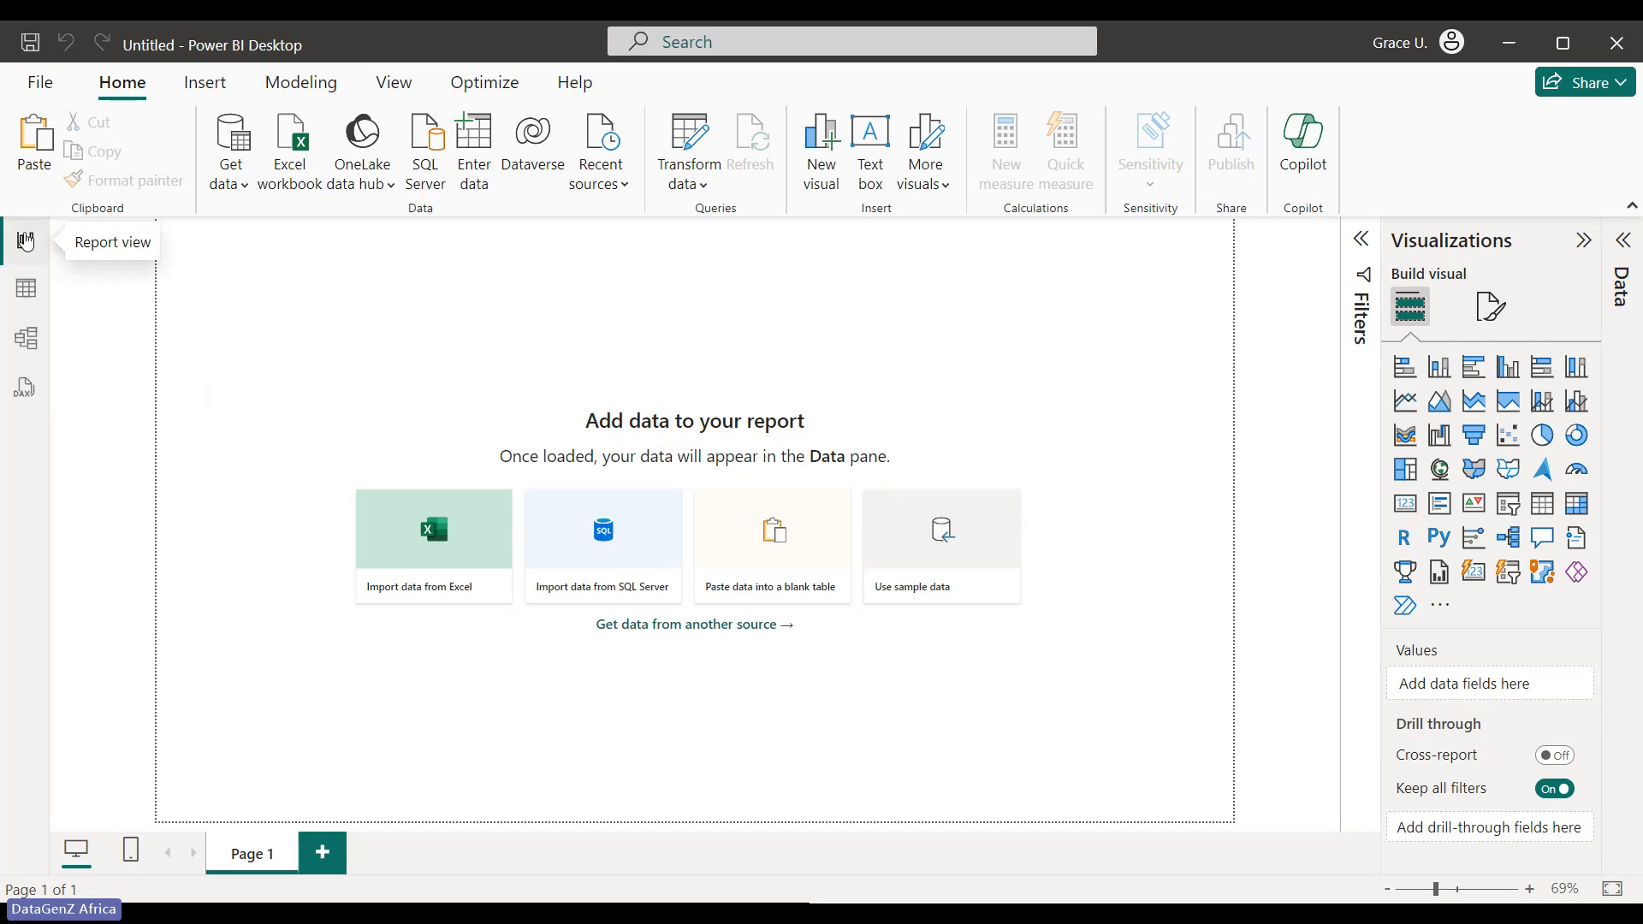
# Look at the table, model and DAX query views of the empty report, and return to the report view
pyautogui.click(25, 290)
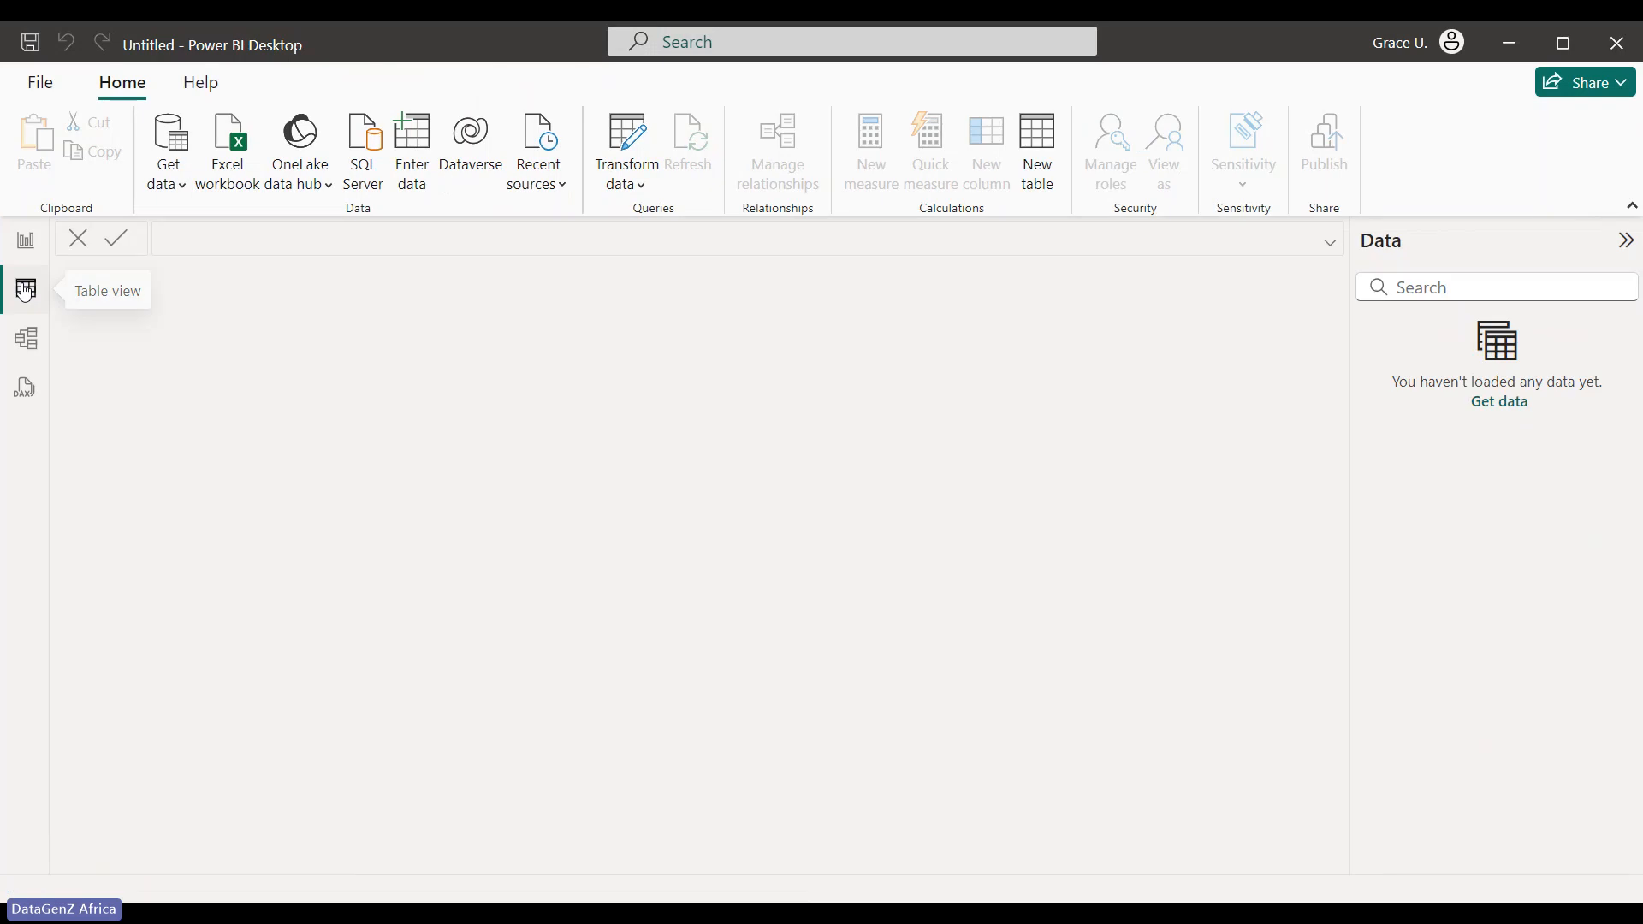
pyautogui.click(26, 338)
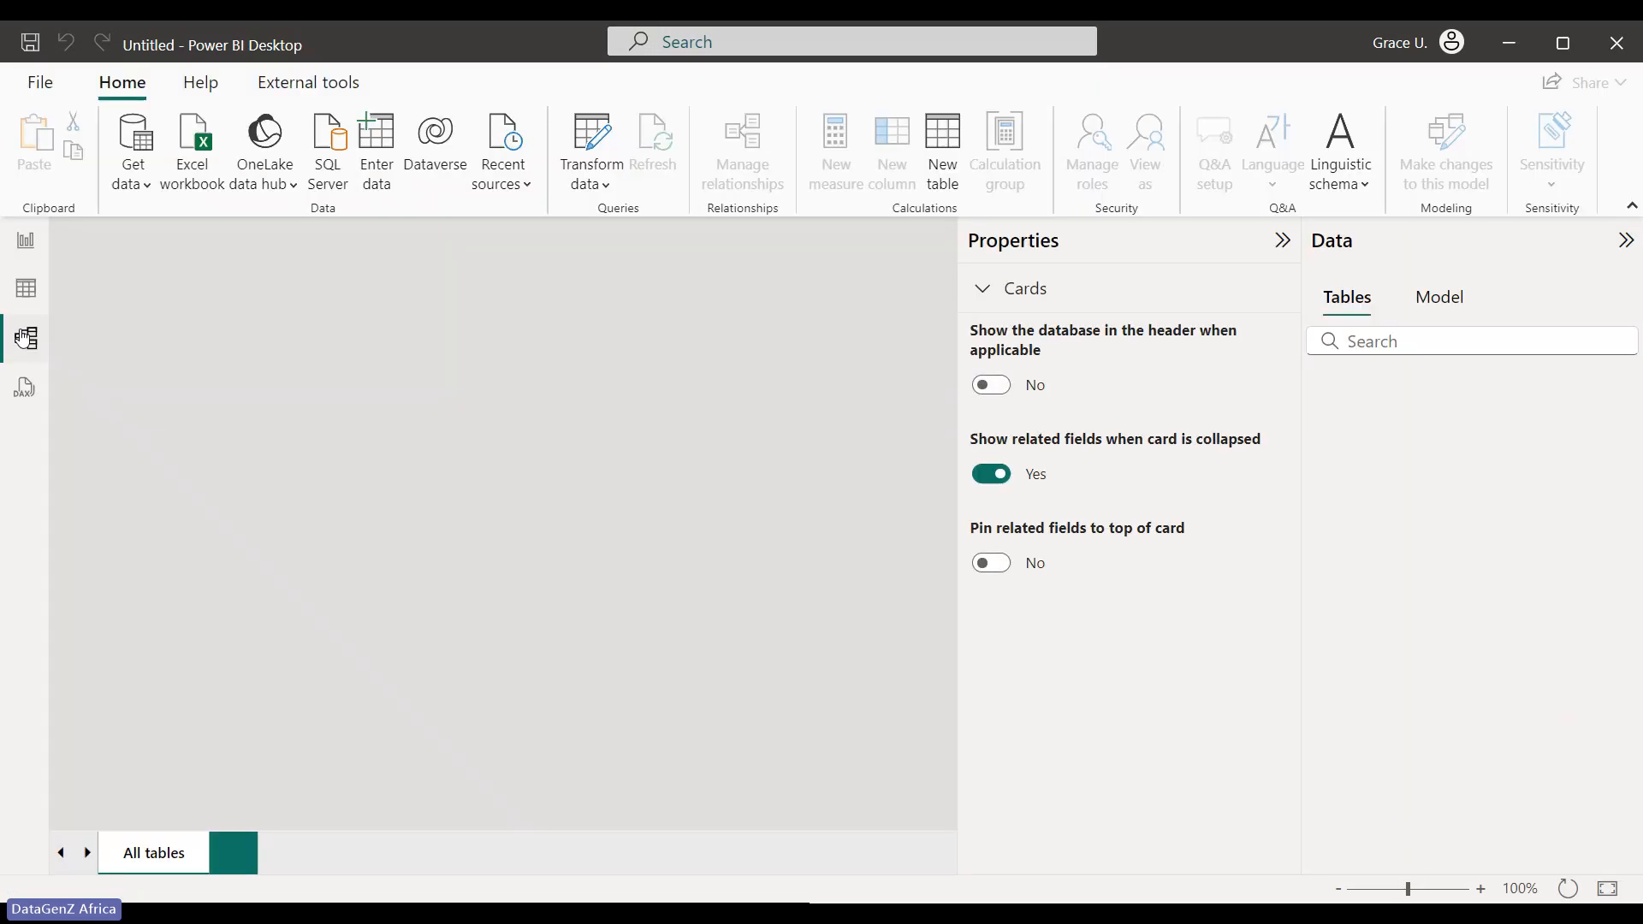
pyautogui.click(24, 387)
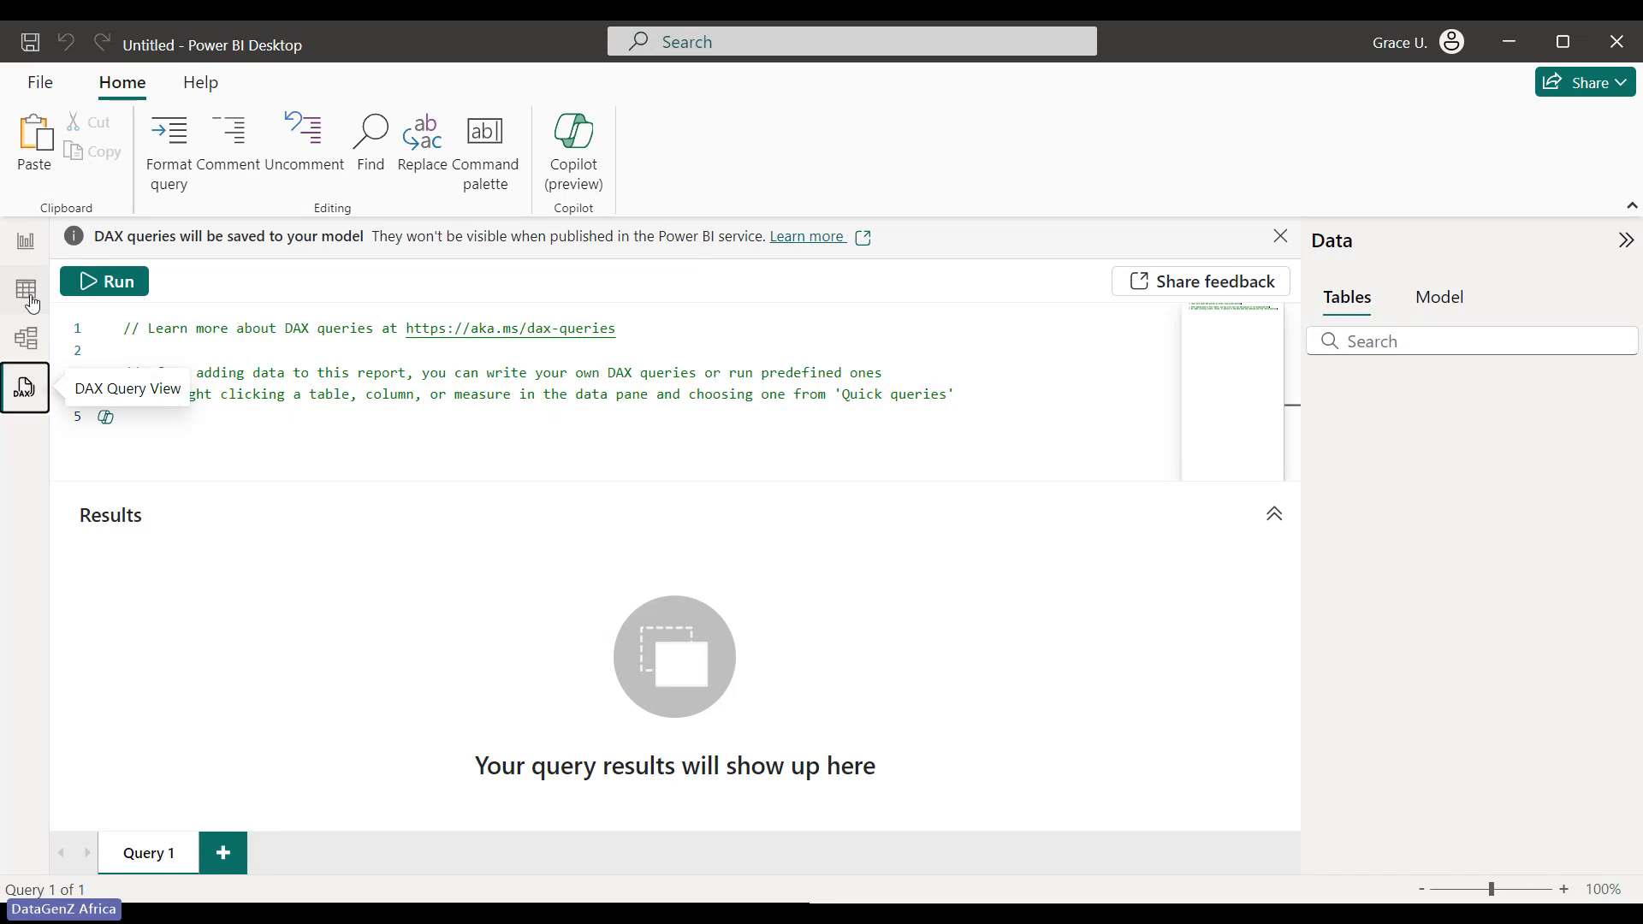
pyautogui.click(28, 242)
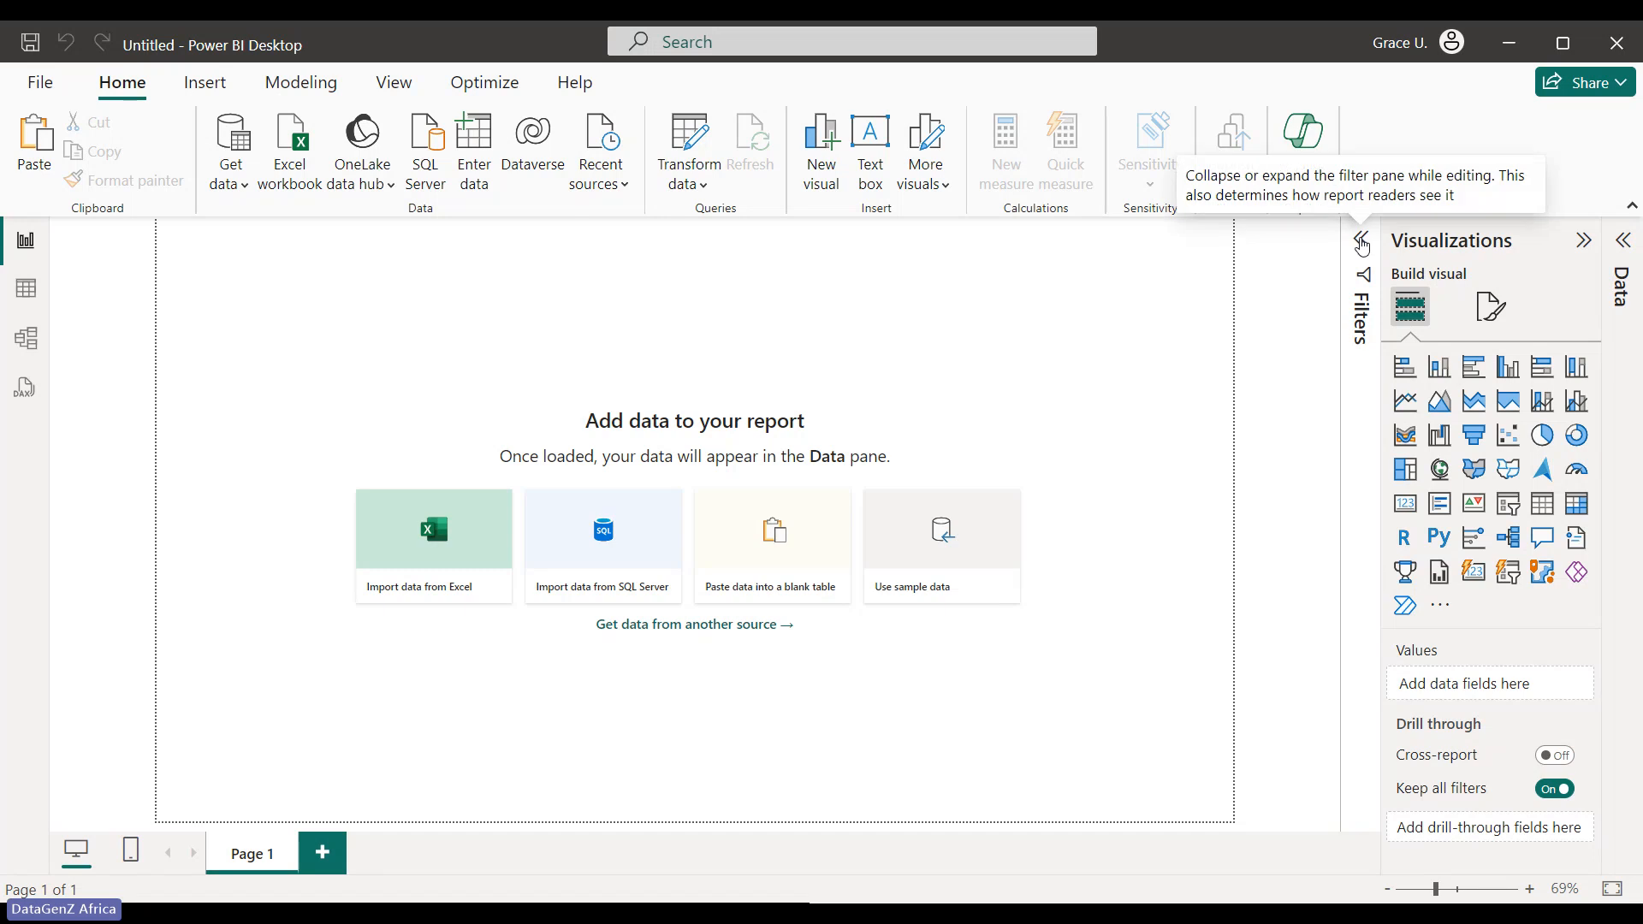
# Expand the Filters and Data panes in the report view, keeping the Visualizations pane open between them
pyautogui.click(1361, 239)
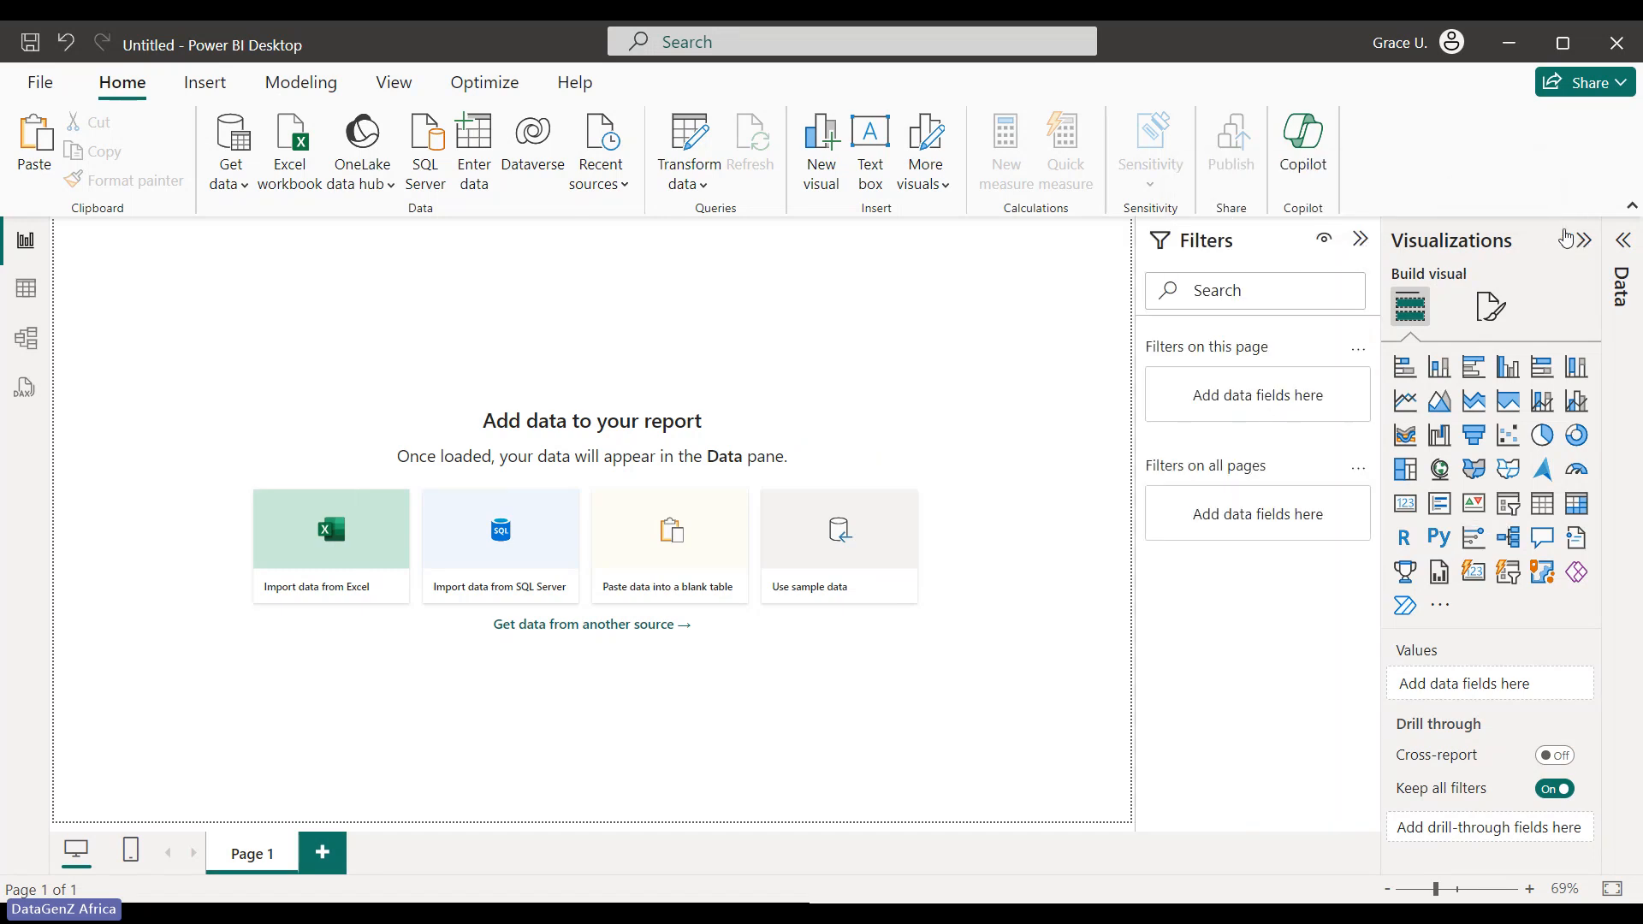
pyautogui.click(1584, 241)
pyautogui.click(1624, 241)
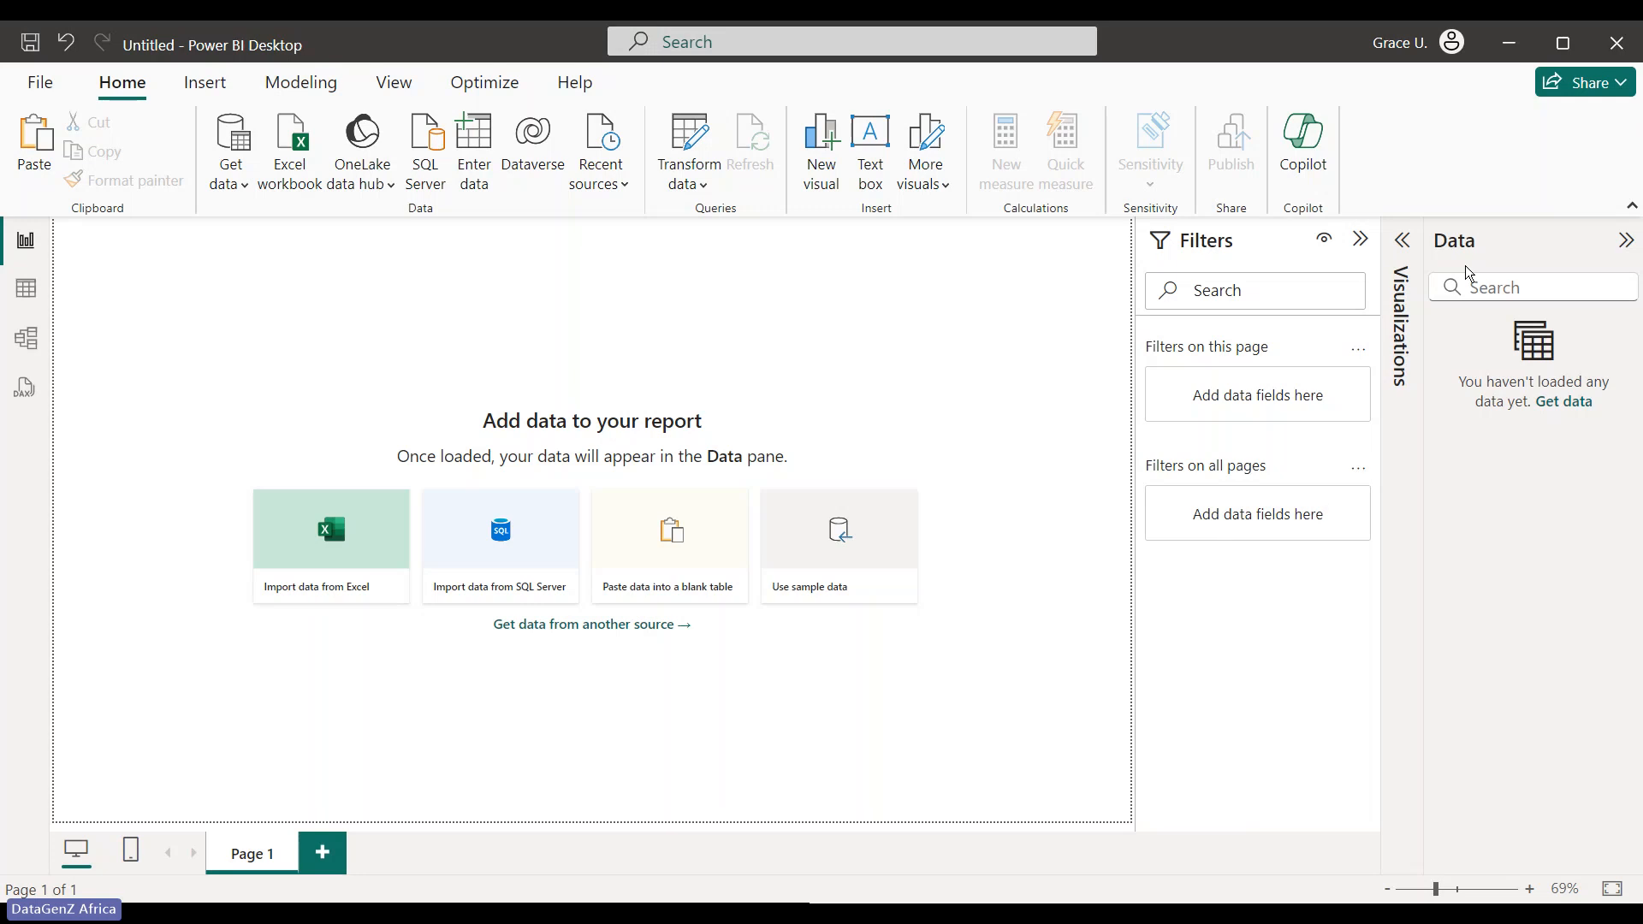
pyautogui.click(1404, 244)
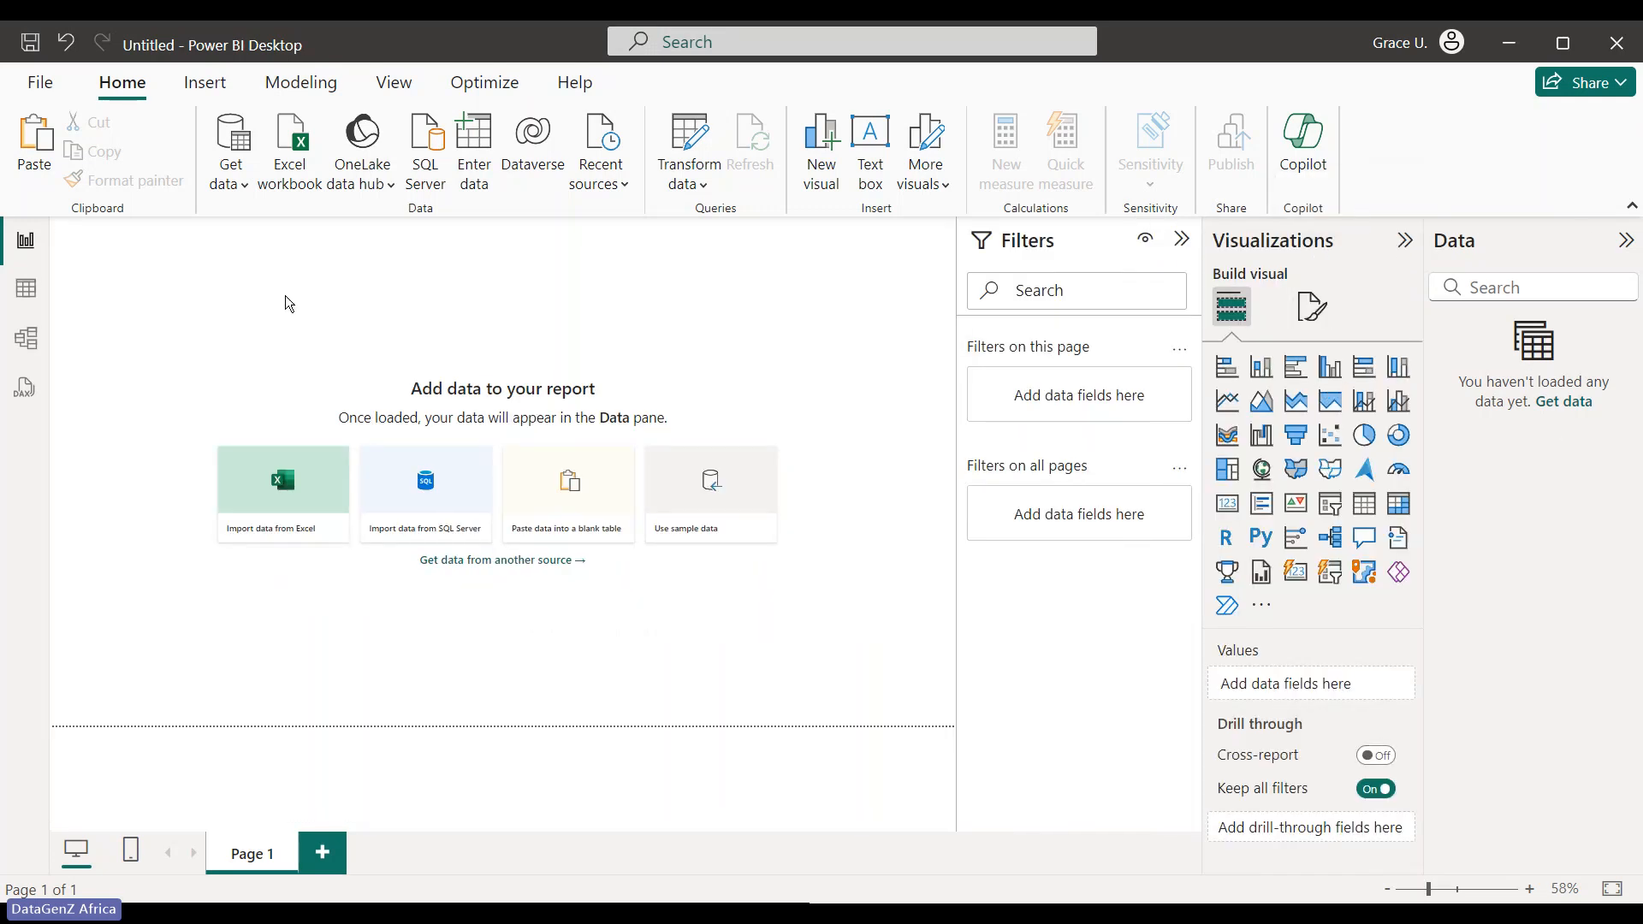
# Revisit the table, model, DAX query and report views in turn, ending on the DAX query view
pyautogui.click(15, 301)
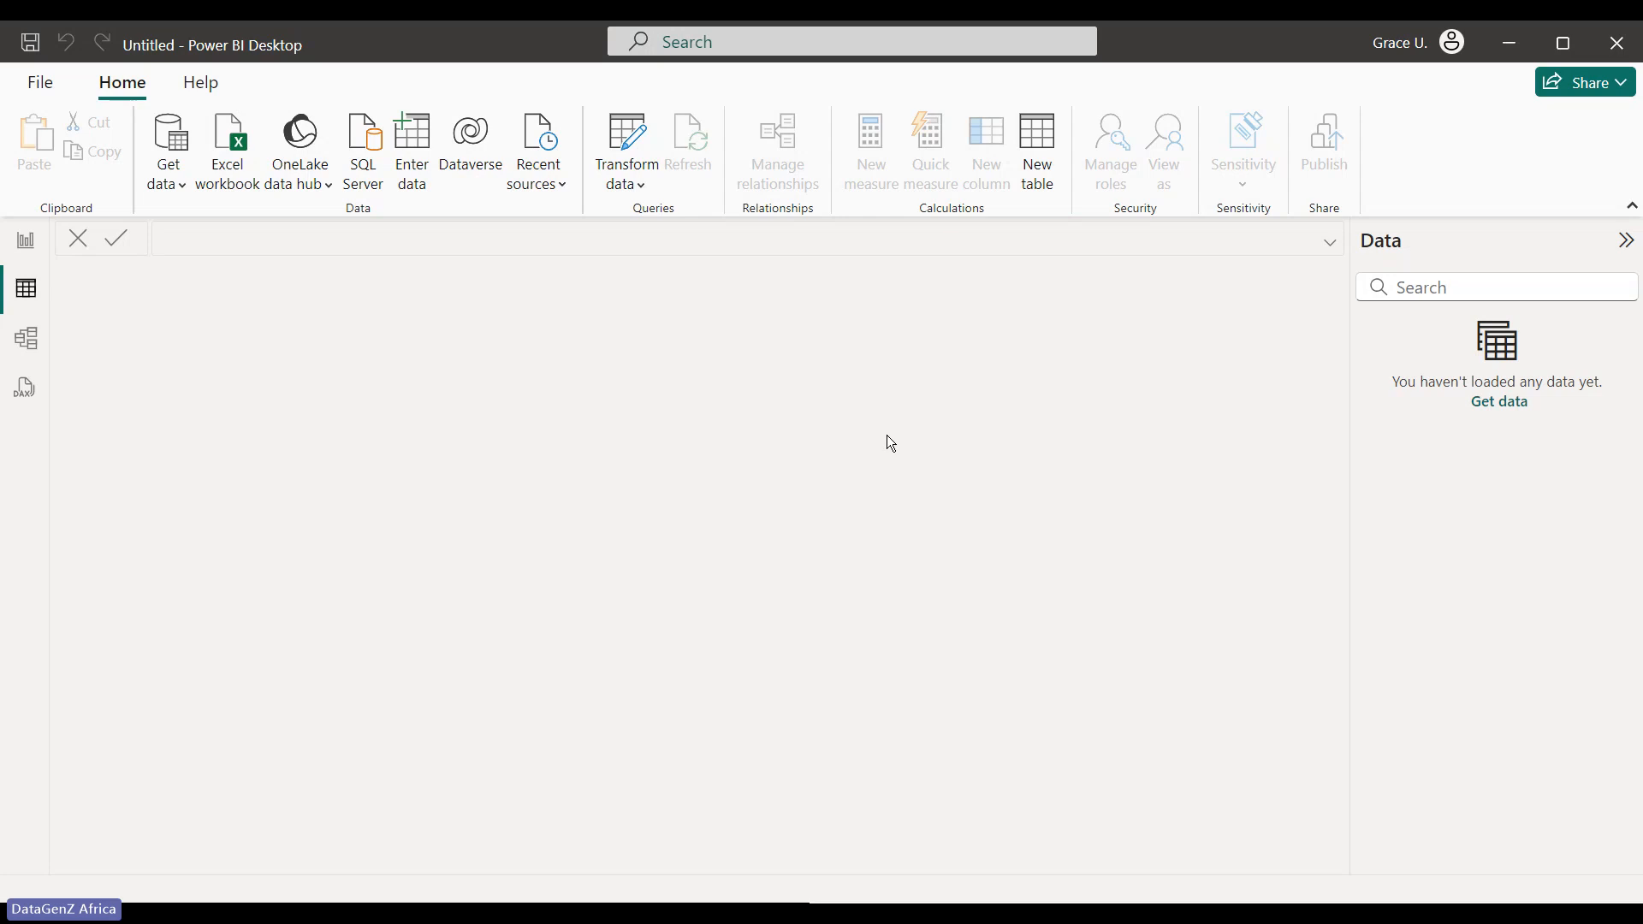
pyautogui.click(24, 344)
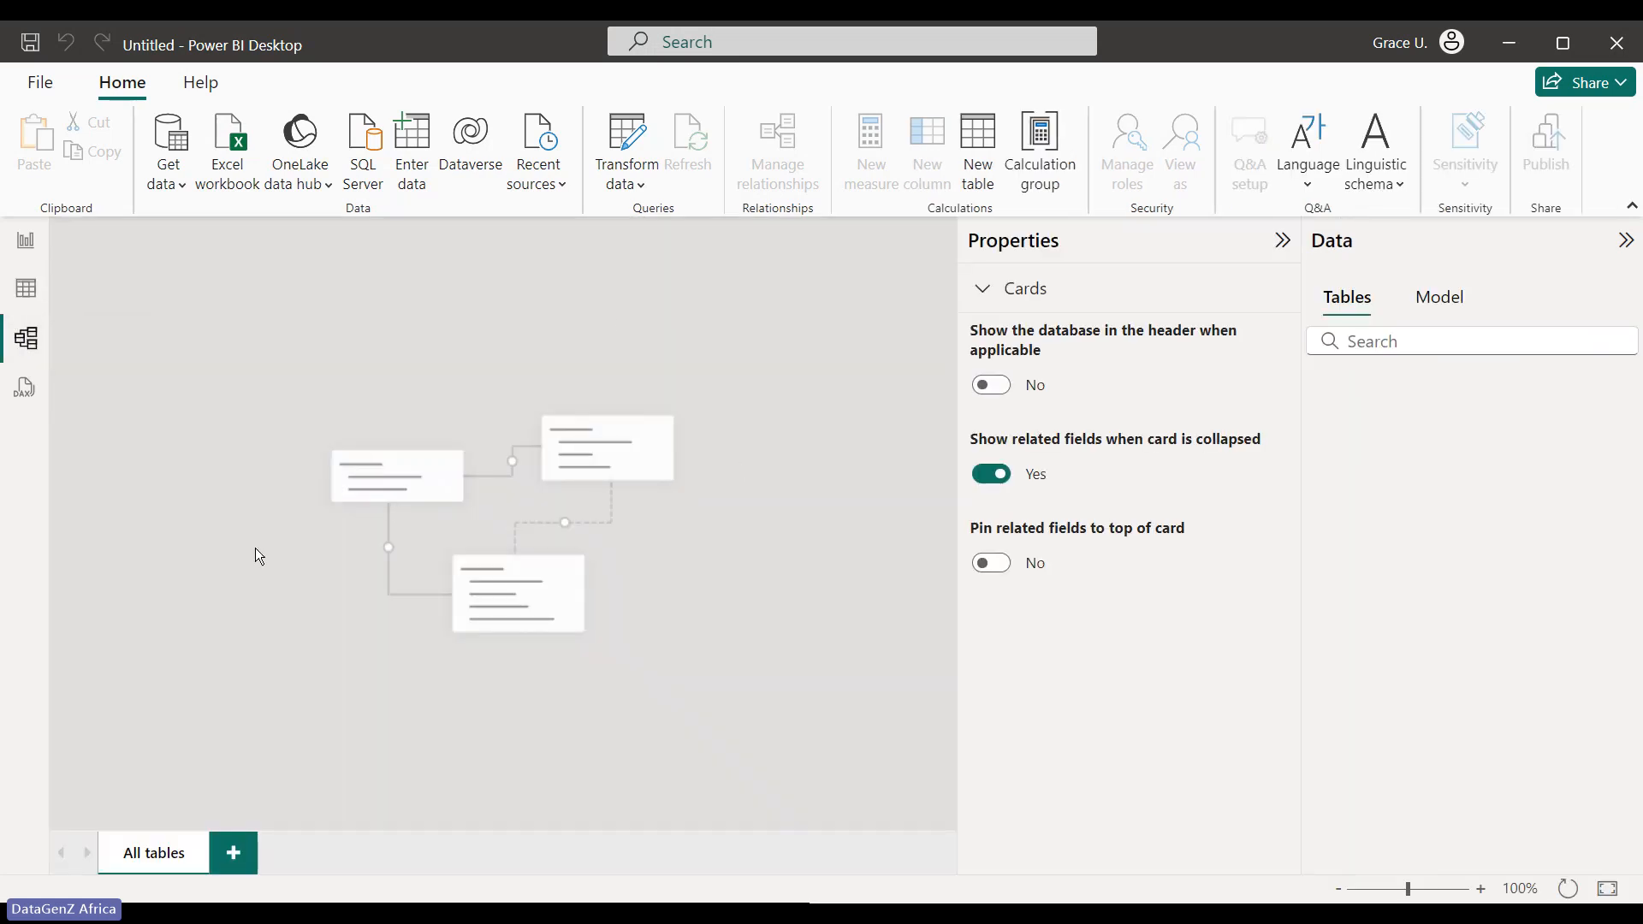
pyautogui.click(25, 389)
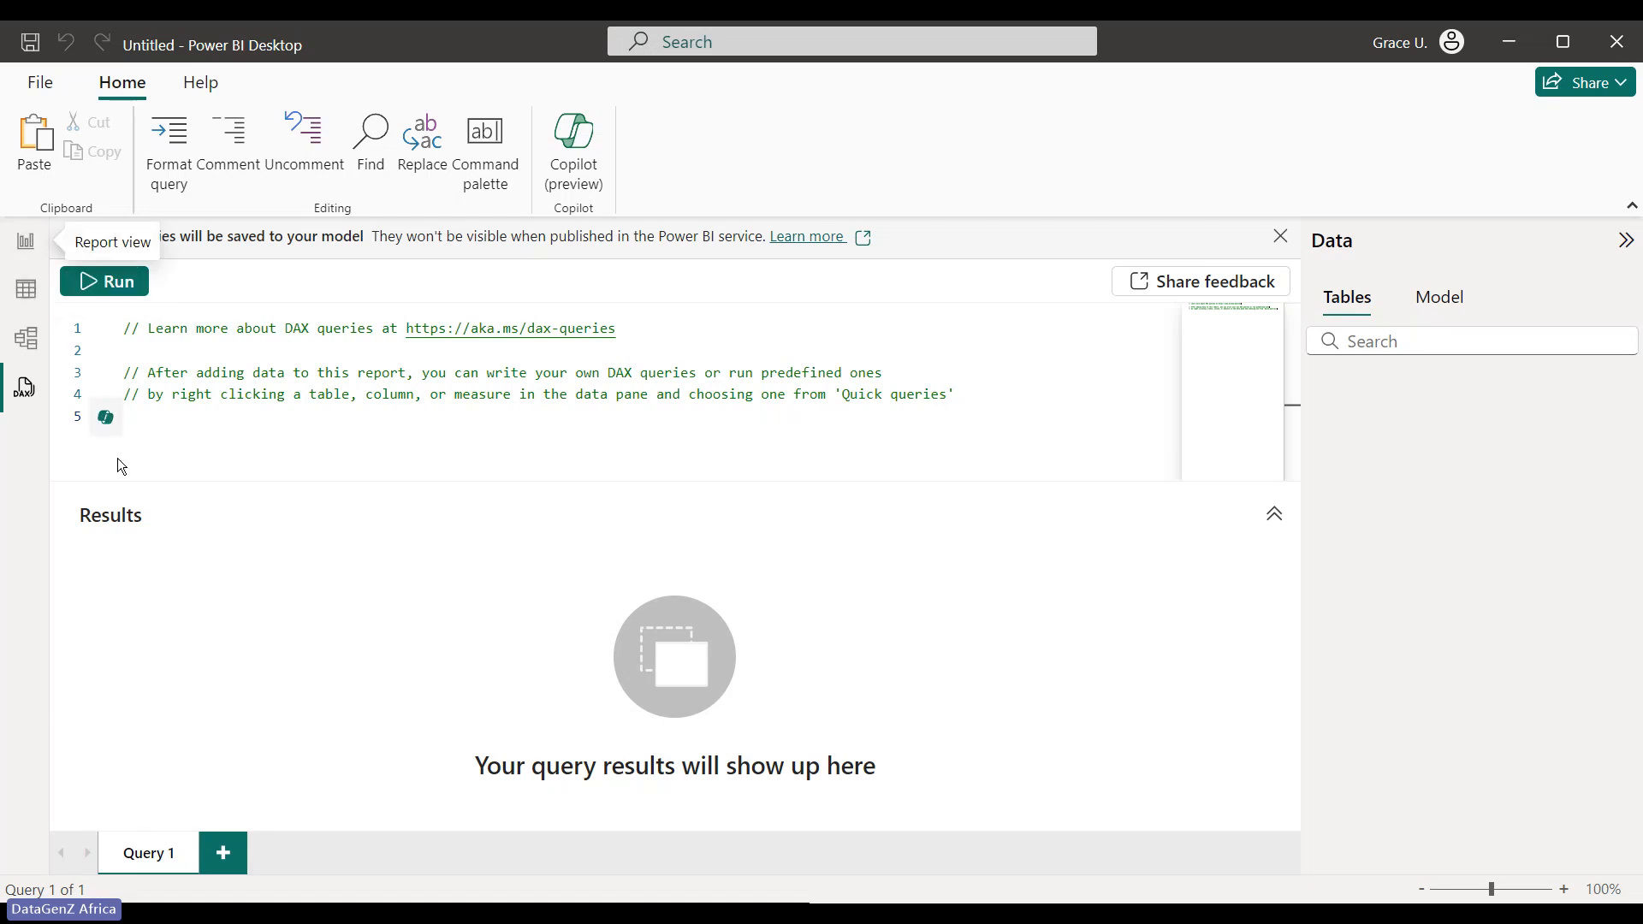
pyautogui.click(28, 250)
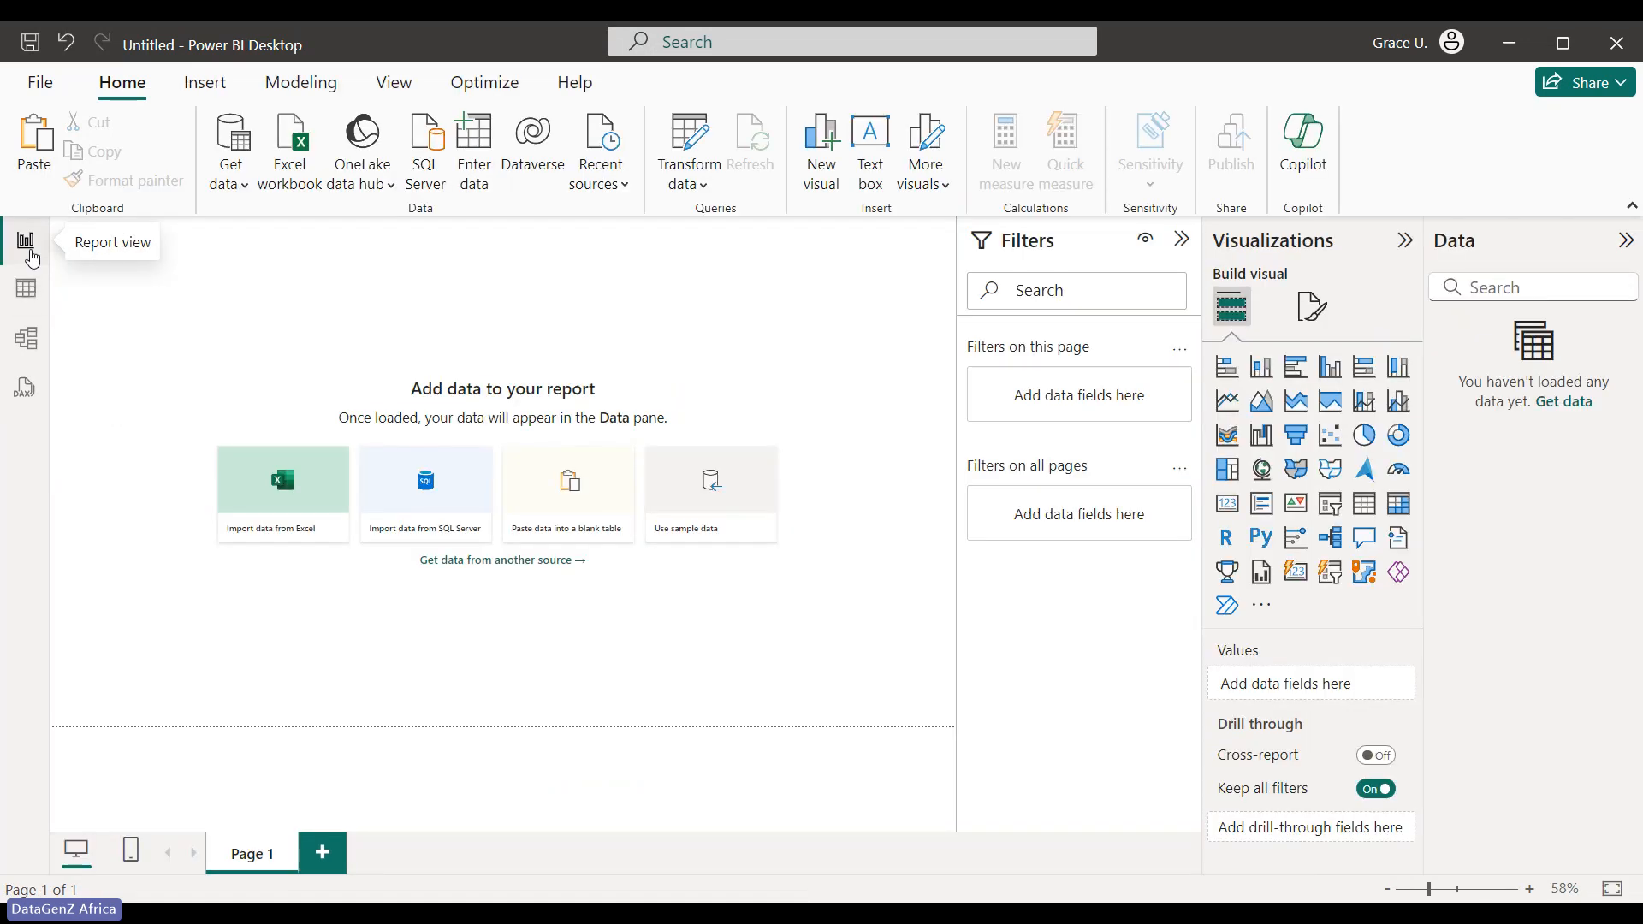
pyautogui.click(24, 387)
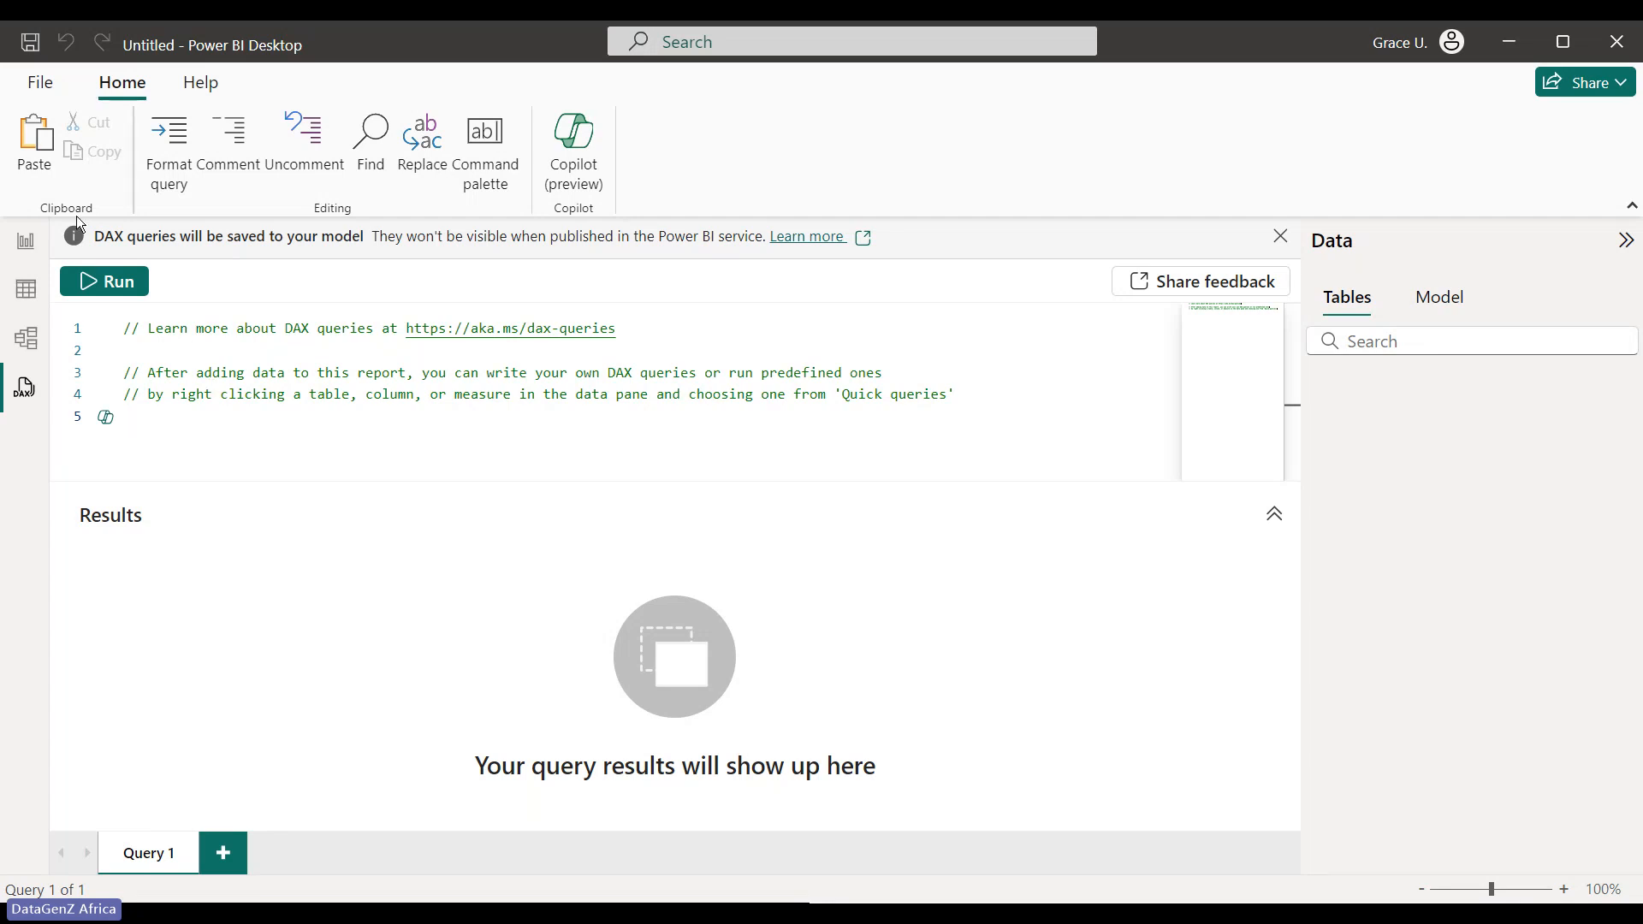
# Return to the report view and collapse the Filters, Visualizations and Data panes
pyautogui.click(25, 245)
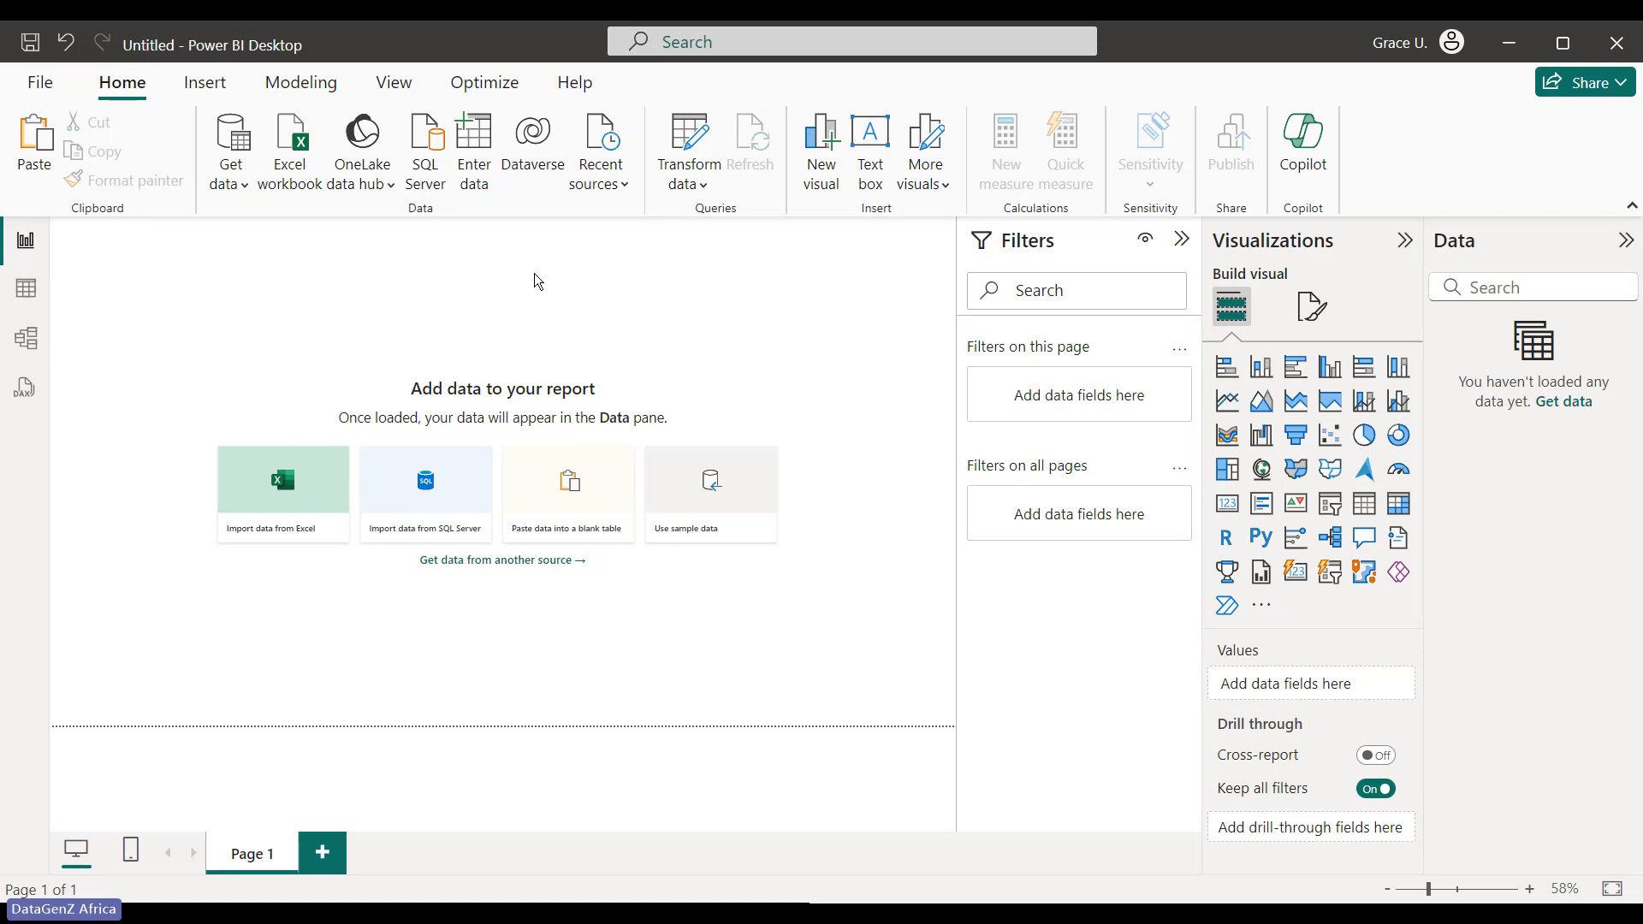
pyautogui.click(1184, 242)
pyautogui.click(1402, 245)
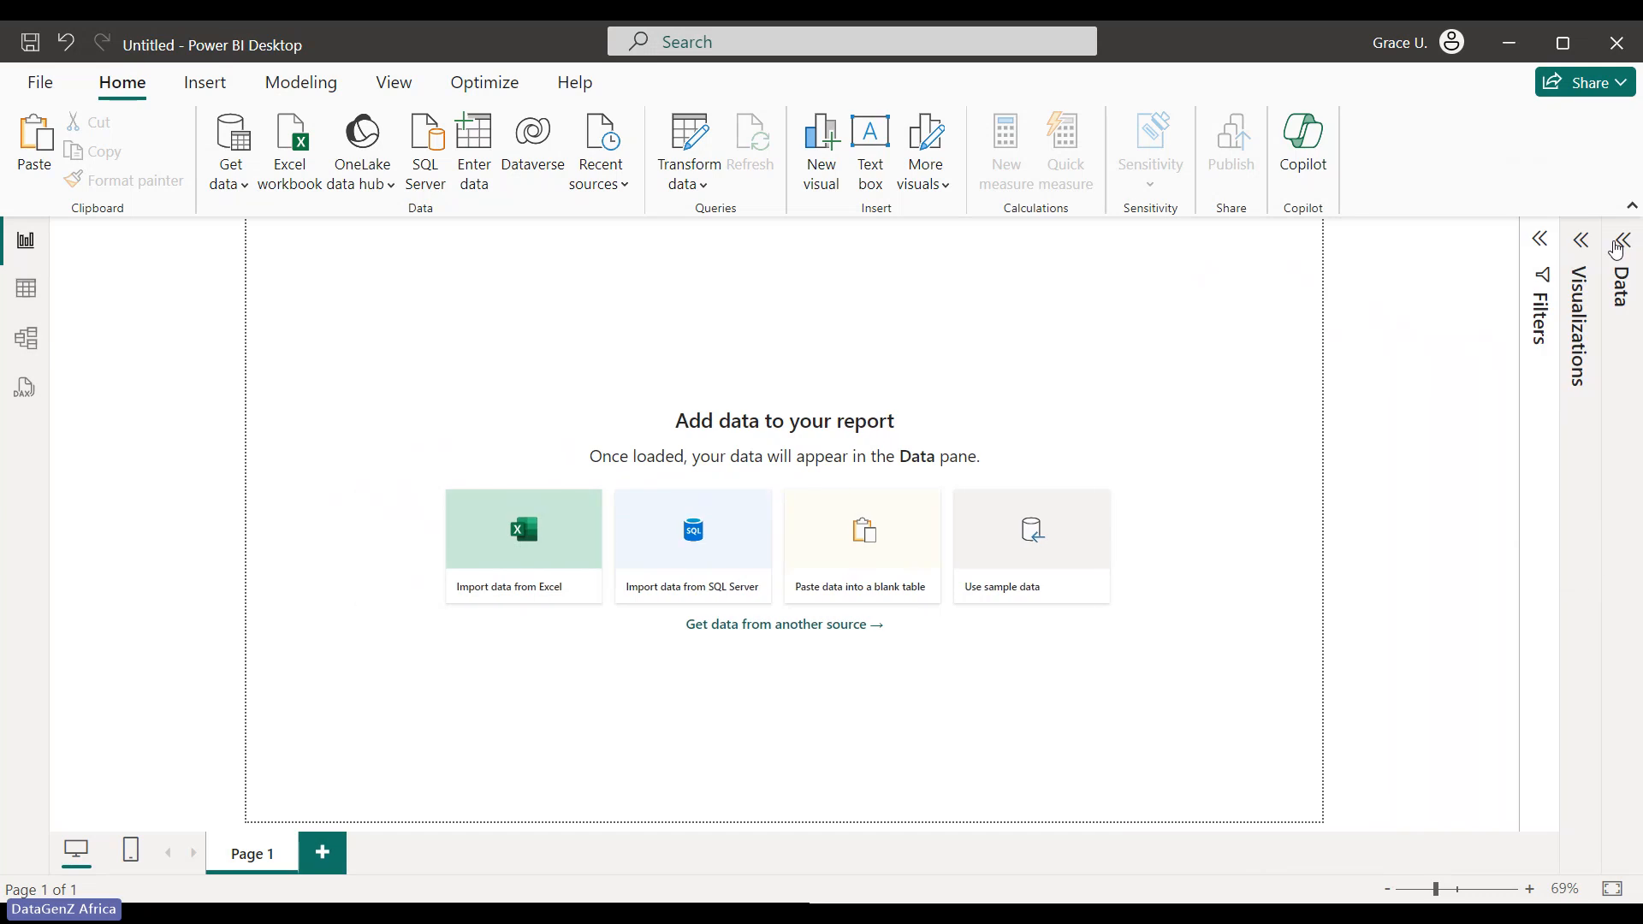
pyautogui.click(1616, 247)
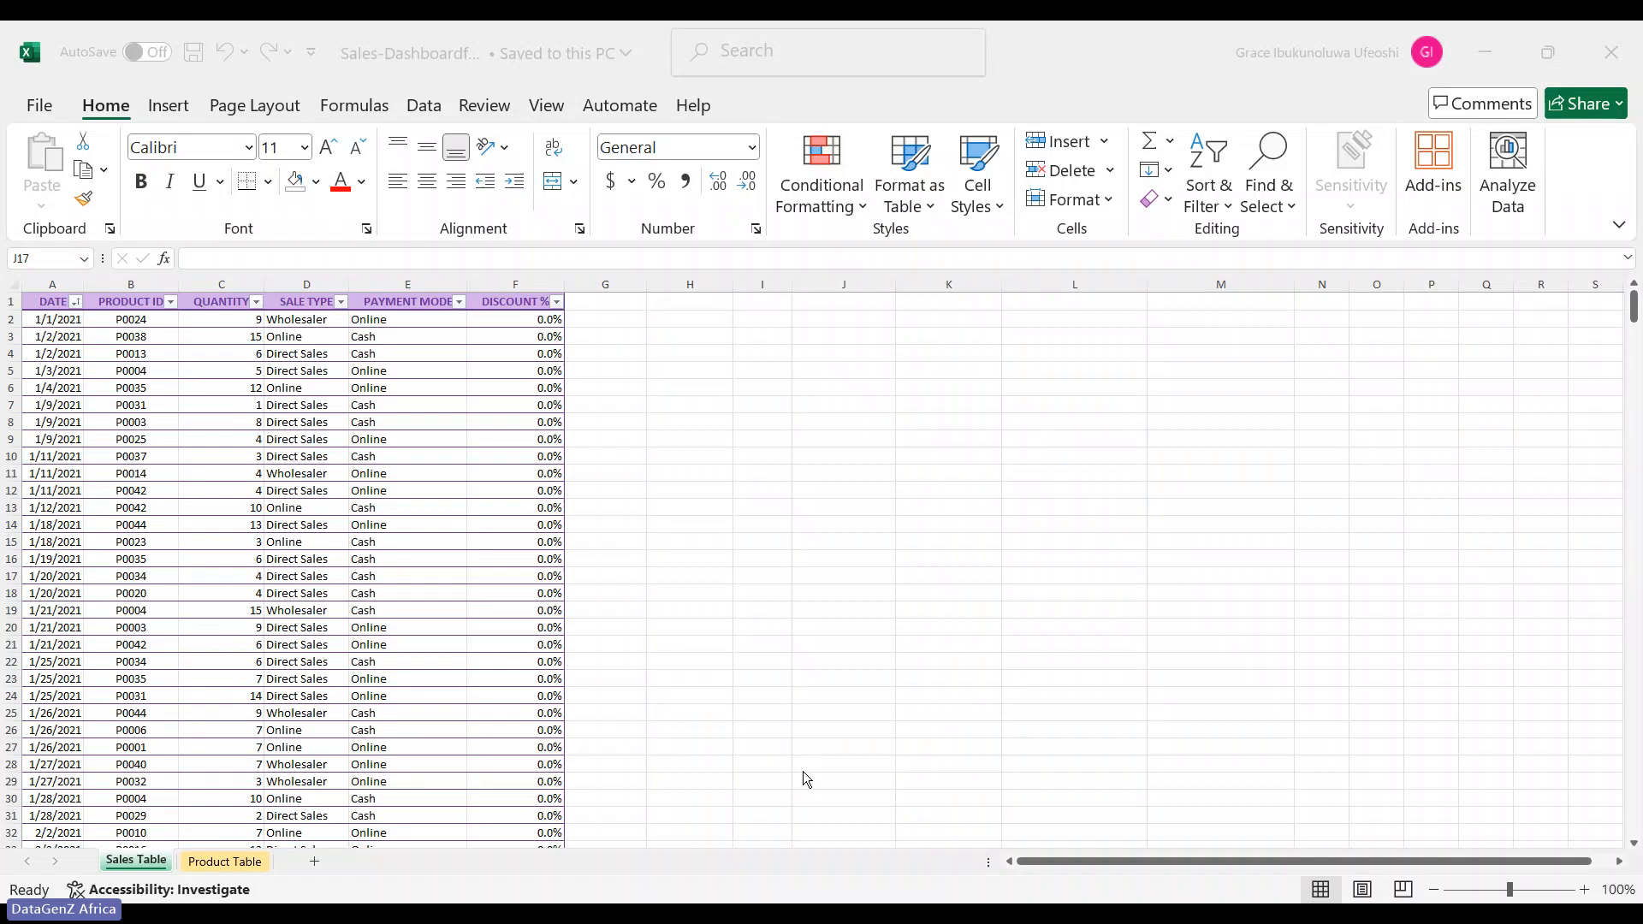
# Switch to the Sales-Dashboard workbook in Excel and examine the product ID and product columns of the Product Table sheet from its first row
pyautogui.click(217, 857)
pyautogui.click(218, 863)
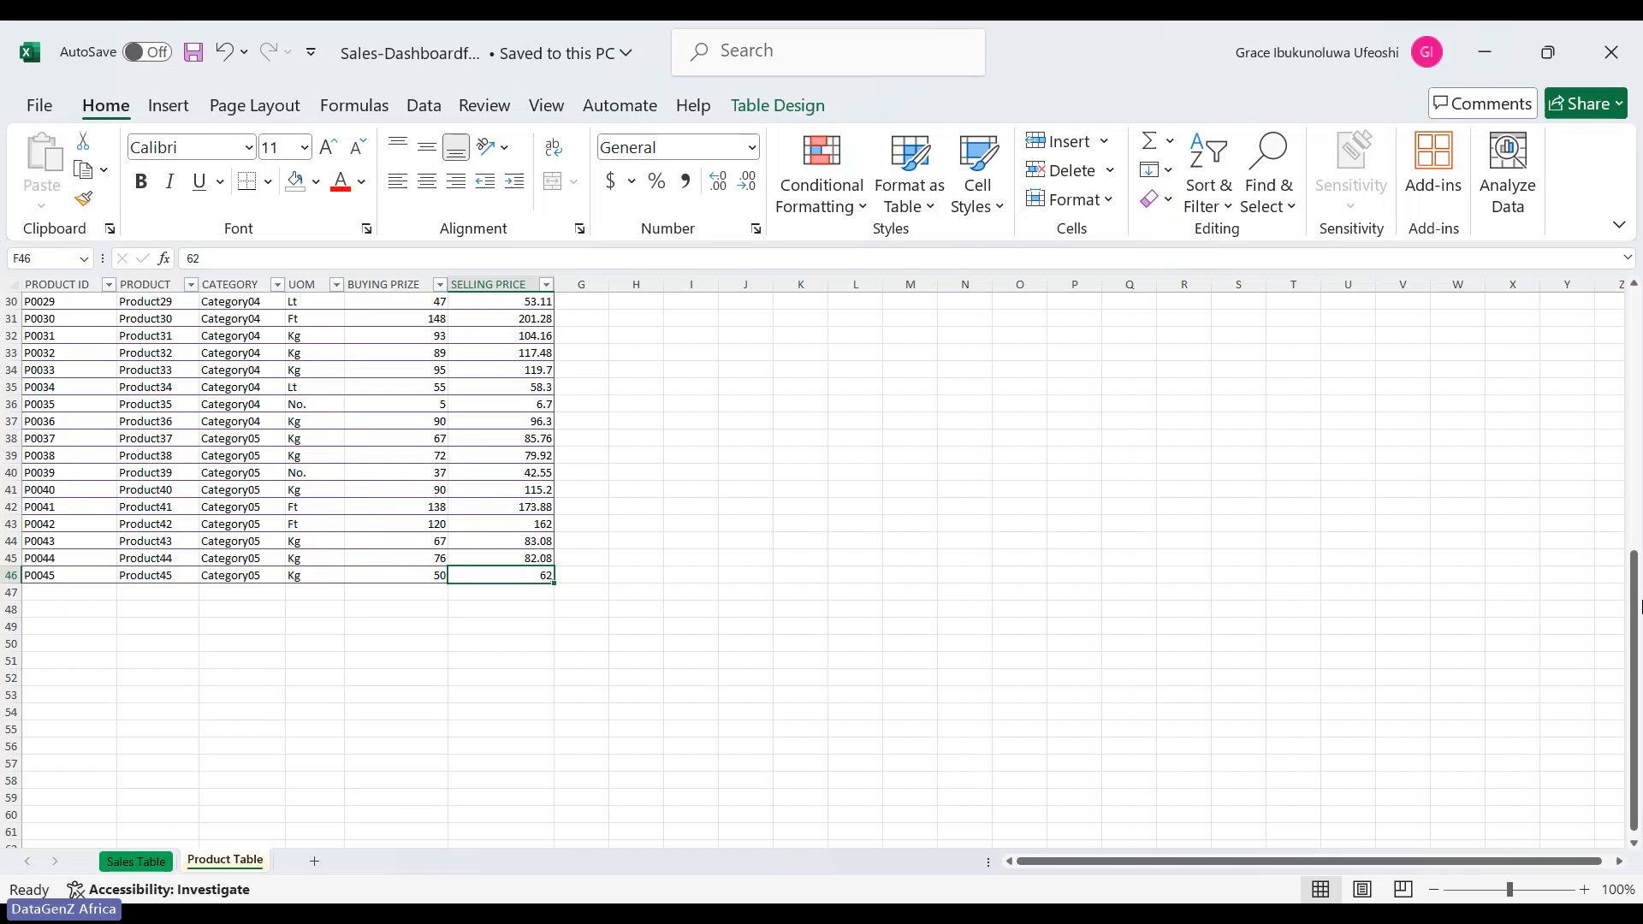
pyautogui.moveTo(1635, 594); pyautogui.dragTo(1634, 334)
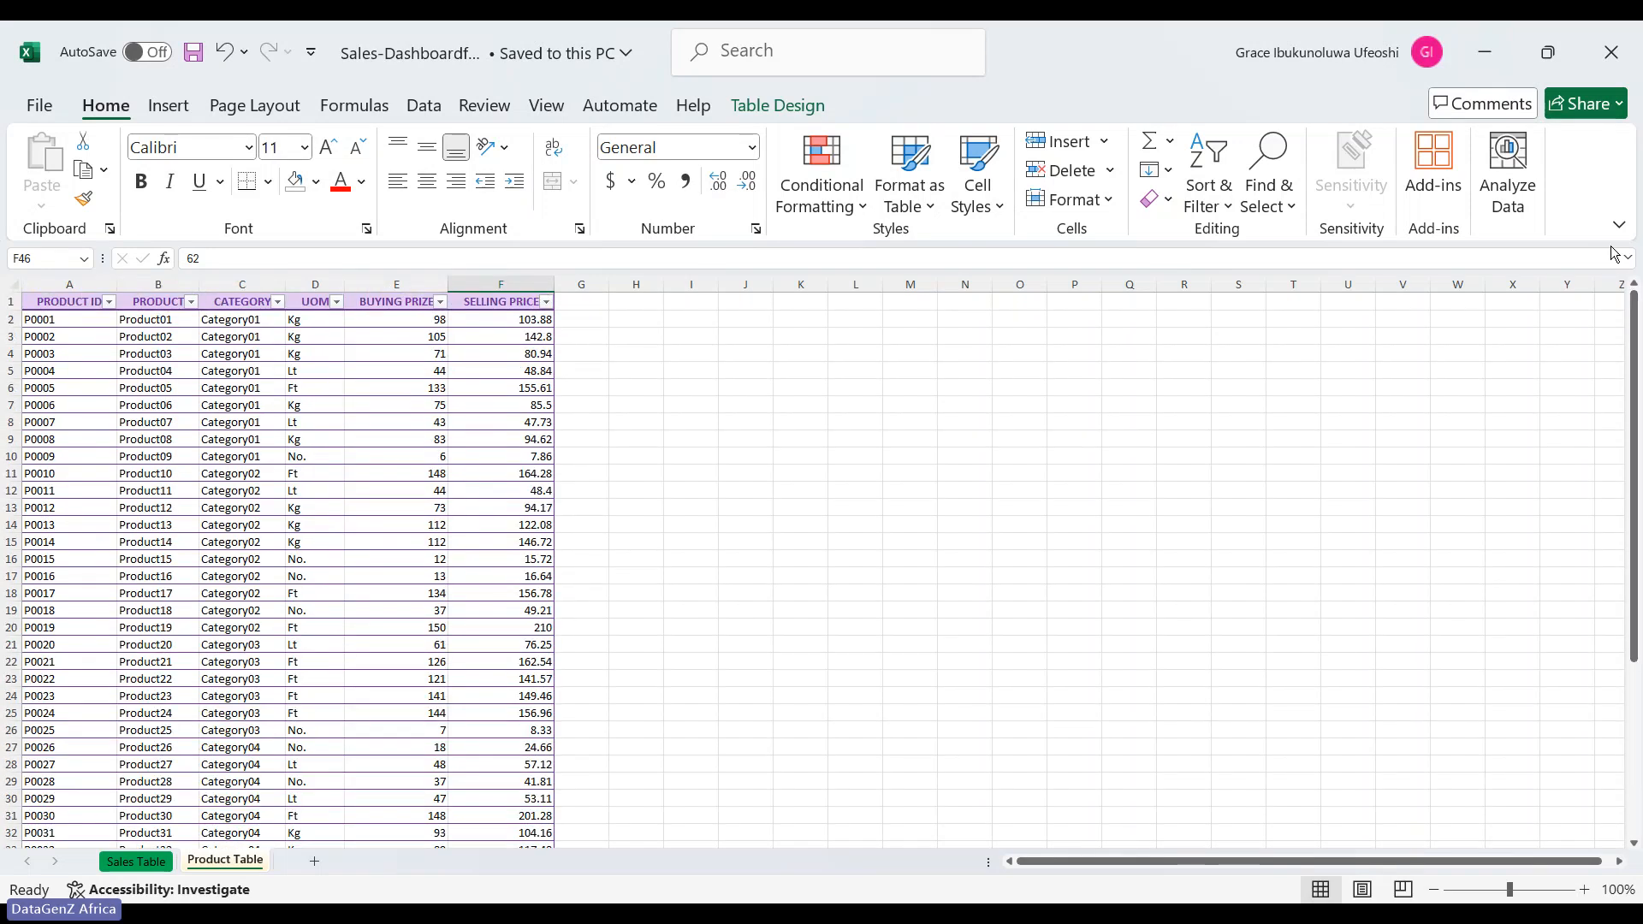
pyautogui.click(72, 305)
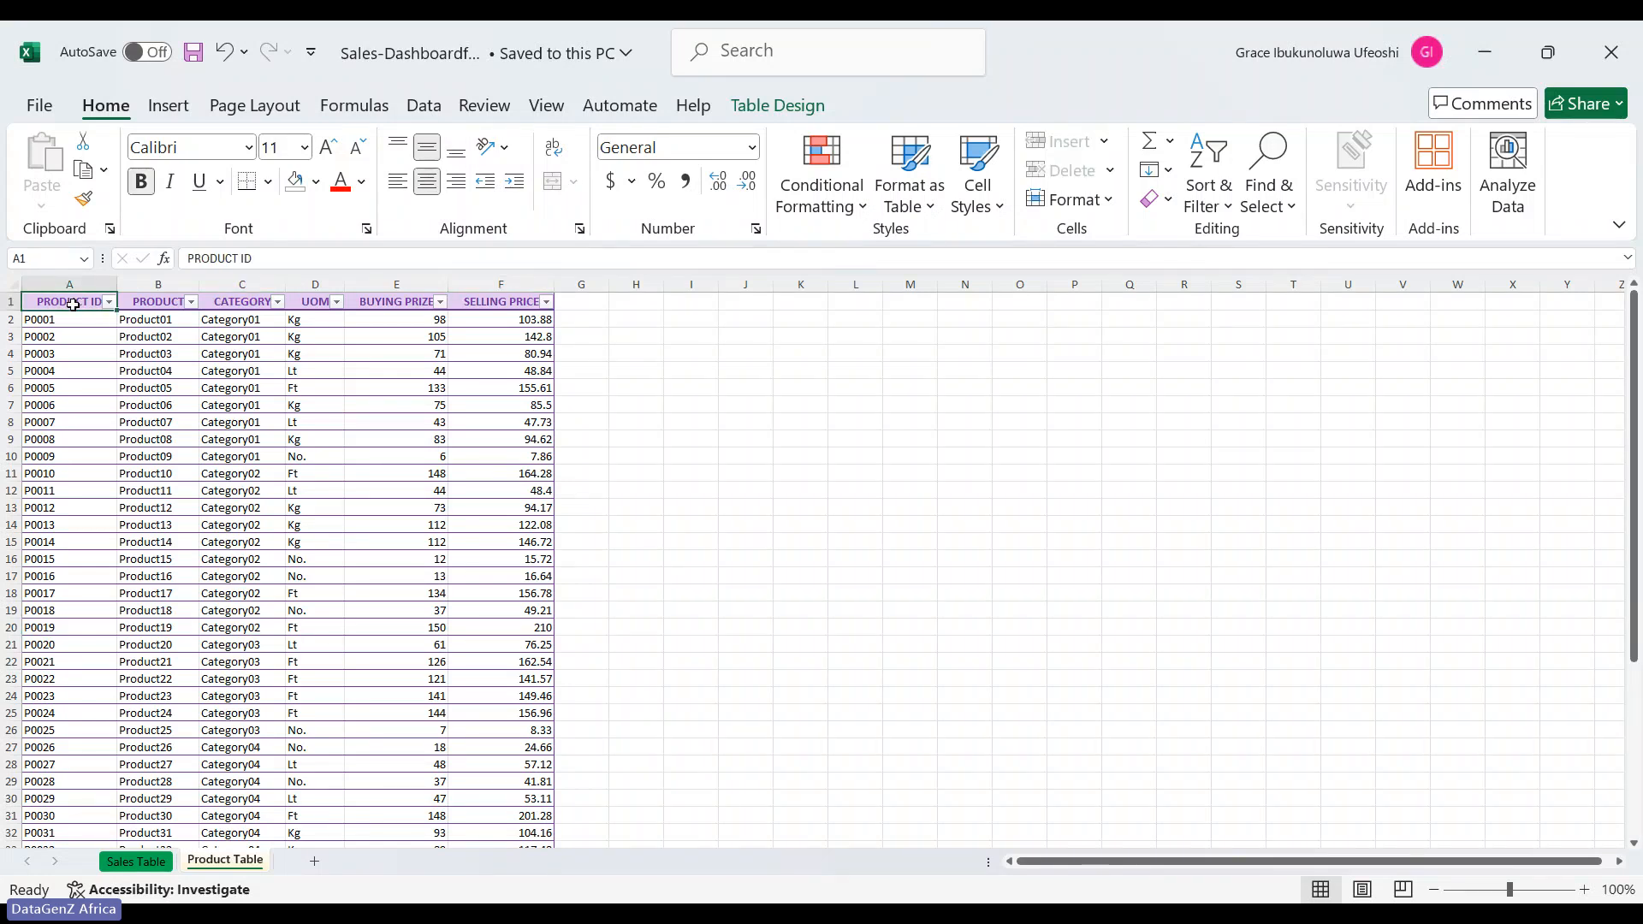
pyautogui.click(162, 305)
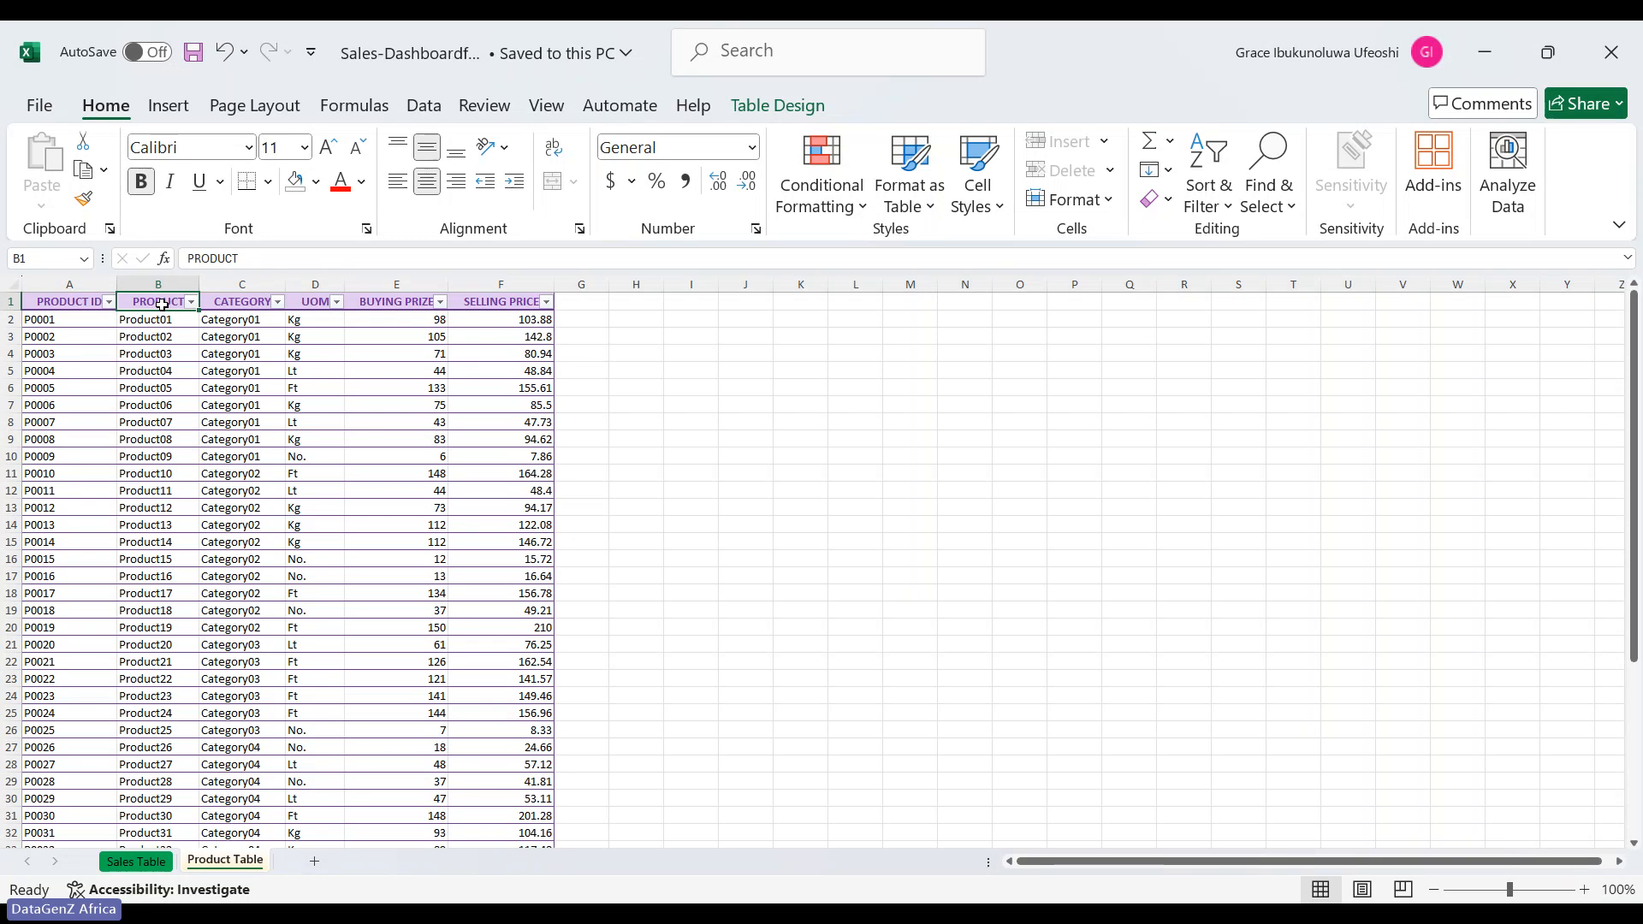
pyautogui.click(36, 321)
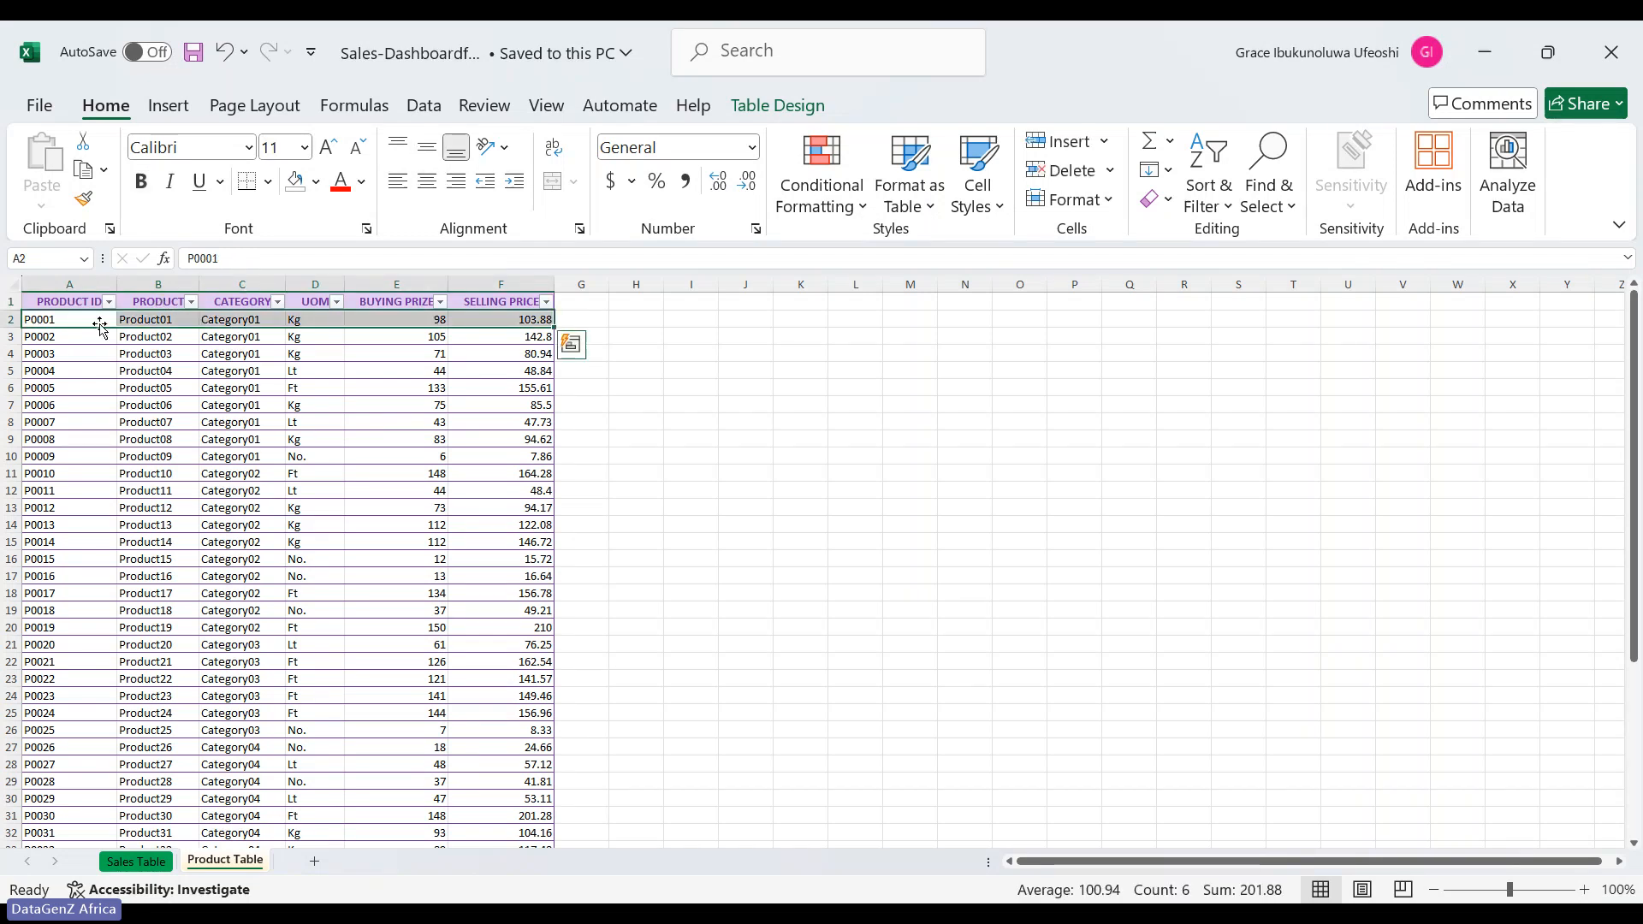
pyautogui.moveTo(100, 325); pyautogui.dragTo(100, 325)
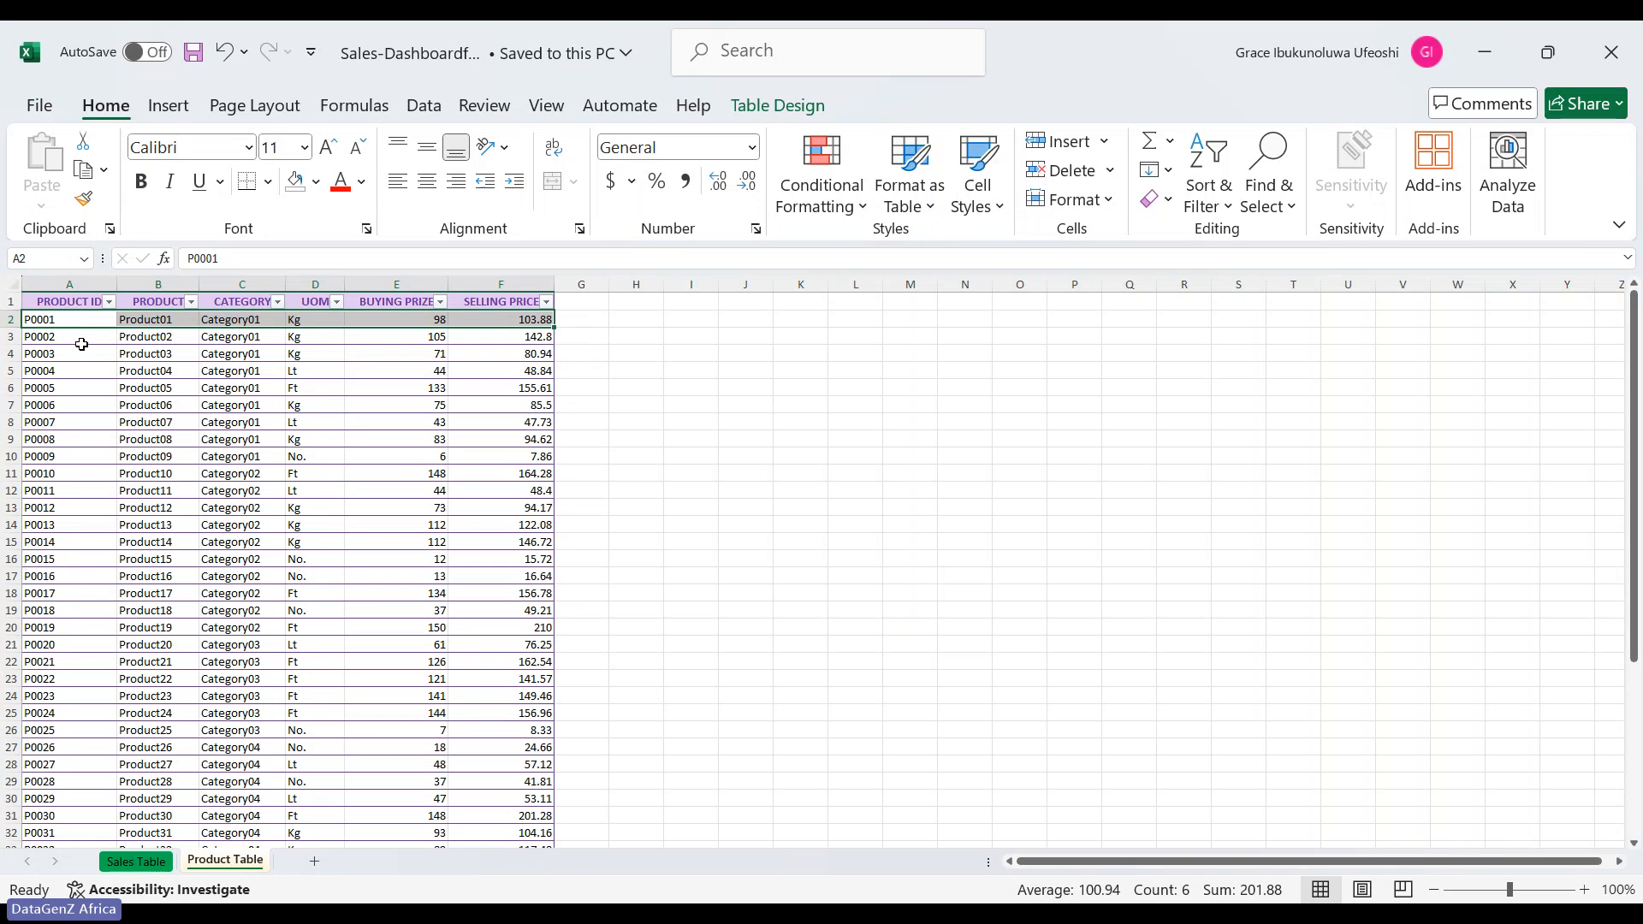
pyautogui.click(79, 339)
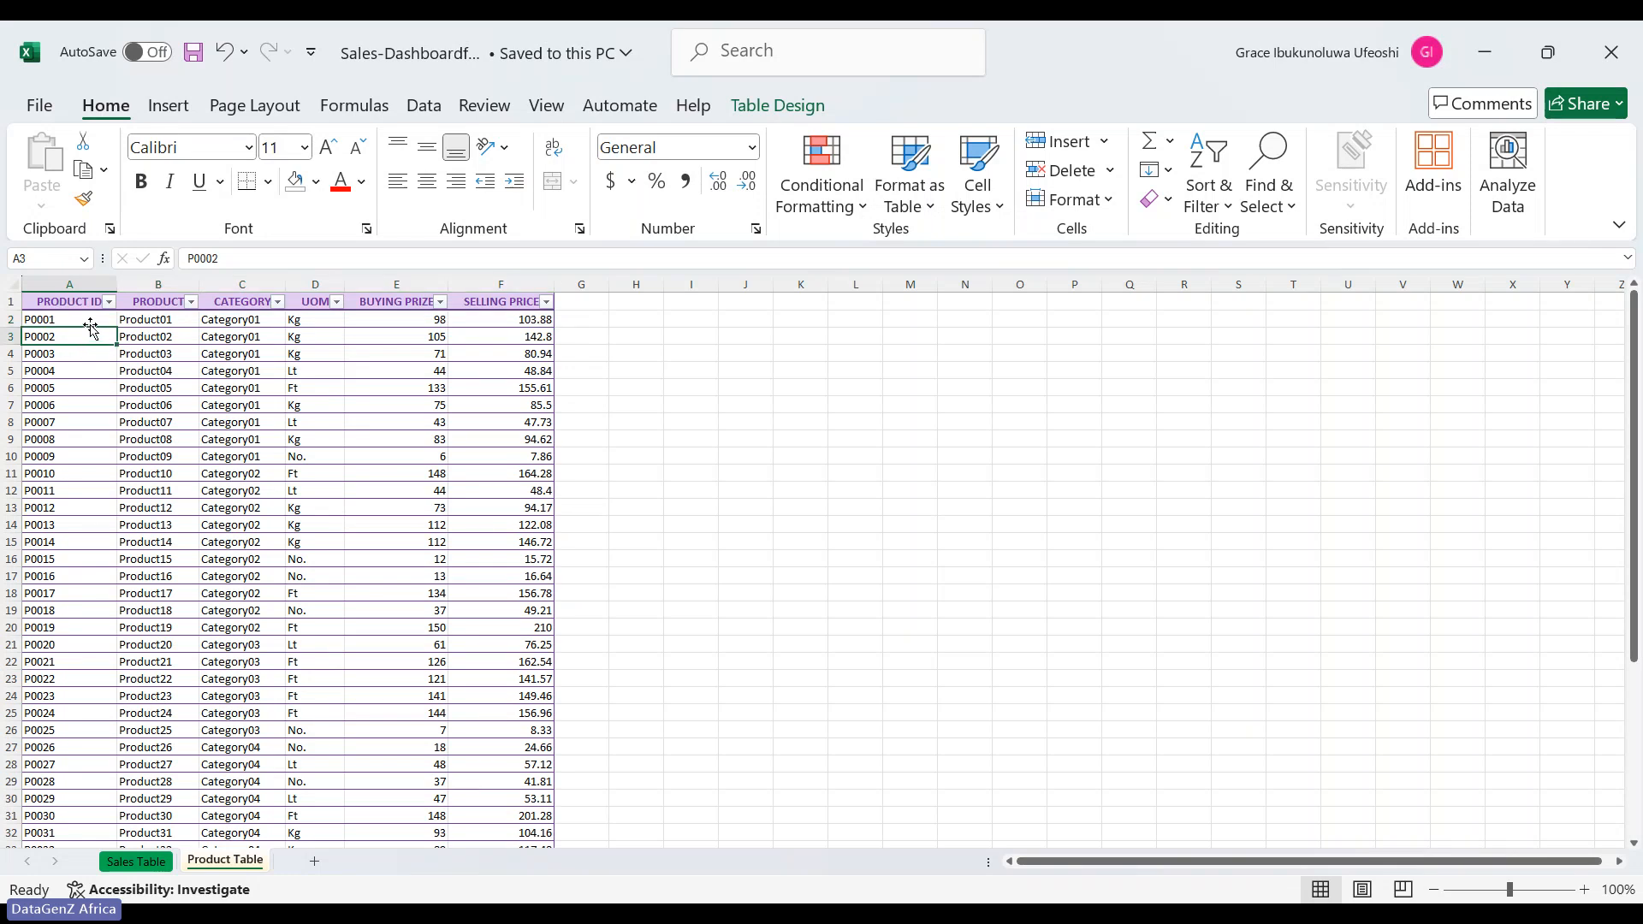
pyautogui.click(89, 321)
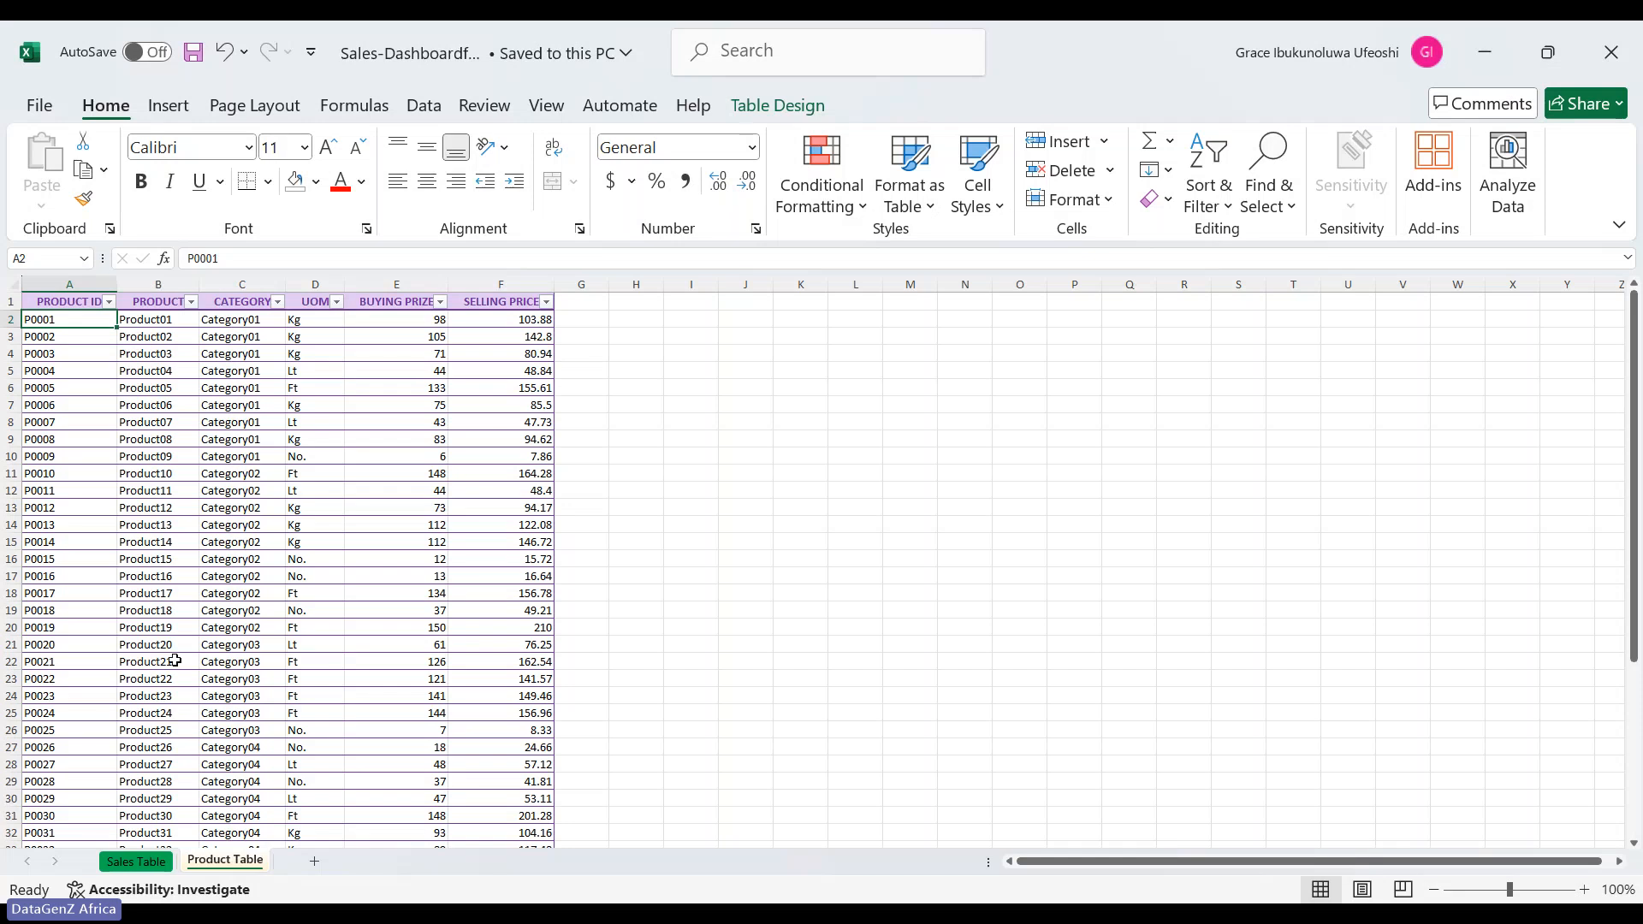
# Examine the category, product, UOM, buying price and selling price columns of the Product Table sheet
pyautogui.click(237, 322)
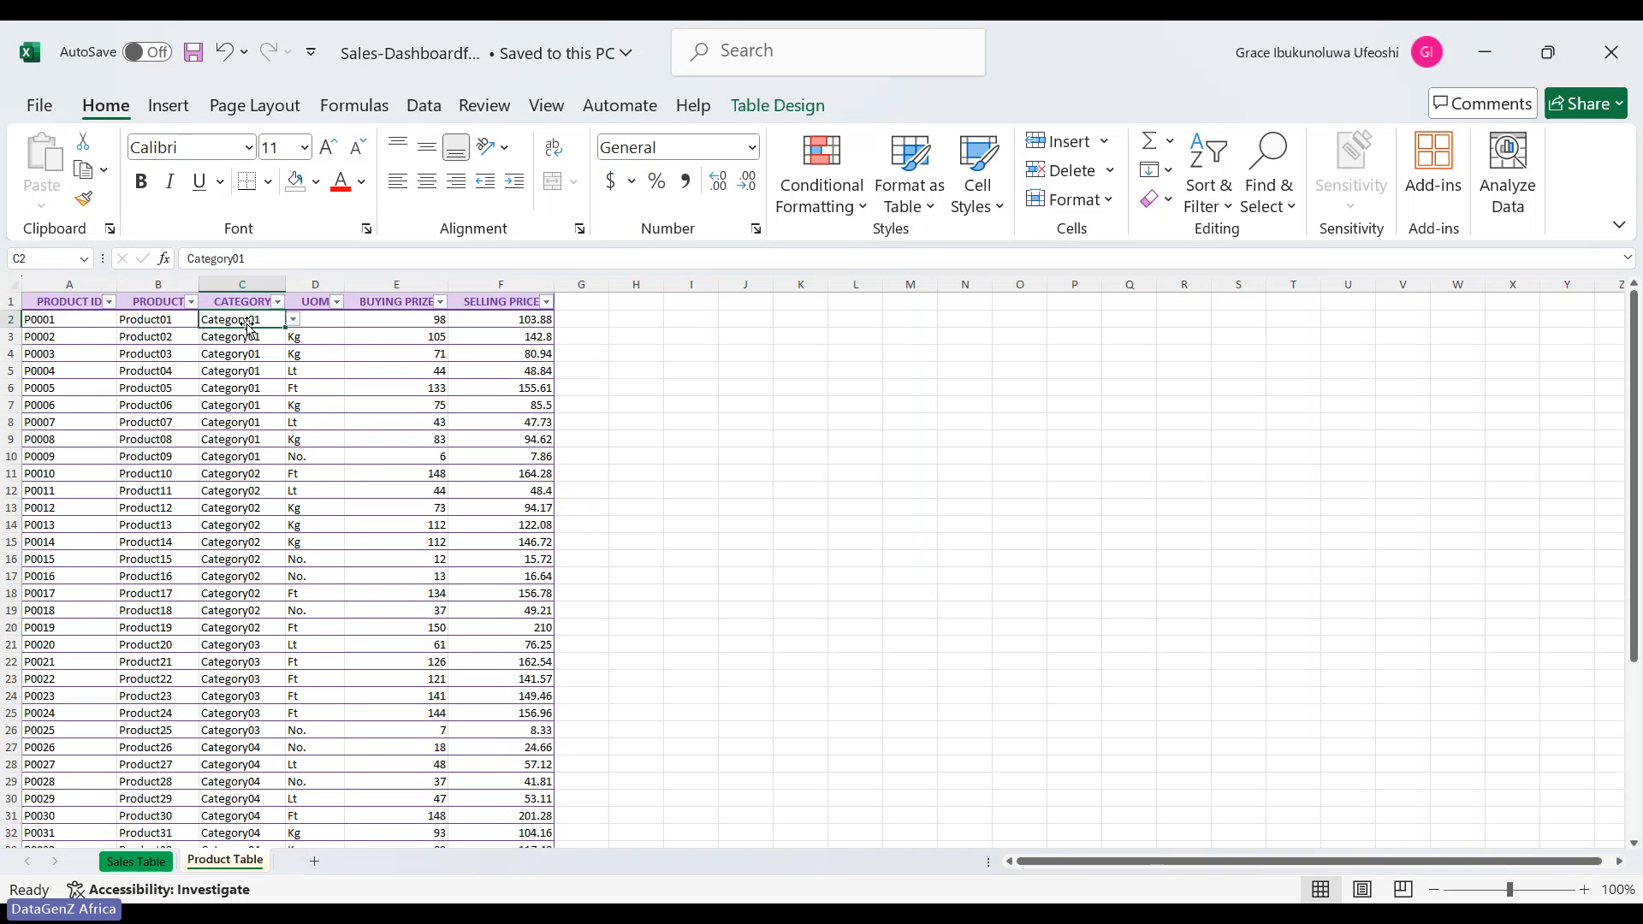
pyautogui.click(145, 321)
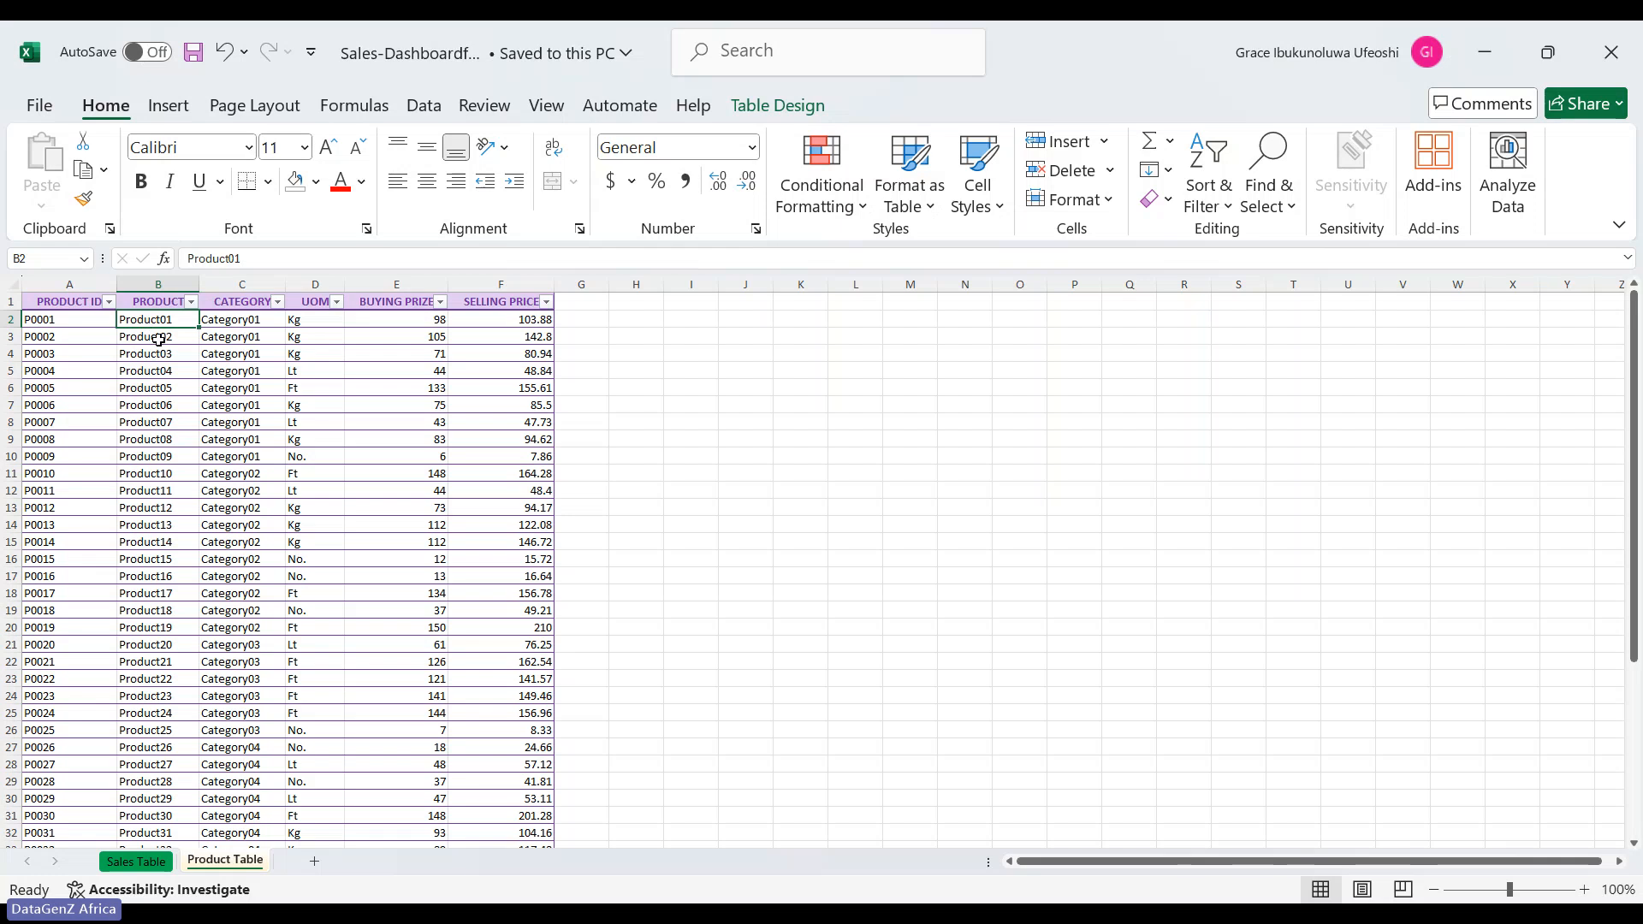
pyautogui.click(158, 337)
pyautogui.click(165, 366)
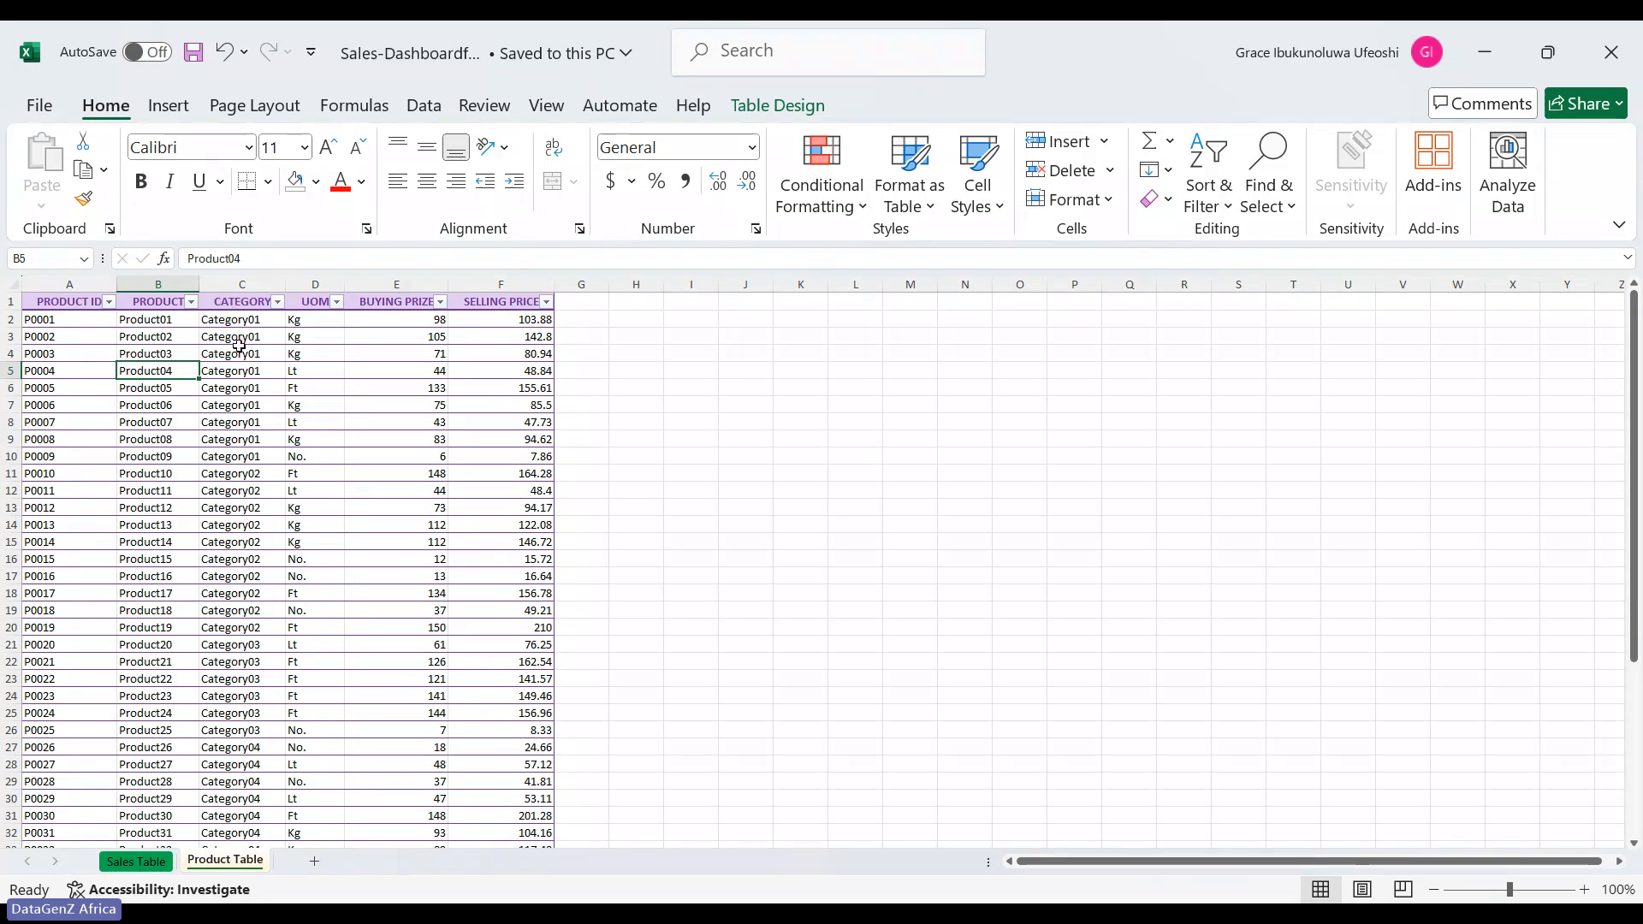
pyautogui.click(327, 302)
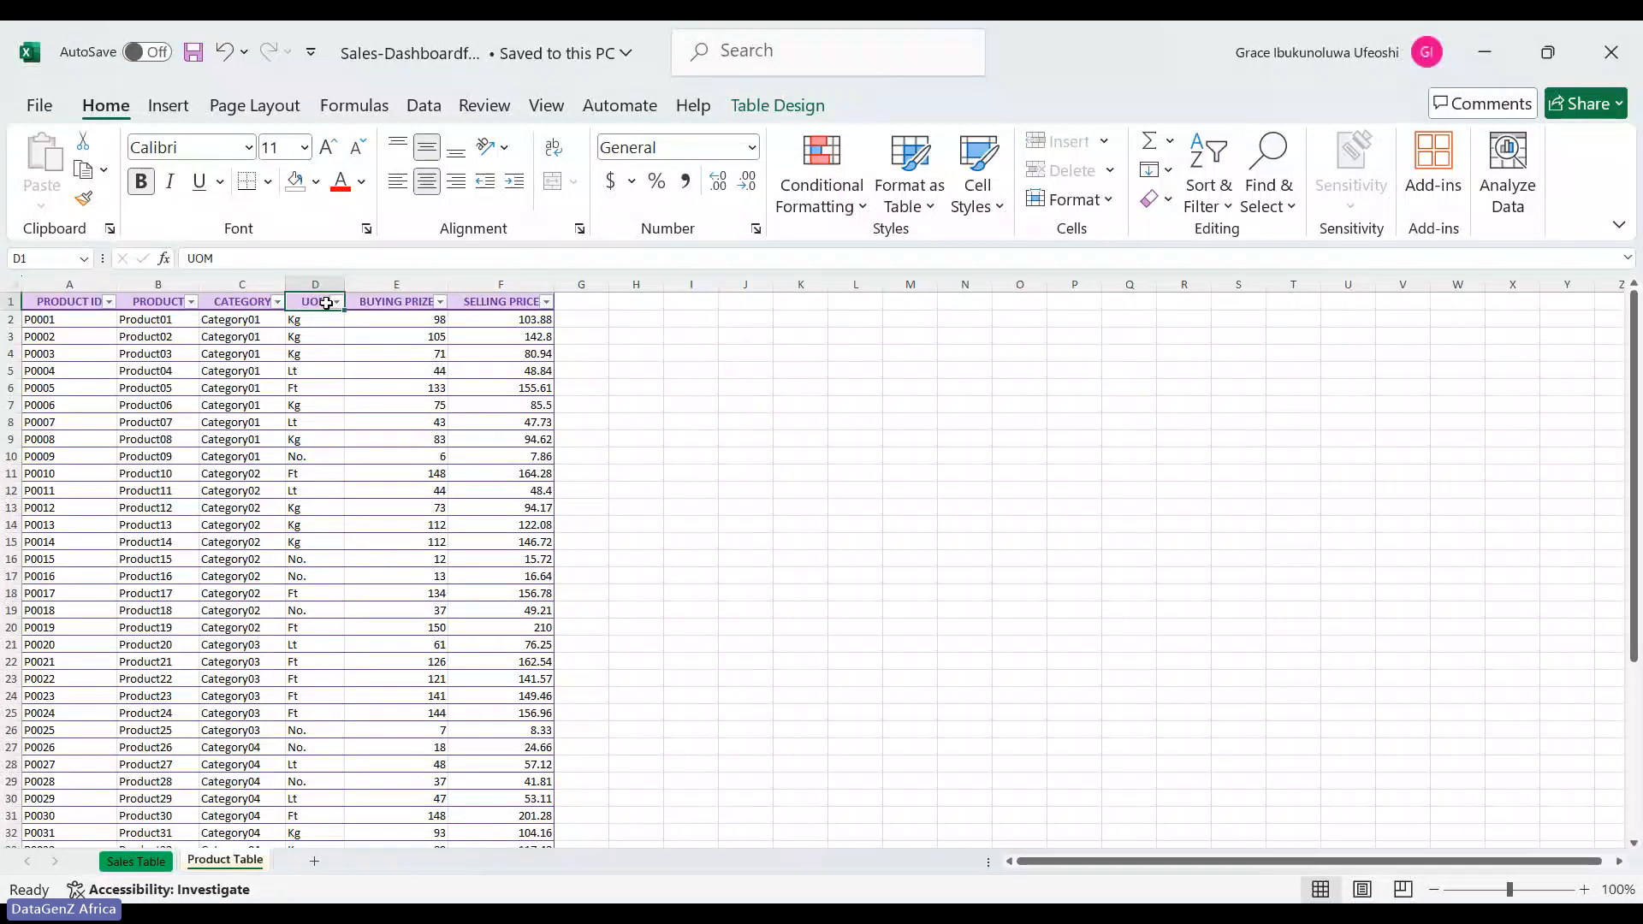
pyautogui.click(413, 303)
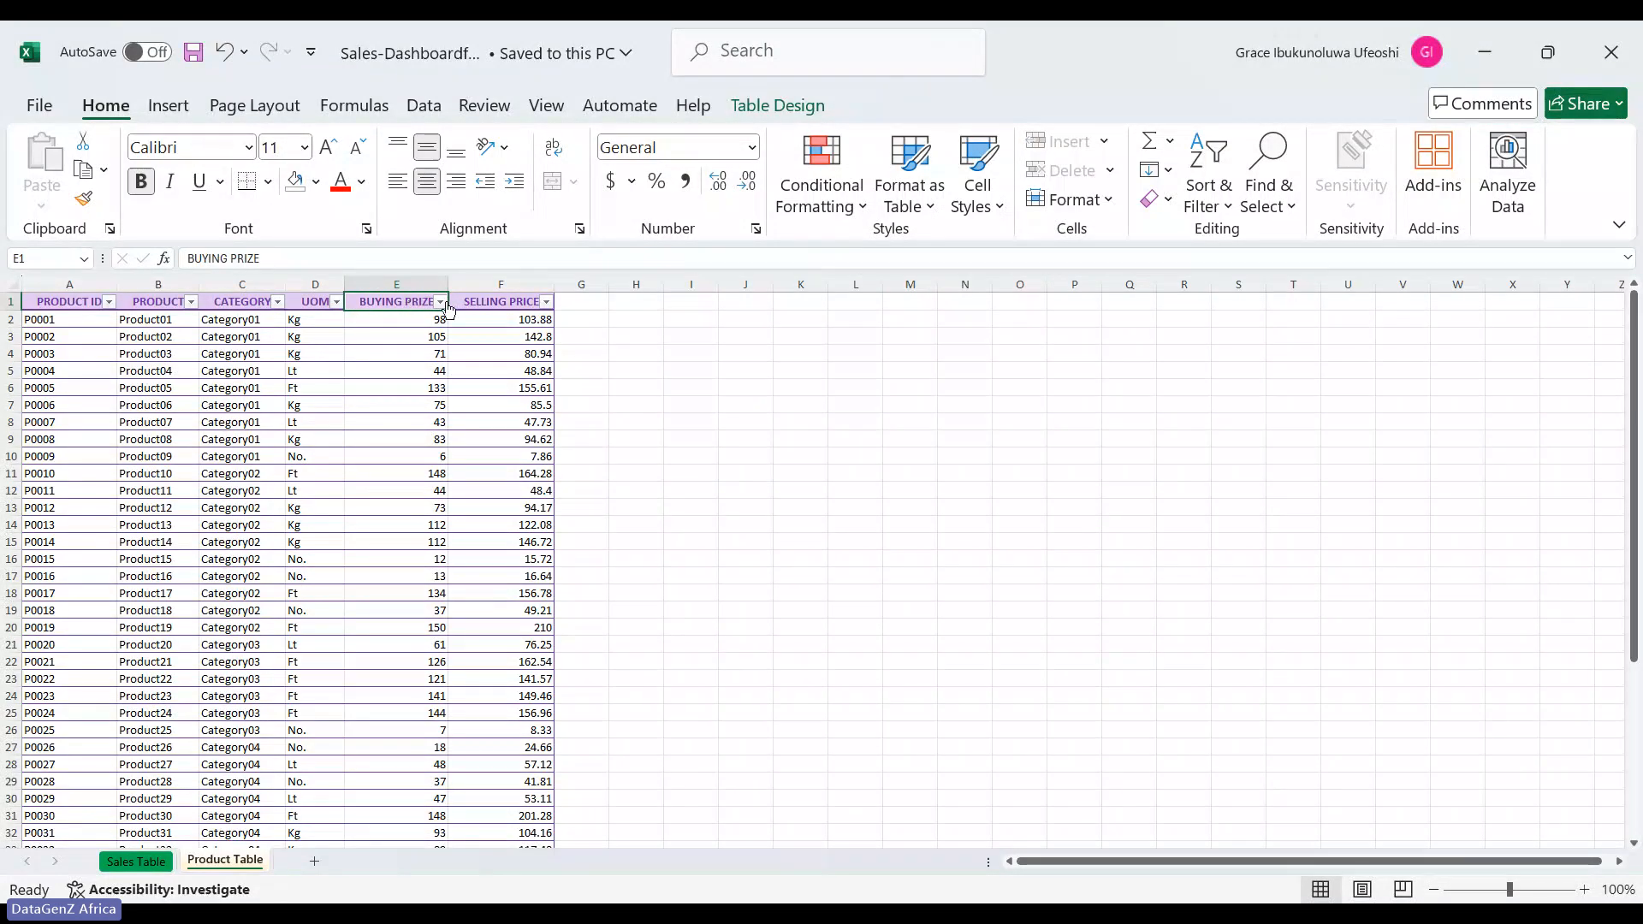
pyautogui.click(530, 302)
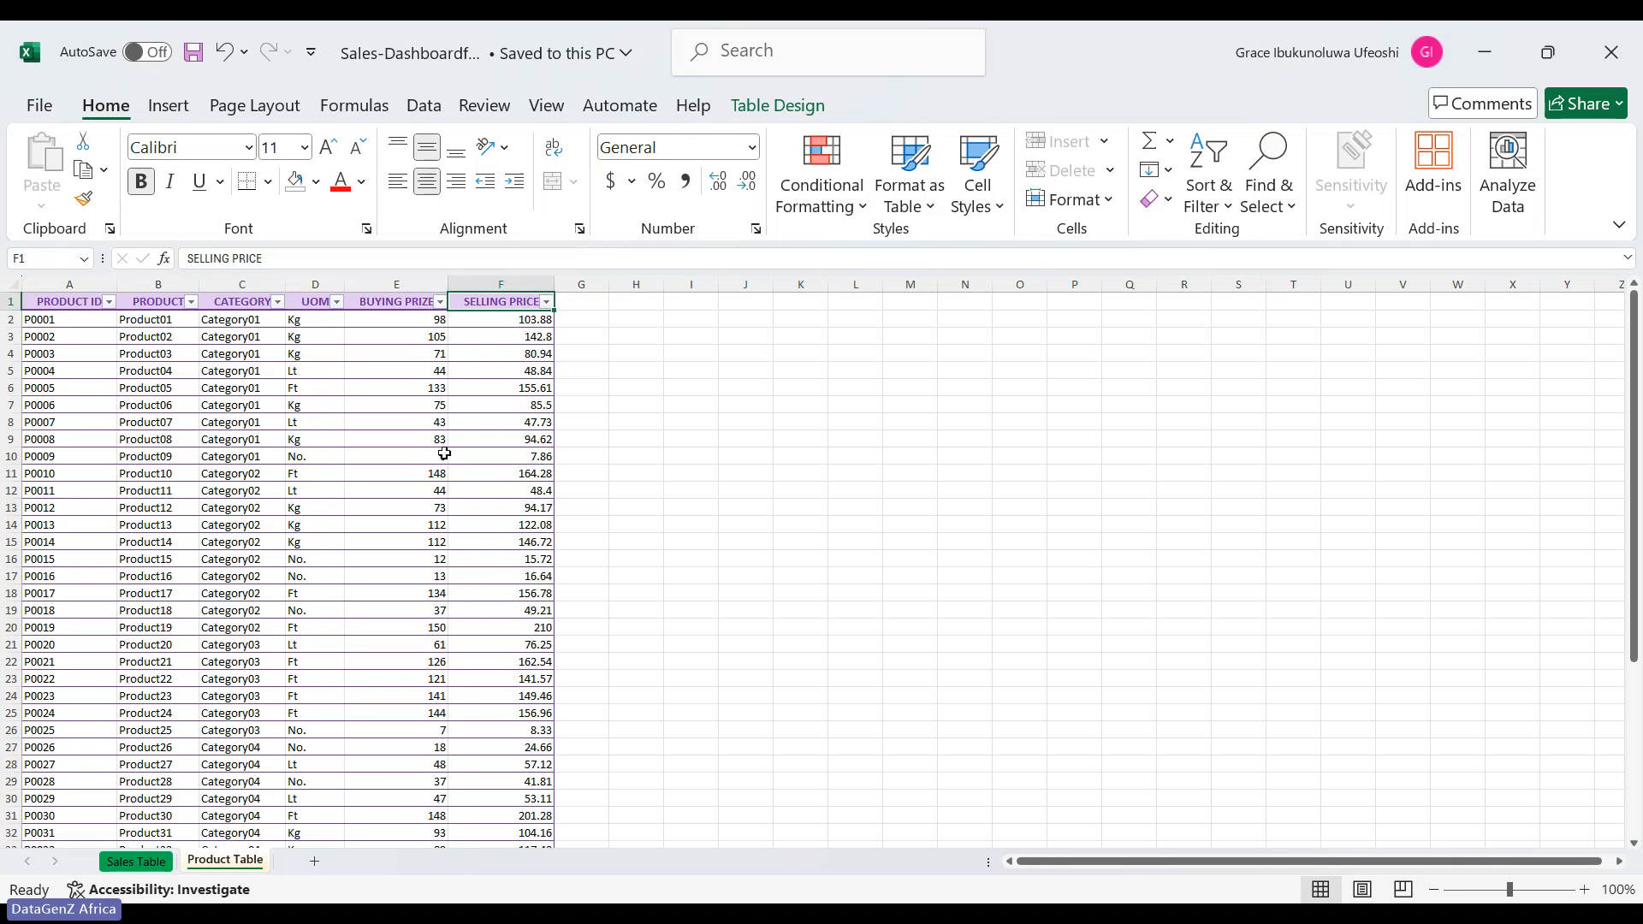
pyautogui.click(415, 323)
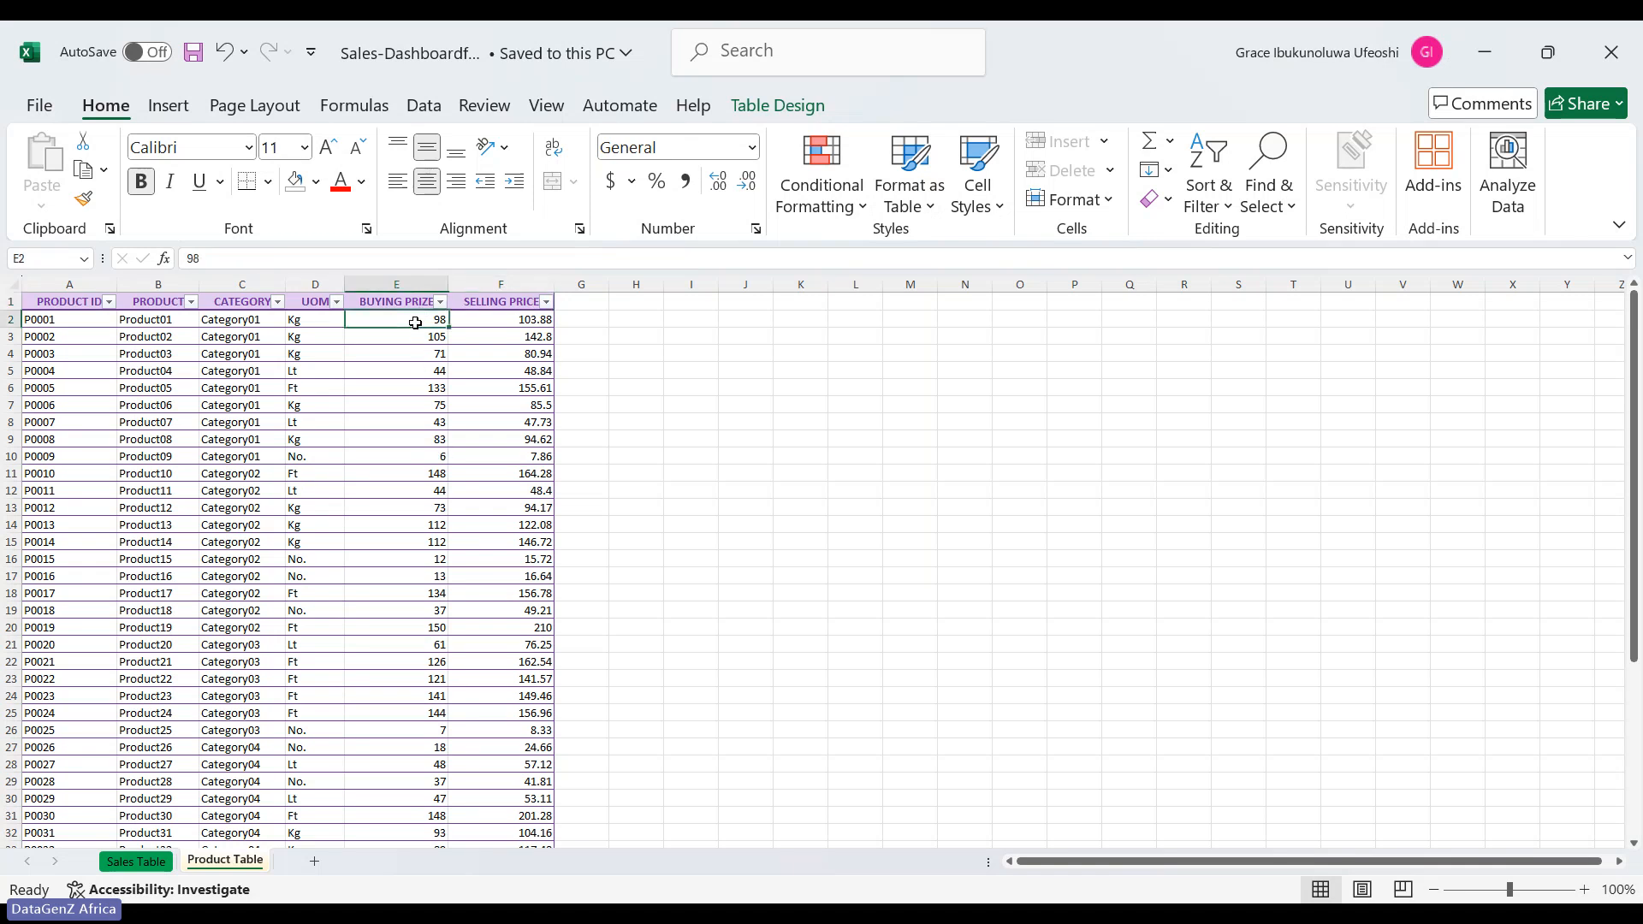
pyautogui.click(530, 334)
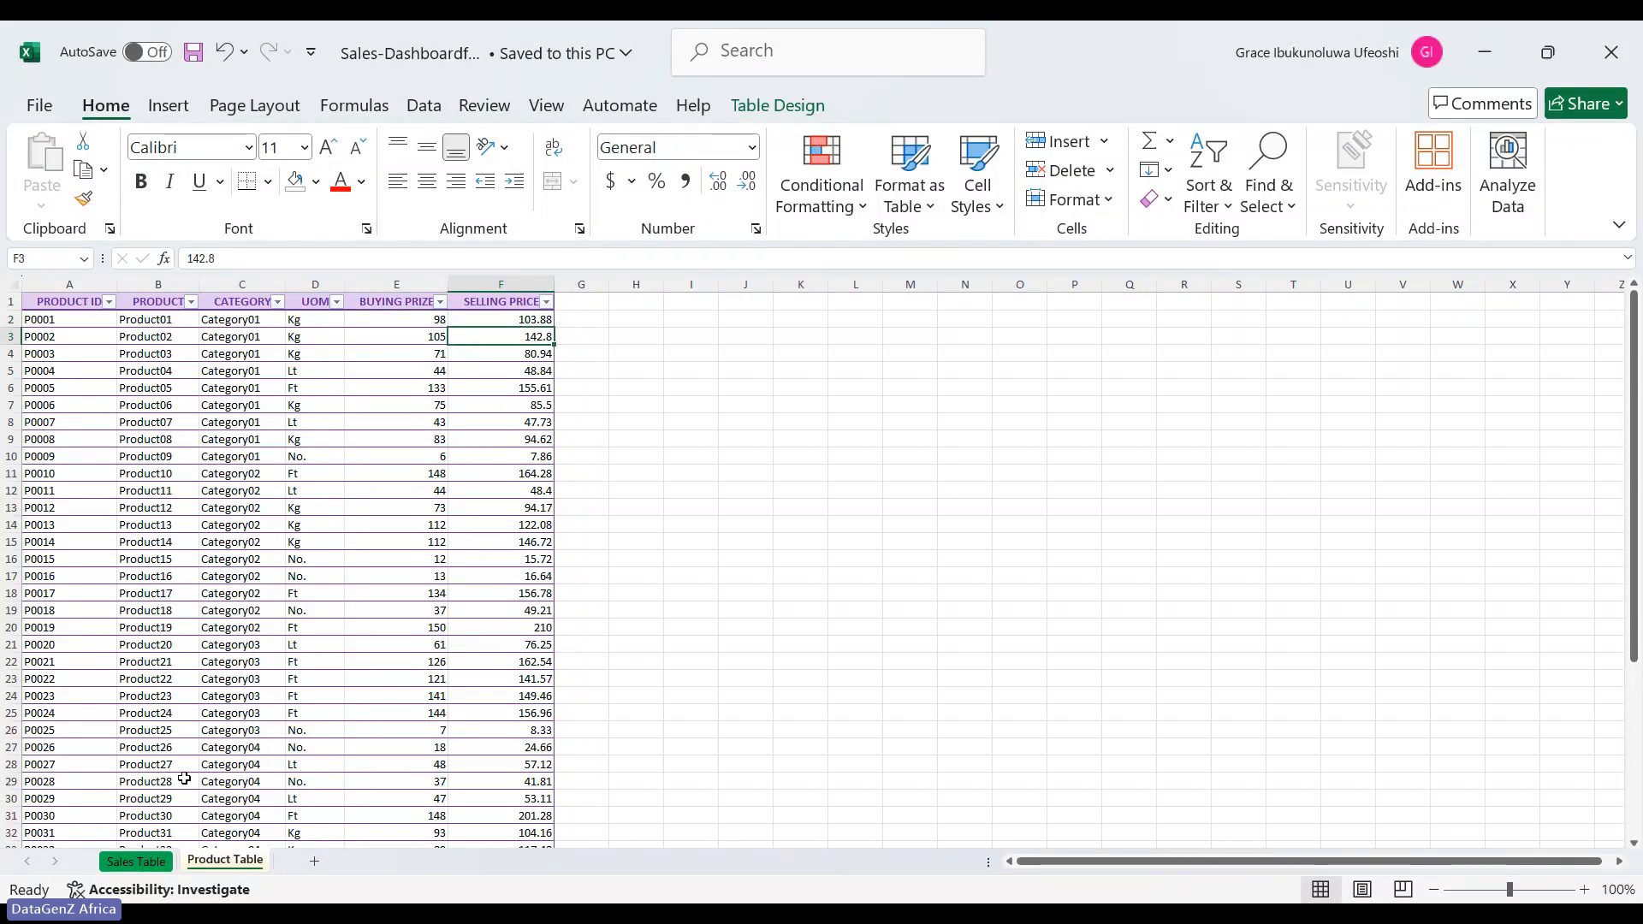
# Compare the first sale's product ID in the Sales Table sheet with the Product Table sheet, and return to the Sales Table
pyautogui.click(155, 865)
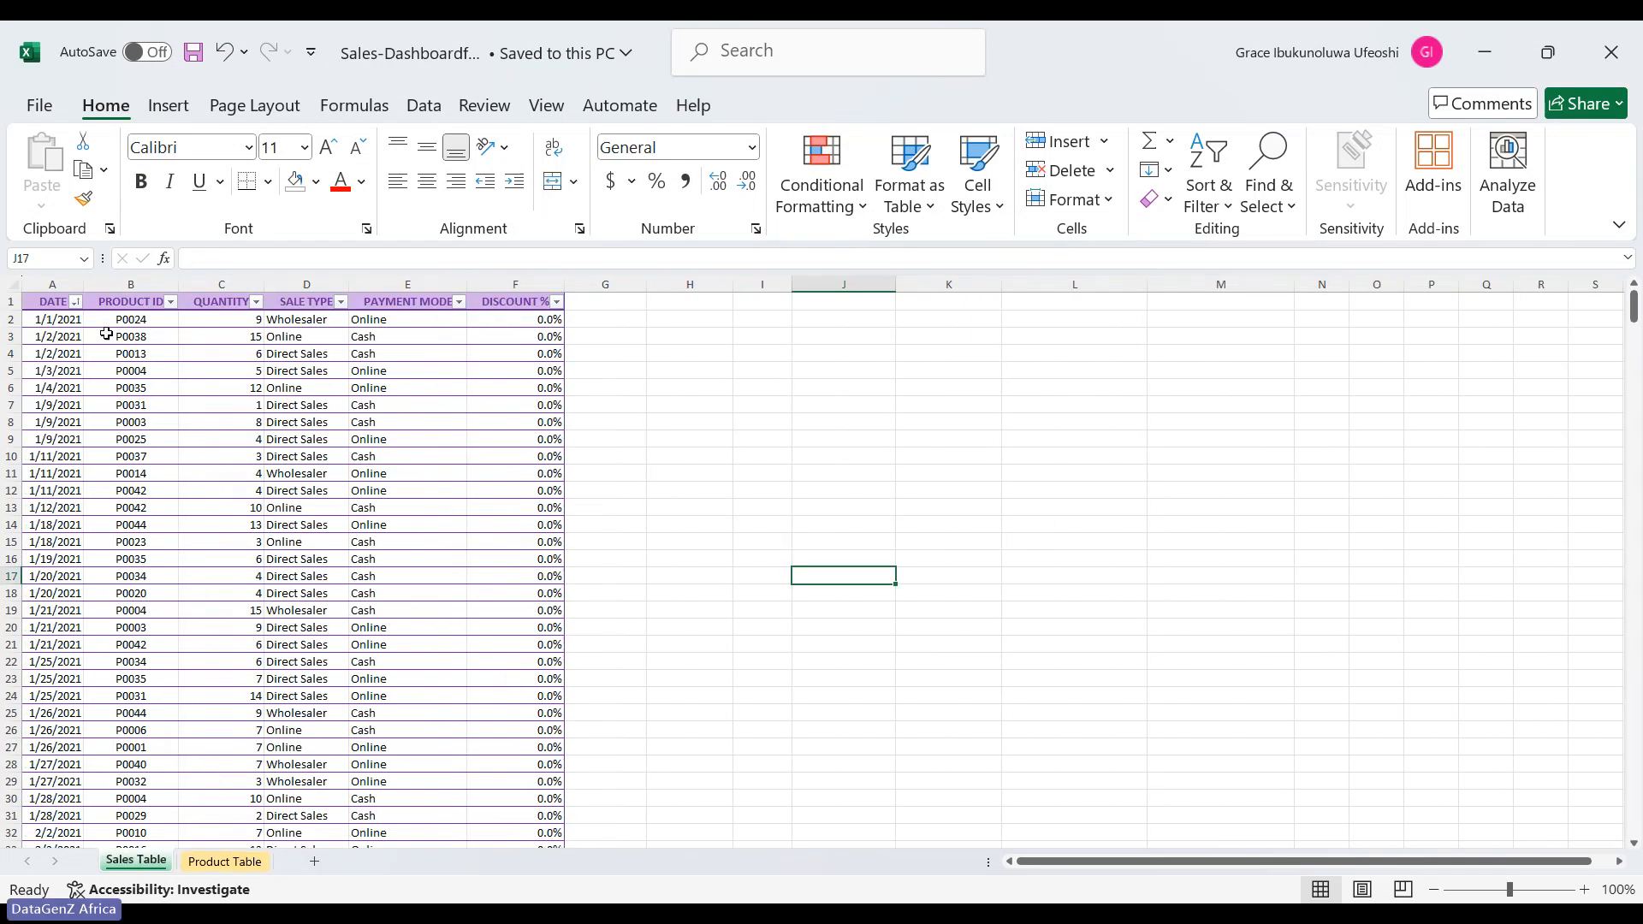
pyautogui.click(50, 319)
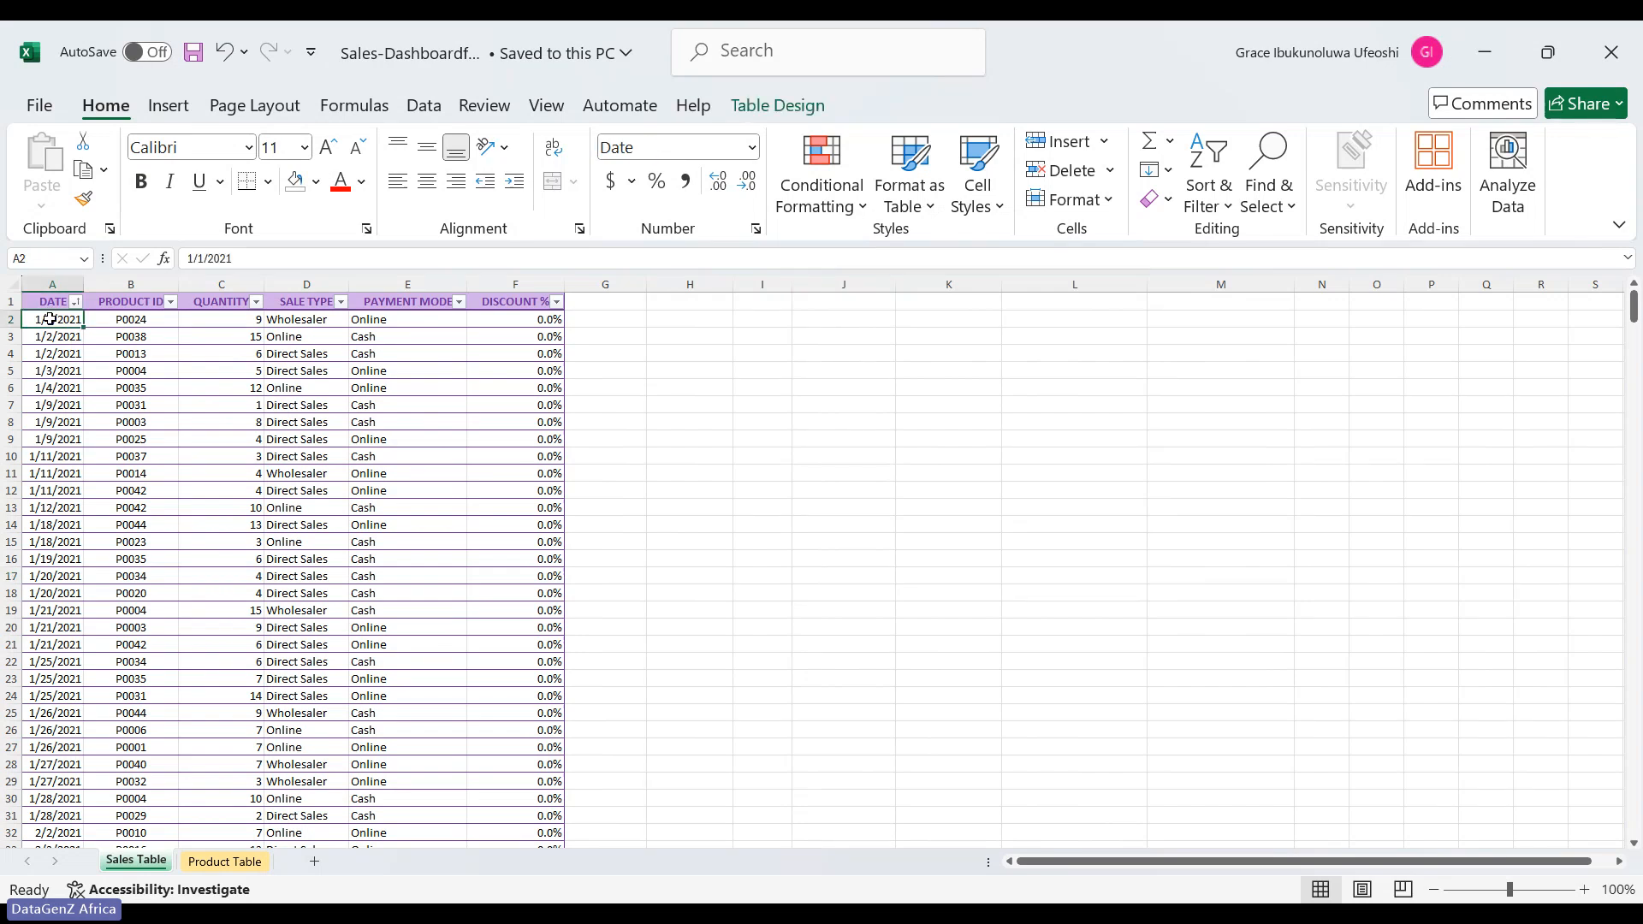
pyautogui.click(149, 320)
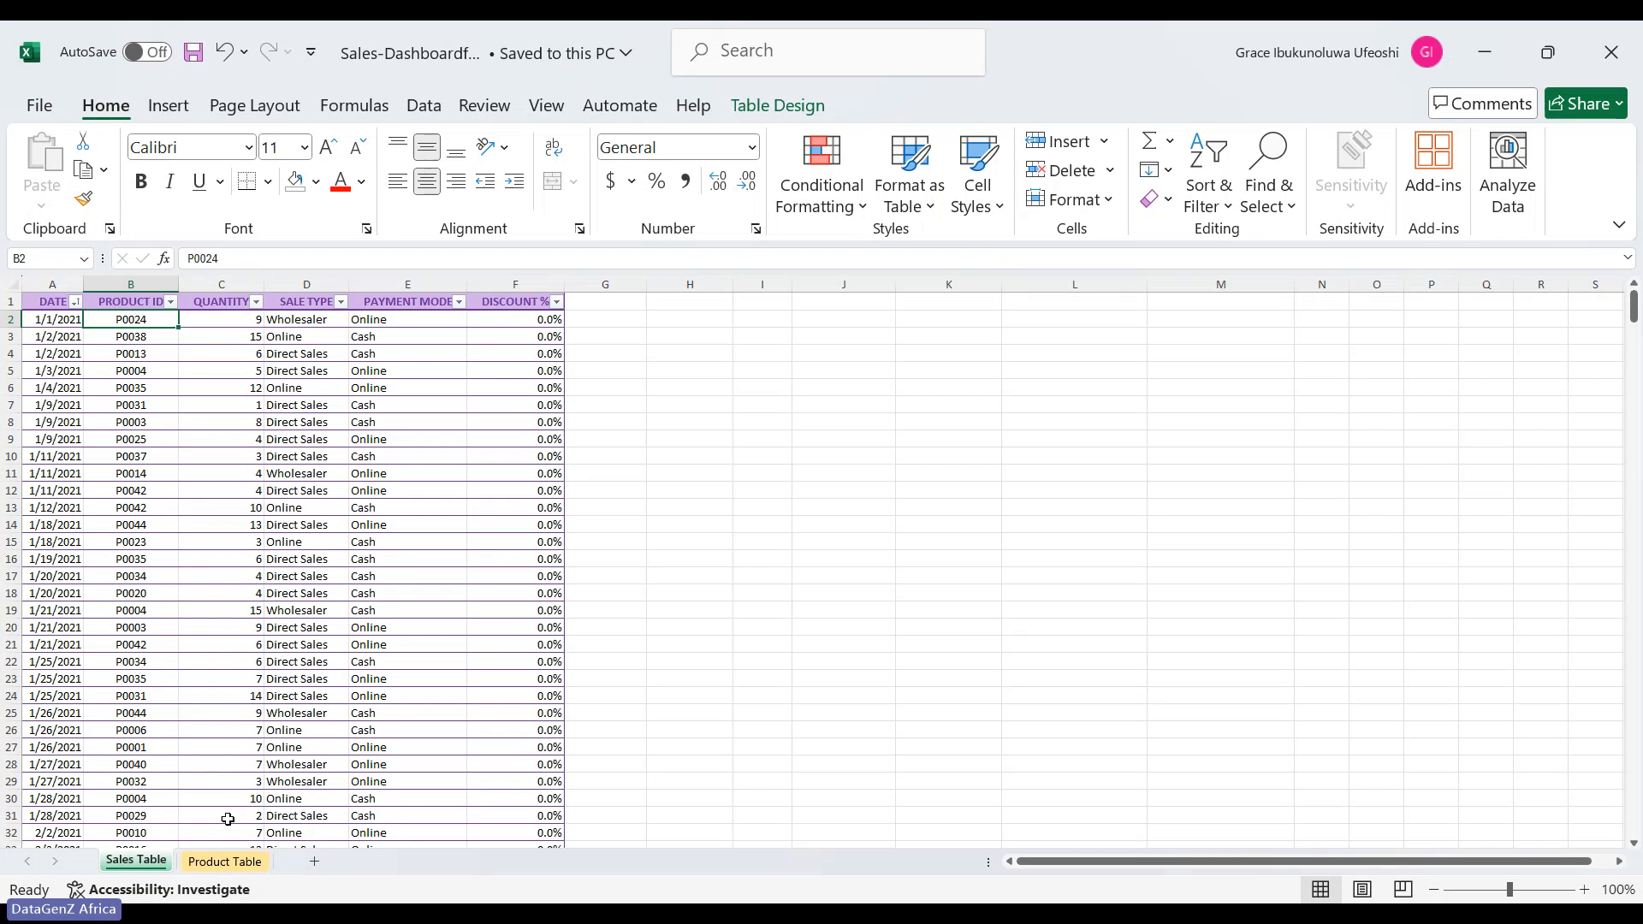
pyautogui.click(222, 863)
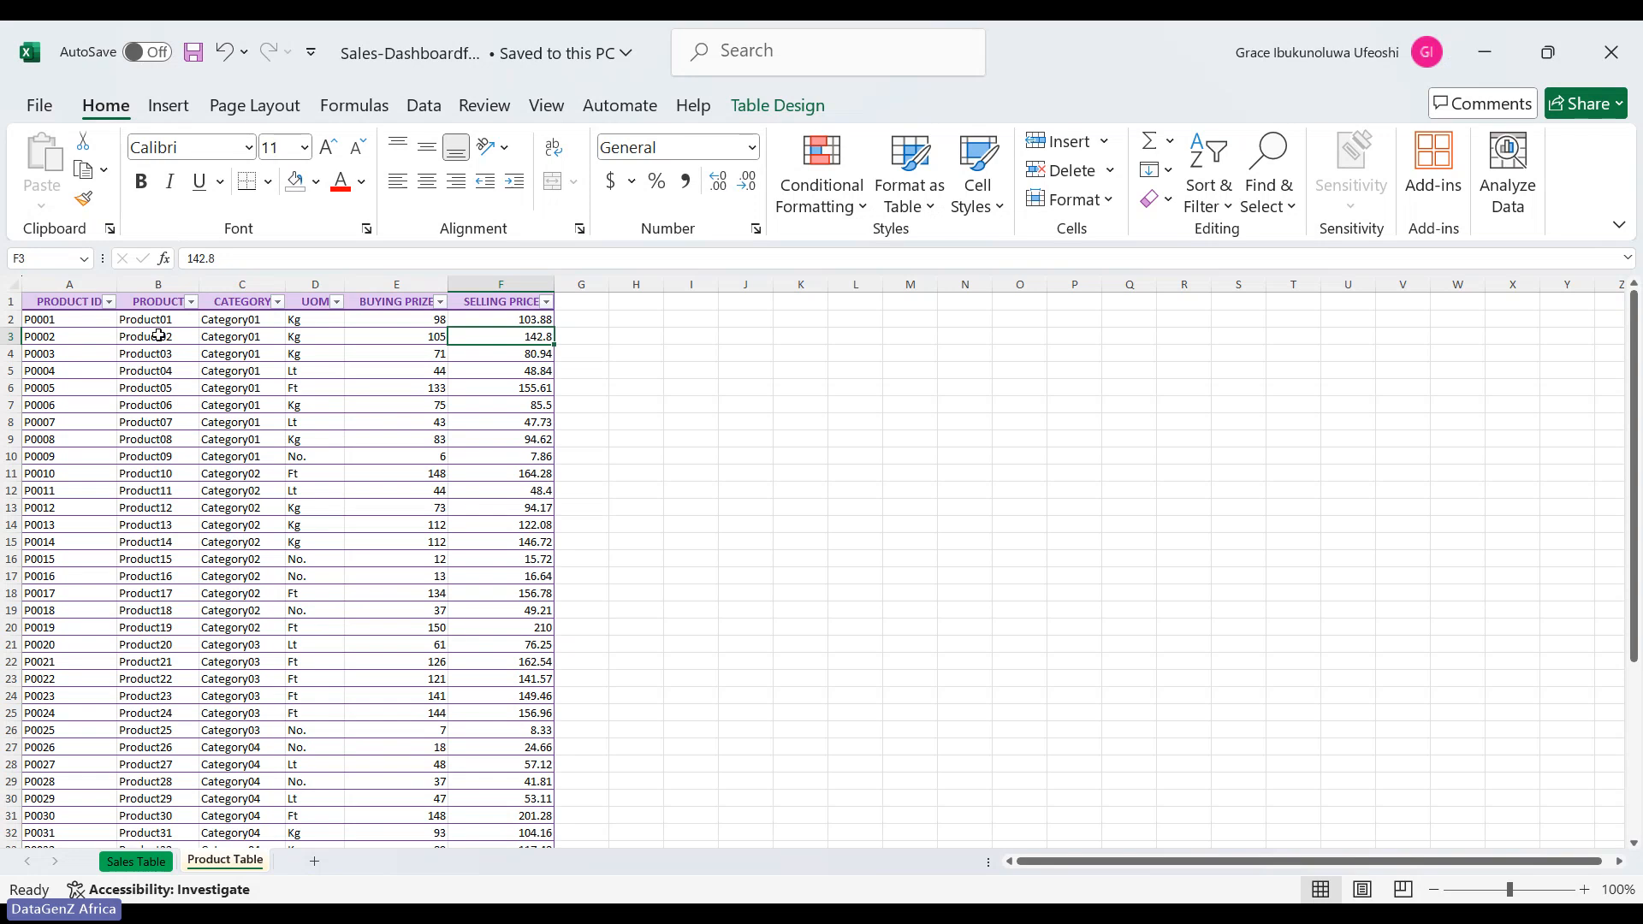
pyautogui.click(117, 862)
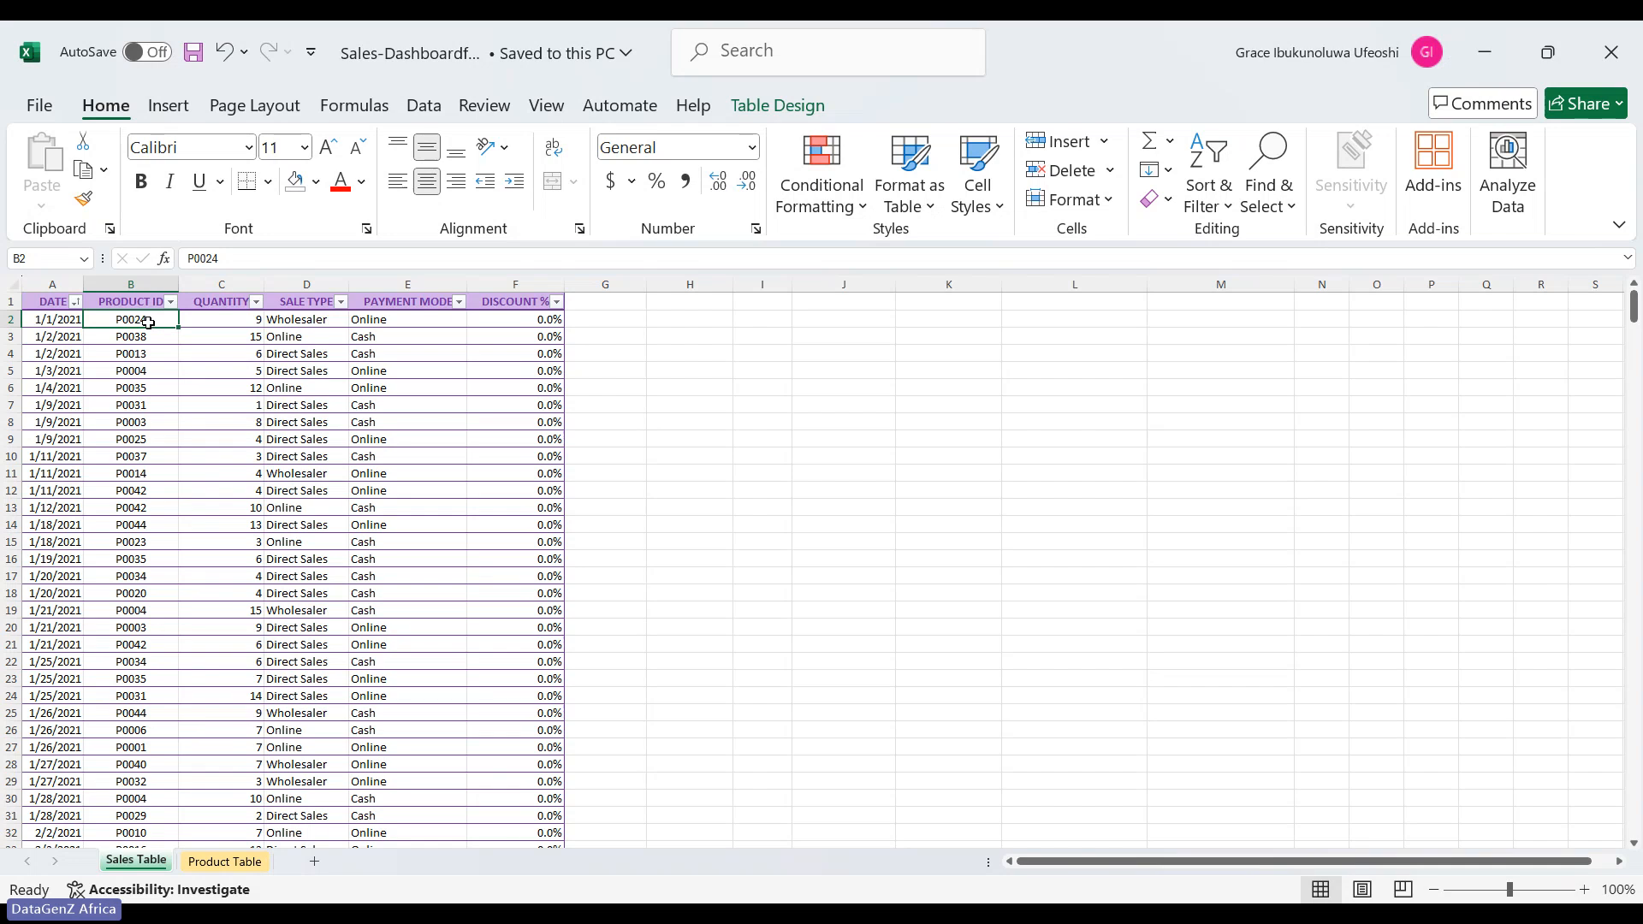
# Review the first sale's date, product ID, quantity, sale type, payment mode and discount in the Sales Table sheet
pyautogui.click(51, 320)
pyautogui.click(136, 322)
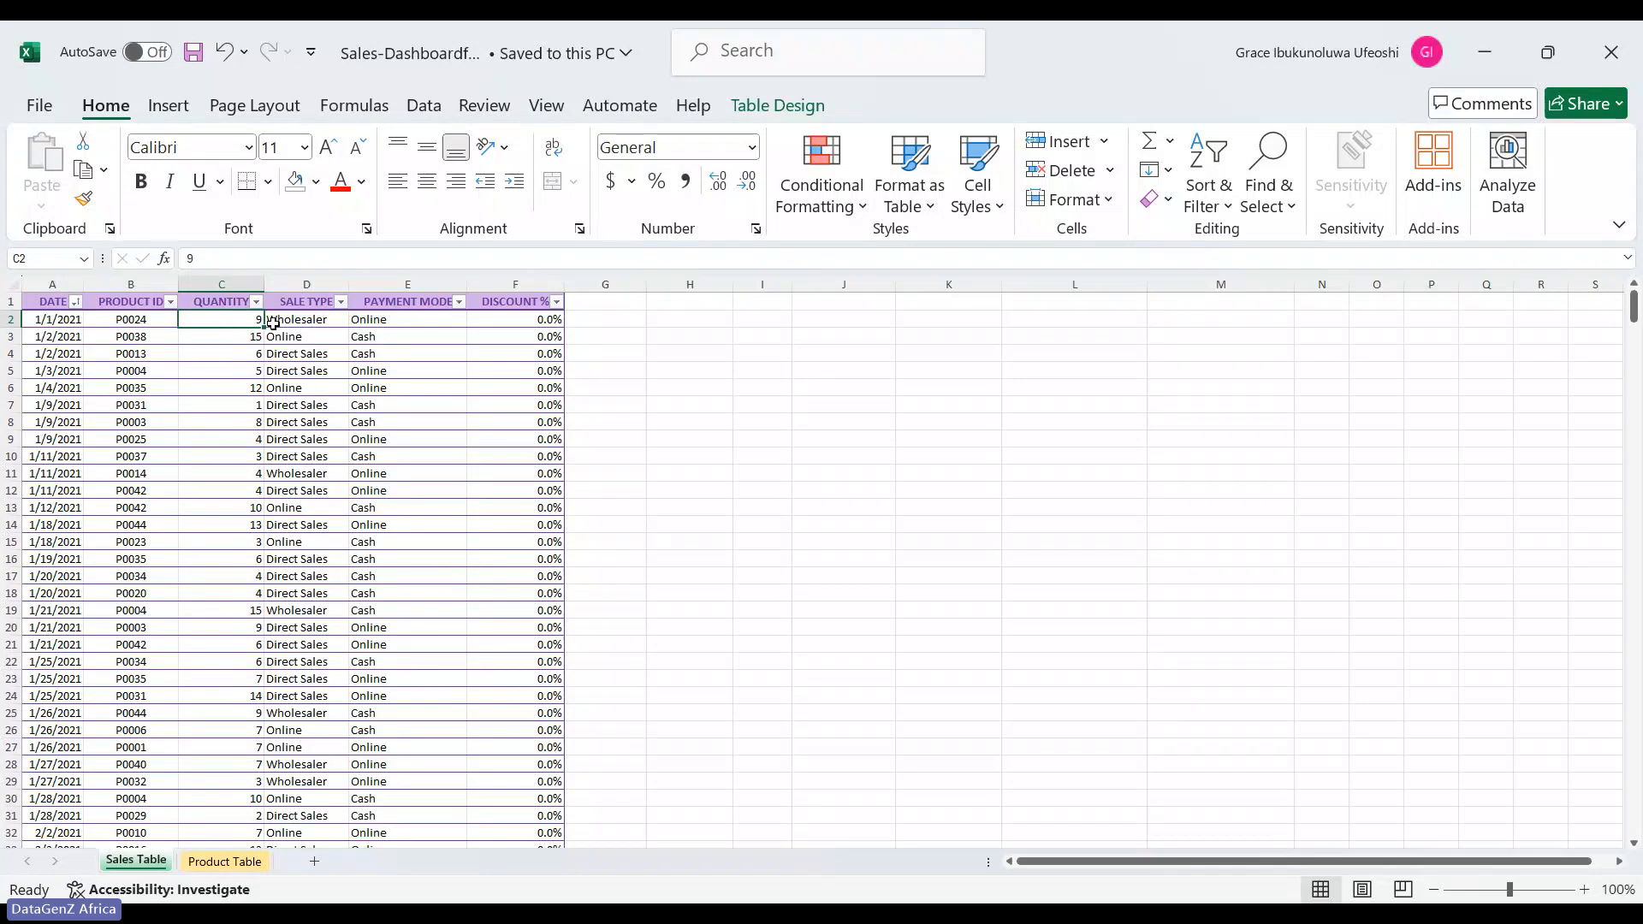
pyautogui.click(326, 326)
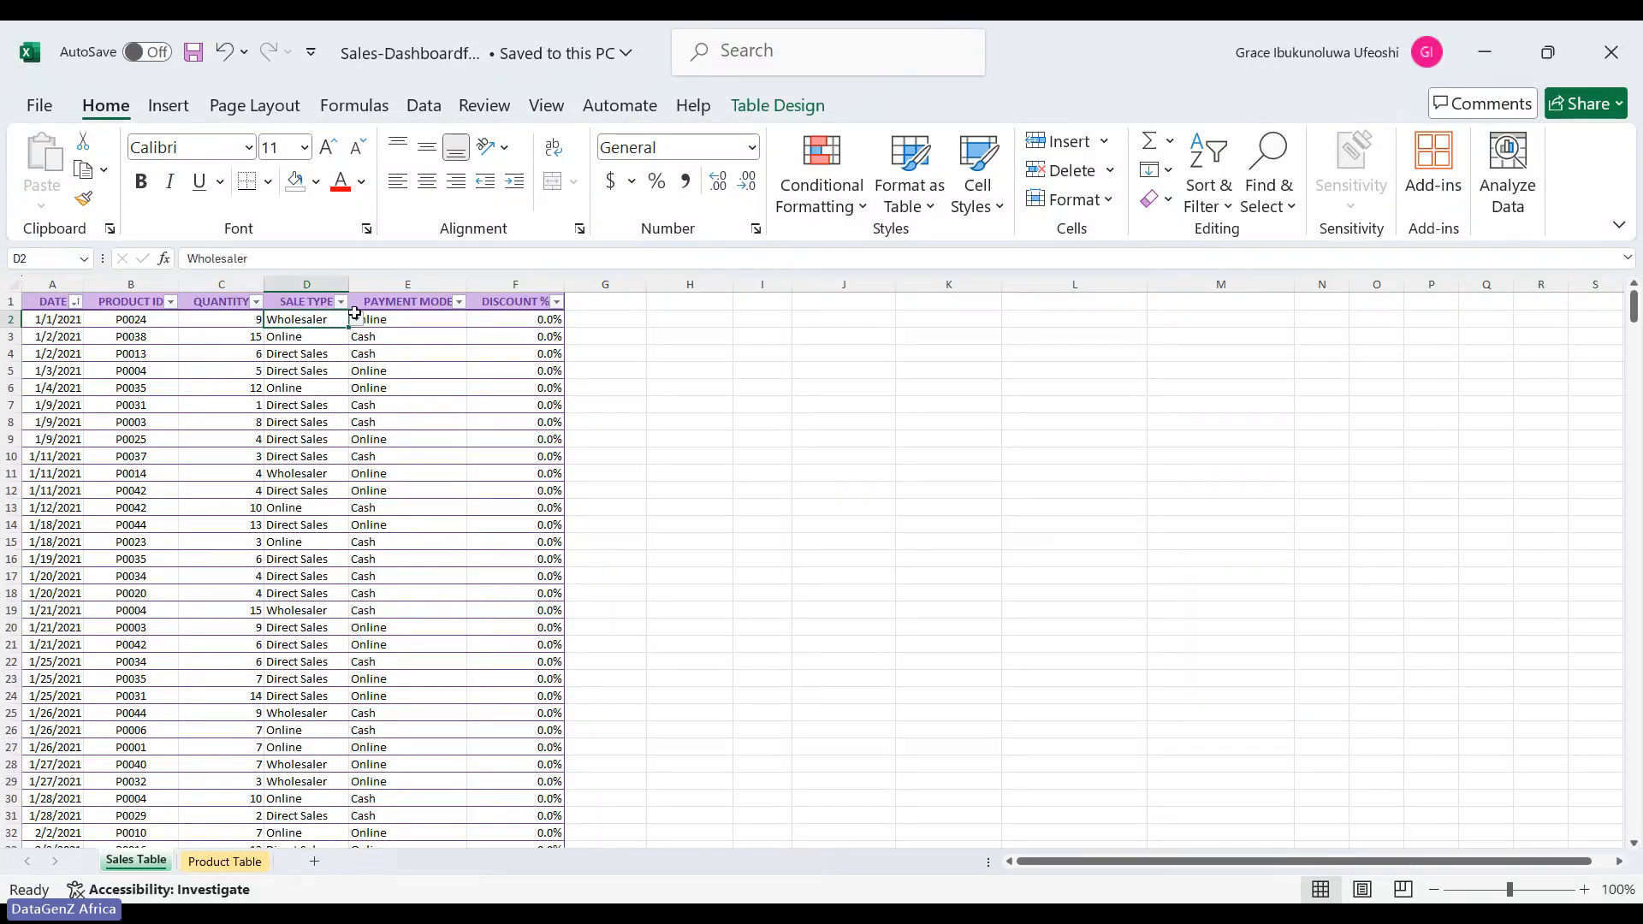
pyautogui.click(415, 323)
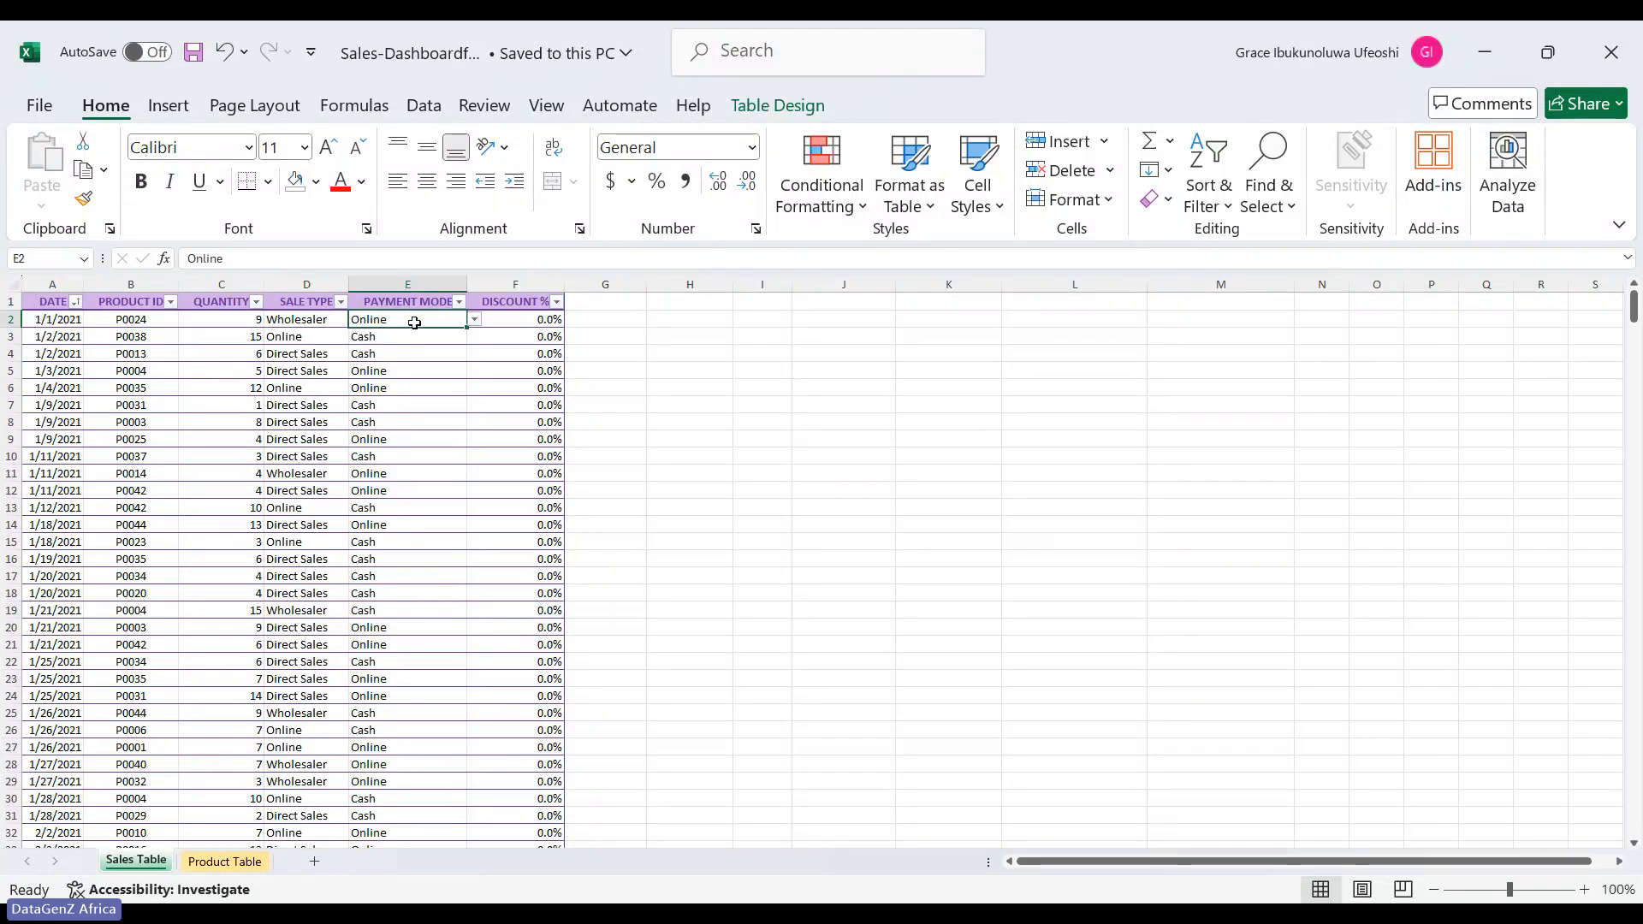
pyautogui.click(528, 319)
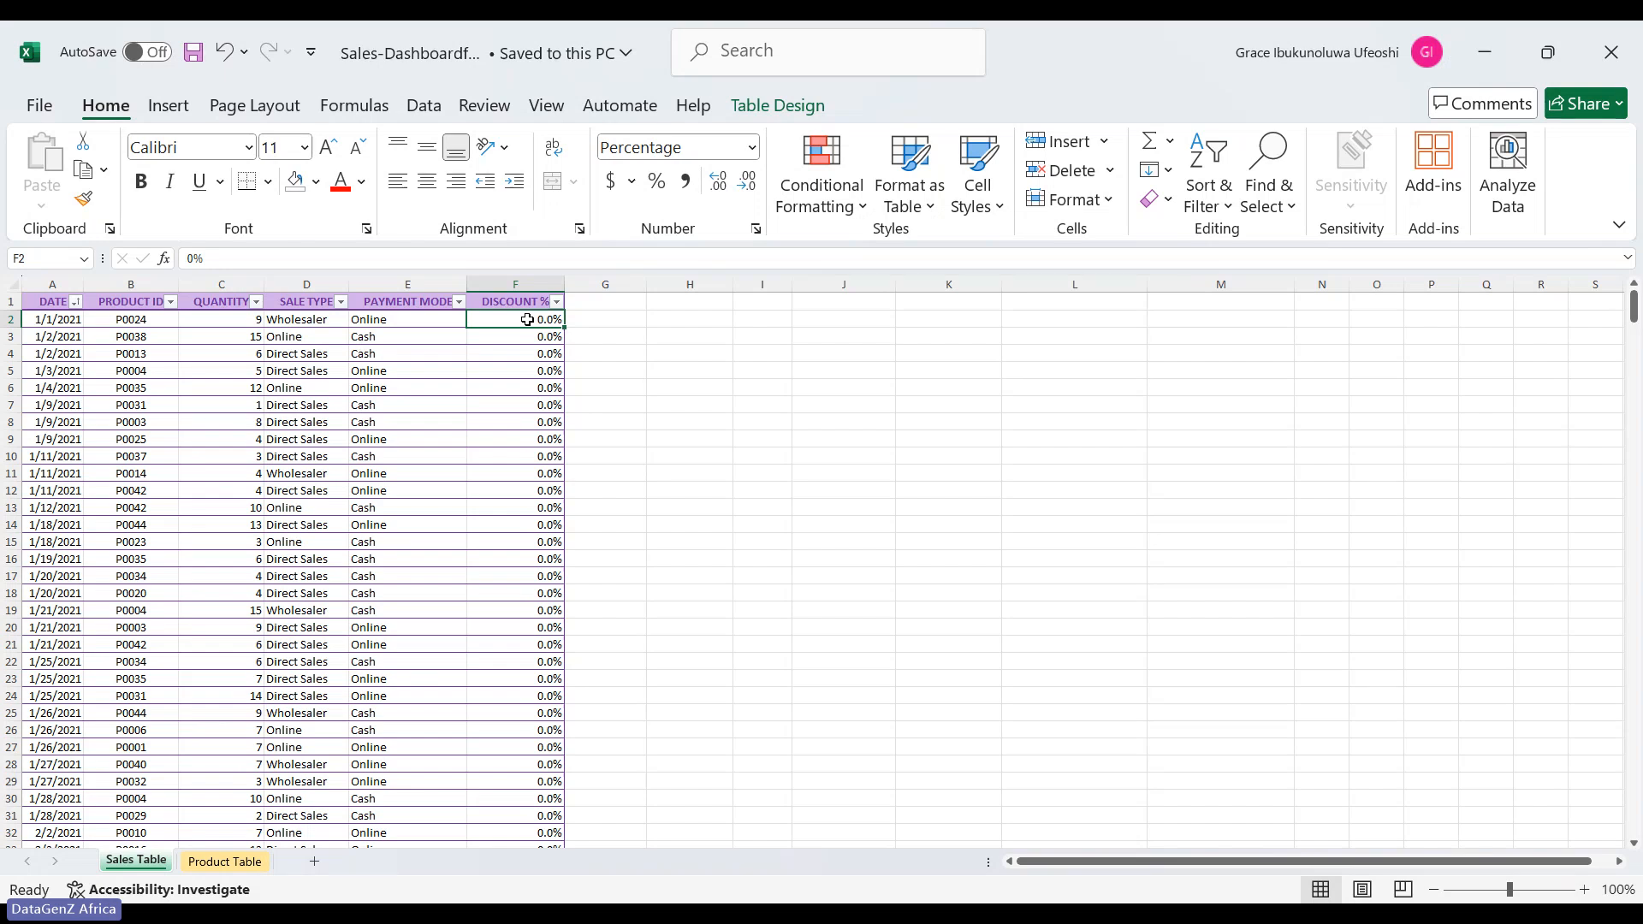
pyautogui.doubleClick(528, 319)
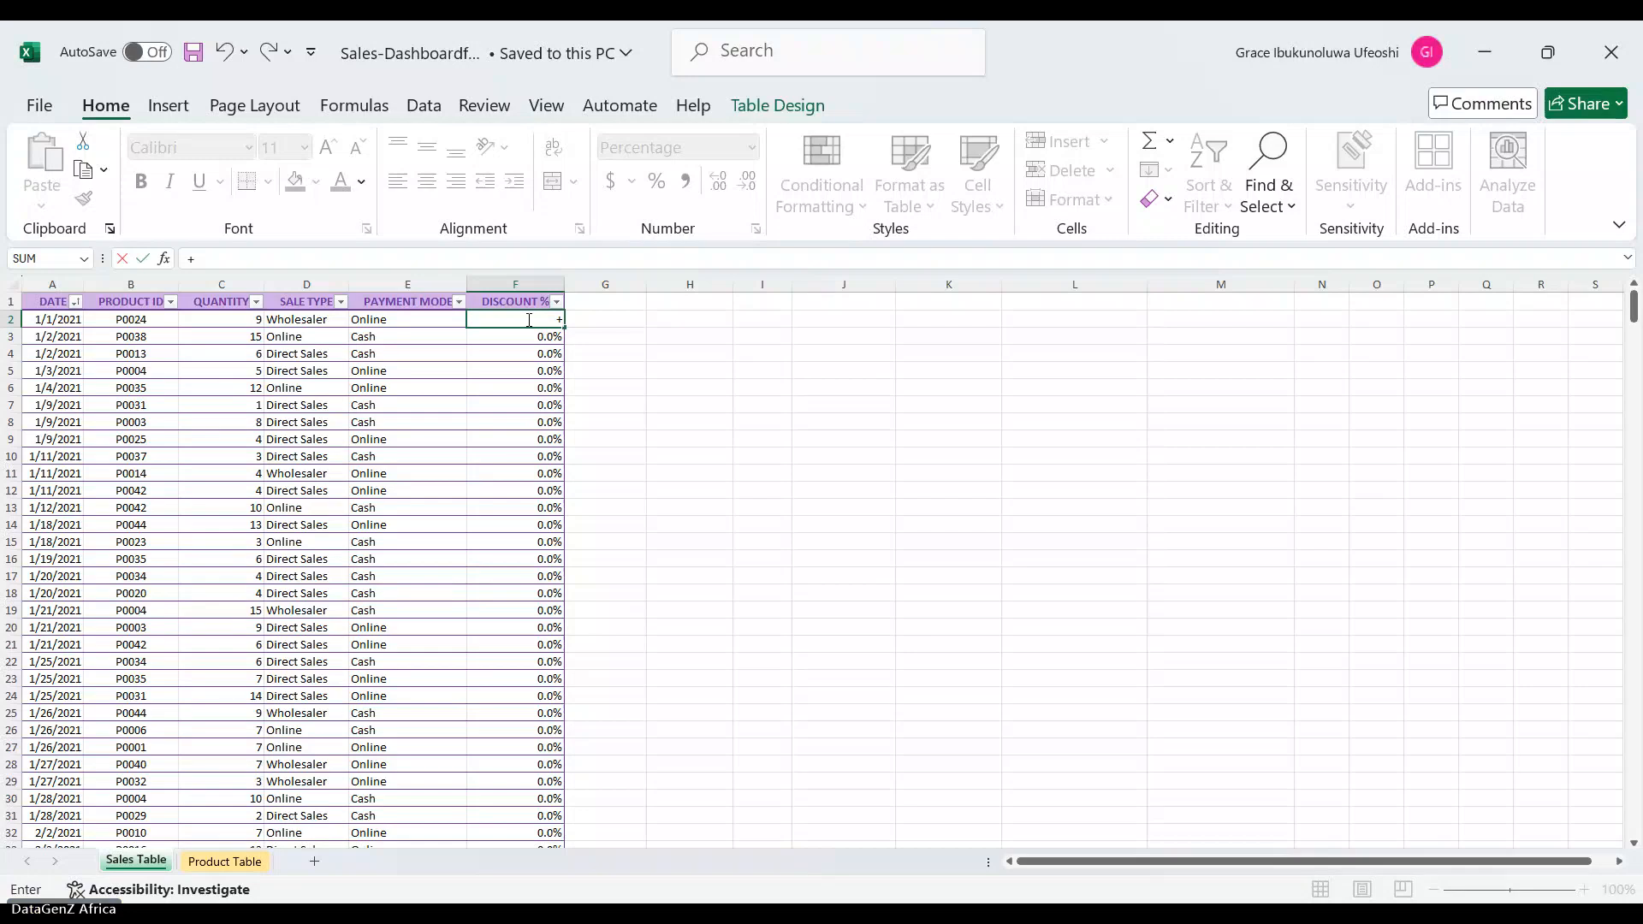
pyautogui.click(777, 323)
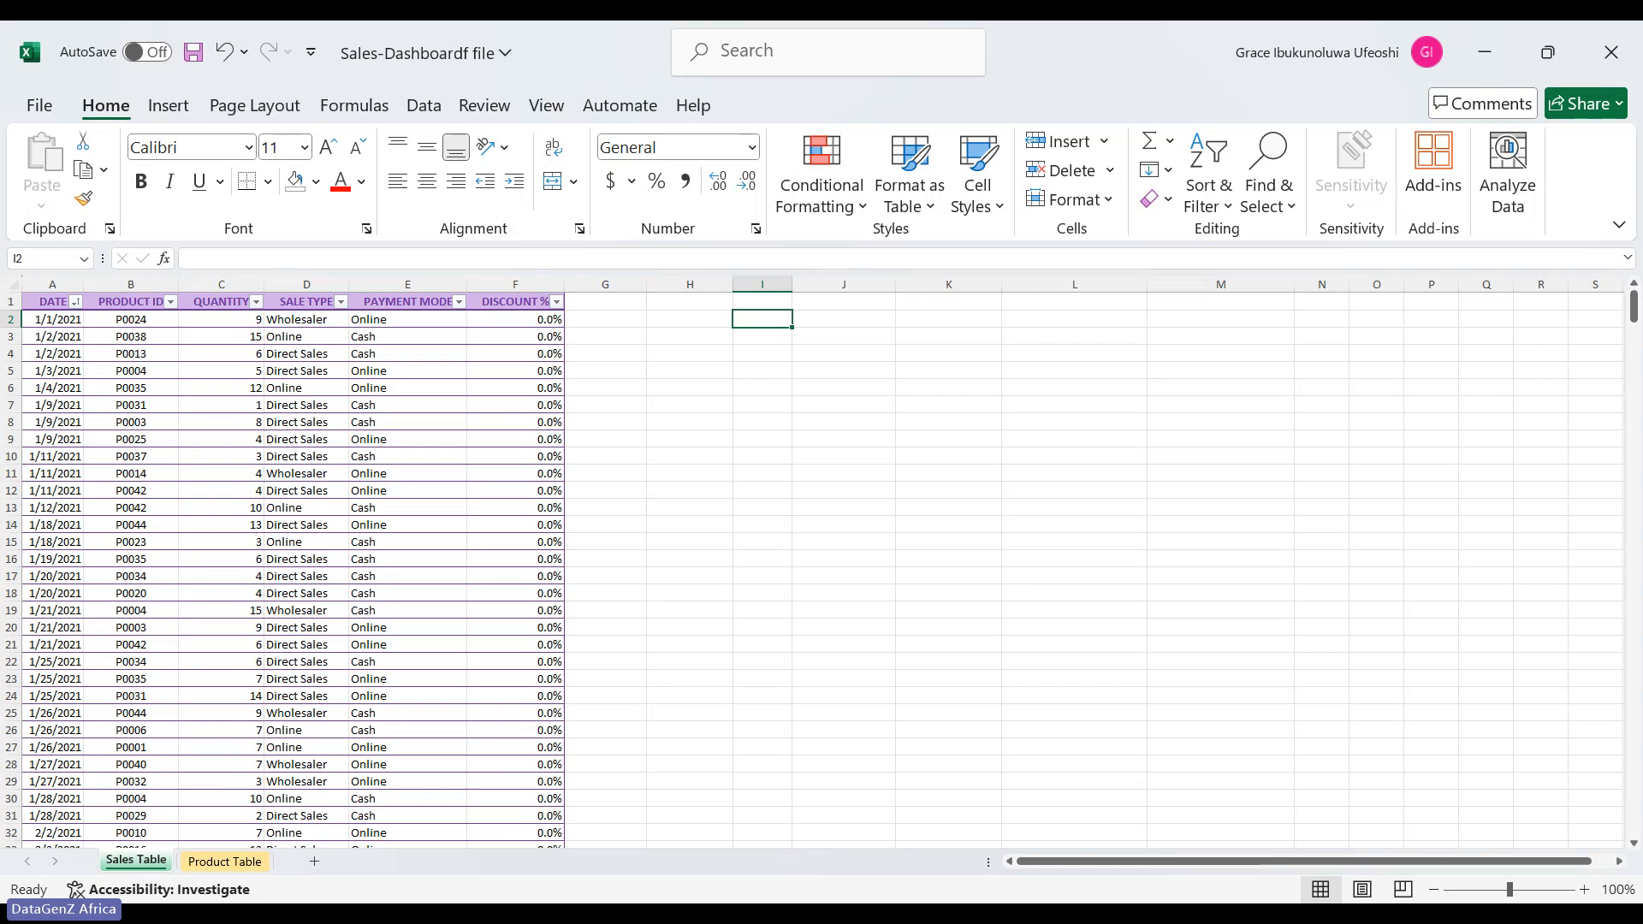
# Revisit the Product Table and Sales Table sheets in turn, ending on the Product Table
pyautogui.click(903, 820)
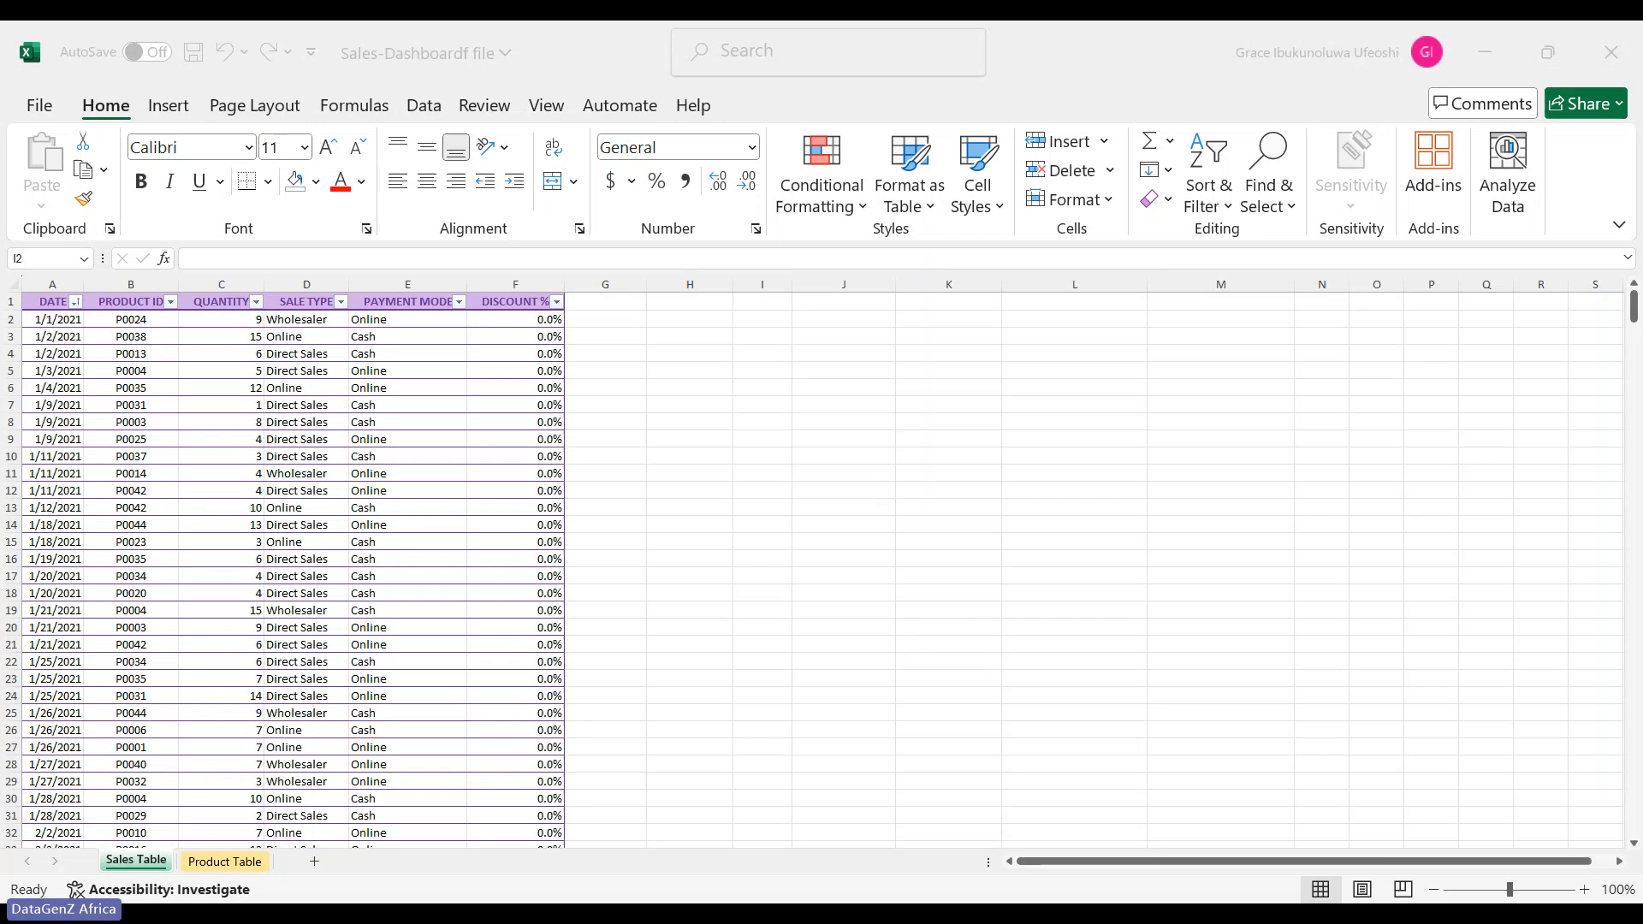
pyautogui.click(1278, 811)
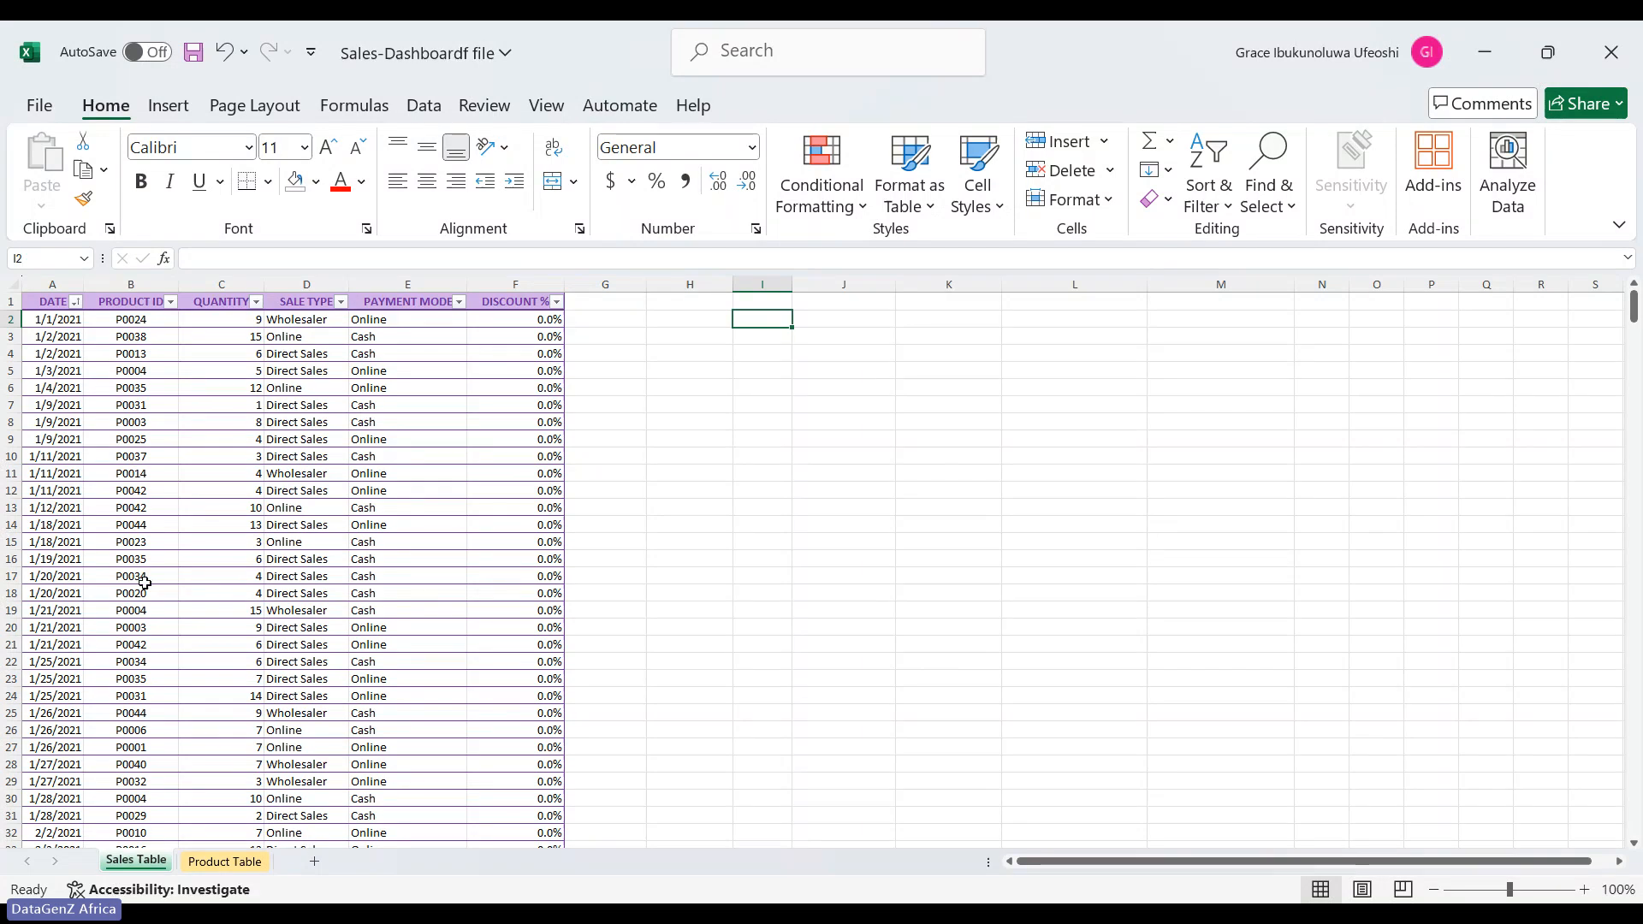
pyautogui.click(207, 866)
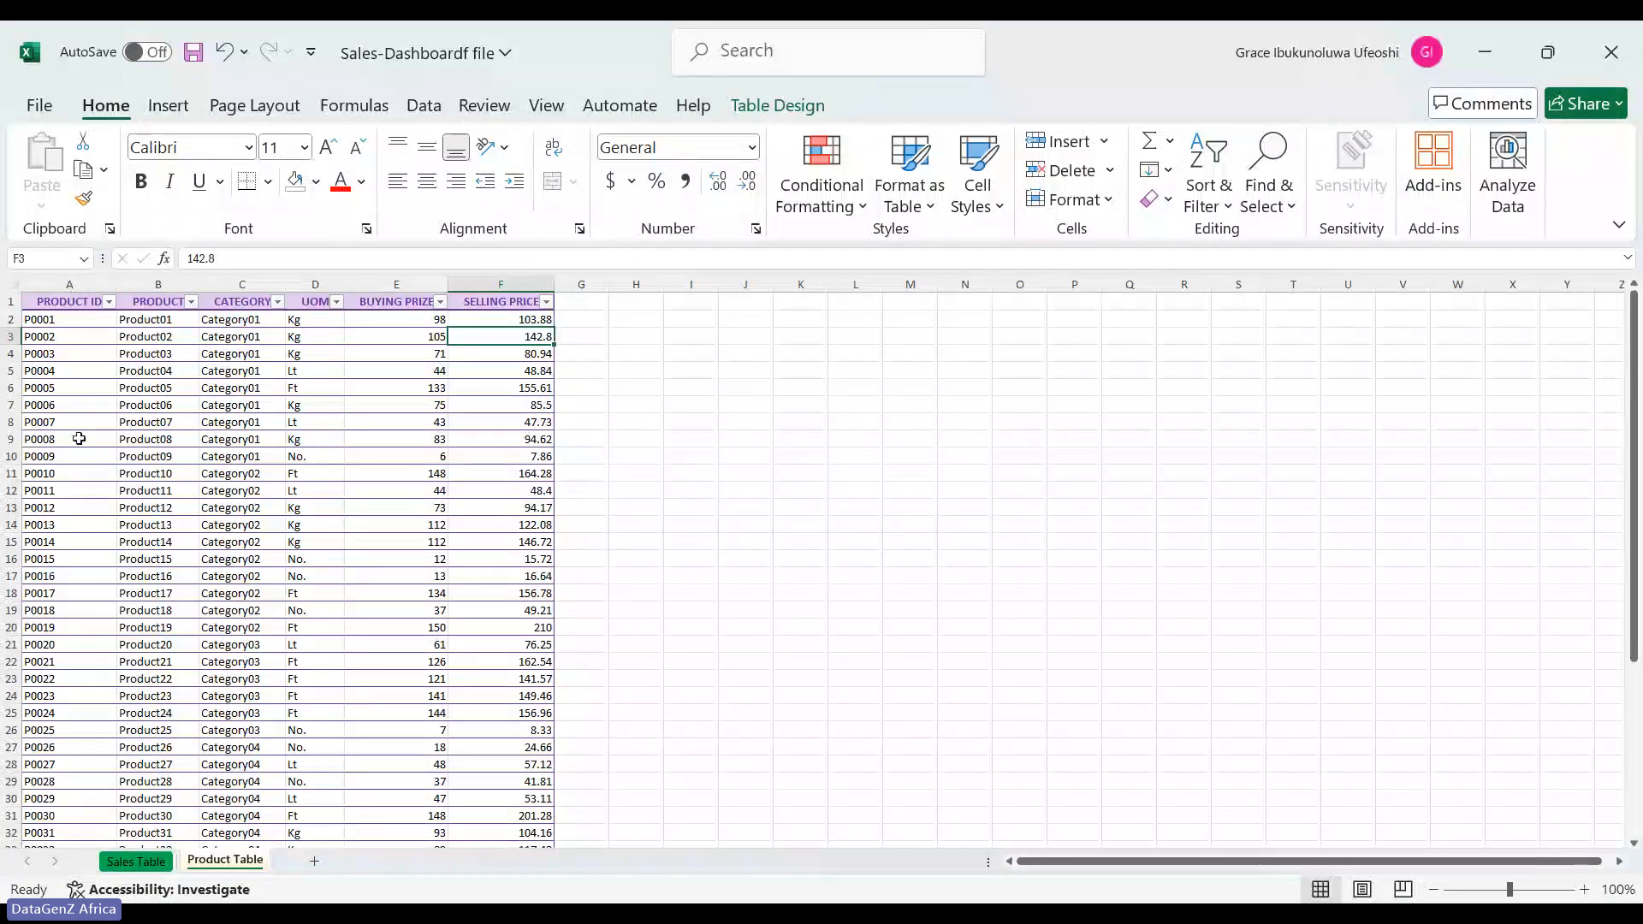
pyautogui.click(129, 860)
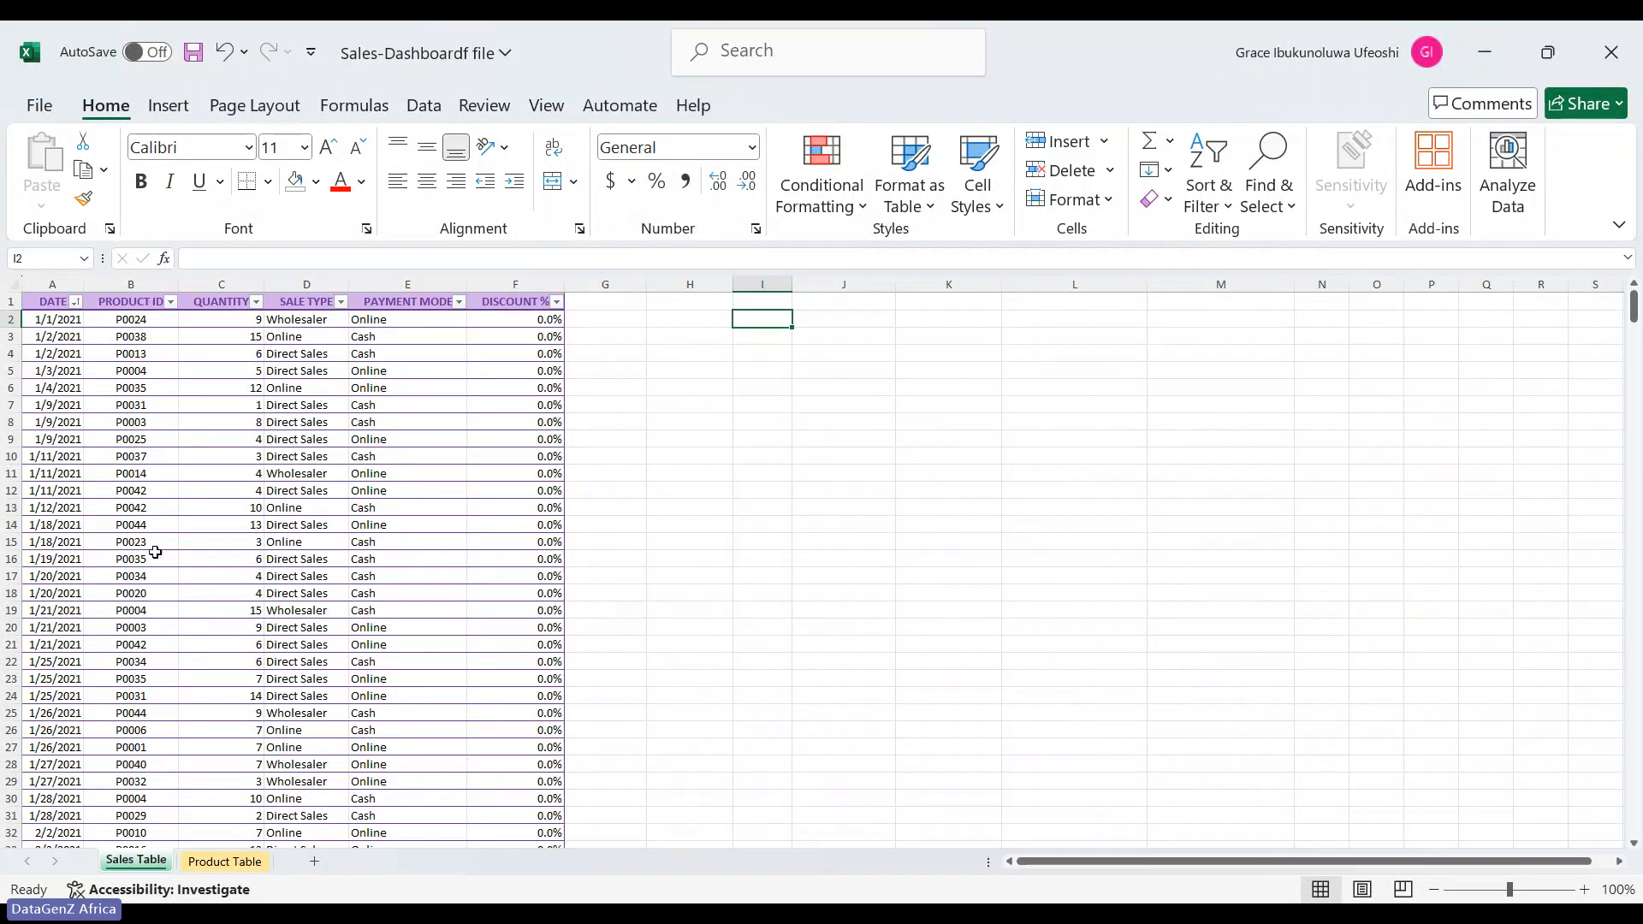
pyautogui.click(220, 871)
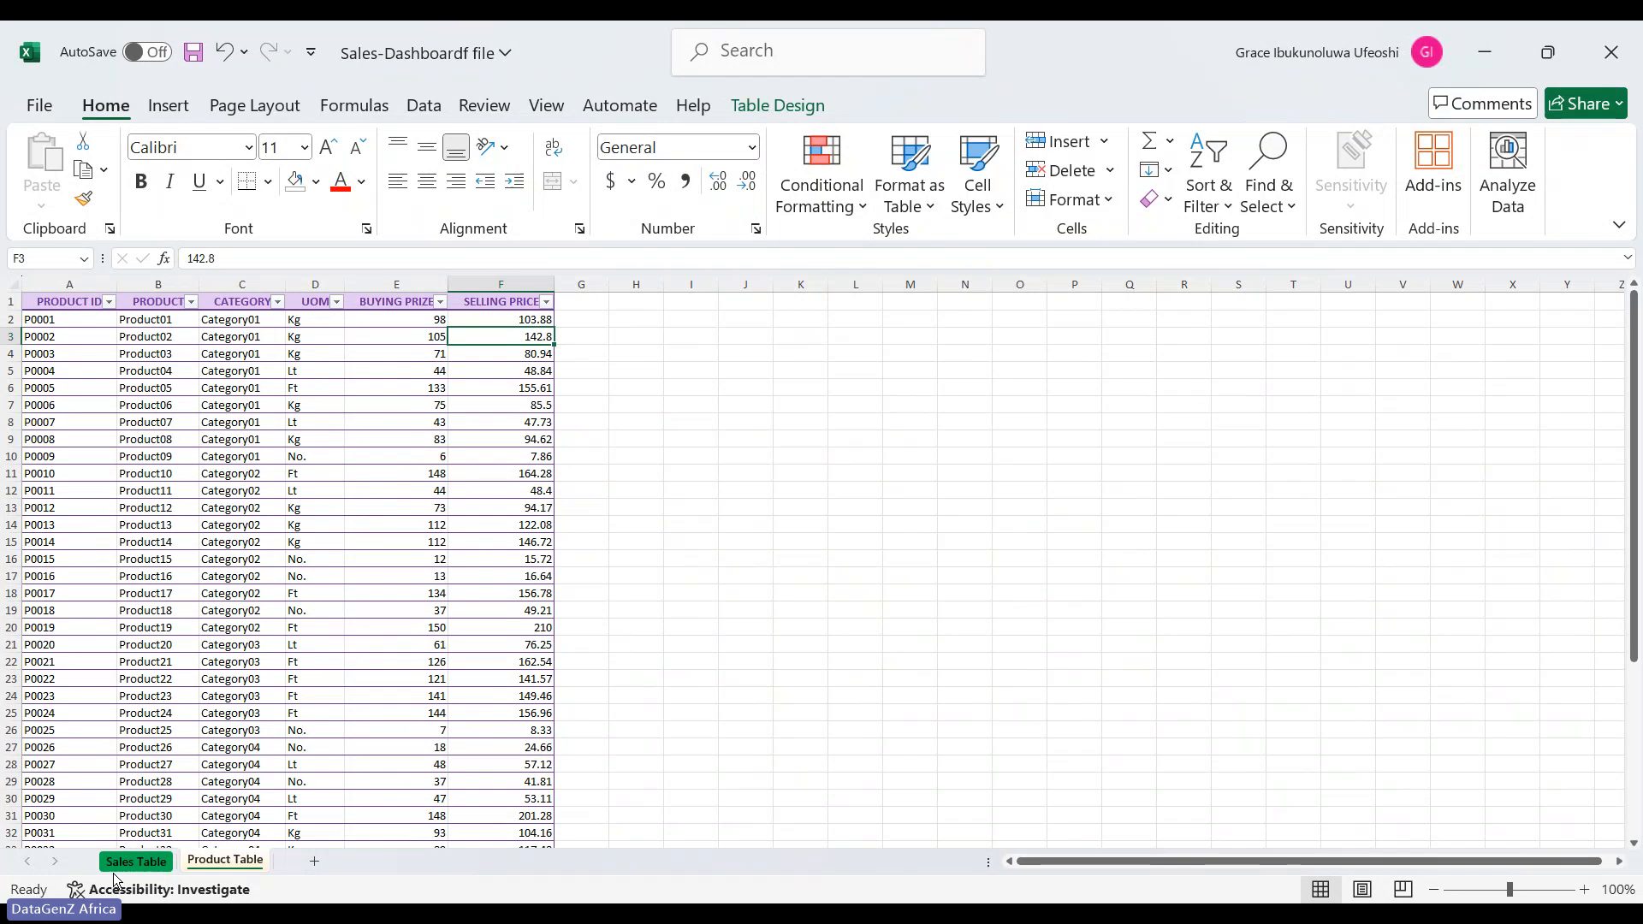
# Compare the Sales Table and Product Table sheets in turn, ending on the second product's category in the Product Table
pyautogui.click(135, 862)
pyautogui.click(226, 863)
pyautogui.click(137, 862)
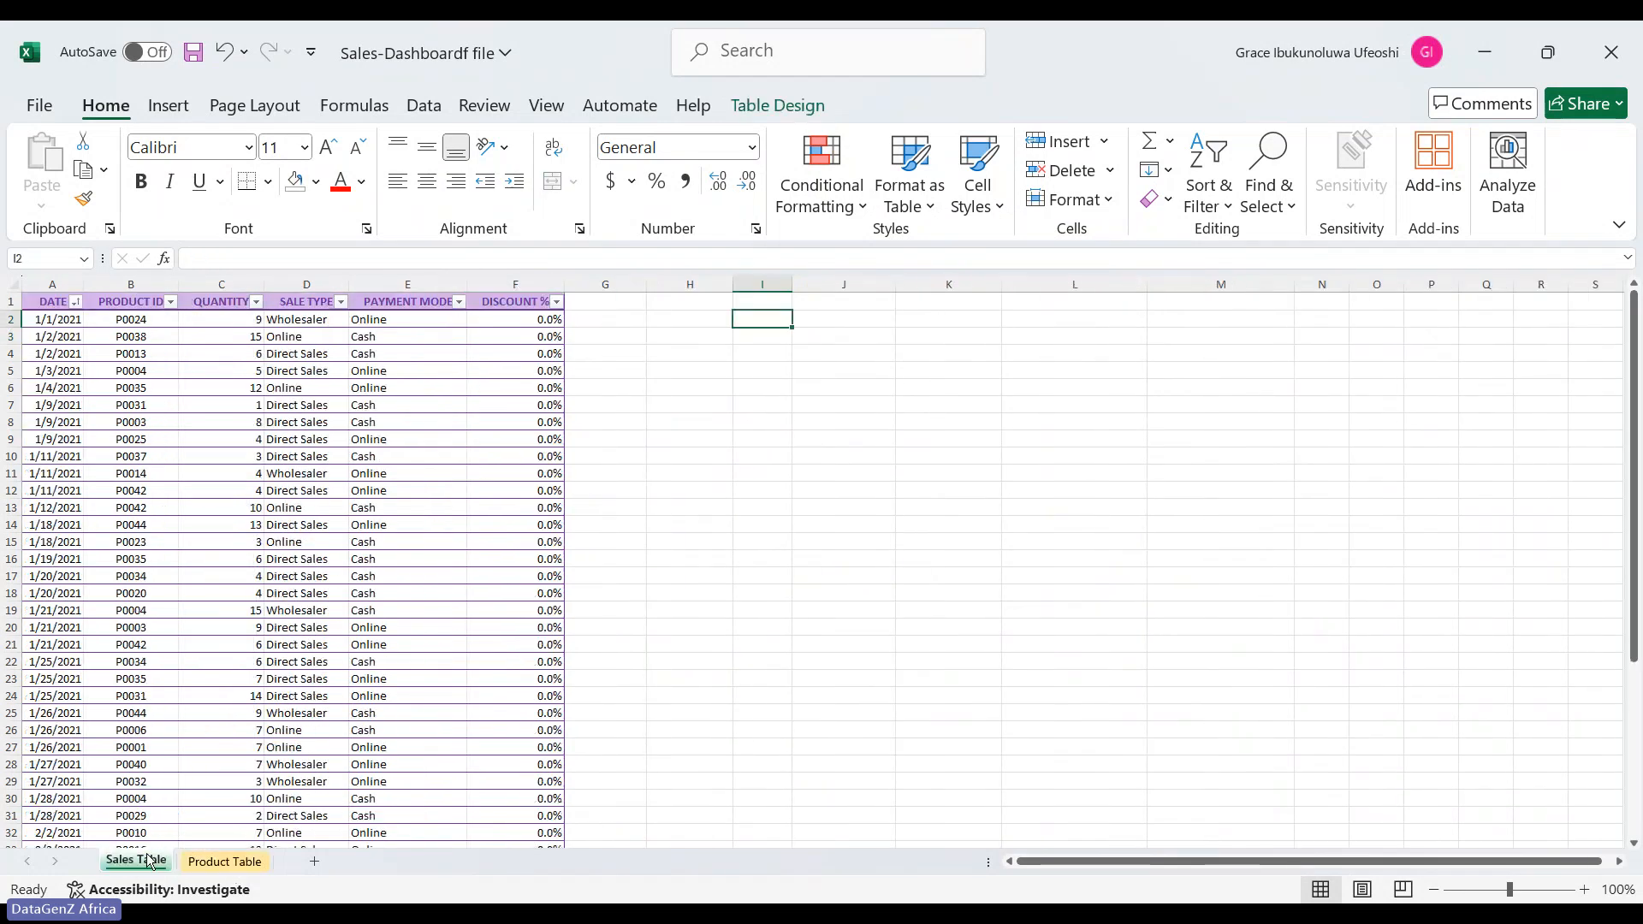
pyautogui.click(207, 859)
pyautogui.click(130, 864)
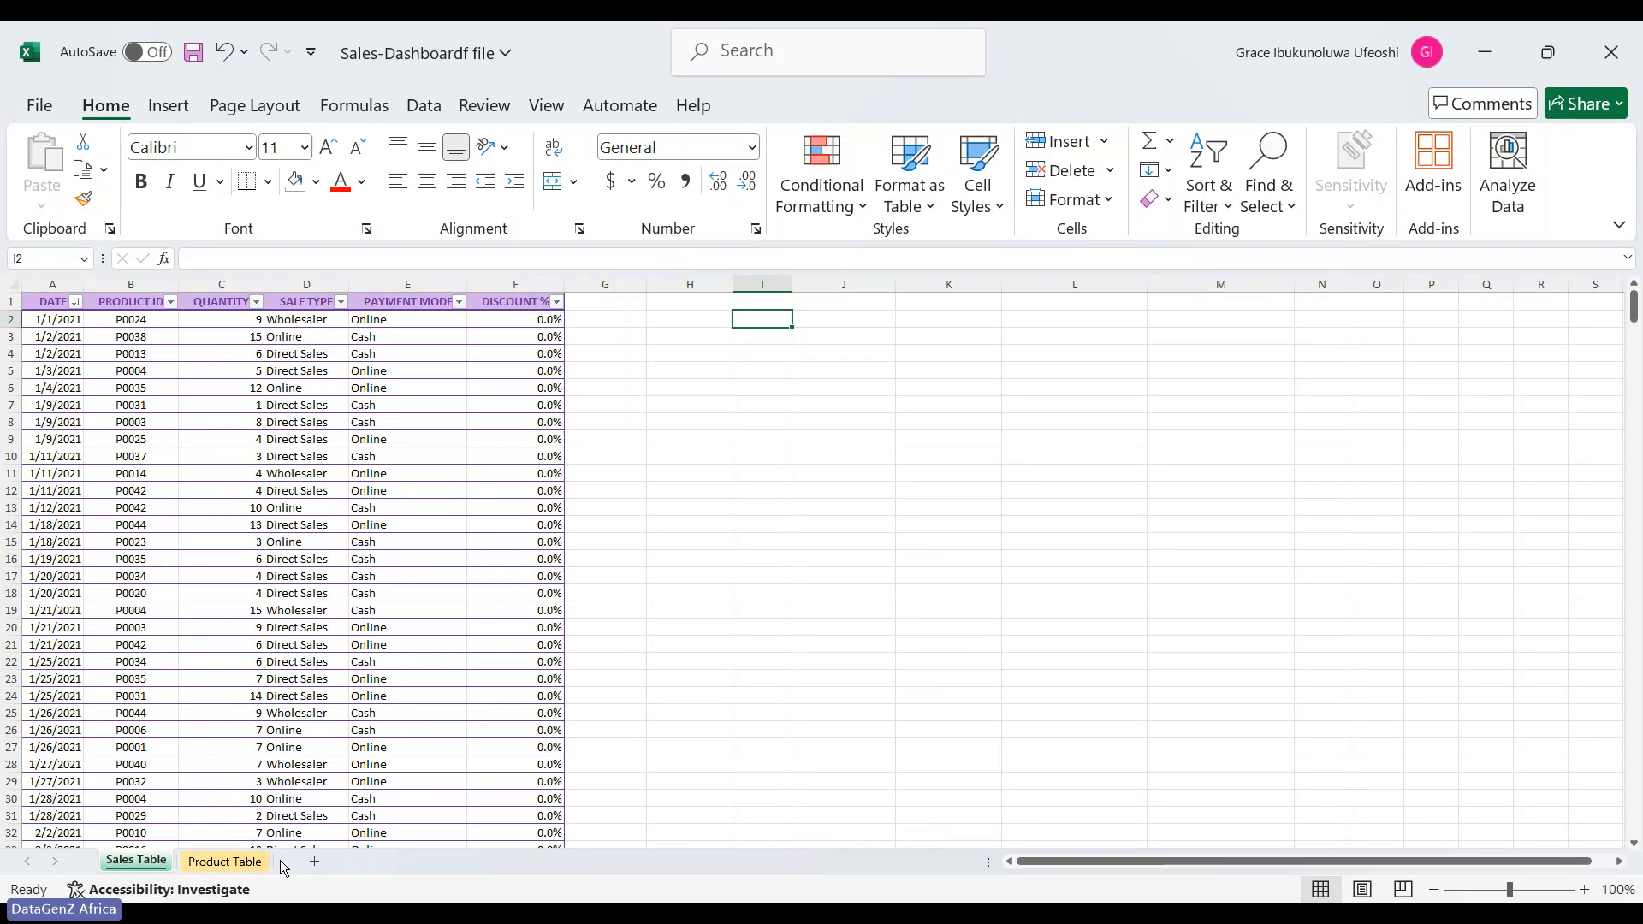
pyautogui.click(239, 862)
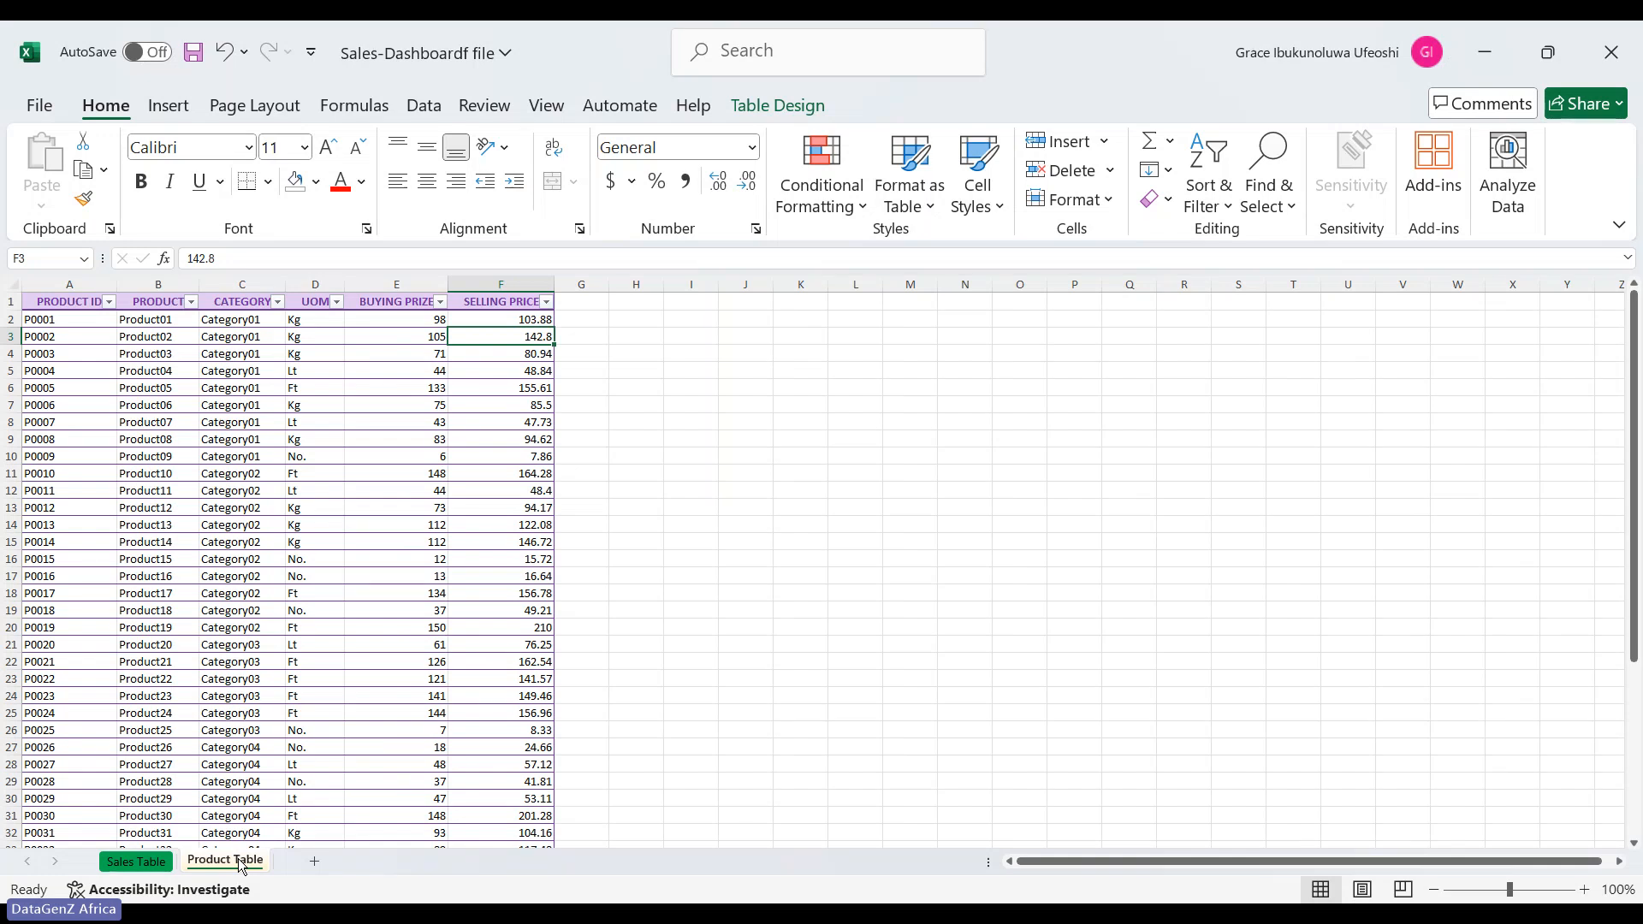
pyautogui.click(238, 334)
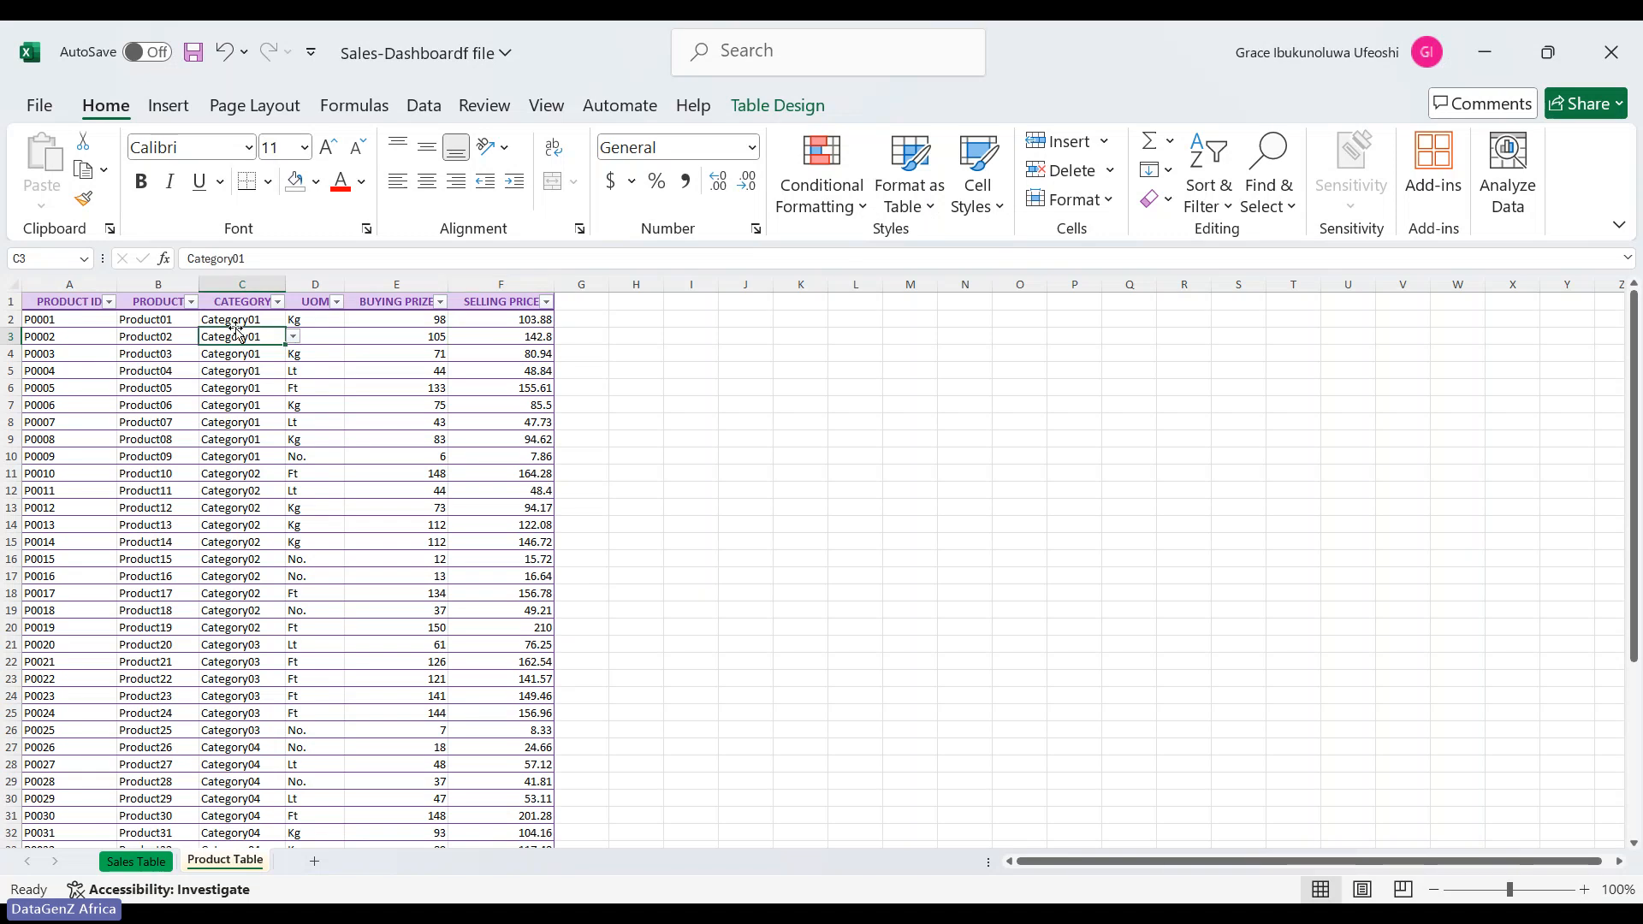
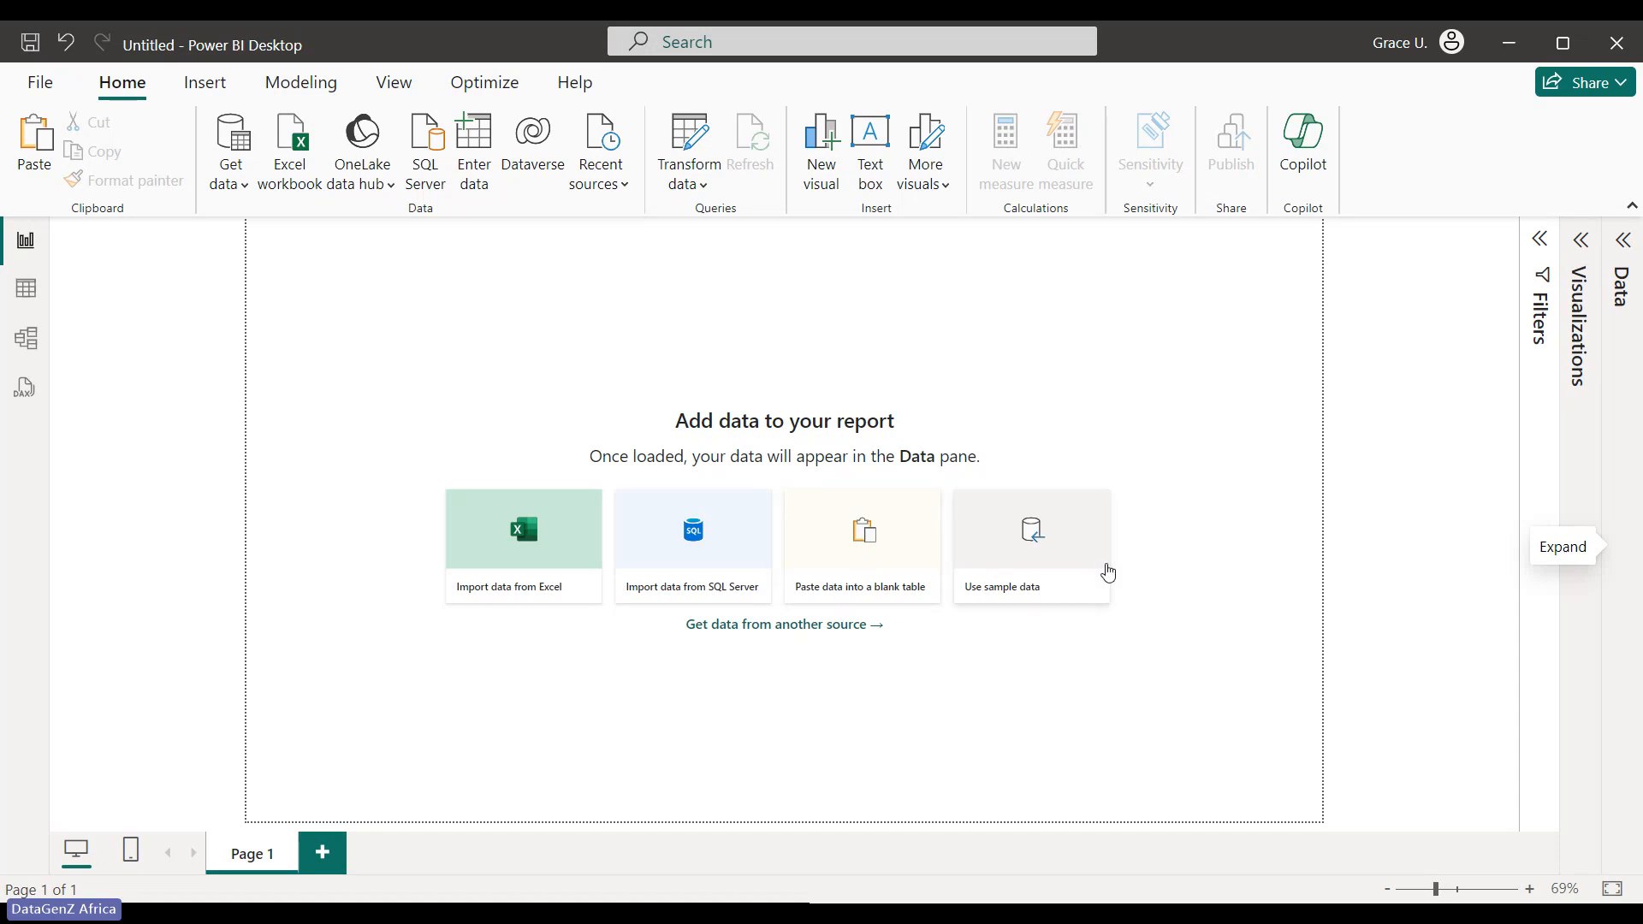
# Switch to Power BI Desktop, view the ways to use sample data, and open the full list of data sources
pyautogui.click(1106, 569)
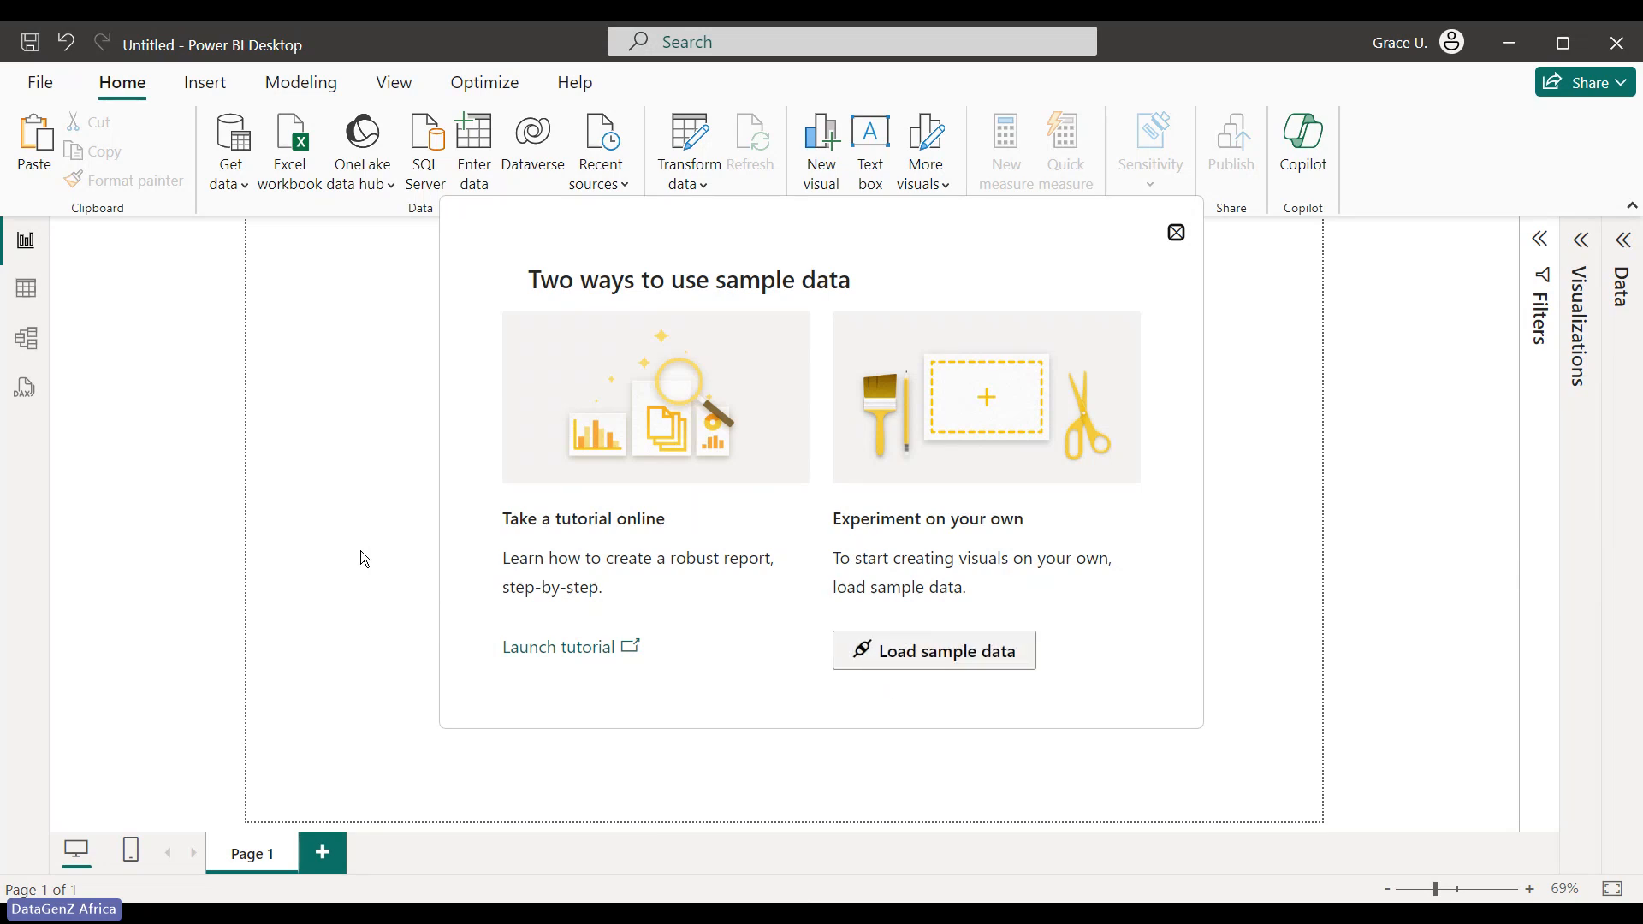
pyautogui.click(1176, 232)
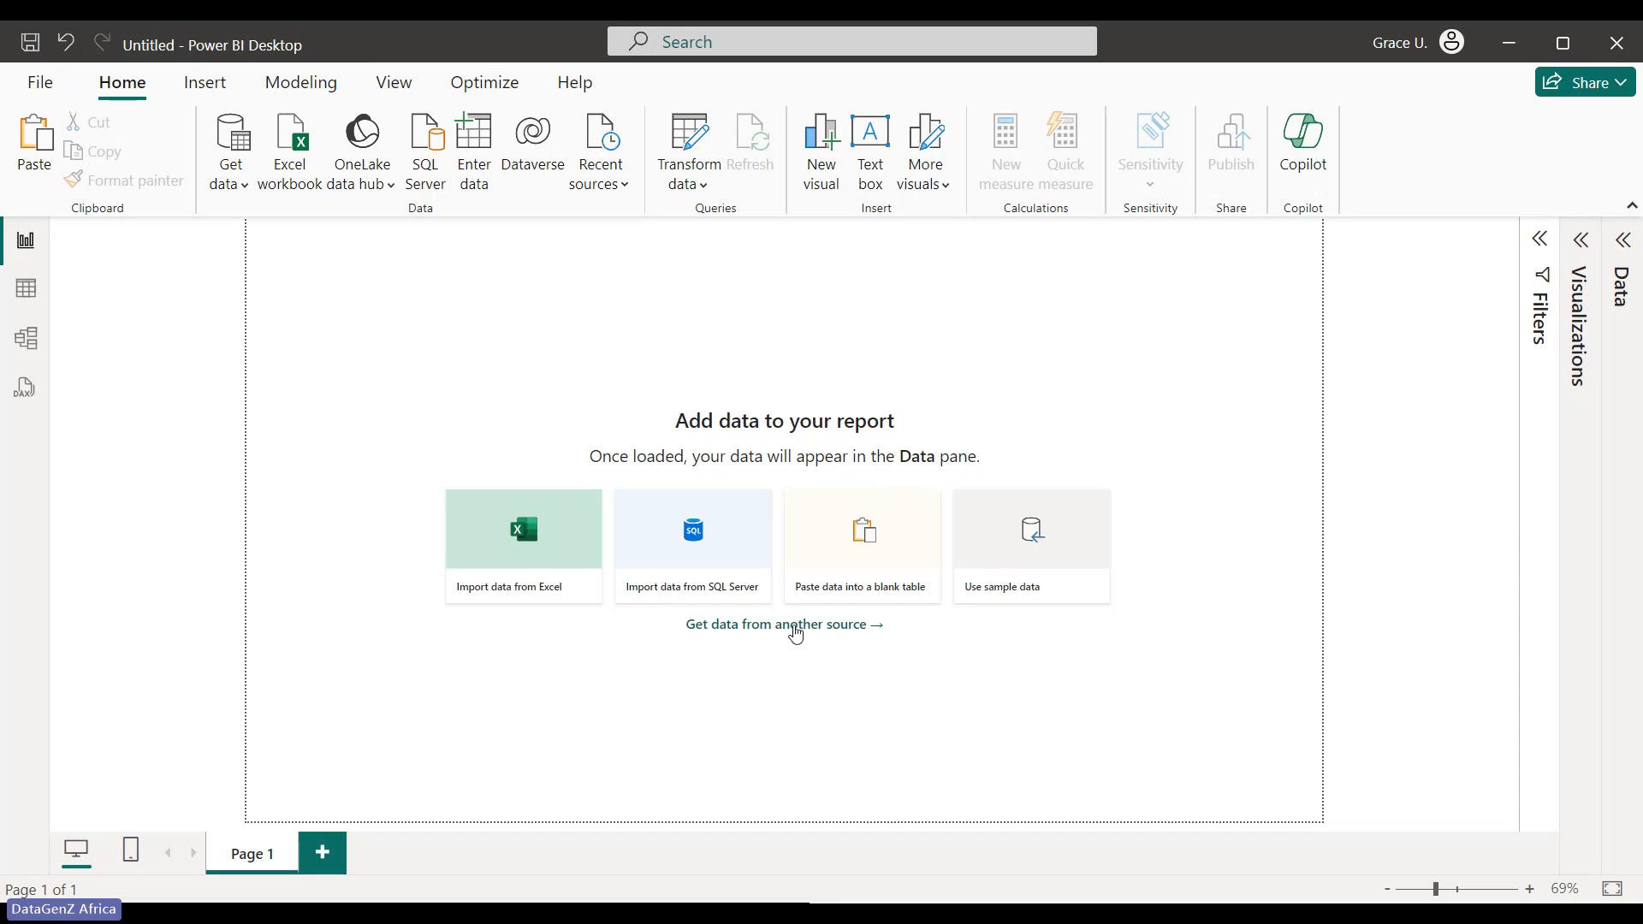
pyautogui.click(795, 633)
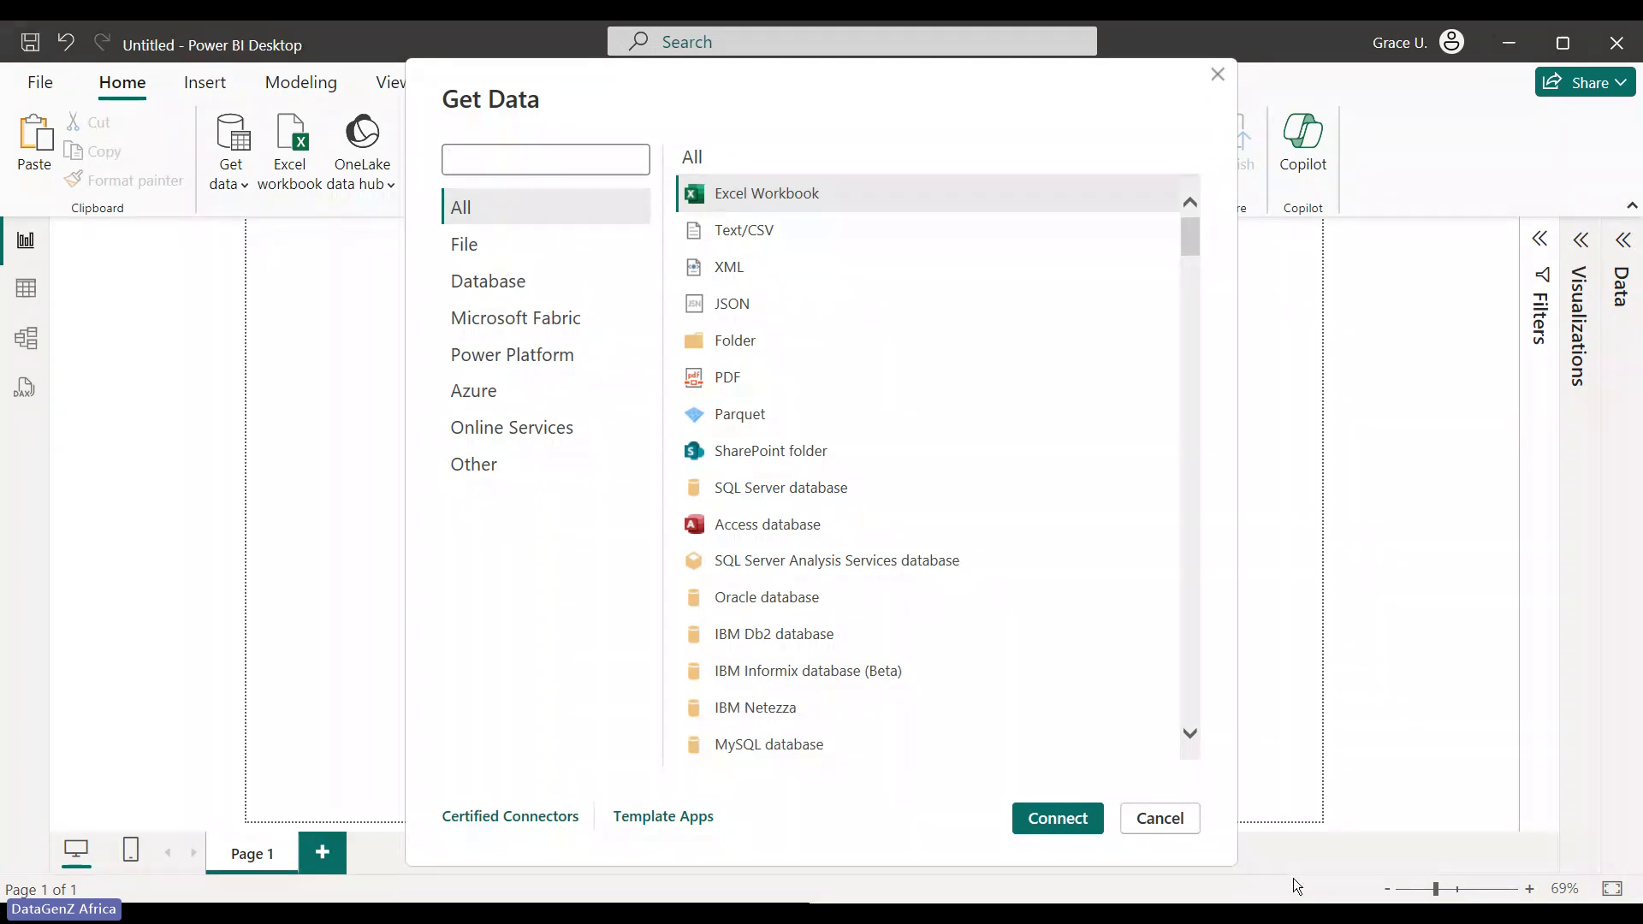
pyautogui.moveTo(1223, 914)
pyautogui.moveTo(1110, 913)
pyautogui.moveTo(993, 913)
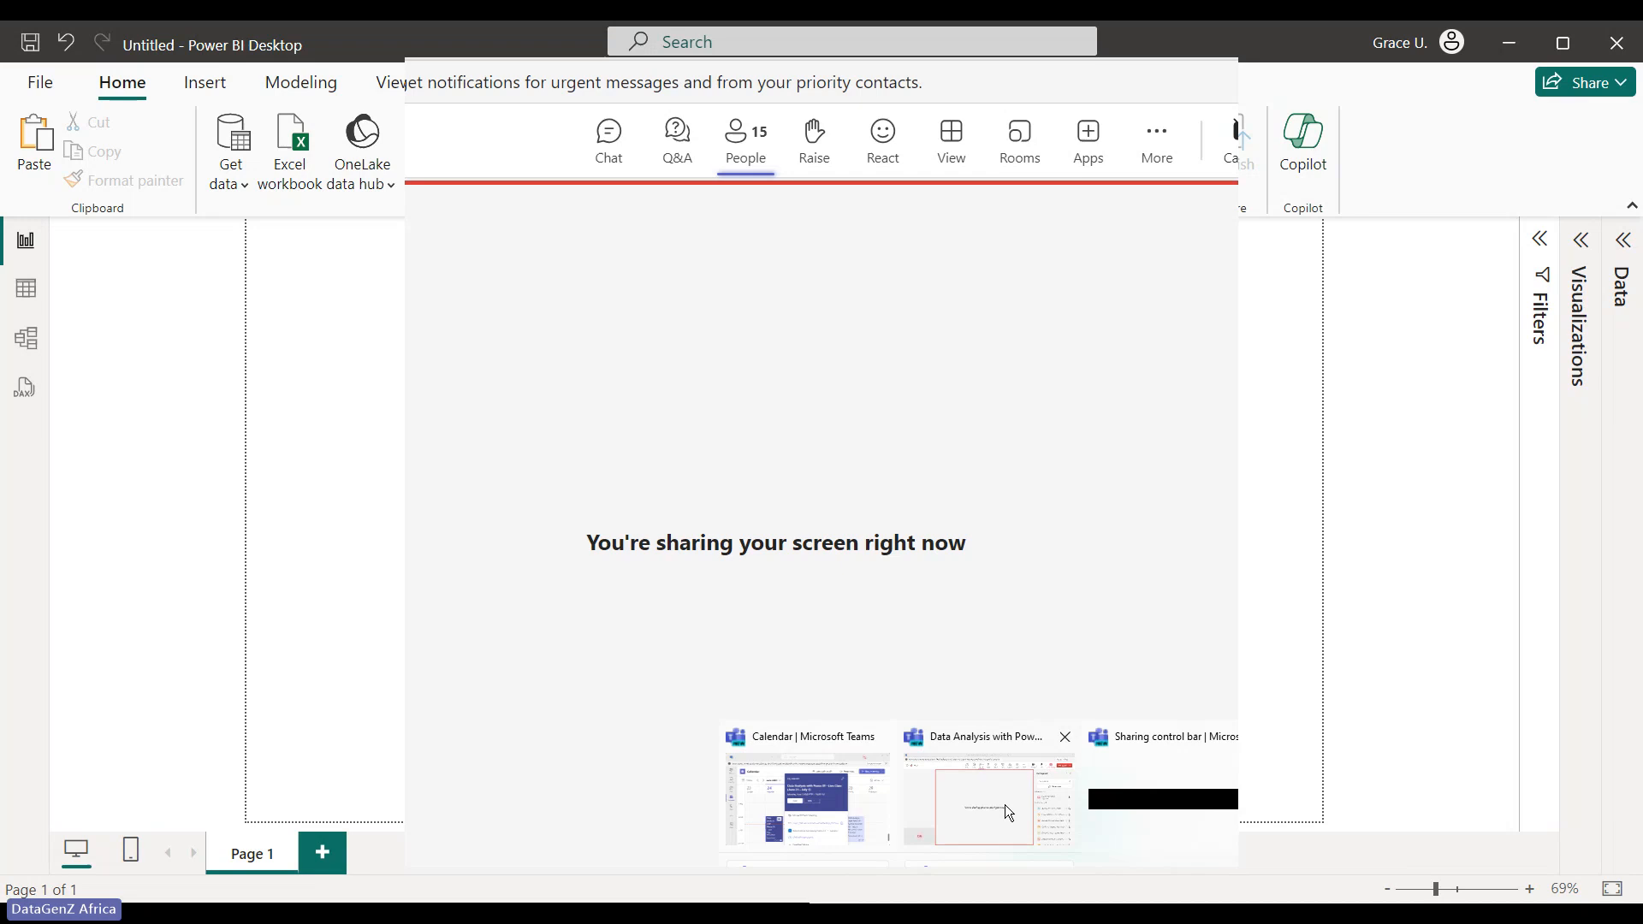
pyautogui.click(1005, 805)
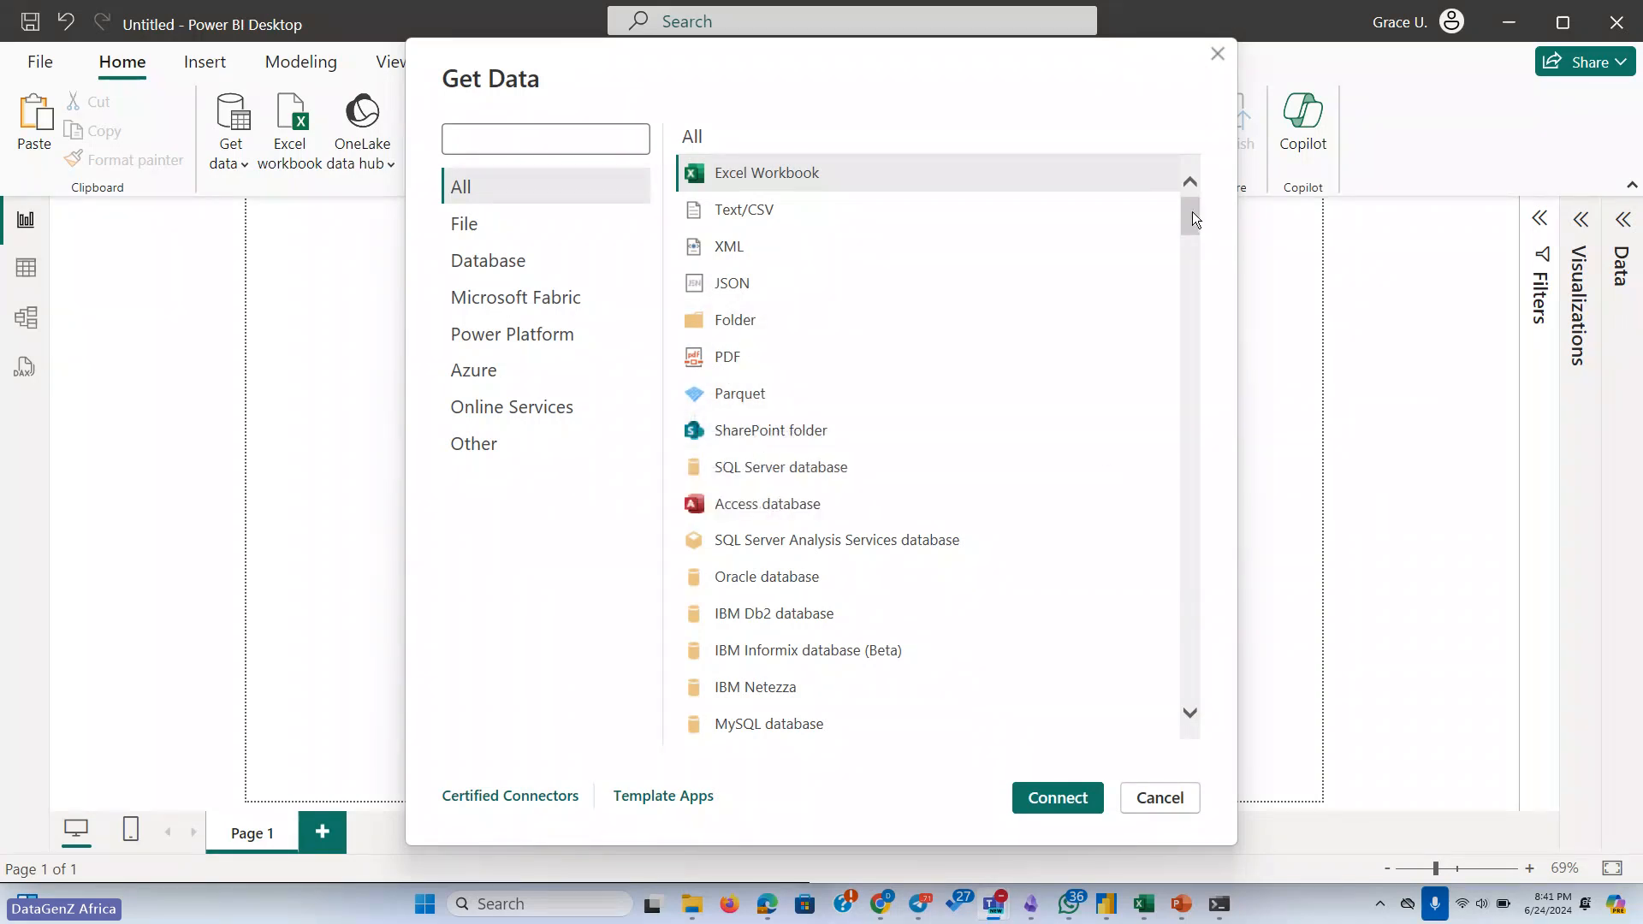
# Browse the full list of data connectors, check the common data sources, and close the Get Data dialog
pyautogui.moveTo(1193, 212); pyautogui.dragTo(1195, 256)
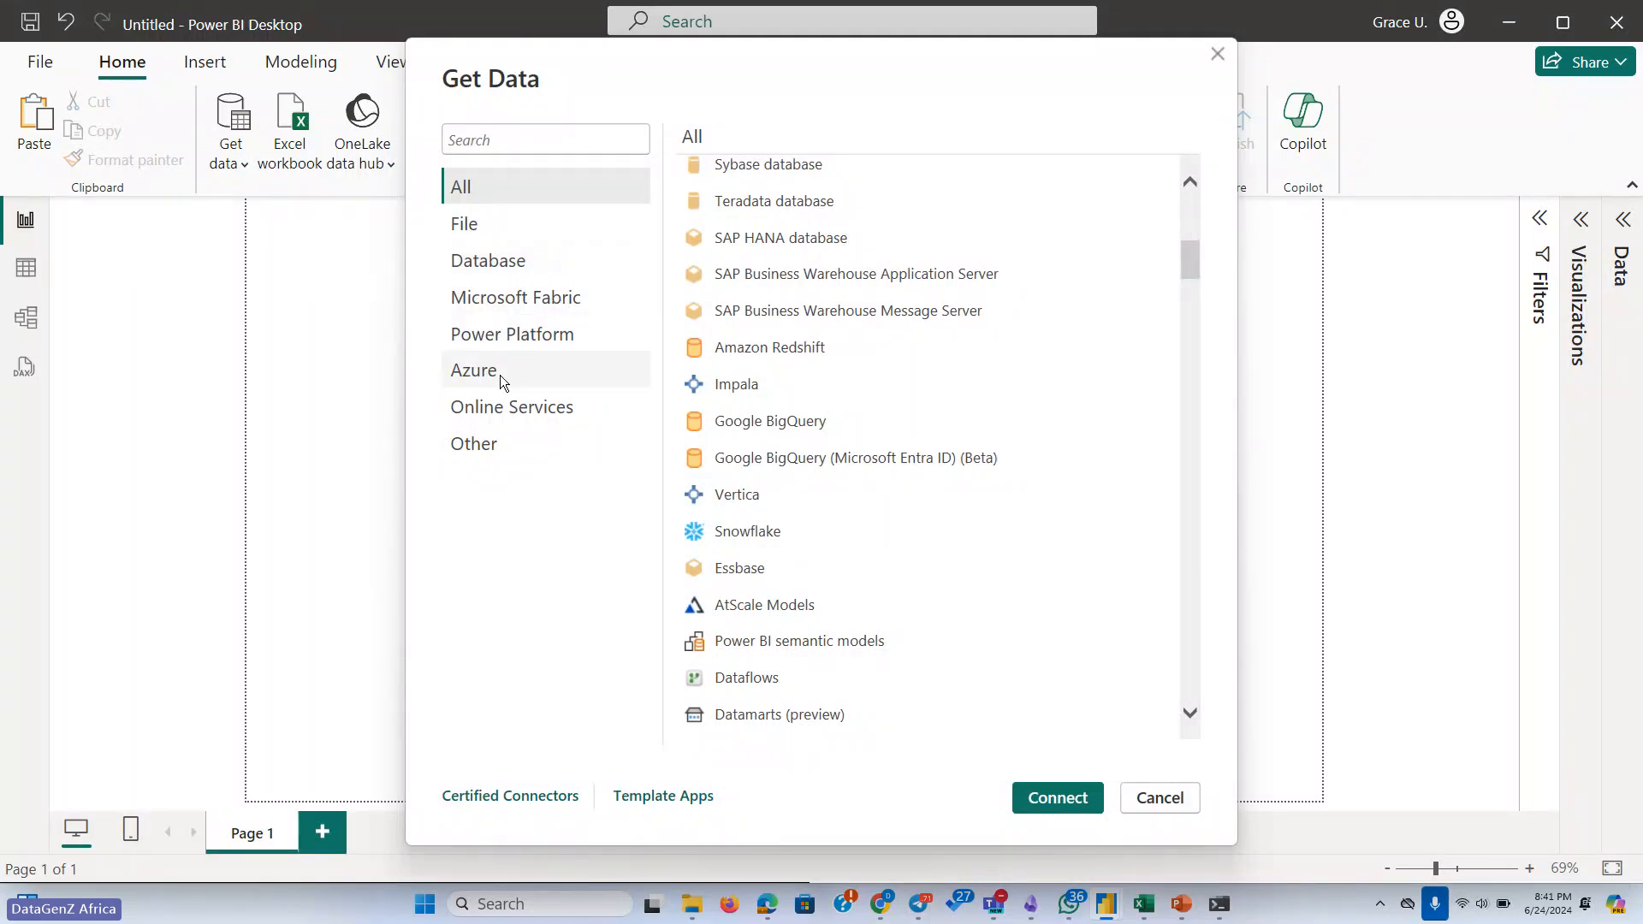
pyautogui.click(1158, 797)
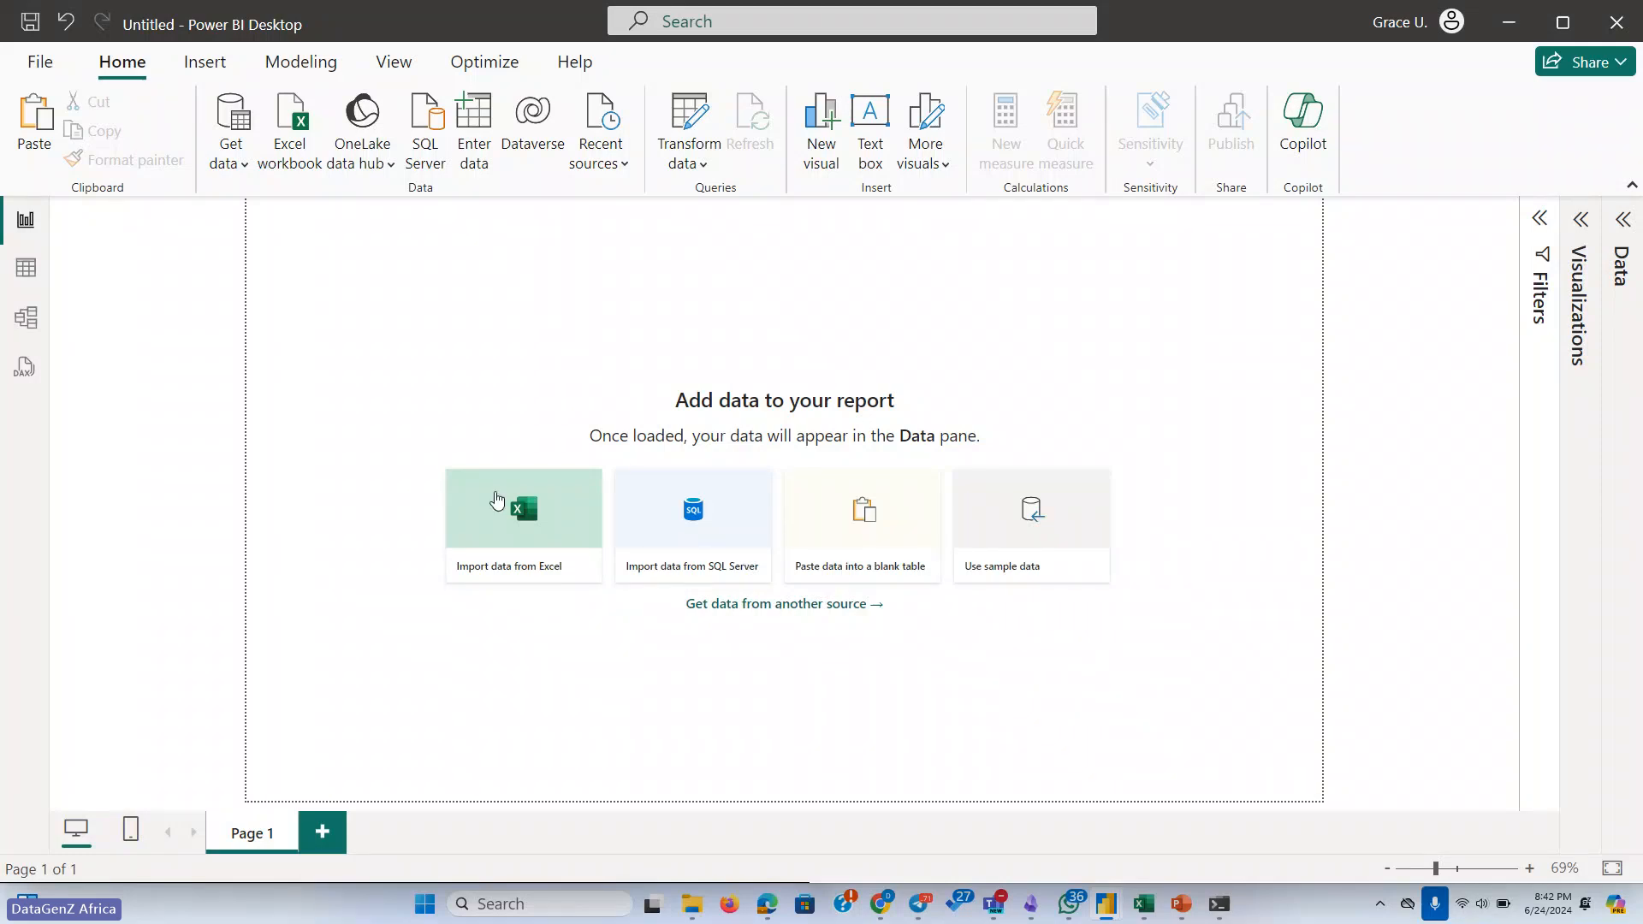
pyautogui.click(243, 167)
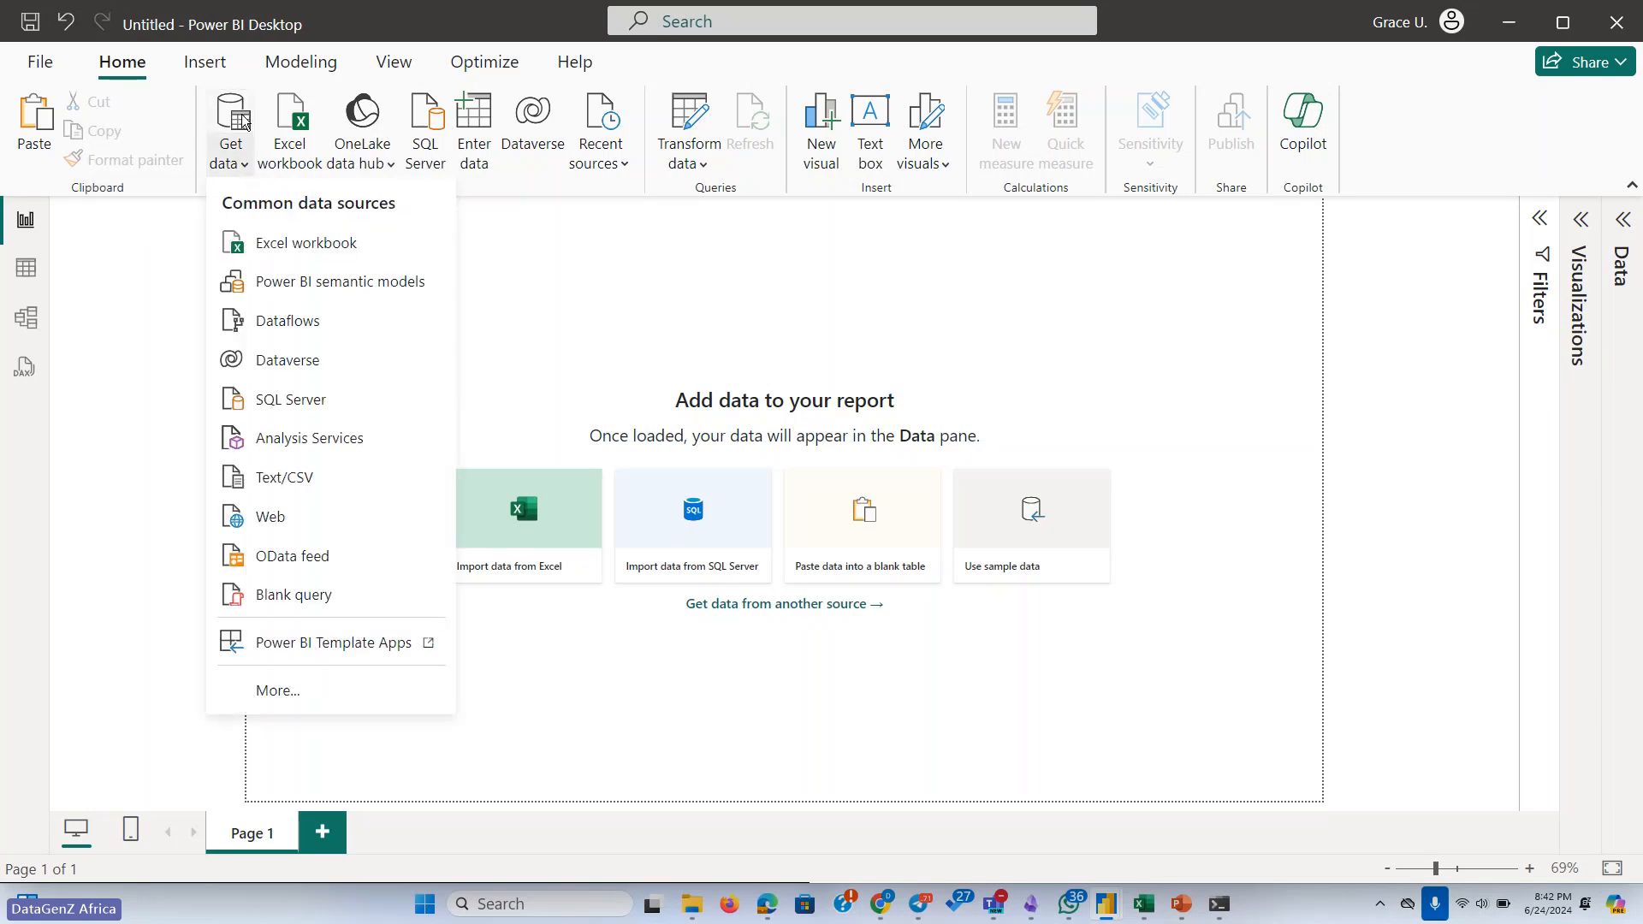
pyautogui.click(244, 122)
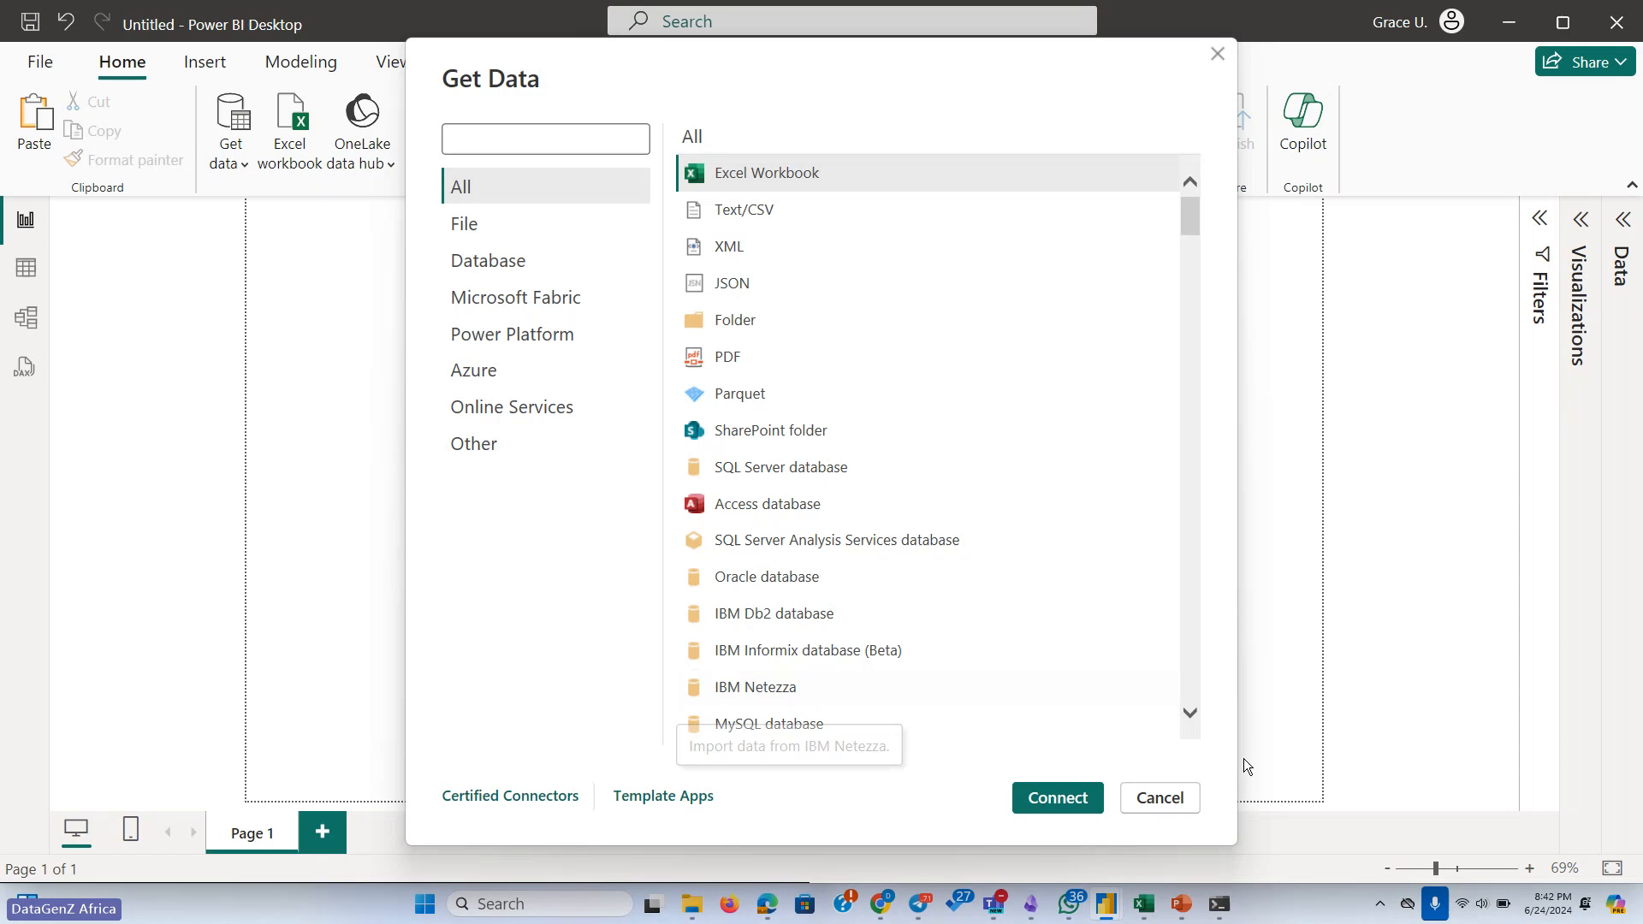
pyautogui.click(1179, 799)
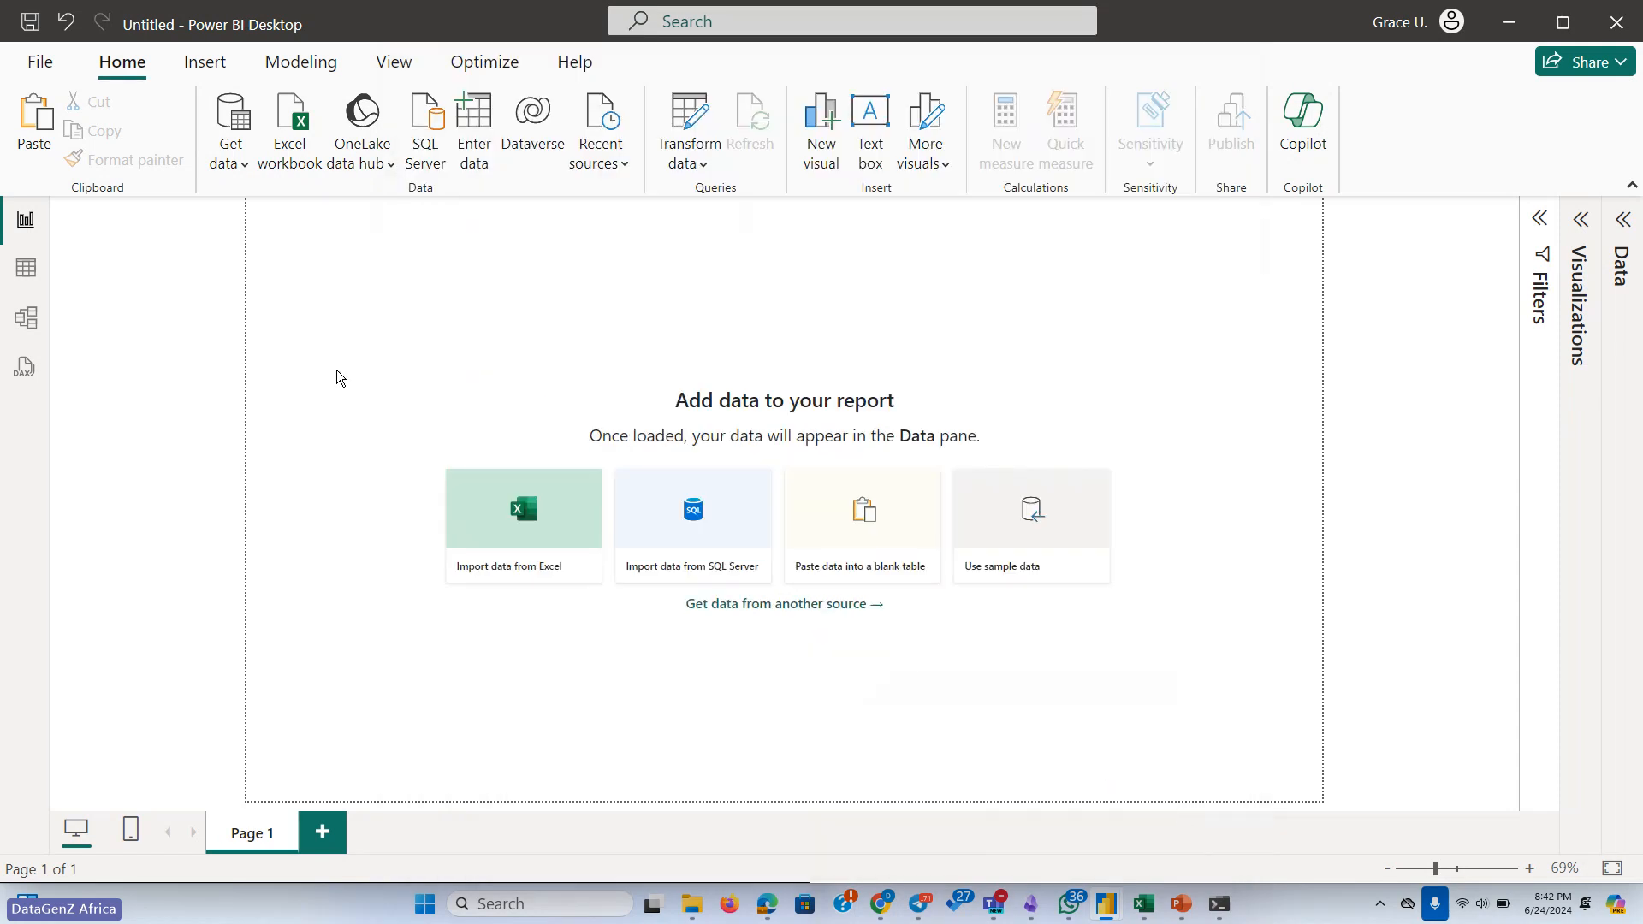
# Examine the most common sources on the File area's Get data page and open the full connector list from there
pyautogui.click(40, 61)
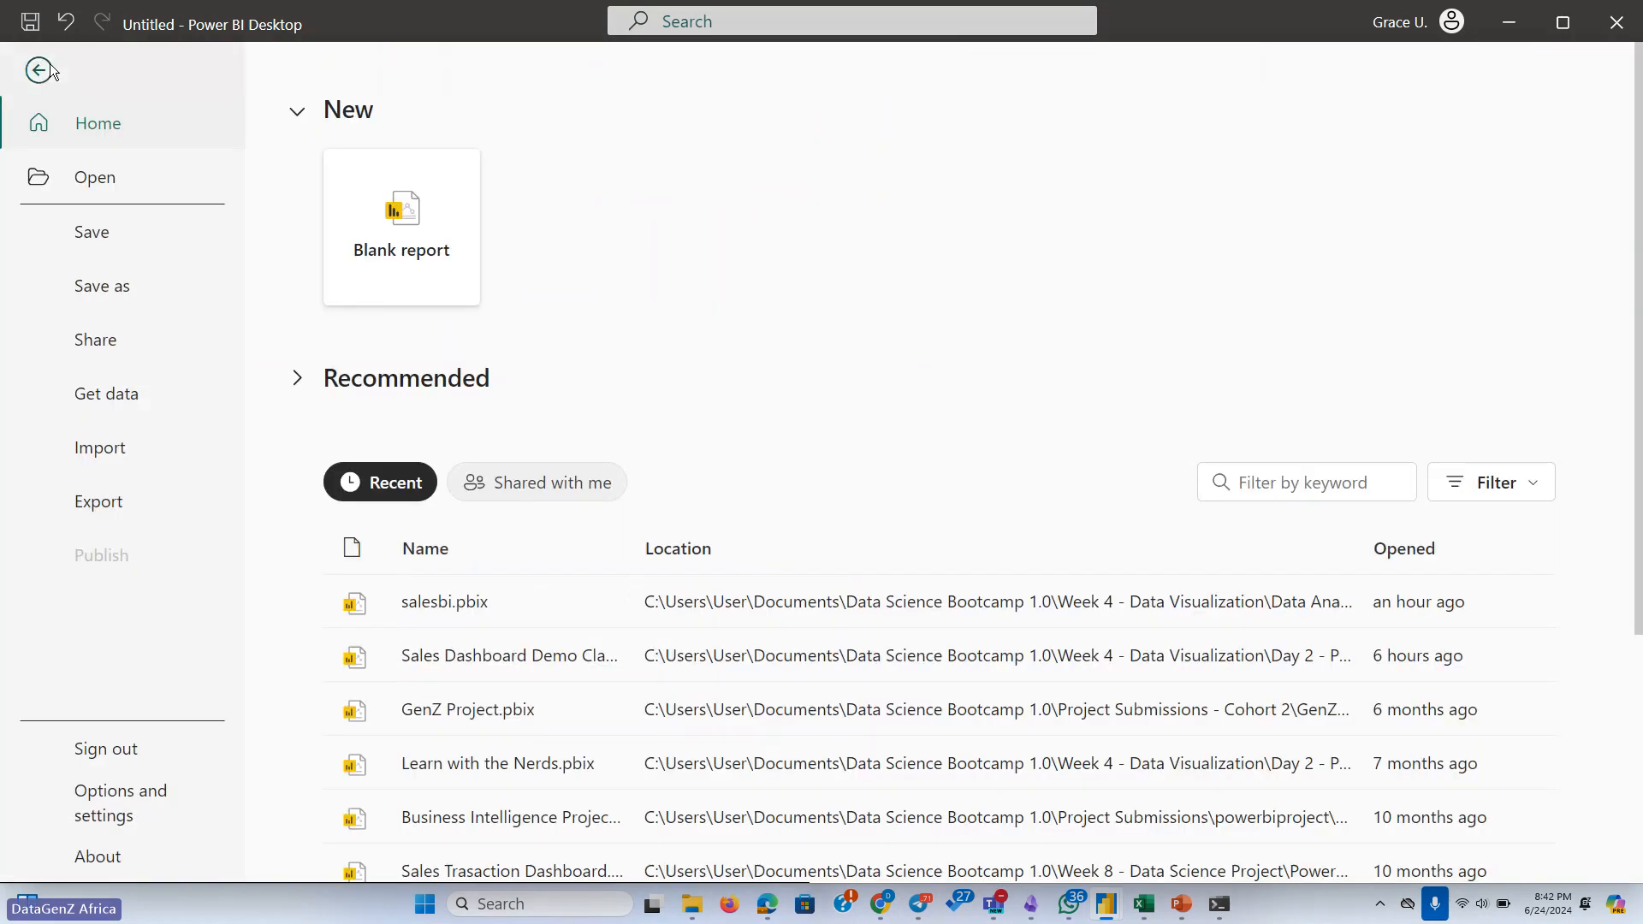
pyautogui.click(101, 401)
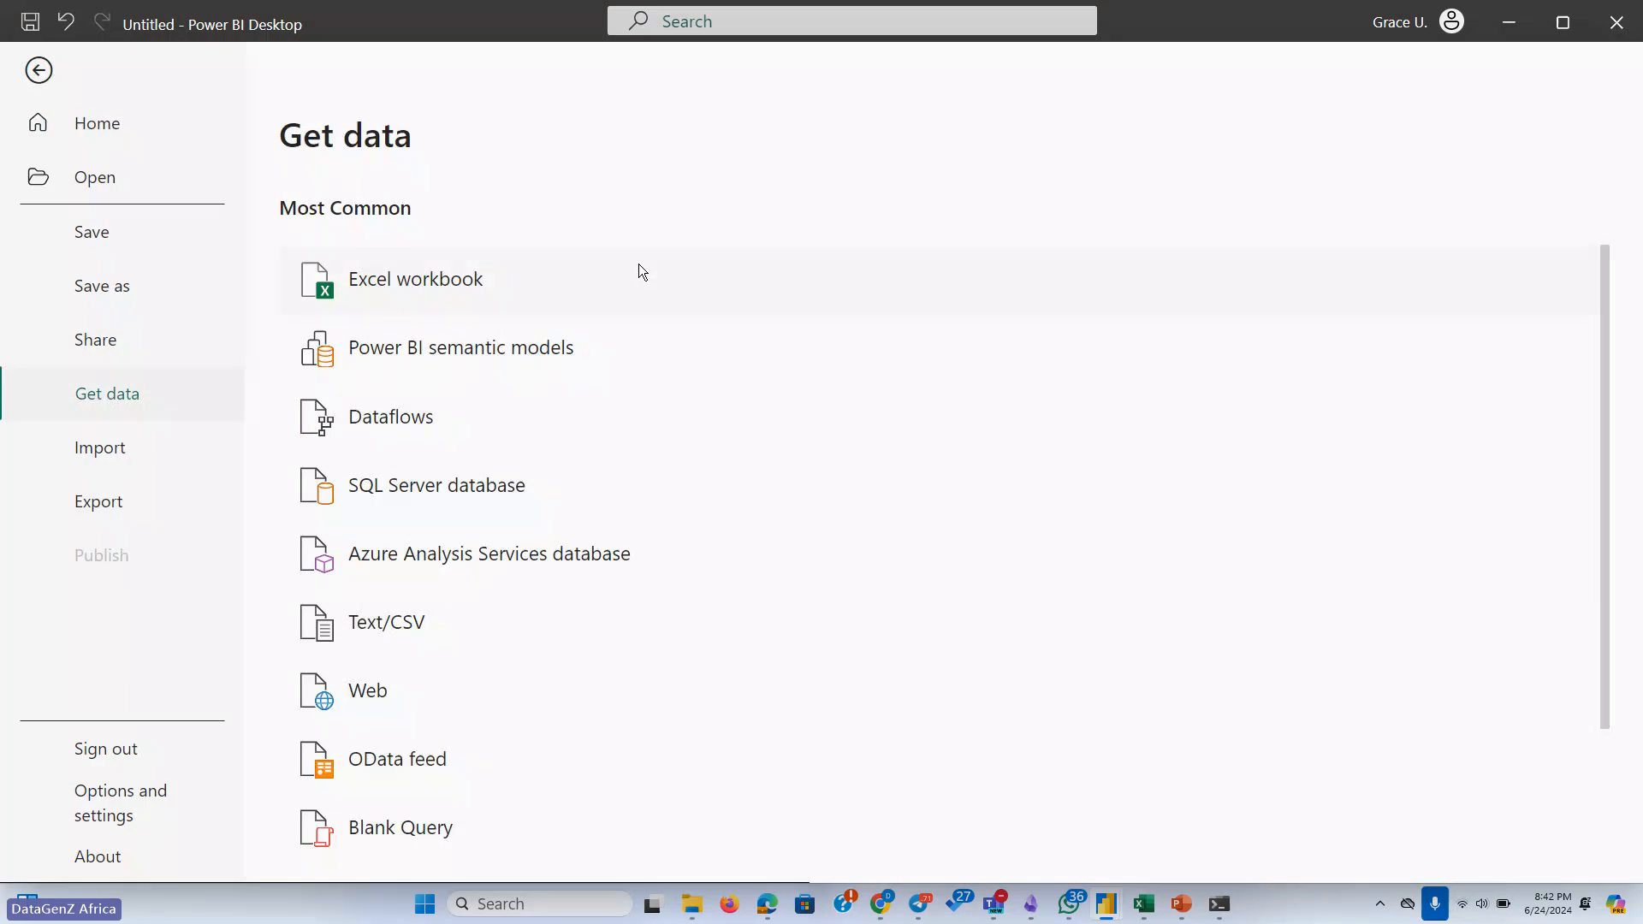
pyautogui.moveTo(1612, 348); pyautogui.dragTo(1639, 647)
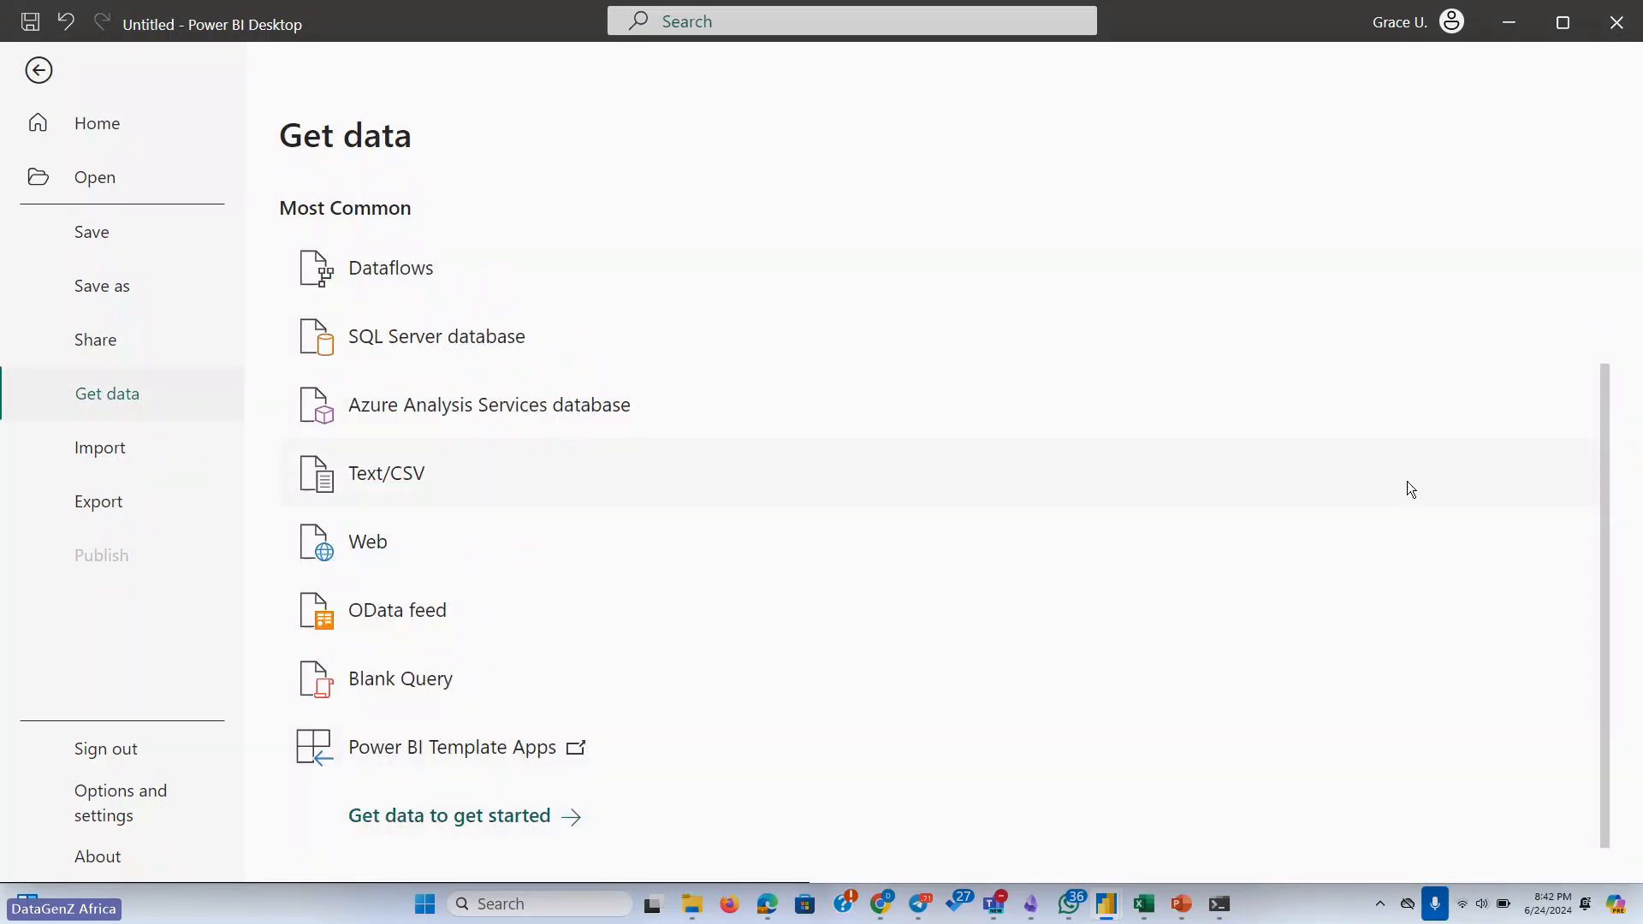
pyautogui.moveTo(1603, 462); pyautogui.dragTo(1611, 277)
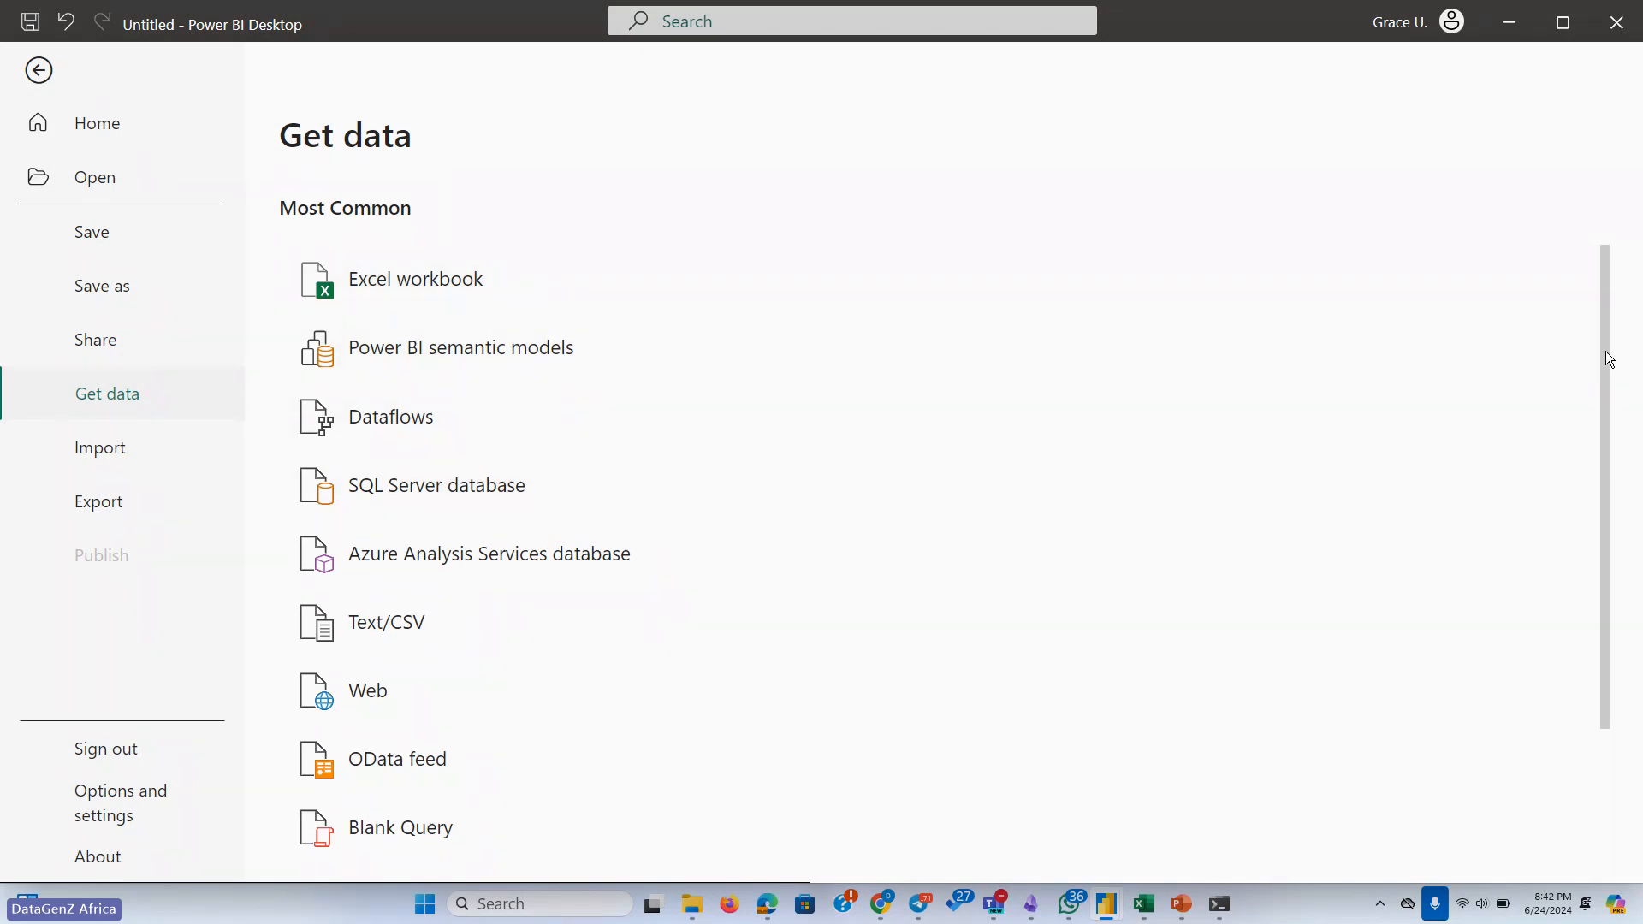
pyautogui.moveTo(1606, 353); pyautogui.dragTo(1593, 662)
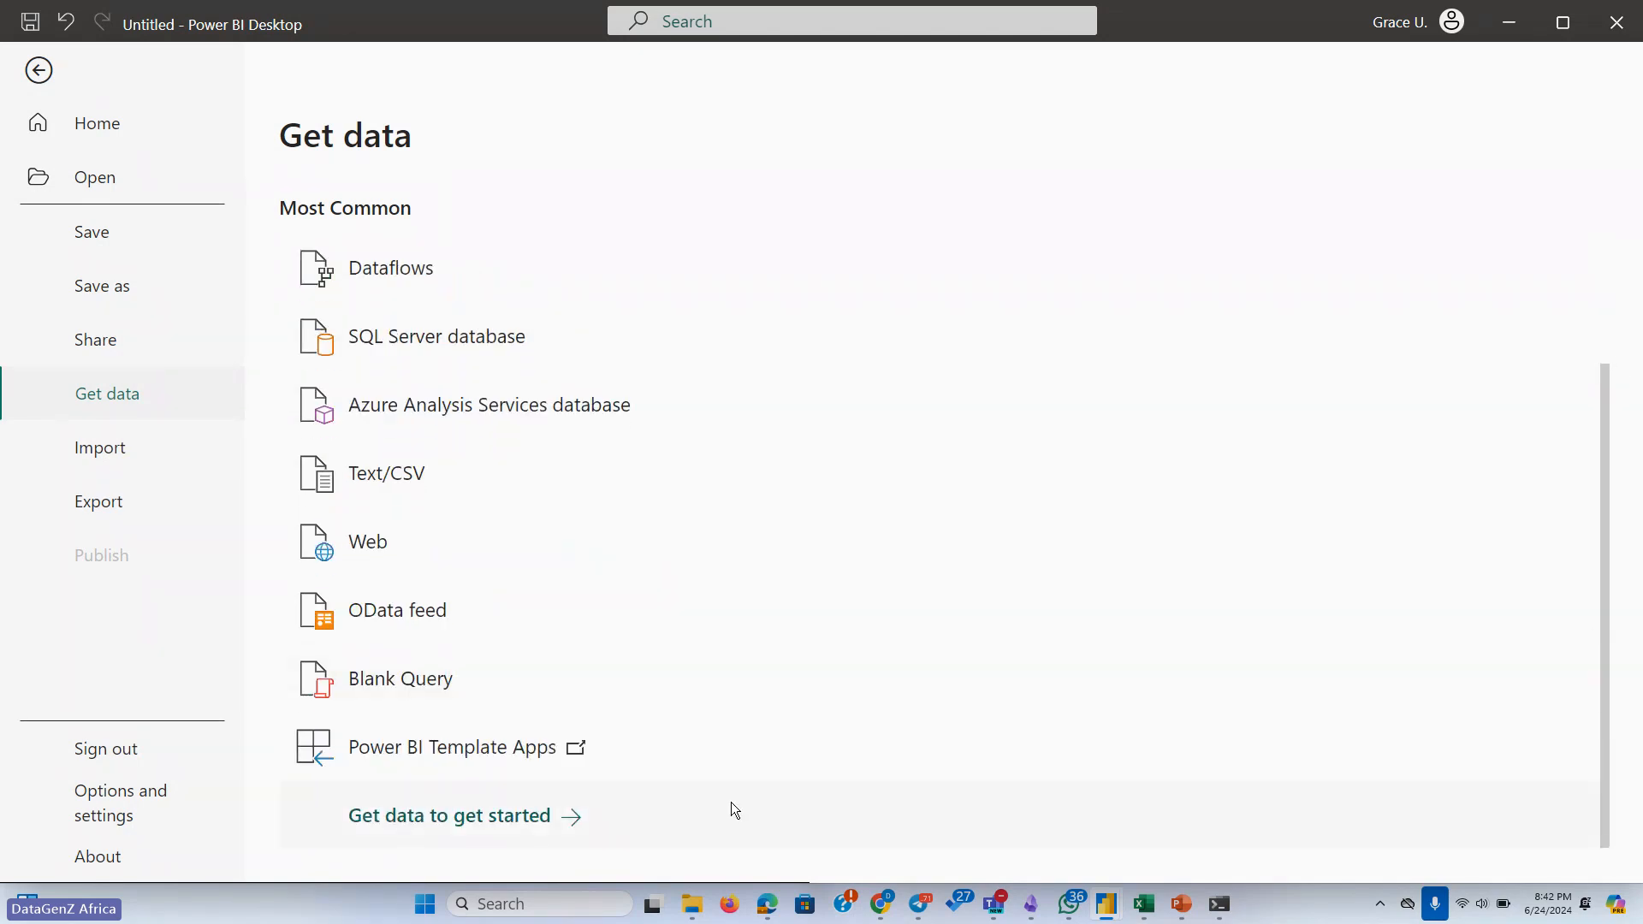
pyautogui.click(499, 825)
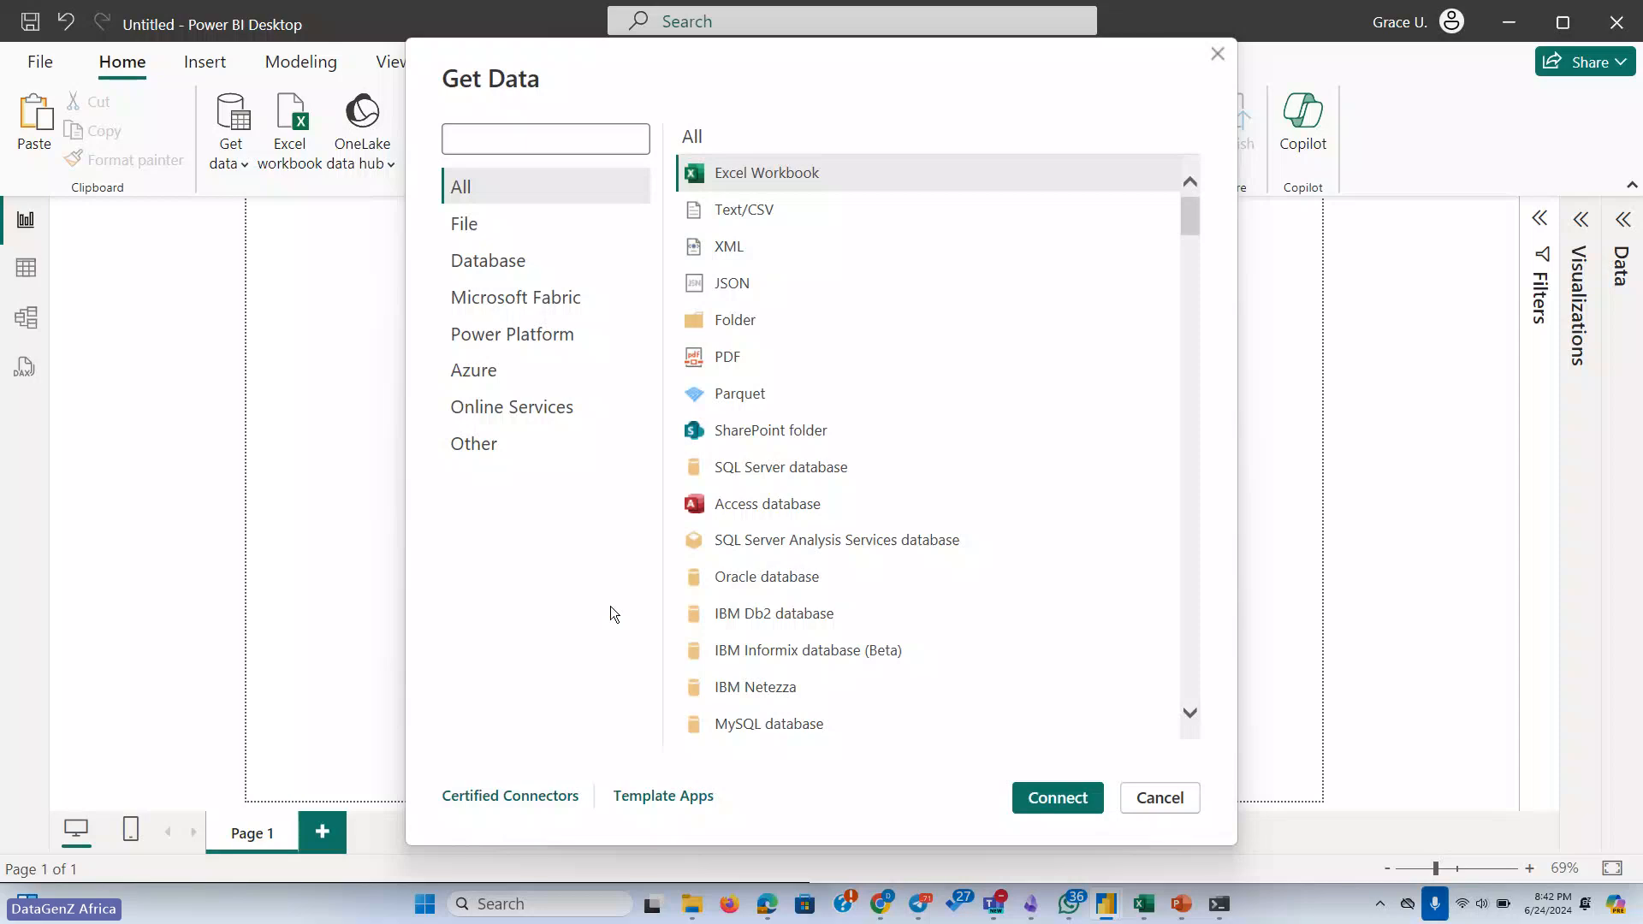
# Start an Excel Workbook import to view the files available in the Class 2 folder, and cancel the file selection
pyautogui.click(769, 176)
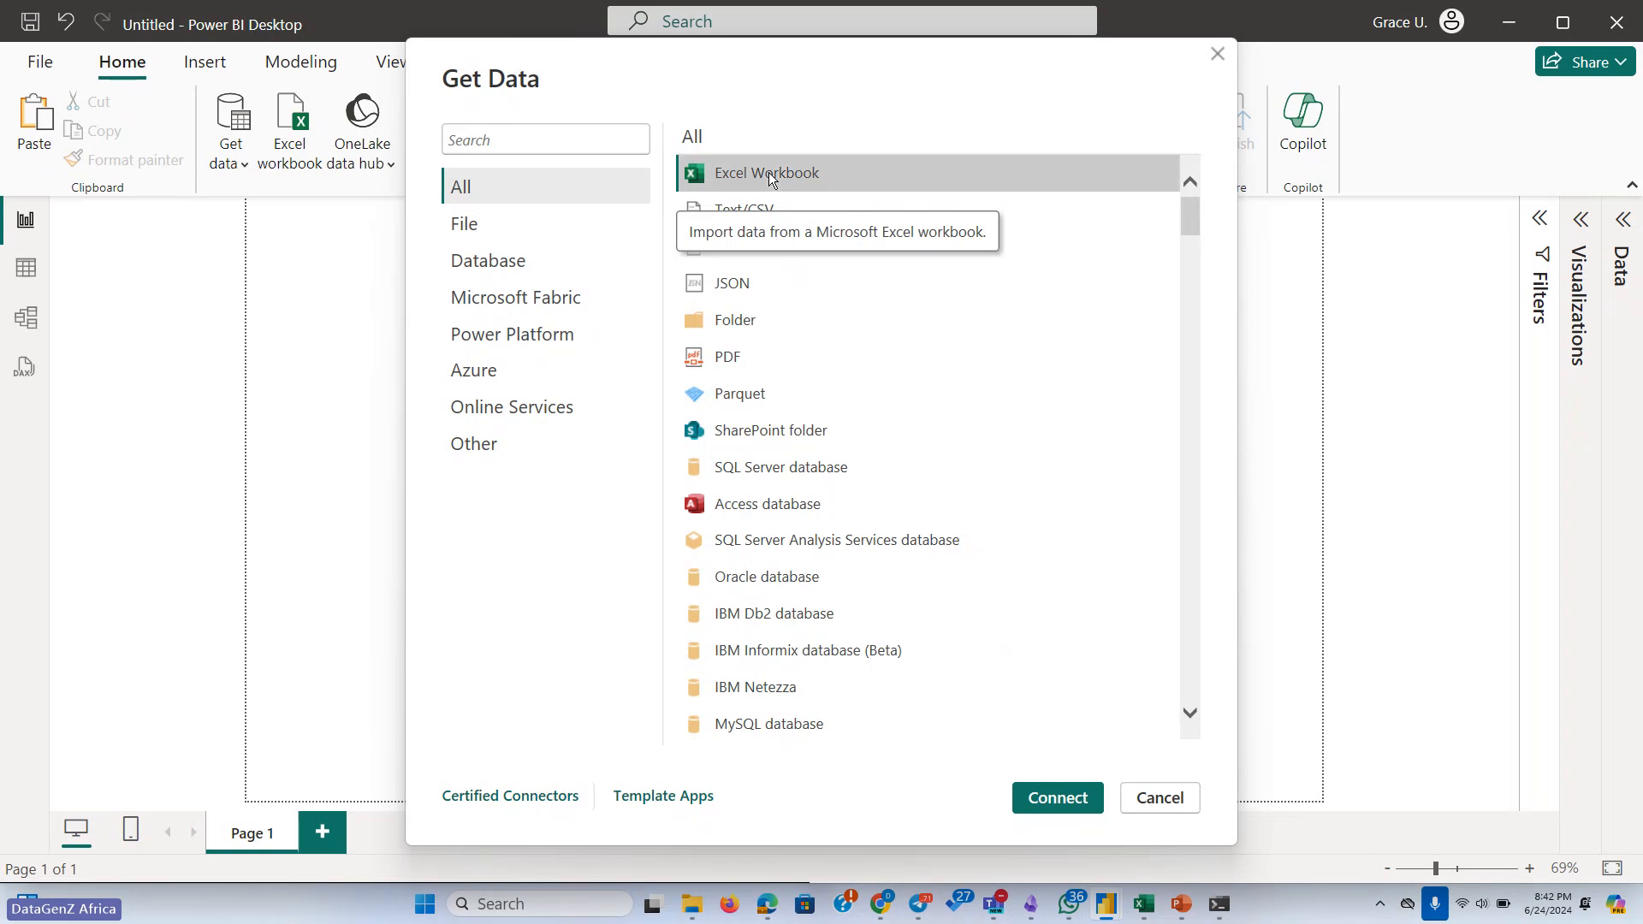
pyautogui.click(1060, 798)
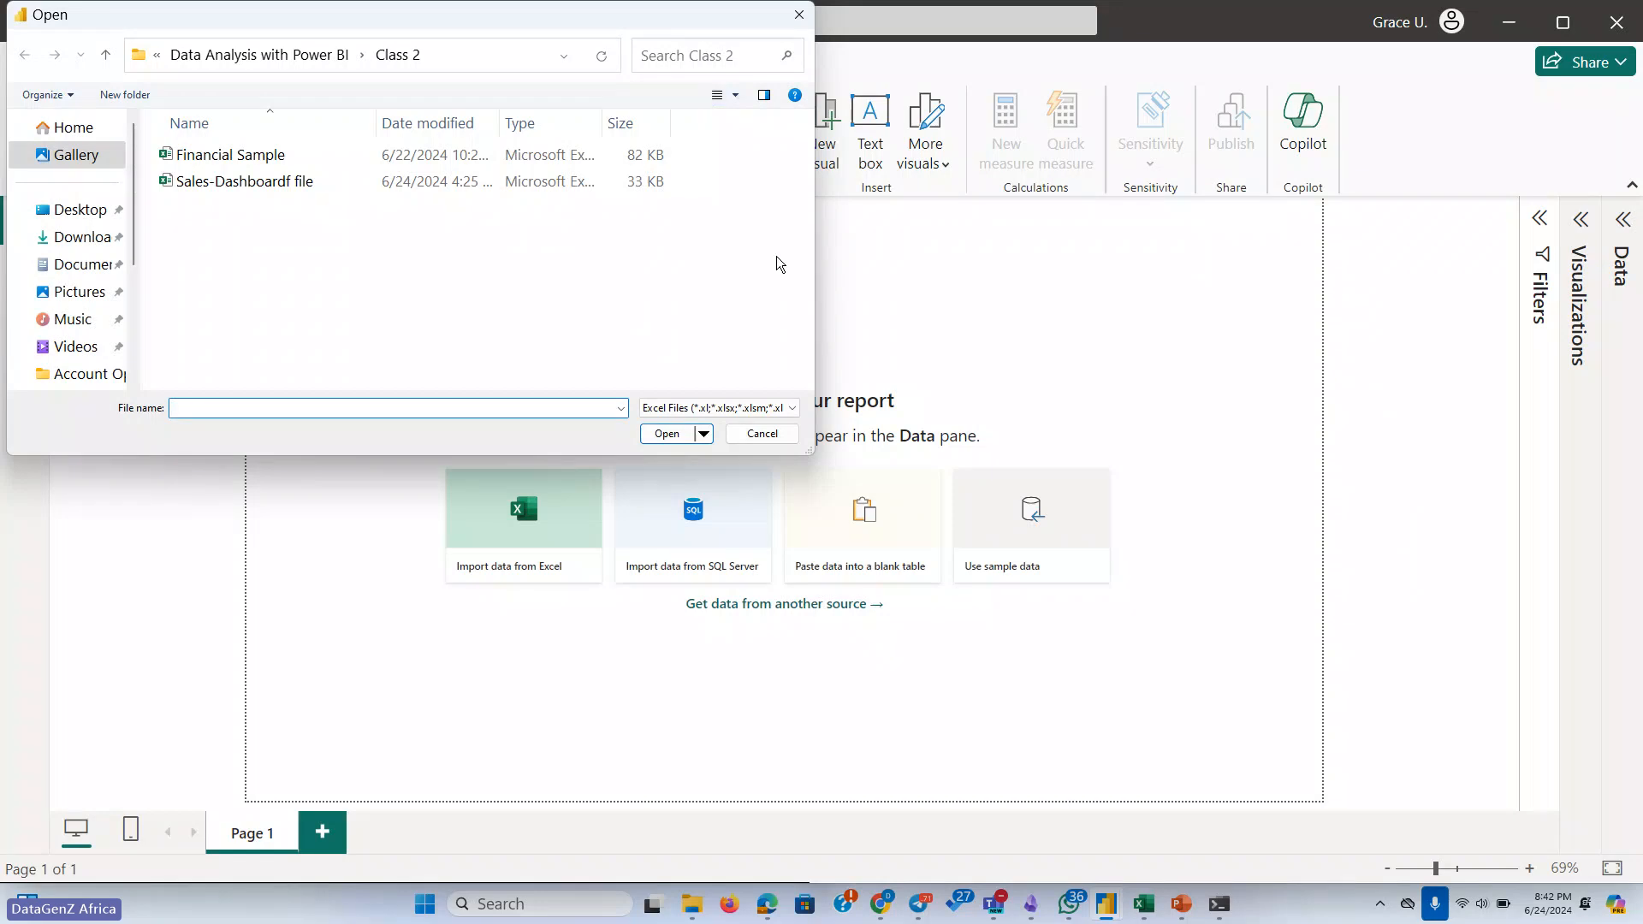
pyautogui.click(760, 435)
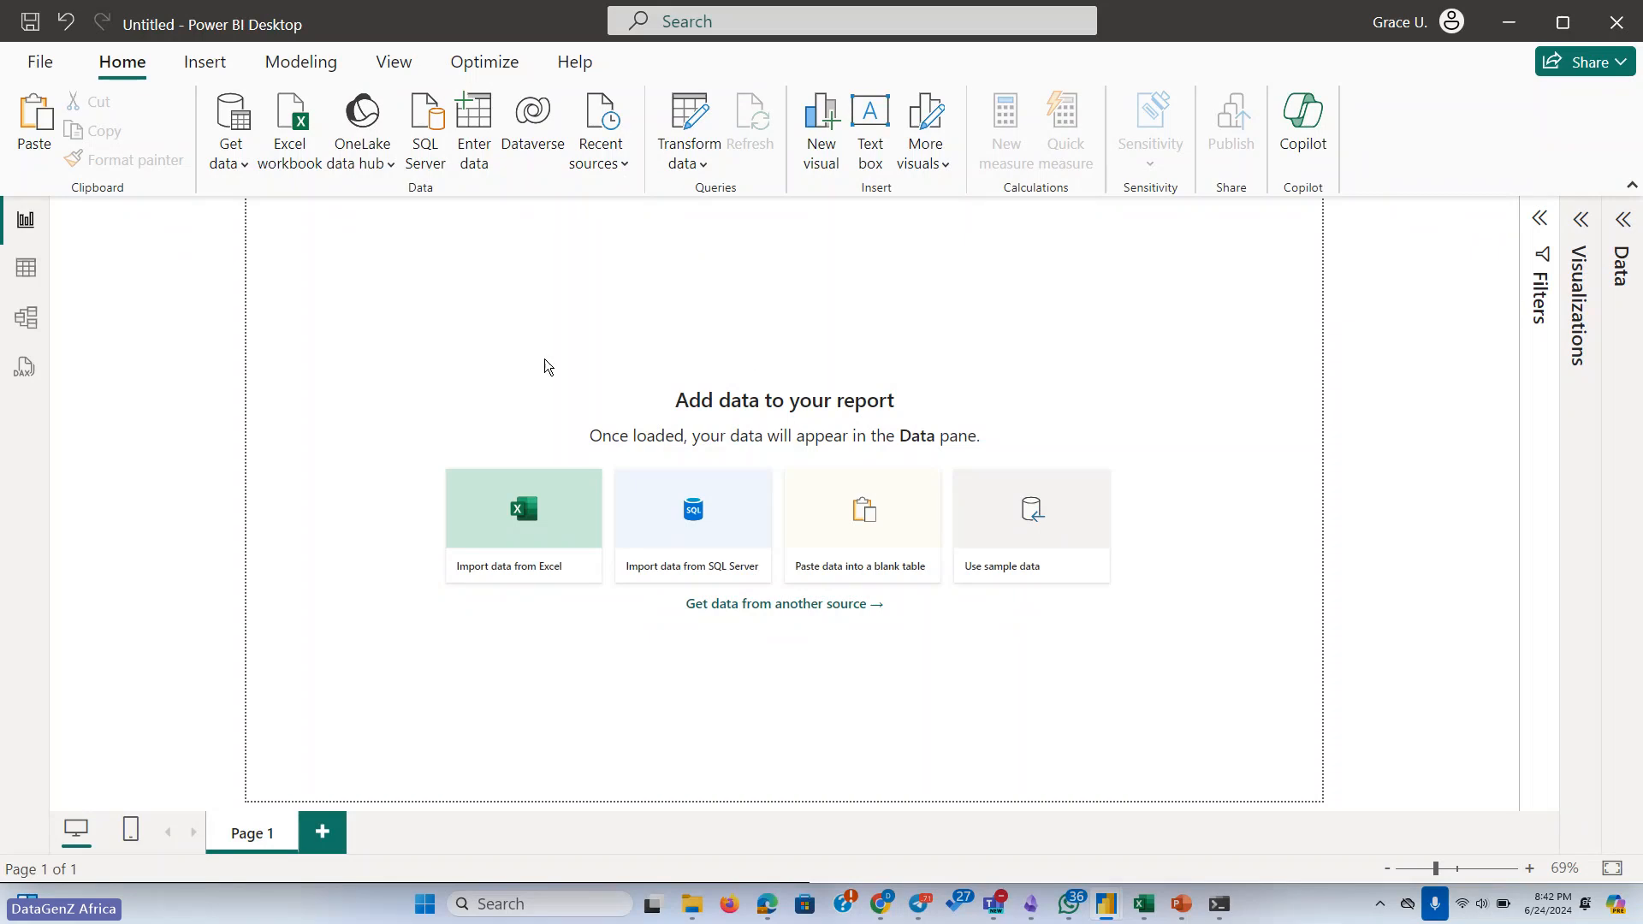
# Start a Text/CSV import and browse to the Week 3- Pandas folder inside Data Science Bootcamp 1.0
pyautogui.click(728, 603)
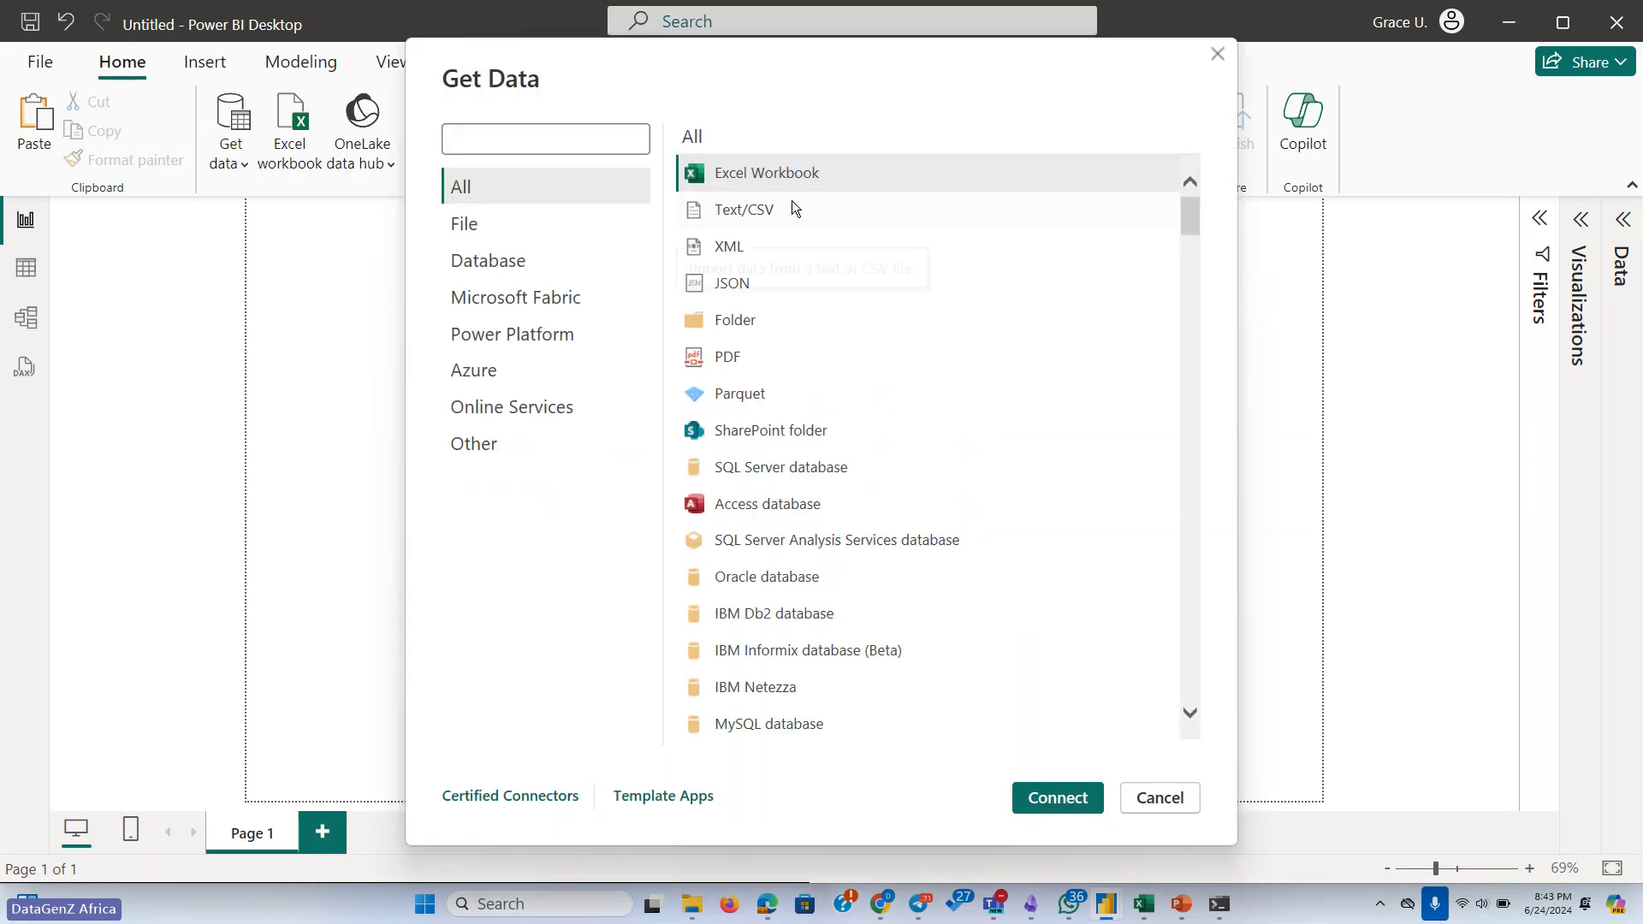
pyautogui.click(752, 220)
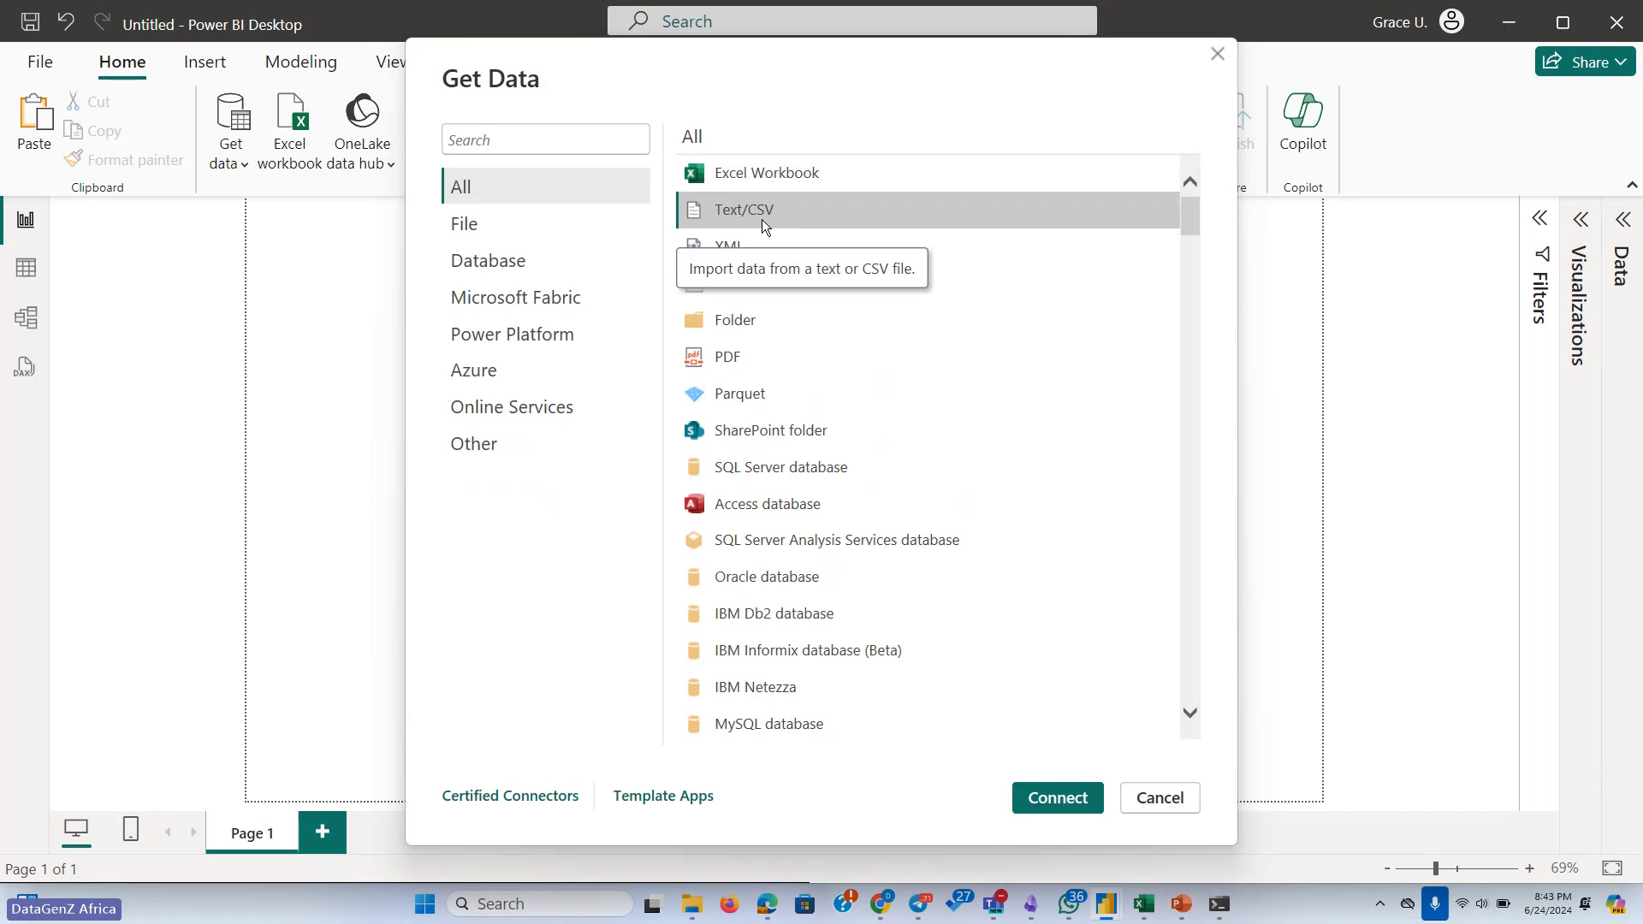
pyautogui.click(1061, 799)
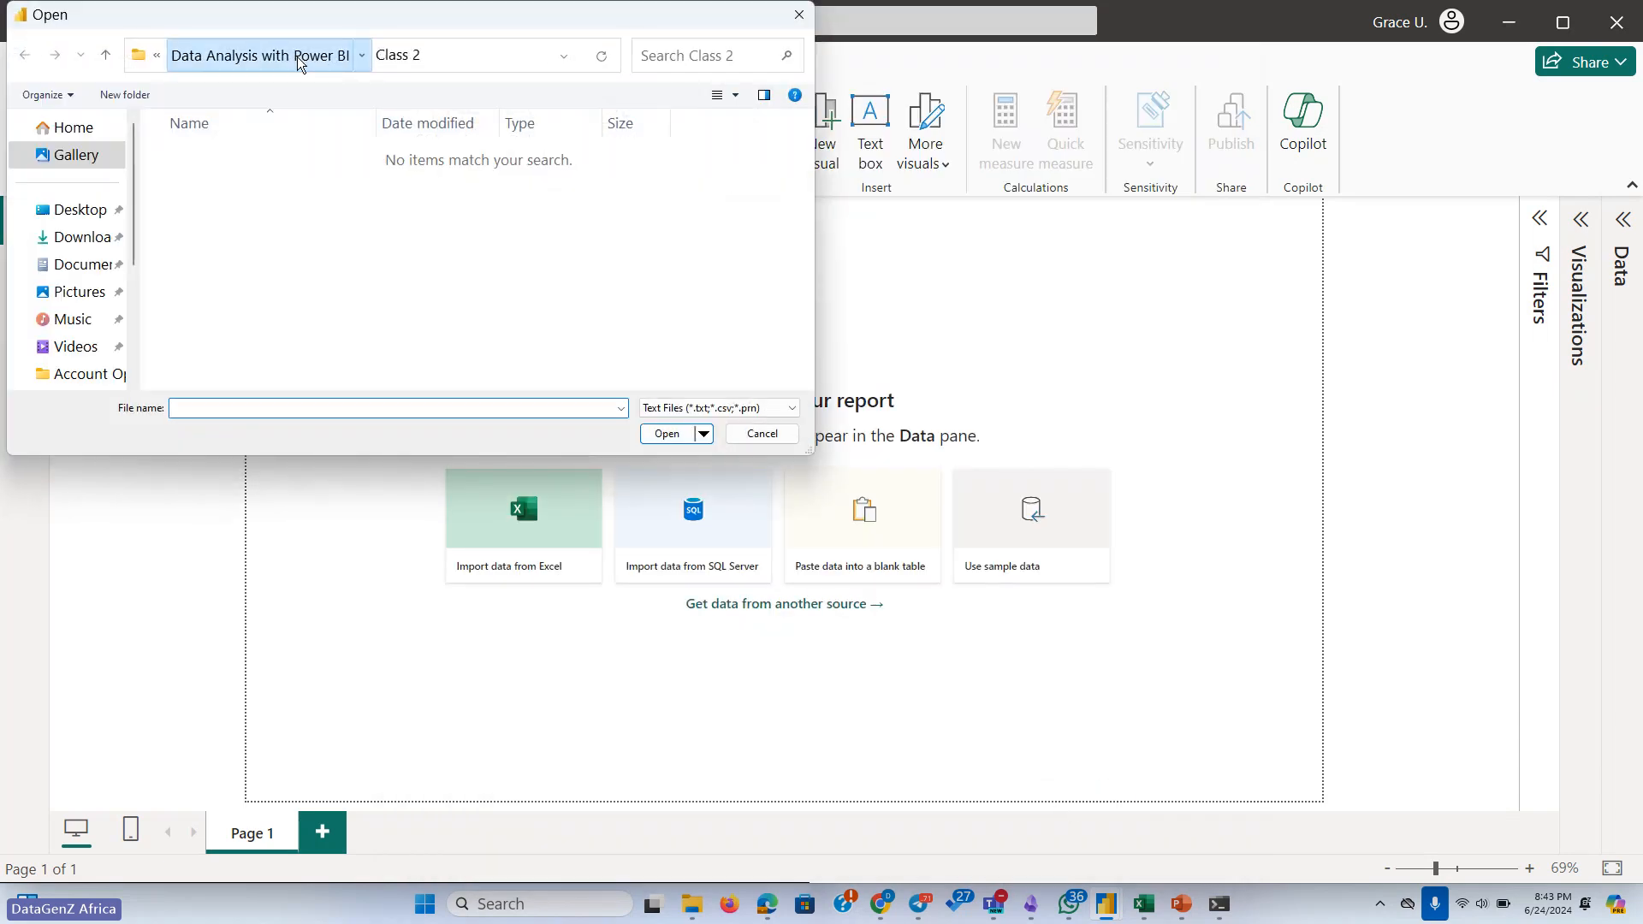
pyautogui.click(256, 55)
pyautogui.click(248, 56)
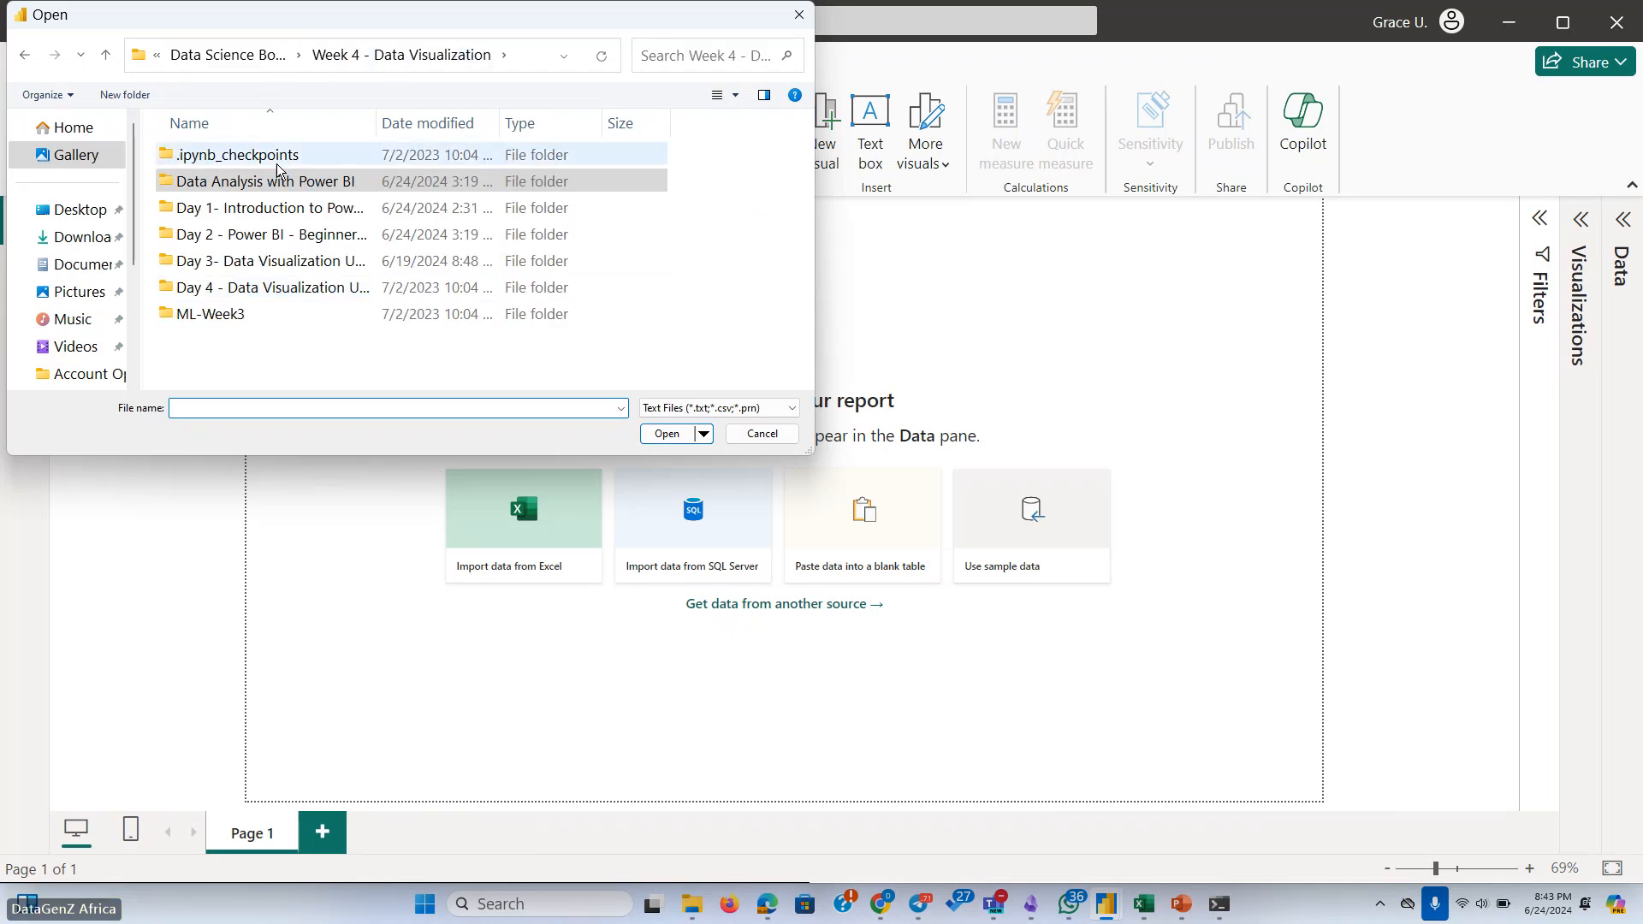
pyautogui.click(246, 55)
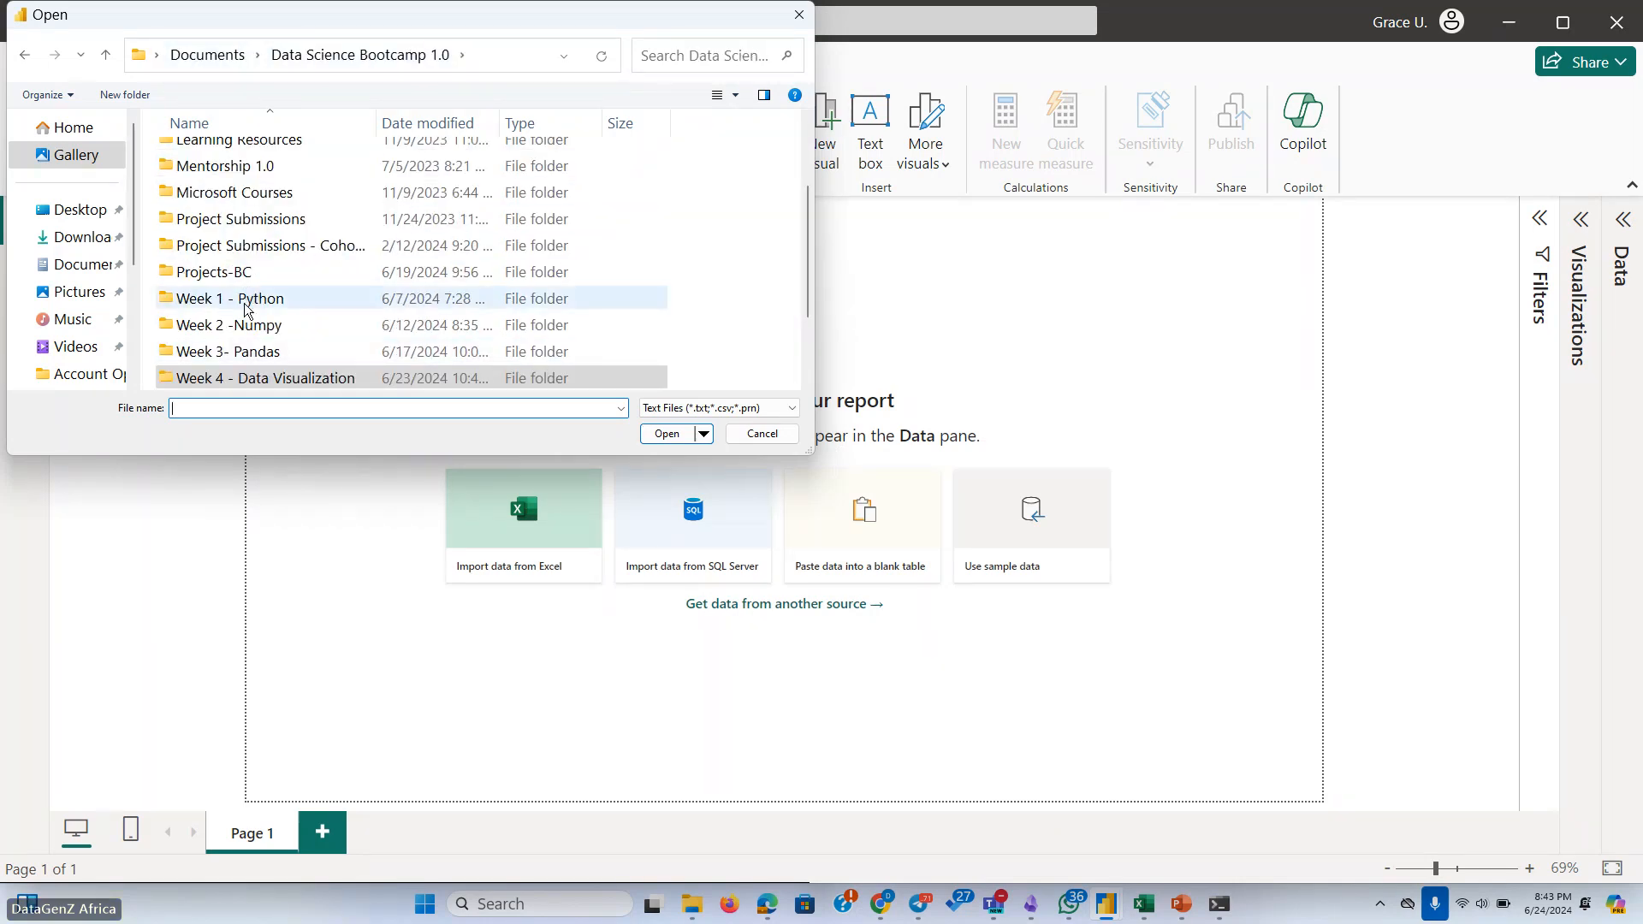
pyautogui.doubleClick(243, 351)
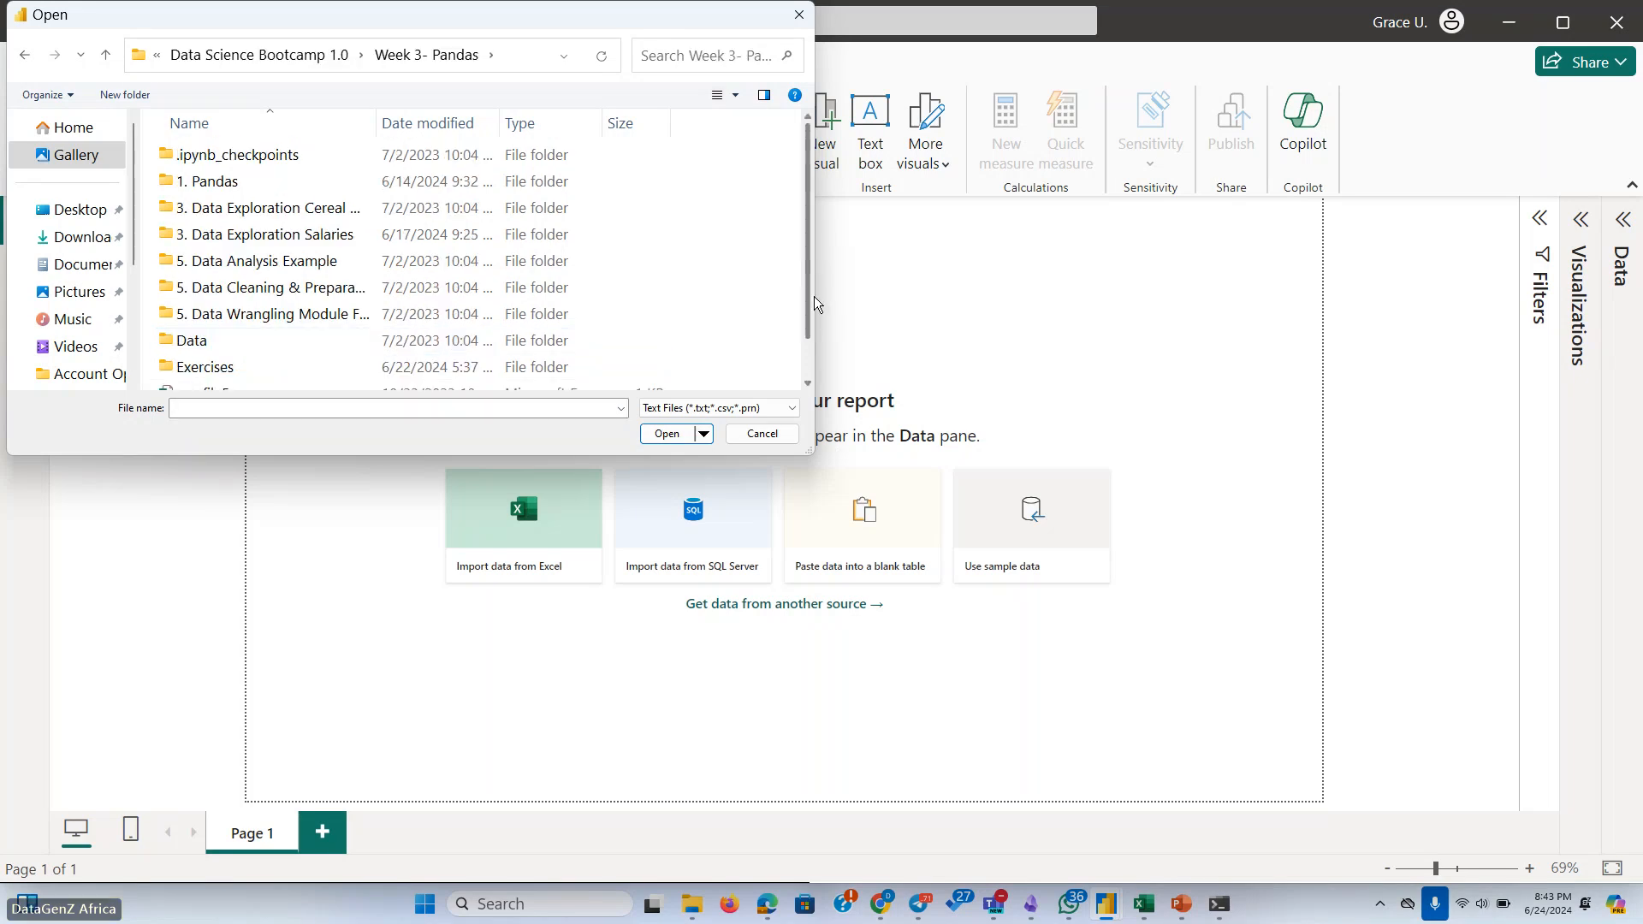
# Look for text or CSV files in the 1. Pandas and 3. Data Exploration Salaries folders, and return to Week 3- Pandas
pyautogui.scroll(-2, 804, 306)
pyautogui.scroll(2, 805, 306)
pyautogui.doubleClick(221, 183)
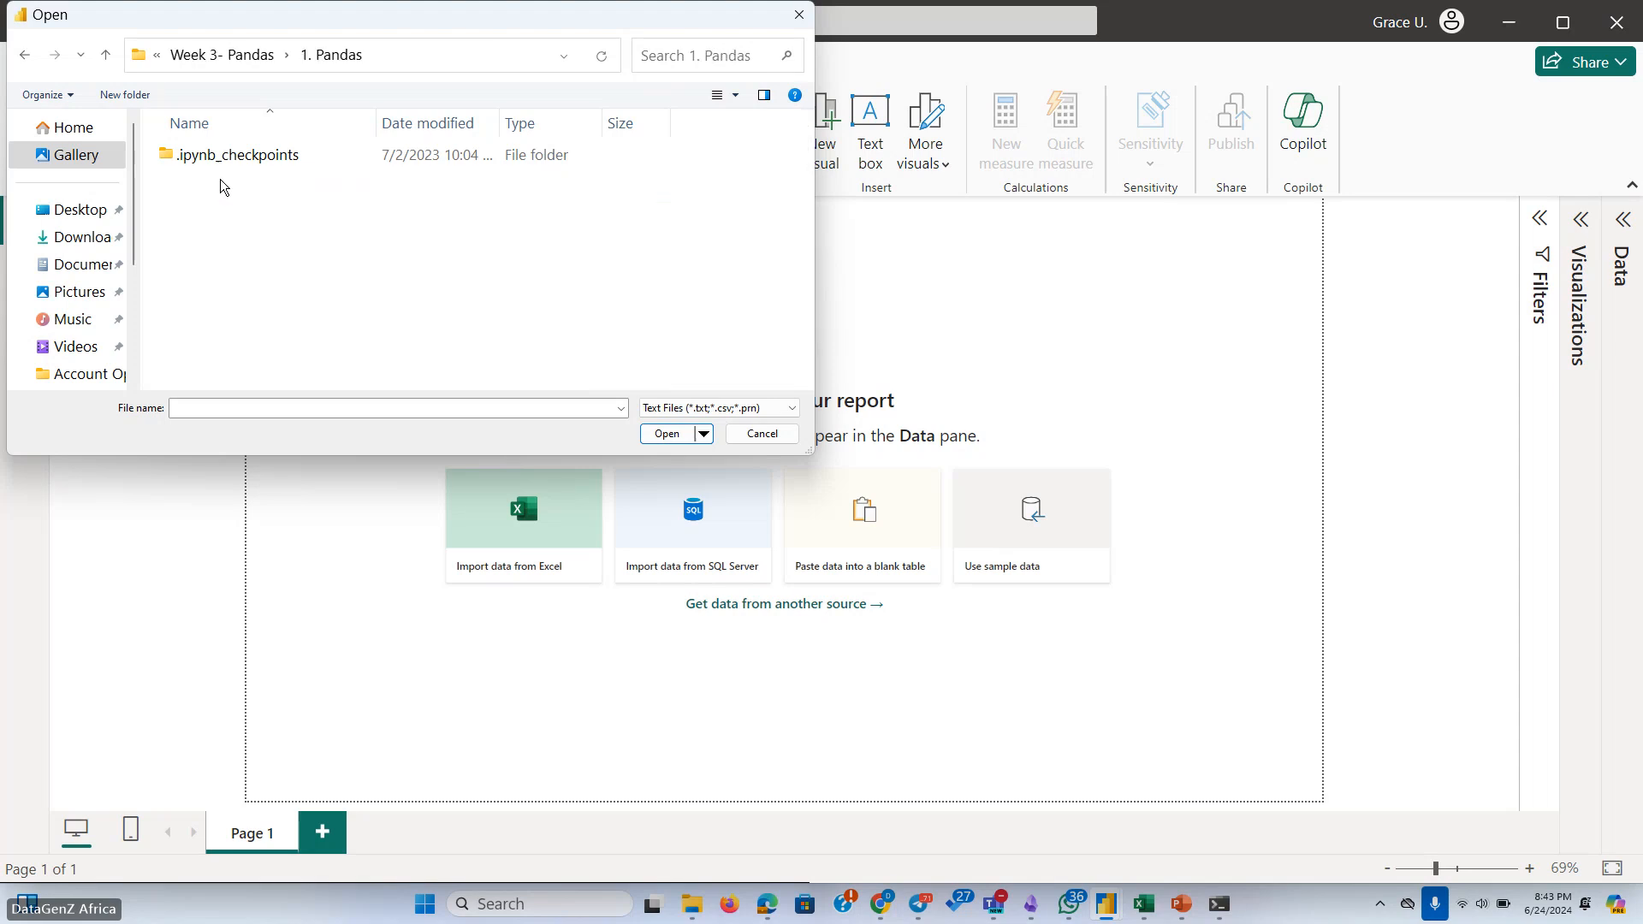
pyautogui.click(244, 55)
pyautogui.doubleClick(238, 234)
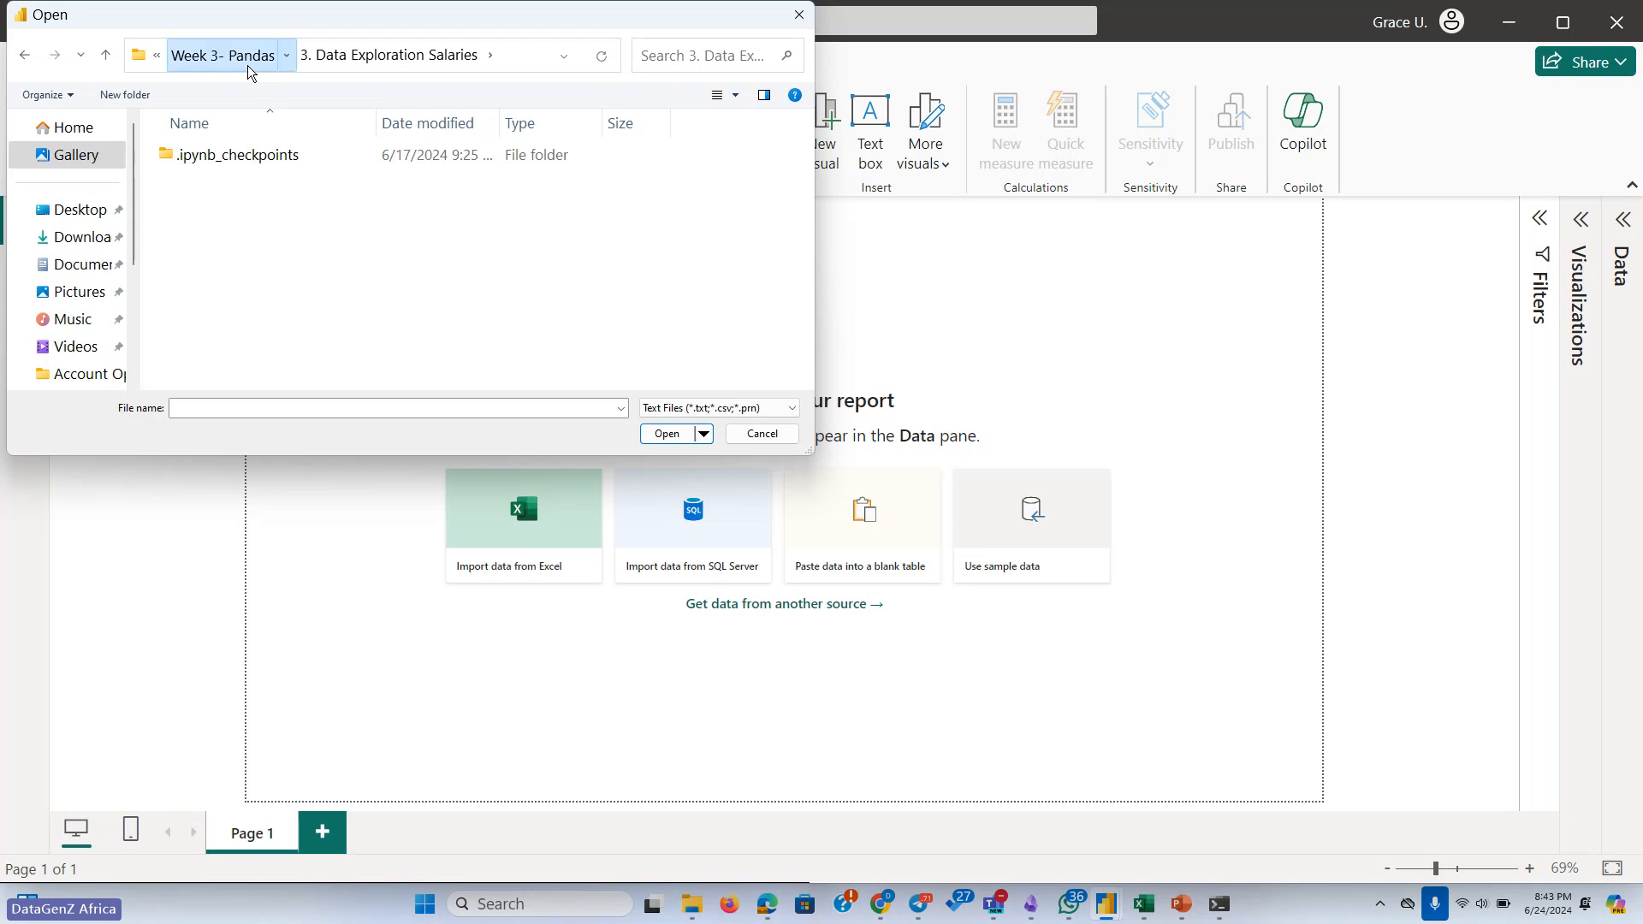
pyautogui.click(248, 65)
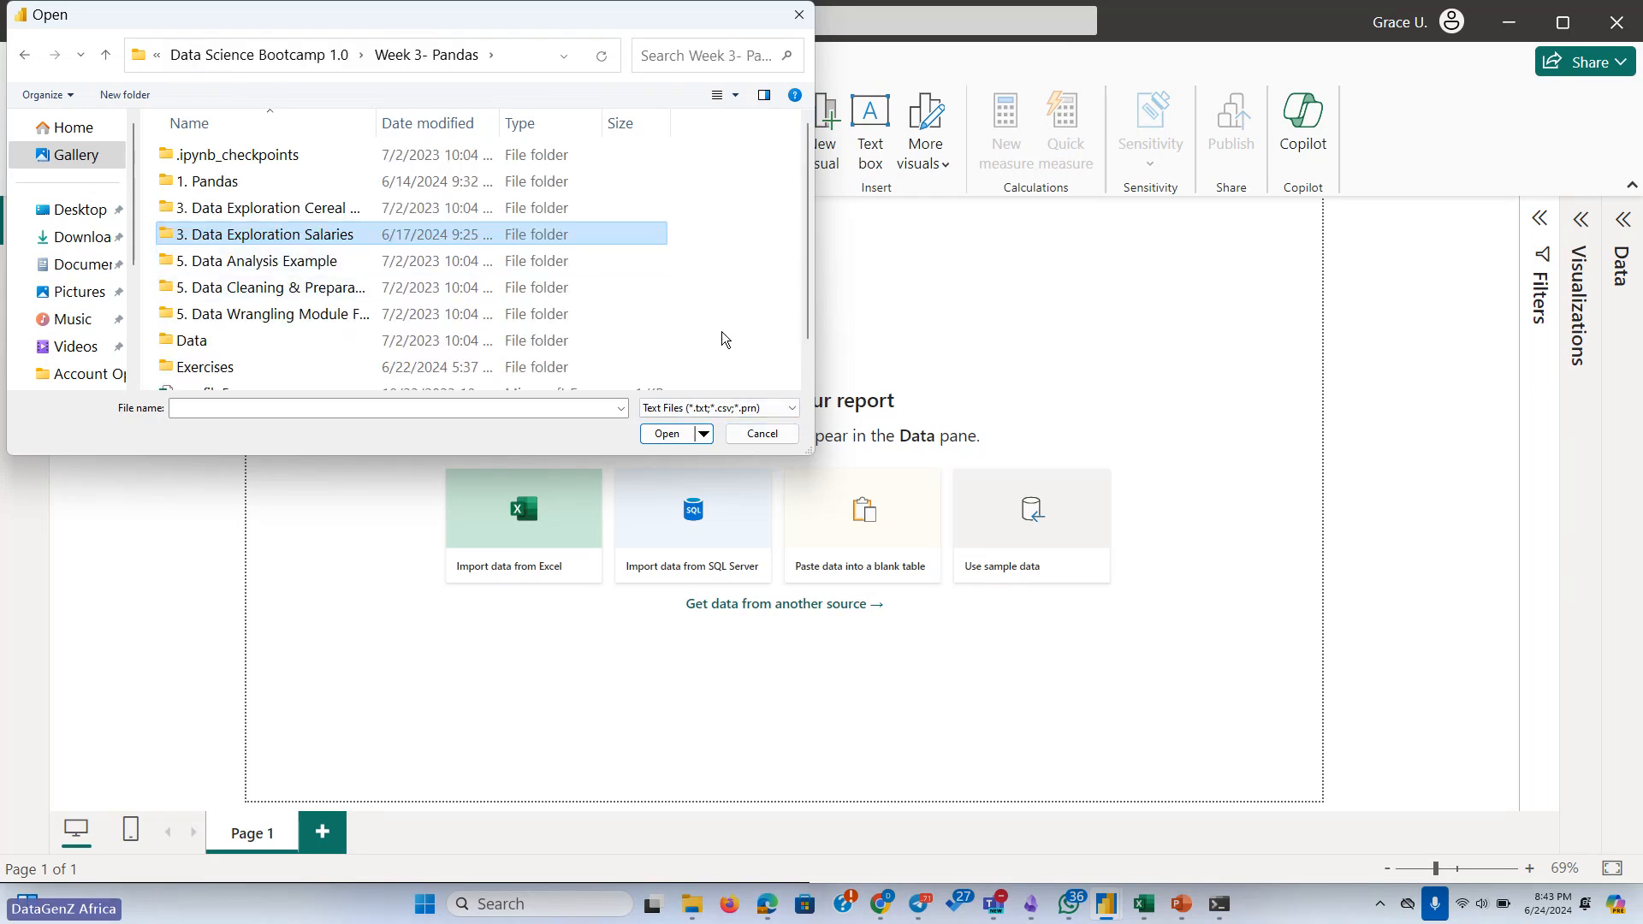
# Preview the pop text file from the Data folder for import, check its rows, and cancel the import
pyautogui.doubleClick(206, 343)
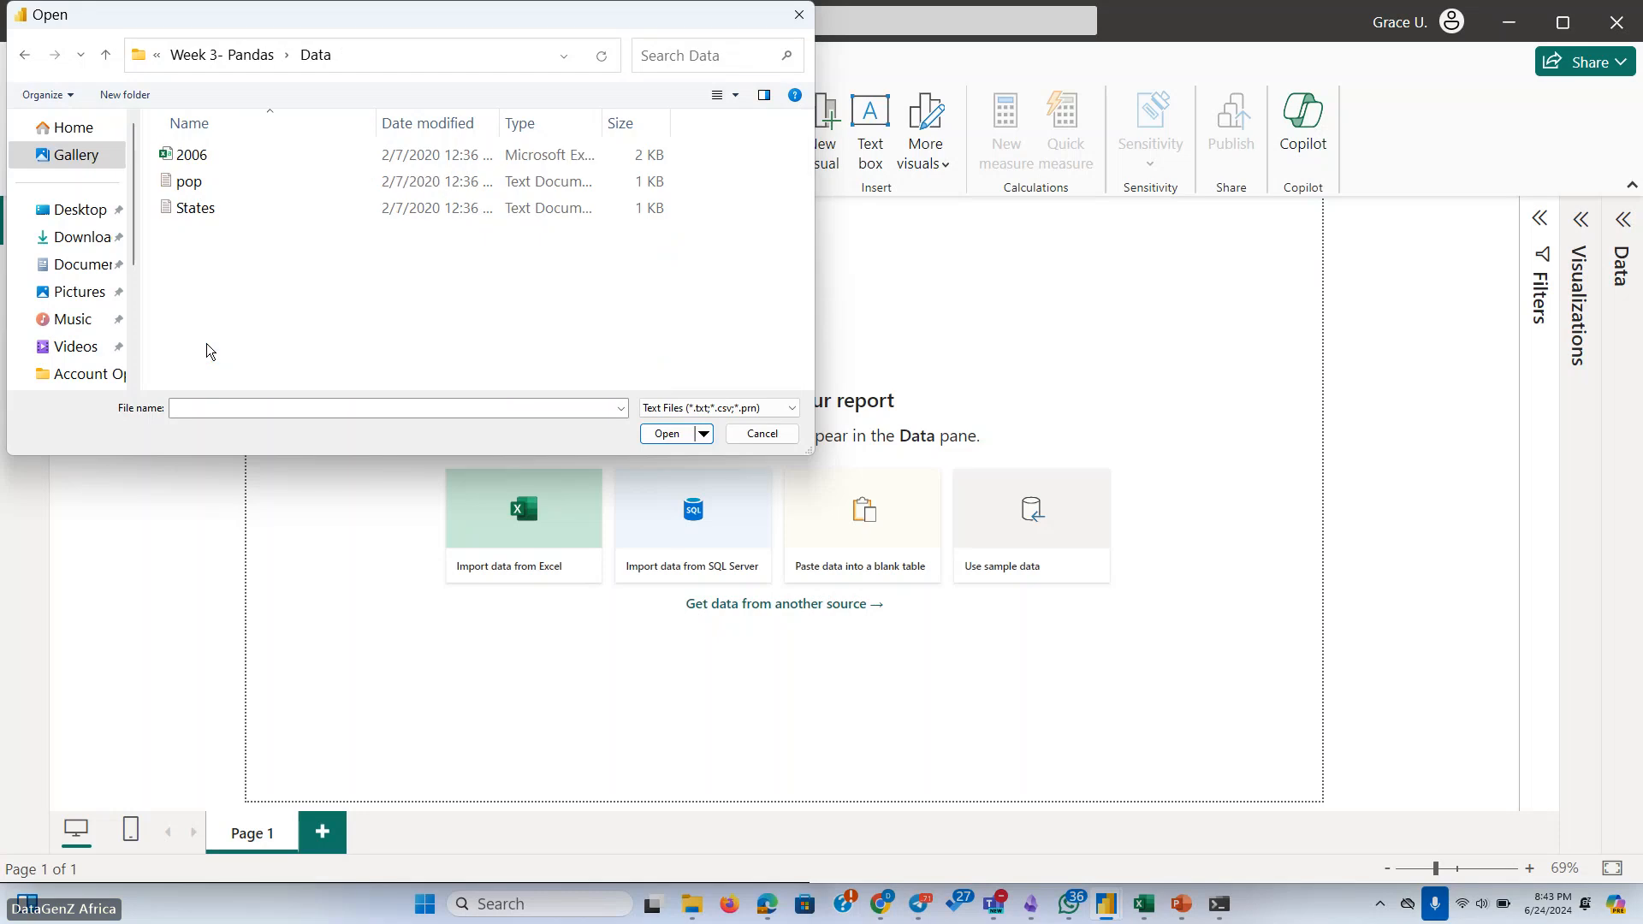
pyautogui.click(191, 184)
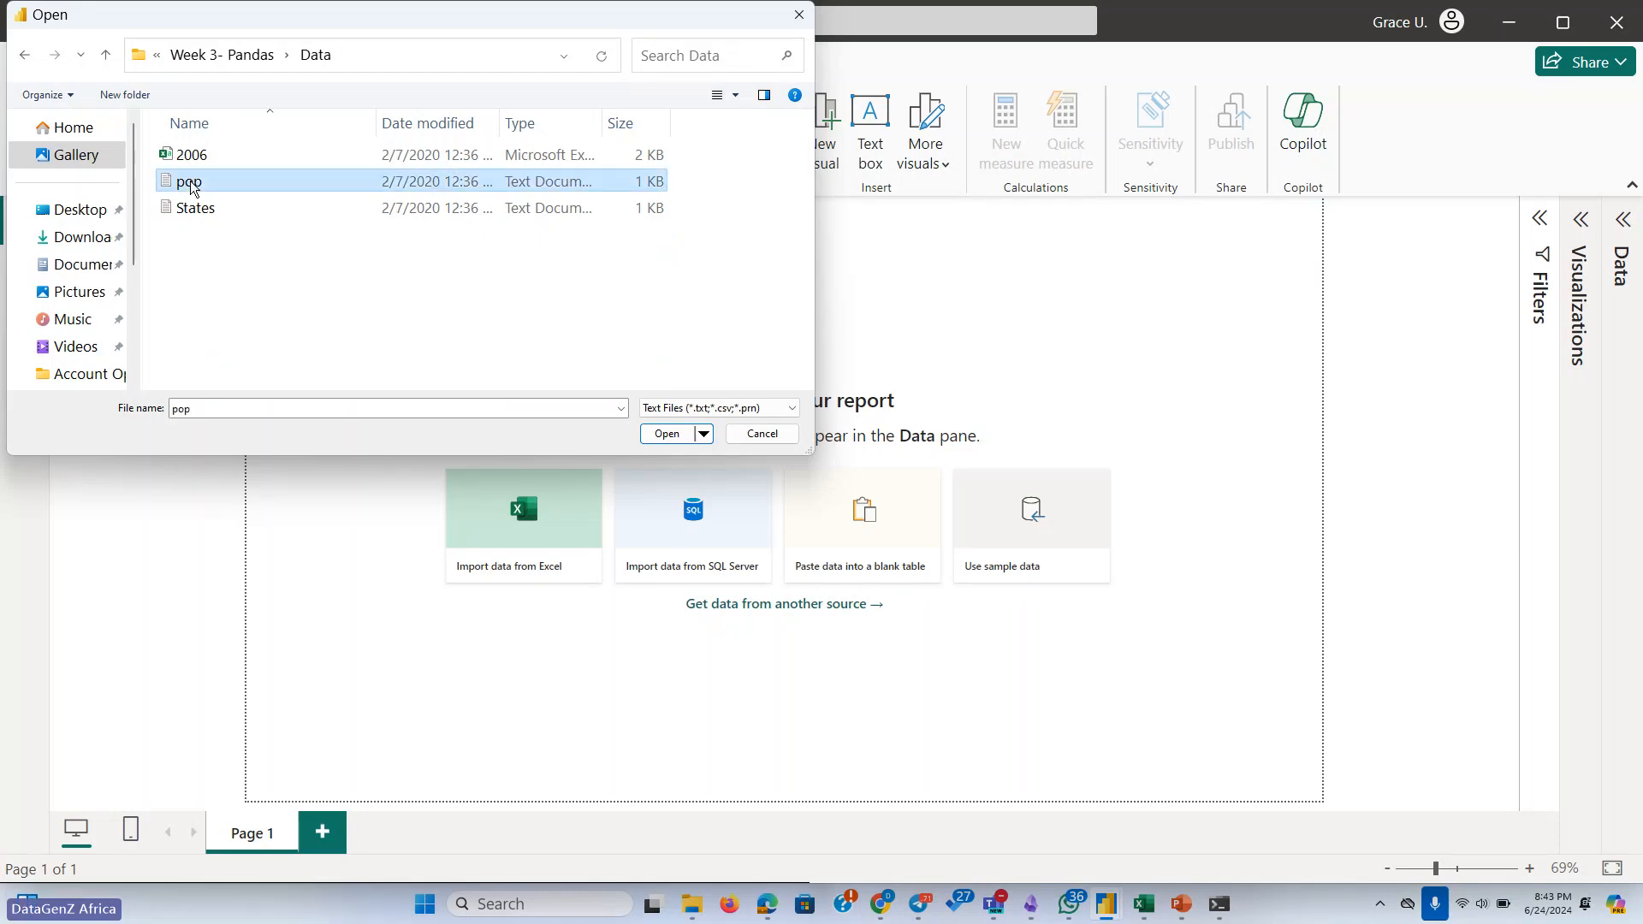
pyautogui.click(672, 438)
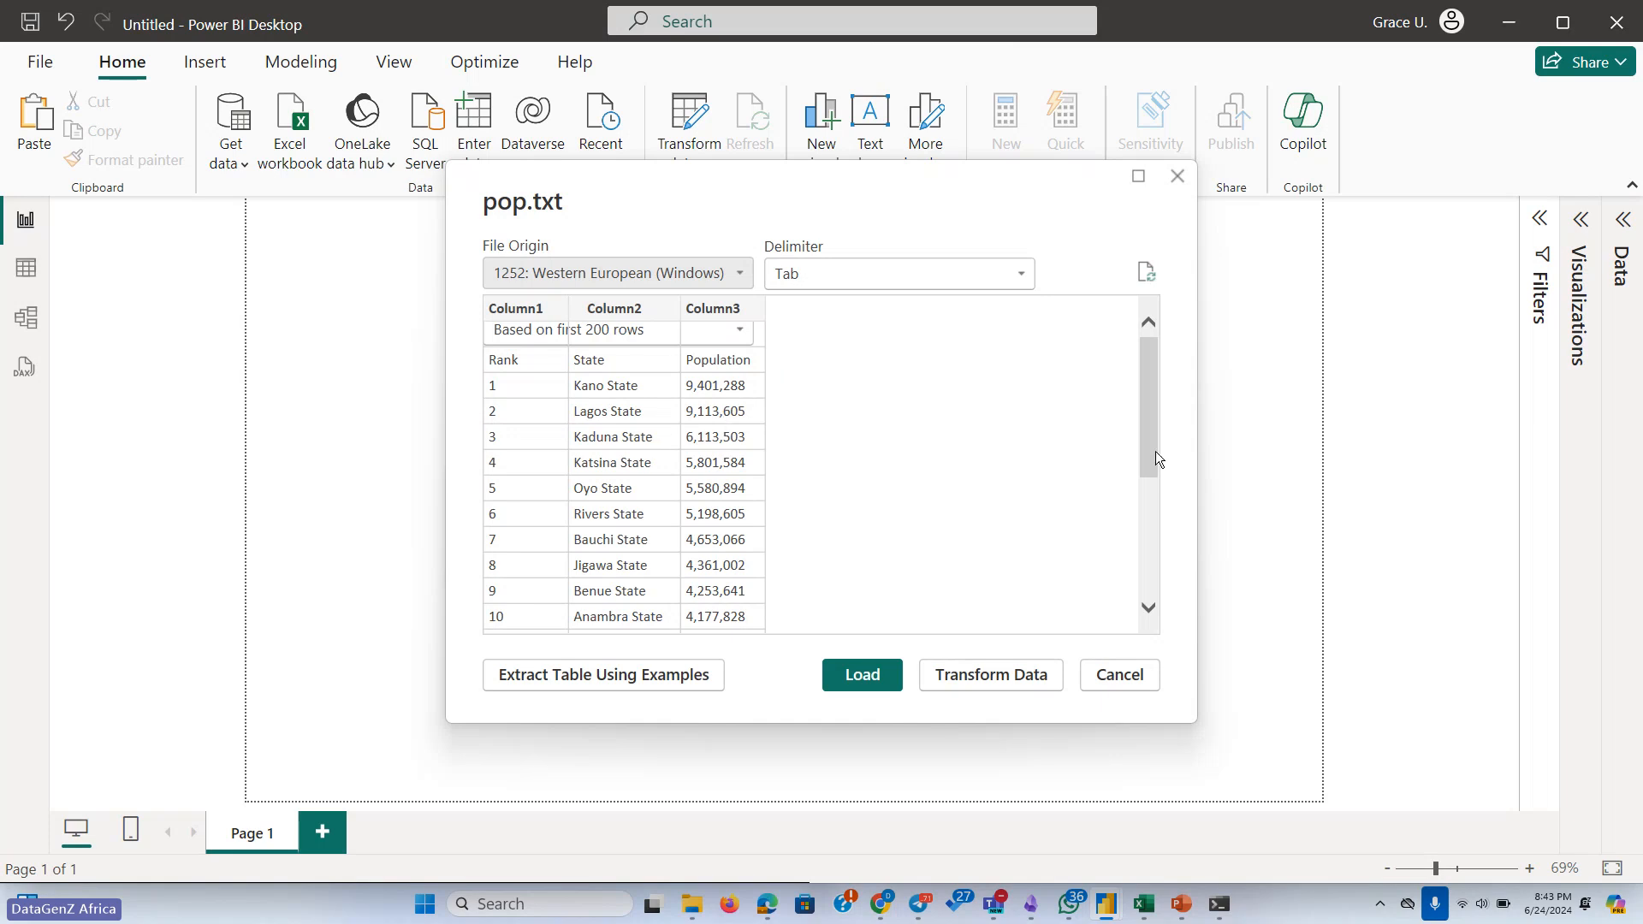
pyautogui.moveTo(1156, 450); pyautogui.dragTo(1153, 361)
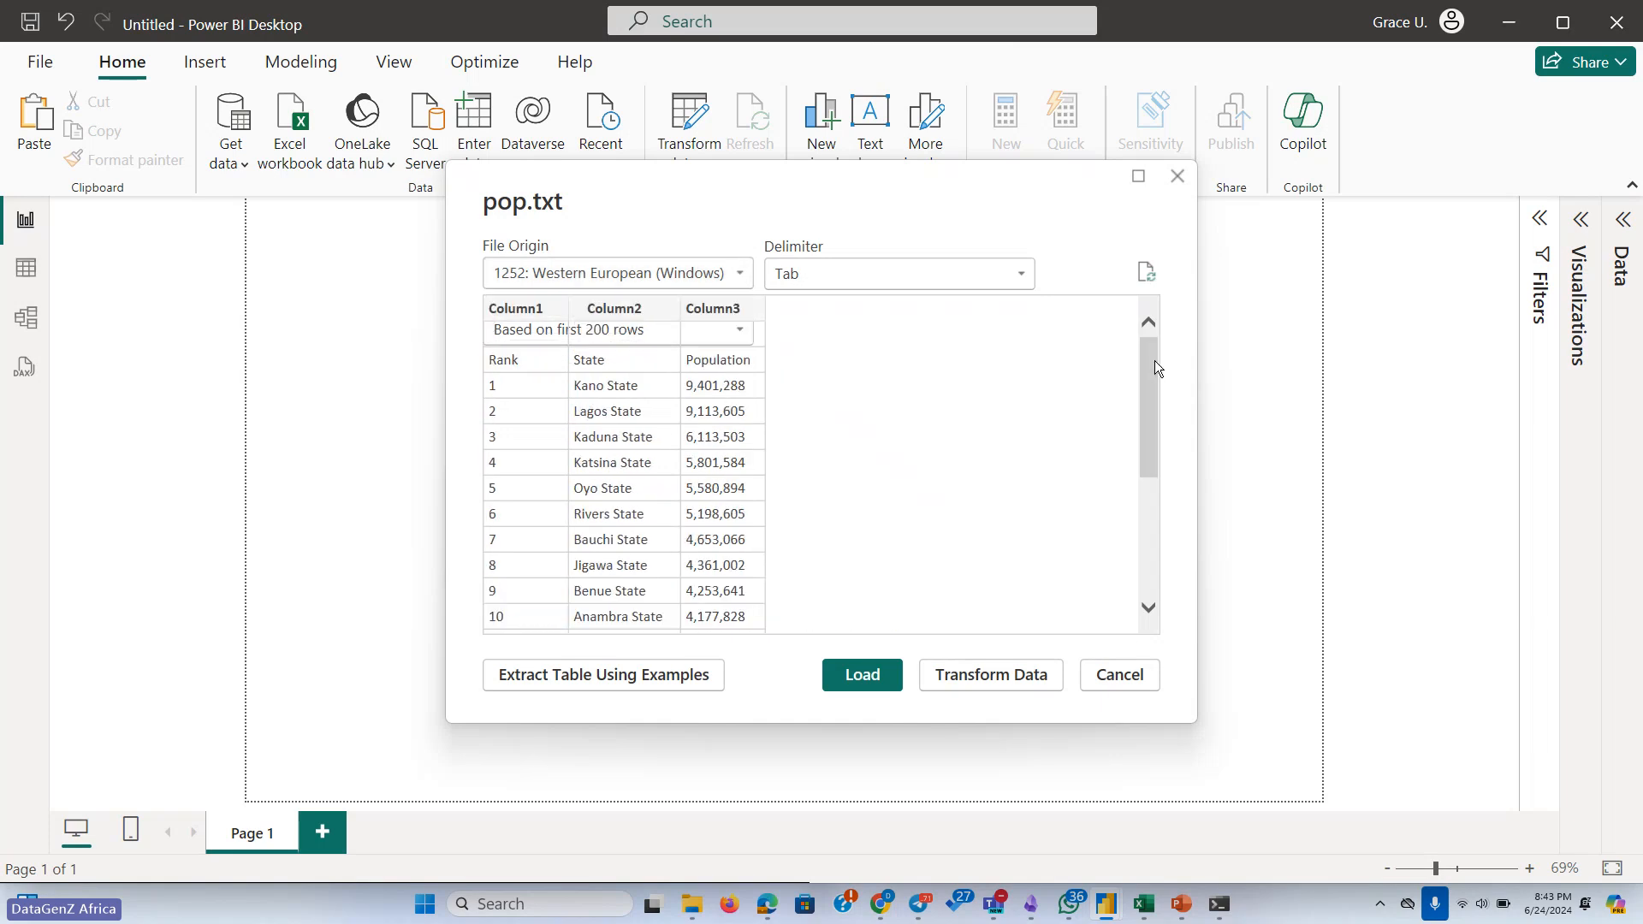
pyautogui.click(1130, 678)
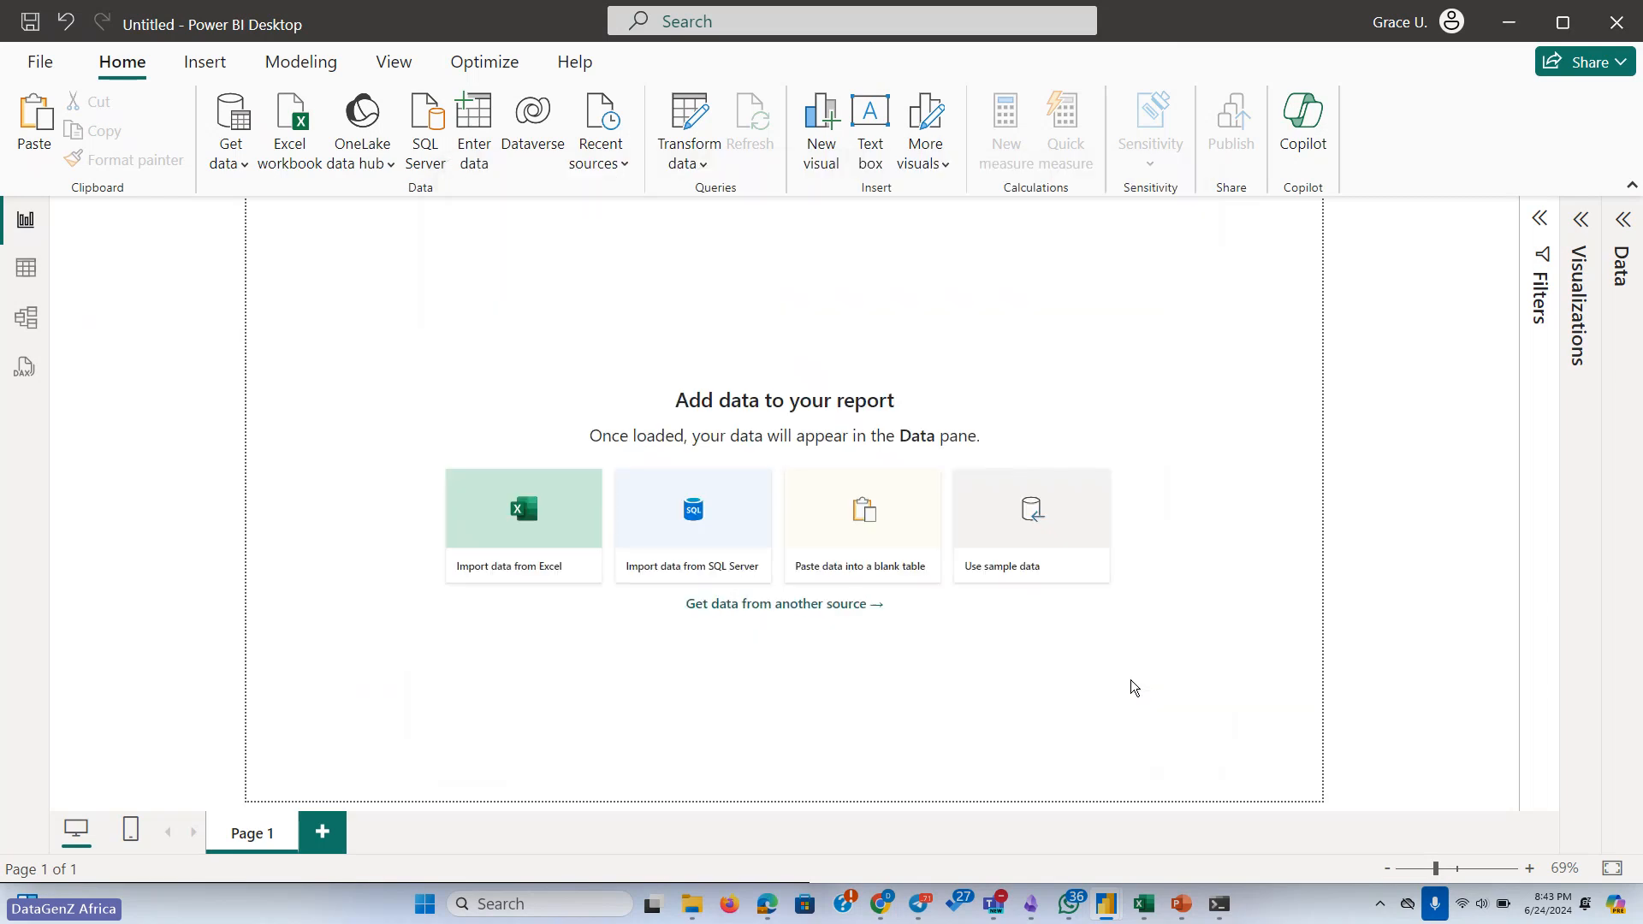
# Search all data connectors for "web" and connect to the Web source
pyautogui.click(823, 605)
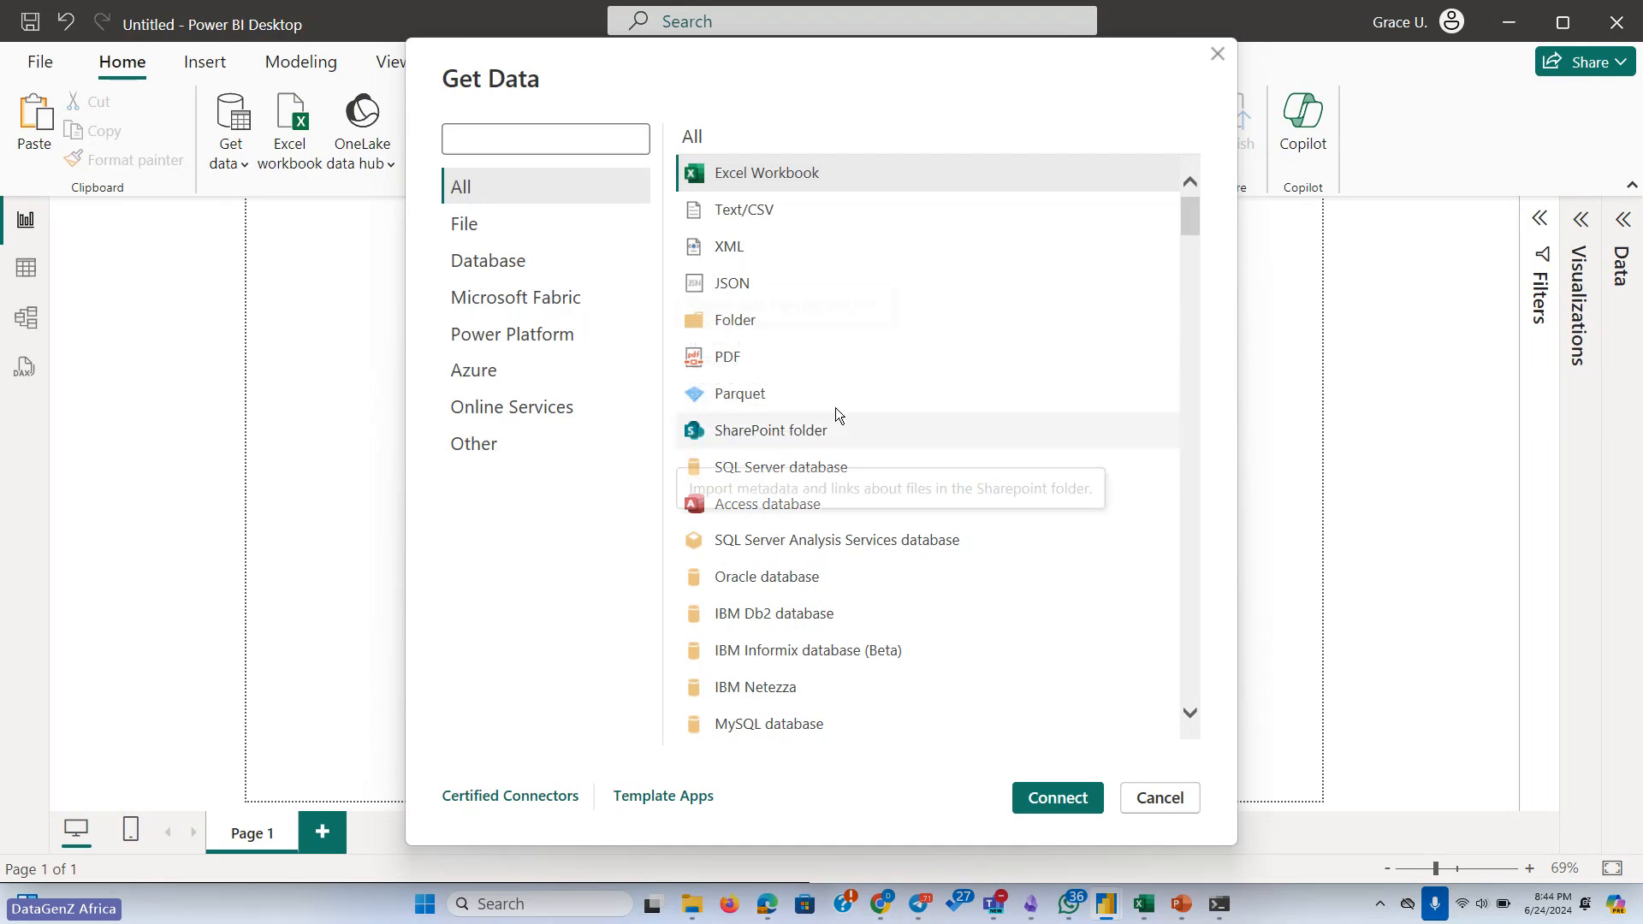
pyautogui.write('web')
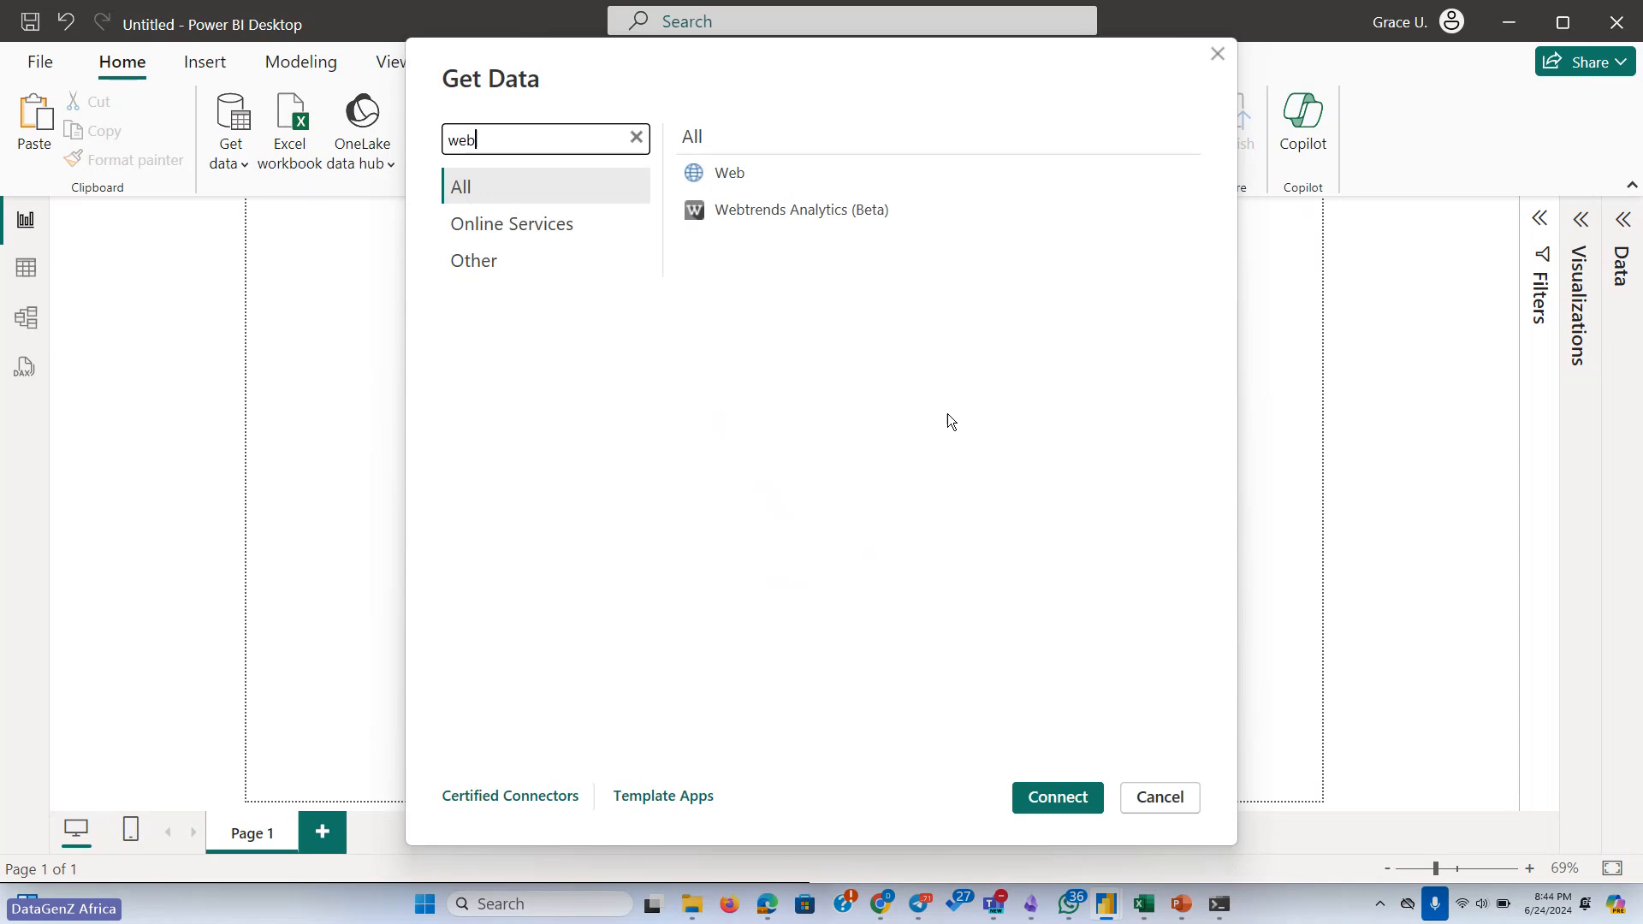
pyautogui.click(722, 179)
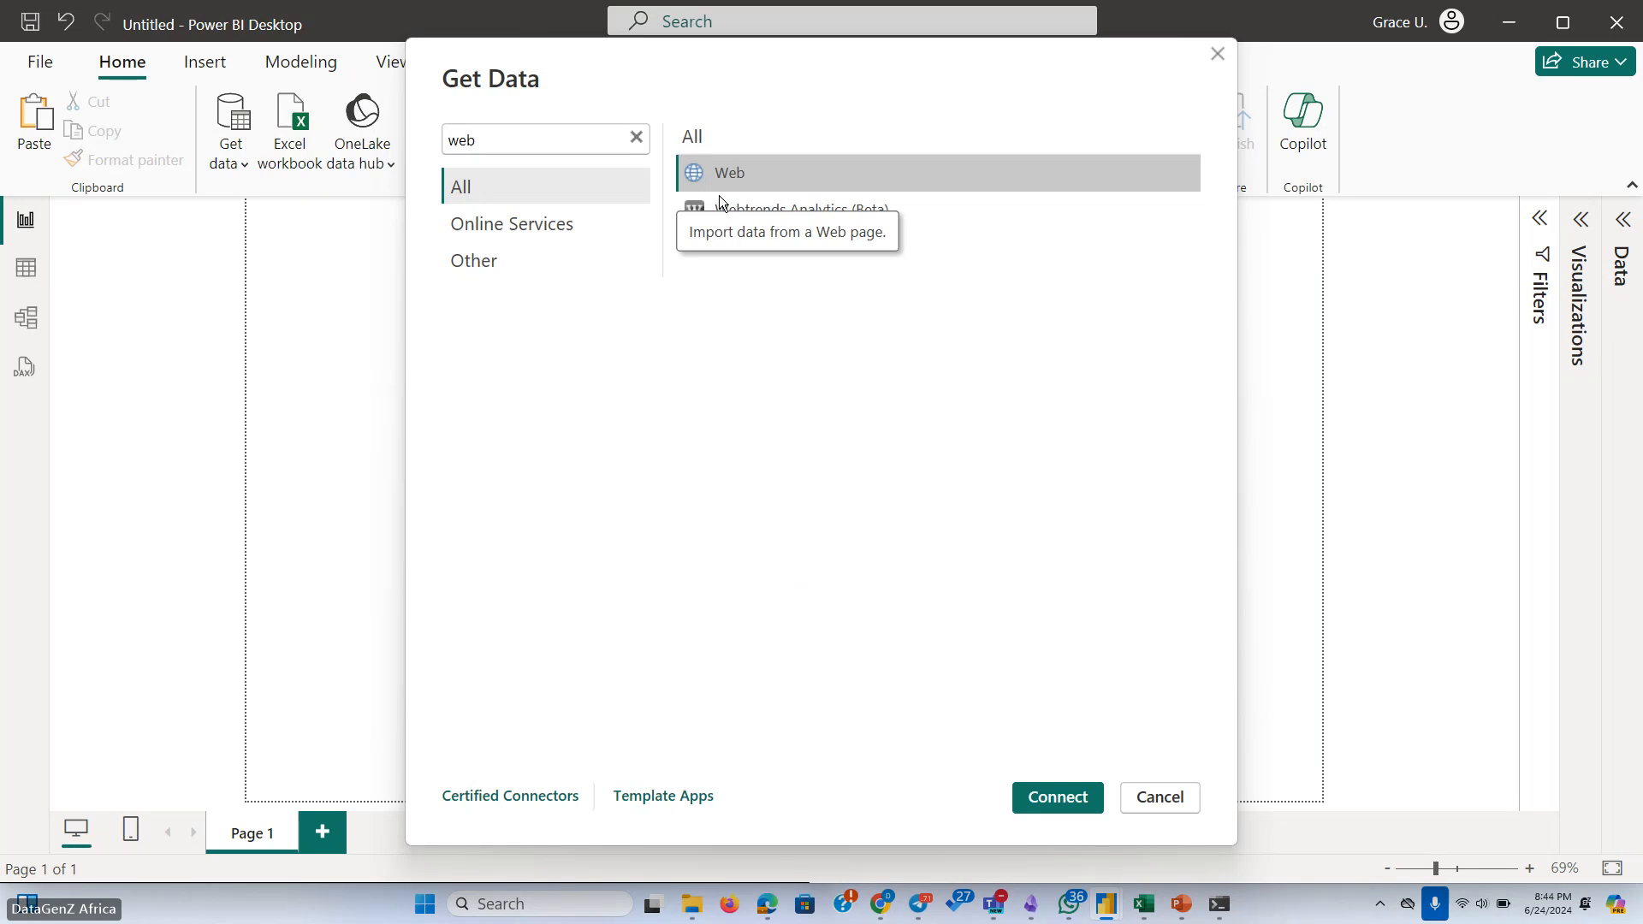
pyautogui.click(1053, 797)
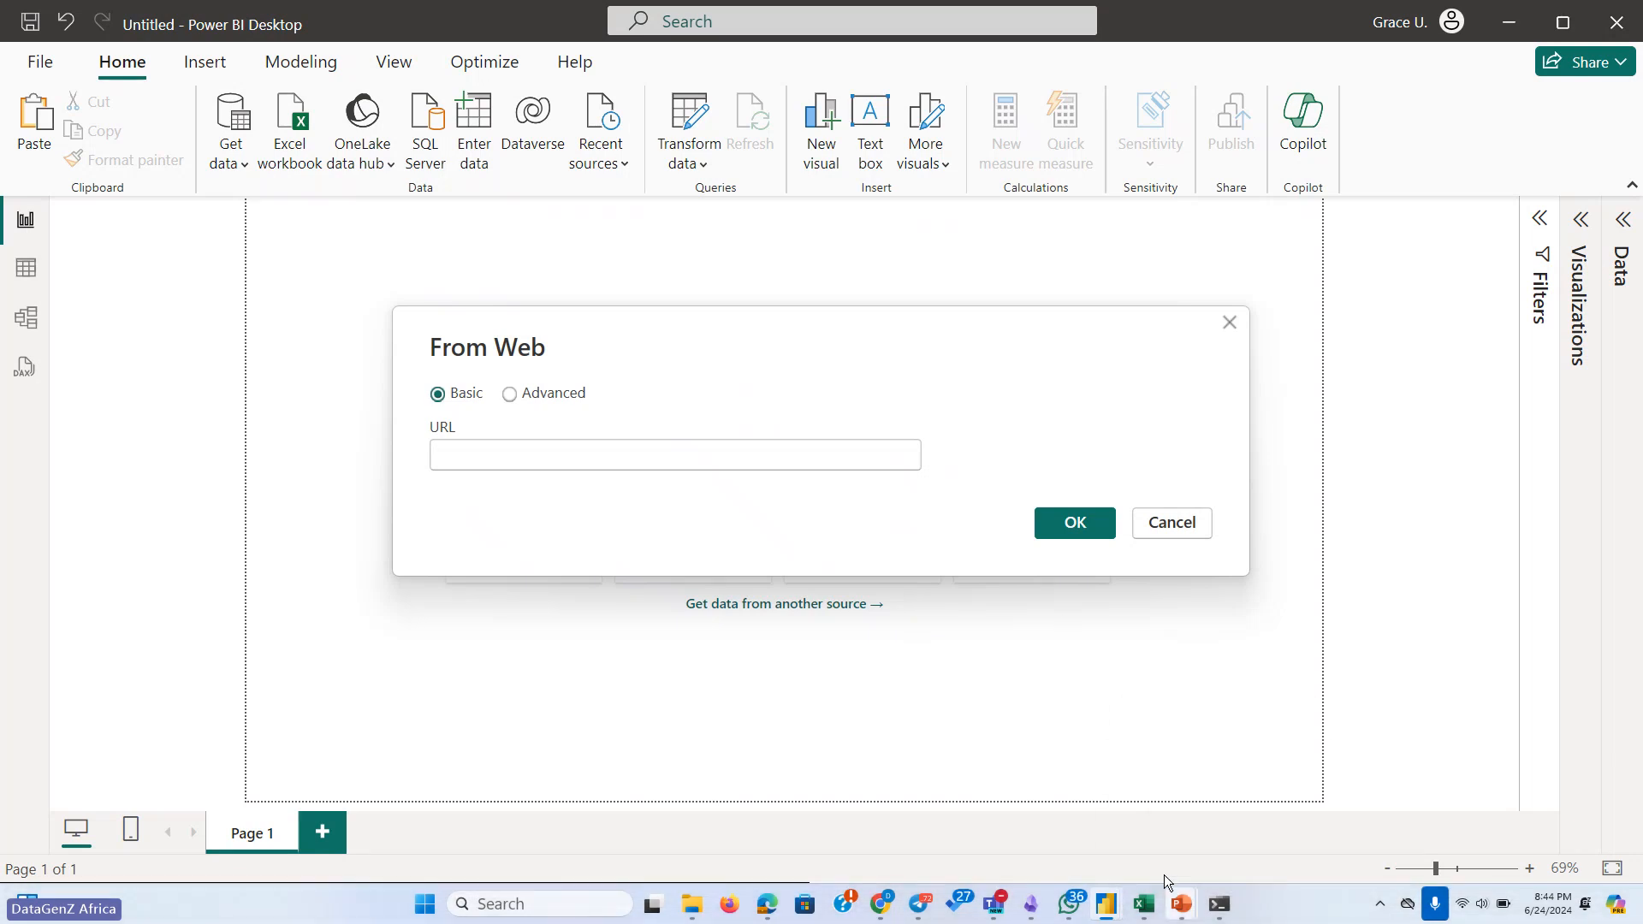
# Copy the xelplus InvoiceData.txt link from the Get Data slide in PowerPoint and open it in a new Chrome window
pyautogui.moveTo(1181, 904)
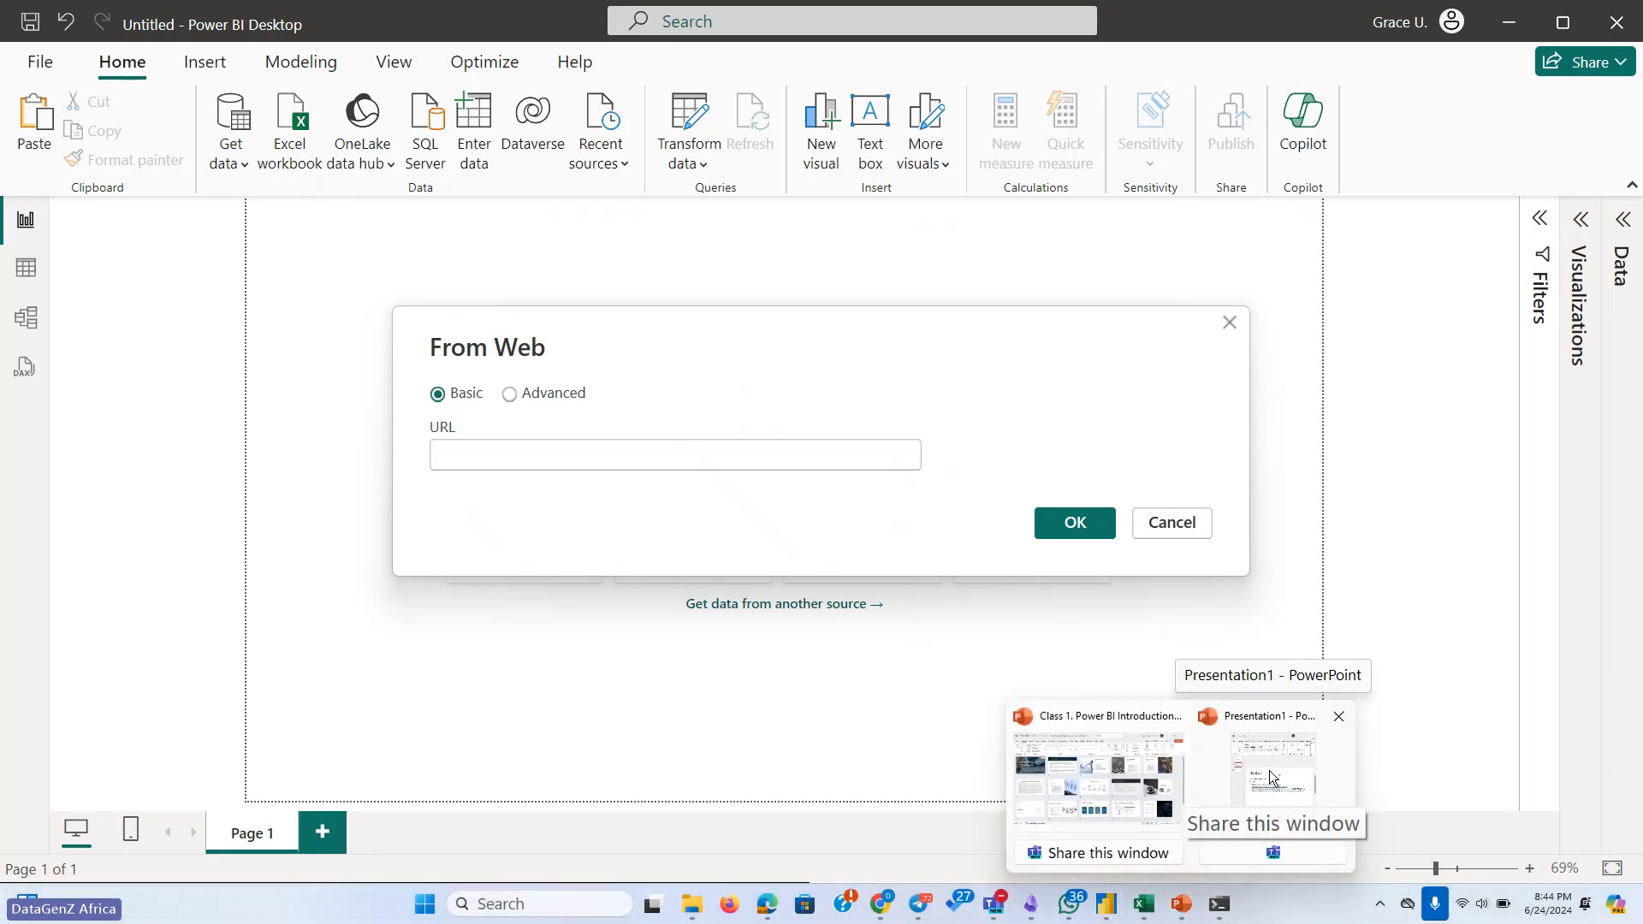
pyautogui.click(1282, 813)
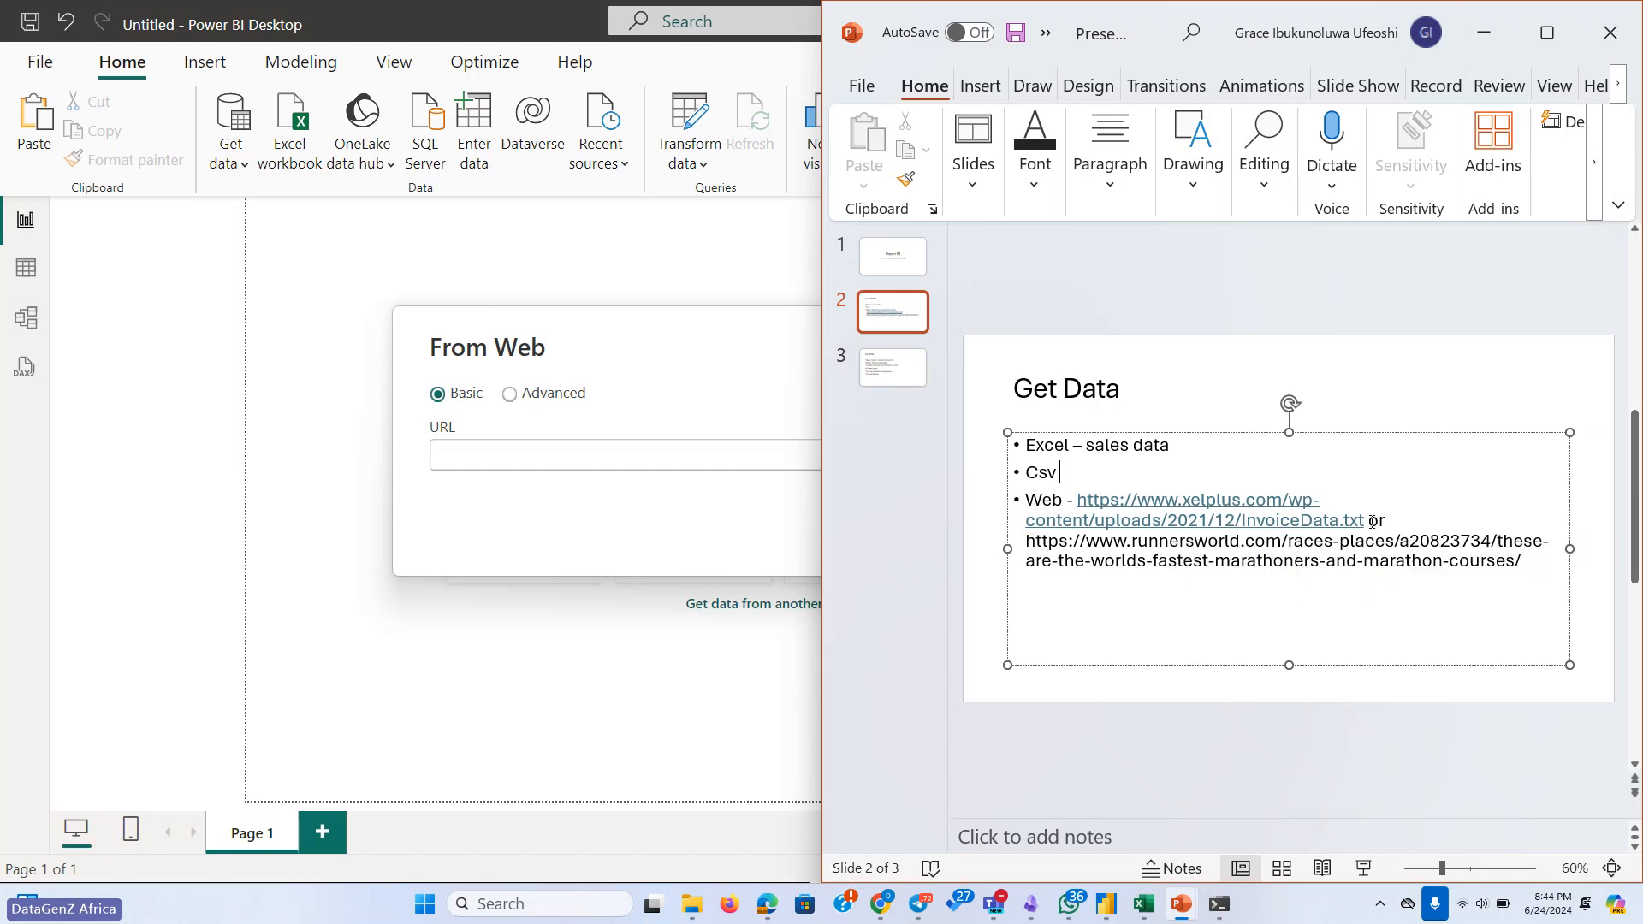
pyautogui.moveTo(1369, 522); pyautogui.dragTo(1080, 502)
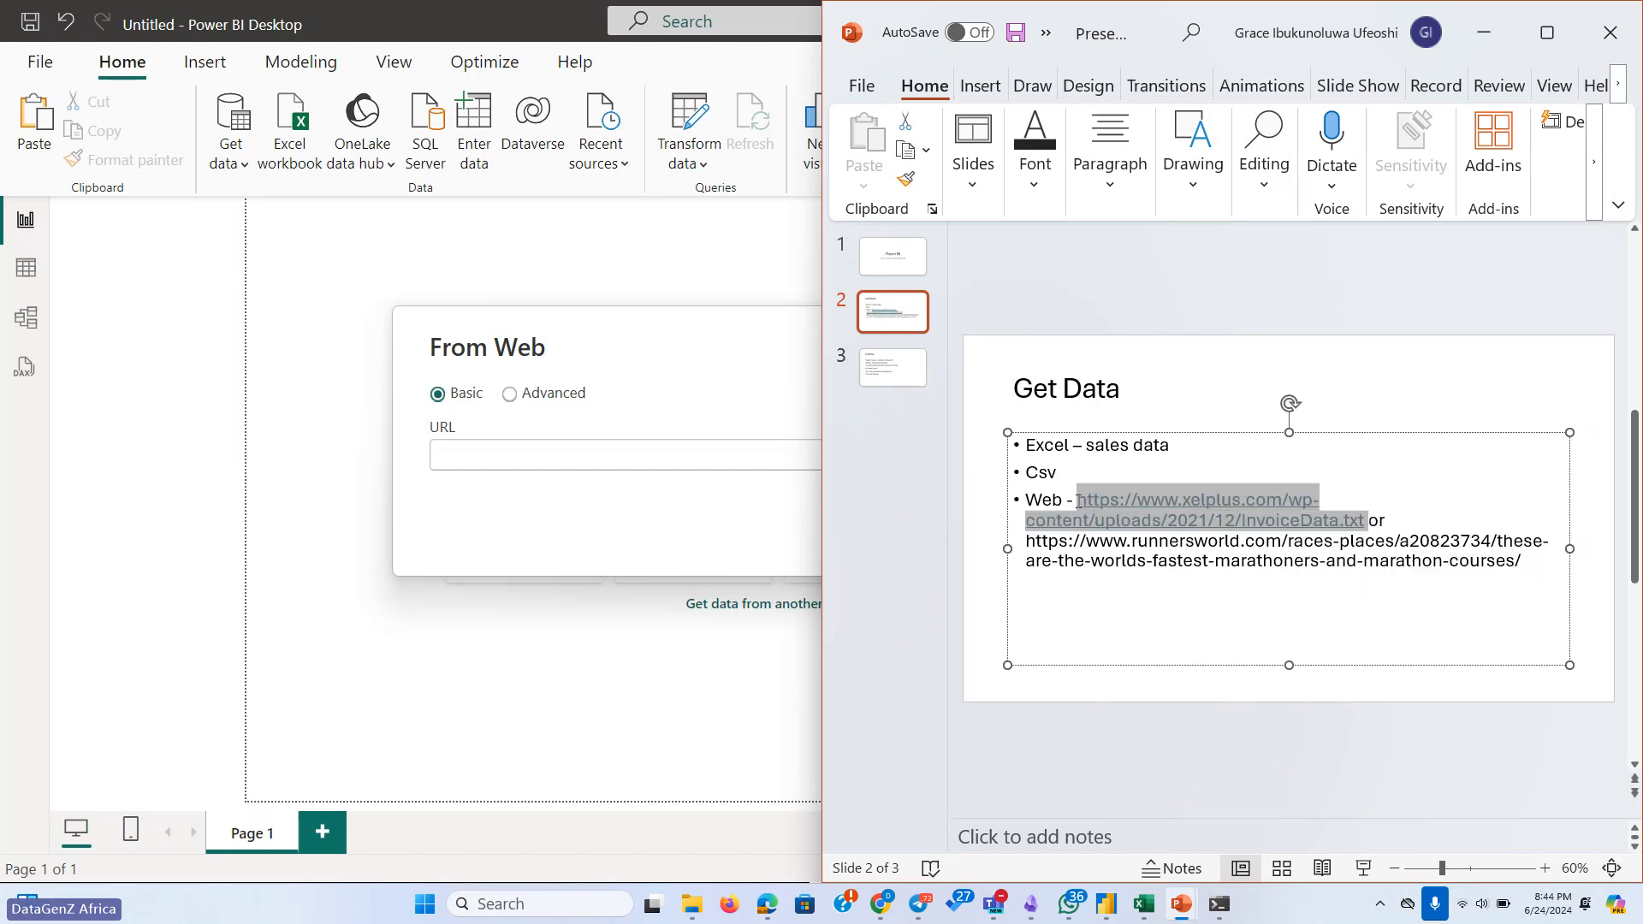
pyautogui.hotkey('ctrl', 'c')
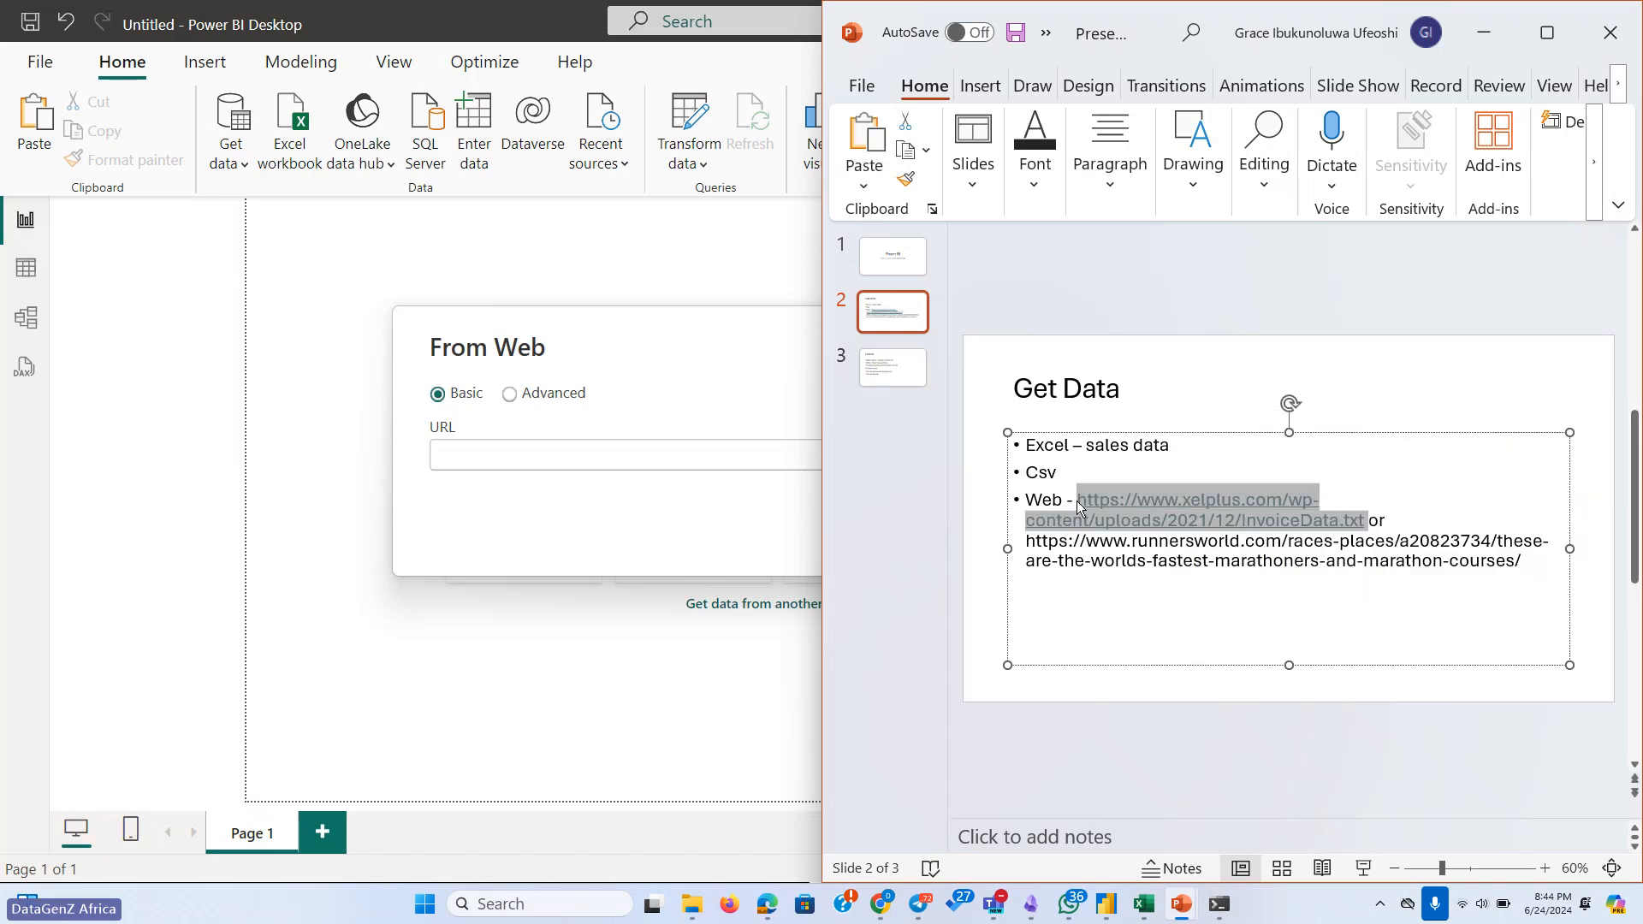
pyautogui.rightClick(883, 907)
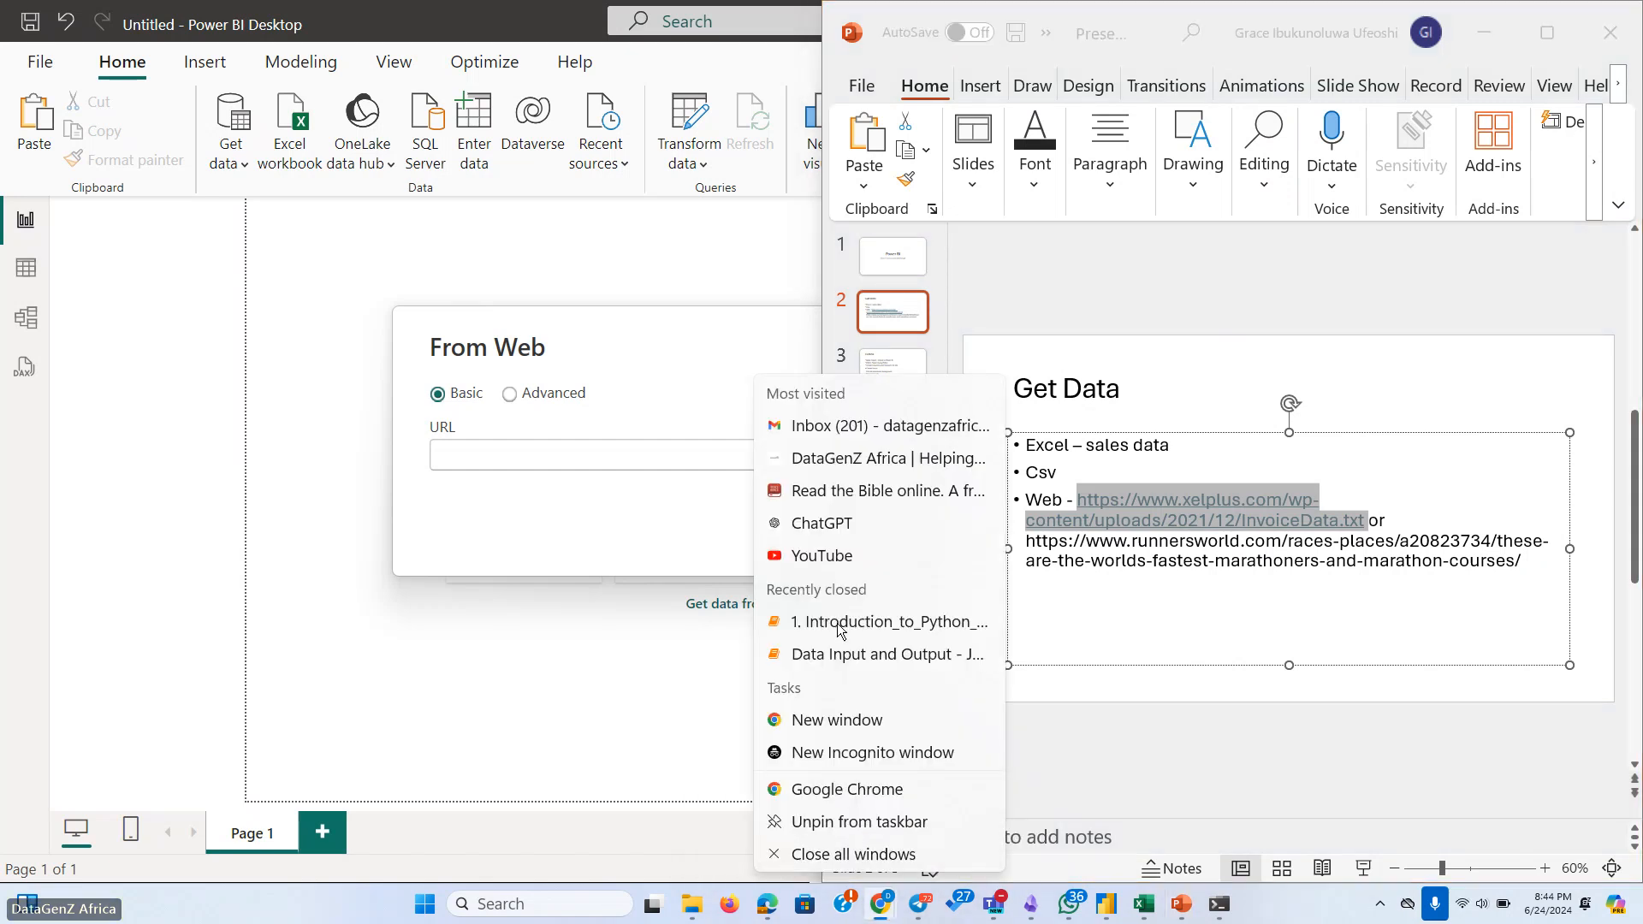
pyautogui.click(830, 722)
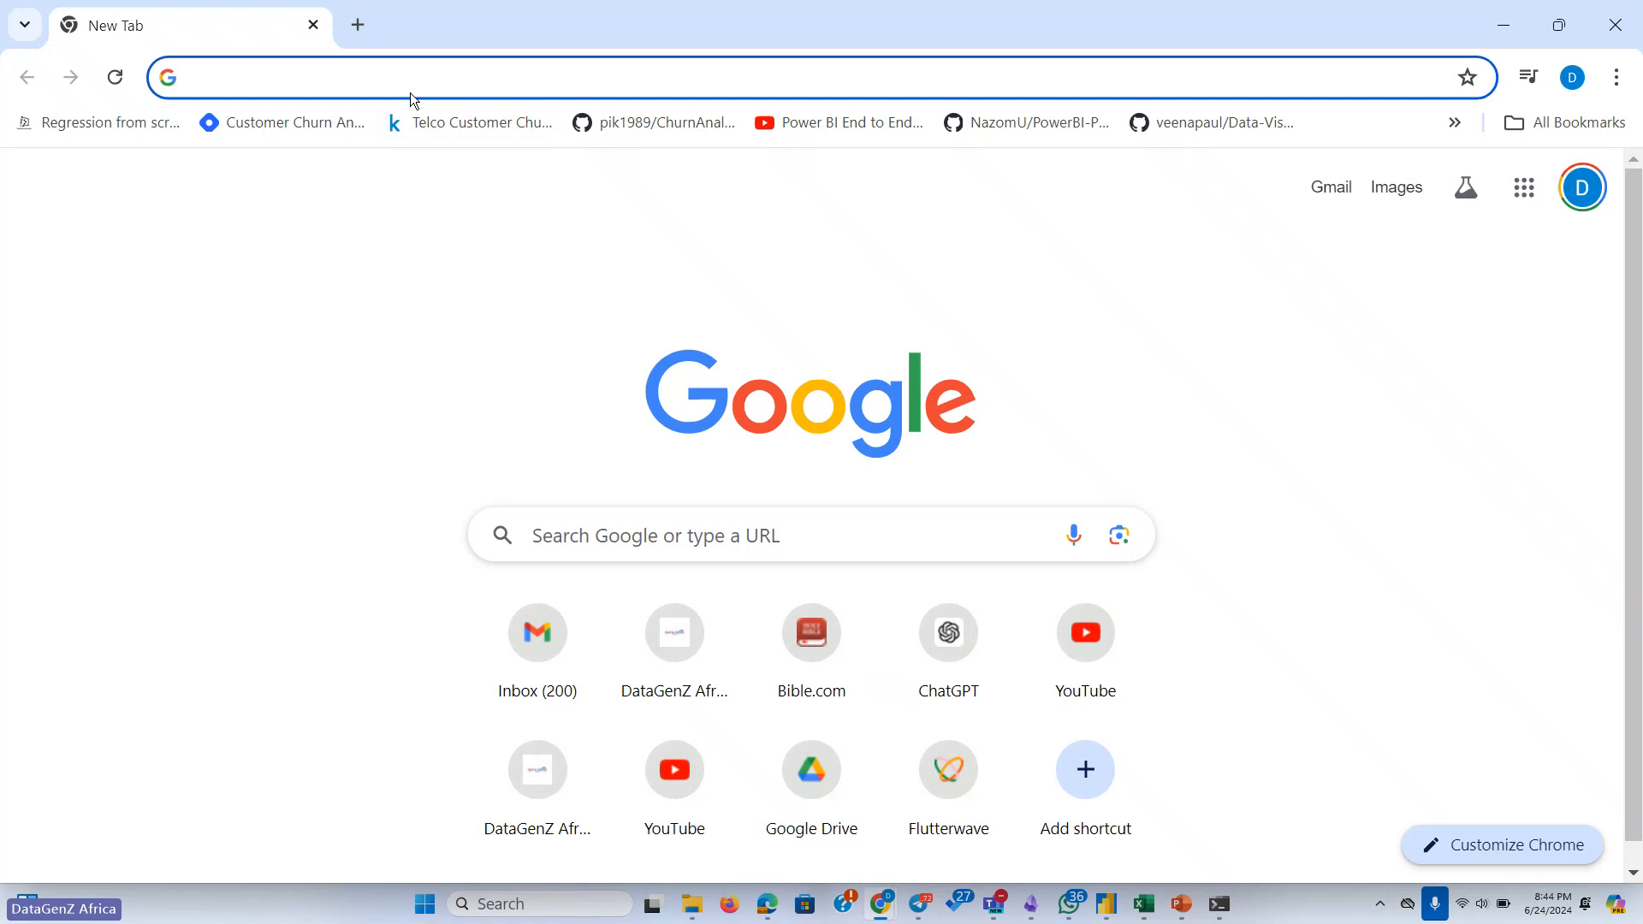
pyautogui.hotkey('ctrl', 'v')
pyautogui.press('Return')
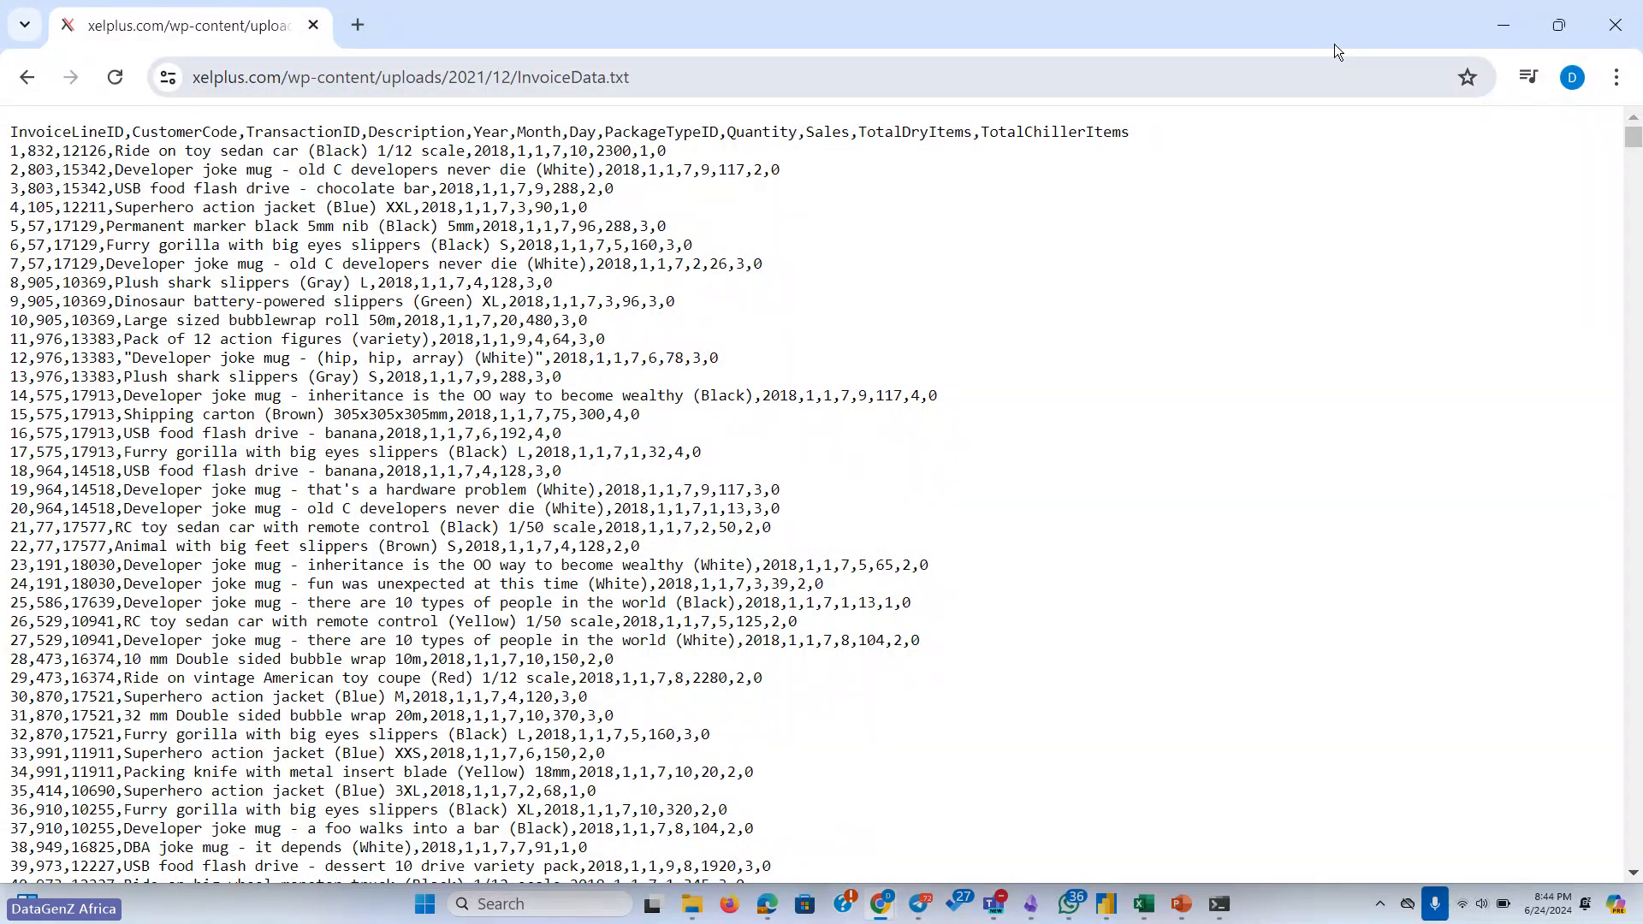
pyautogui.click(1512, 21)
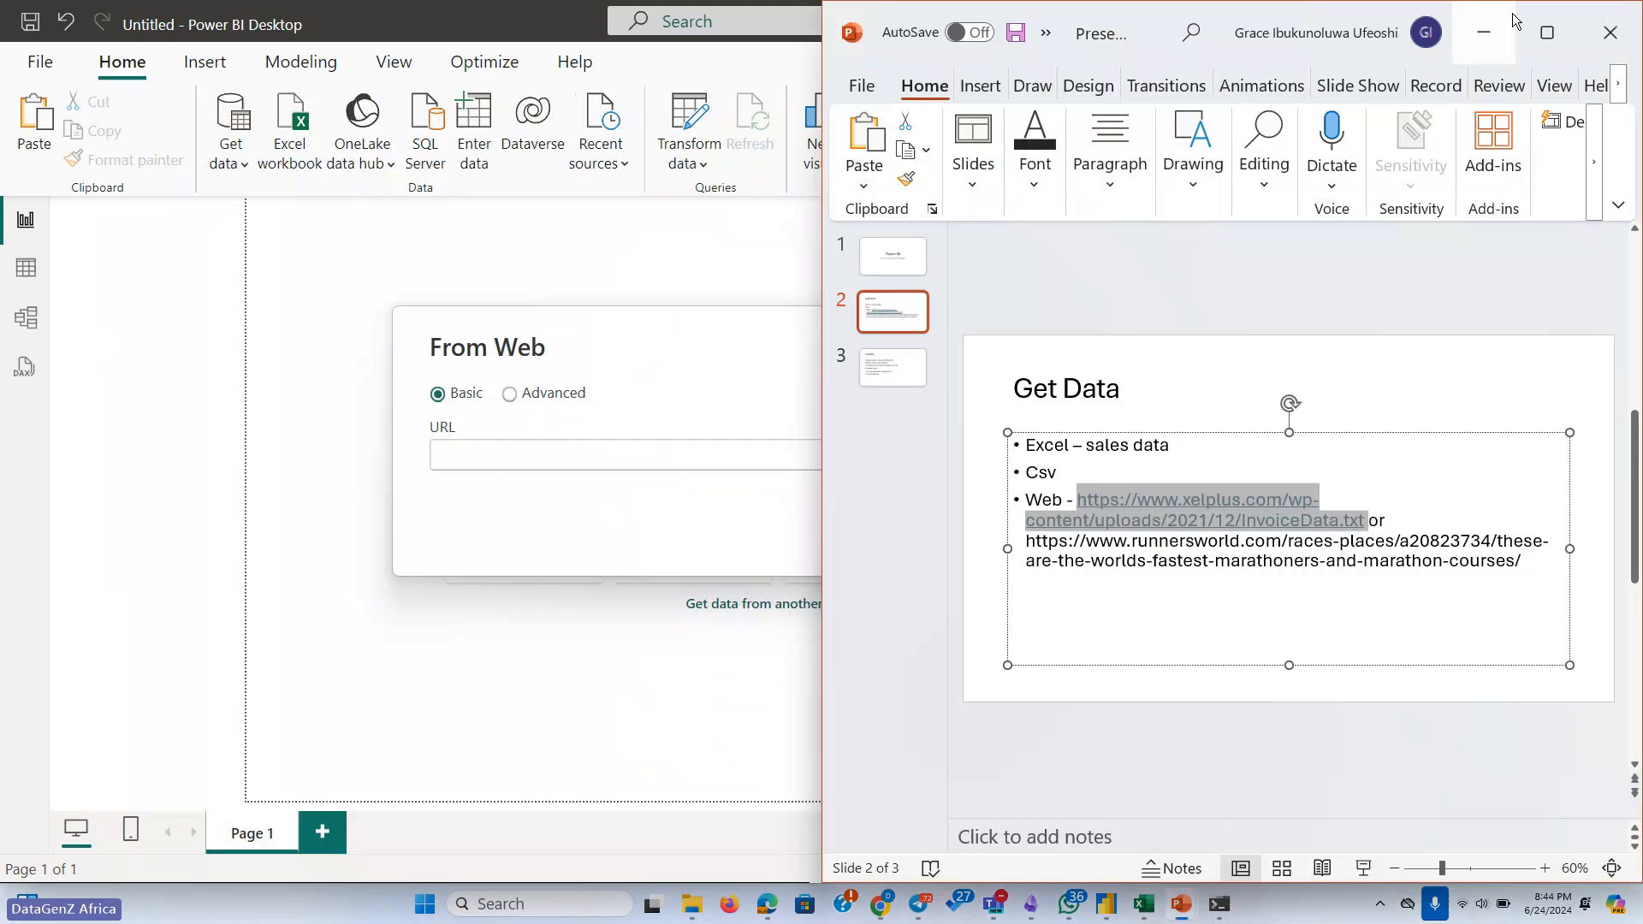
pyautogui.click(669, 450)
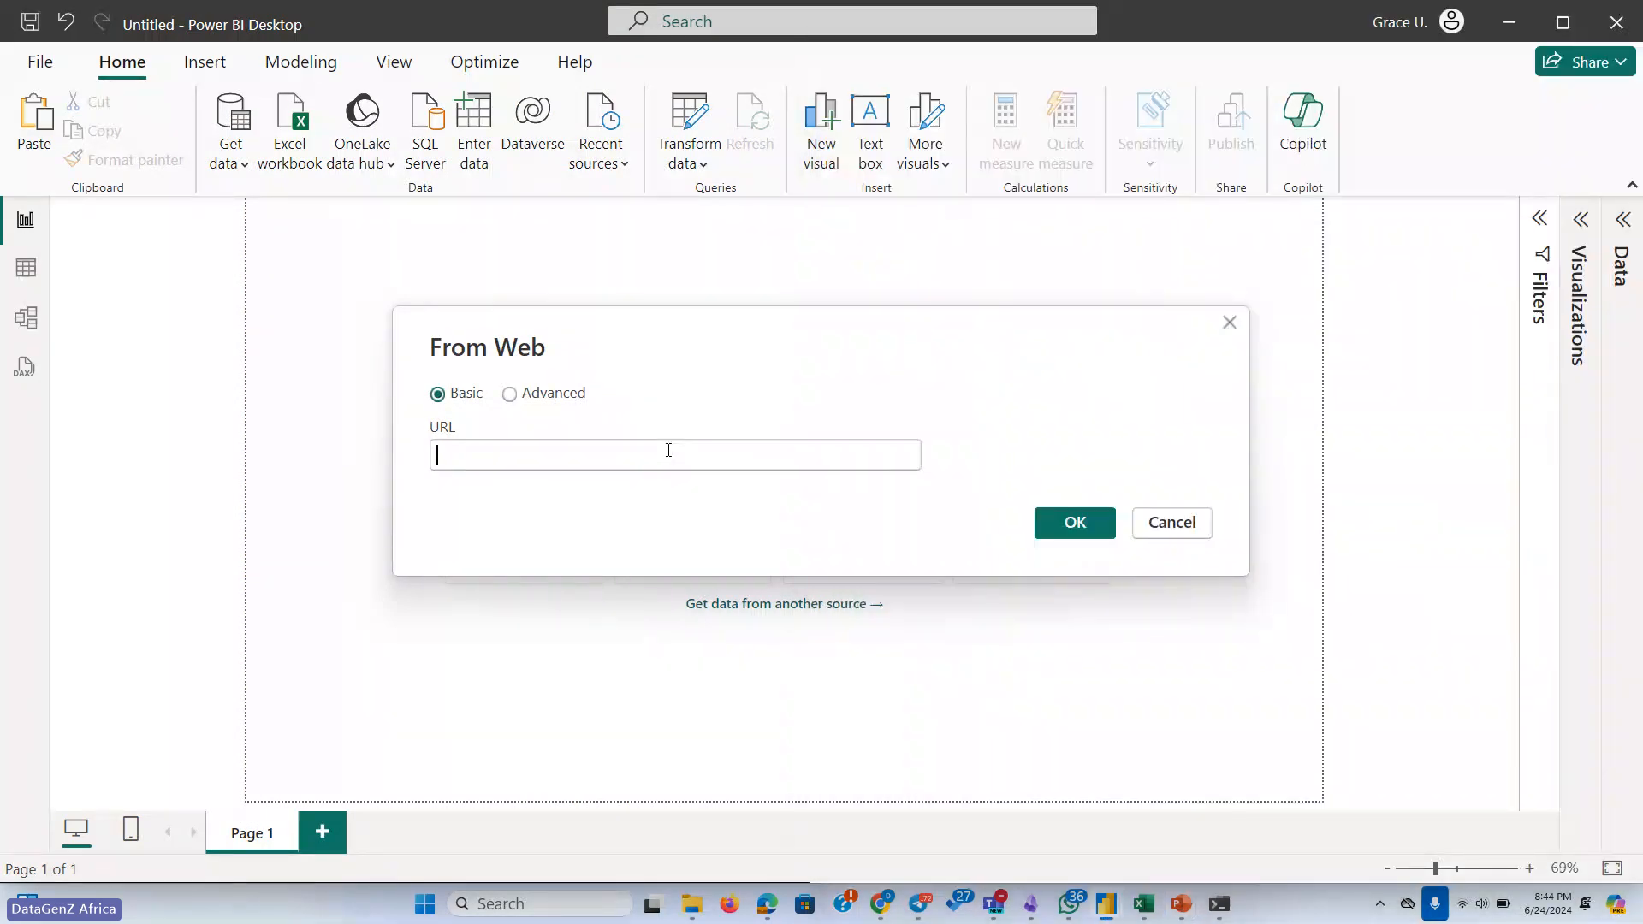
pyautogui.hotkey('ctrl', 'v')
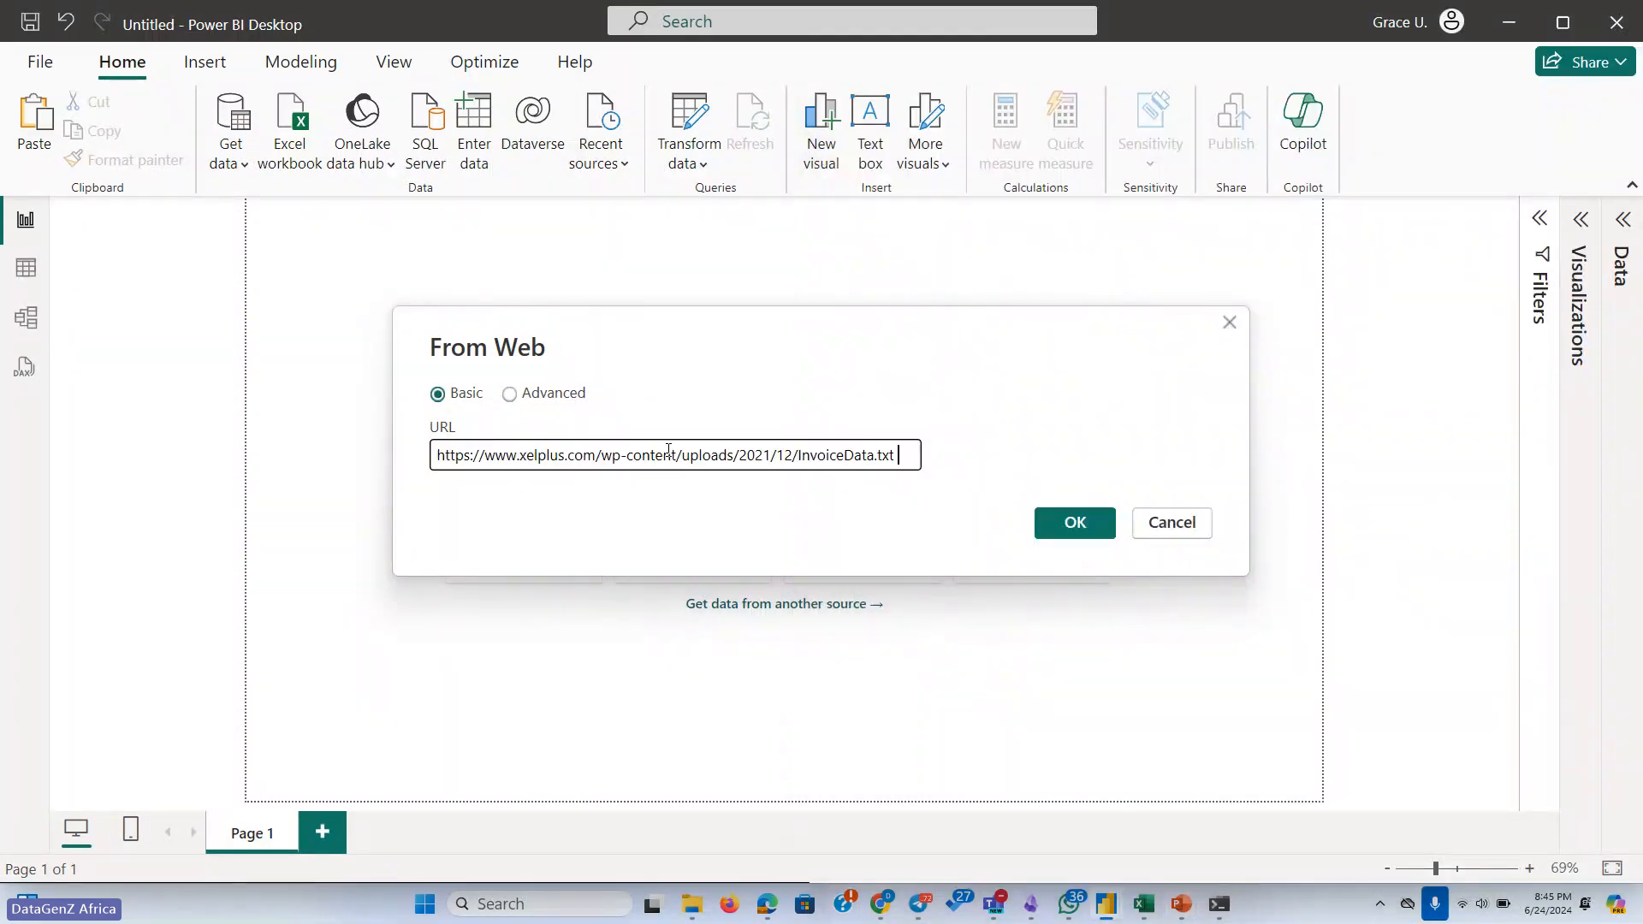
pyautogui.click(1056, 530)
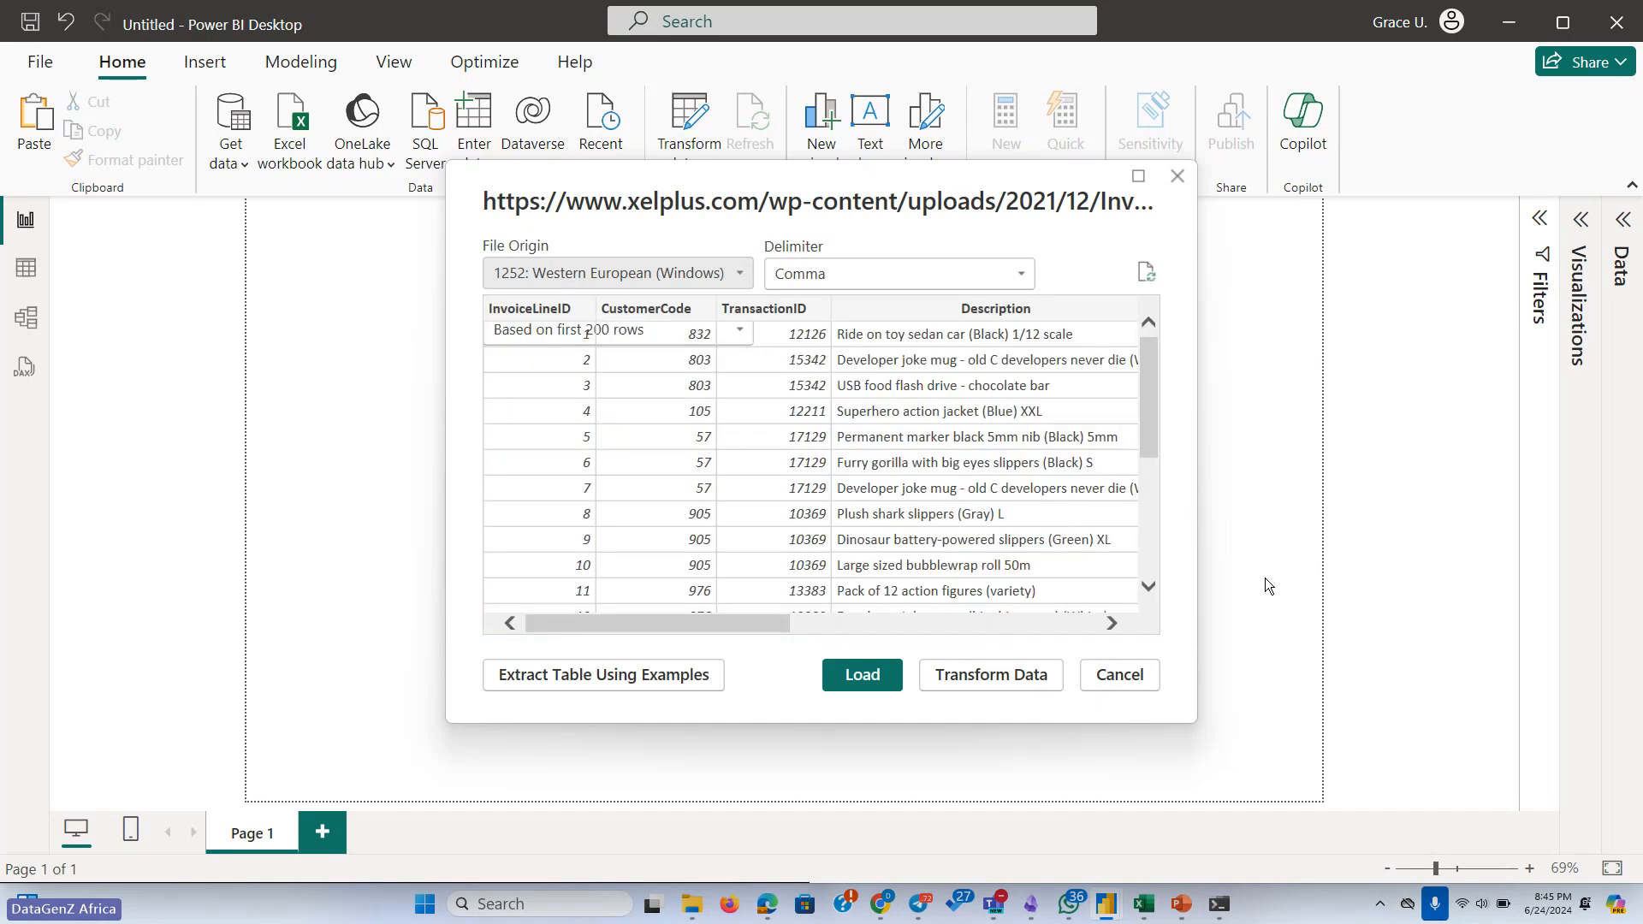
# Compare the invoice data preview with its source page in Chrome, examine the columns up to TotalChillerItems, and cancel the import
pyautogui.moveTo(1109, 912)
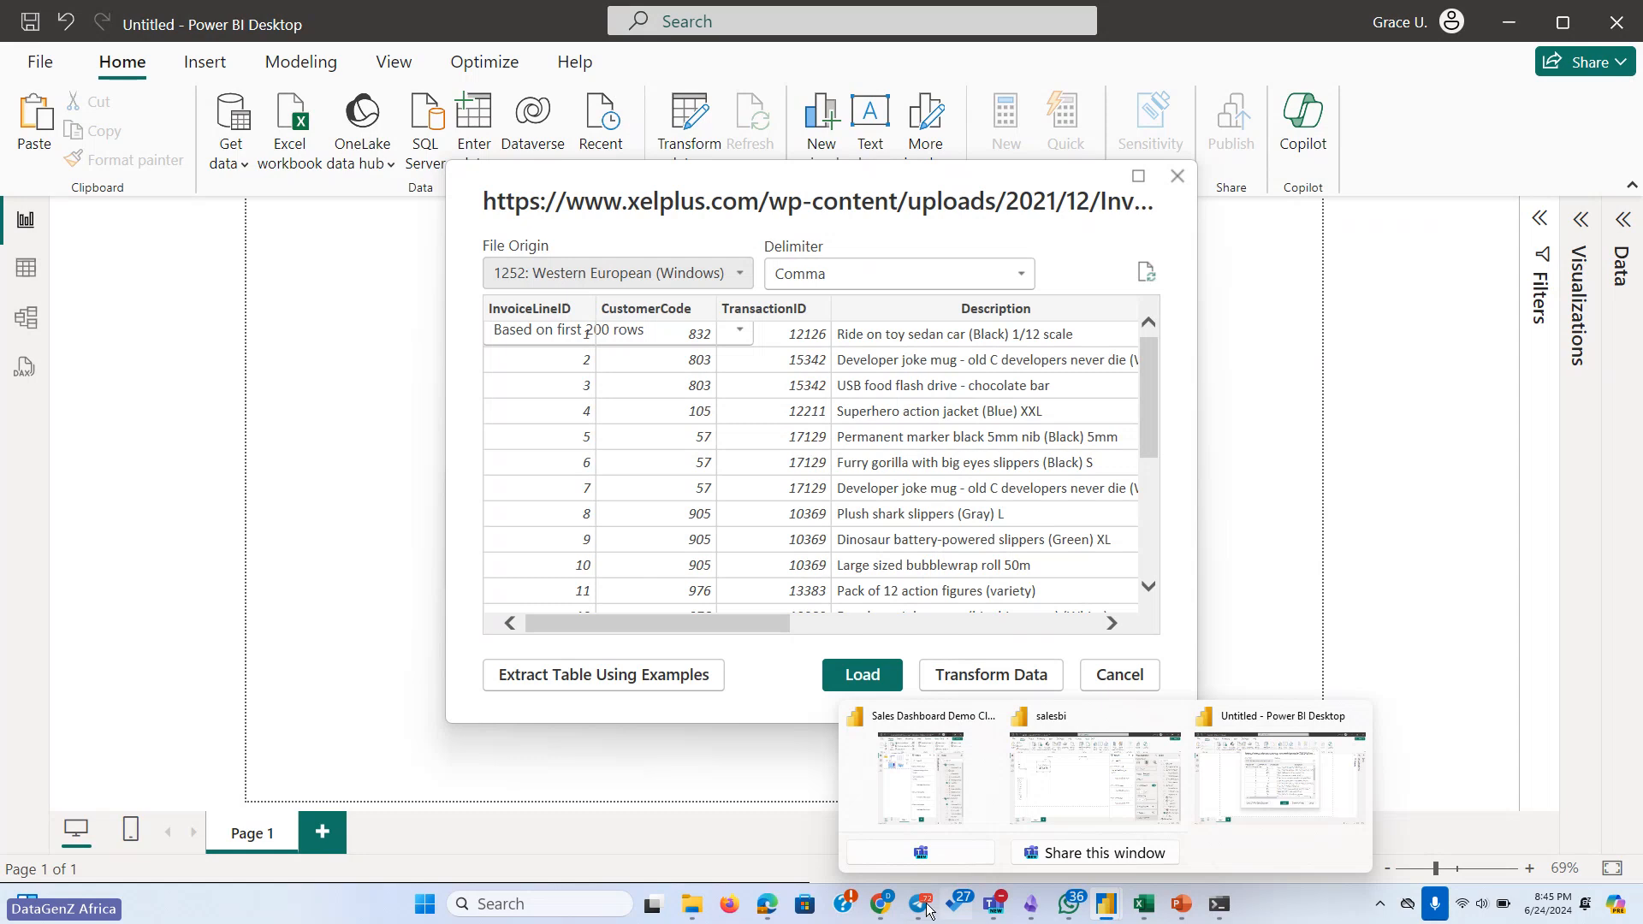
pyautogui.moveTo(881, 906)
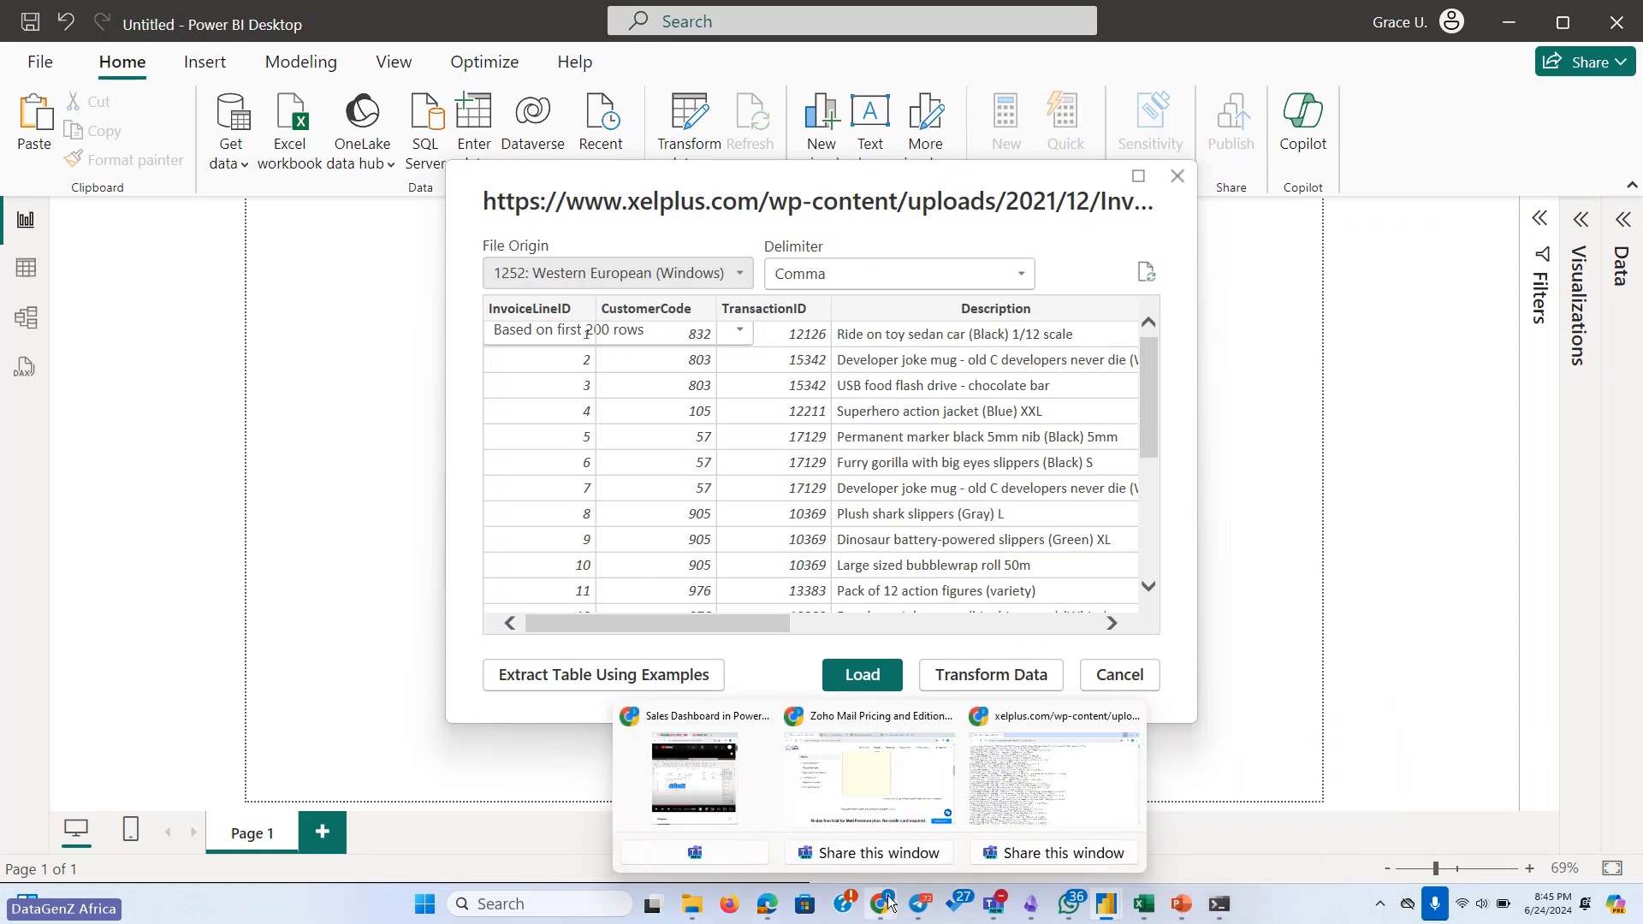
pyautogui.click(1040, 792)
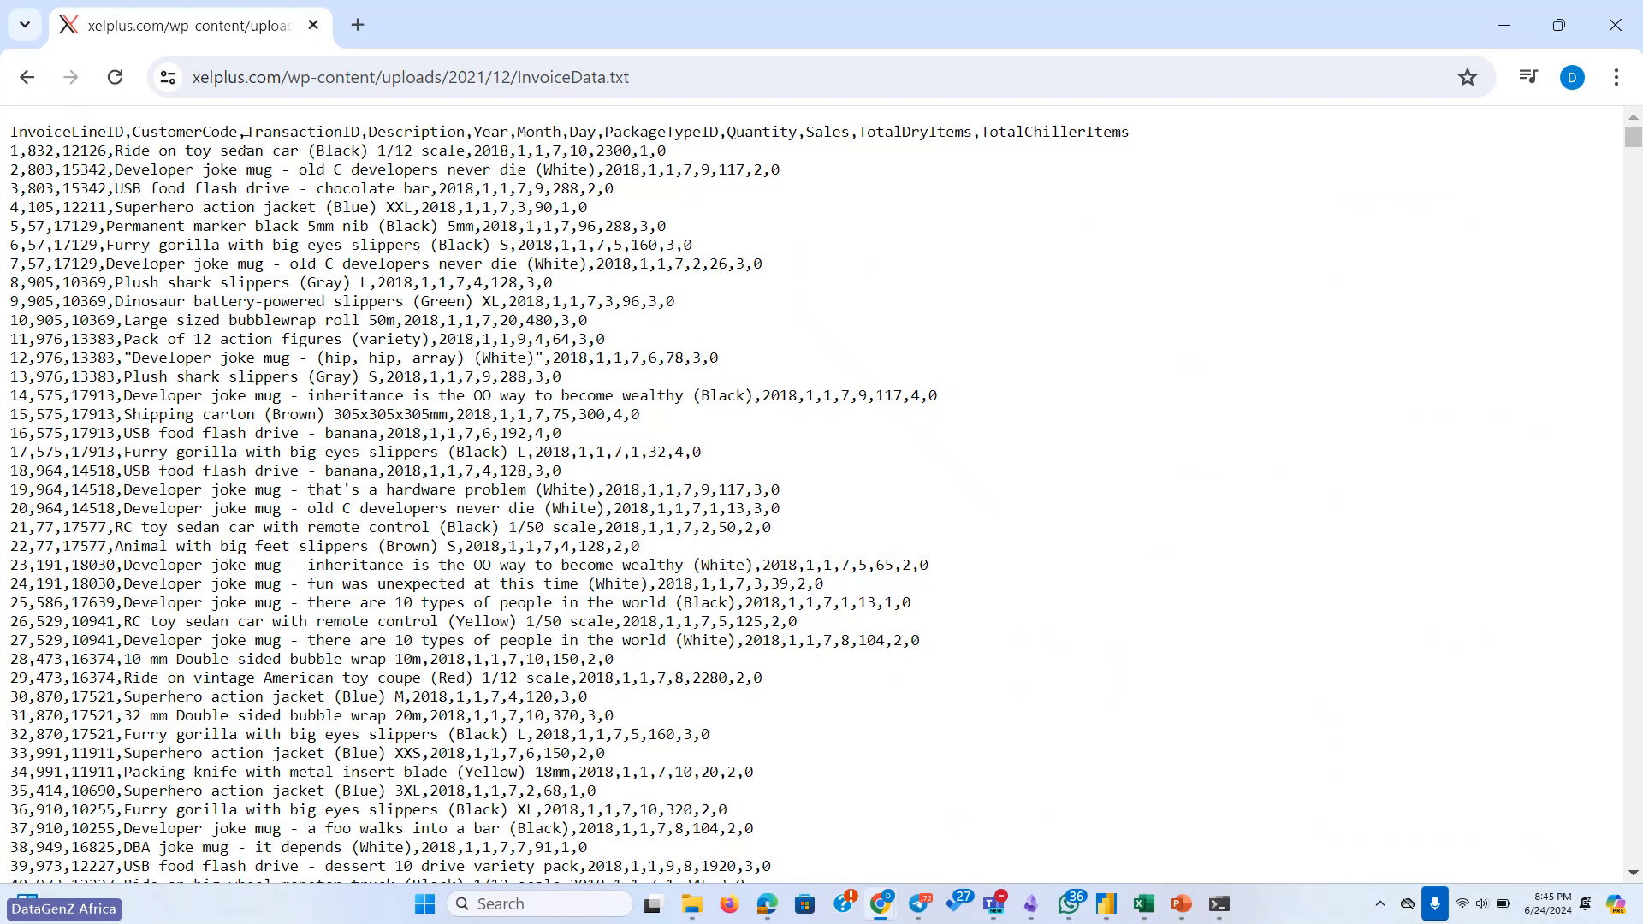
pyautogui.click(1487, 12)
pyautogui.moveTo(1152, 406); pyautogui.dragTo(1147, 349)
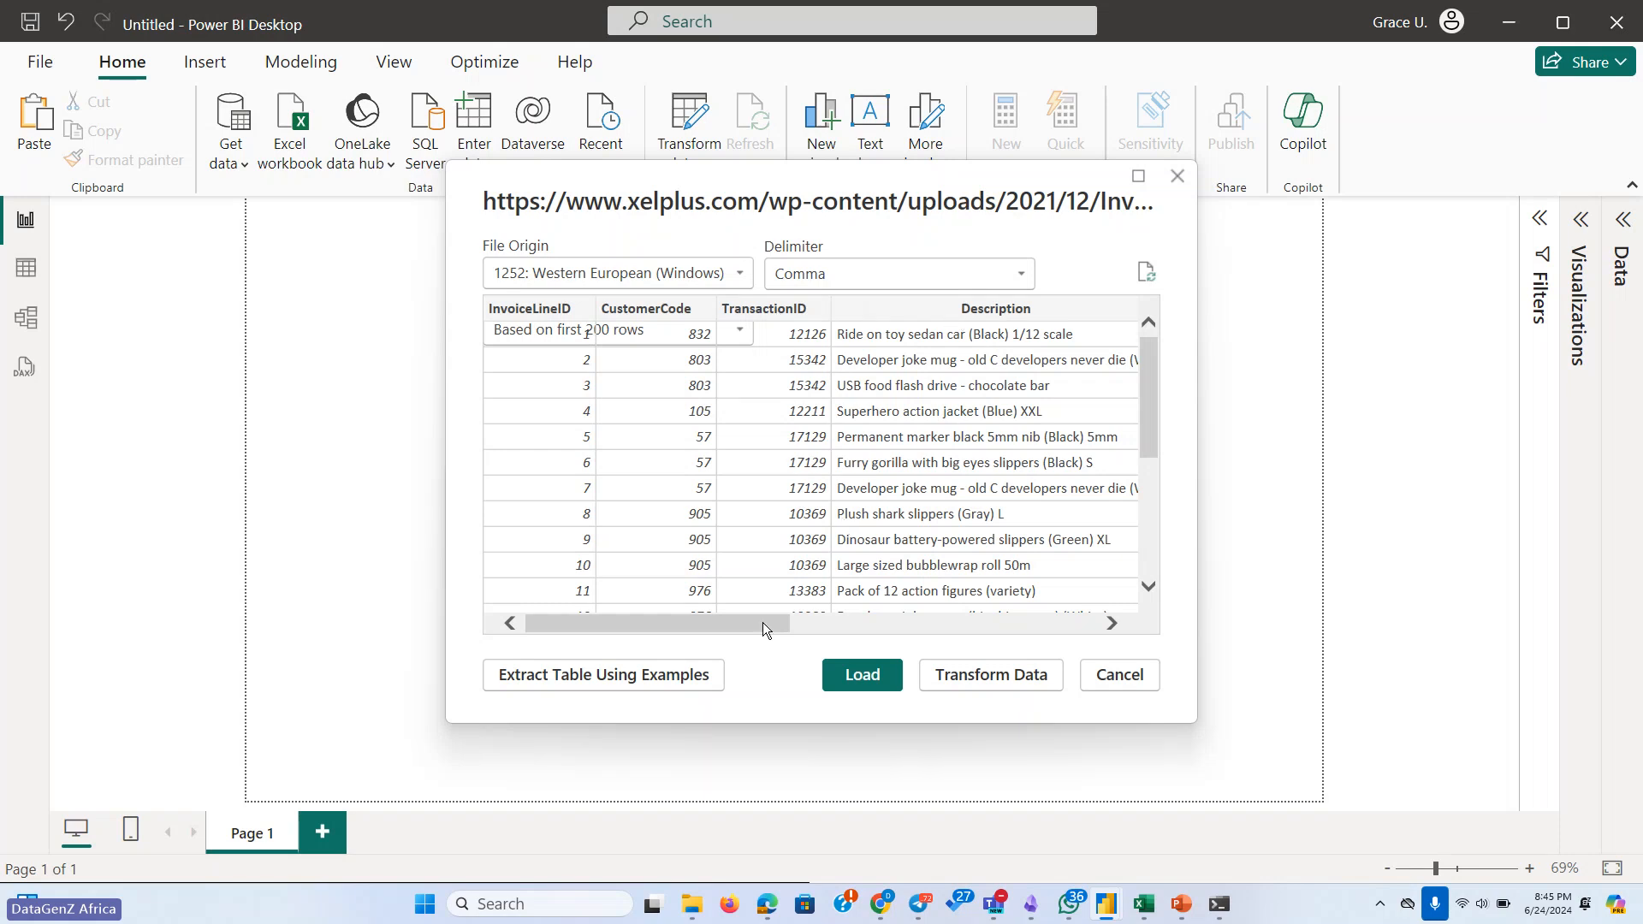
pyautogui.moveTo(763, 623); pyautogui.dragTo(1135, 587)
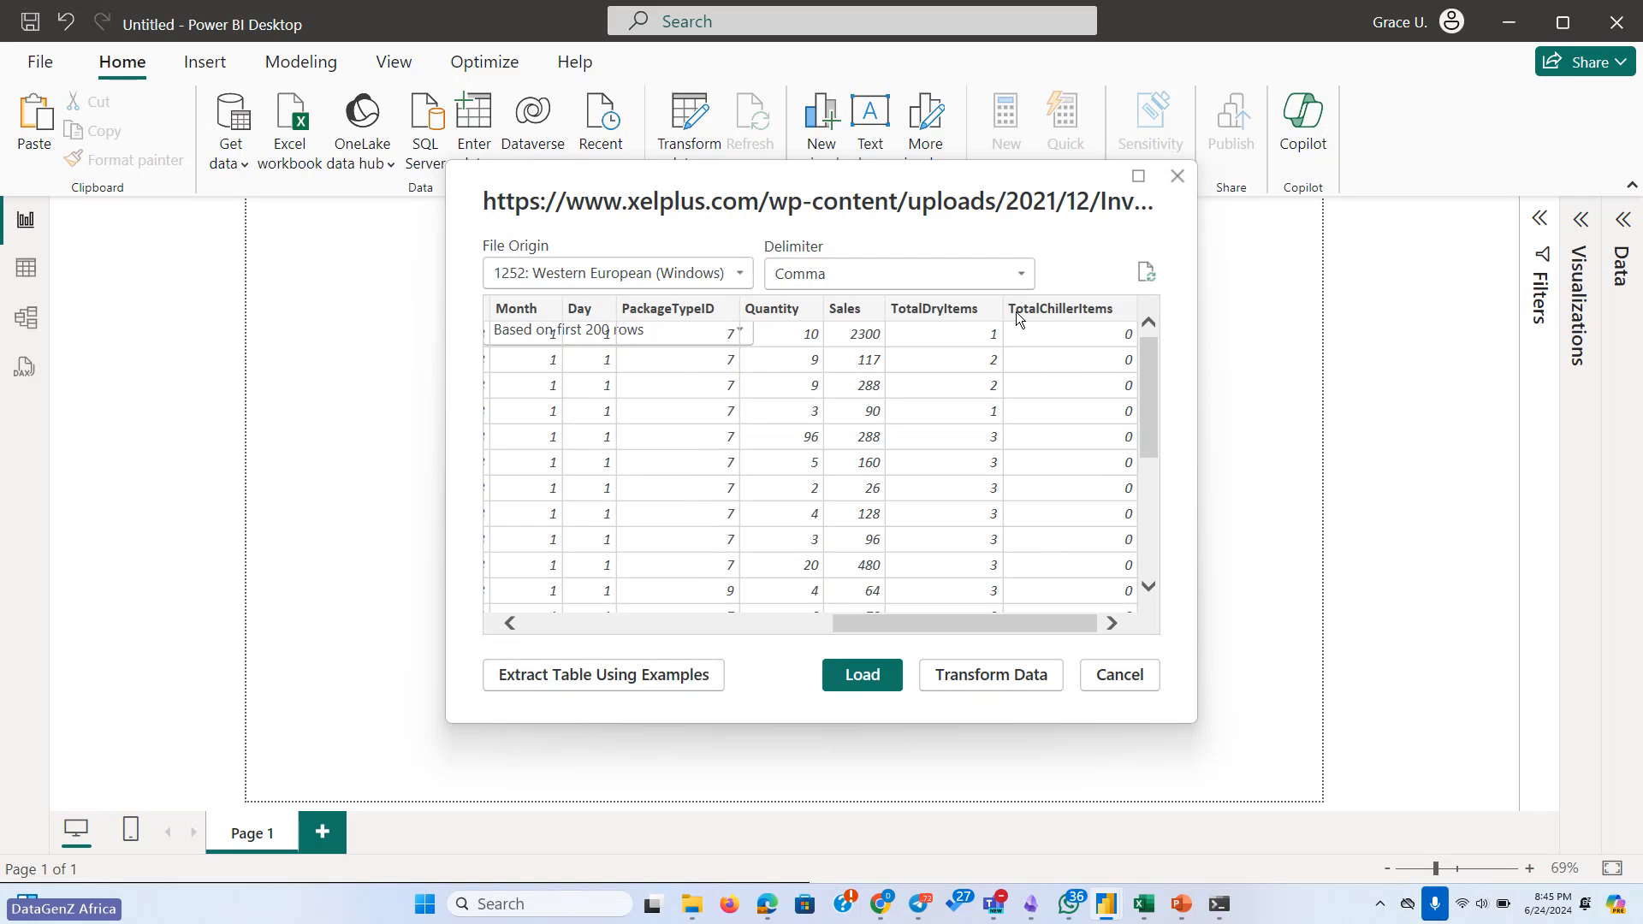
pyautogui.click(1120, 676)
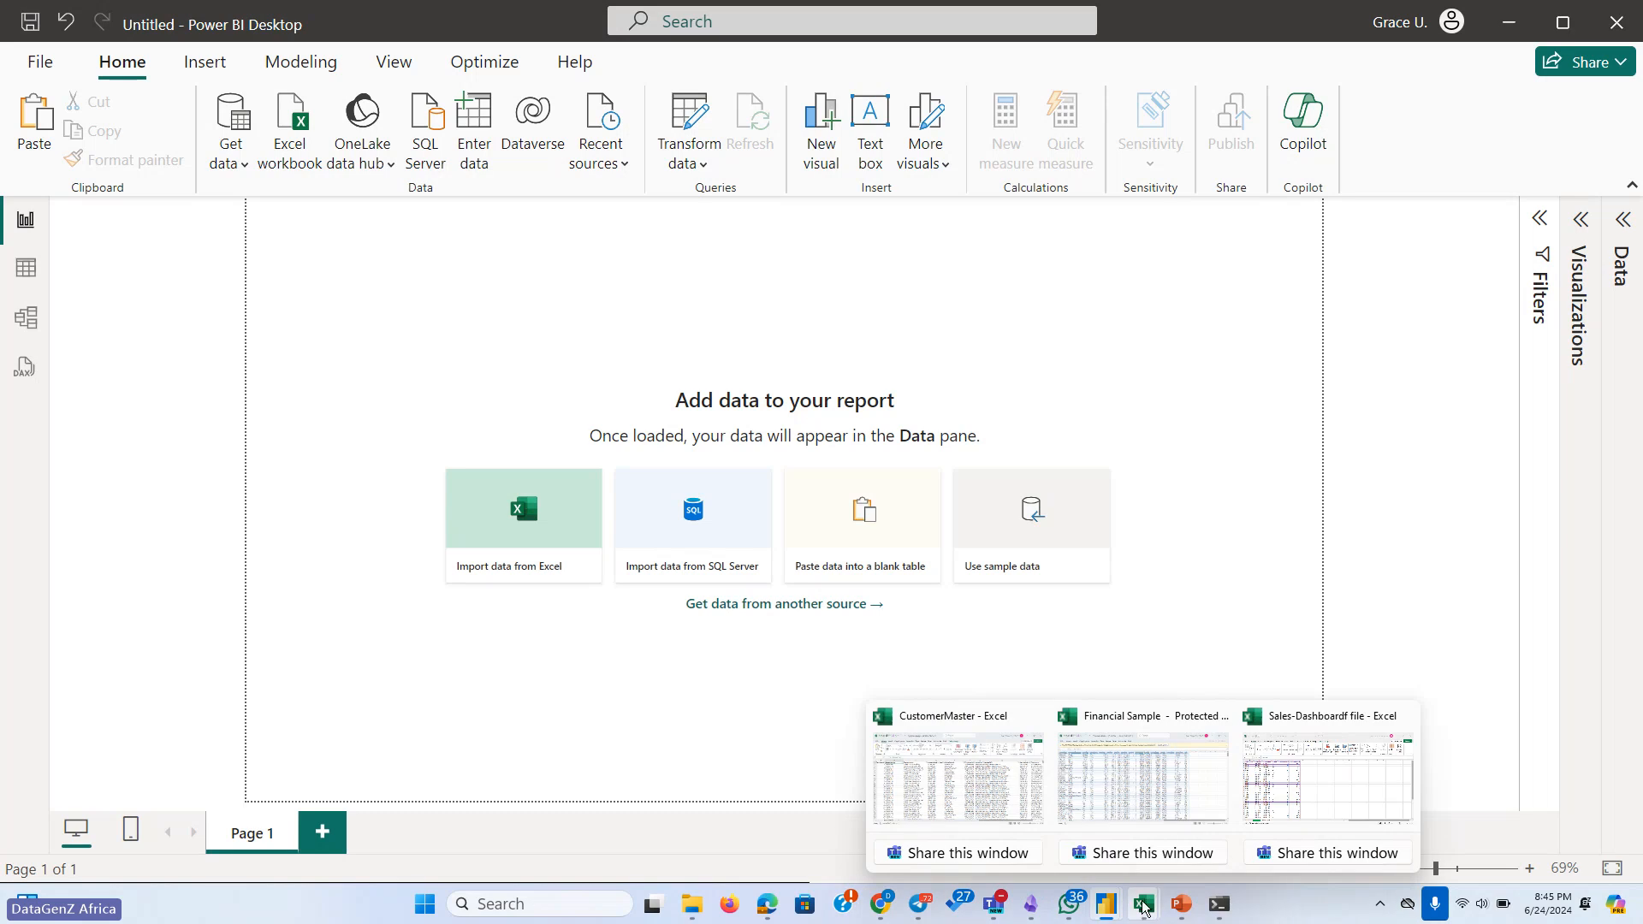
# Copy the runnersworld.com fastest marathoners link from the Get Data slide in PowerPoint and open it in the existing Chrome invoice window
pyautogui.moveTo(1179, 910)
pyautogui.click(1274, 783)
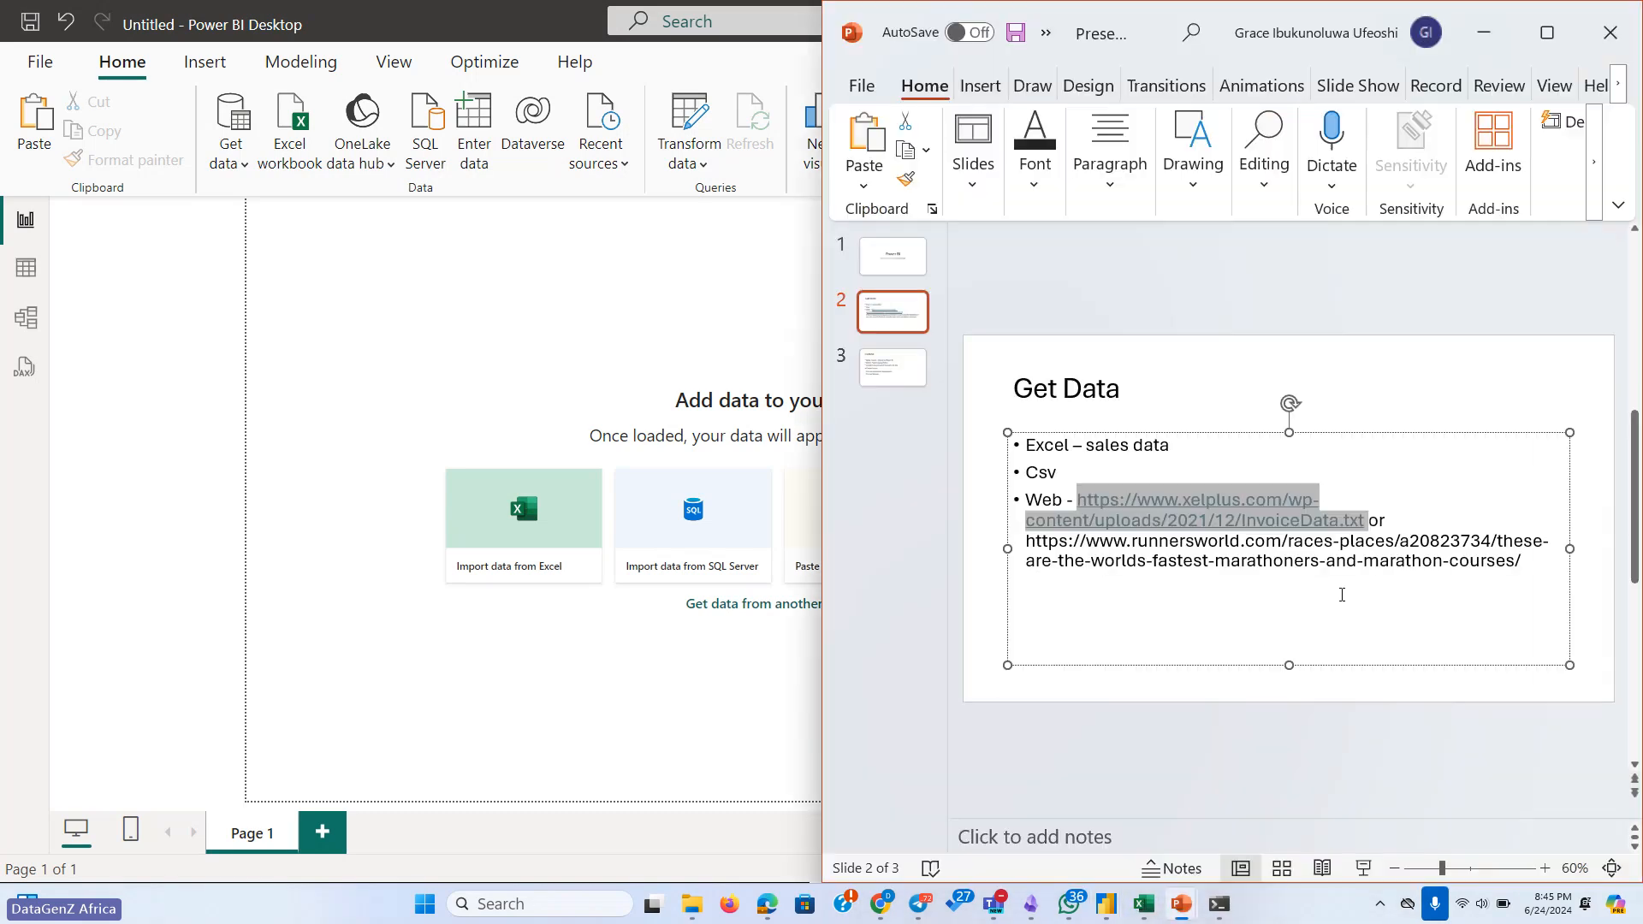
pyautogui.moveTo(1518, 571); pyautogui.dragTo(1027, 543)
pyautogui.hotkey('ctrl', 'c')
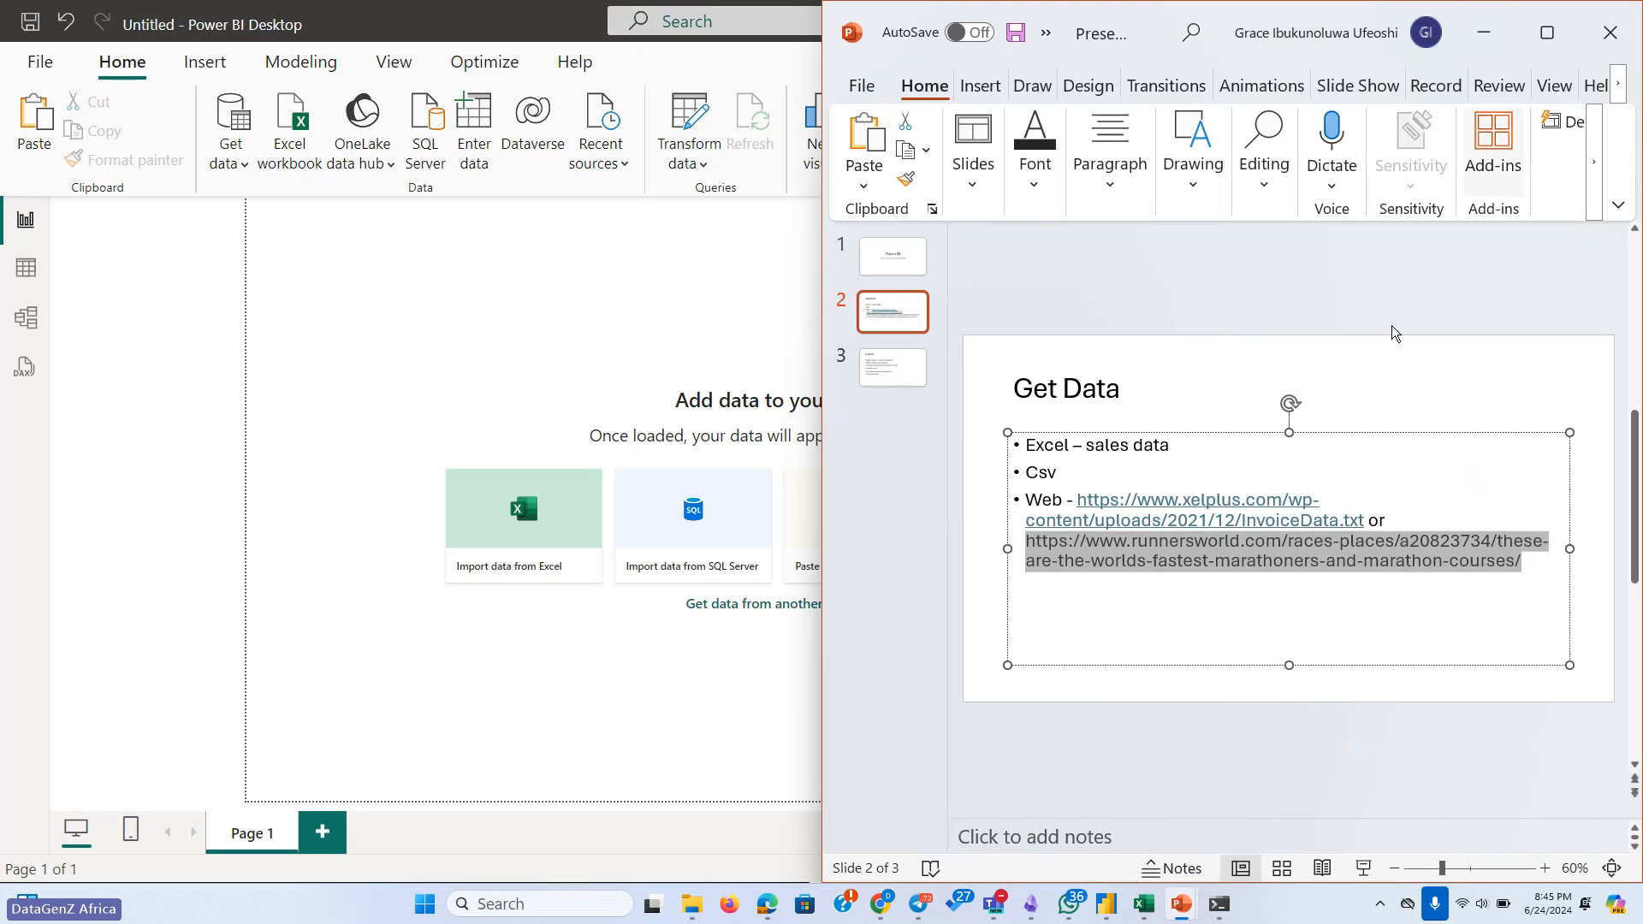
pyautogui.moveTo(881, 904)
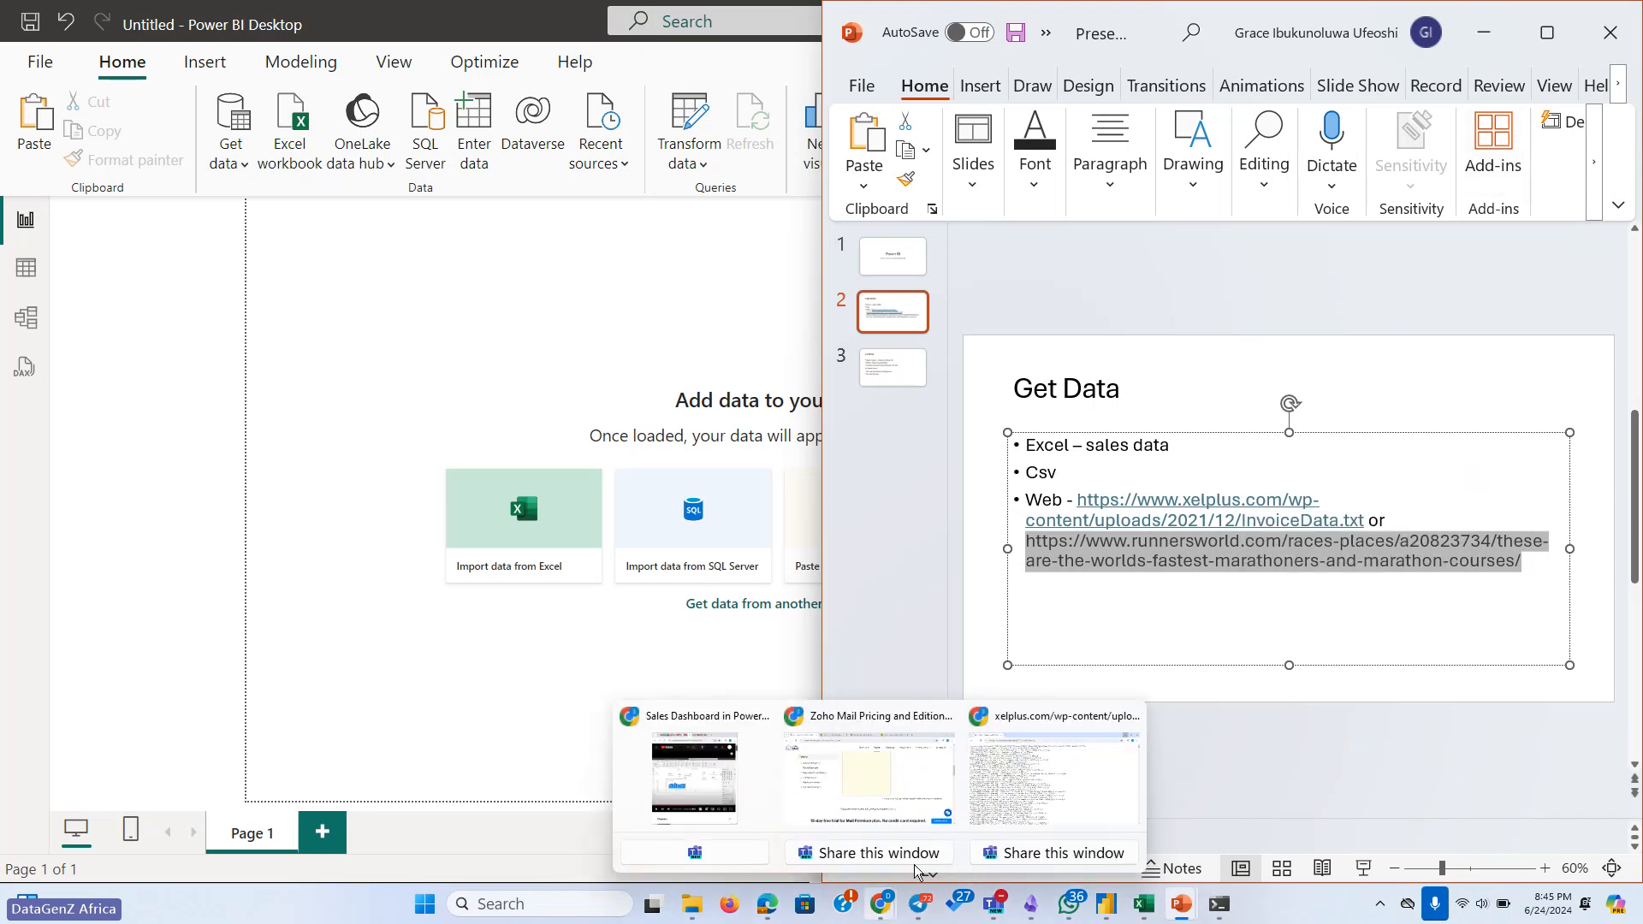
pyautogui.click(1037, 802)
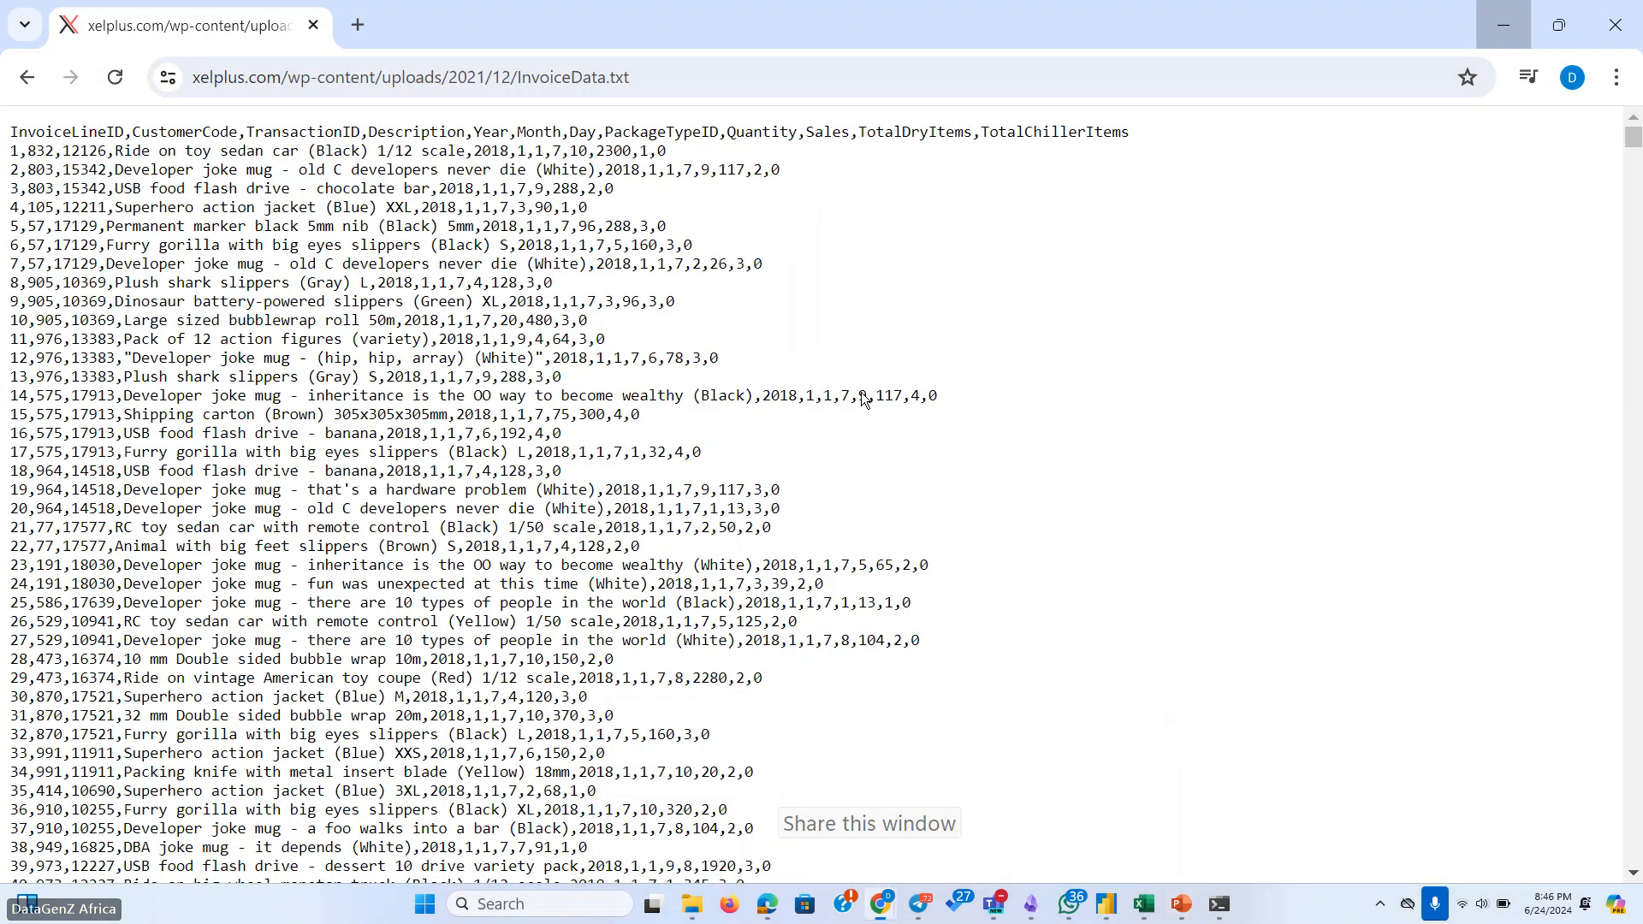
pyautogui.click(711, 76)
pyautogui.hotkey('ctrl', 'v')
pyautogui.press('Return')
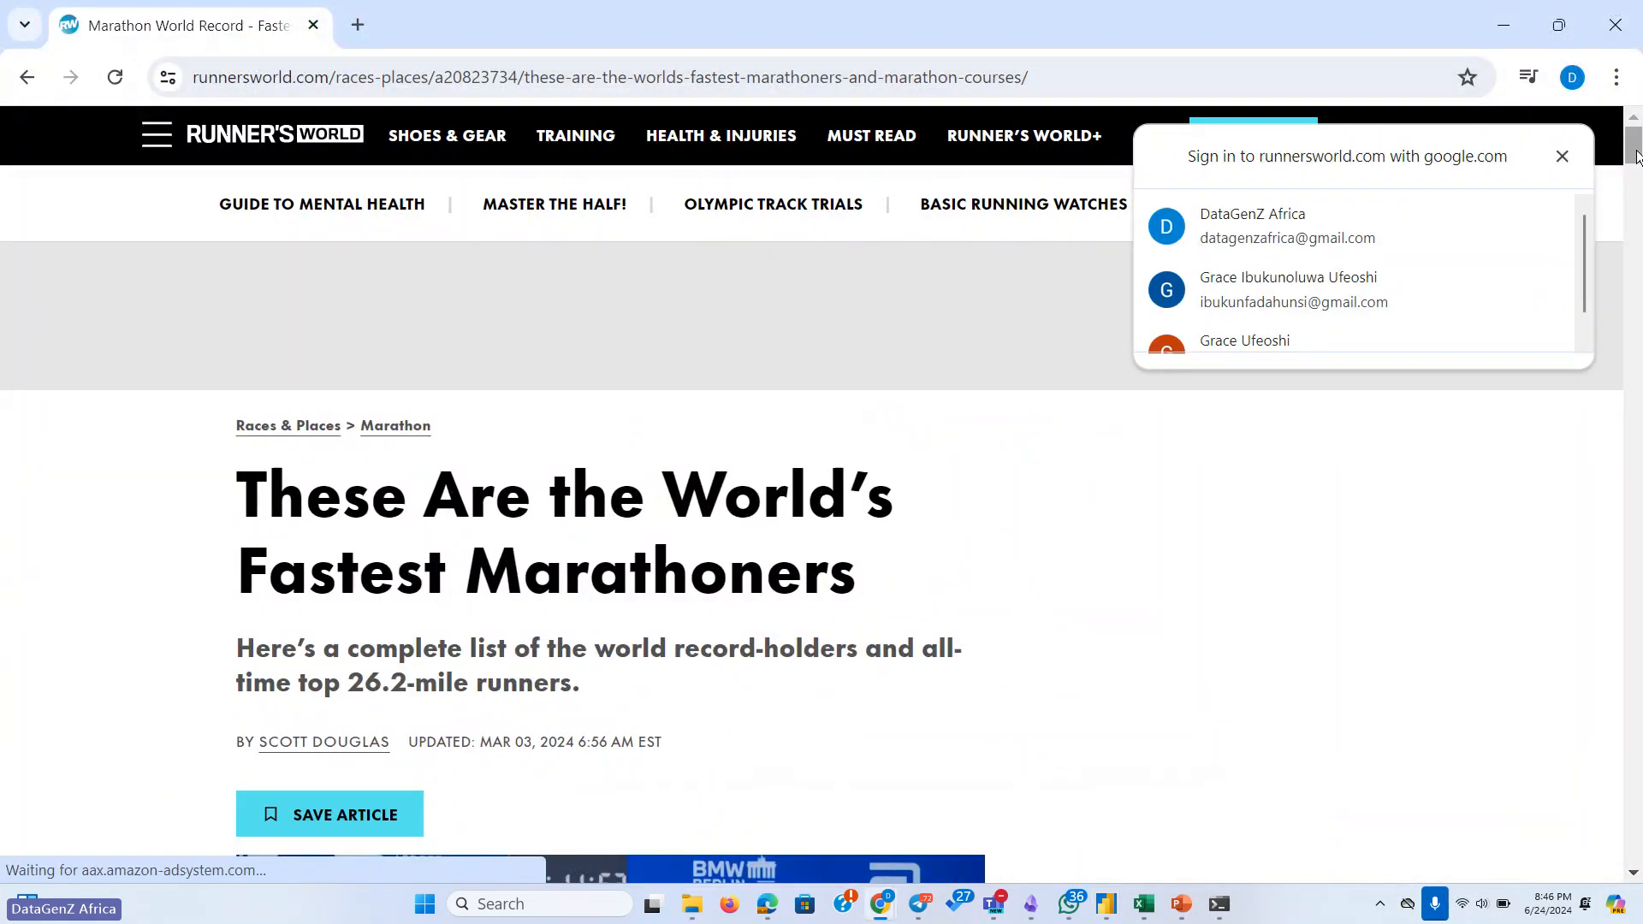
# Look through the marathoner tables in the Runner's World article and dismiss the Google sign-in prompt
pyautogui.scroll(-4, 1636, 156)
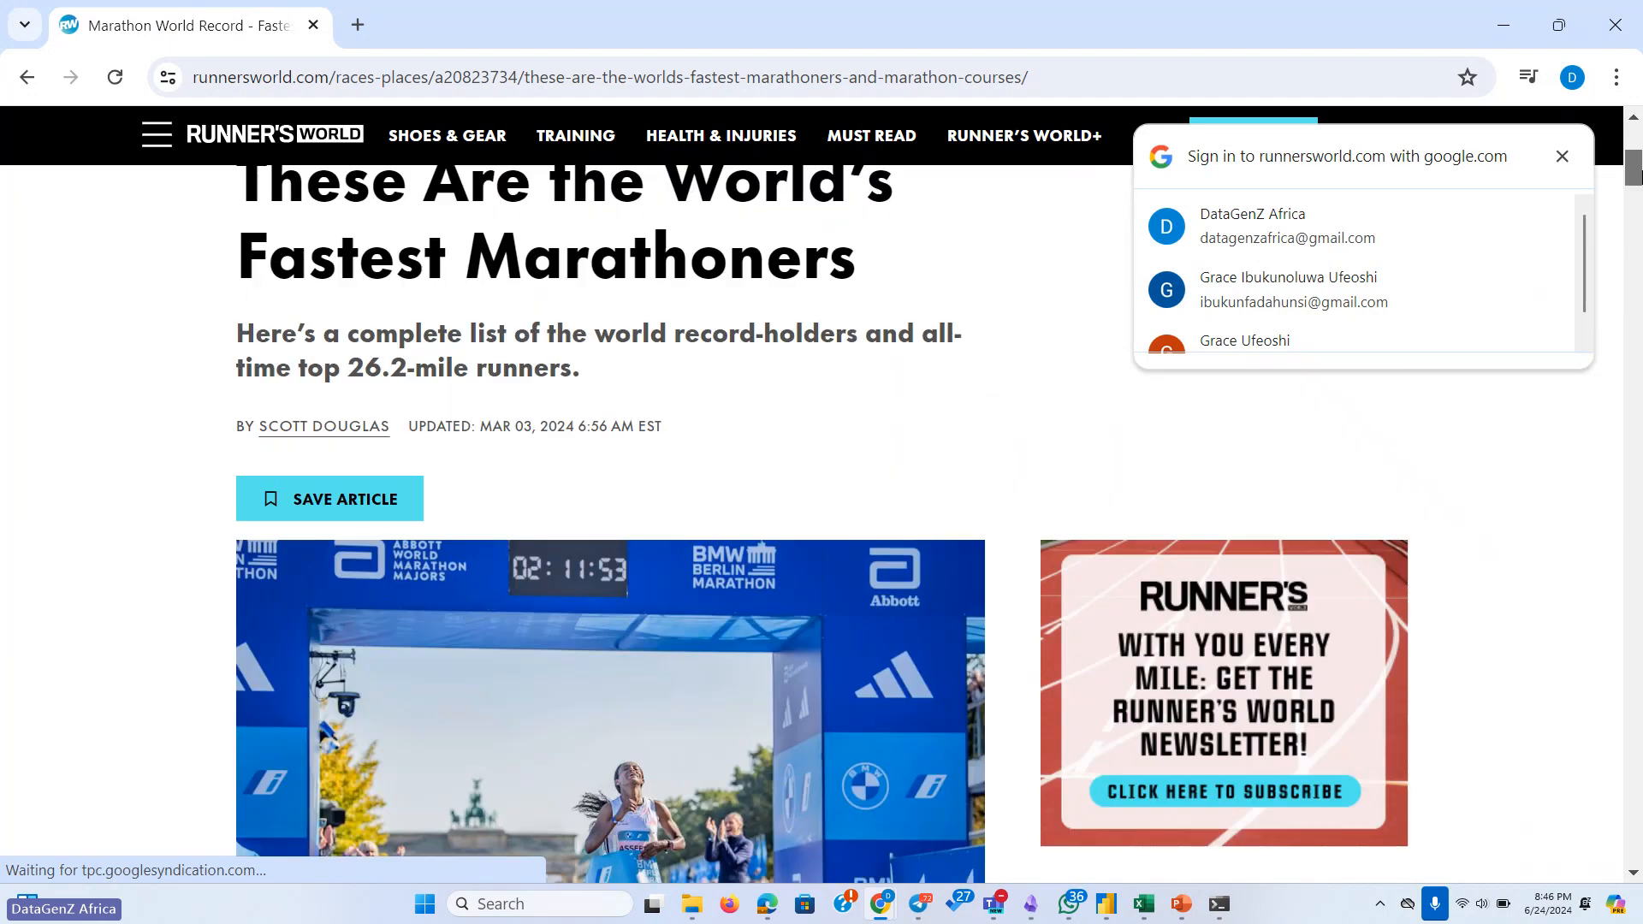
pyautogui.moveTo(1636, 171); pyautogui.dragTo(1637, 424)
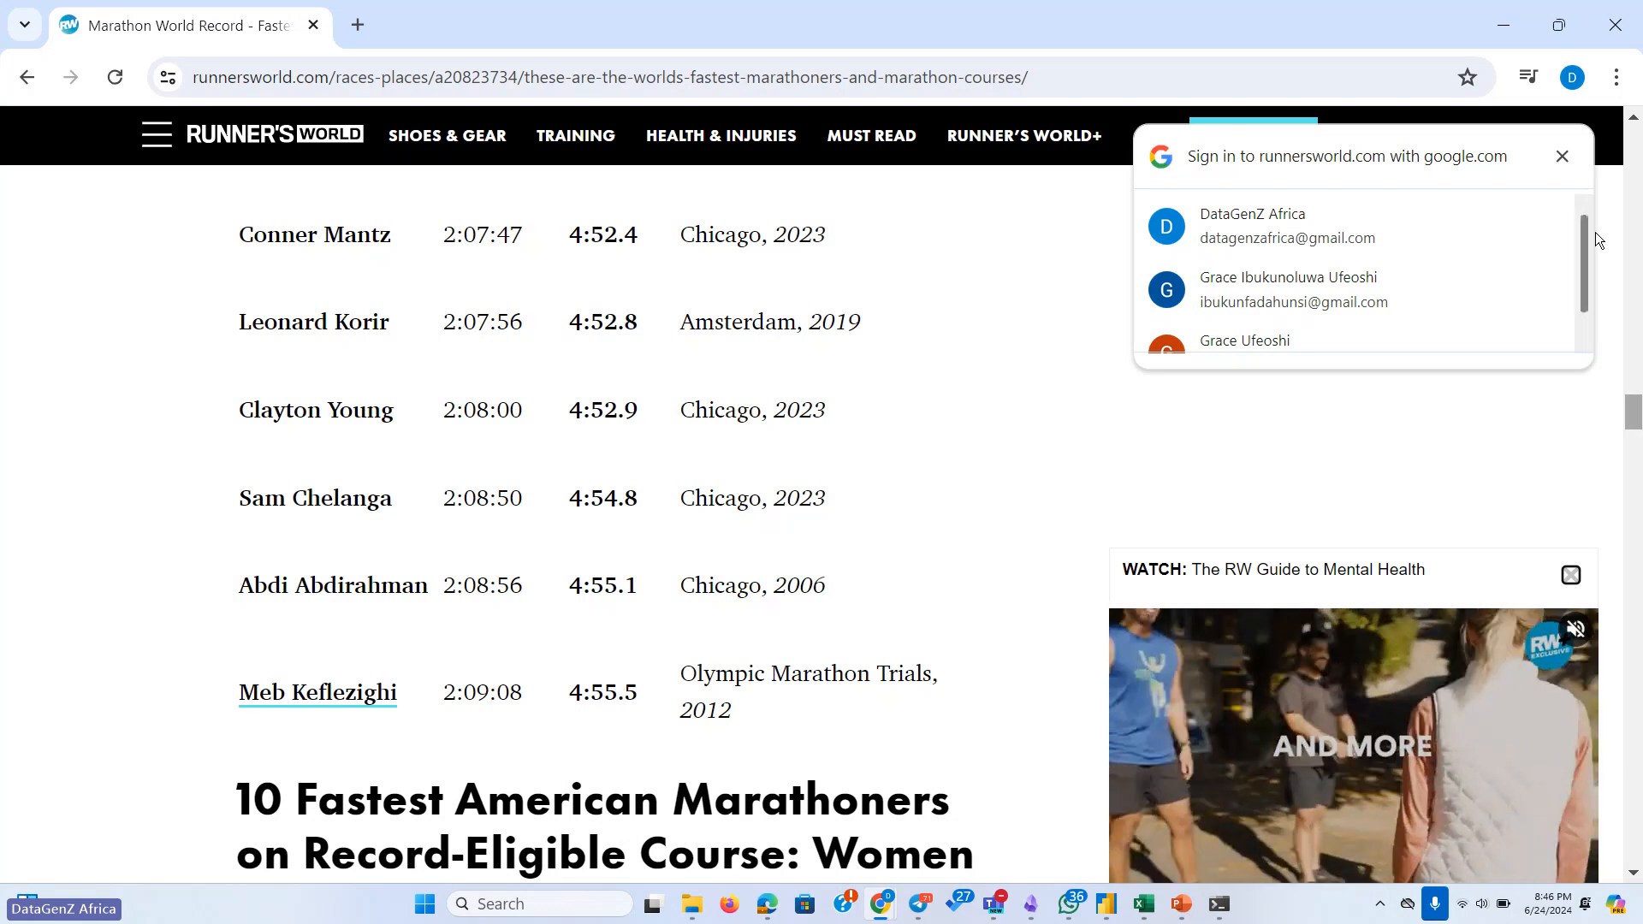
pyautogui.click(1563, 155)
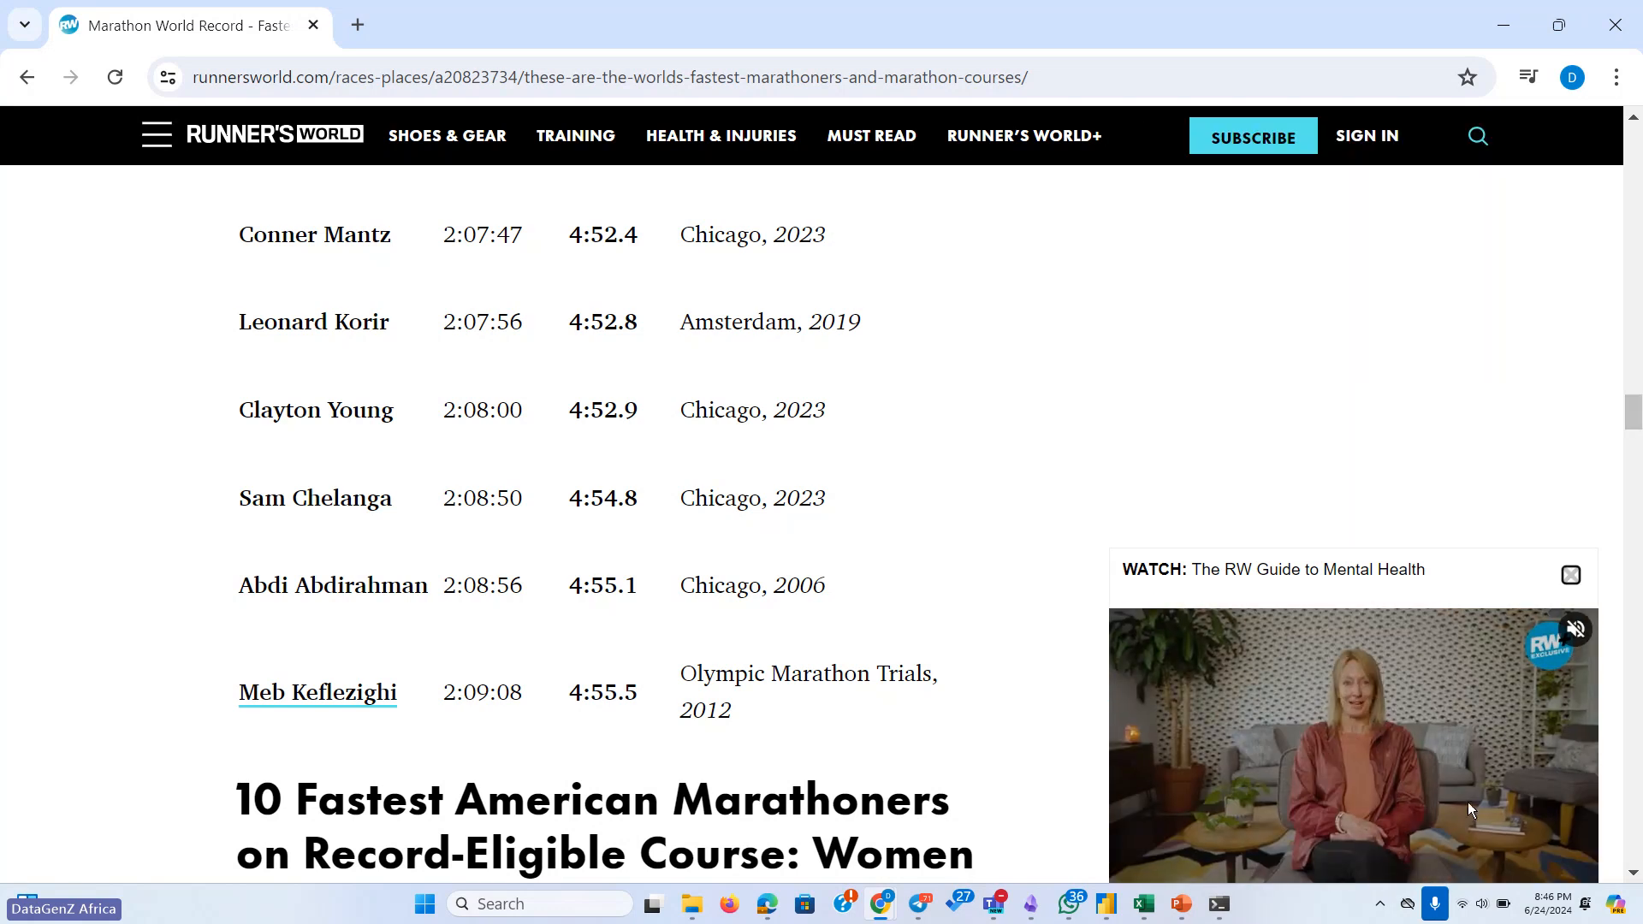
pyautogui.moveTo(992, 893)
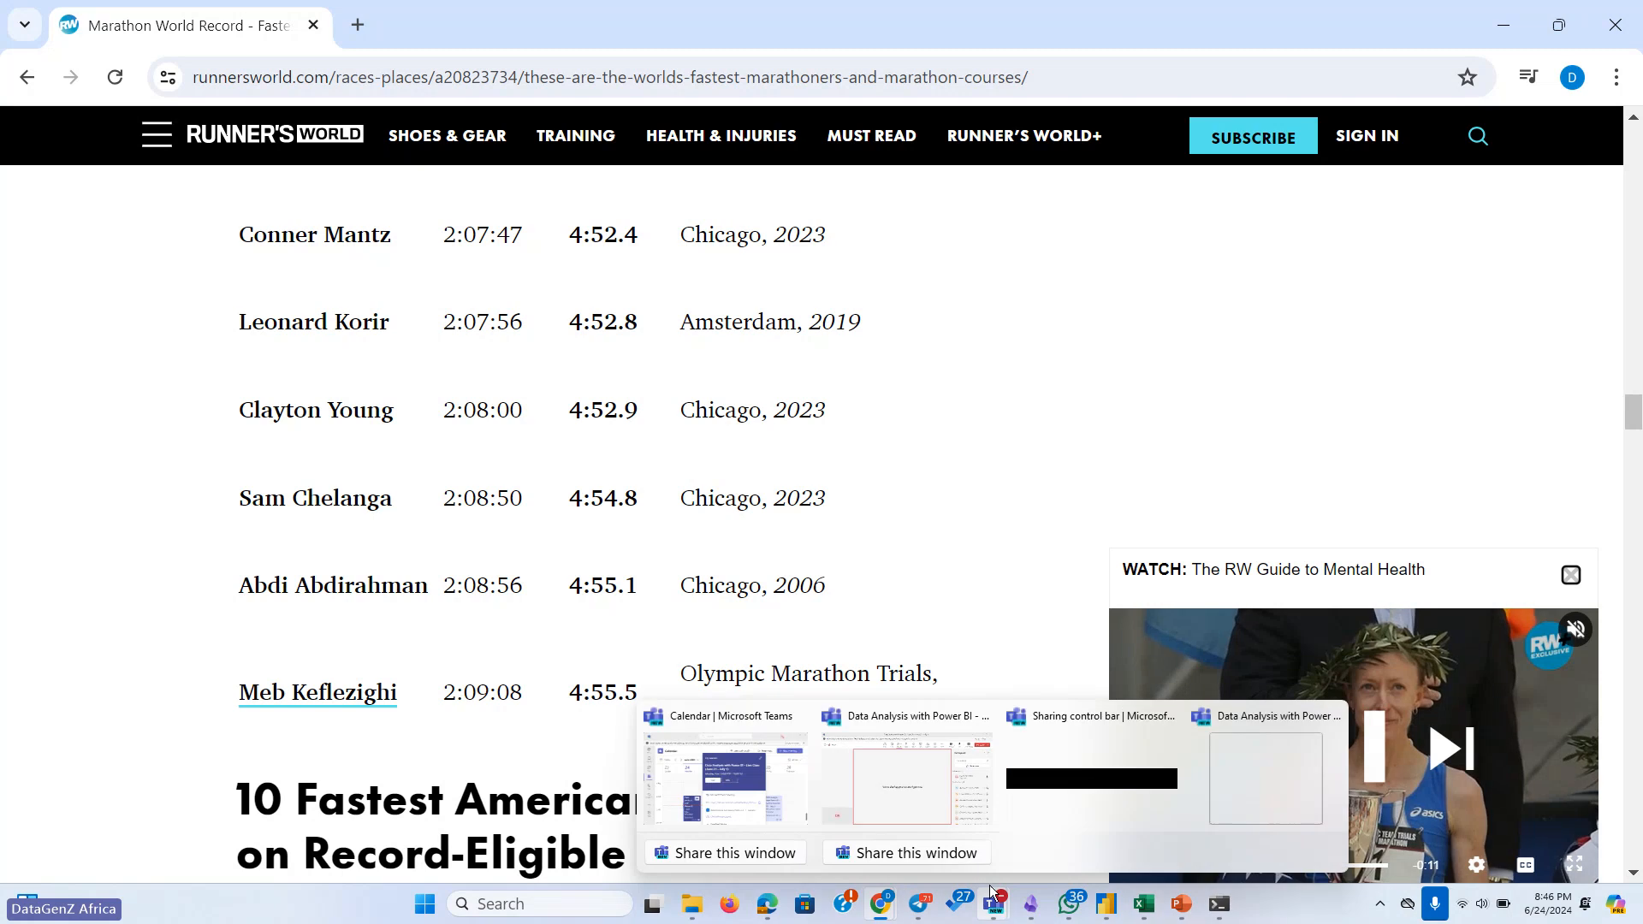
# Check the Teams meeting, return to the untitled Power BI Desktop report, and start a Web data import
pyautogui.click(933, 772)
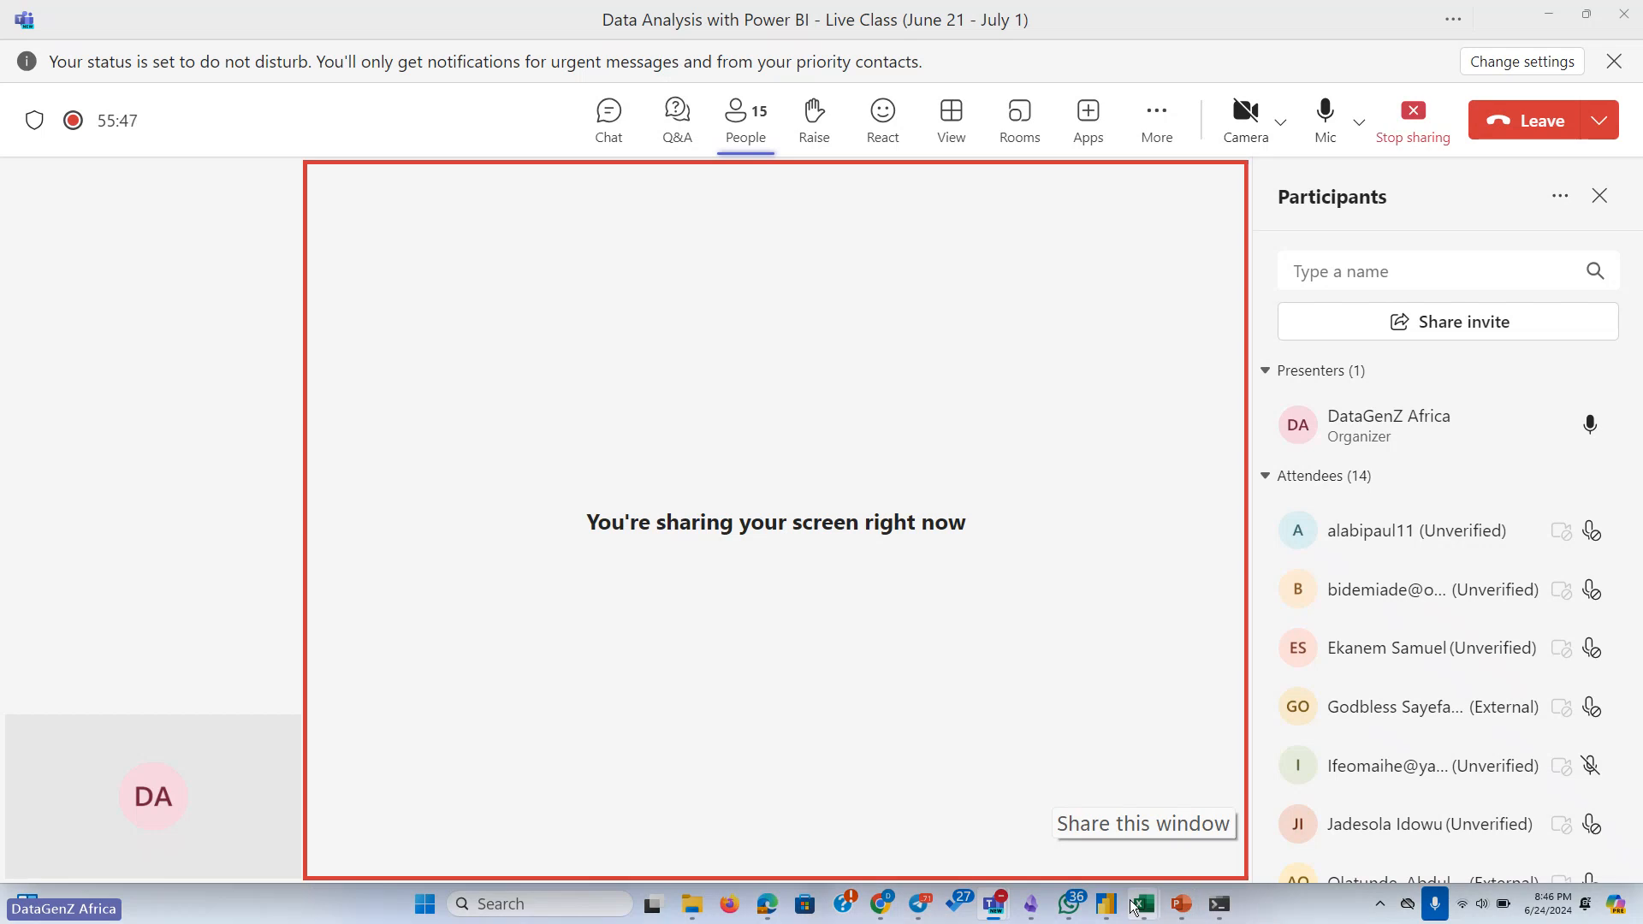
pyautogui.moveTo(1105, 909)
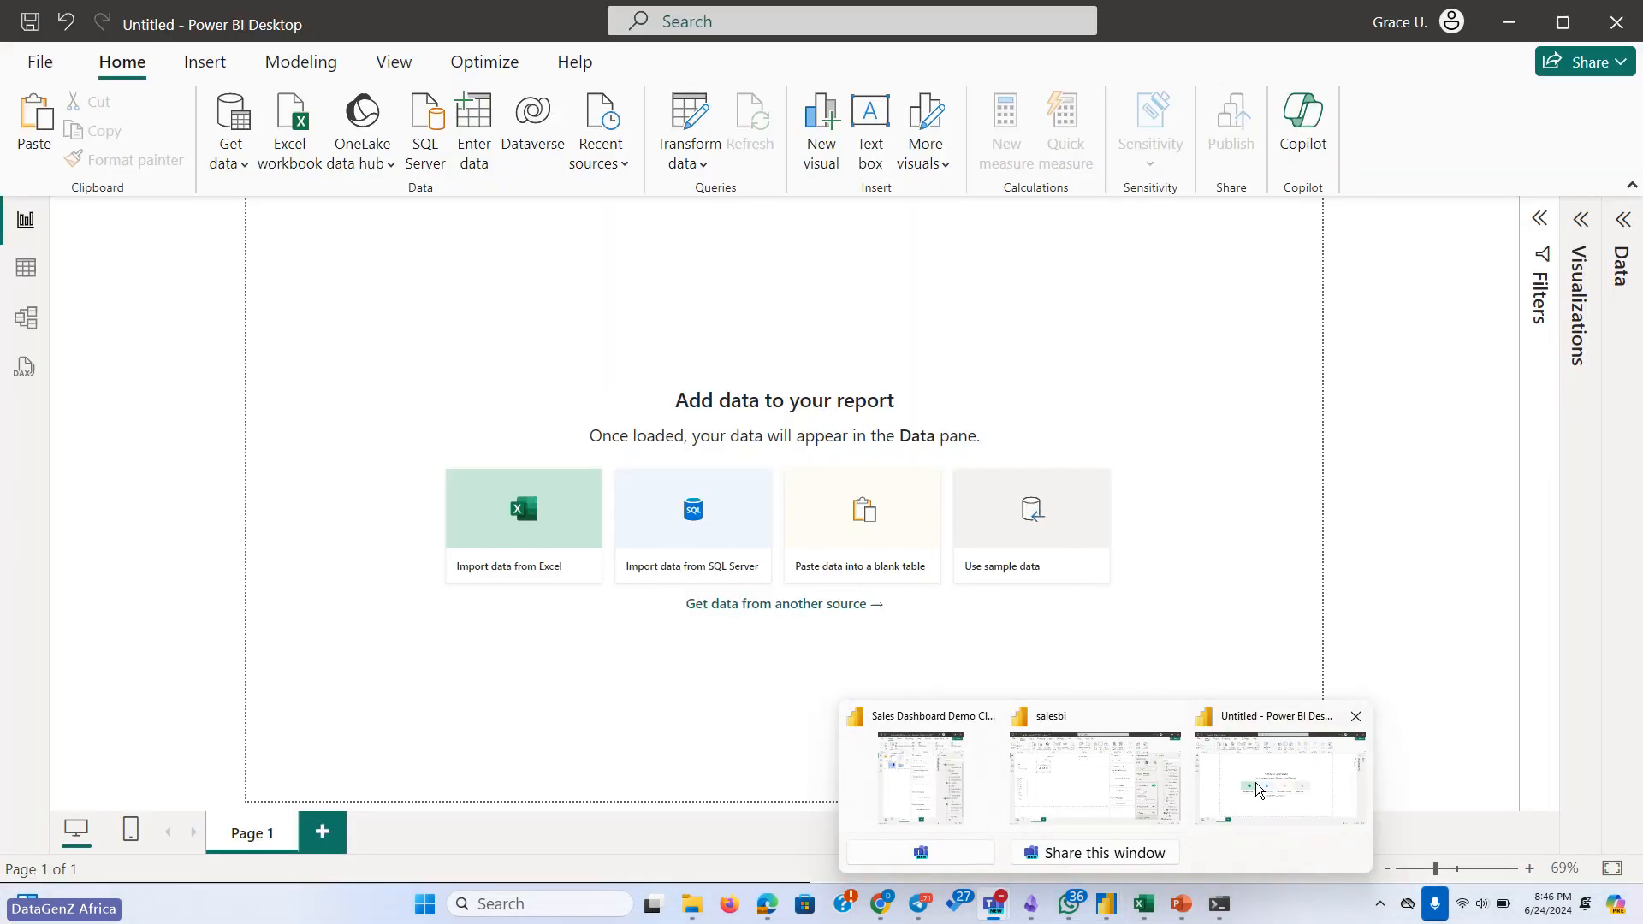
pyautogui.click(1257, 790)
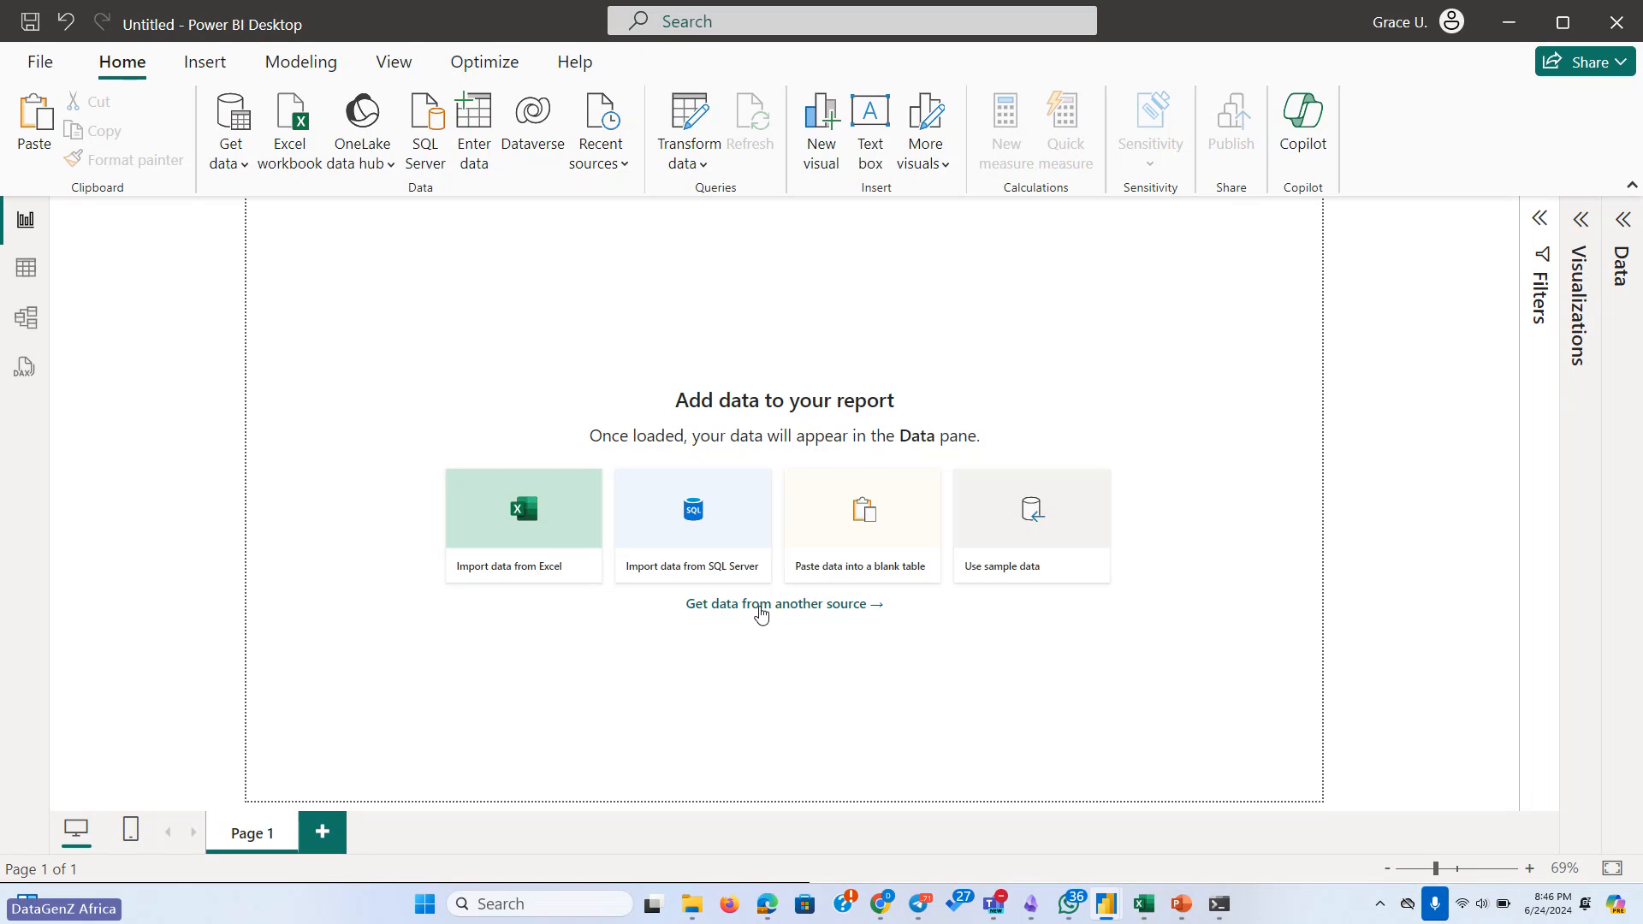
pyautogui.click(759, 604)
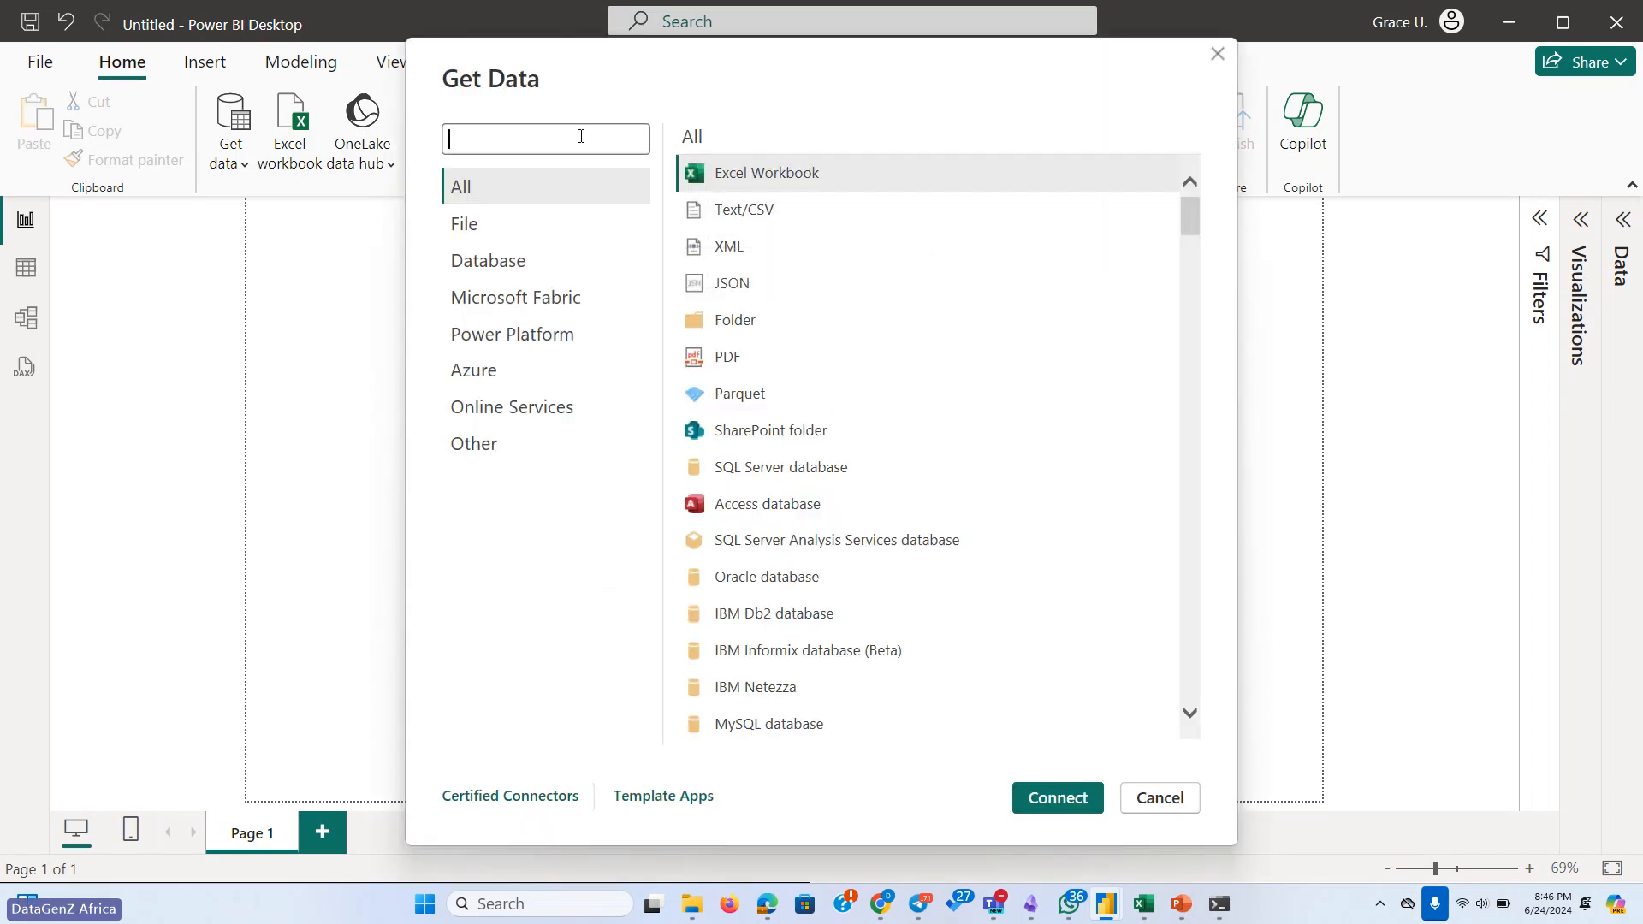
pyautogui.write('wwe')
pyautogui.press('BackSpace')
pyautogui.press('BackSpace')
pyautogui.write('eb')
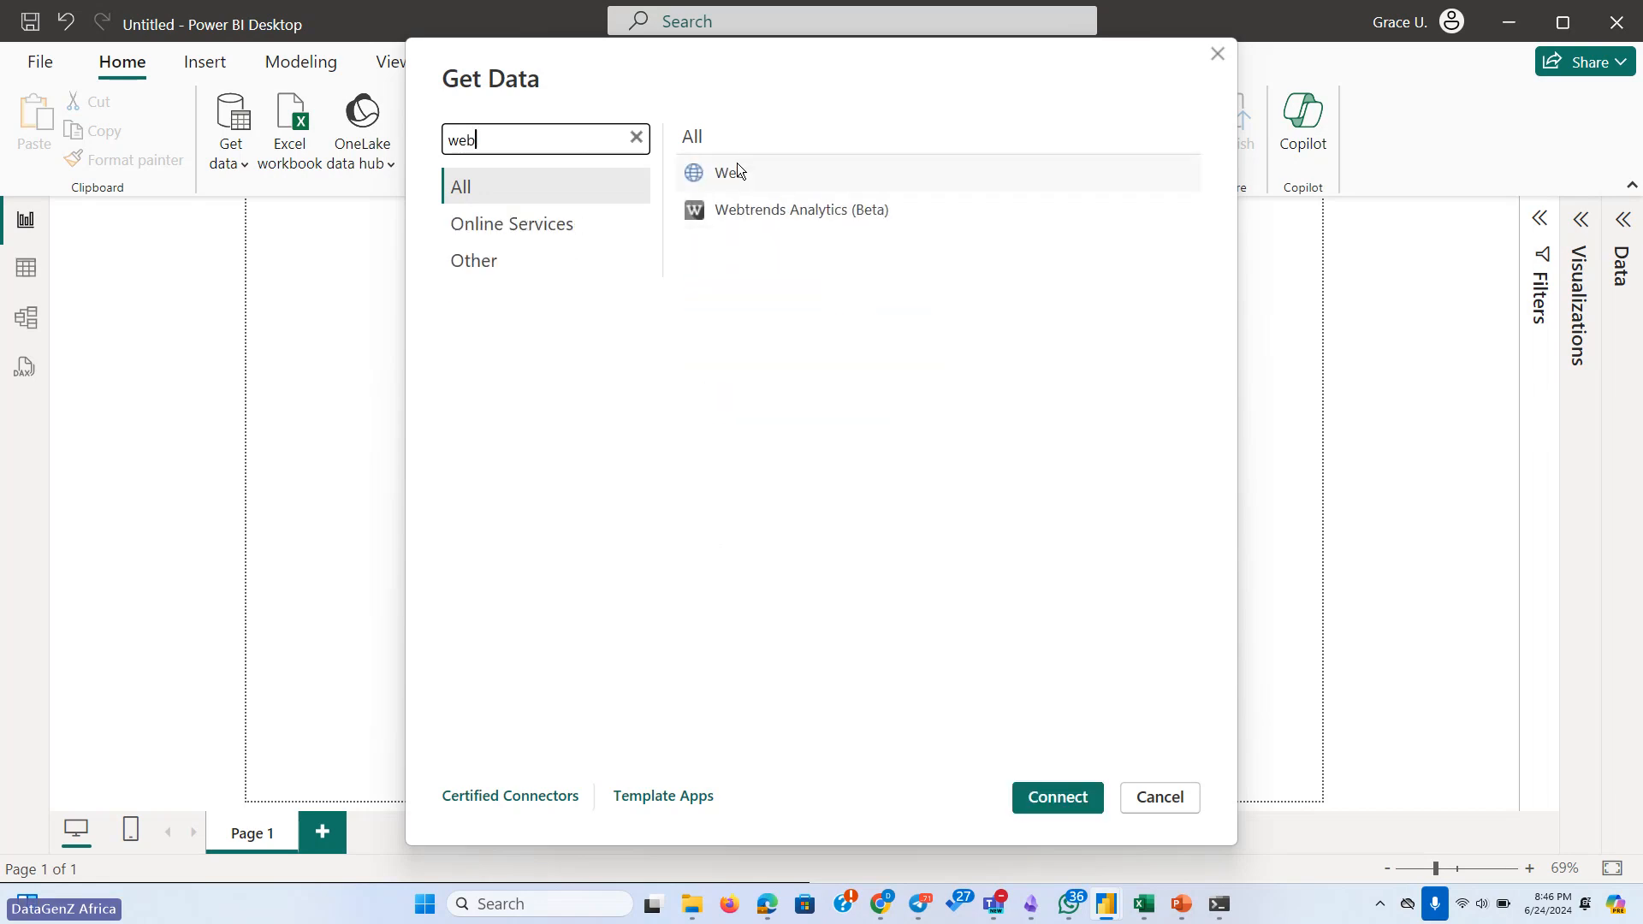
pyautogui.click(738, 170)
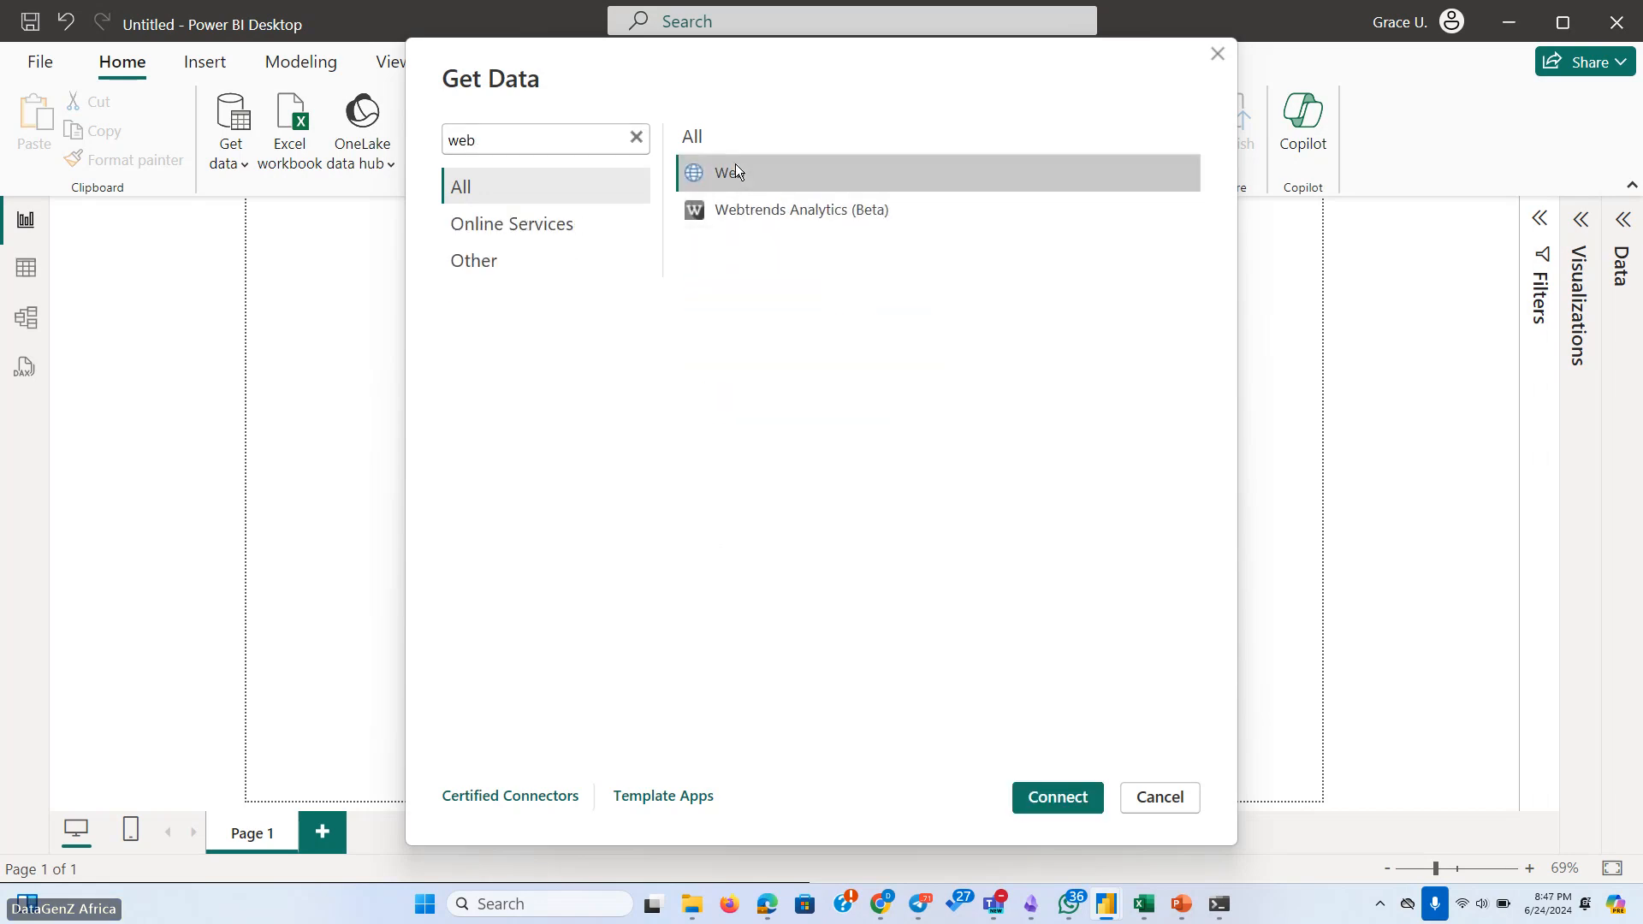
pyautogui.click(1058, 799)
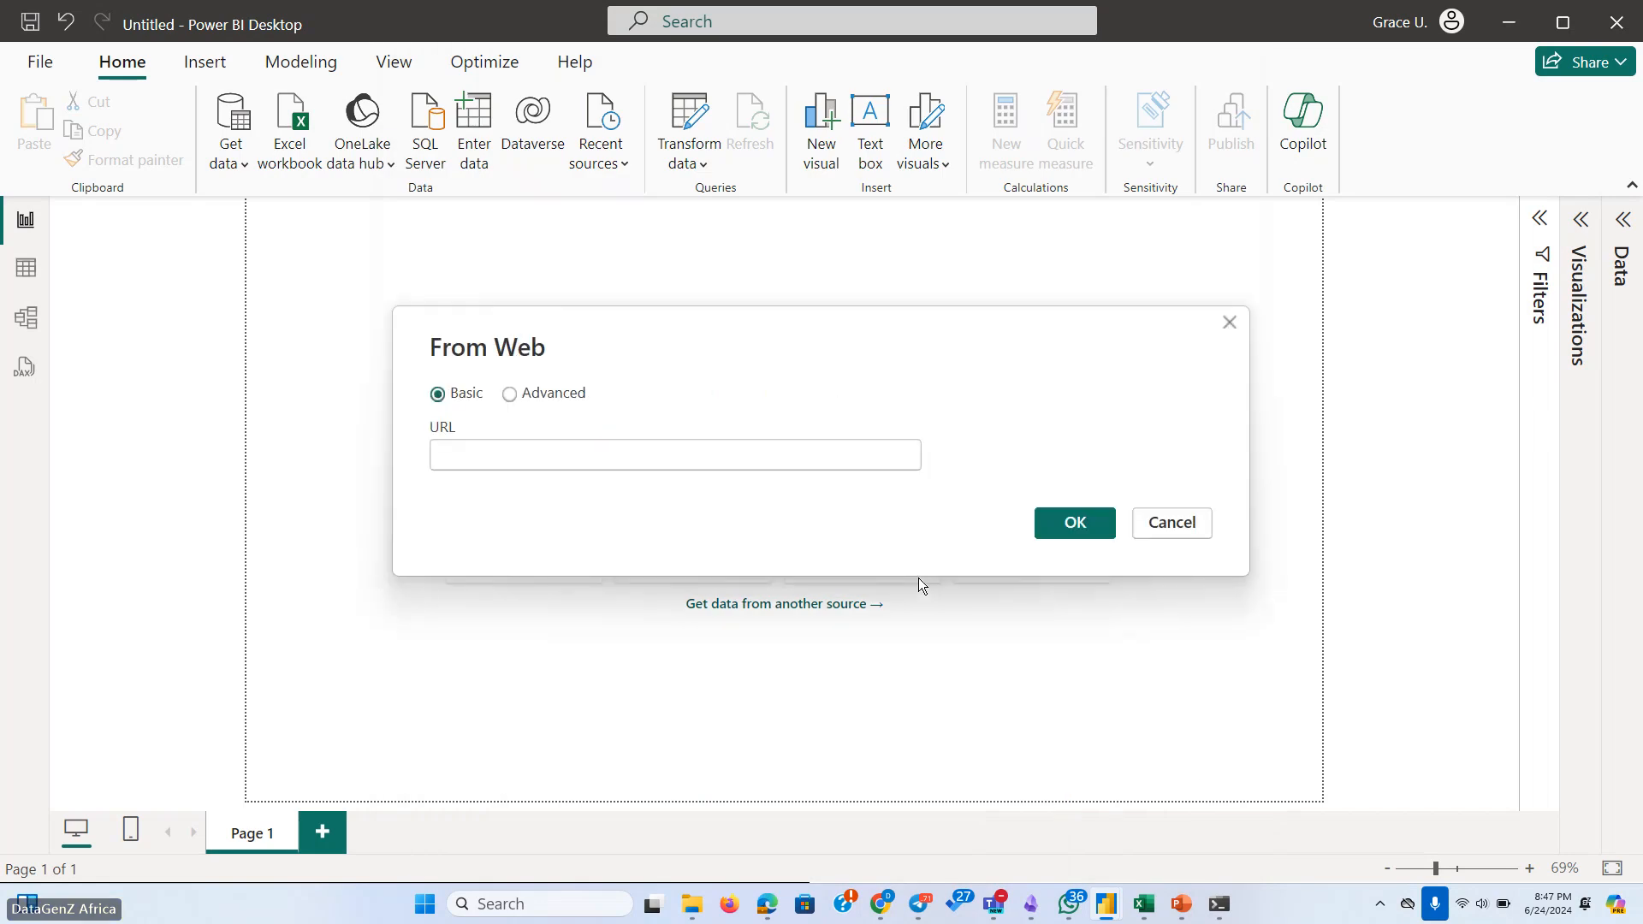
# View the Advanced URL options, return to Basic, and connect to runnersworld.com/races-places/a20823734/these-are-the-worlds-fastest-marathoners-and-marathon-courses/
pyautogui.click(508, 399)
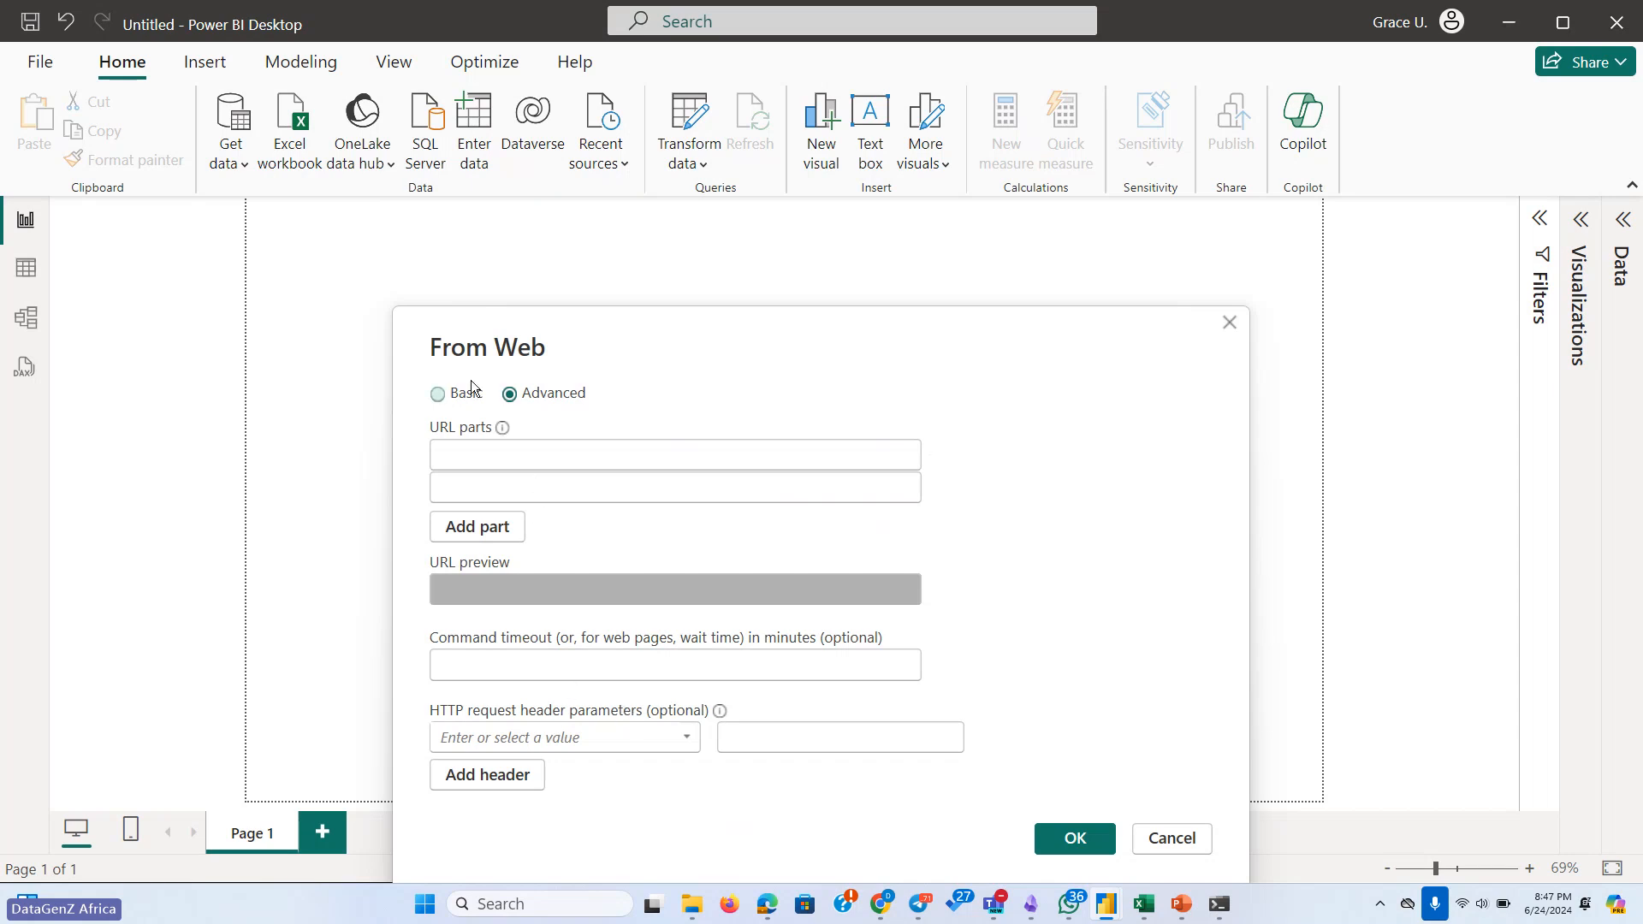
pyautogui.click(438, 394)
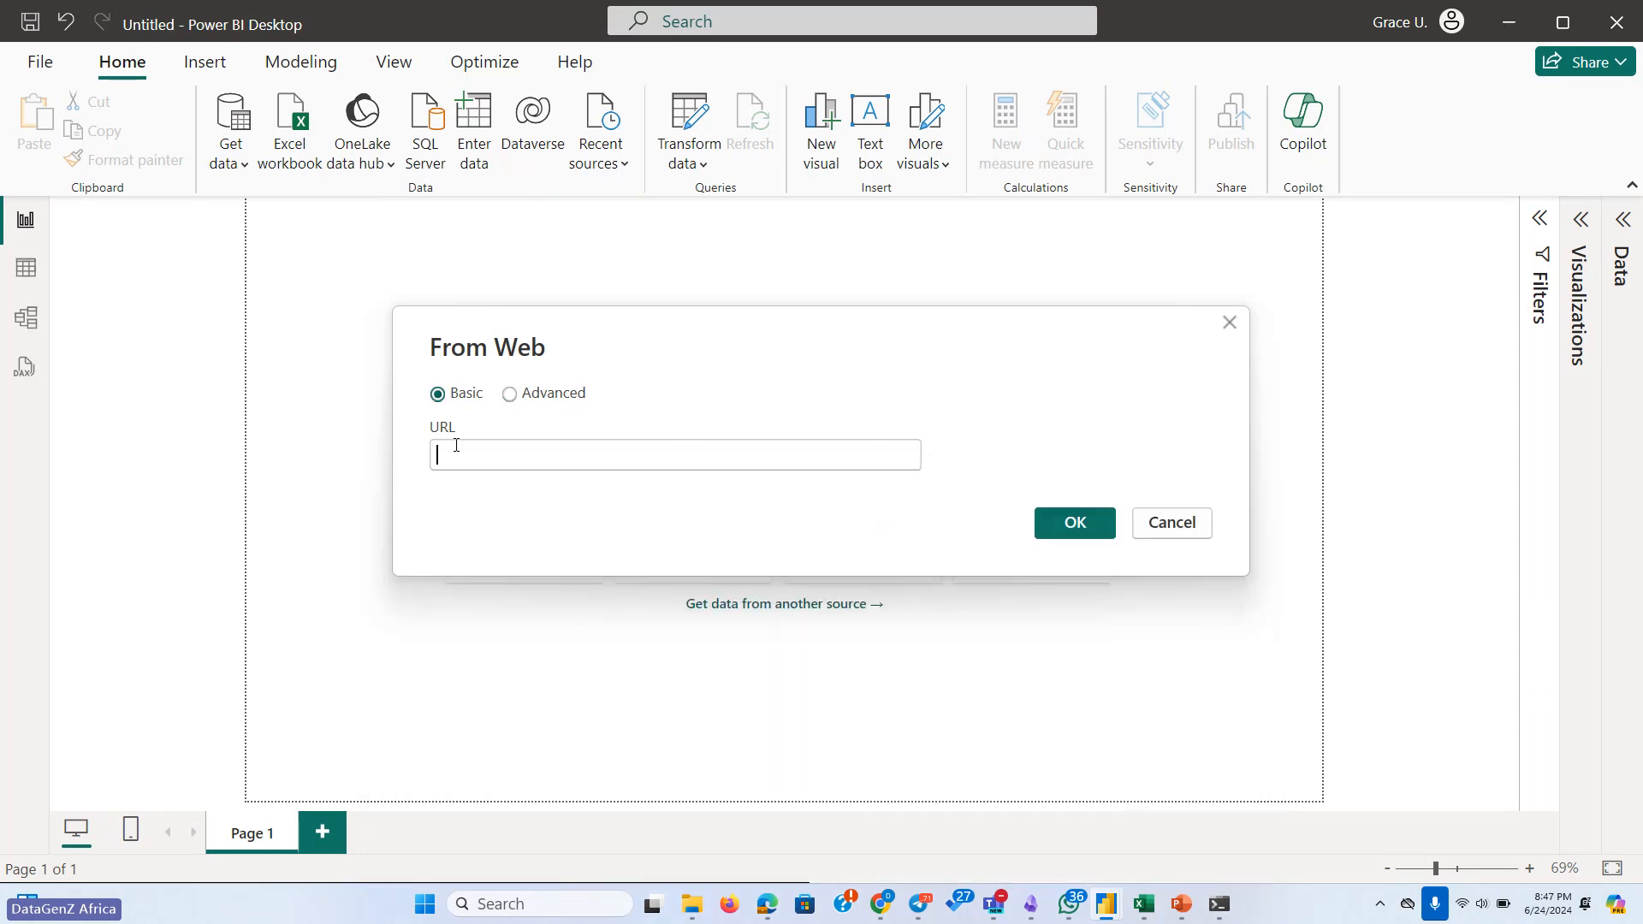
pyautogui.hotkey('ctrl', 'v')
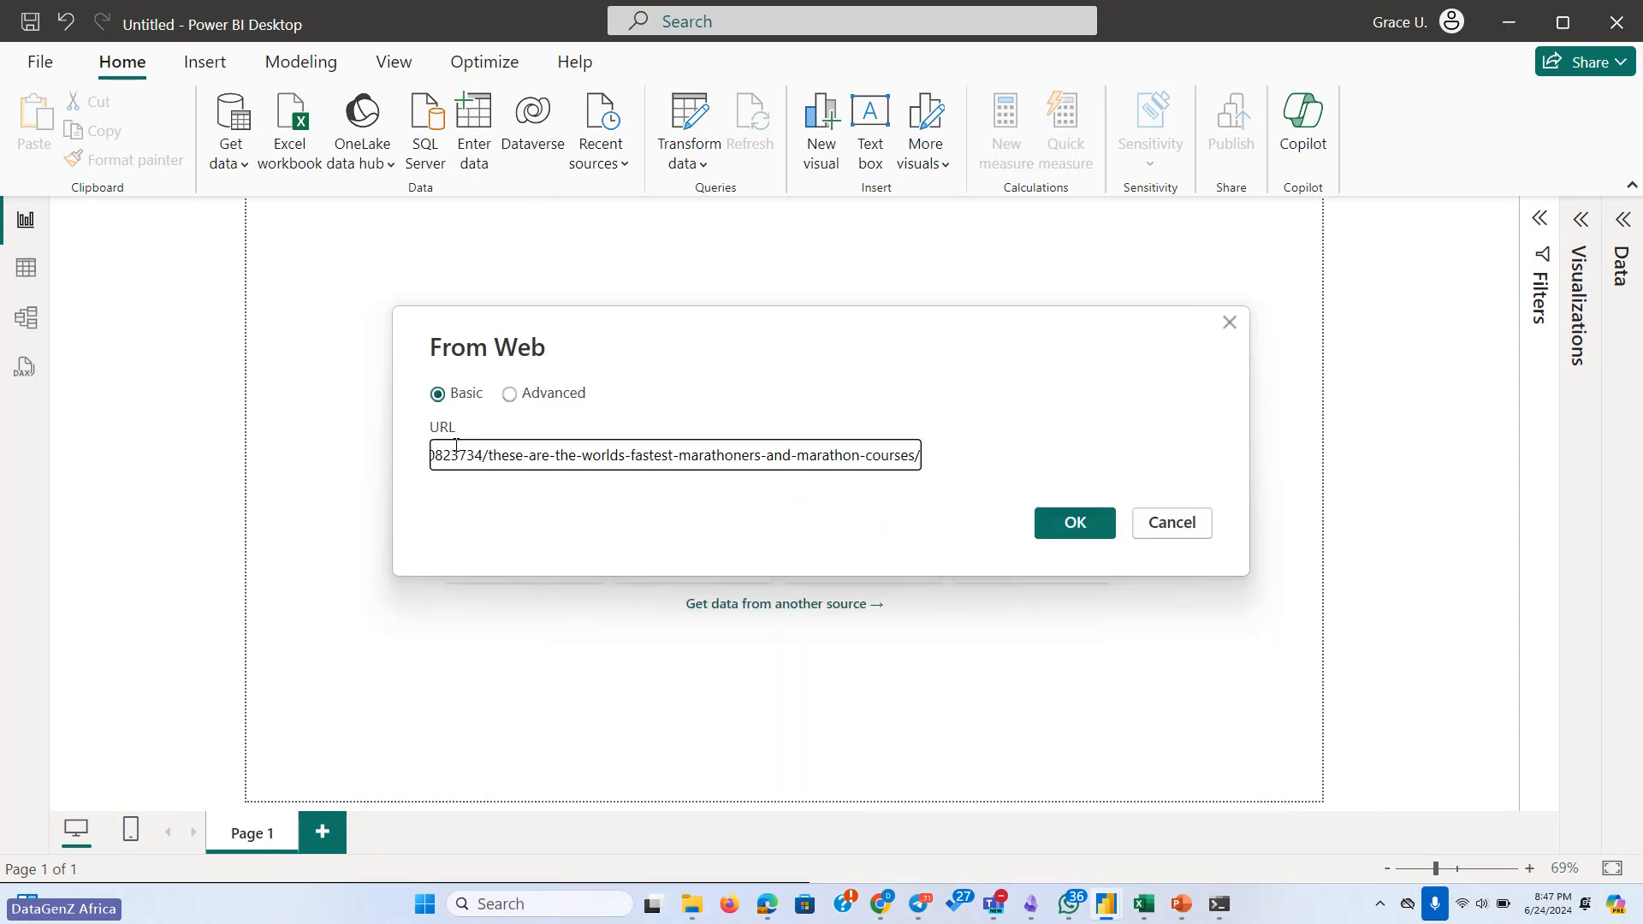
pyautogui.click(1058, 522)
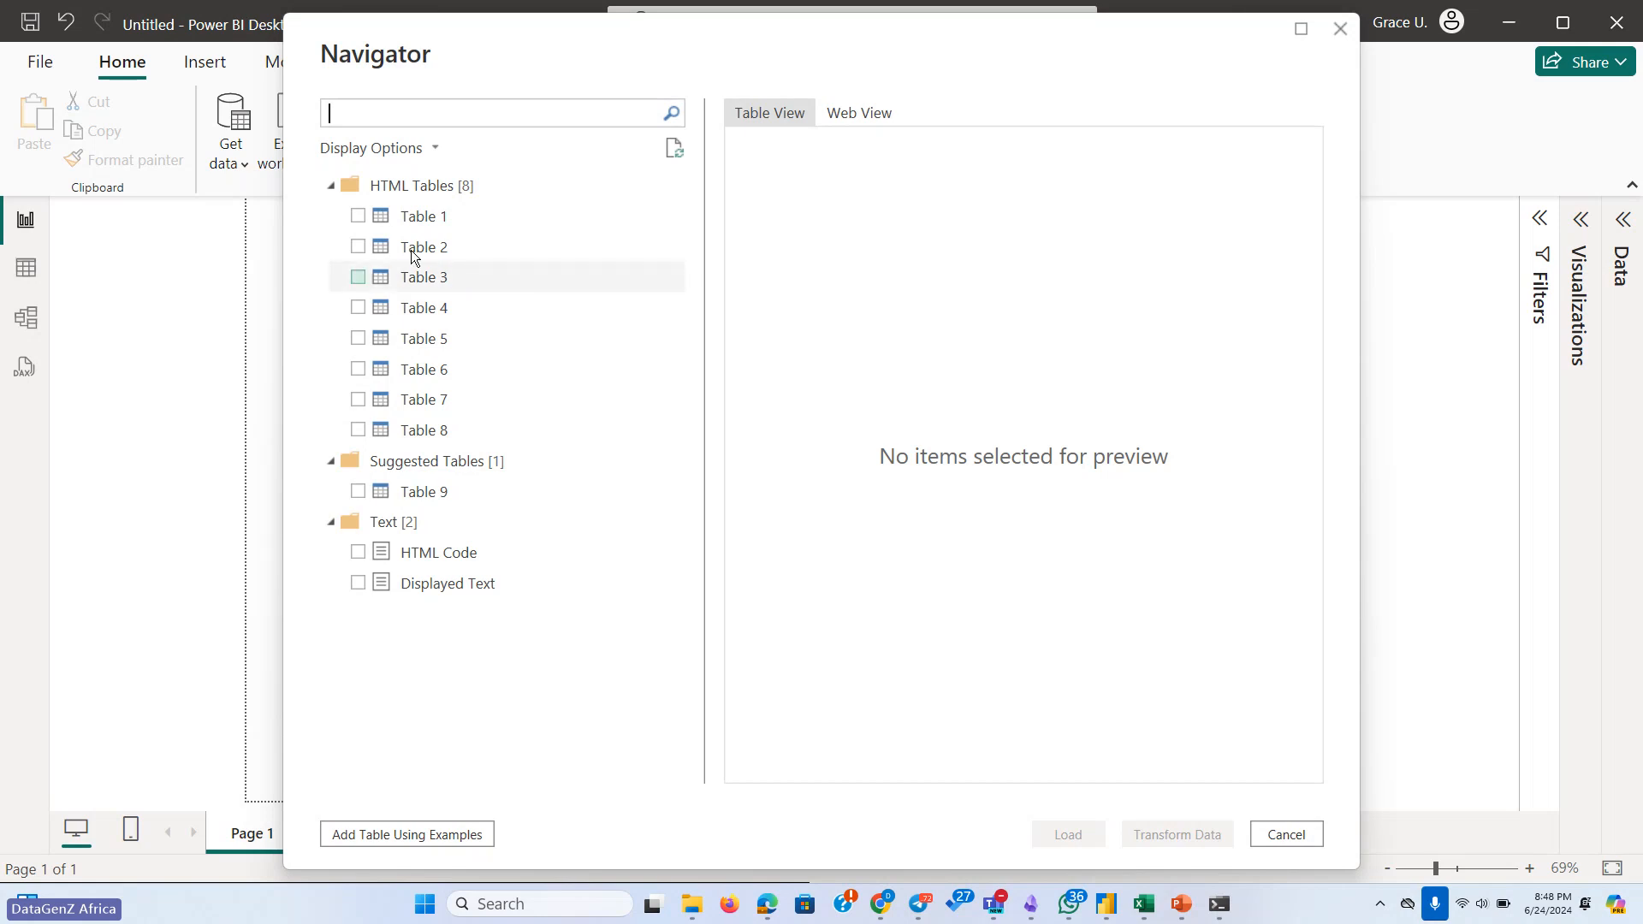
# Select Table 1, Table 2 and Table 3 of the marathon page to preview them, and cancel the import
pyautogui.click(356, 216)
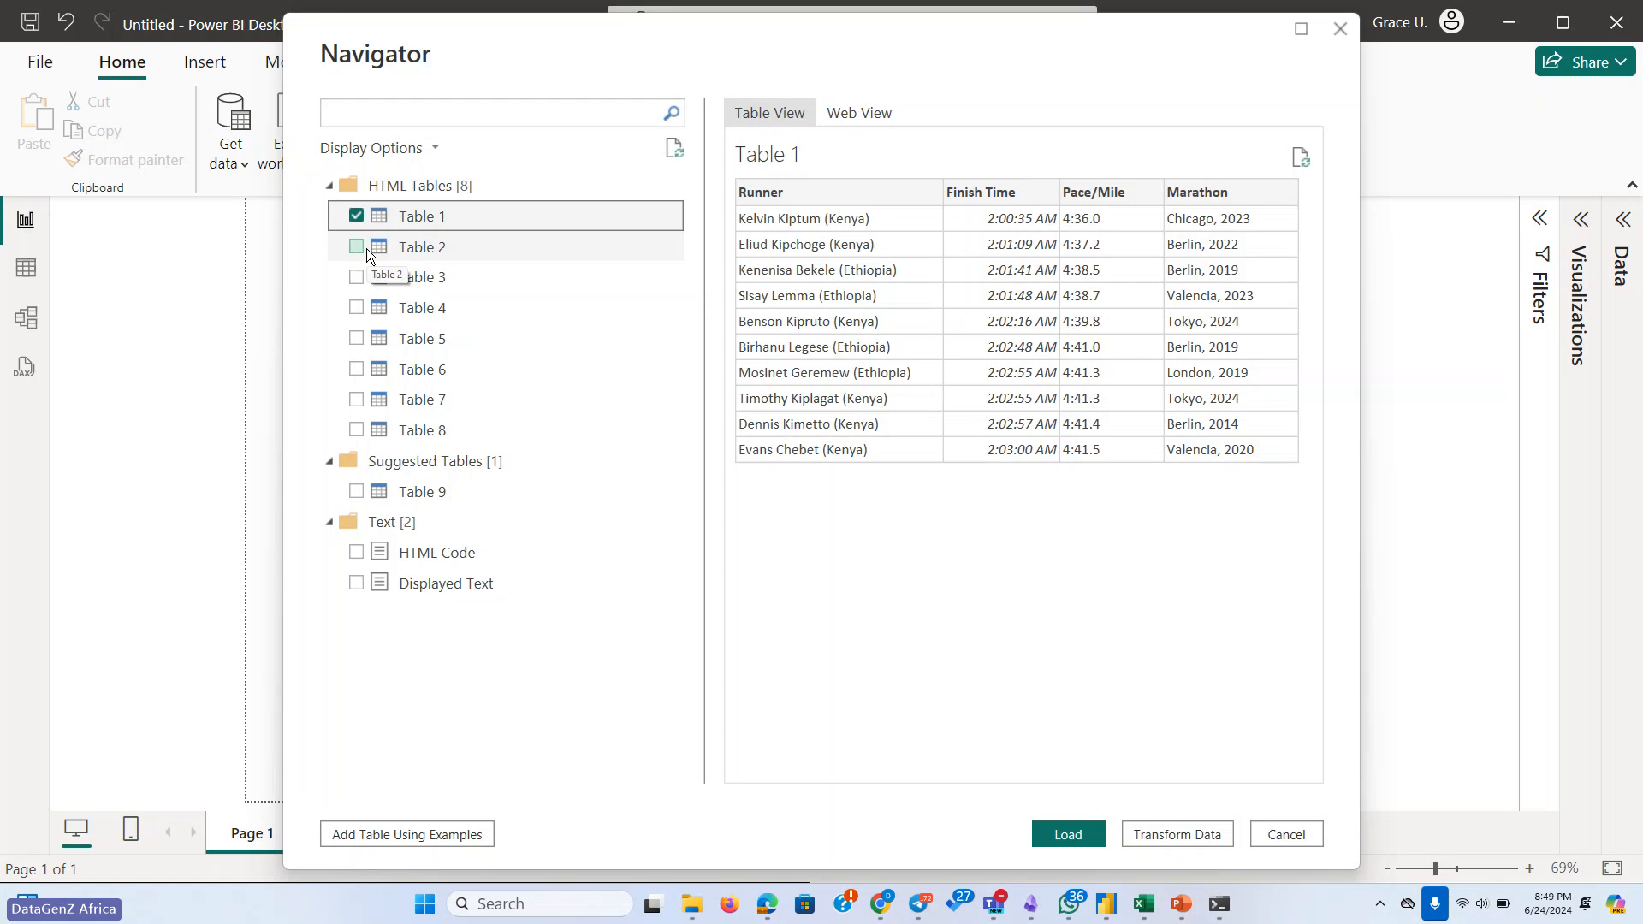
pyautogui.click(355, 247)
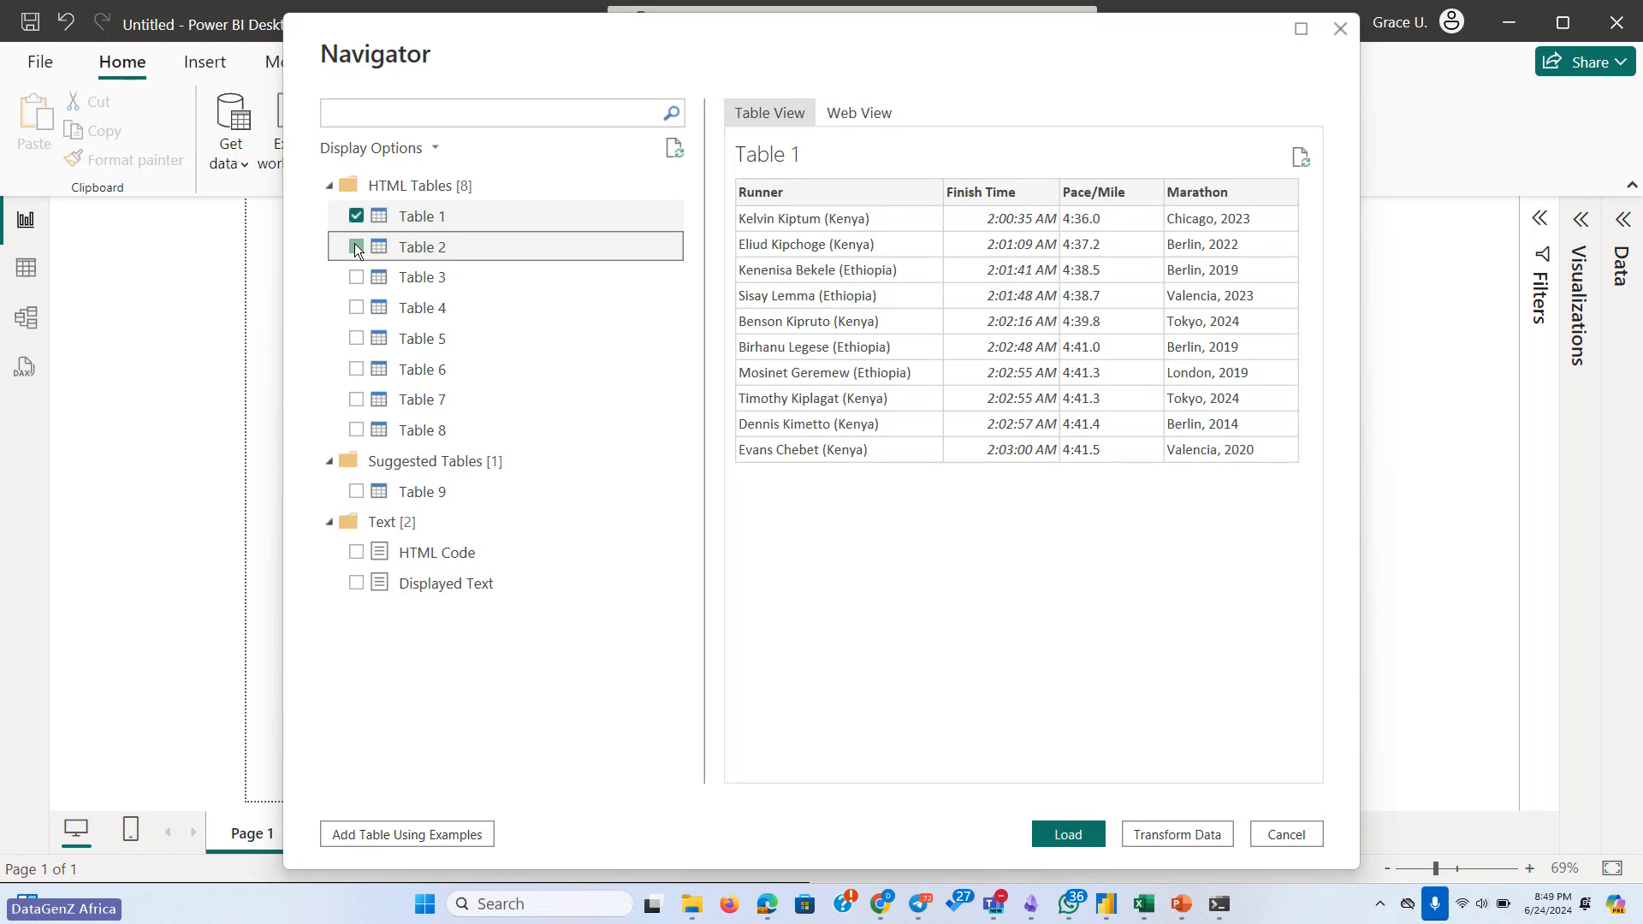
pyautogui.click(356, 277)
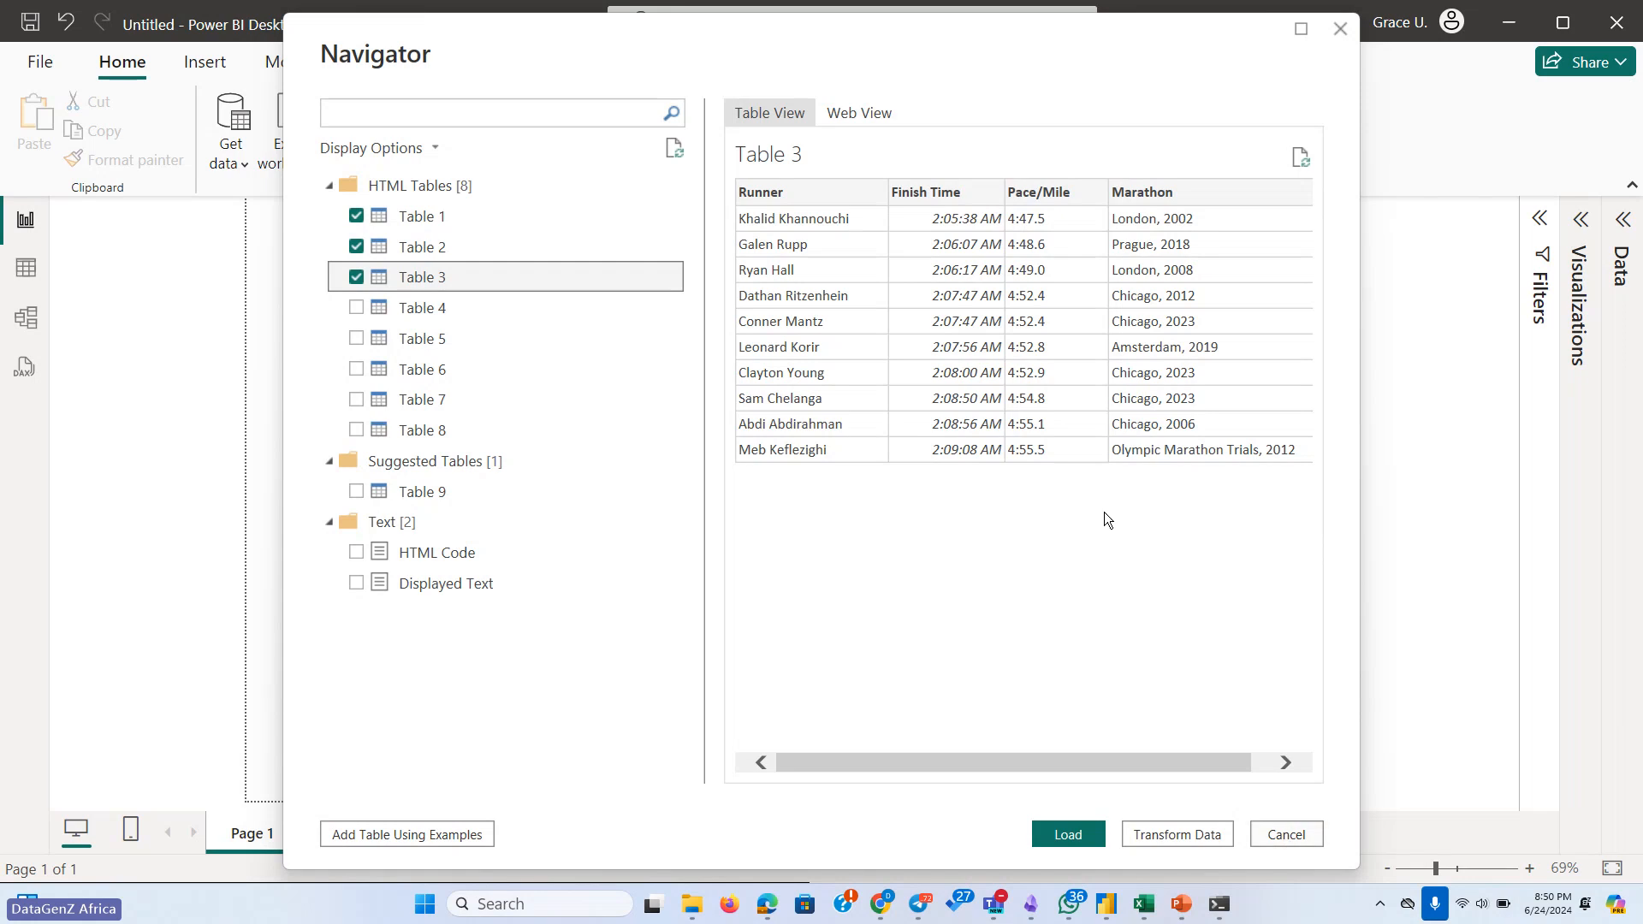
pyautogui.click(1284, 835)
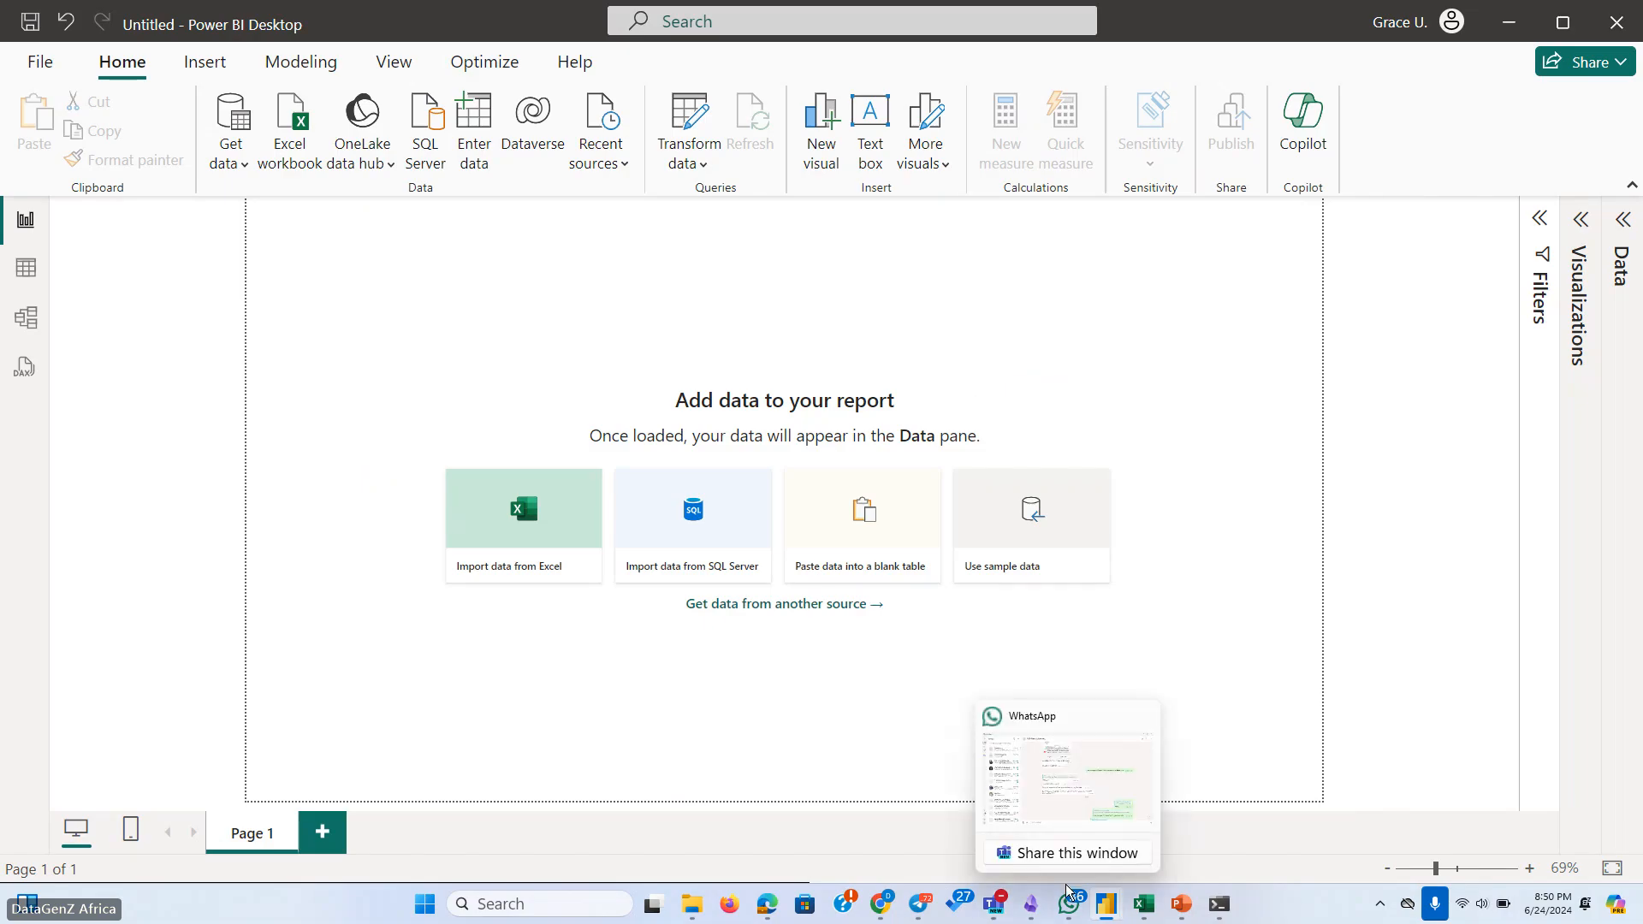
# Switch to the Teams meeting, admit the participant waiting in the lobby, and mute the microphone
pyautogui.moveTo(994, 904)
pyautogui.click(994, 759)
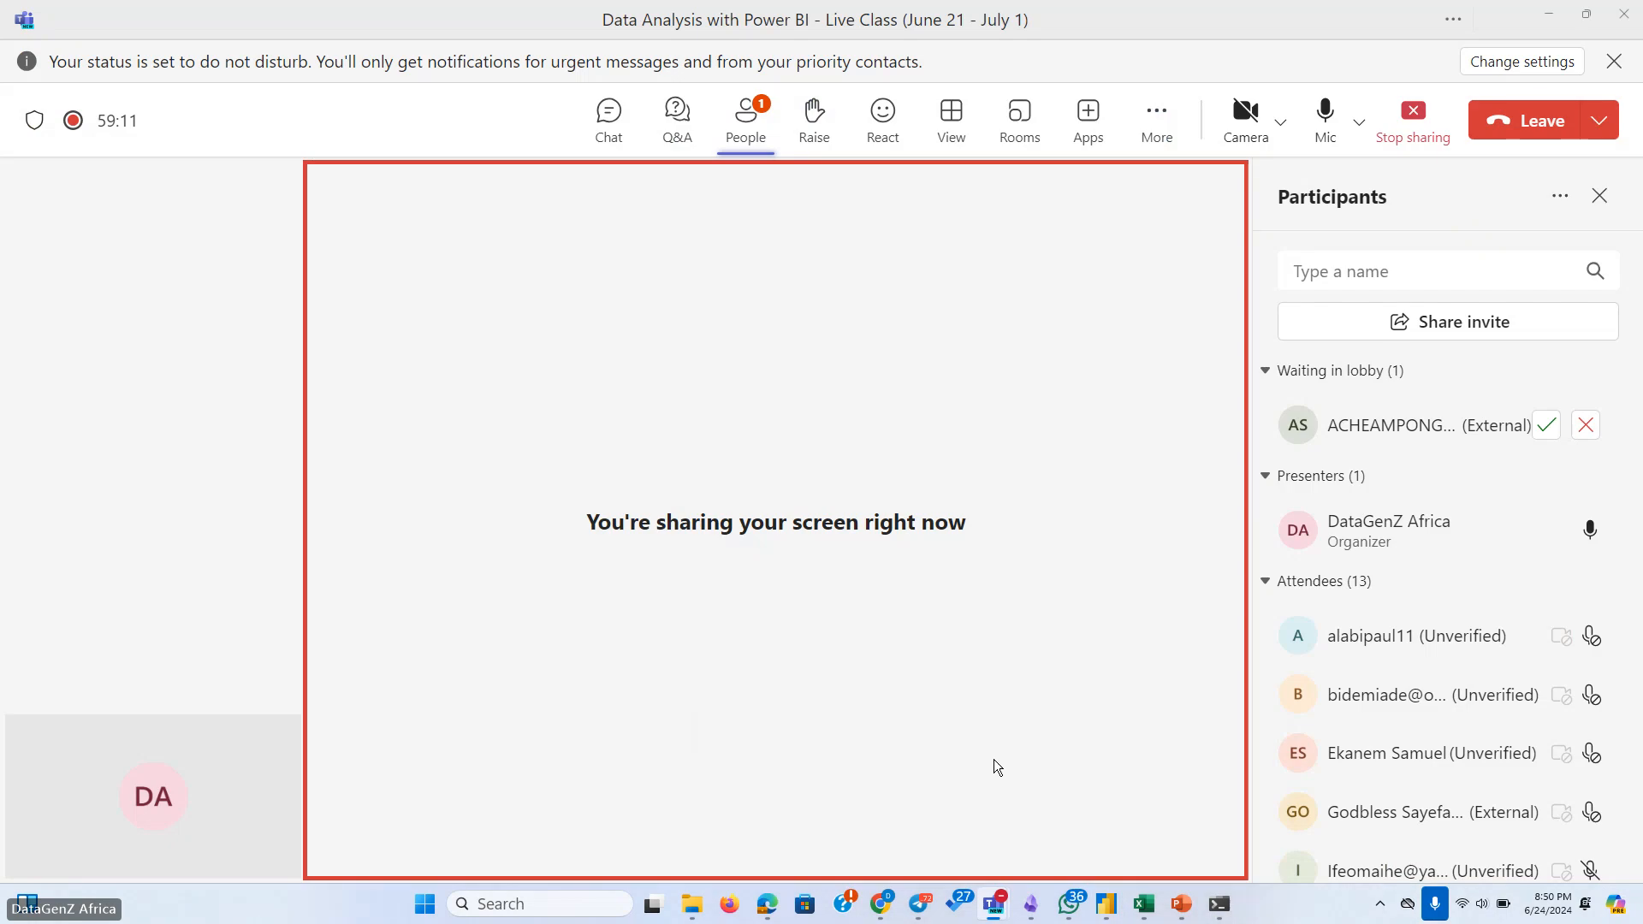
pyautogui.click(1546, 425)
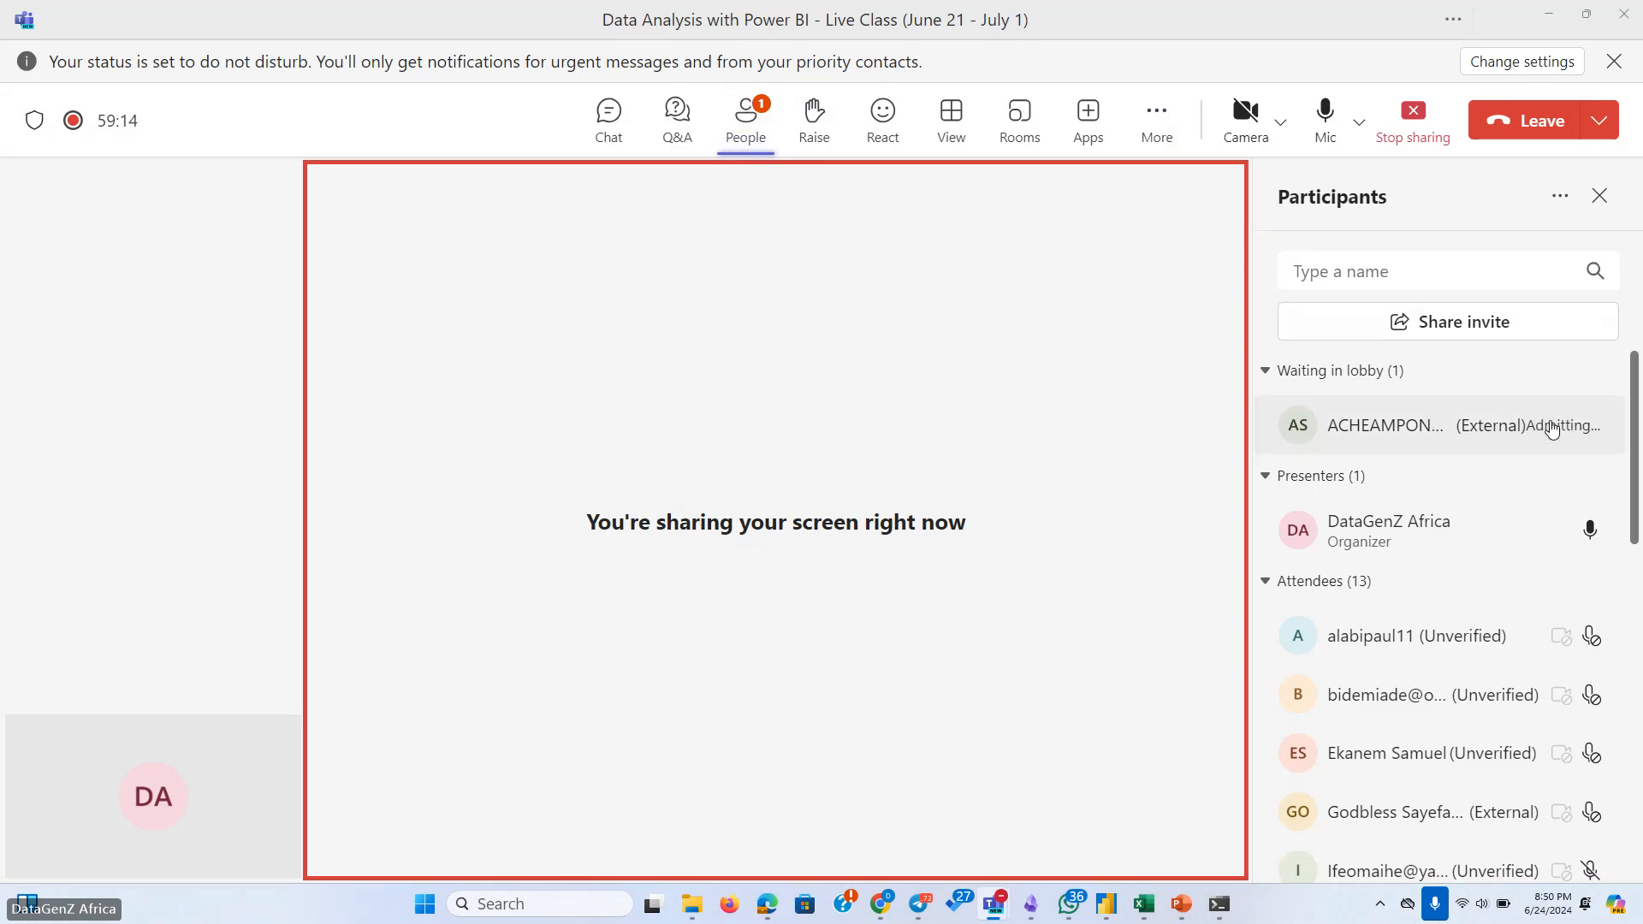
pyautogui.click(1326, 115)
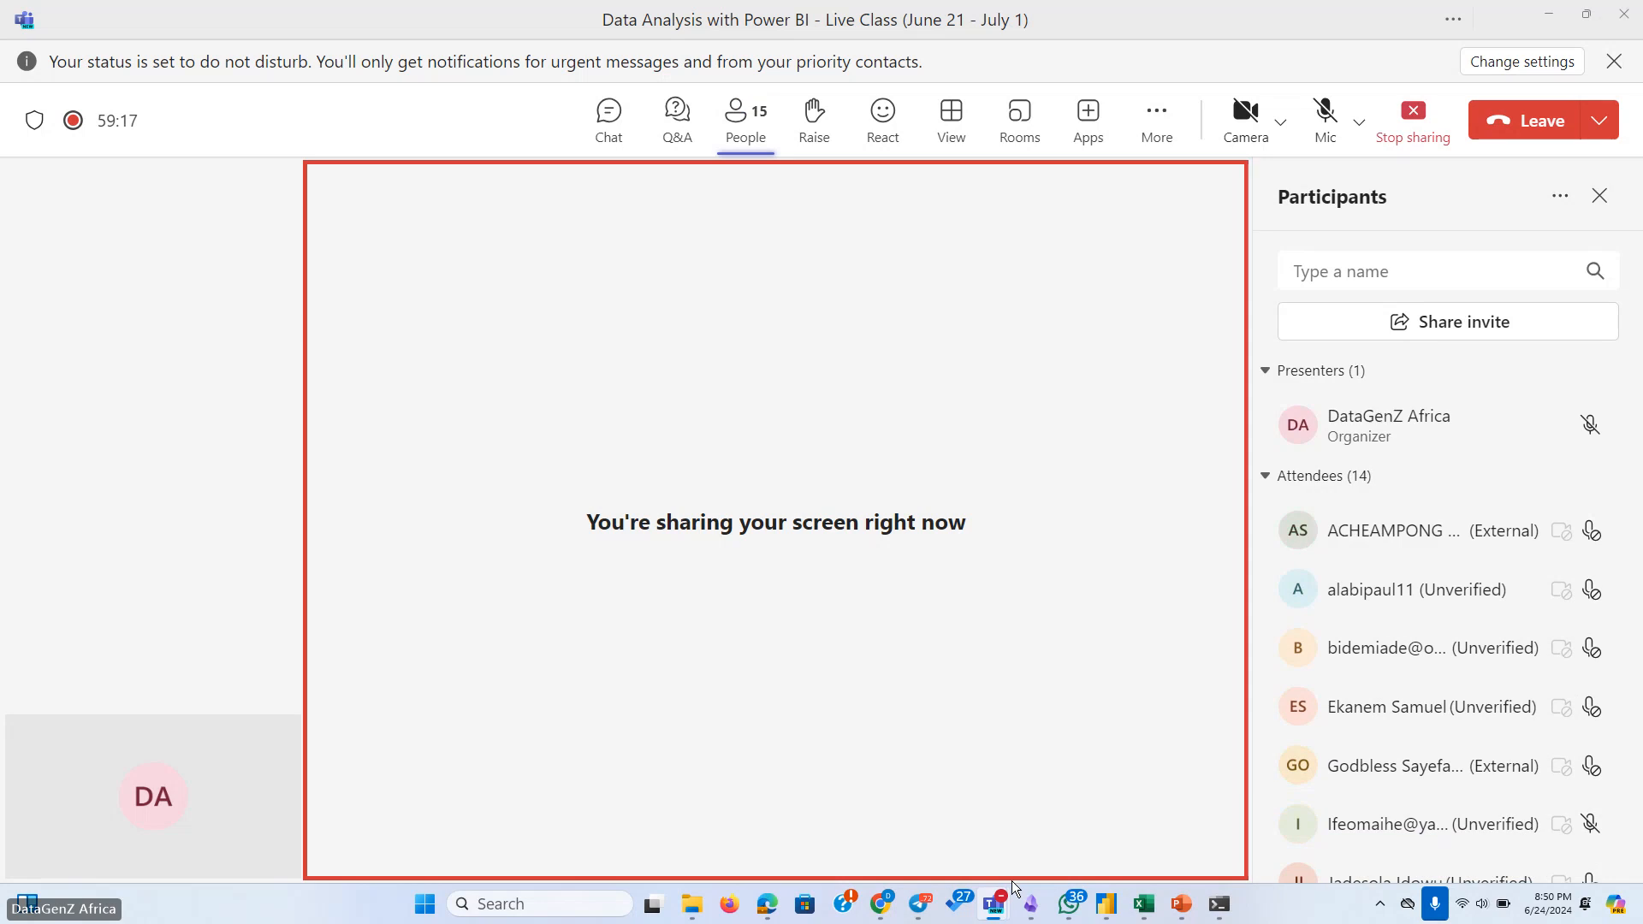
# Look at the untitled Power BI Desktop report briefly, return to the Teams meeting, and unmute the microphone
pyautogui.moveTo(994, 904)
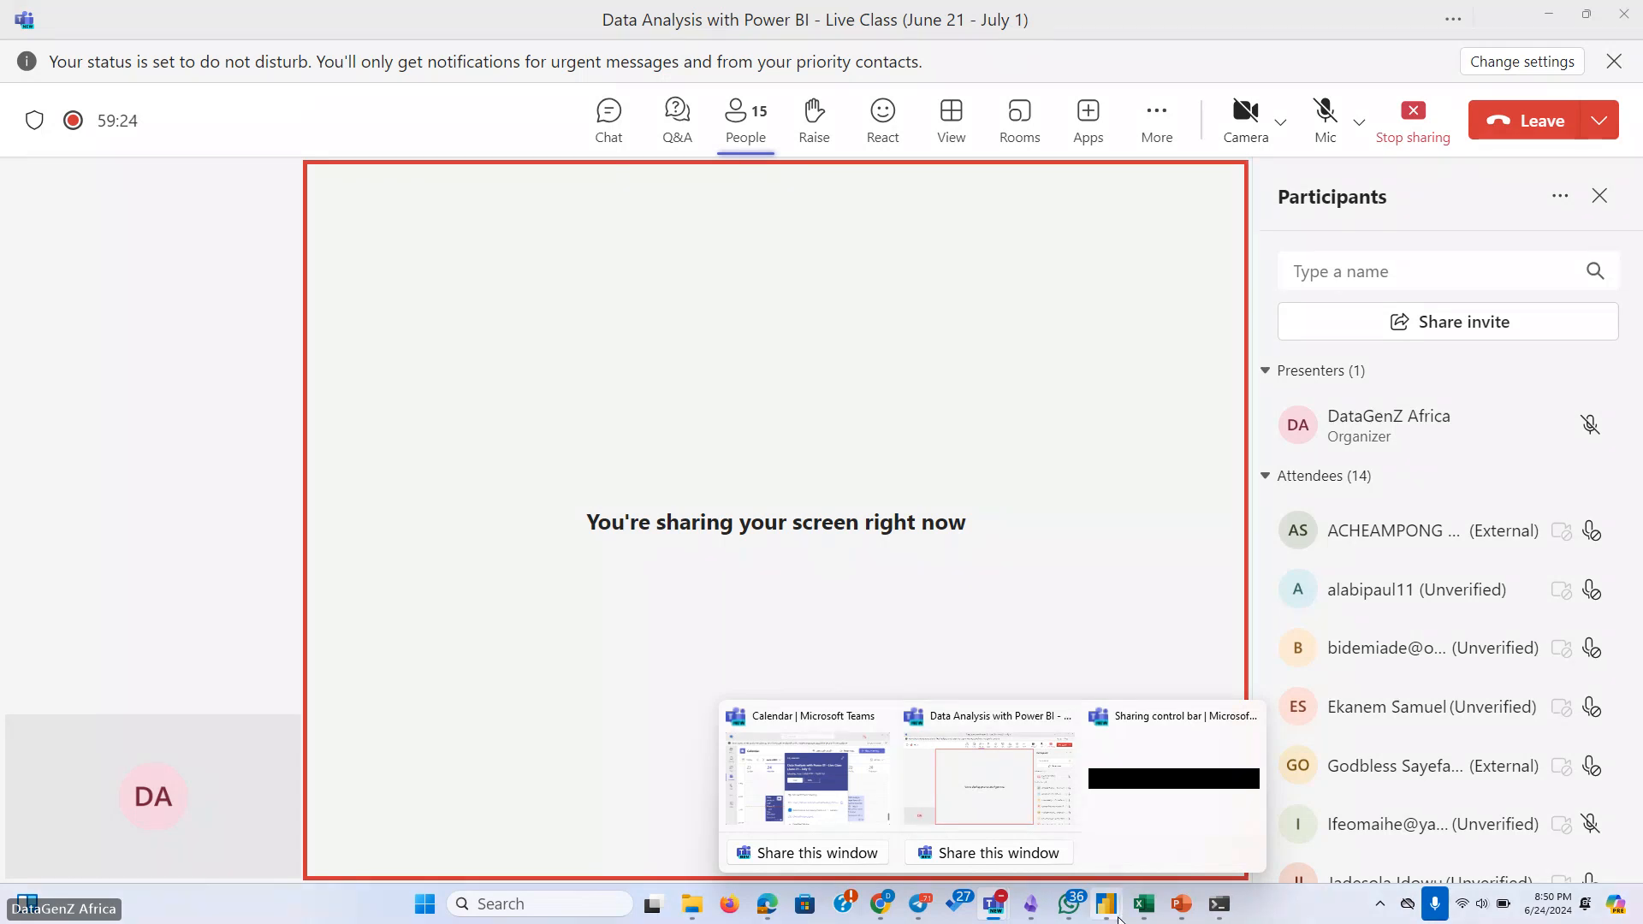
pyautogui.moveTo(1106, 906)
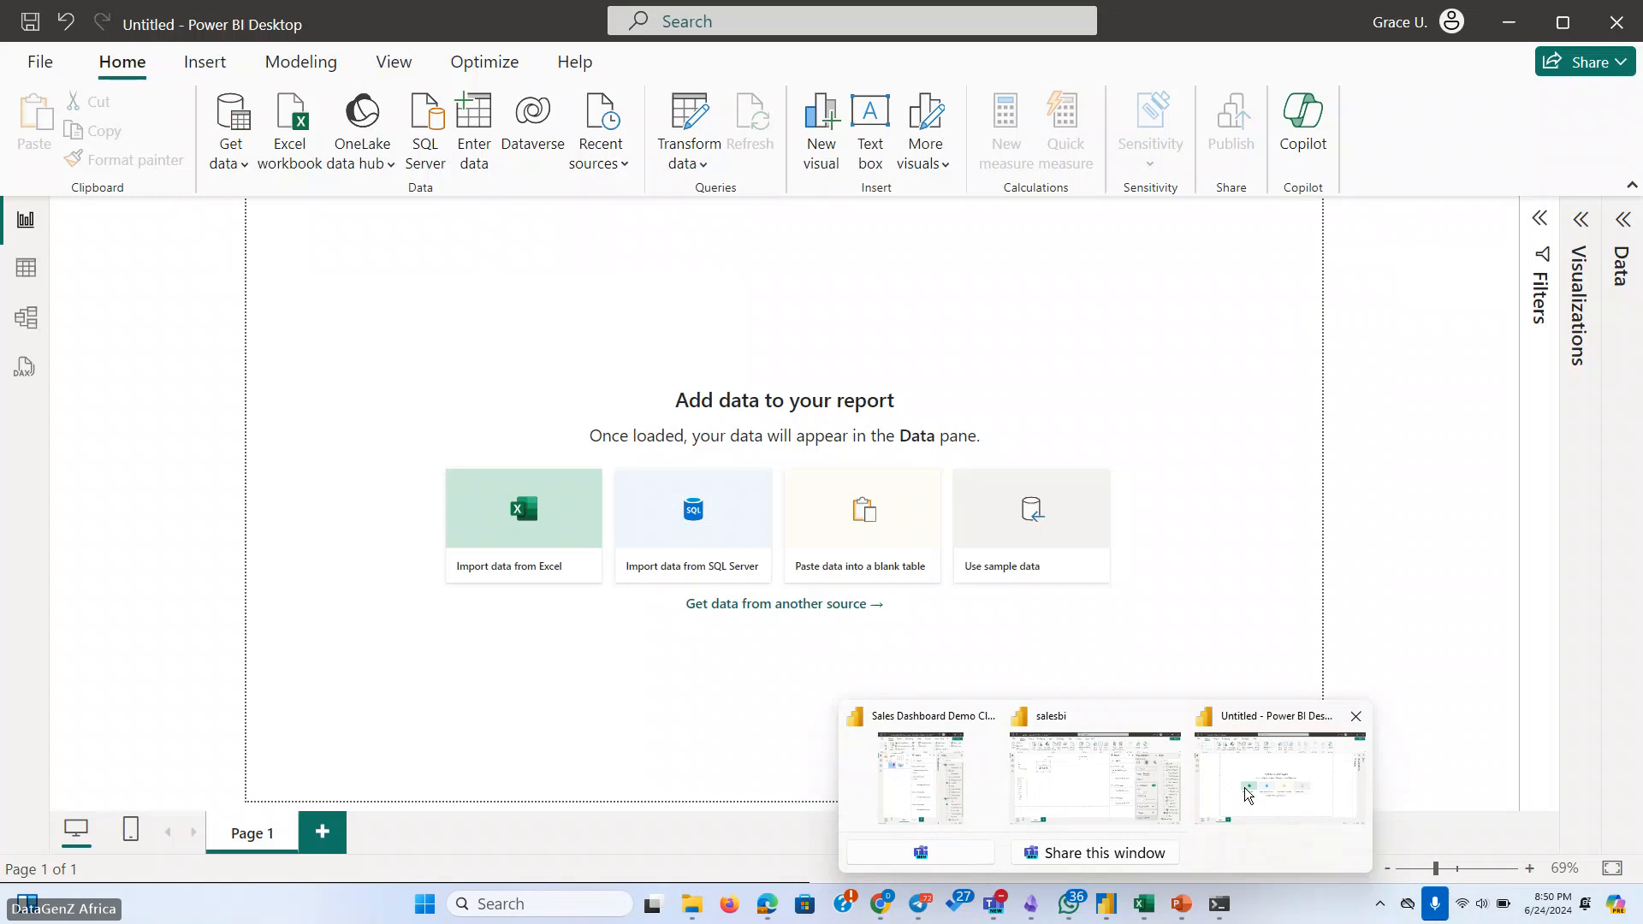
pyautogui.click(1247, 795)
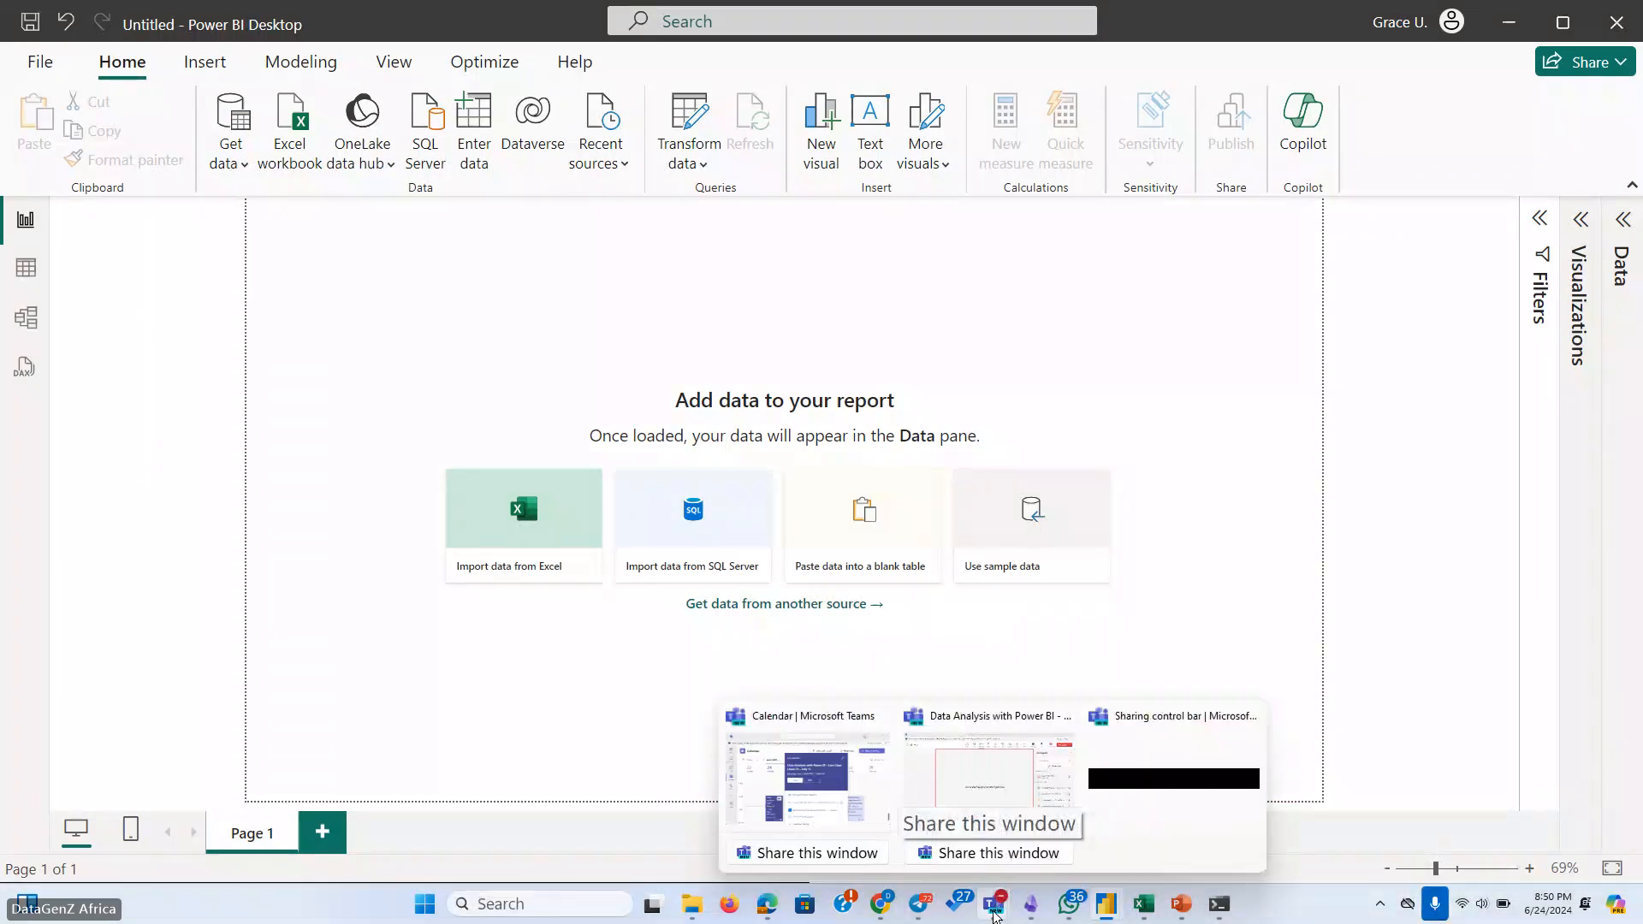
pyautogui.click(985, 813)
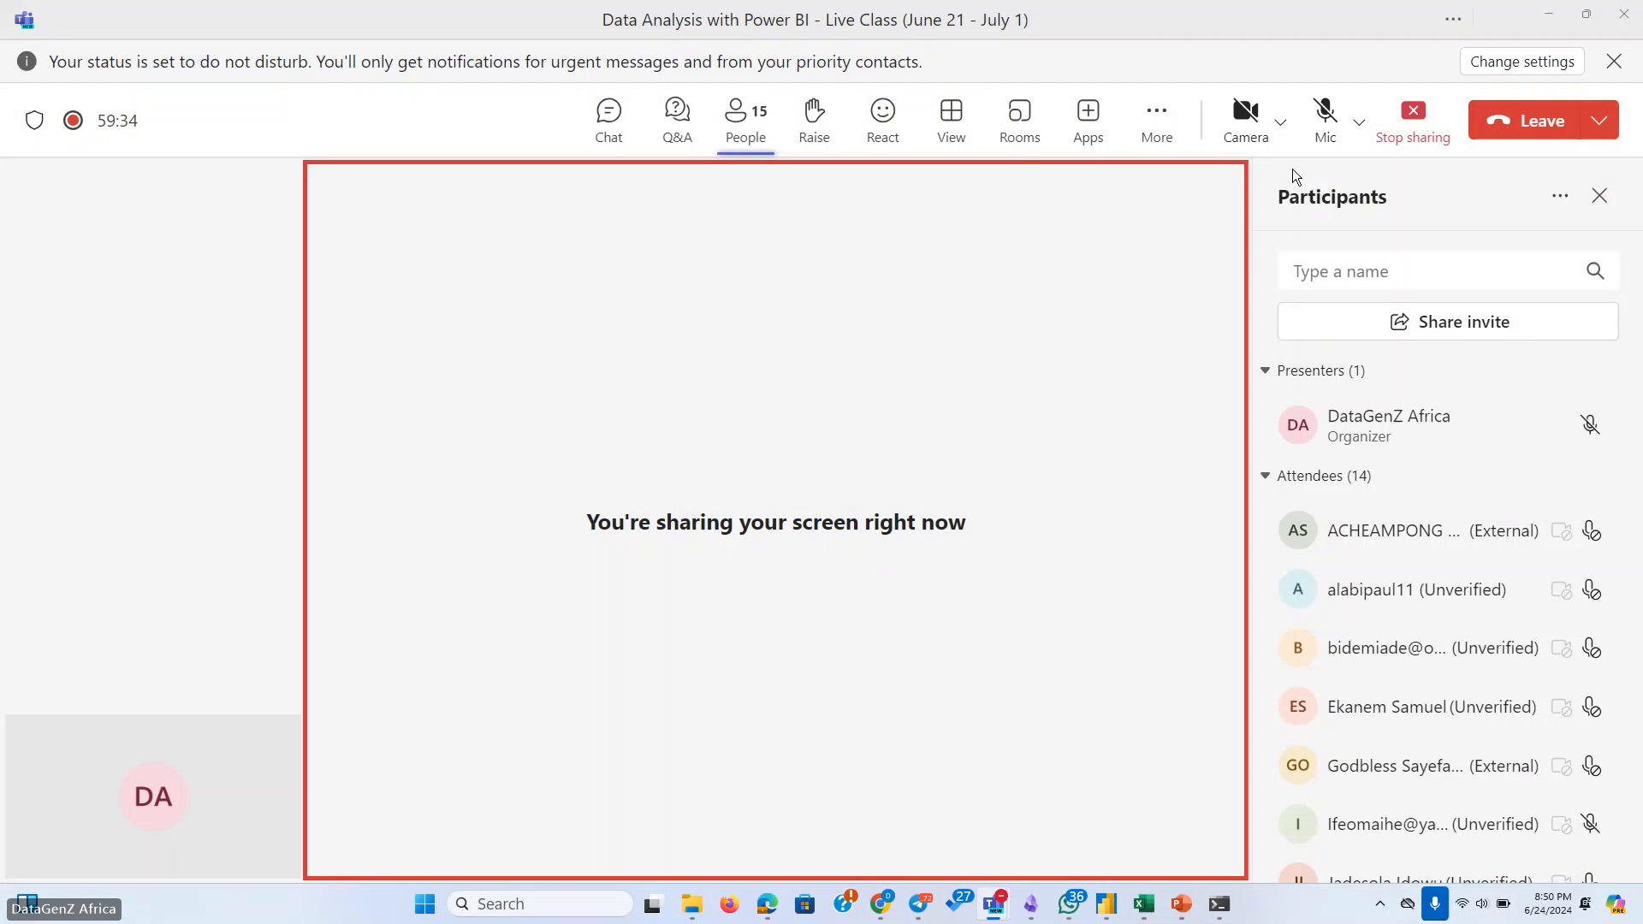
pyautogui.click(1324, 116)
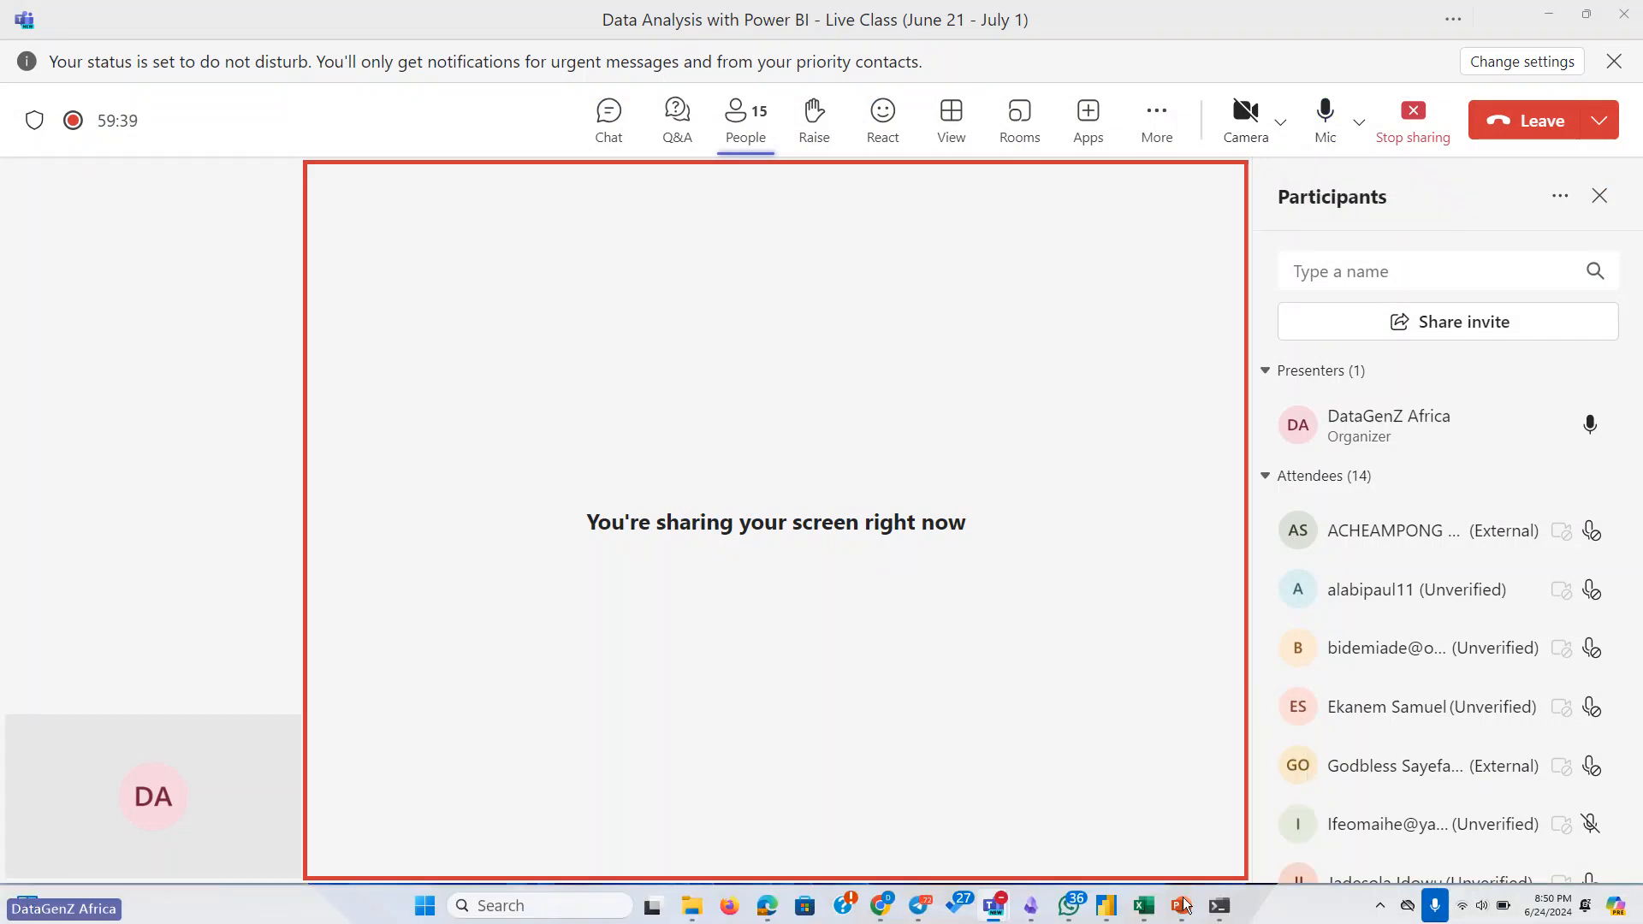
# Return to the untitled Power BI Desktop report and start an Excel workbook import
pyautogui.moveTo(1182, 906)
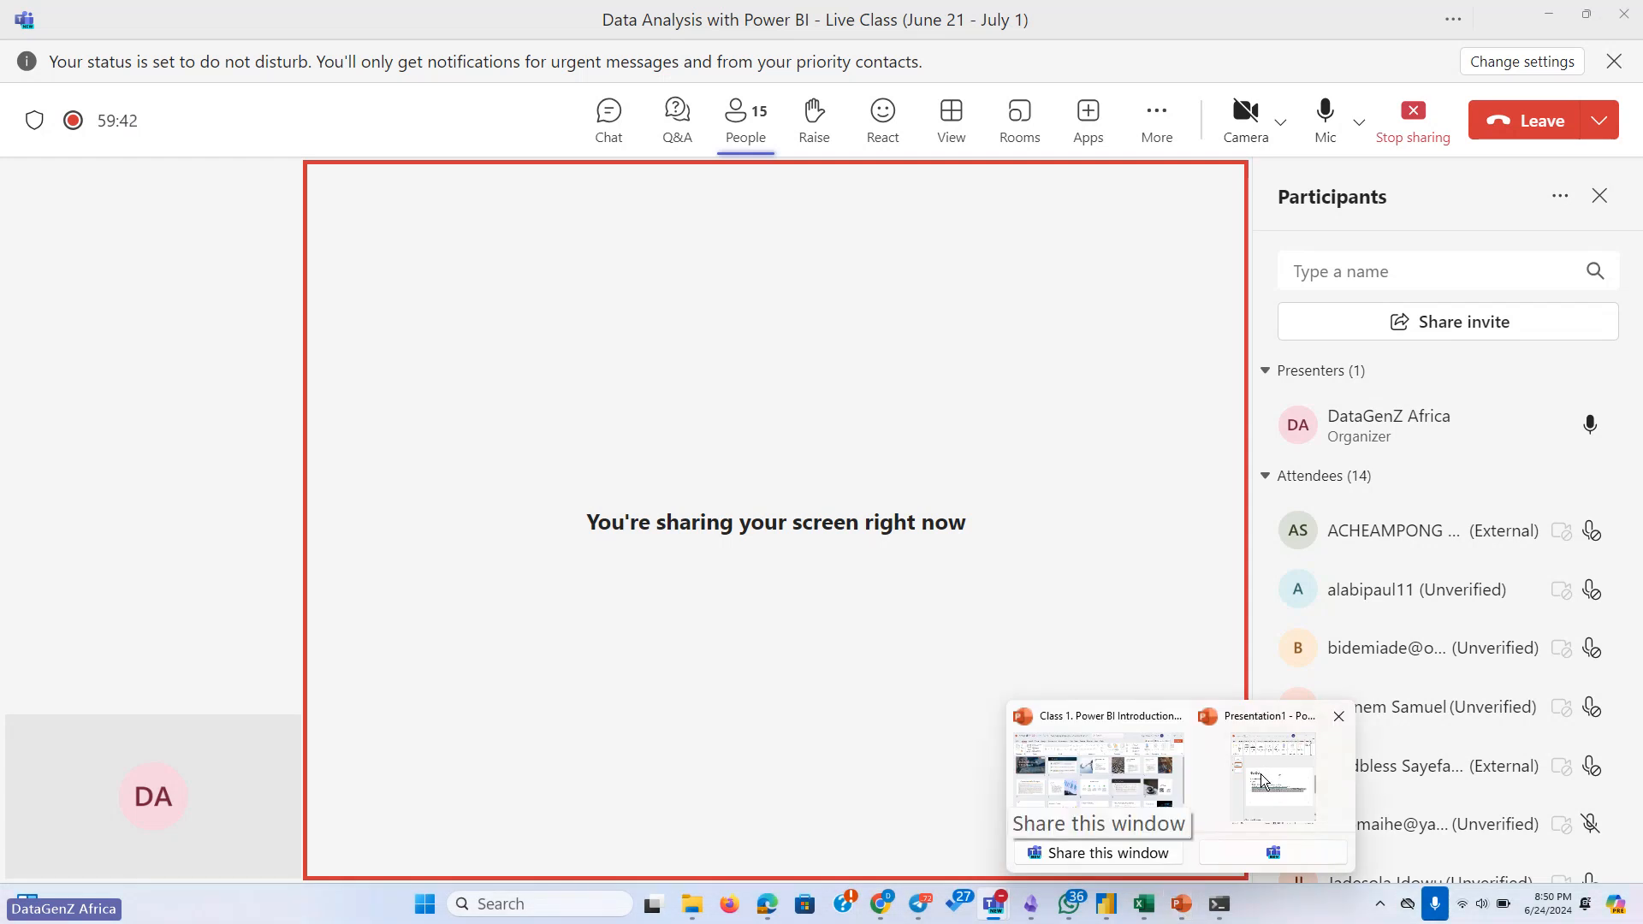
pyautogui.moveTo(1262, 780)
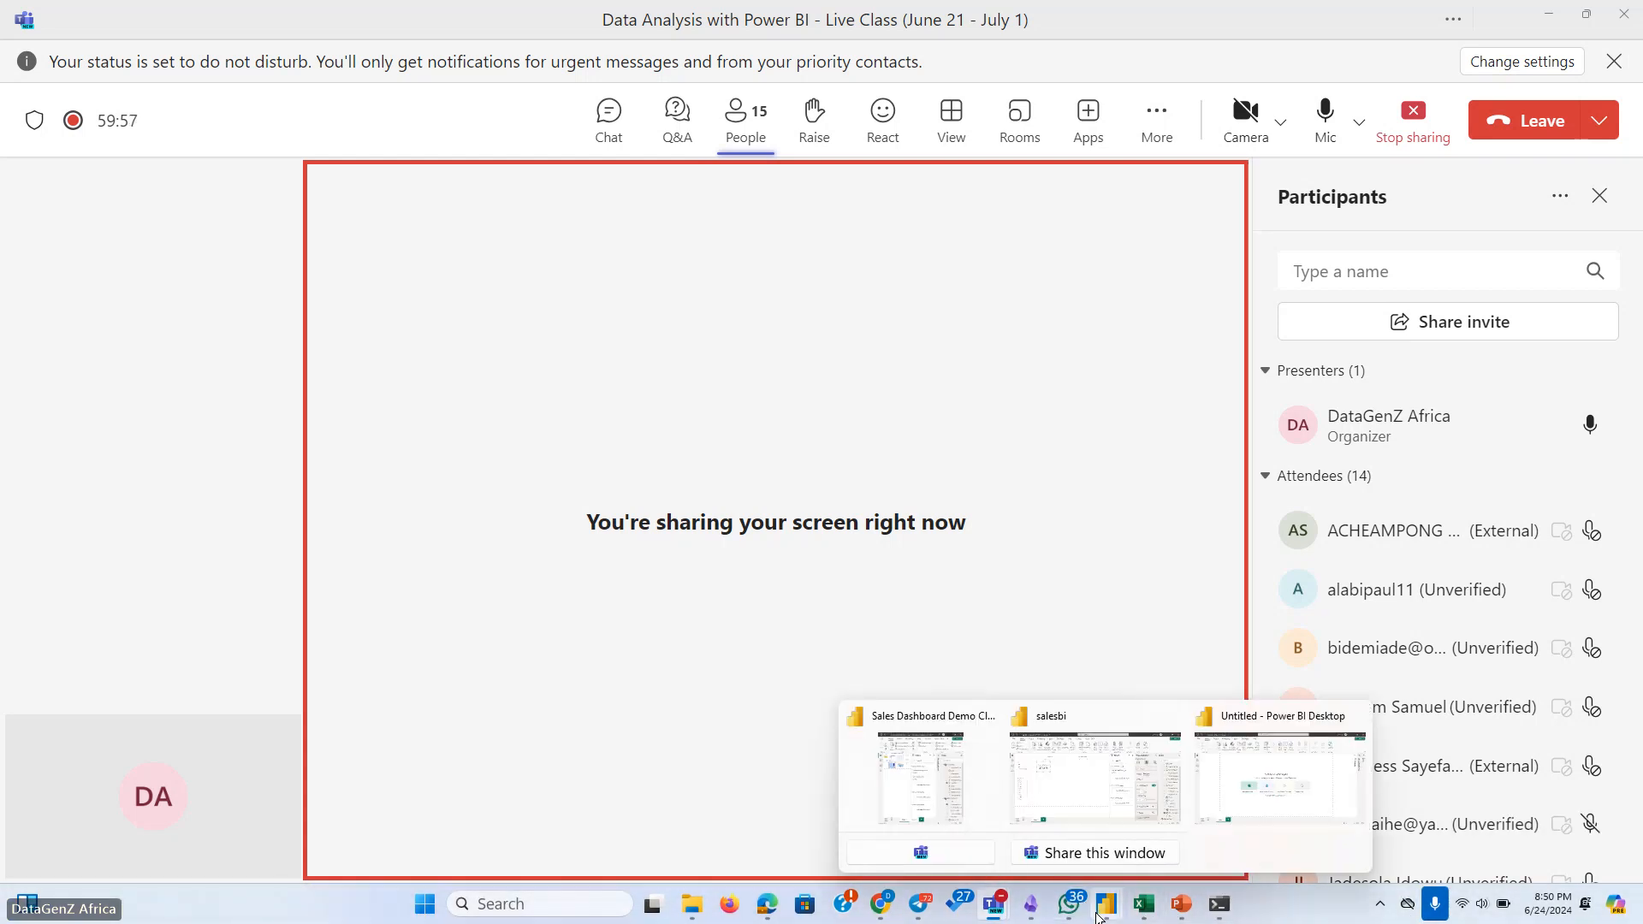
pyautogui.click(1270, 793)
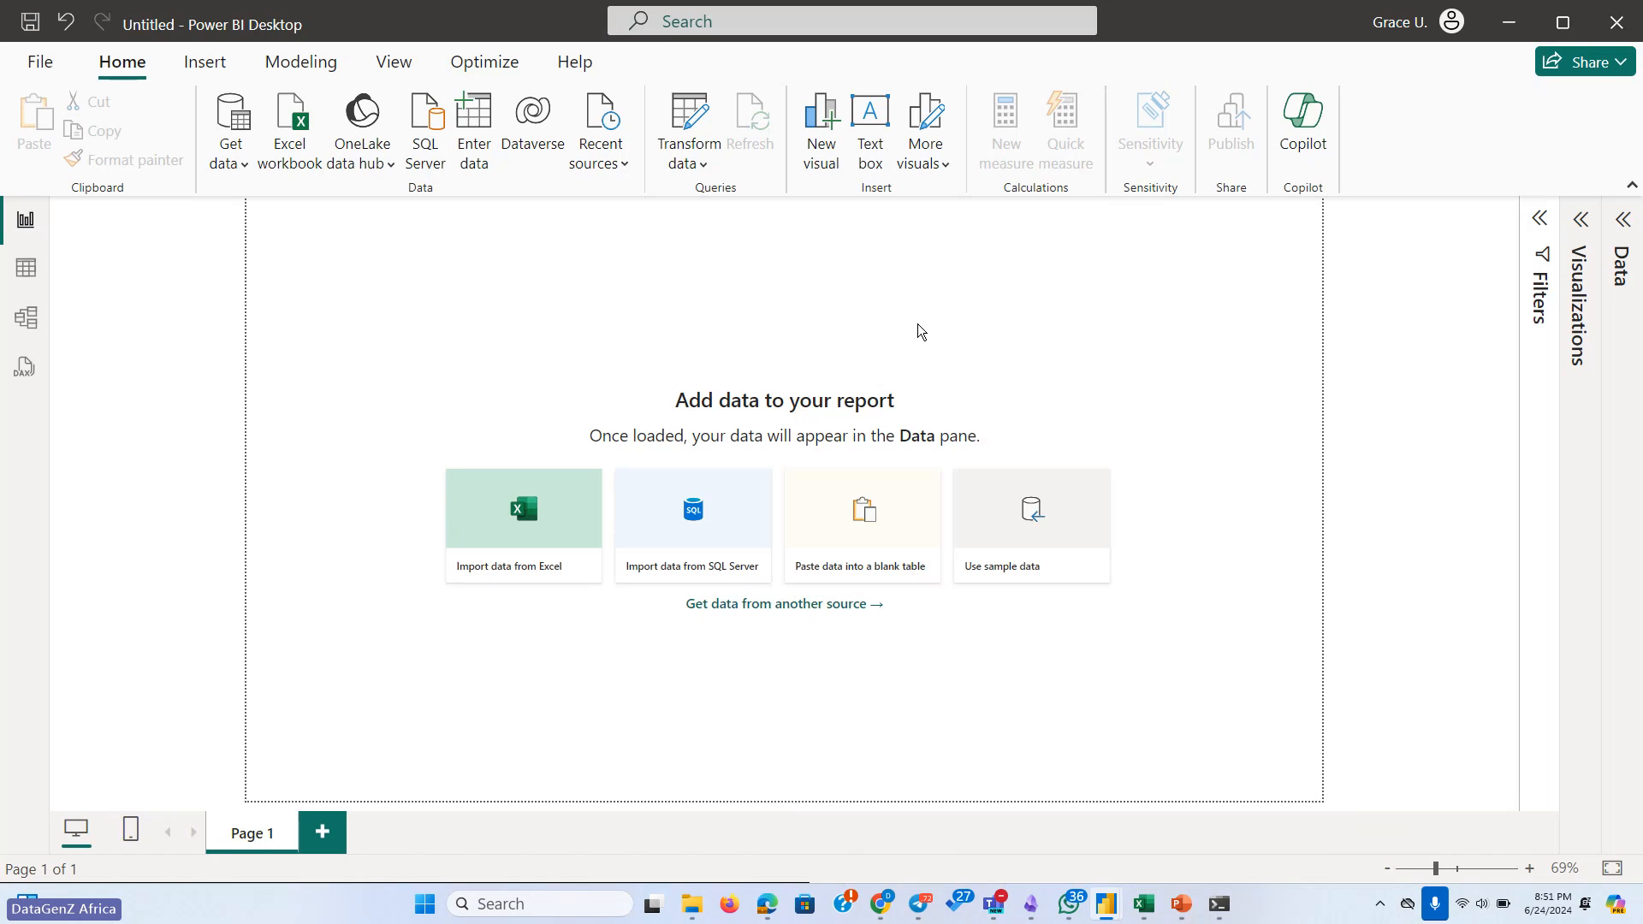
pyautogui.click(229, 158)
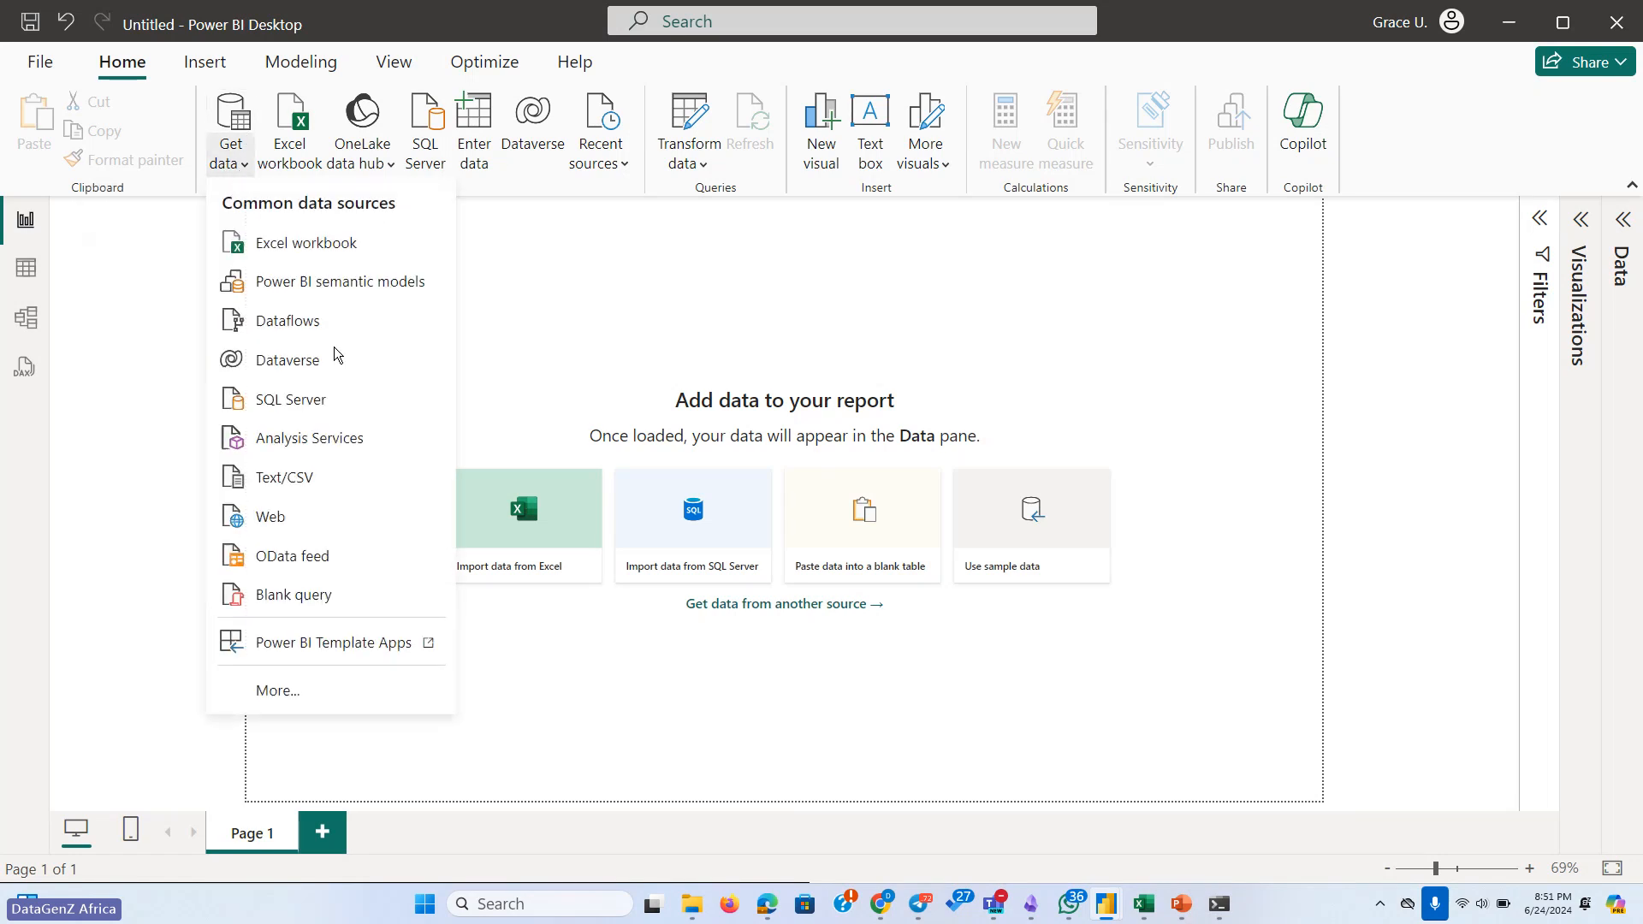
pyautogui.click(282, 255)
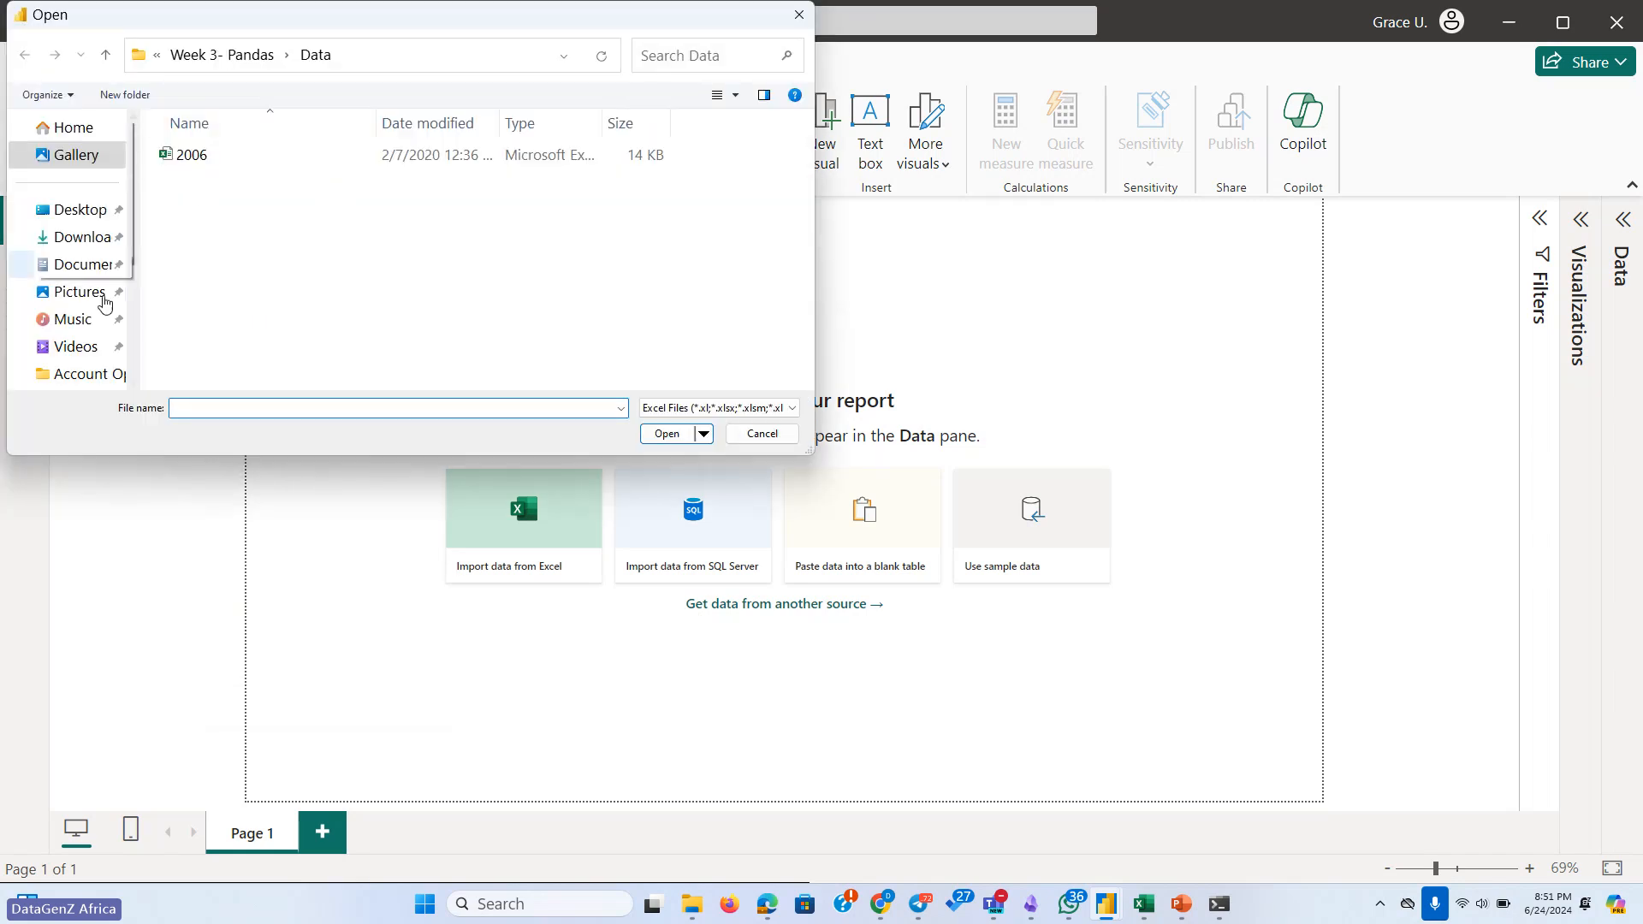
# Open Sales-Dashboardf file from Documents, Data Science Bootcamp 1.0, Week 4 - Data Visualization, Data Analysis with Power BI, Class 2
pyautogui.click(81, 264)
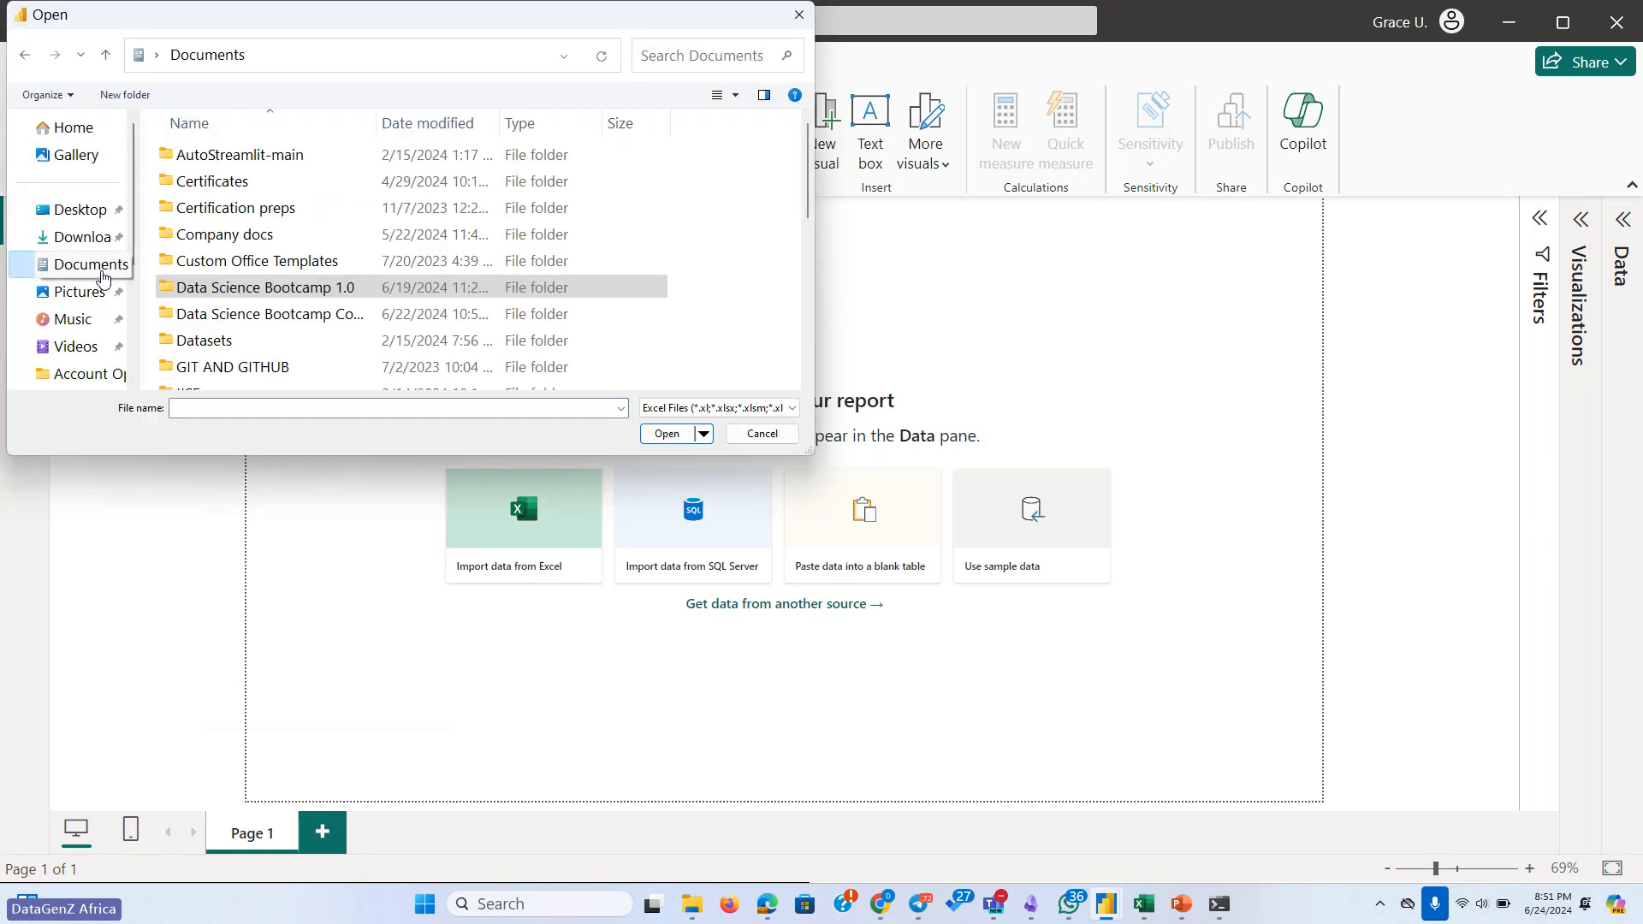
pyautogui.doubleClick(222, 289)
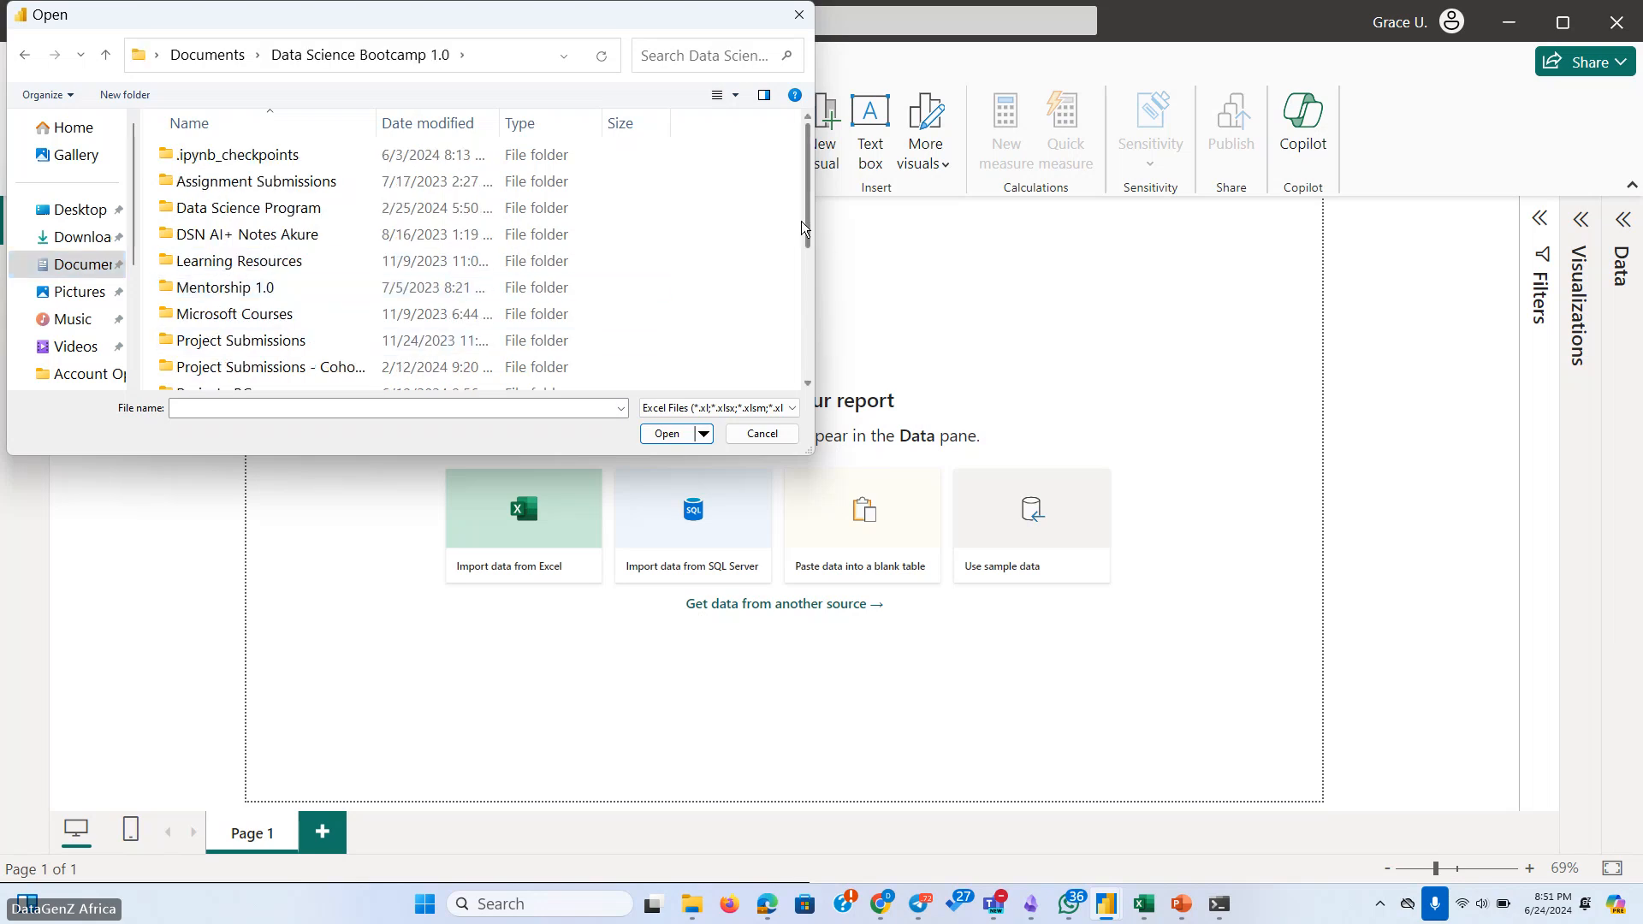
pyautogui.moveTo(802, 221); pyautogui.dragTo(808, 294)
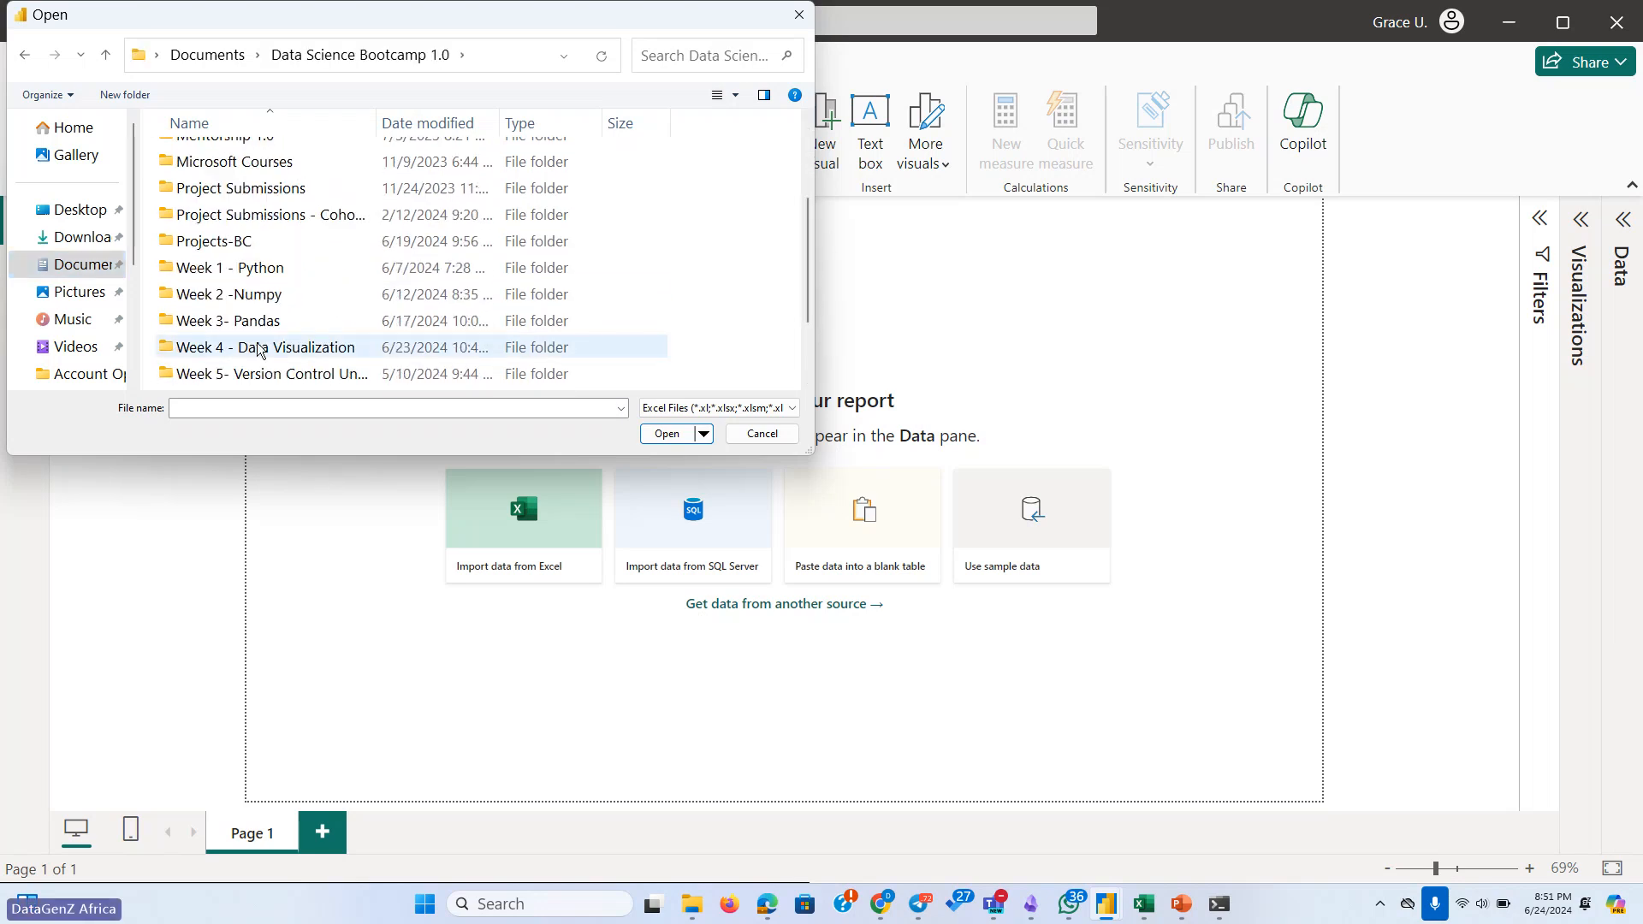
pyautogui.doubleClick(338, 349)
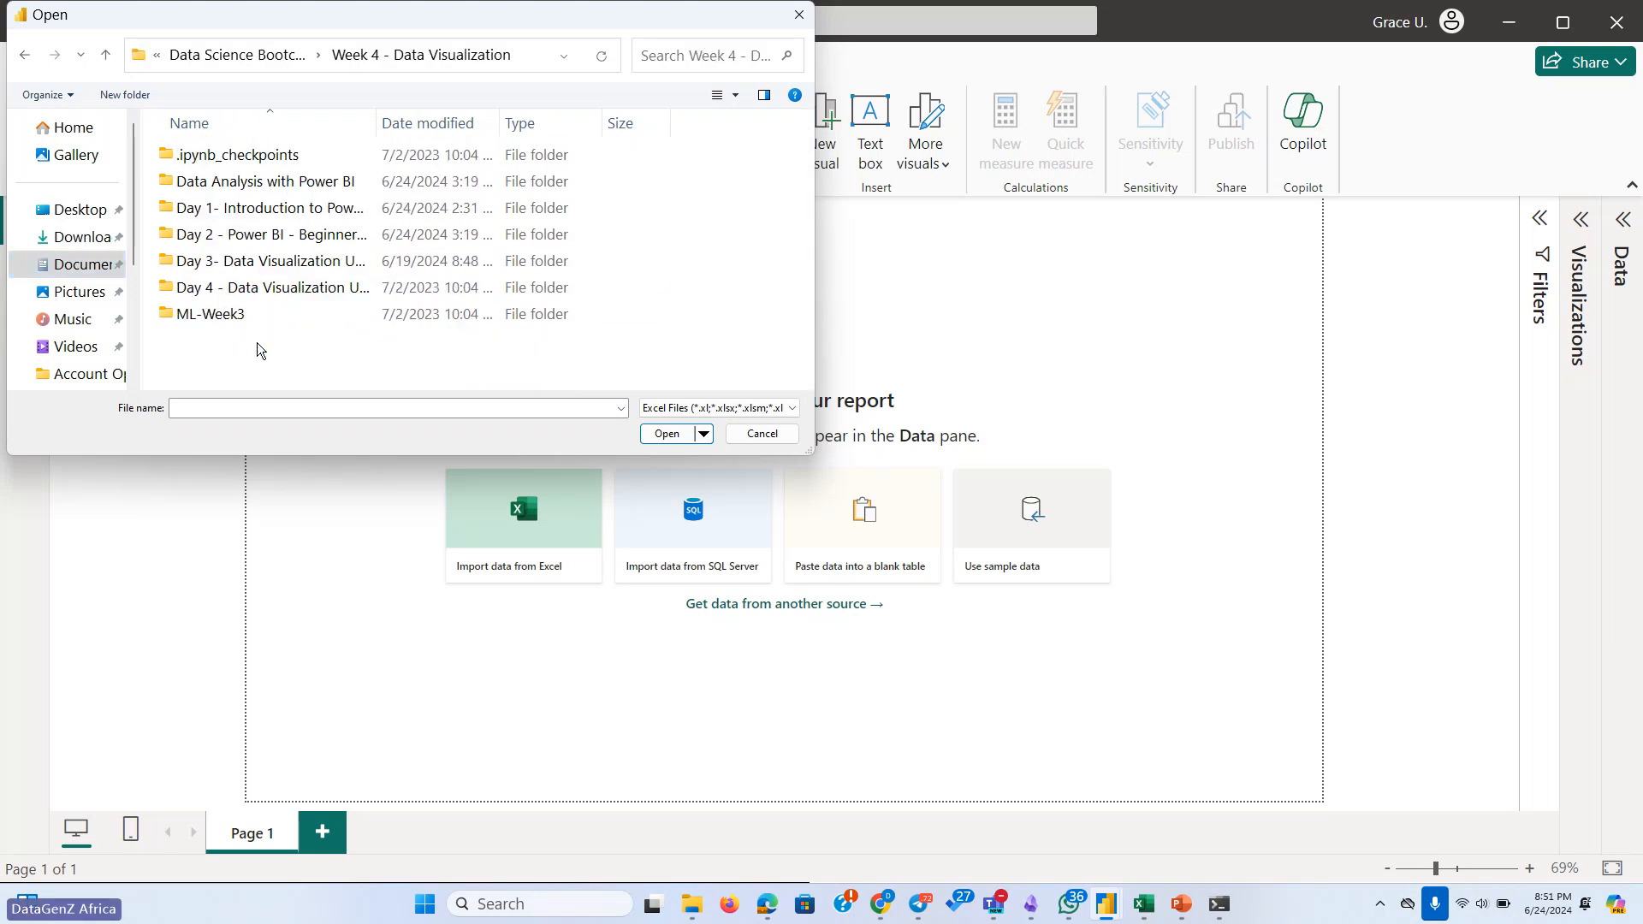
pyautogui.doubleClick(248, 182)
pyautogui.doubleClick(218, 163)
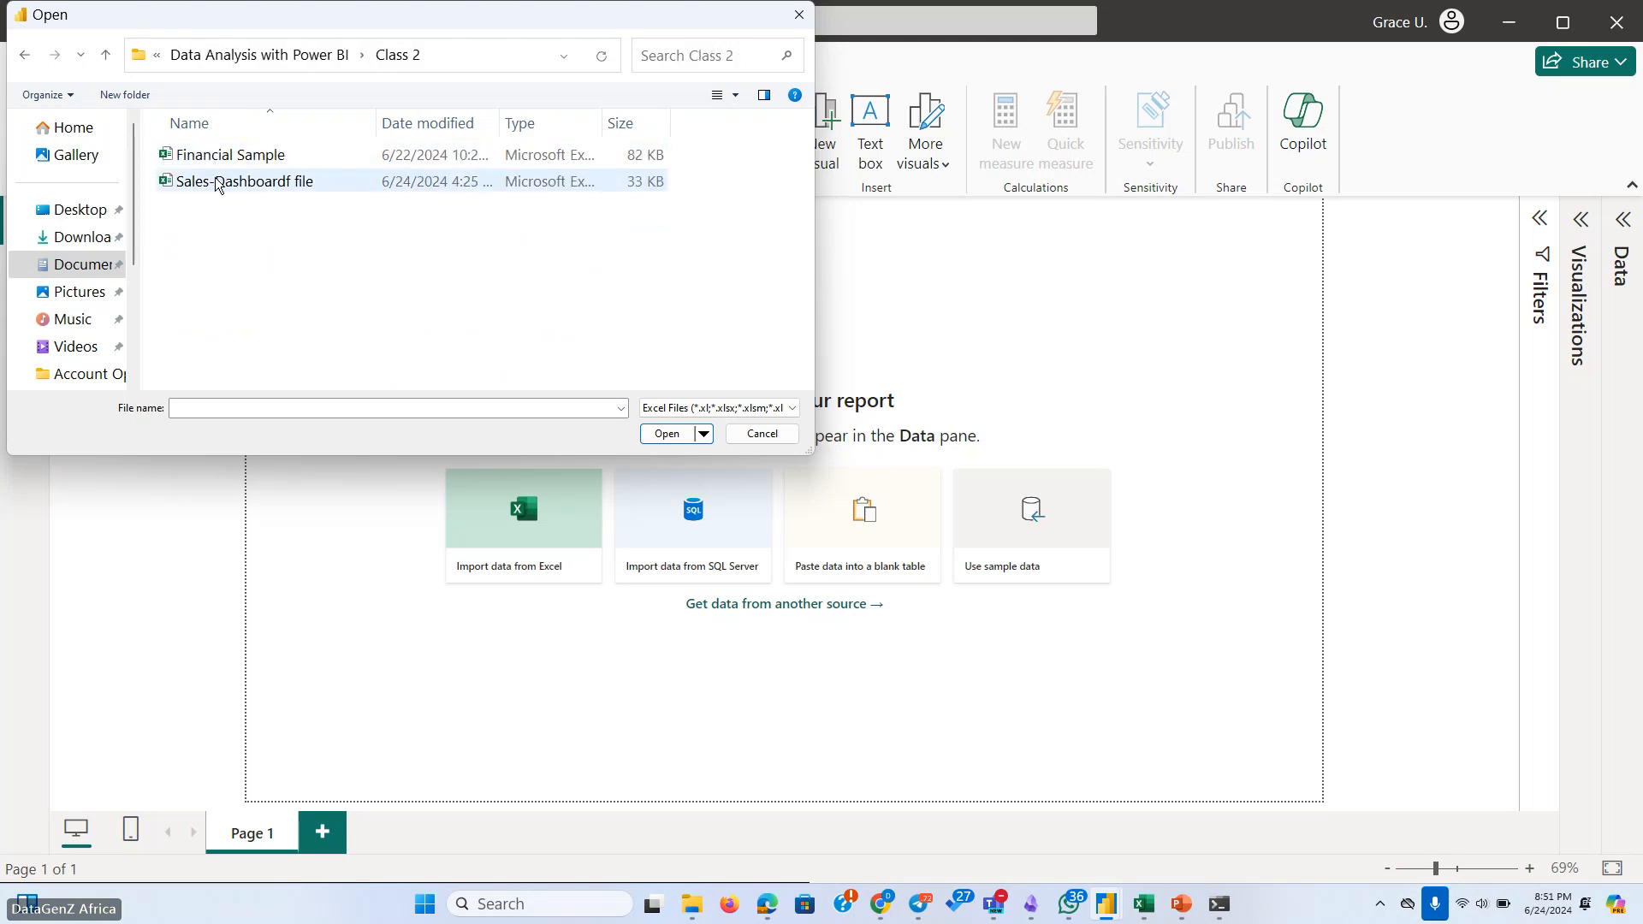
pyautogui.click(219, 182)
pyautogui.click(655, 435)
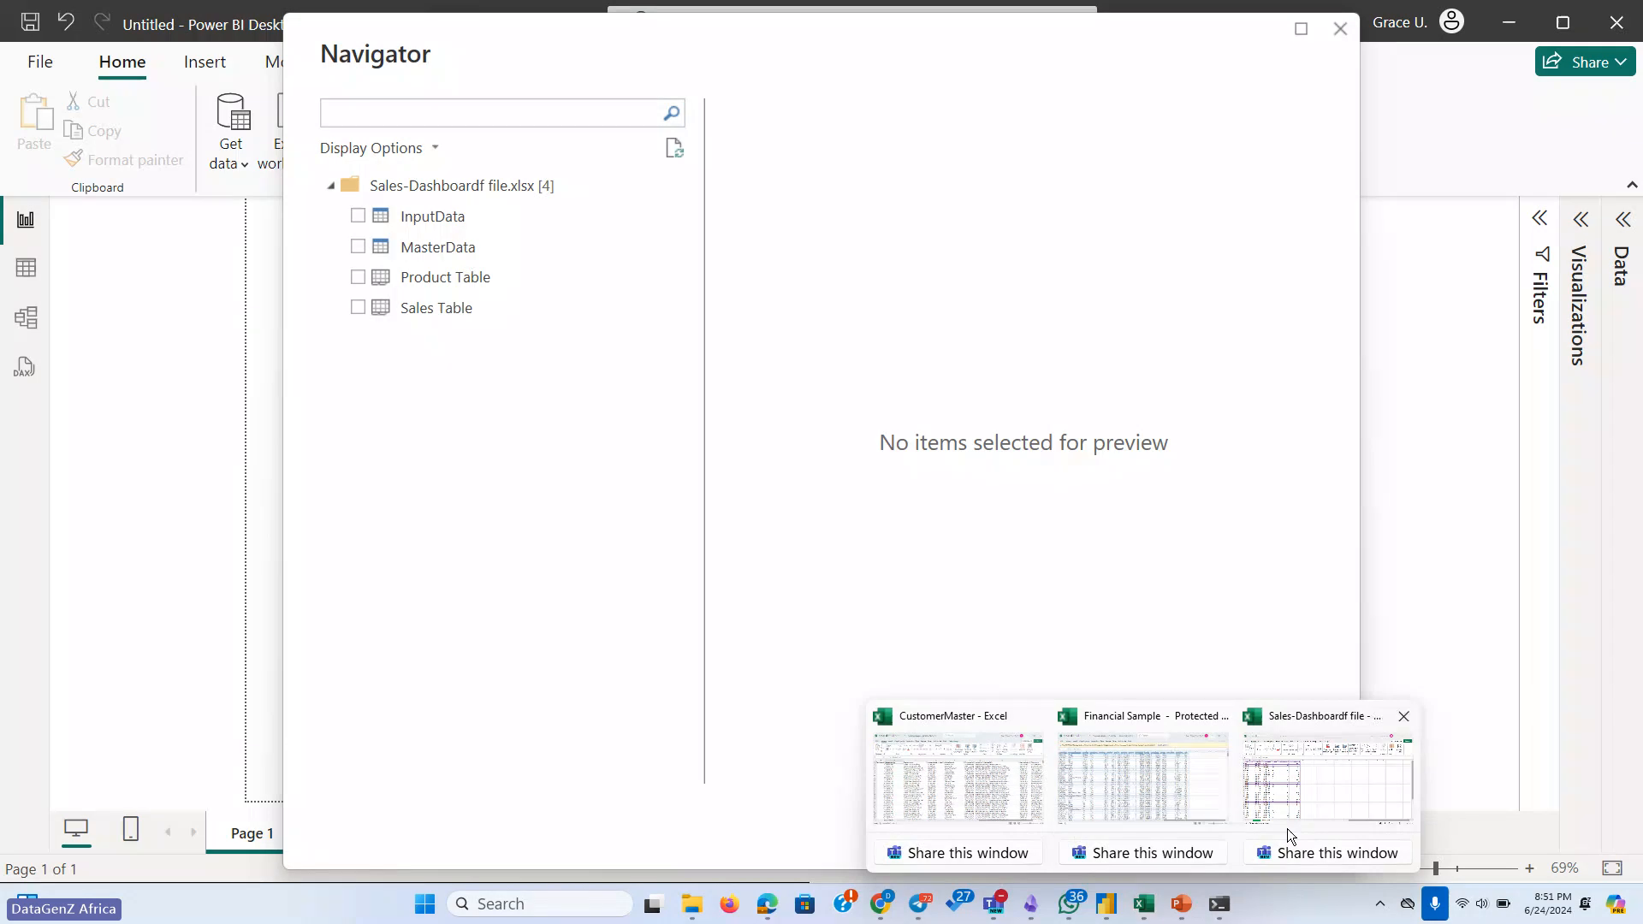
# Switch to Excel to look at the Product Table sheet of Sales-Dashboardf file, and return to the Navigator in untitled Power BI Desktop
pyautogui.moveTo(1290, 820)
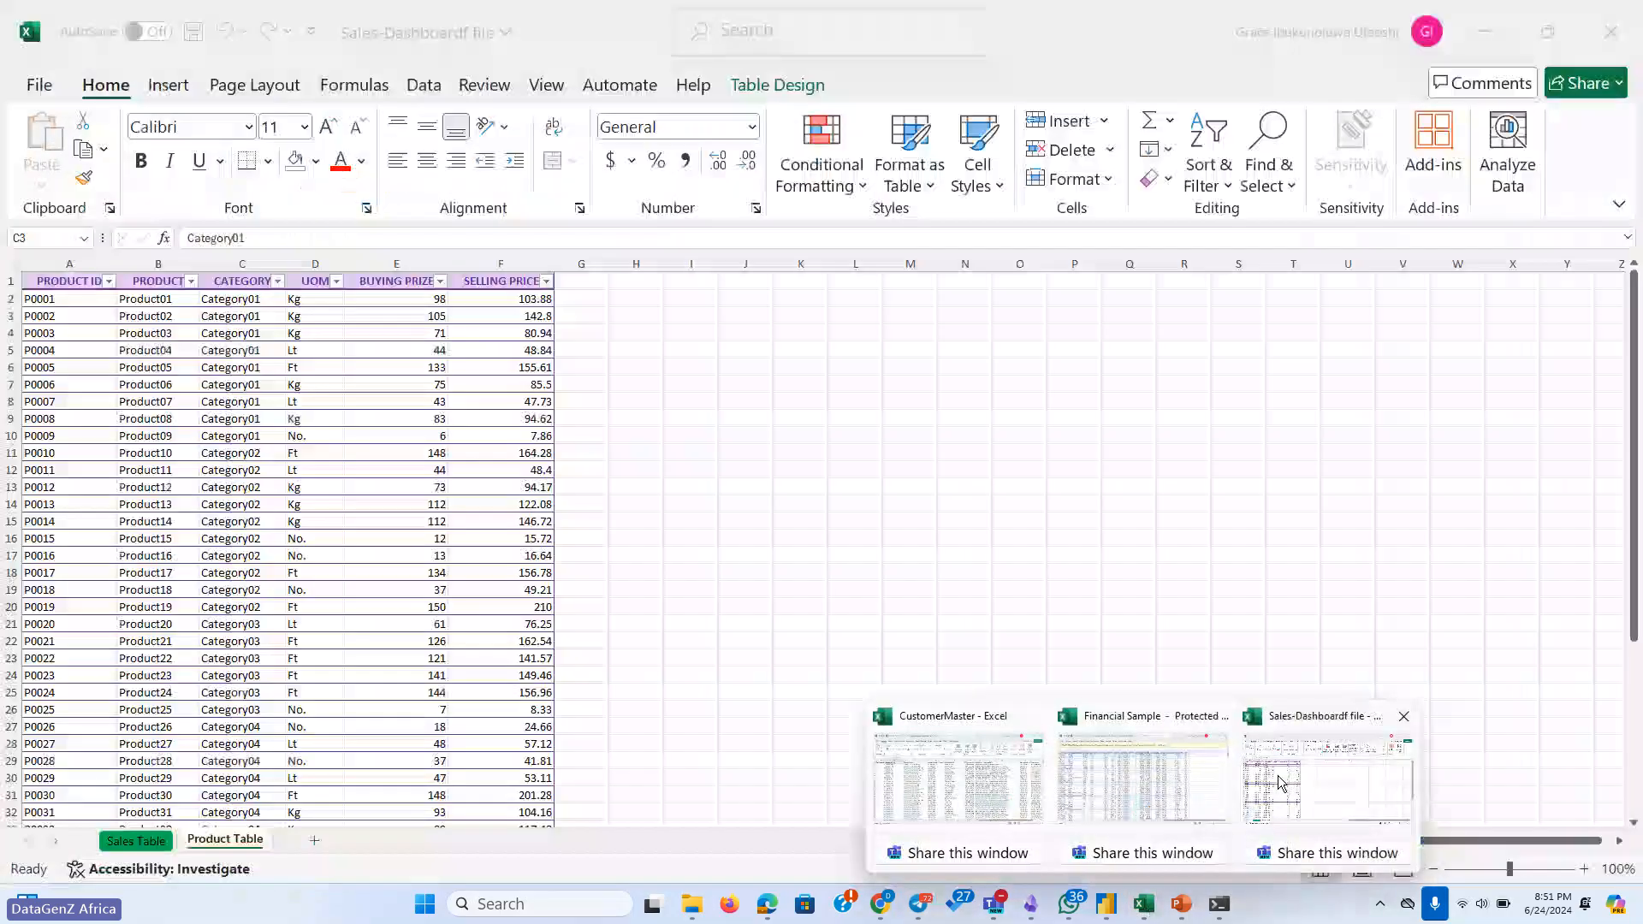
pyautogui.click(1232, 792)
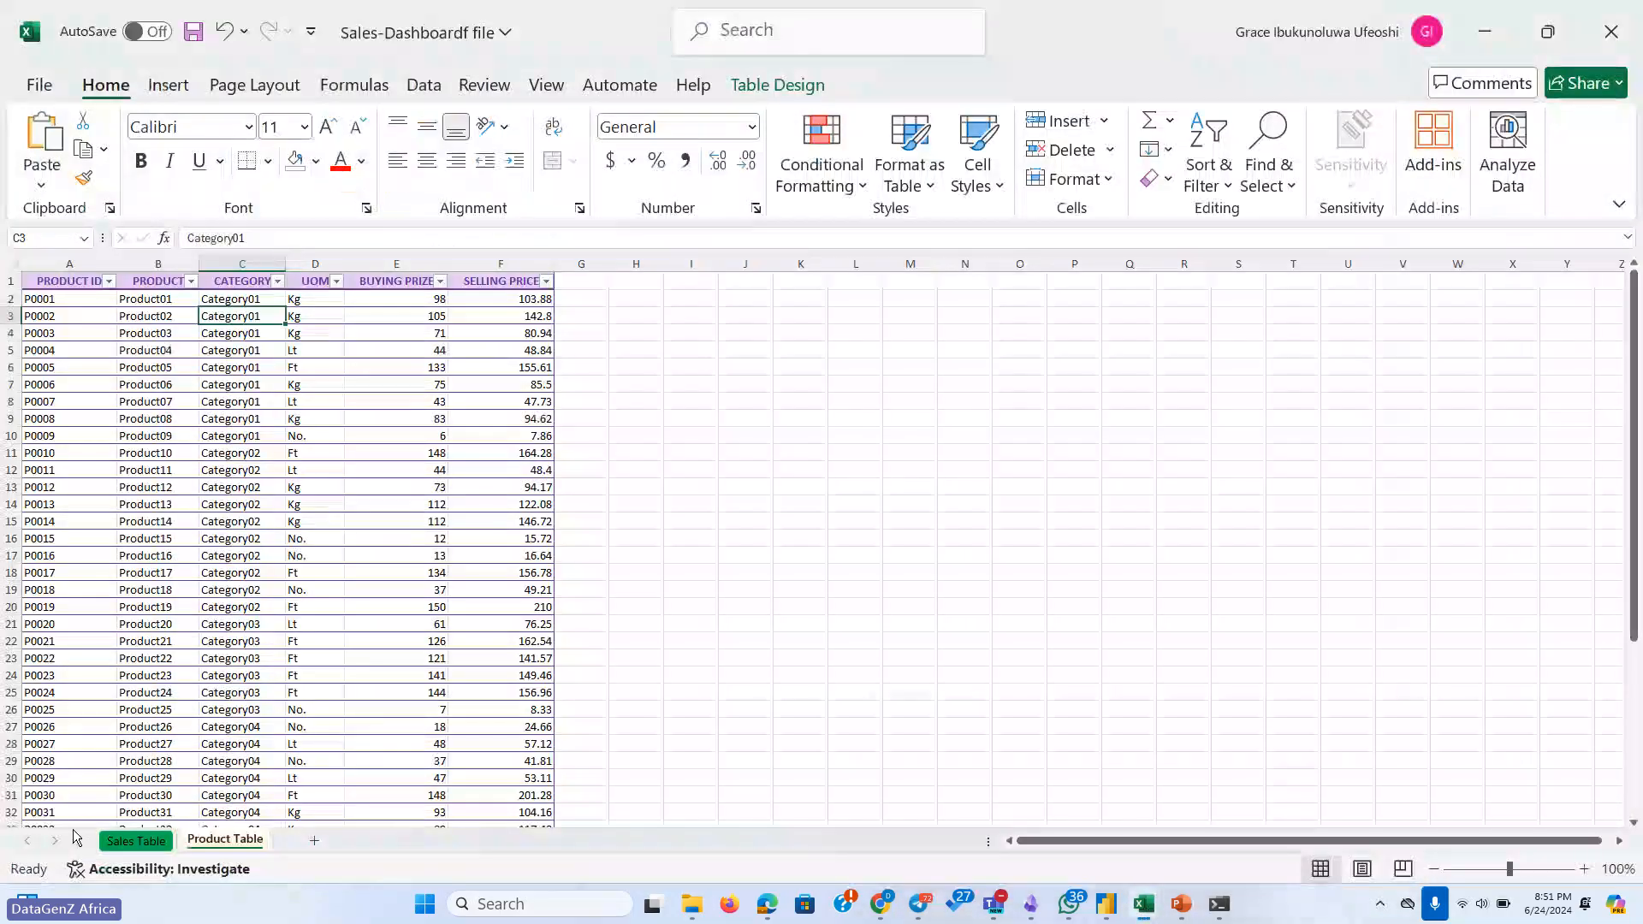
pyautogui.moveTo(919, 906)
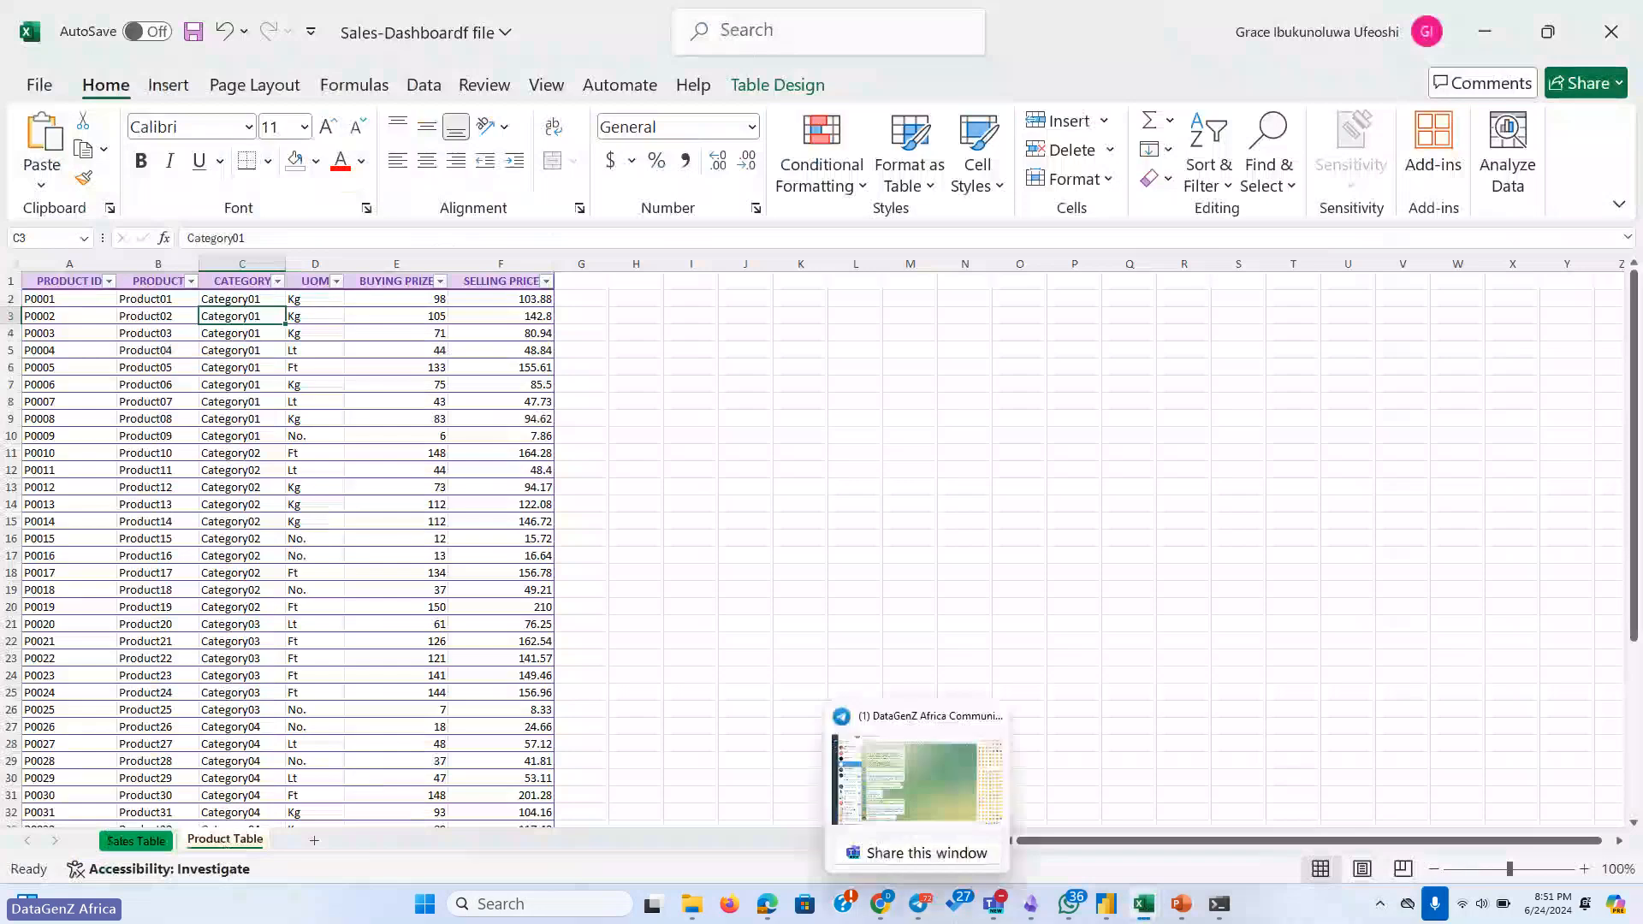
pyautogui.moveTo(1131, 917)
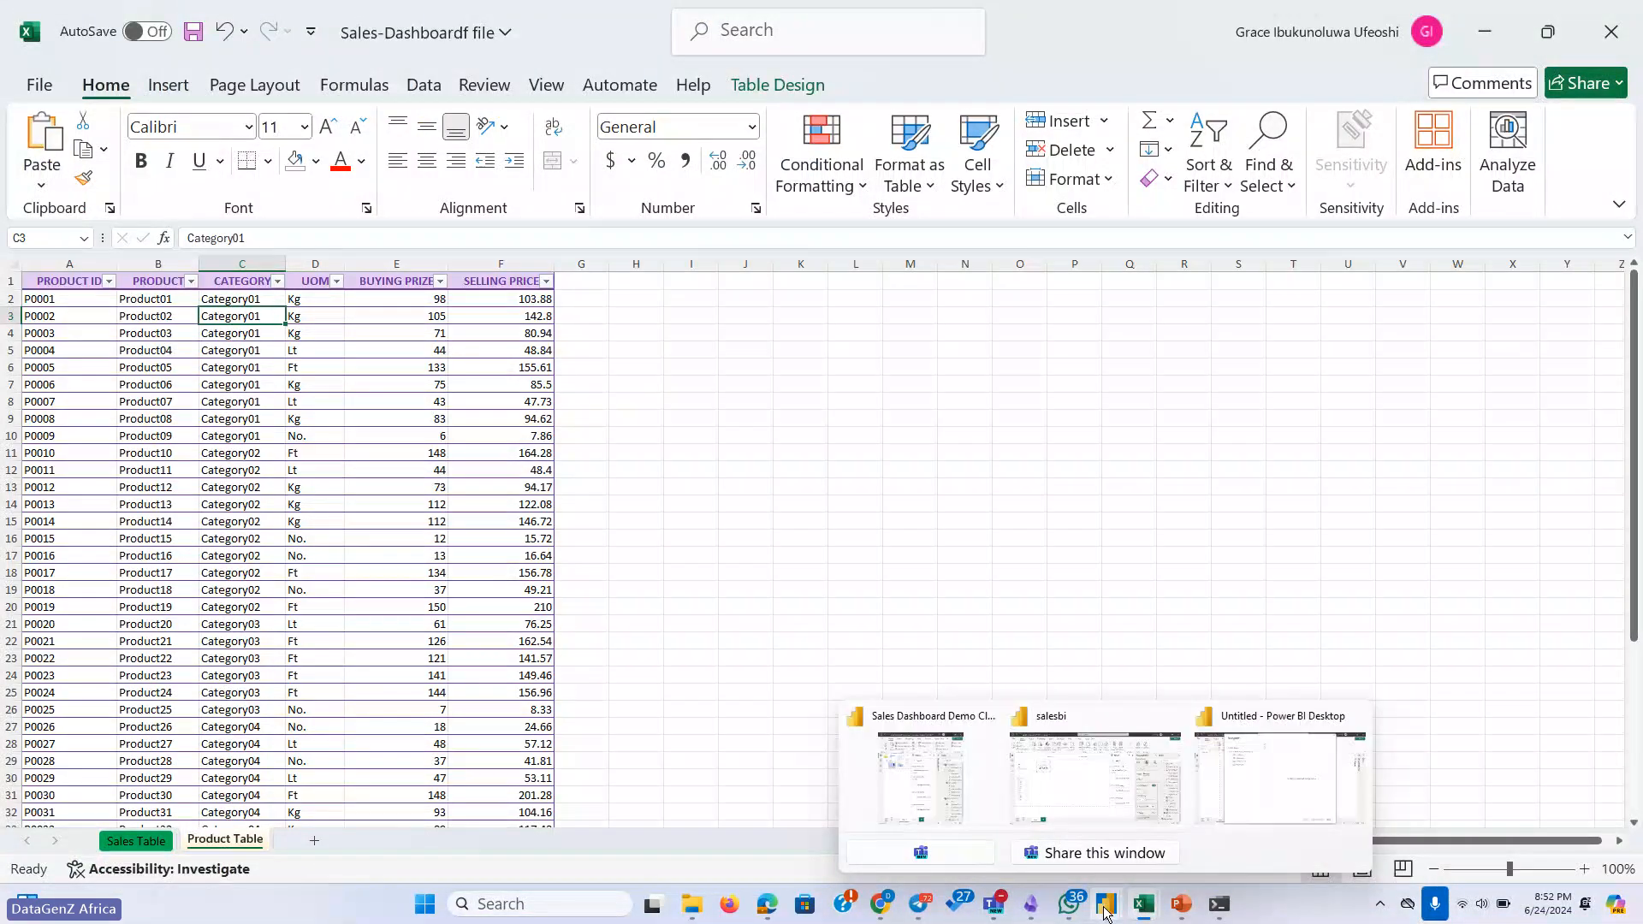
pyautogui.click(1296, 772)
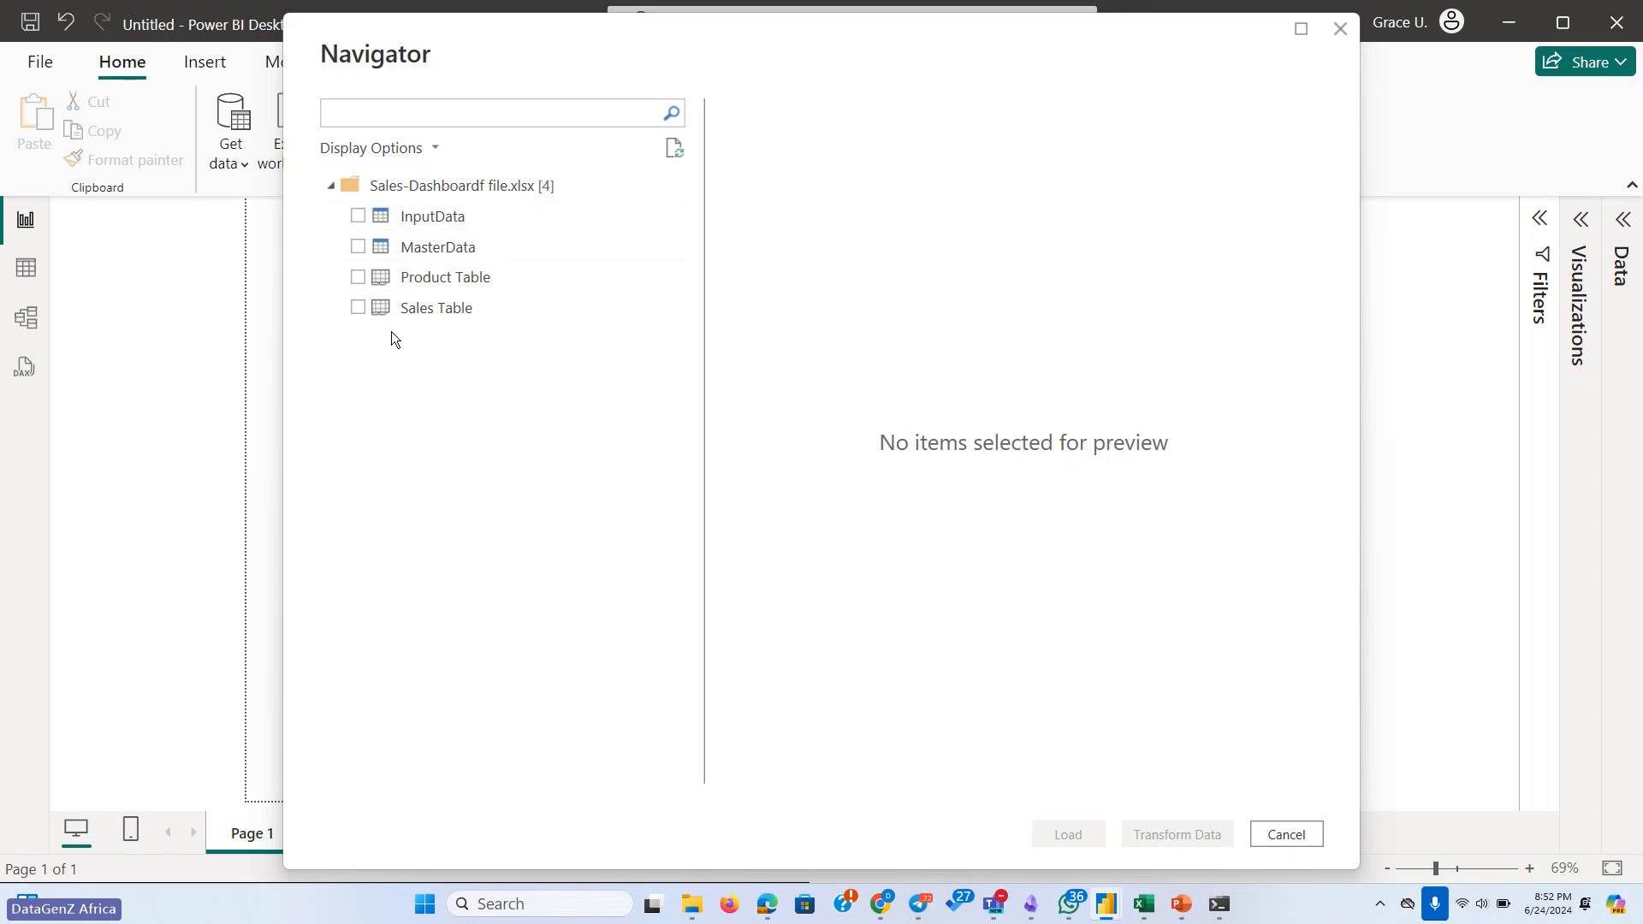
# Select the InputData and MasterData tables of Sales-Dashboardf file.xlsx and open them for transformation in Power Query Editor
pyautogui.click(368, 224)
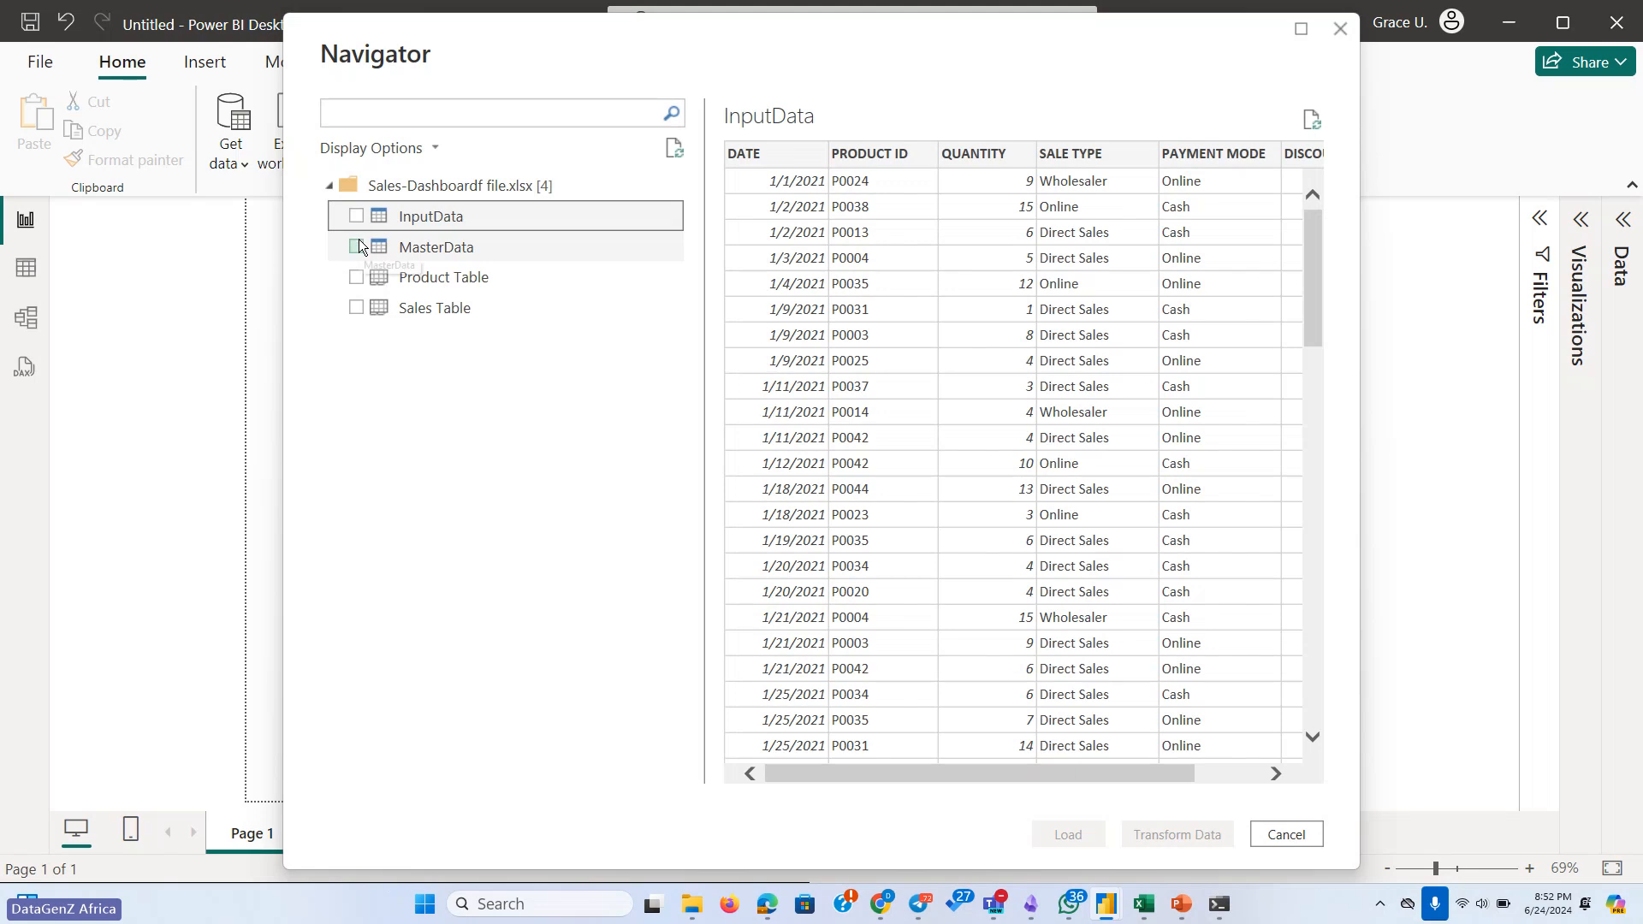
pyautogui.moveTo(358, 242); pyautogui.dragTo(368, 329)
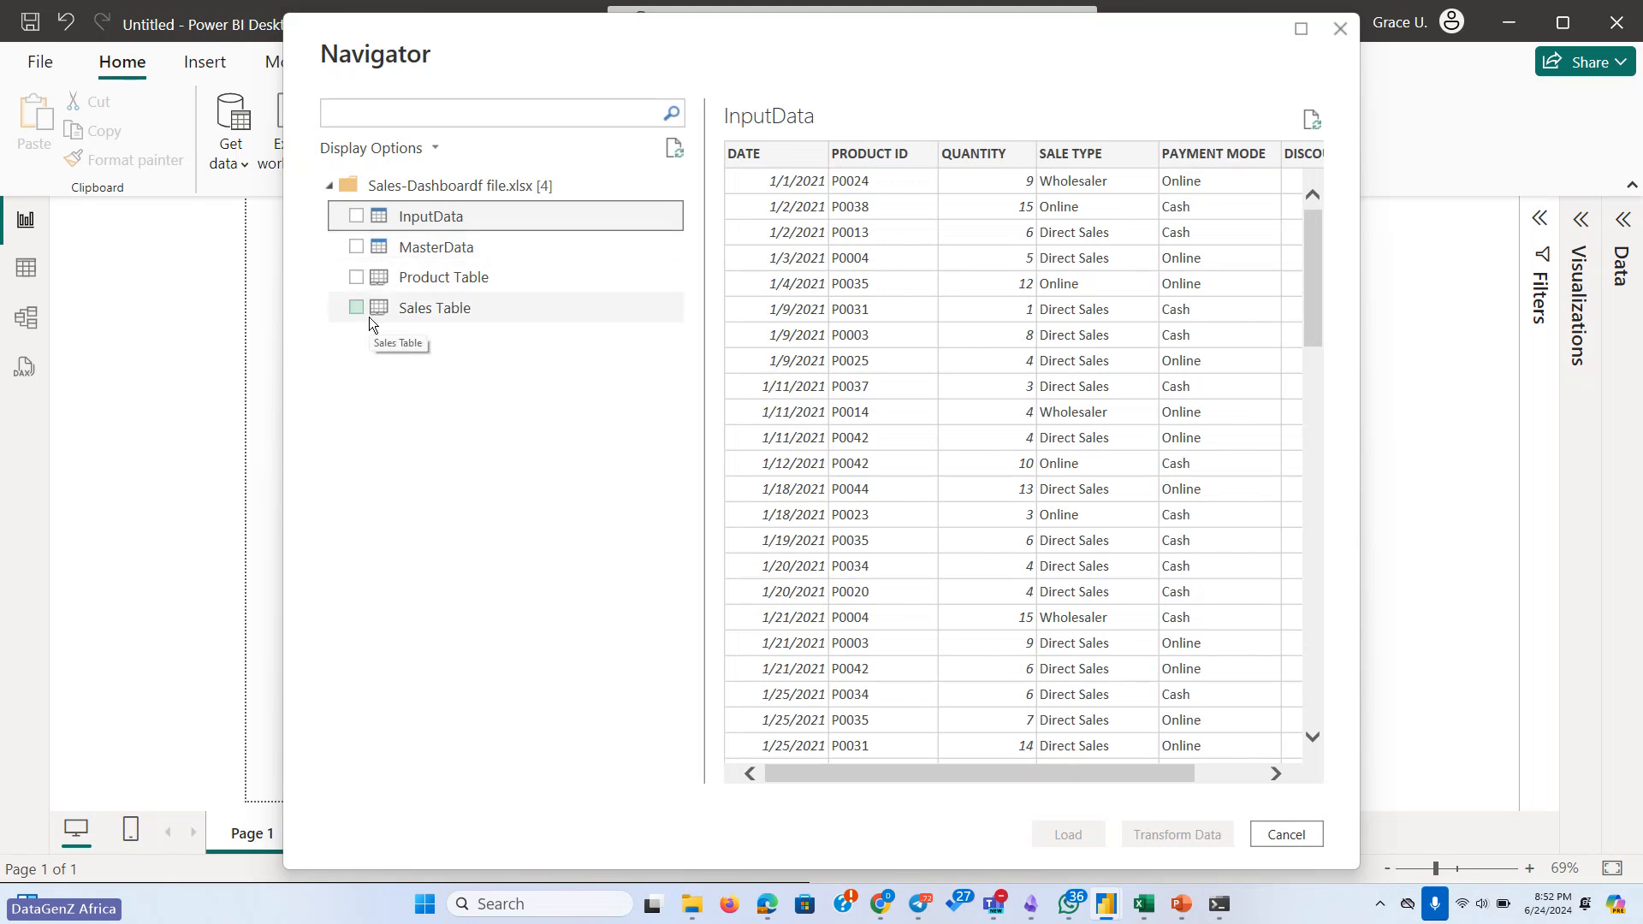
pyautogui.click(354, 219)
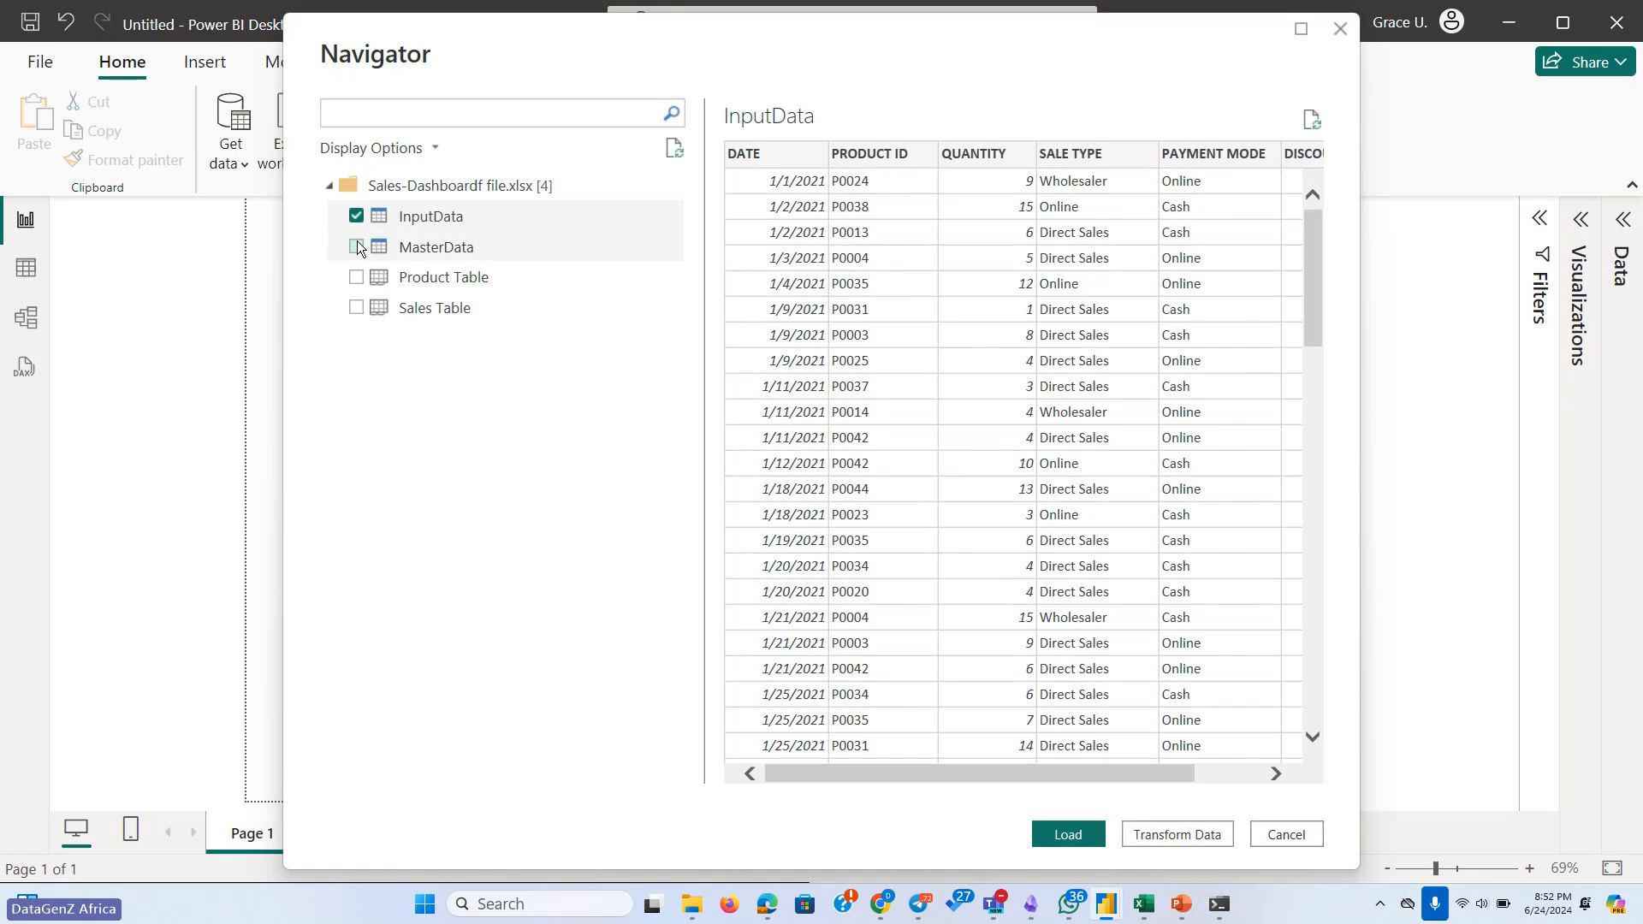
pyautogui.click(357, 244)
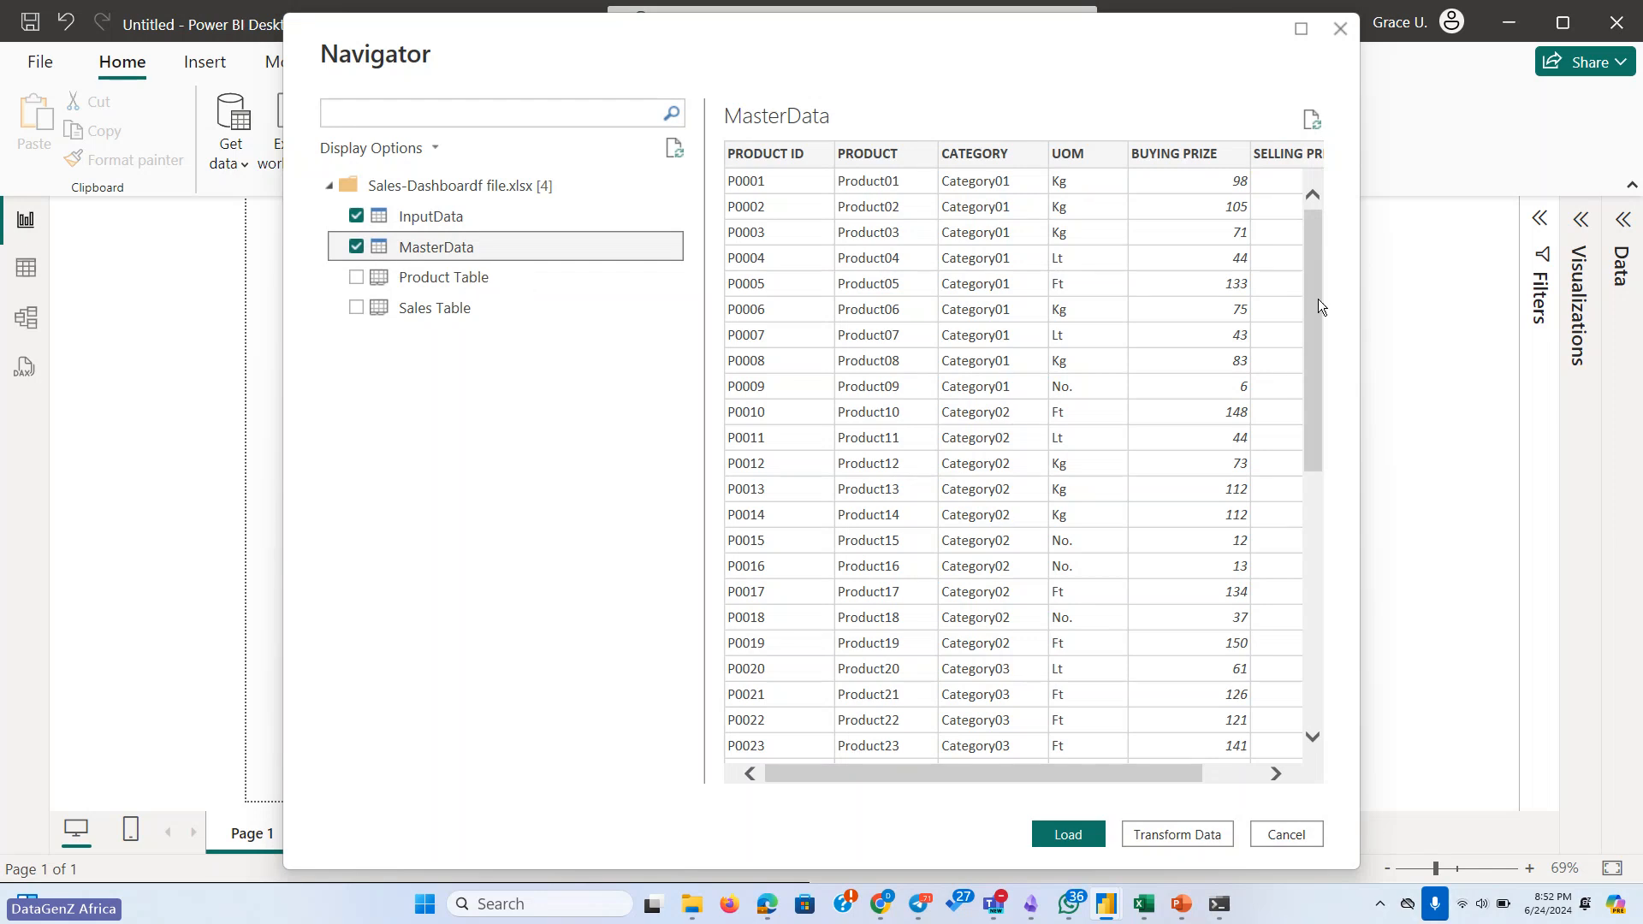
pyautogui.moveTo(1318, 299); pyautogui.dragTo(1046, 182)
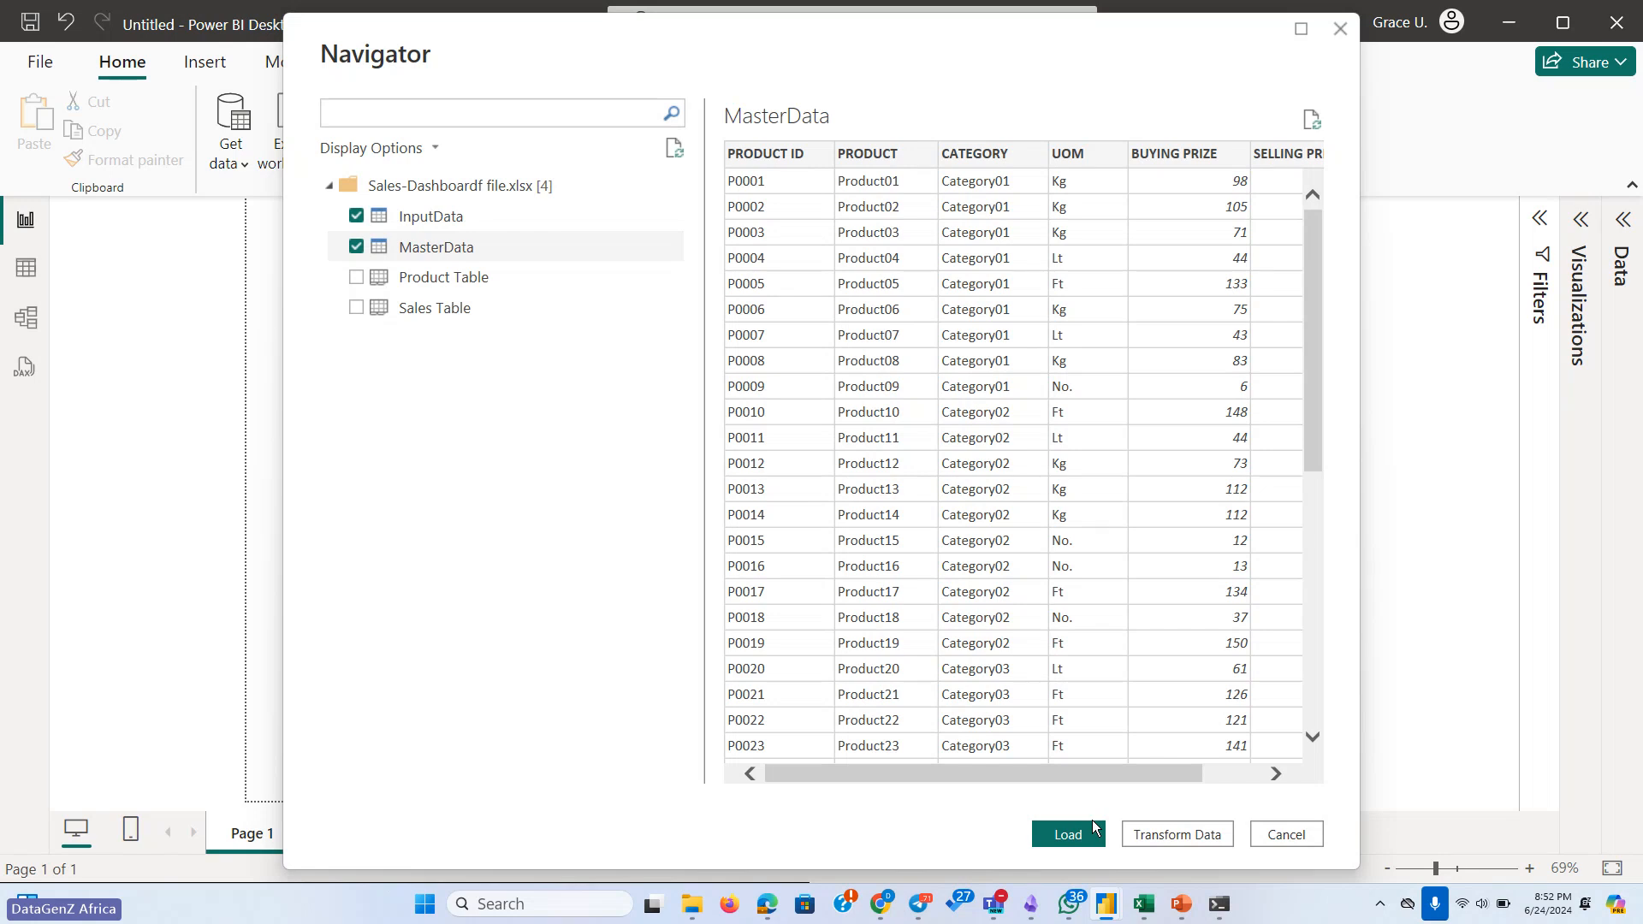
pyautogui.click(1158, 828)
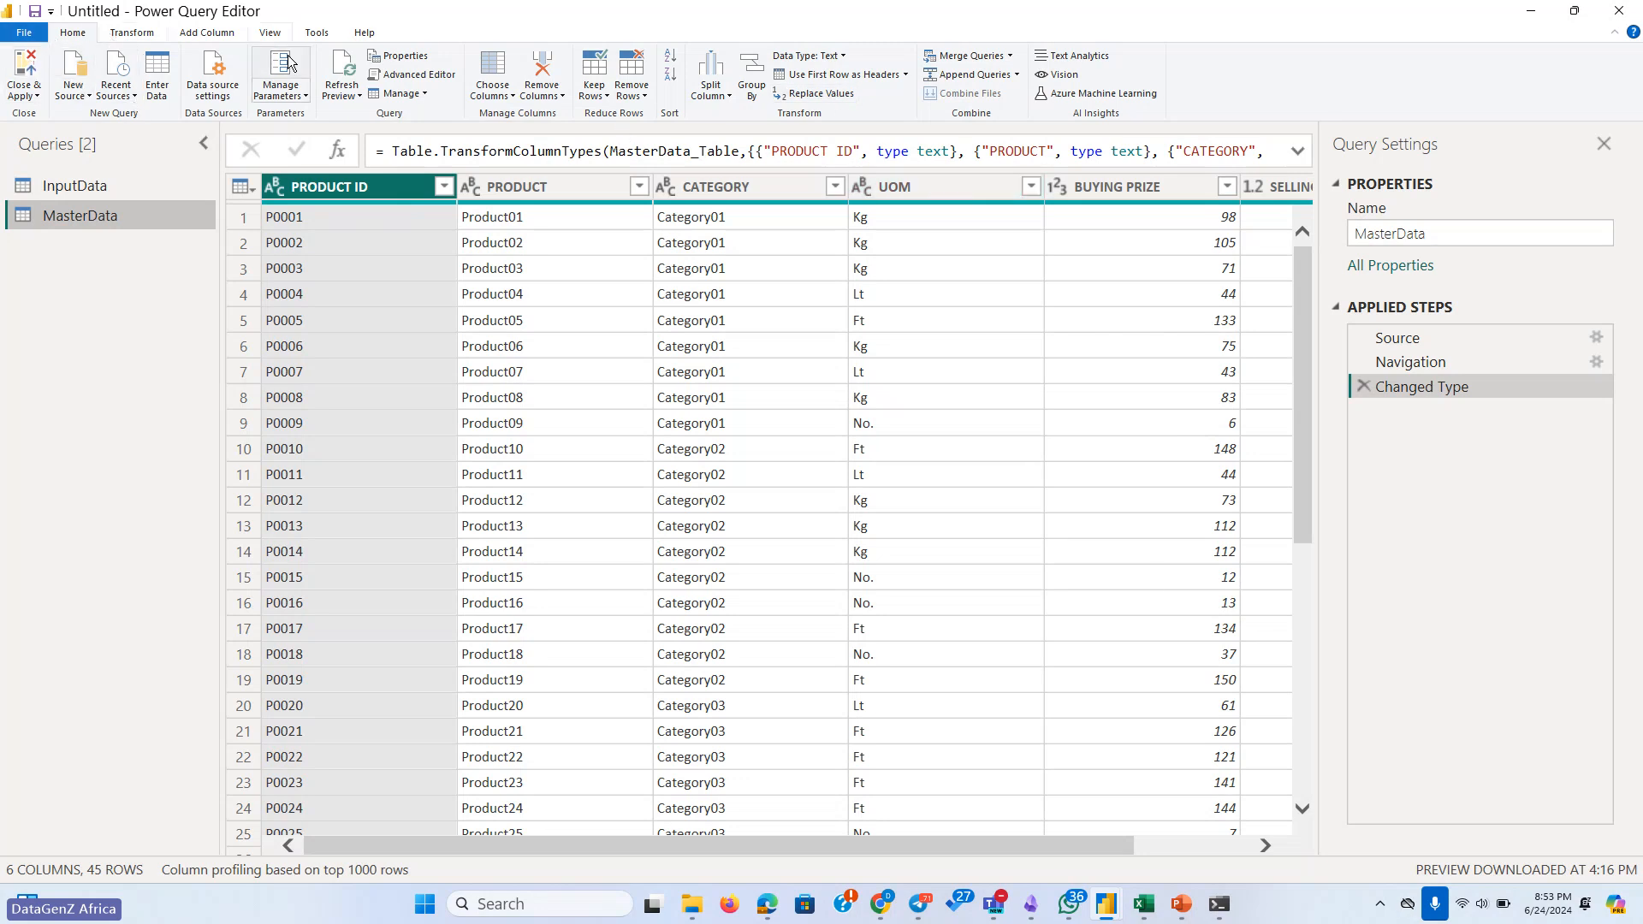
# Look at the untitled Power BI Desktop report with the pending query changes, and return to Power Query Editor
pyautogui.moveTo(1094, 897)
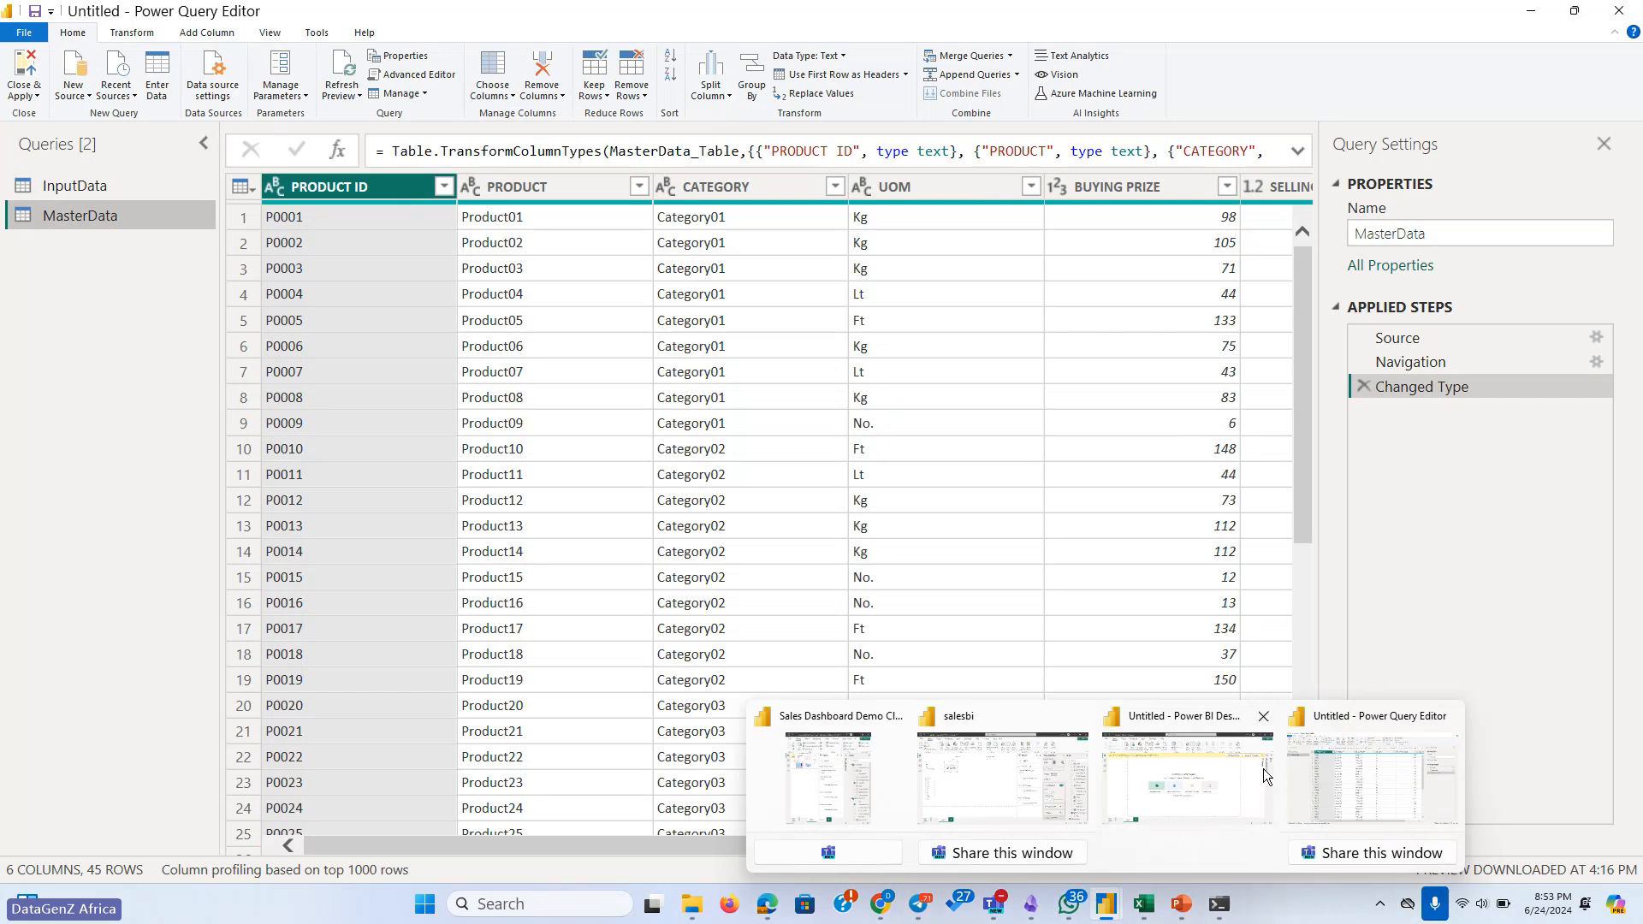
pyautogui.click(1205, 779)
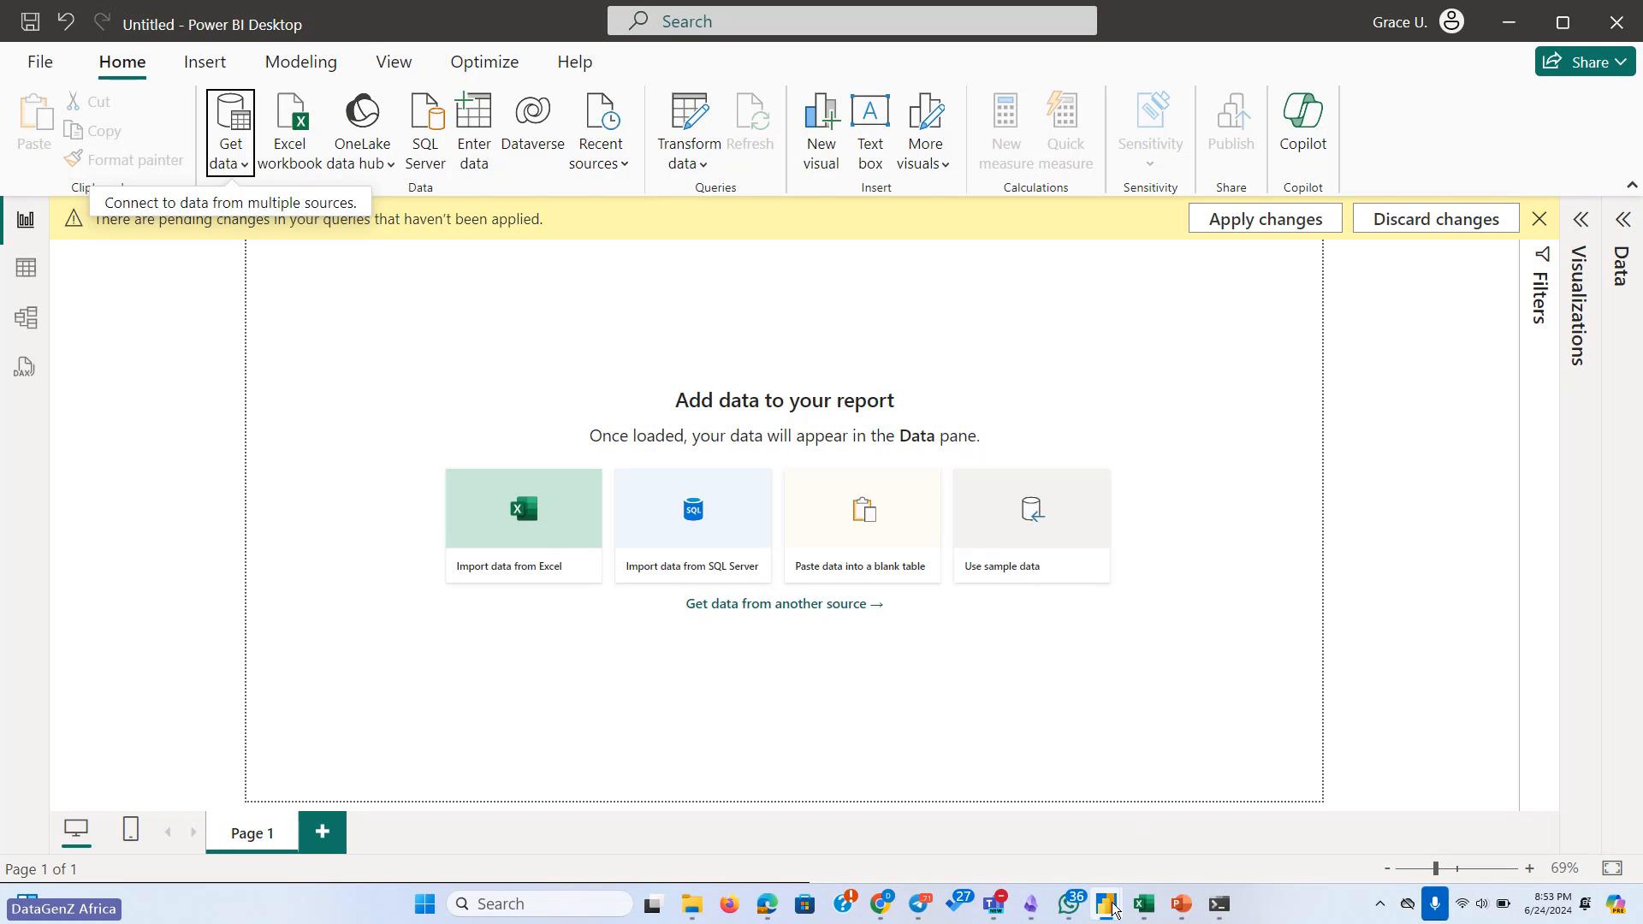
pyautogui.moveTo(1108, 906)
pyautogui.click(1368, 797)
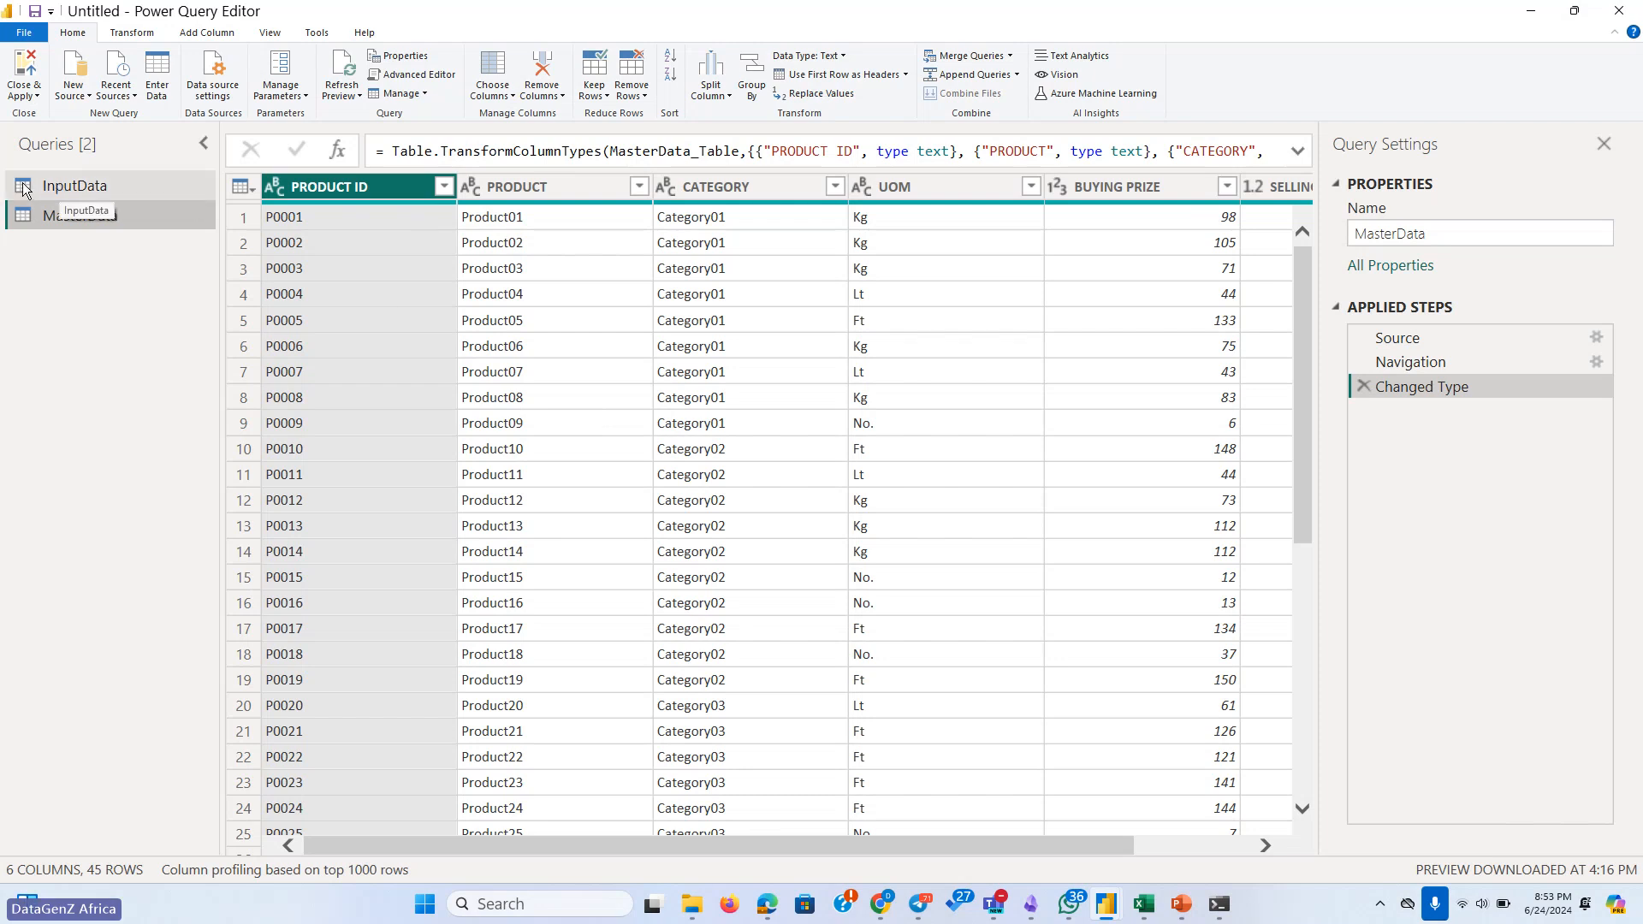
# View the InputData query, and examine the MasterData query's columns through to SELLING PRICE
pyautogui.click(70, 192)
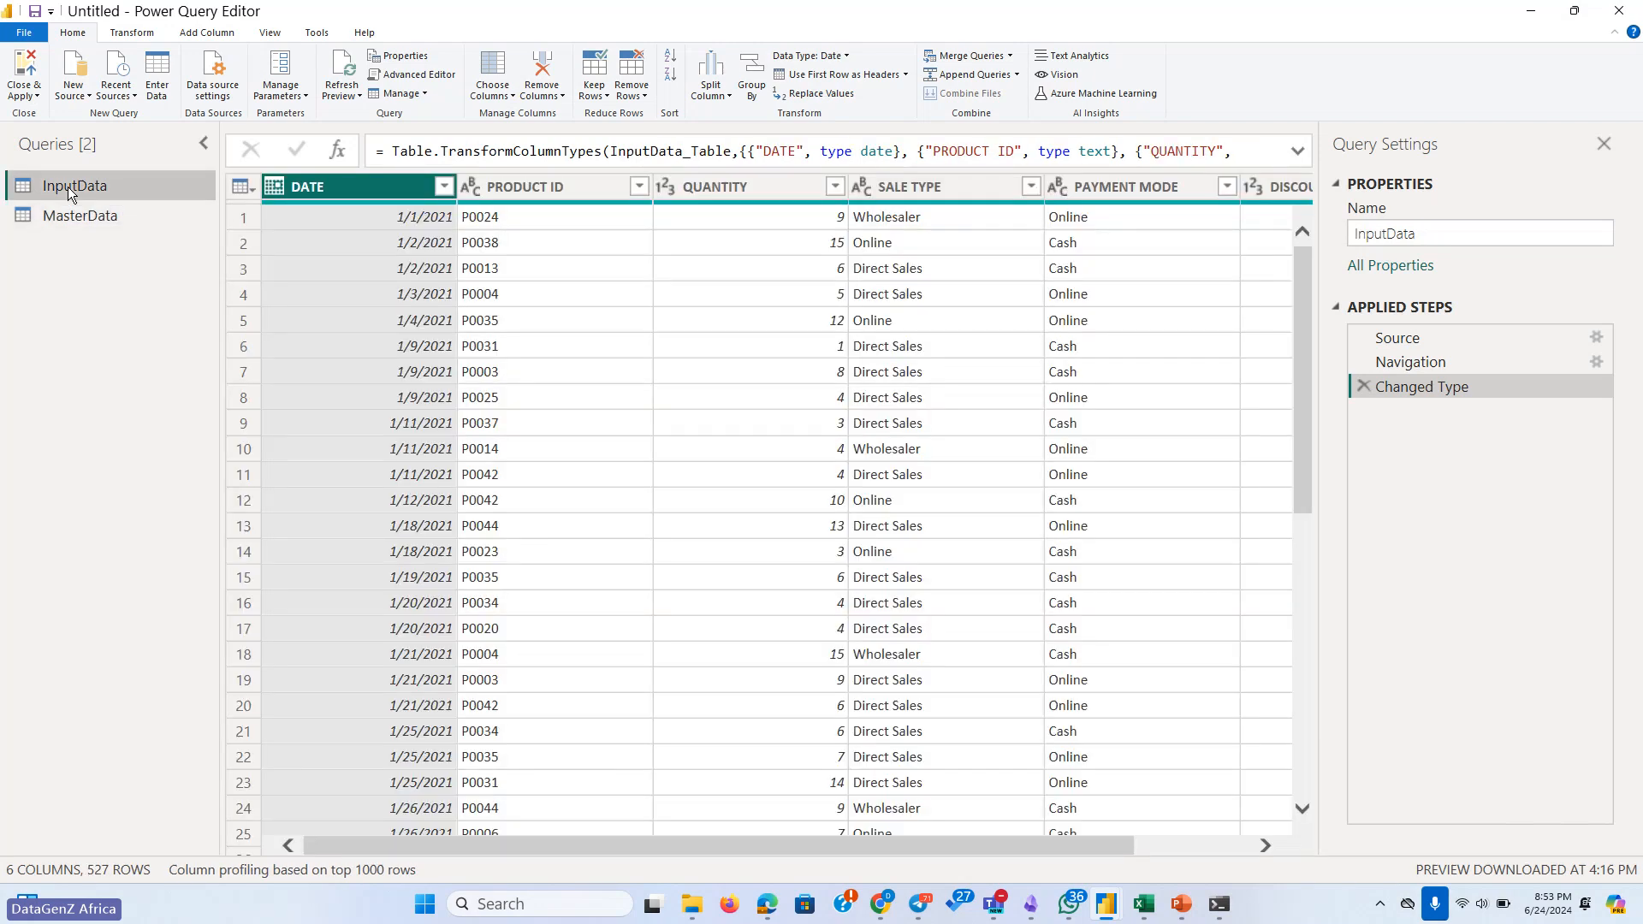
pyautogui.click(79, 216)
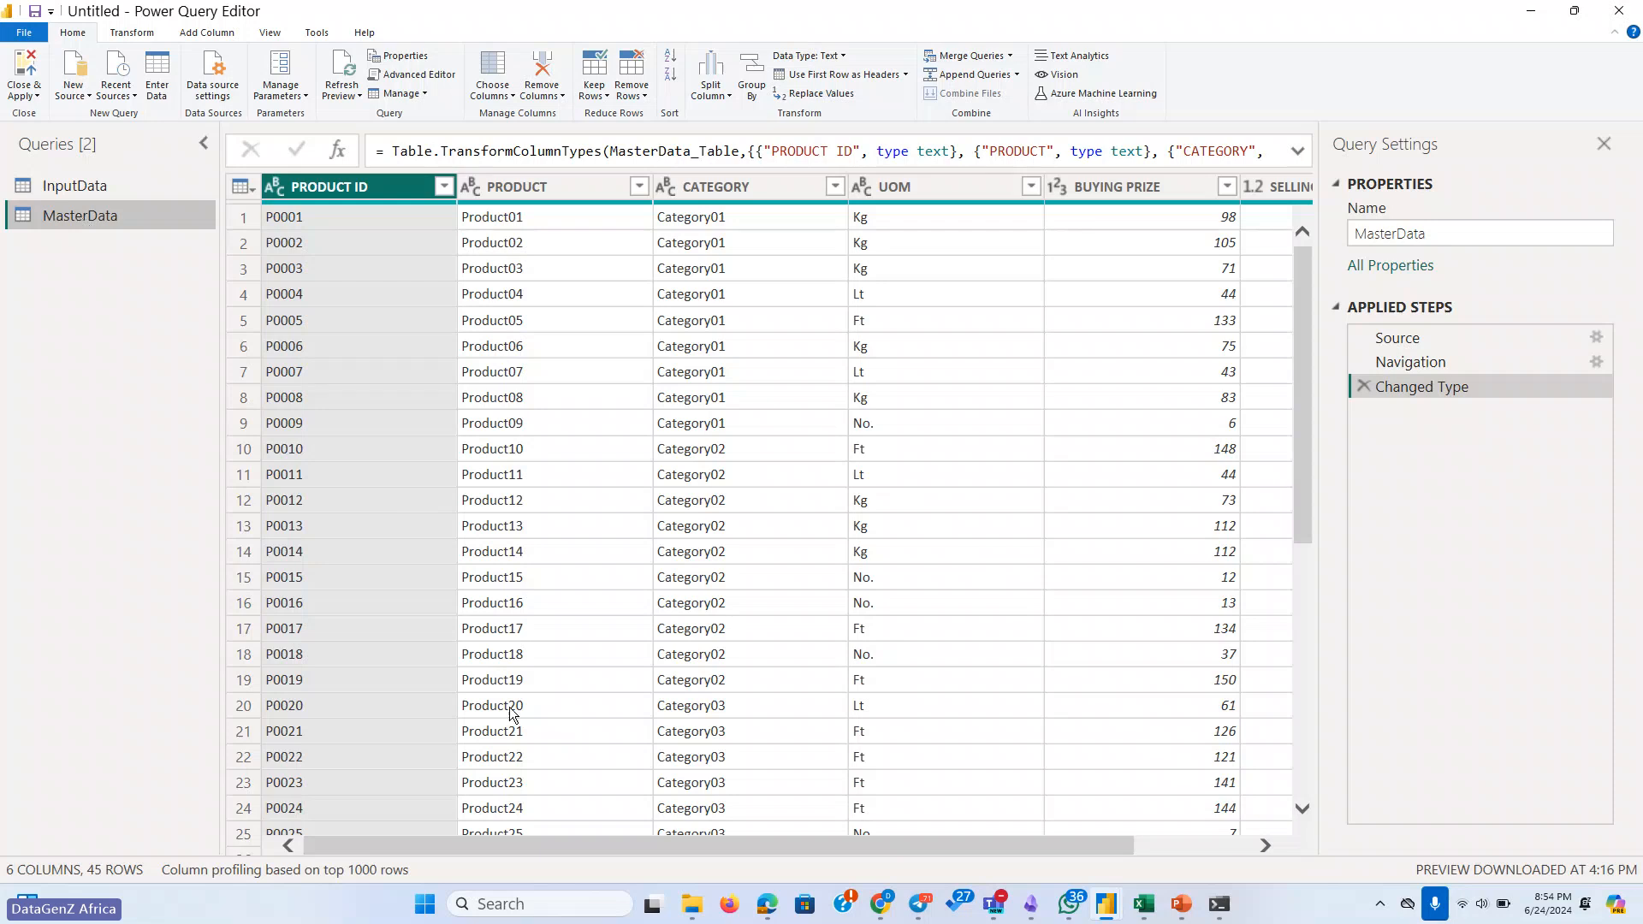
pyautogui.moveTo(573, 845); pyautogui.dragTo(514, 813)
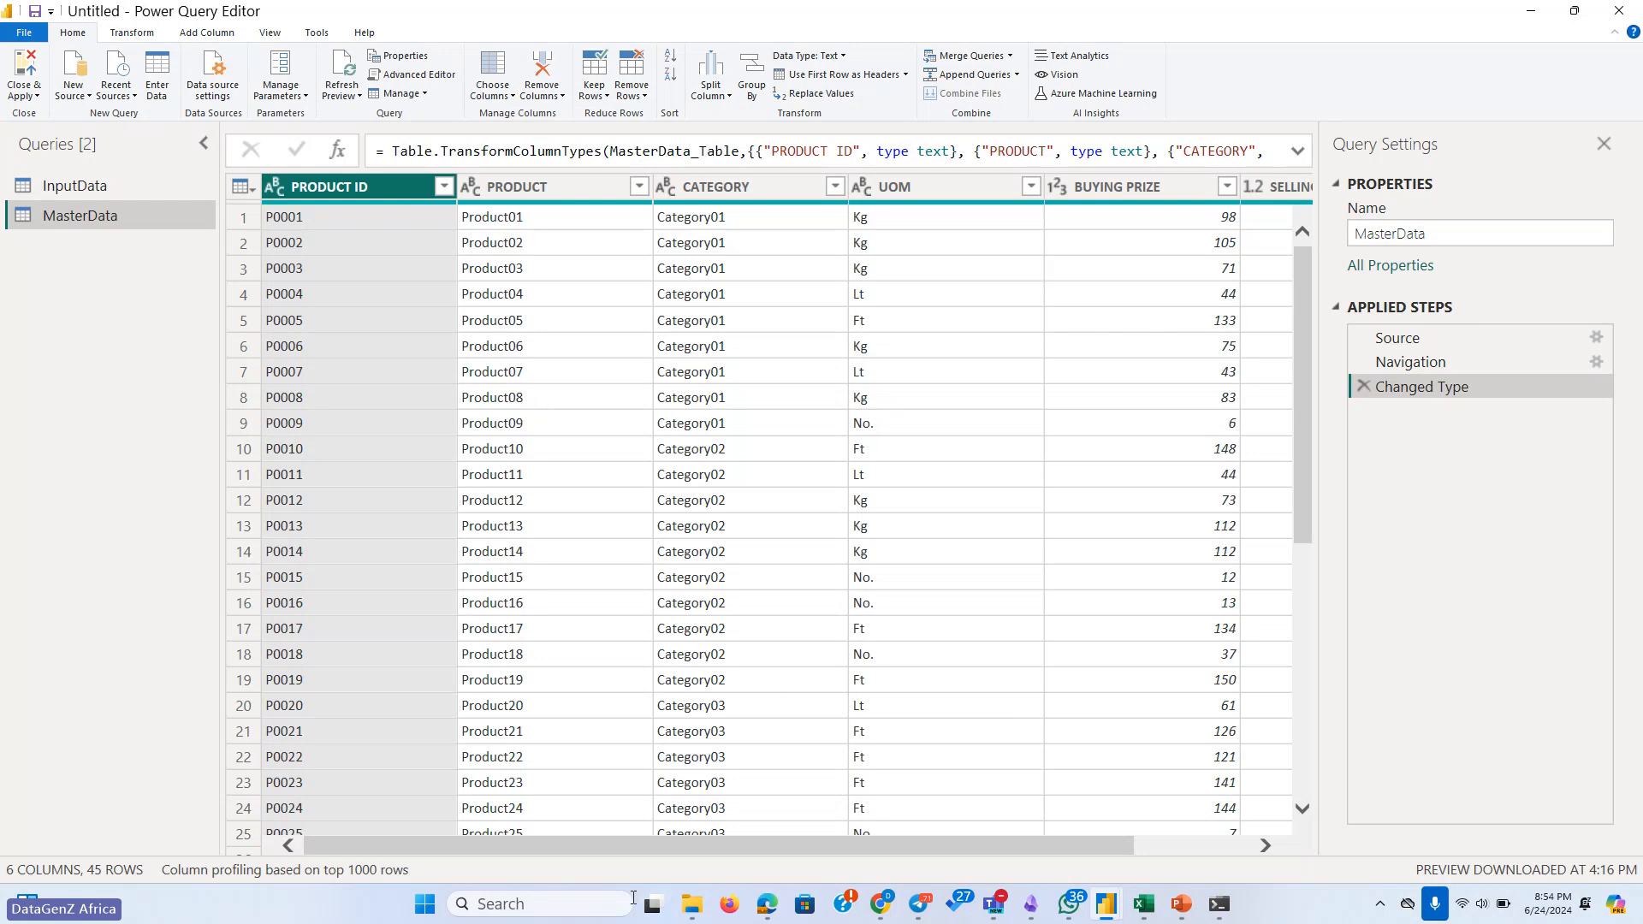
pyautogui.moveTo(638, 845); pyautogui.dragTo(922, 825)
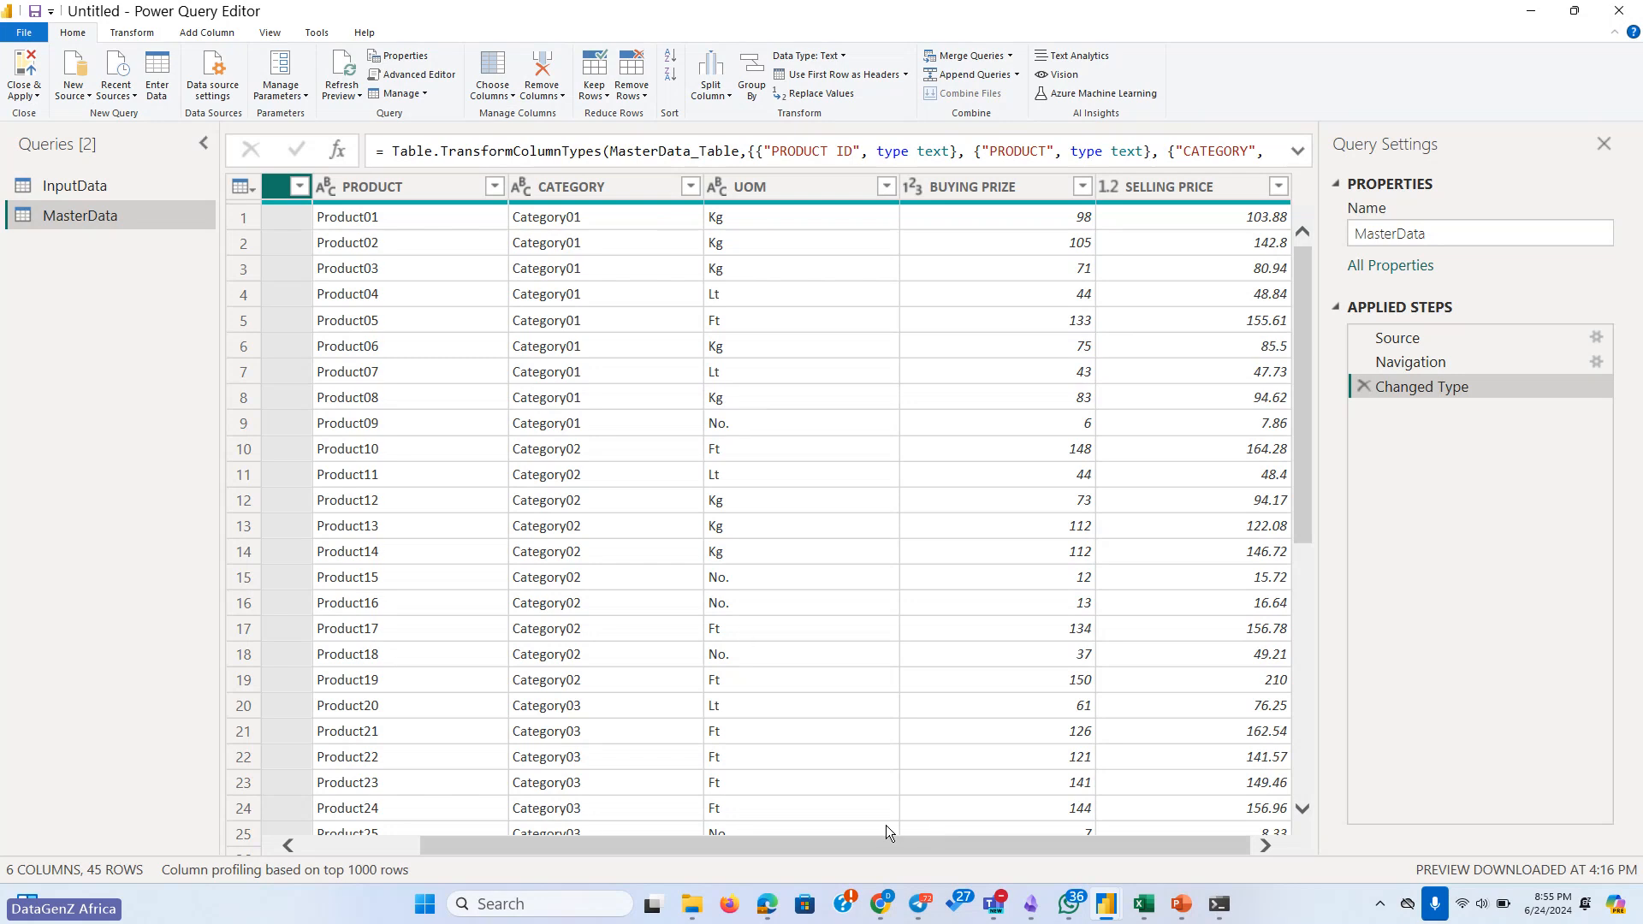
# Check the untitled report window once more and switch back to the MasterData query in Power Query Editor
pyautogui.moveTo(1107, 904)
pyautogui.click(1178, 806)
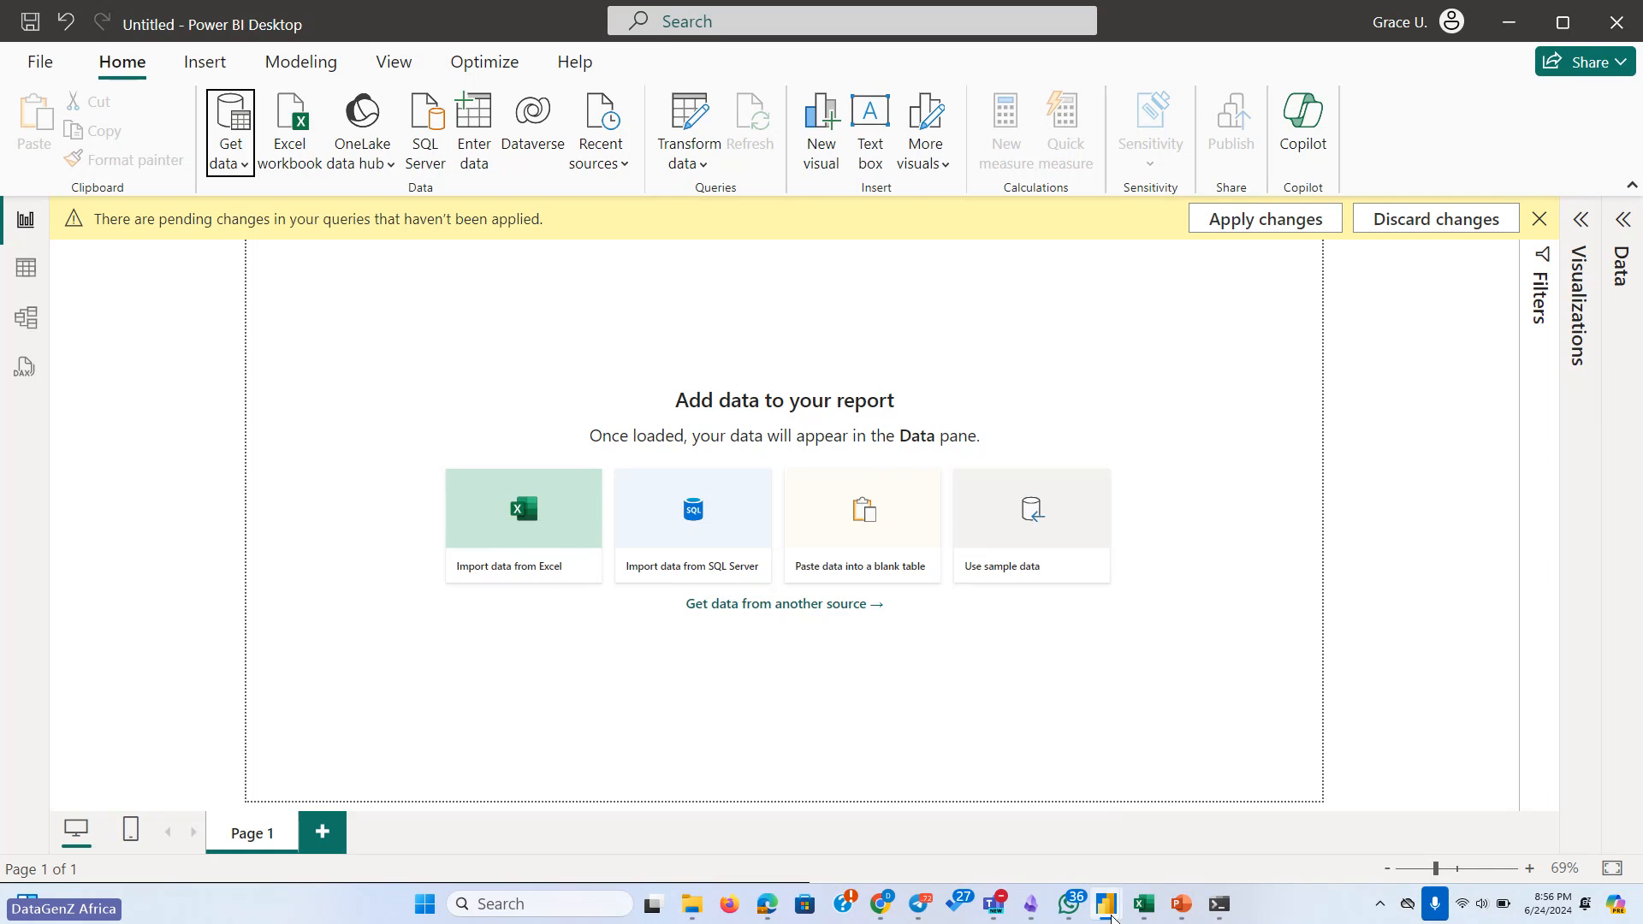
pyautogui.moveTo(1109, 916)
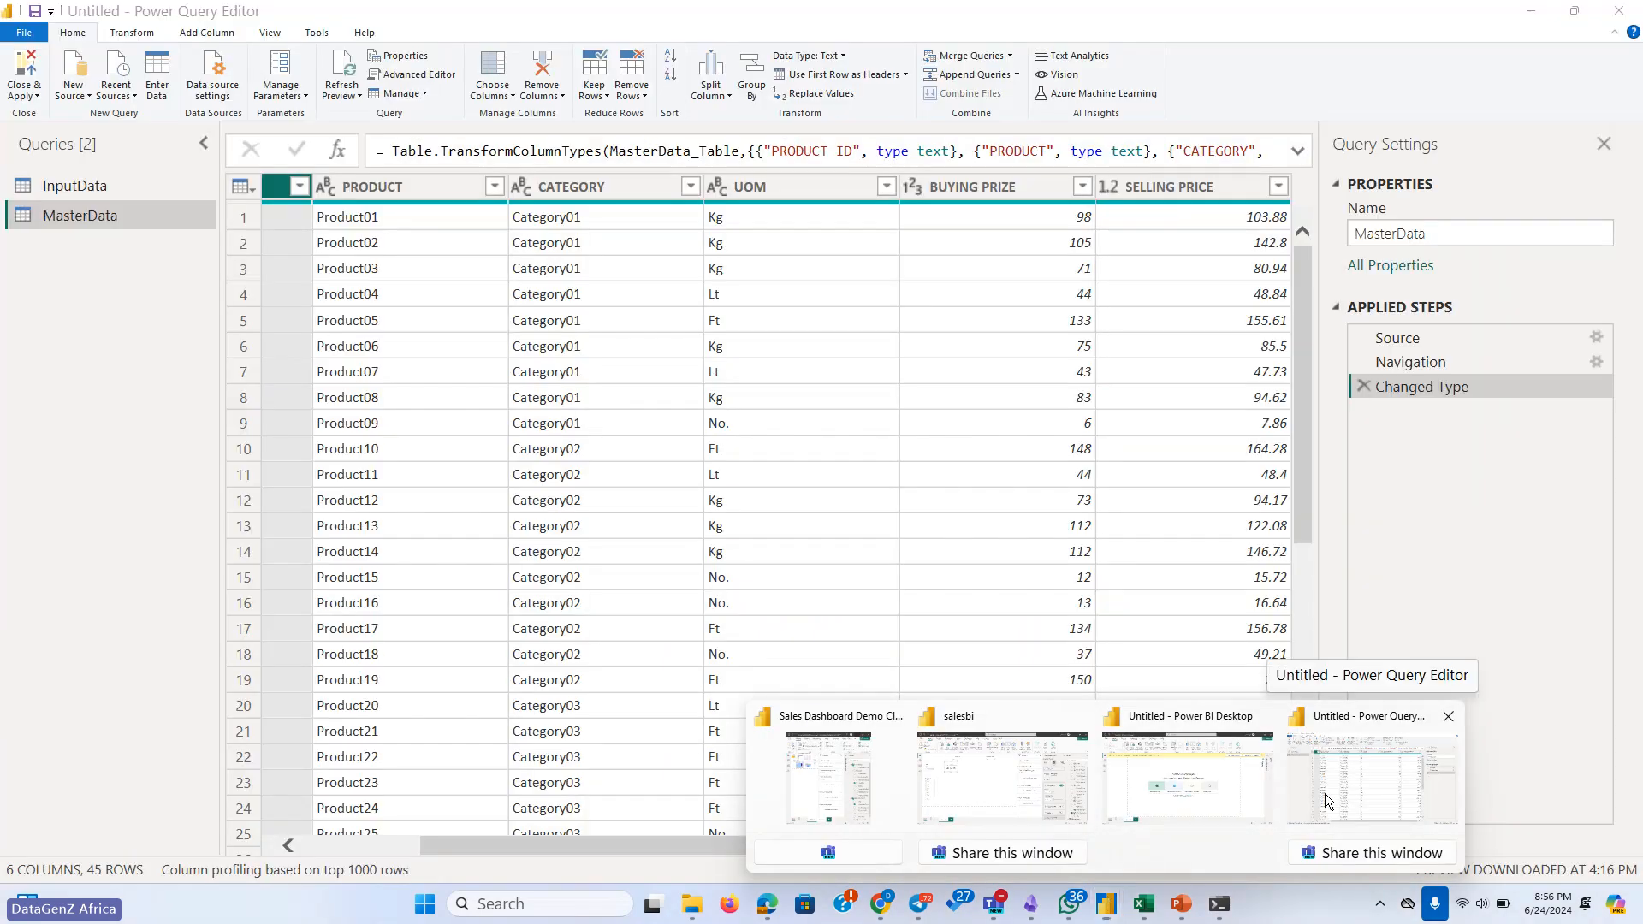
pyautogui.click(1325, 794)
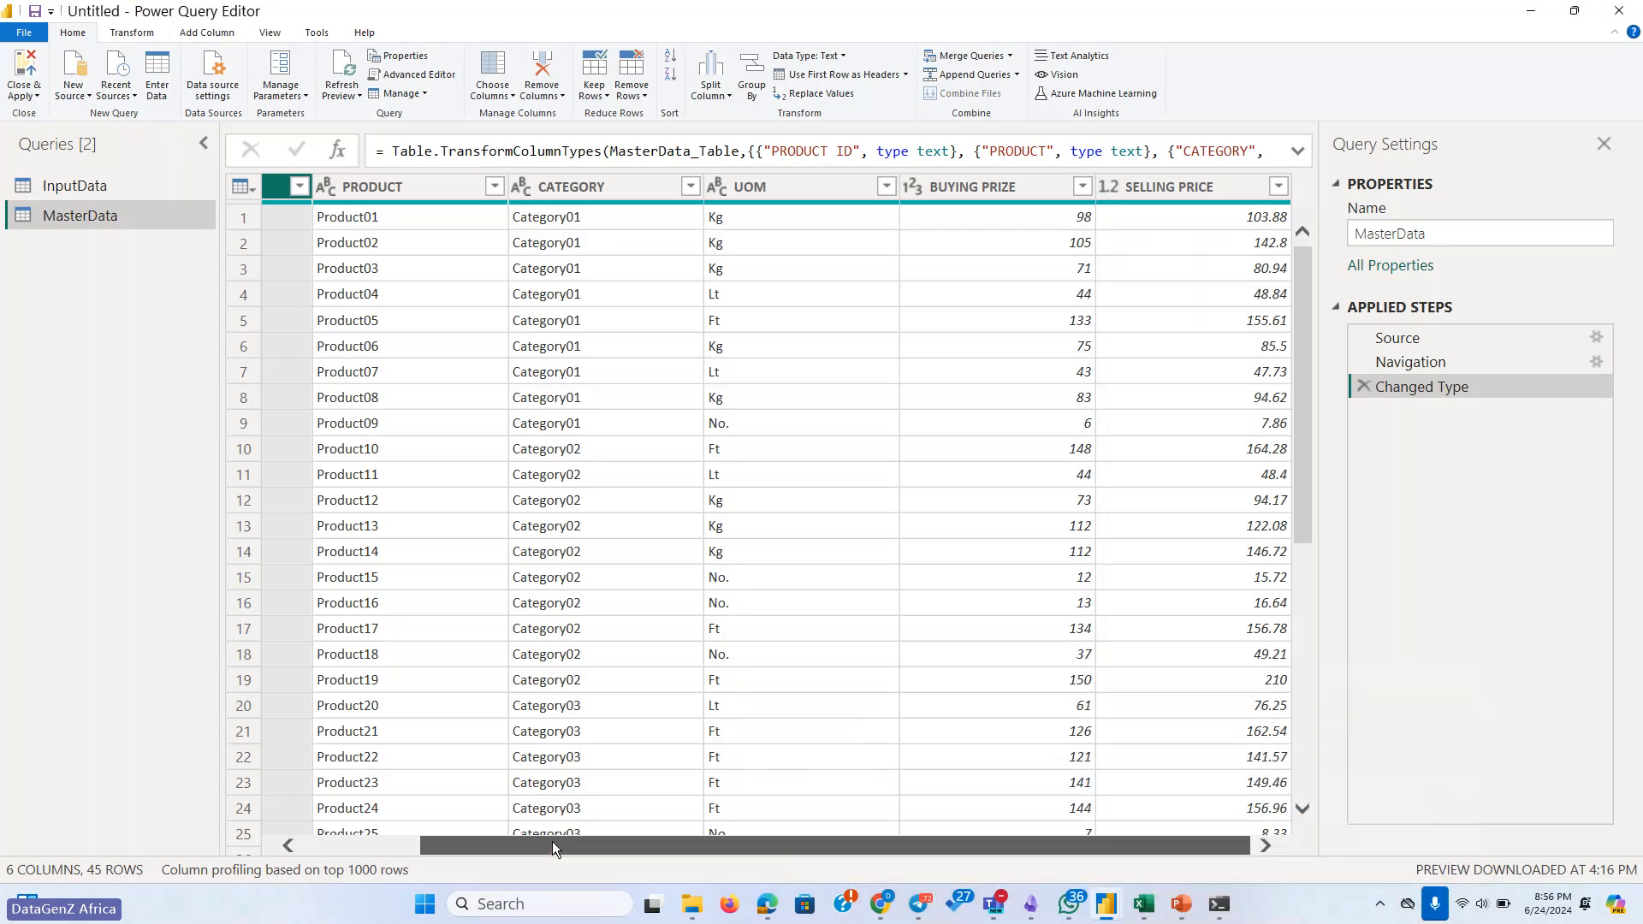
# Review the first columns of MasterData, and examine all InputData columns from DATE to DISCOUNT %
pyautogui.moveTo(552, 841); pyautogui.dragTo(306, 820)
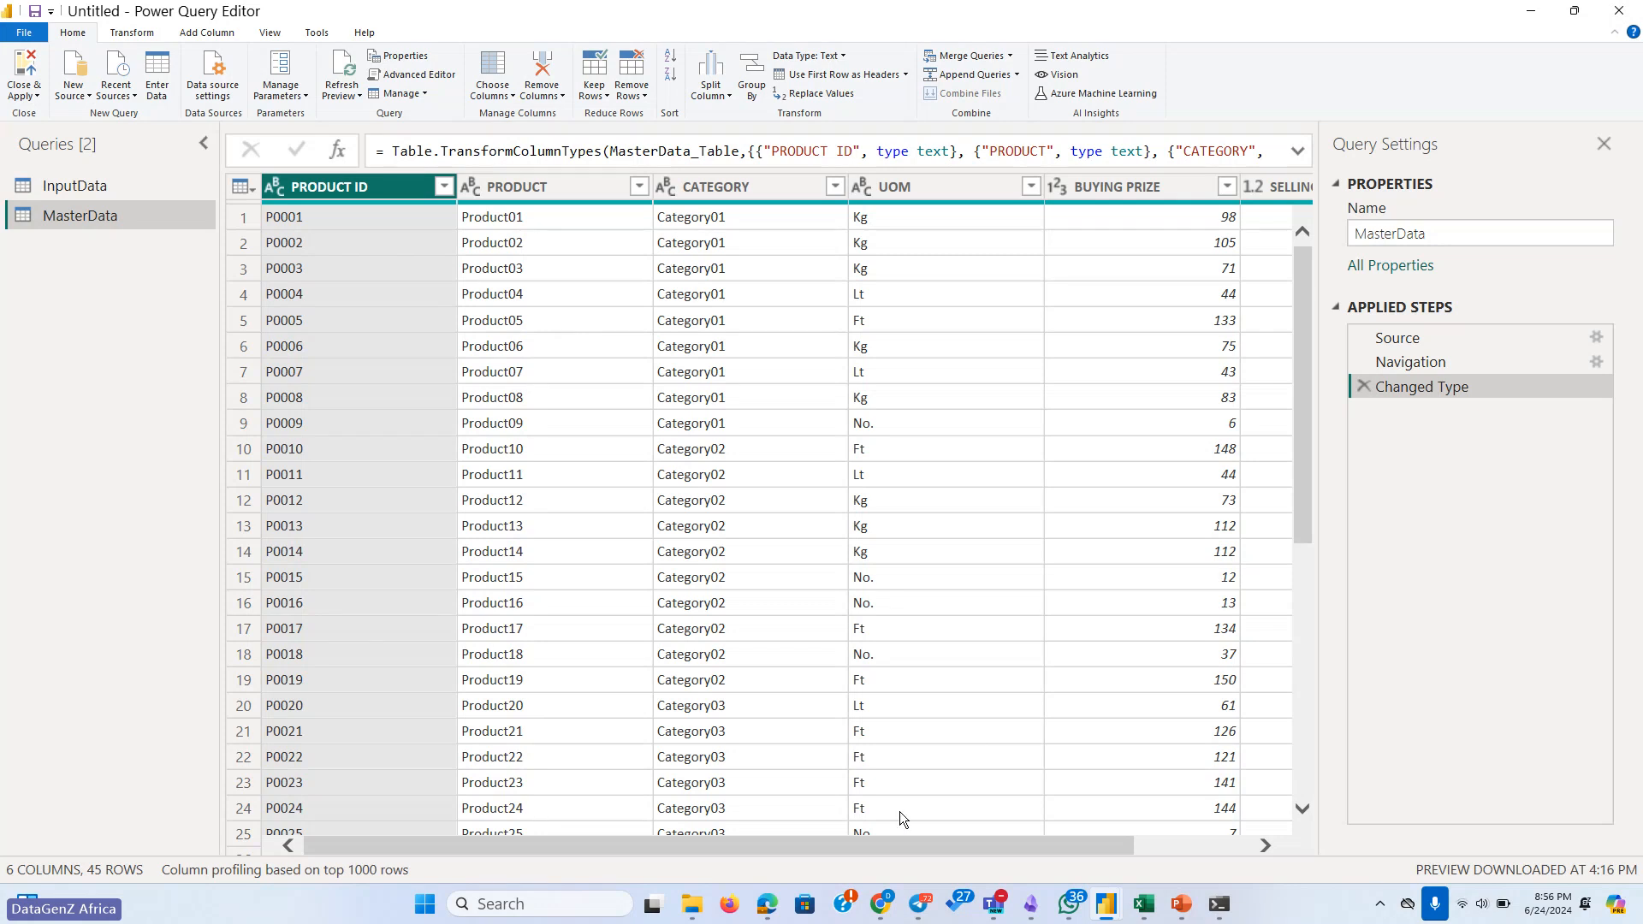
pyautogui.click(62, 190)
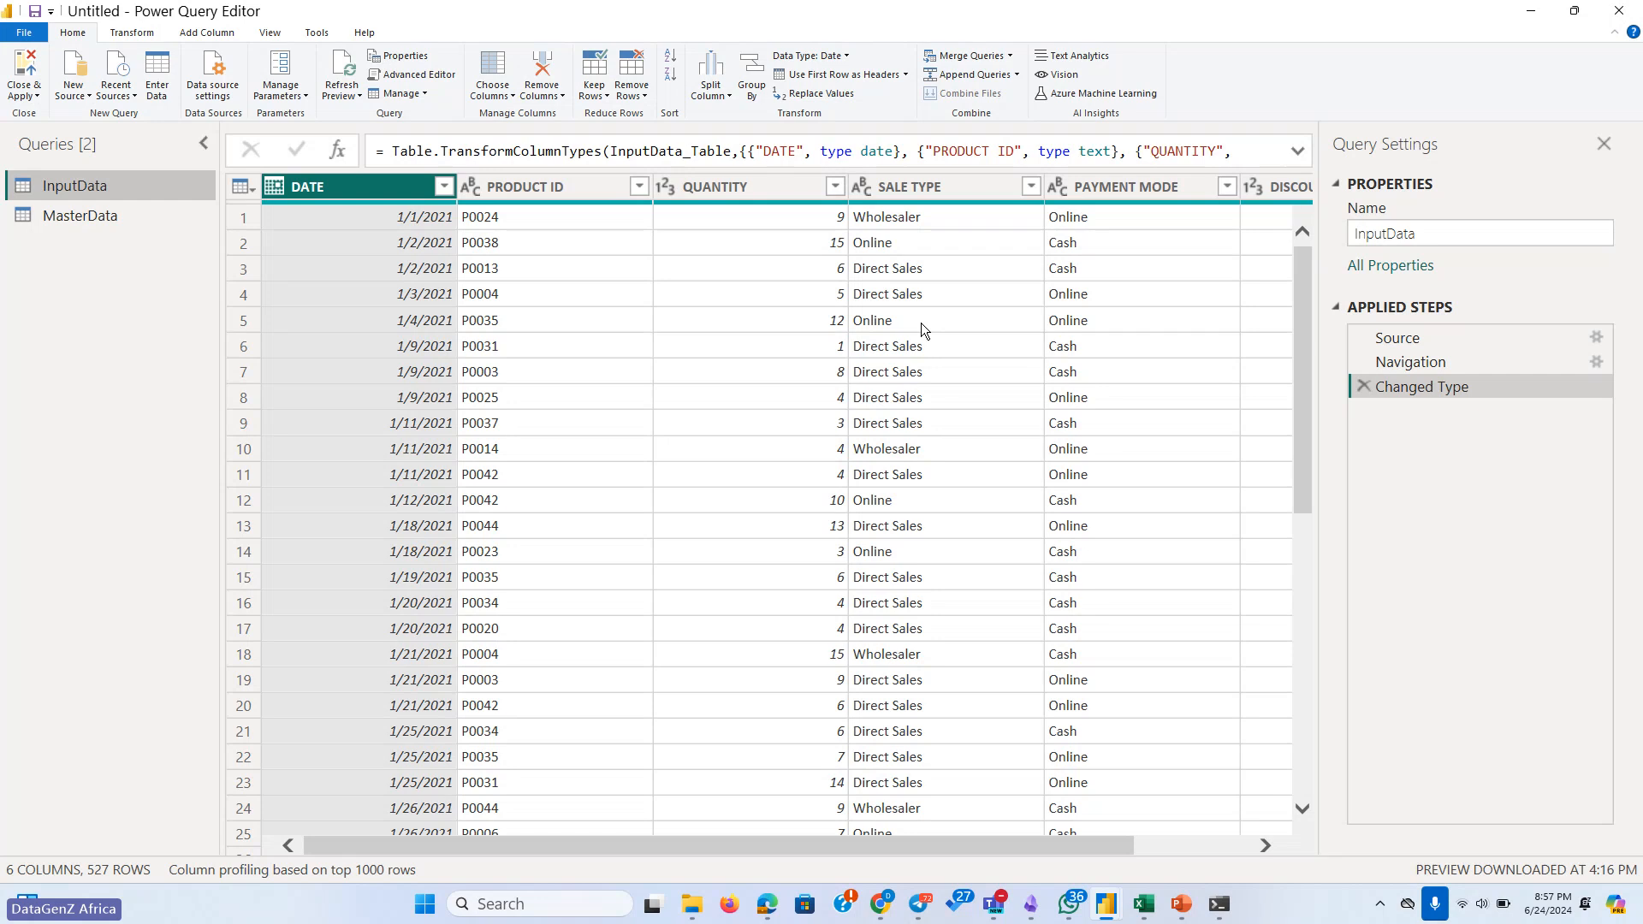
pyautogui.moveTo(881, 846); pyautogui.dragTo(1073, 850)
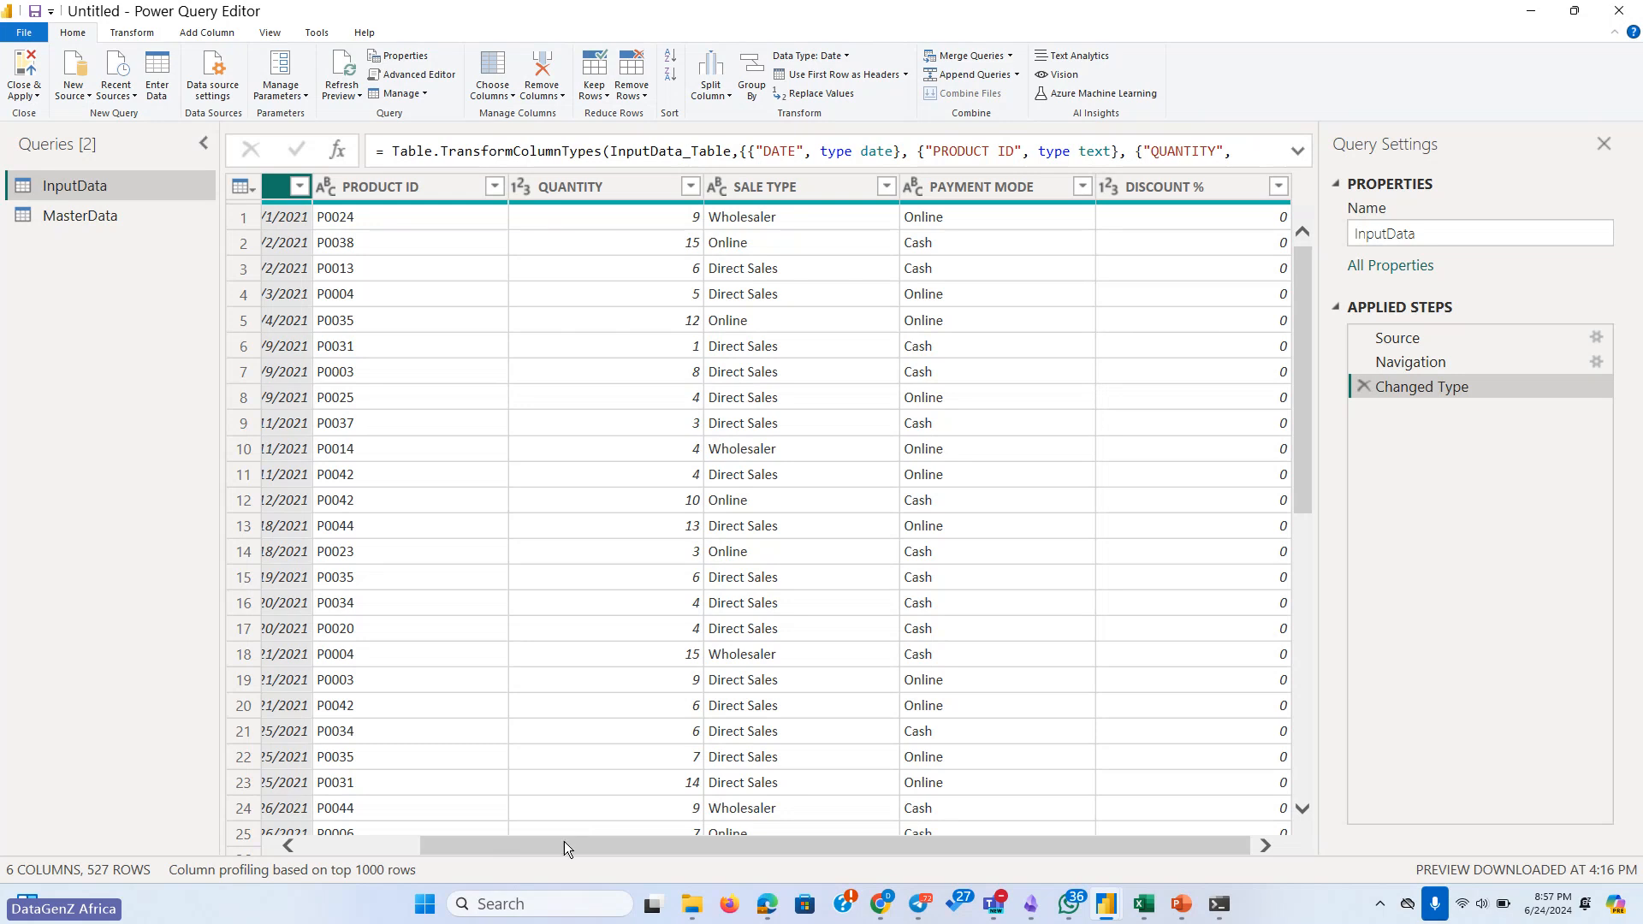
pyautogui.moveTo(559, 844); pyautogui.dragTo(347, 815)
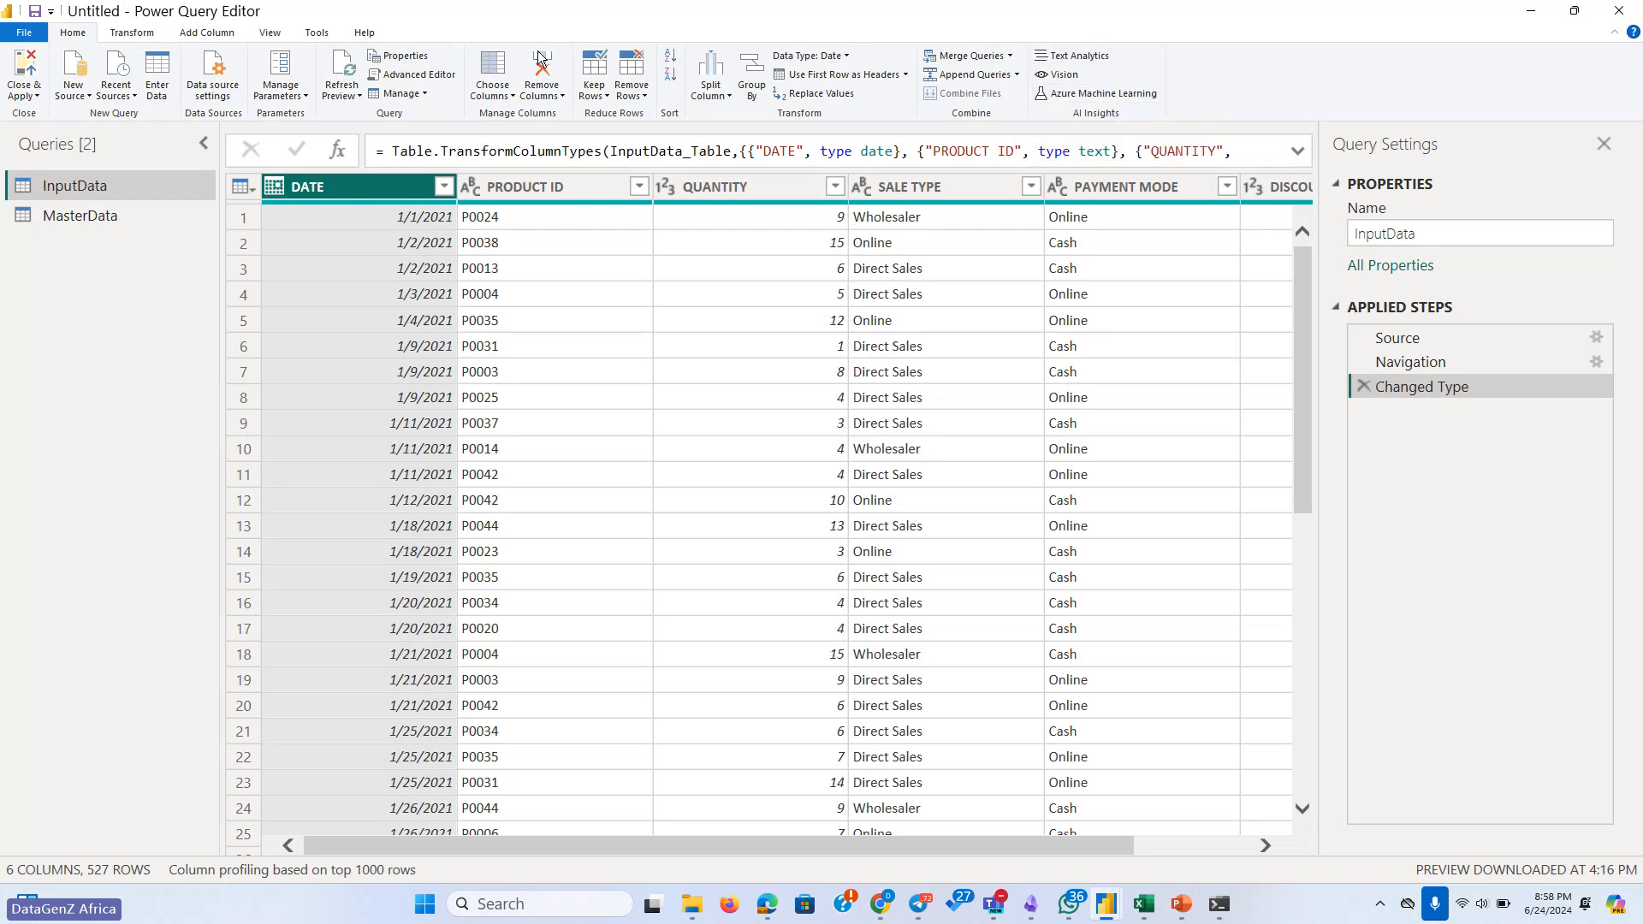
pyautogui.click(86, 96)
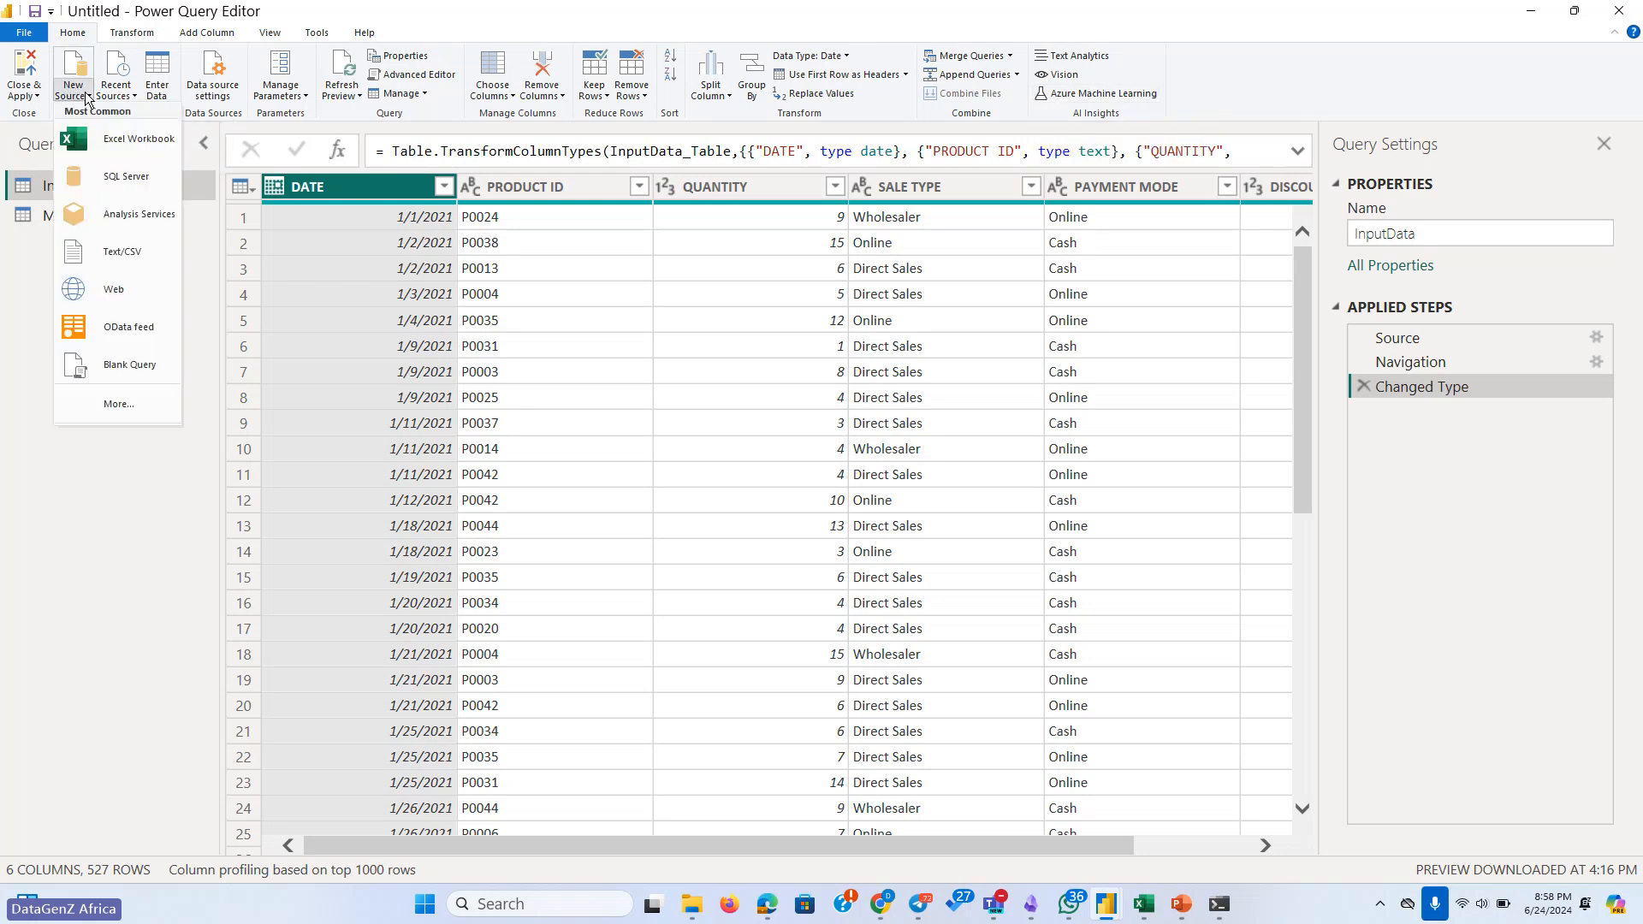
pyautogui.click(22, 273)
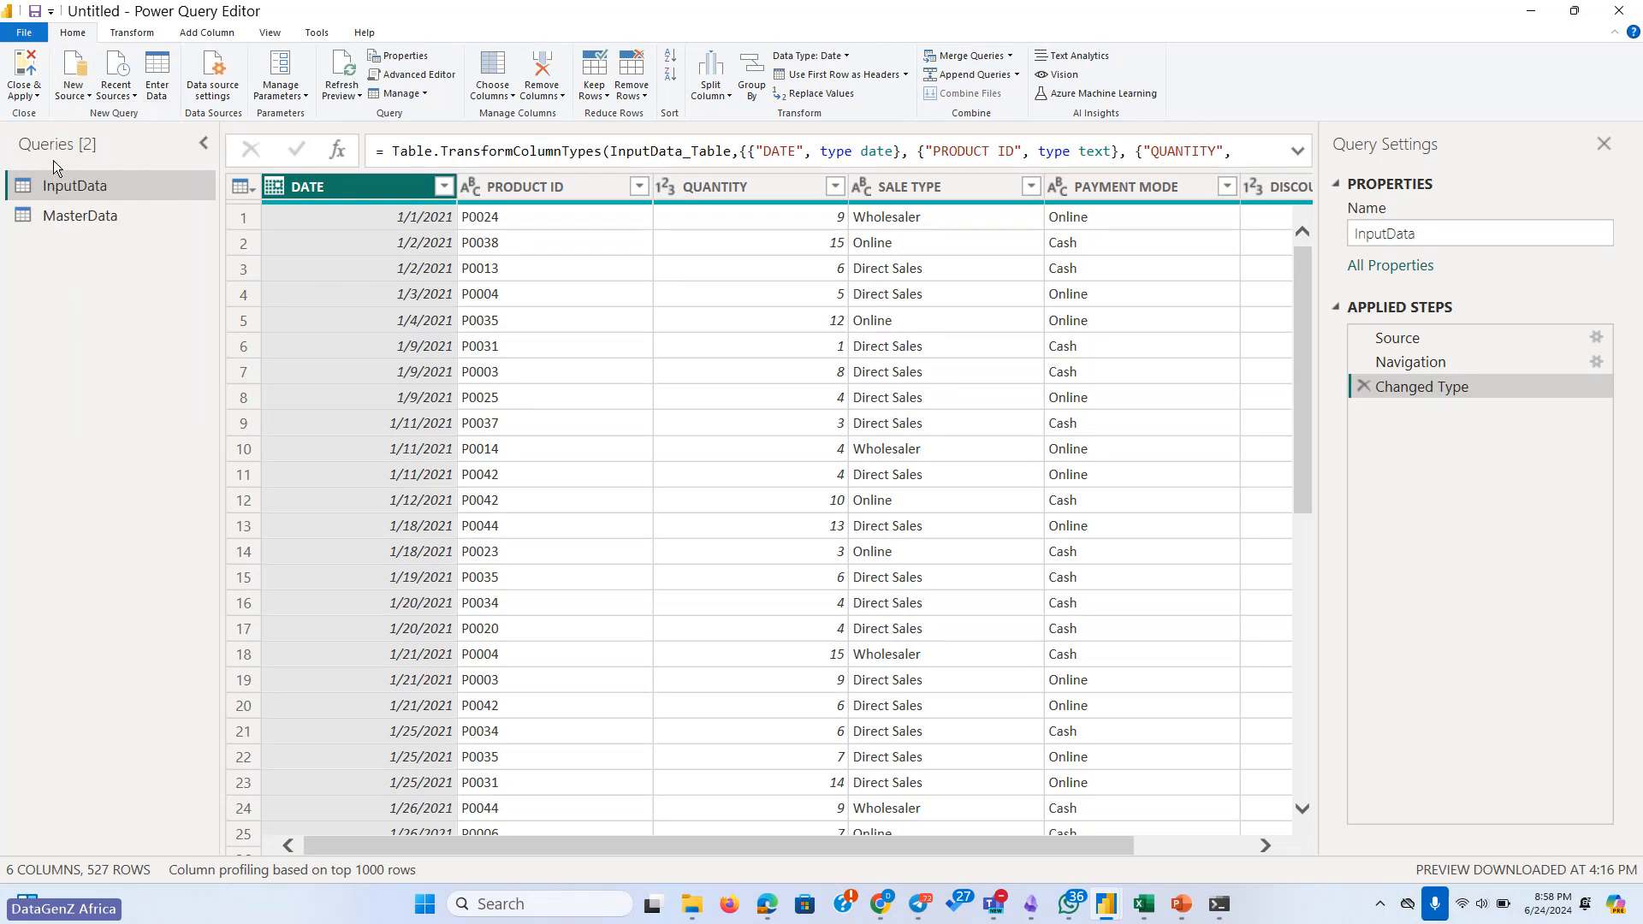
pyautogui.click(73, 89)
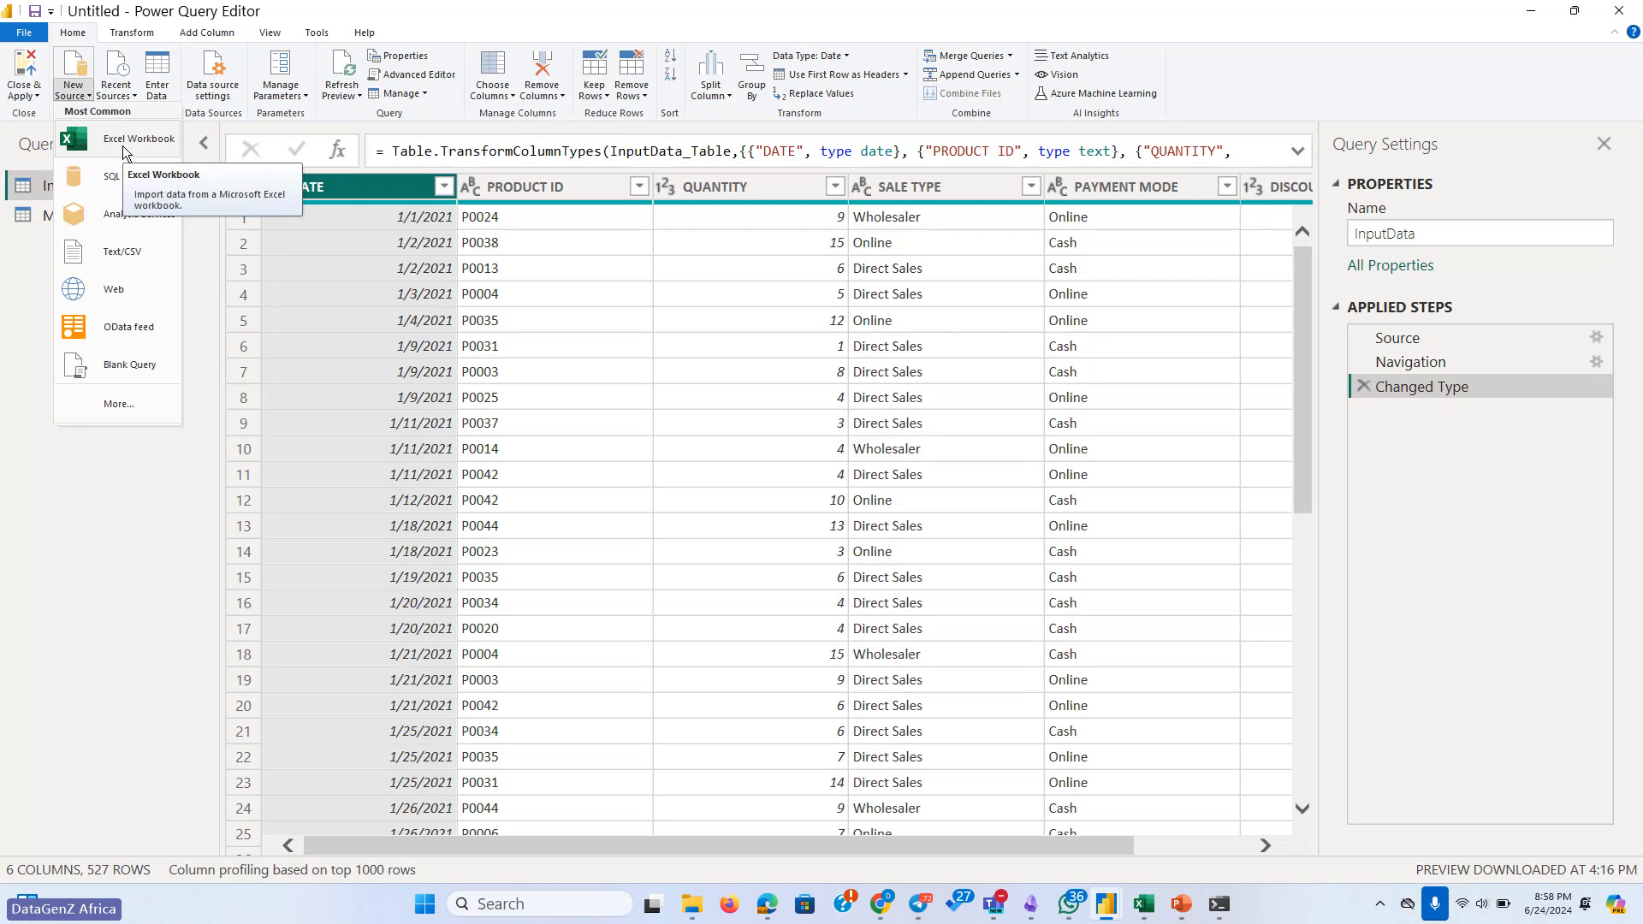
pyautogui.click(128, 253)
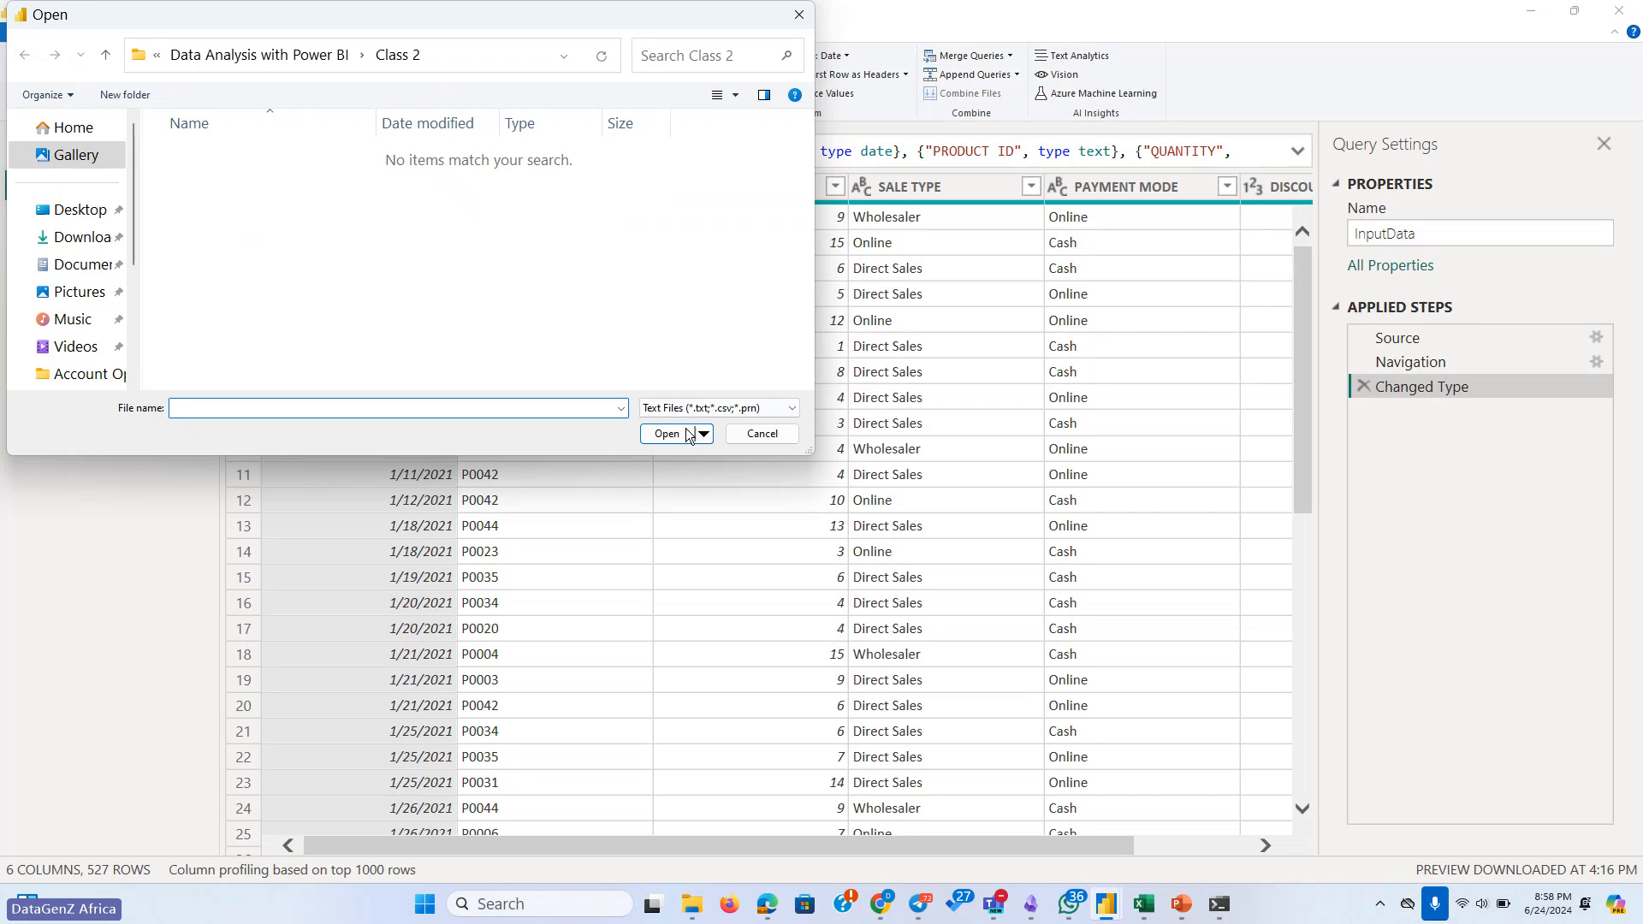
pyautogui.click(760, 434)
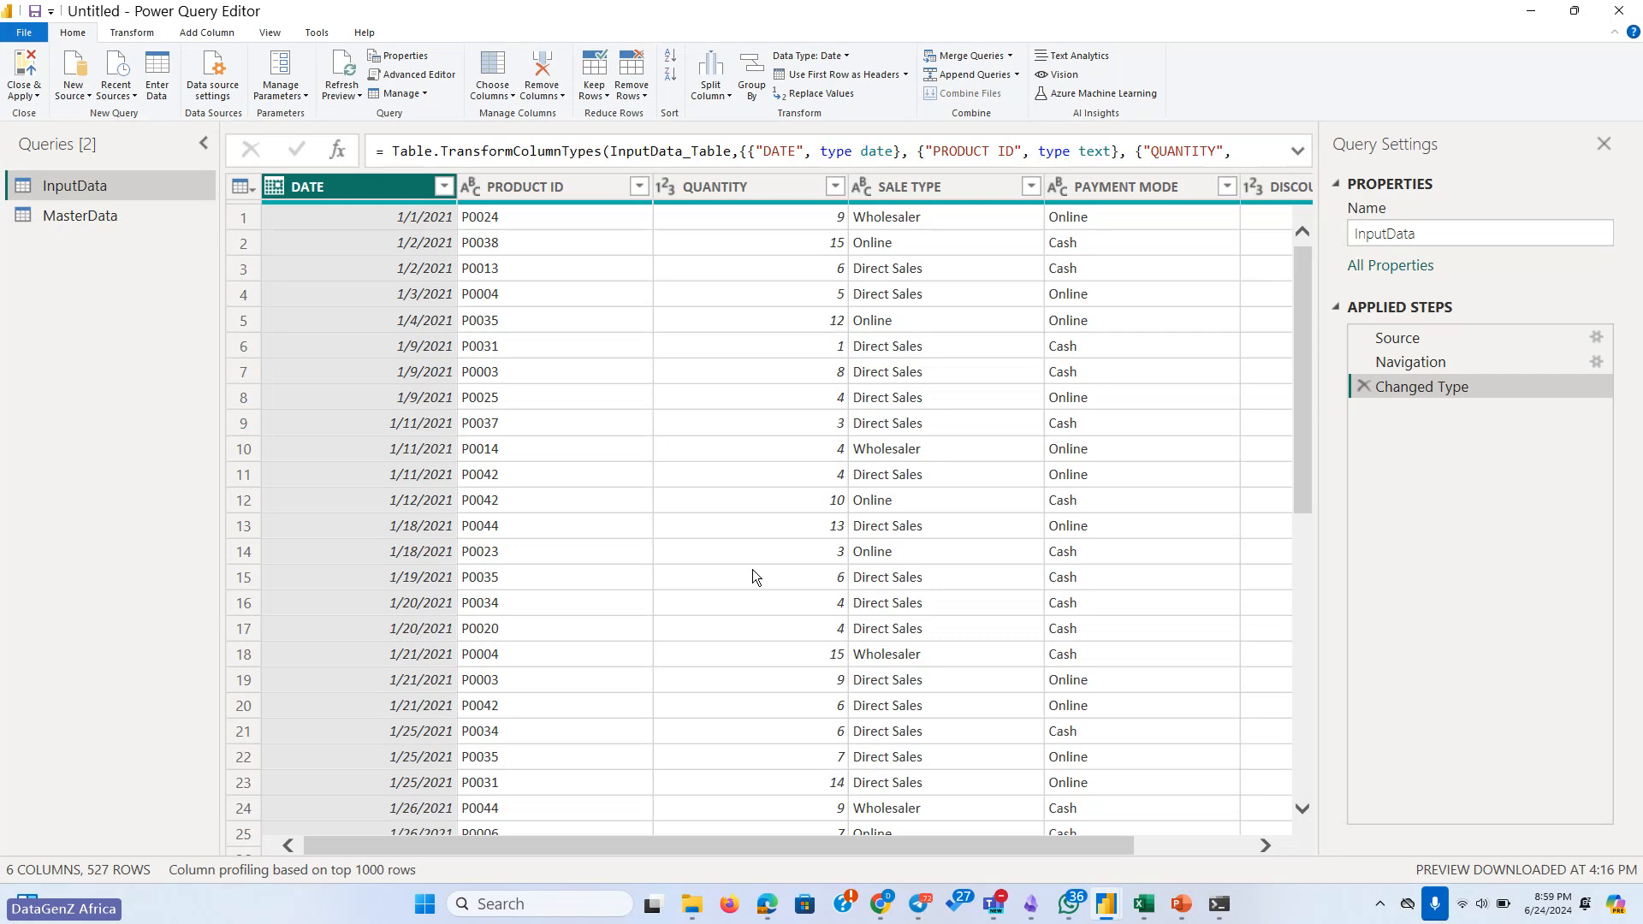
# Switch to the Teams meeting, admit everyone waiting in the lobby, and return to Power Query Editor
pyautogui.moveTo(993, 904)
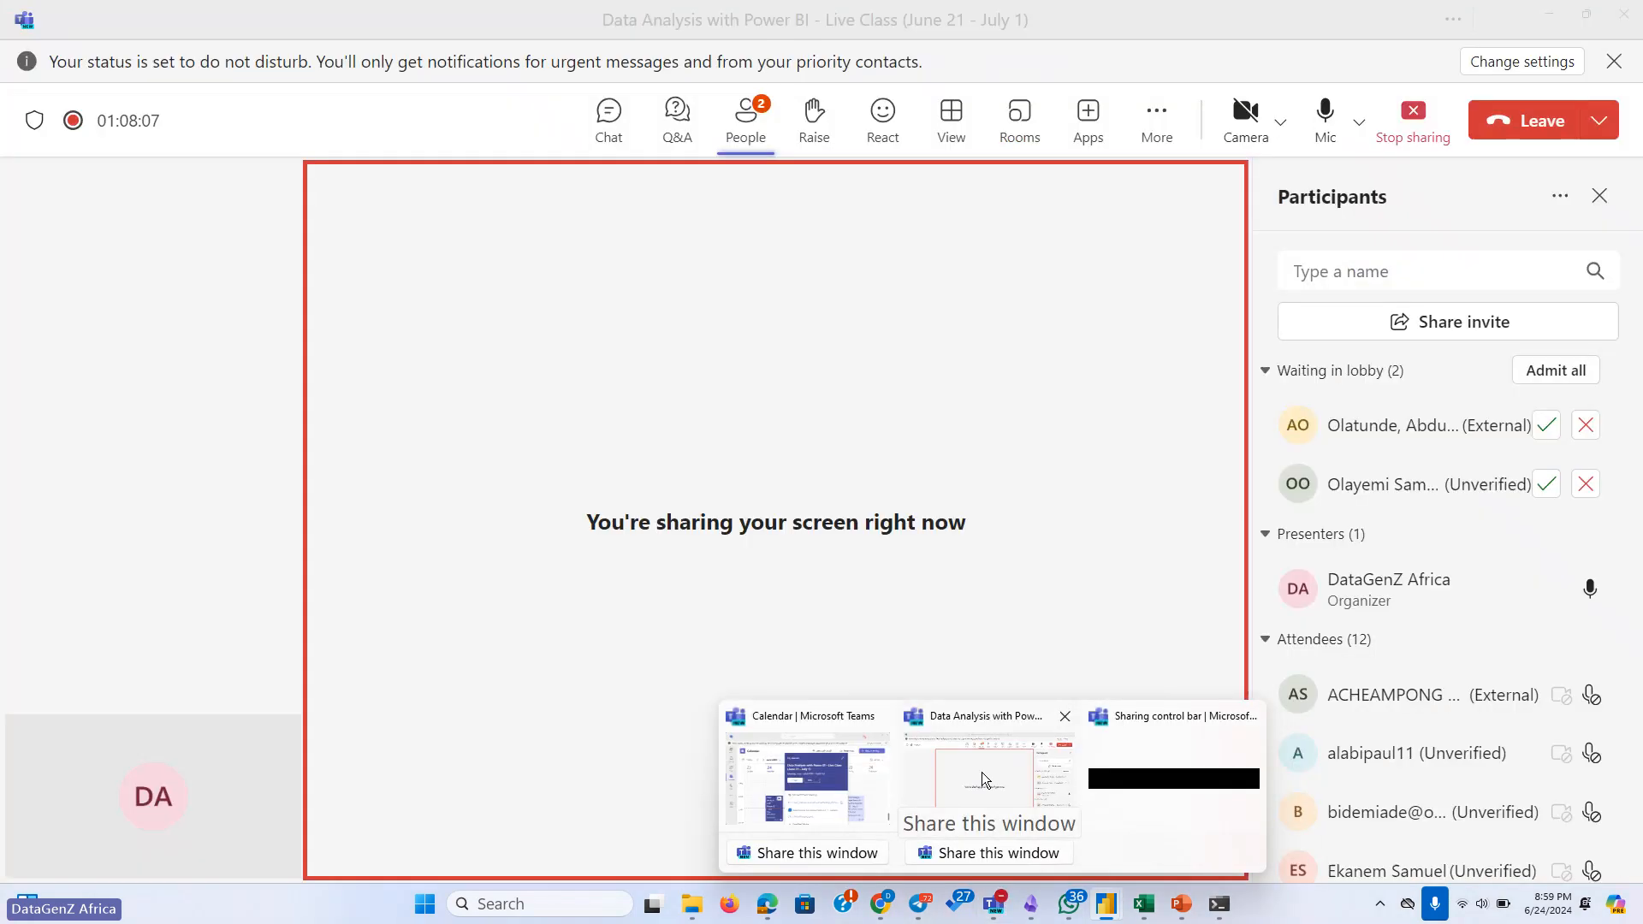
pyautogui.click(983, 772)
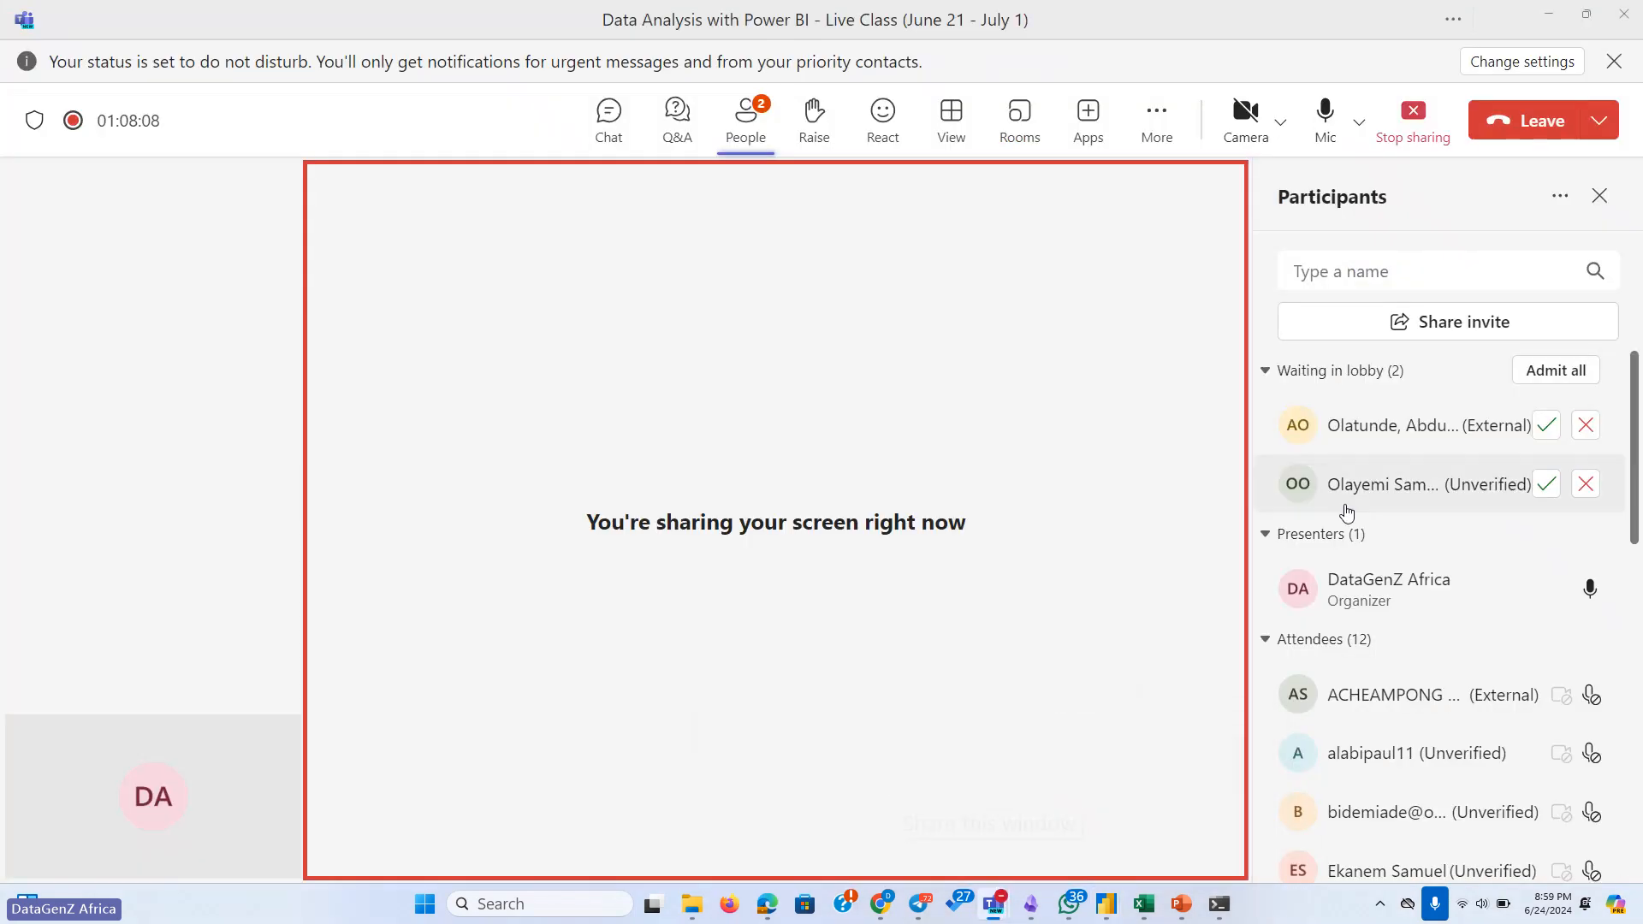
pyautogui.click(1533, 370)
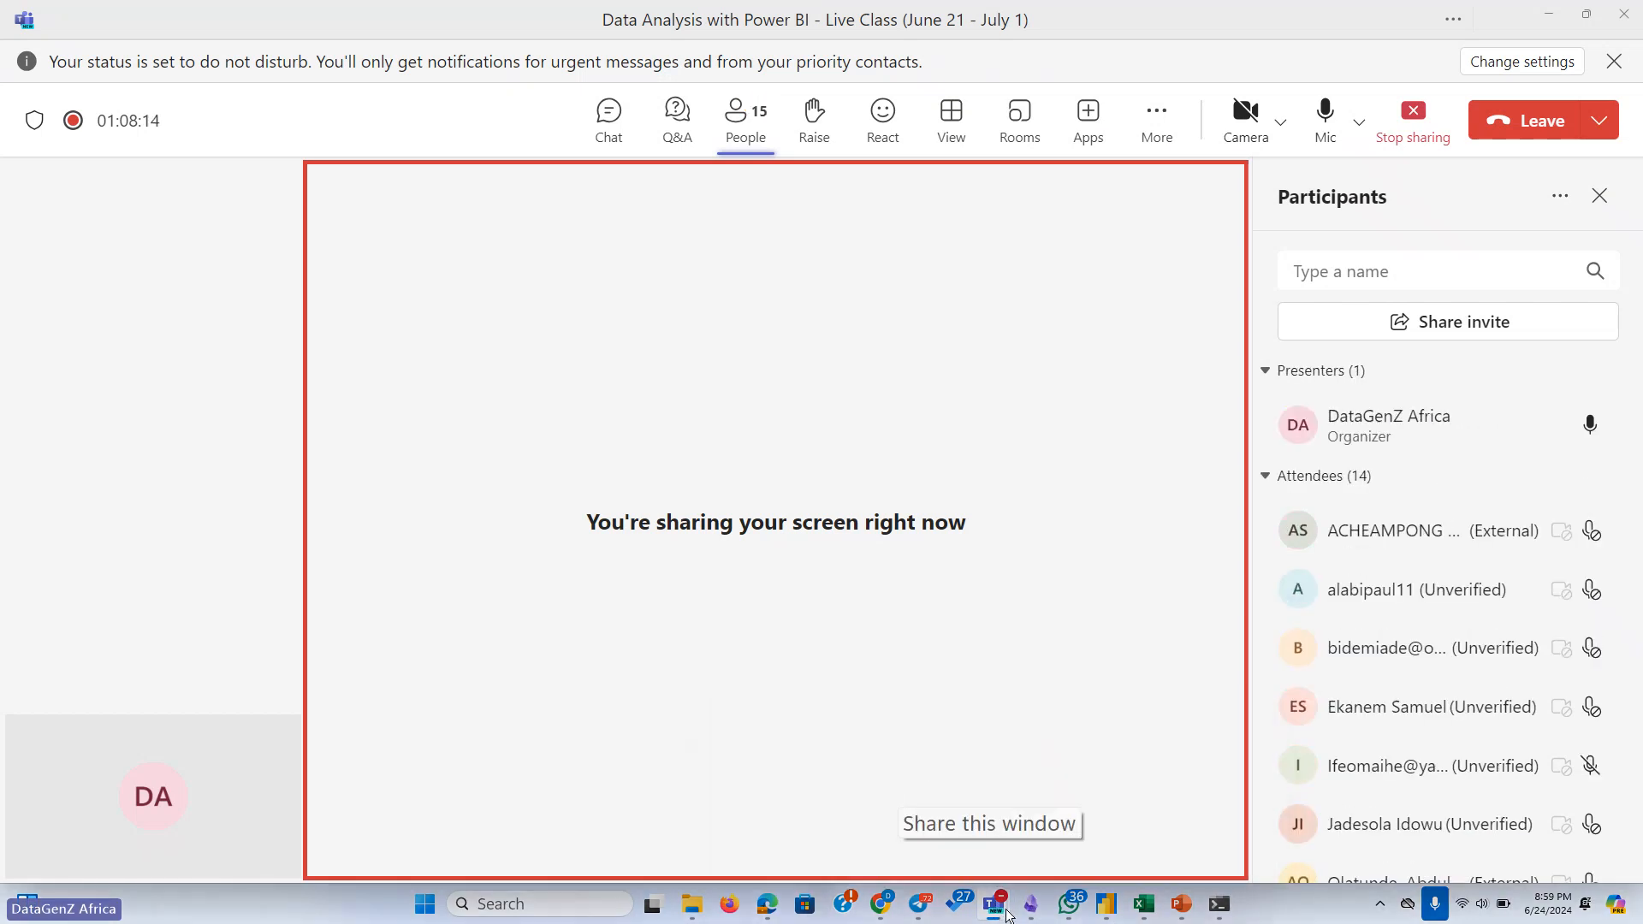
pyautogui.moveTo(1105, 904)
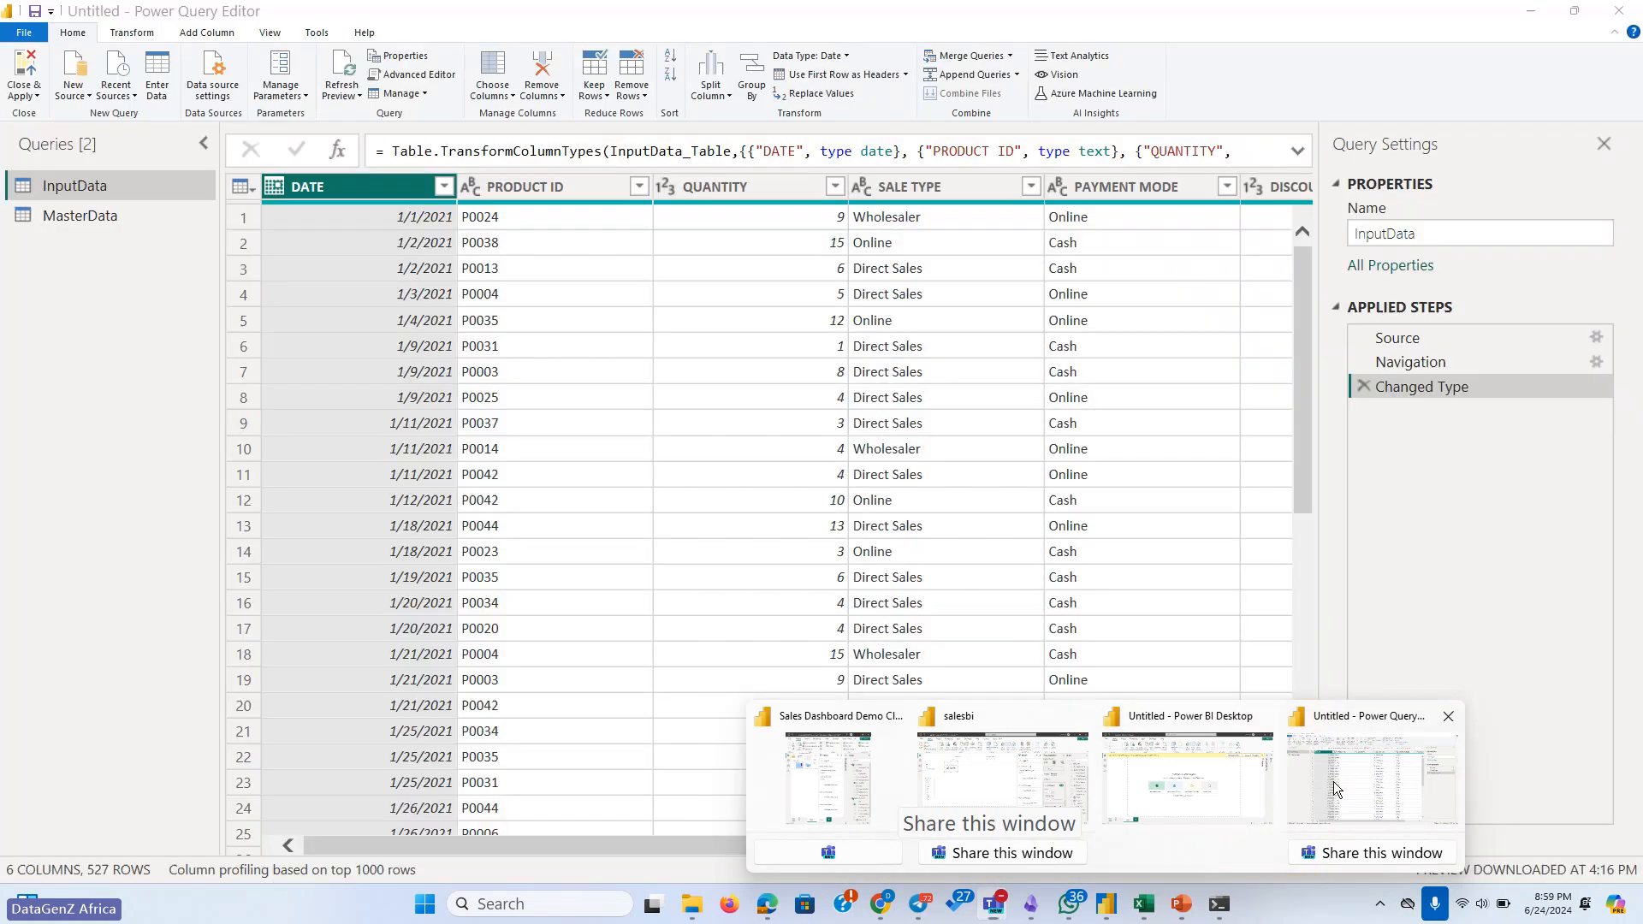
pyautogui.click(1337, 789)
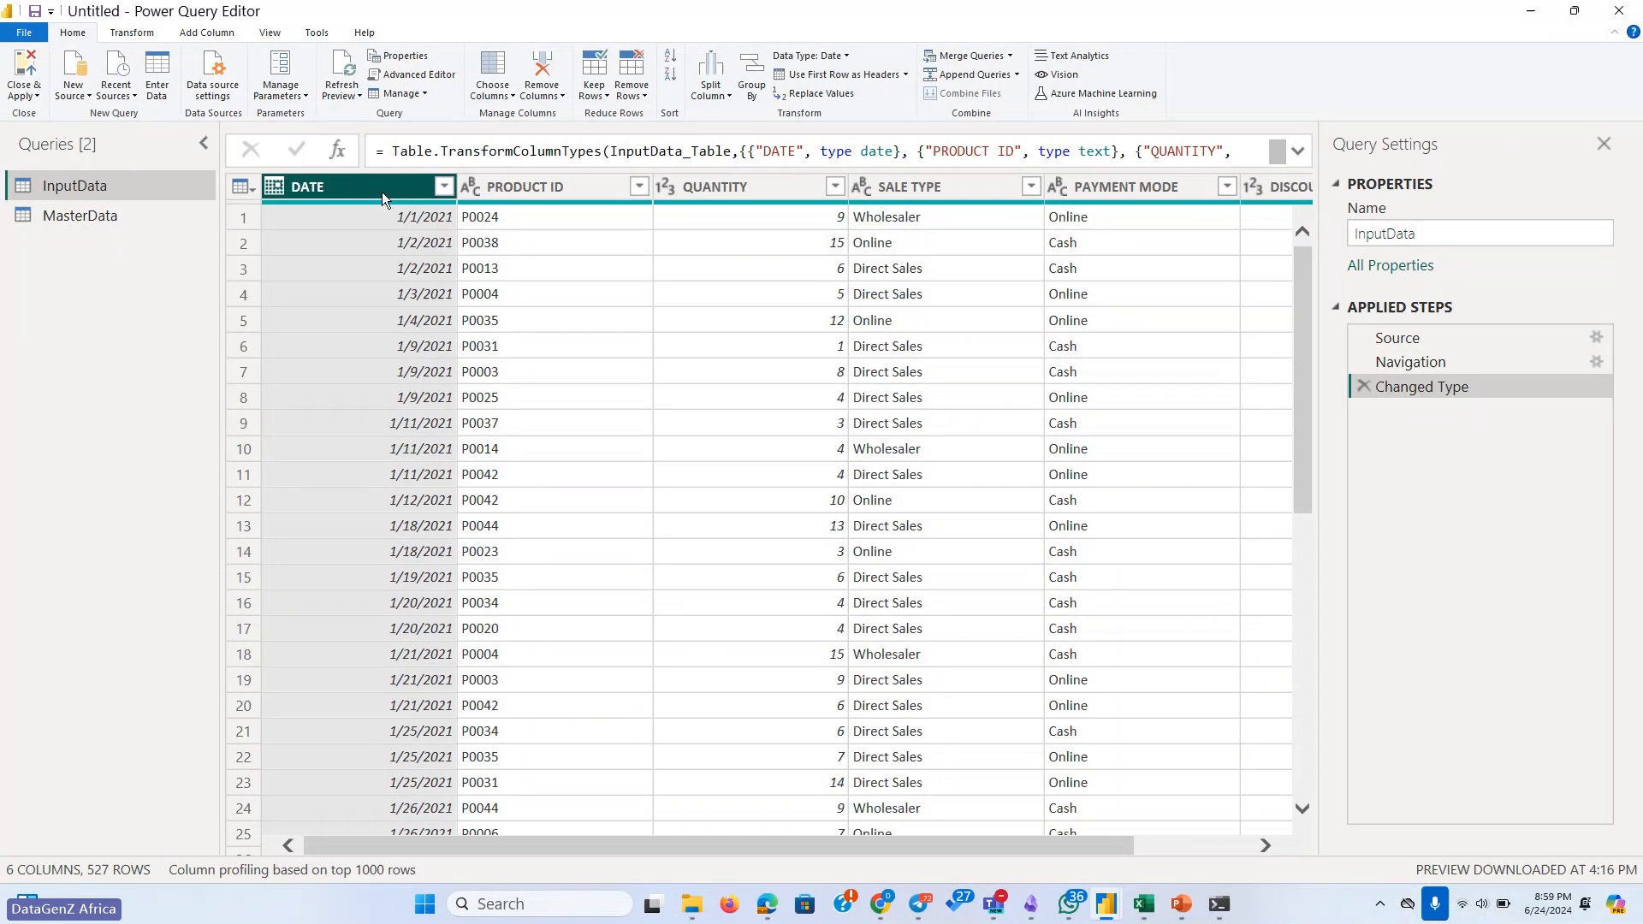
# Add a Year column to InputData, extracted from the DATE column
pyautogui.click(208, 34)
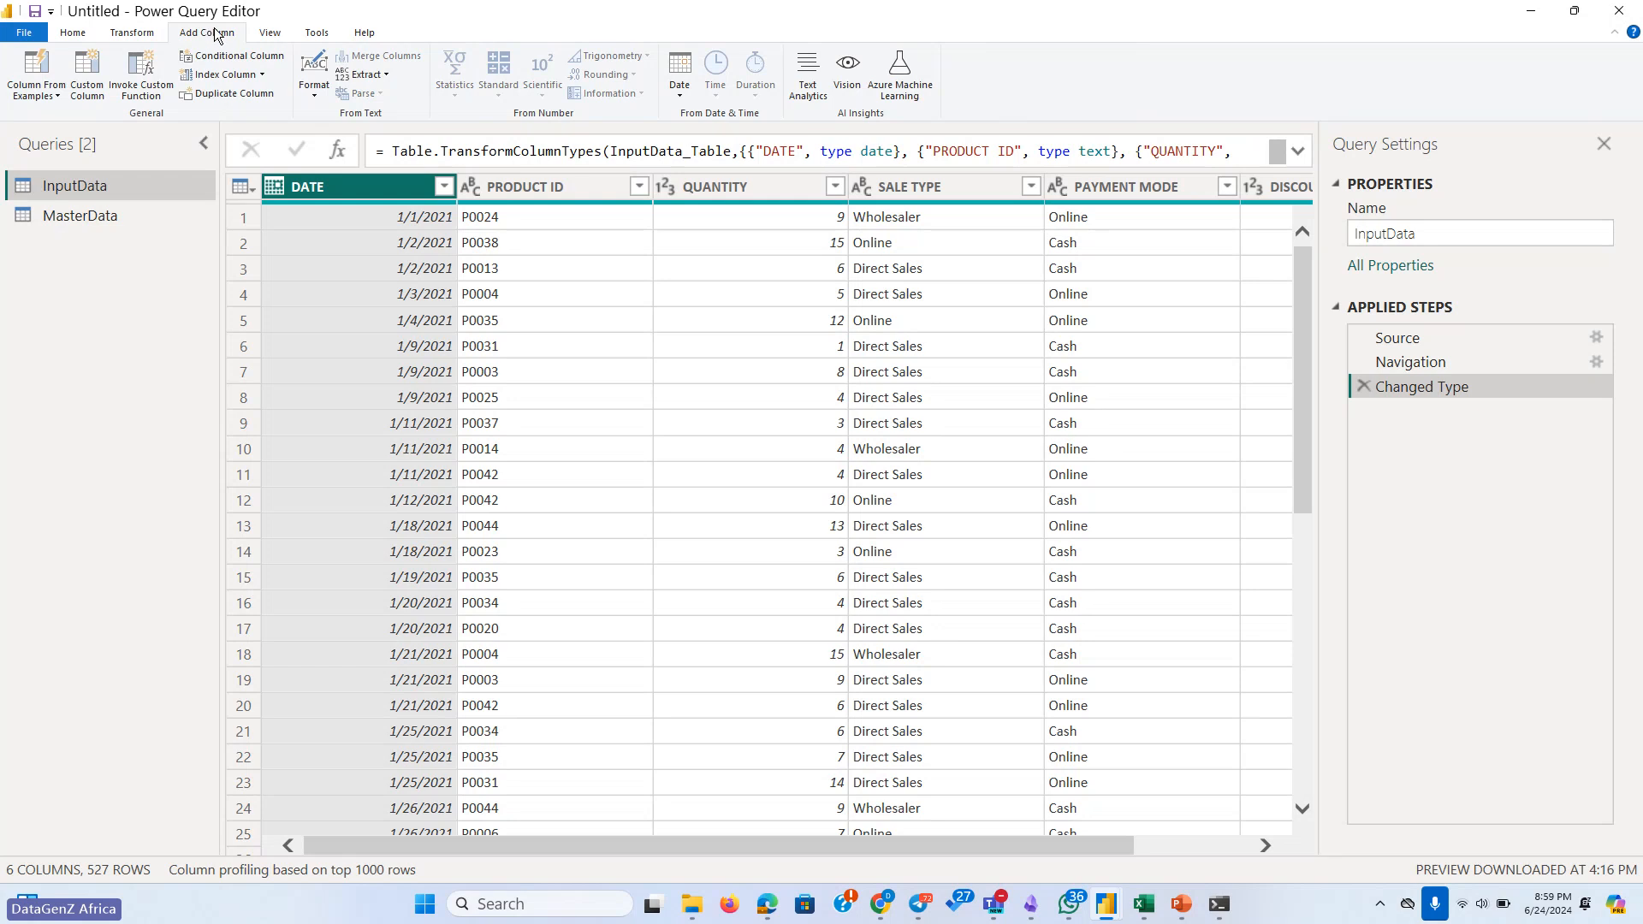
pyautogui.click(686, 97)
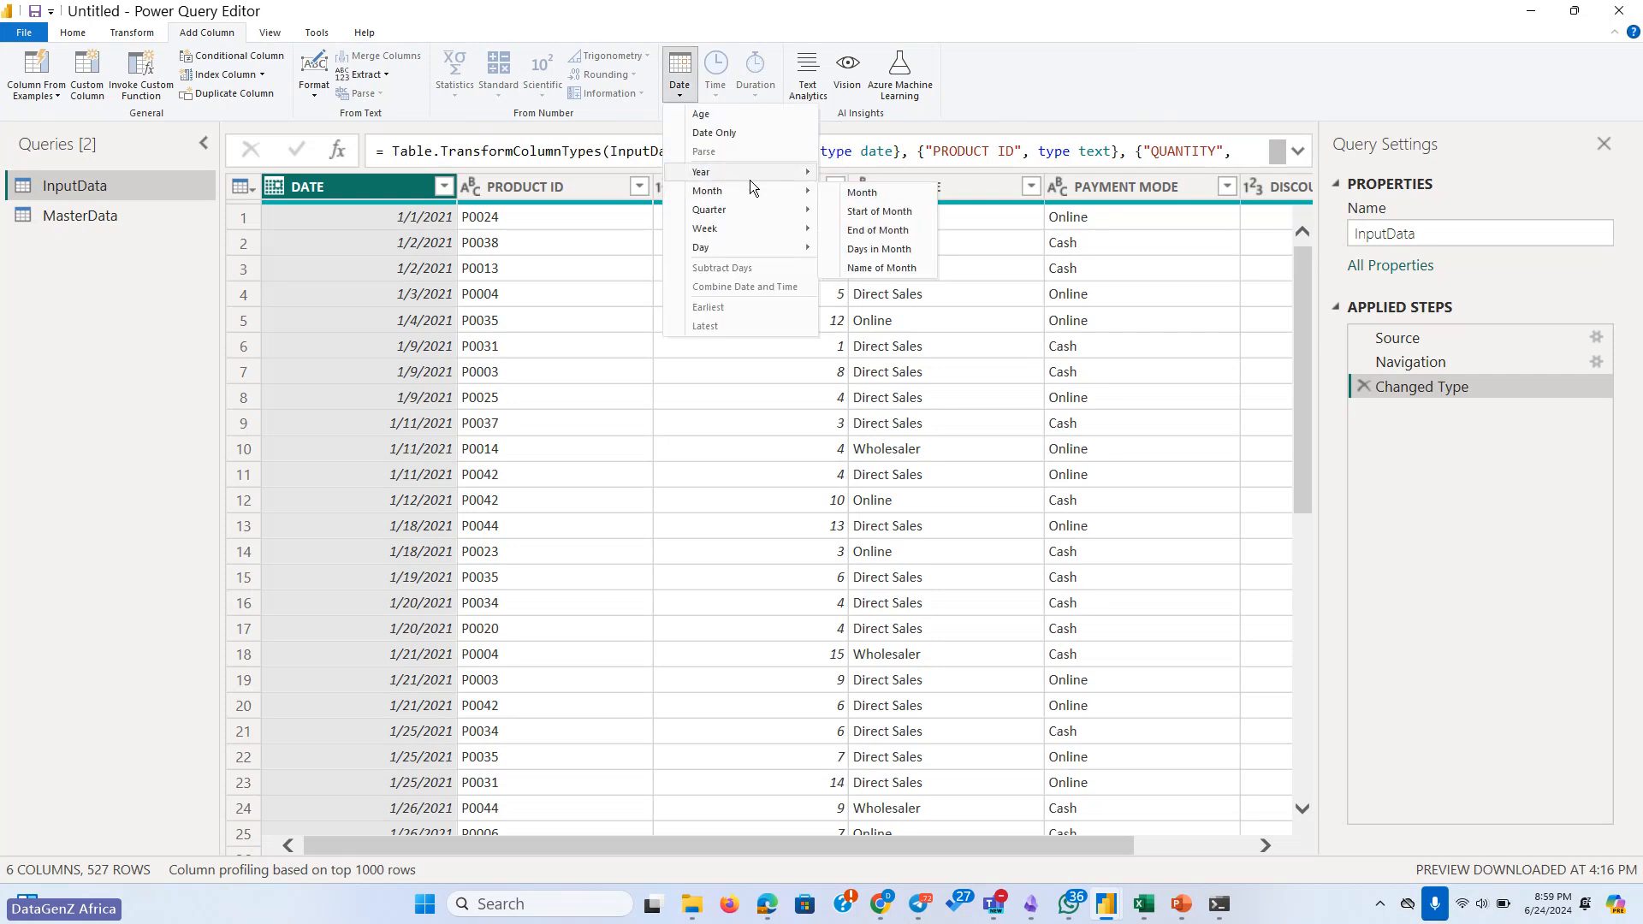
pyautogui.moveTo(746, 174)
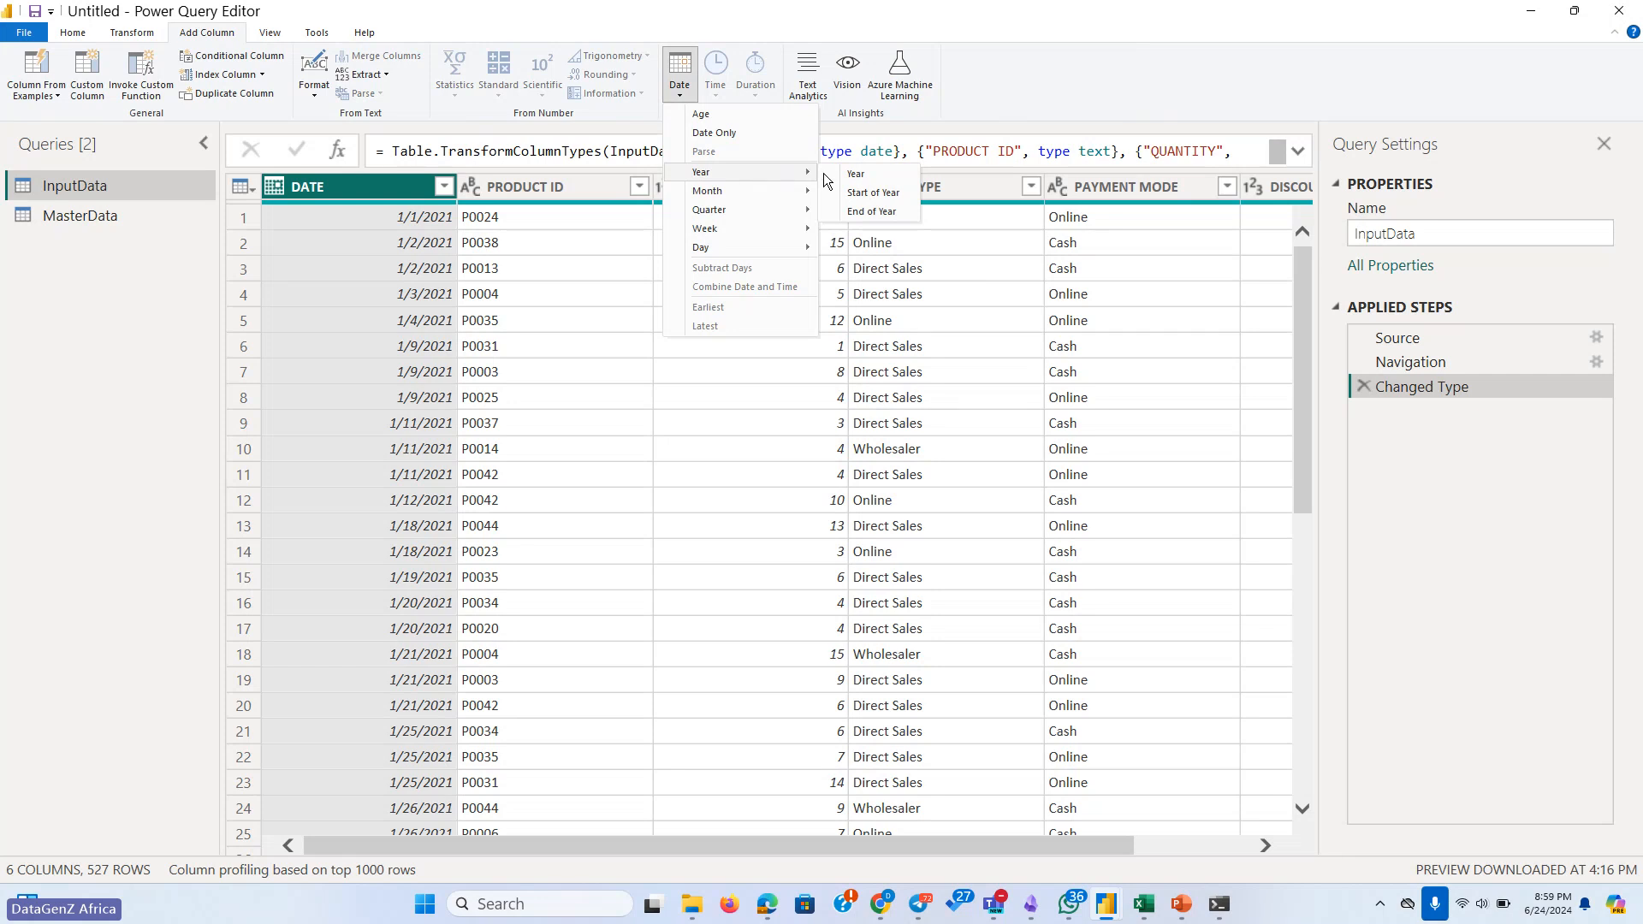
pyautogui.click(867, 176)
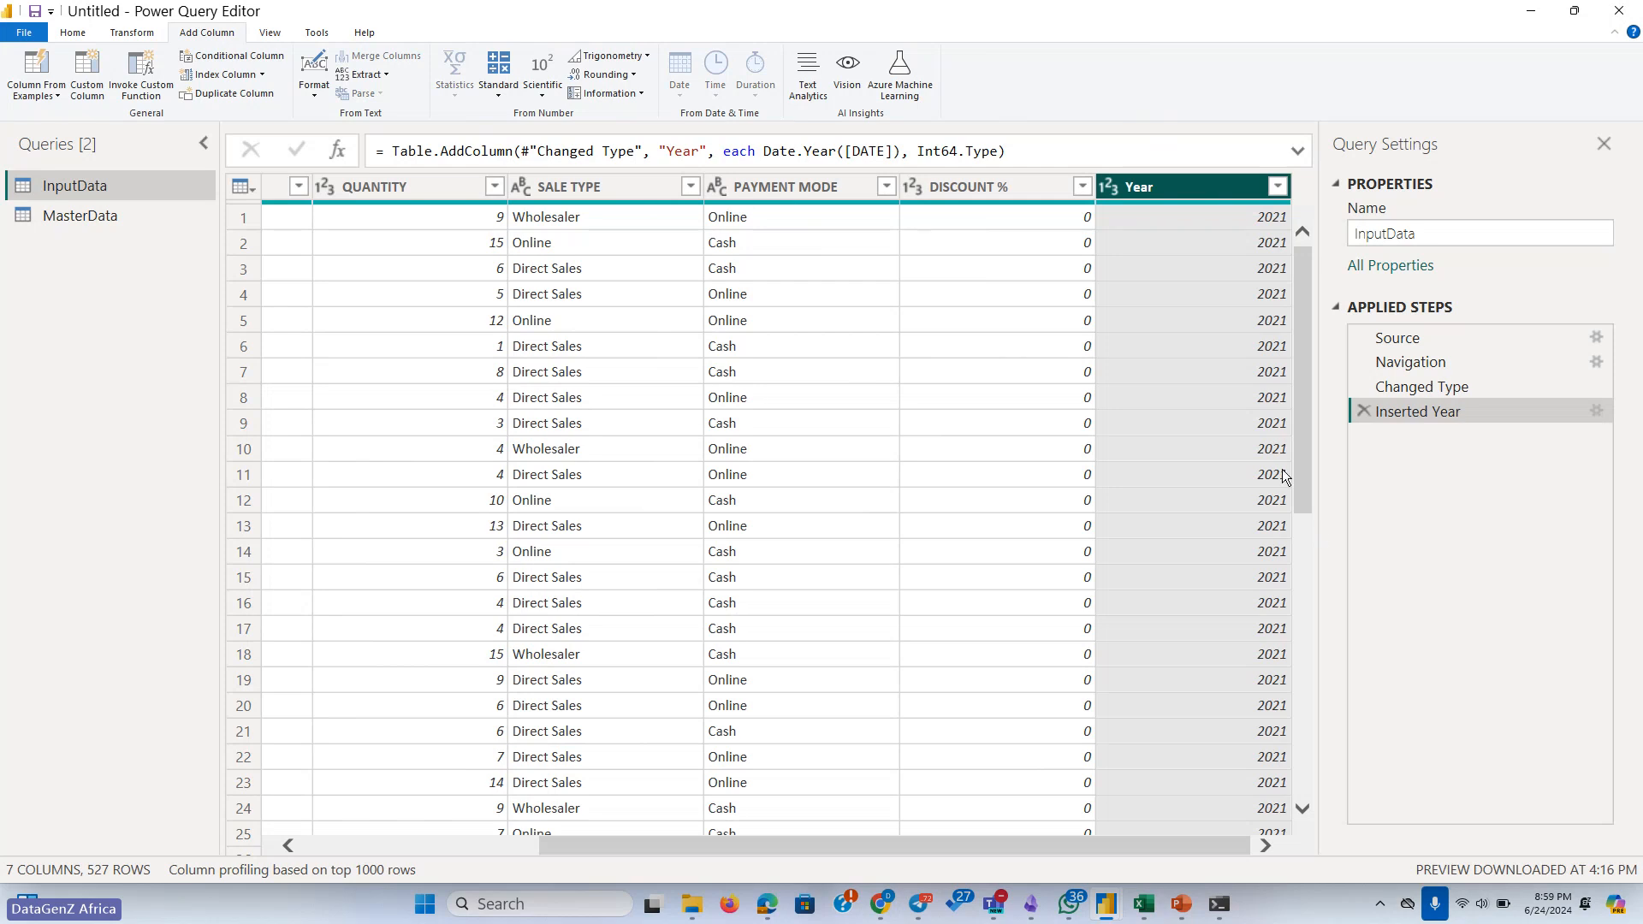
pyautogui.moveTo(1302, 478); pyautogui.dragTo(1266, 312)
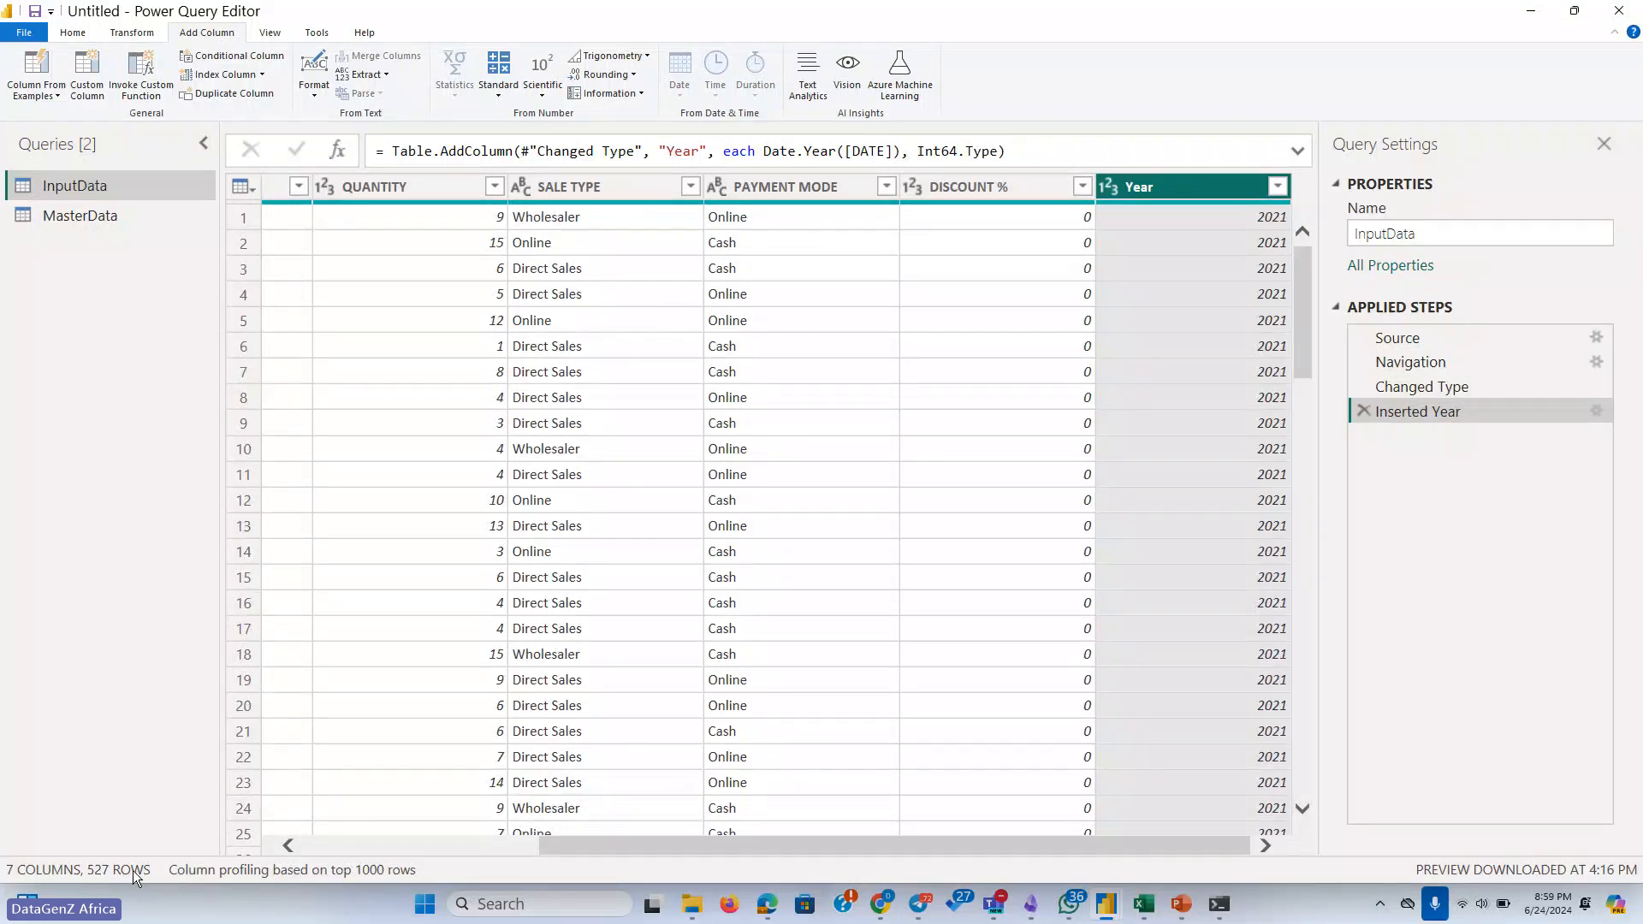
# Add a numeric Month column to InputData, extracted from the DATE column
pyautogui.moveTo(550, 854); pyautogui.dragTo(208, 841)
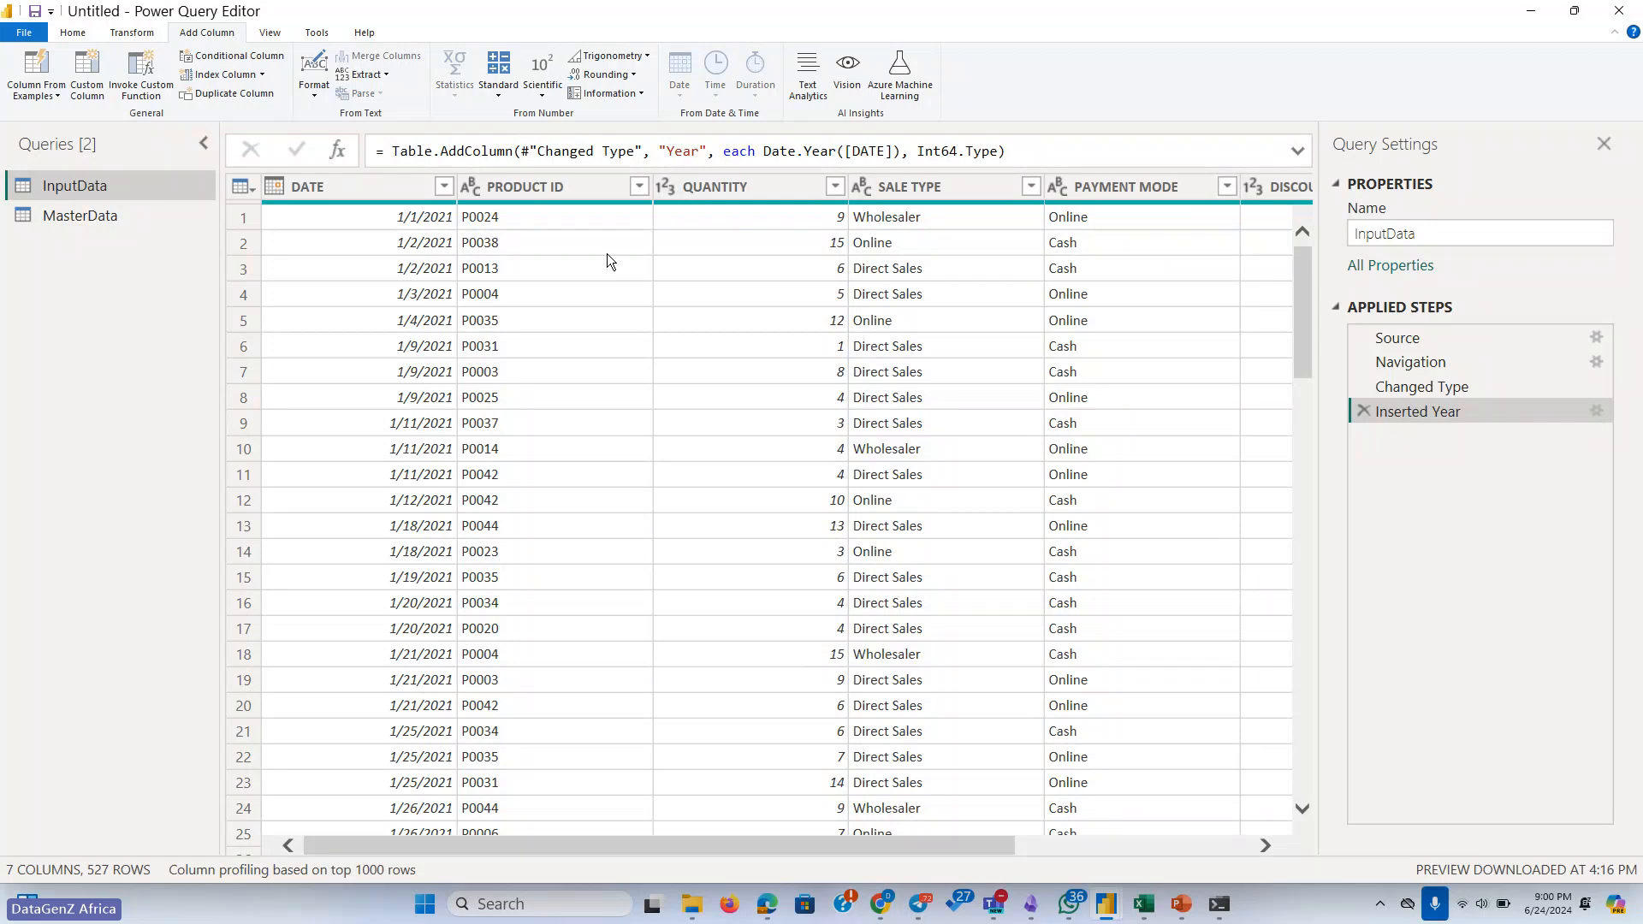
pyautogui.click(385, 193)
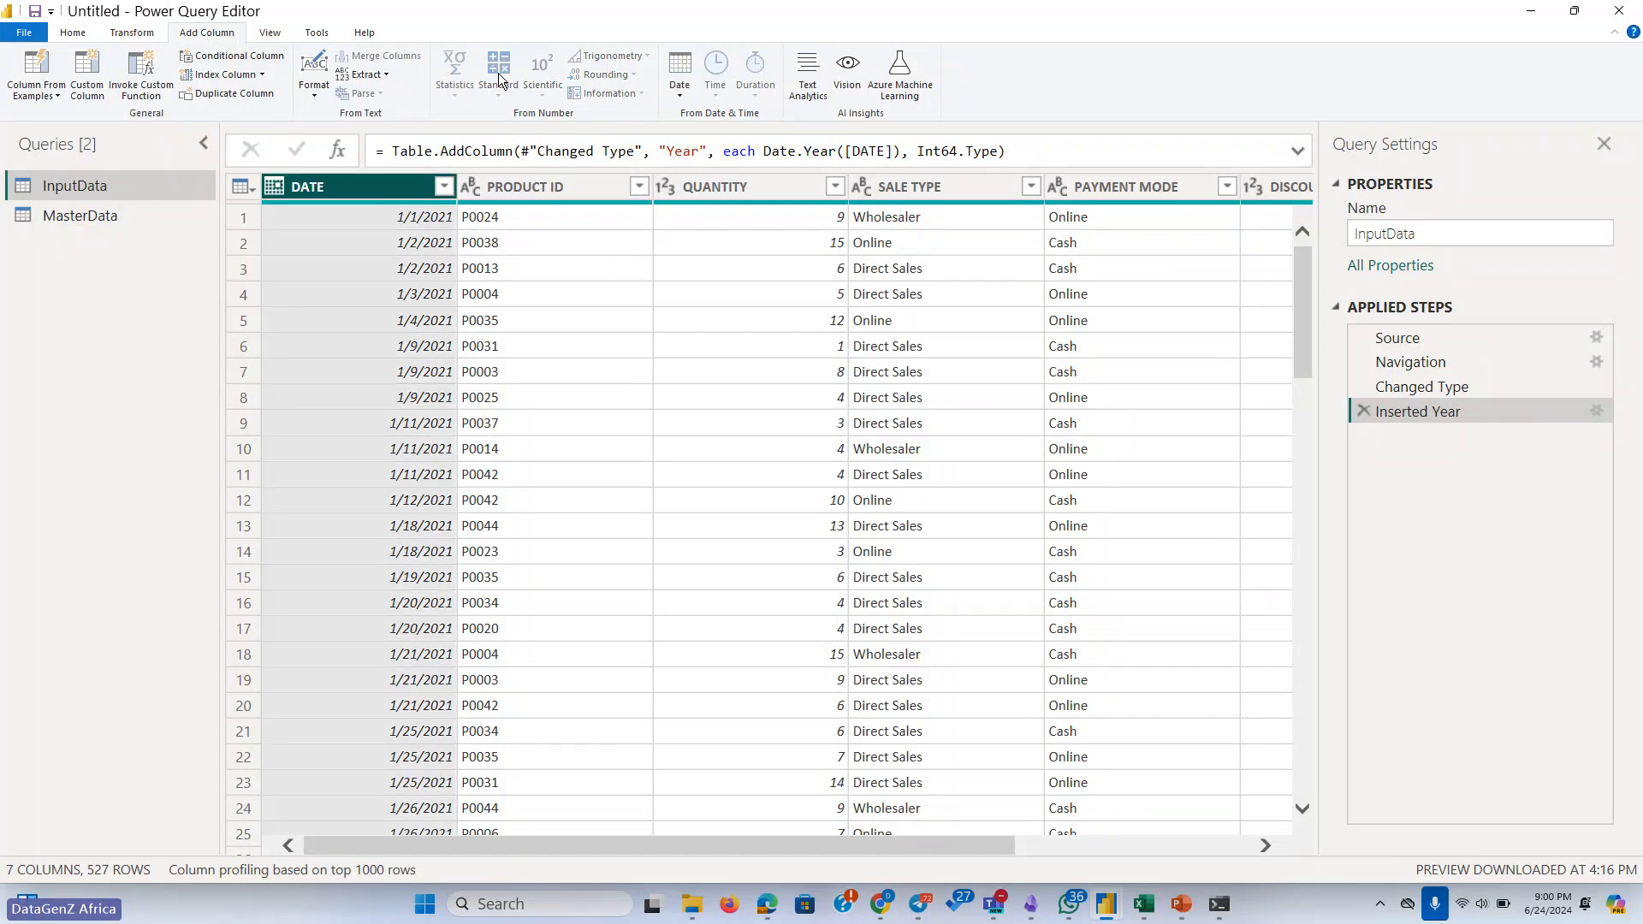
pyautogui.click(679, 92)
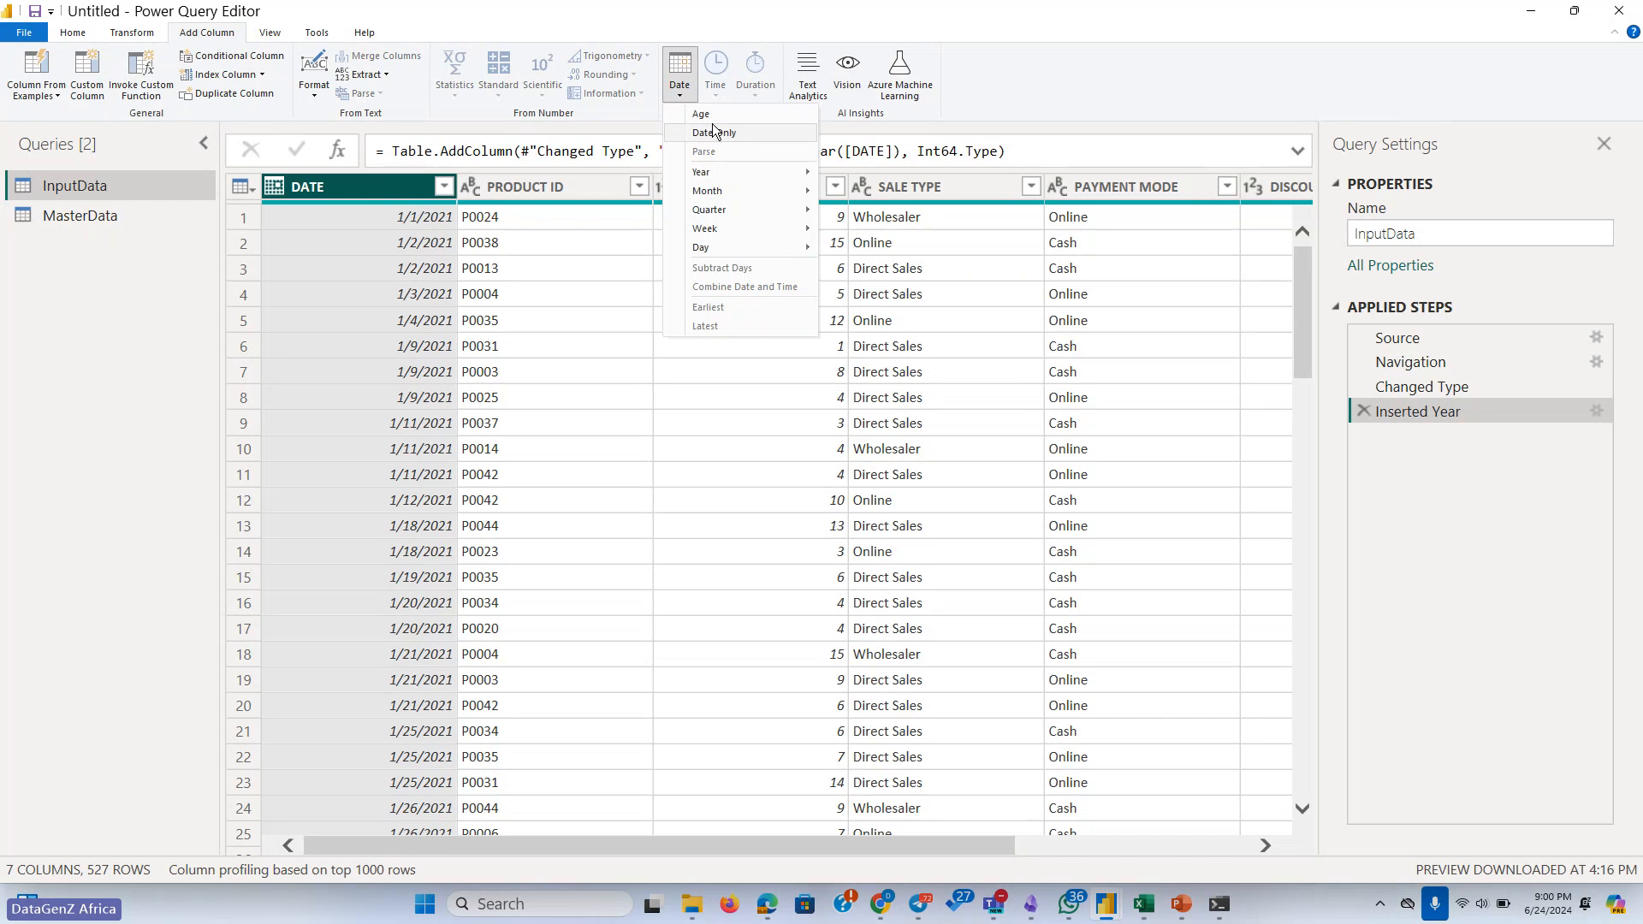
pyautogui.moveTo(732, 192)
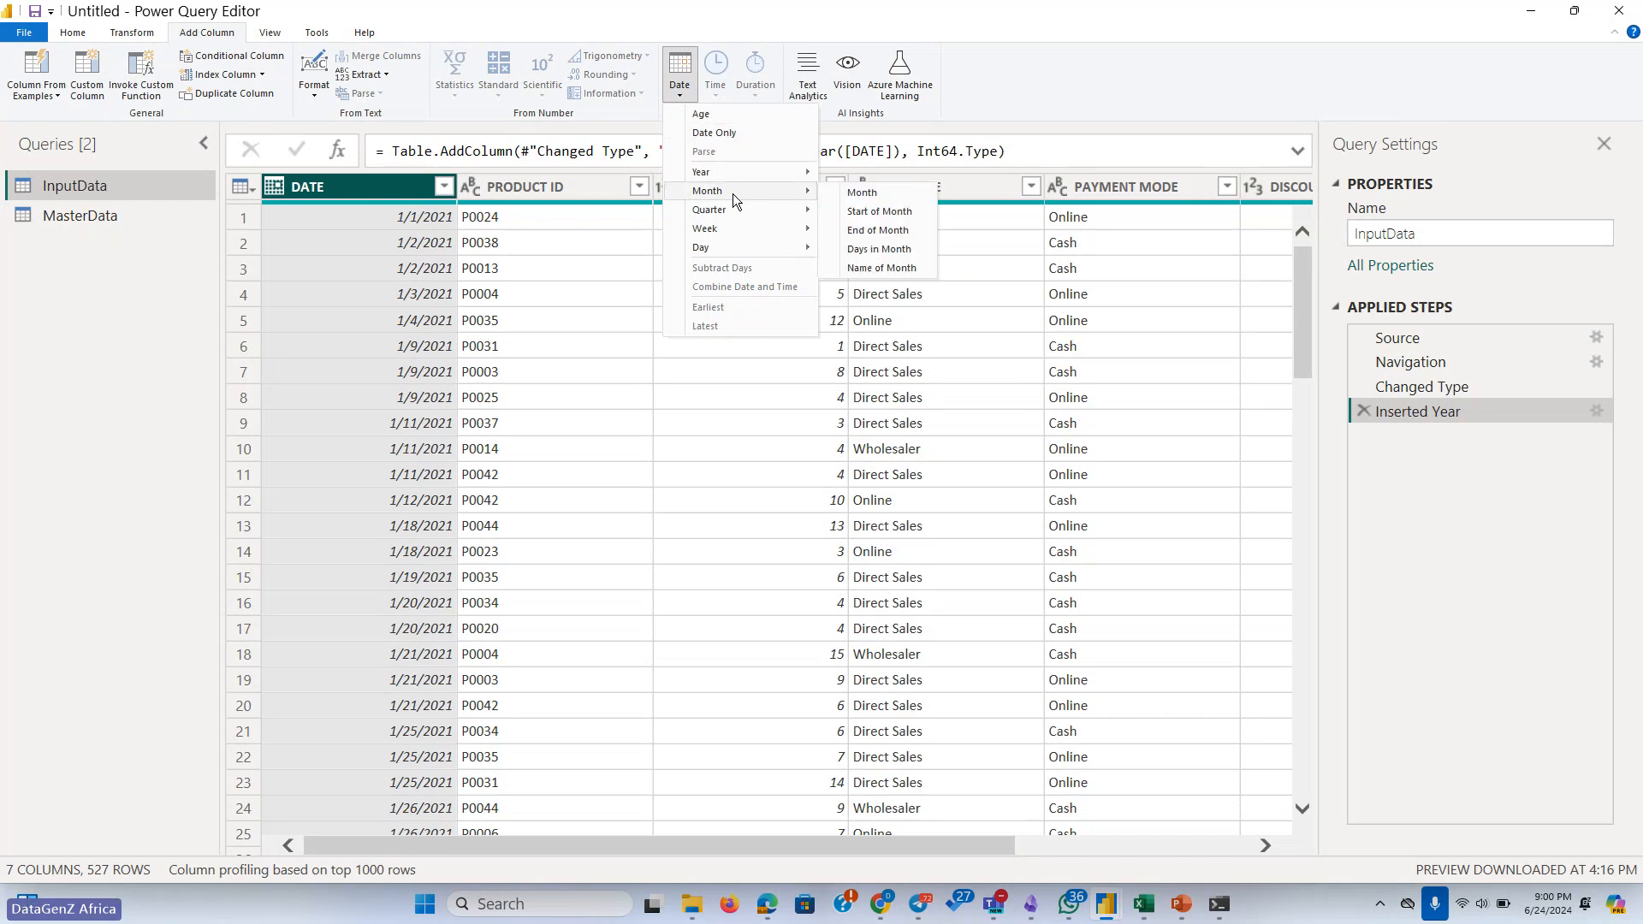
pyautogui.click(871, 193)
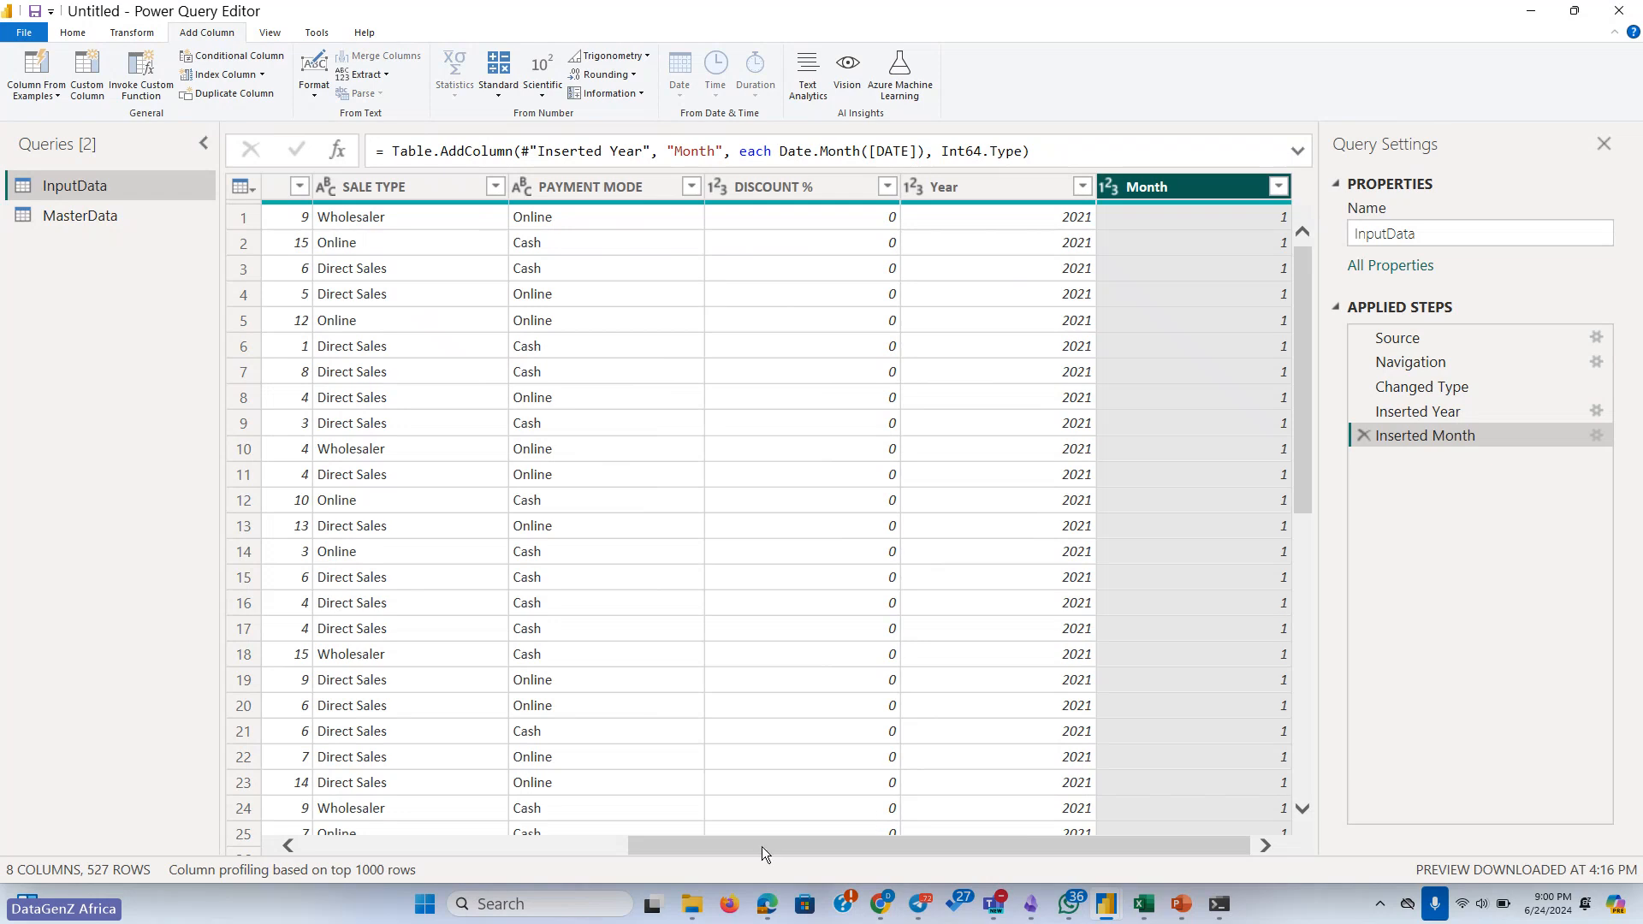
pyautogui.moveTo(762, 845); pyautogui.dragTo(437, 846)
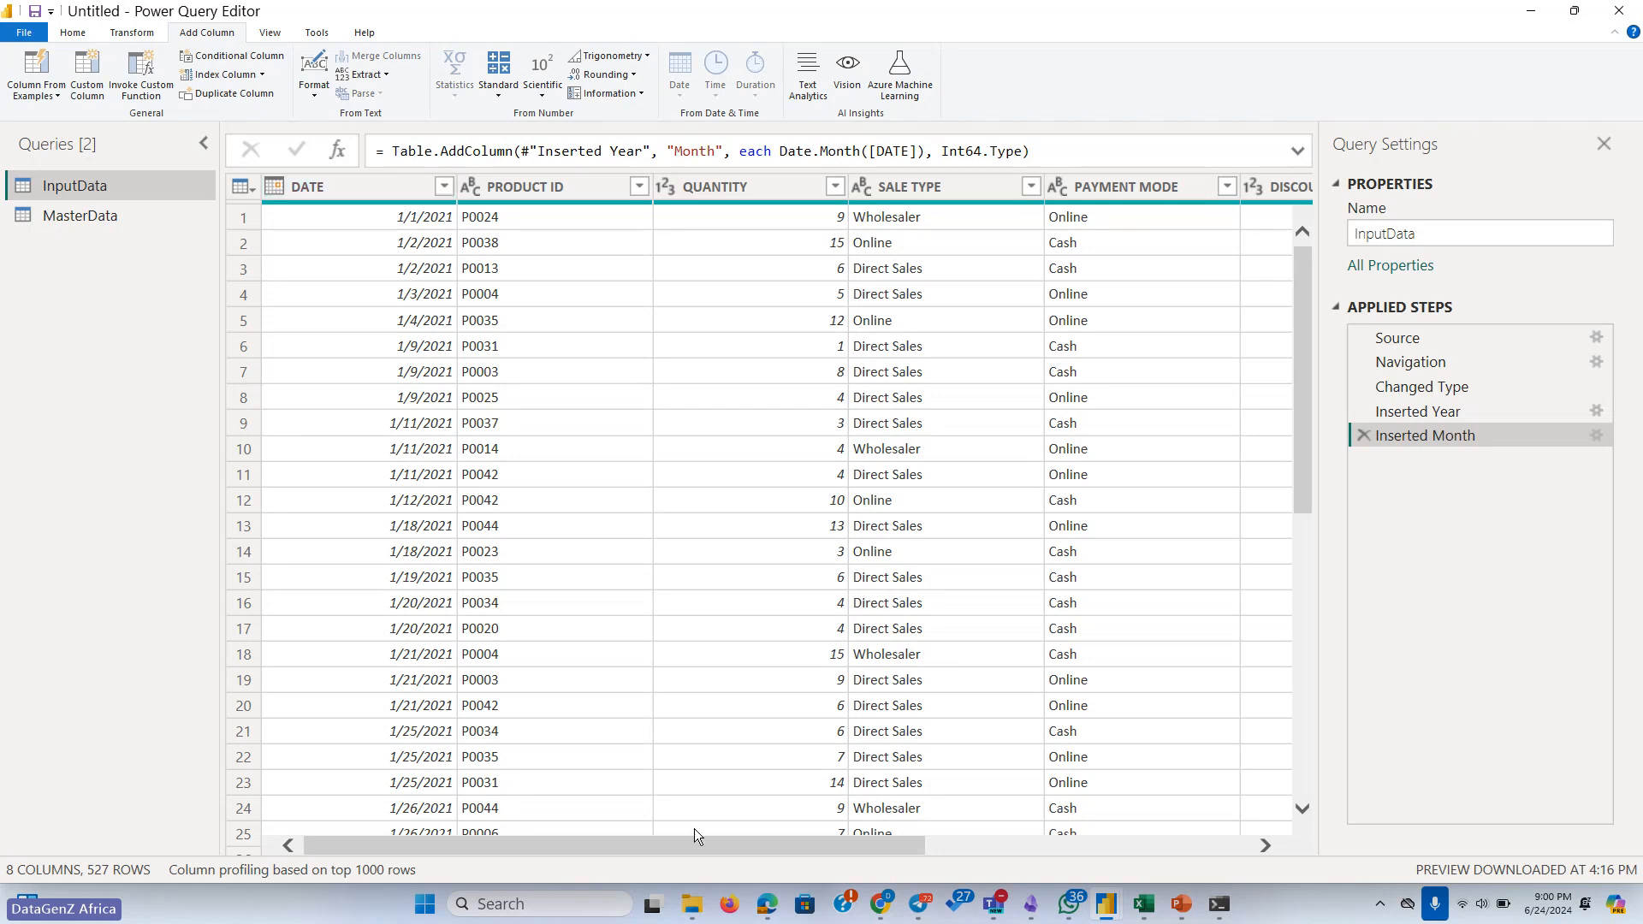
pyautogui.moveTo(727, 845); pyautogui.dragTo(1052, 846)
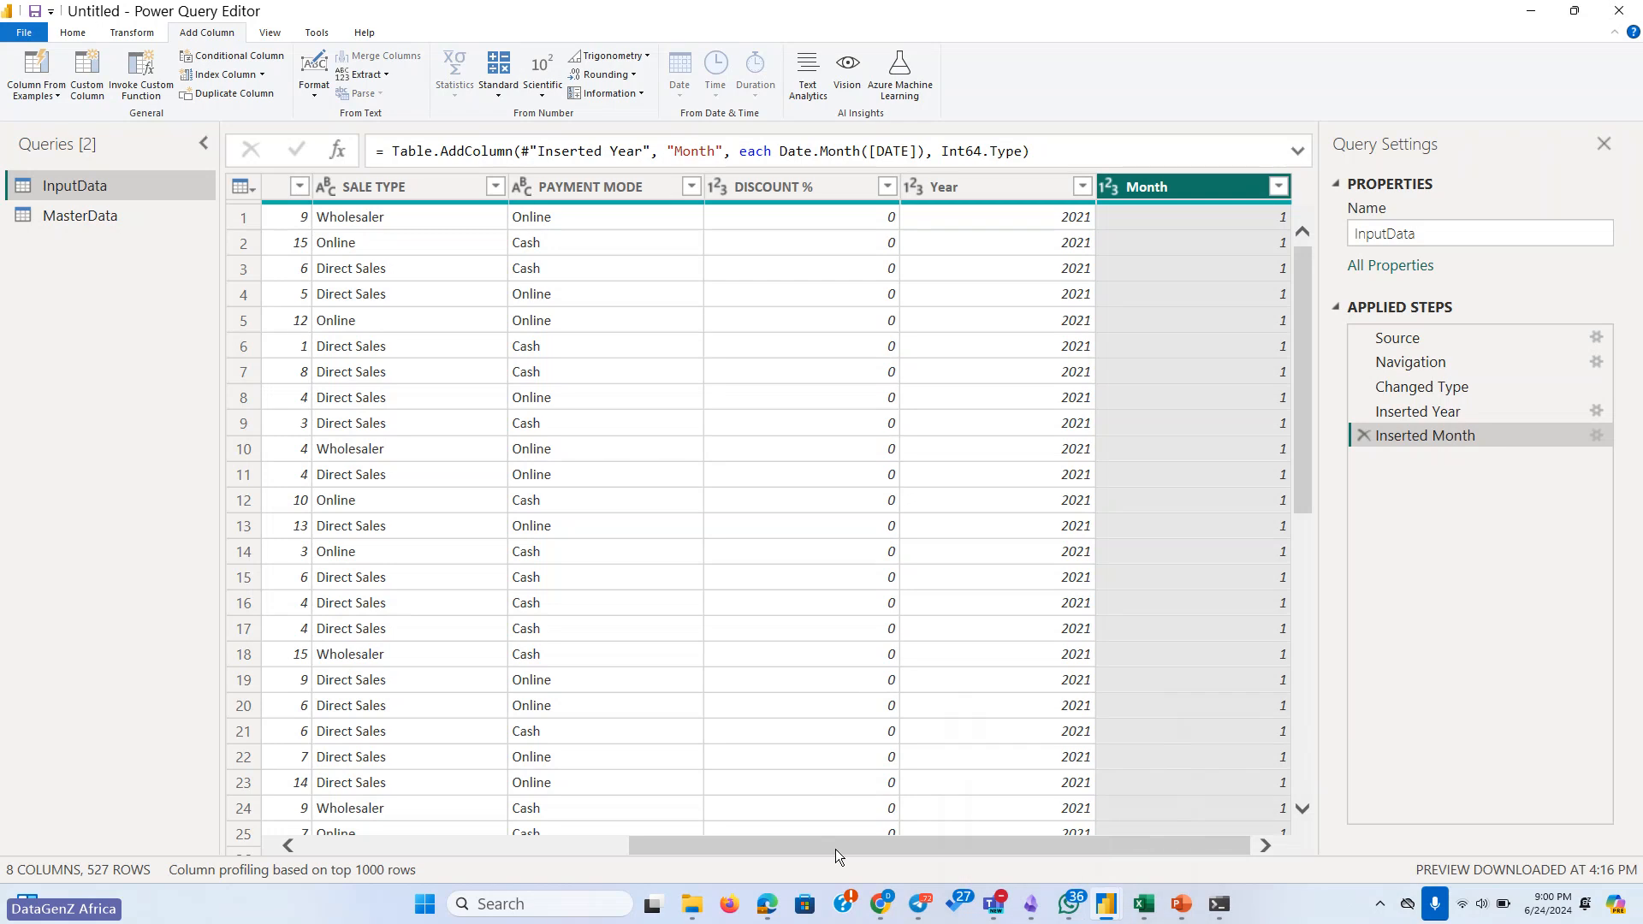
# Try adding a Start of Month column from DATE to InputData, and delete its applied step
pyautogui.moveTo(665, 846); pyautogui.dragTo(97, 710)
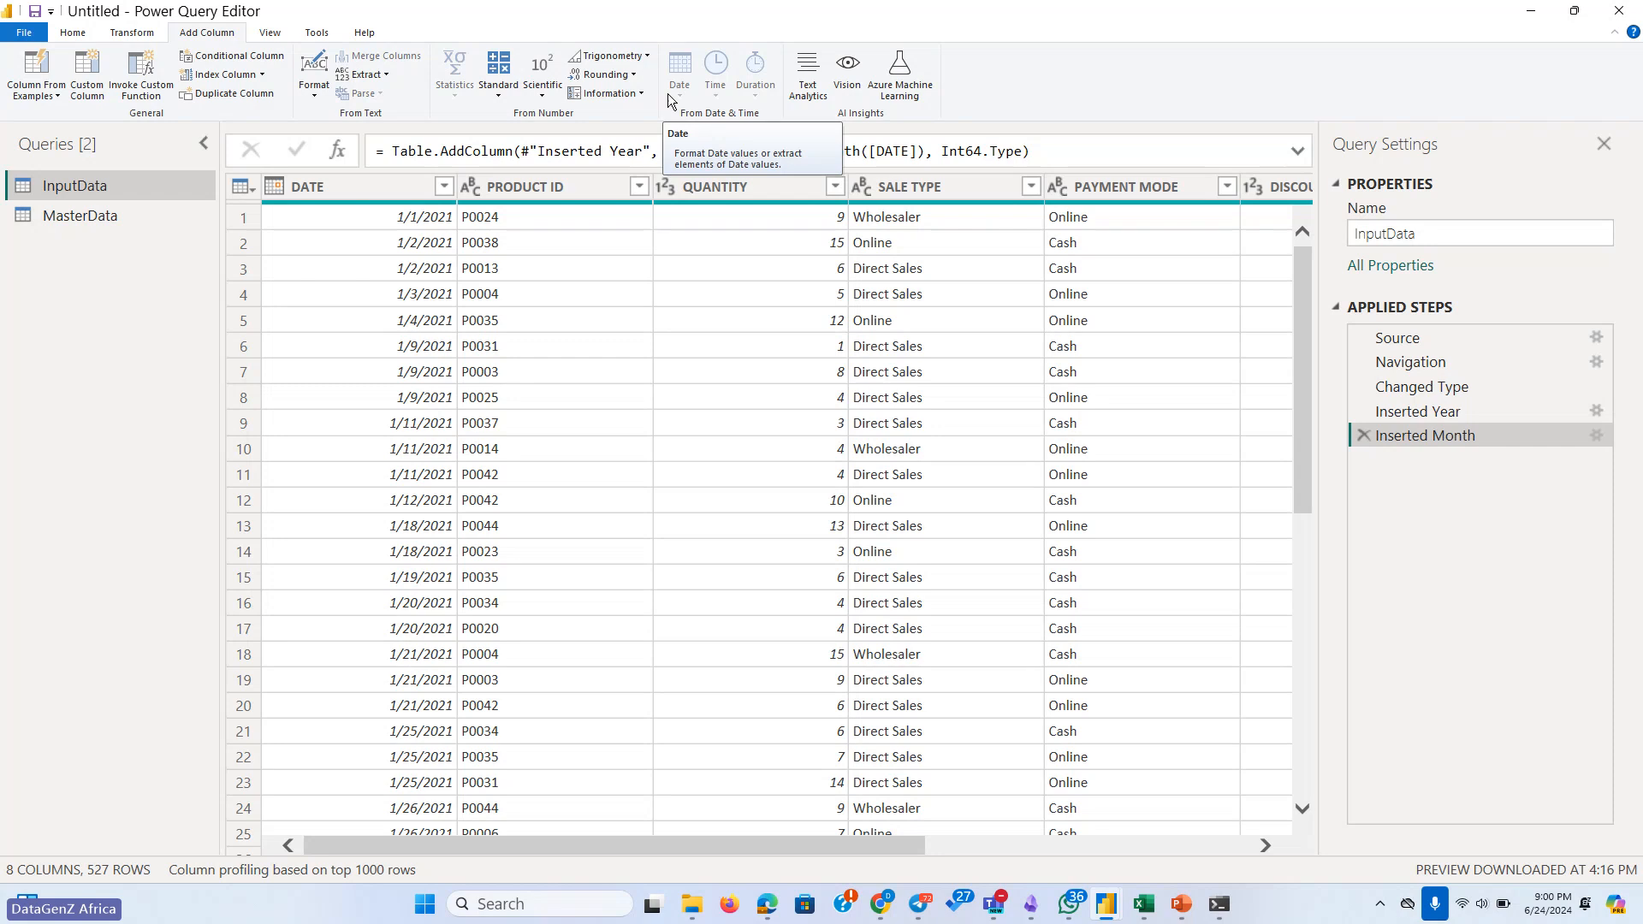
pyautogui.click(385, 187)
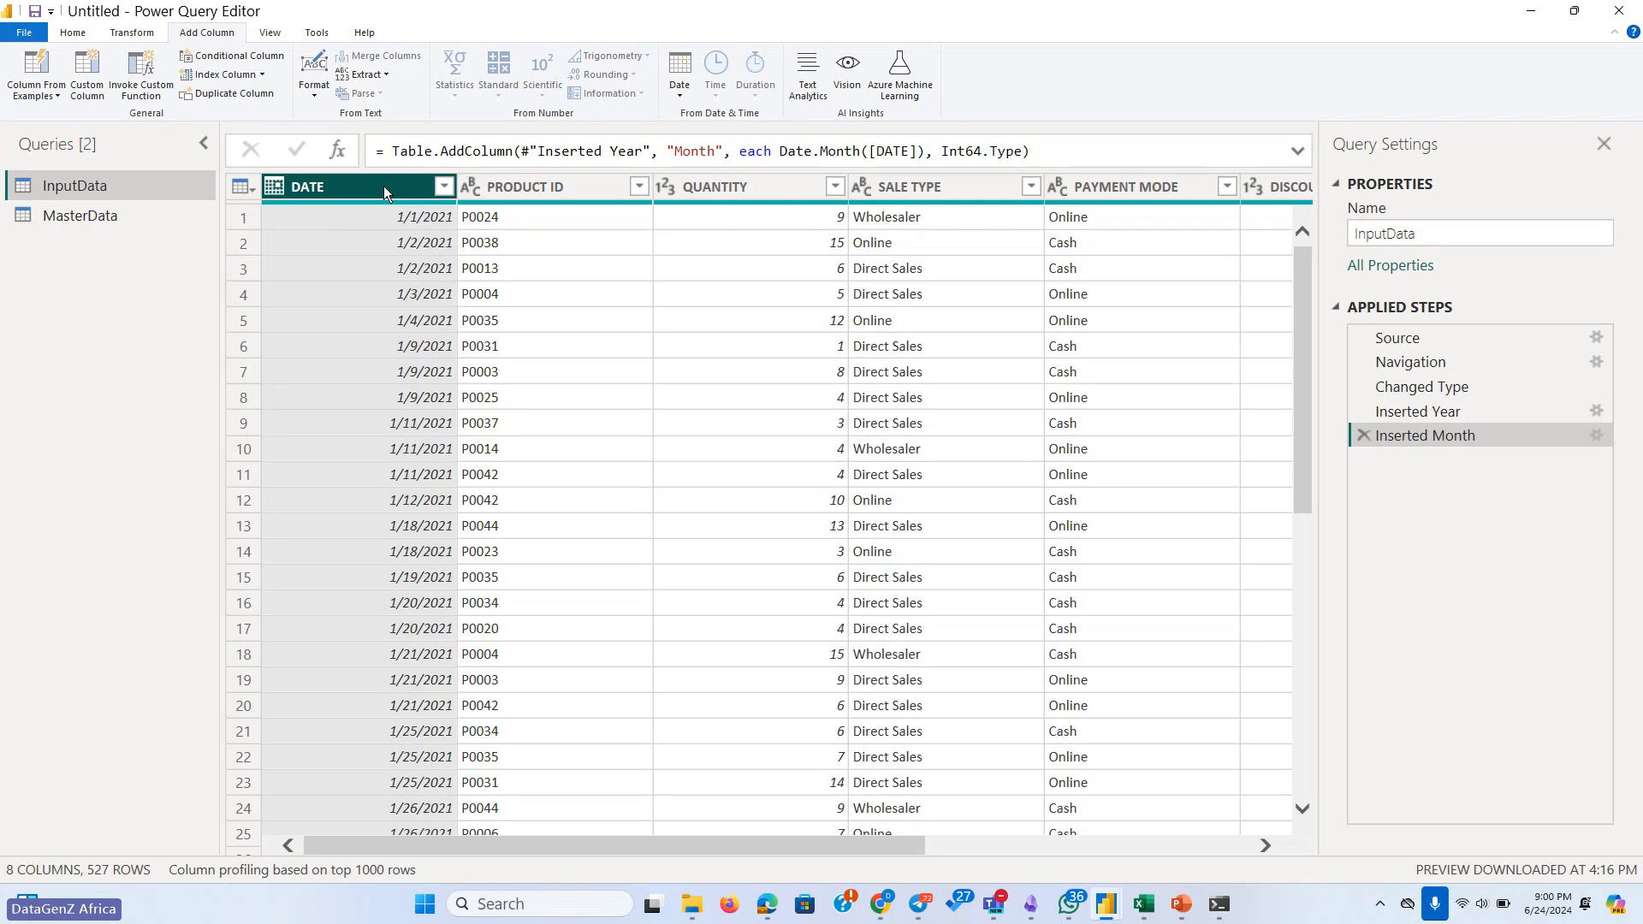
pyautogui.click(681, 95)
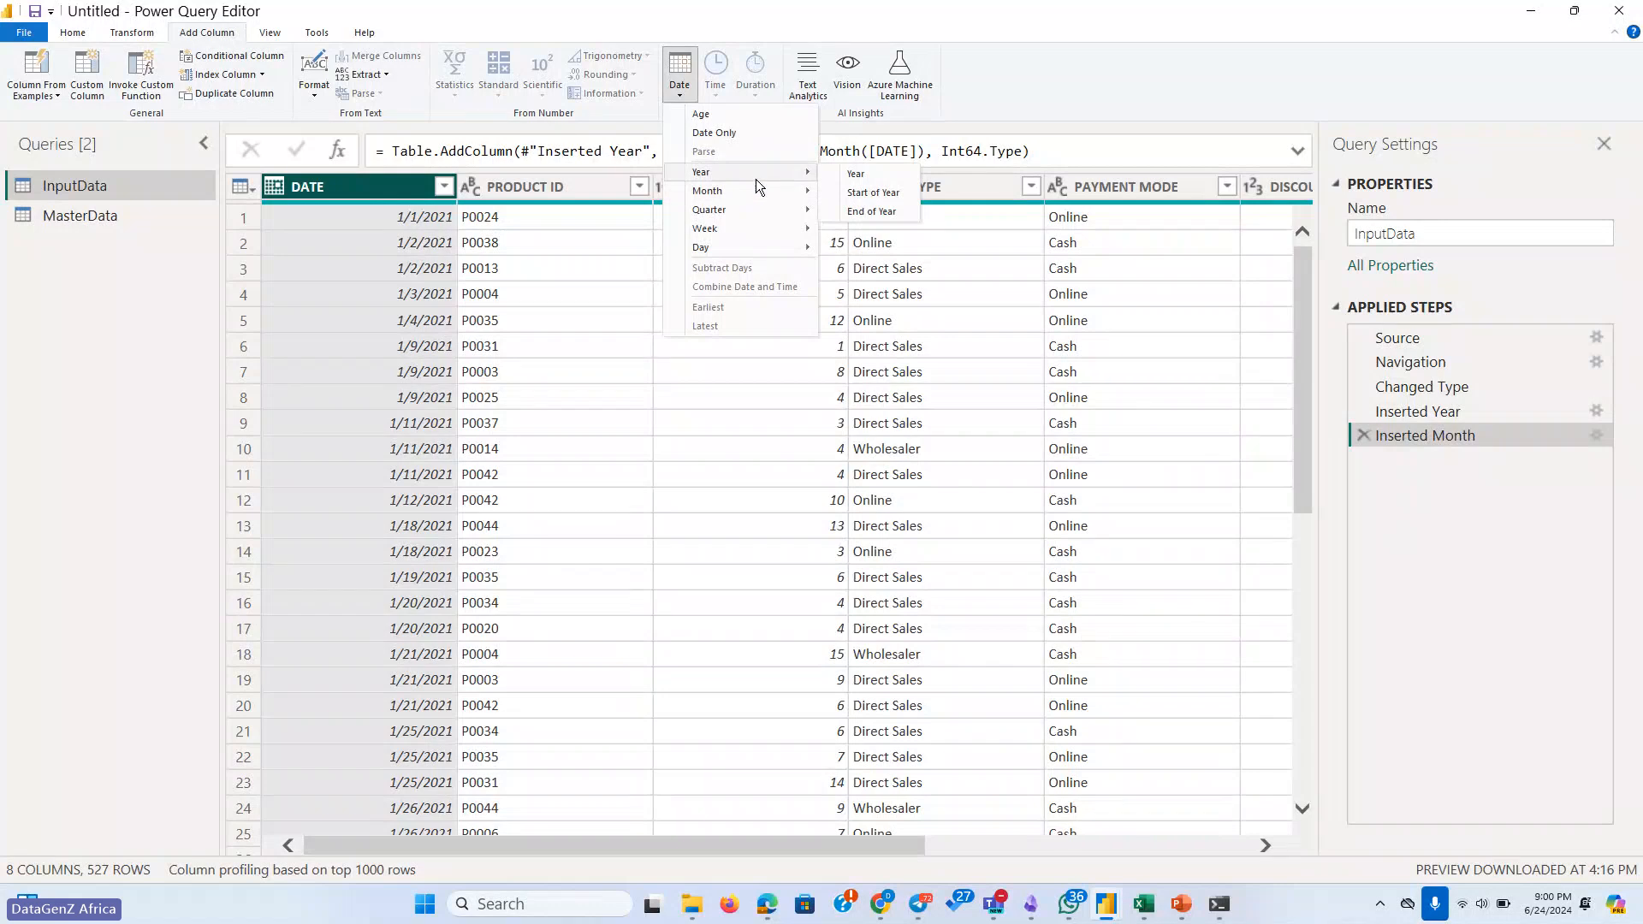
pyautogui.moveTo(764, 191)
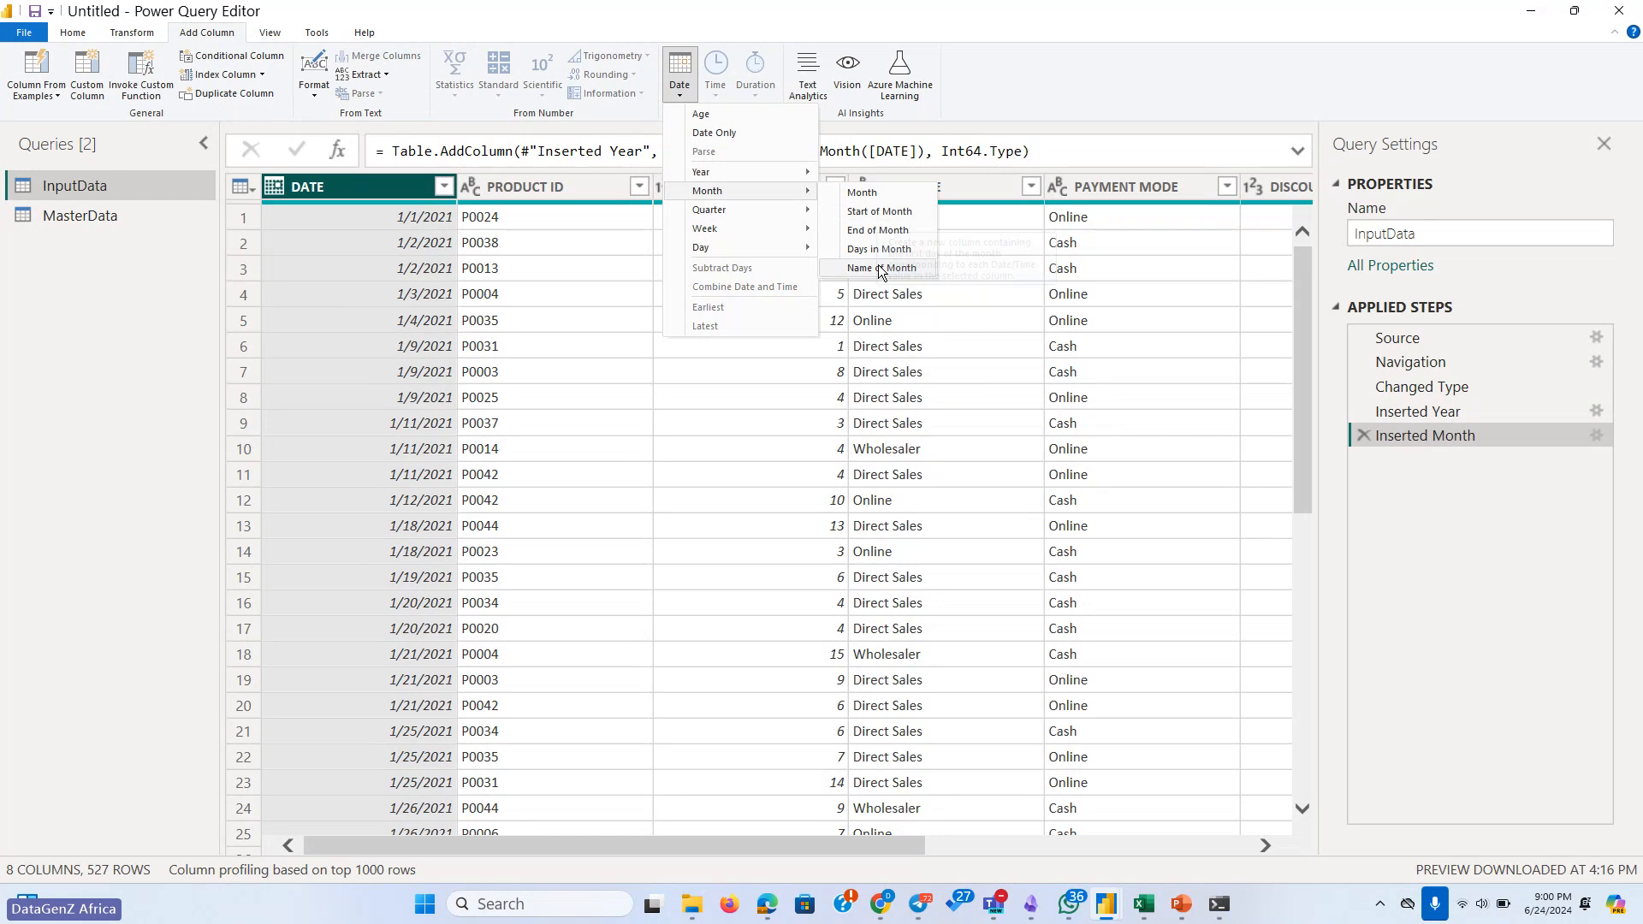
pyautogui.click(888, 215)
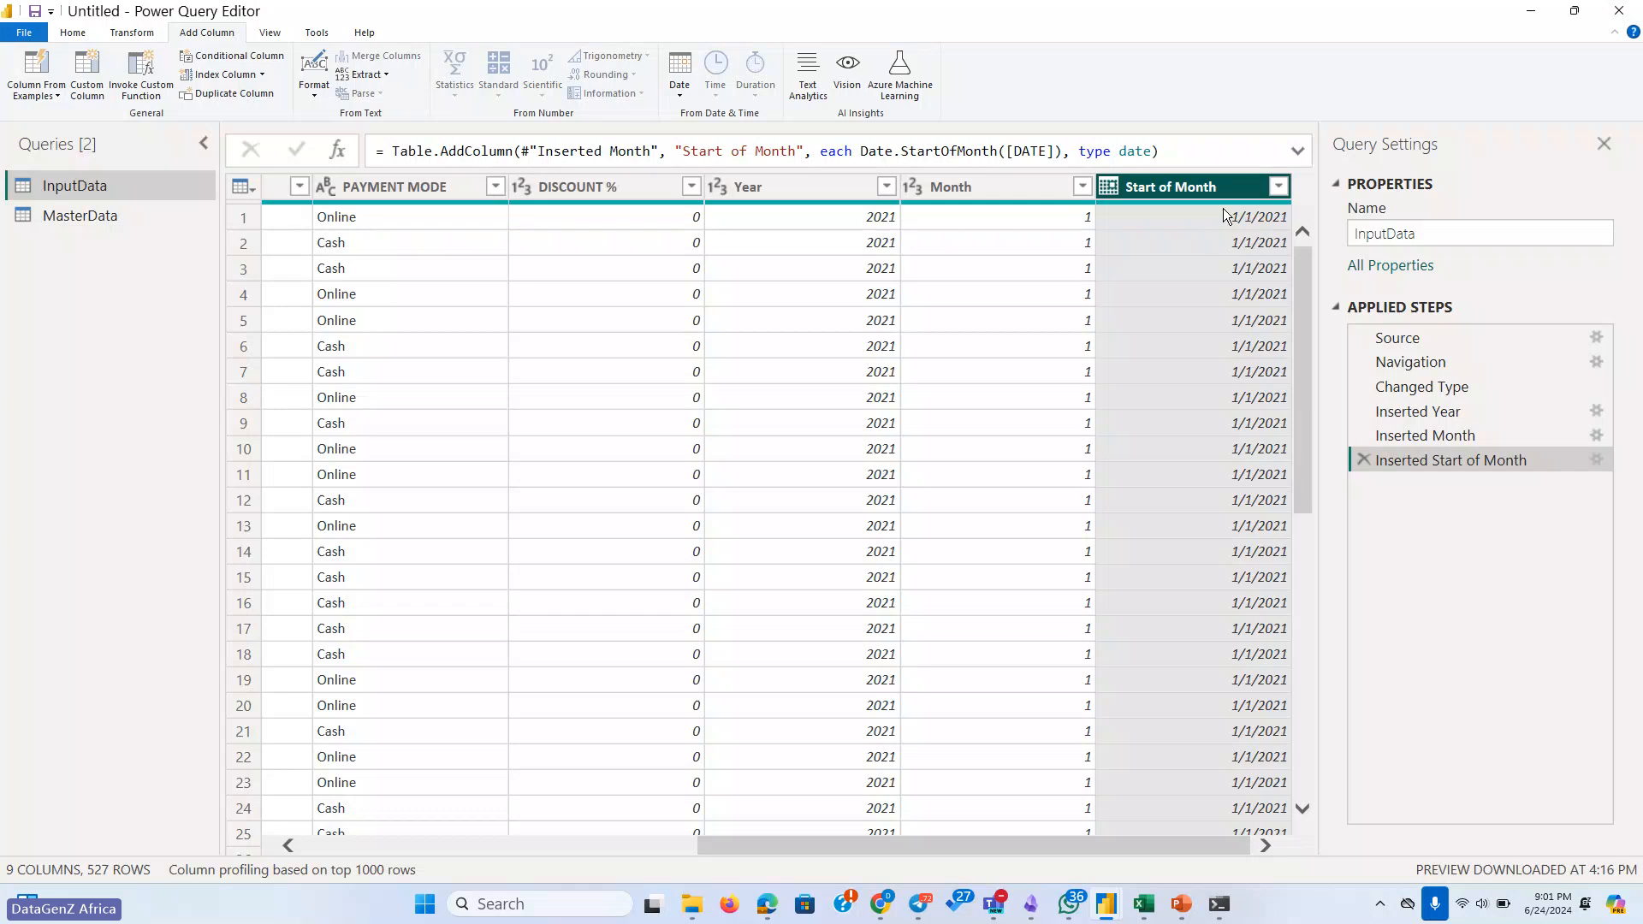
pyautogui.click(1363, 460)
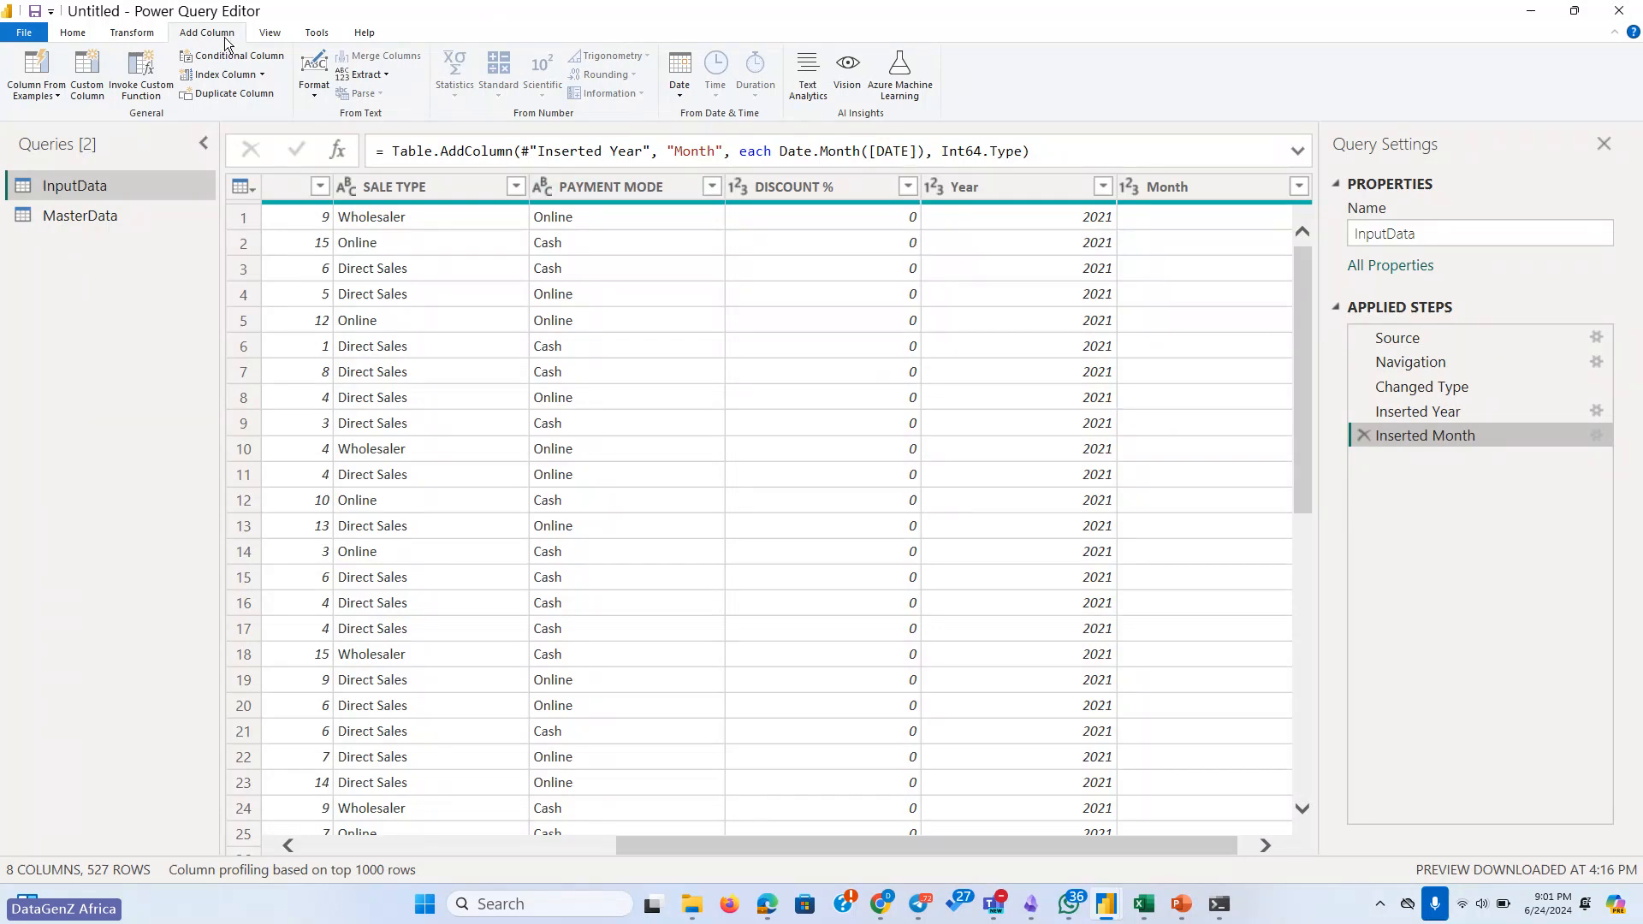
# Add a column with the name of the month from DATE to InputData
pyautogui.click(678, 79)
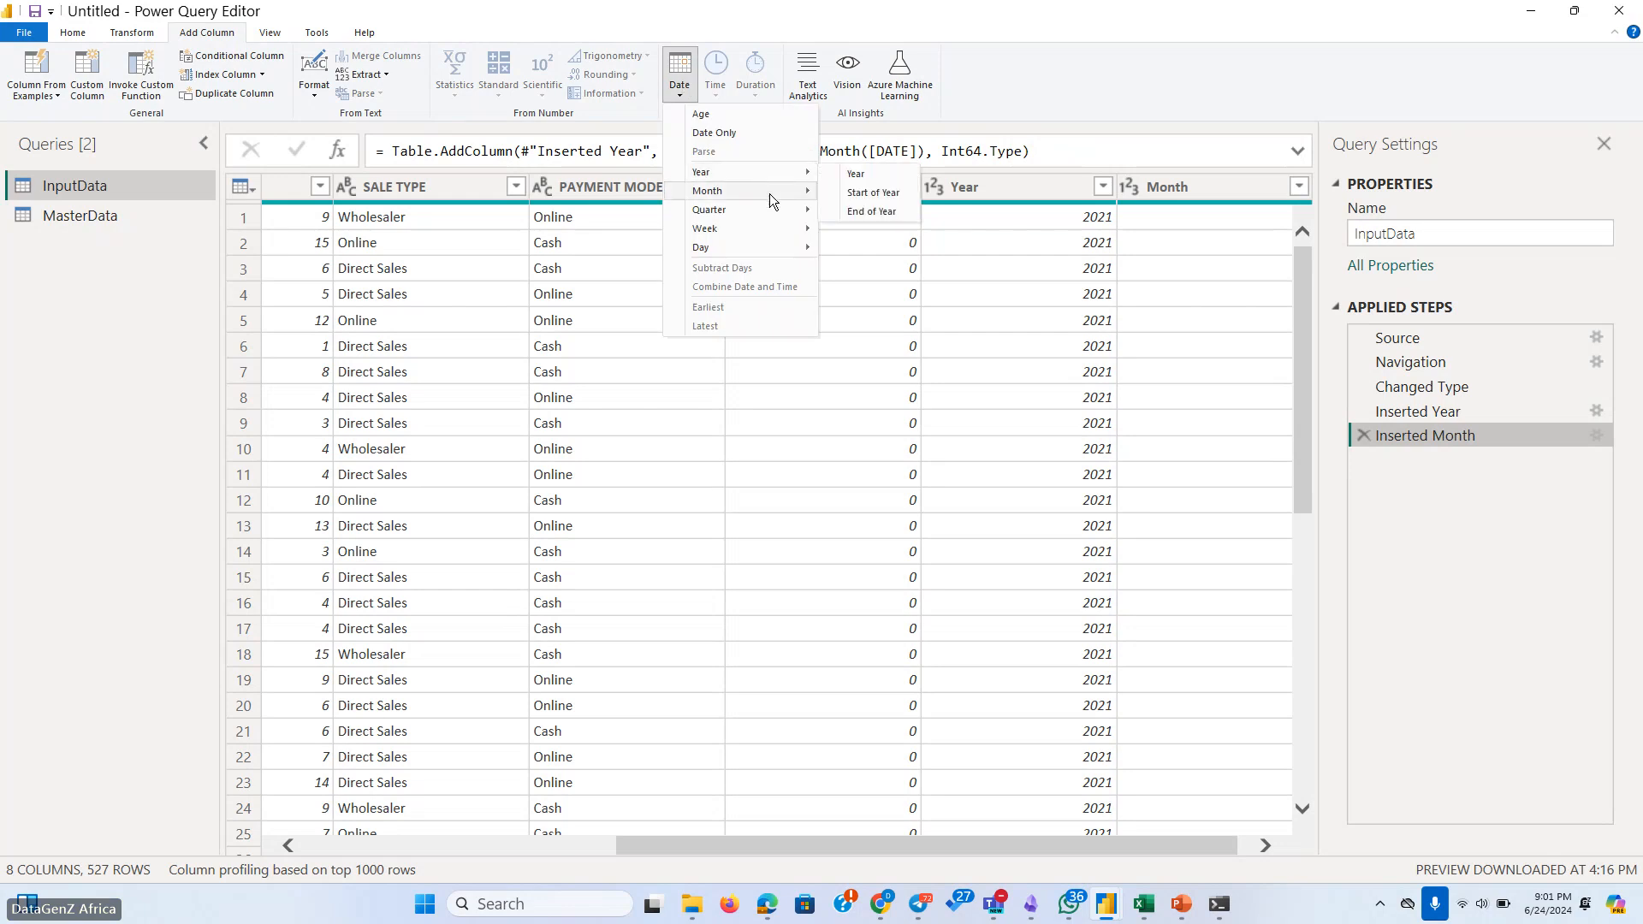
pyautogui.moveTo(769, 195)
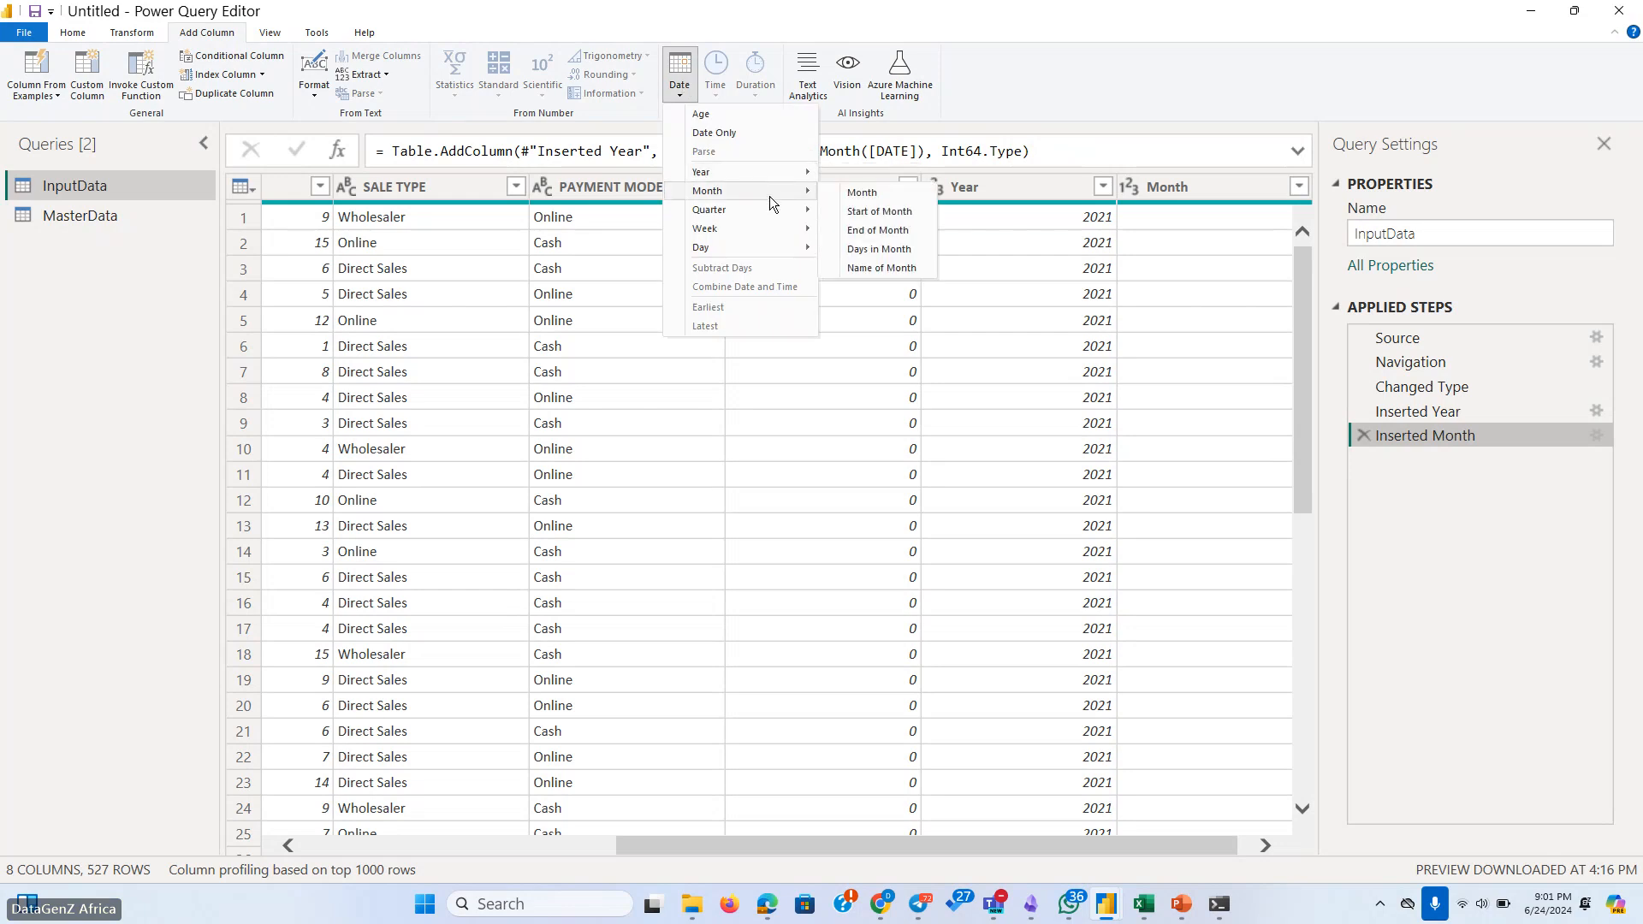
pyautogui.click(867, 269)
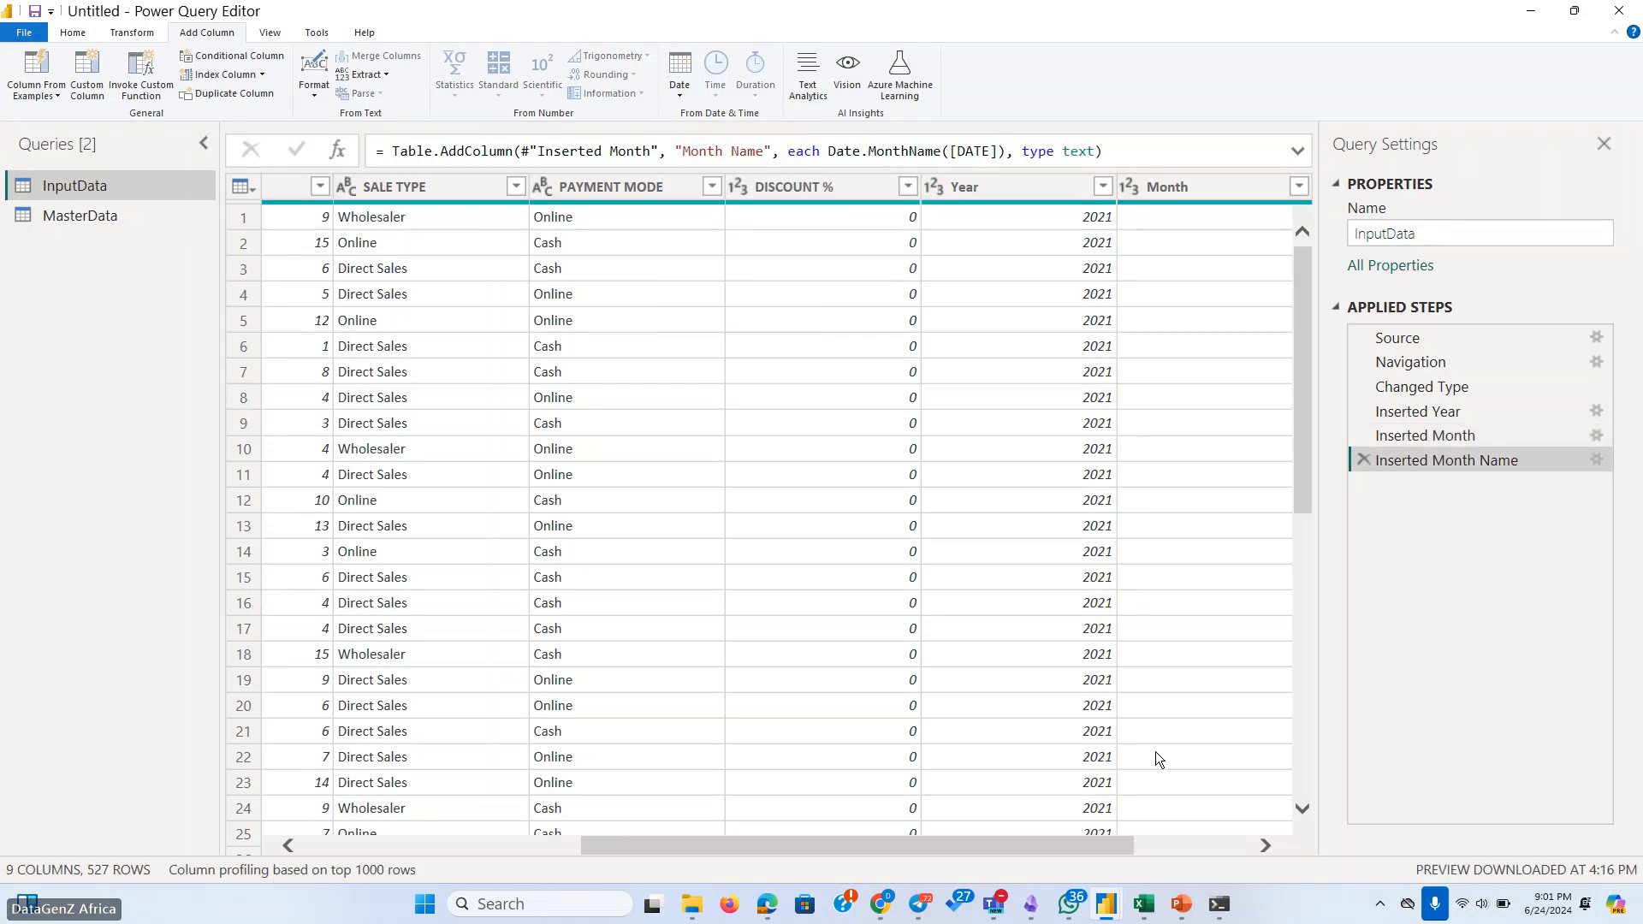
pyautogui.moveTo(1103, 841); pyautogui.dragTo(1272, 837)
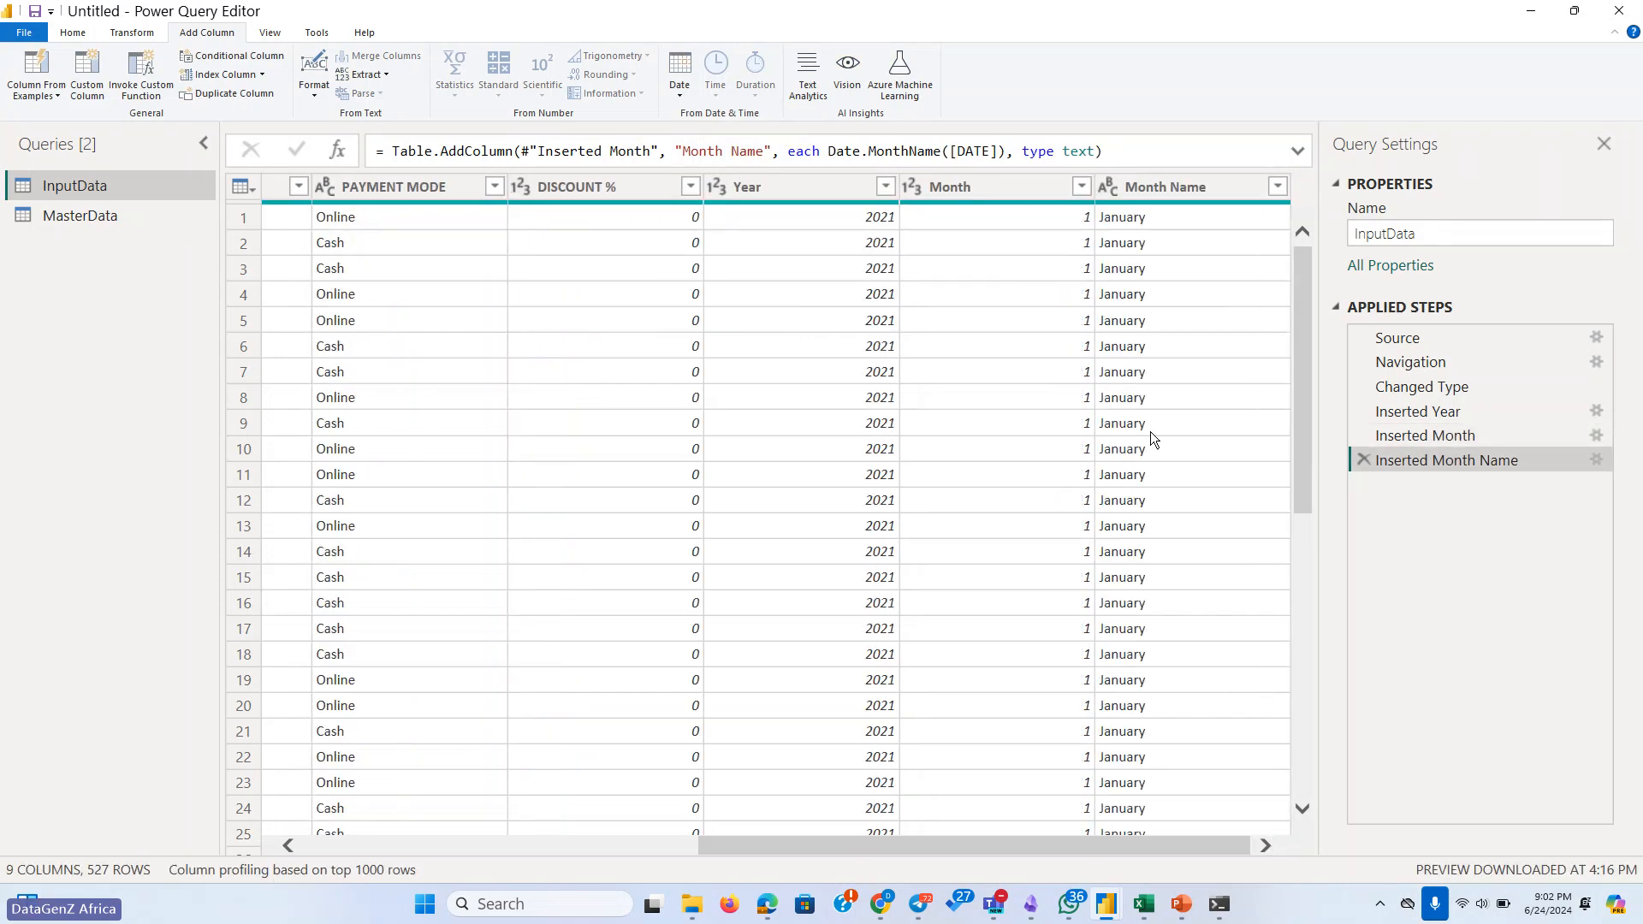
# Shorten the Month Name column's values in place by extracting their first 3 characters
pyautogui.click(1155, 186)
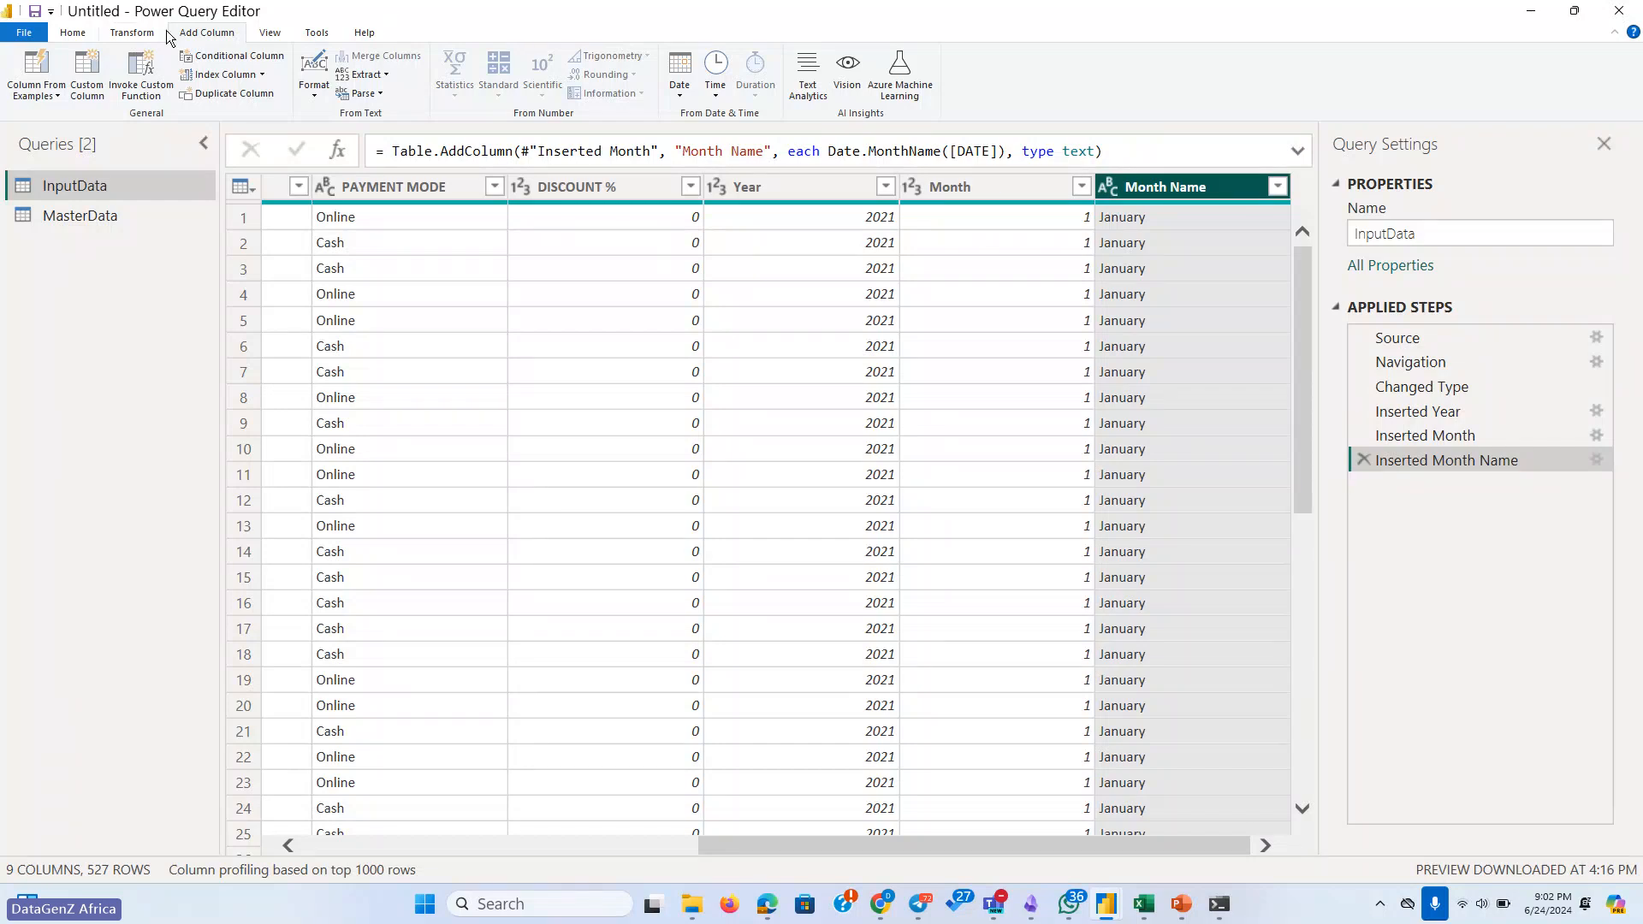
pyautogui.click(132, 34)
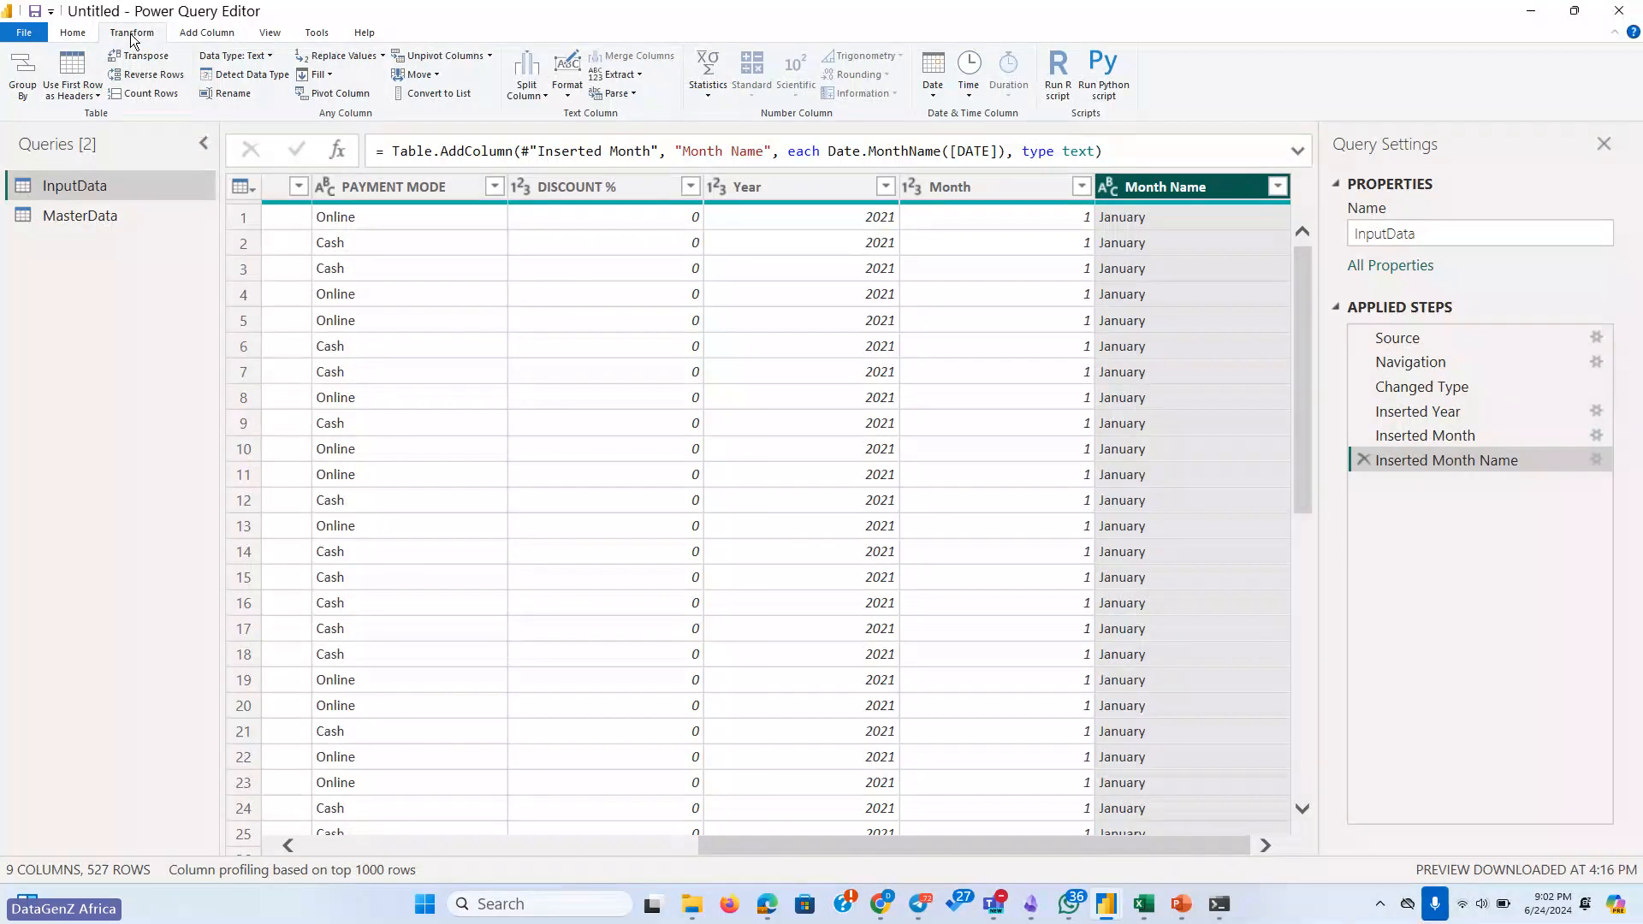
pyautogui.click(639, 76)
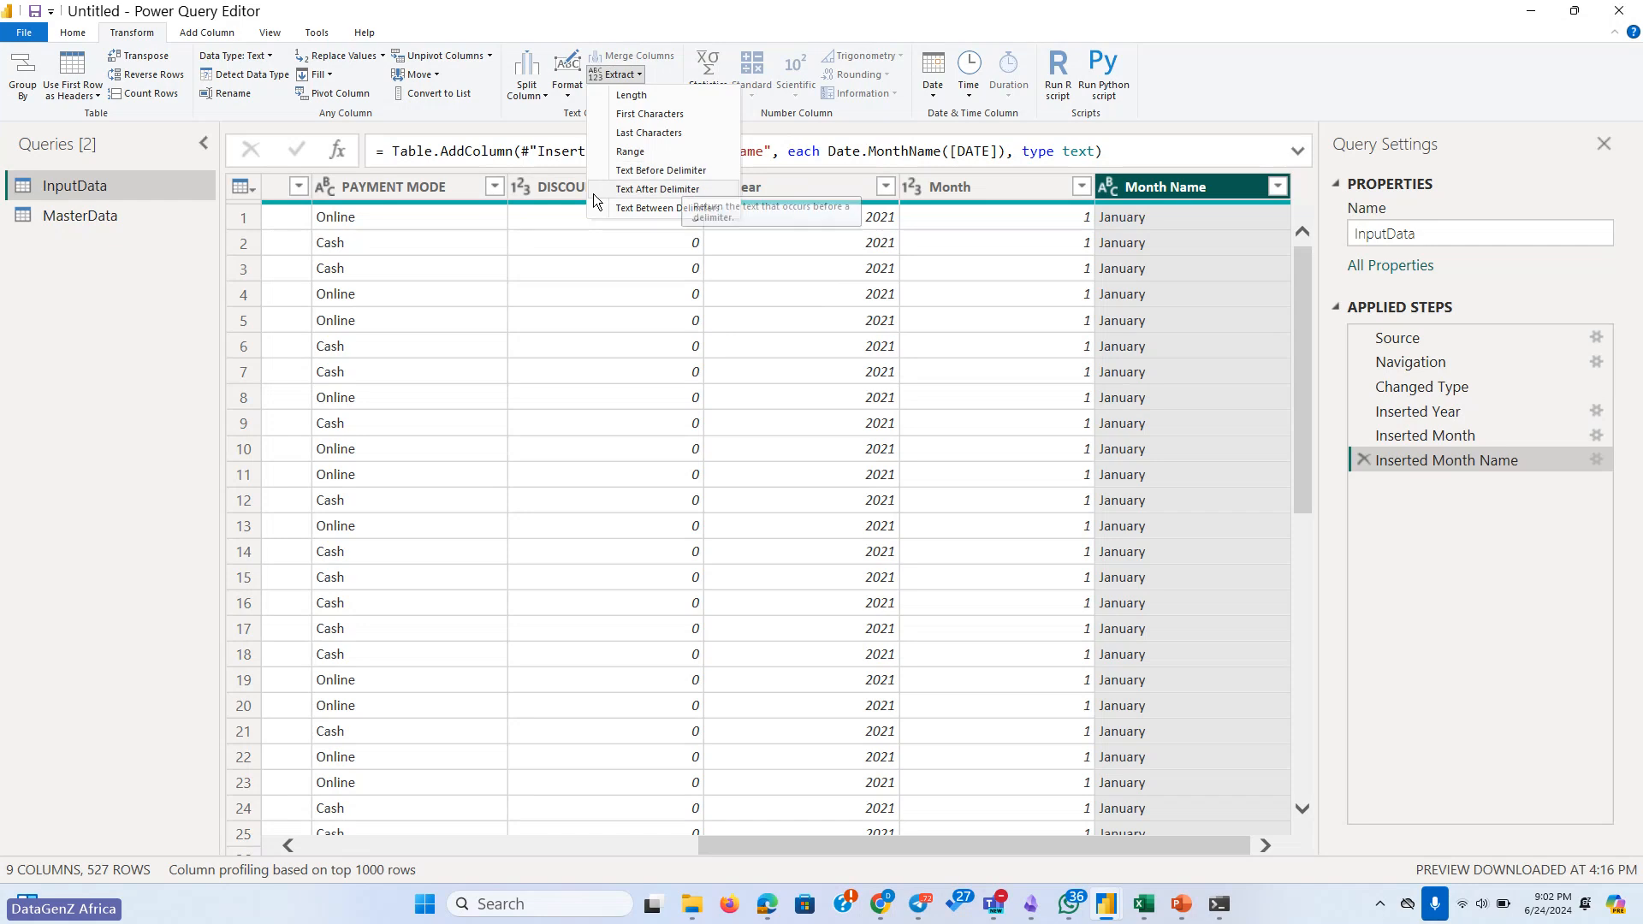
pyautogui.click(668, 118)
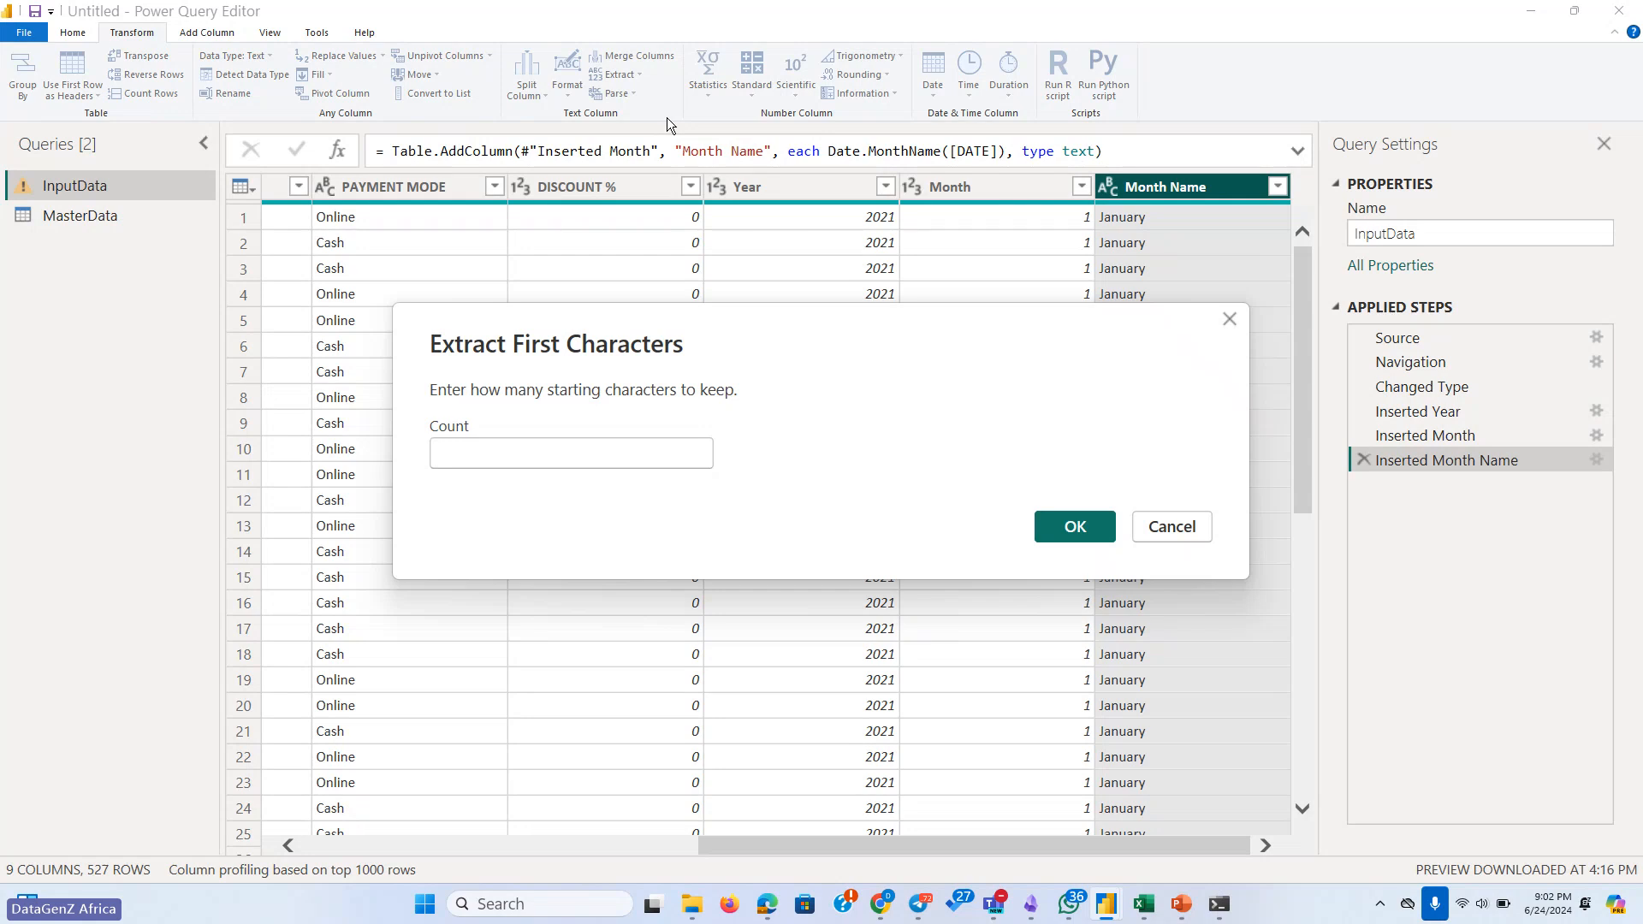
pyautogui.write('3')
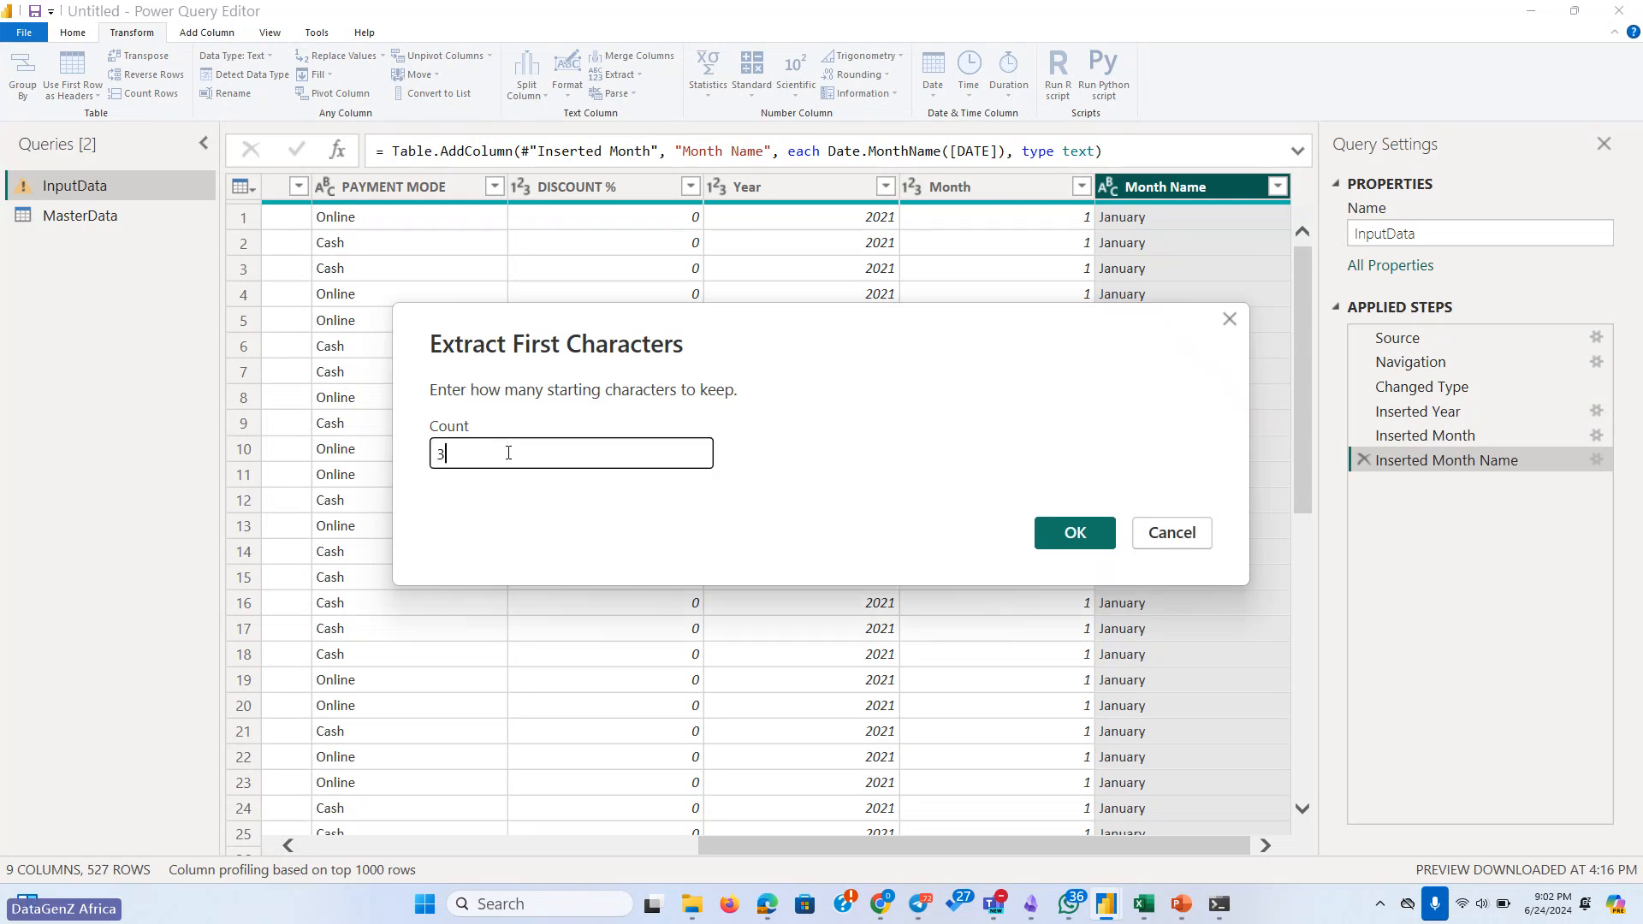
pyautogui.click(1064, 535)
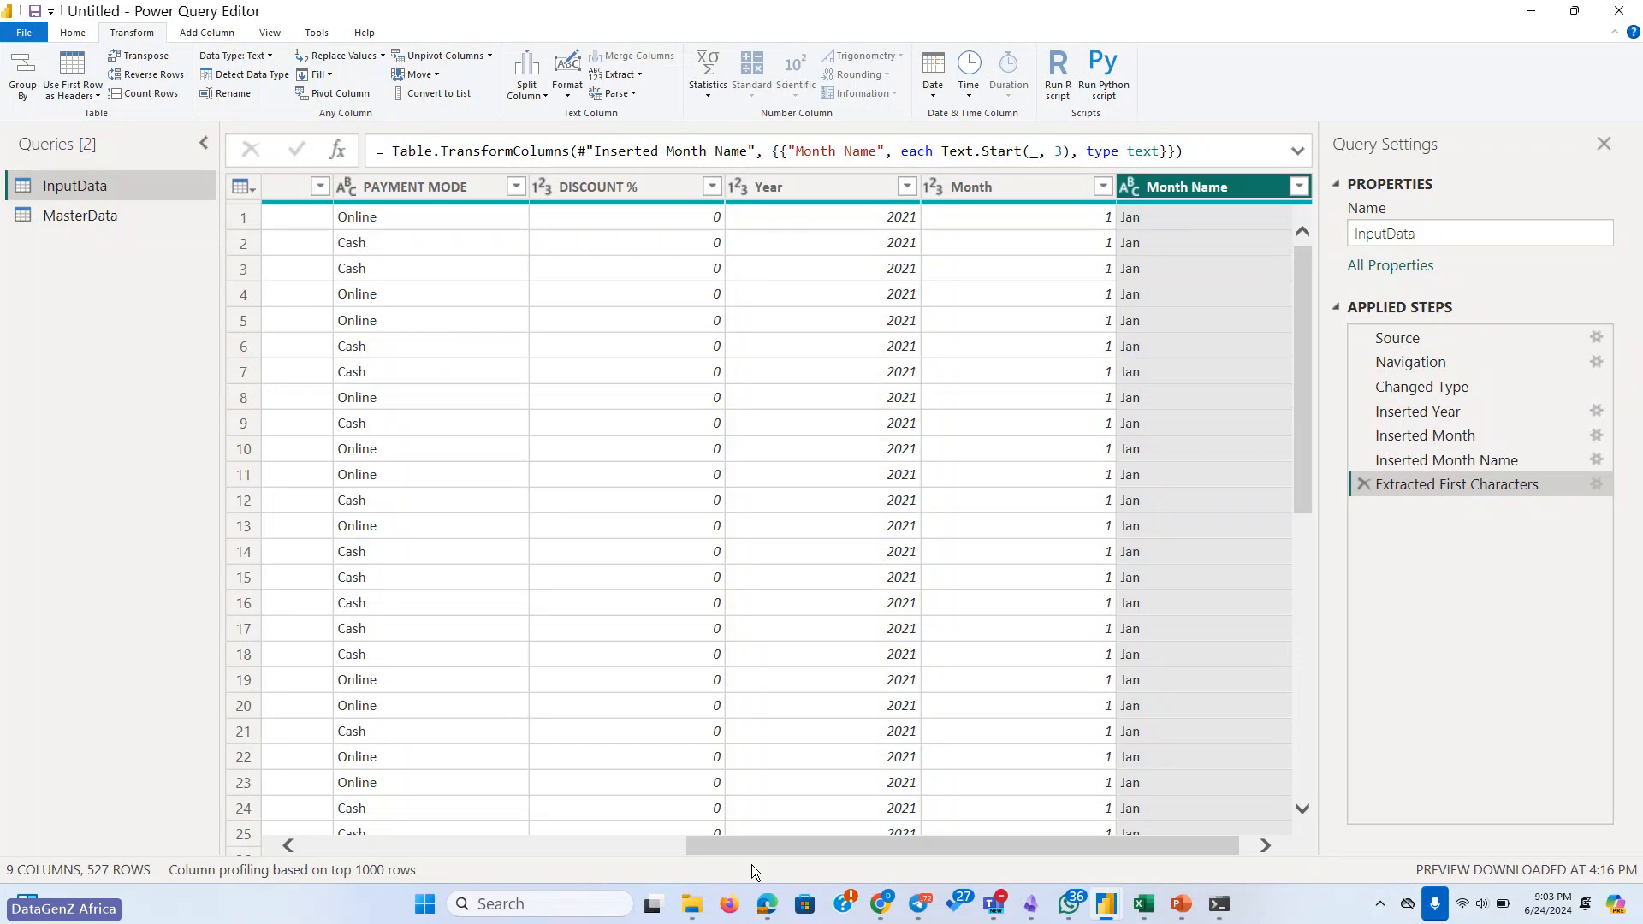
# Look over InputData's columns, view the MasterData query, and return to InputData
pyautogui.moveTo(743, 855); pyautogui.dragTo(325, 860)
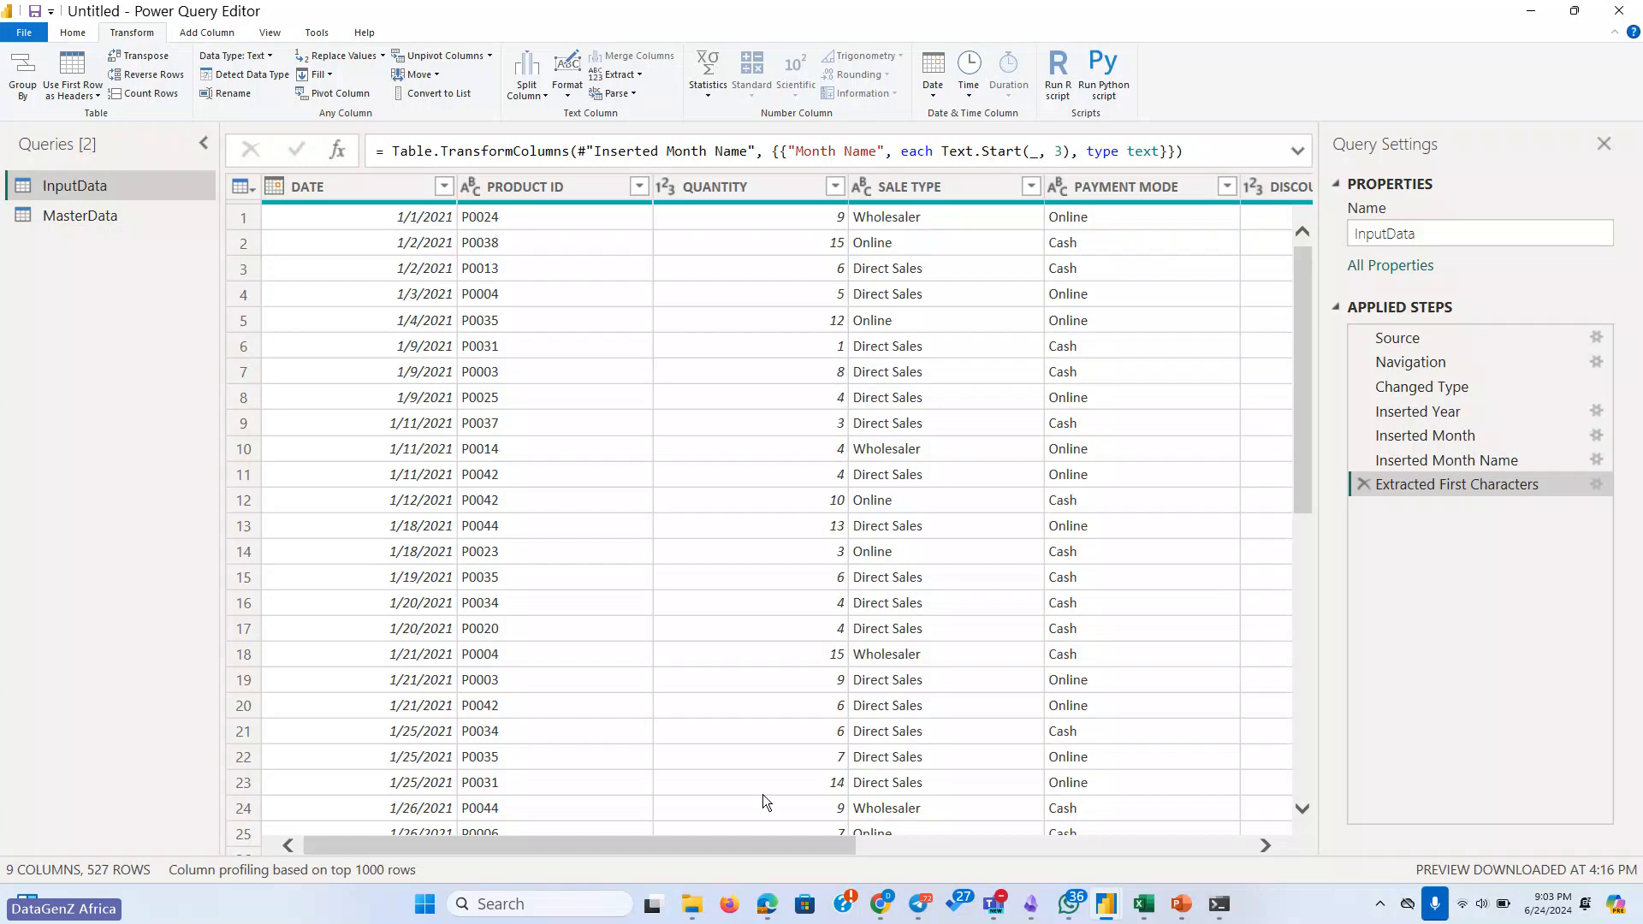
pyautogui.moveTo(767, 850); pyautogui.dragTo(290, 787)
pyautogui.click(58, 220)
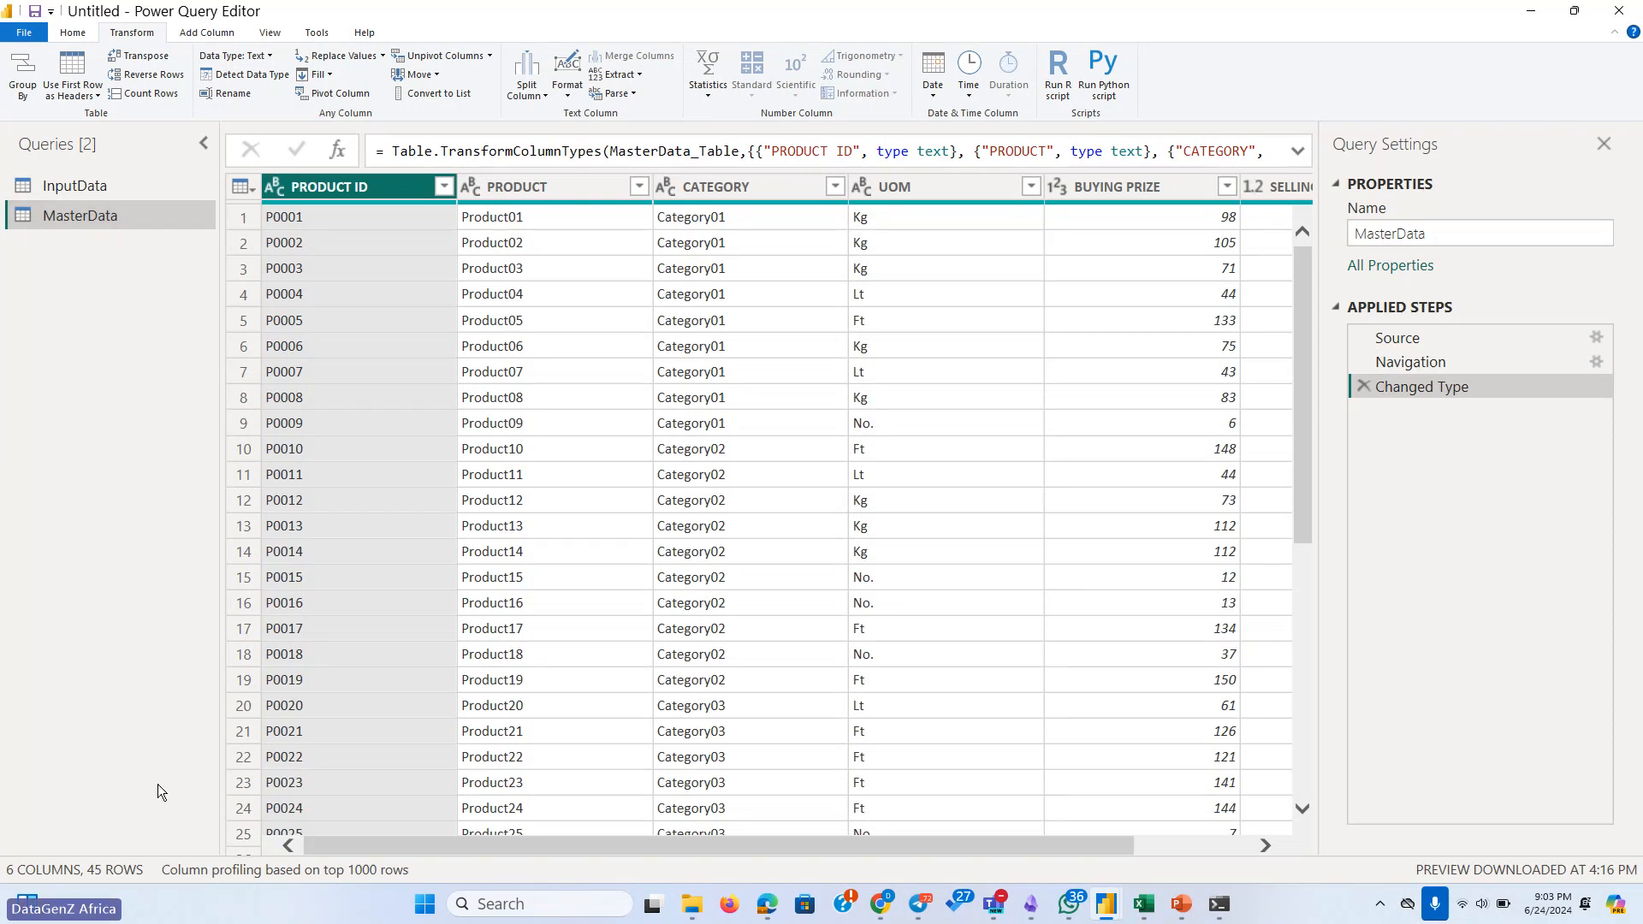
pyautogui.click(82, 31)
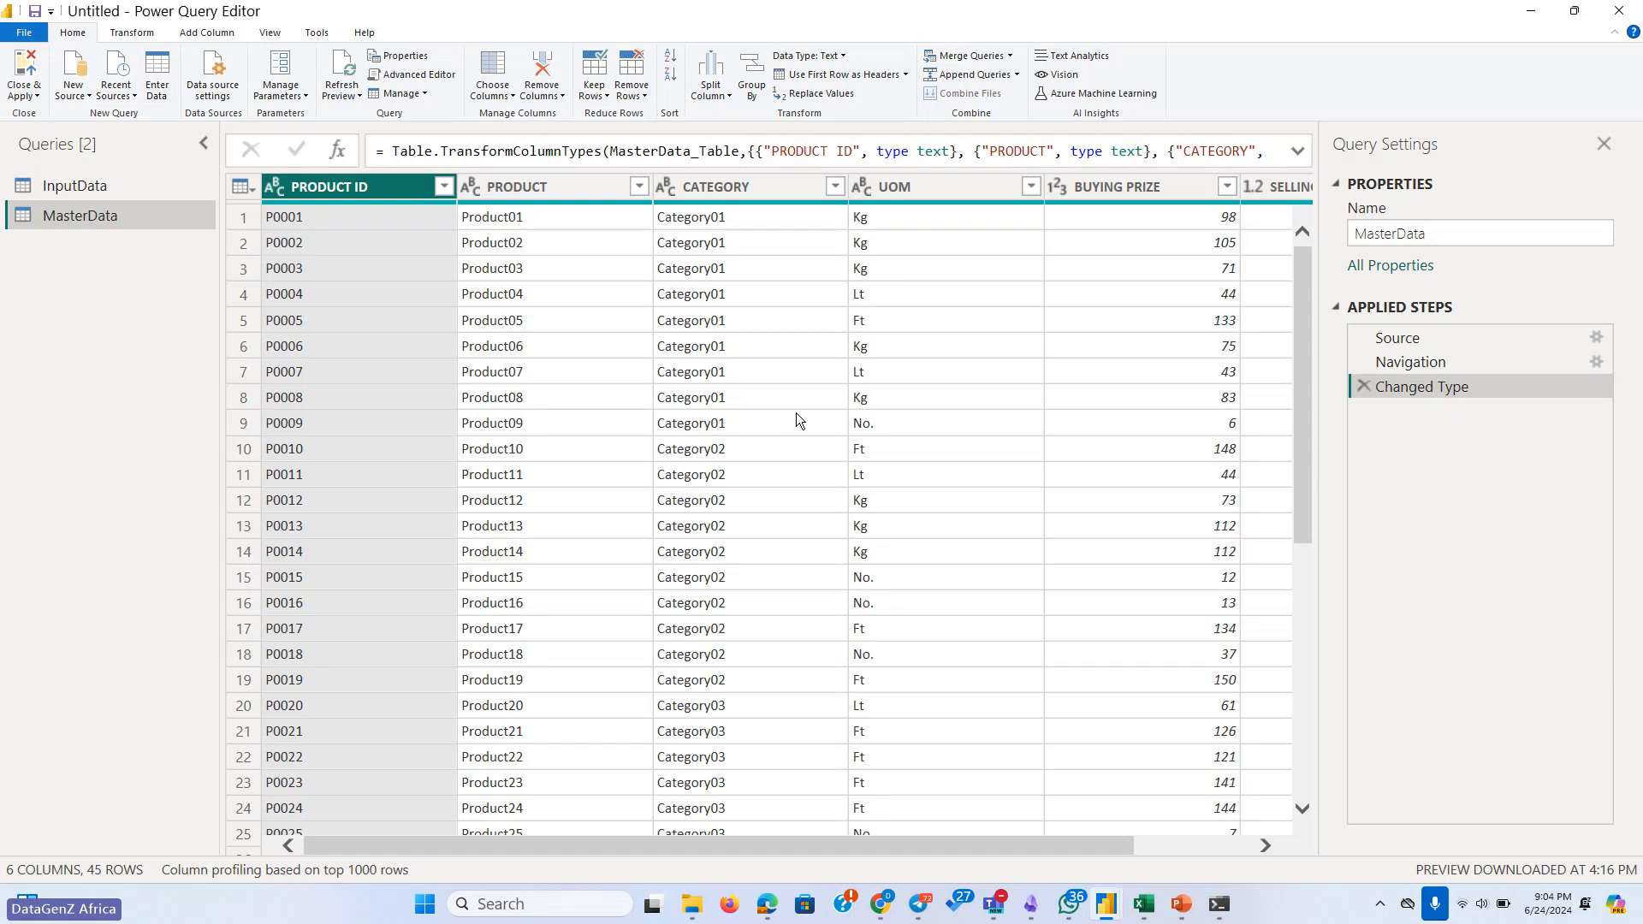
pyautogui.click(102, 191)
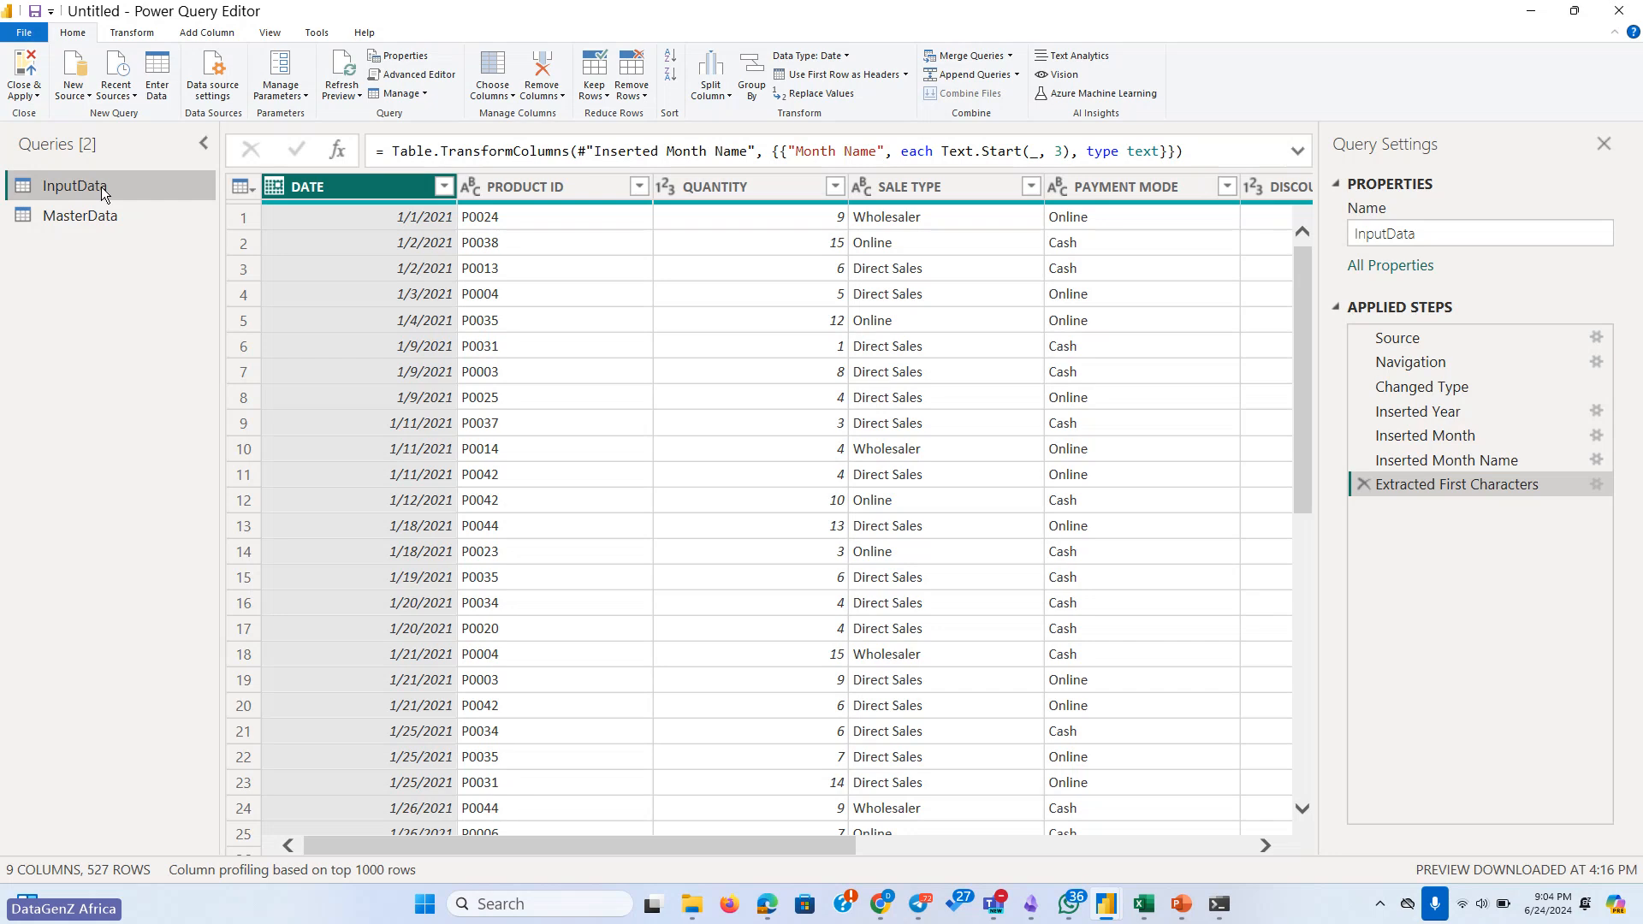
# Close Power Query Editor with the query changes applied, and switch to the Power BI Desktop report window
pyautogui.click(24, 92)
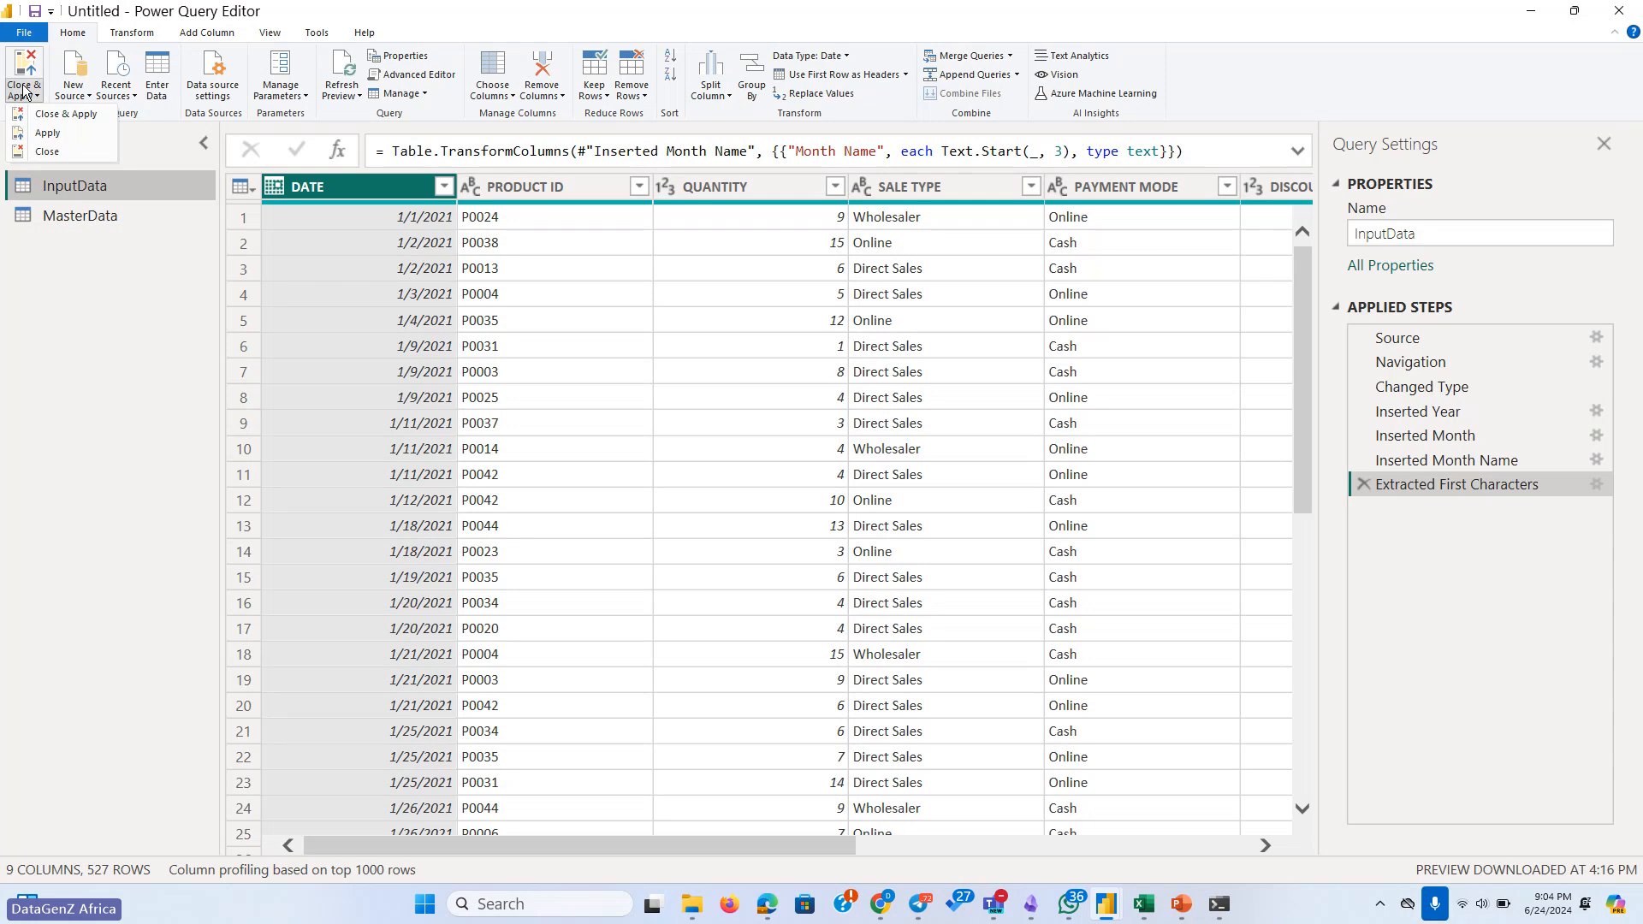
pyautogui.click(58, 116)
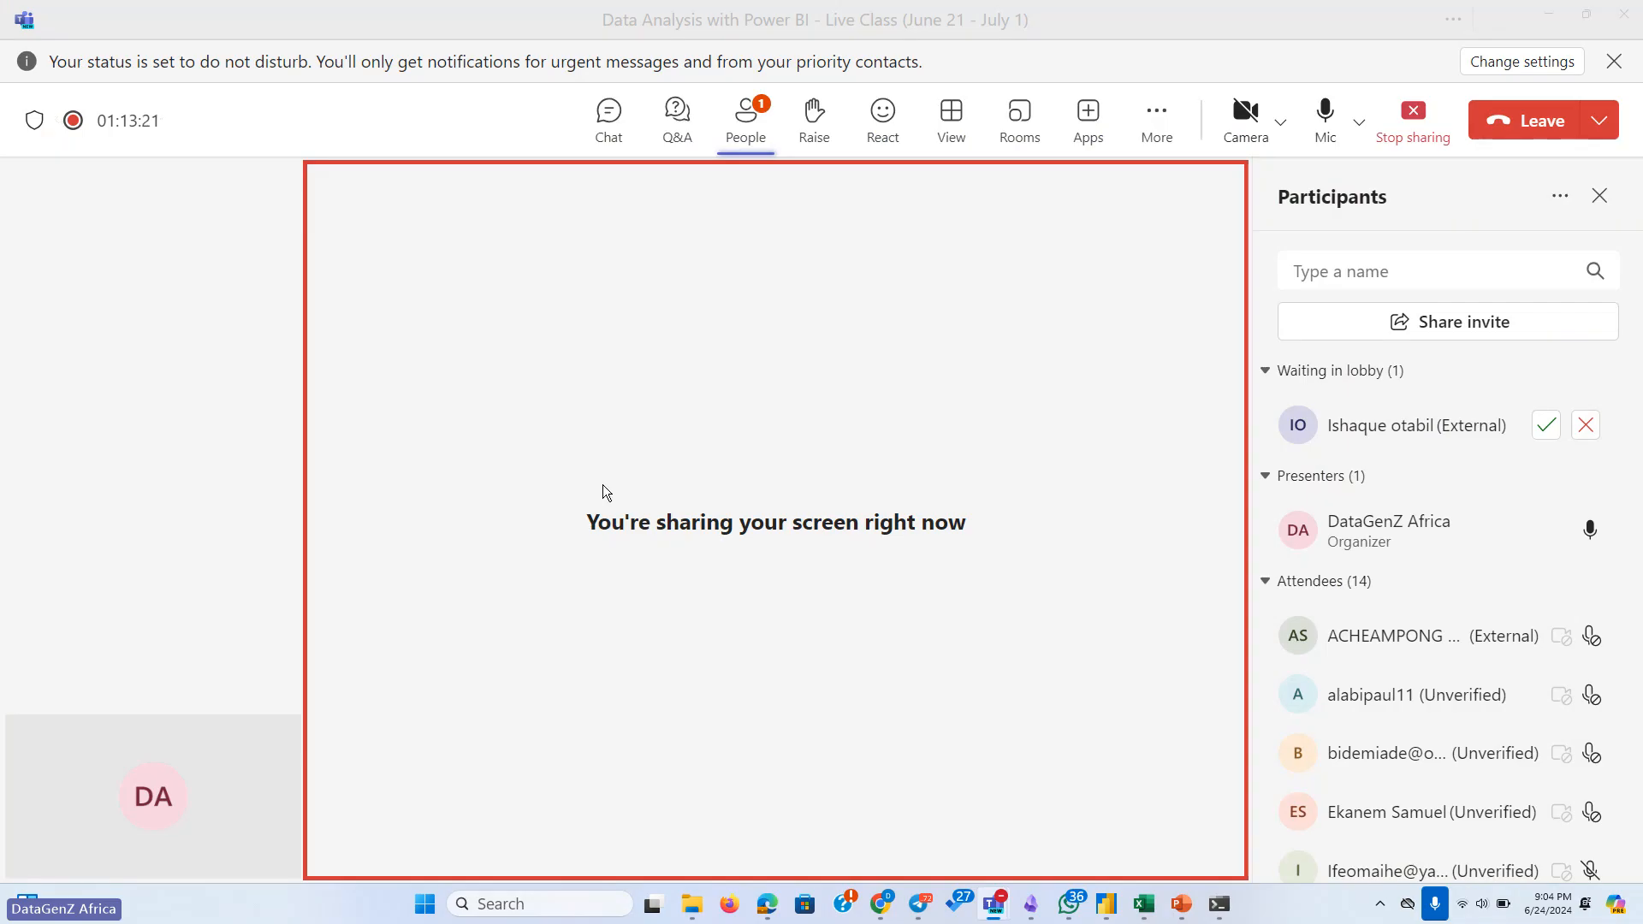
pyautogui.moveTo(1110, 909)
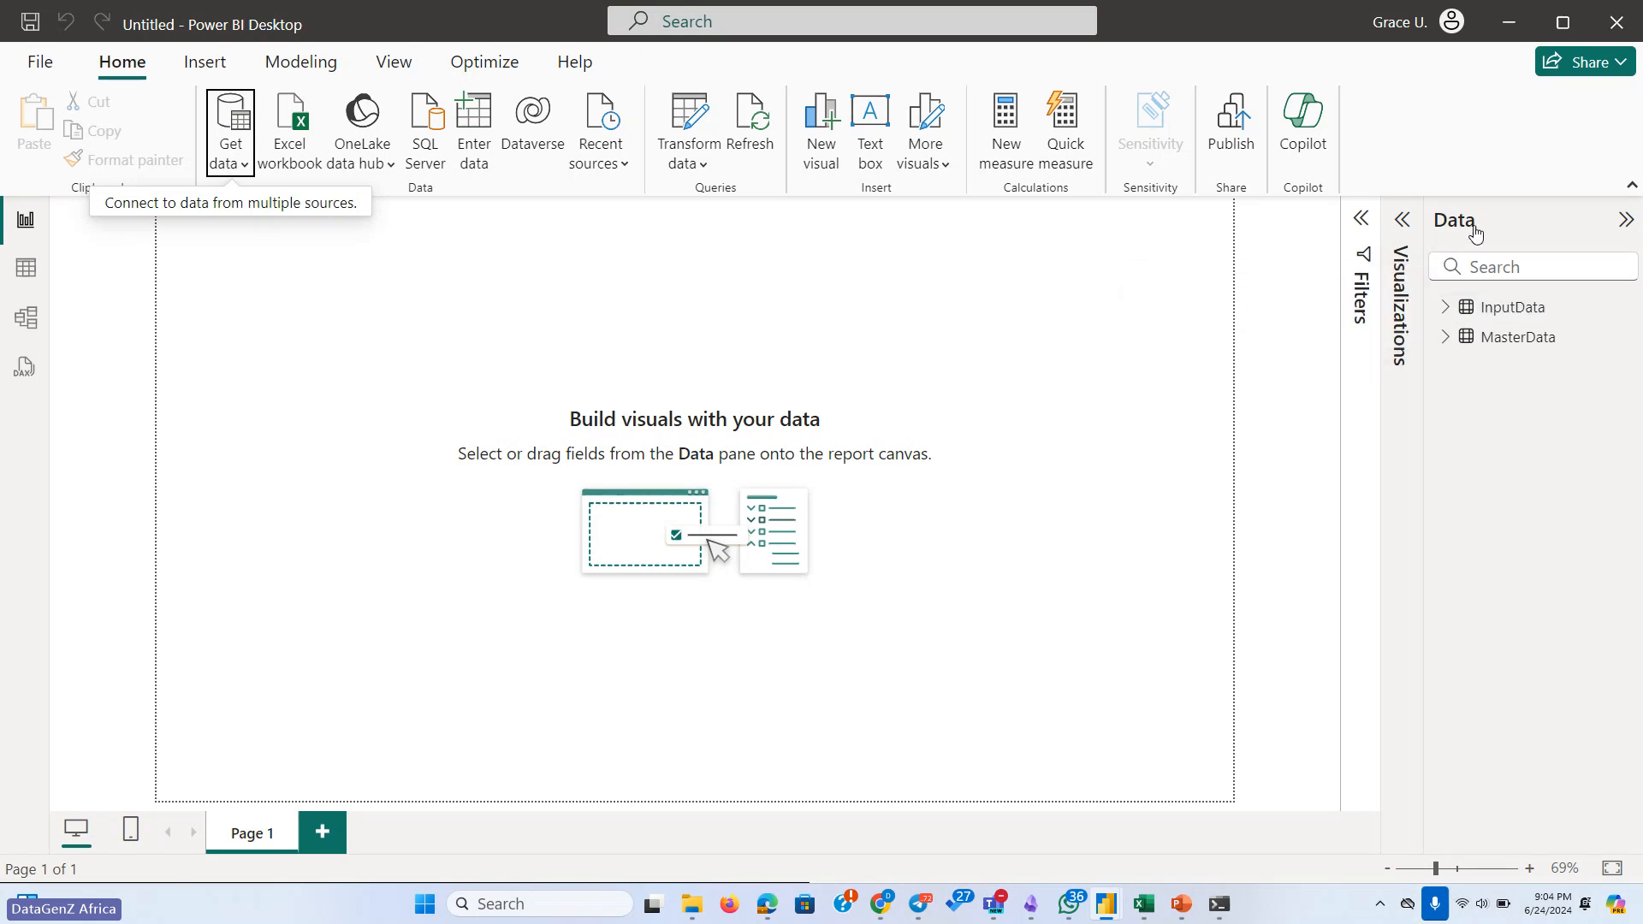
# Expand the field lists of InputData and MasterData, and open the model view
pyautogui.click(1445, 308)
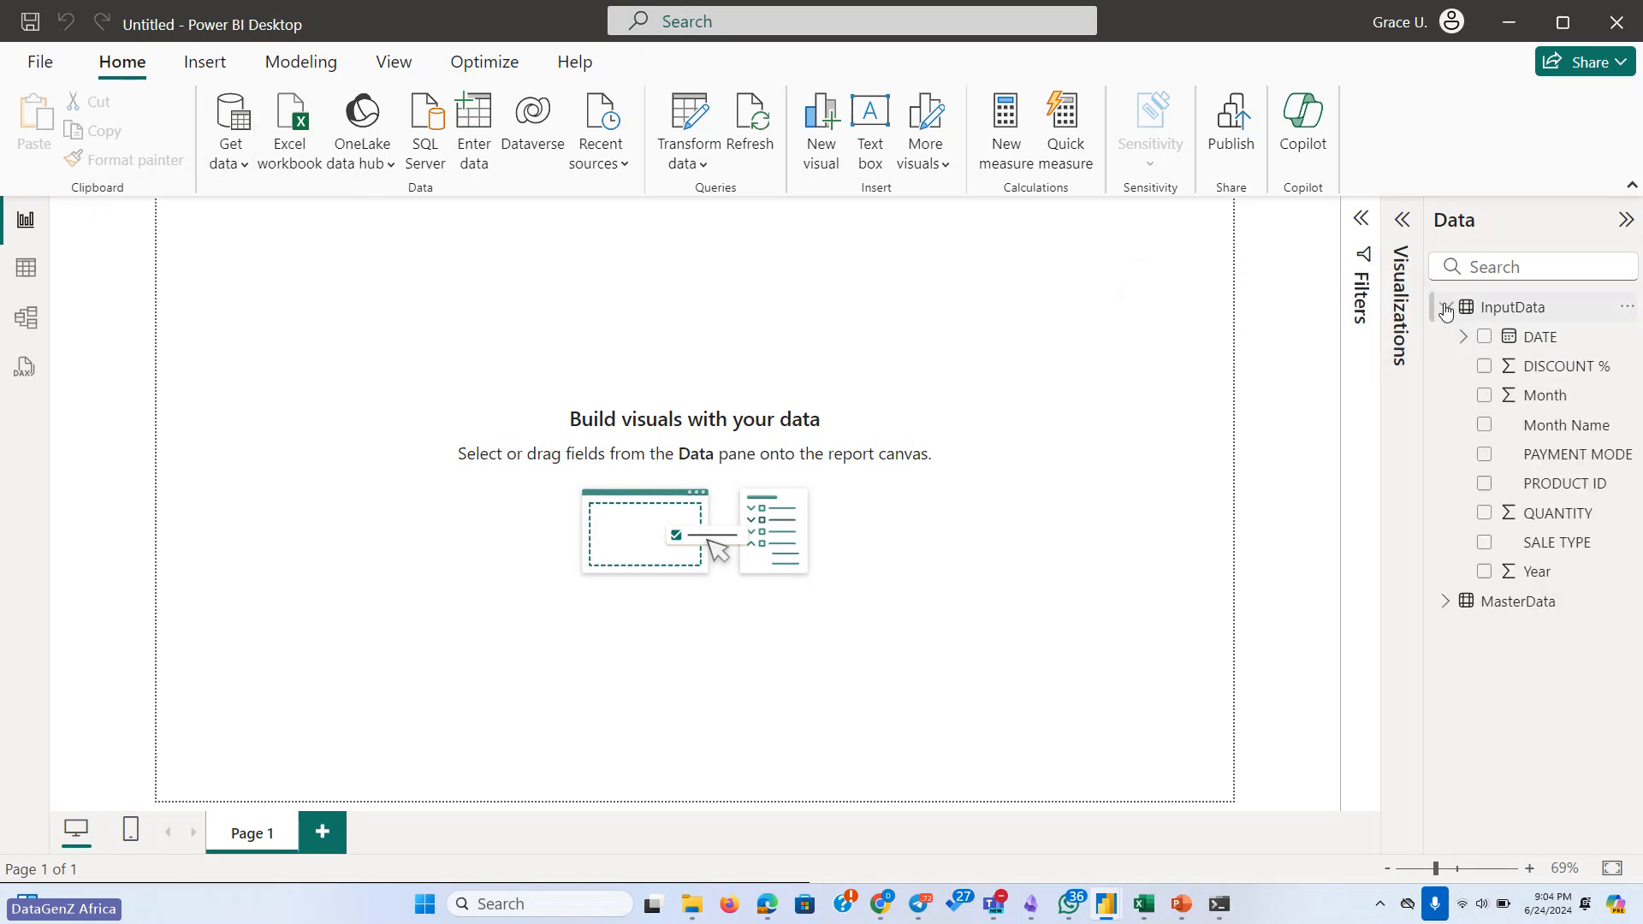
pyautogui.click(1465, 603)
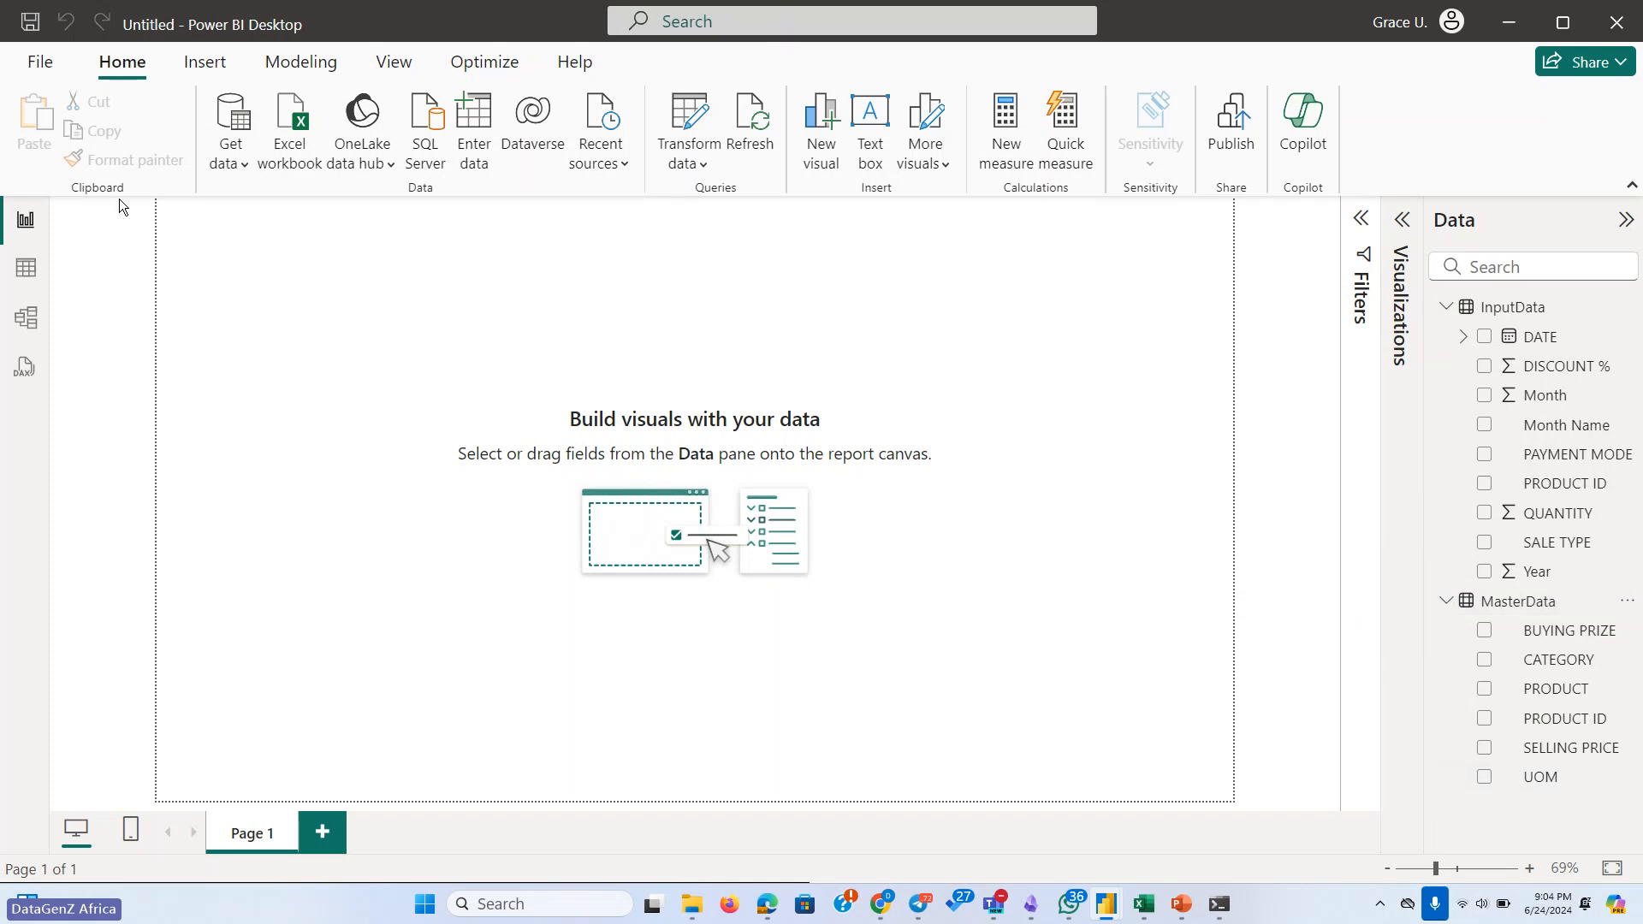
pyautogui.click(27, 324)
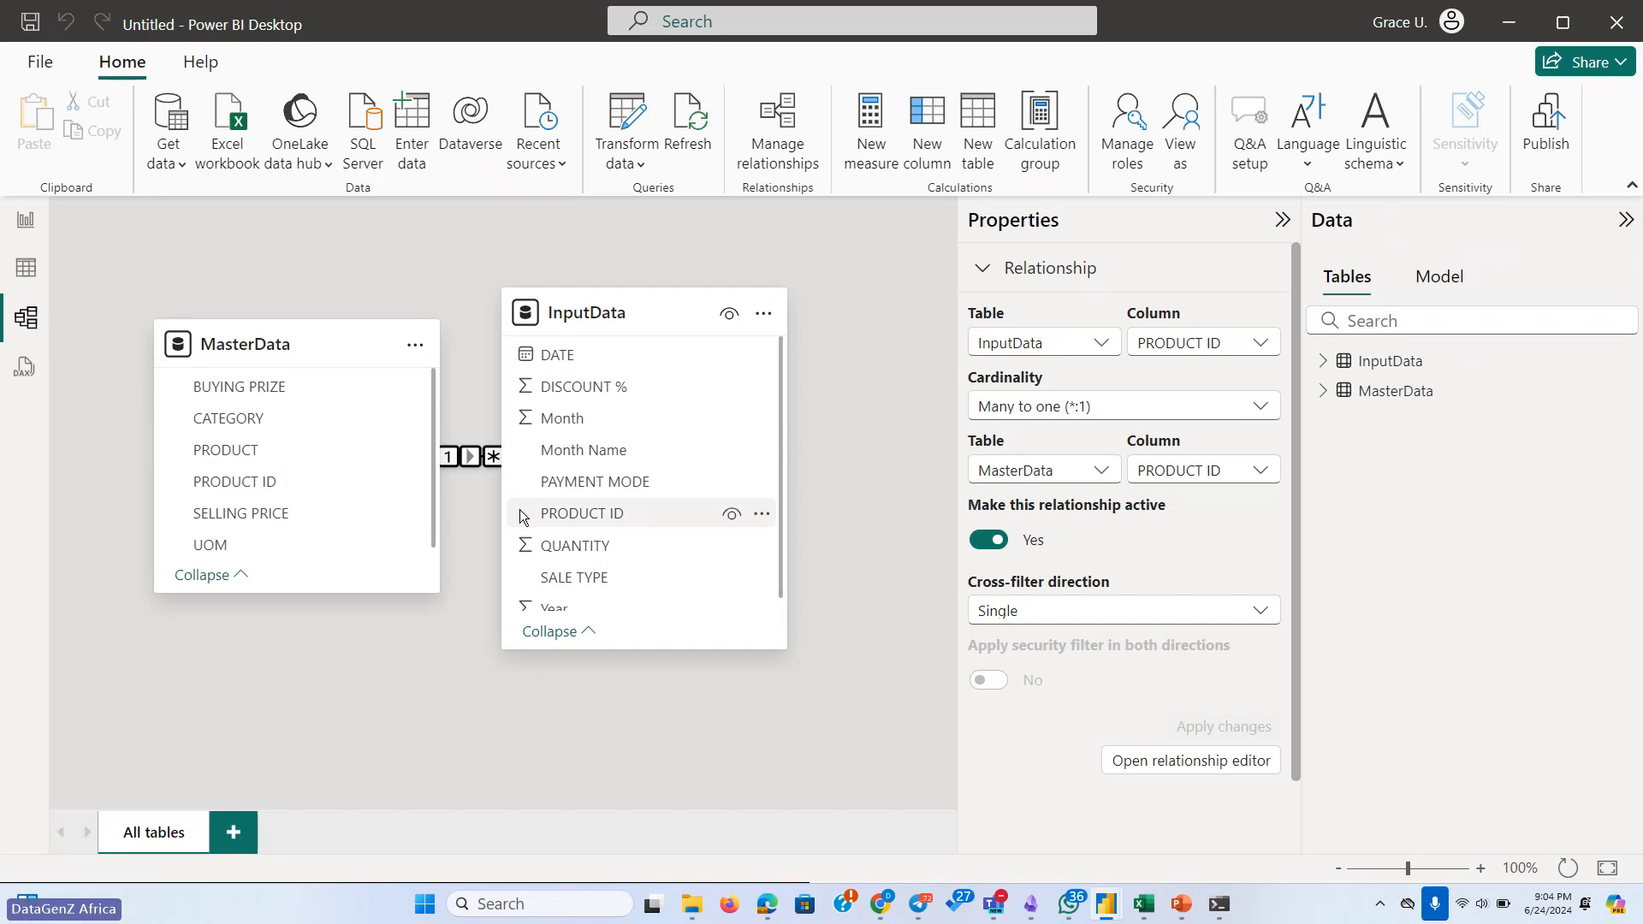
# Line up MasterData level with InputData in the model diagram, widen the gap between them, and collapse the Properties and Data panes
pyautogui.click(332, 408)
pyautogui.moveTo(333, 344)
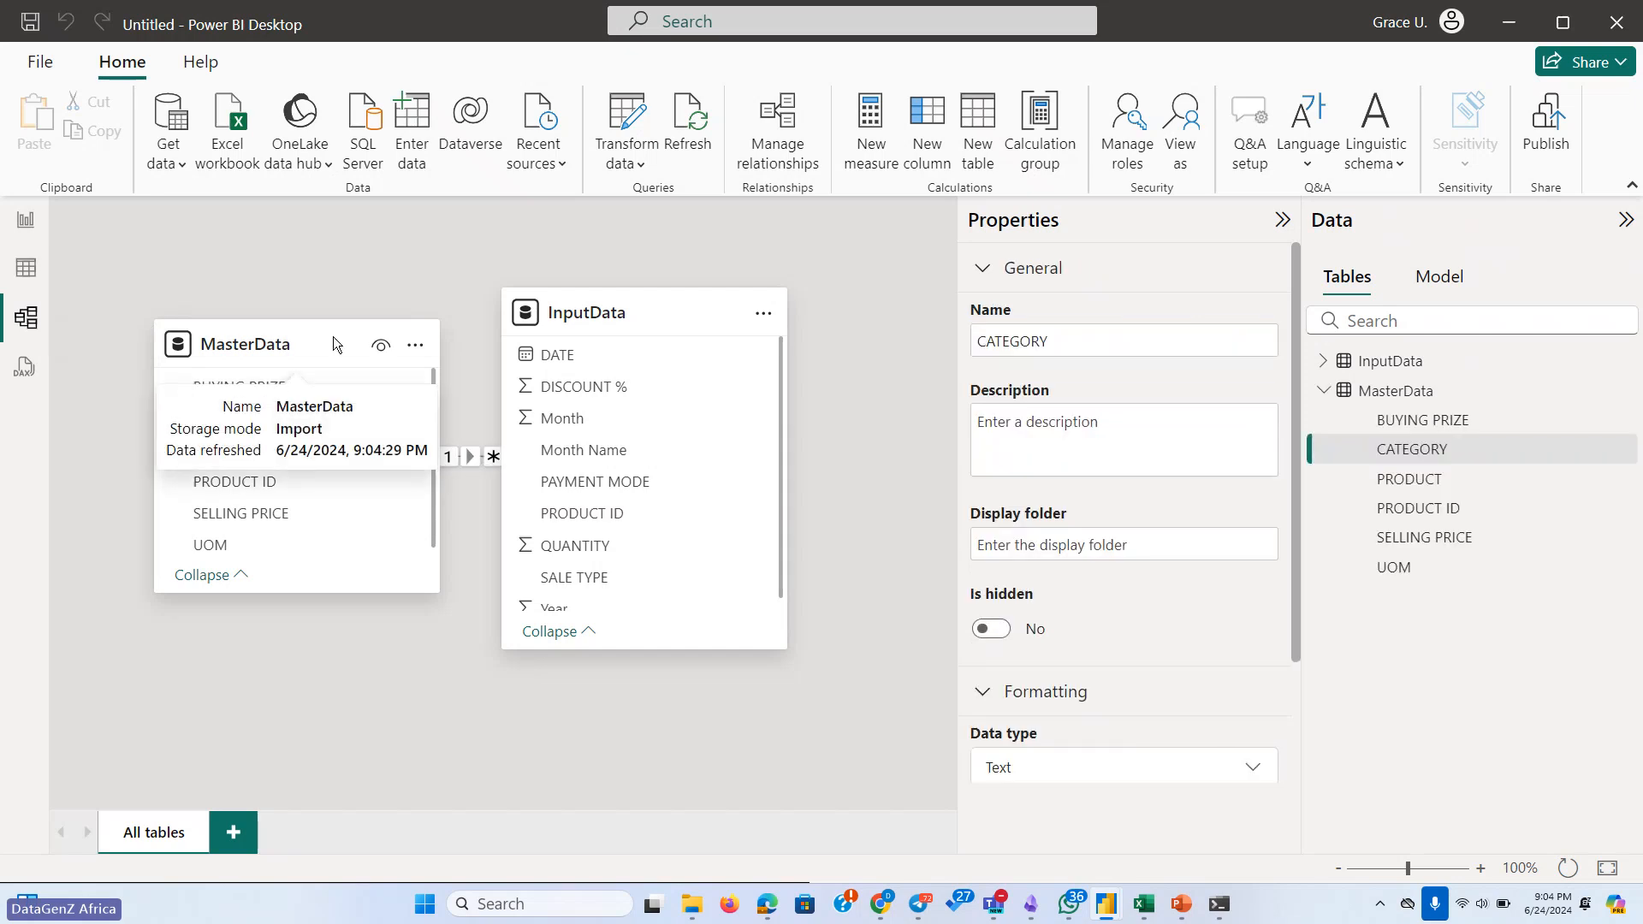
pyautogui.moveTo(332, 336); pyautogui.dragTo(319, 304)
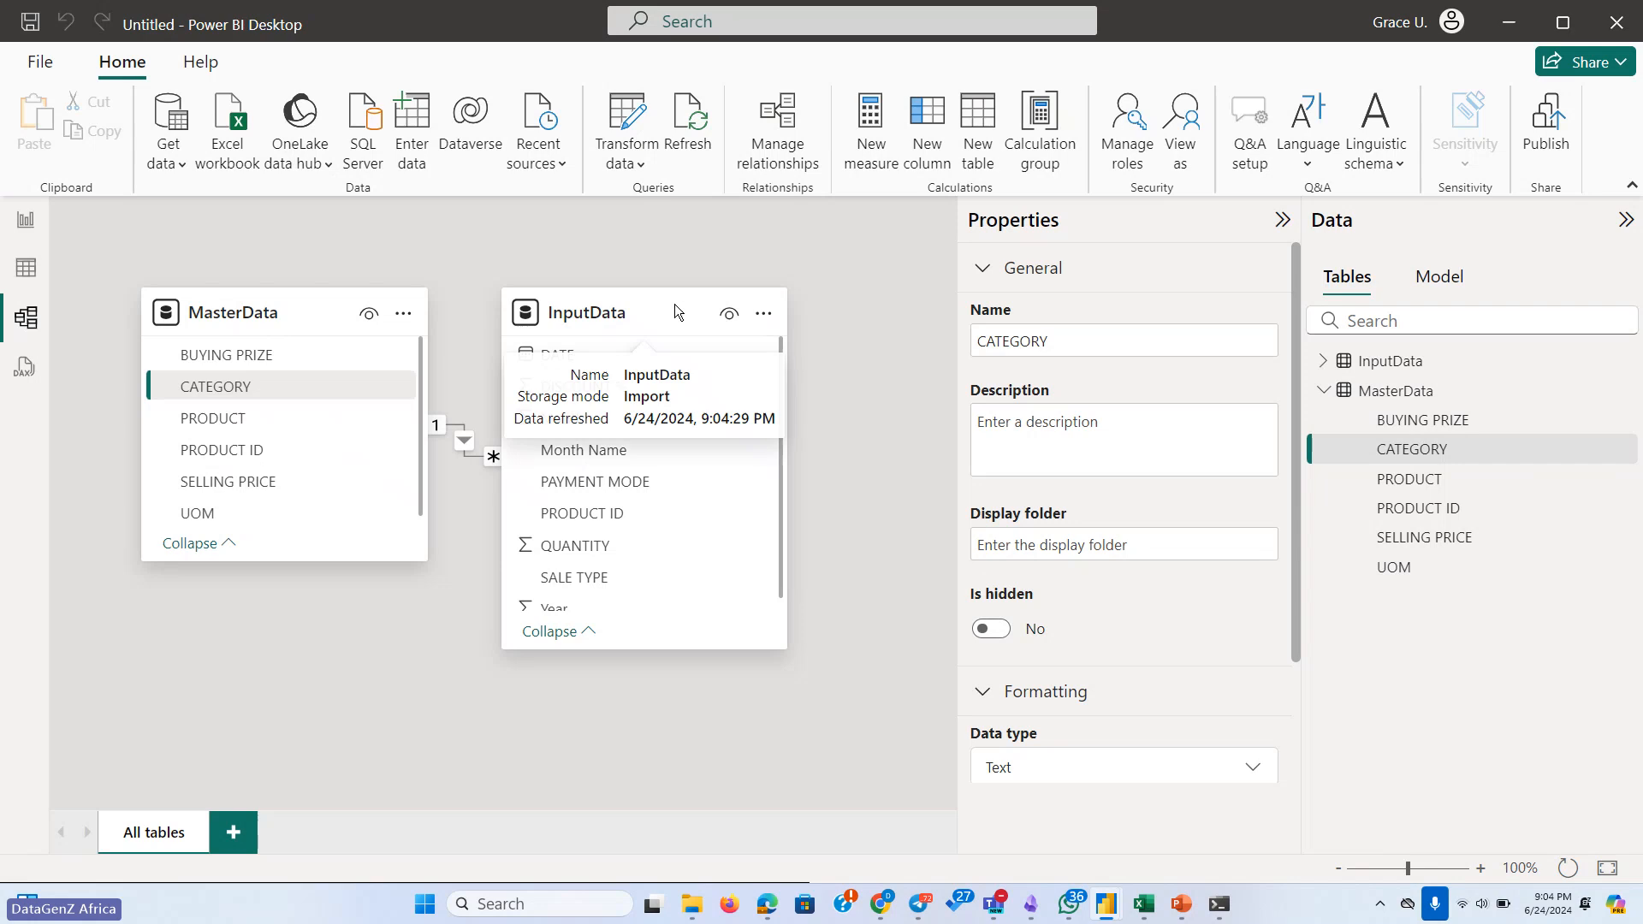
pyautogui.moveTo(675, 306); pyautogui.dragTo(851, 317)
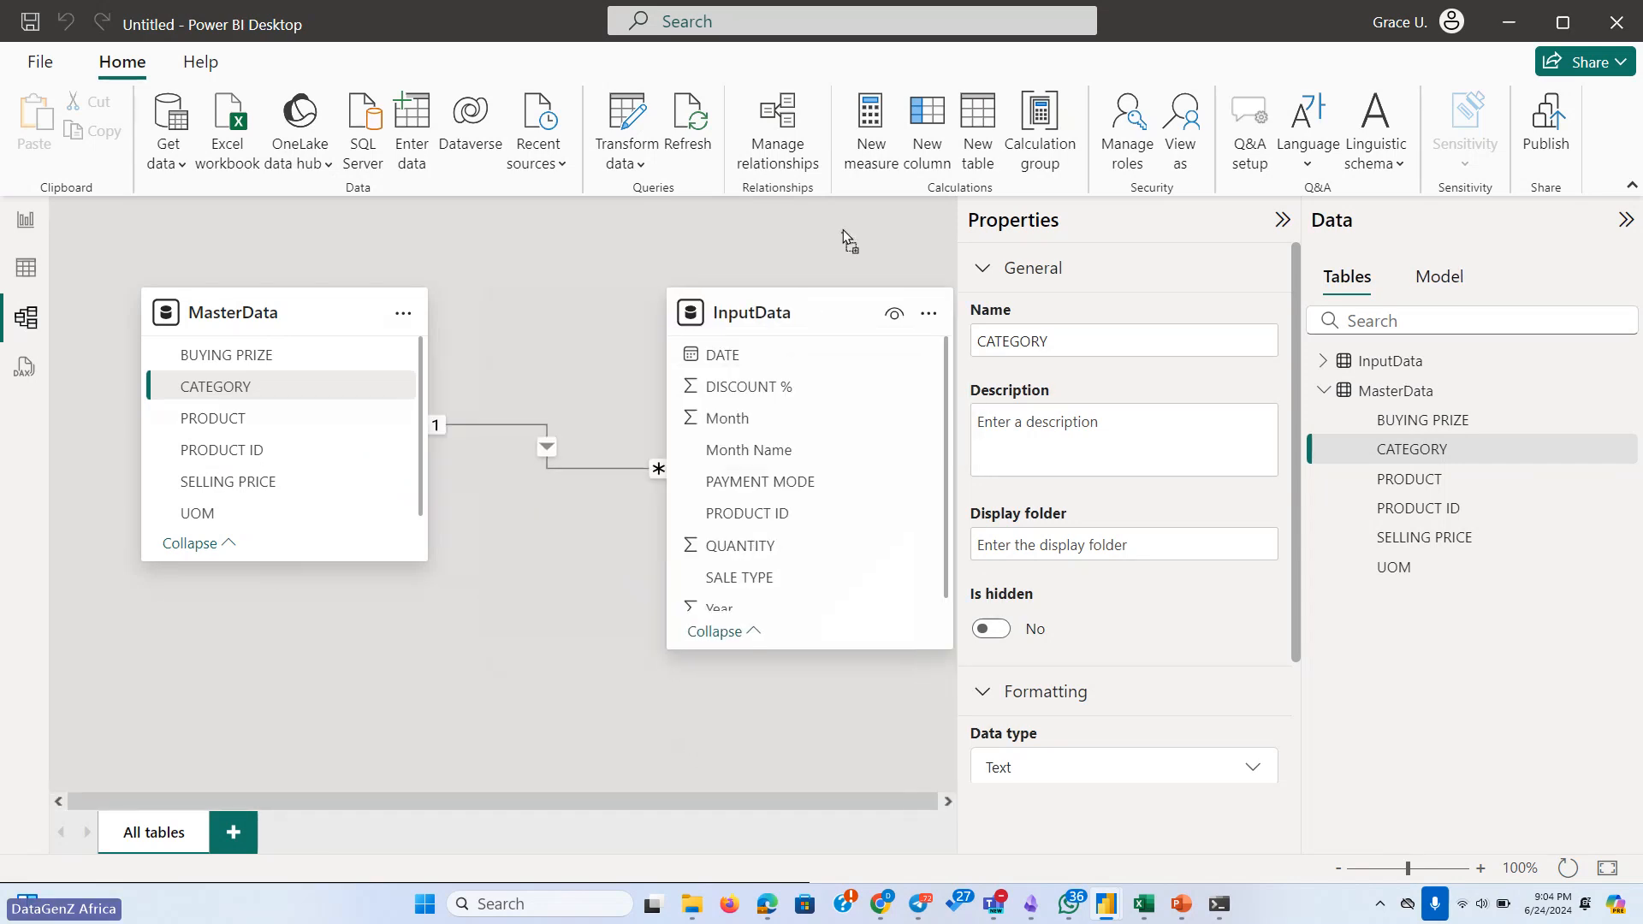
pyautogui.click(1282, 221)
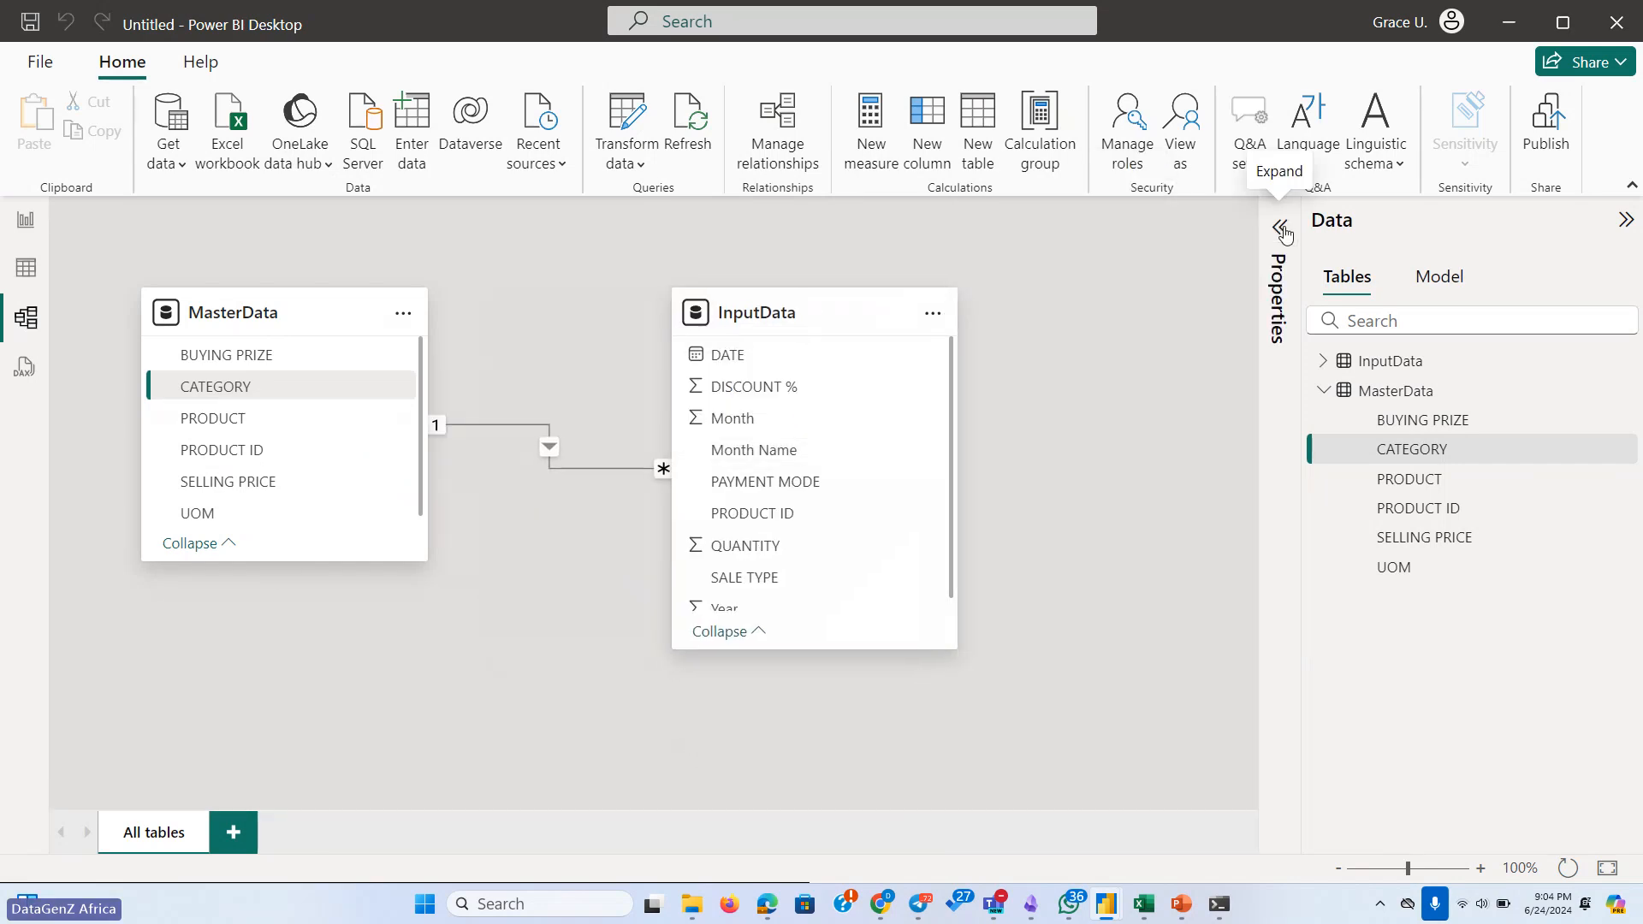
pyautogui.click(1626, 220)
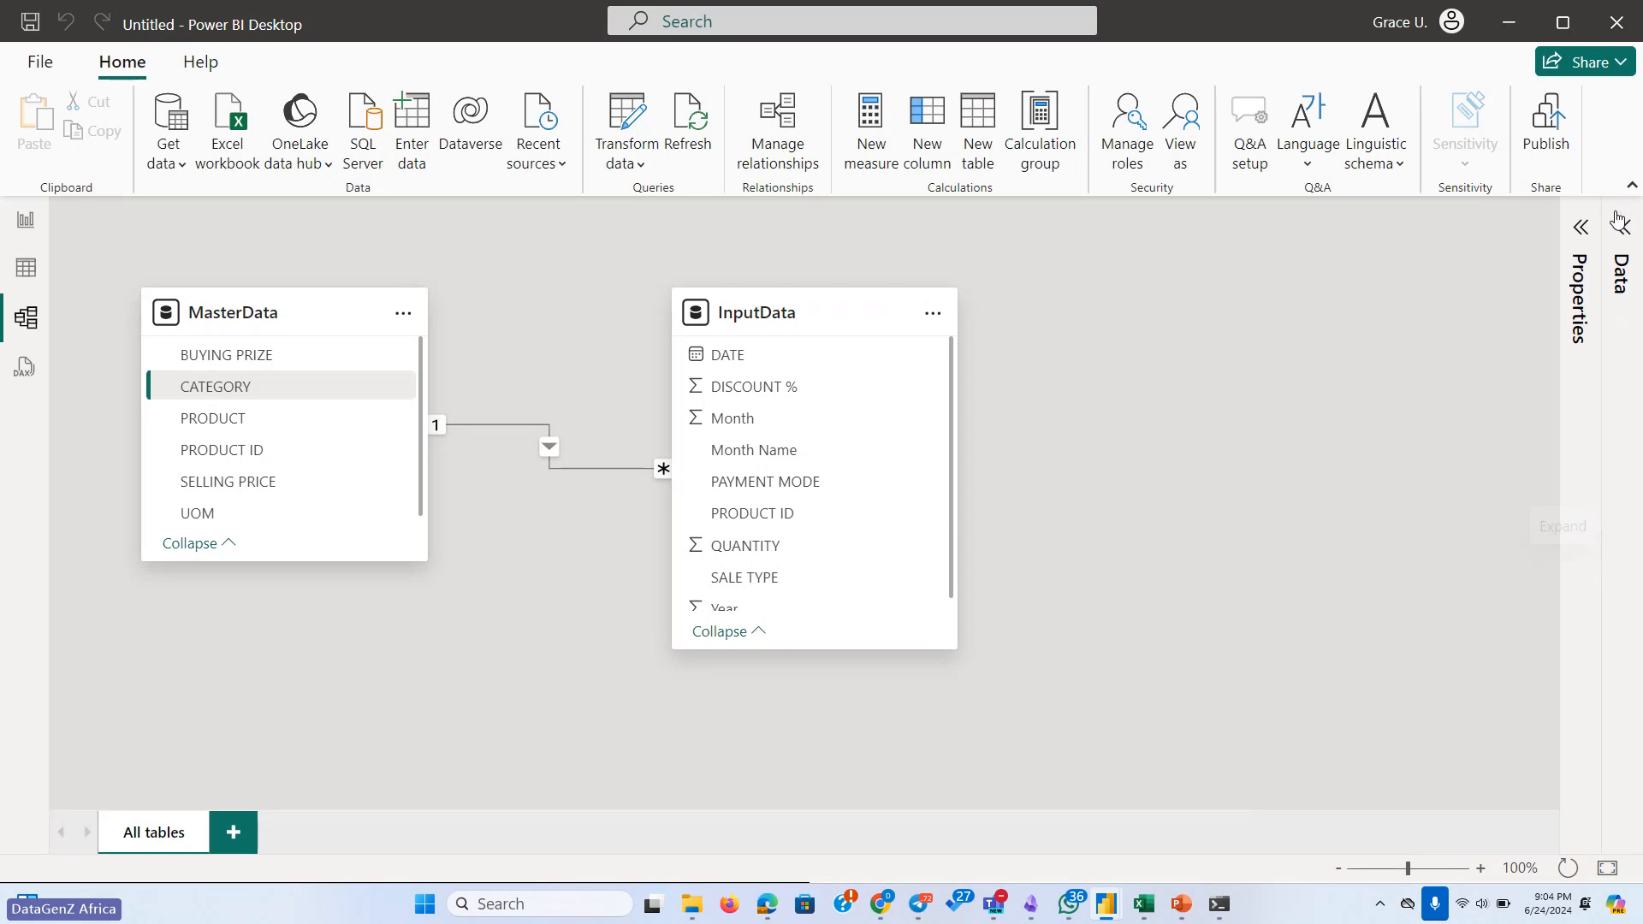
pyautogui.moveTo(831, 313); pyautogui.dragTo(1010, 269)
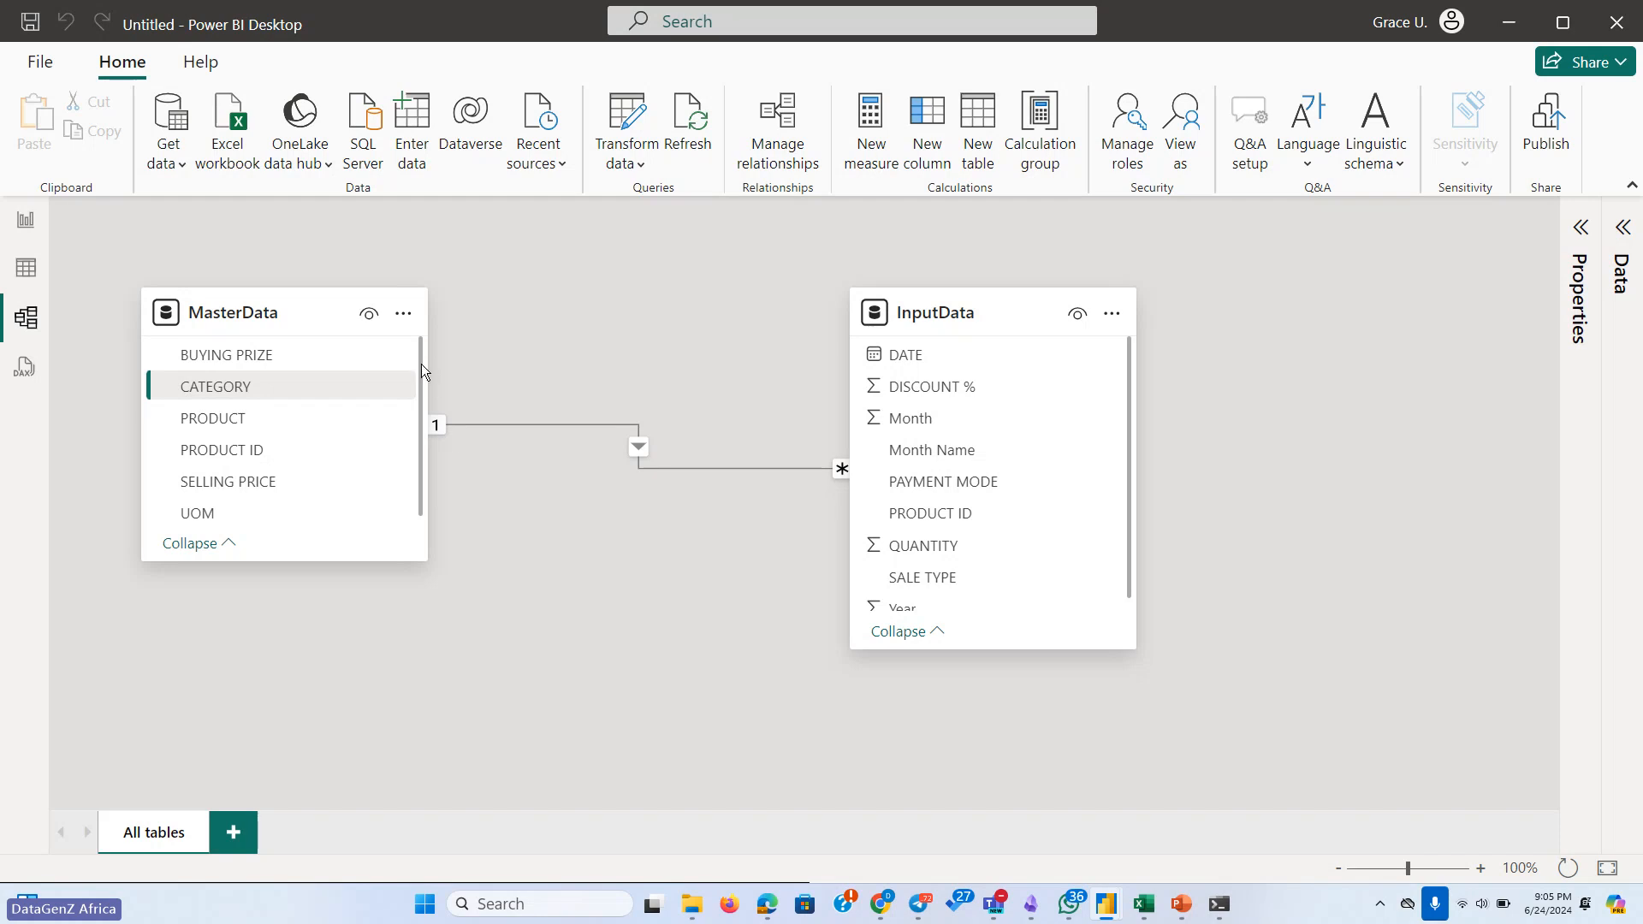
# Look over the report canvas and both tables' data, return to the model diagram, and view the options available for MasterData
pyautogui.scroll(-1, 419, 377)
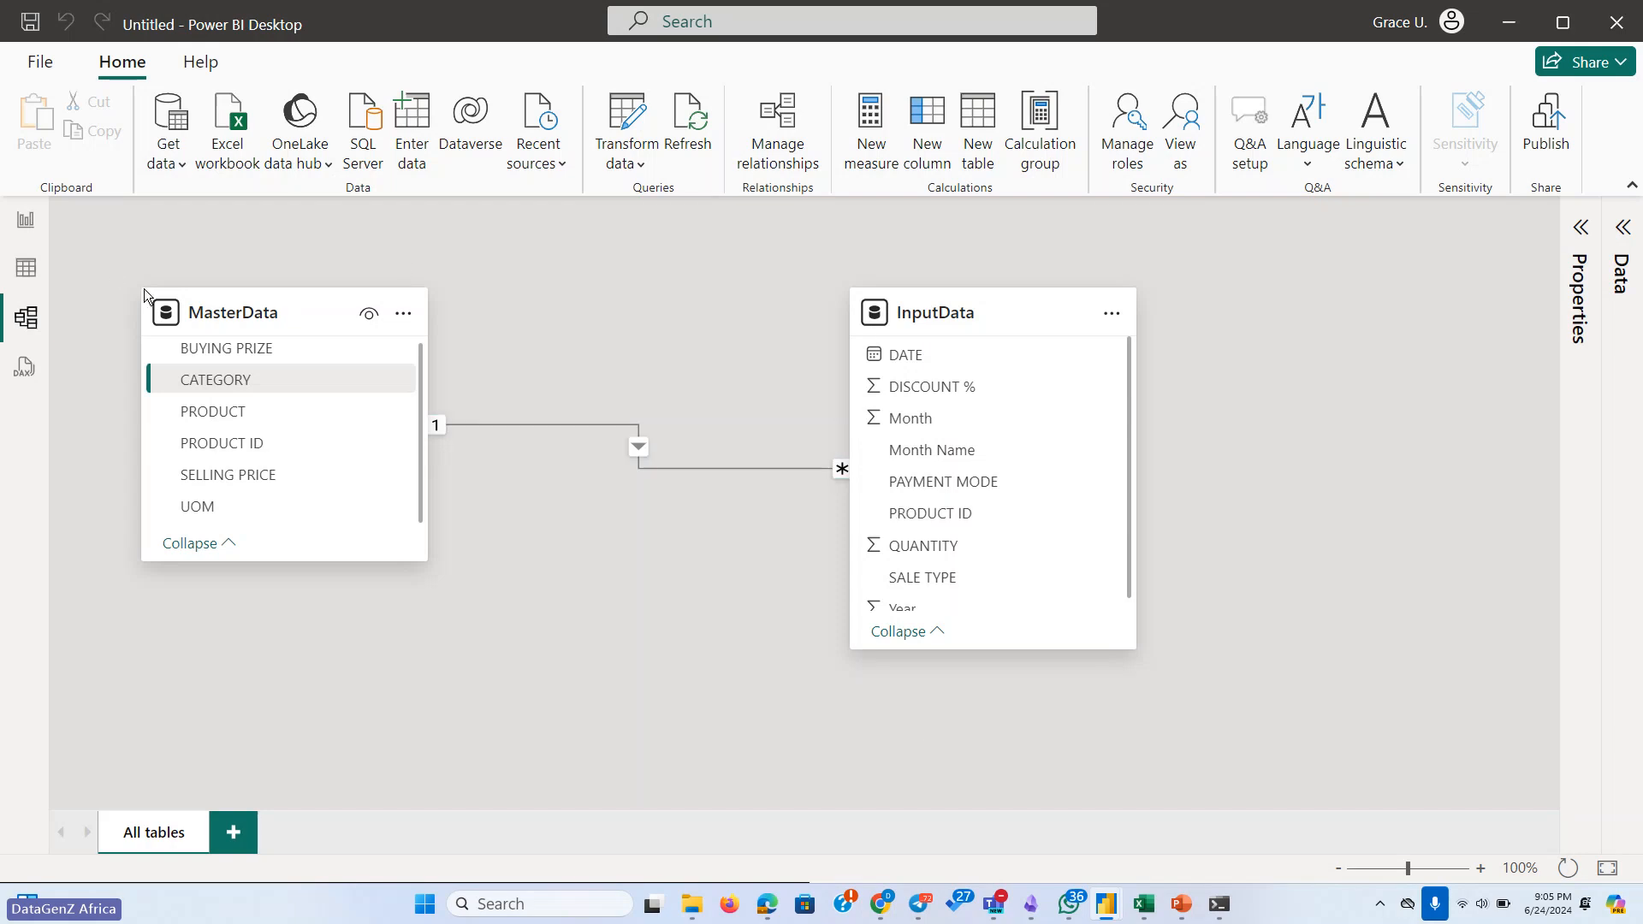
pyautogui.click(24, 225)
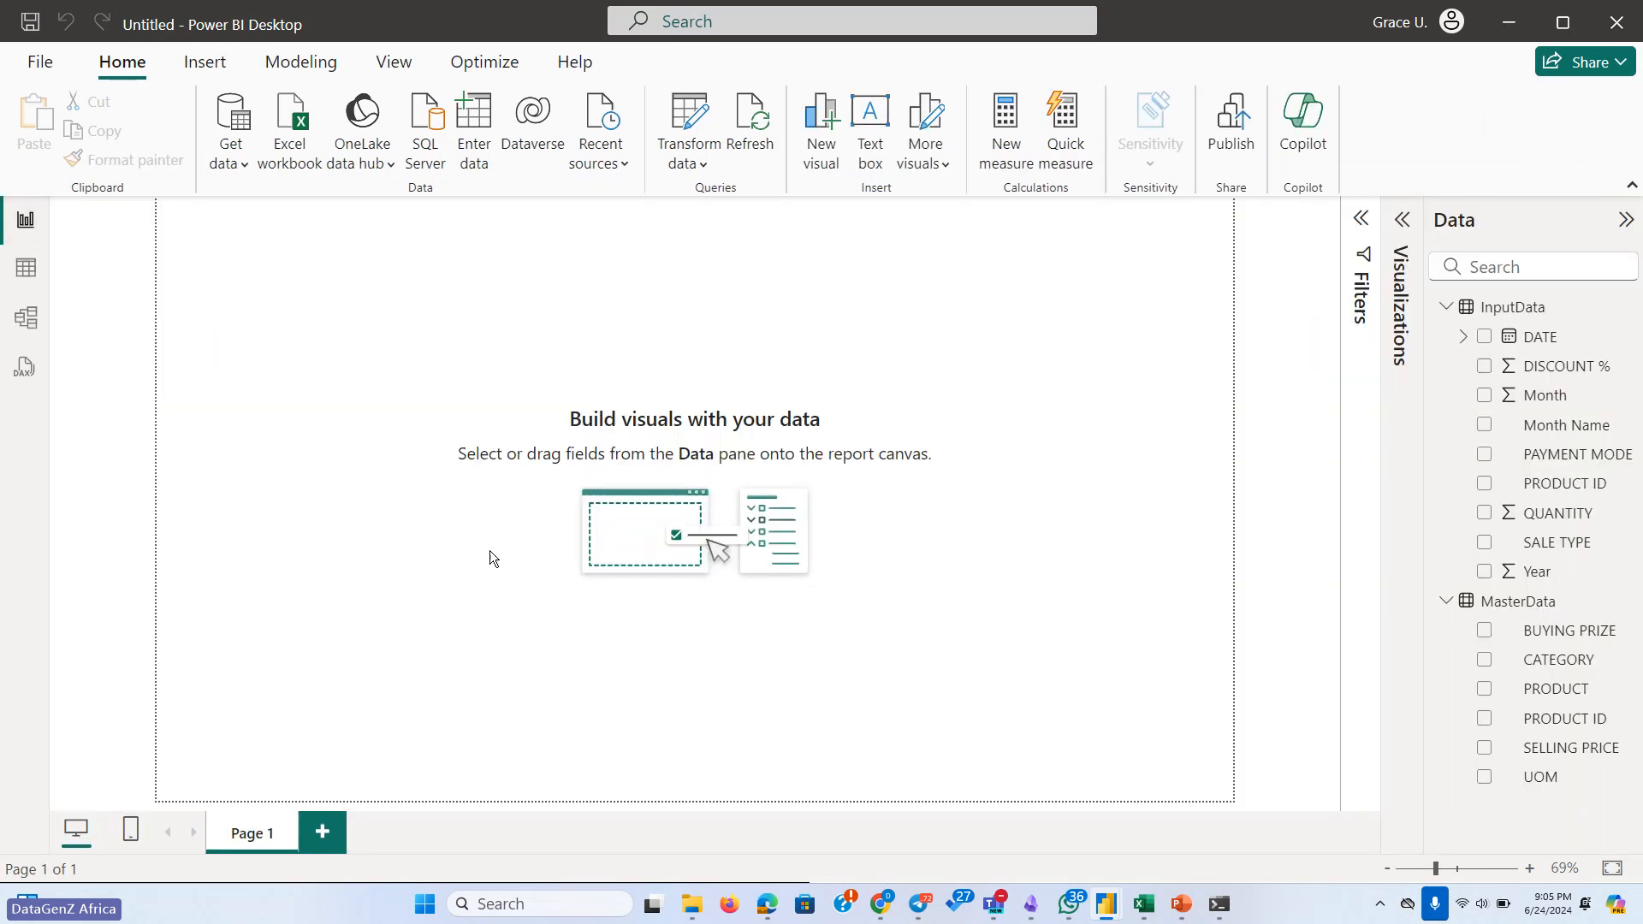
pyautogui.click(24, 281)
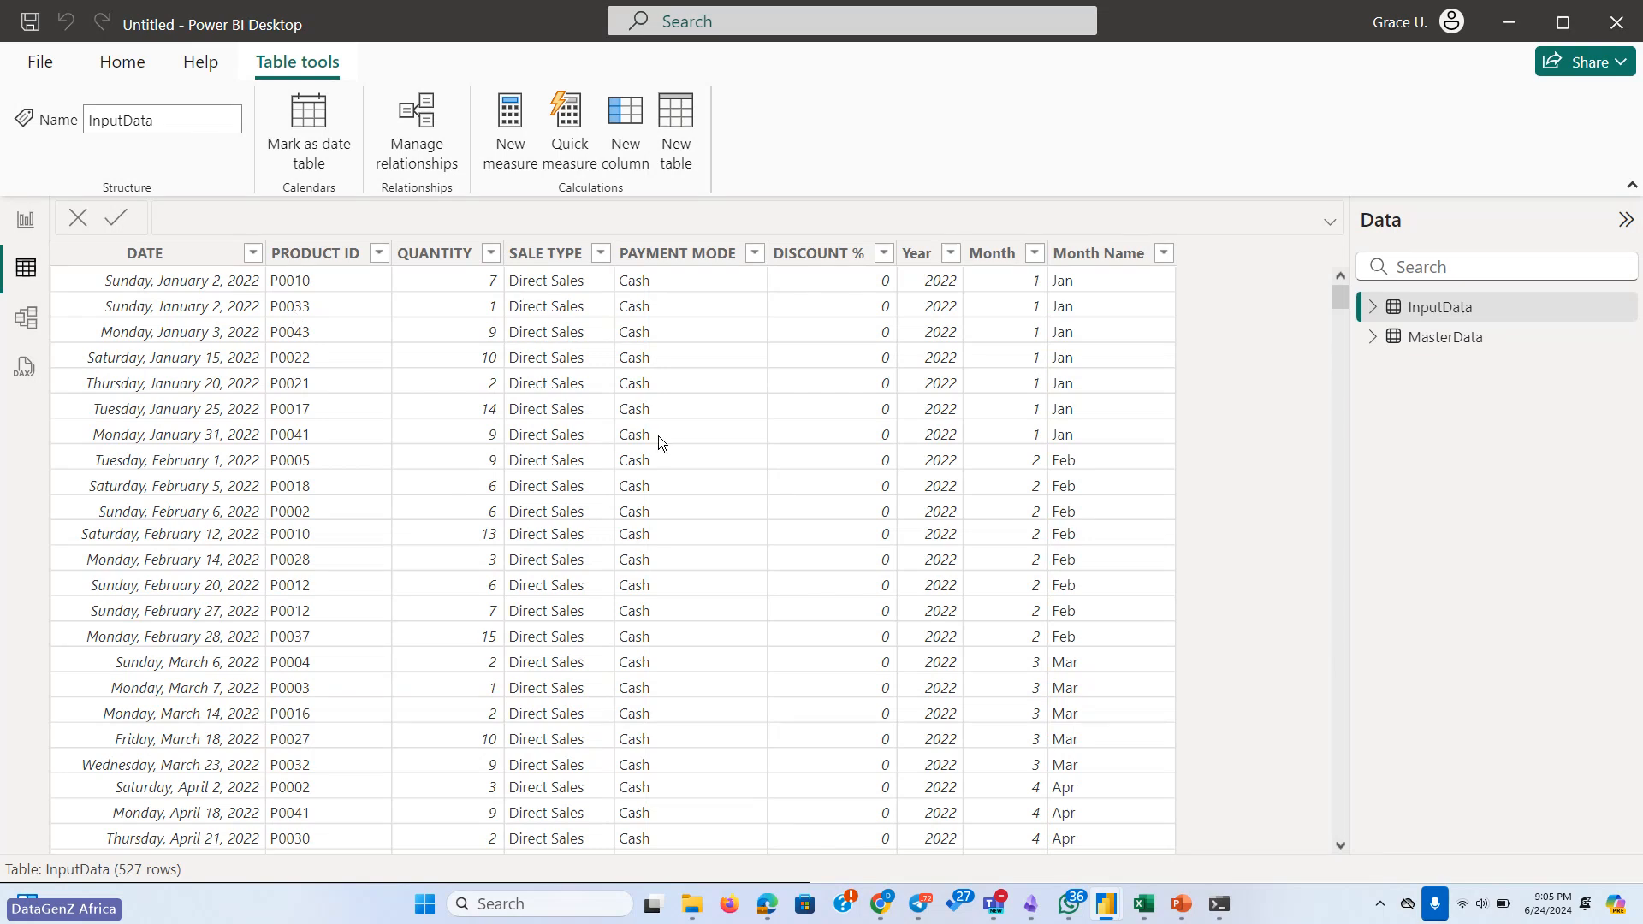
pyautogui.click(1421, 339)
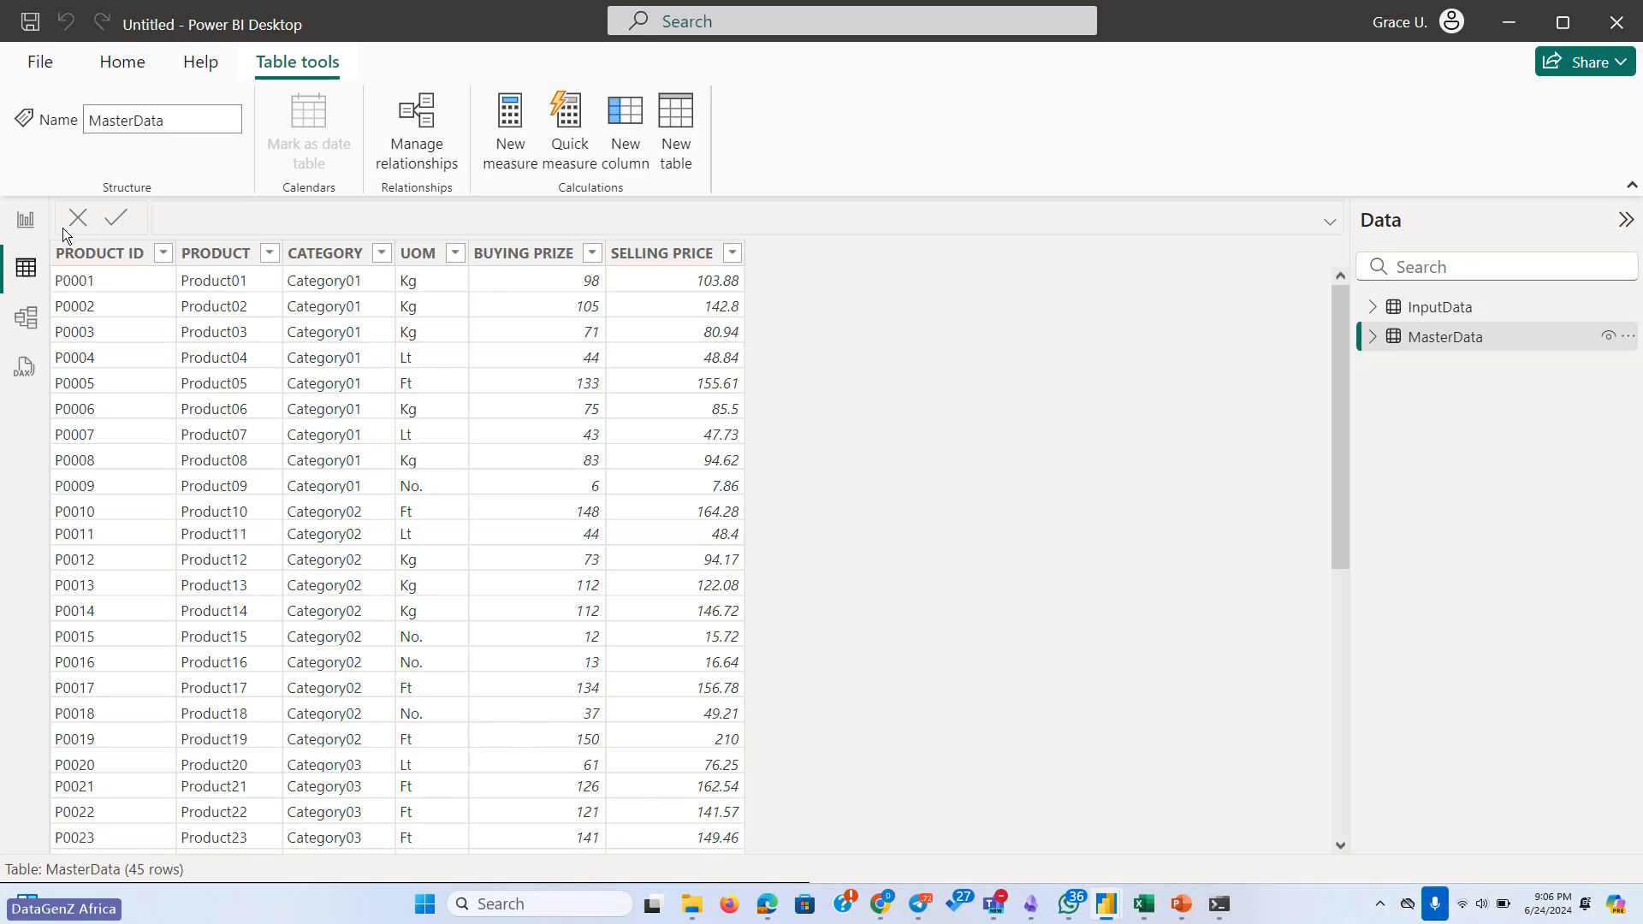
pyautogui.click(27, 320)
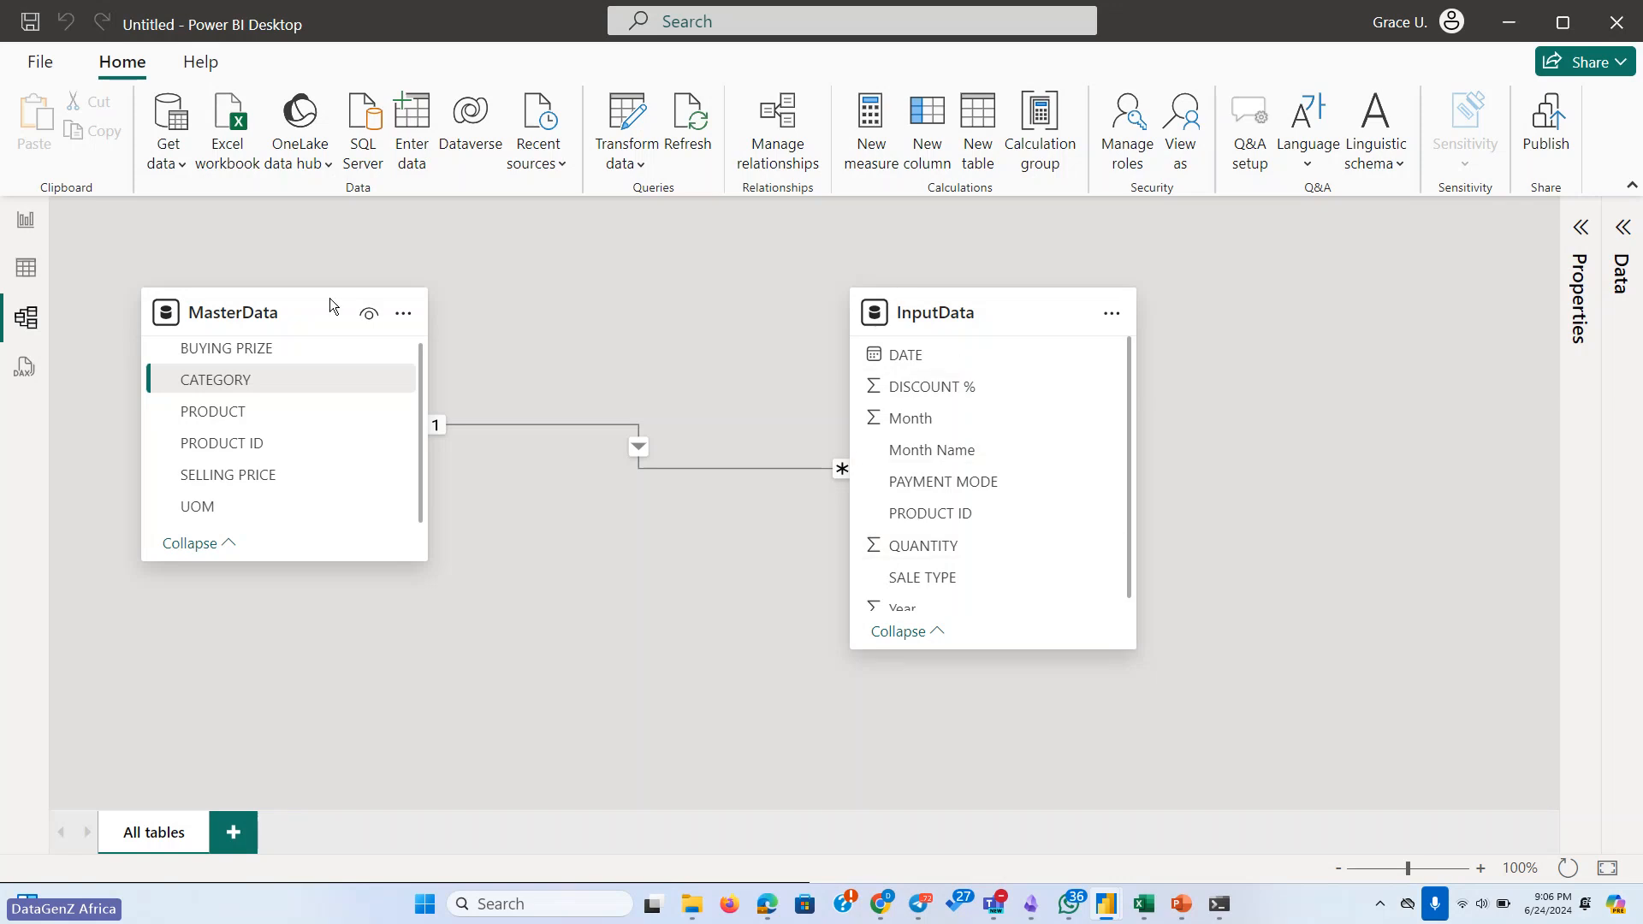
pyautogui.click(416, 321)
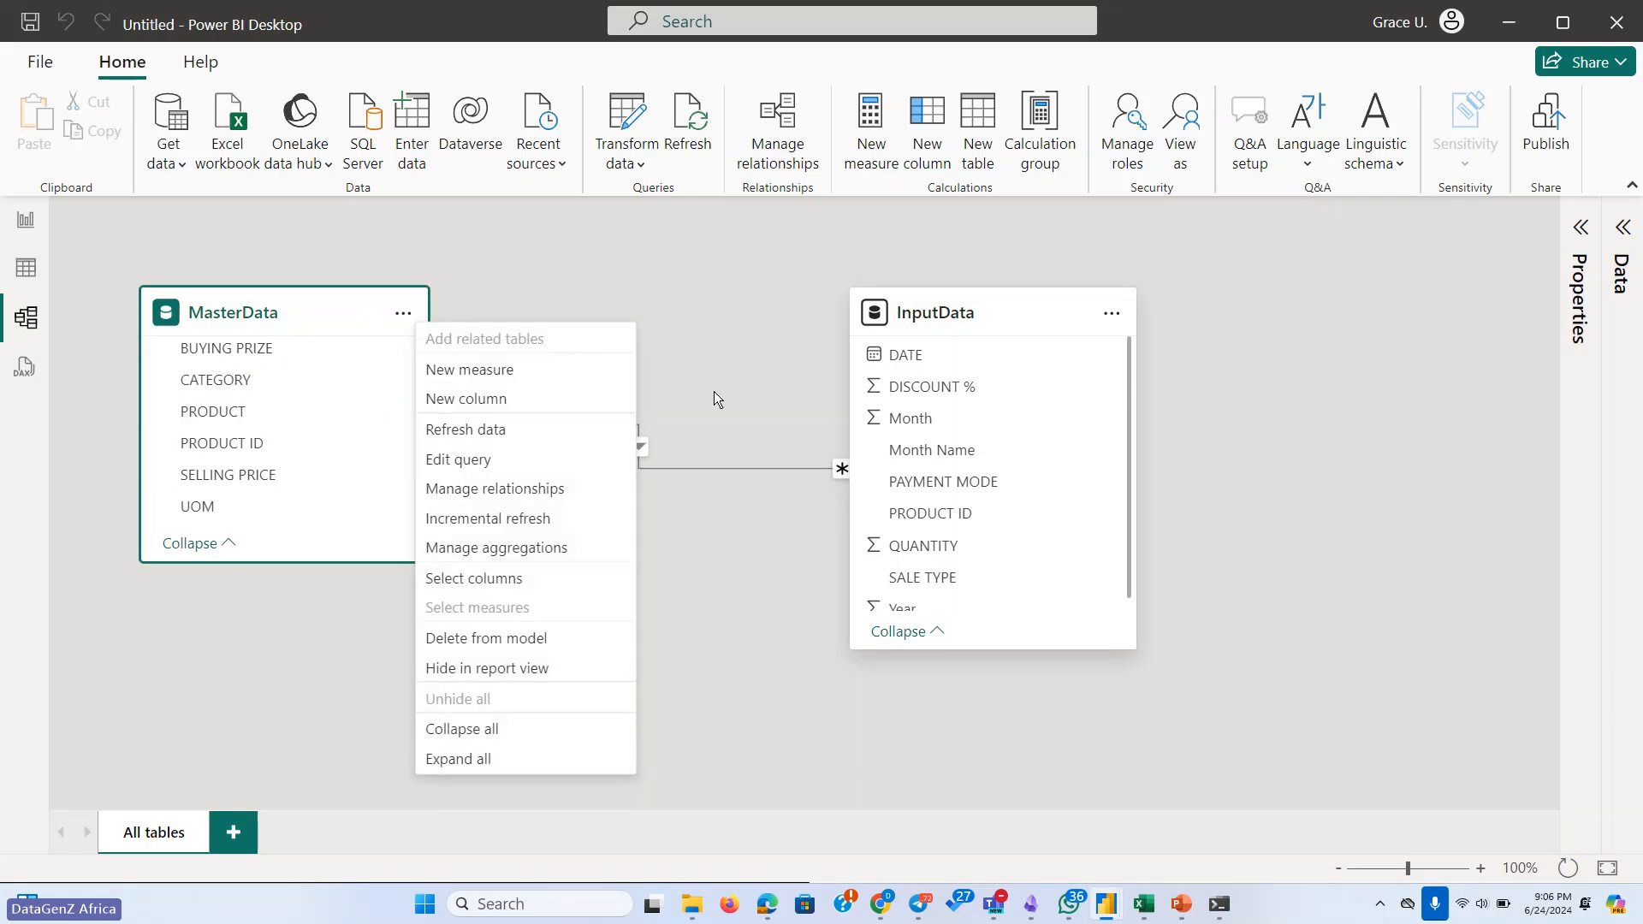
pyautogui.click(665, 218)
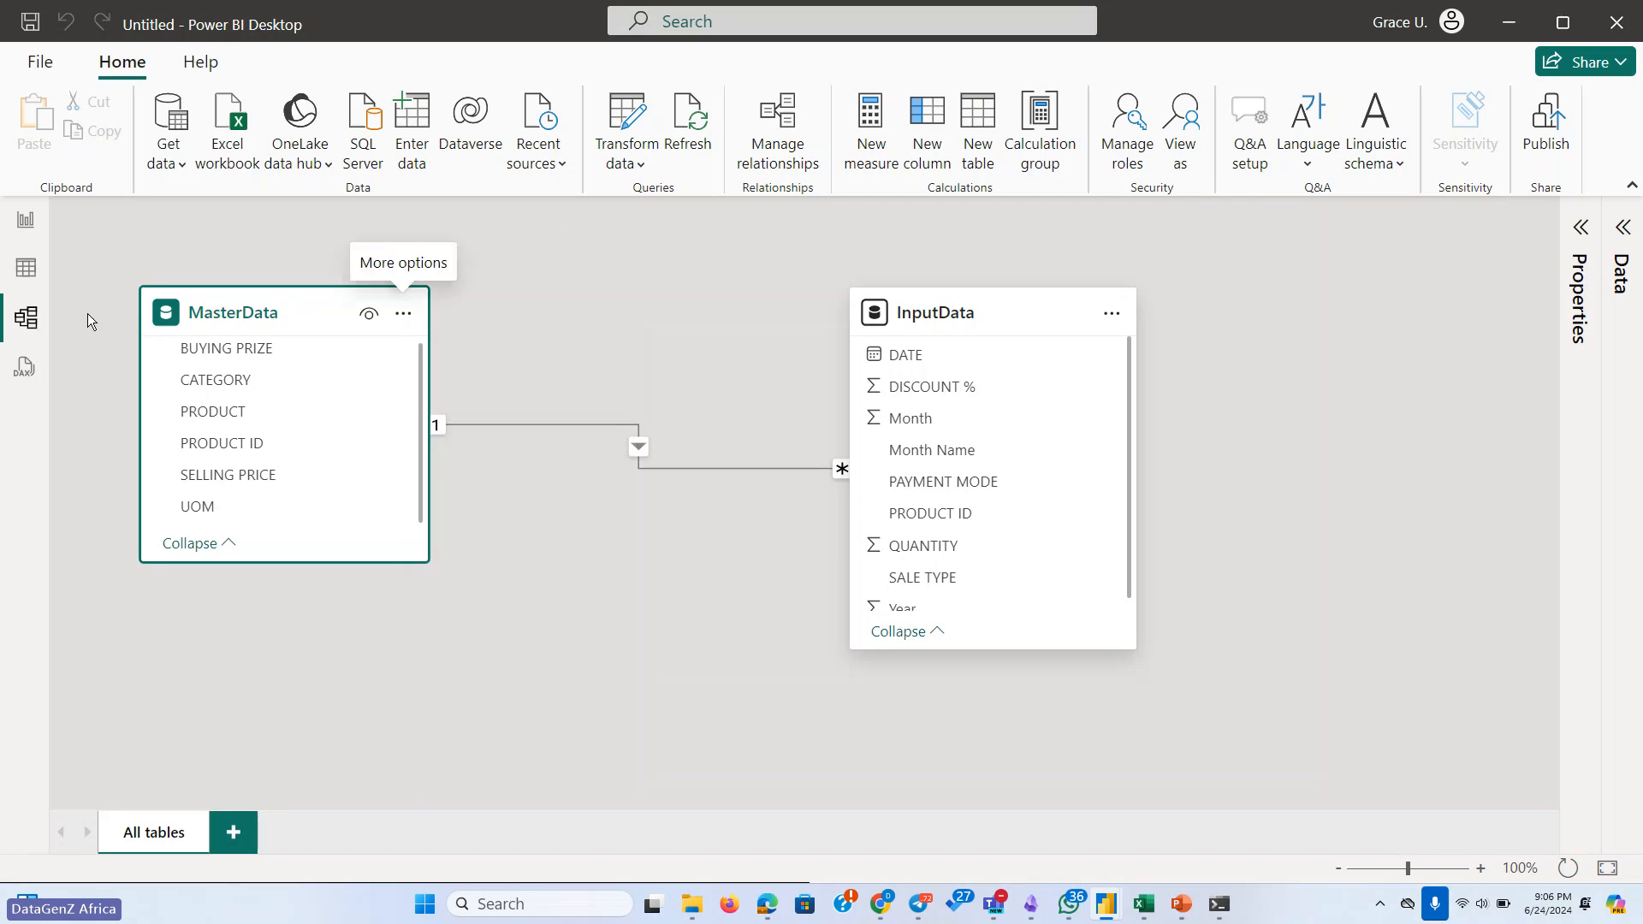
# Examine the rows of MasterData down to the end, followed by the rows of InputData, in the table view
pyautogui.moveTo(227, 324)
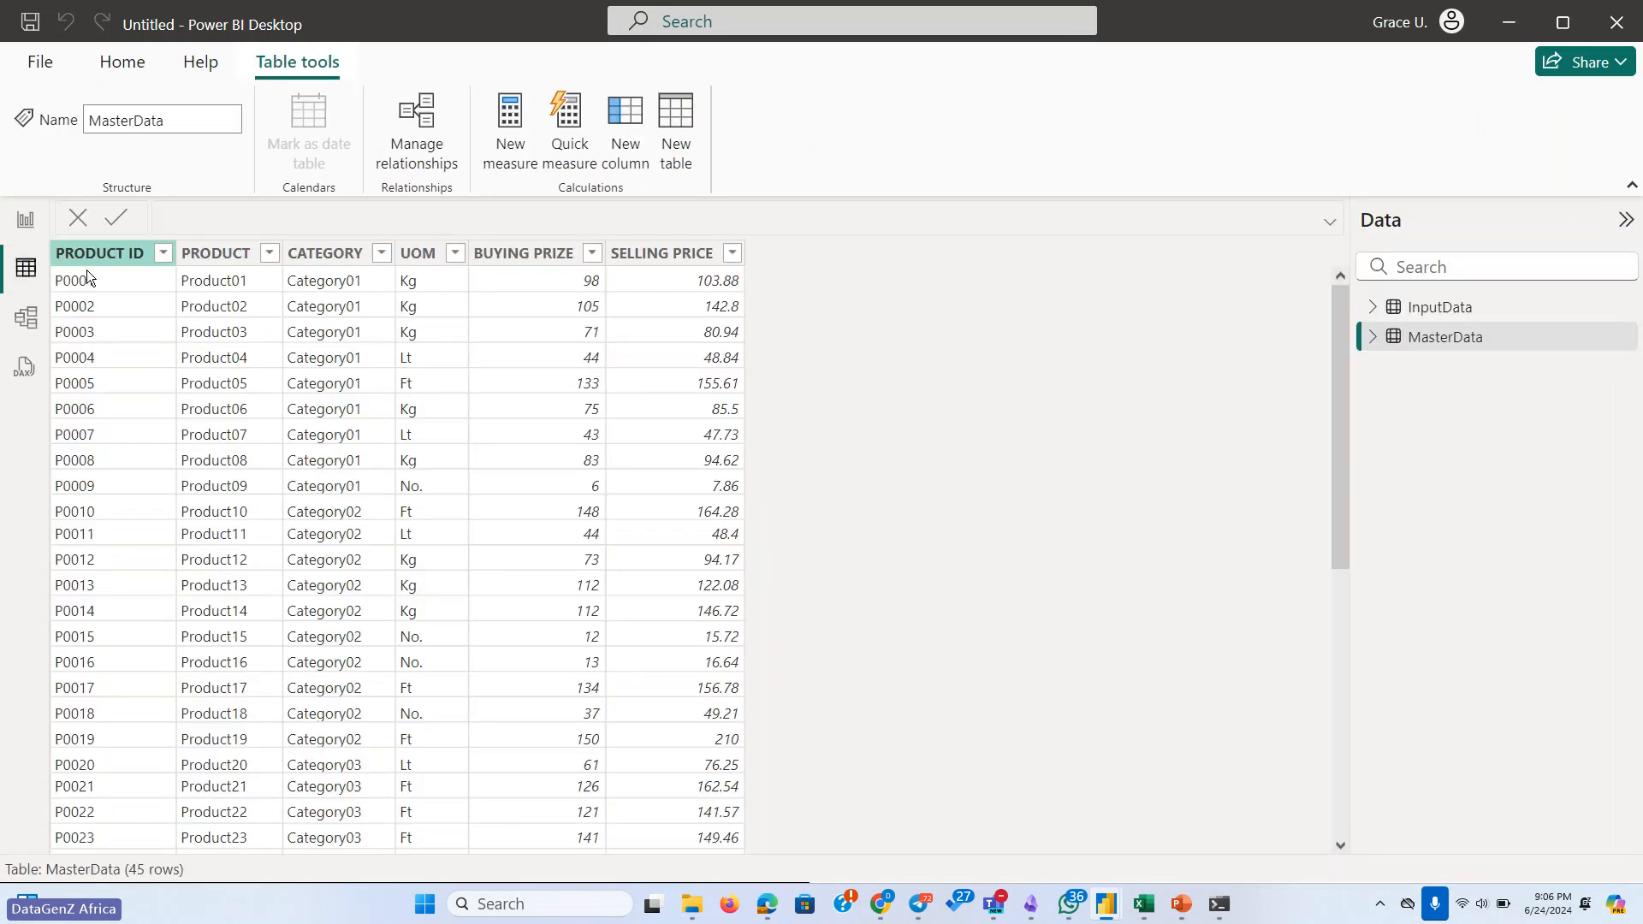
pyautogui.moveTo(1339, 480); pyautogui.dragTo(1387, 830)
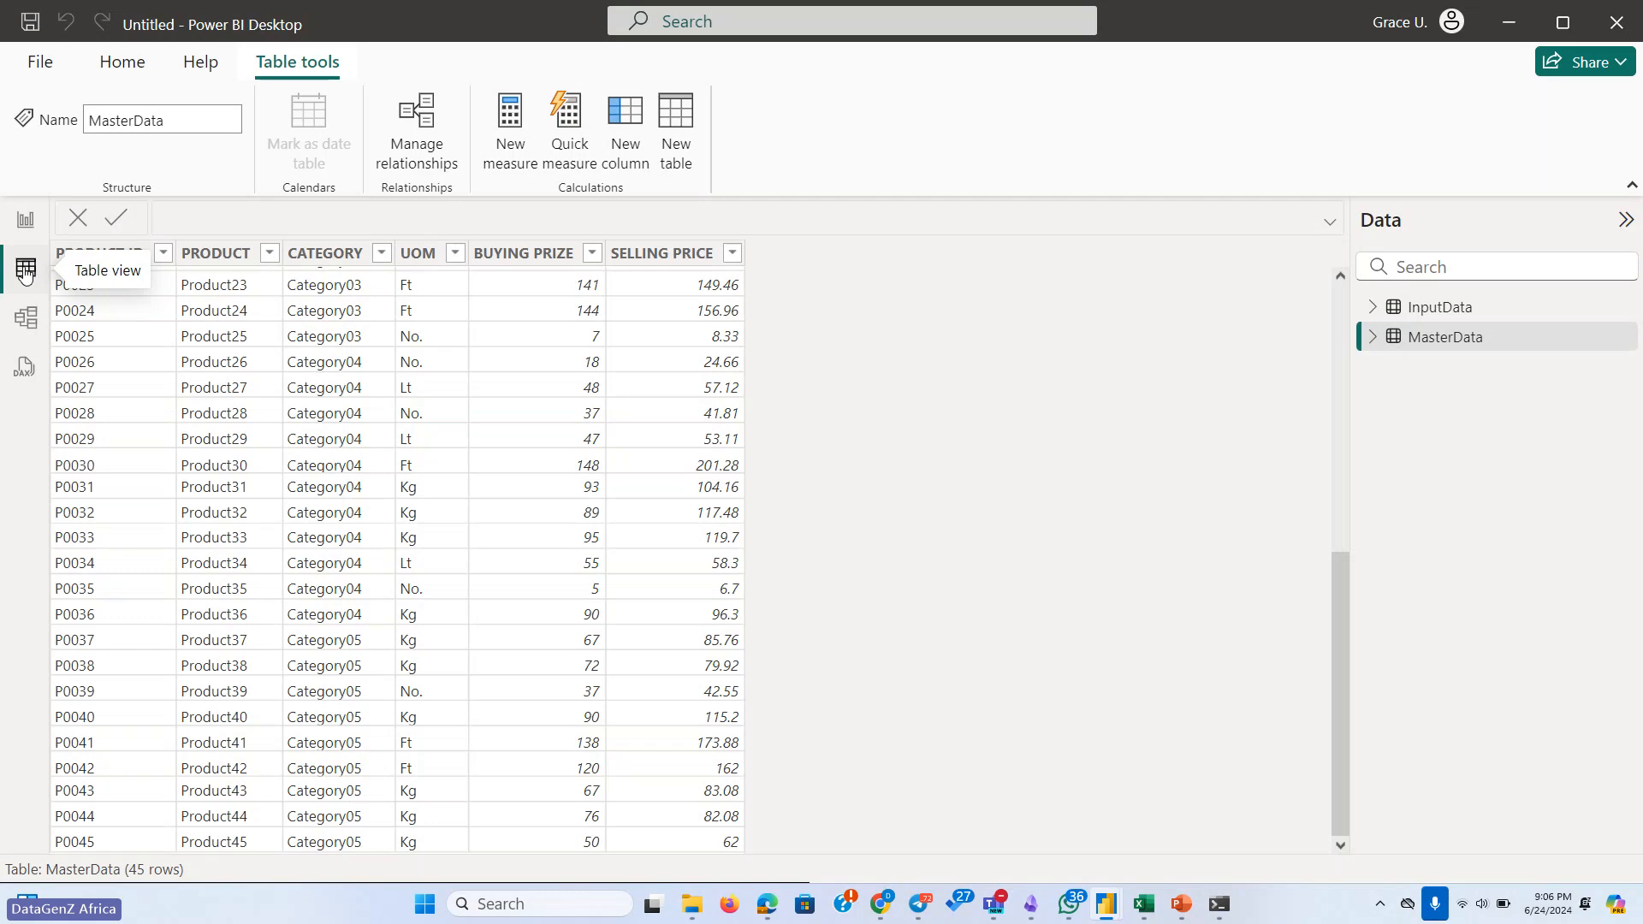
pyautogui.click(1390, 314)
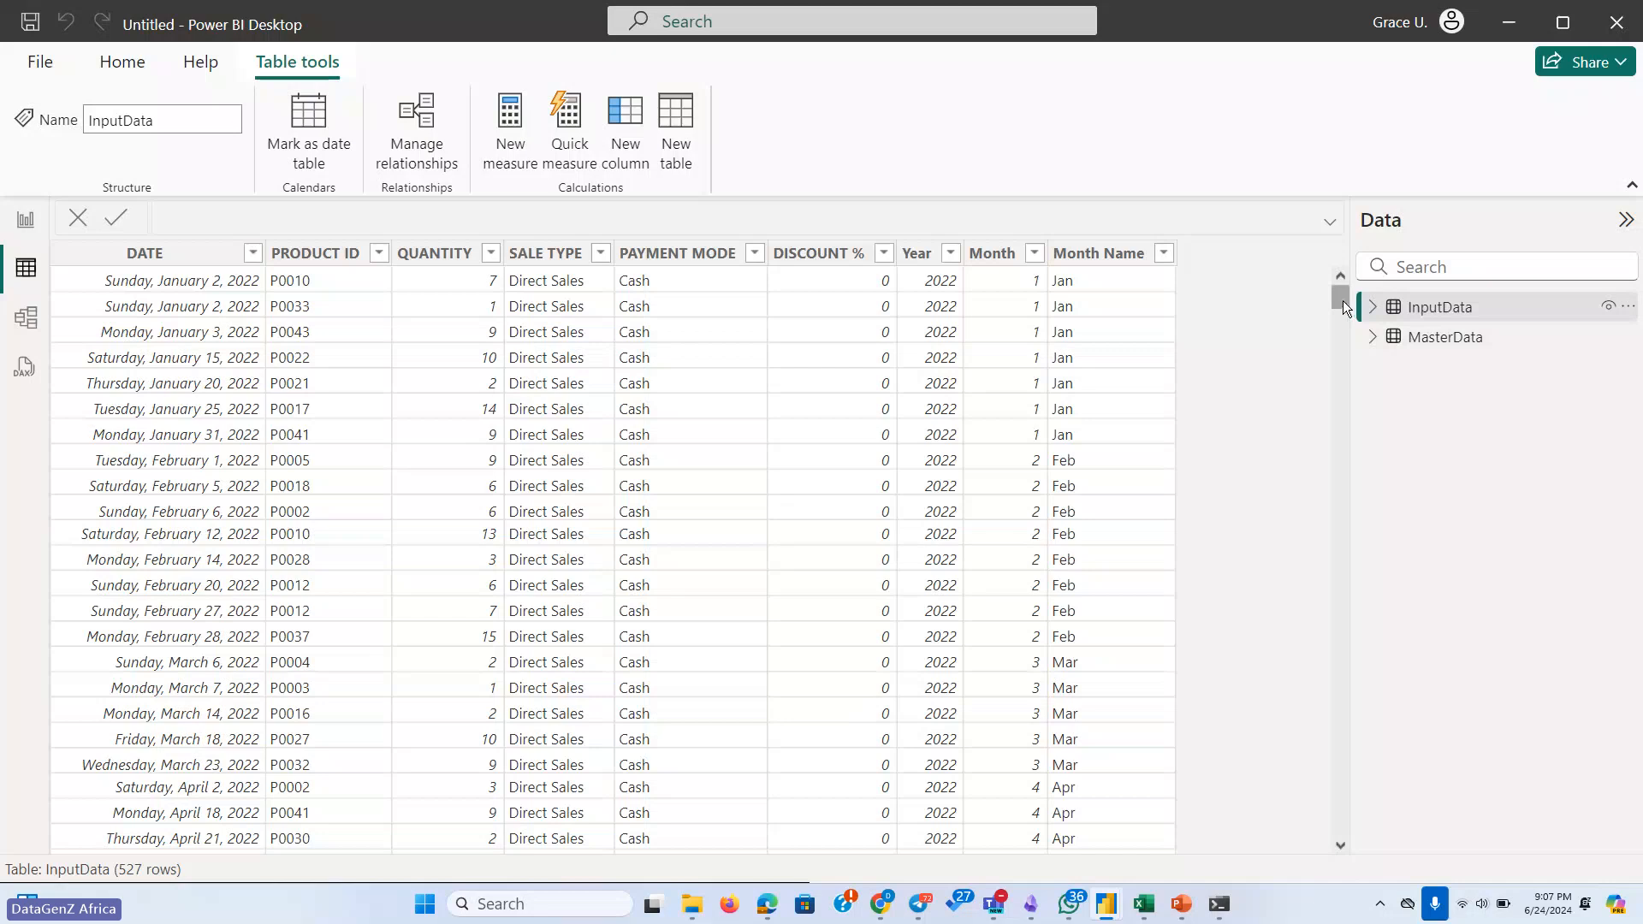
pyautogui.moveTo(1346, 309); pyautogui.dragTo(1346, 342)
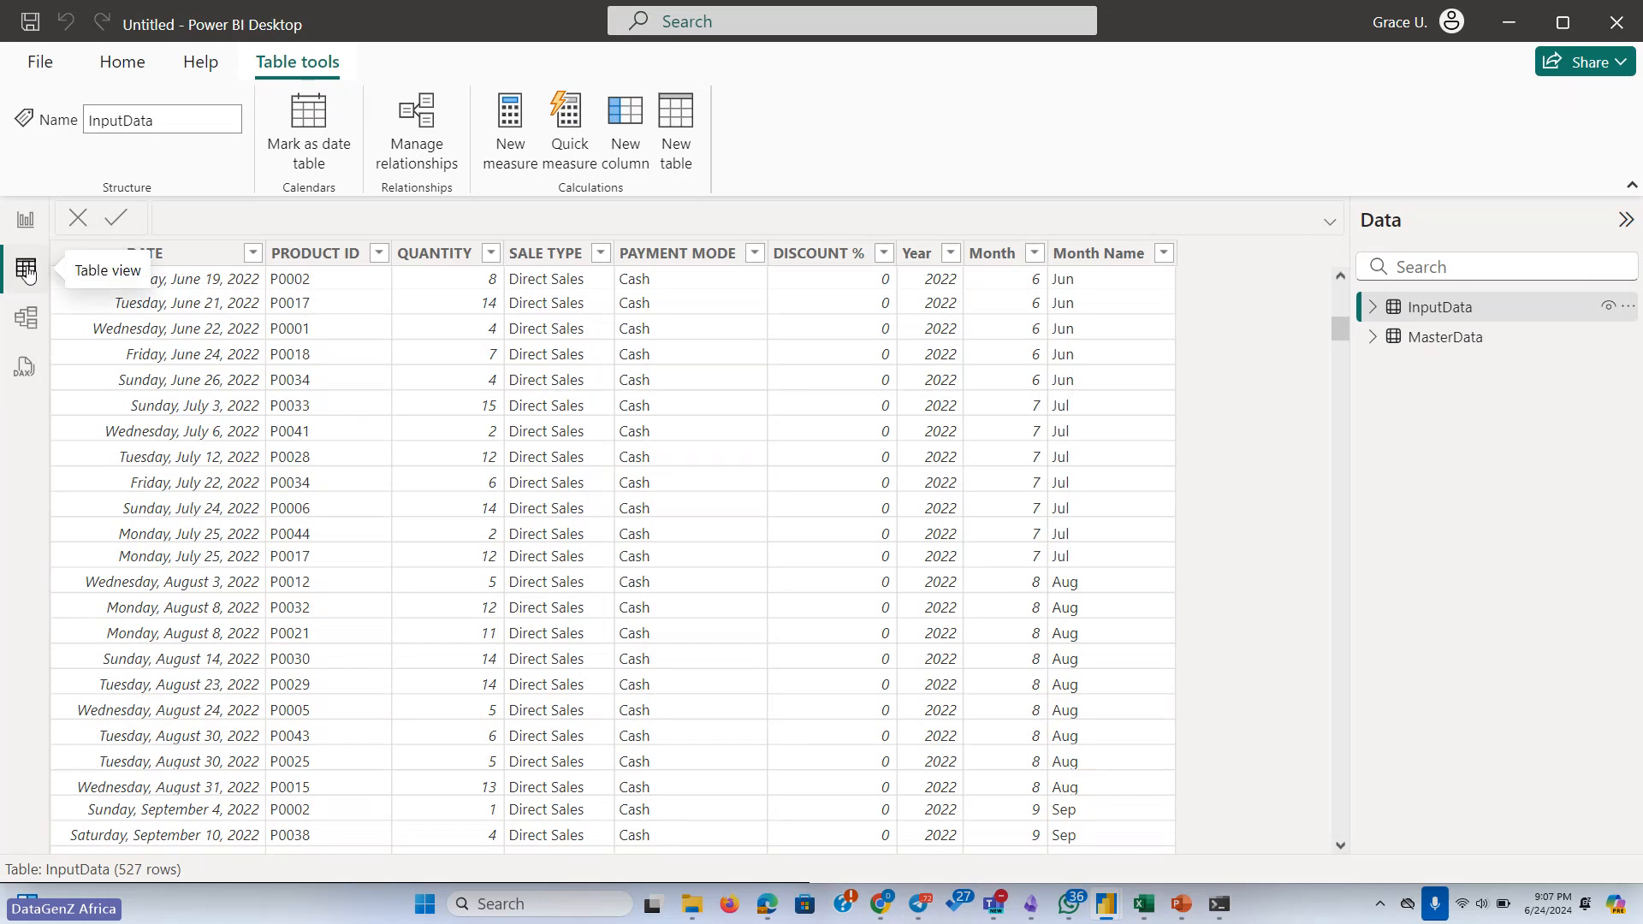
# Move InputData slightly farther from MasterData in the model diagram, and view the options of MasterData's PRODUCT ID and the relationship line
pyautogui.click(27, 330)
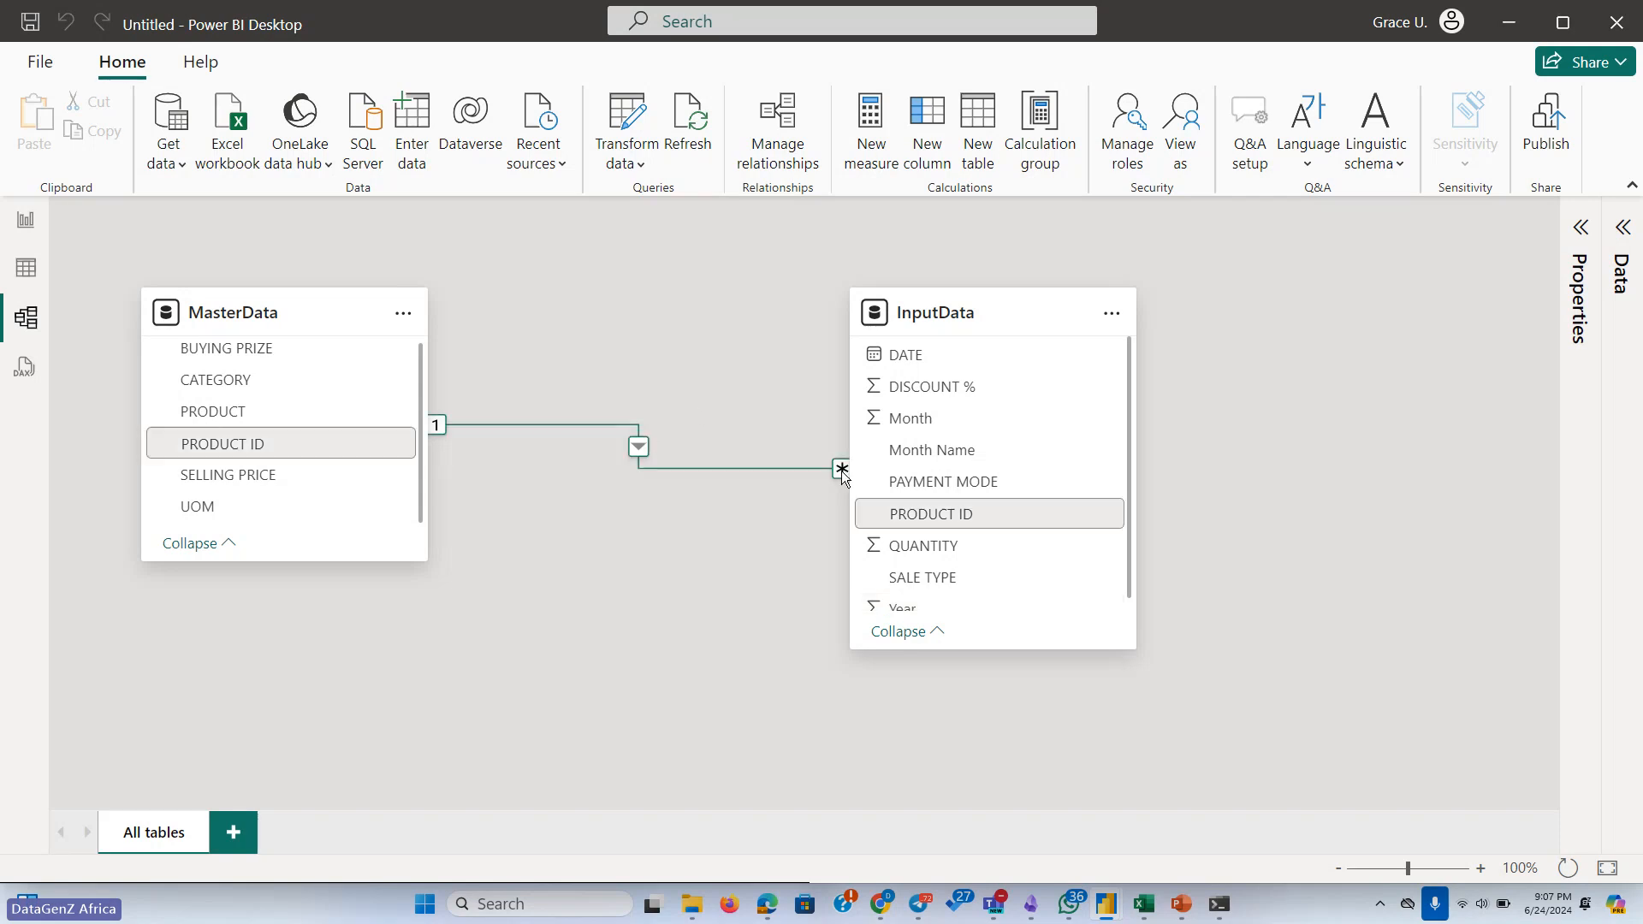
pyautogui.moveTo(1015, 305); pyautogui.dragTo(1036, 267)
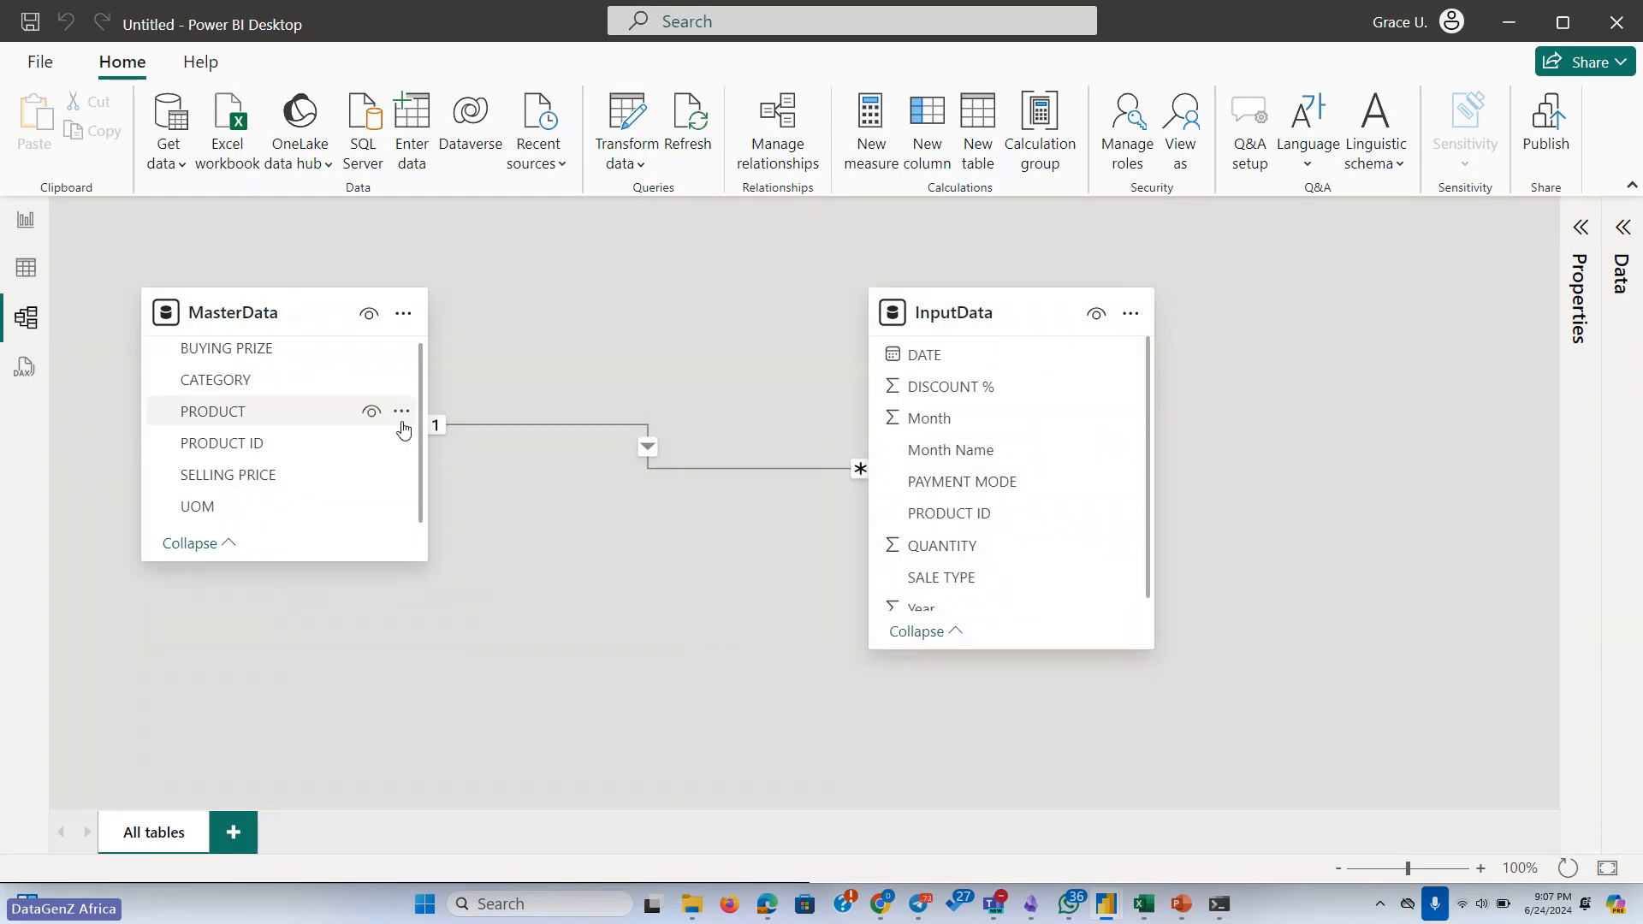
pyautogui.rightClick(396, 439)
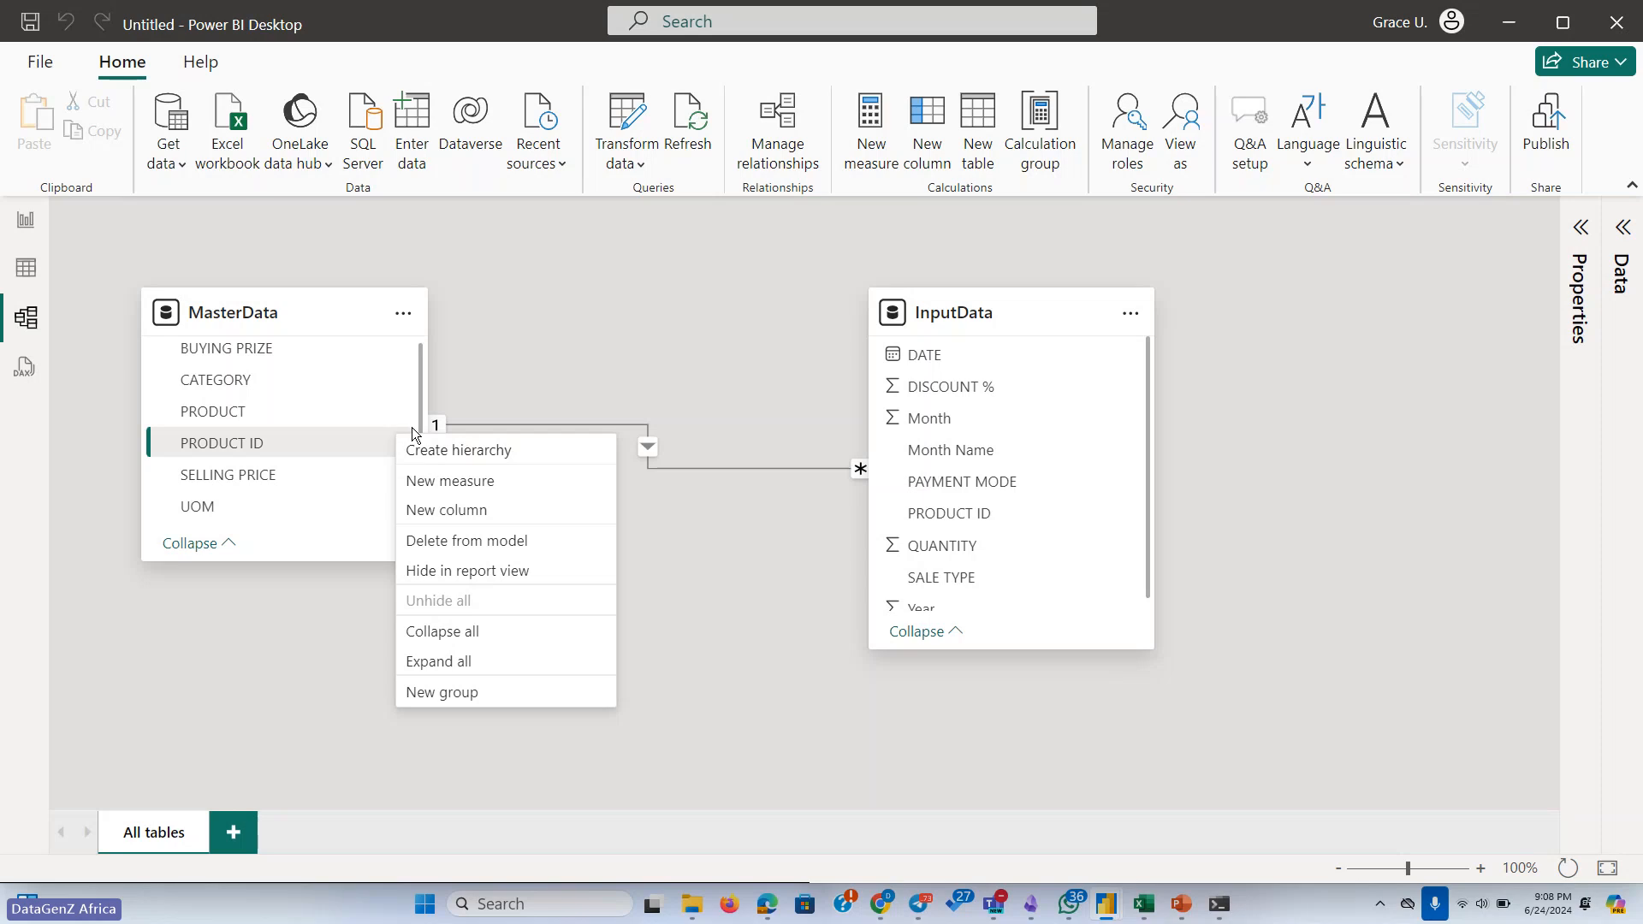
pyautogui.click(598, 304)
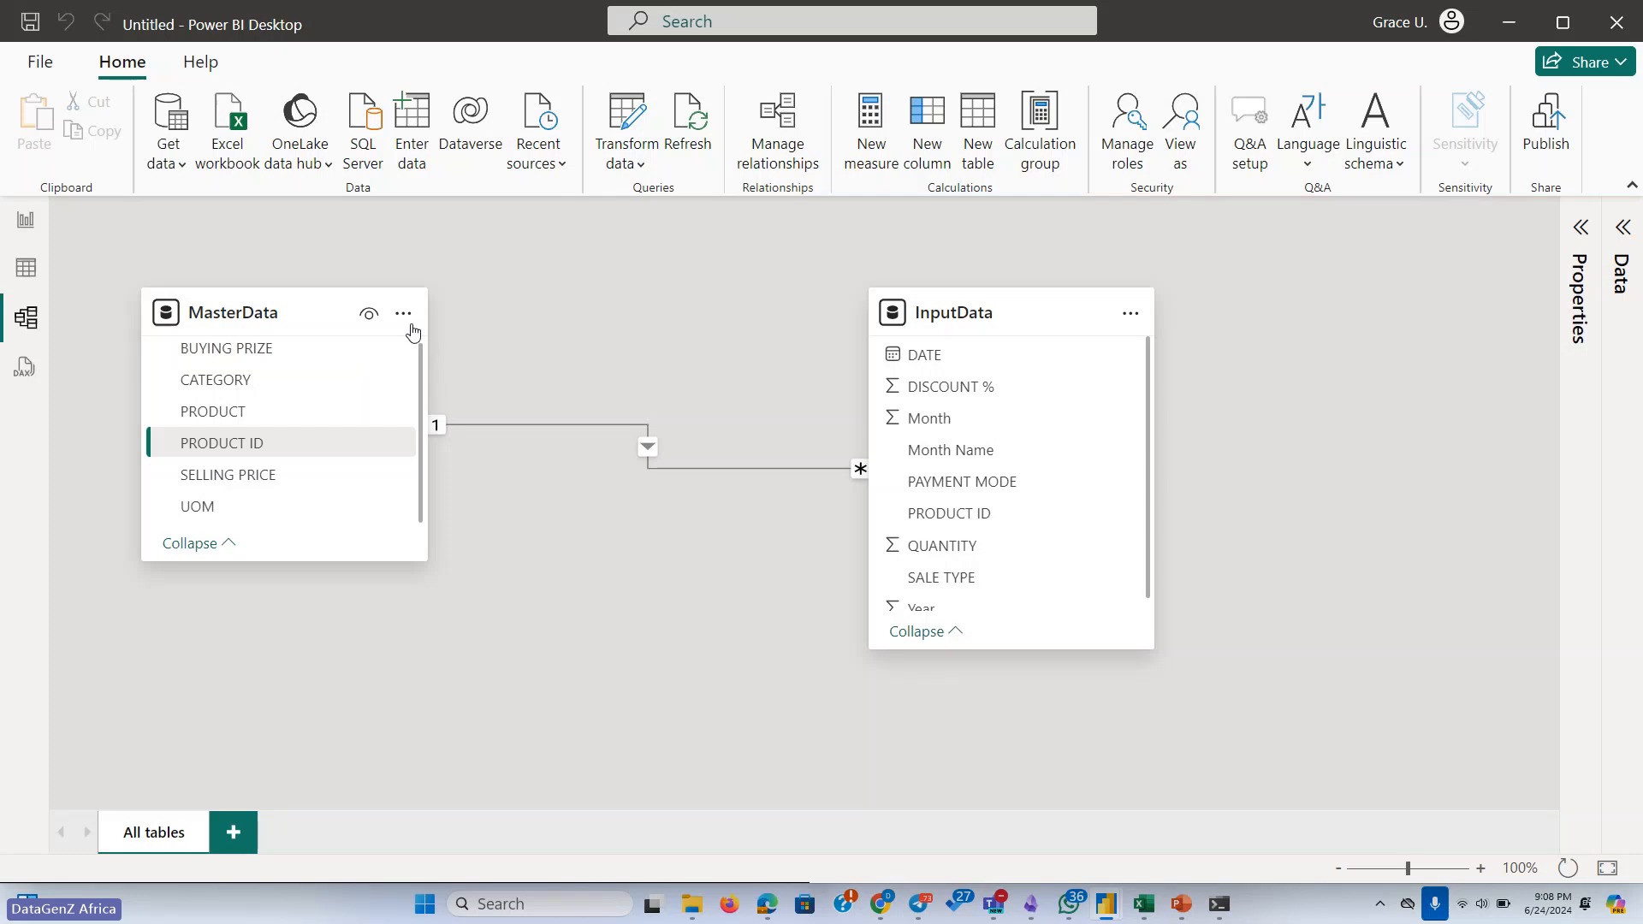
pyautogui.click(860, 469)
pyautogui.rightClick(860, 469)
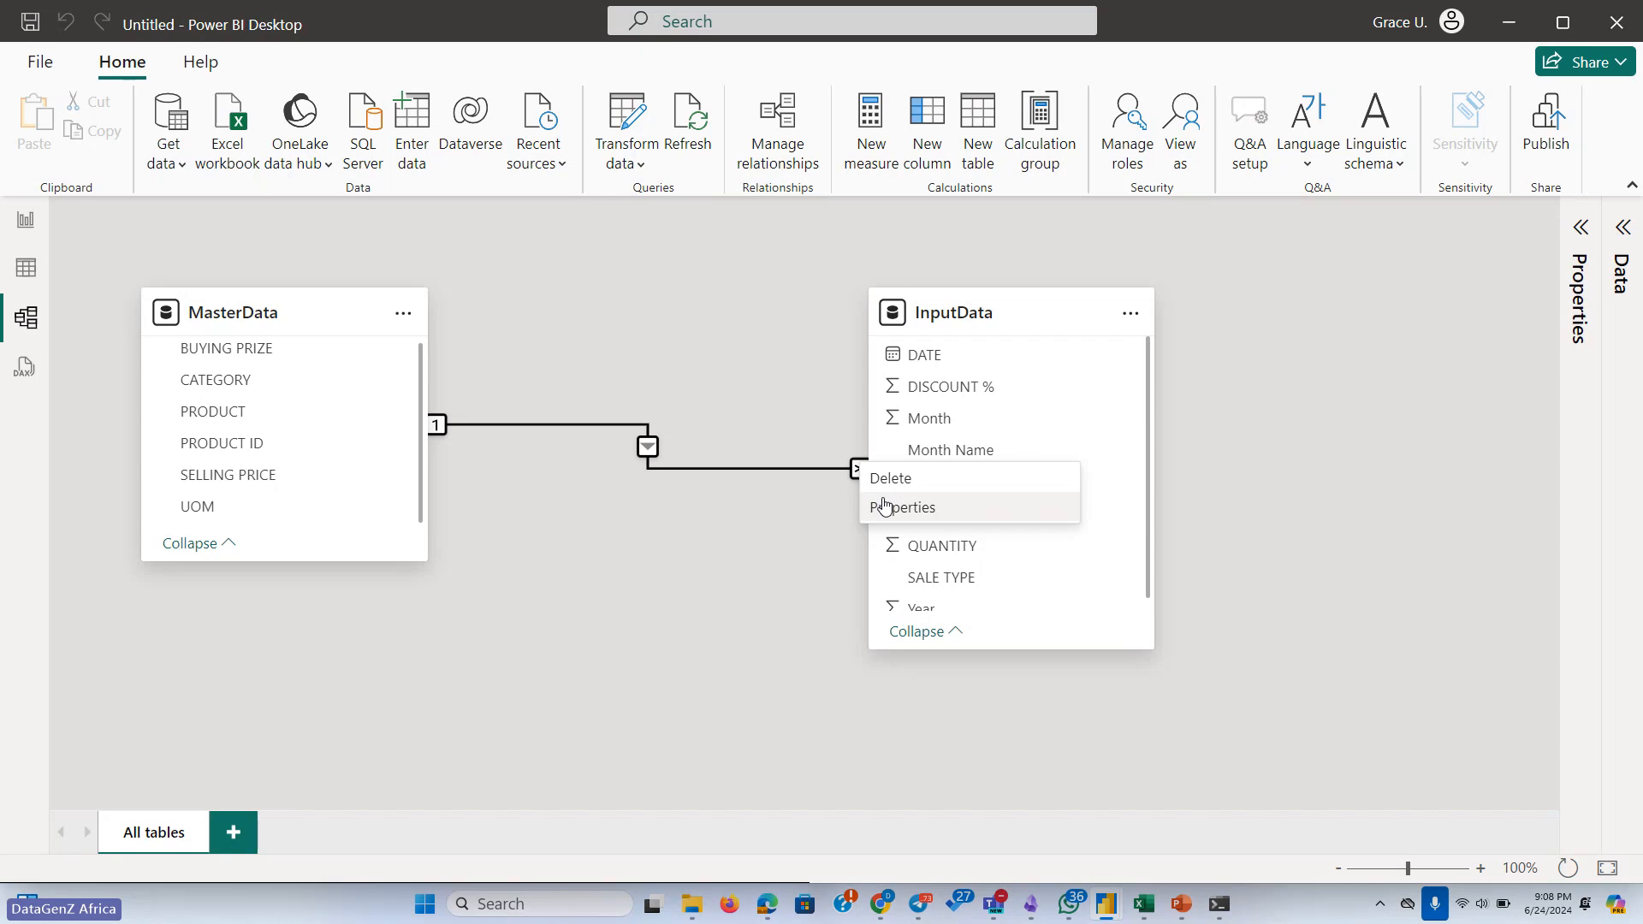
pyautogui.press('Escape')
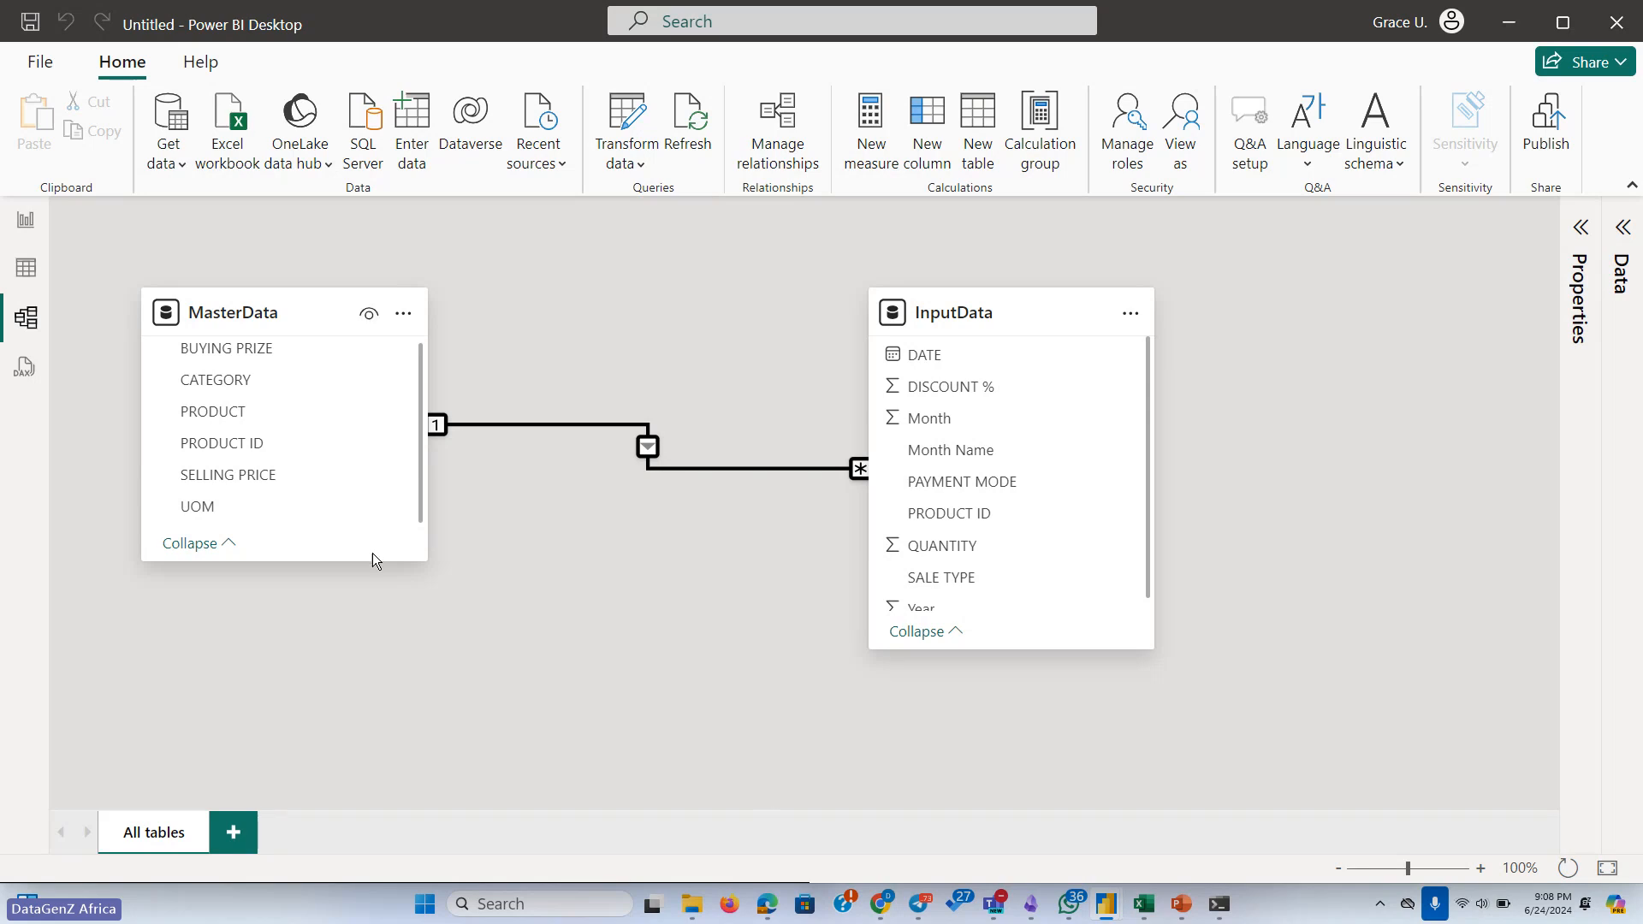
# Look through the table, report, model and DAX query views, and return to the table view
pyautogui.click(26, 266)
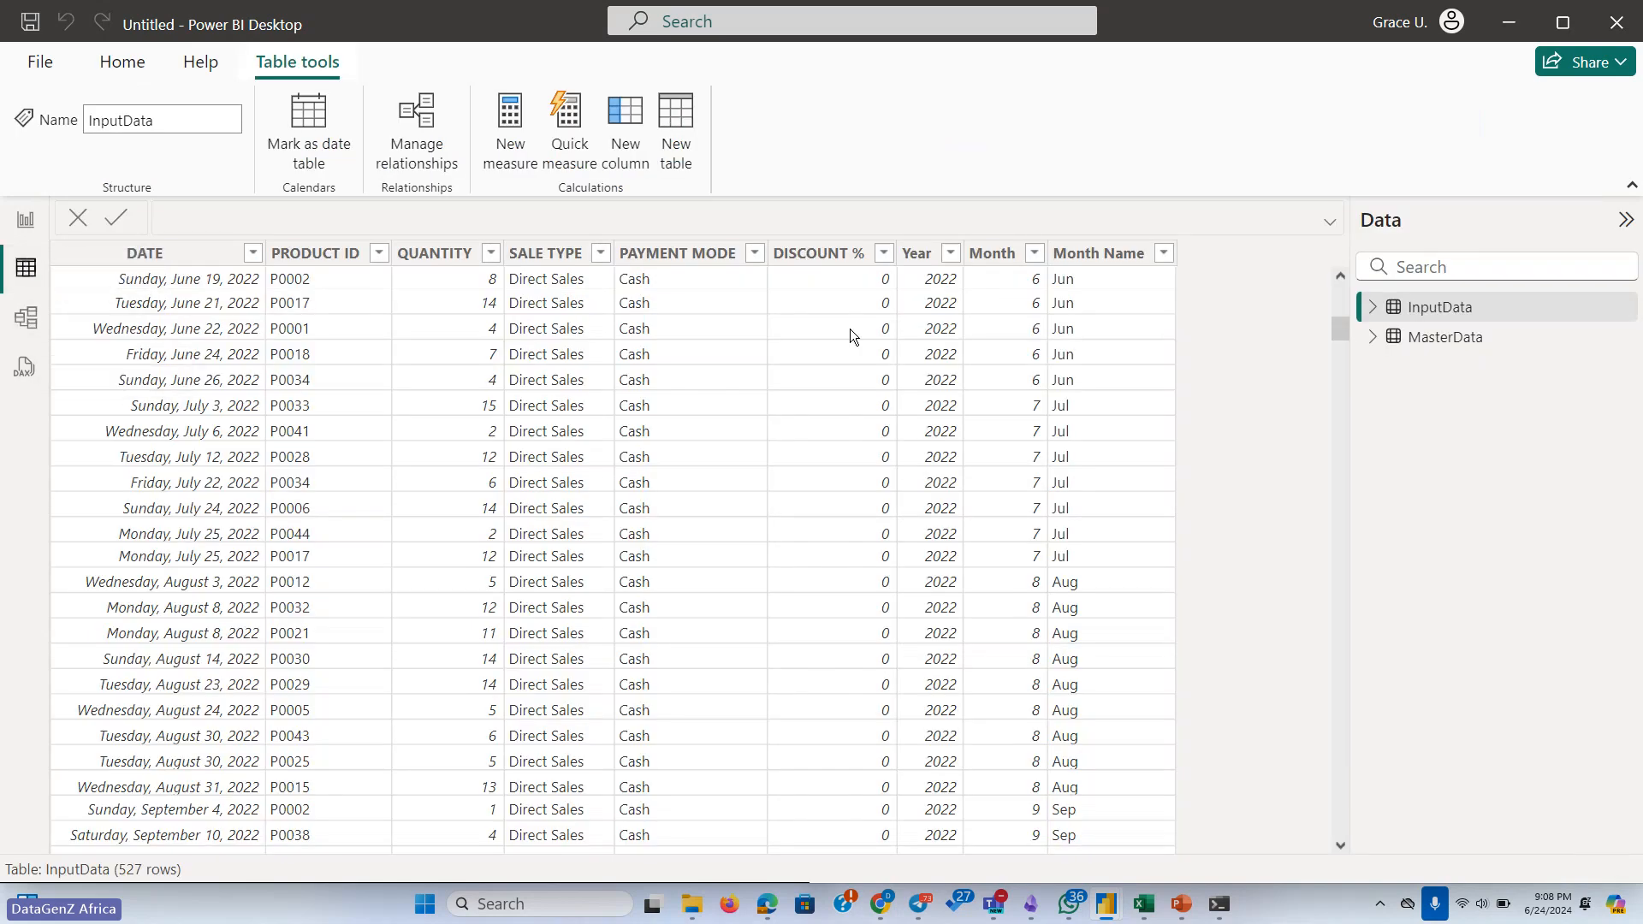
pyautogui.click(22, 227)
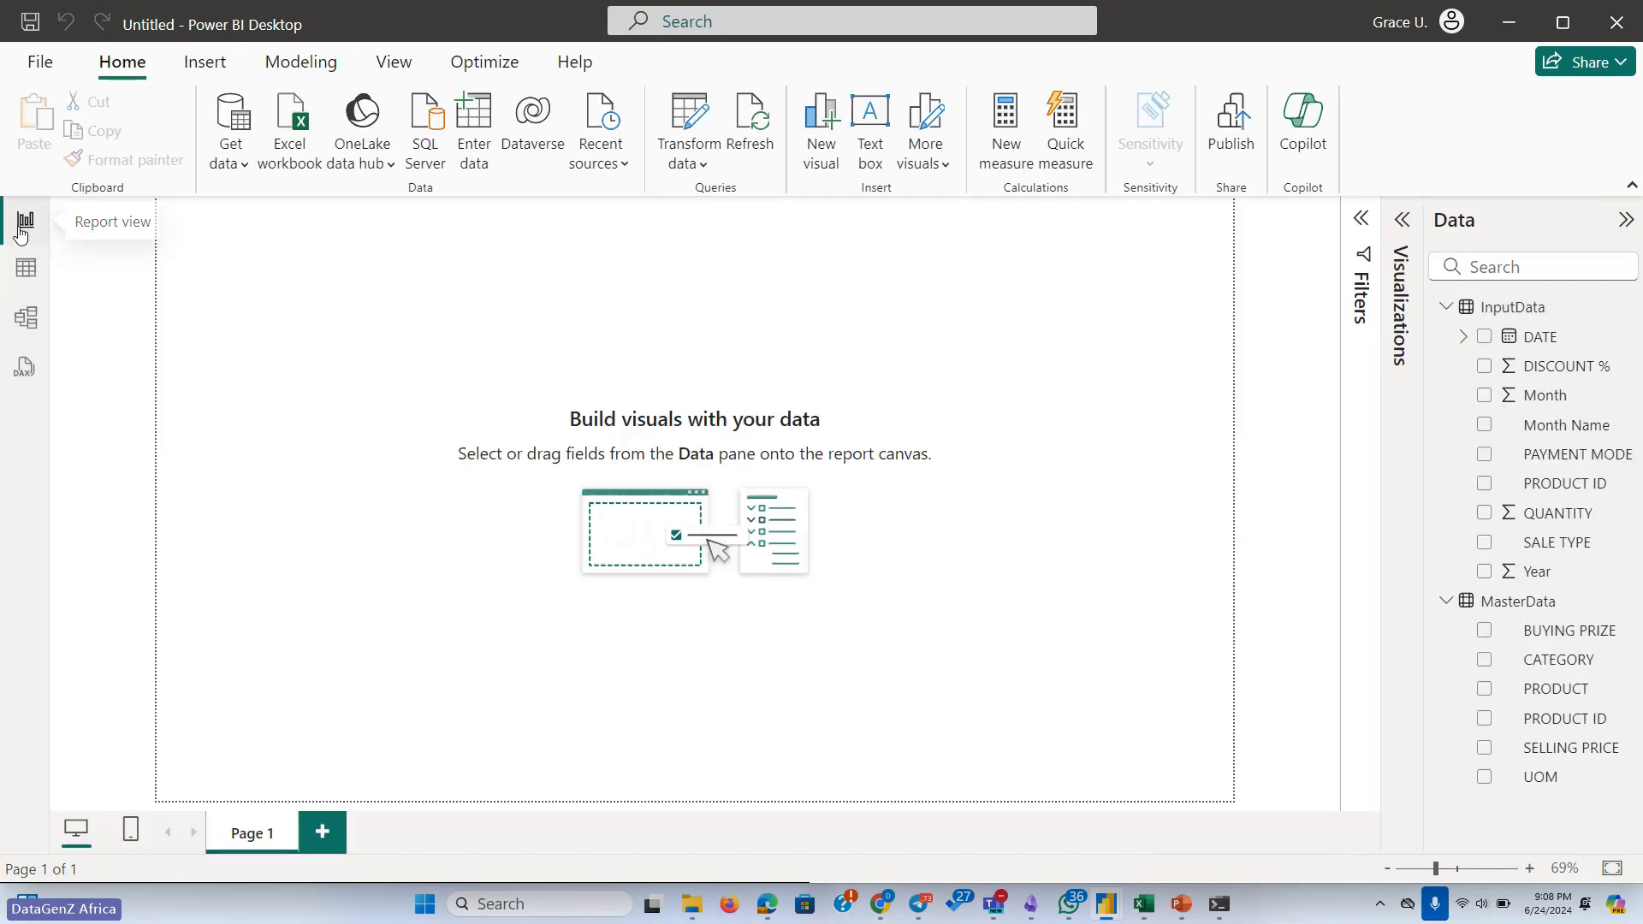
pyautogui.click(23, 285)
pyautogui.click(26, 321)
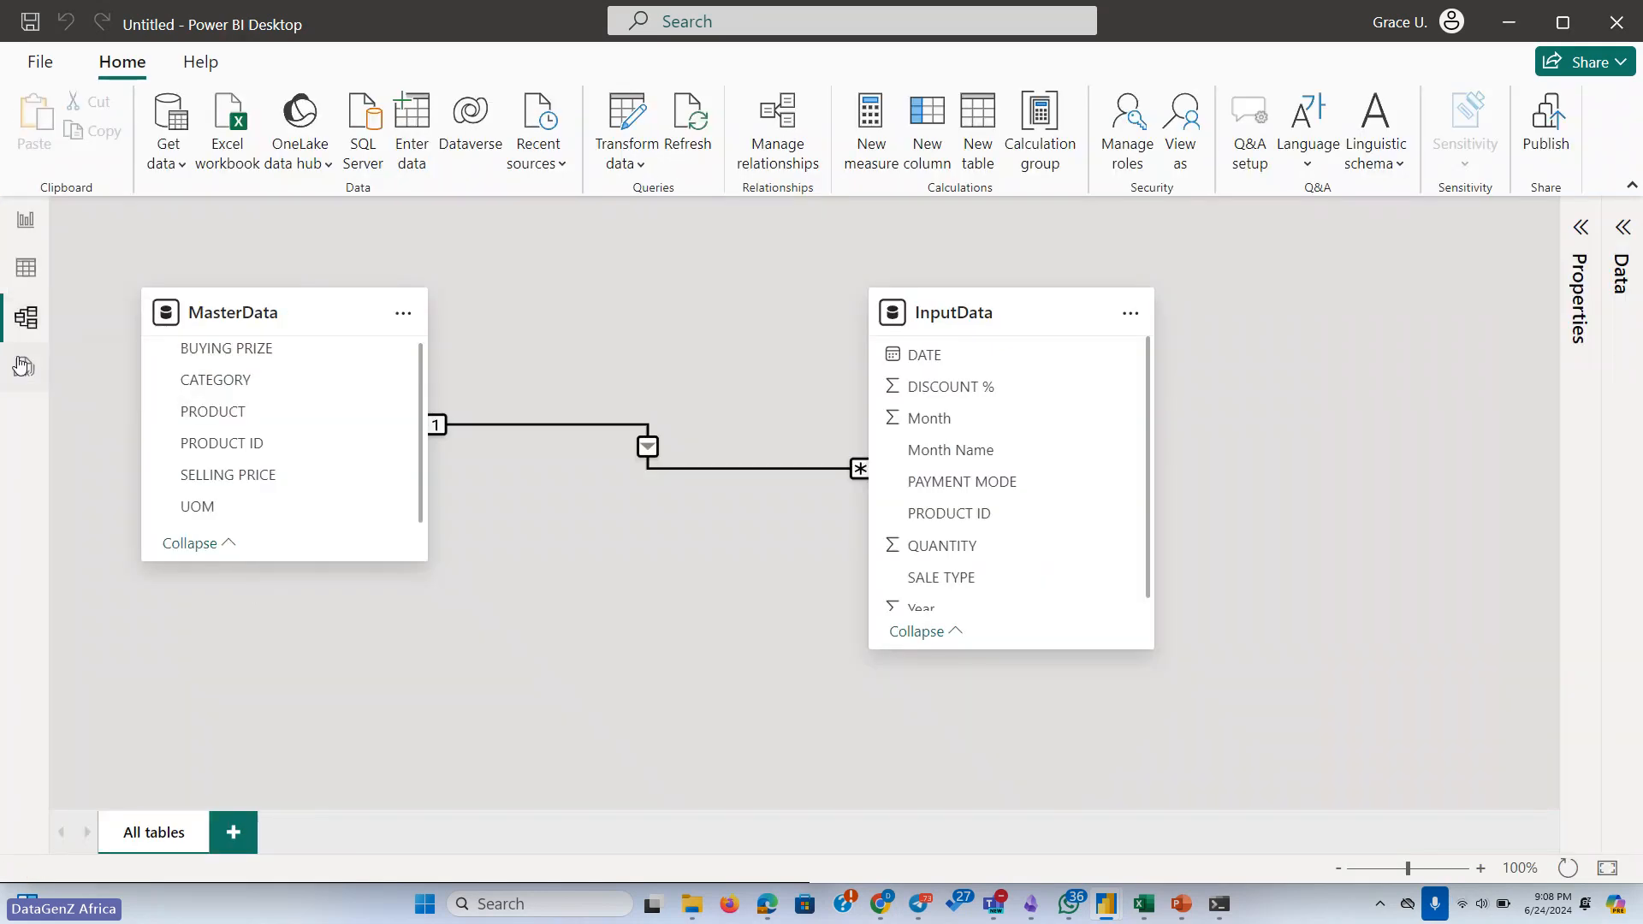
pyautogui.click(18, 369)
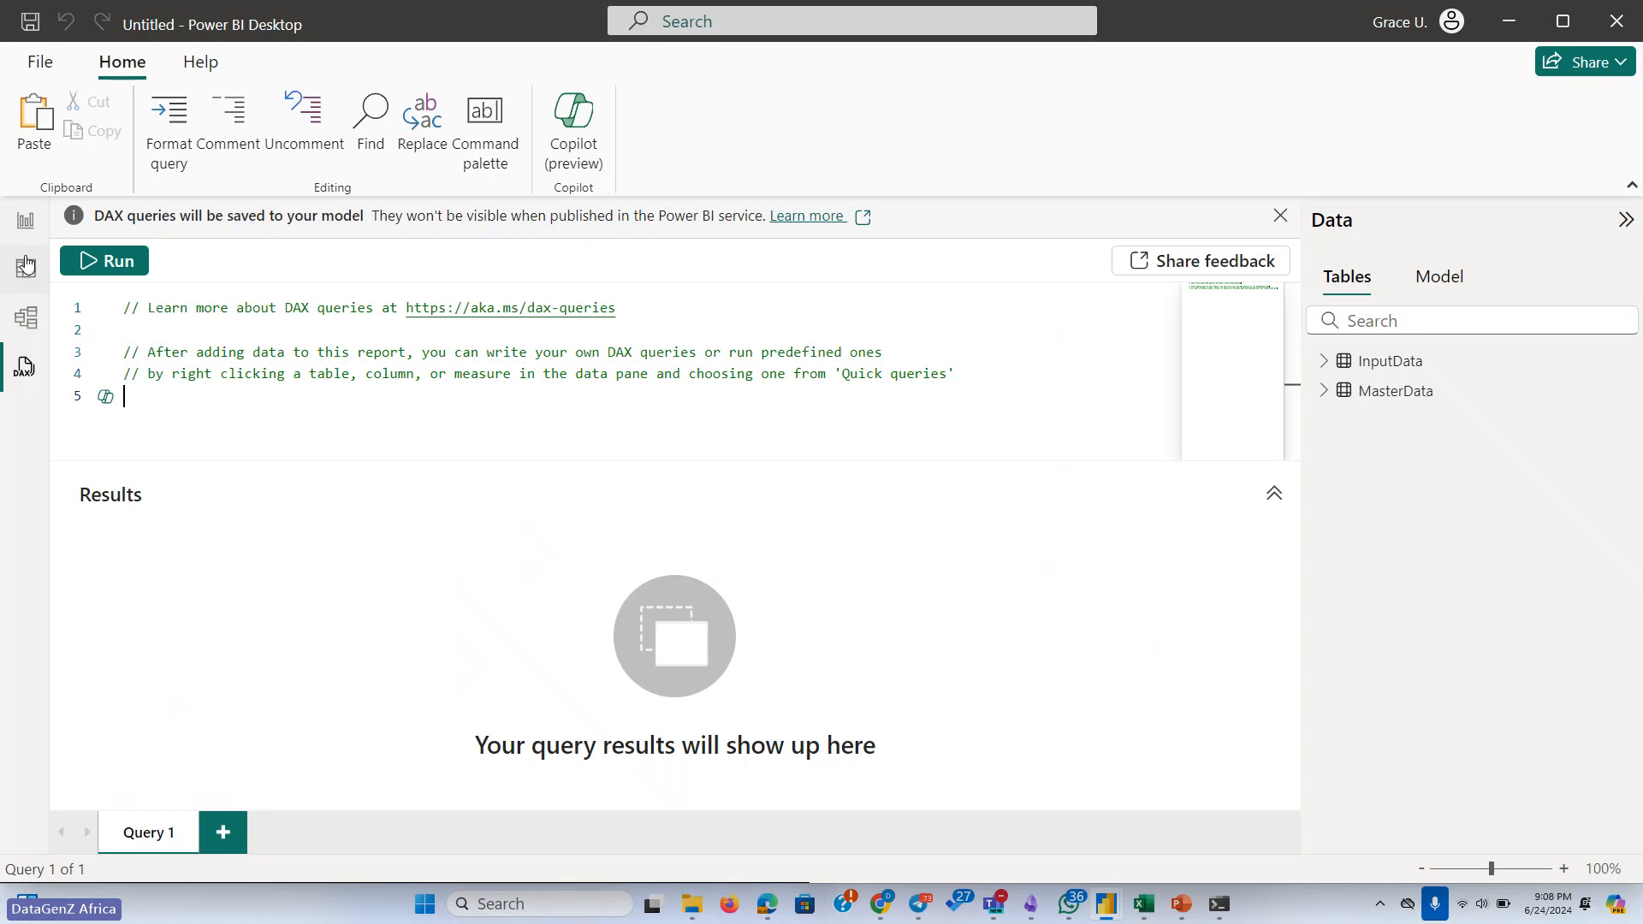
pyautogui.click(26, 265)
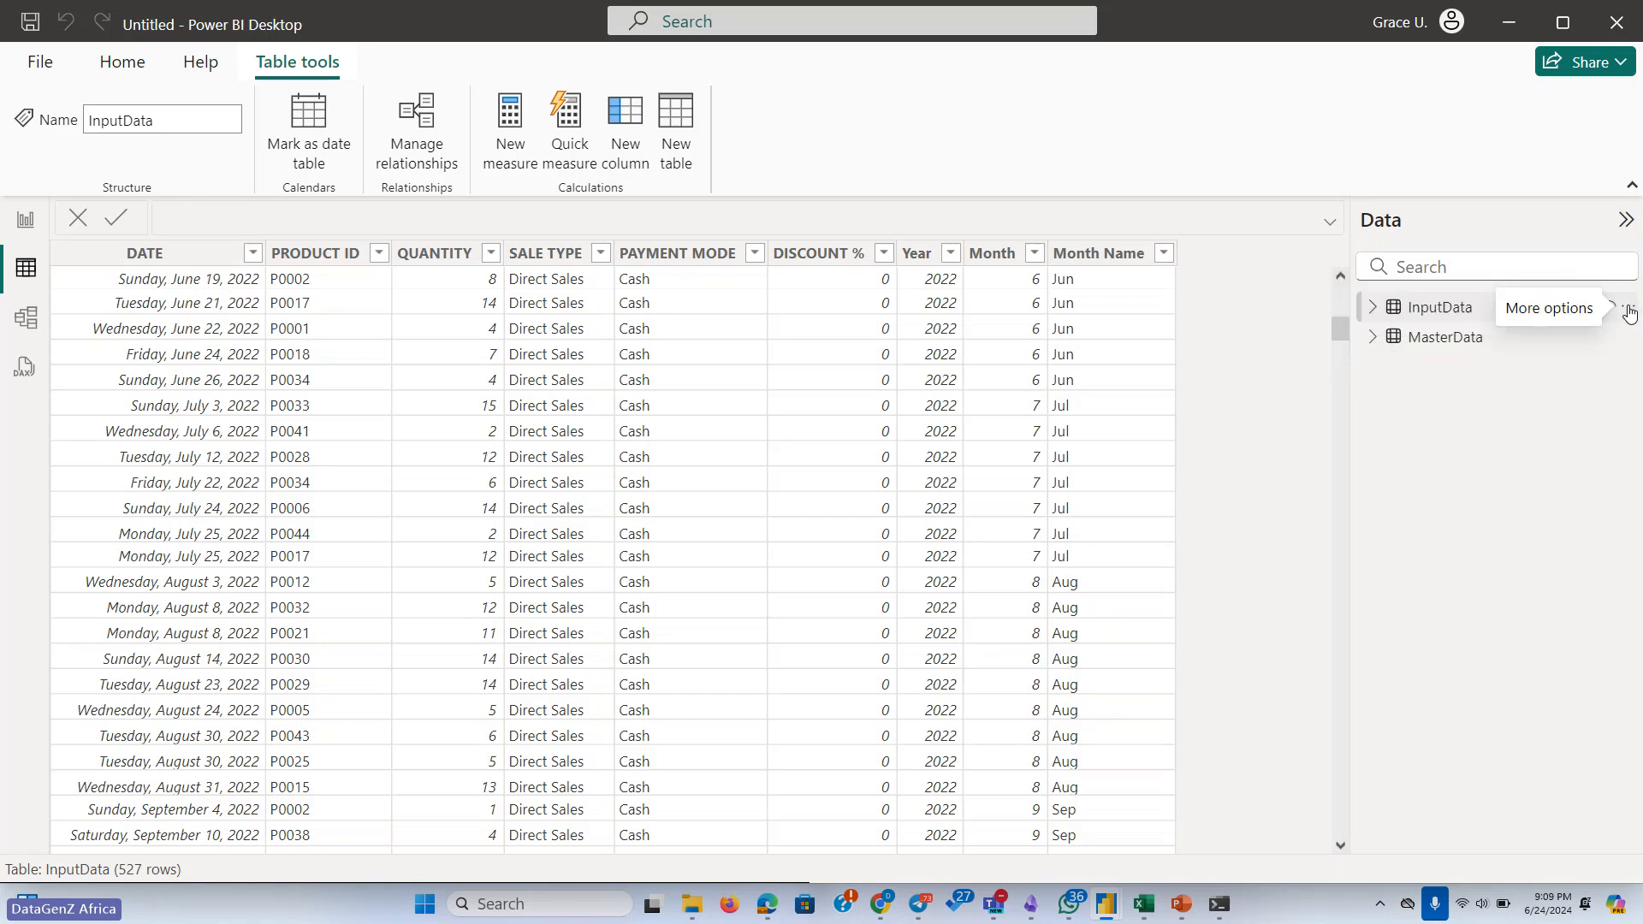
# View the options available for InputData in the table view, with a brief look at the report view
pyautogui.click(1628, 312)
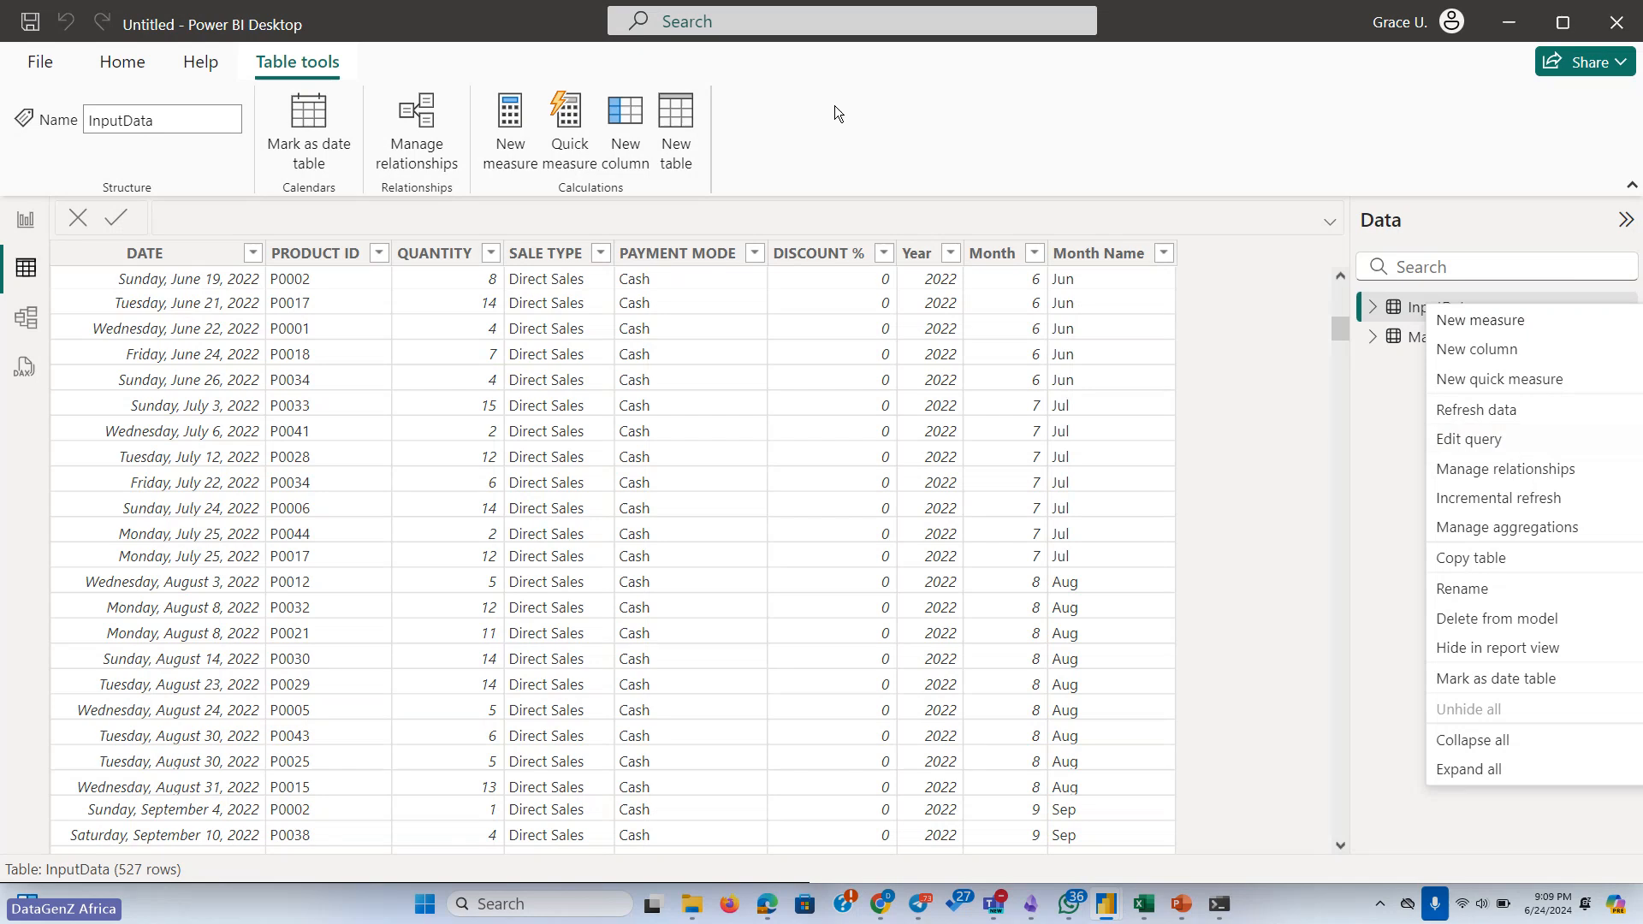
pyautogui.click(28, 223)
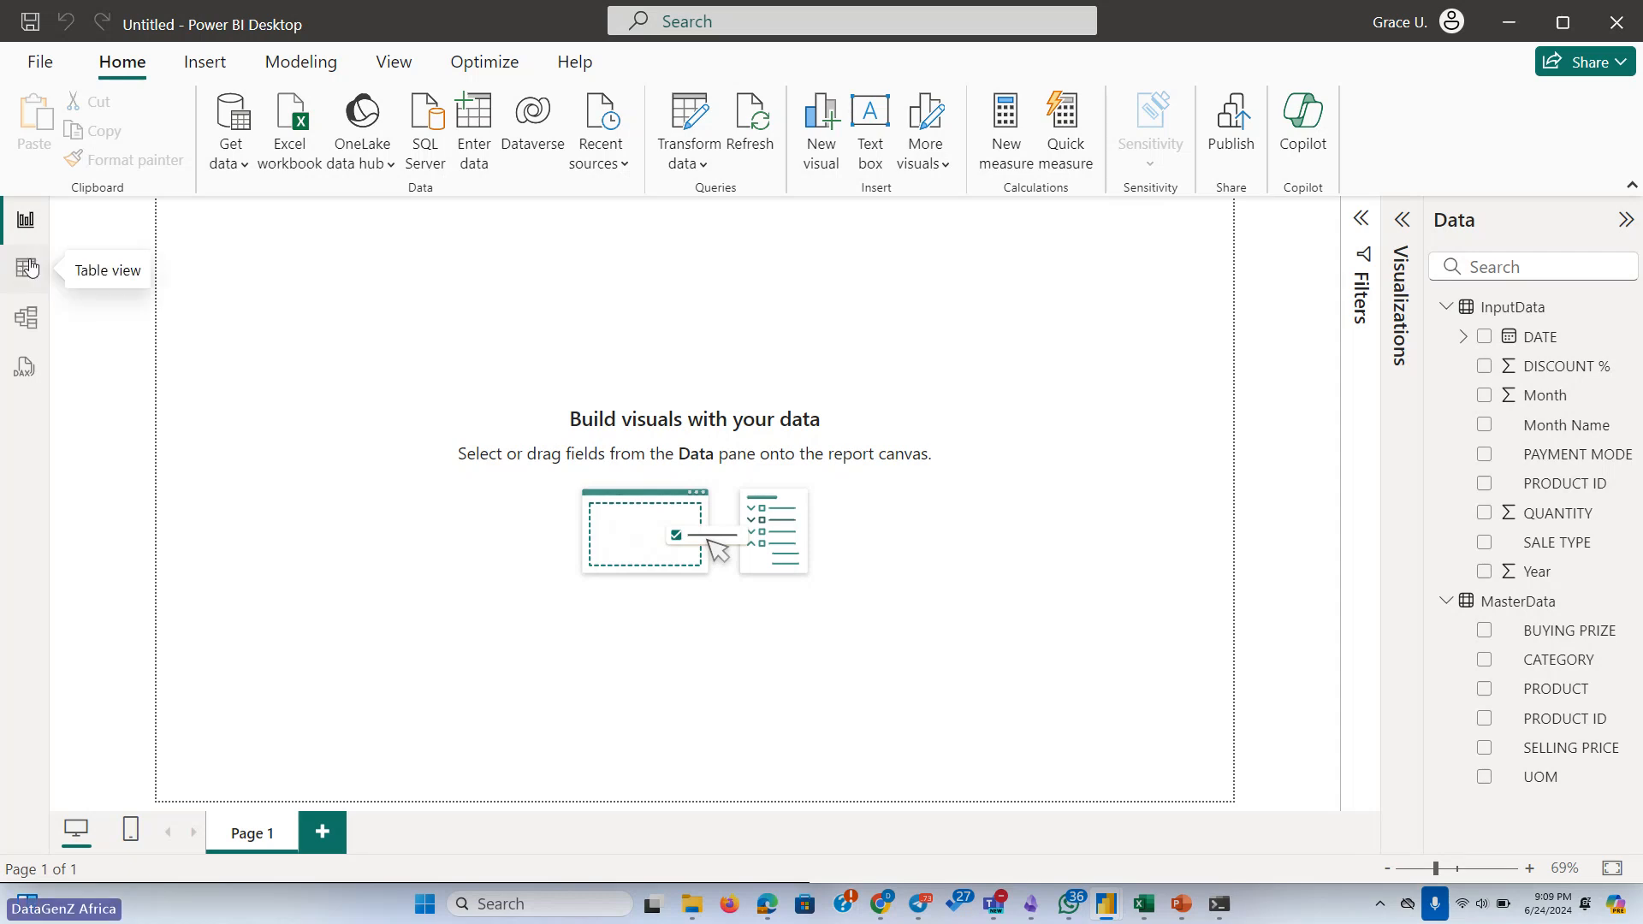
pyautogui.click(26, 268)
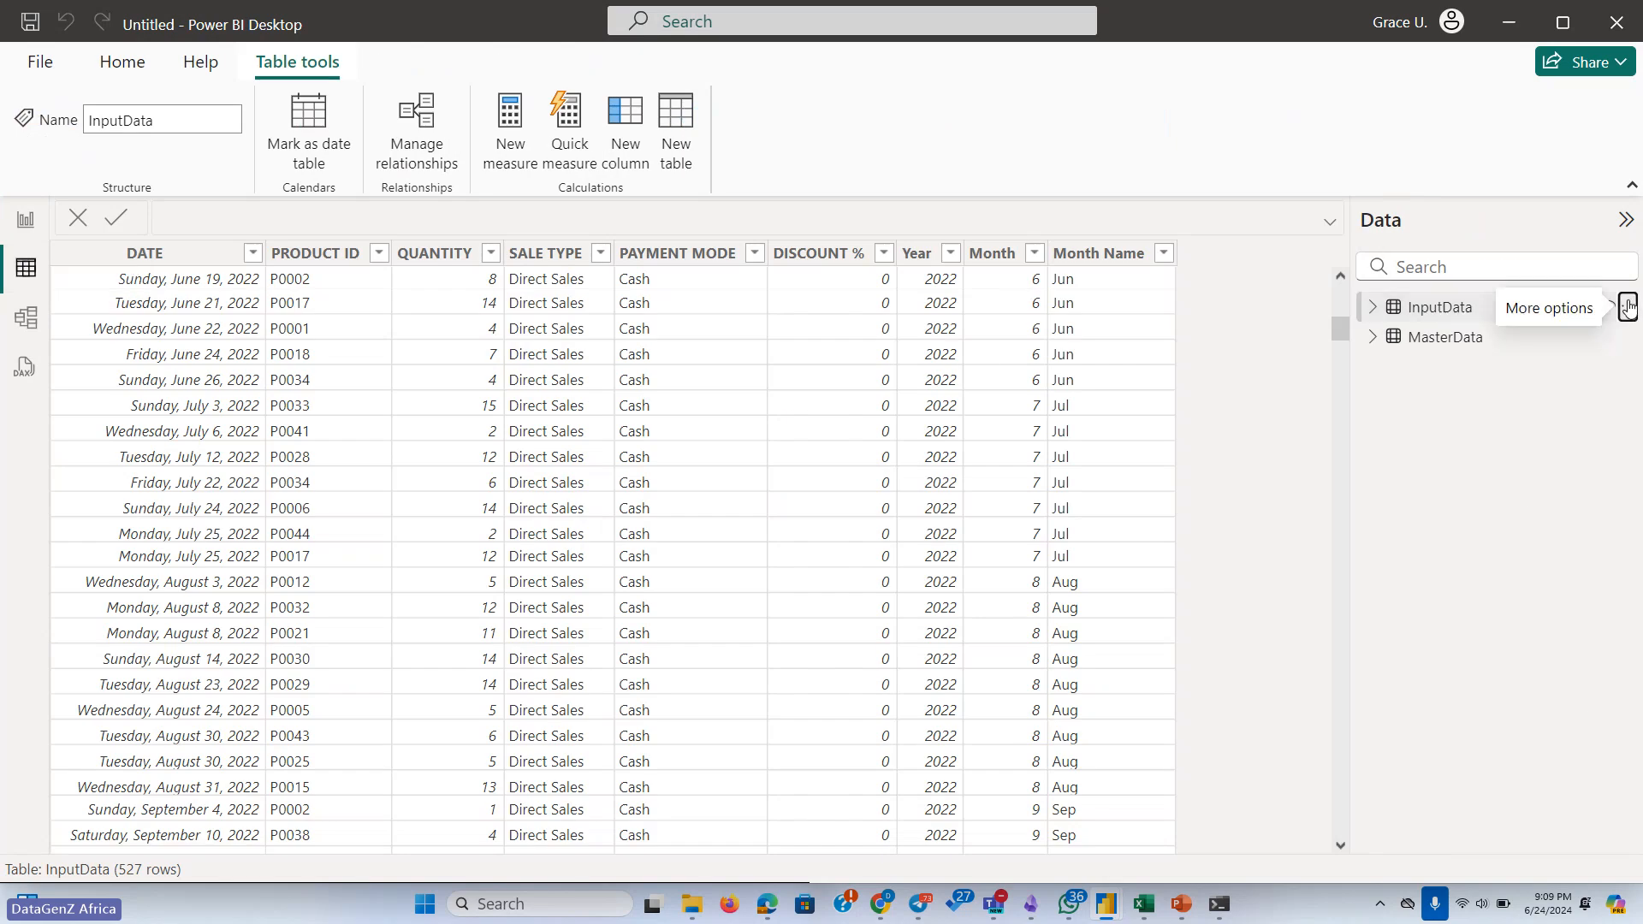
pyautogui.click(1628, 307)
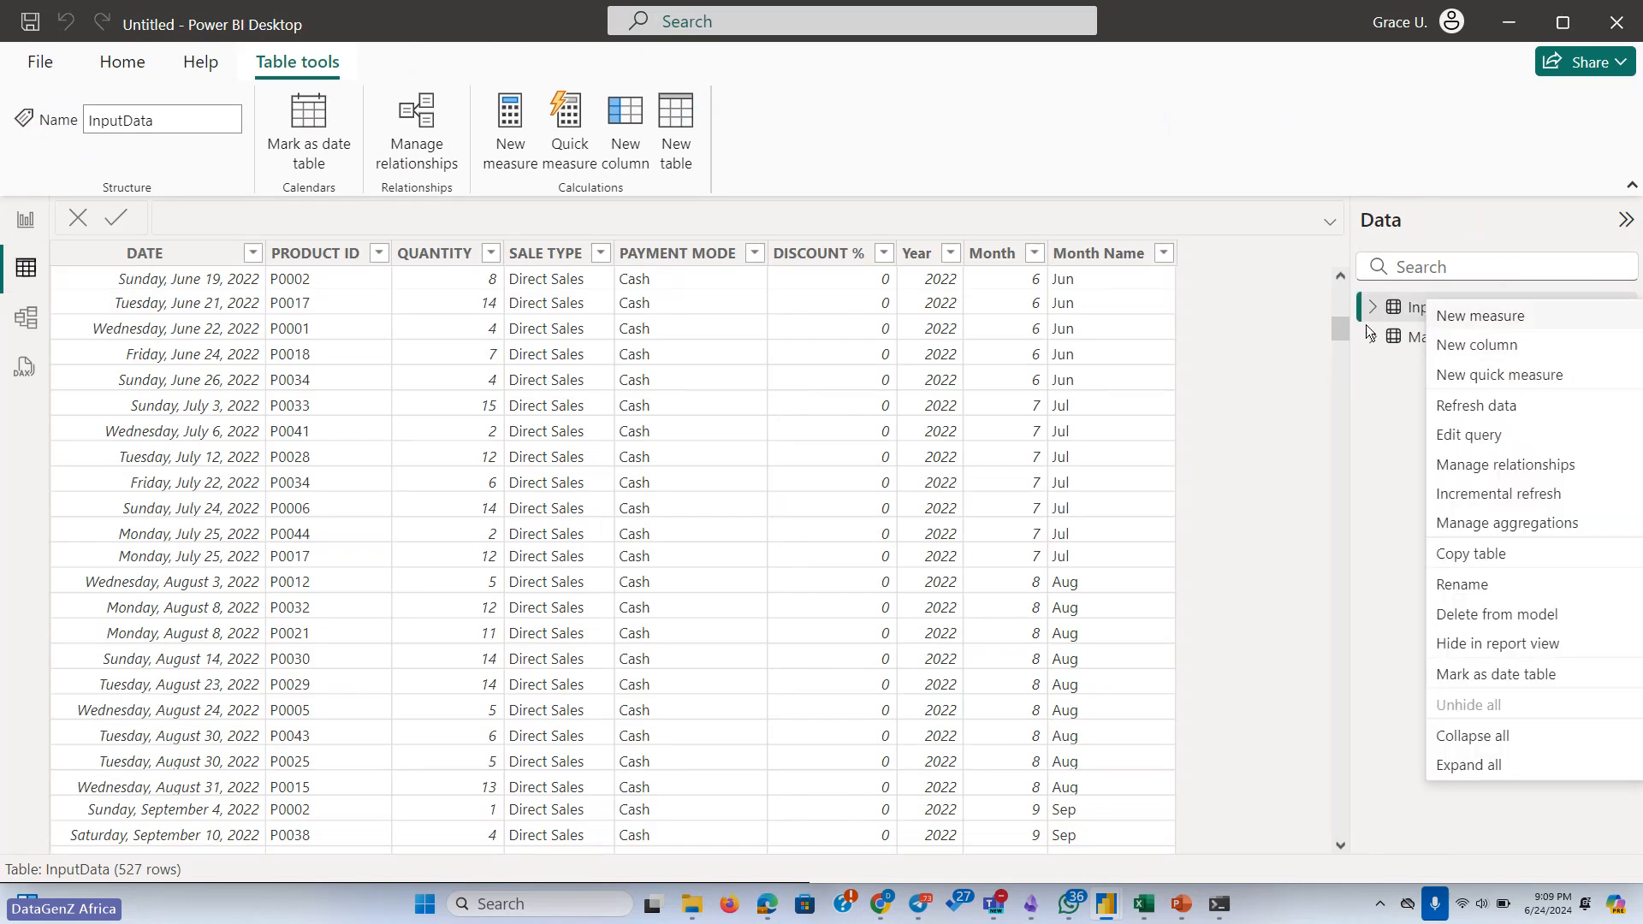
# Open the InputData query for editing in the Power Query Editor and look across its columns
pyautogui.click(1504, 439)
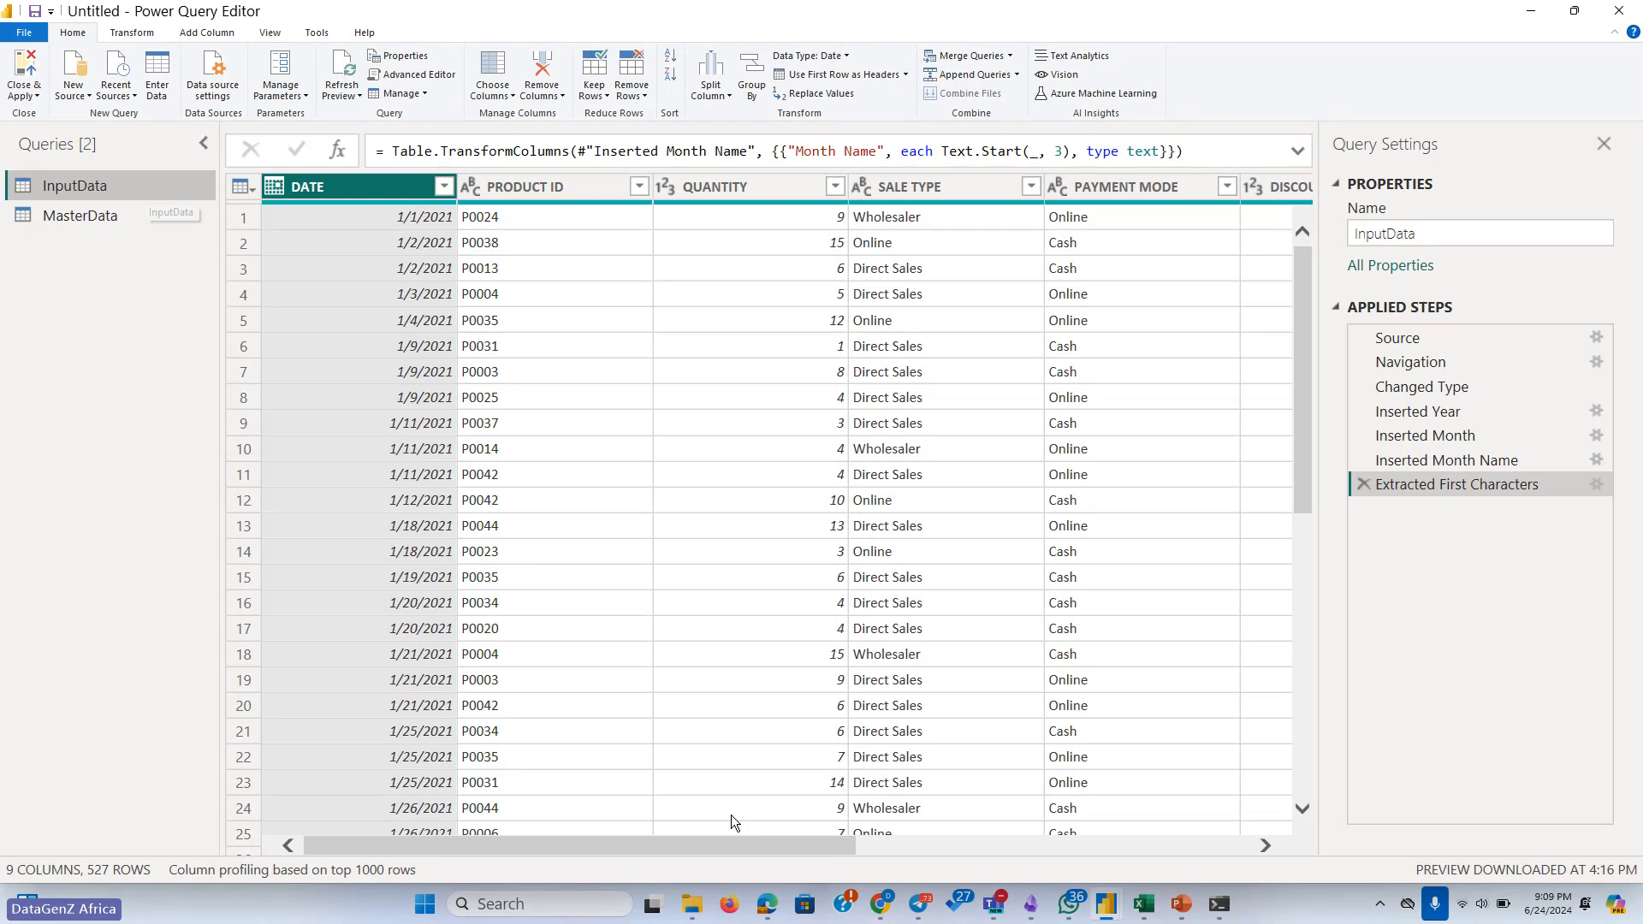
pyautogui.moveTo(718, 841); pyautogui.dragTo(311, 781)
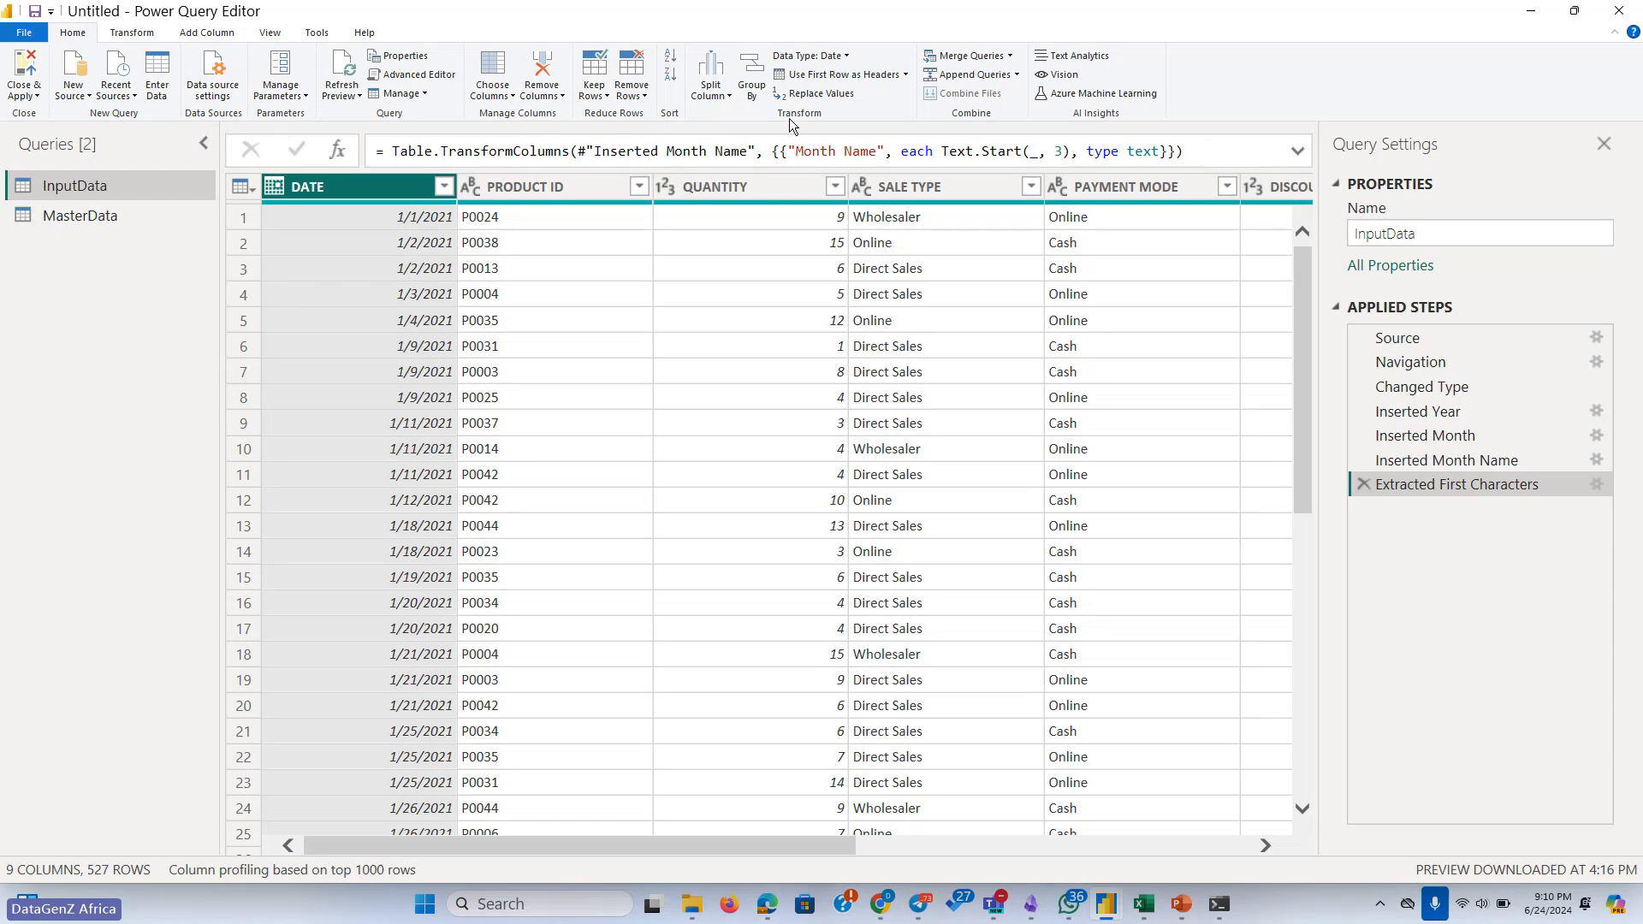
# Try keeping all InputData columns except SALE TYPE, PAYMENT MODE and Year with Choose Columns, and delete the resulting applied step
pyautogui.click(511, 96)
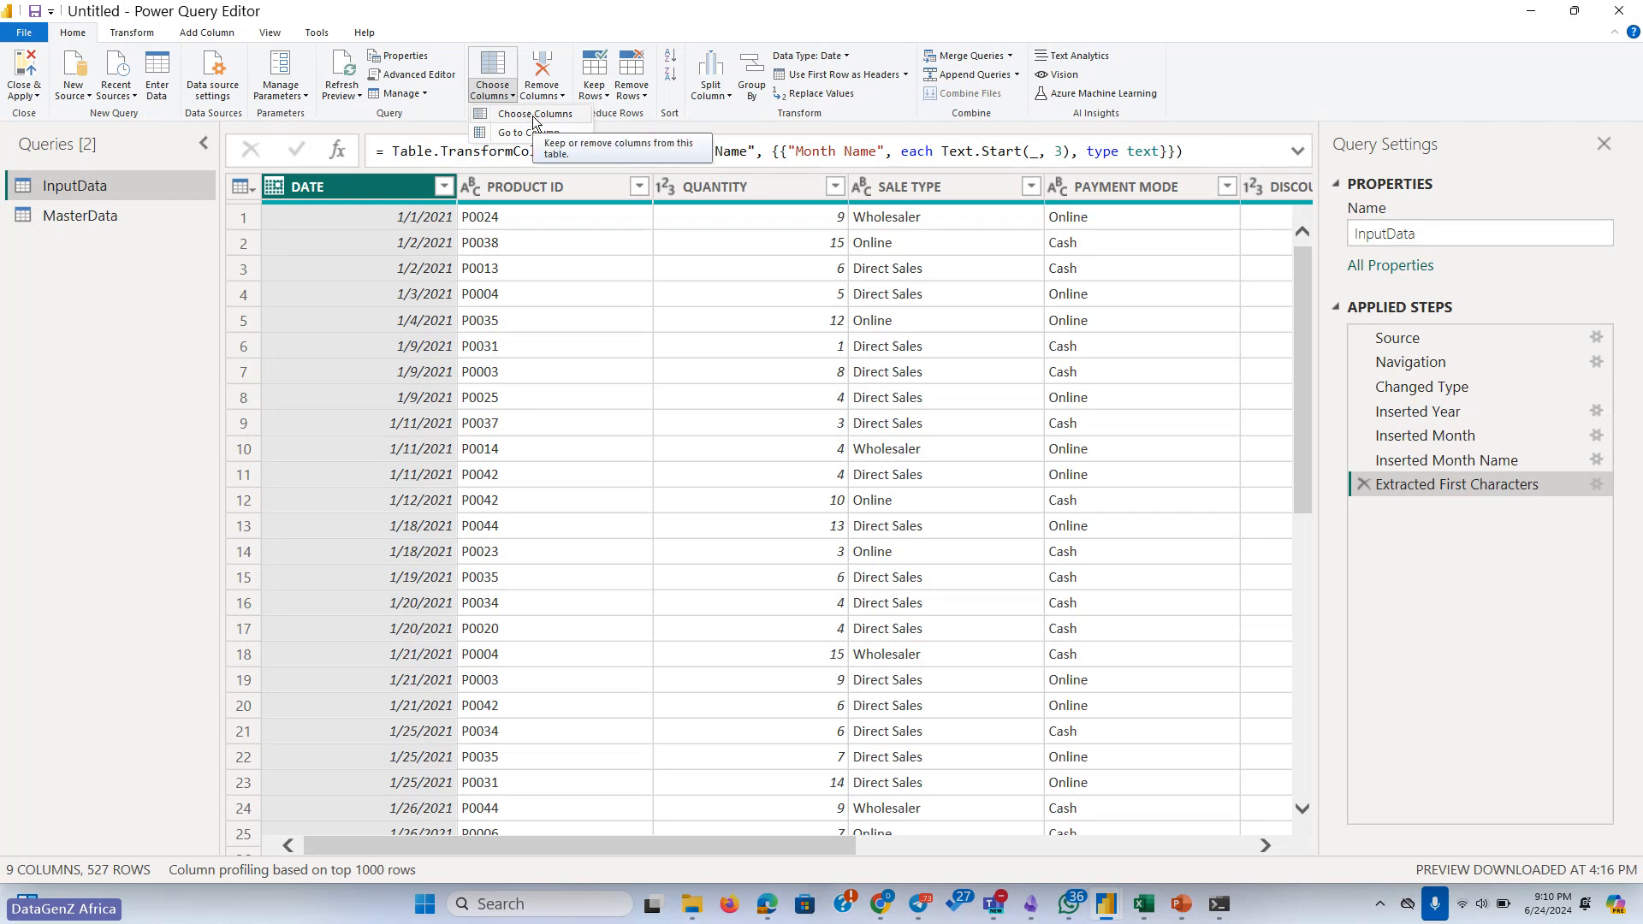
pyautogui.click(533, 116)
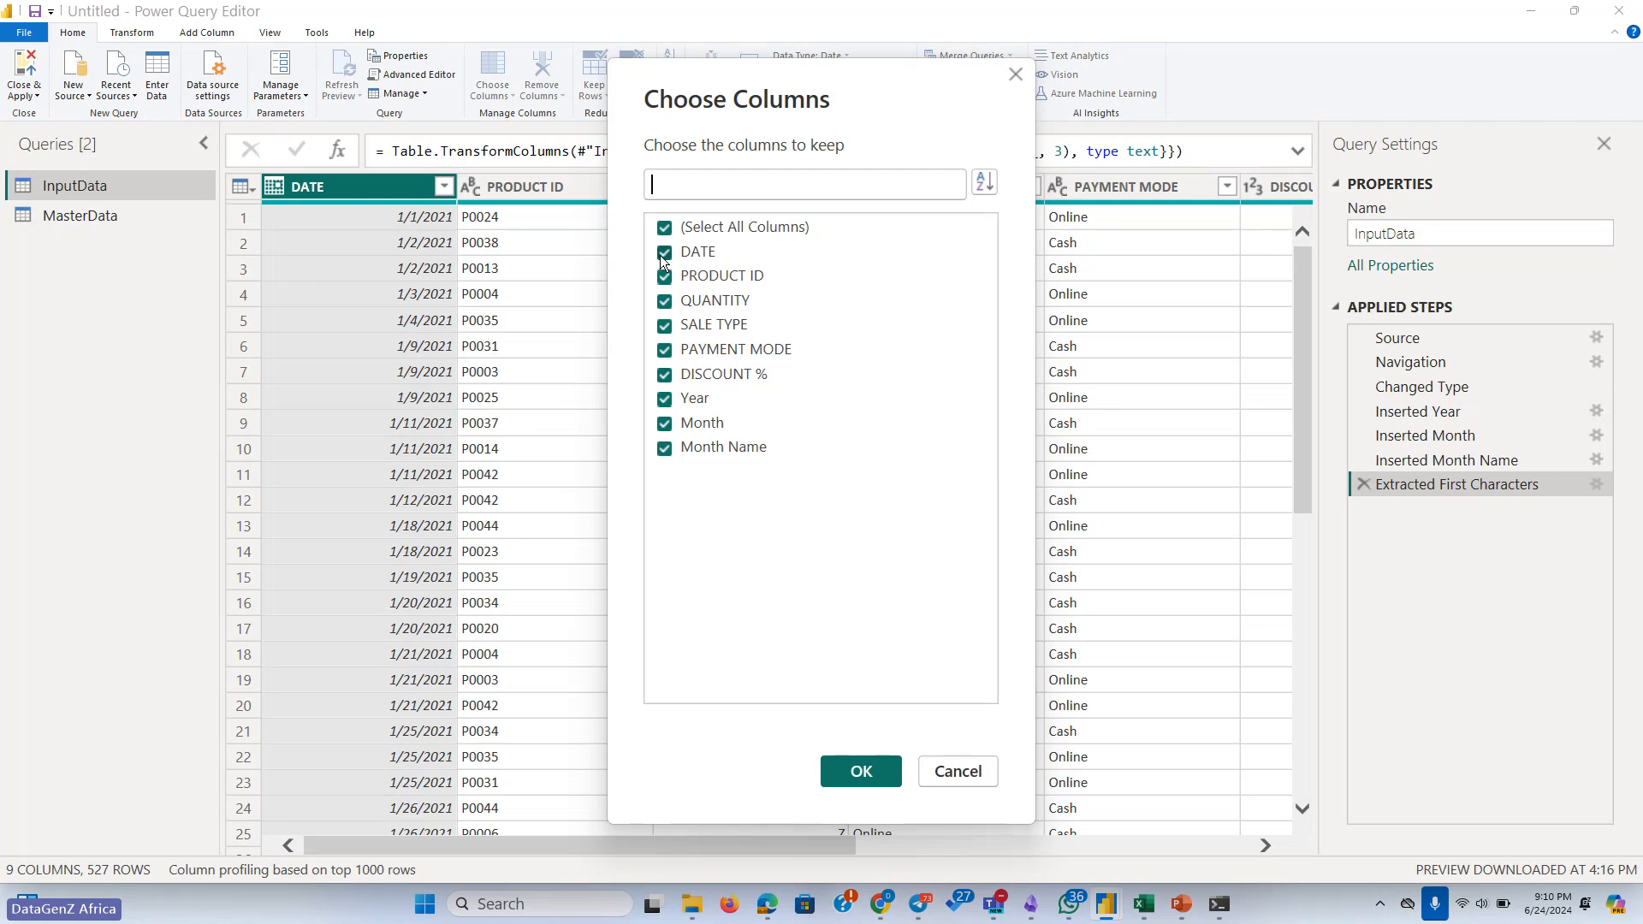
pyautogui.click(665, 327)
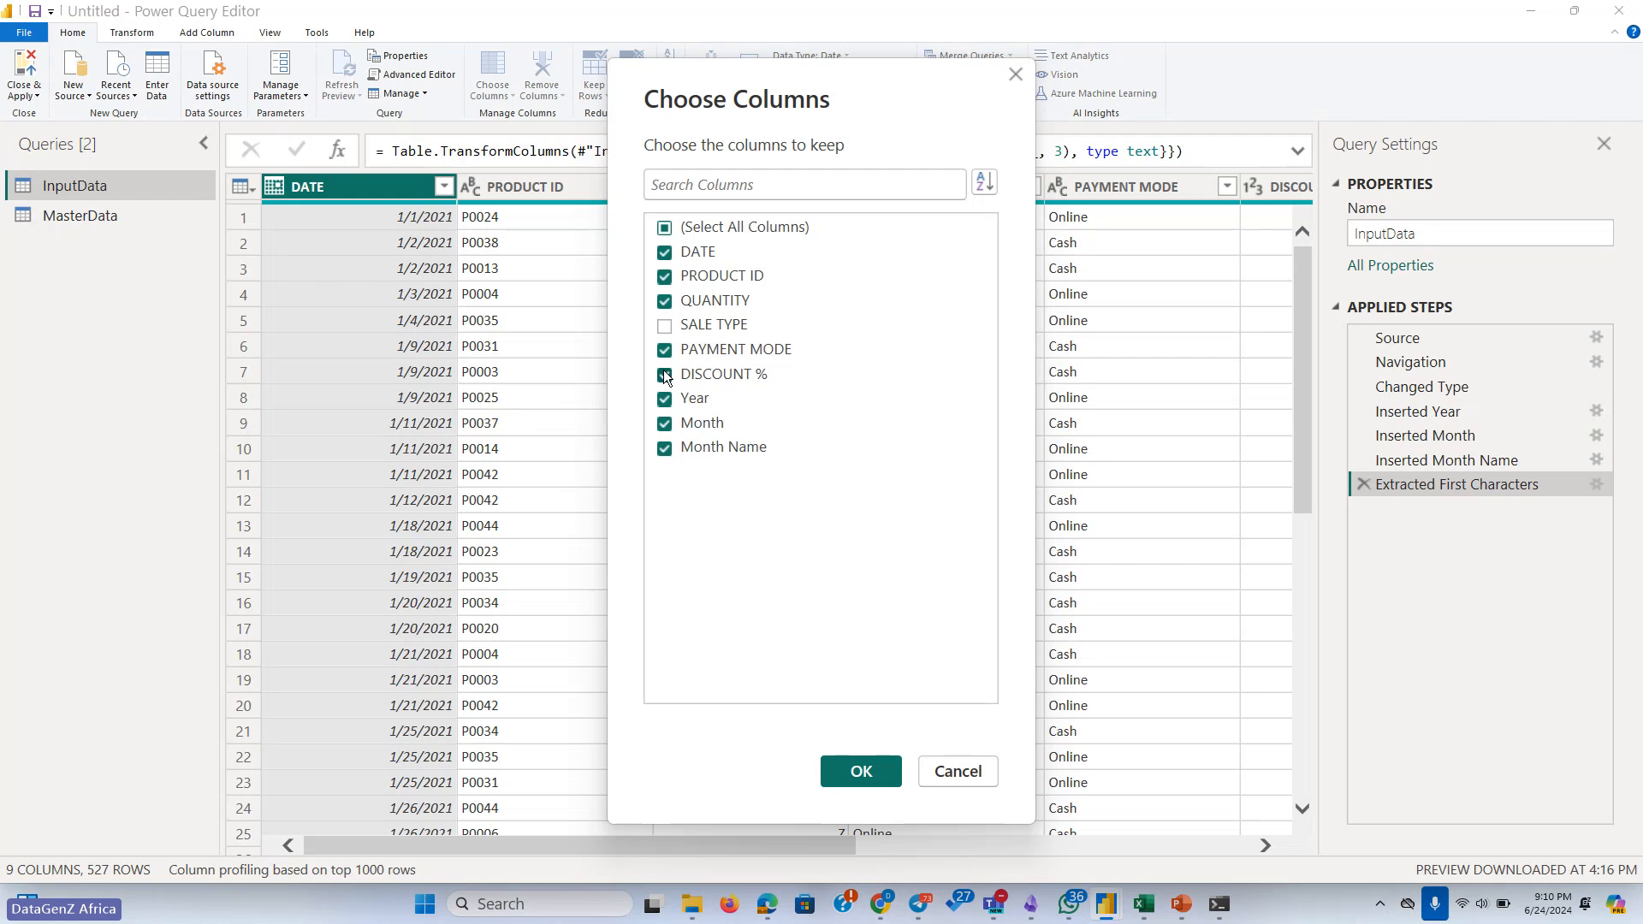
pyautogui.click(665, 399)
pyautogui.click(665, 350)
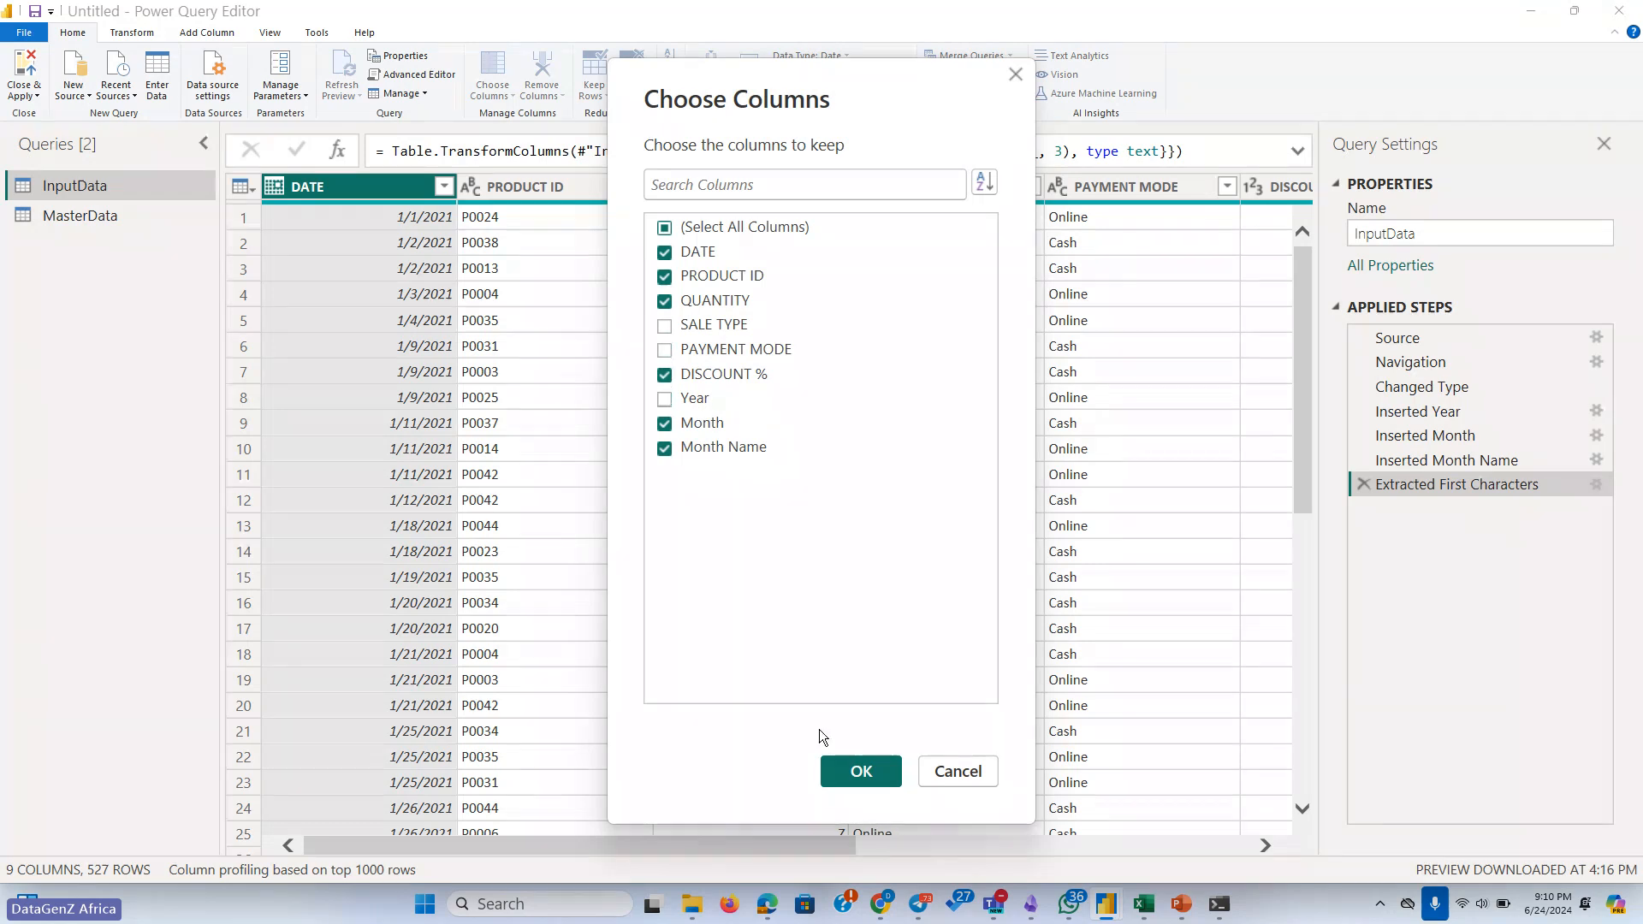
pyautogui.click(859, 772)
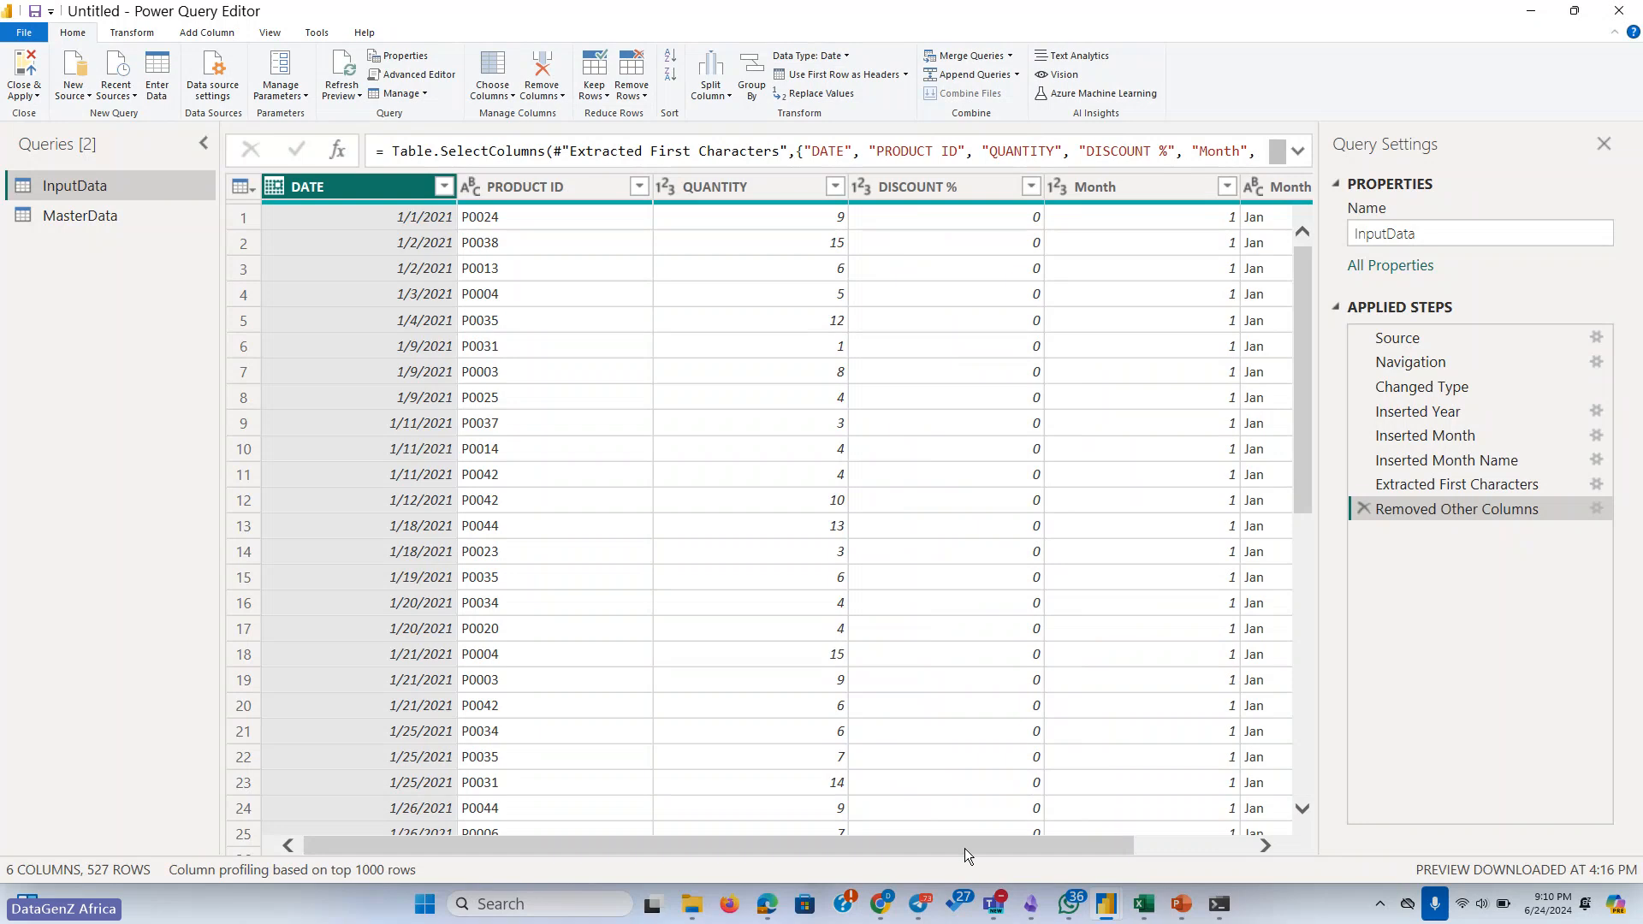
pyautogui.moveTo(964, 849); pyautogui.dragTo(466, 835)
pyautogui.click(1363, 507)
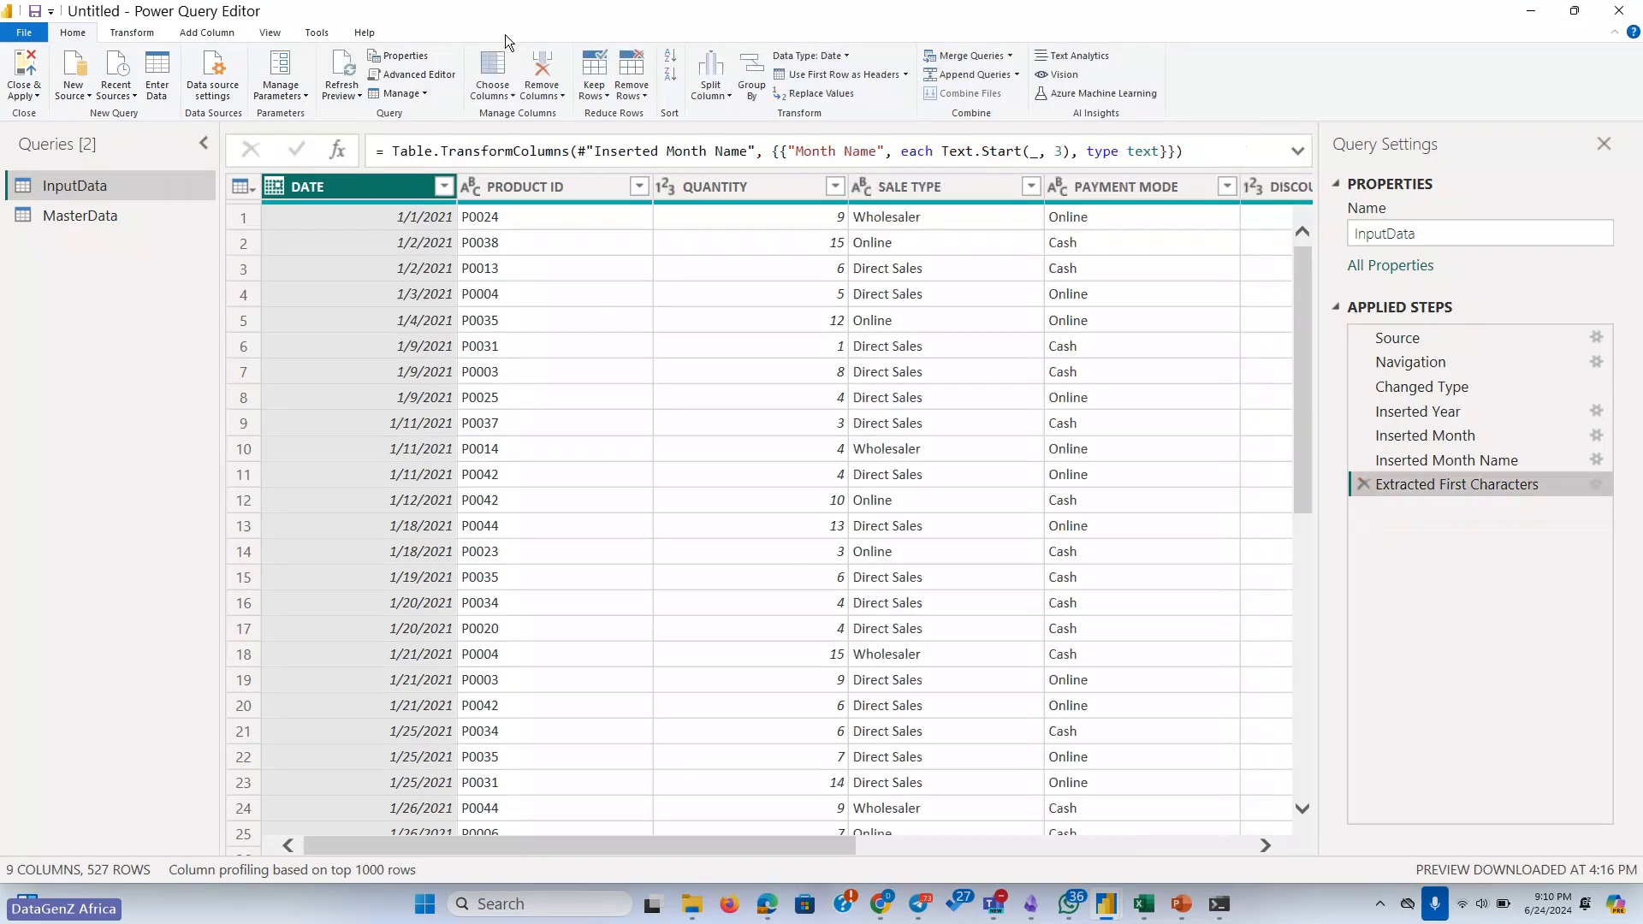
# Set up a query merge of InputData with MasterData, selecting PRODUCT ID as the matching column in InputData
pyautogui.click(967, 56)
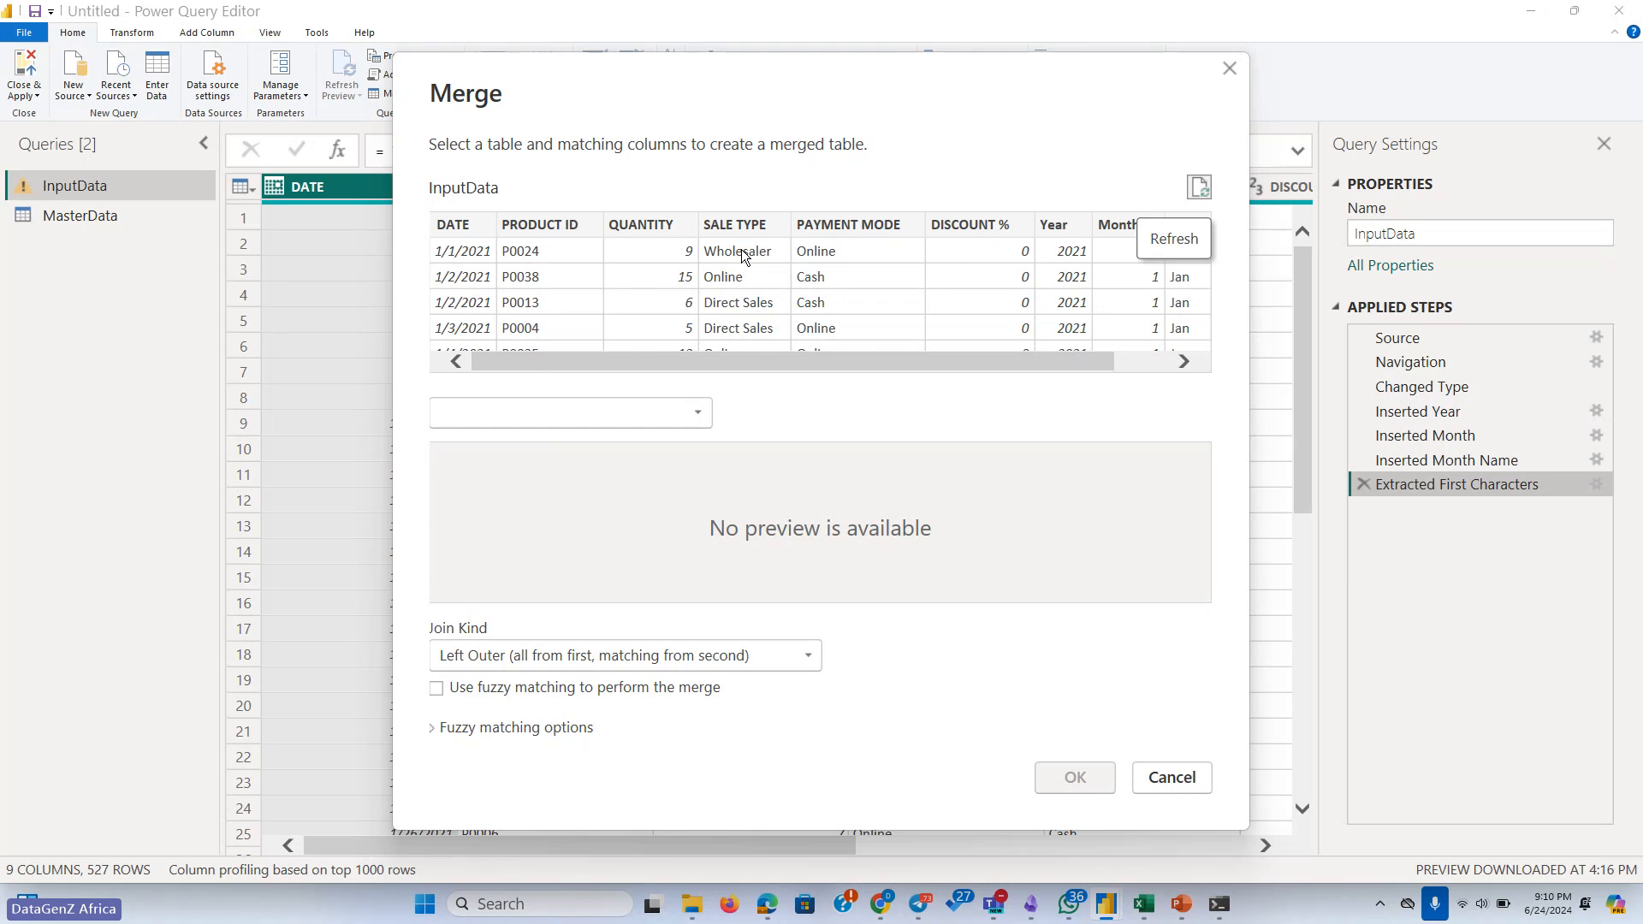
pyautogui.click(561, 225)
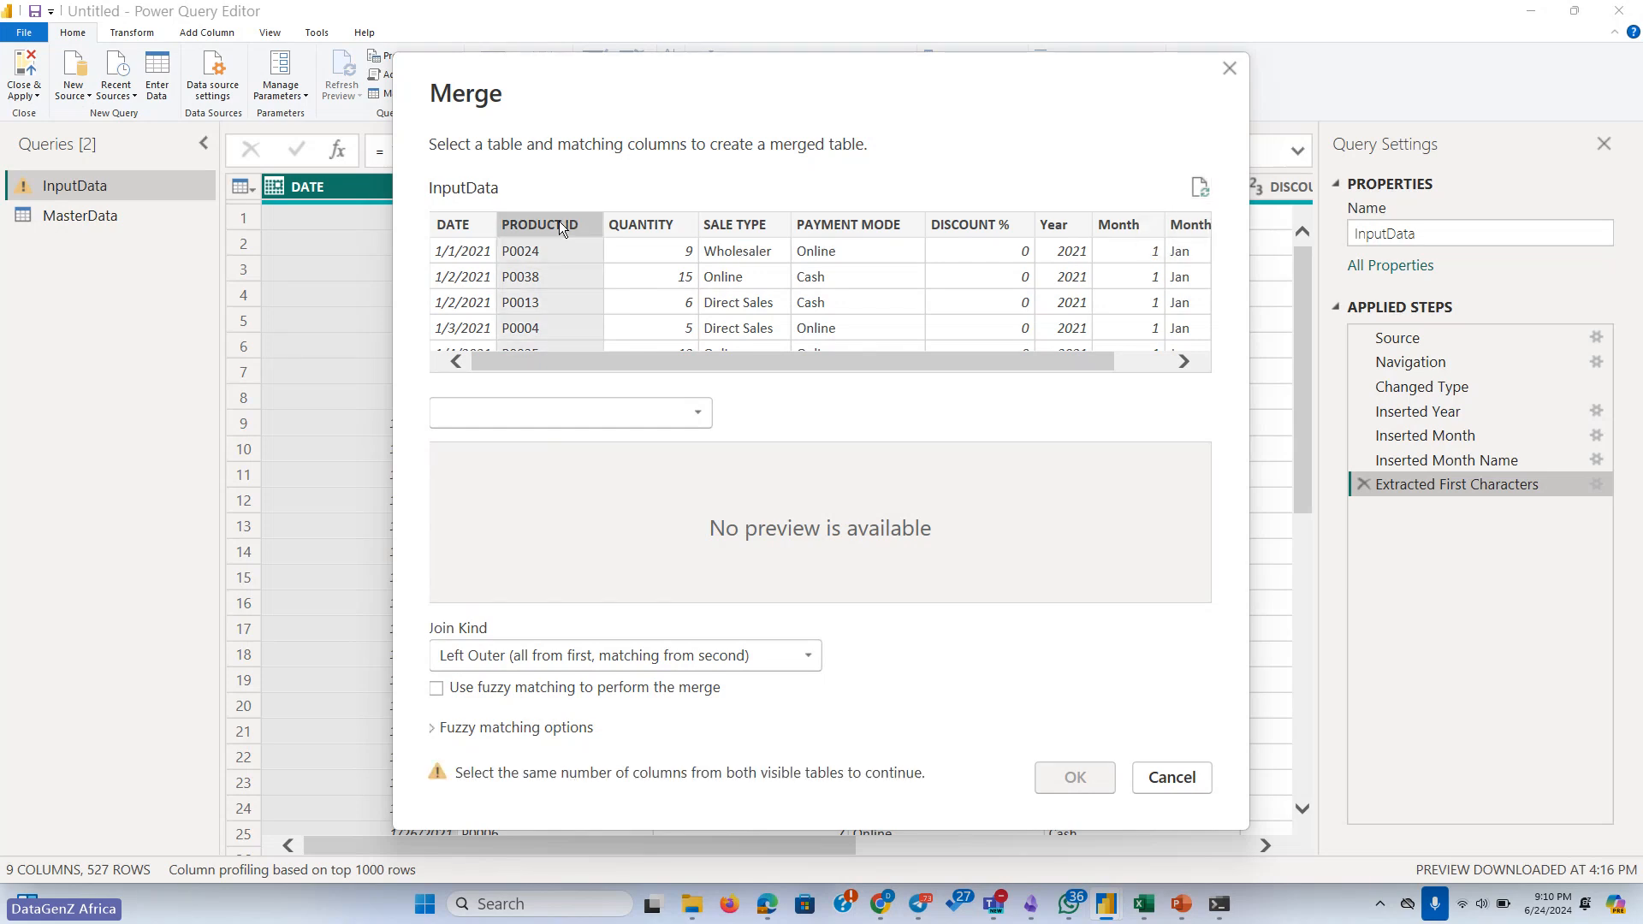
pyautogui.click(683, 402)
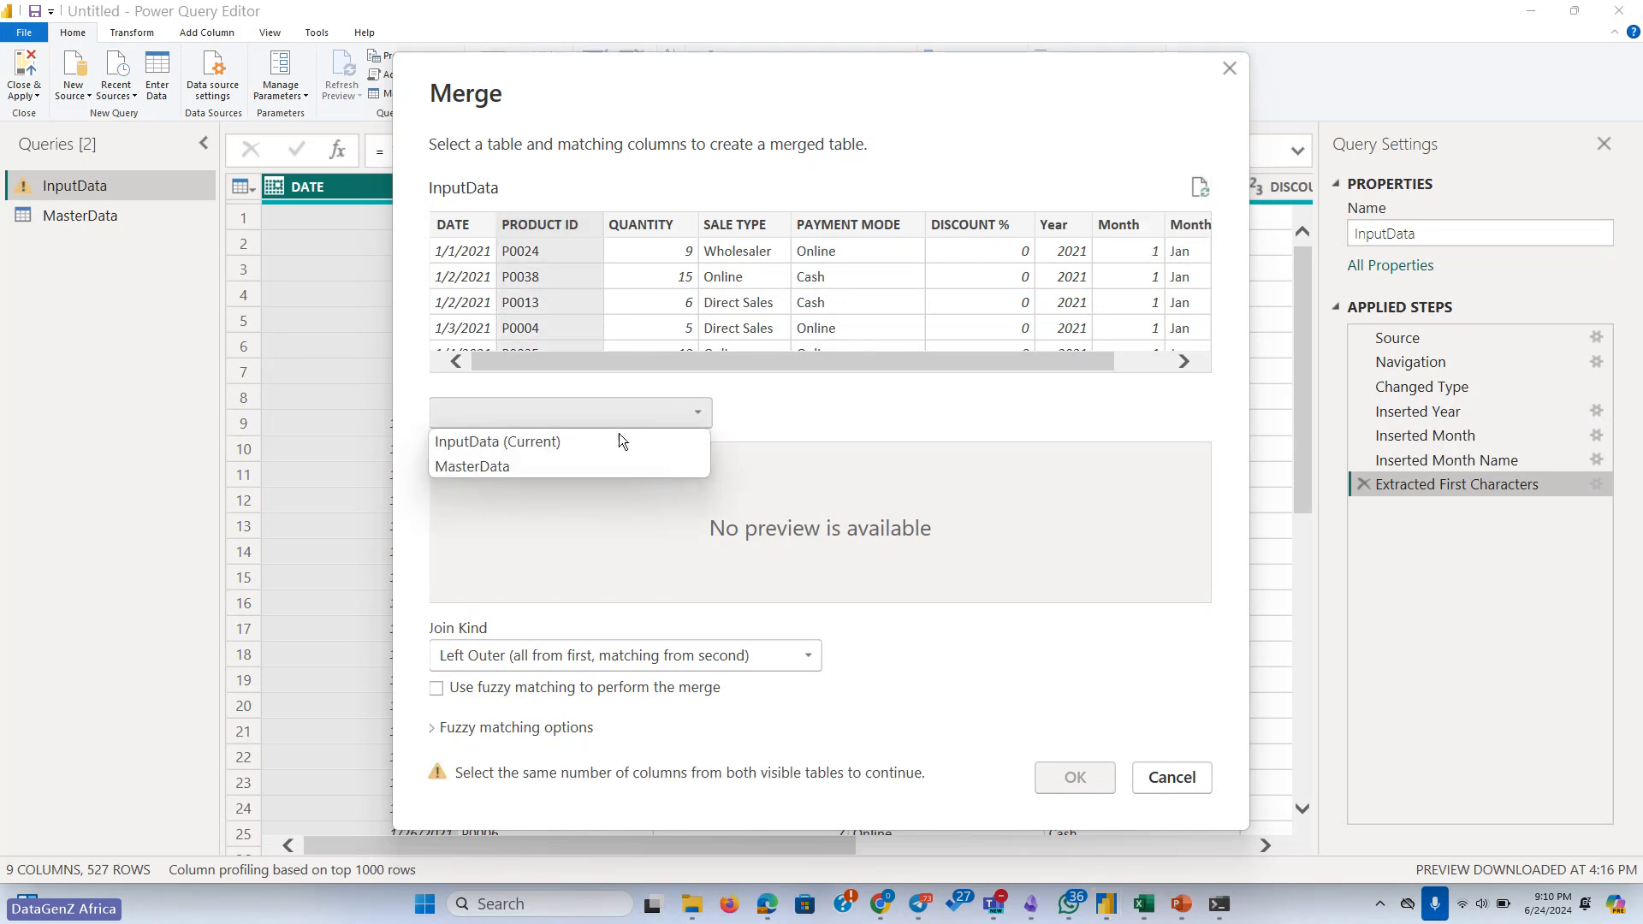
pyautogui.click(538, 471)
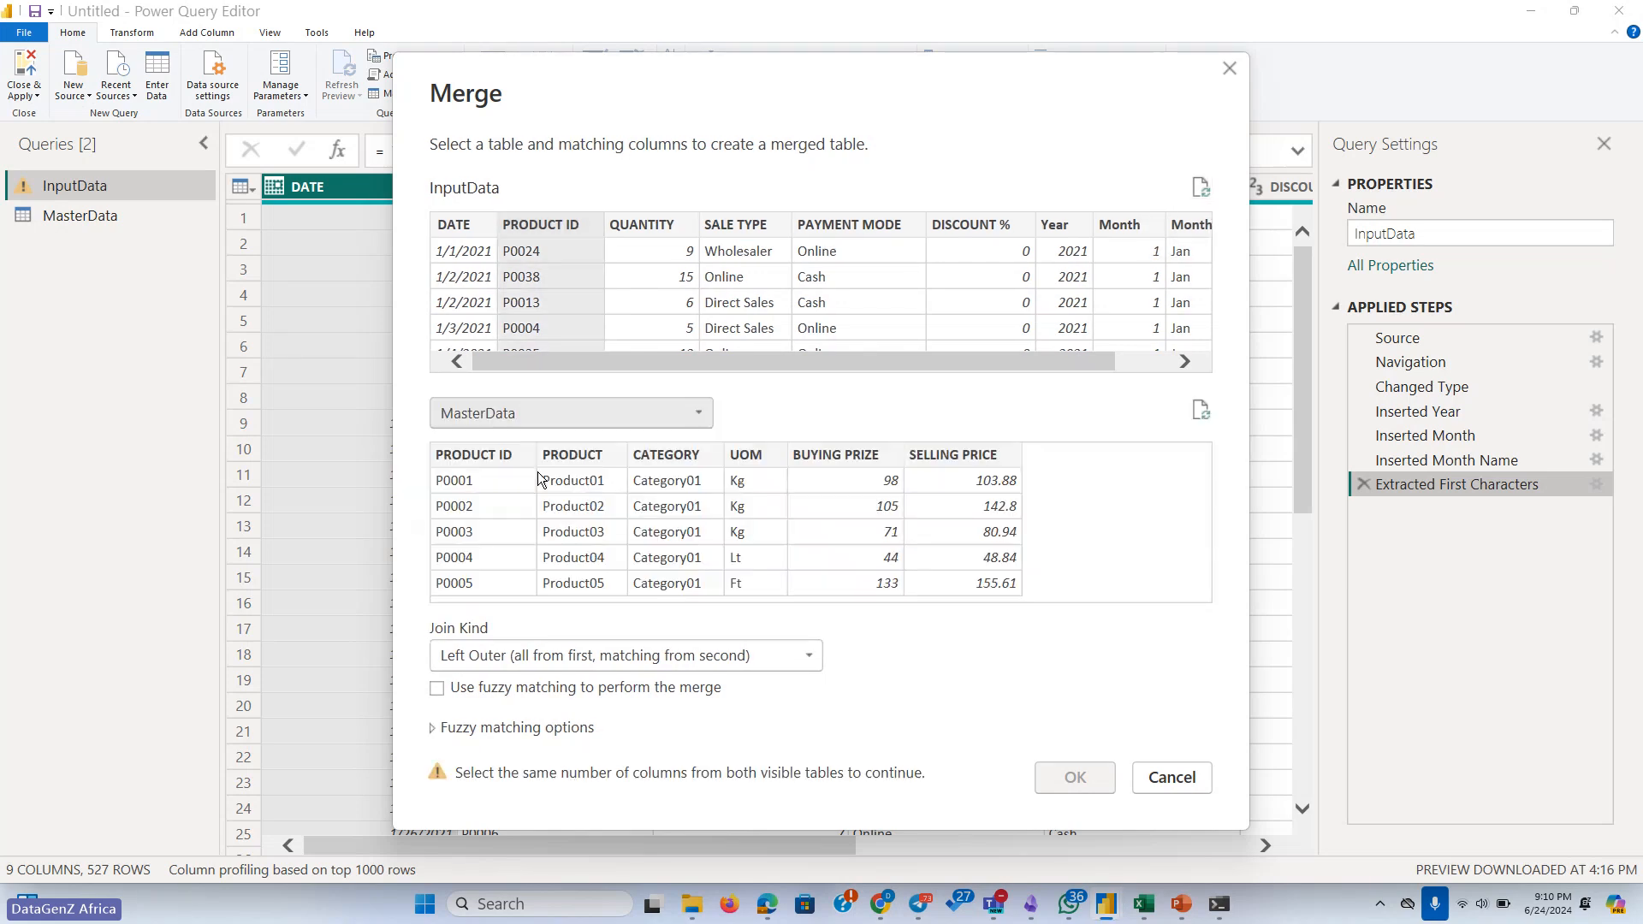
# Merge InputData with MasterData by matching their PRODUCT ID columns, using a Left Outer join
pyautogui.click(578, 454)
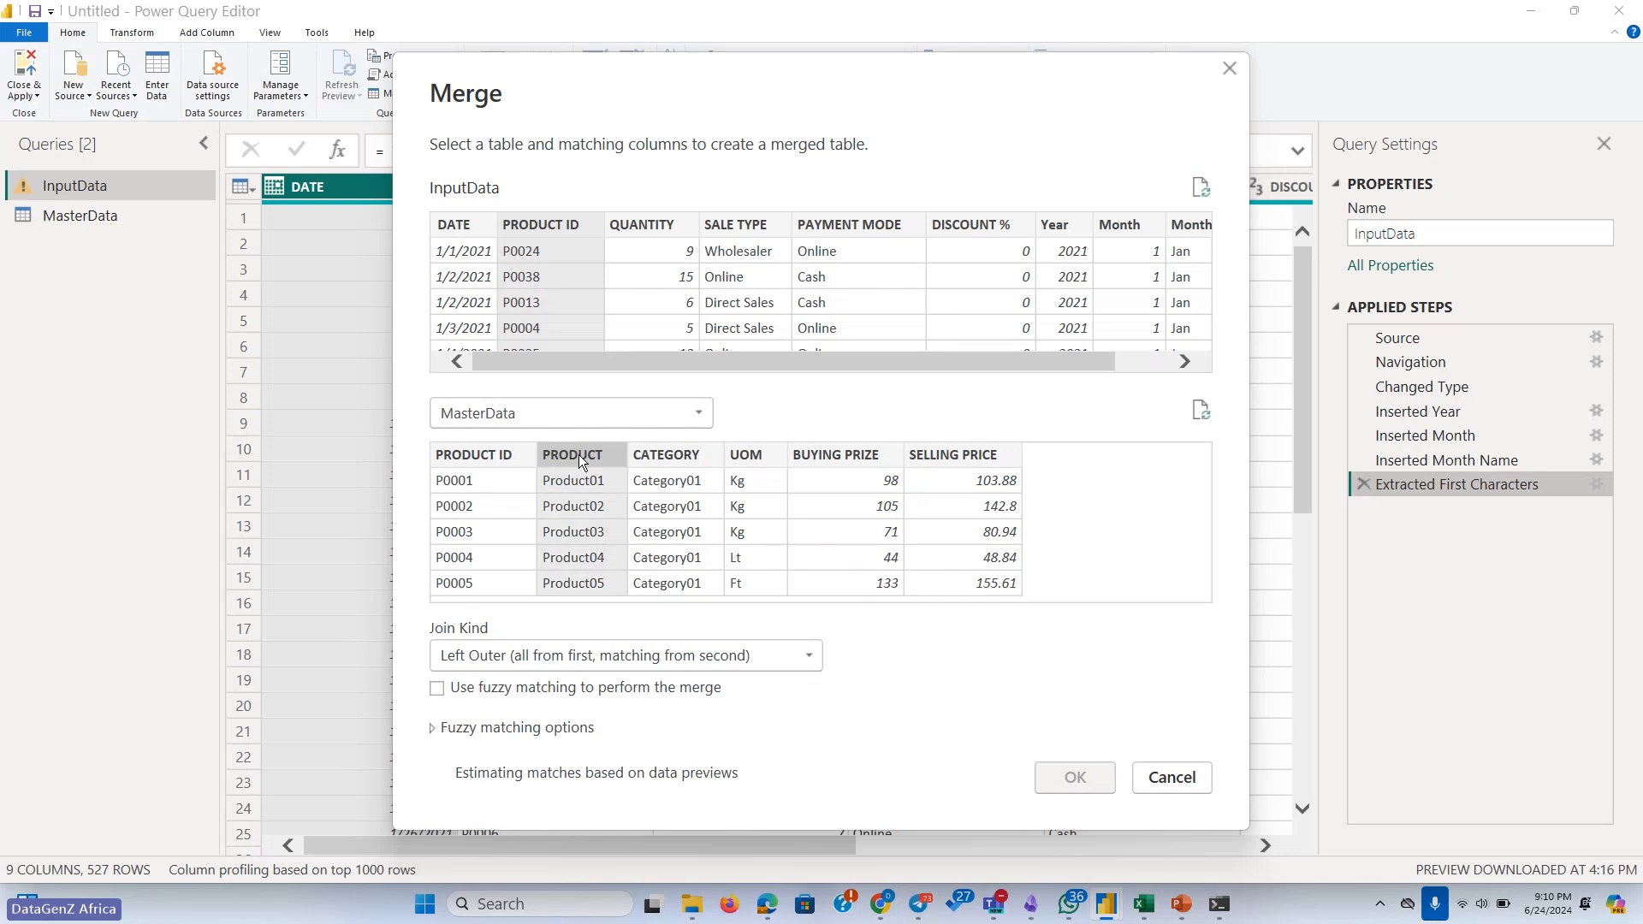
pyautogui.click(481, 450)
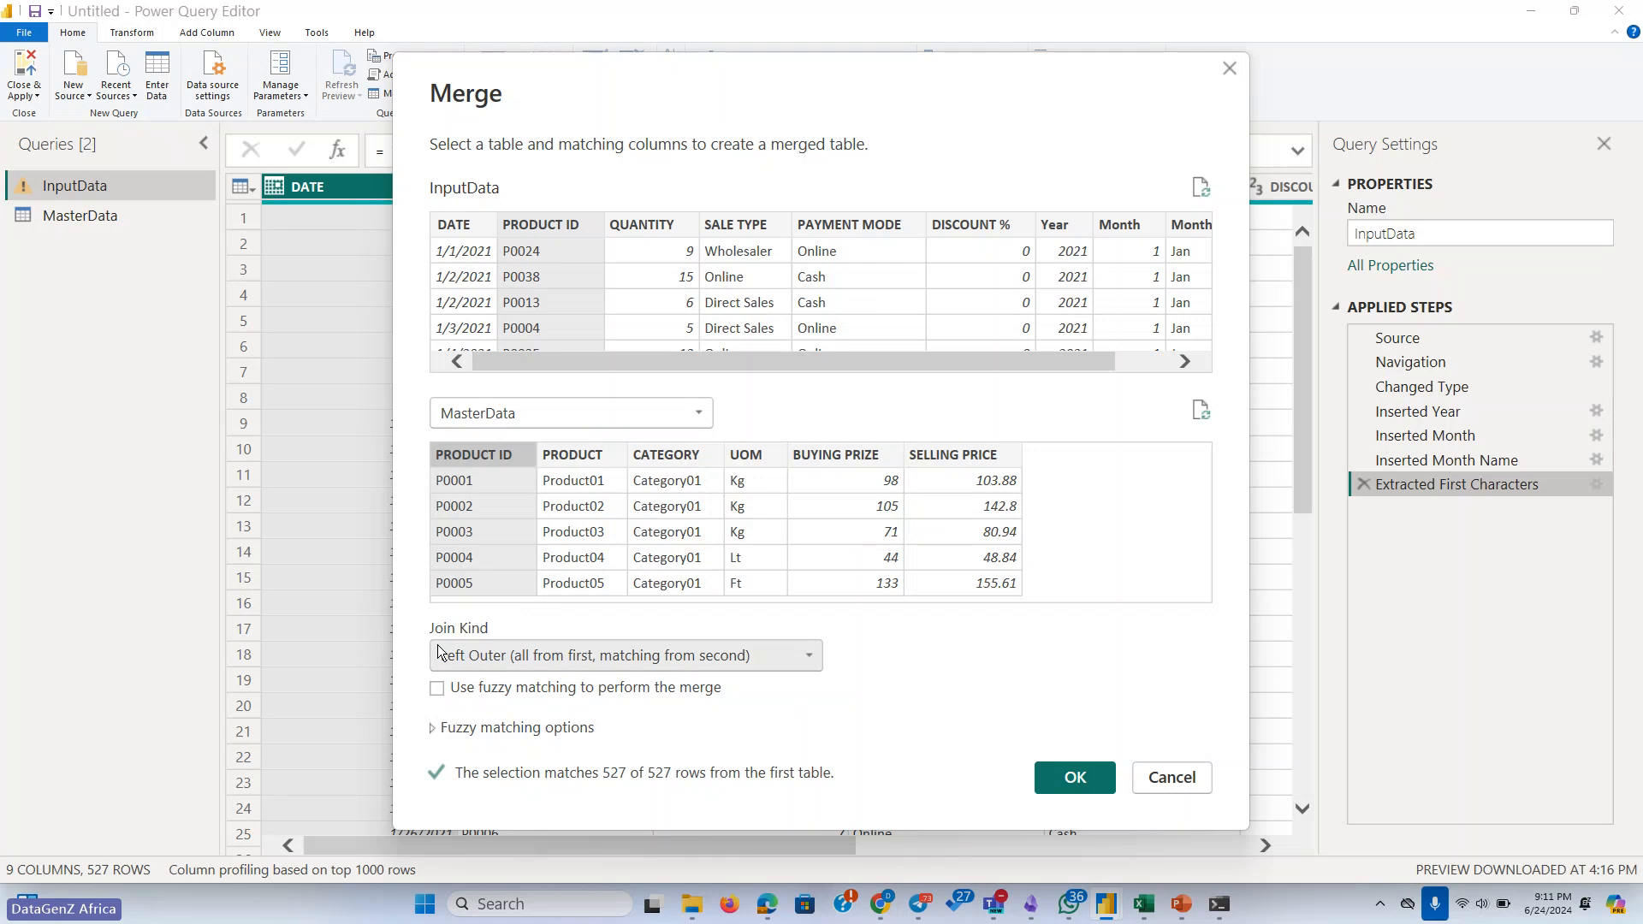
pyautogui.click(605, 657)
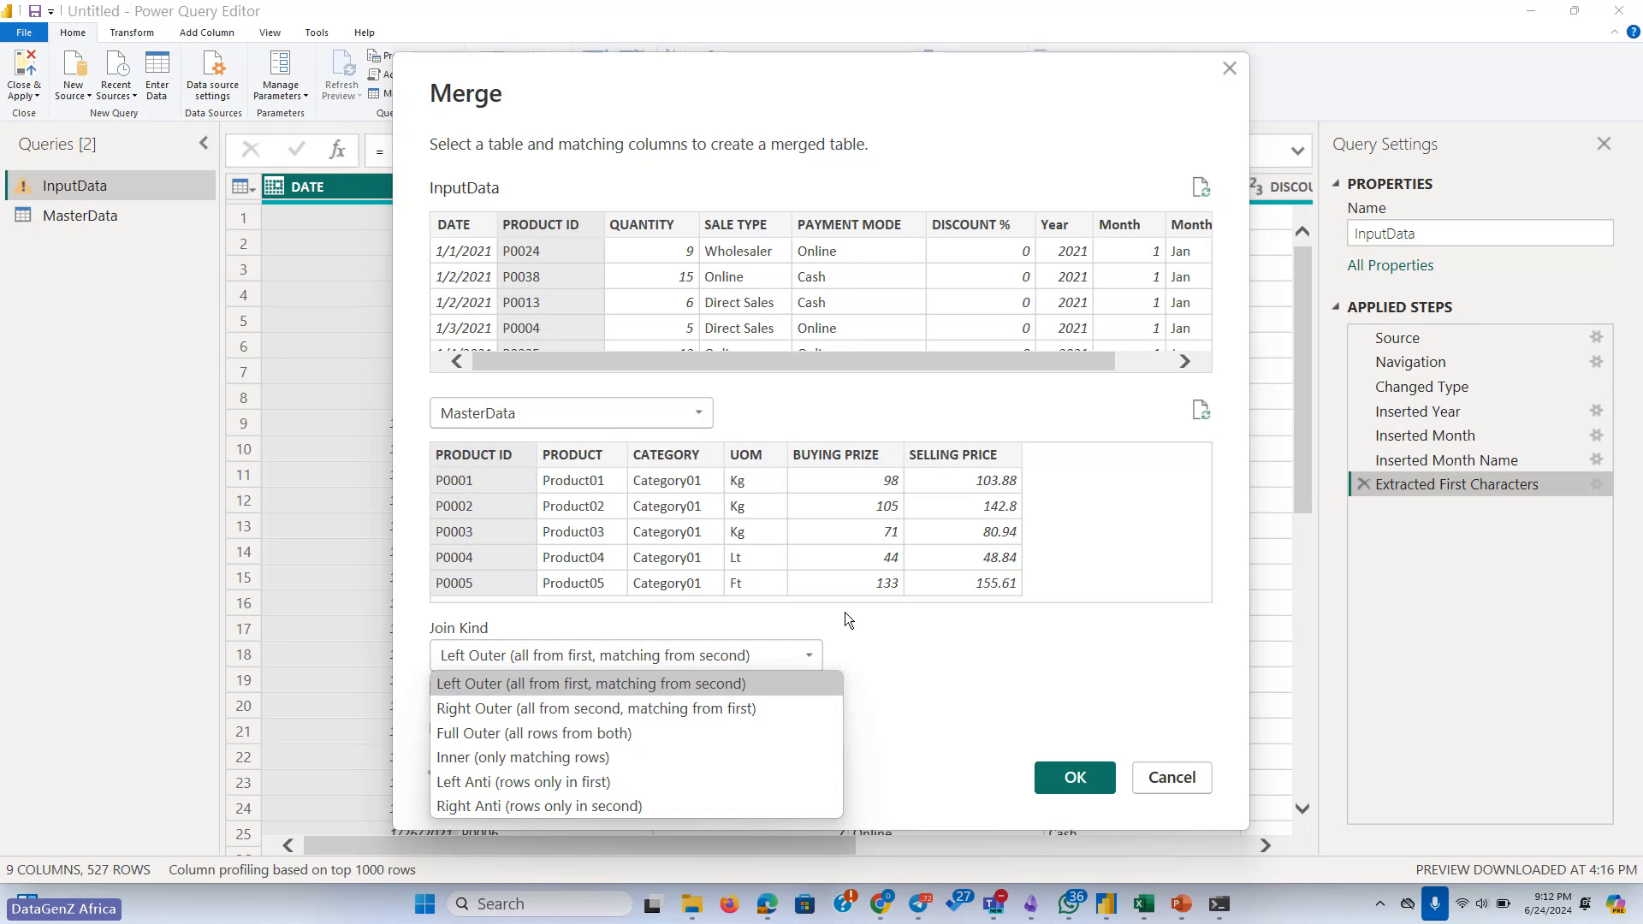
pyautogui.click(809, 657)
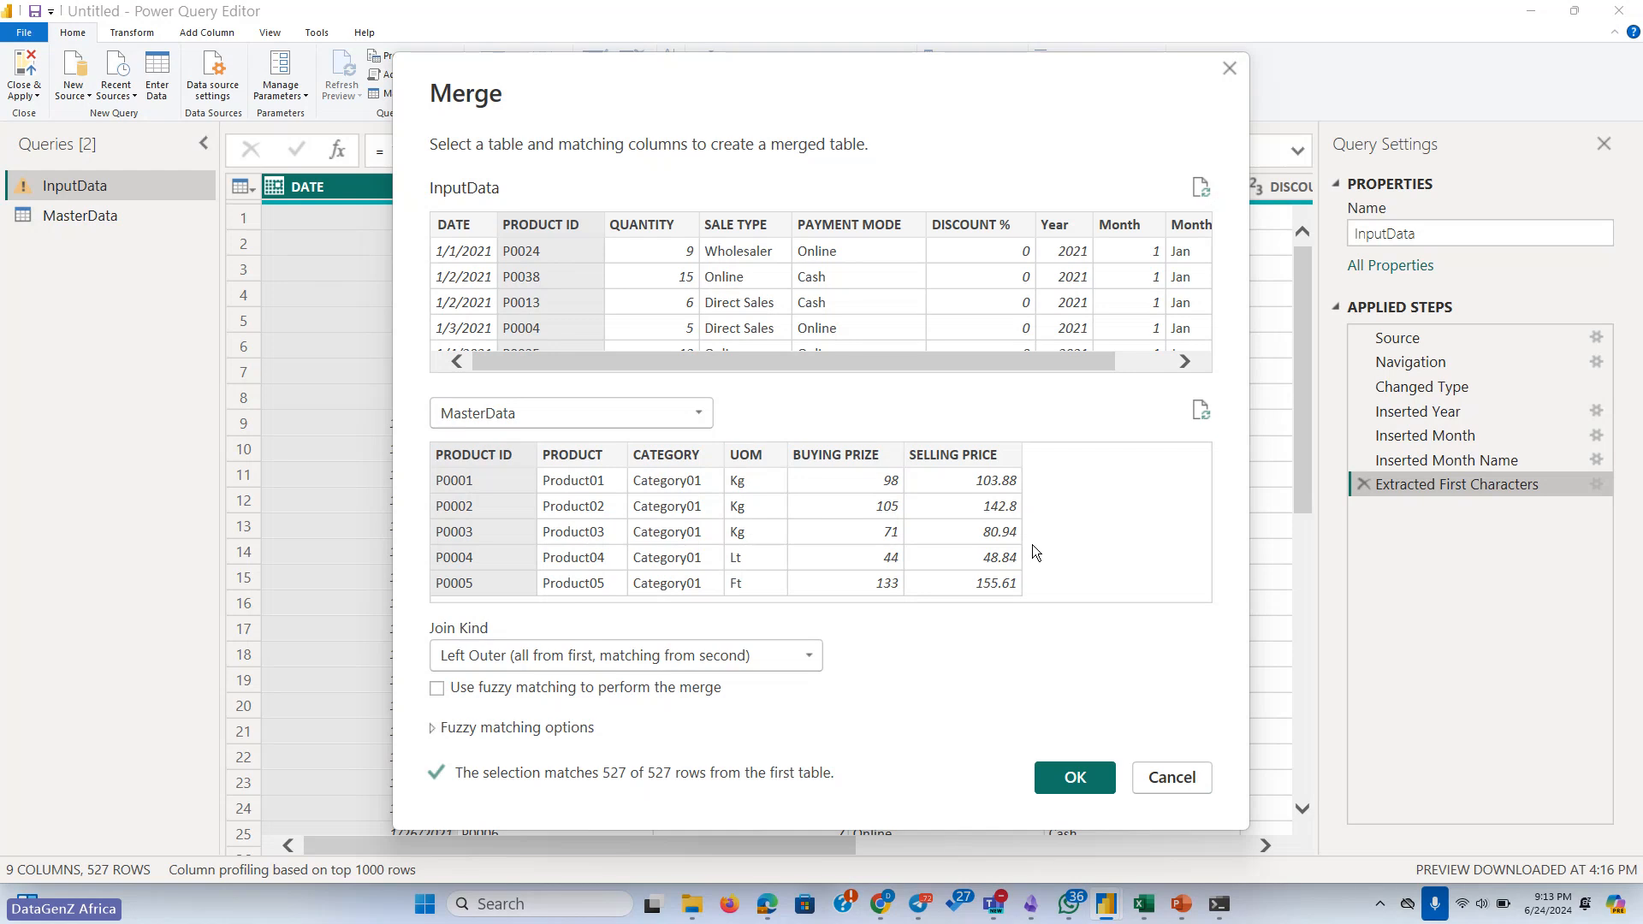
pyautogui.click(1075, 779)
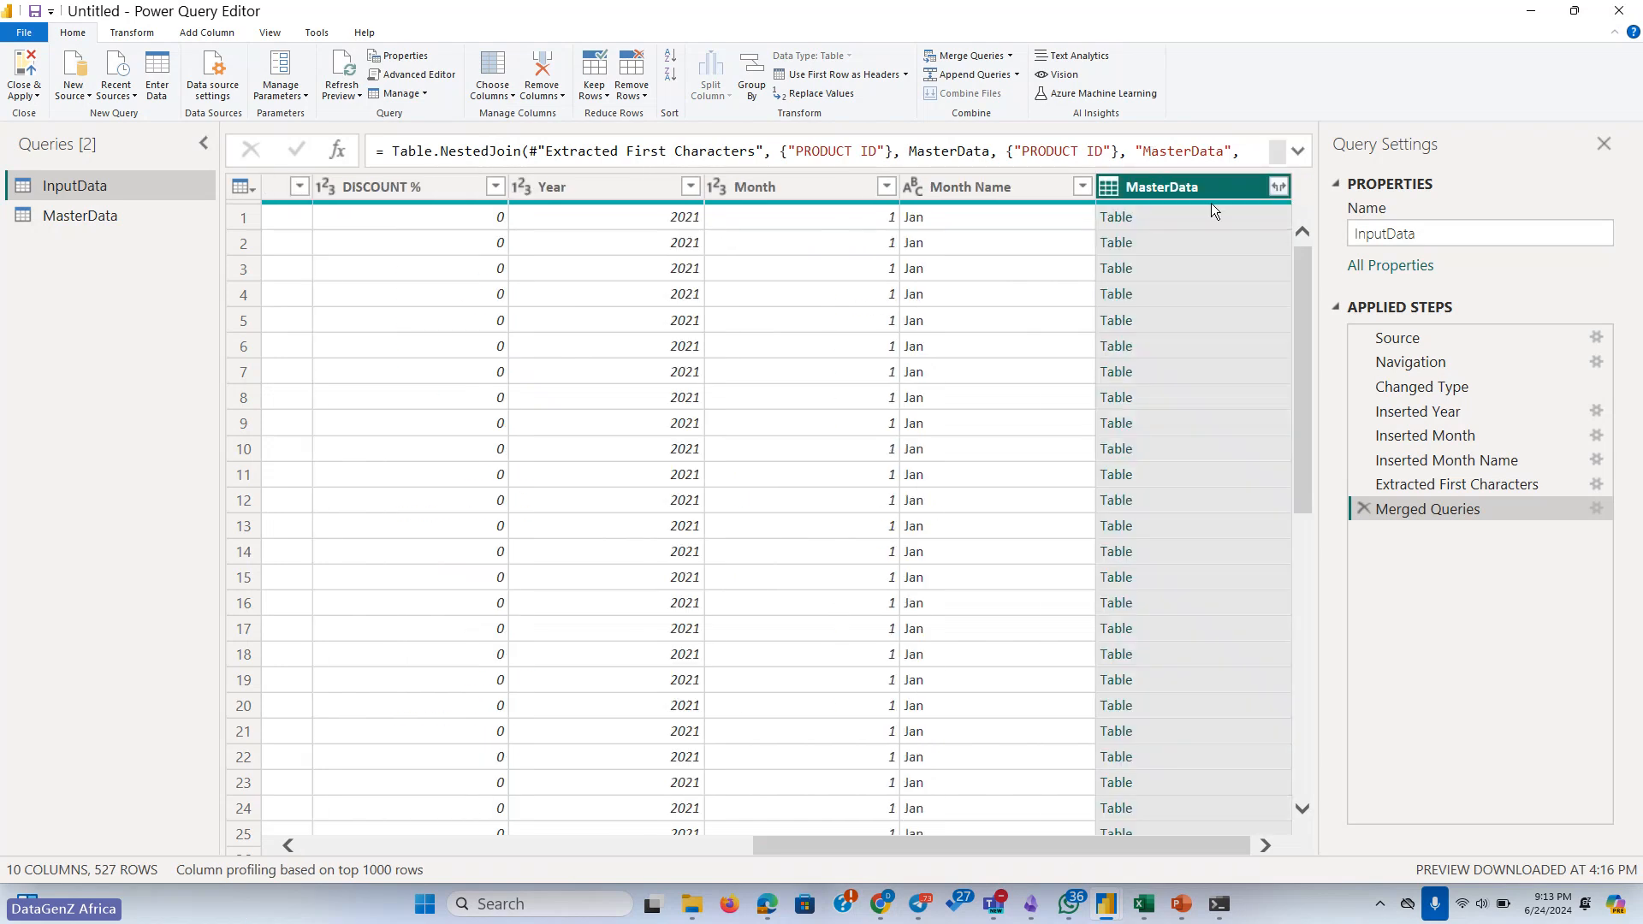
# Expand the merged MasterData column into all its fields except PRODUCT ID, keeping the original column name as prefix
pyautogui.click(1278, 187)
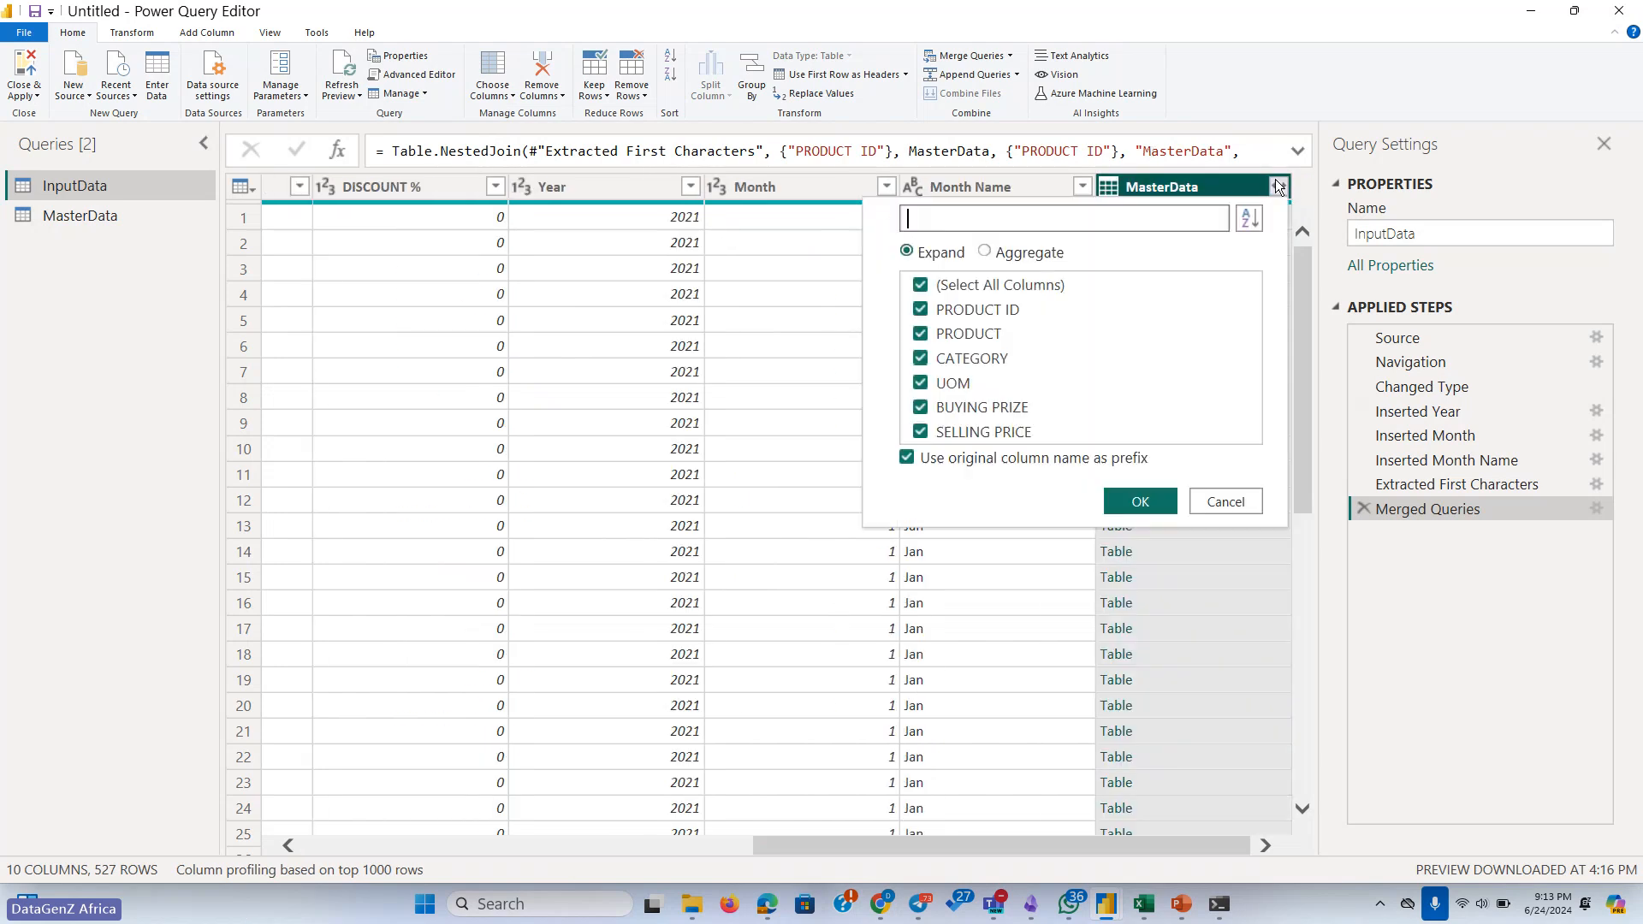
pyautogui.click(920, 310)
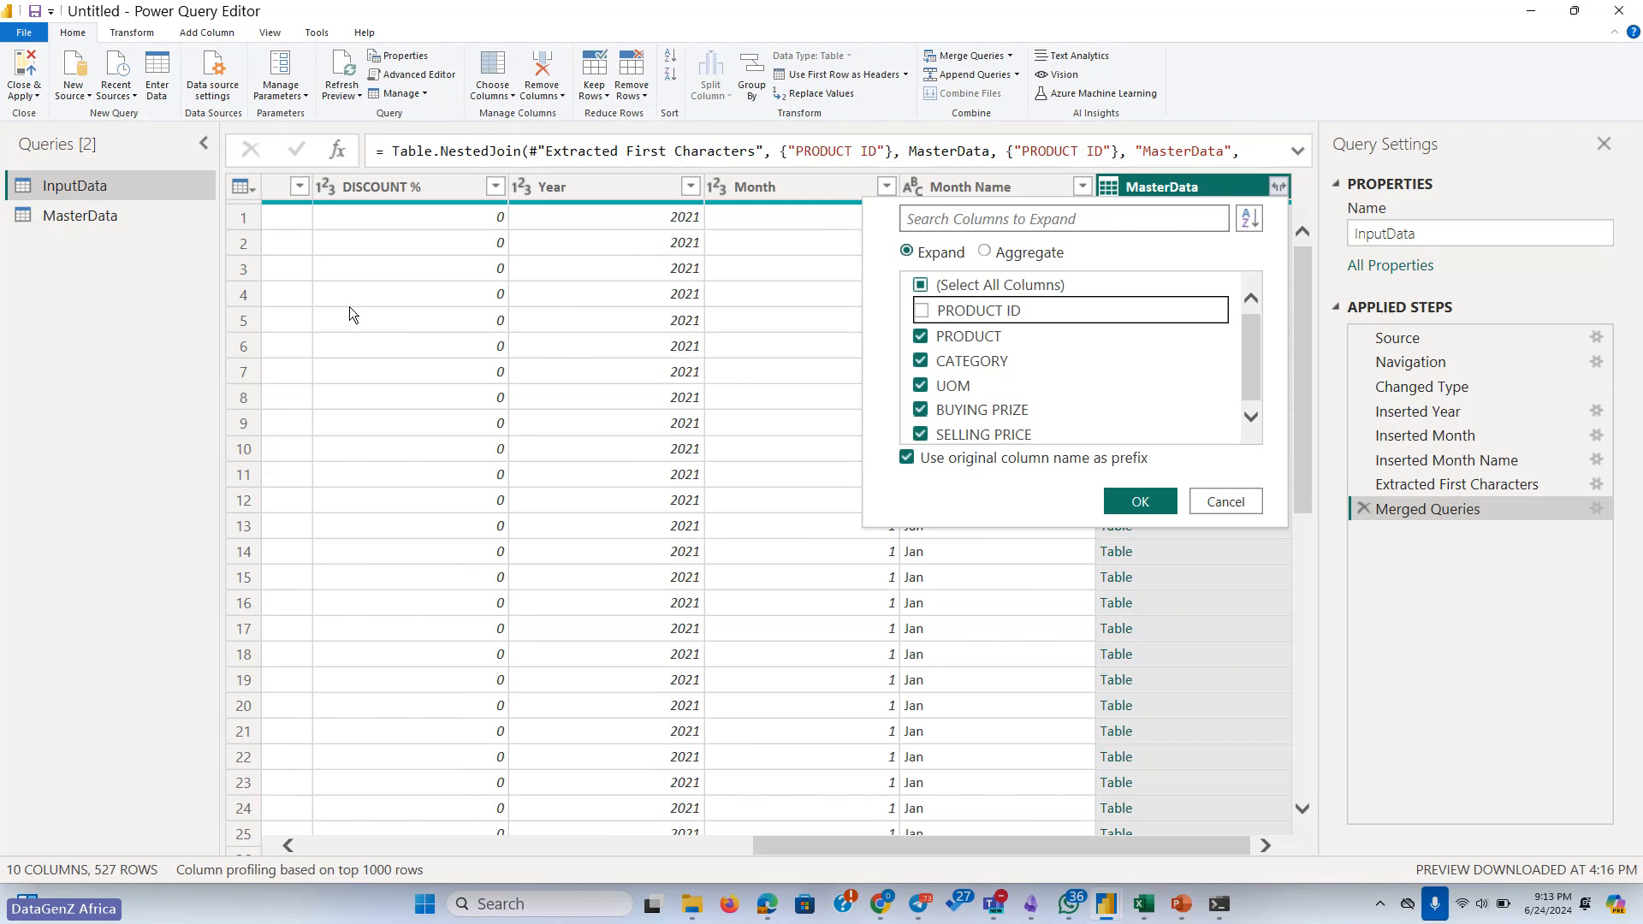
pyautogui.click(1124, 504)
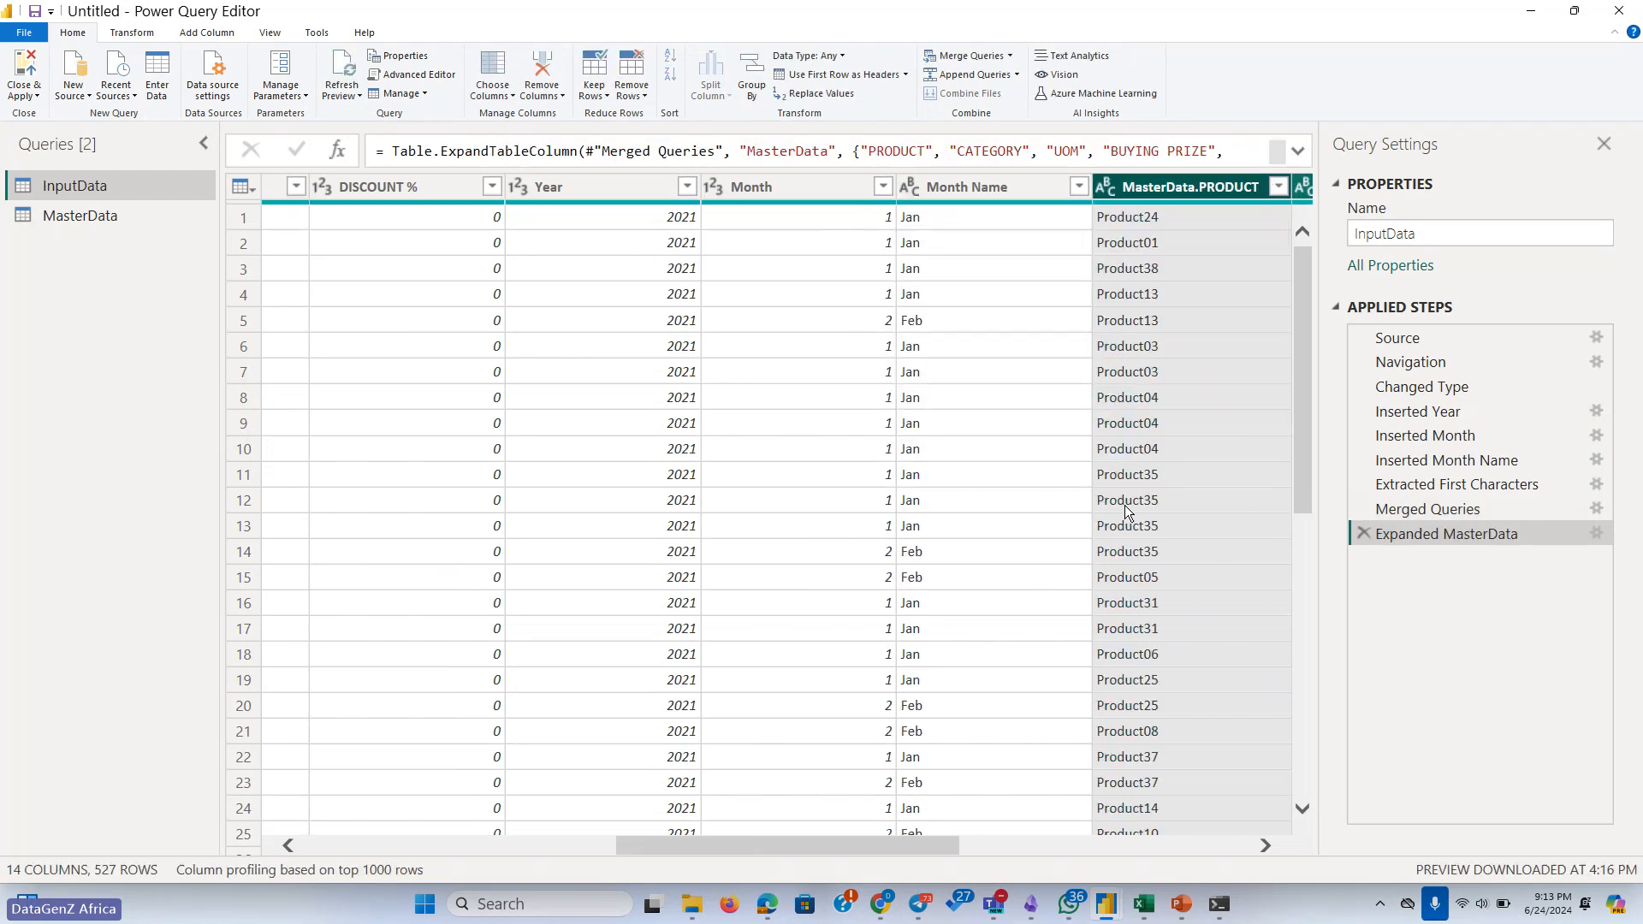
# Review the merged InputData table from the DATE column through the expanded MasterData price columns
pyautogui.moveTo(916, 847); pyautogui.dragTo(258, 882)
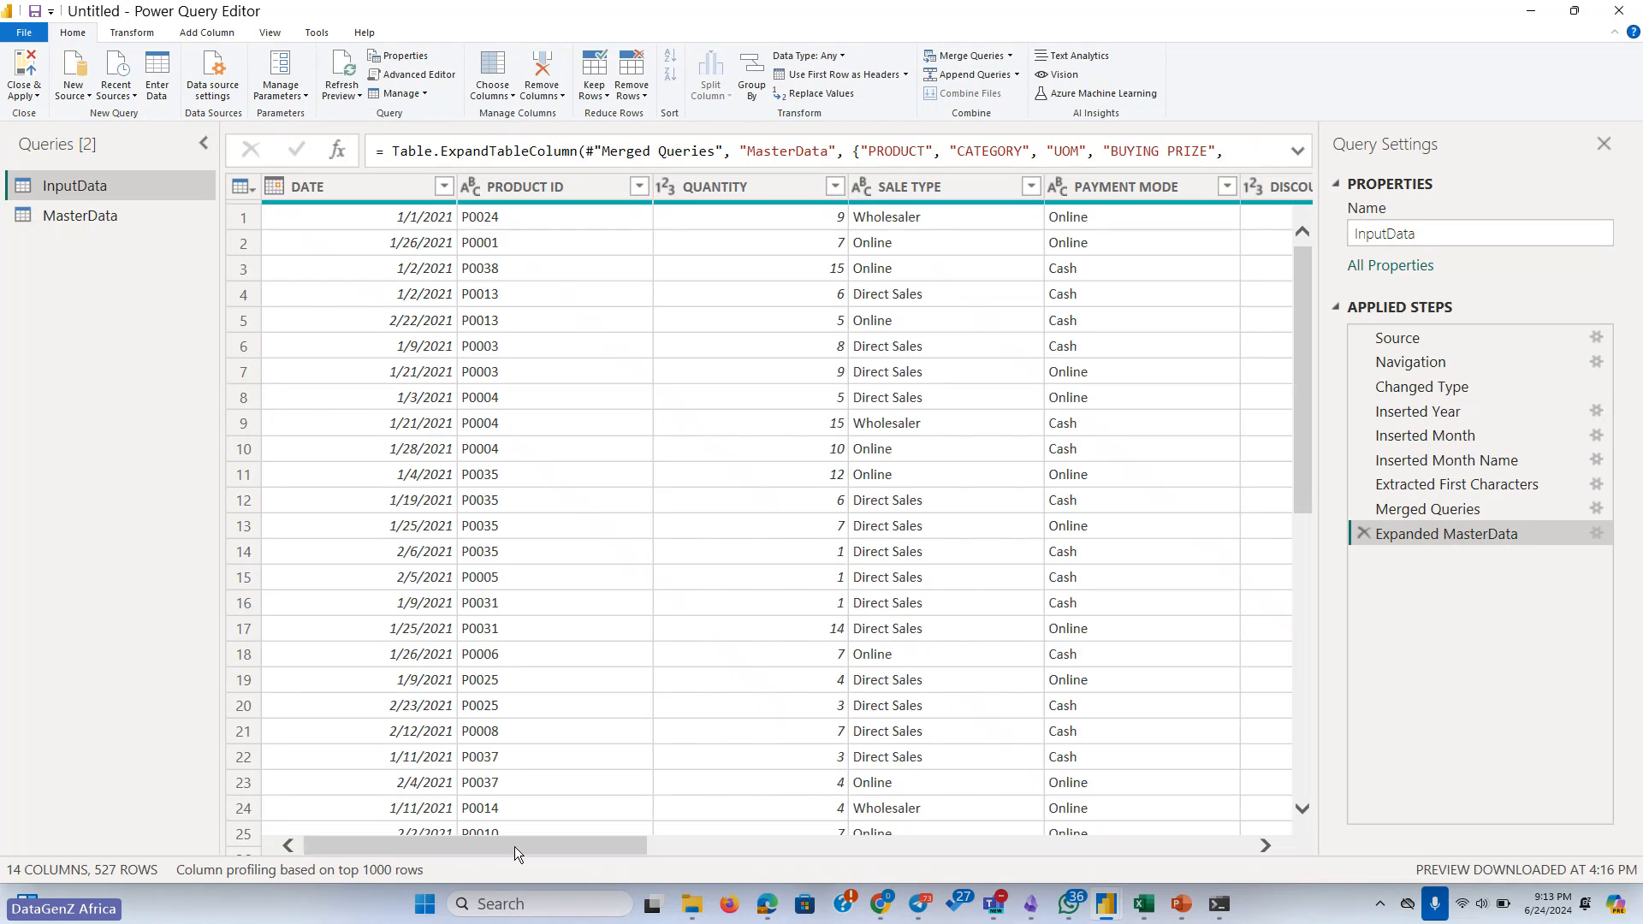
pyautogui.moveTo(515, 846); pyautogui.dragTo(932, 851)
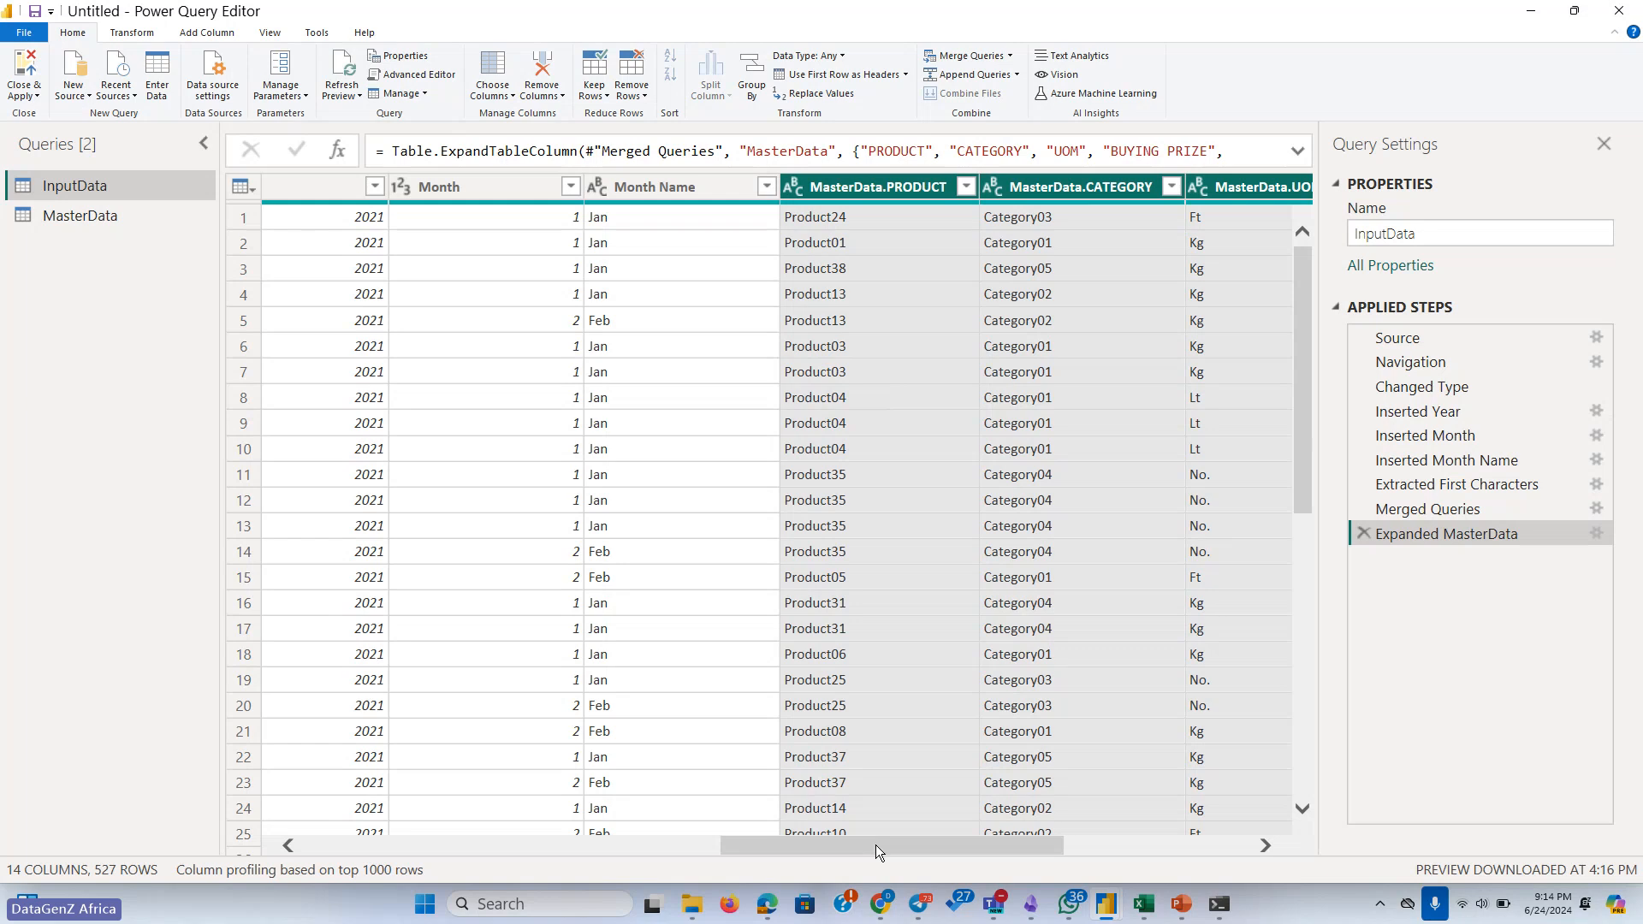
pyautogui.moveTo(876, 844); pyautogui.dragTo(214, 826)
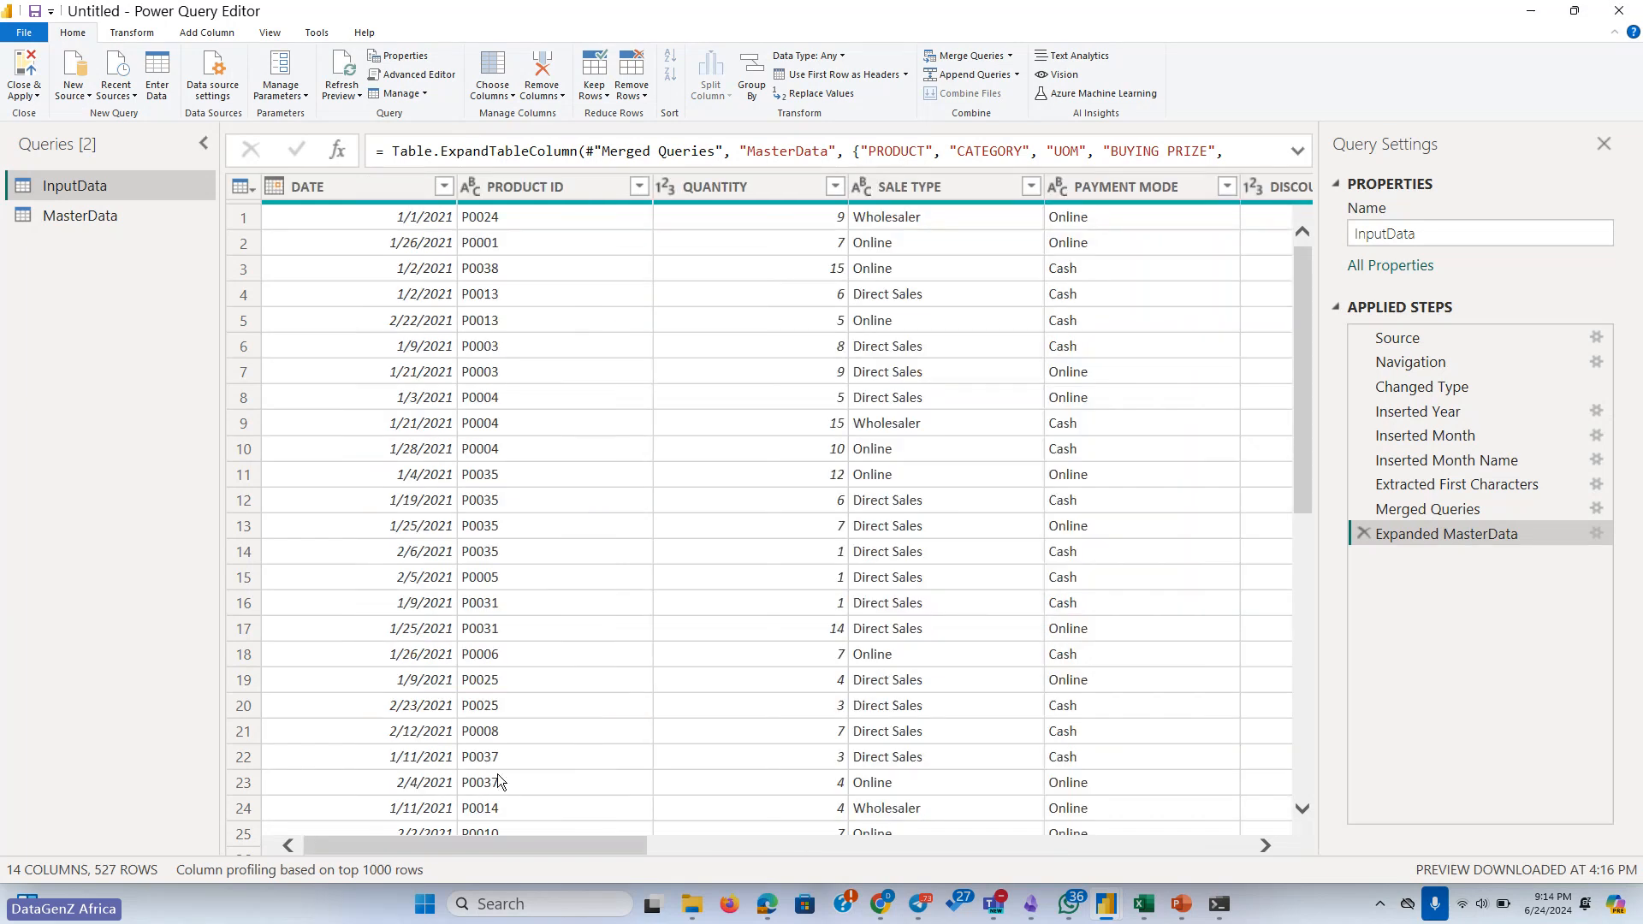
pyautogui.moveTo(441, 848); pyautogui.dragTo(1194, 796)
pyautogui.moveTo(1113, 850); pyautogui.dragTo(1014, 852)
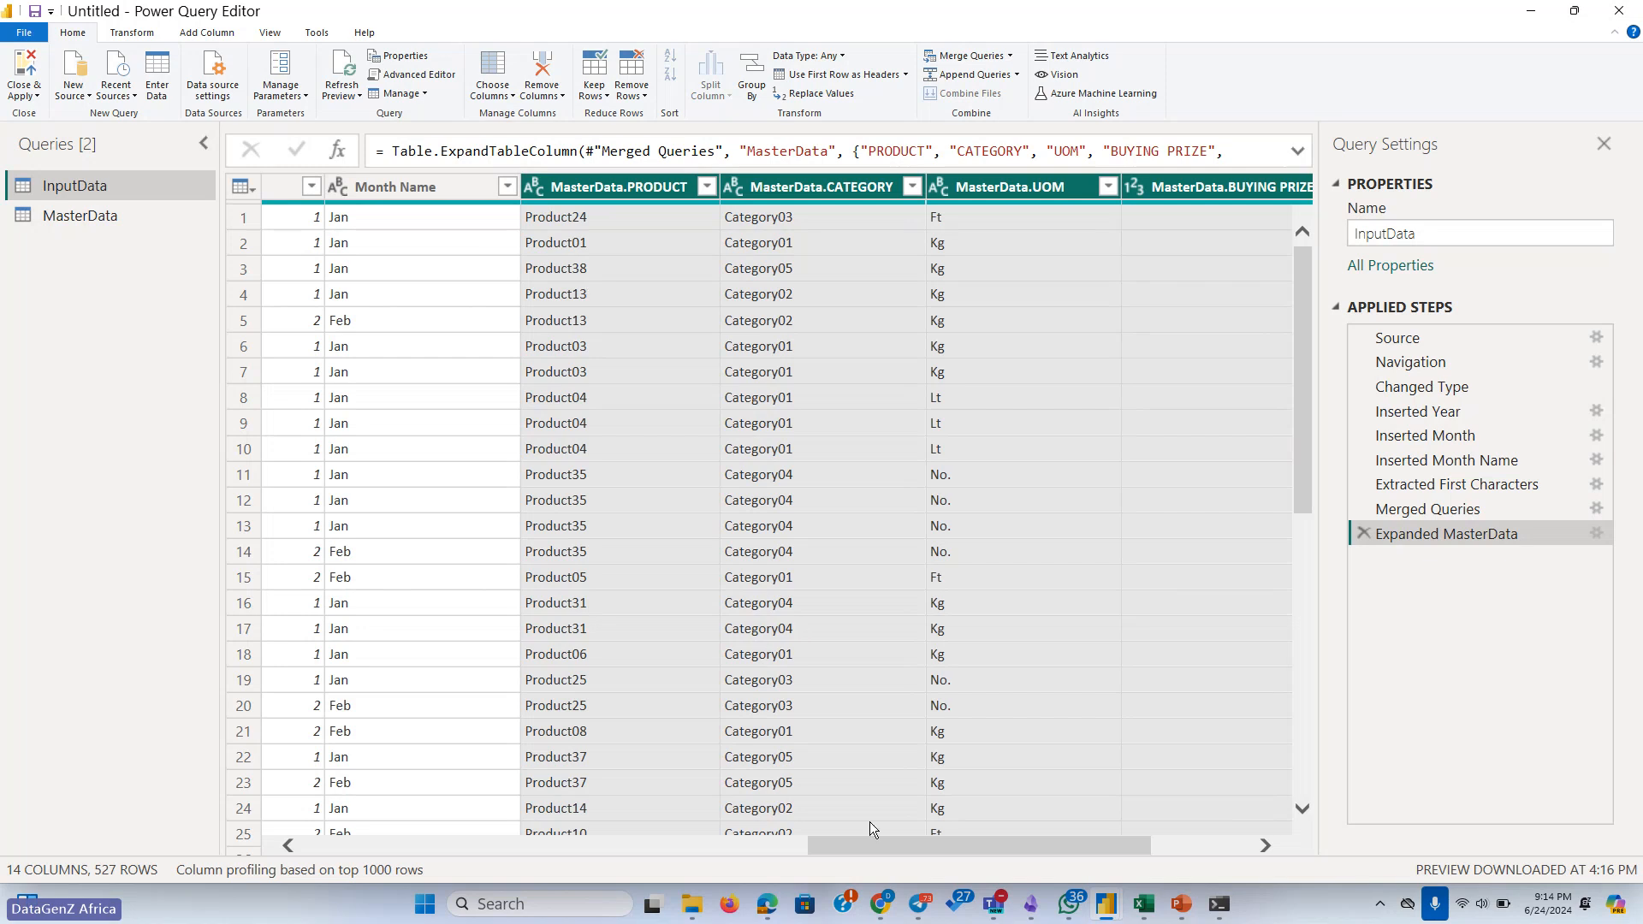
pyautogui.moveTo(863, 840); pyautogui.dragTo(998, 834)
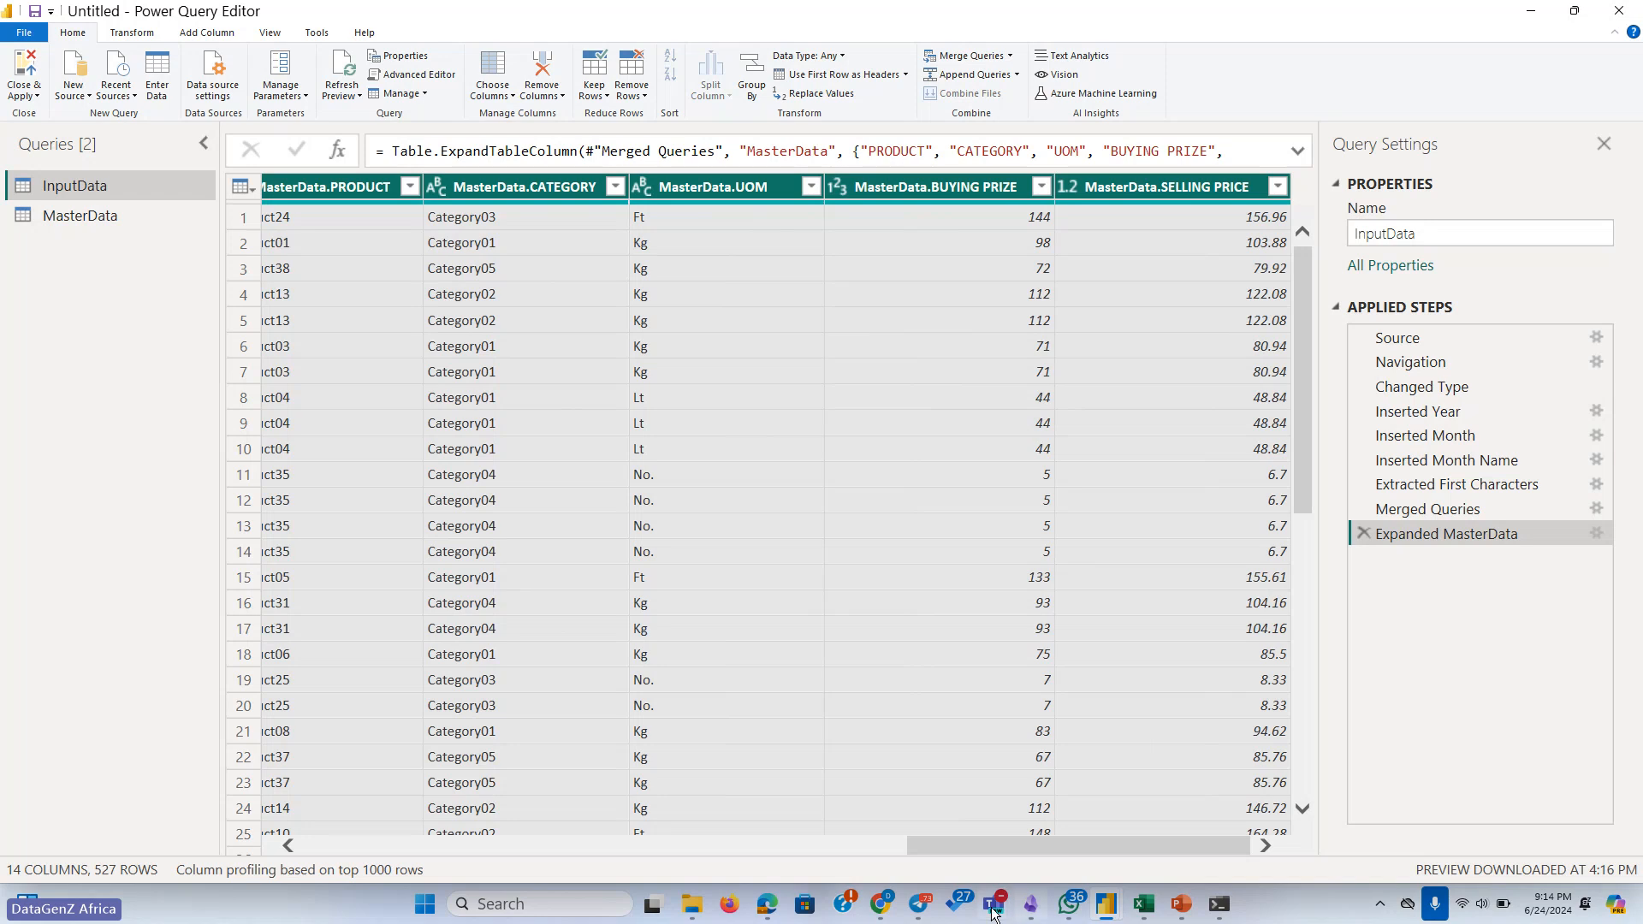
# Switch to the Microsoft Teams meeting window and admit everyone waiting in the lobby
pyautogui.moveTo(991, 909)
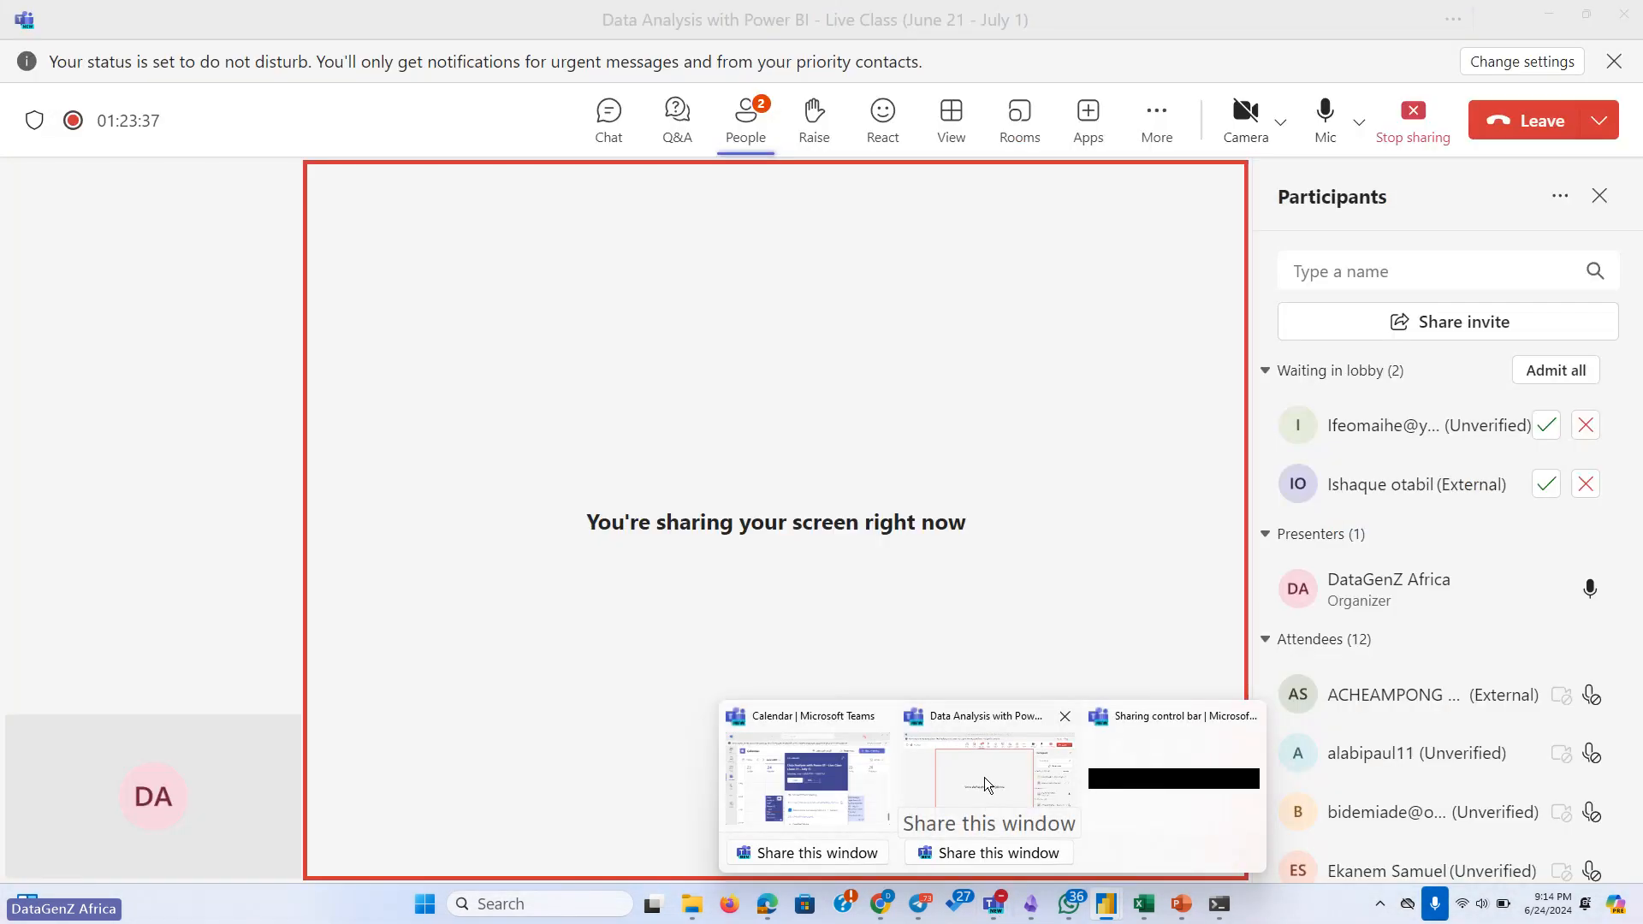
pyautogui.click(984, 777)
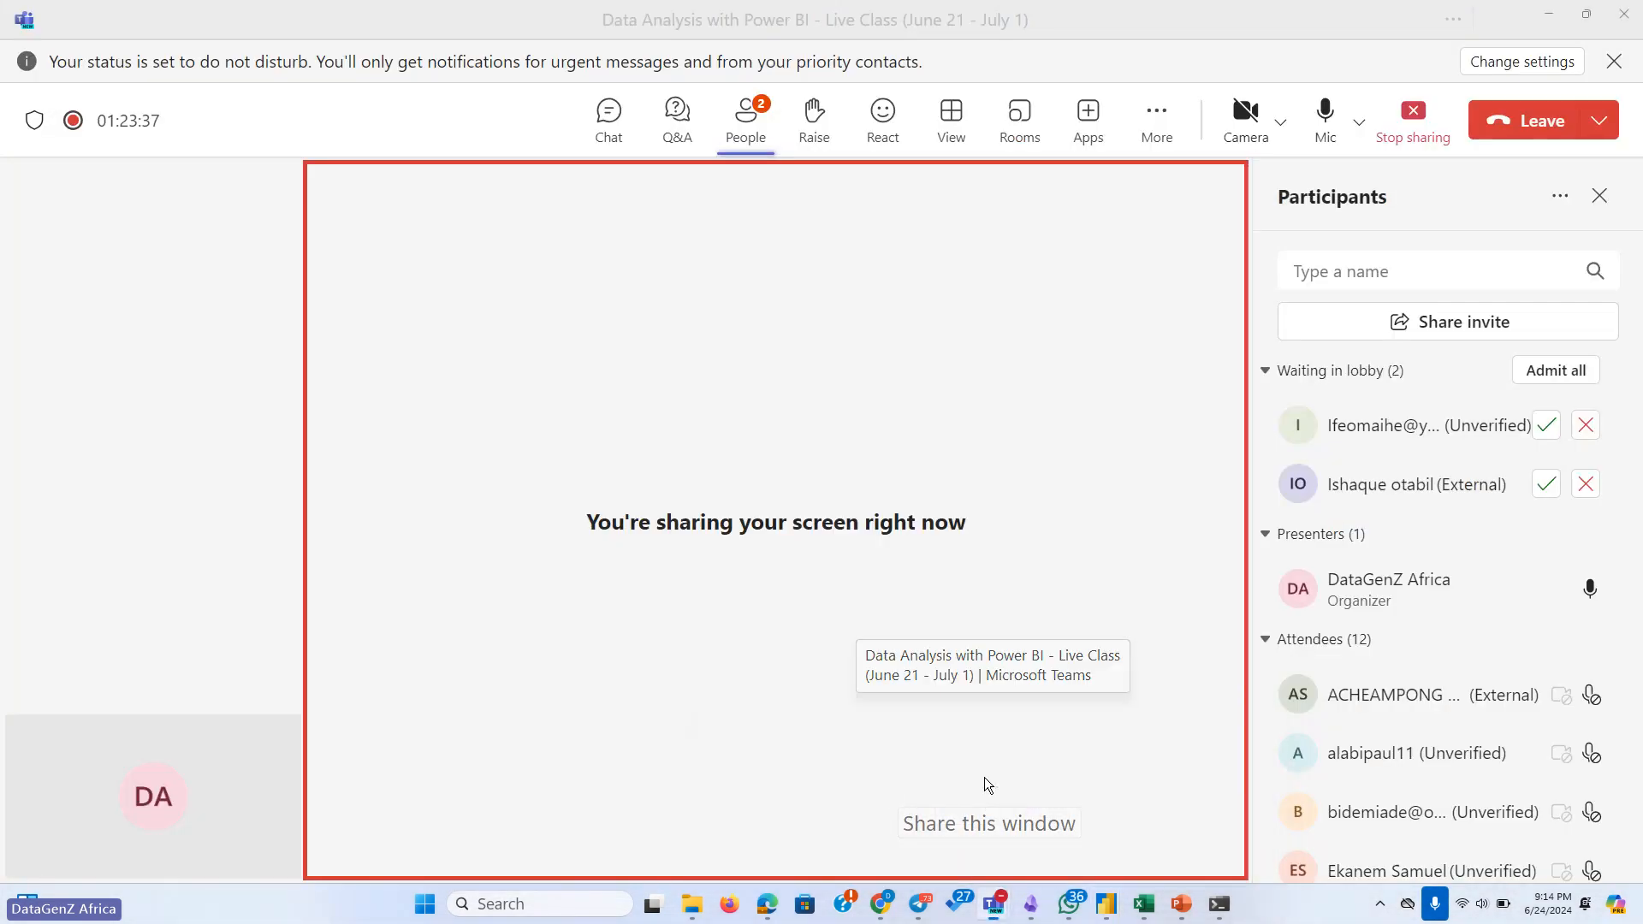
pyautogui.click(1554, 373)
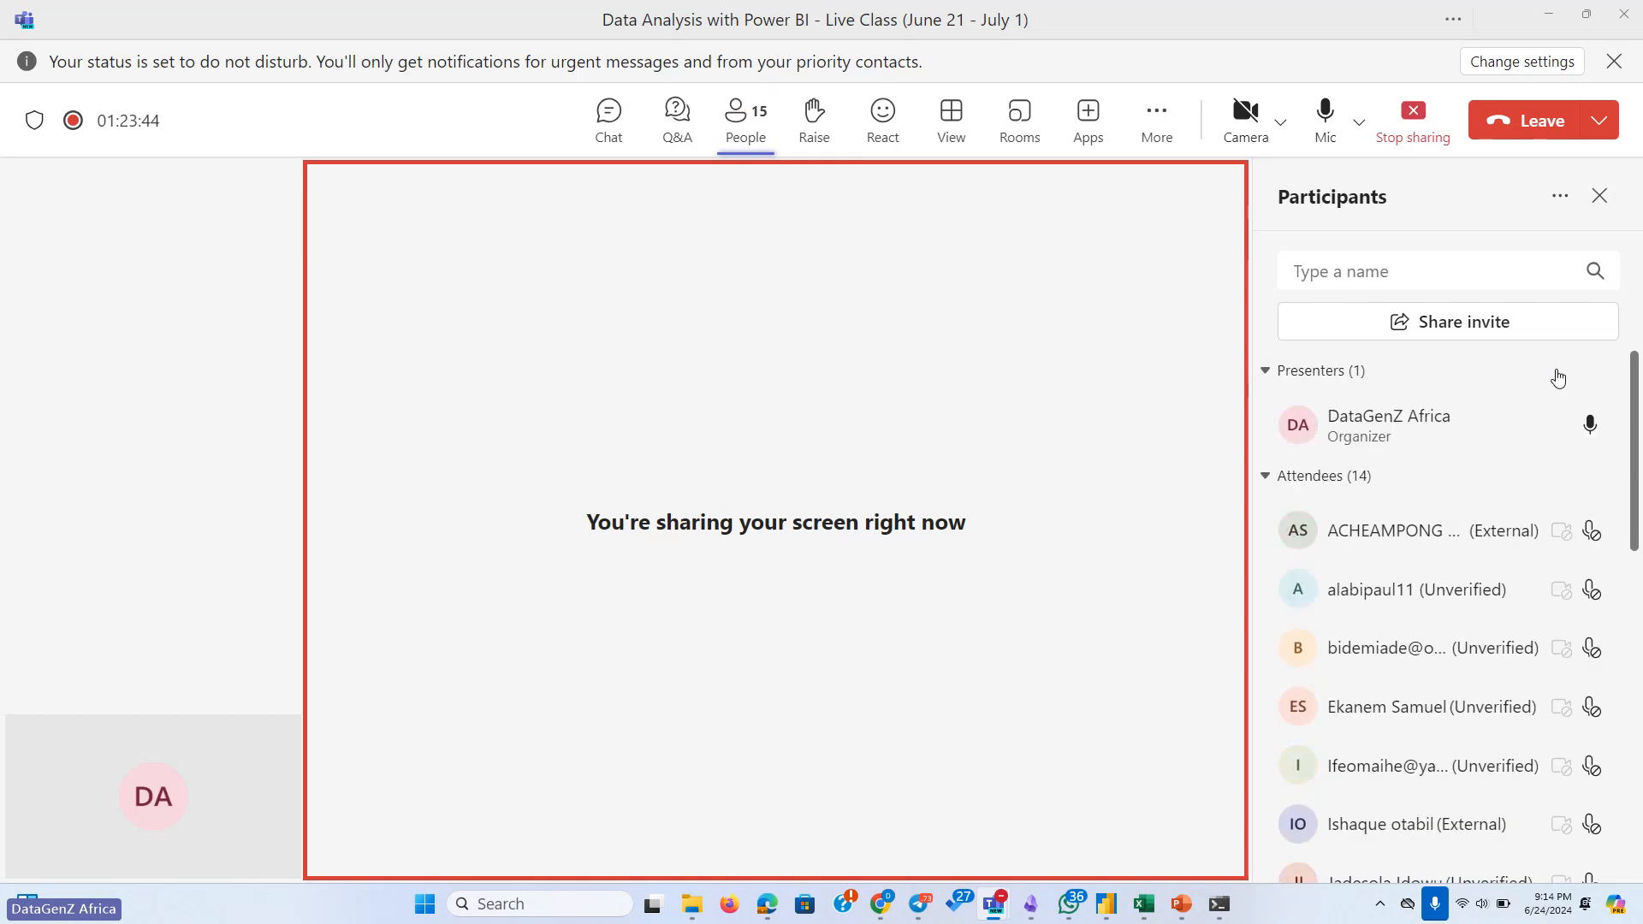
# Open the meeting's Q&A and read through the posted conversations
pyautogui.click(692, 140)
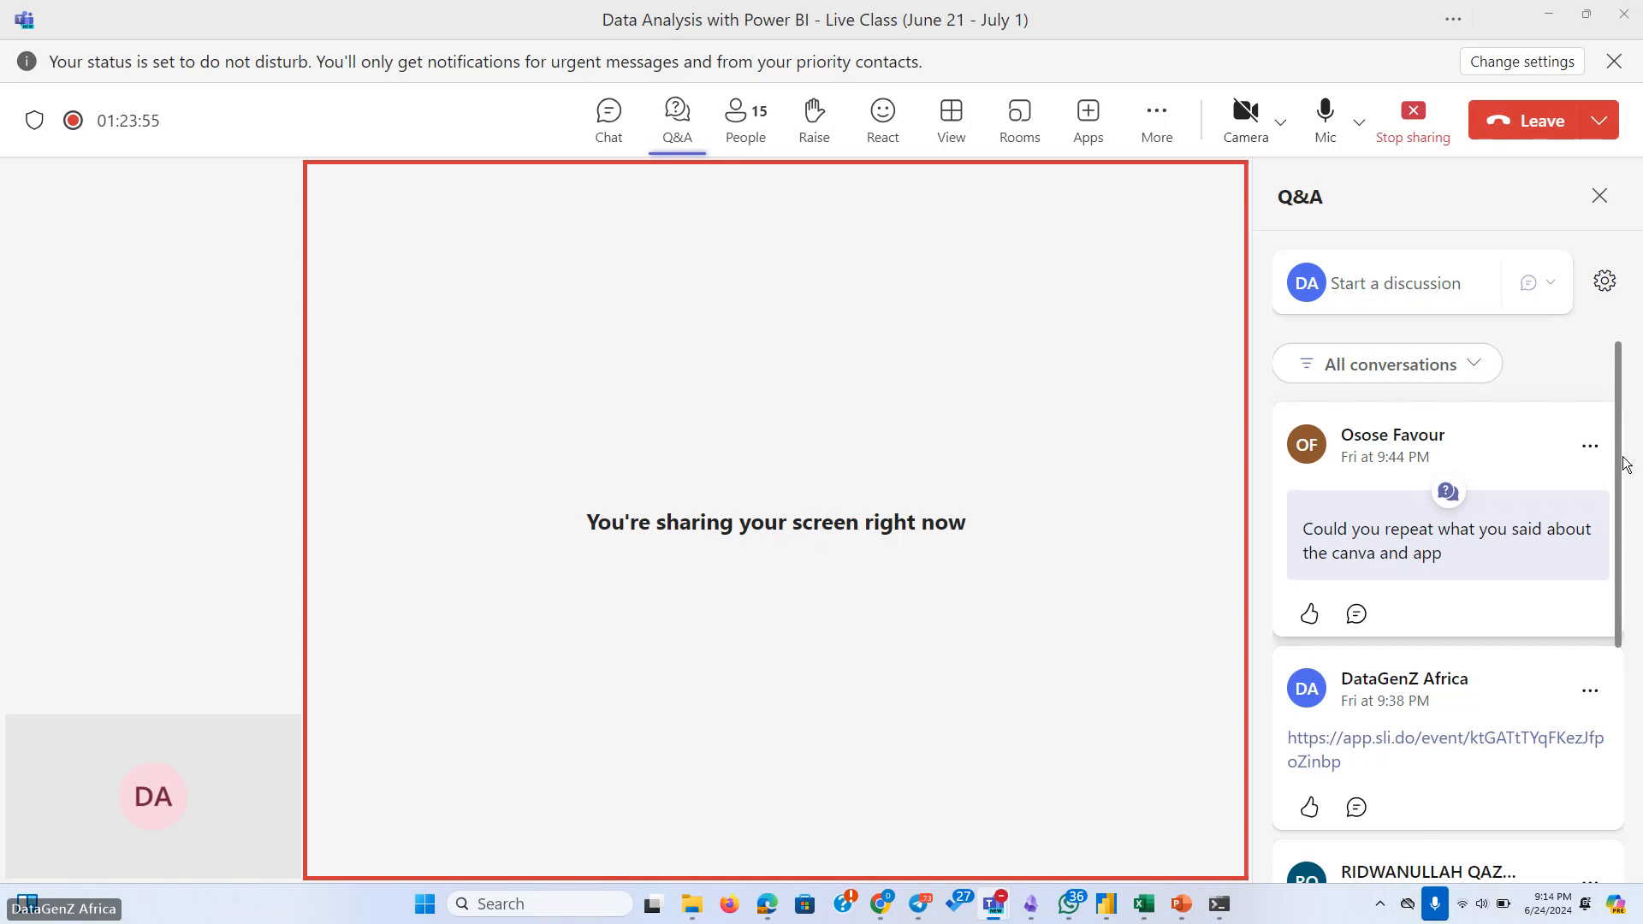
pyautogui.scroll(-5, 1620, 602)
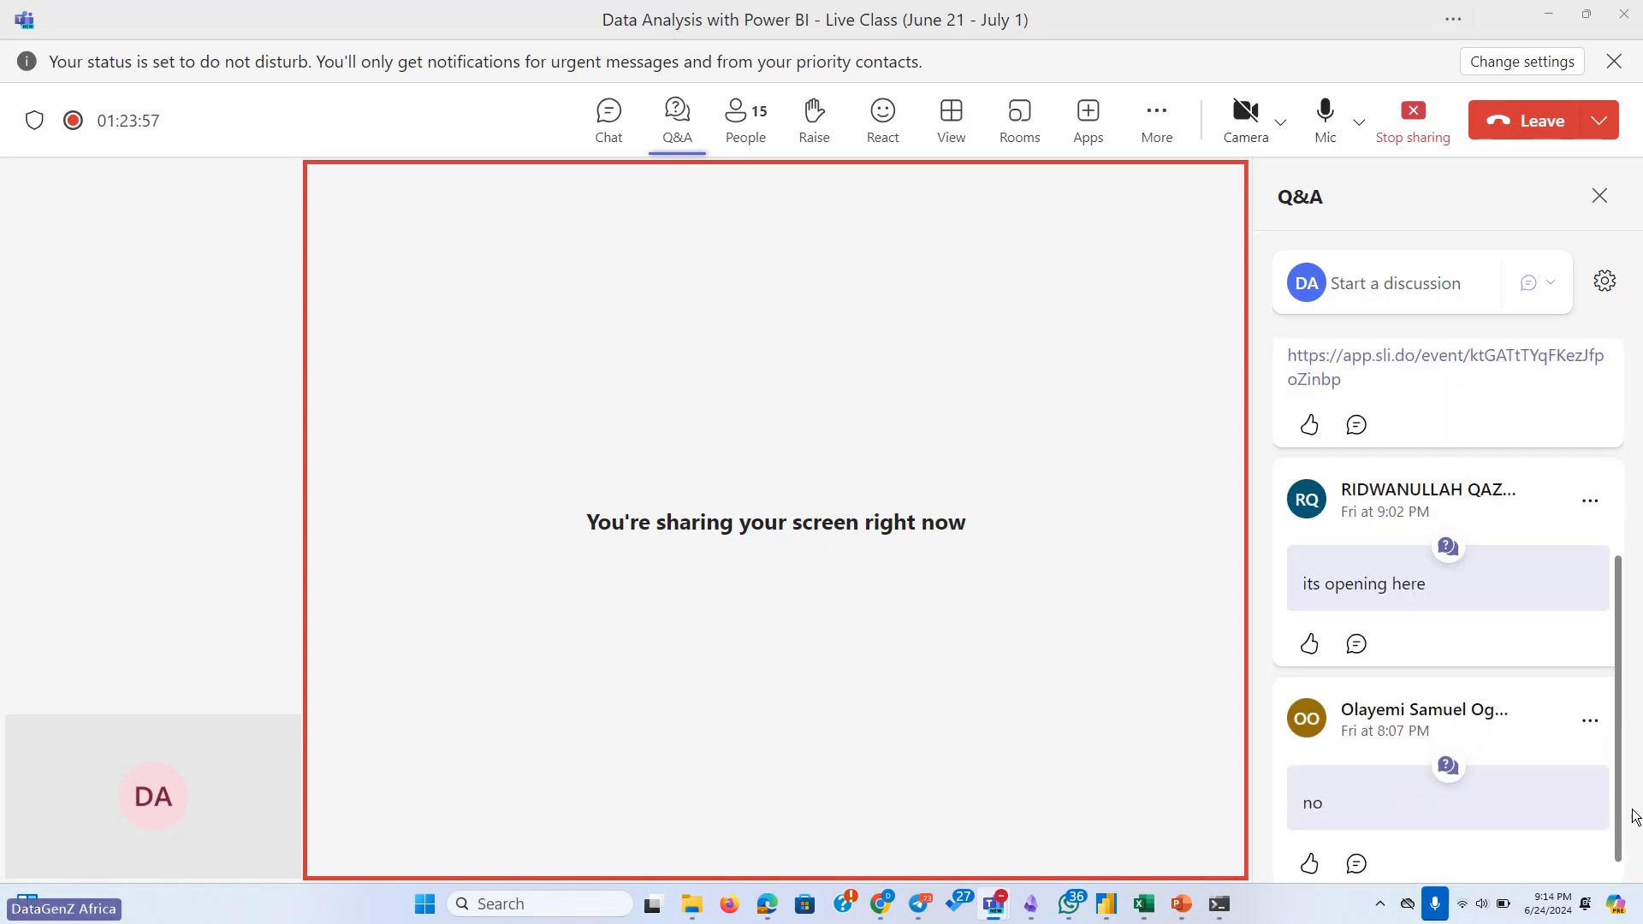
pyautogui.scroll(4, 1616, 587)
pyautogui.scroll(1, 1616, 582)
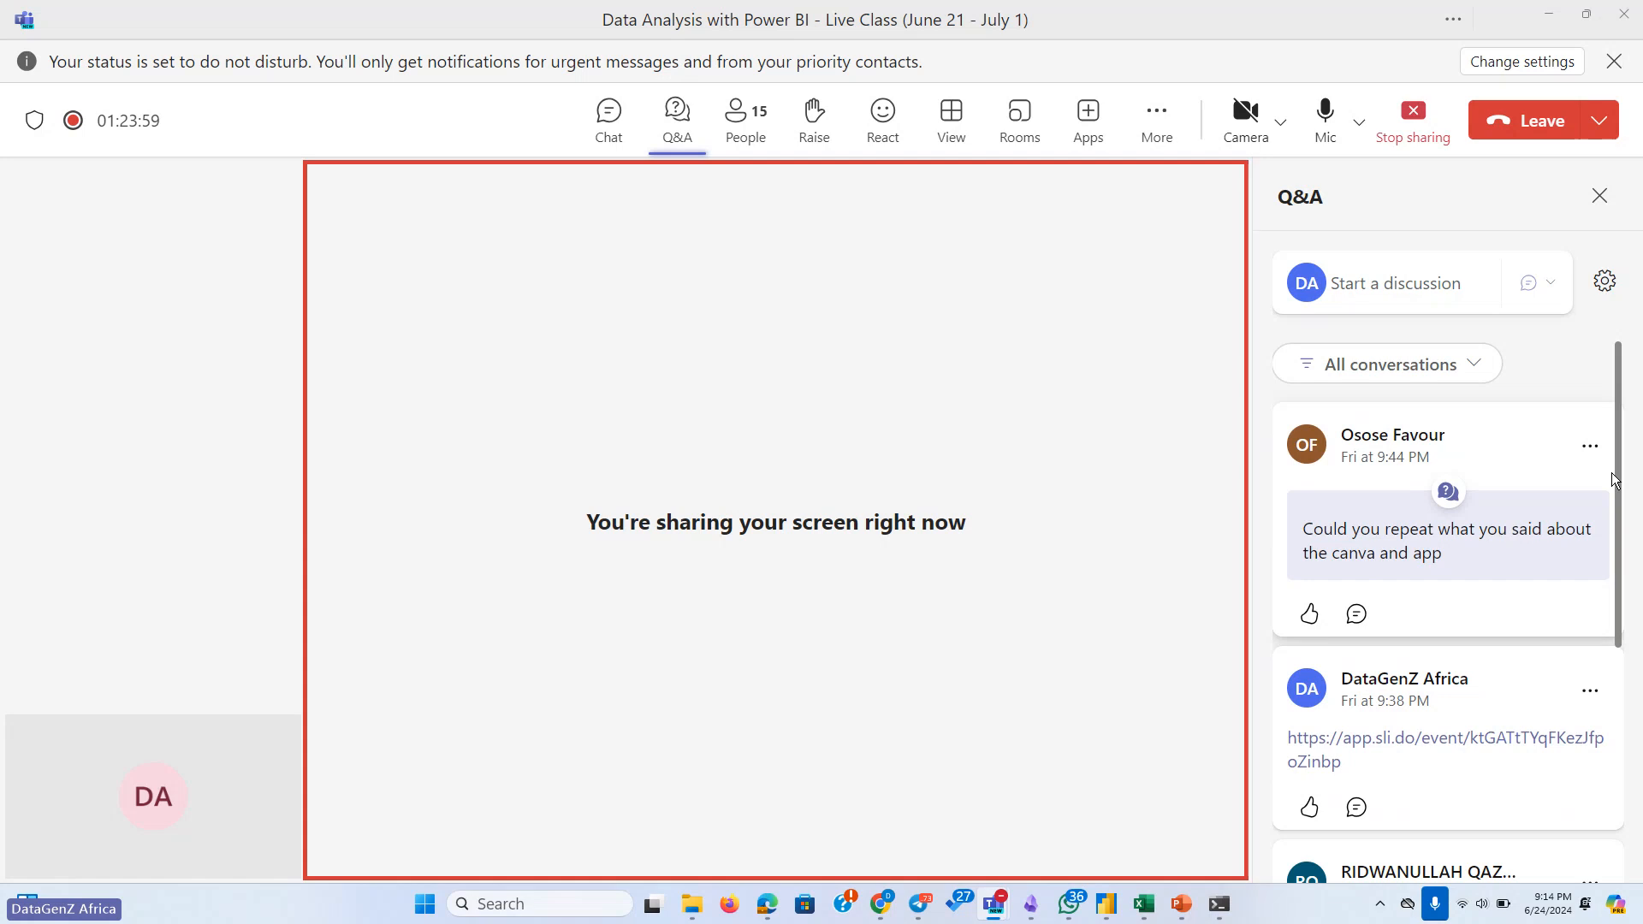
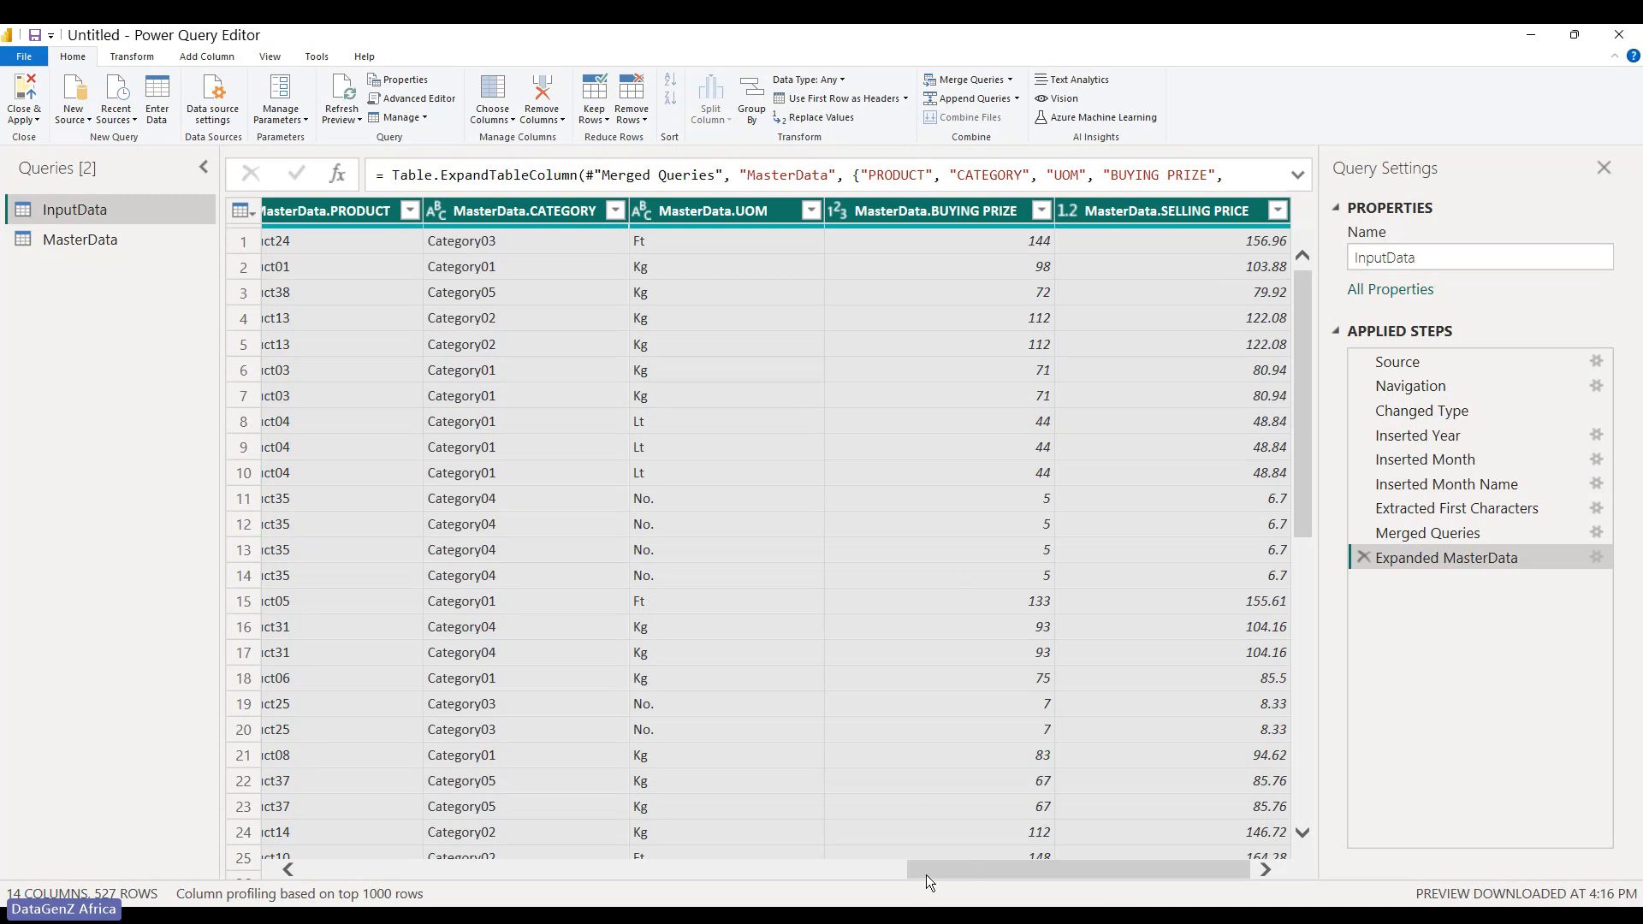
# Return to the Power Query Editor, then close it and apply the query changes to the Power BI model
pyautogui.moveTo(927, 874)
pyautogui.mouseDown()
pyautogui.moveTo(488, 888)
pyautogui.moveTo(815, 872)
pyautogui.moveTo(953, 886)
pyautogui.mouseUp()
pyautogui.click(208, 57)
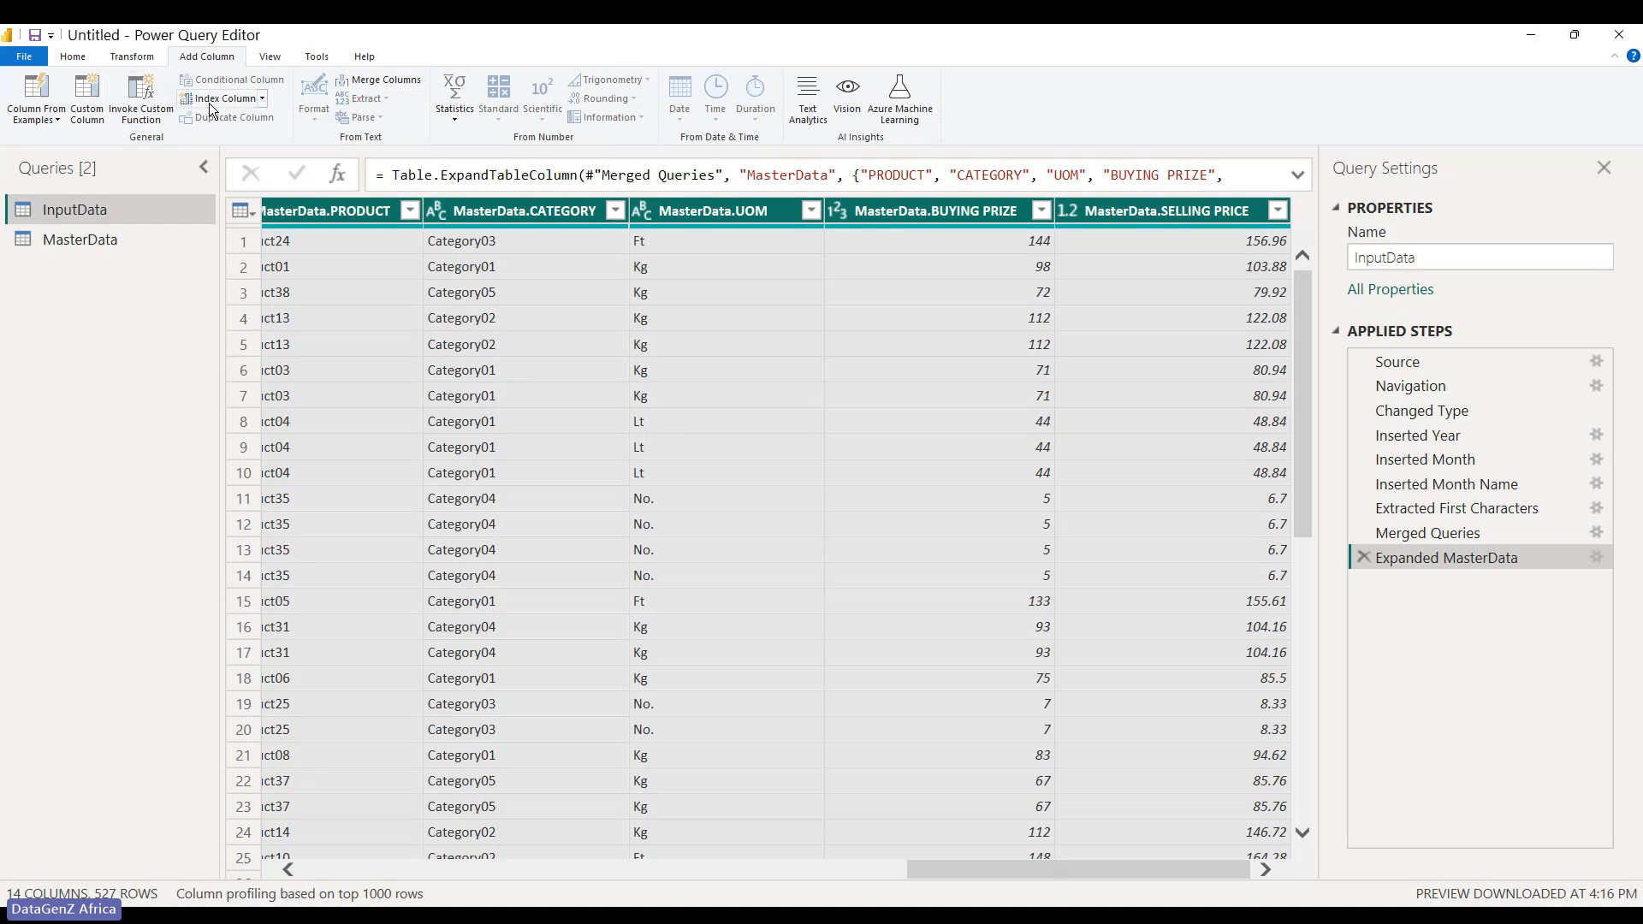
pyautogui.click(76, 62)
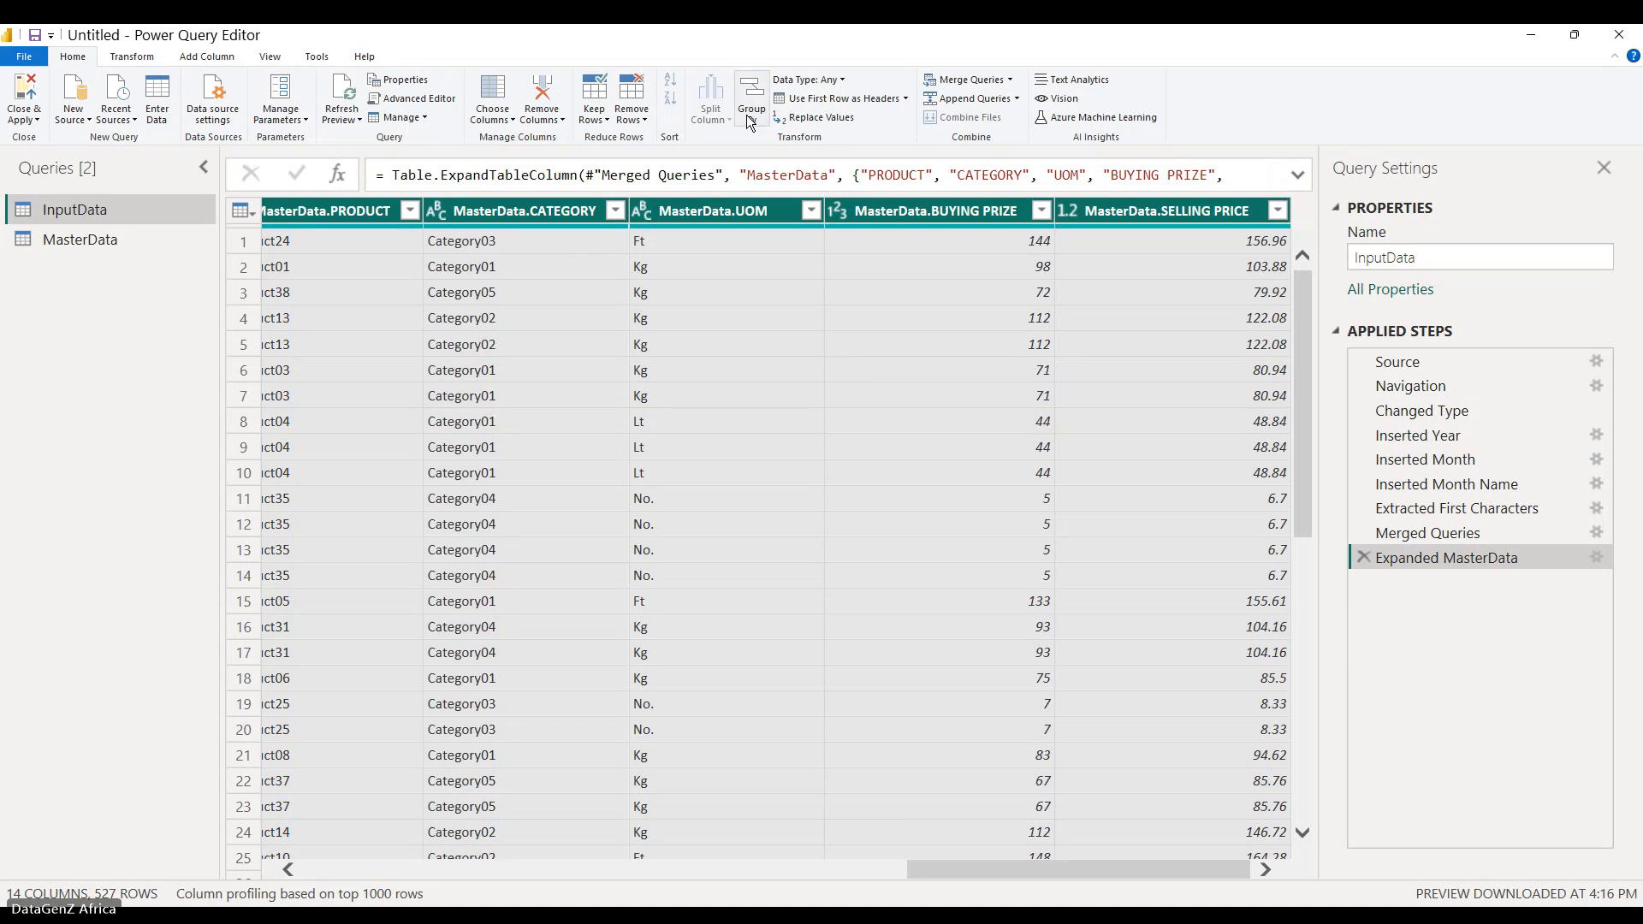
pyautogui.click(15, 99)
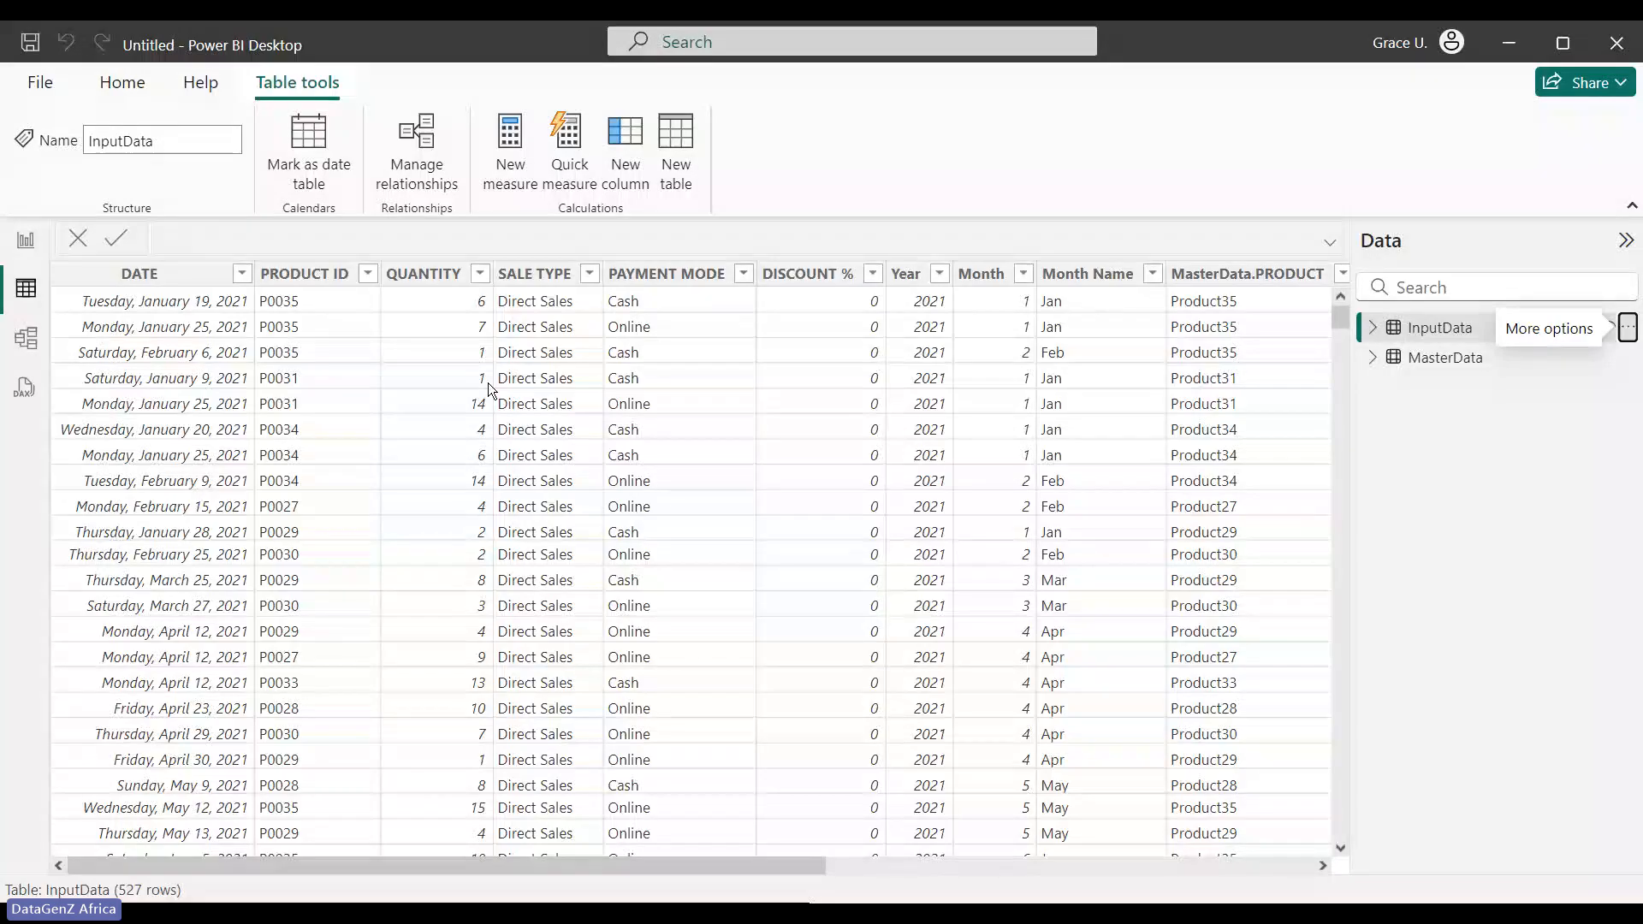
# Check the empty report page, then examine the loaded InputData columns in Table view through MasterData.SELLING PRICE
pyautogui.click(18, 243)
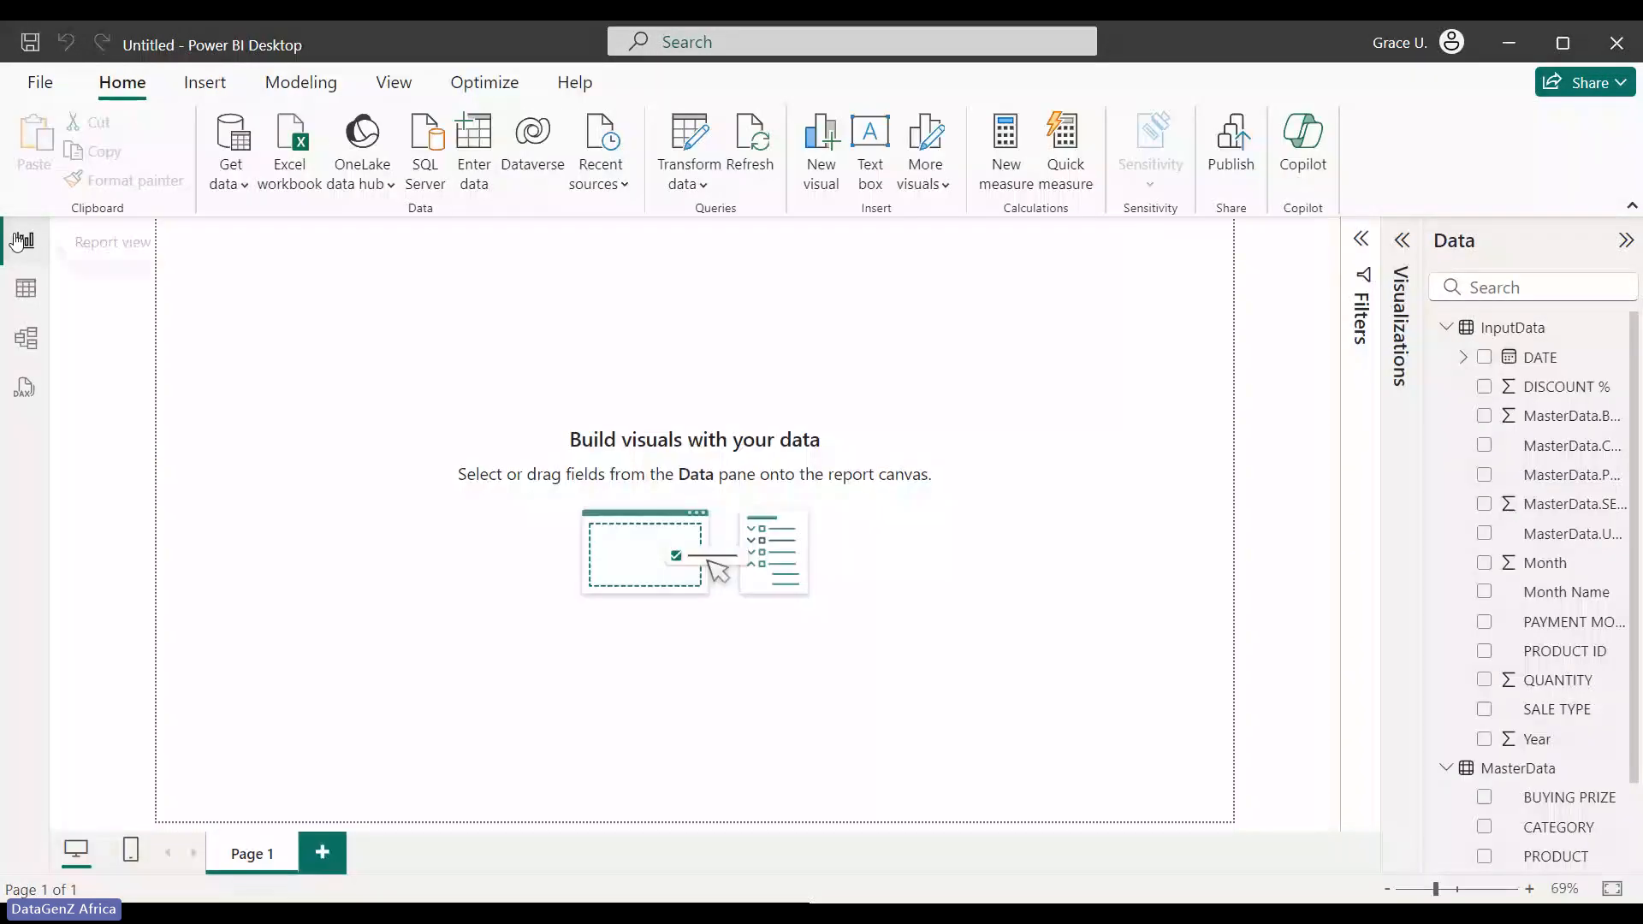
pyautogui.click(27, 290)
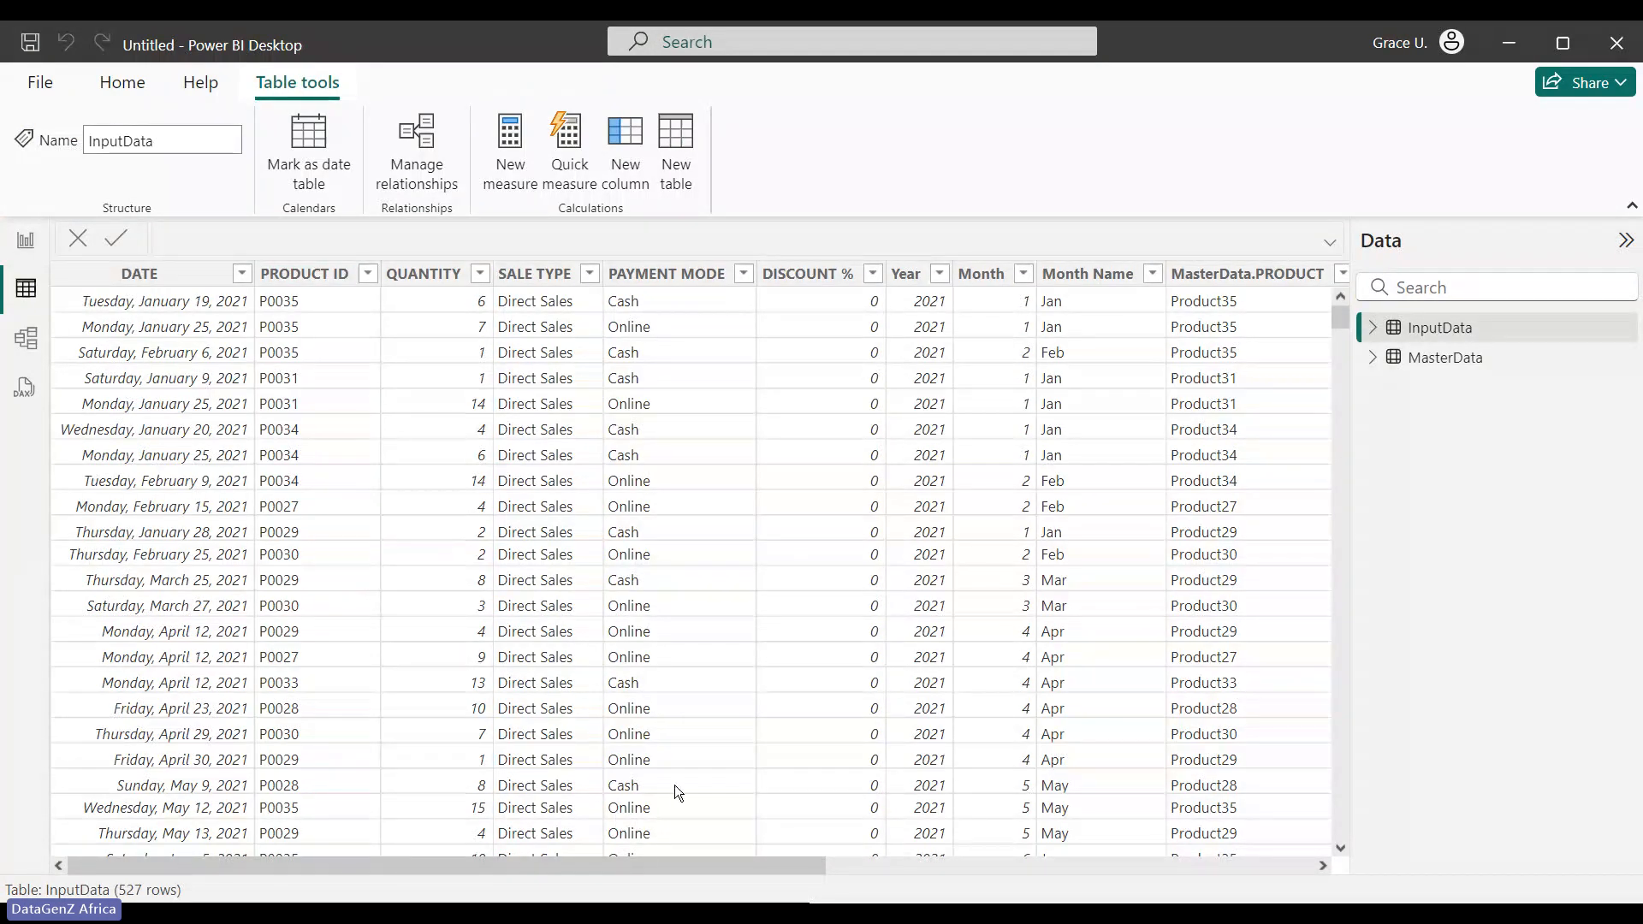
pyautogui.moveTo(644, 863)
pyautogui.mouseDown()
pyautogui.moveTo(678, 870)
pyautogui.moveTo(642, 865)
pyautogui.mouseUp()
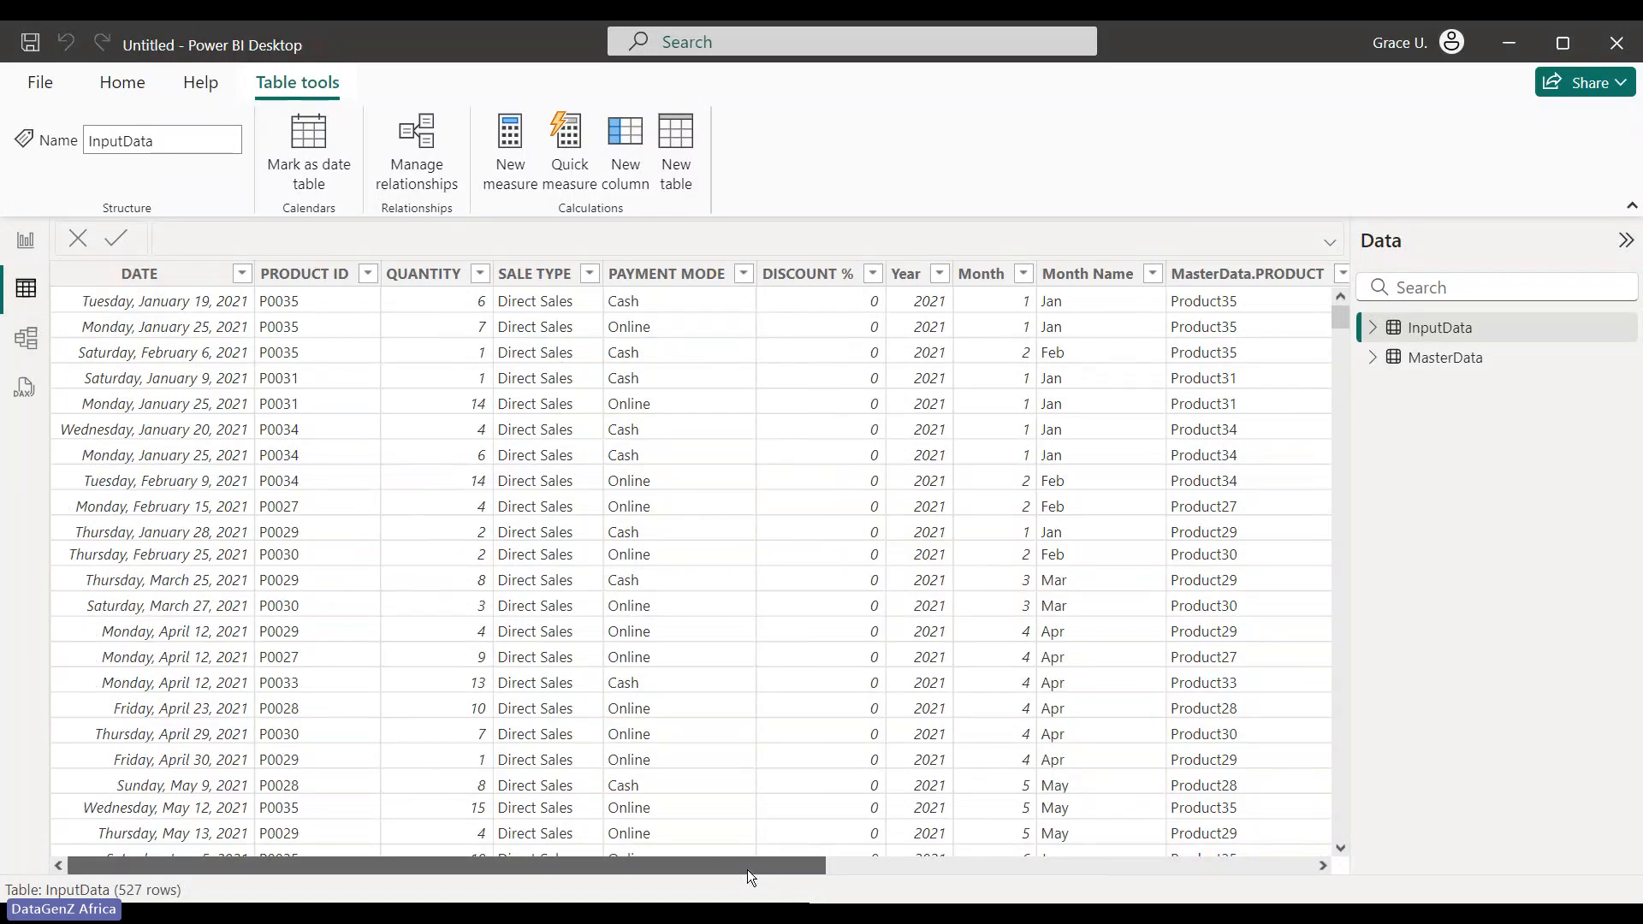
pyautogui.moveTo(747, 869)
pyautogui.mouseDown()
pyautogui.moveTo(1213, 900)
pyautogui.moveTo(727, 866)
pyautogui.mouseUp()
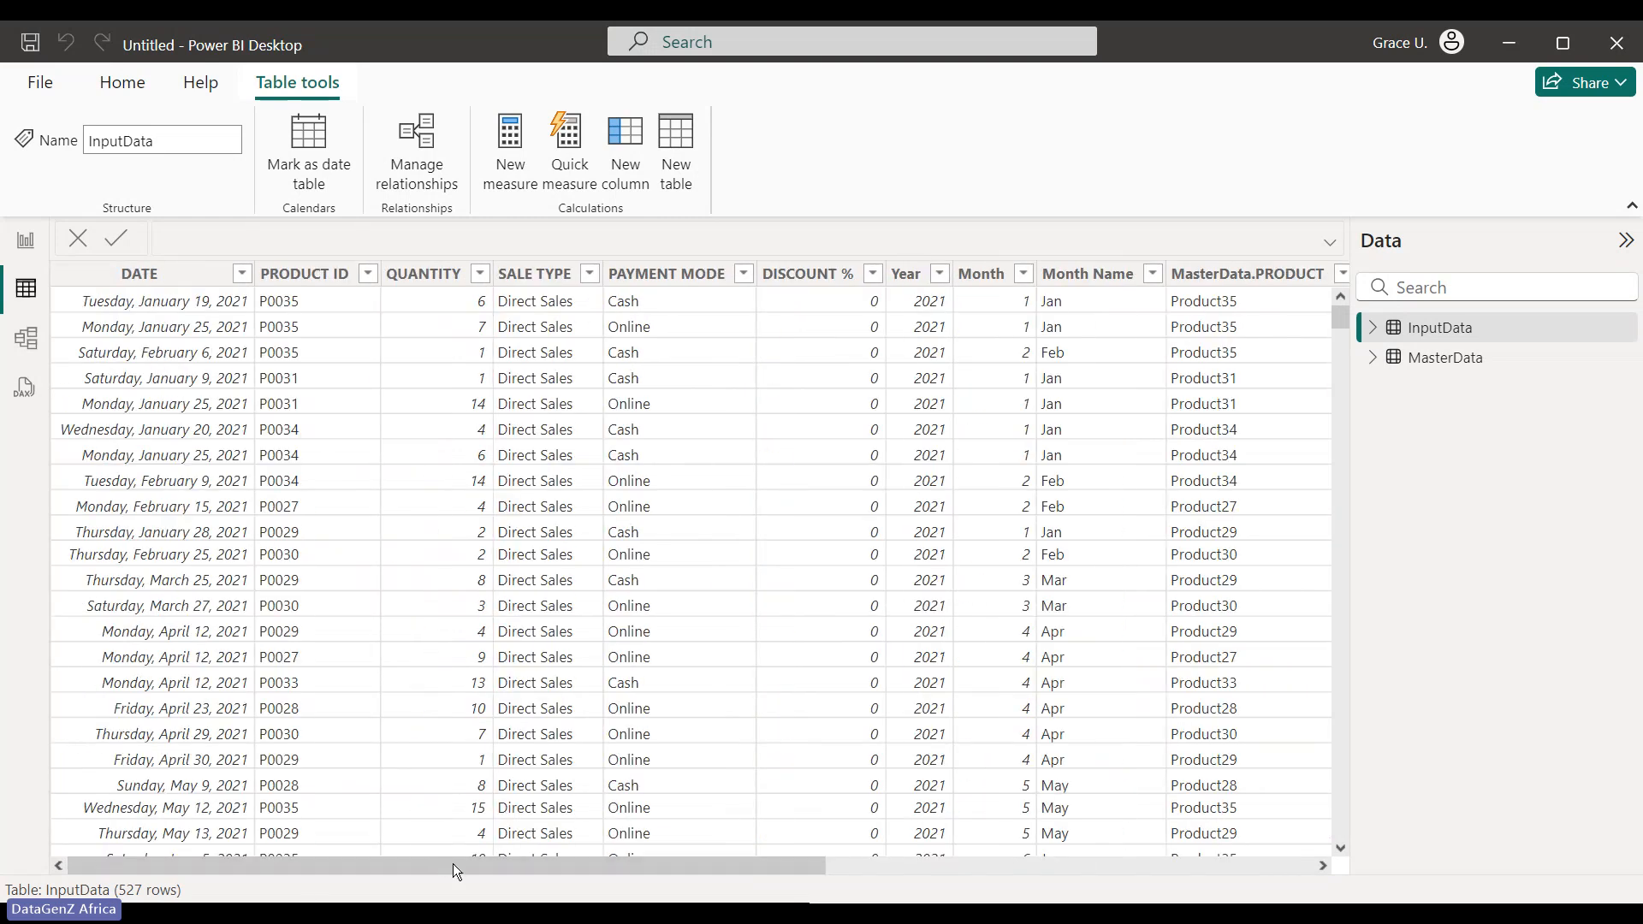
pyautogui.moveTo(454, 864); pyautogui.dragTo(998, 844)
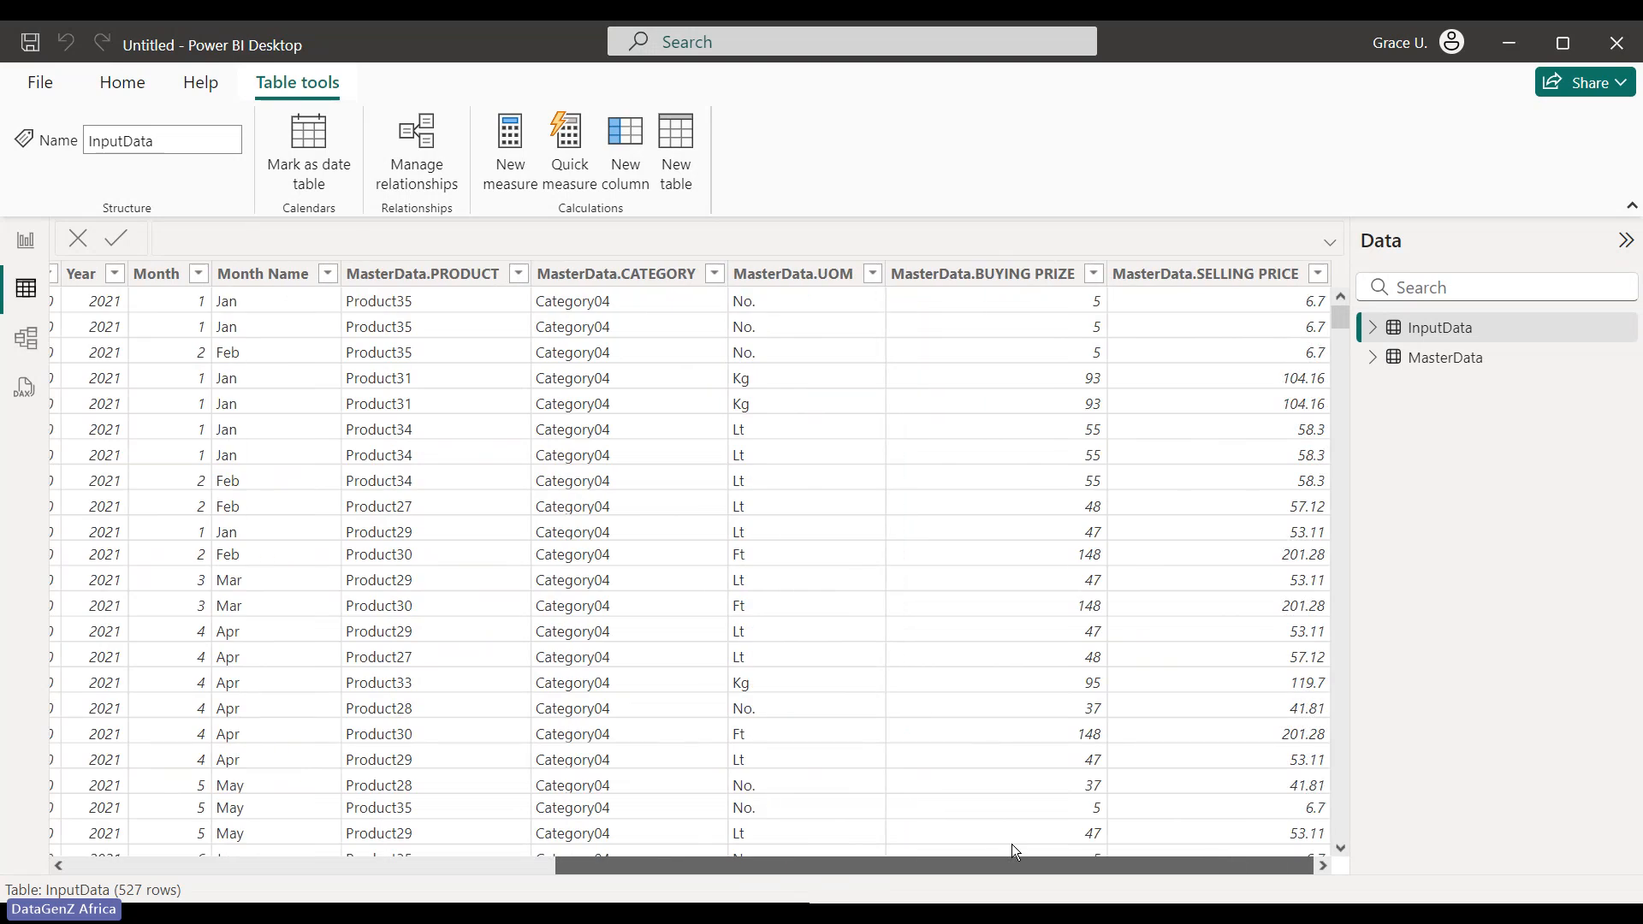
pyautogui.moveTo(1012, 844); pyautogui.dragTo(1159, 826)
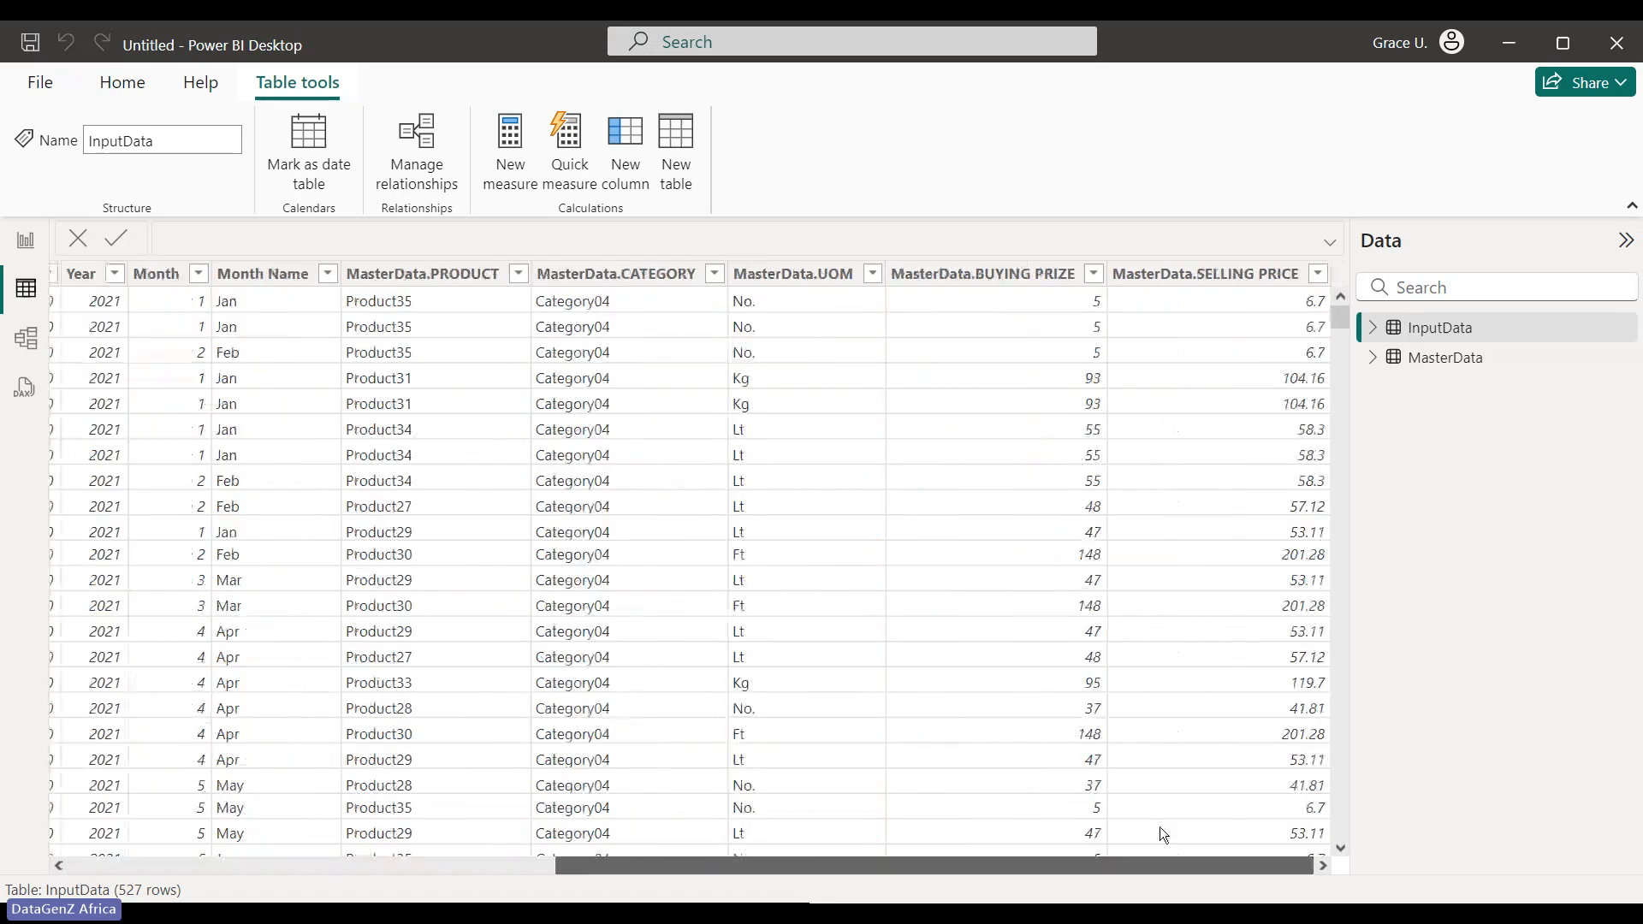
# Step through the InputData cells column by column, inspecting fields such as QUANTITY, Month Name, DISCOUNT % and MasterData.UOM
pyautogui.click(748, 300)
pyautogui.press('Tab')
pyautogui.press('Tab')
pyautogui.press('Tab')
pyautogui.press('Tab')
pyautogui.press('Tab')
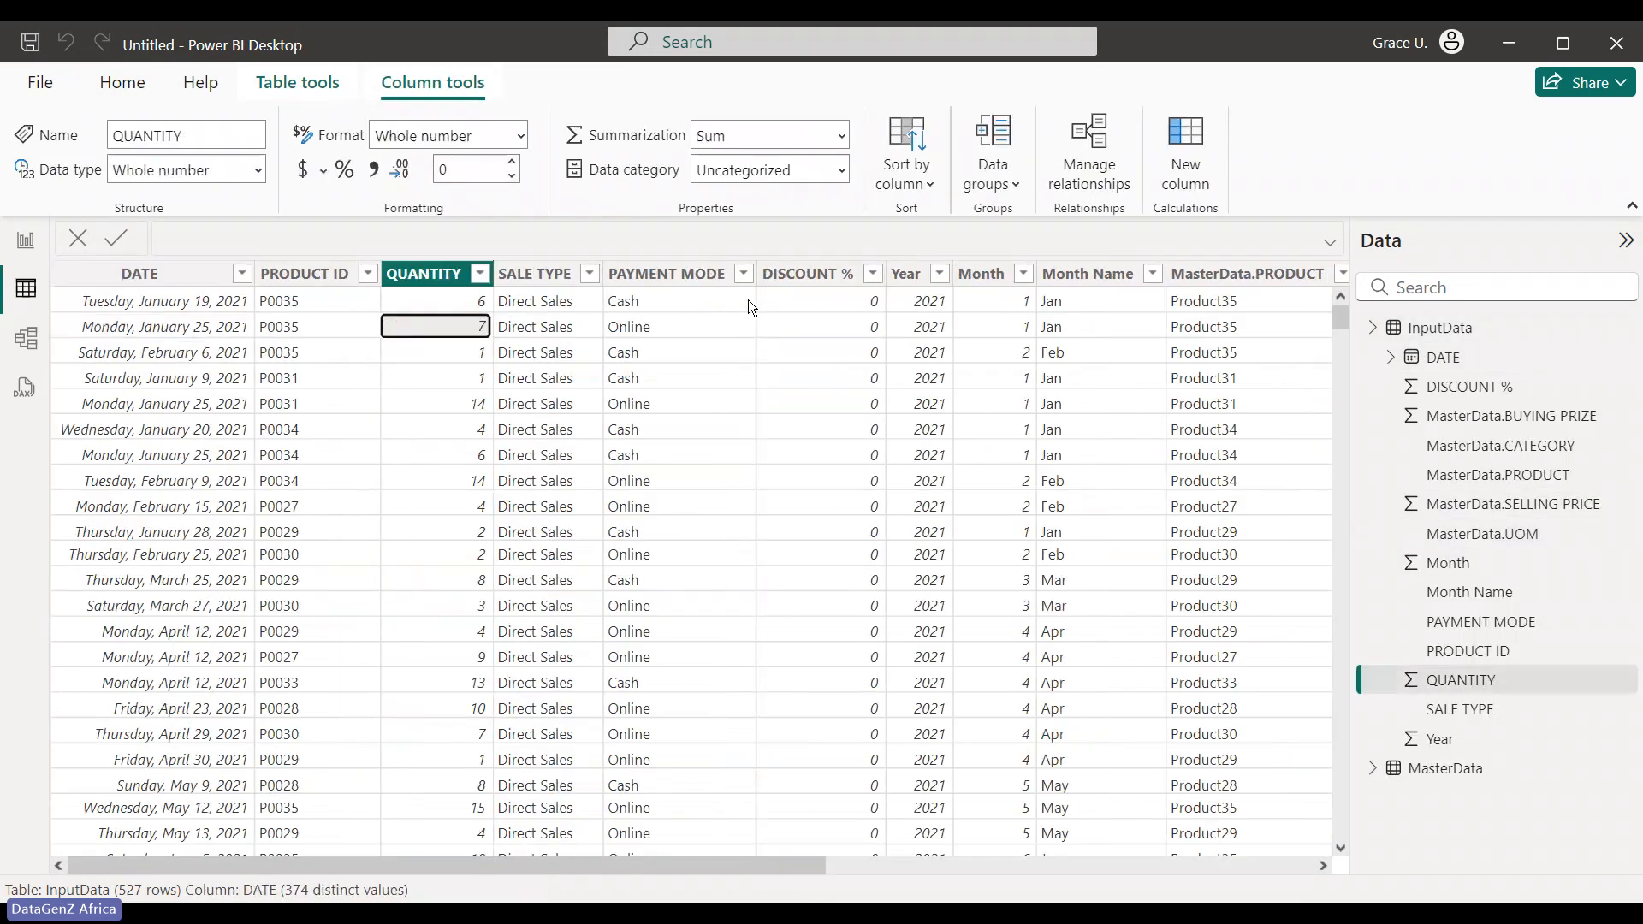
pyautogui.press('Tab')
pyautogui.press('Tab')
pyautogui.press('Tab')
pyautogui.press('Tab')
pyautogui.press('Tab')
pyautogui.press('Tab')
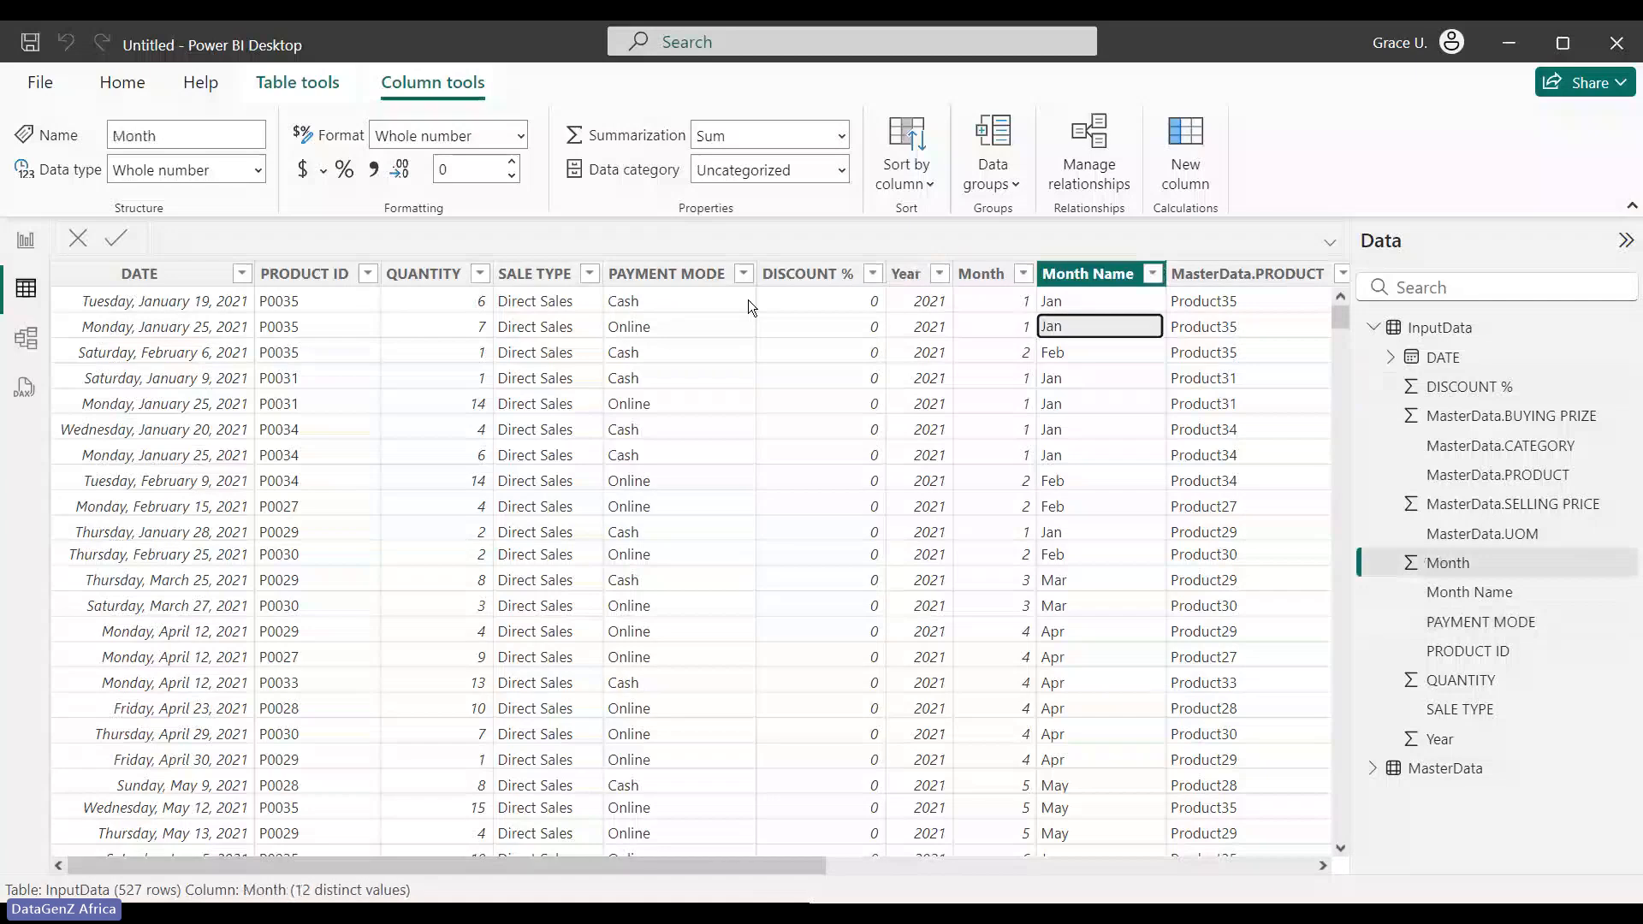
pyautogui.press('Tab')
pyautogui.press('Tab')
pyautogui.press('Tab')
pyautogui.press('Tab')
pyautogui.press('Tab')
pyautogui.press('Tab')
pyautogui.press('Tab')
pyautogui.press('Tab')
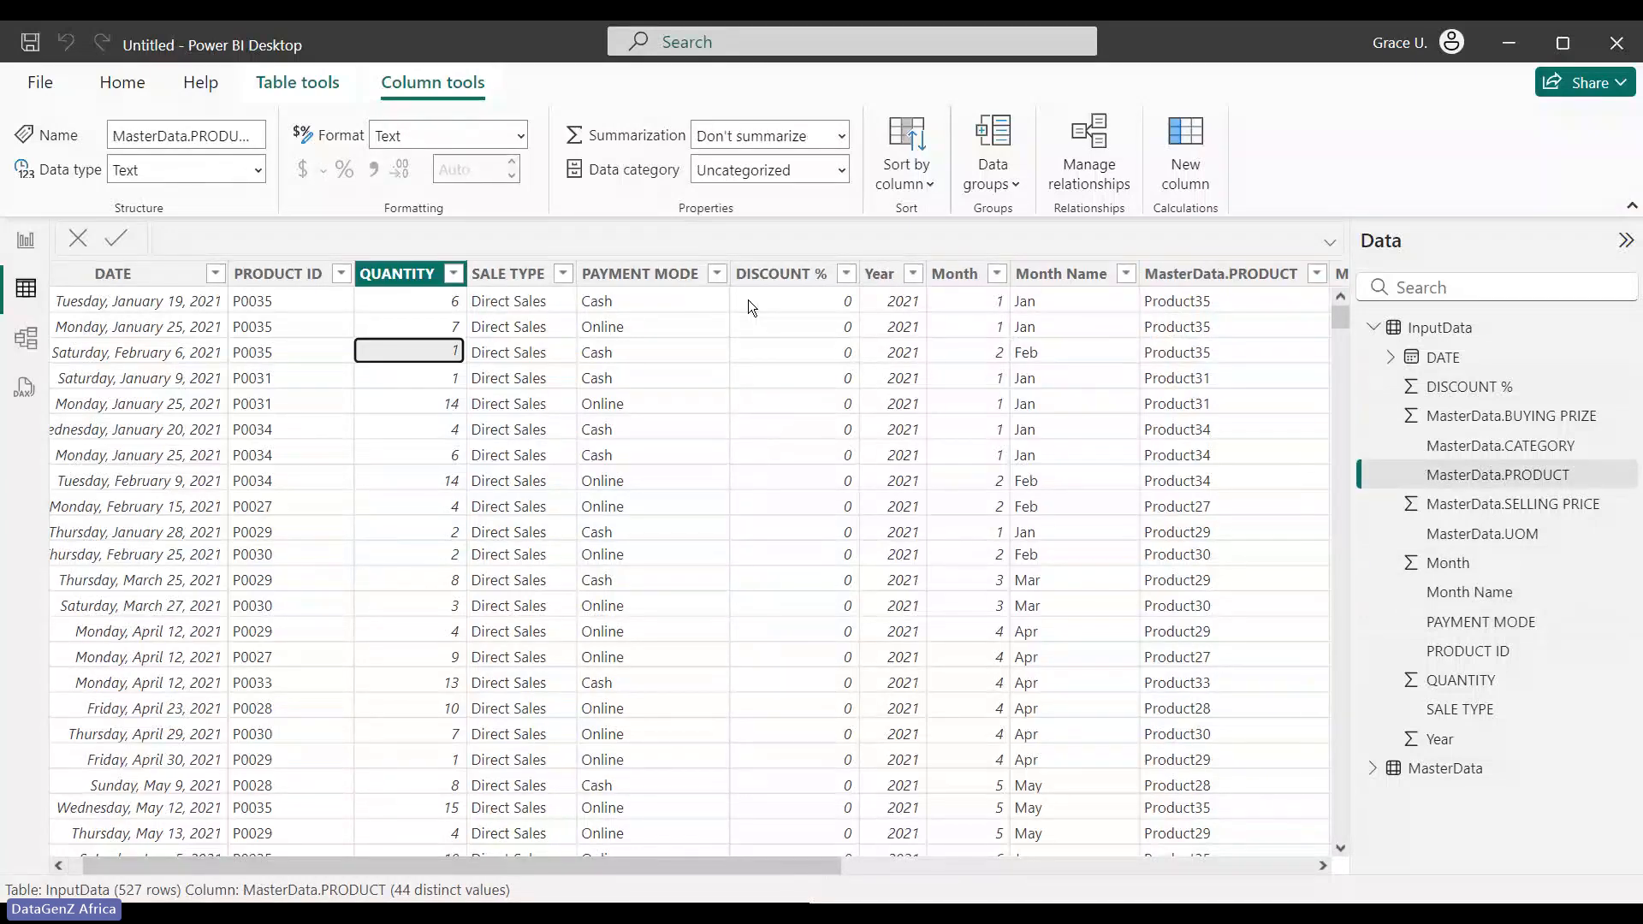
pyautogui.click(748, 299)
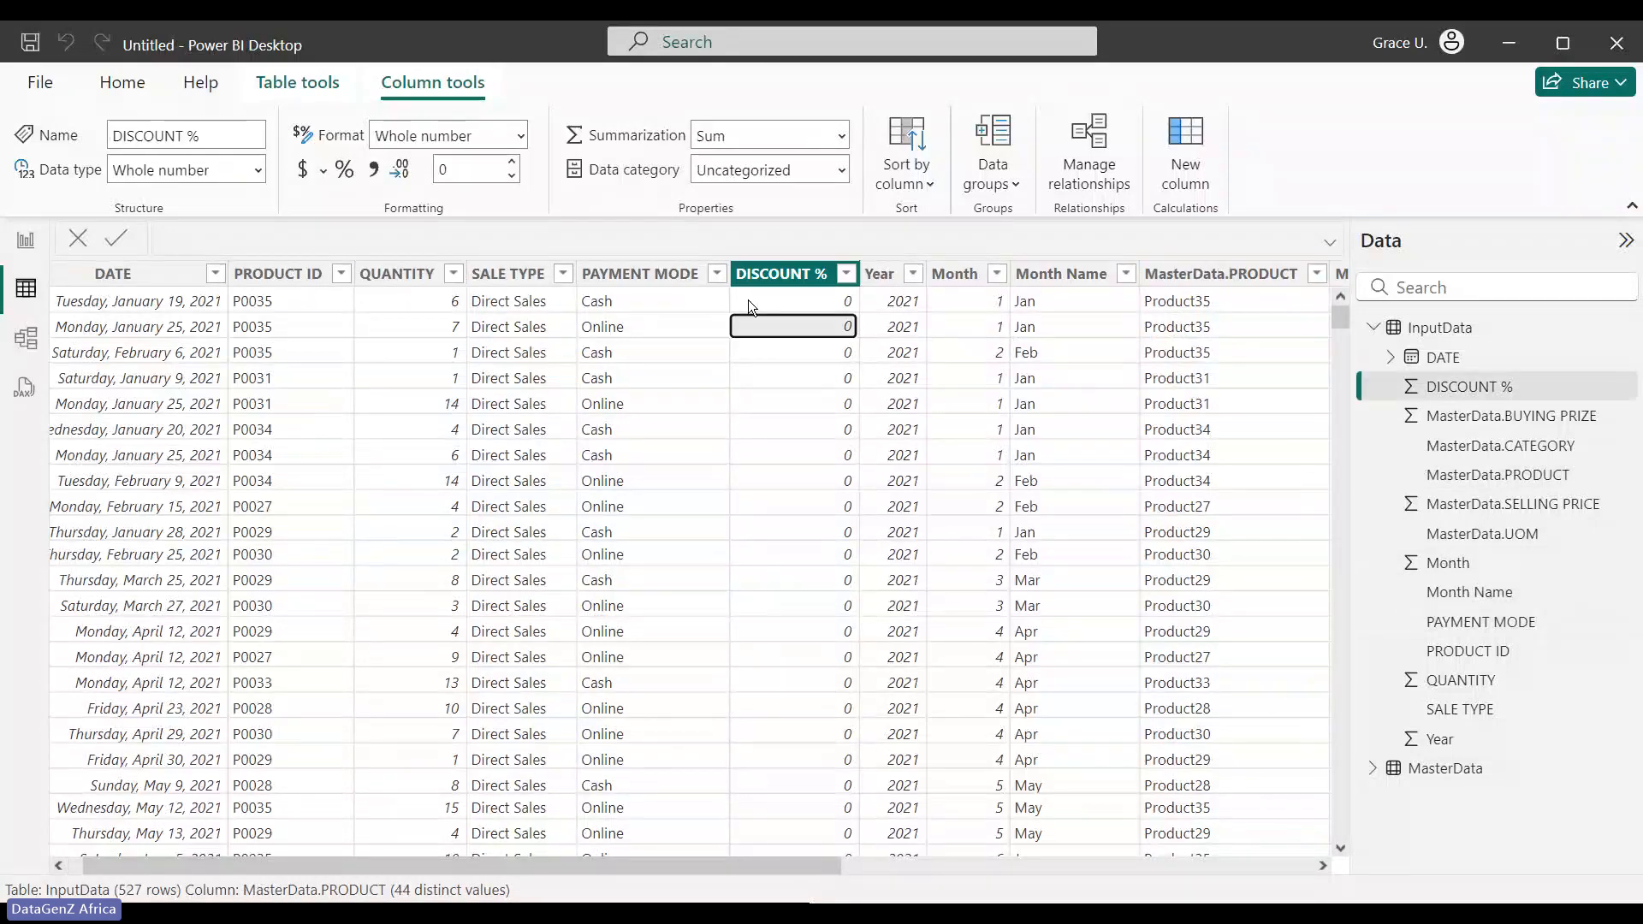
pyautogui.click(872, 861)
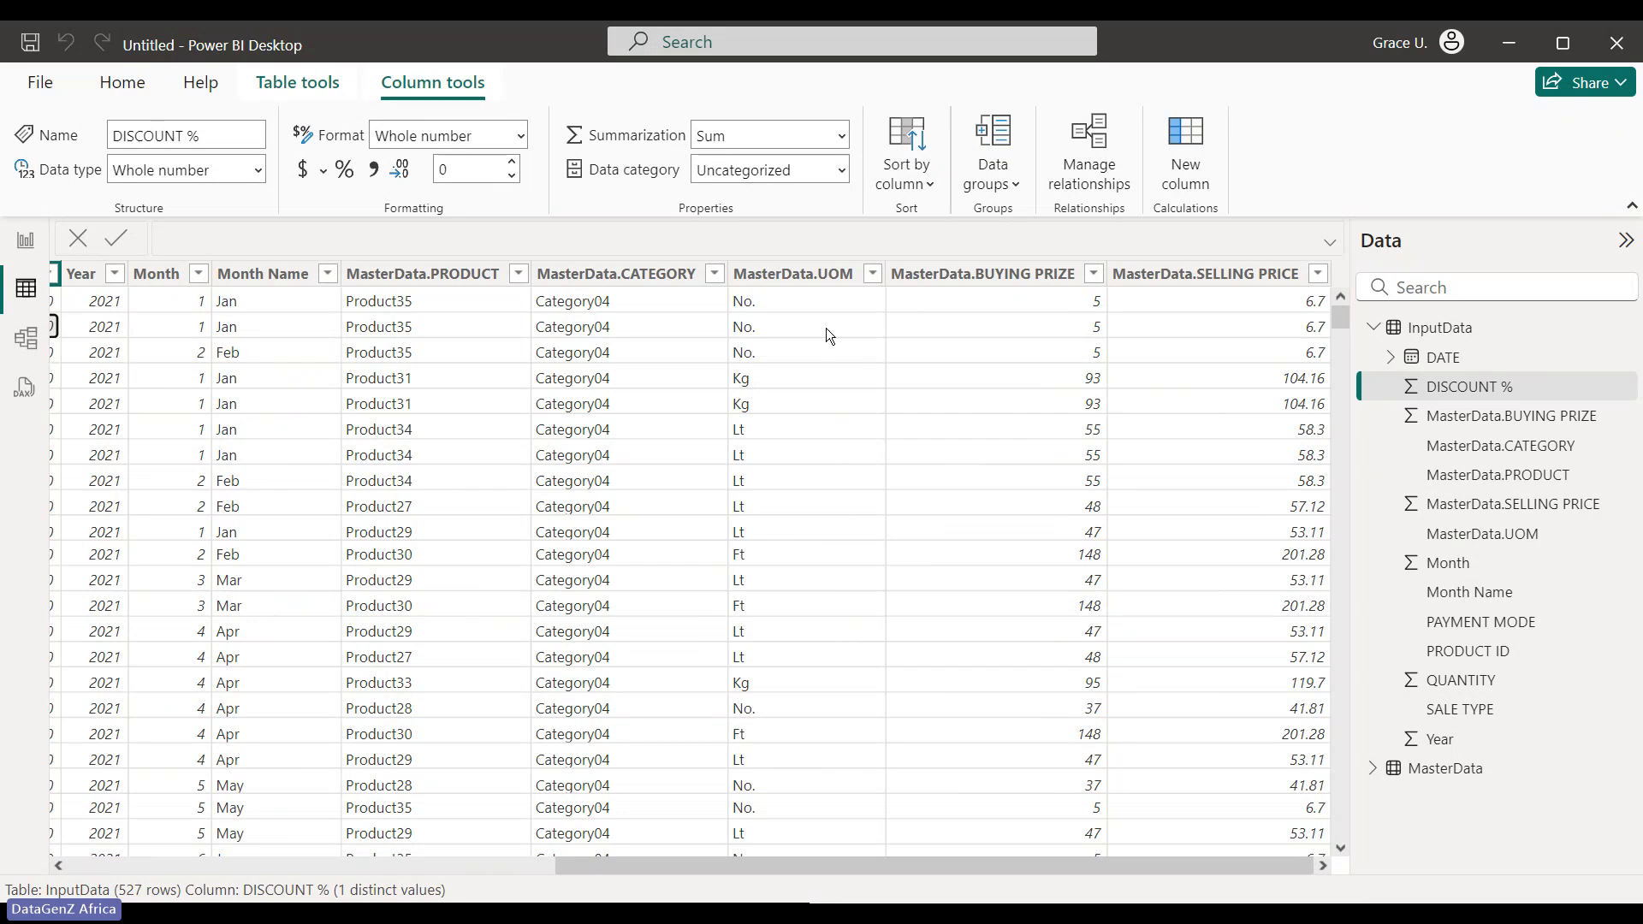
pyautogui.click(805, 306)
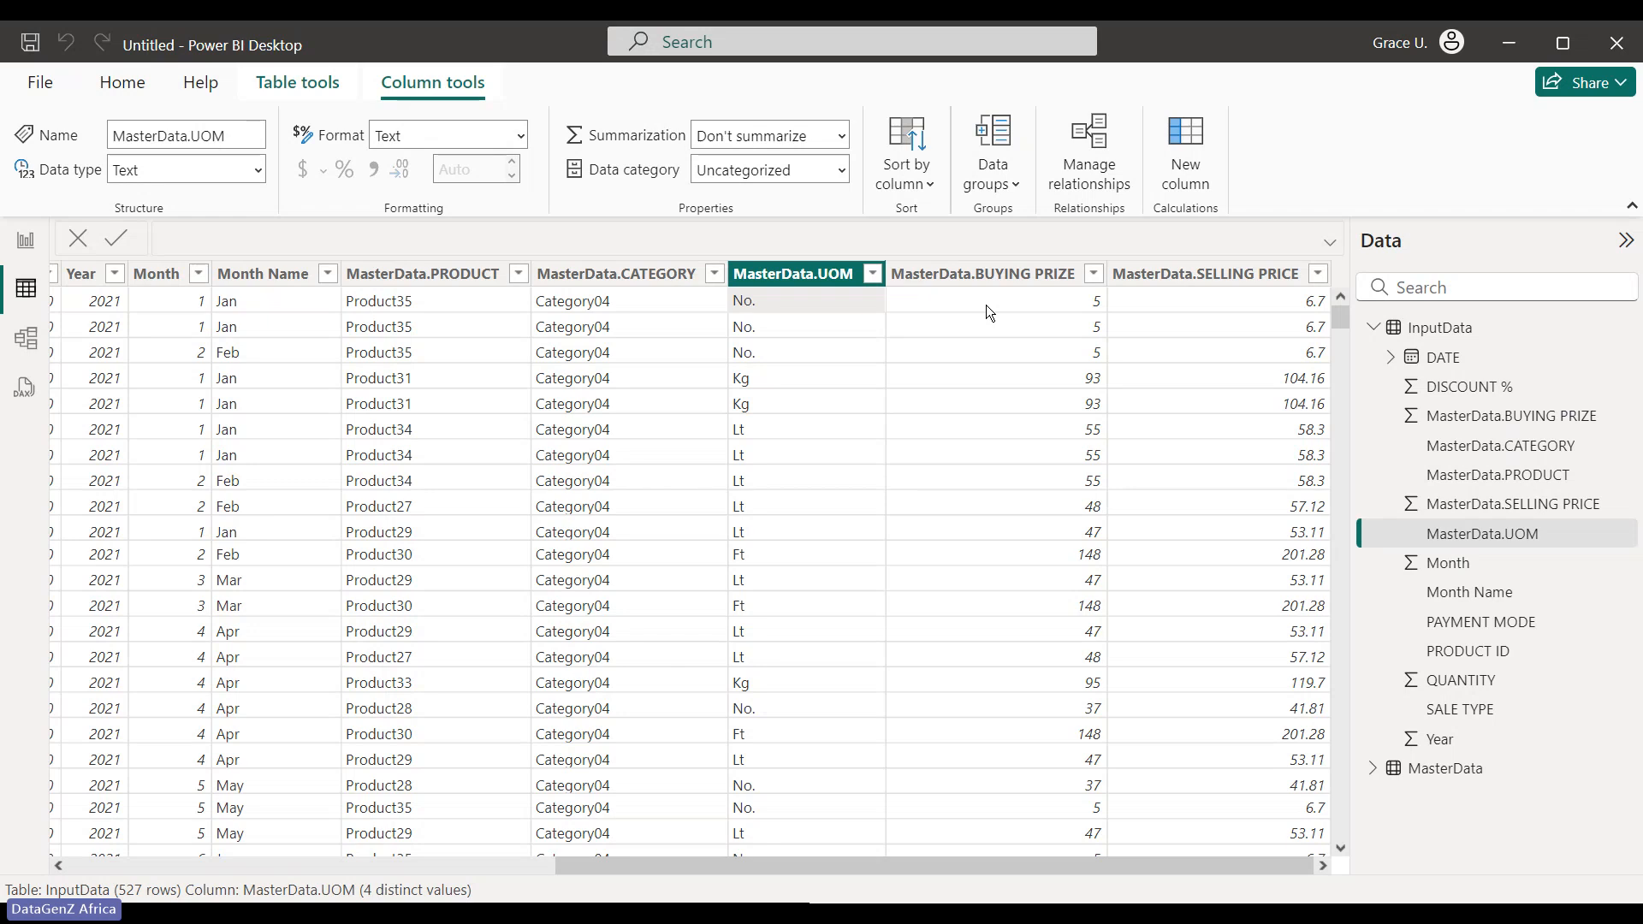
# Inspect the InputData columns MasterData.BUYING PRIZE, PRODUCT ID, QUANTITY, PAYMENT MODE and DISCOUNT %
pyautogui.click(986, 304)
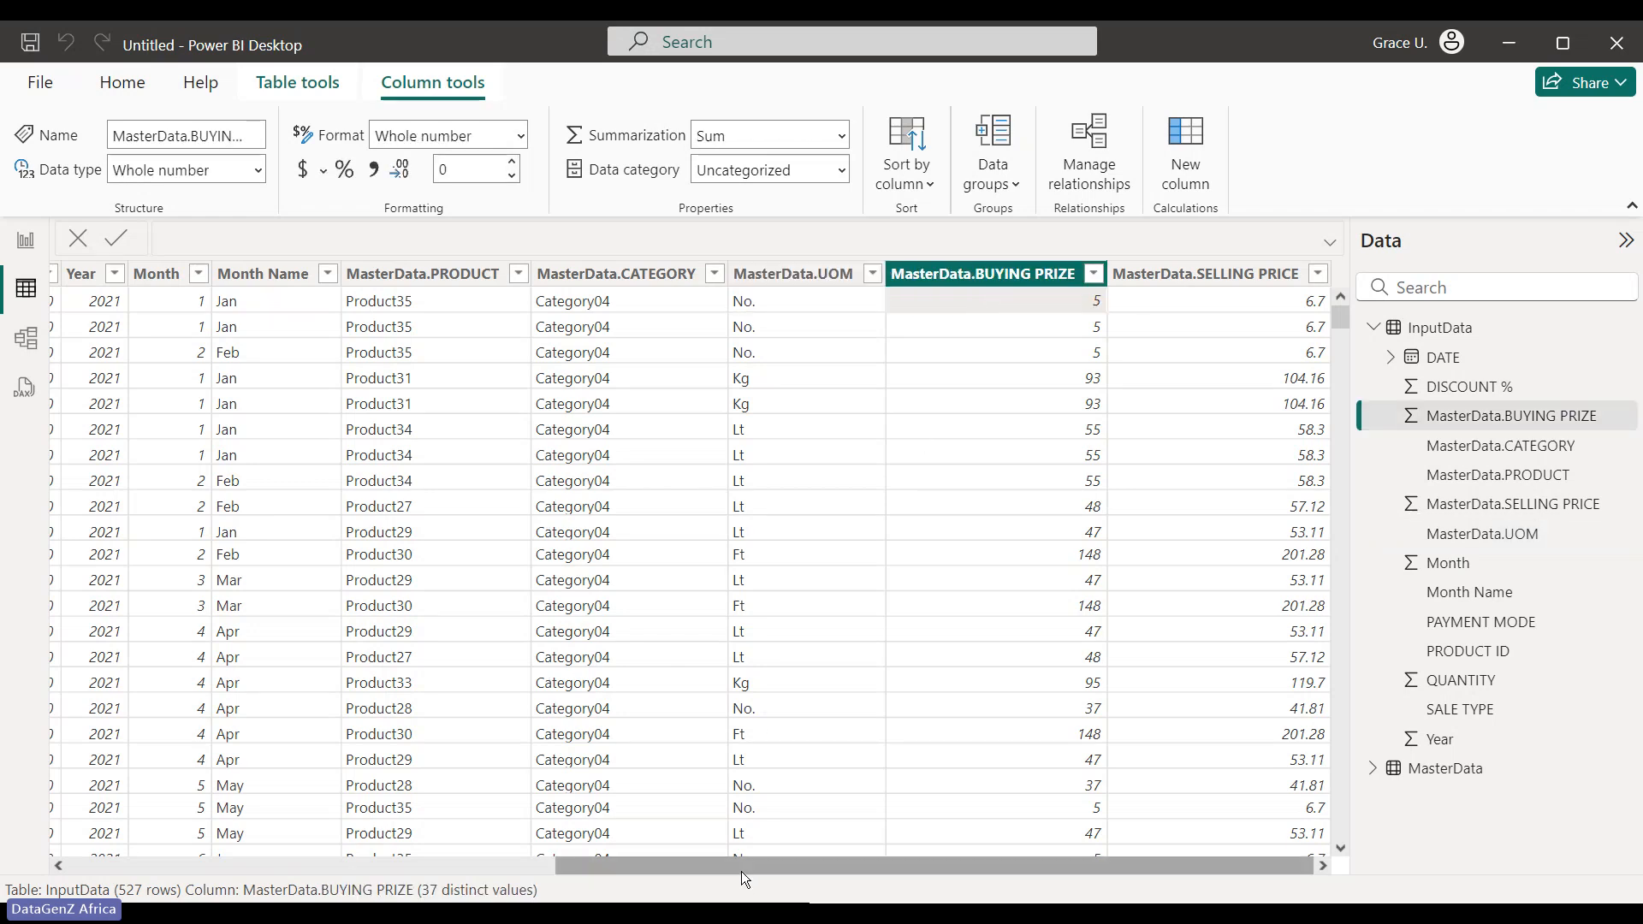
pyautogui.moveTo(741, 871); pyautogui.dragTo(124, 890)
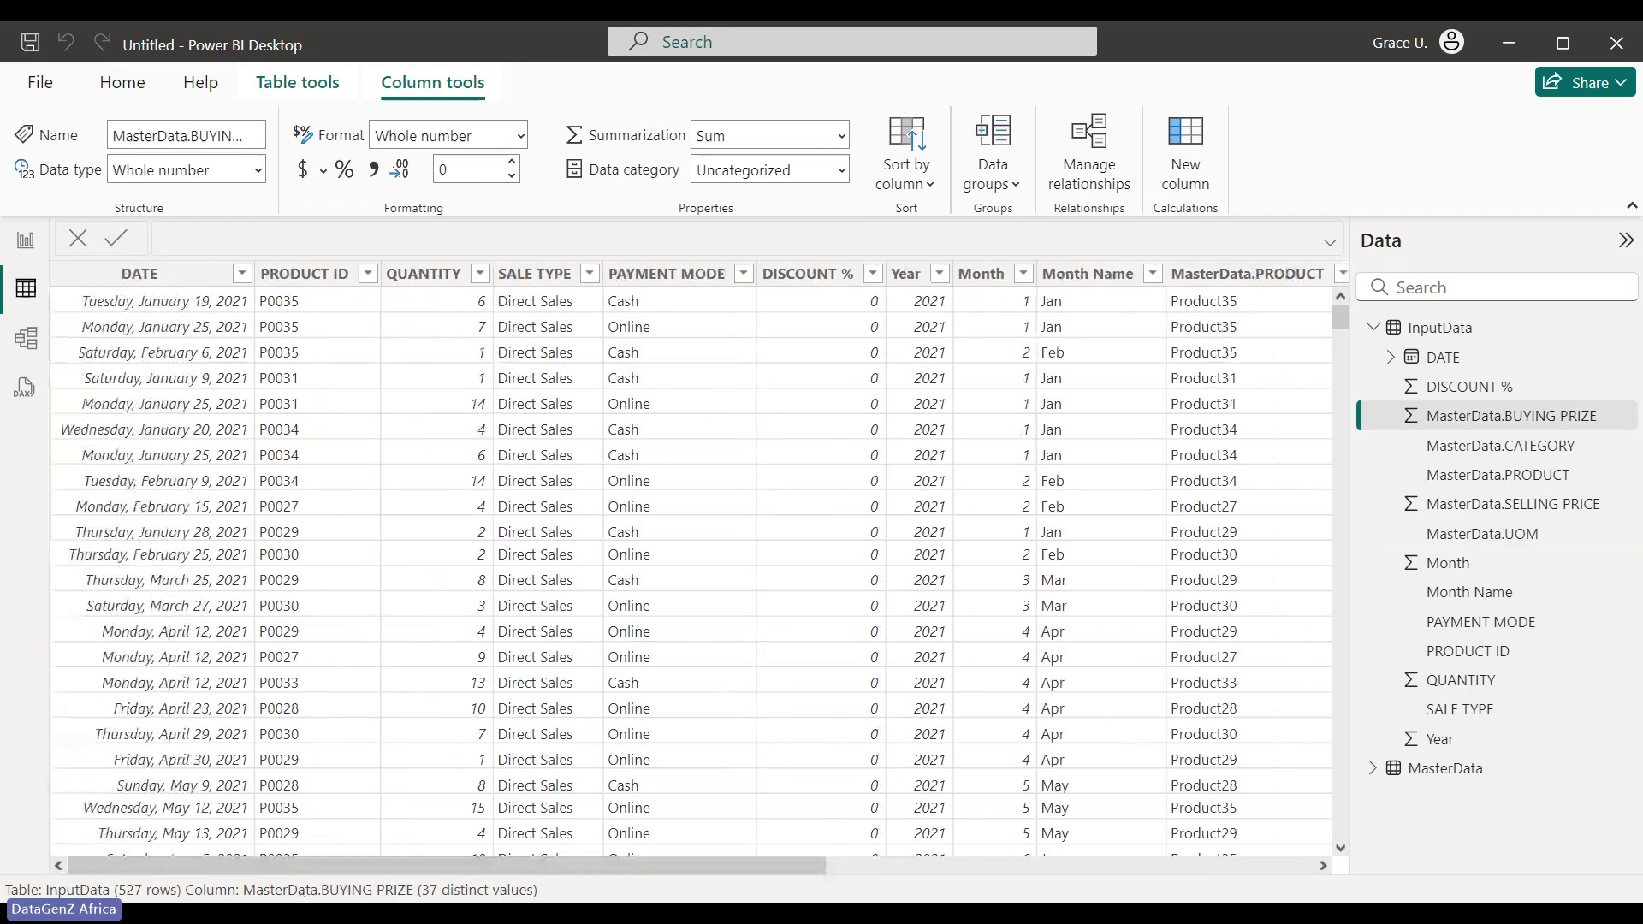
pyautogui.click(312, 308)
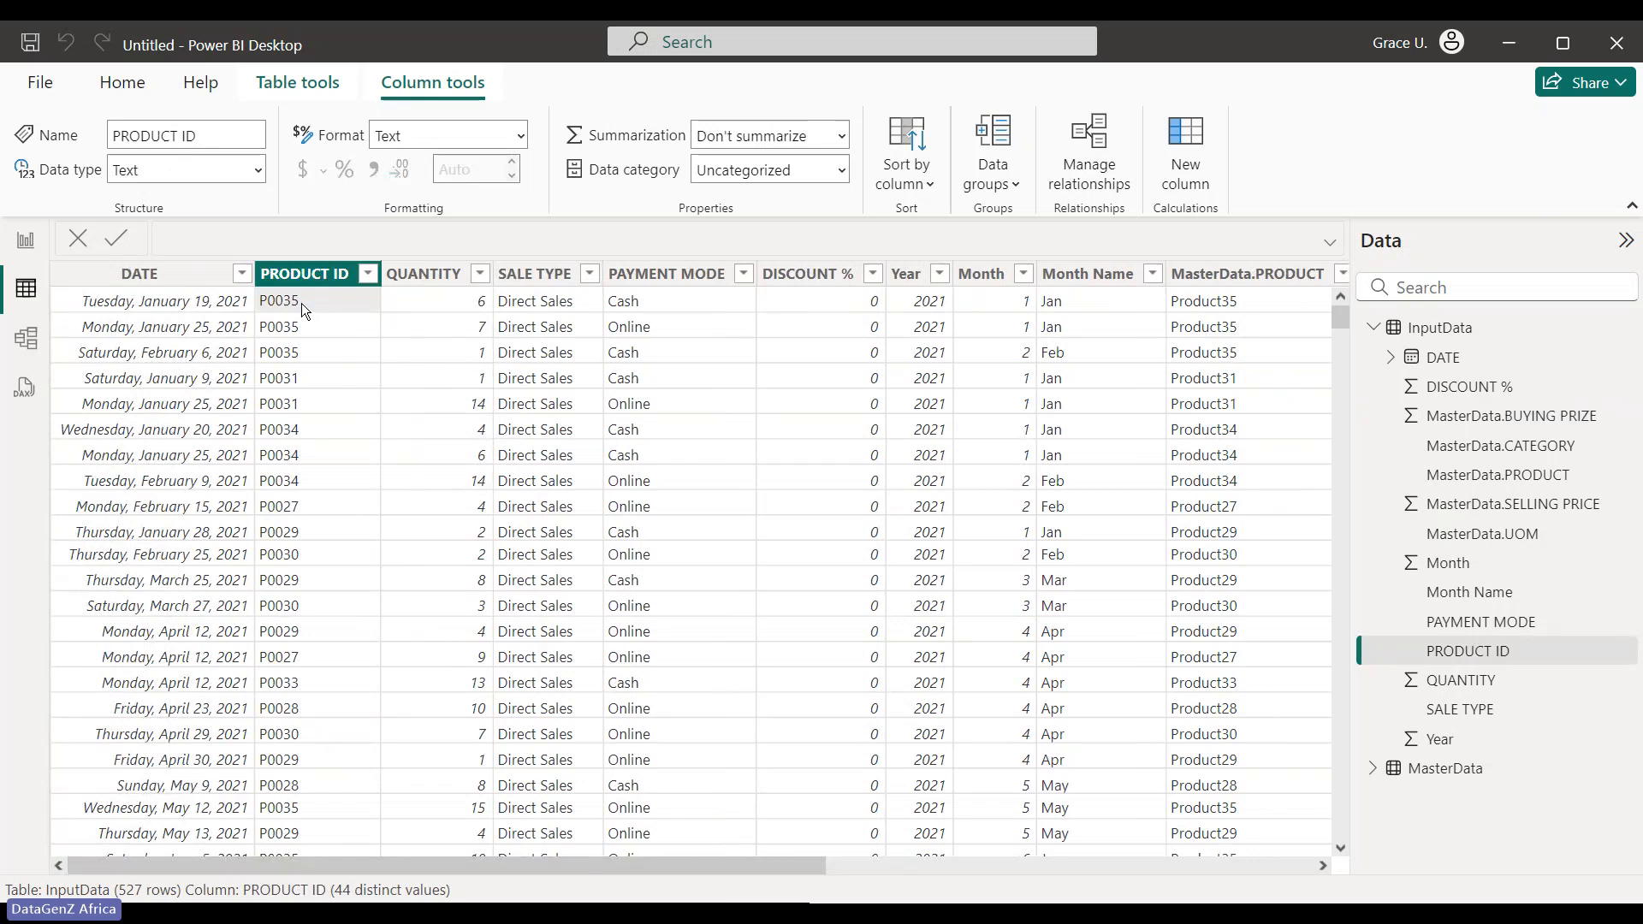
pyautogui.click(418, 305)
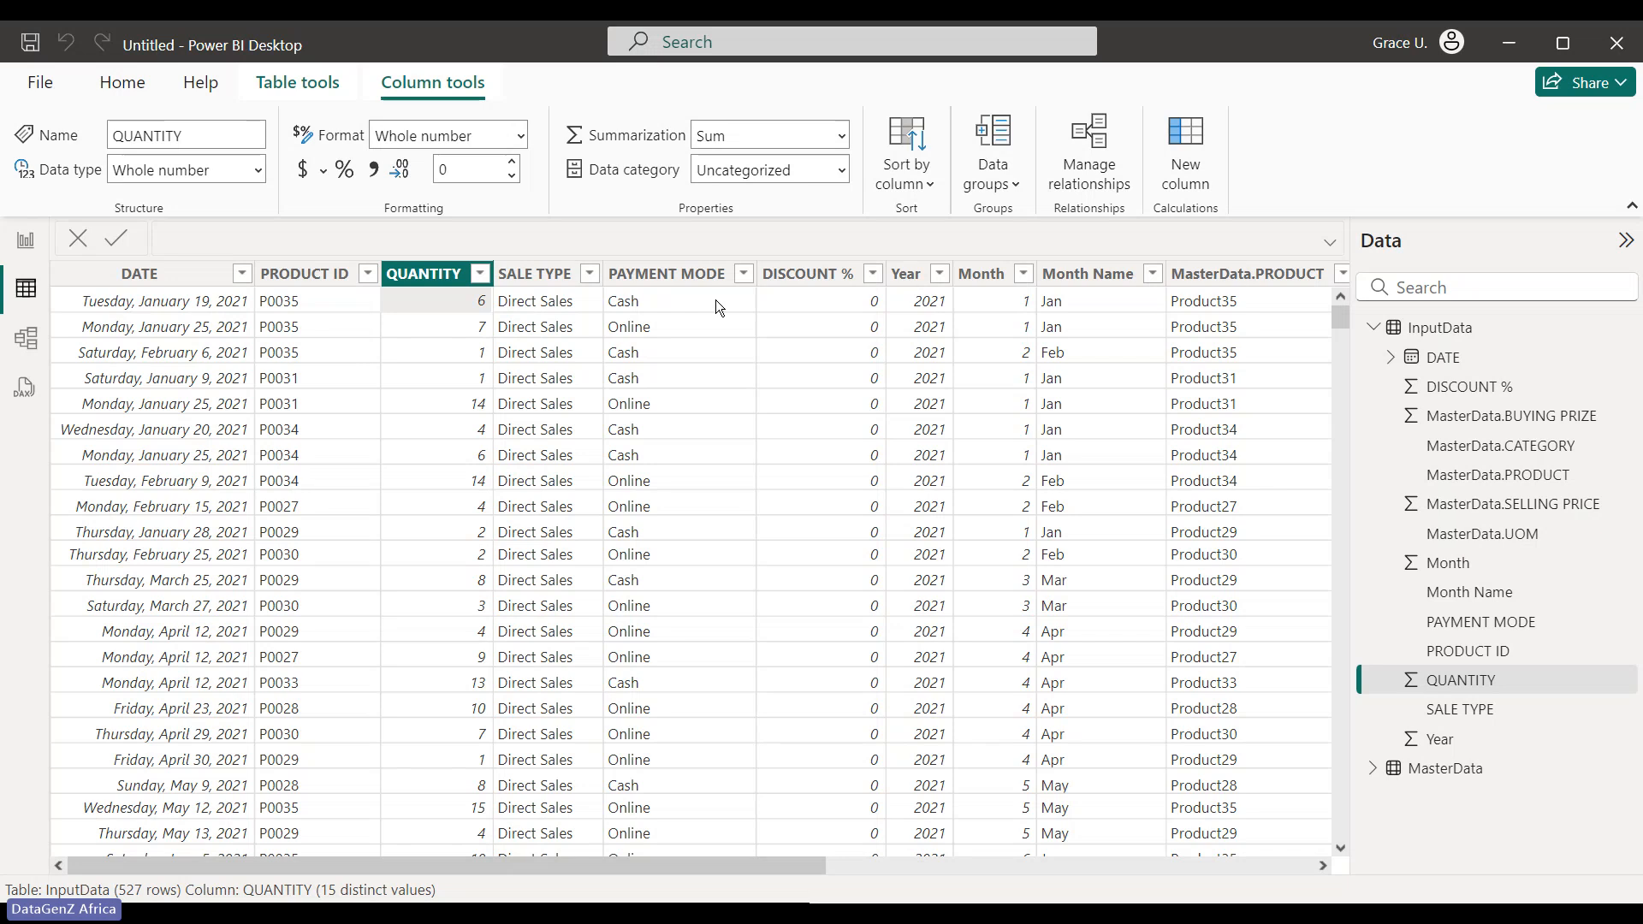
pyautogui.click(691, 301)
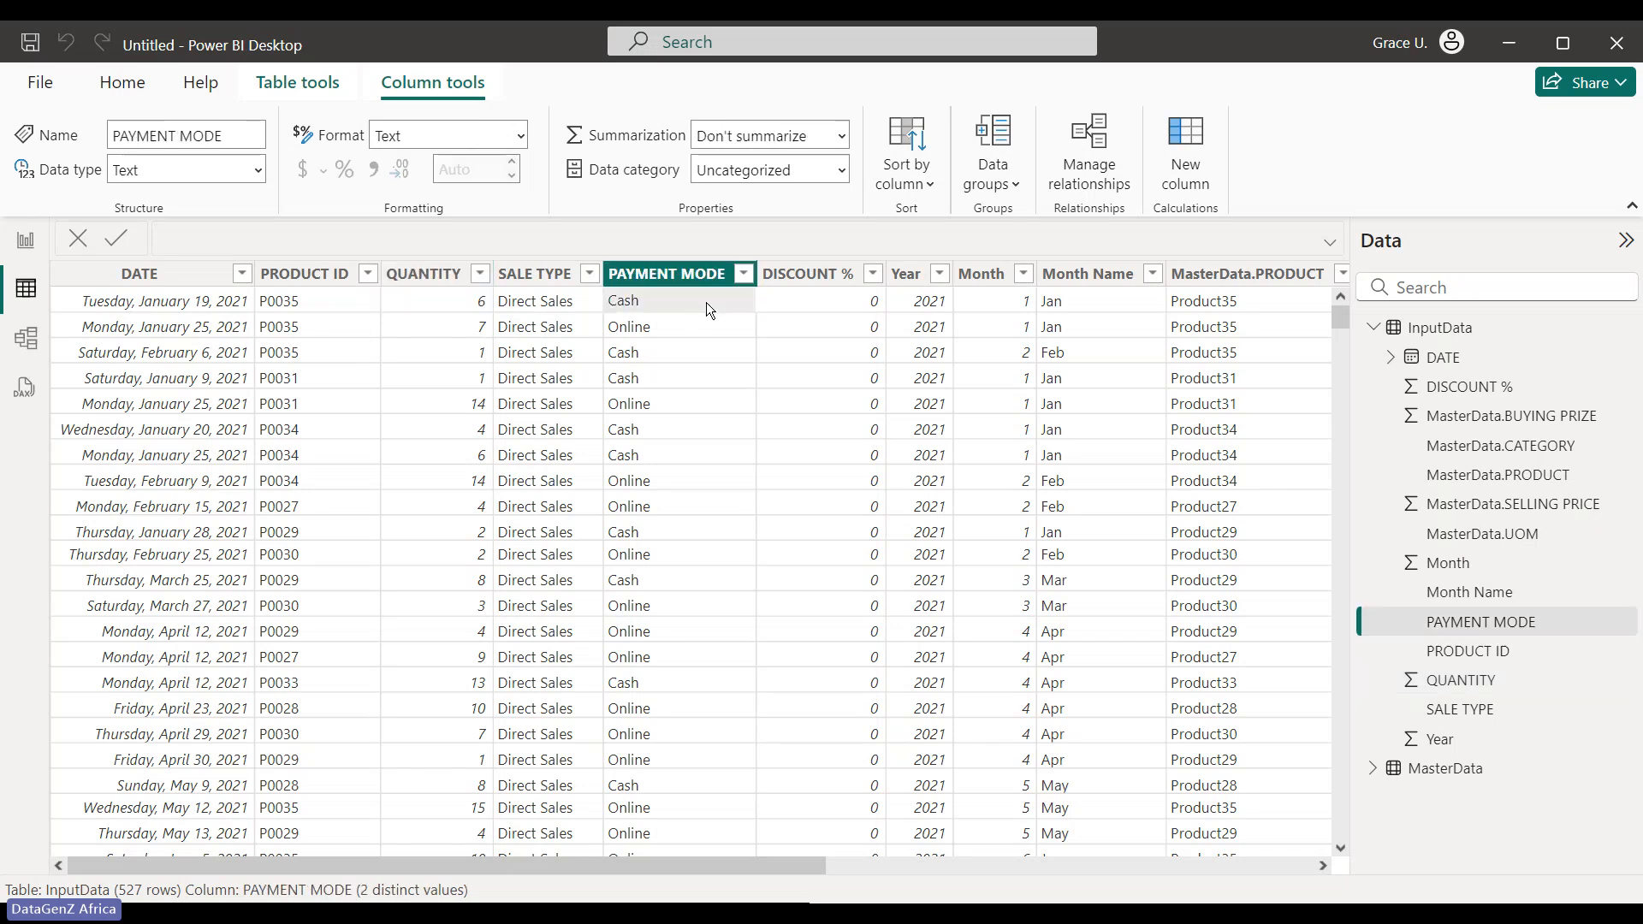
pyautogui.click(825, 310)
pyautogui.press('Right')
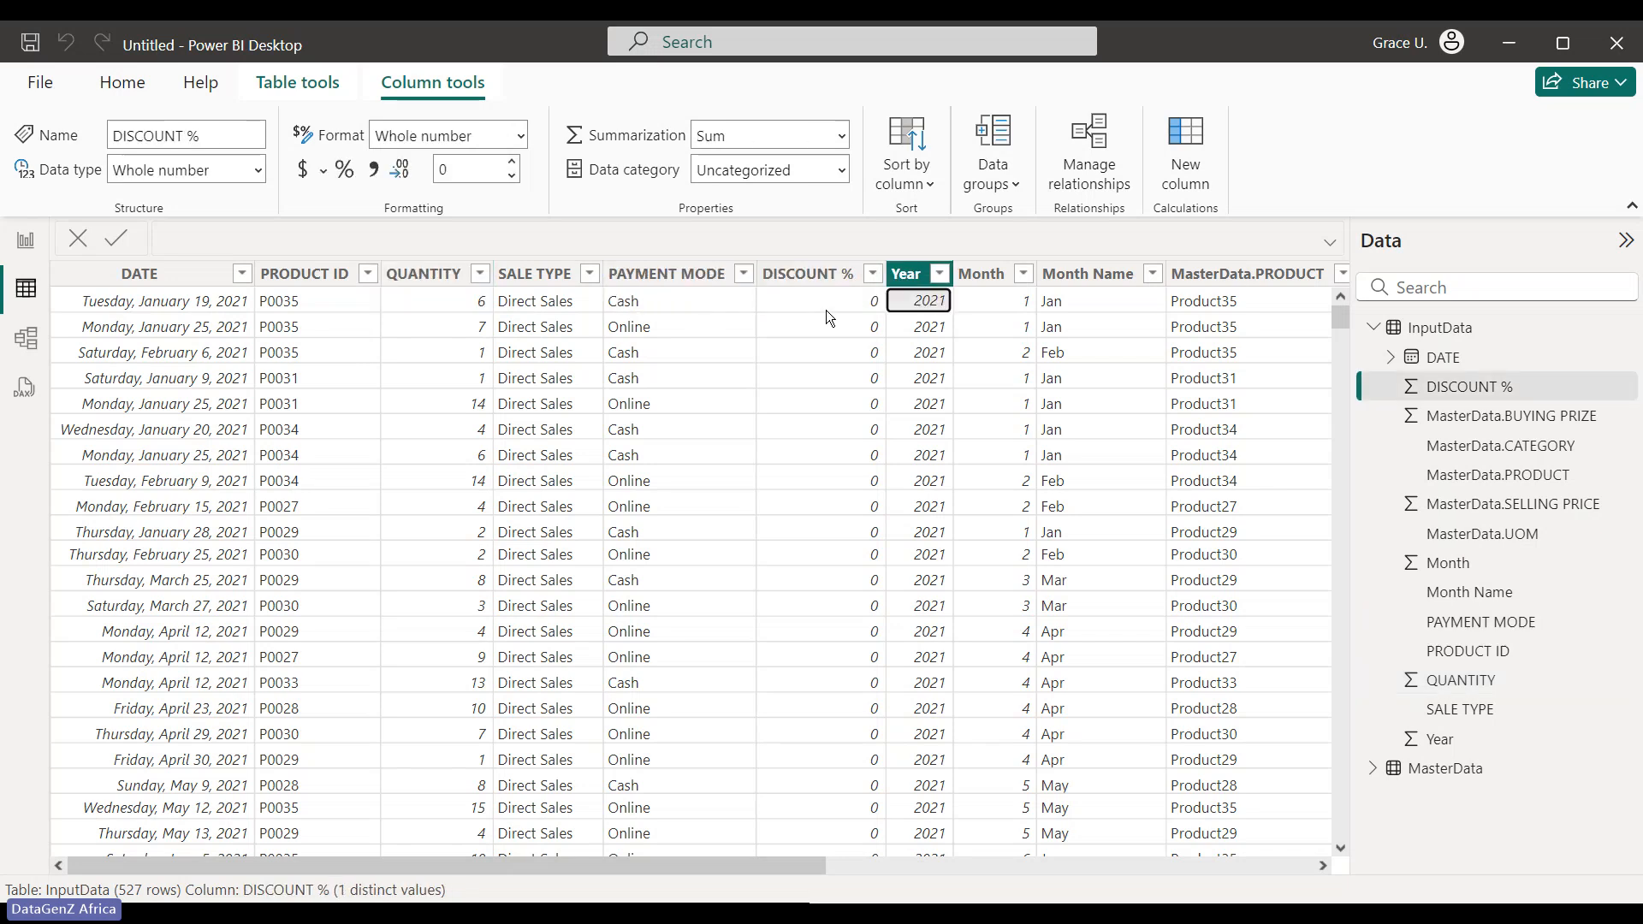
# Step through the InputData cells from Year across the MasterData columns and along the second row, checking each field
pyautogui.press('Right')
pyautogui.press('Right')
pyautogui.press('Right')
pyautogui.press('Right')
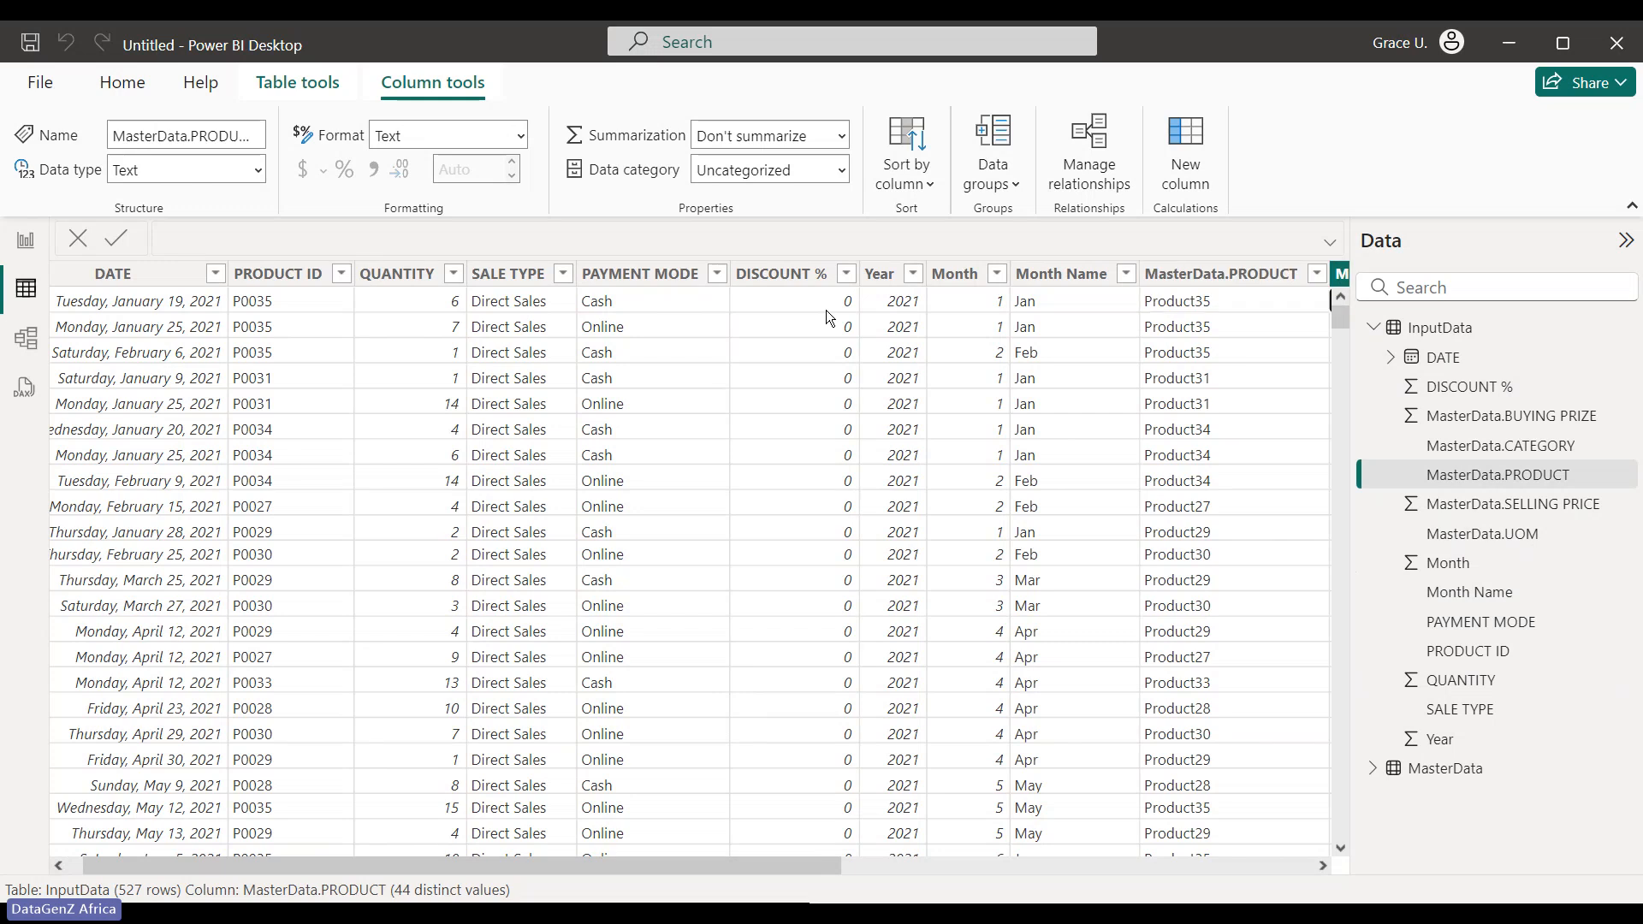
pyautogui.press('Right')
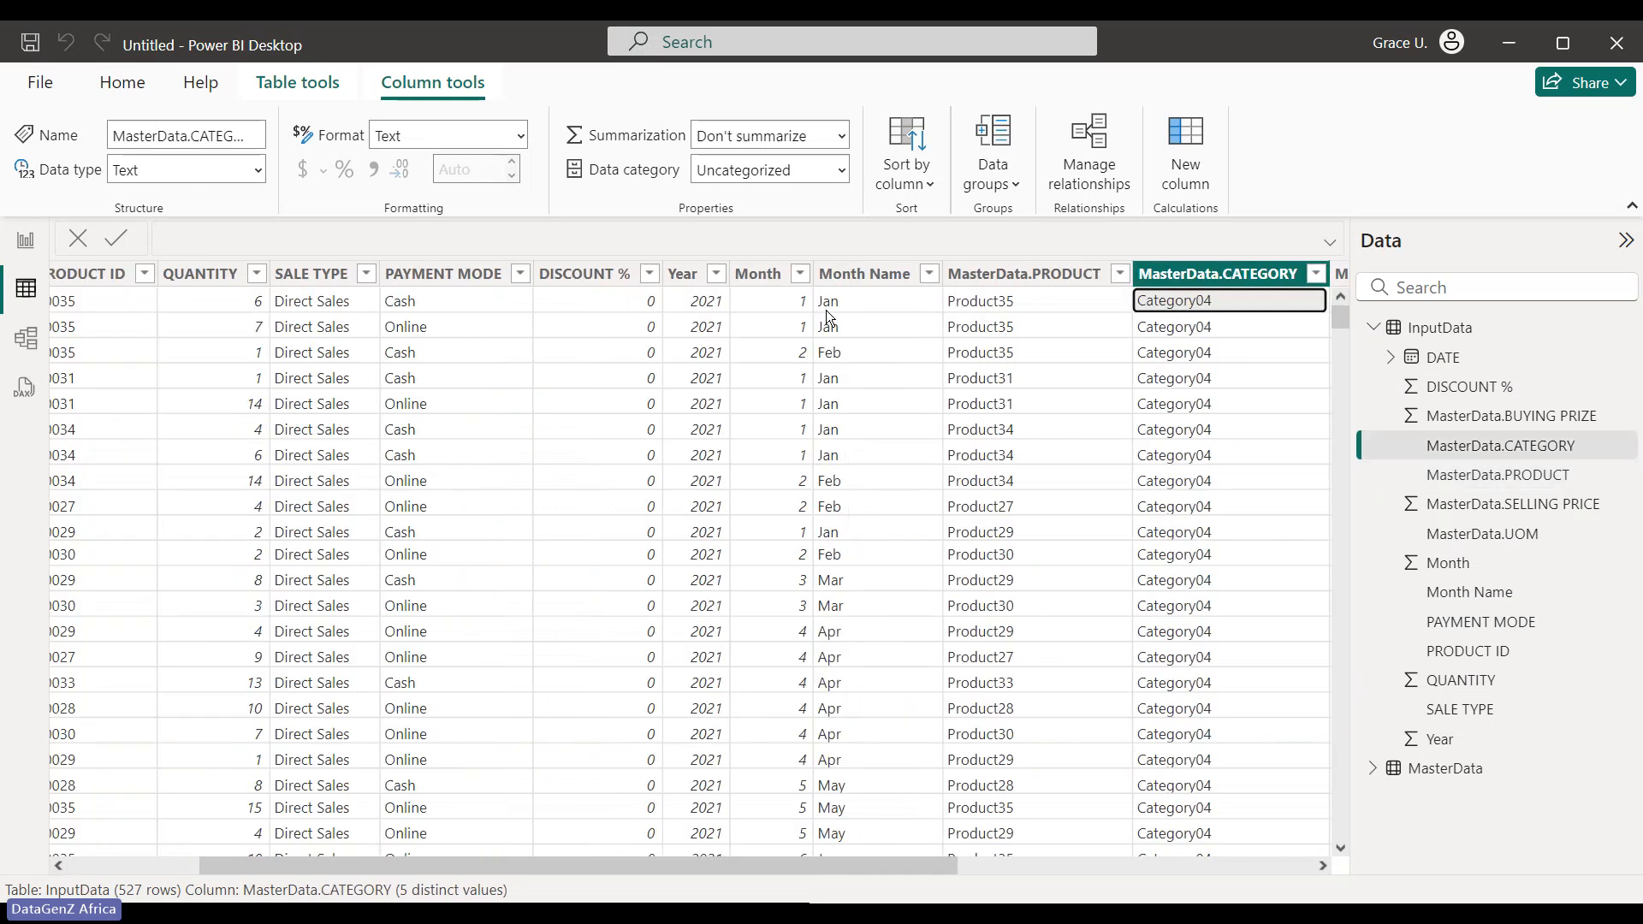
pyautogui.press('Right')
pyautogui.press('Right')
pyautogui.press('Right')
pyautogui.press('Right')
pyautogui.press('Right')
pyautogui.press('Right')
pyautogui.press('Right')
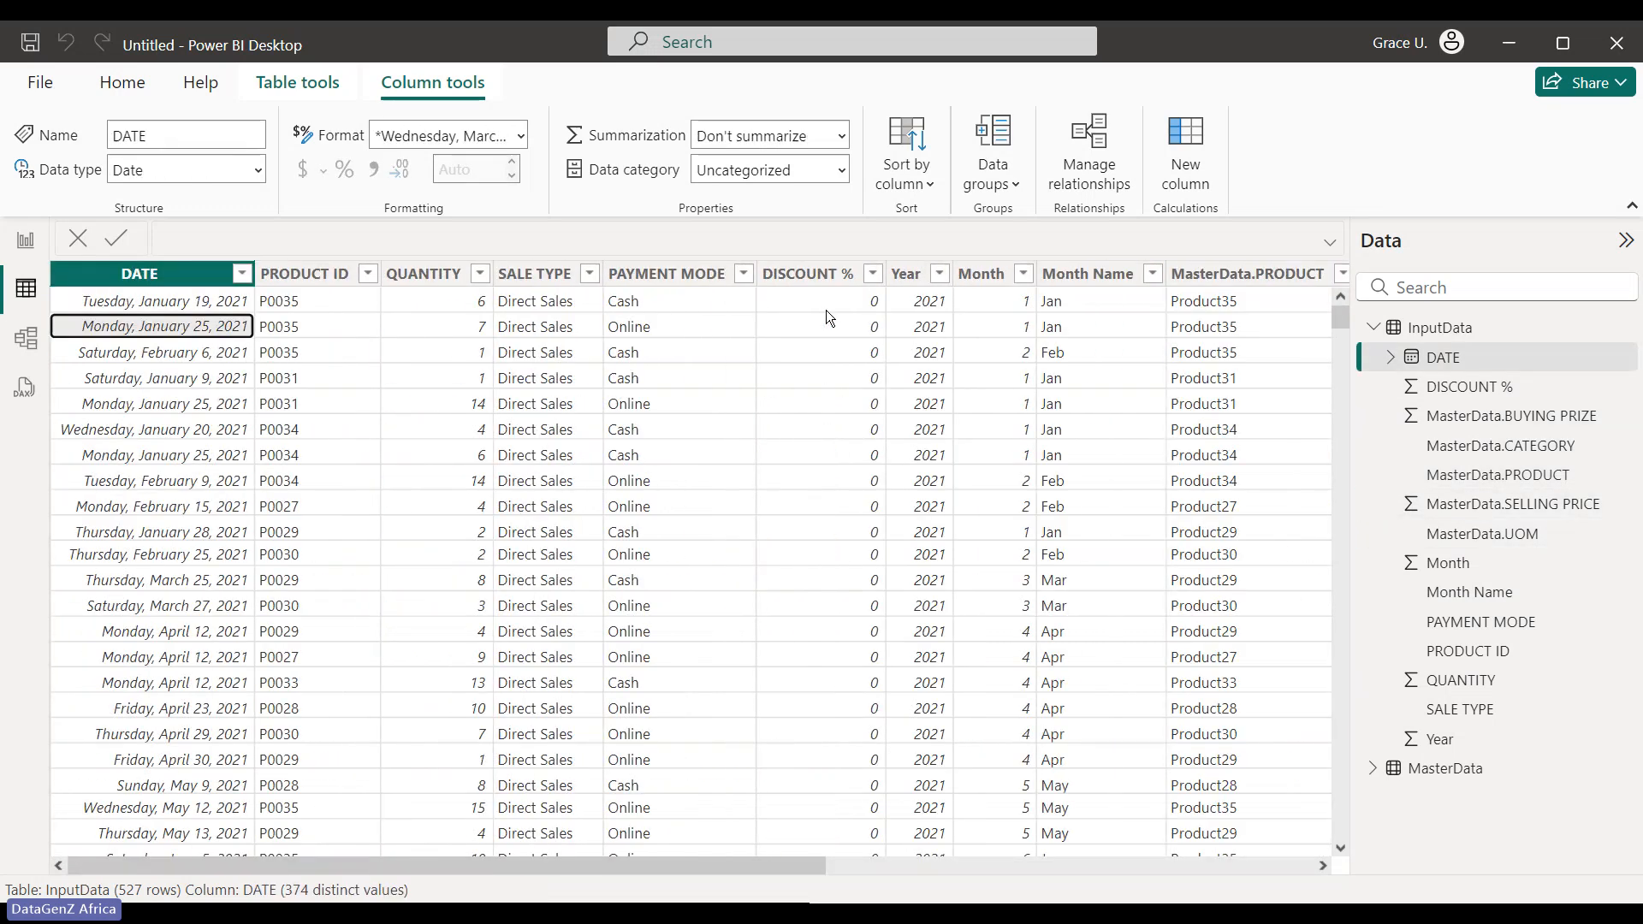
pyautogui.press('Right')
pyautogui.press('Right')
pyautogui.press('Right')
pyautogui.press('Right')
pyautogui.press('Right')
pyautogui.press('Right')
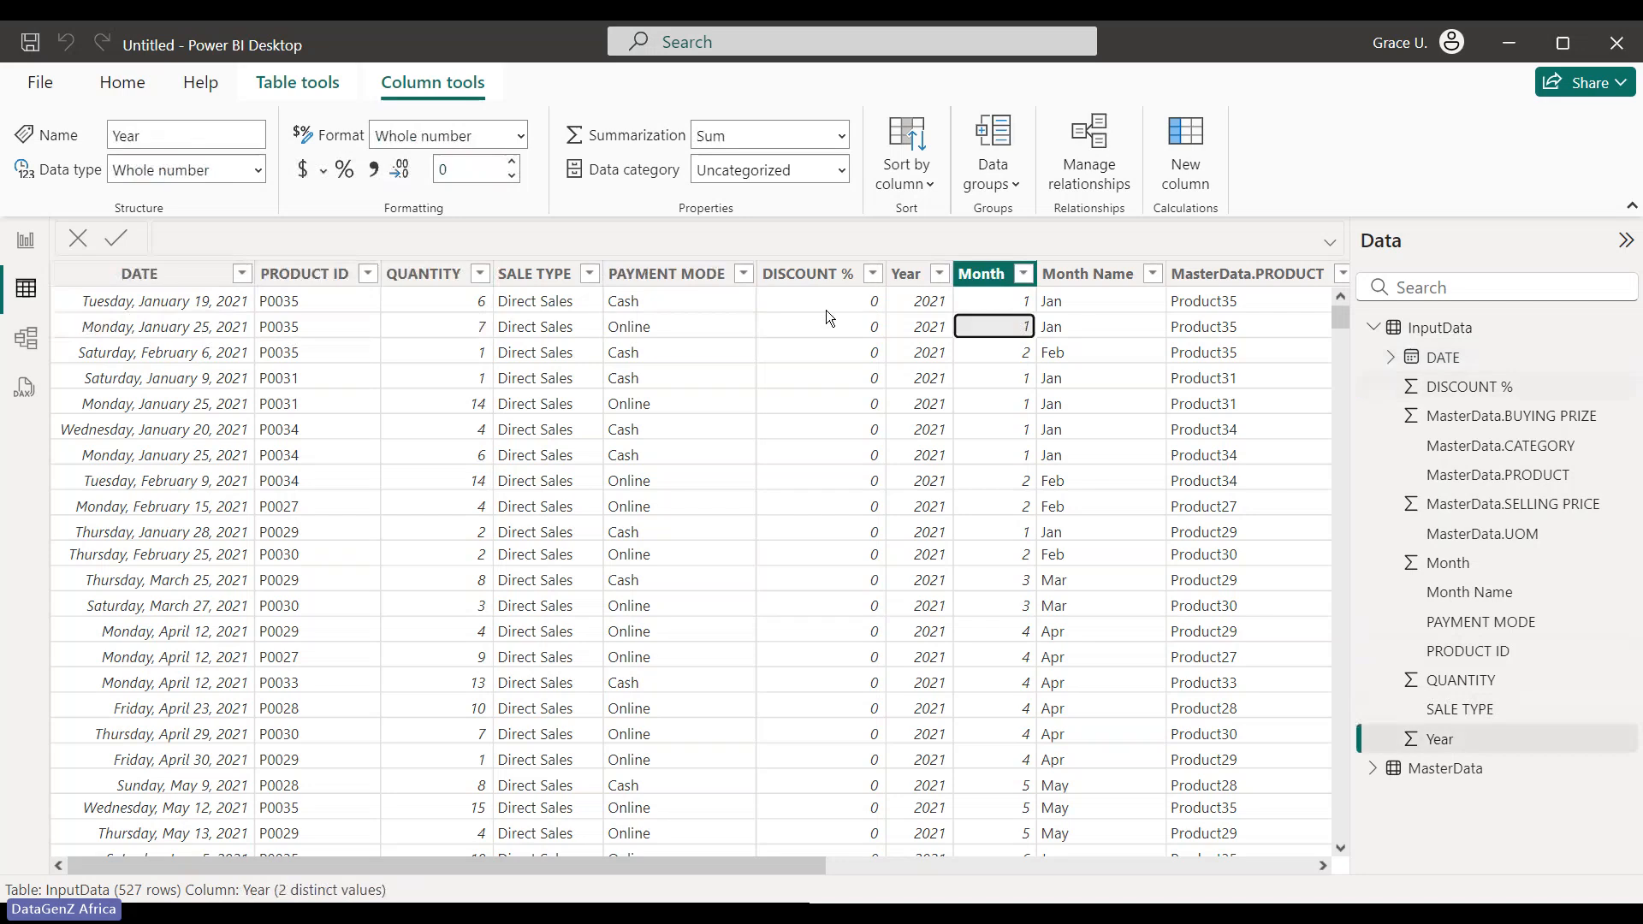
pyautogui.moveTo(741, 861); pyautogui.dragTo(1209, 875)
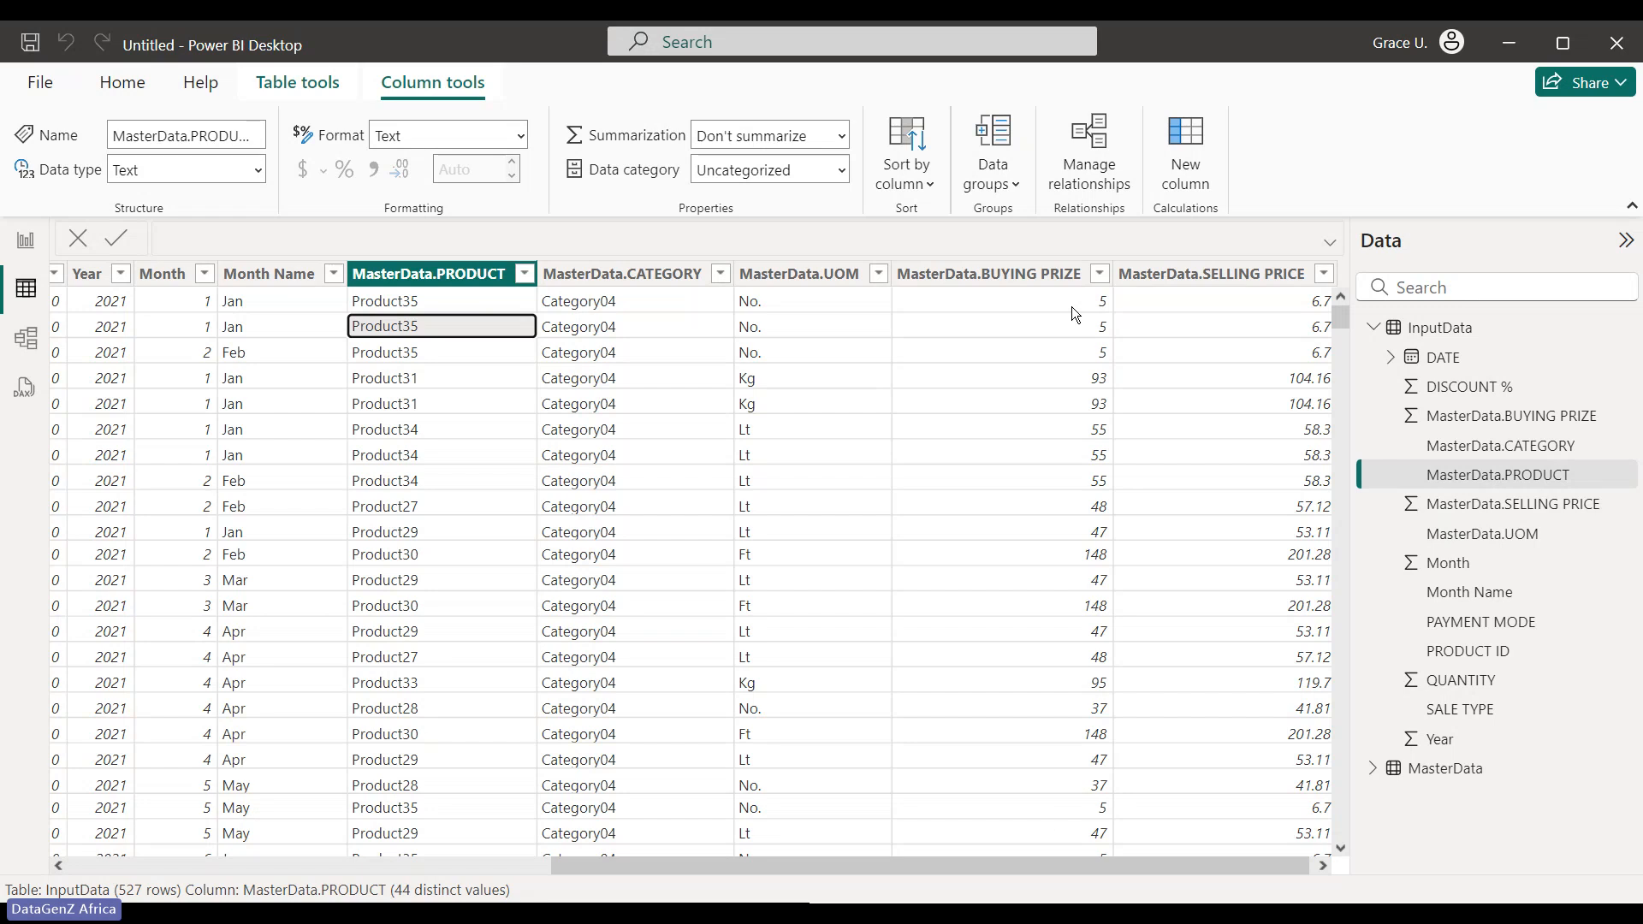
pyautogui.moveTo(1015, 866); pyautogui.dragTo(447, 861)
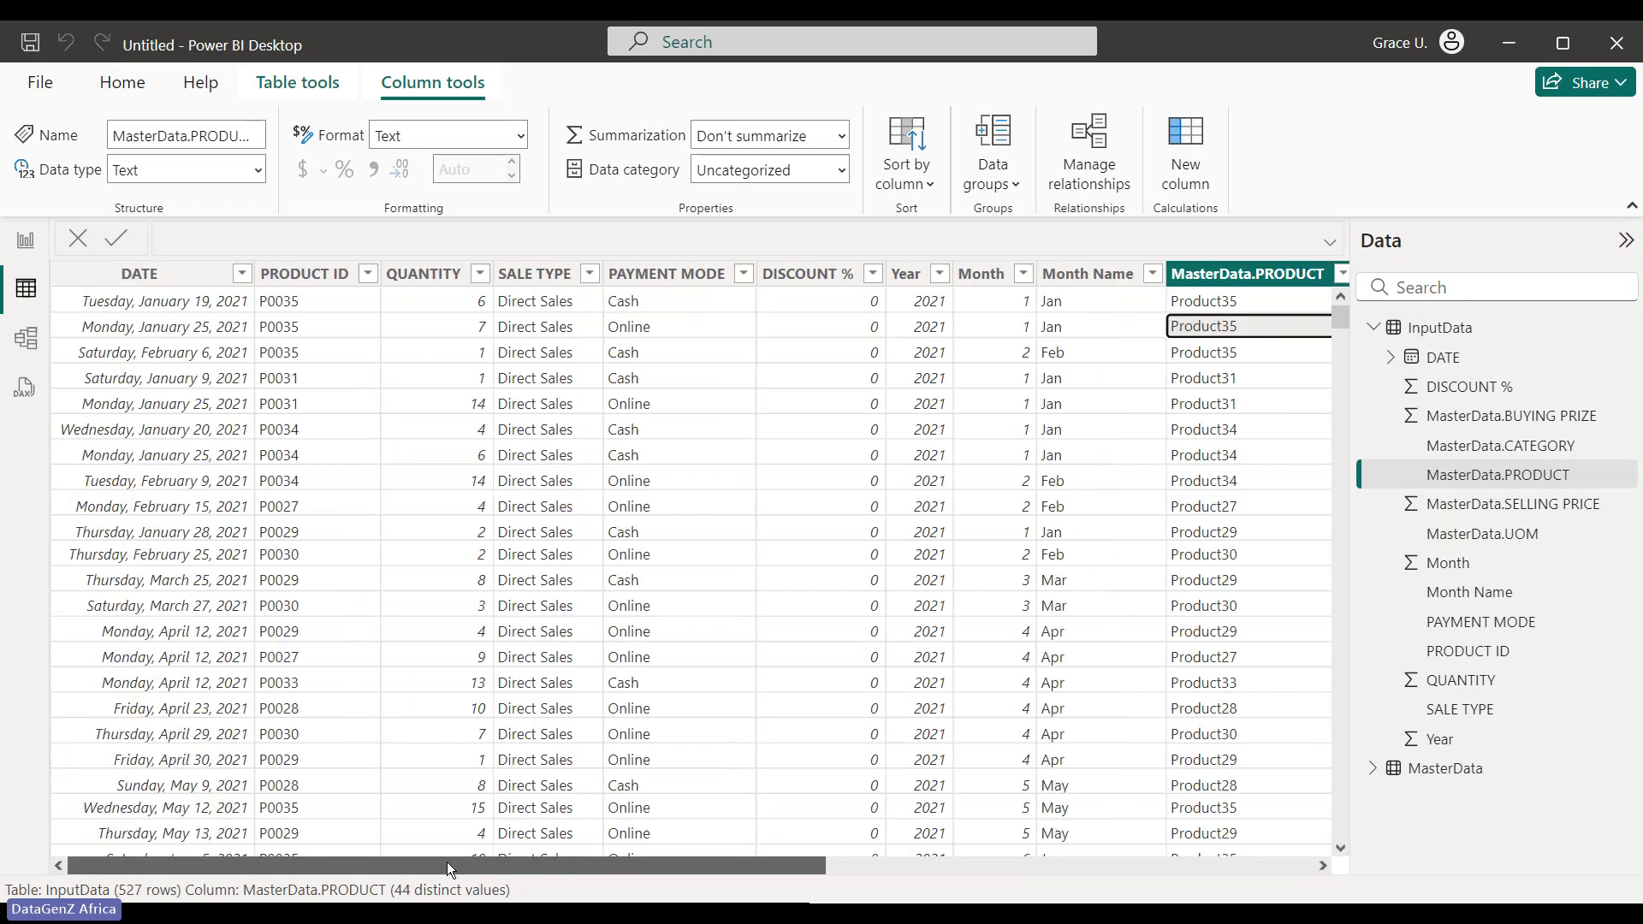
# Examine the PAYMENT MODE and SALE TYPE columns, including the SALE TYPE filter values and text filter options
pyautogui.click(673, 300)
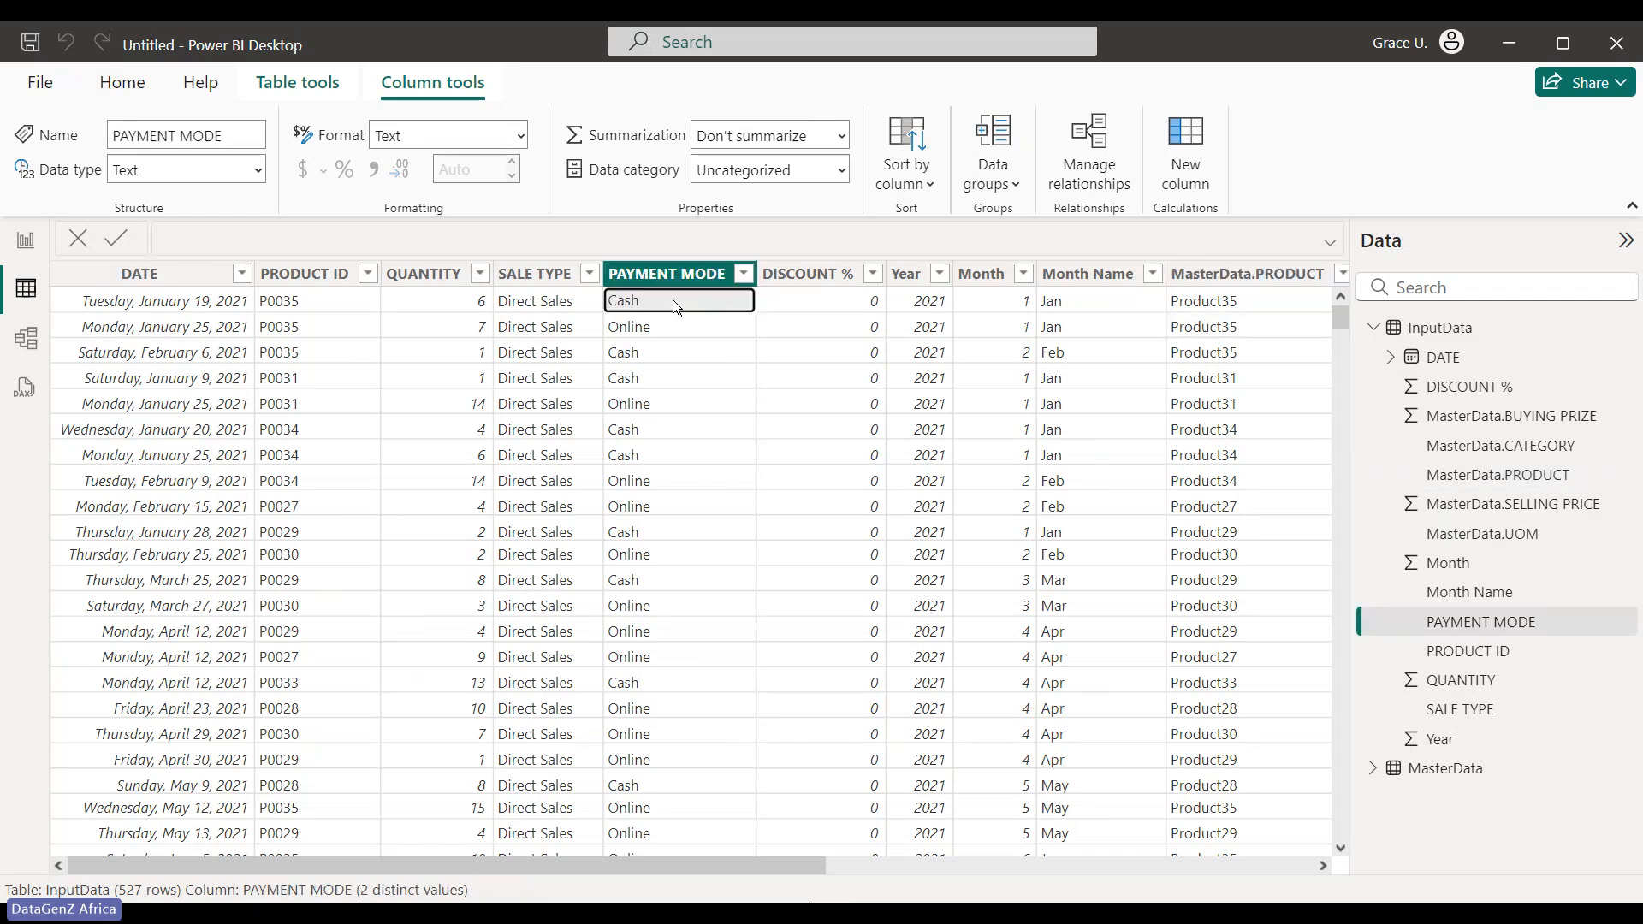
pyautogui.click(671, 325)
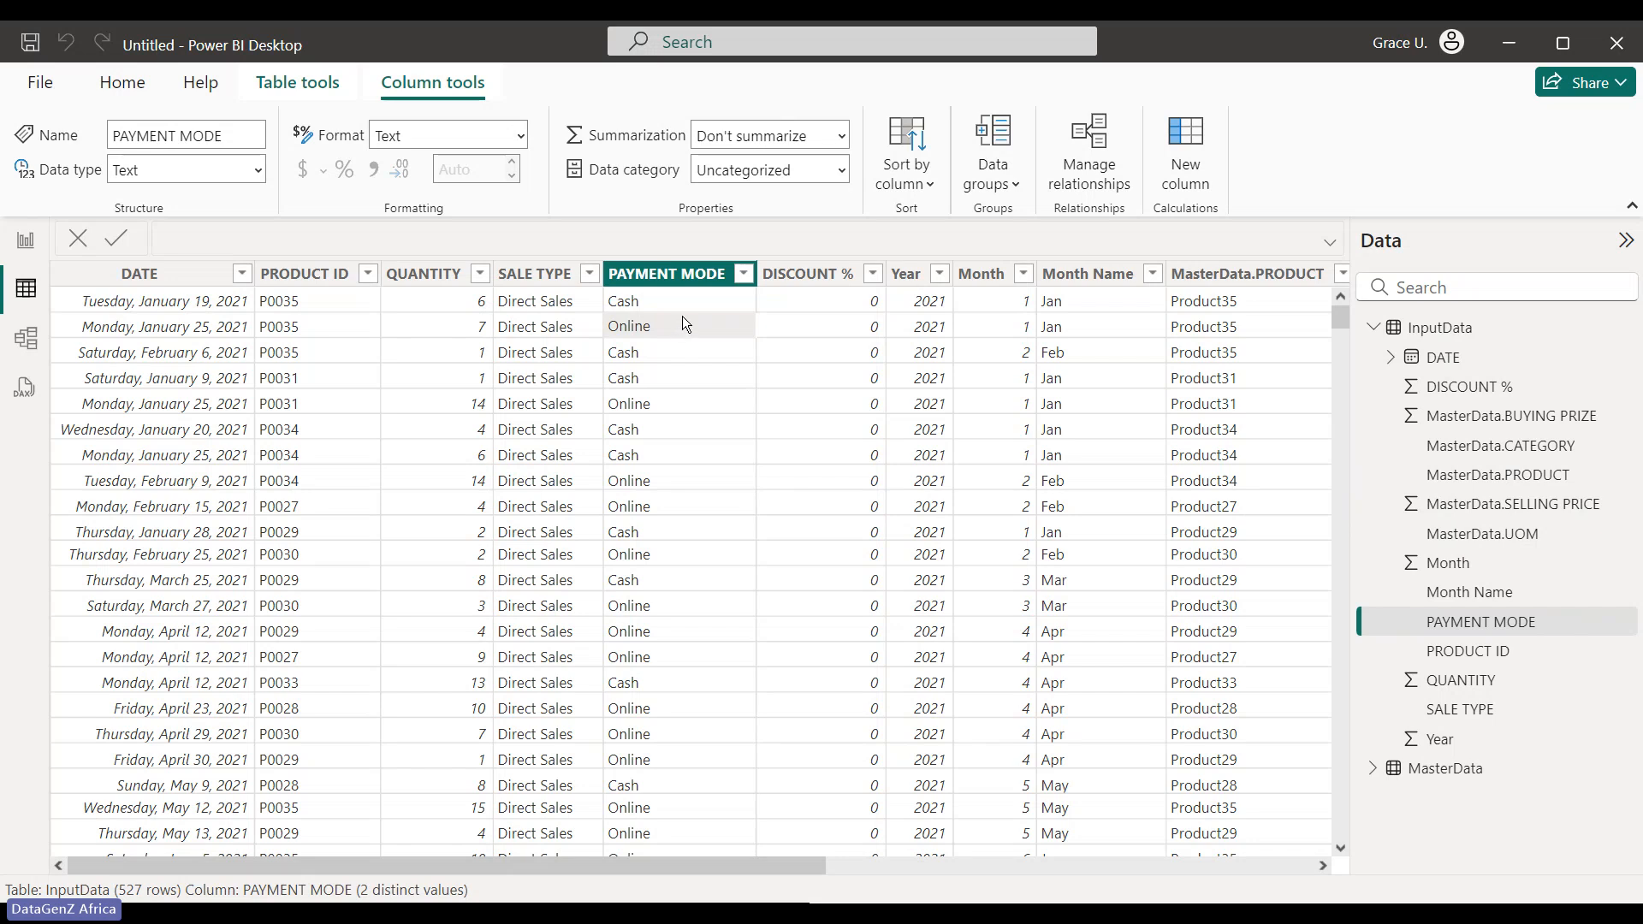
pyautogui.click(553, 299)
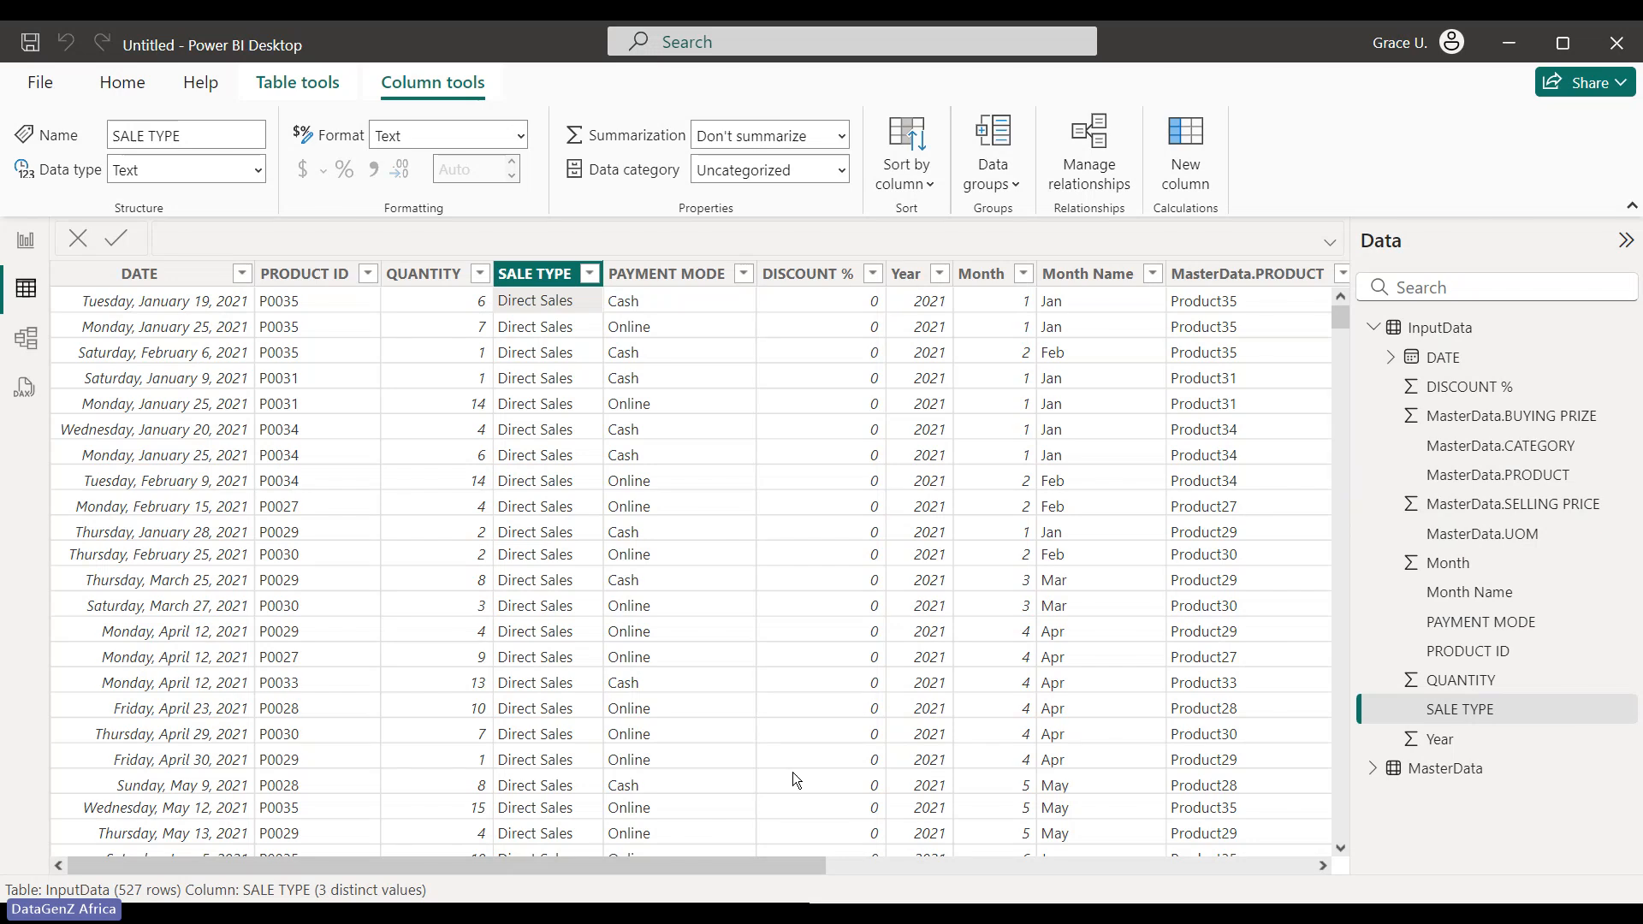
pyautogui.click(588, 275)
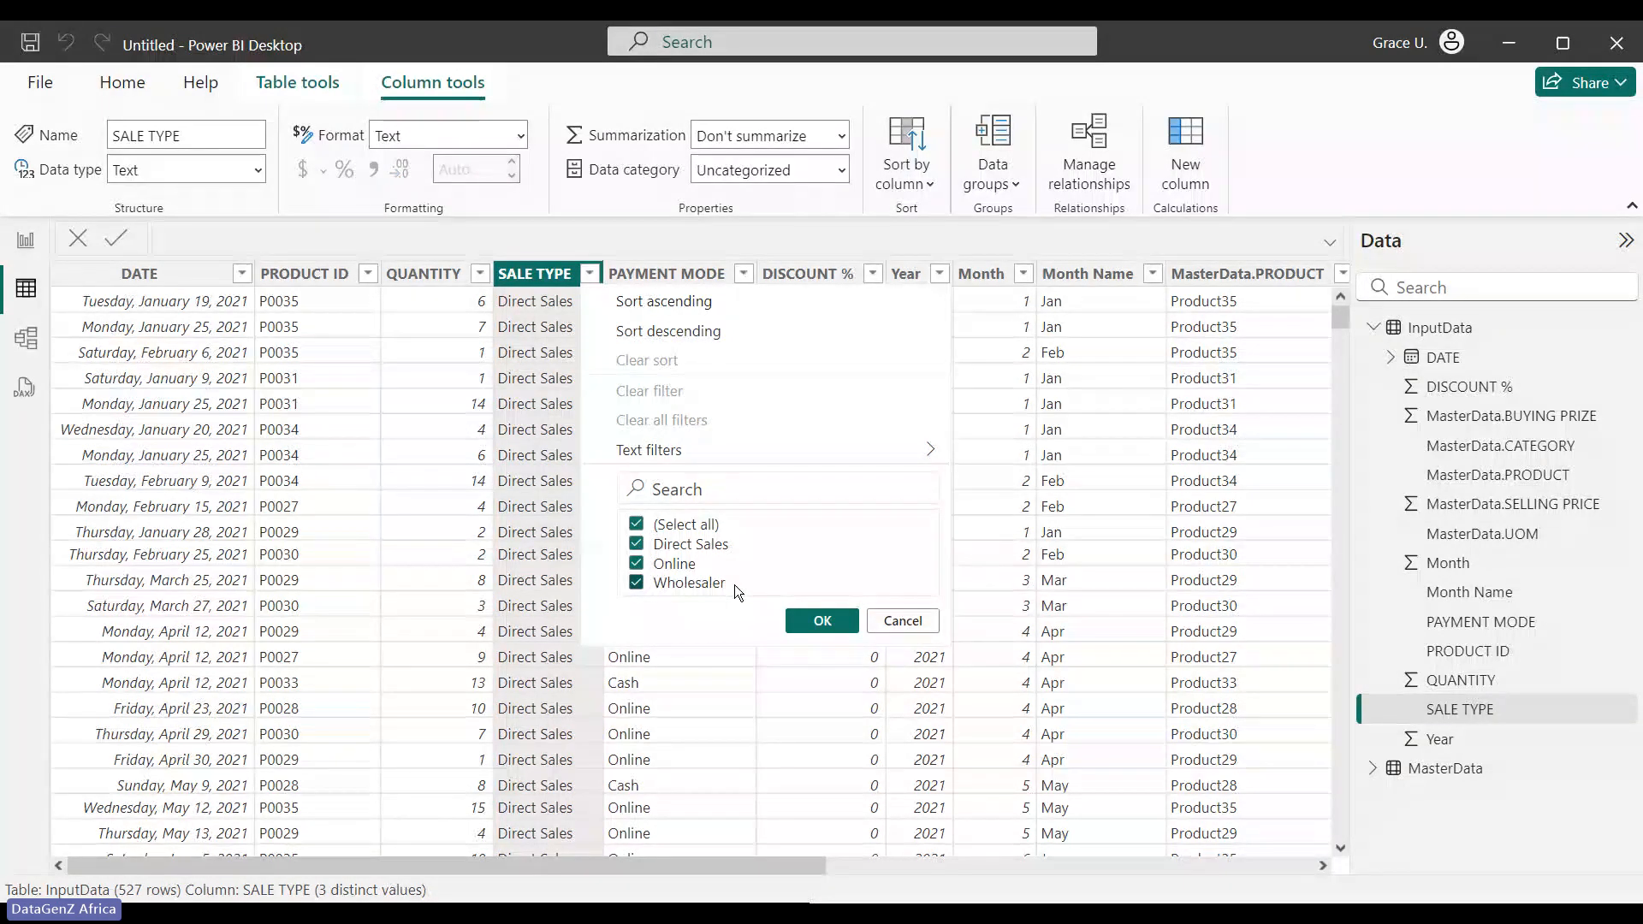
pyautogui.moveTo(890, 451)
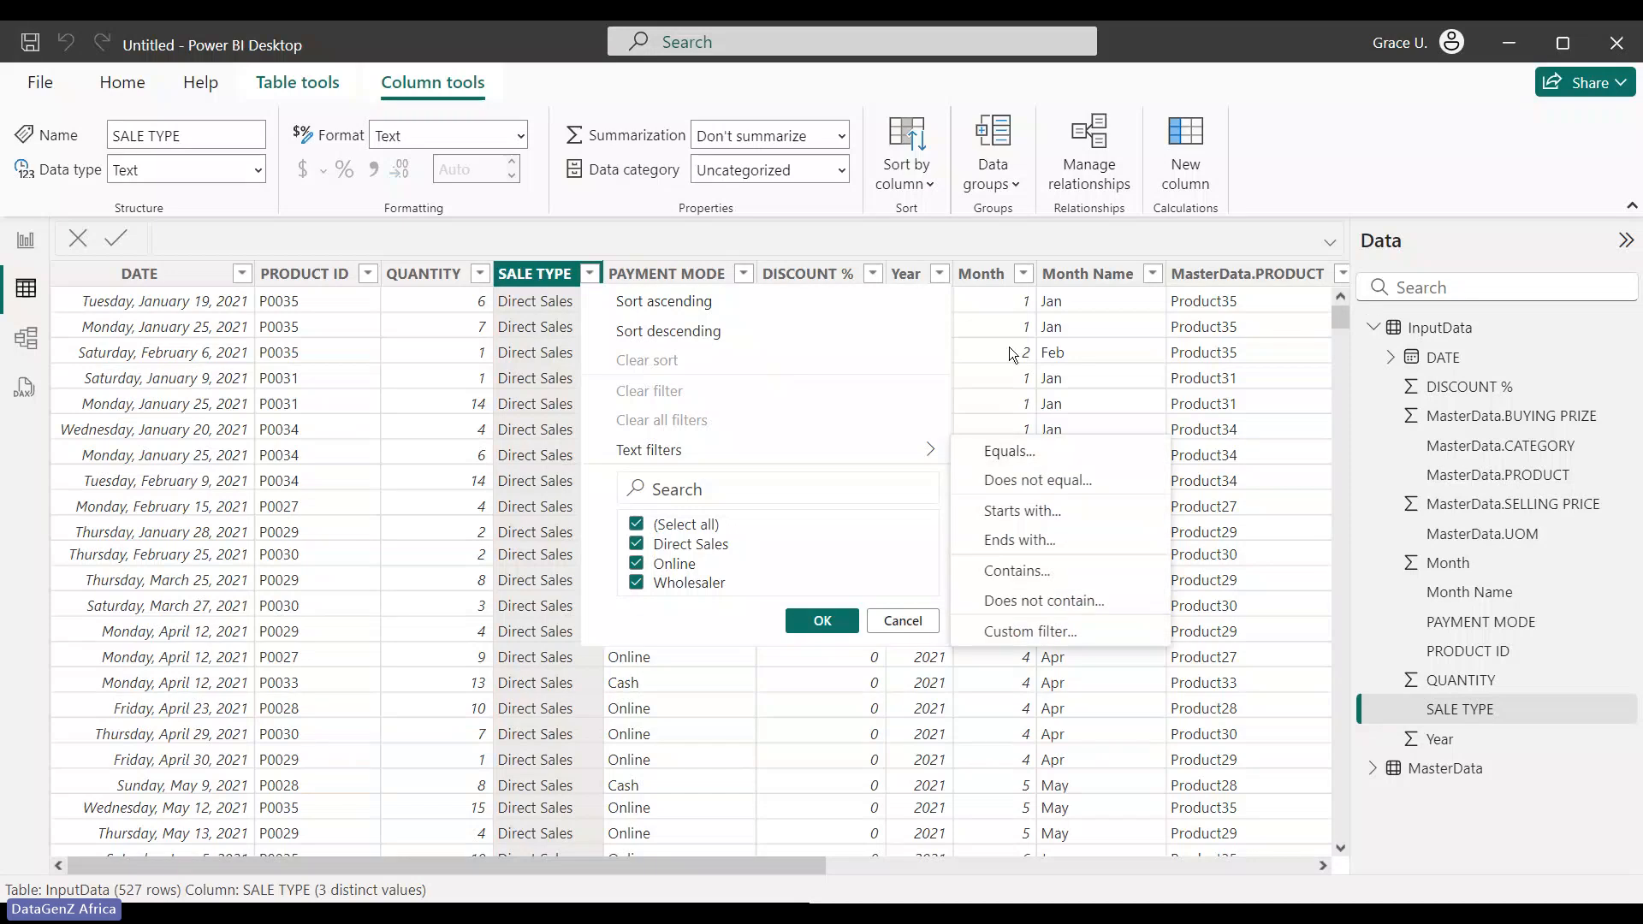
pyautogui.click(1050, 321)
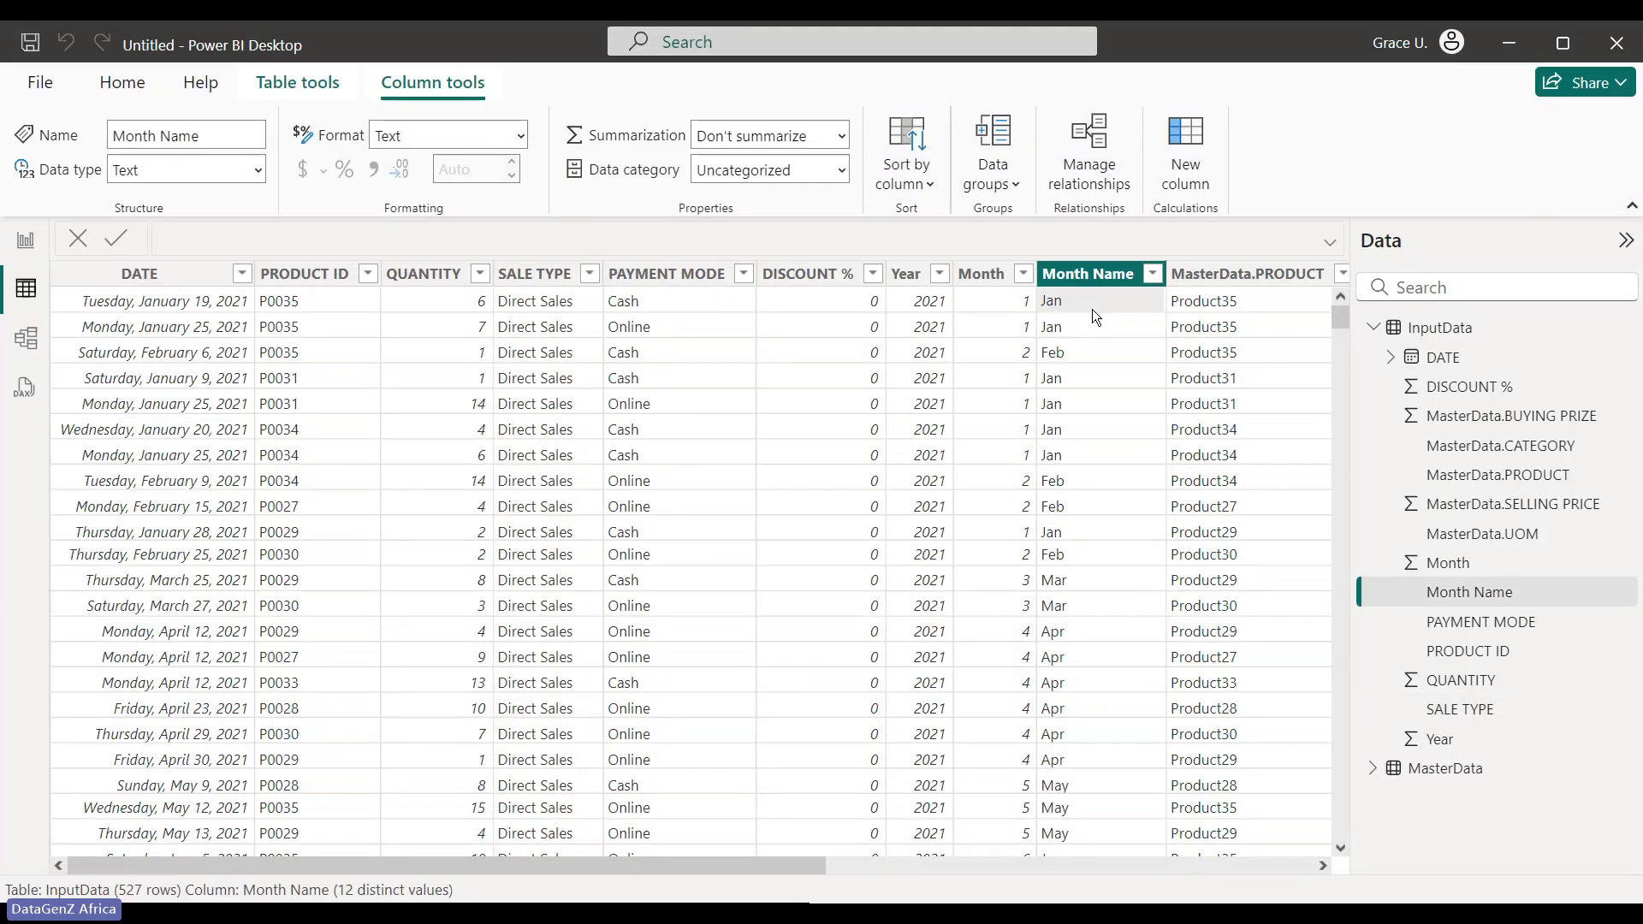
# Walk through the InputData cells from Month Name onward, reviewing the fields through MasterData.CATEGORY to MasterData.SELLING PRICE
pyautogui.press('Tab')
pyautogui.press('Tab')
pyautogui.press('Tab')
pyautogui.press('Tab')
pyautogui.press('Tab')
pyautogui.press('Tab')
pyautogui.press('Tab')
pyautogui.press('Tab')
pyautogui.press('Tab')
pyautogui.press('Tab')
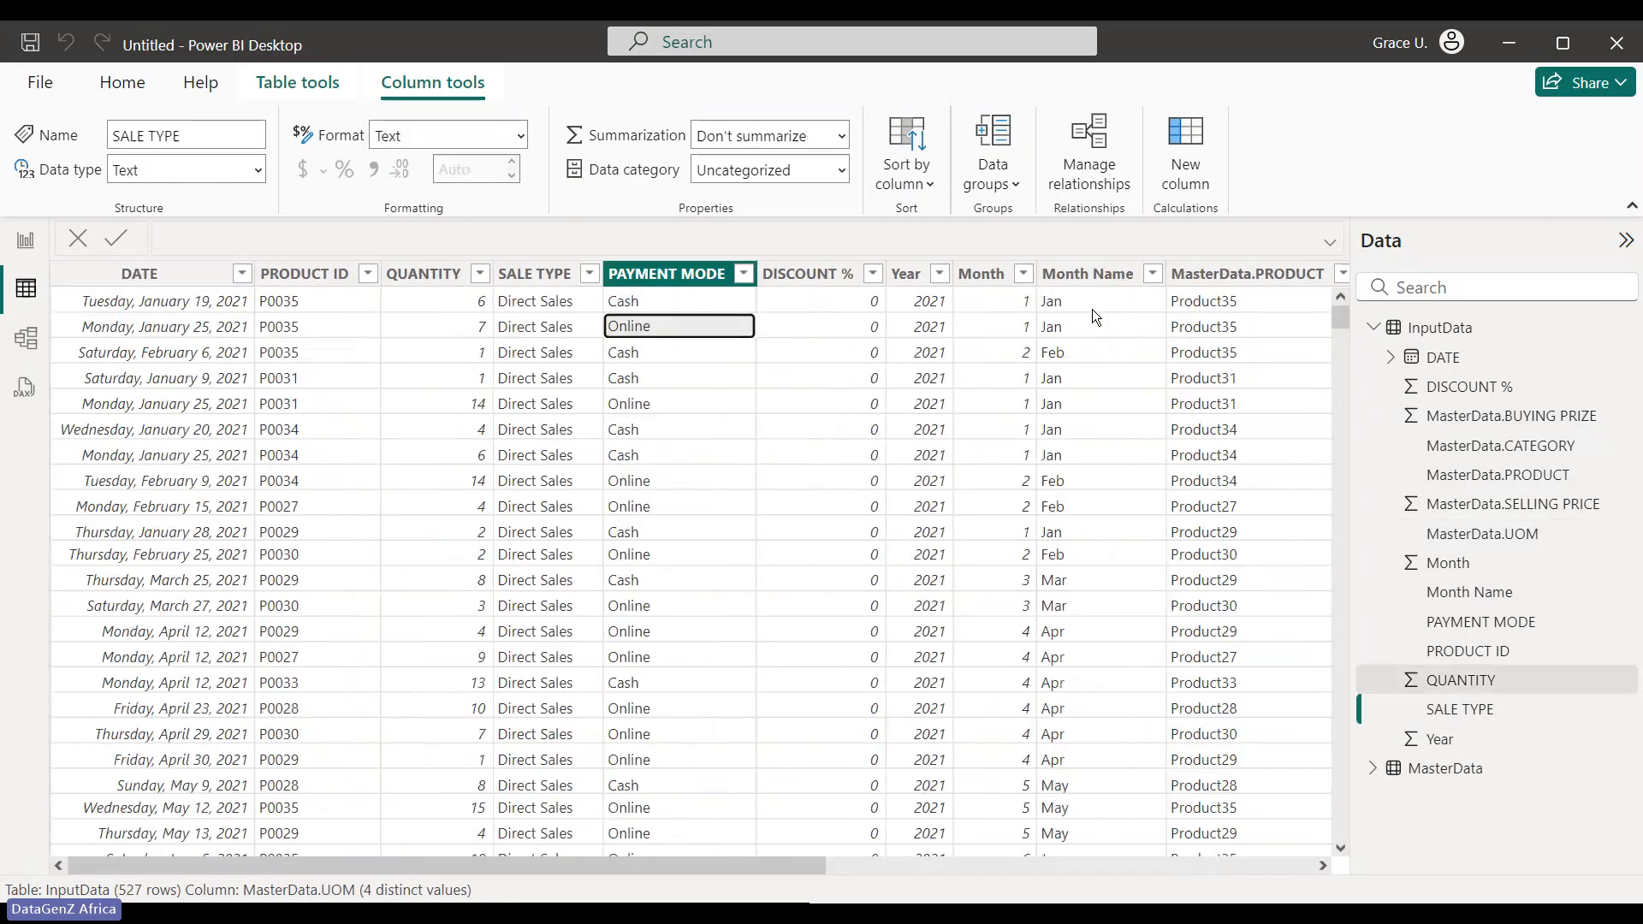
pyautogui.press('Tab')
pyautogui.press('Tab')
pyautogui.press('Tab')
pyautogui.press('Tab')
pyautogui.press('Tab')
pyautogui.press('Tab')
pyautogui.press('Tab')
pyautogui.press('Tab')
pyautogui.press('Tab')
pyautogui.press('Tab')
pyautogui.press('Tab')
pyautogui.press('Tab')
pyautogui.press('Tab')
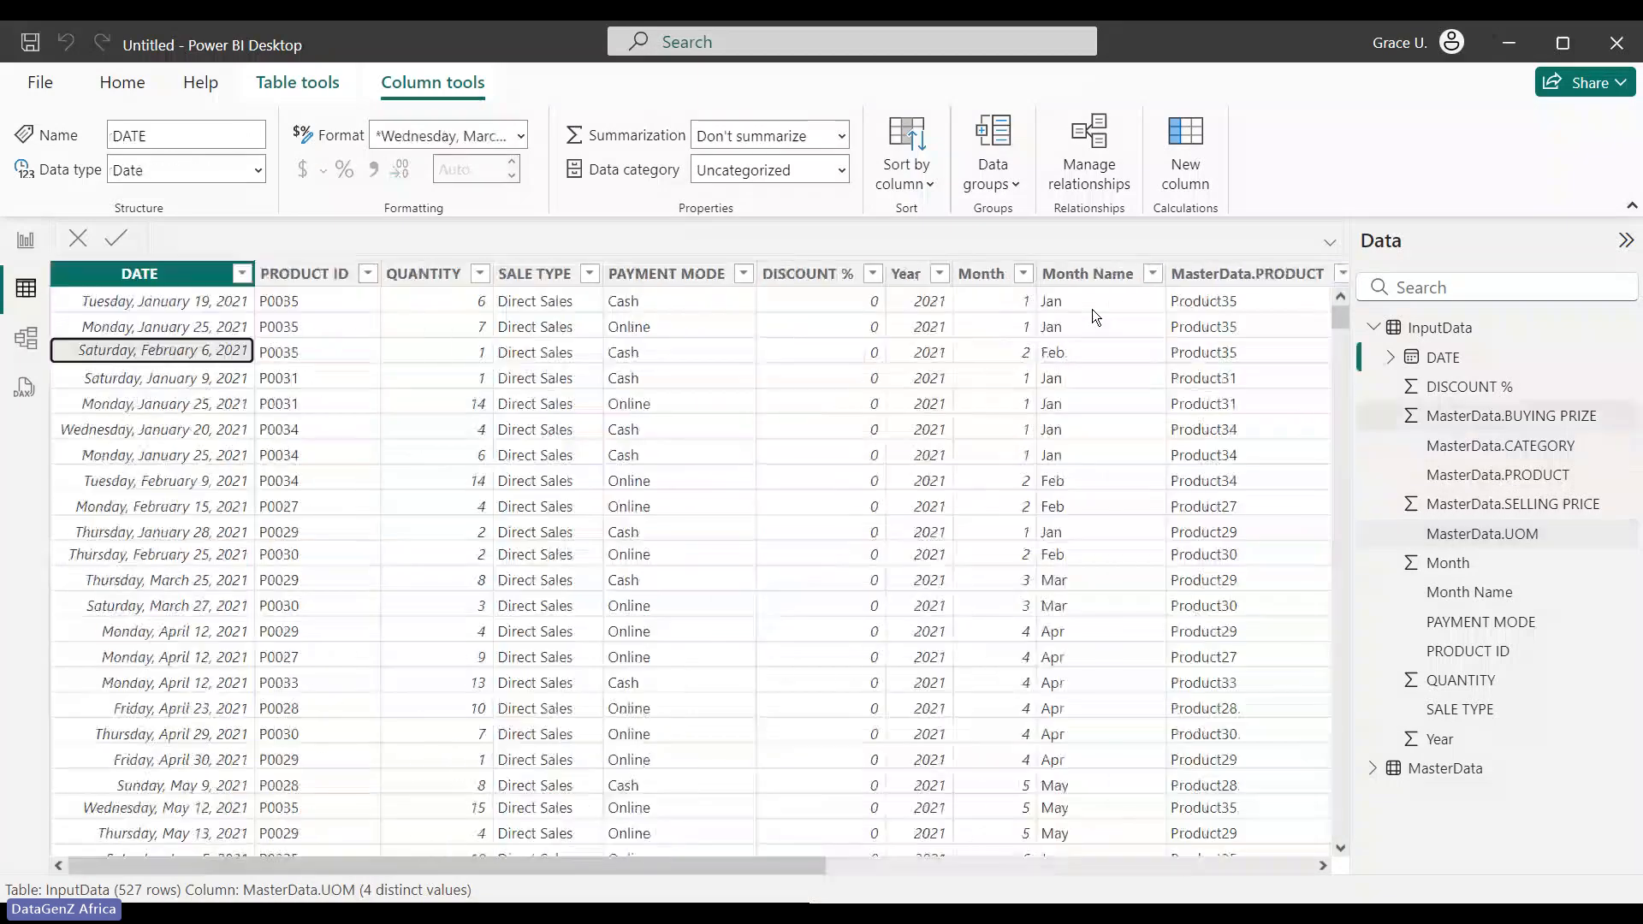
pyautogui.click(1189, 300)
pyautogui.press('Tab')
pyautogui.press('Tab')
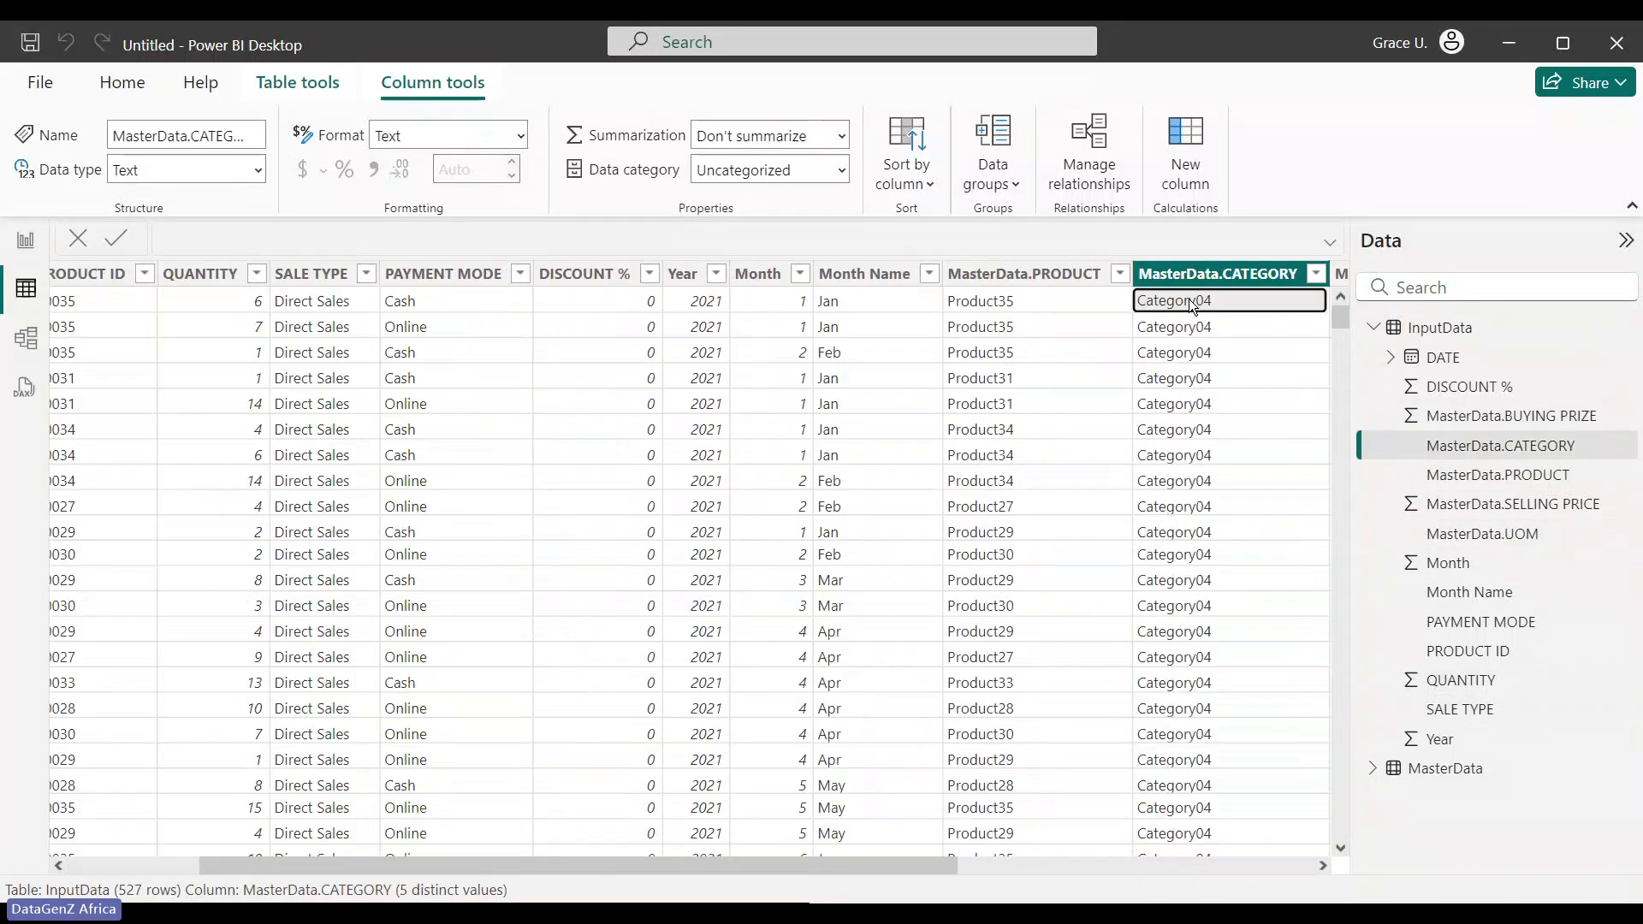
pyautogui.press('Tab')
pyautogui.press('Tab')
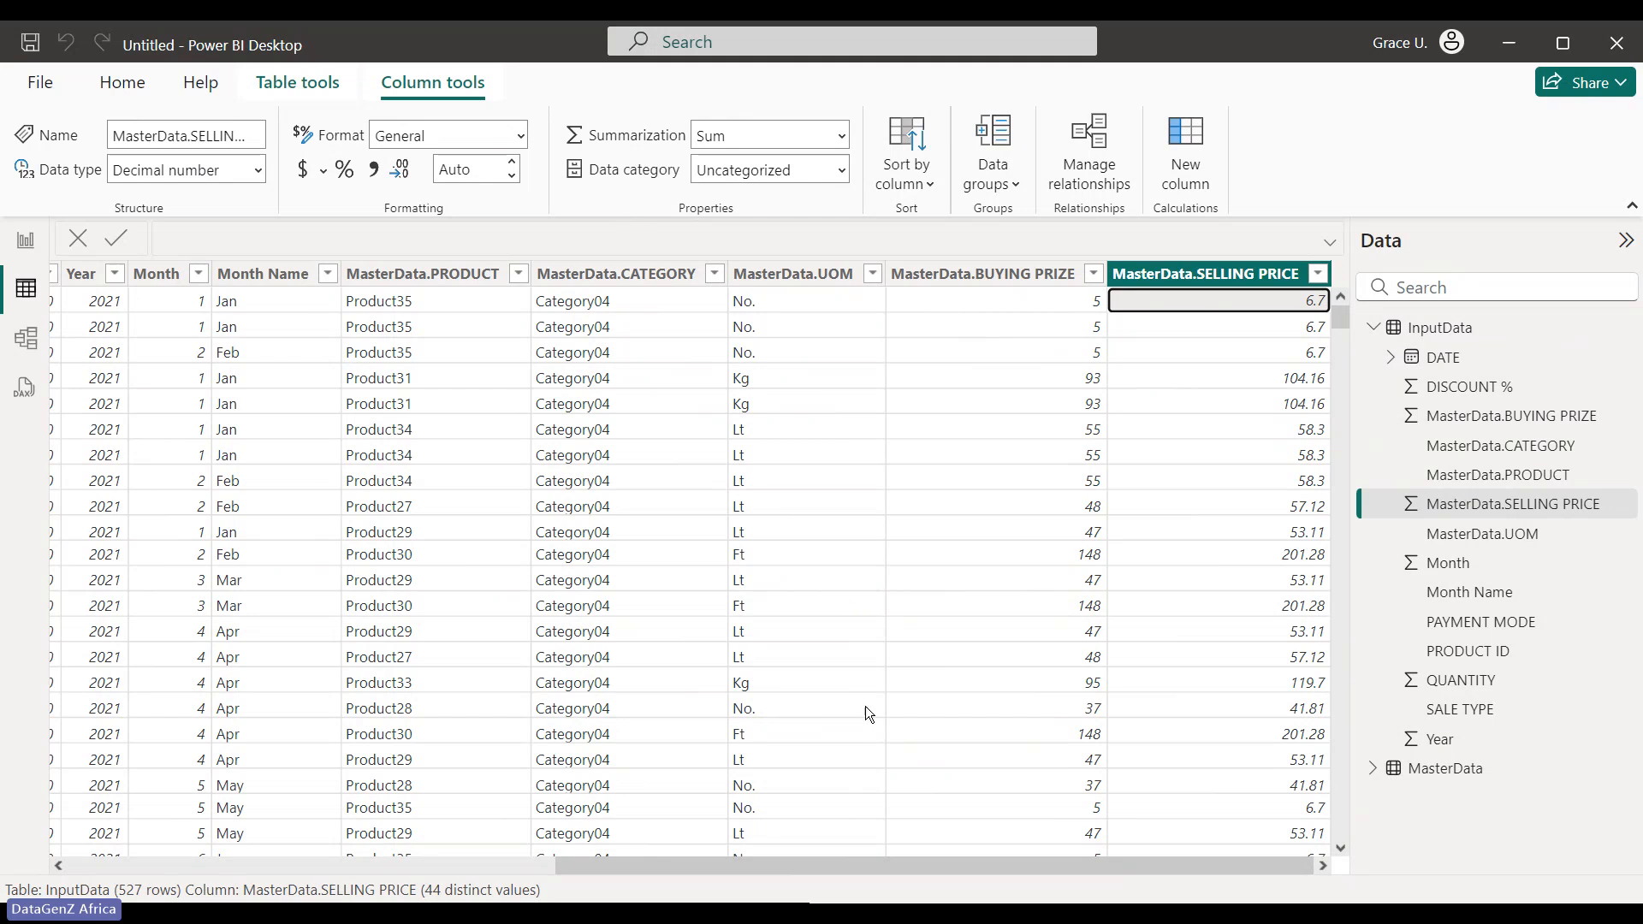
pyautogui.click(111, 90)
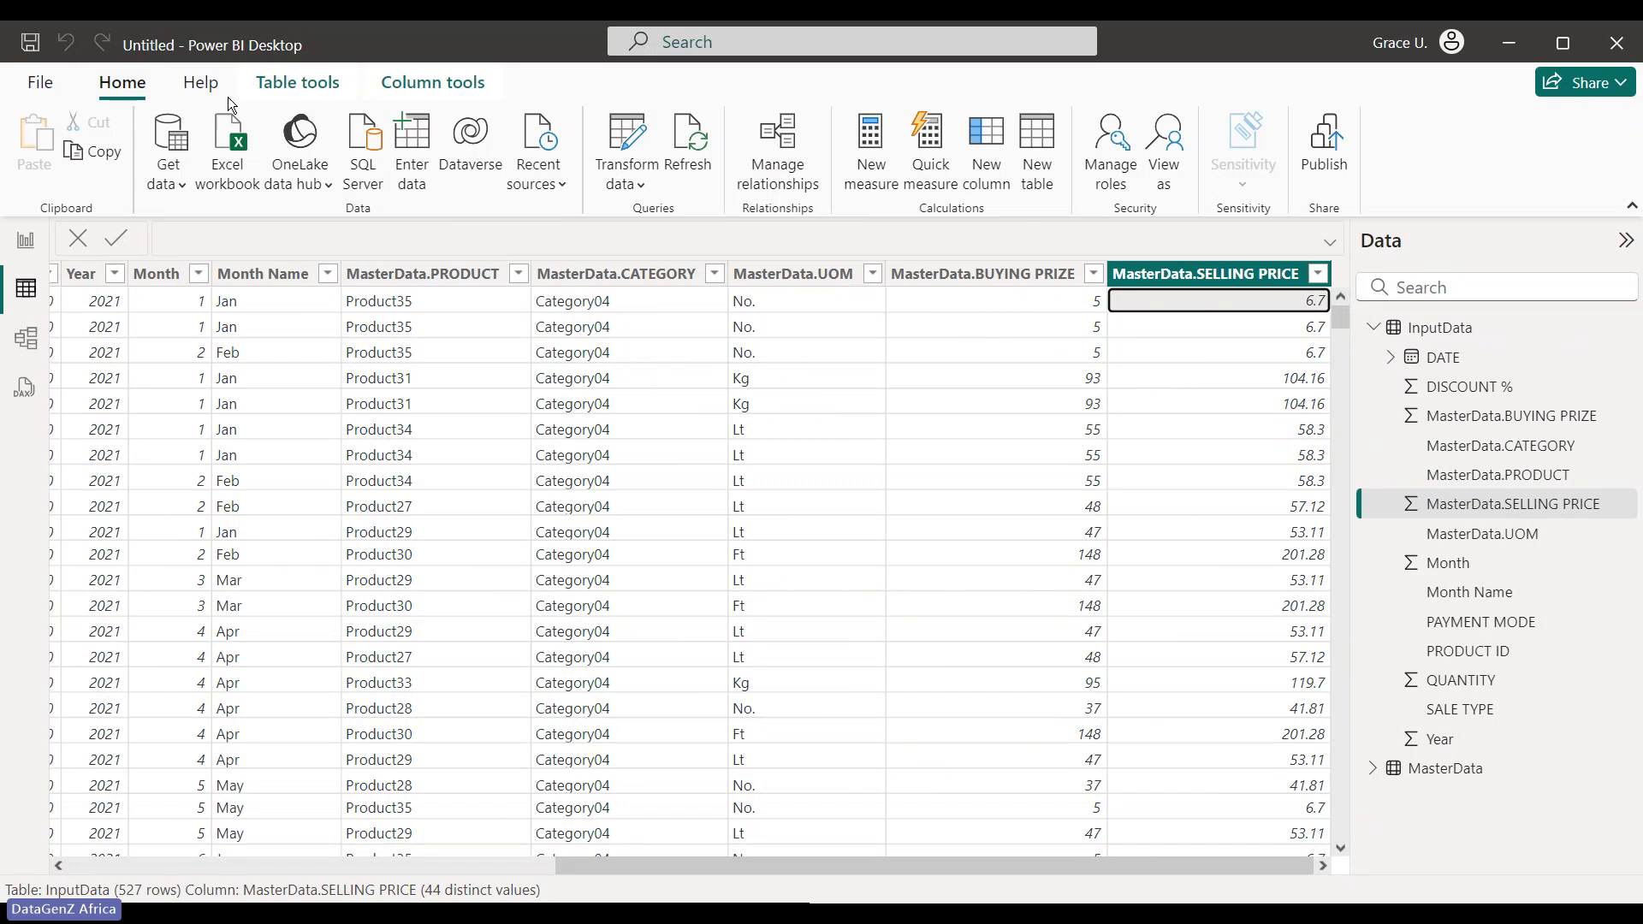
pyautogui.click(41, 80)
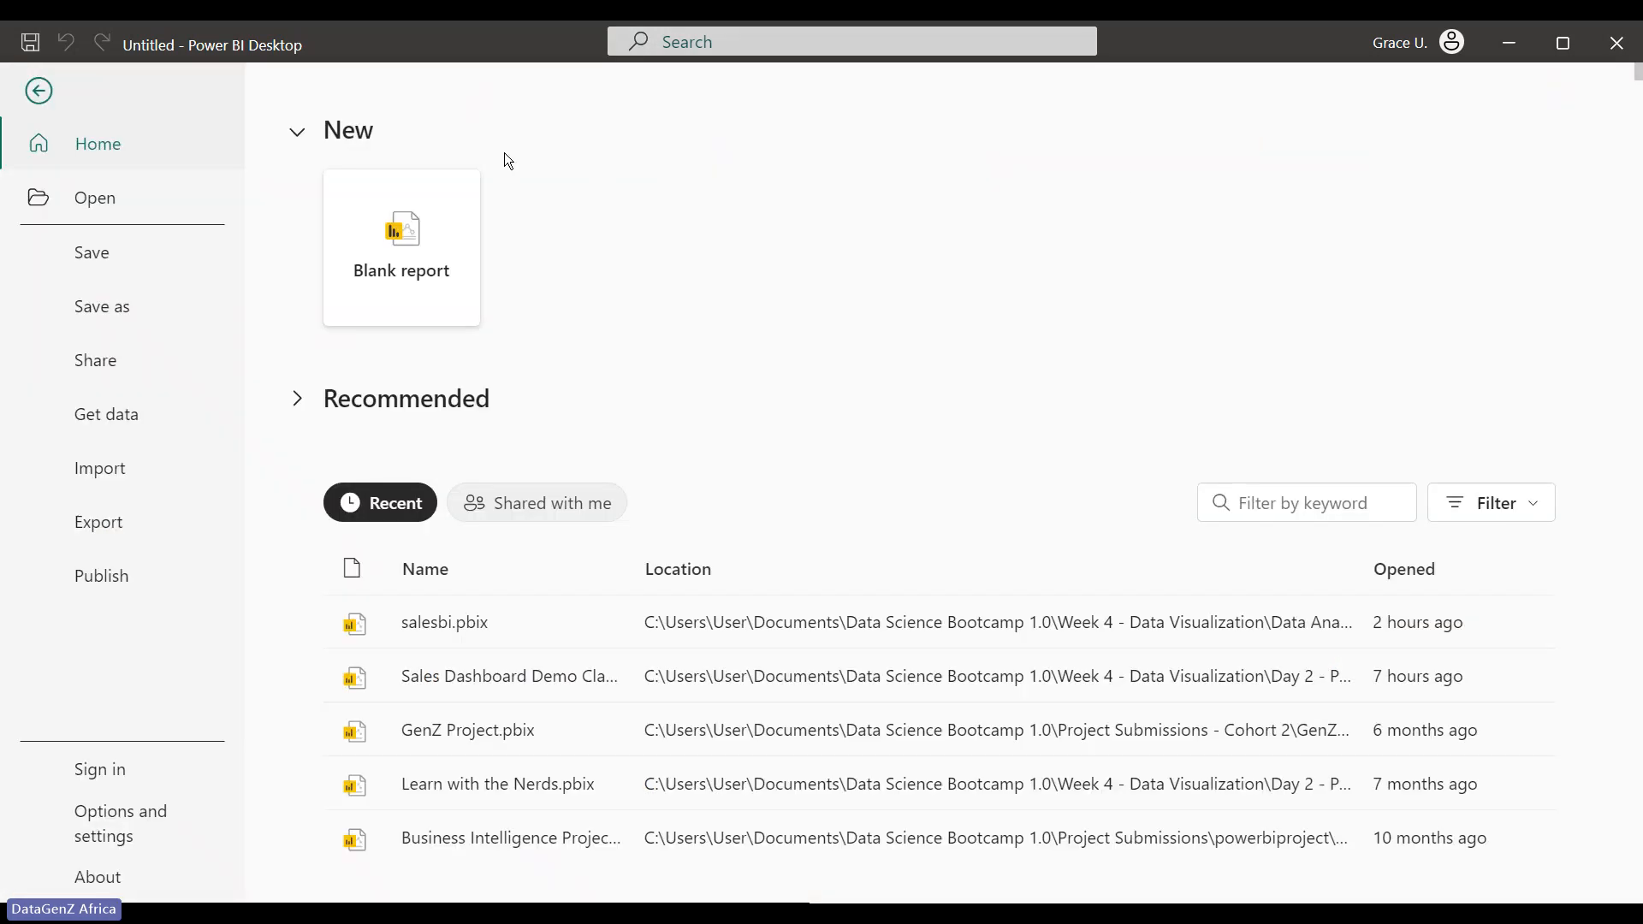
pyautogui.click(34, 89)
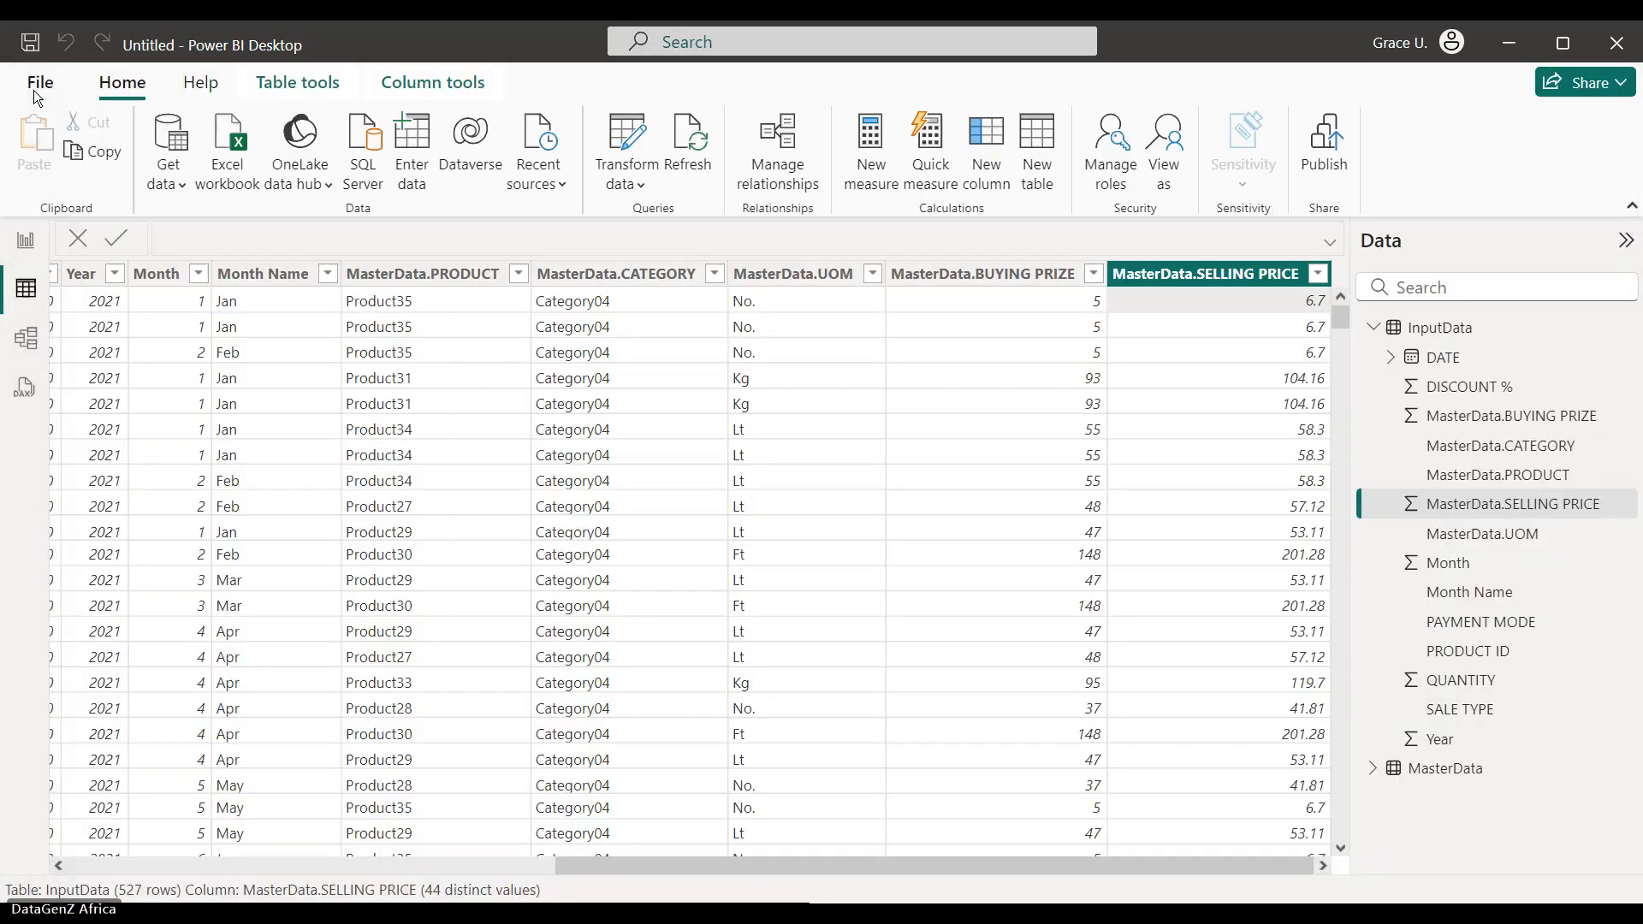
pyautogui.click(459, 91)
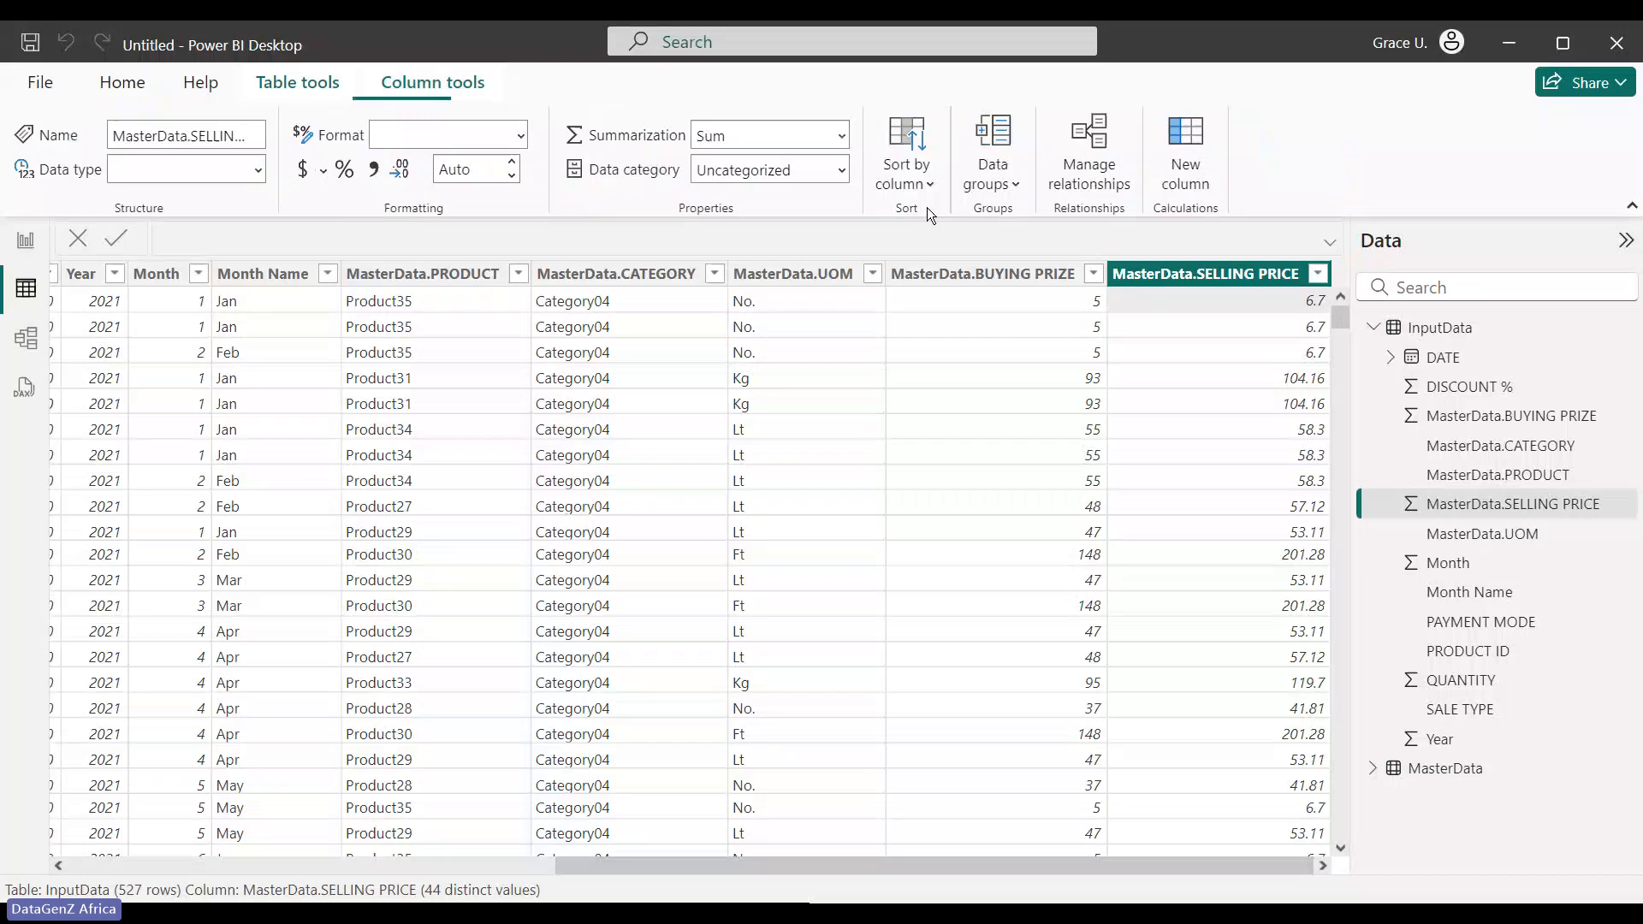
# Add a calculated column to the InputData table and begin its formula with "Total buying value ="
pyautogui.click(290, 78)
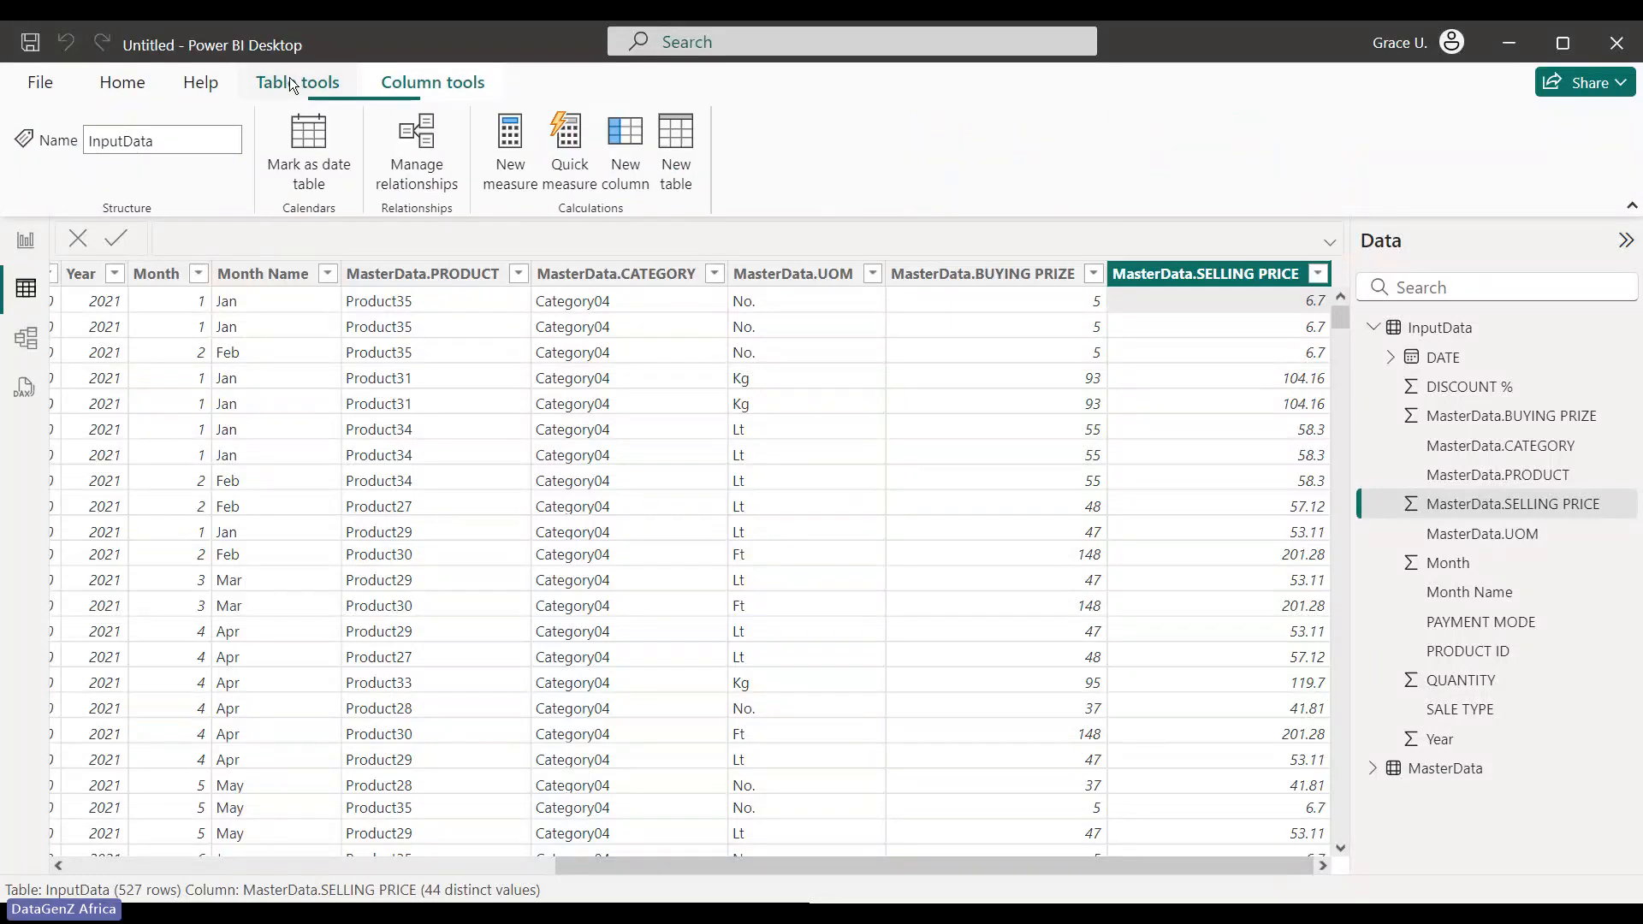
pyautogui.click(623, 171)
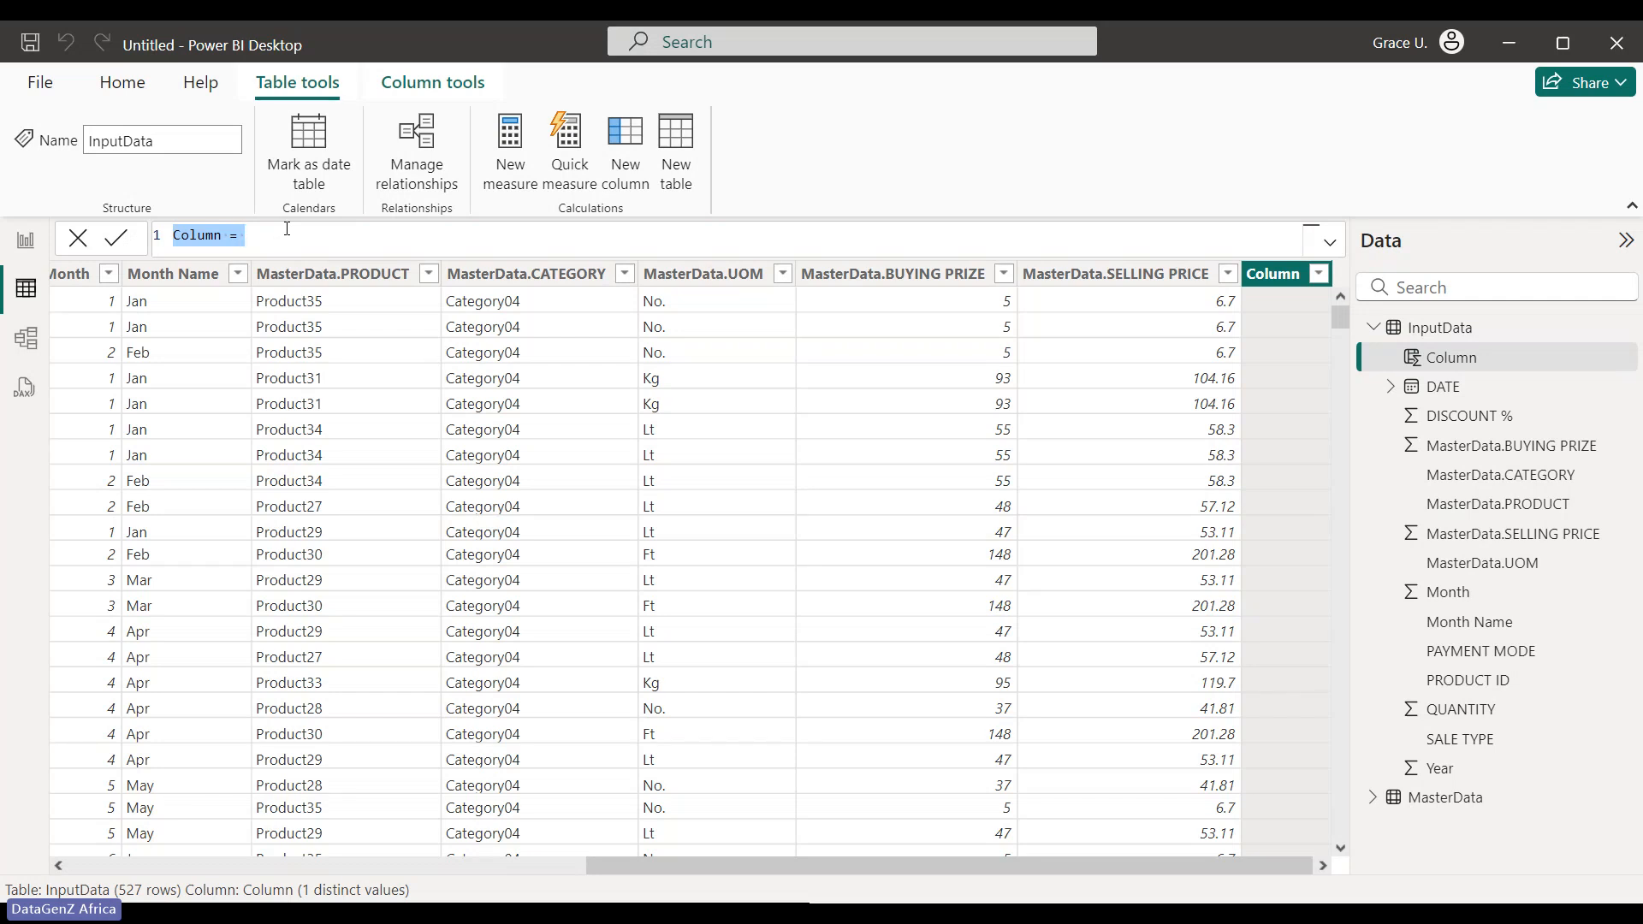
pyautogui.write('T')
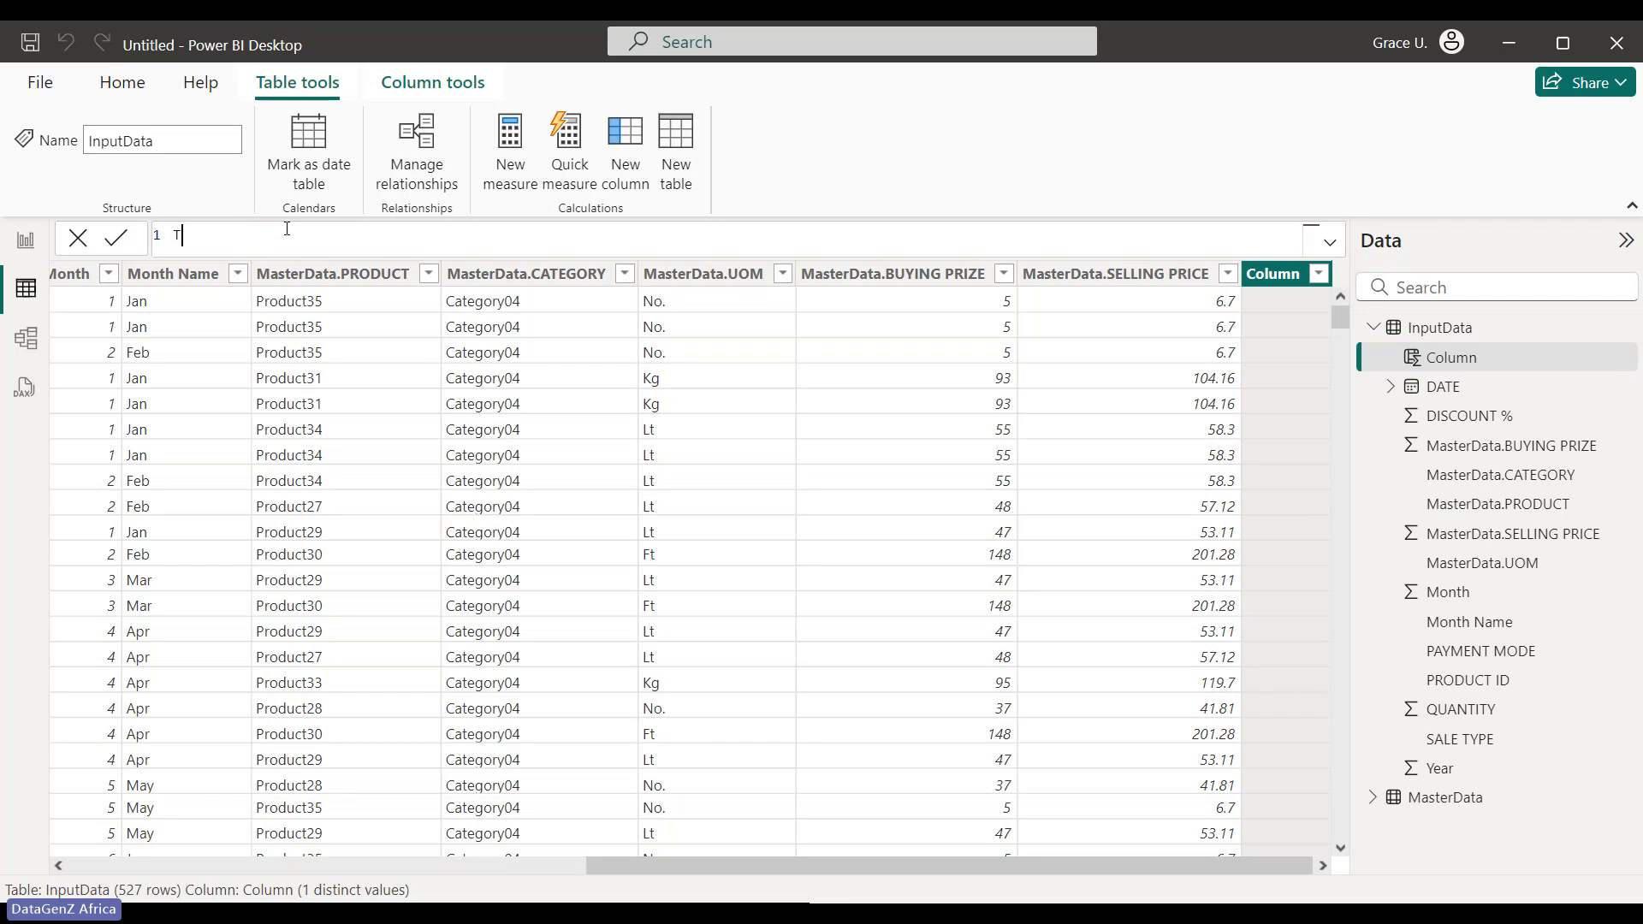
pyautogui.write('otal buying')
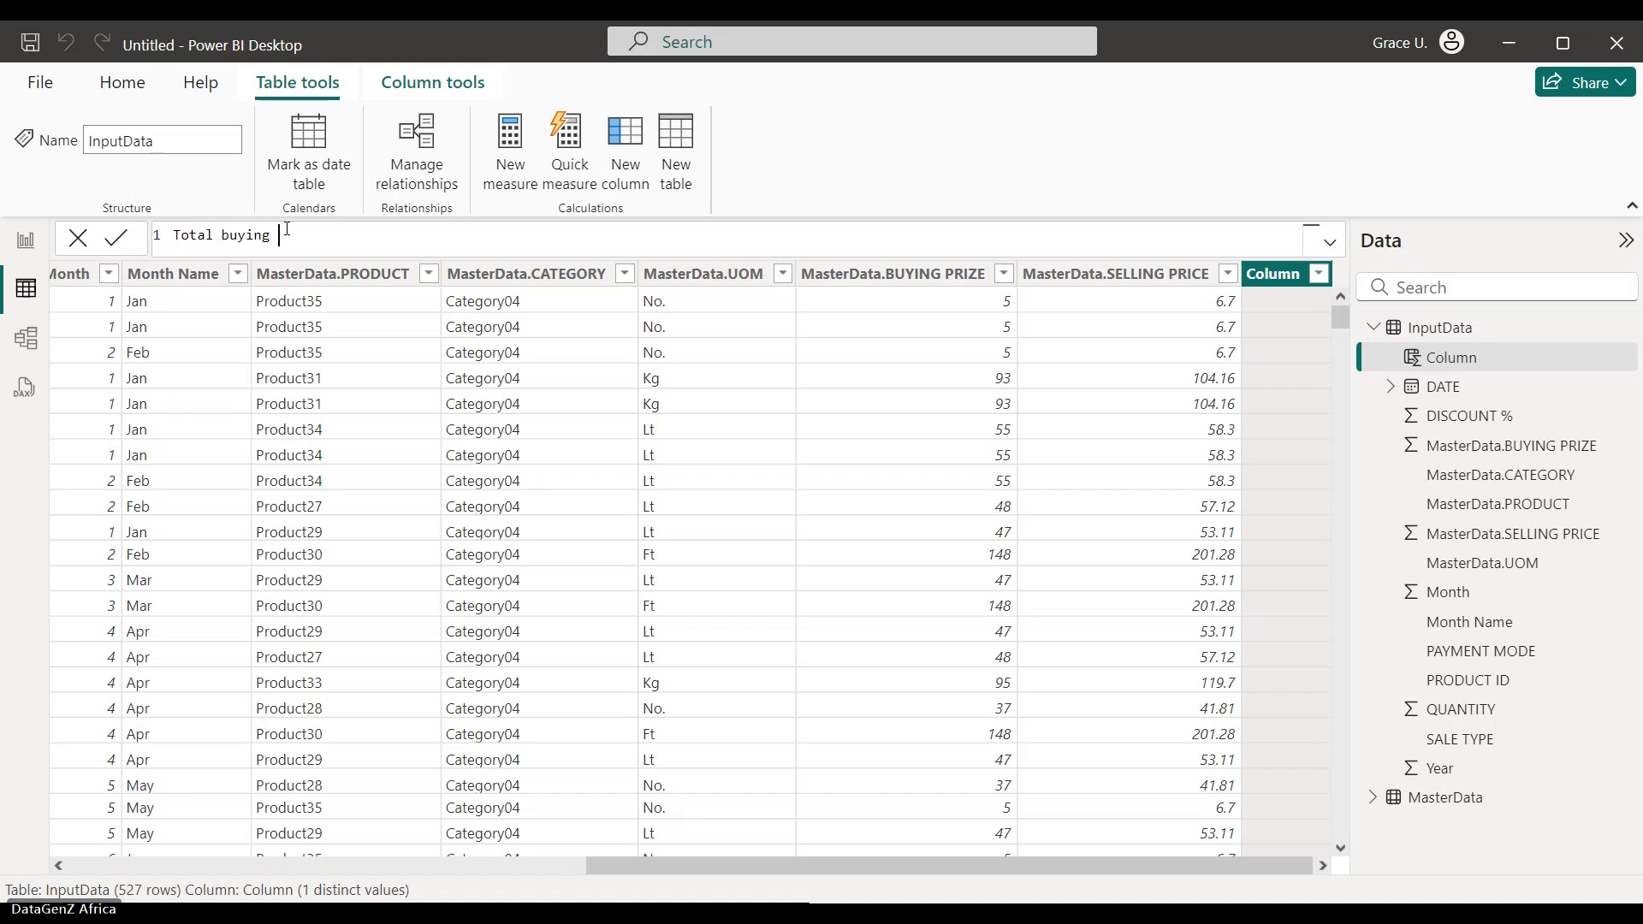
pyautogui.write(' v')
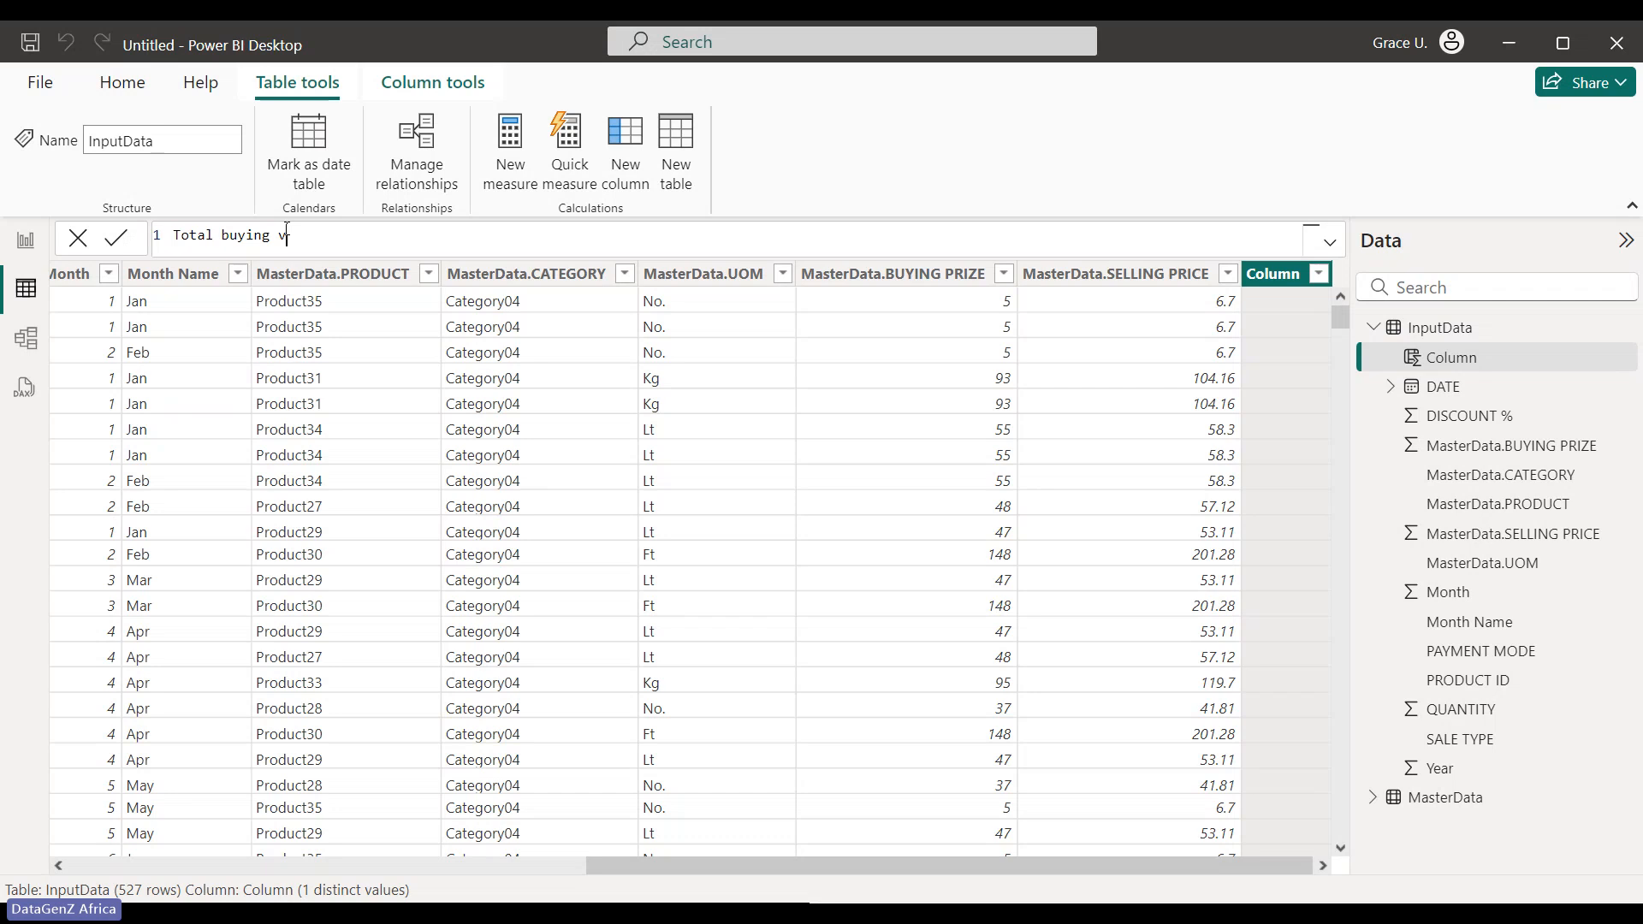
pyautogui.write('alu')
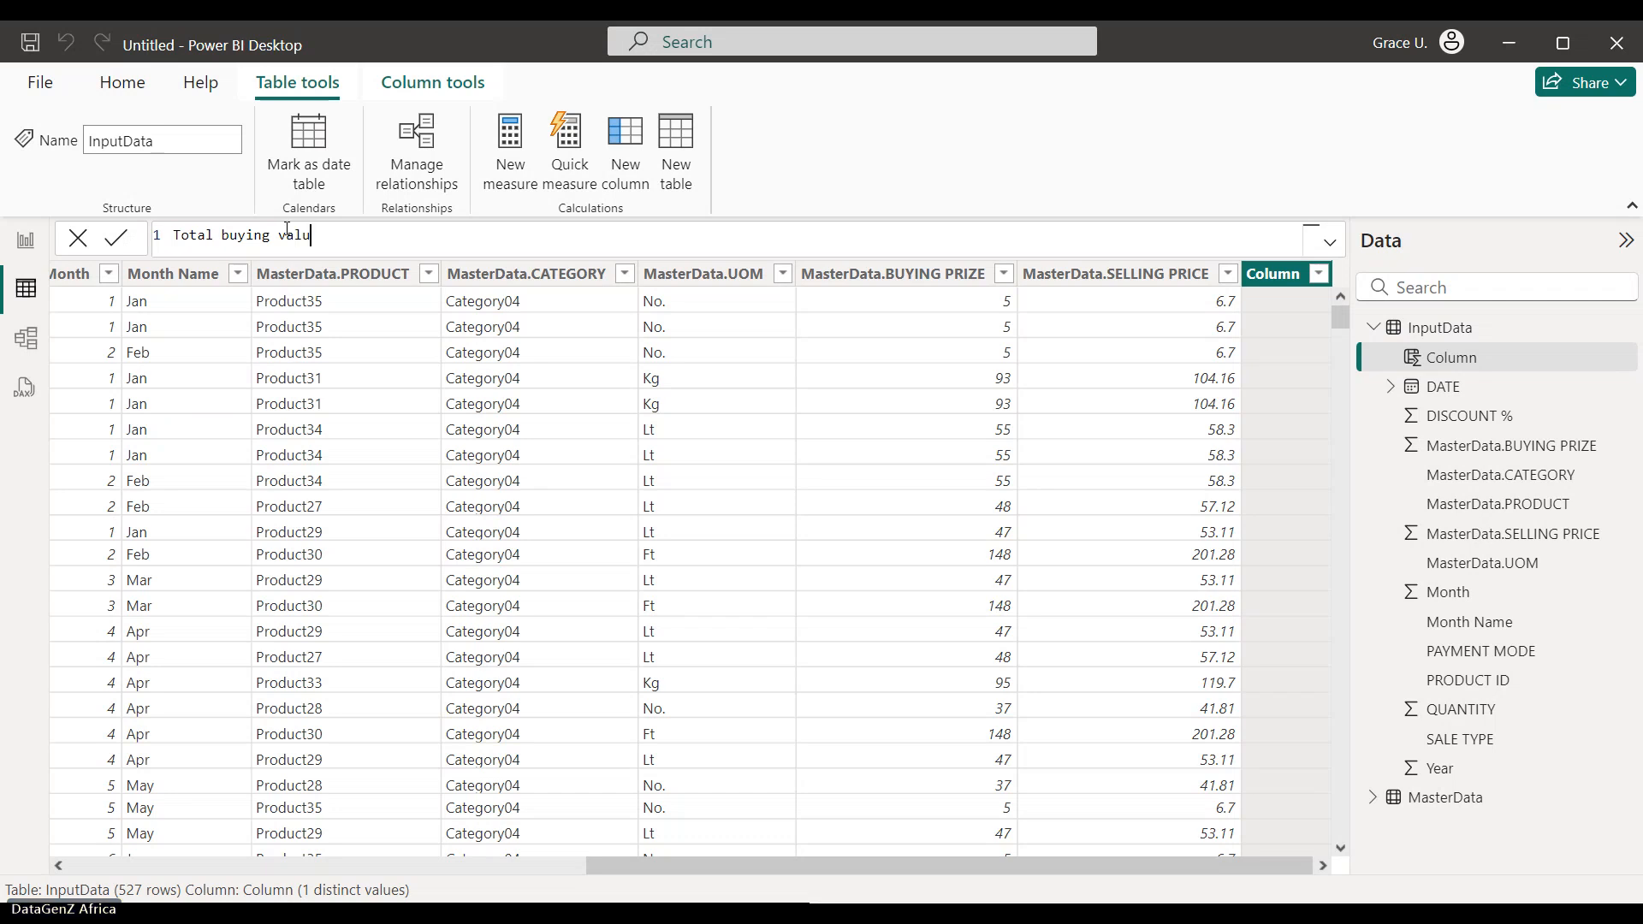
pyautogui.write('e =')
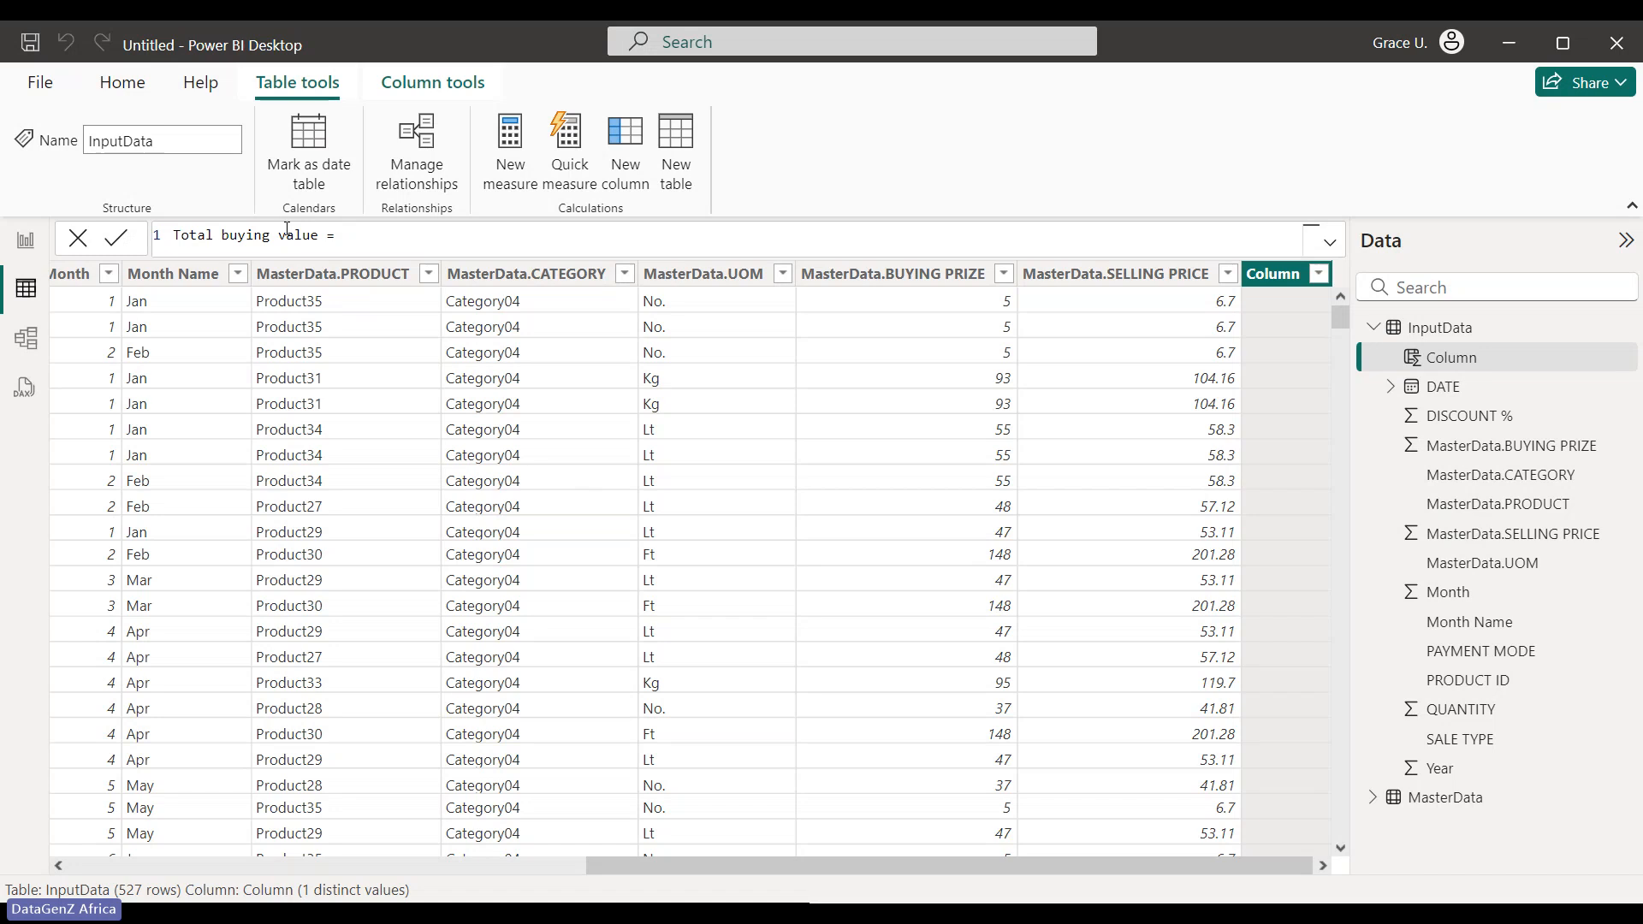
# Change the new column's name in the formula to "Total buying price" and collapse the InputData field list
pyautogui.moveTo(319, 237); pyautogui.dragTo(281, 240)
pyautogui.write('price')
pyautogui.click(361, 243)
pyautogui.moveTo(620, 864); pyautogui.dragTo(161, 865)
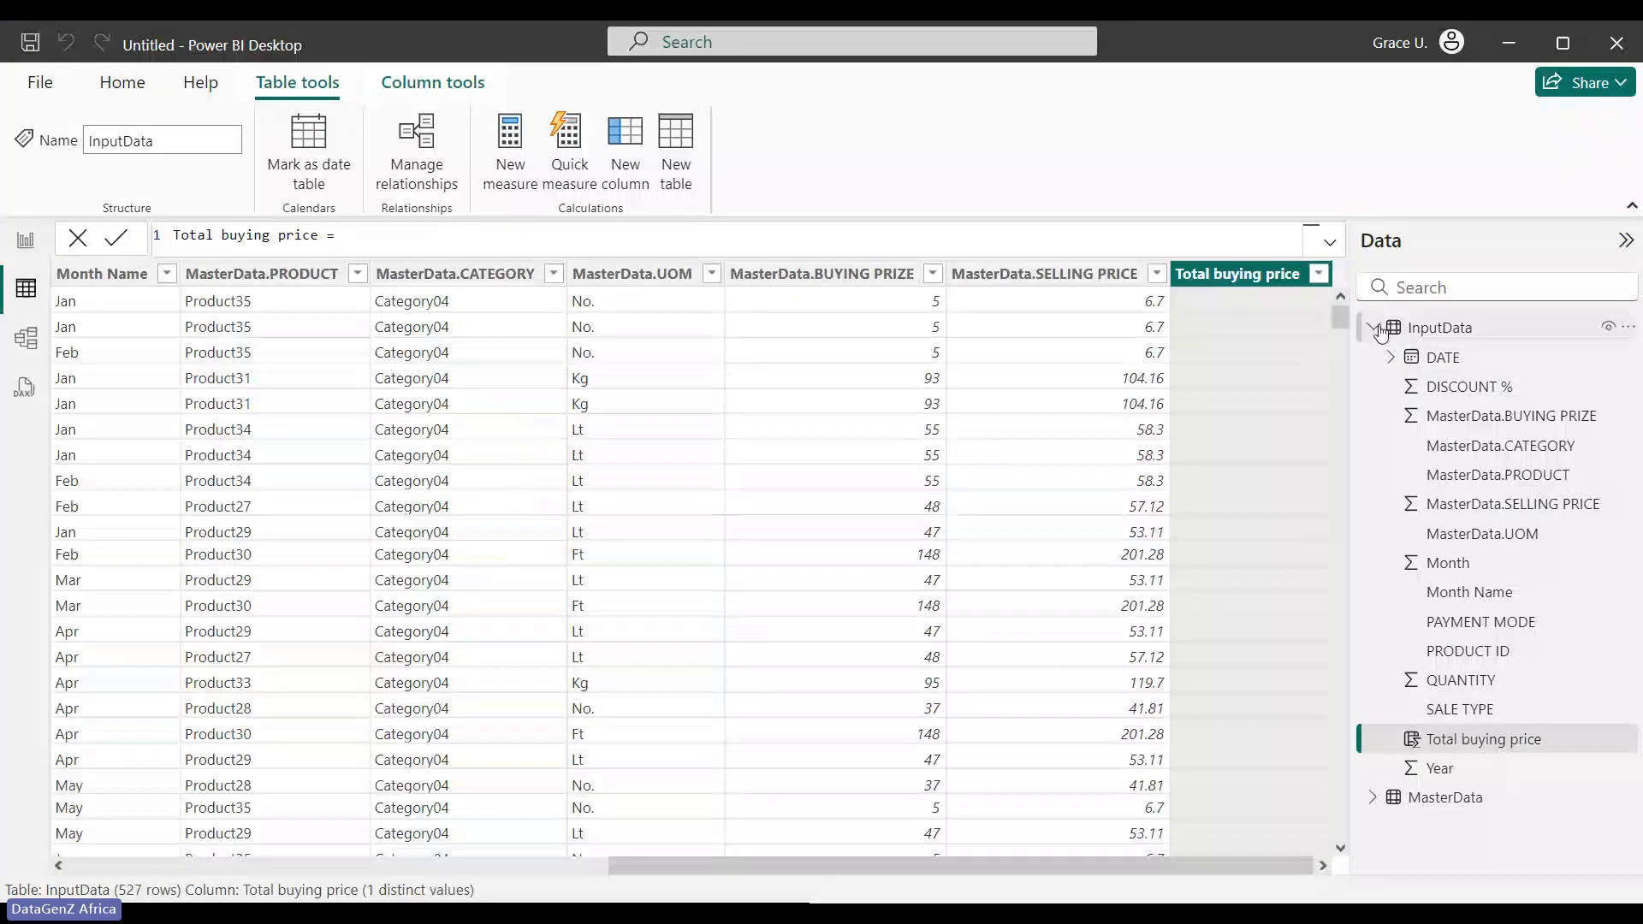
pyautogui.click(1374, 330)
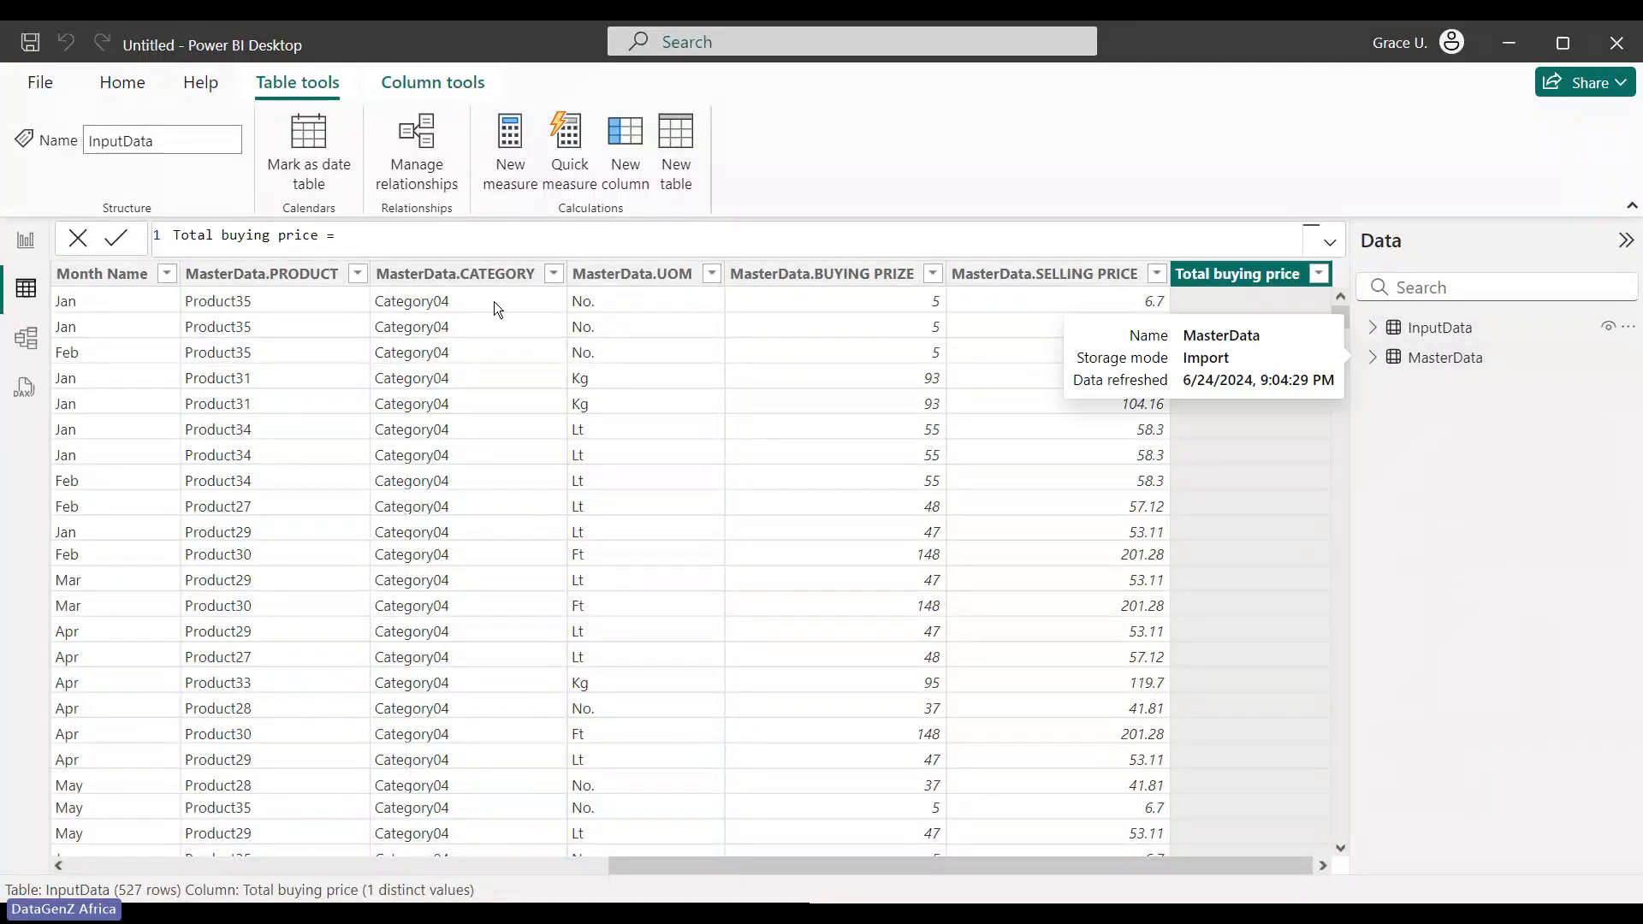
# Complete the Total buying price formula as InputData[QUANTITY] * InputData[MasterData.BUYING PRIZE] and commit it
pyautogui.click(378, 228)
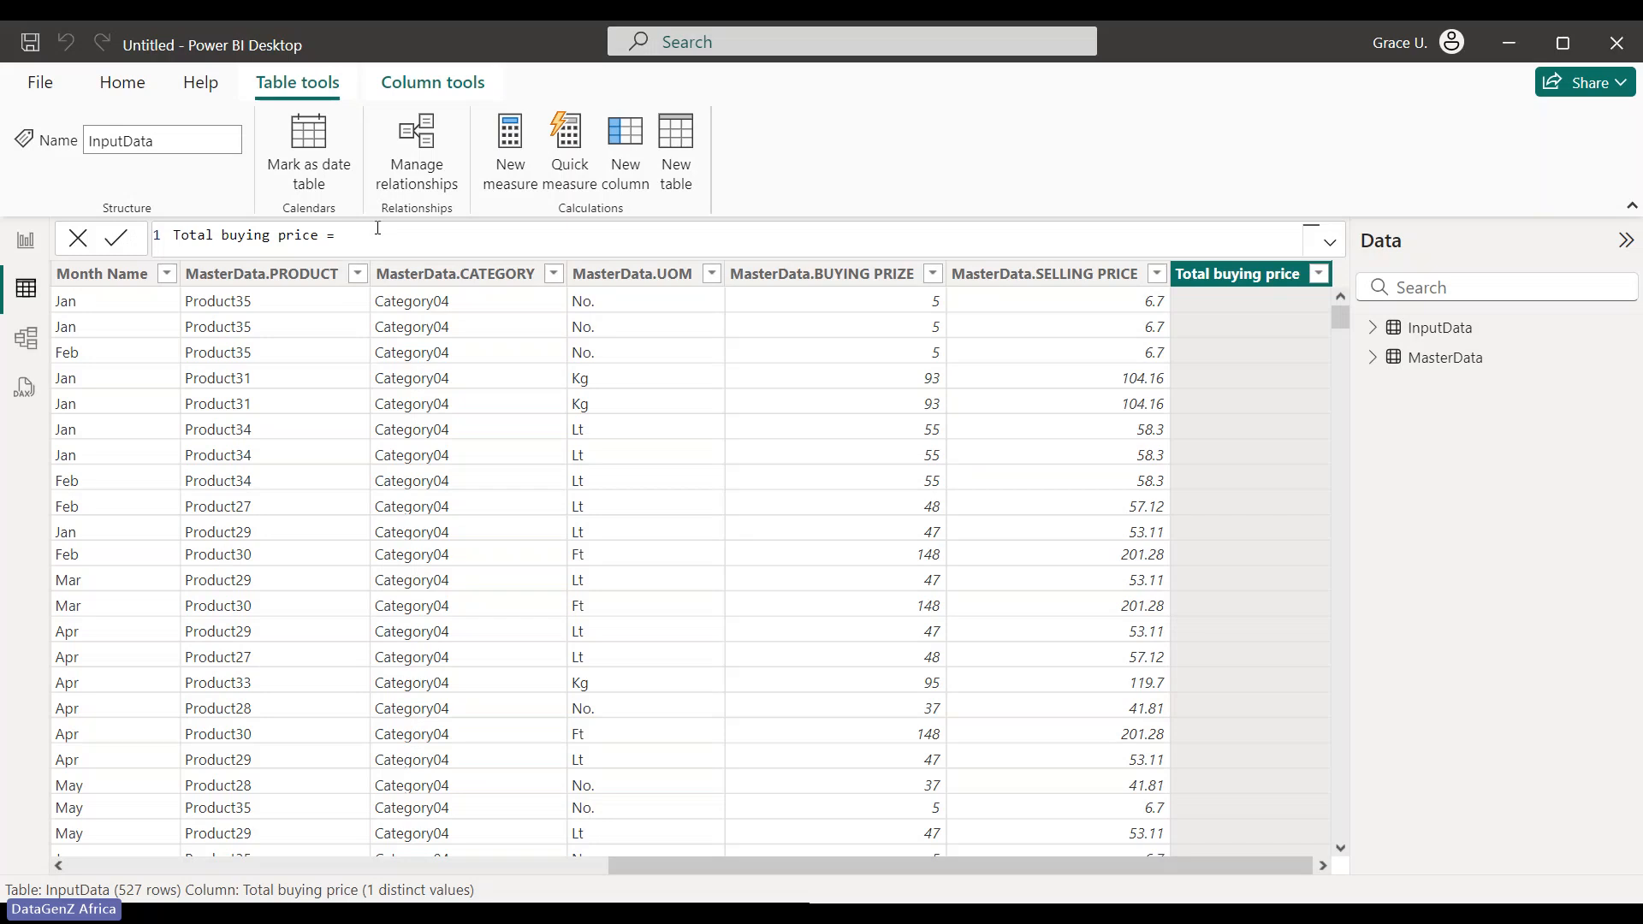
pyautogui.write('in')
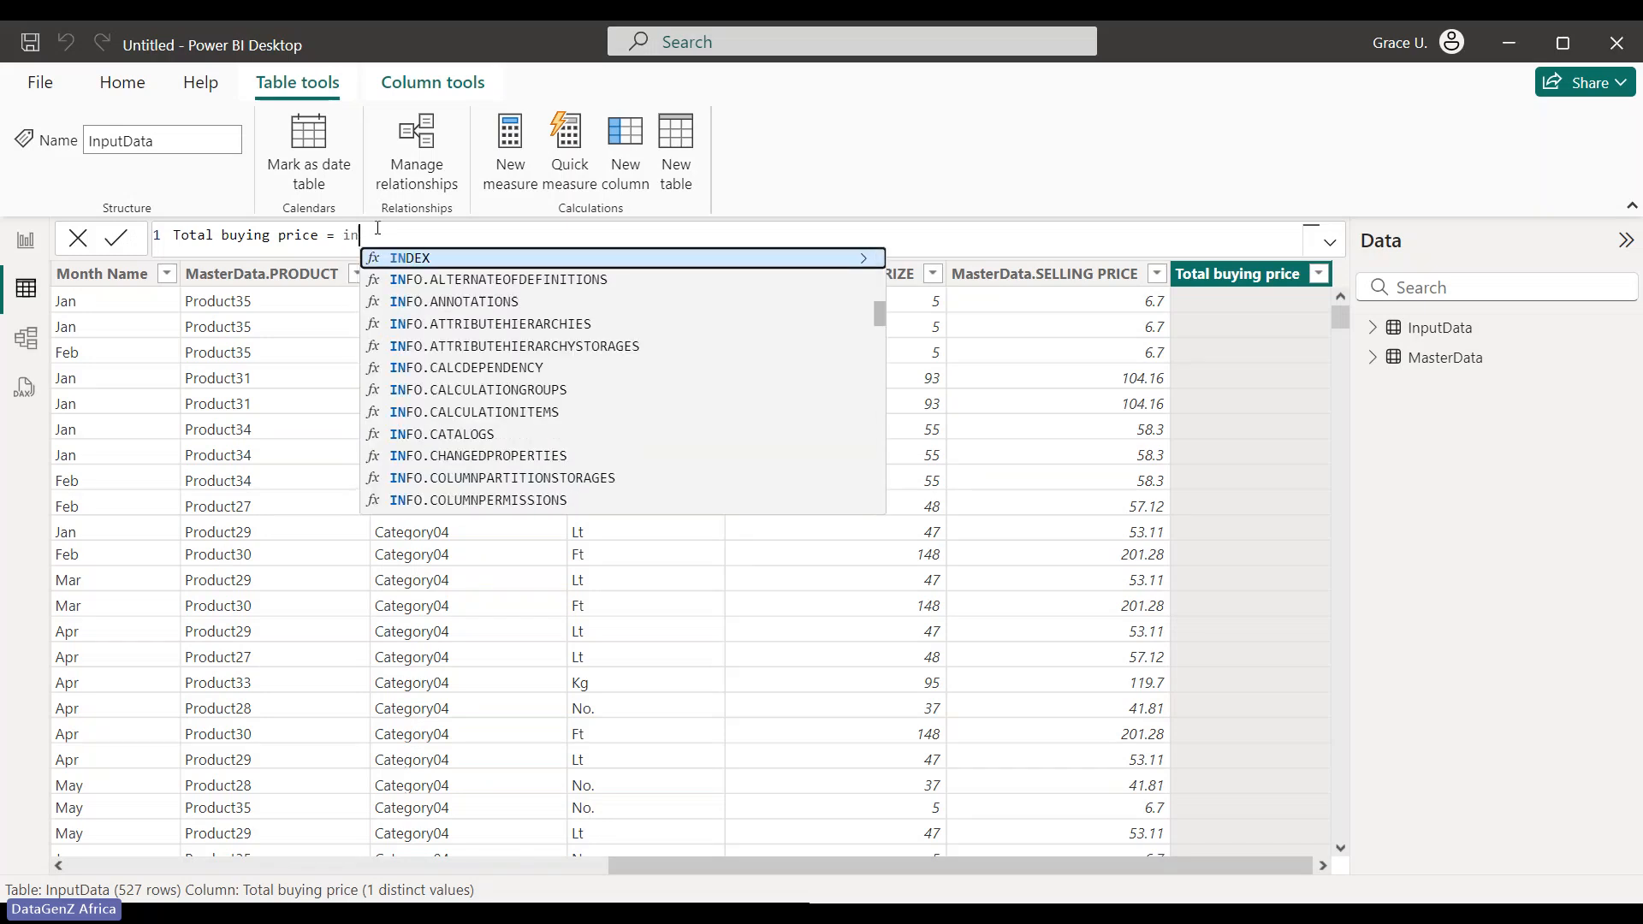
pyautogui.write('pu')
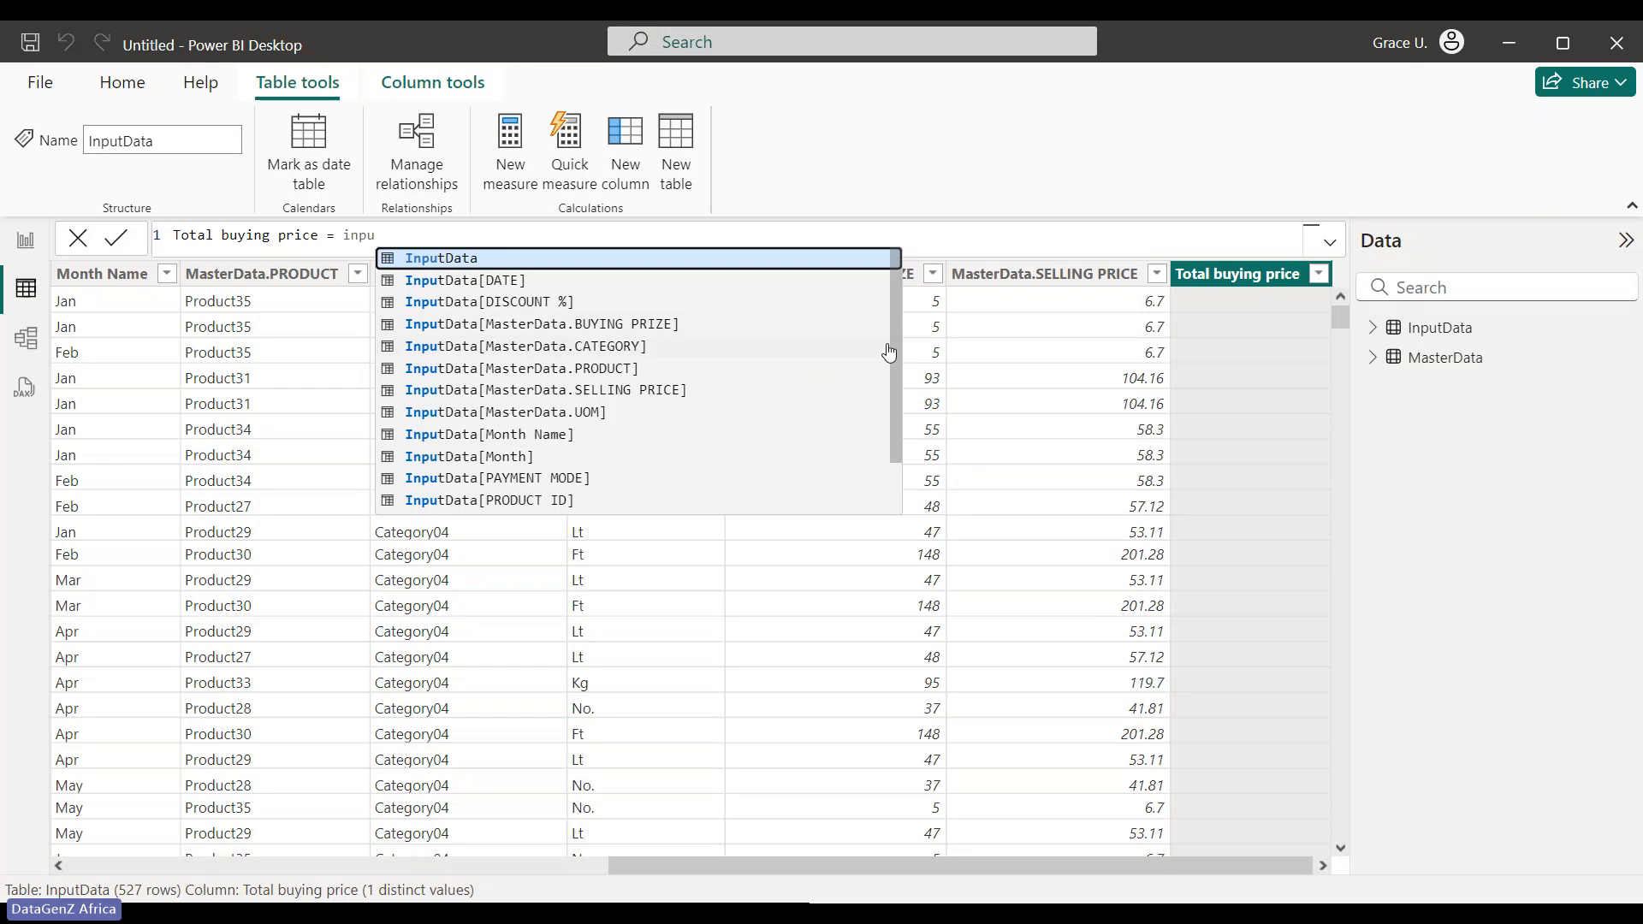
pyautogui.moveTo(894, 342); pyautogui.dragTo(901, 409)
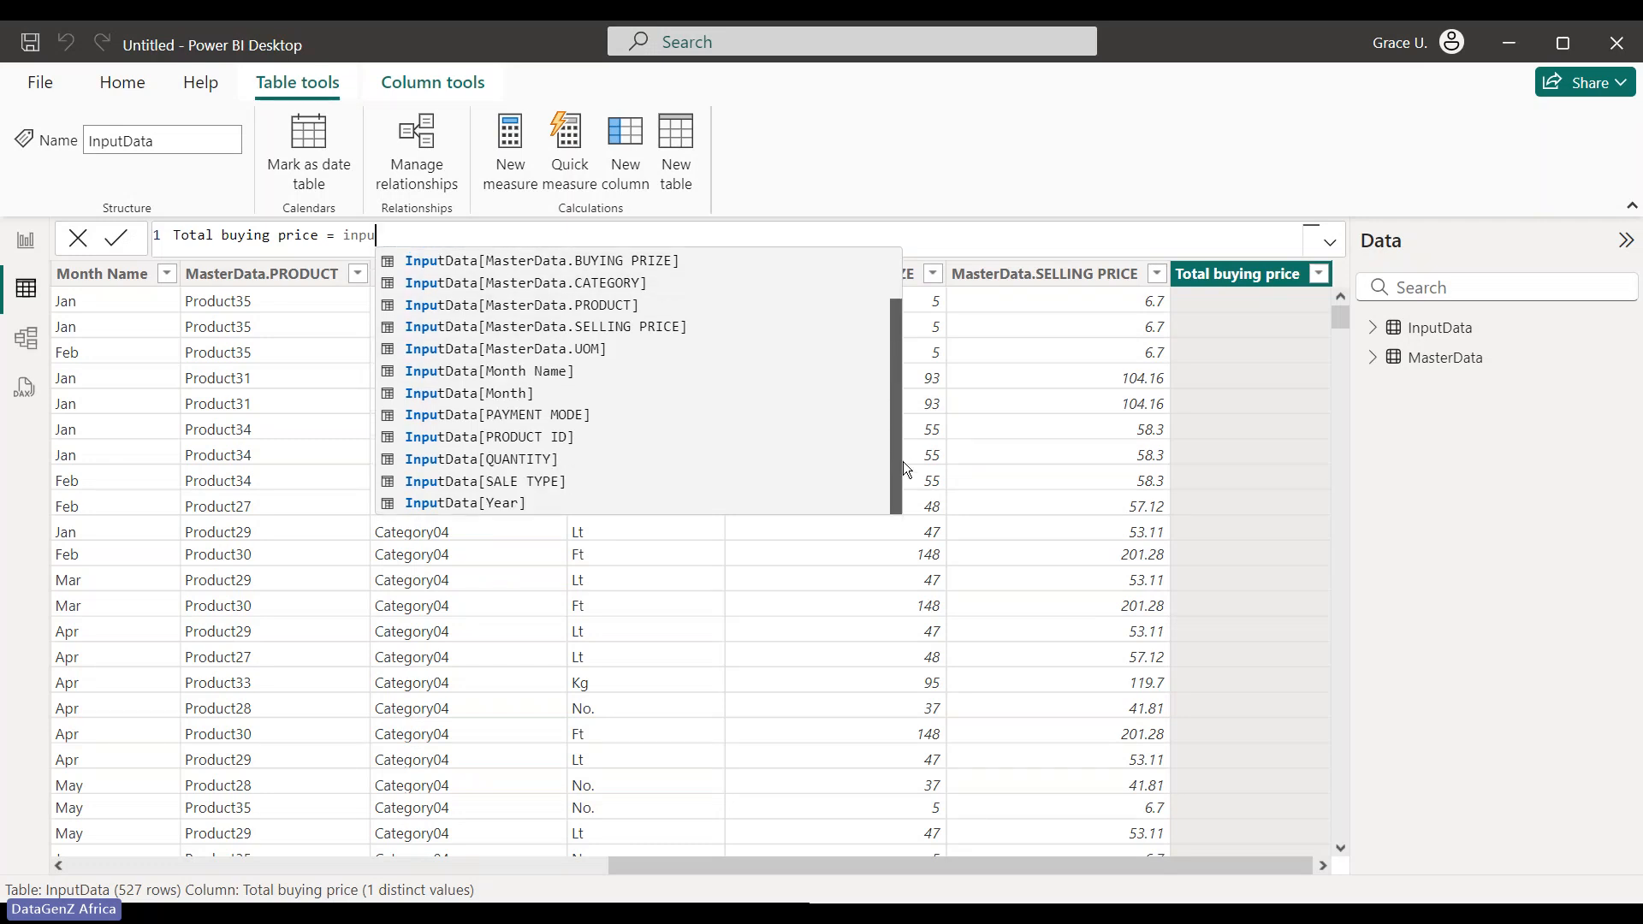
pyautogui.click(522, 455)
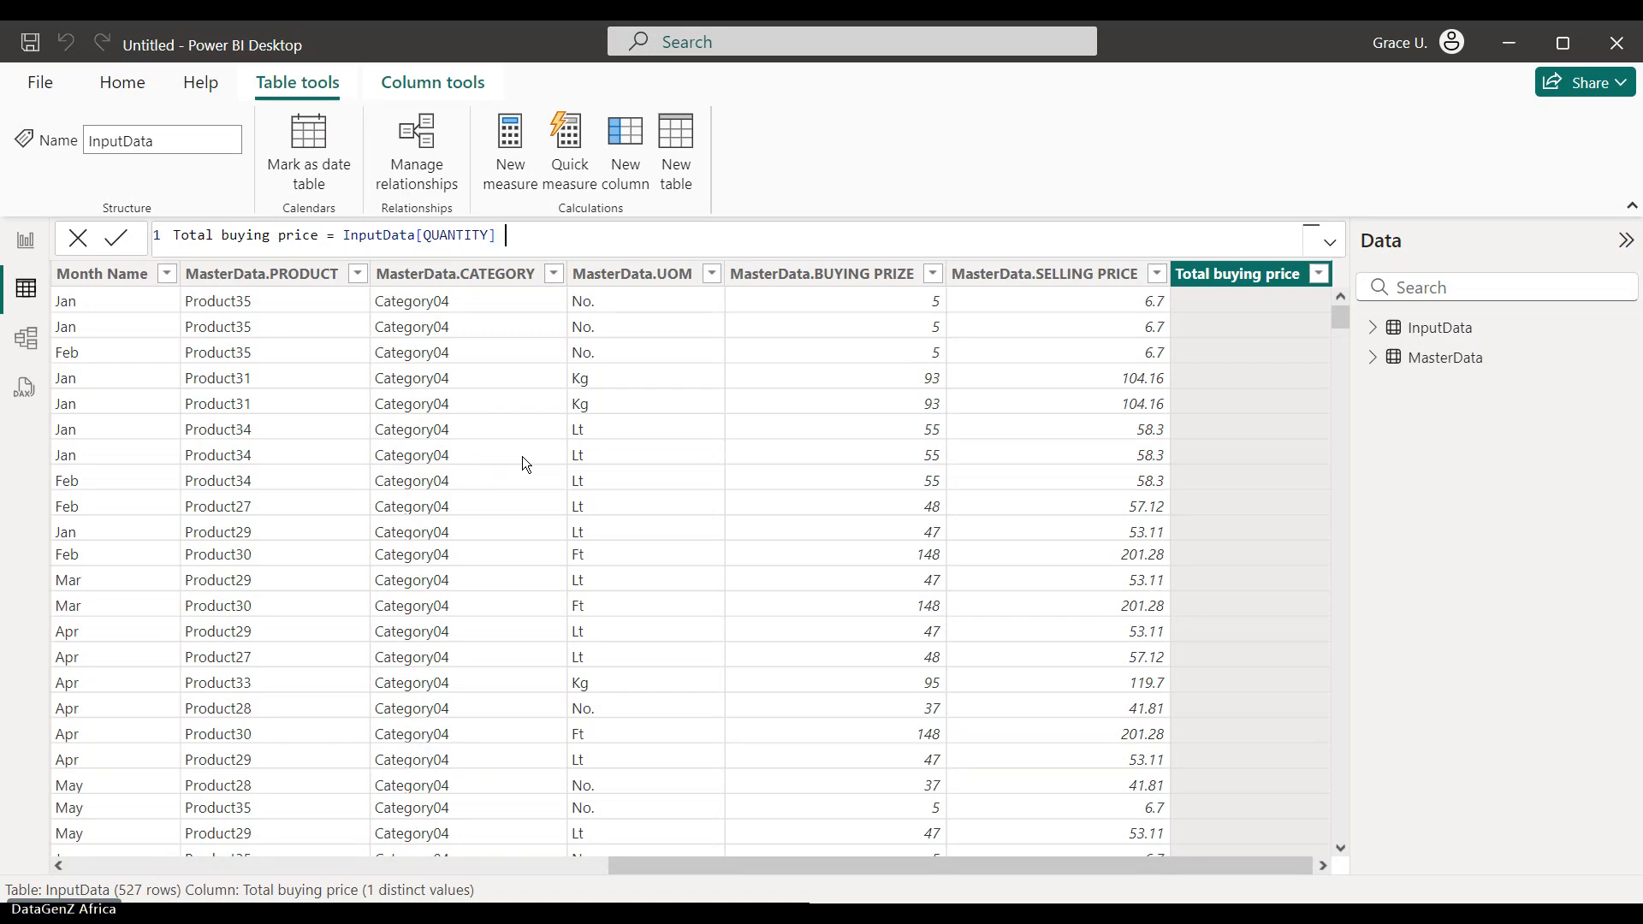
pyautogui.write('*')
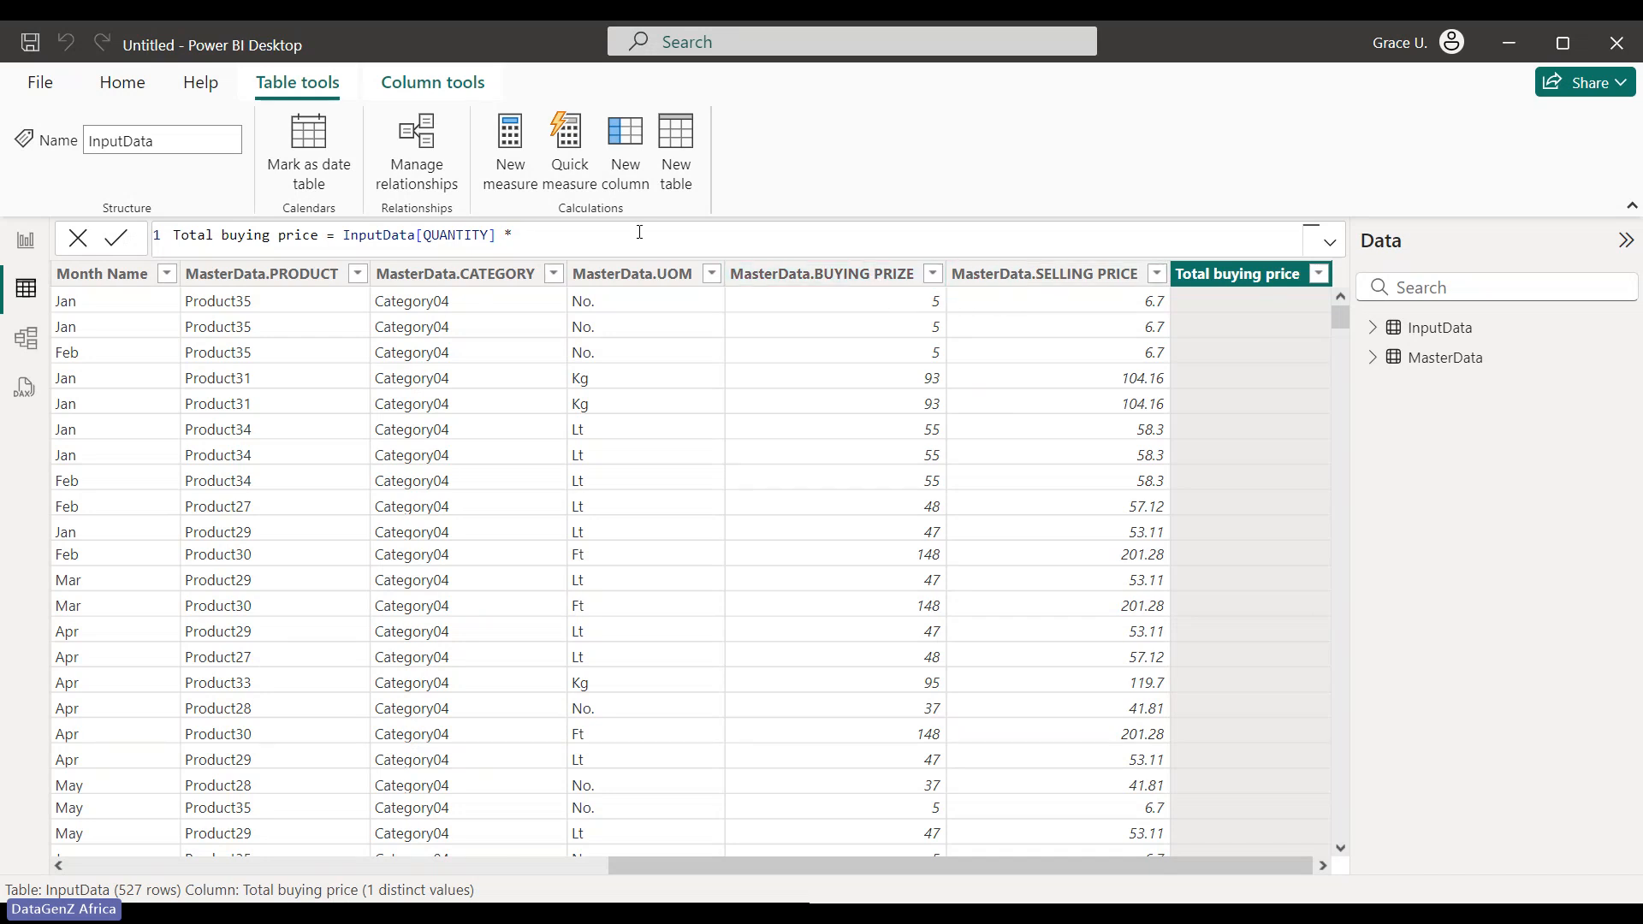
pyautogui.write('in')
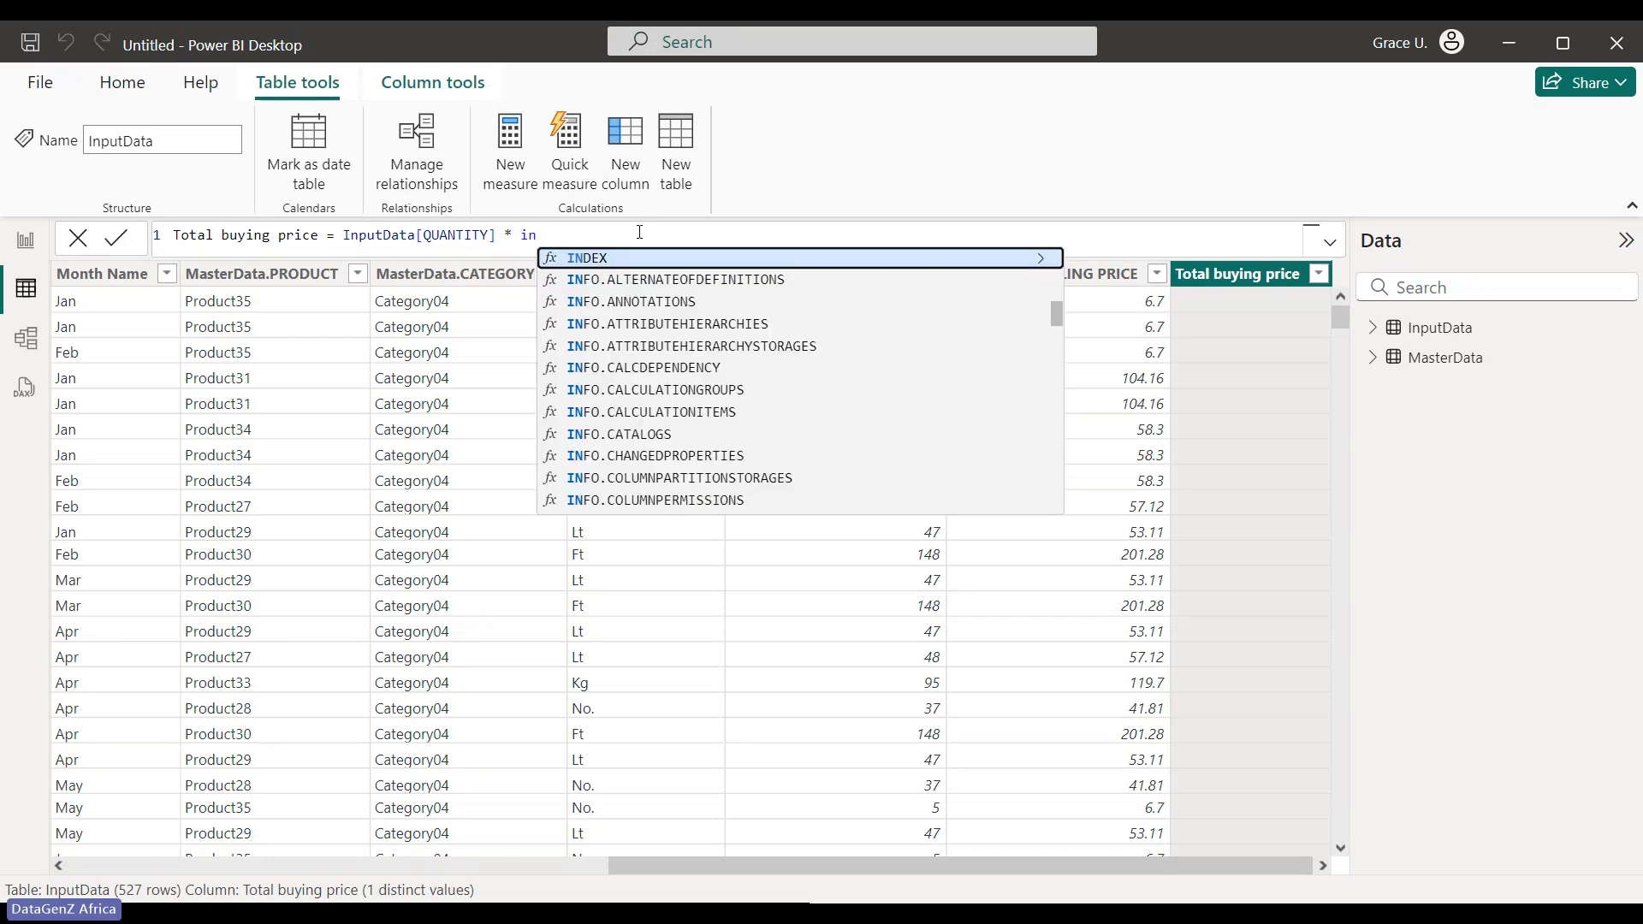
pyautogui.write('pu')
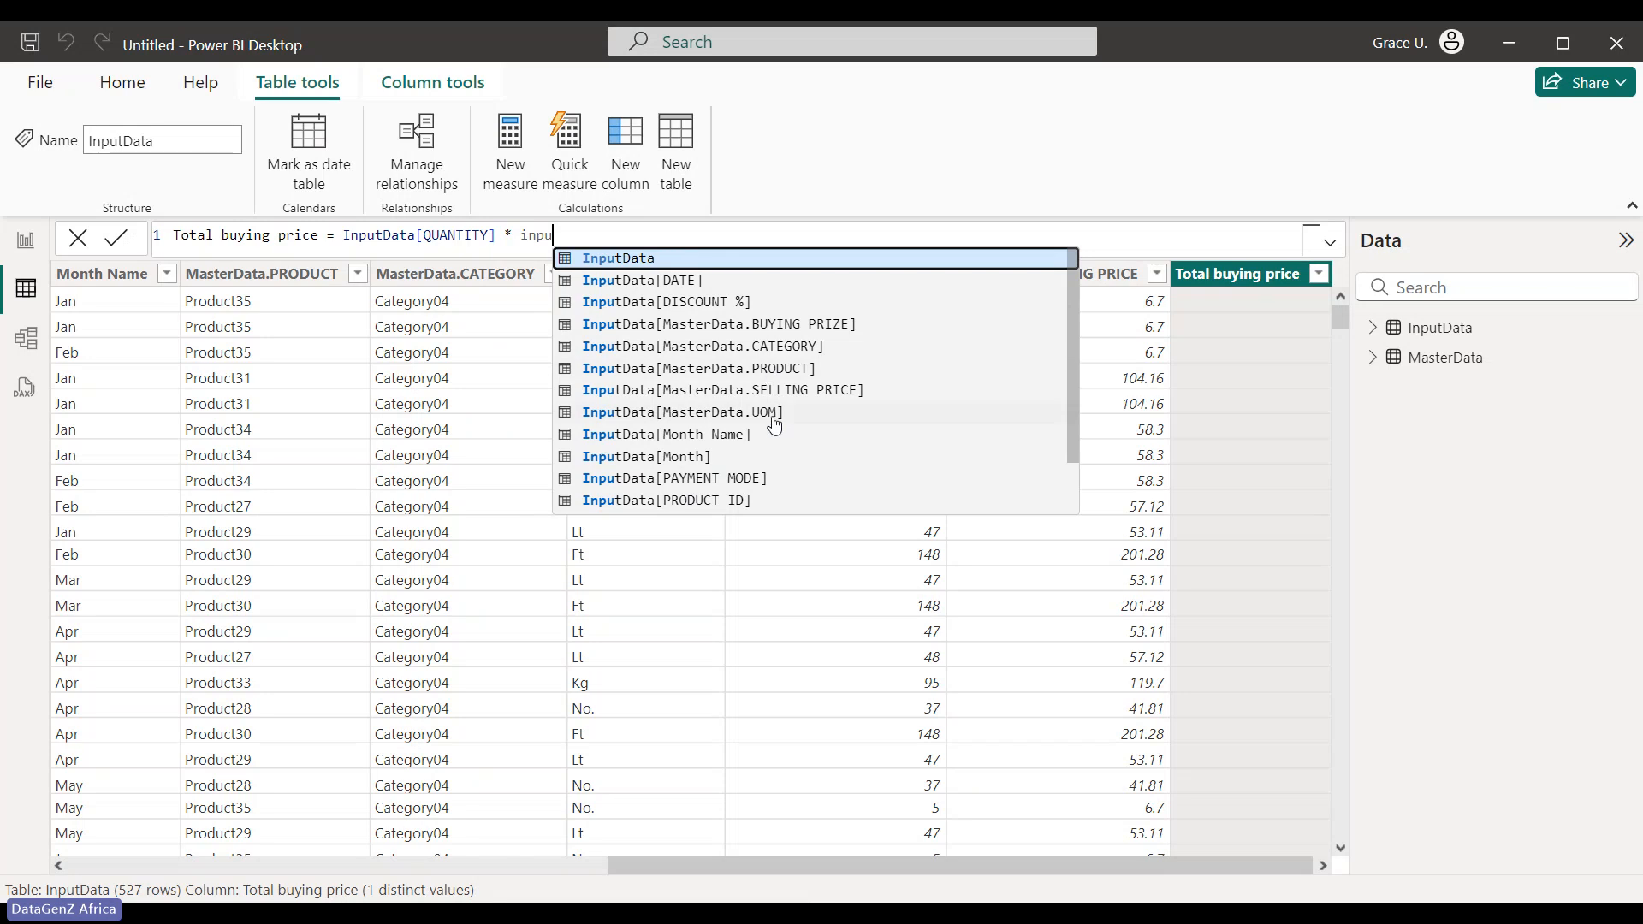
pyautogui.click(813, 325)
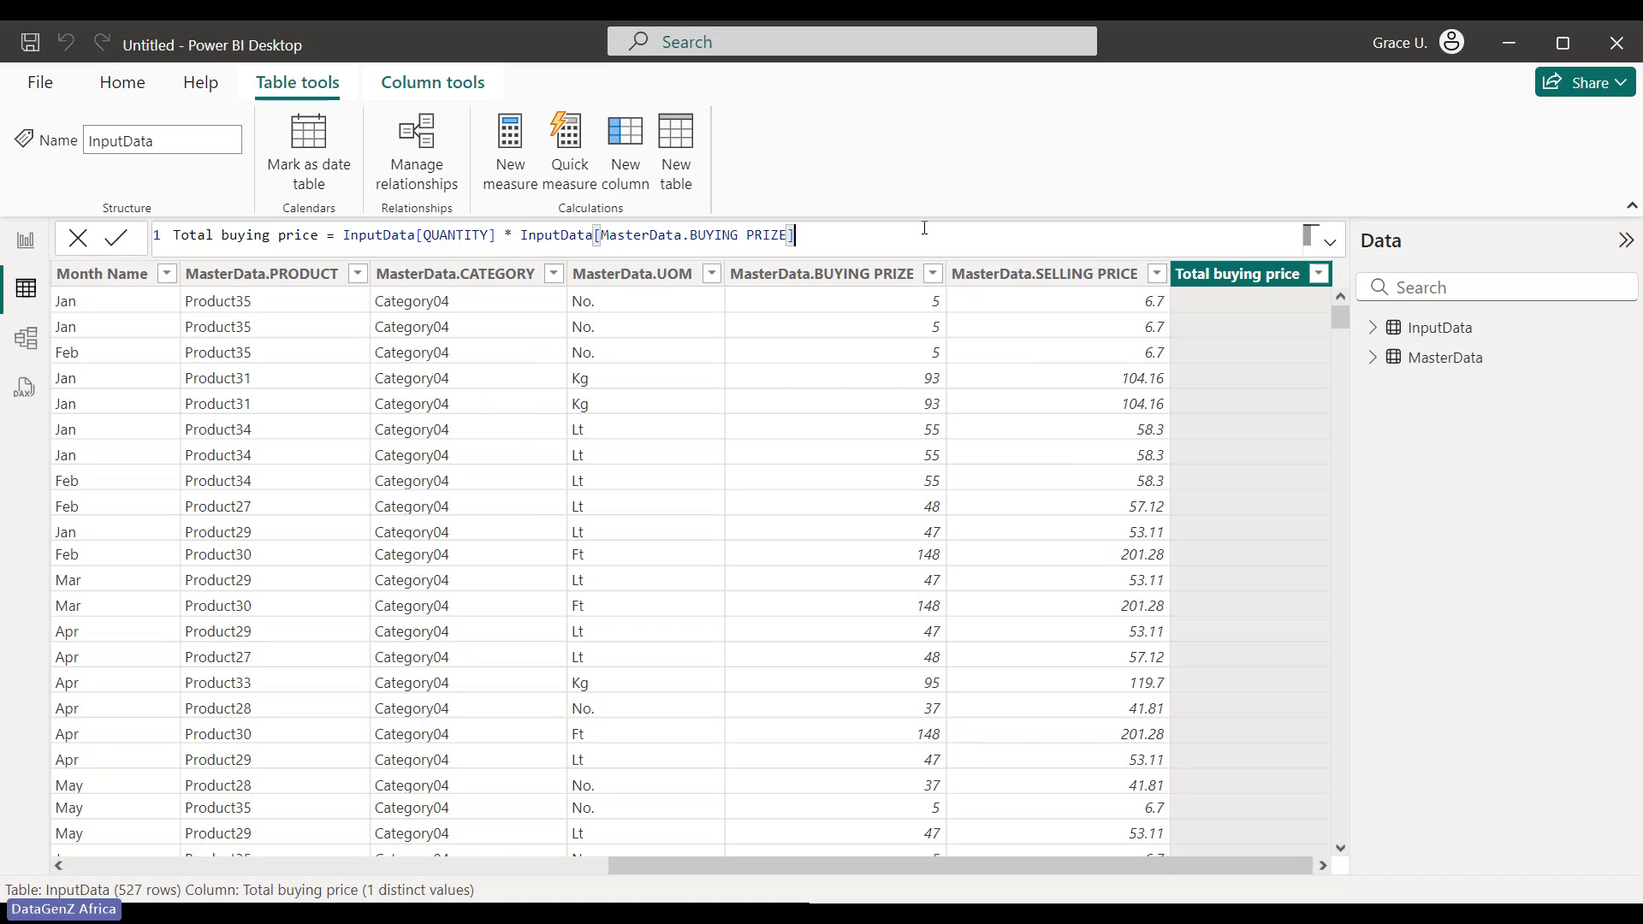
pyautogui.press('Return')
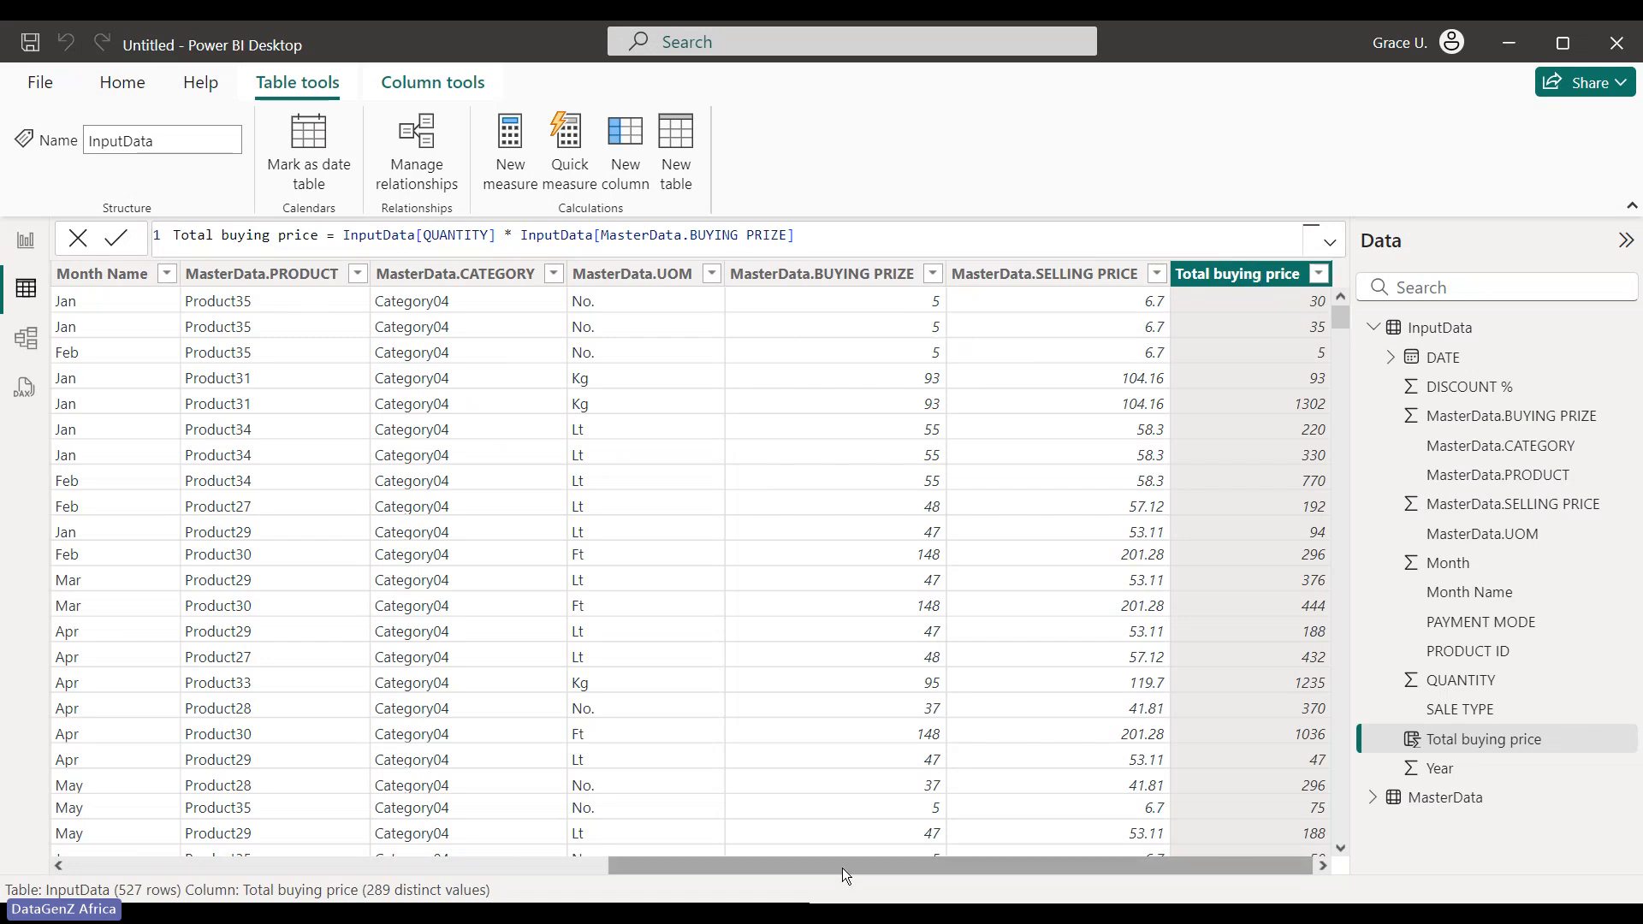
# Add another calculated column to the InputData table and begin its formula with "Total selling price ="
pyautogui.moveTo(843, 868); pyautogui.dragTo(1287, 881)
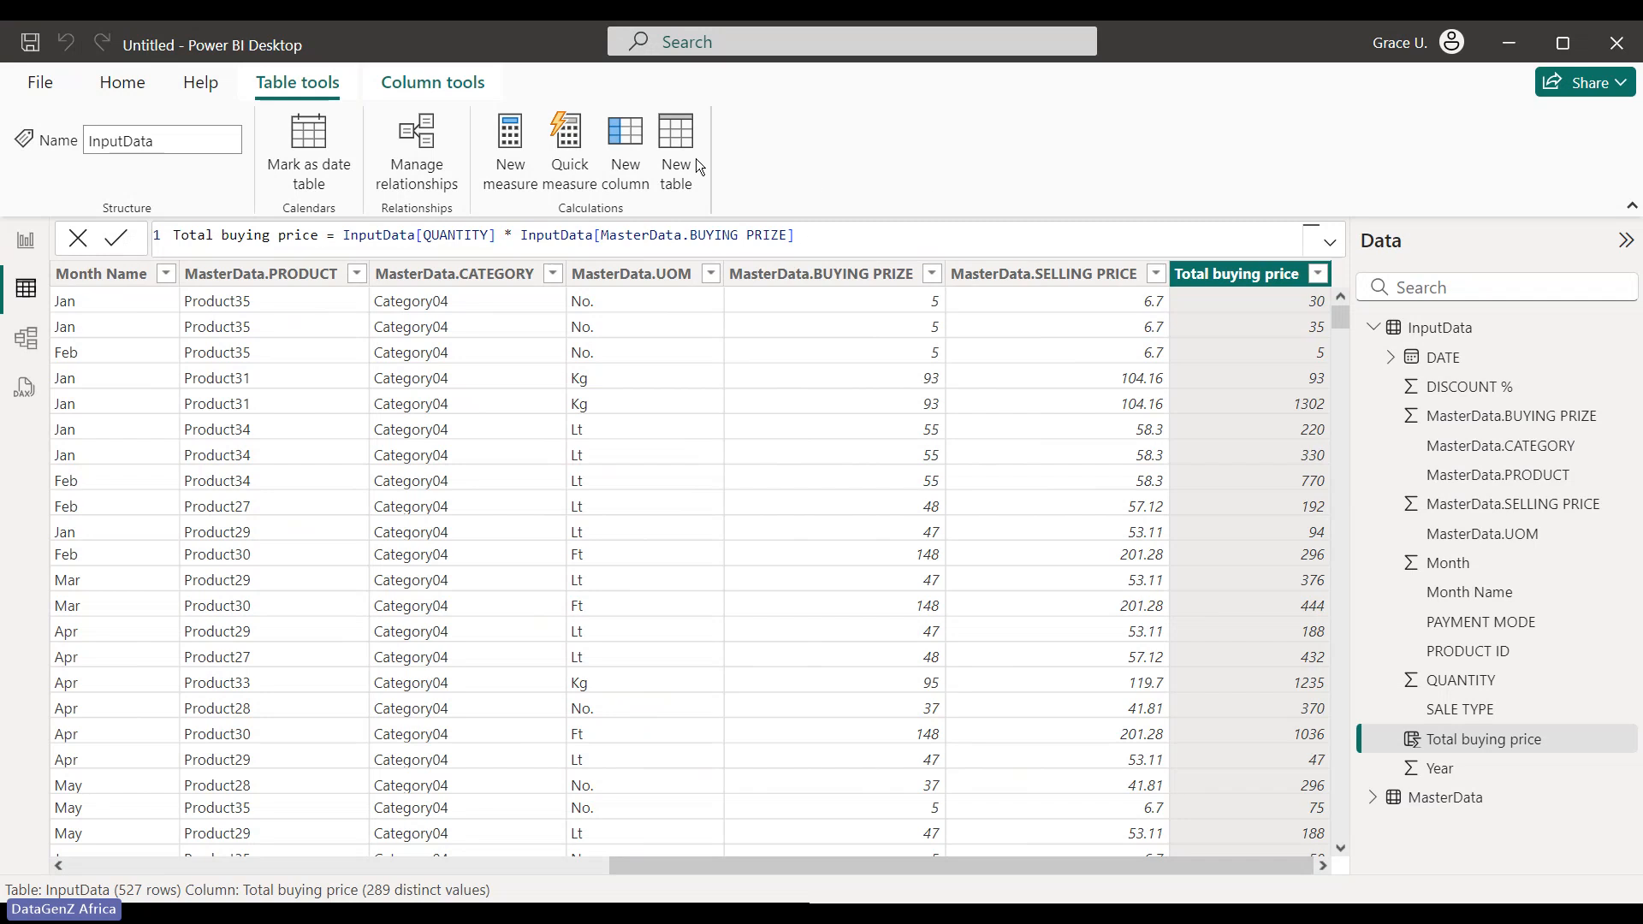
pyautogui.click(625, 157)
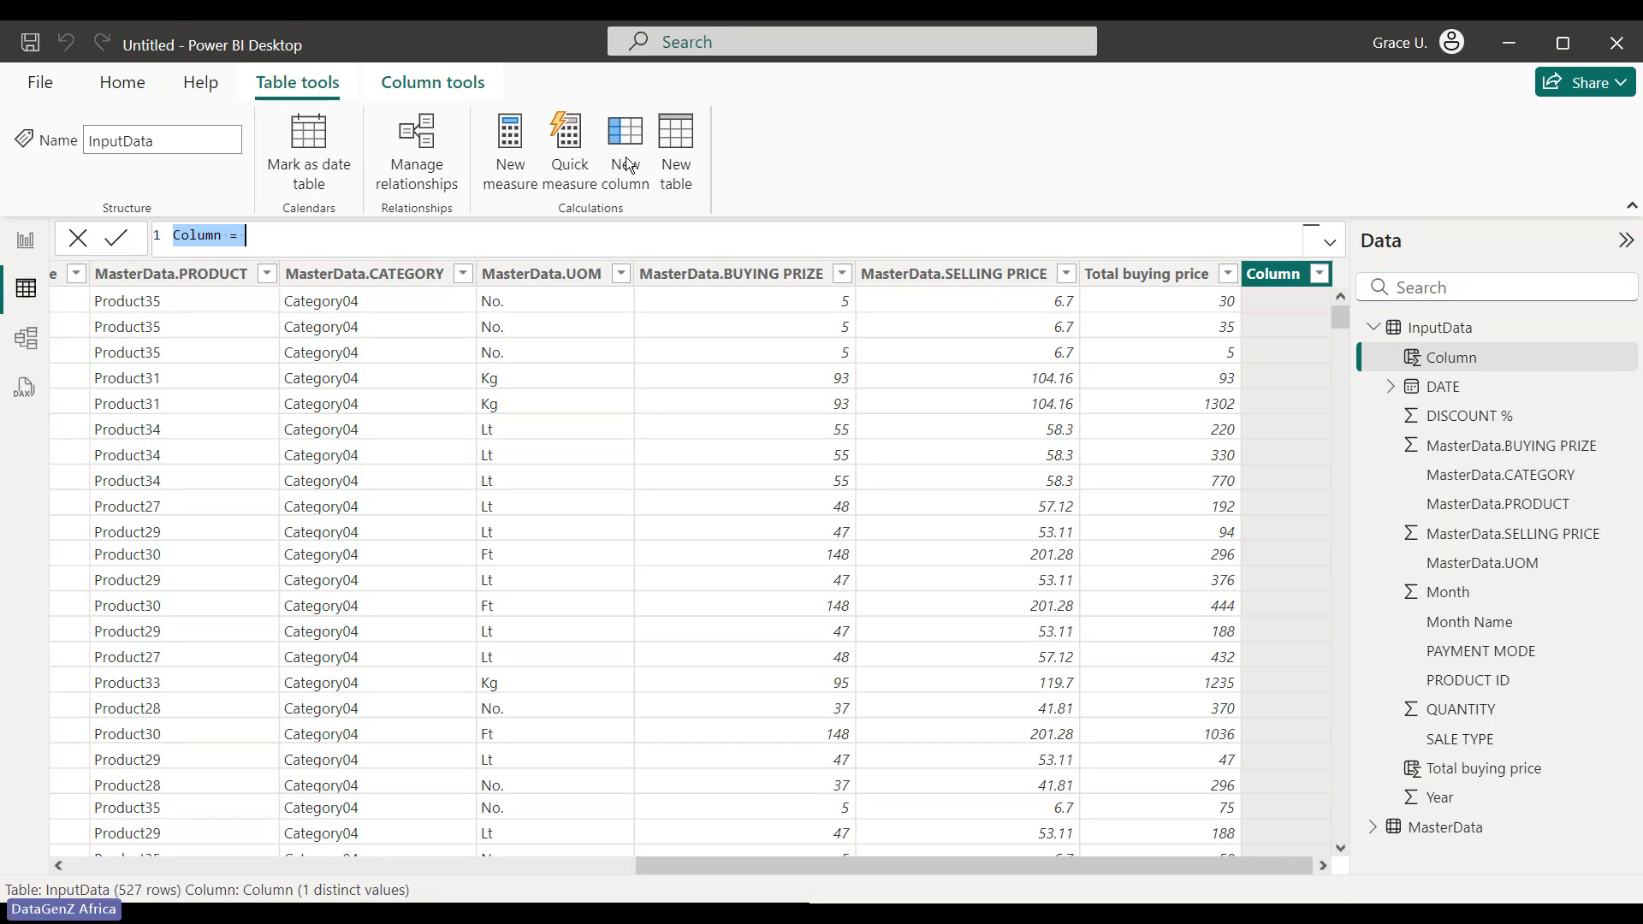
pyautogui.write('T')
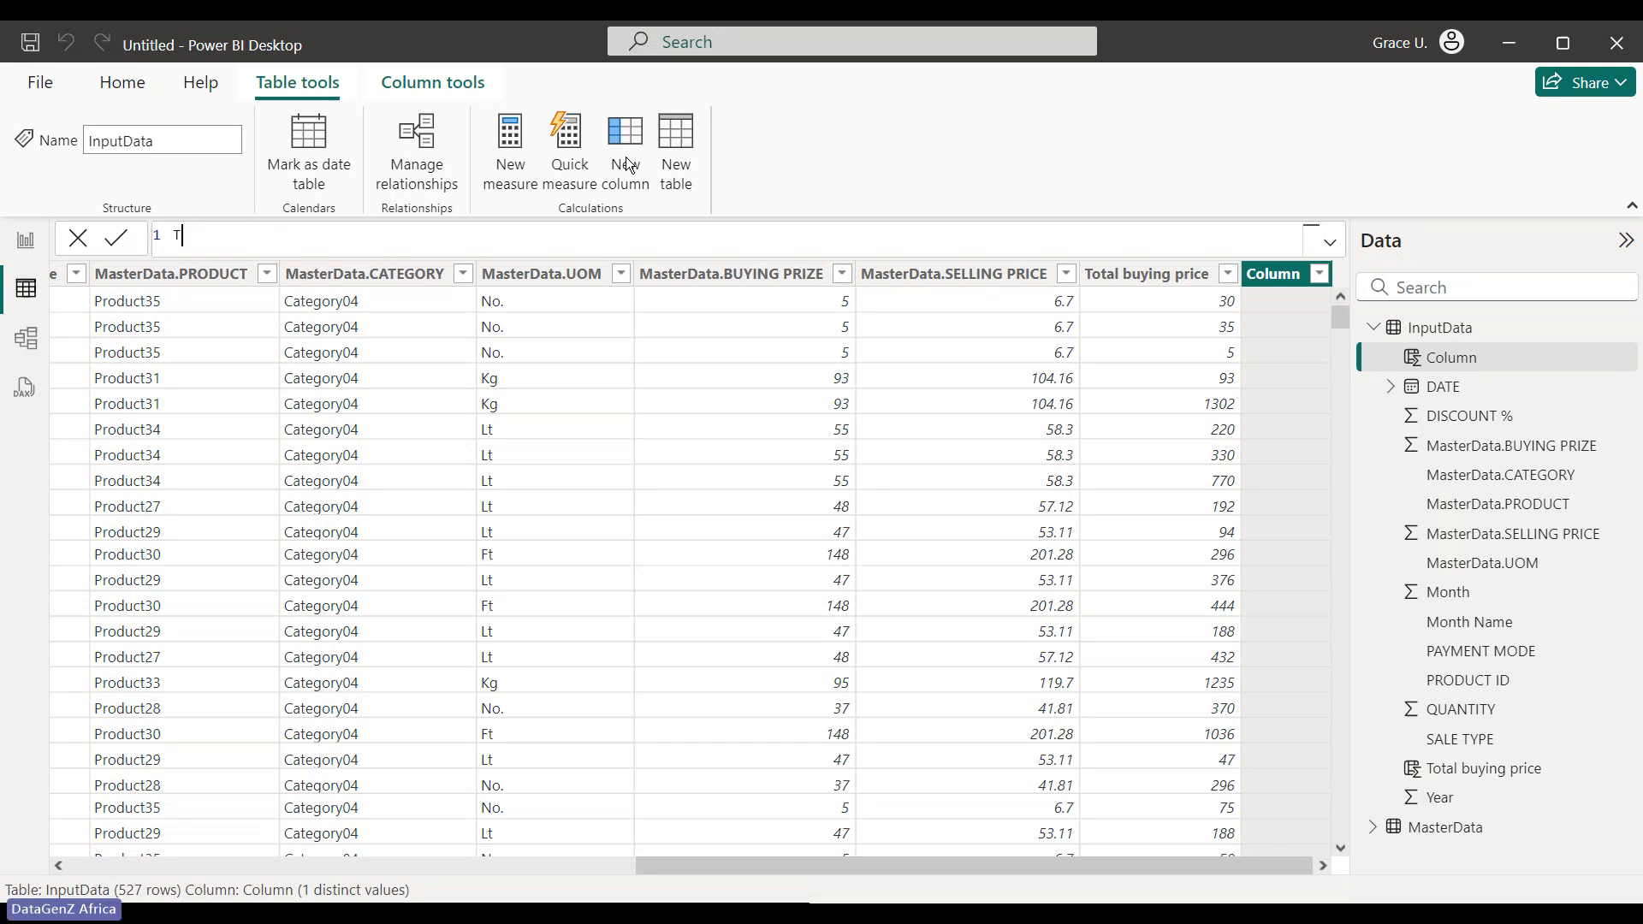
pyautogui.write('otal ')
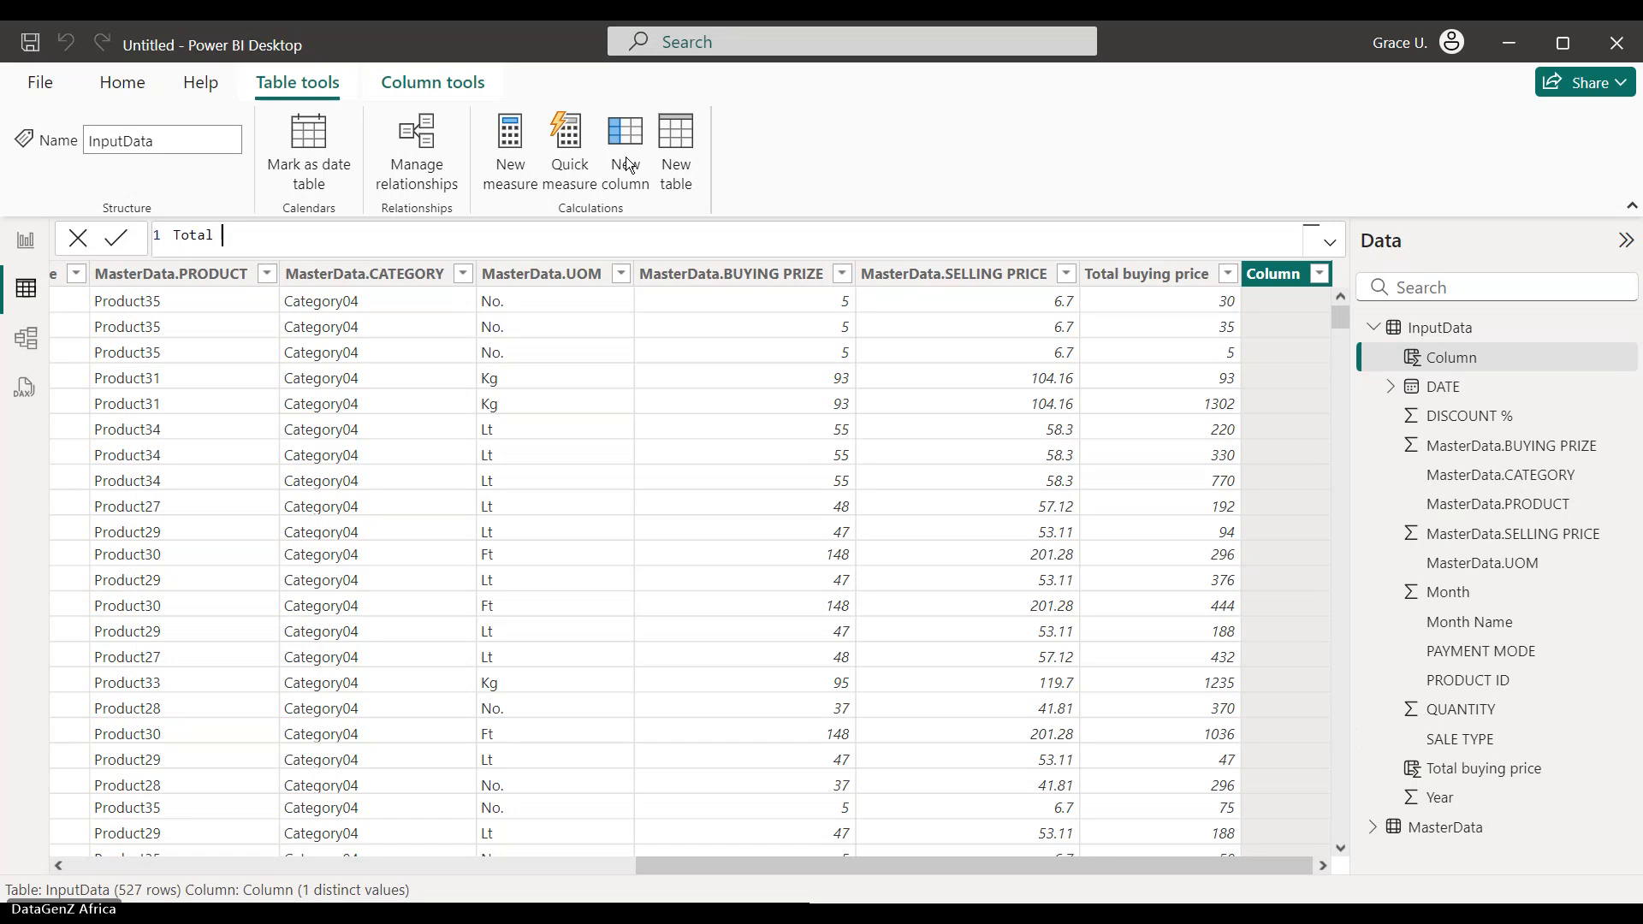
pyautogui.write('Sellin')
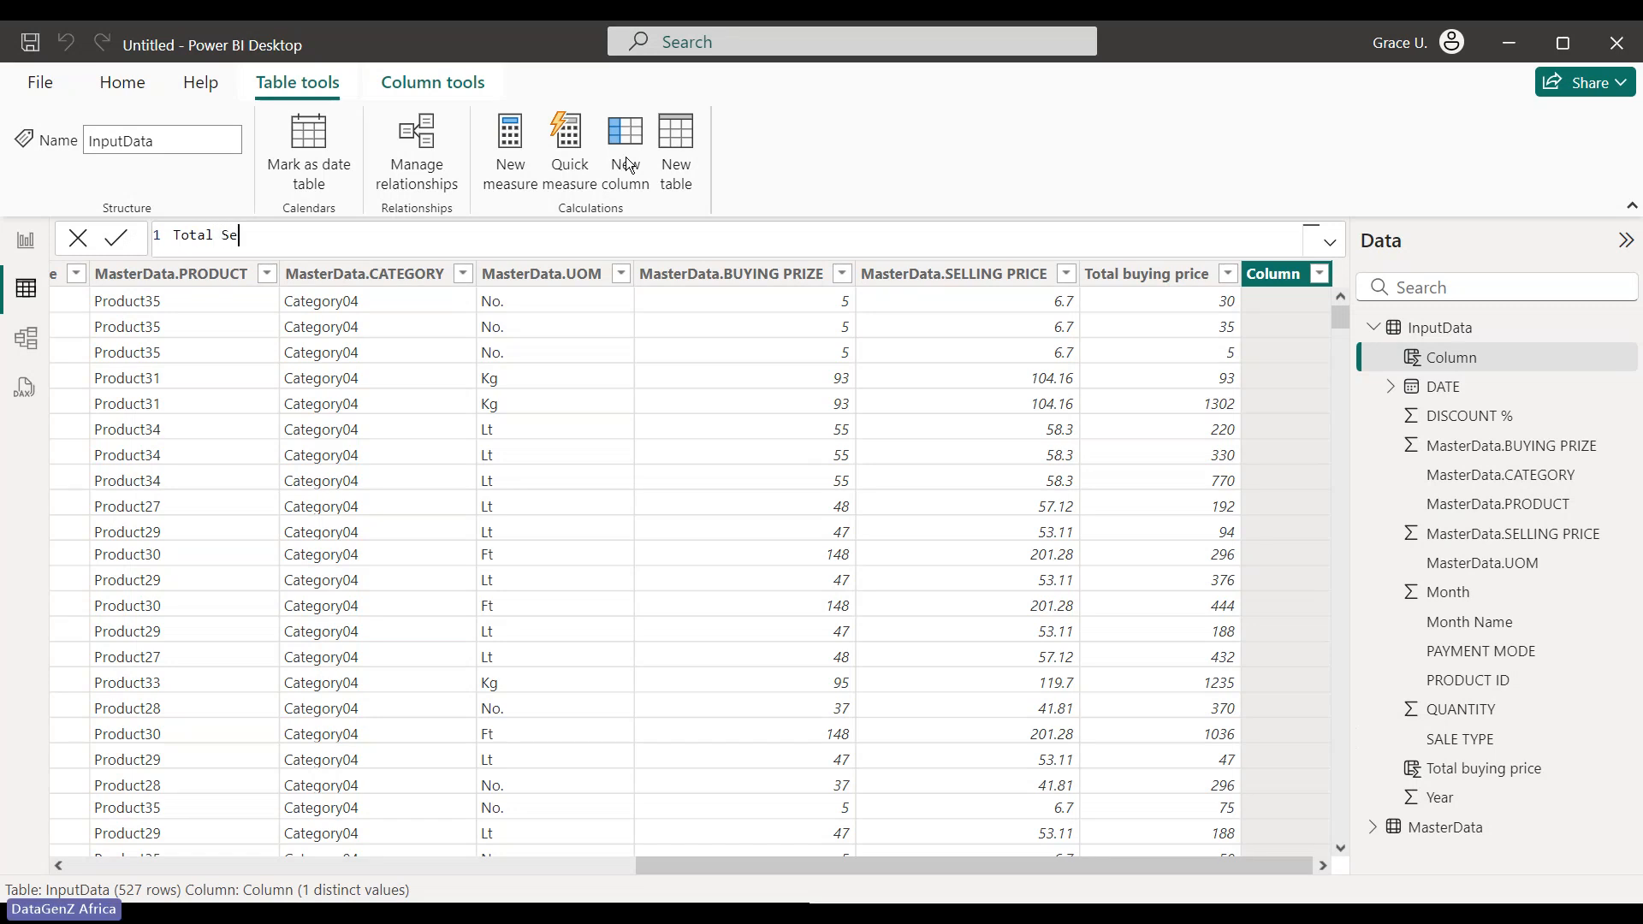
pyautogui.press('BackSpace')
pyautogui.press('BackSpace')
pyautogui.press('BackSpace')
pyautogui.press('BackSpace')
pyautogui.press('BackSpace')
pyautogui.press('BackSpace')
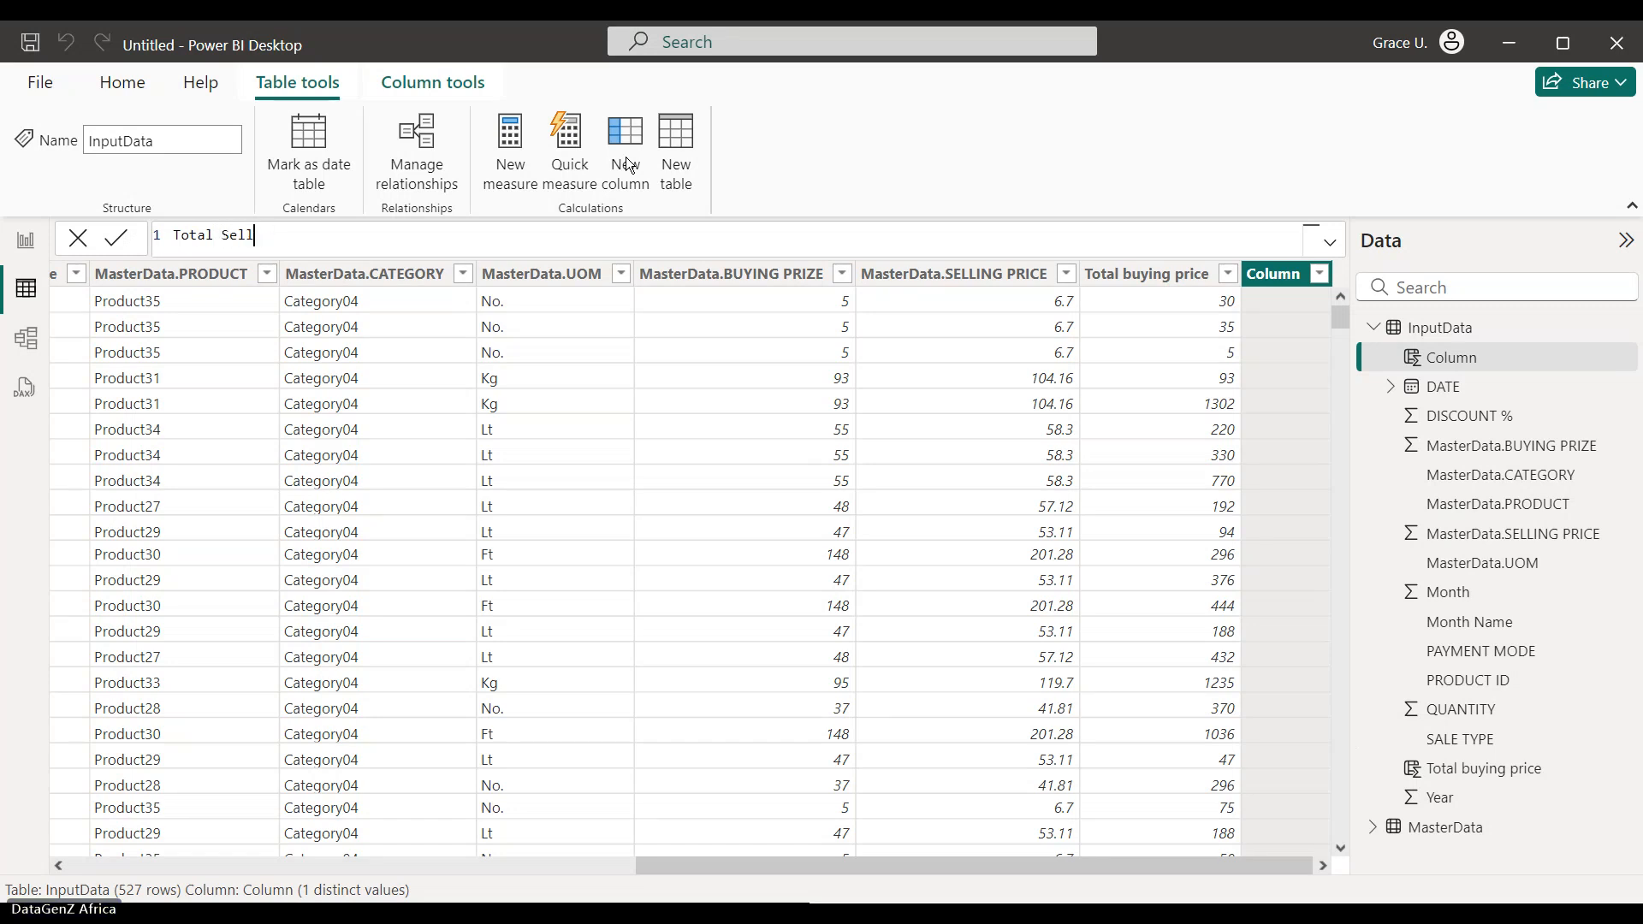
pyautogui.write('selling price = ')
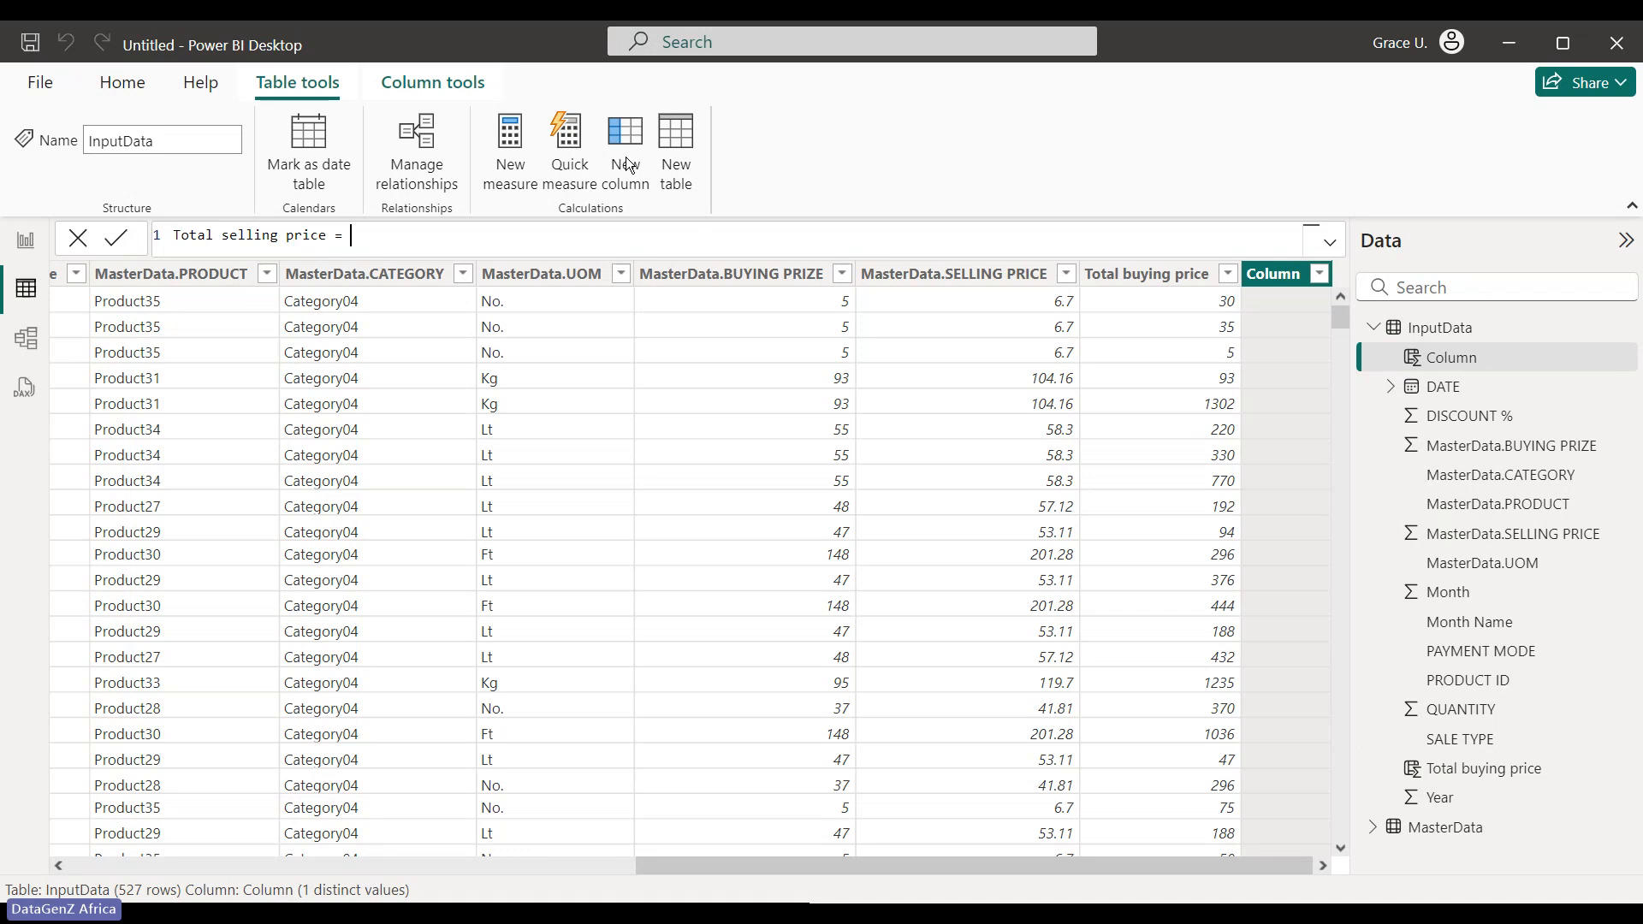
# Complete the Total selling price formula as InputData[QUANTITY] * InputData[MasterData.SELLING PRICE] and commit it
pyautogui.write('inp')
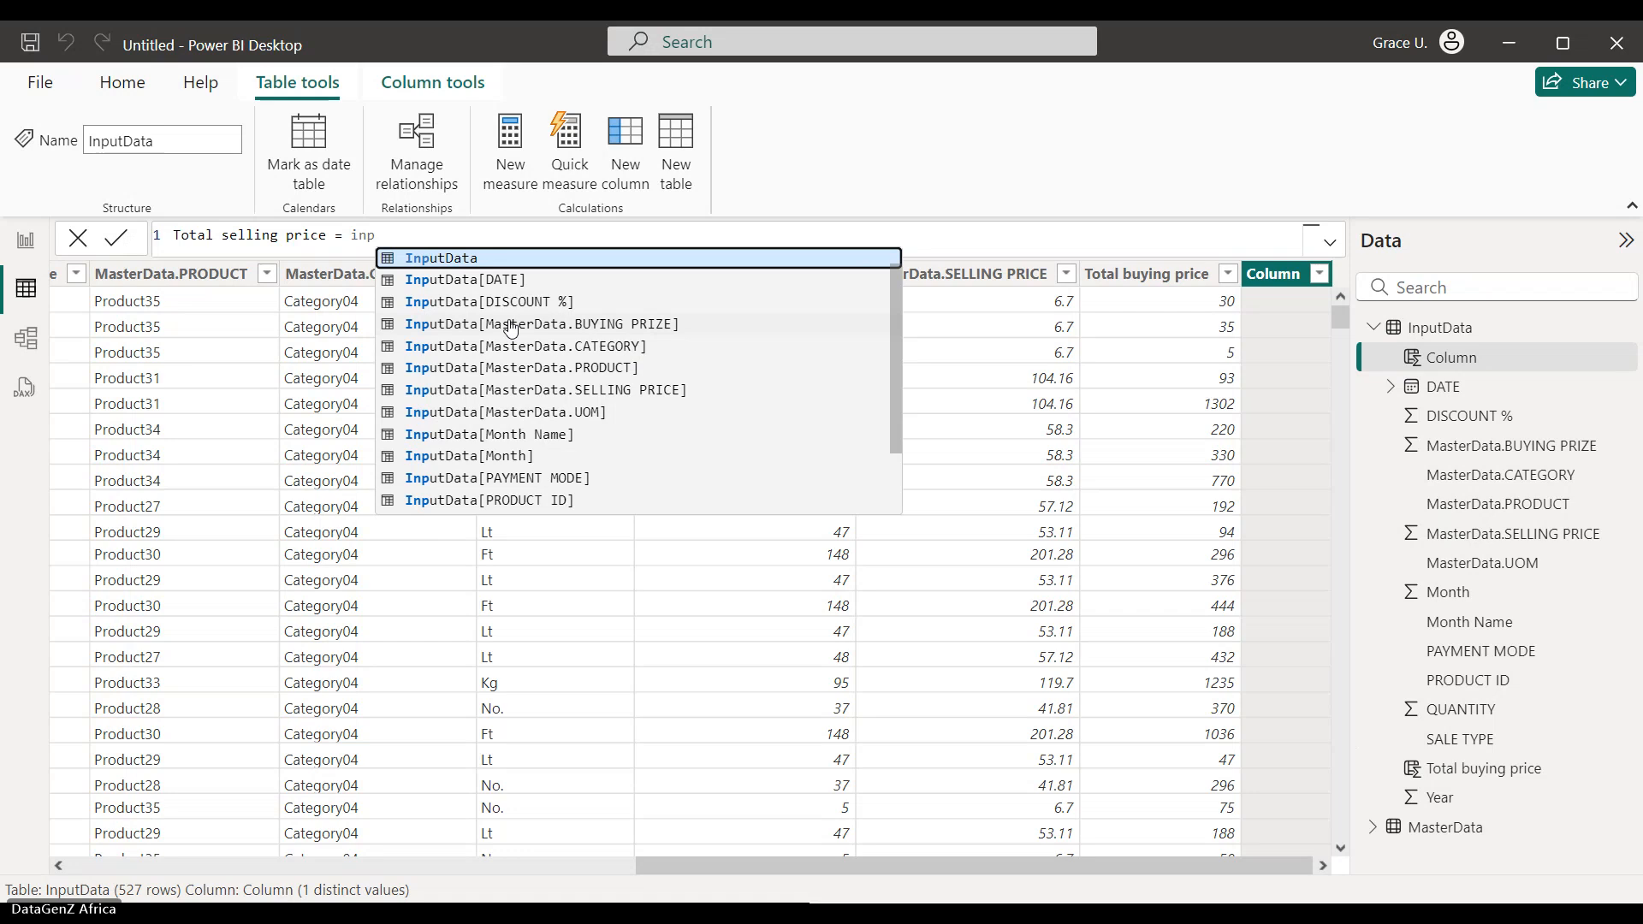
pyautogui.moveTo(895, 366); pyautogui.dragTo(887, 454)
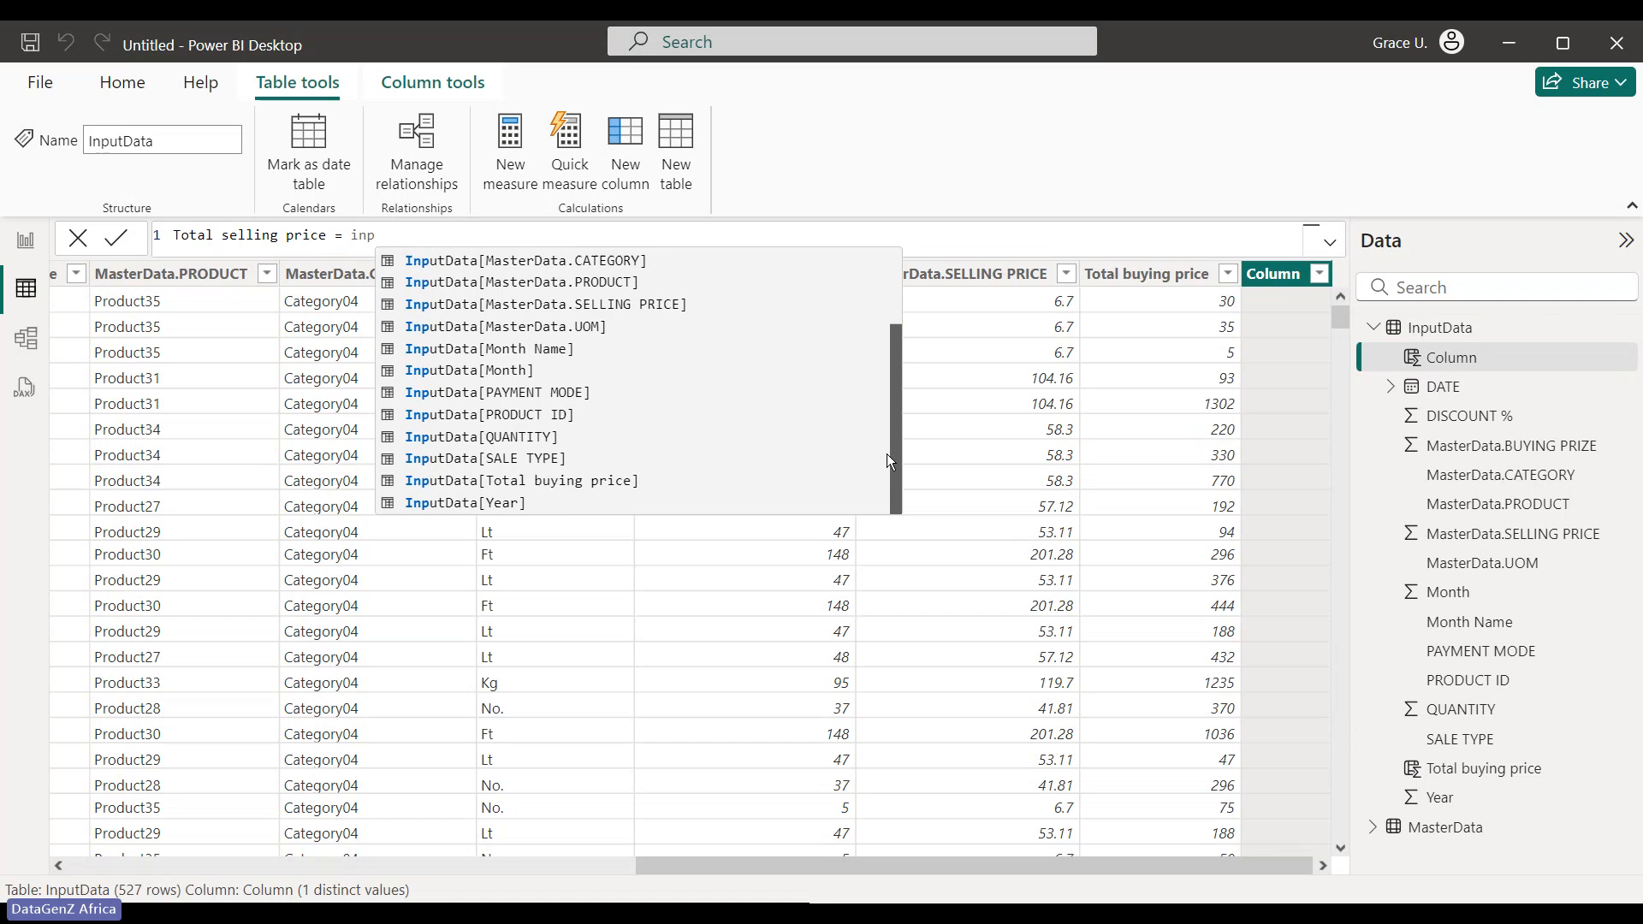
pyautogui.click(562, 435)
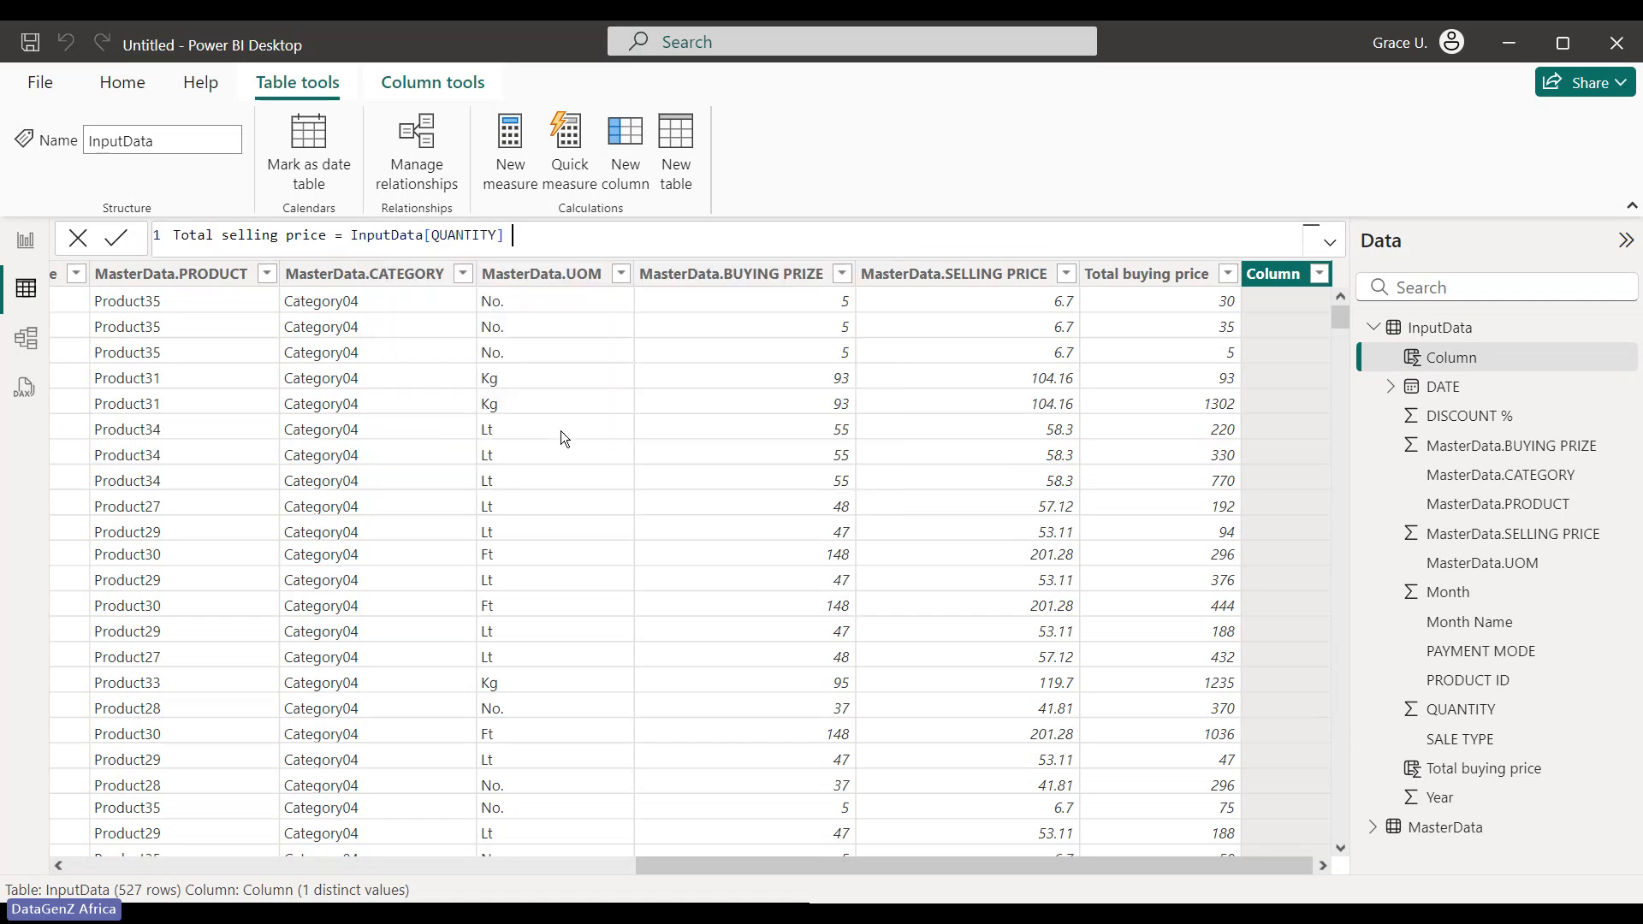
pyautogui.write('* ')
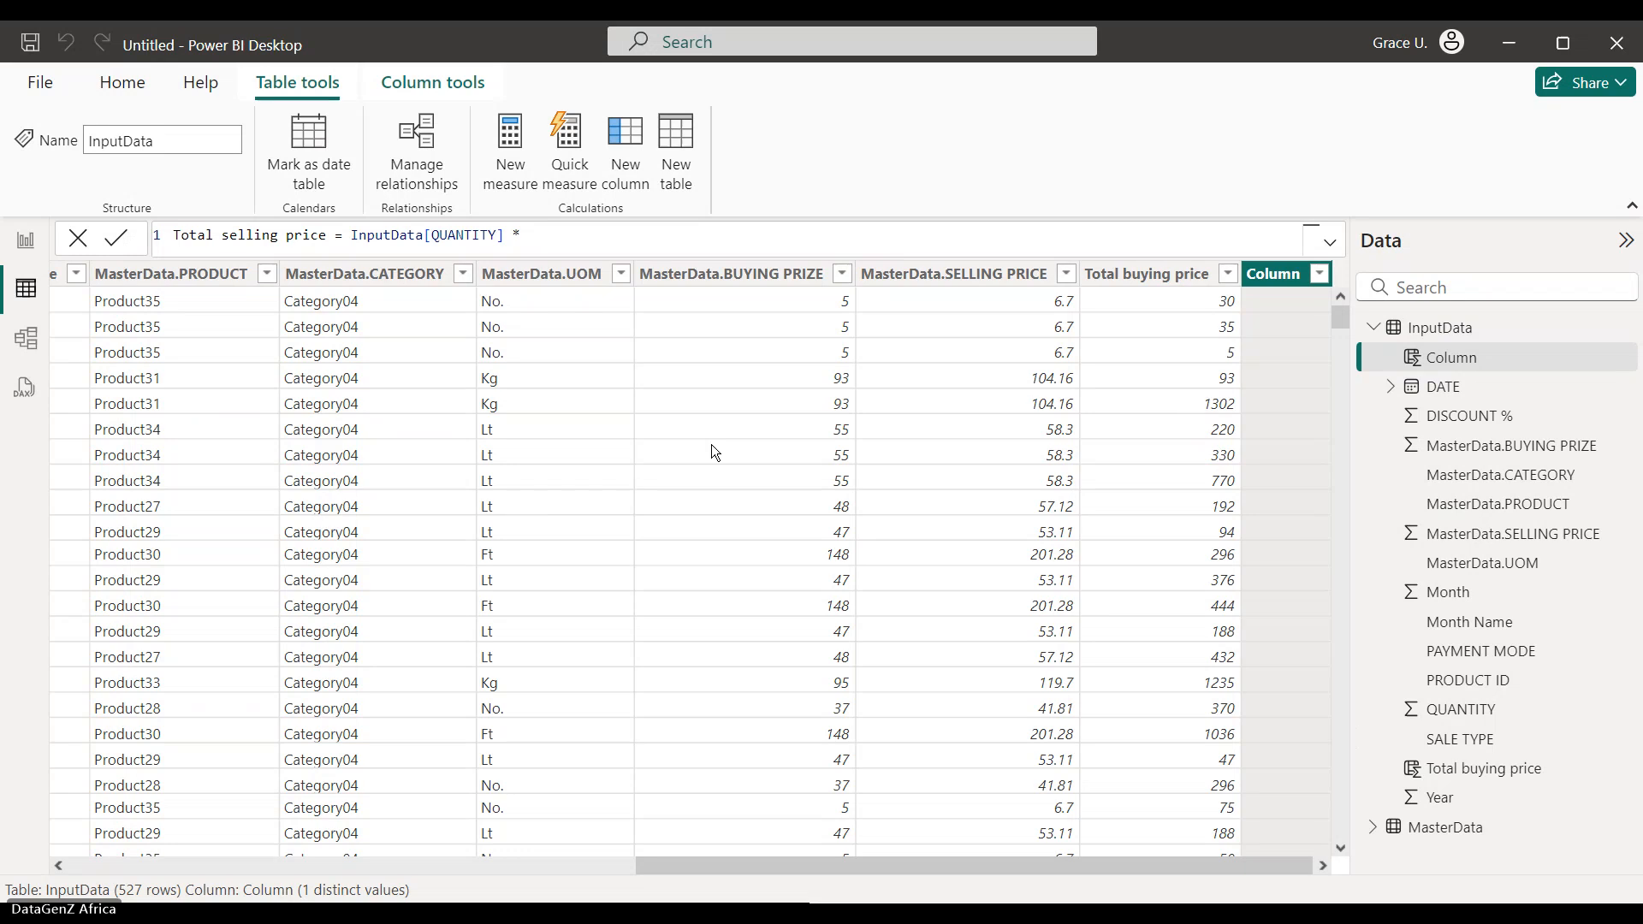
pyautogui.write('se')
pyautogui.press('BackSpace')
pyautogui.press('BackSpace')
pyautogui.press('BackSpace')
pyautogui.write('inp')
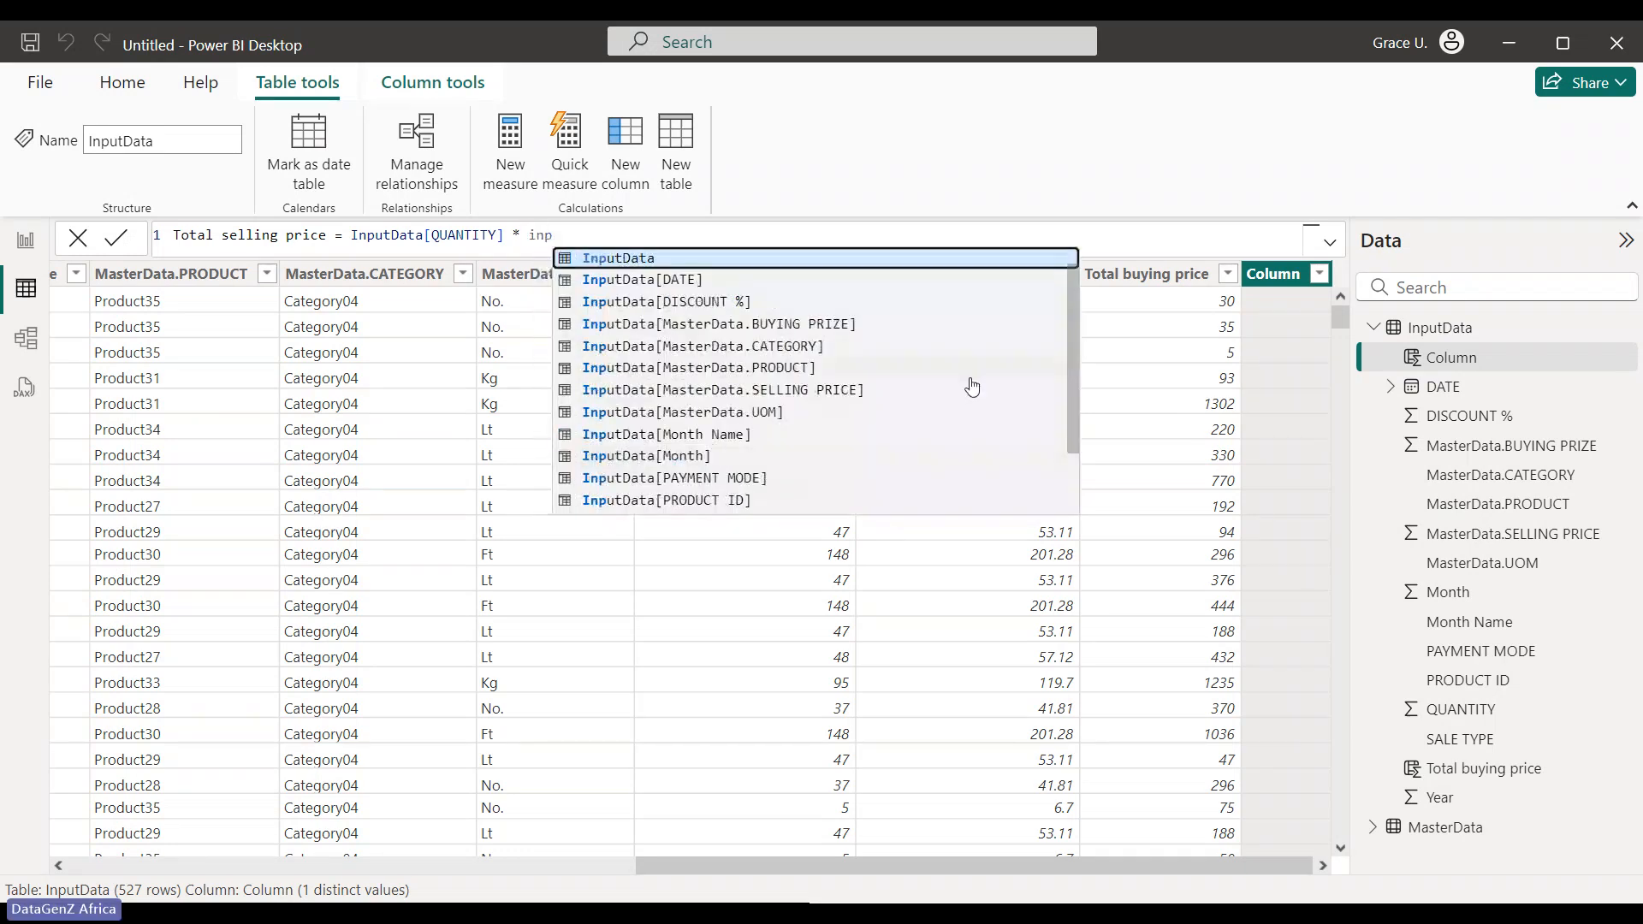
pyautogui.click(859, 389)
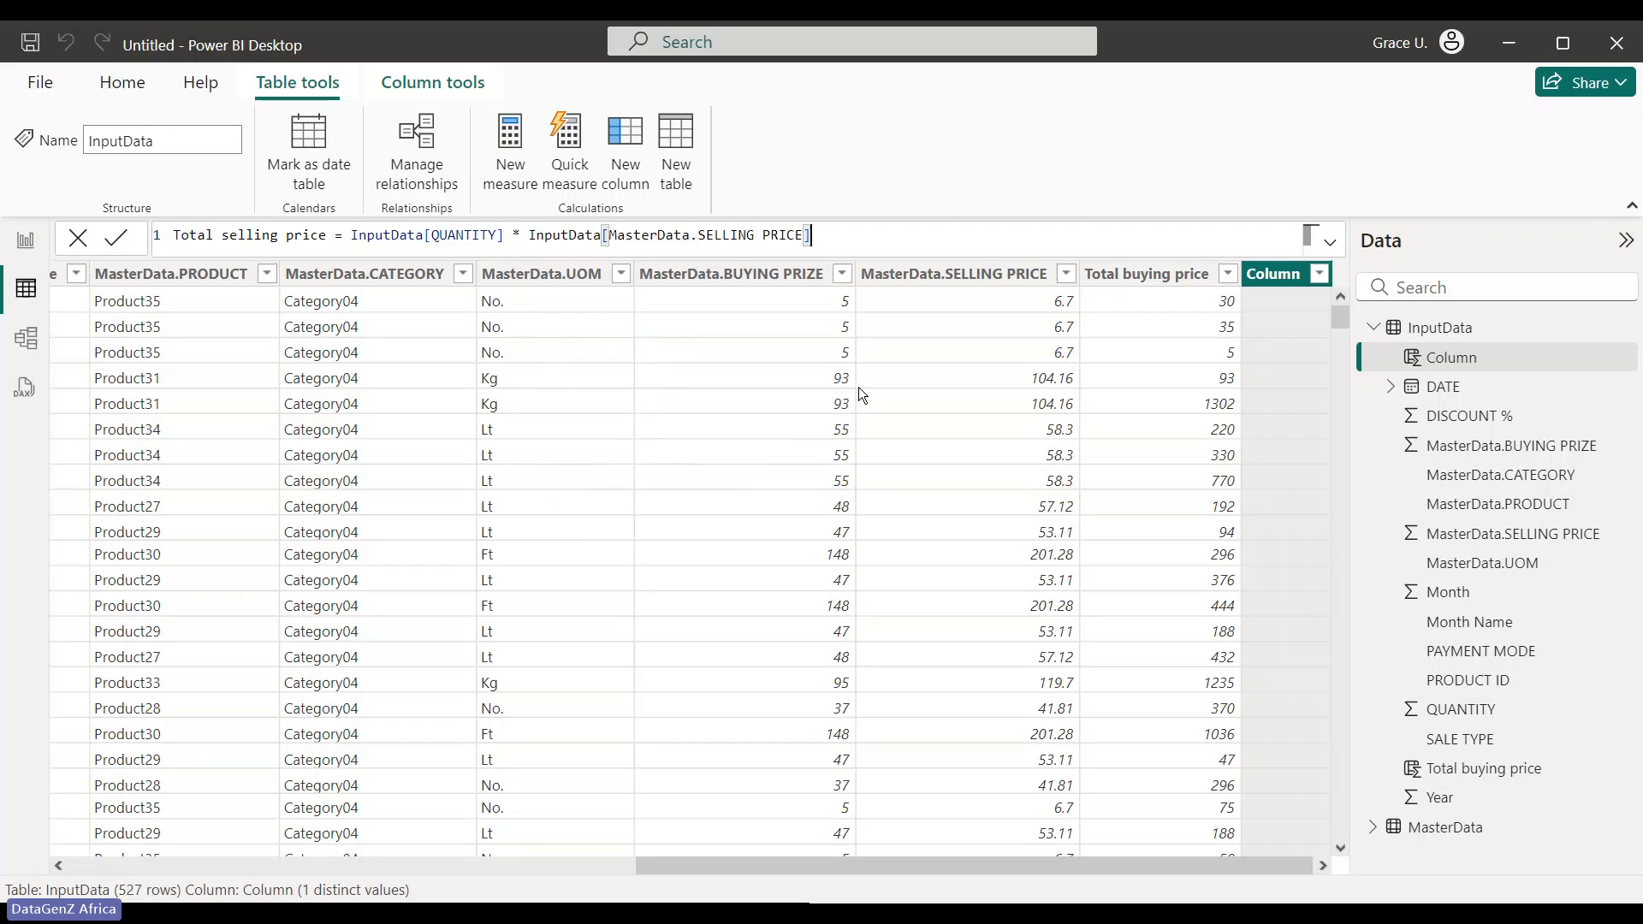
pyautogui.press('Return')
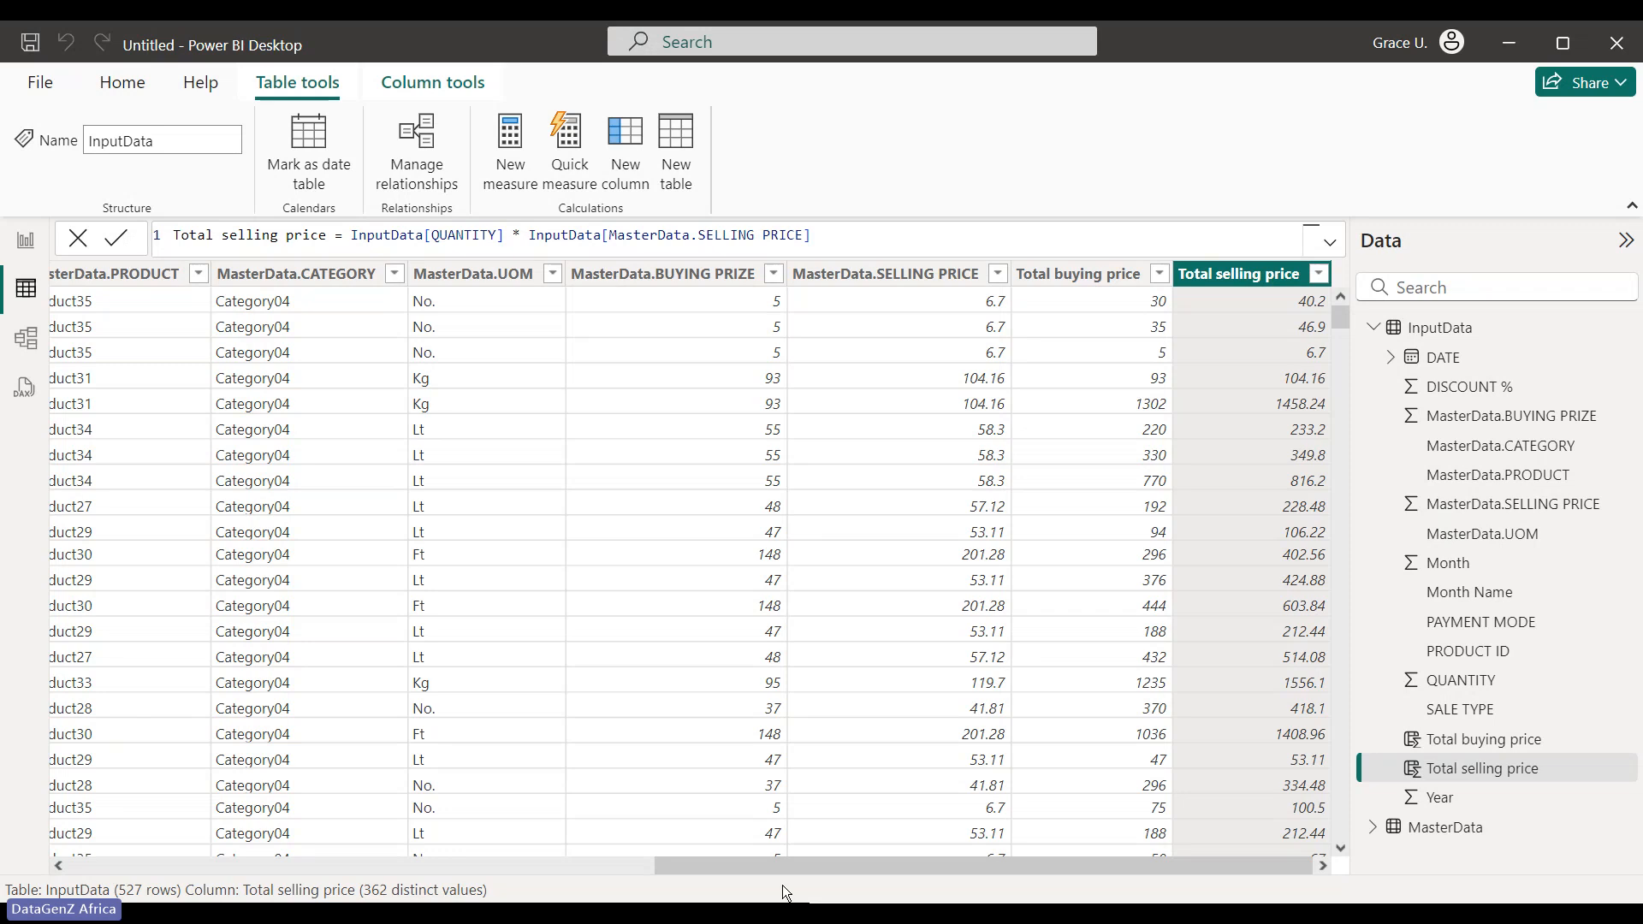
# Append "* (1-InputData[QUANTITY]" to the end of the Total selling price formula
pyautogui.moveTo(778, 866); pyautogui.dragTo(190, 867)
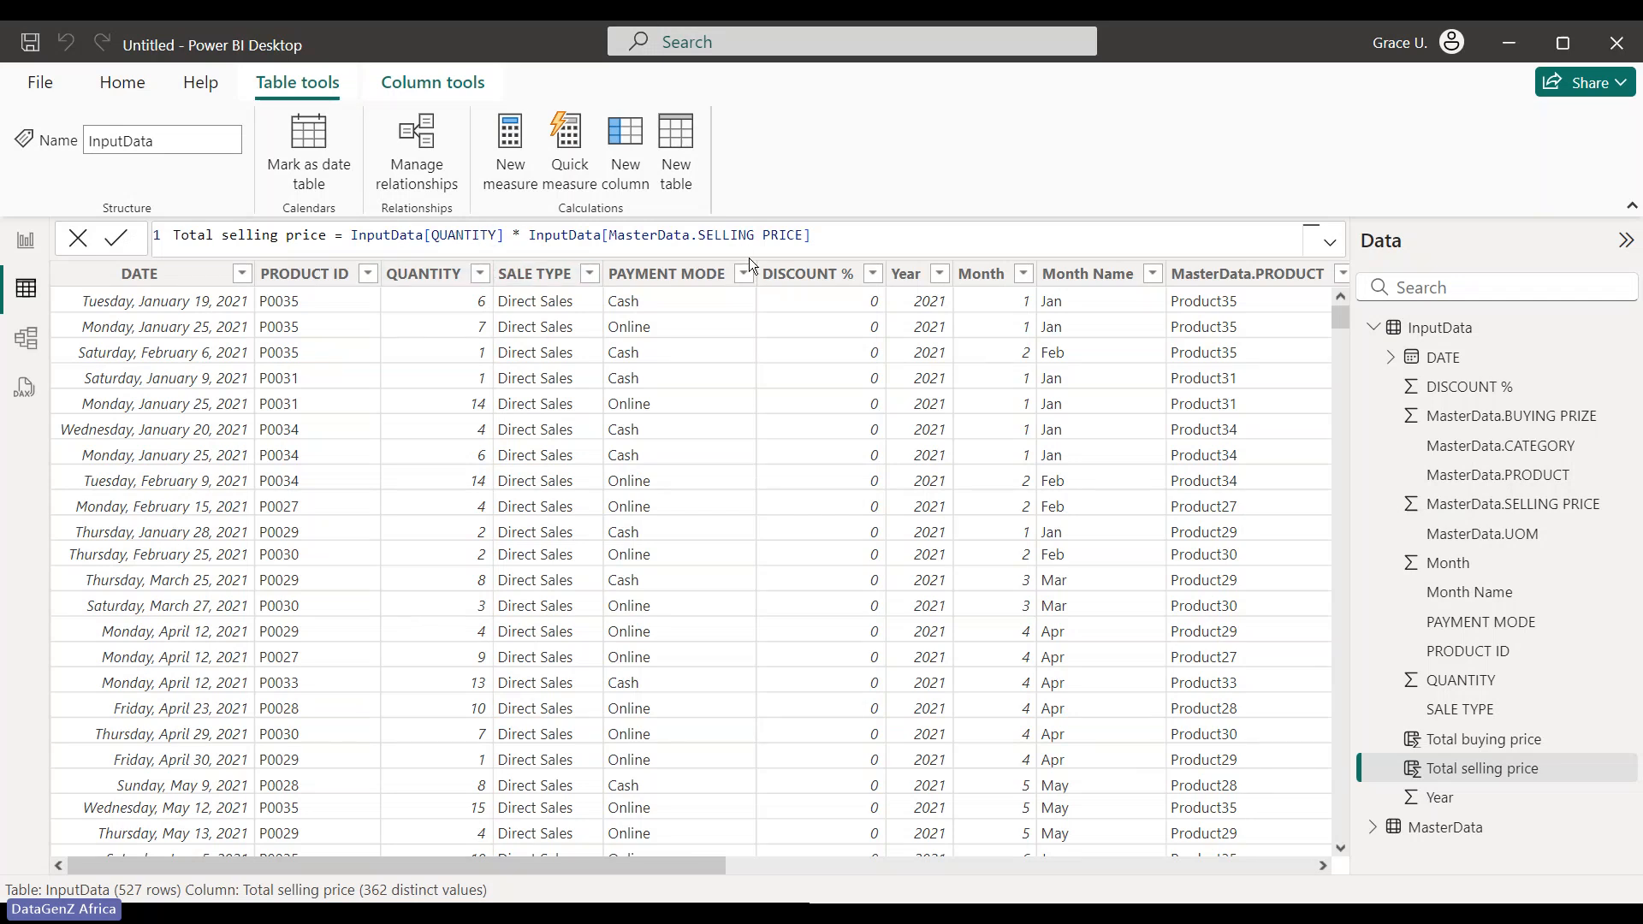
pyautogui.click(841, 235)
pyautogui.write('* (1-in')
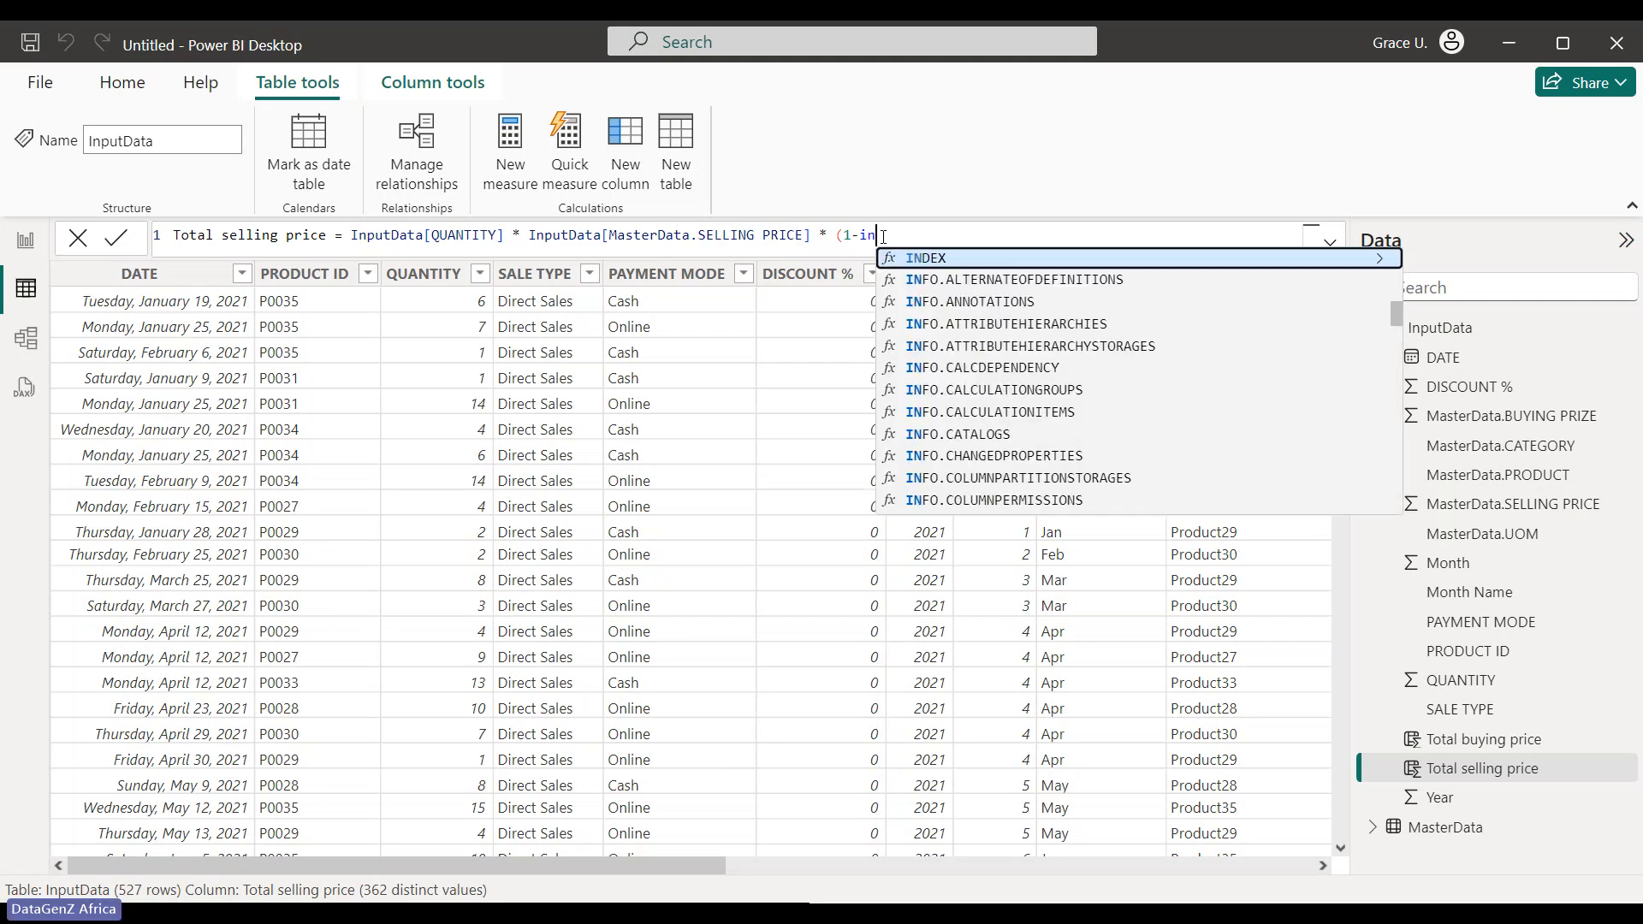
pyautogui.write('put')
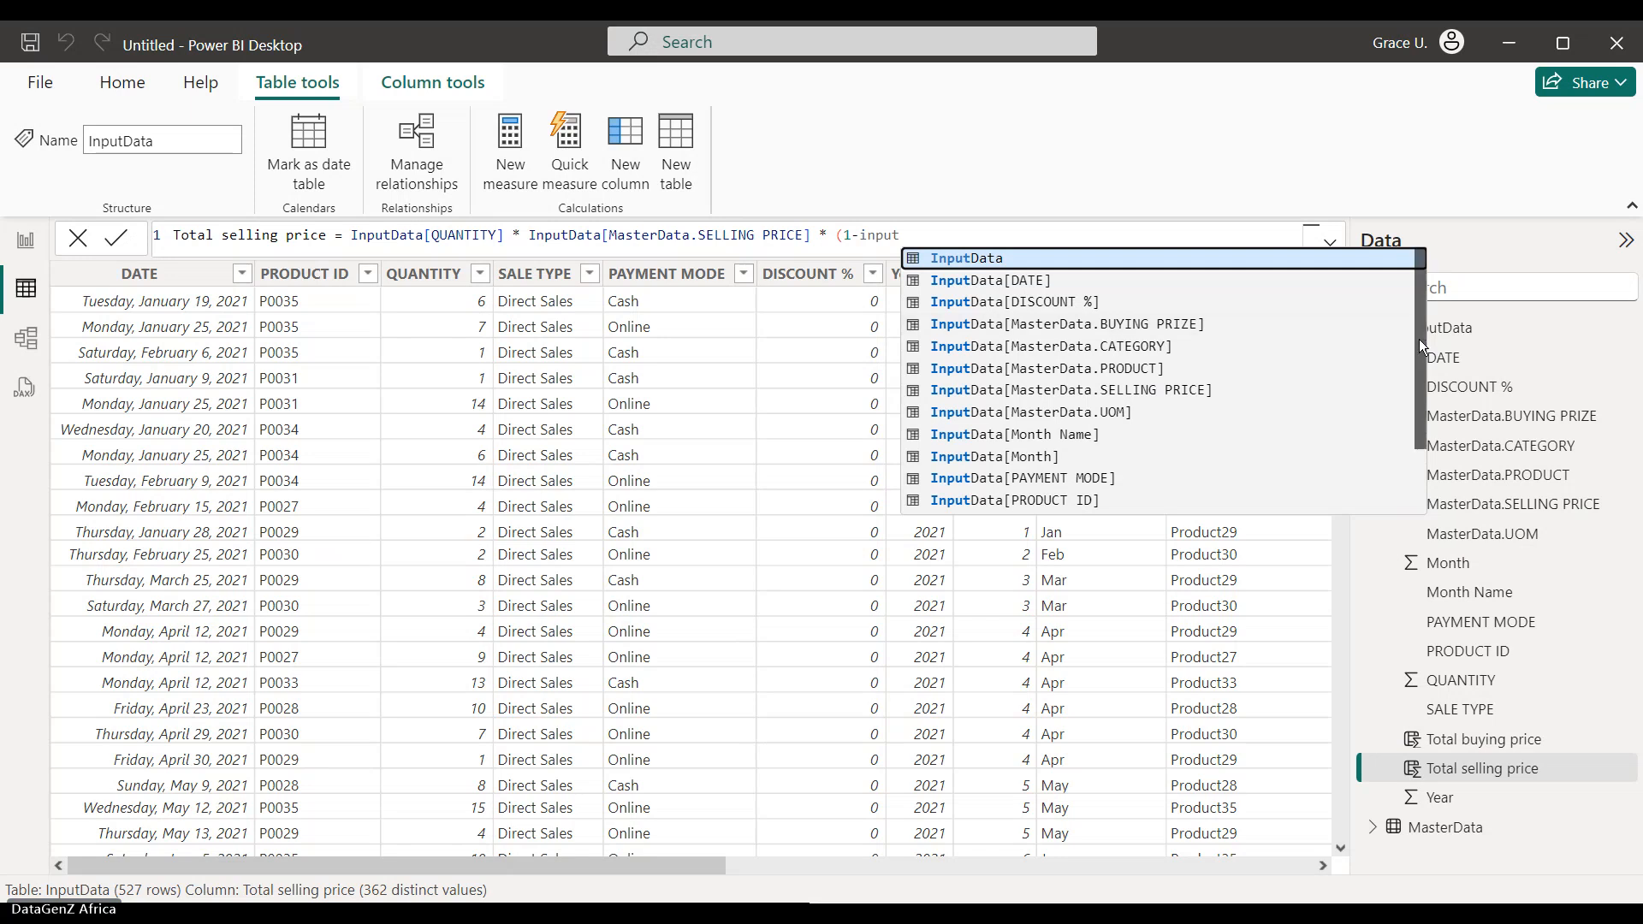
pyautogui.moveTo(1419, 339); pyautogui.dragTo(1420, 413)
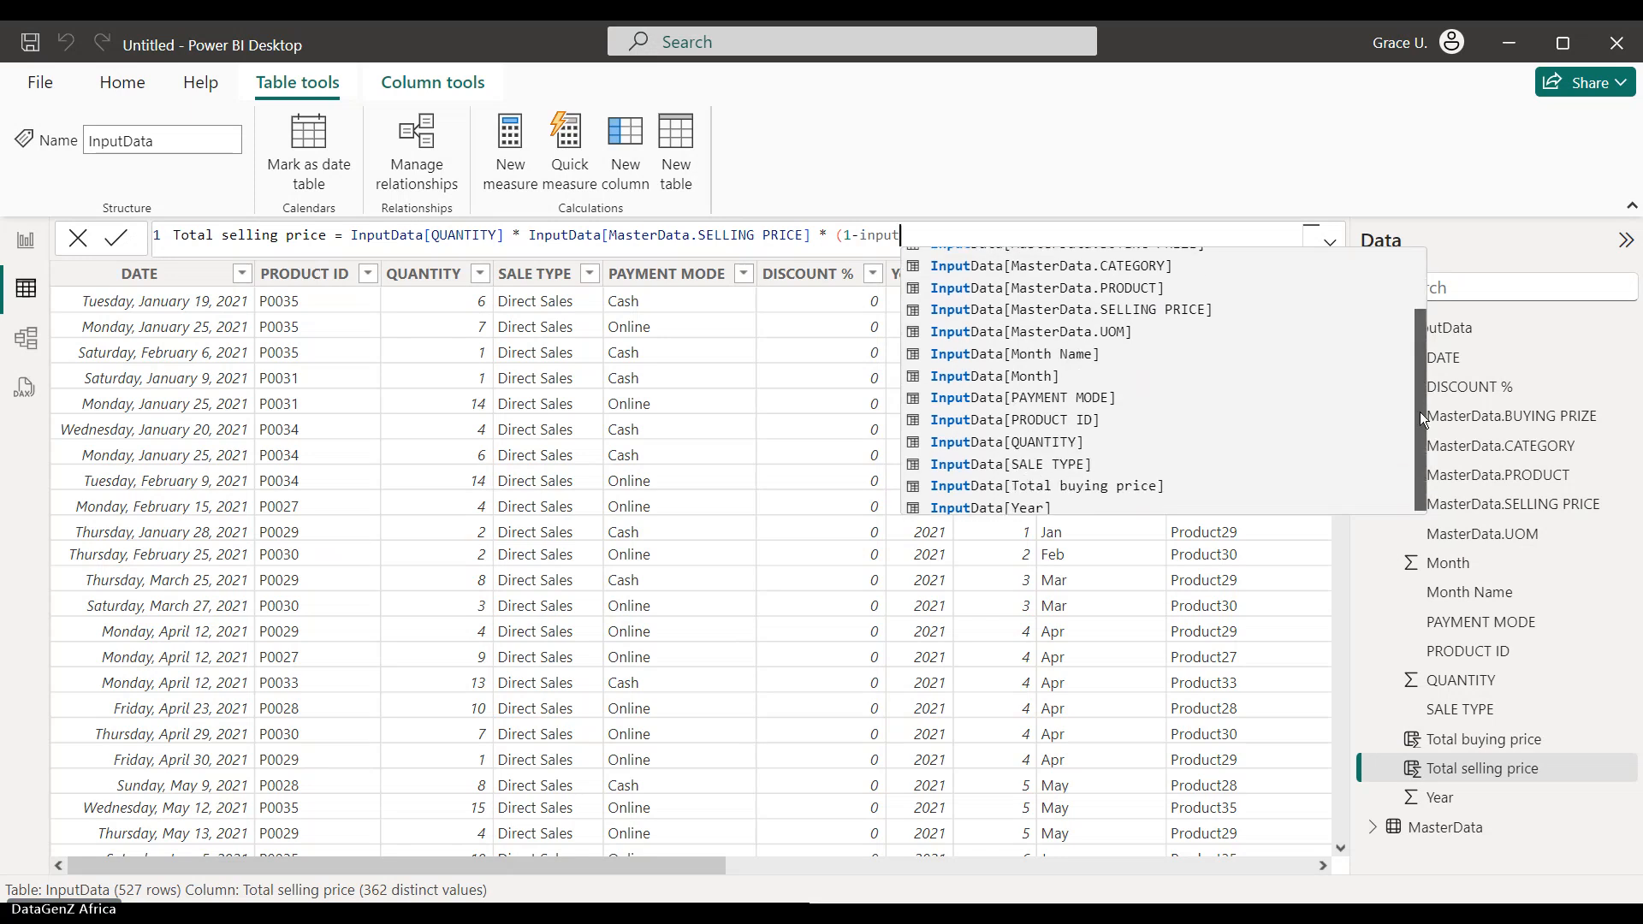
pyautogui.click(1088, 446)
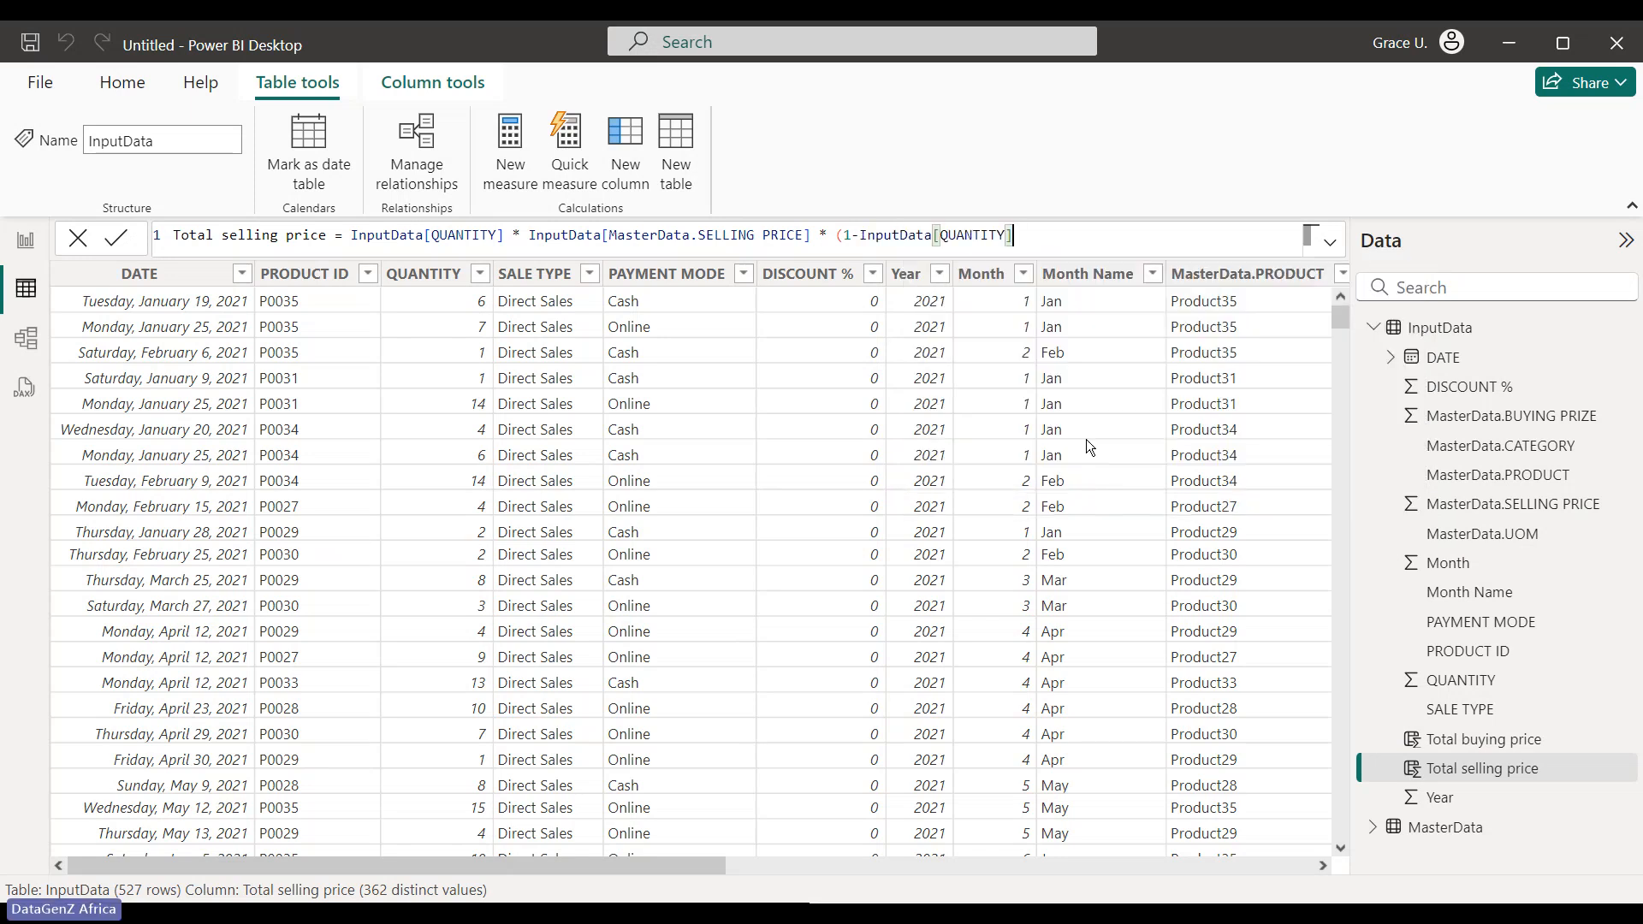
# Replace QUANTITY with DISCOUNT % in the appended factor, close the parenthesis and commit the Total selling price formula
pyautogui.press('BackSpace')
pyautogui.press('BackSpace')
pyautogui.press('BackSpace')
pyautogui.press('BackSpace')
pyautogui.press('BackSpace')
pyautogui.press('BackSpace')
pyautogui.press('BackSpace')
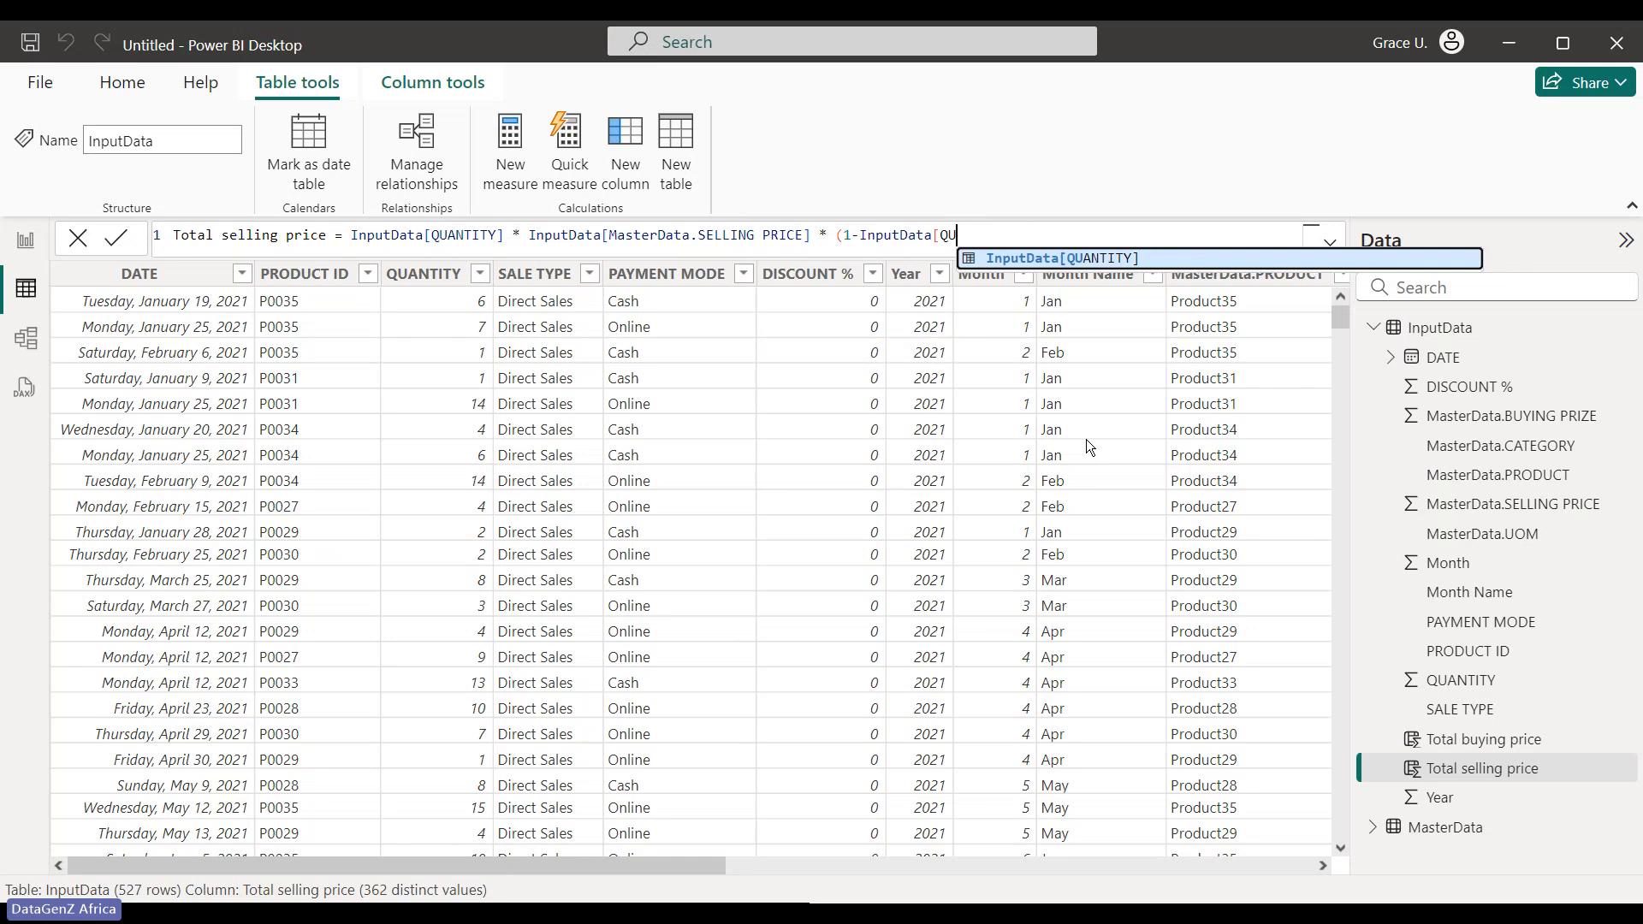
pyautogui.press('BackSpace')
pyautogui.press('BackSpace')
pyautogui.write('d')
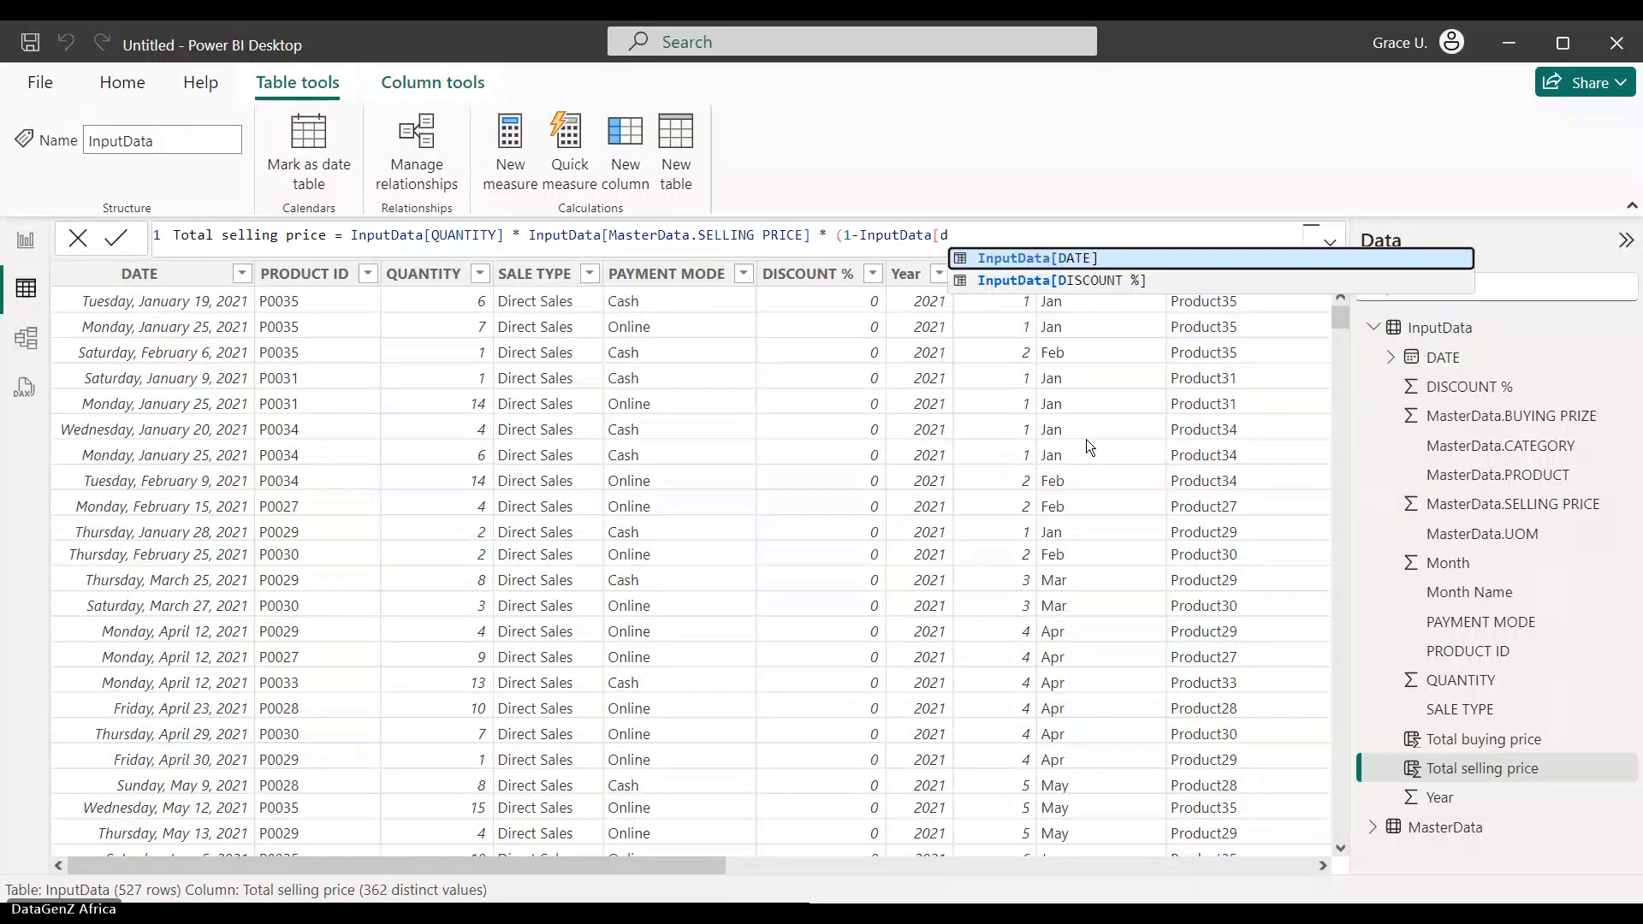
pyautogui.click(1094, 284)
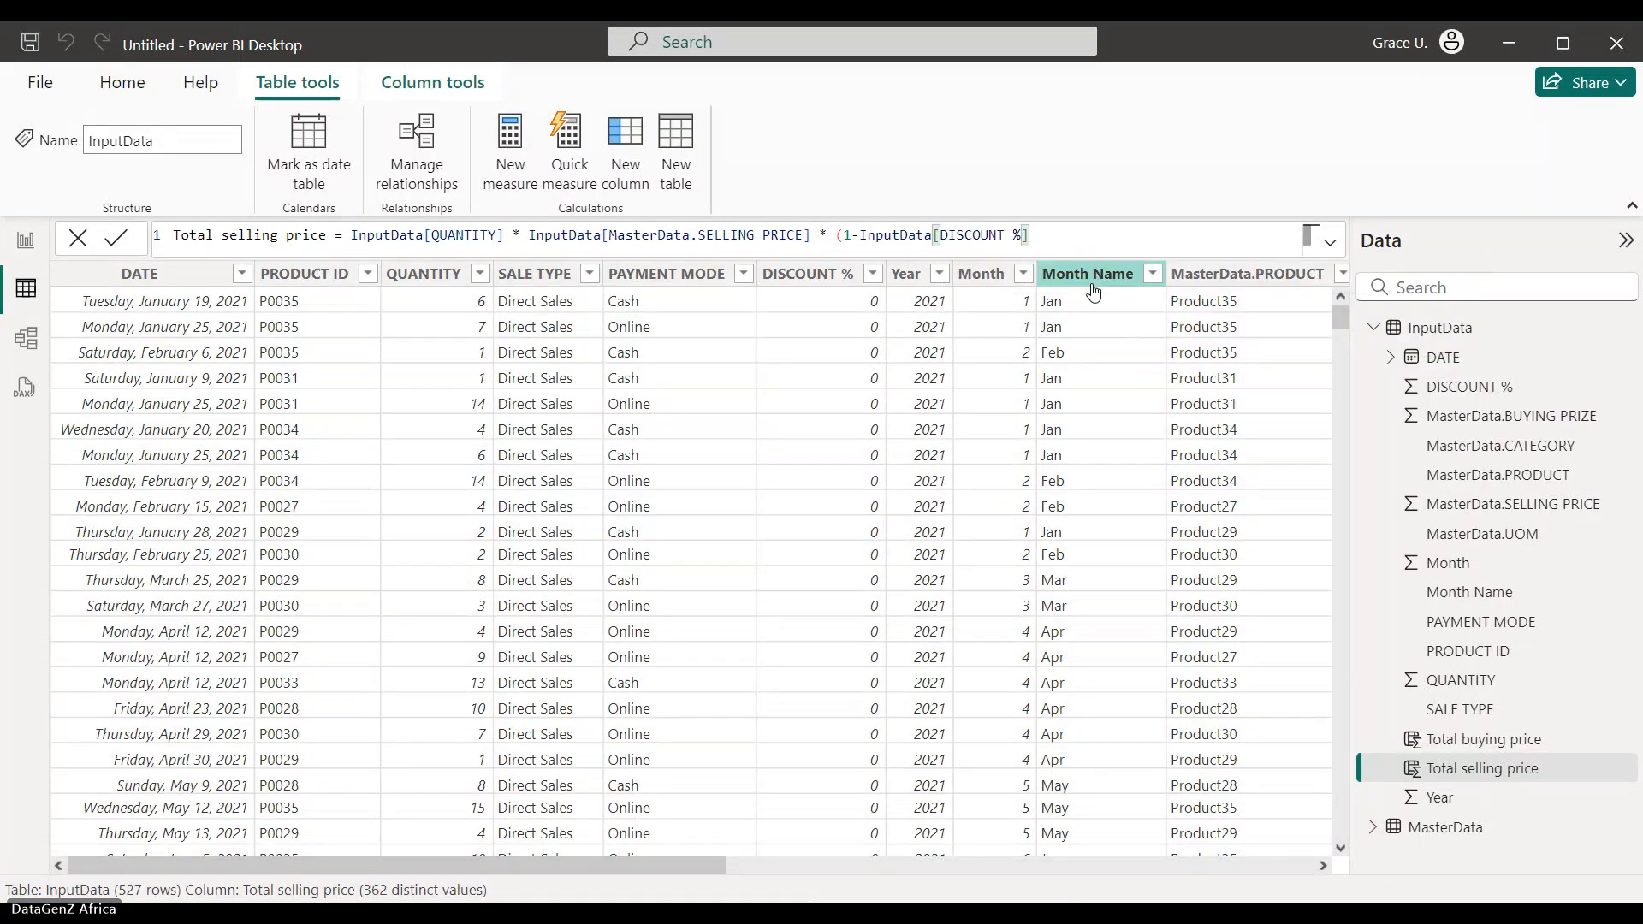
pyautogui.write(')')
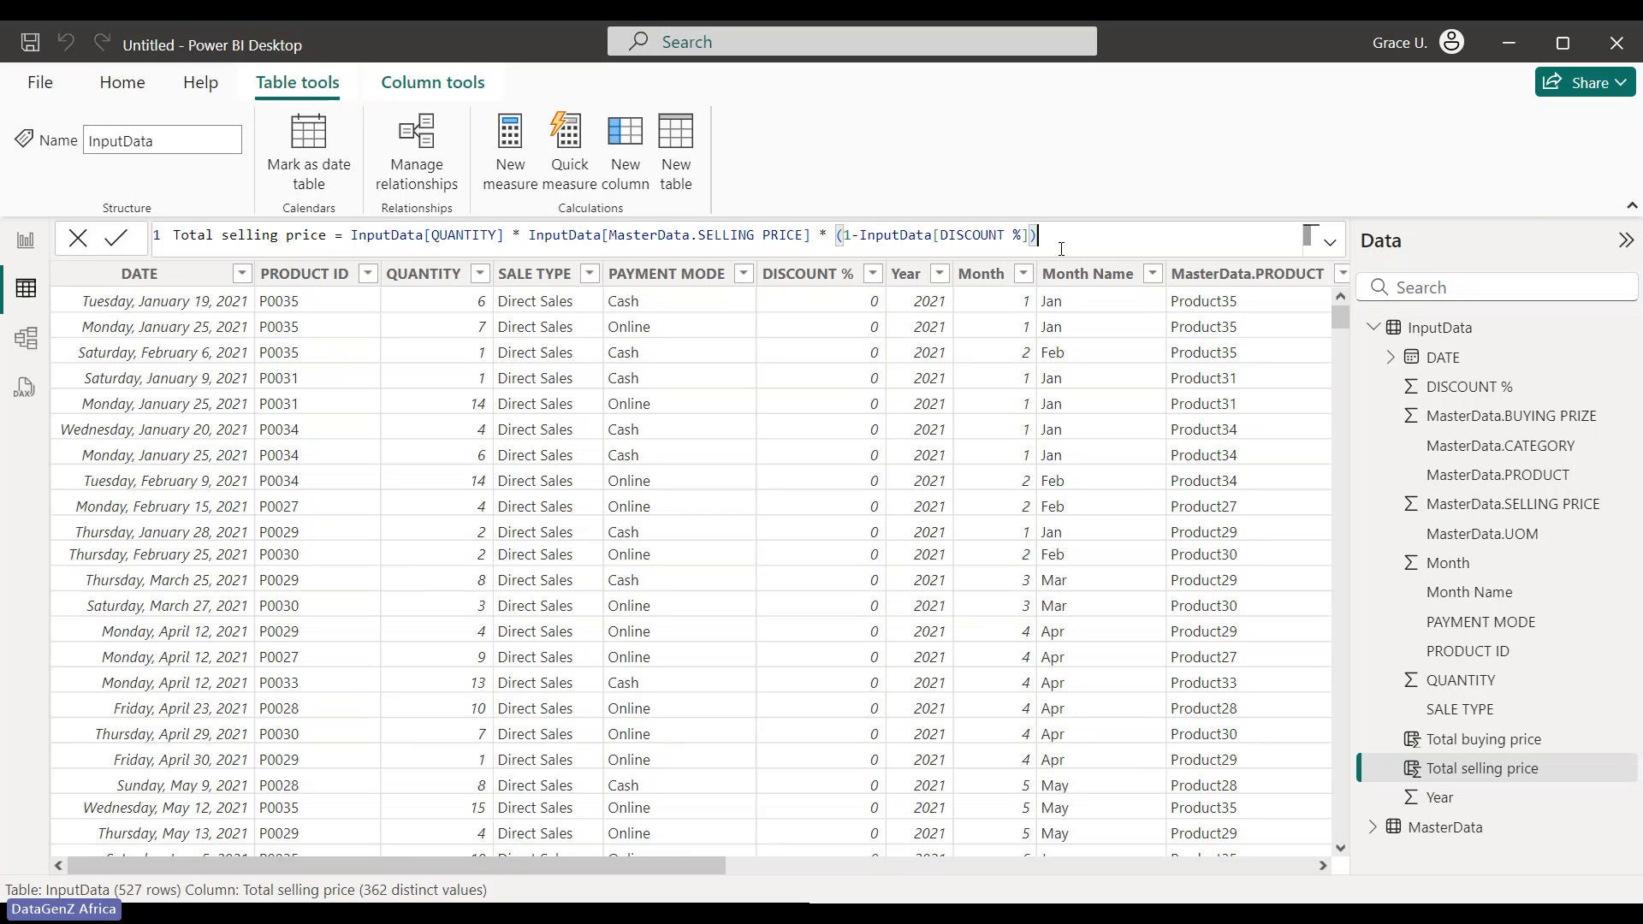
pyautogui.press('Return')
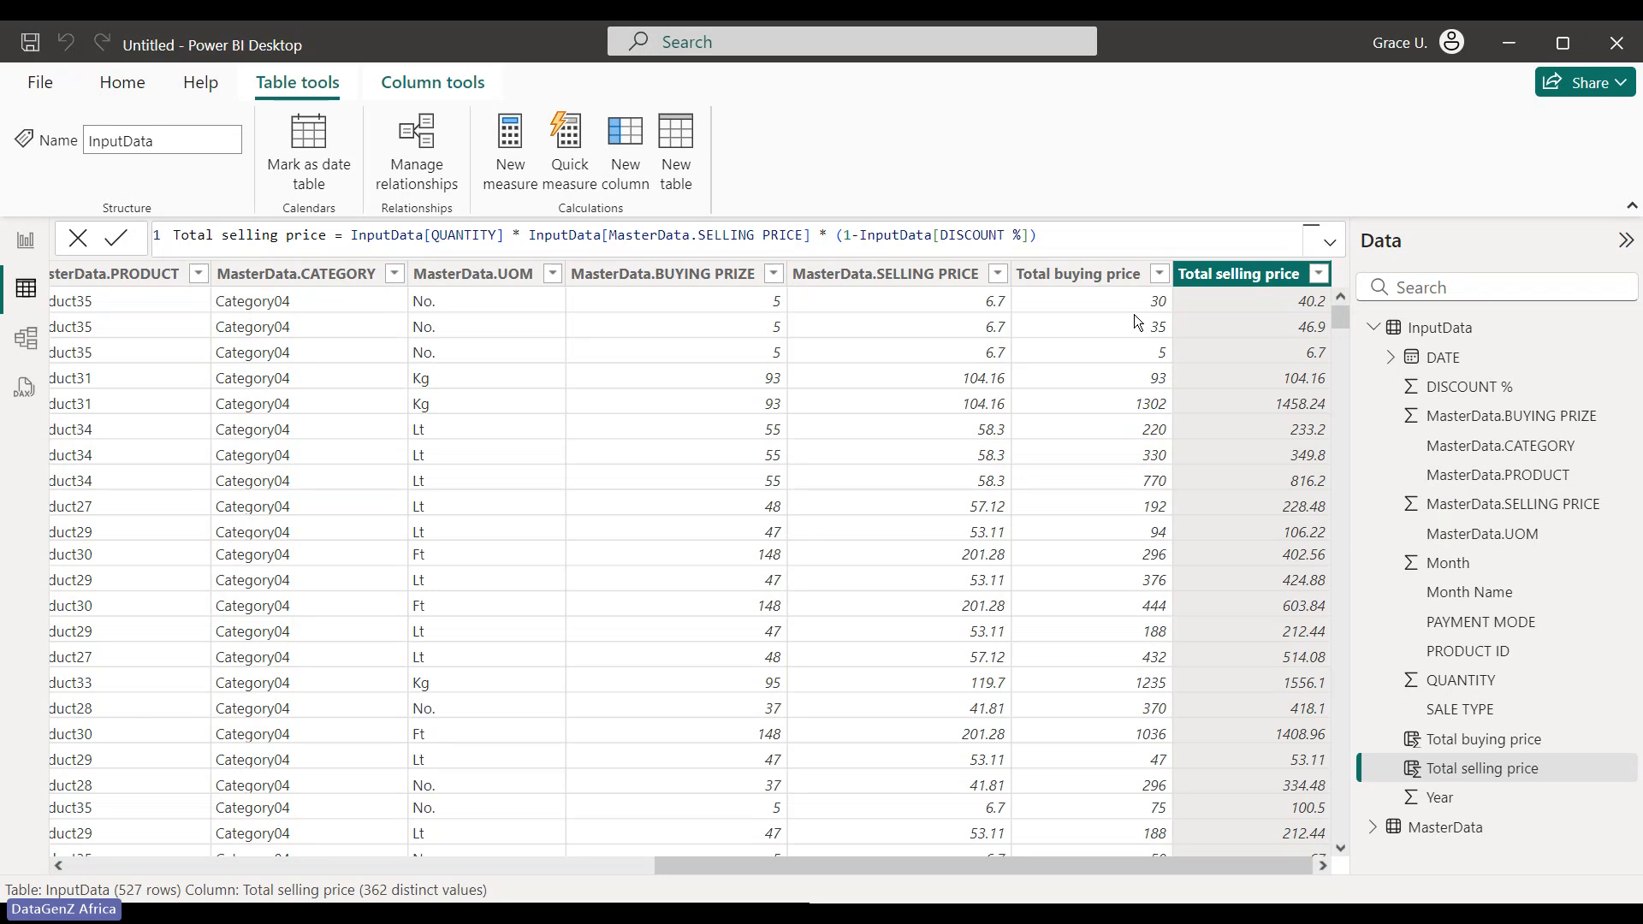
# Add a new measure to the InputData table and begin its formula with "Profit ="
pyautogui.click(511, 167)
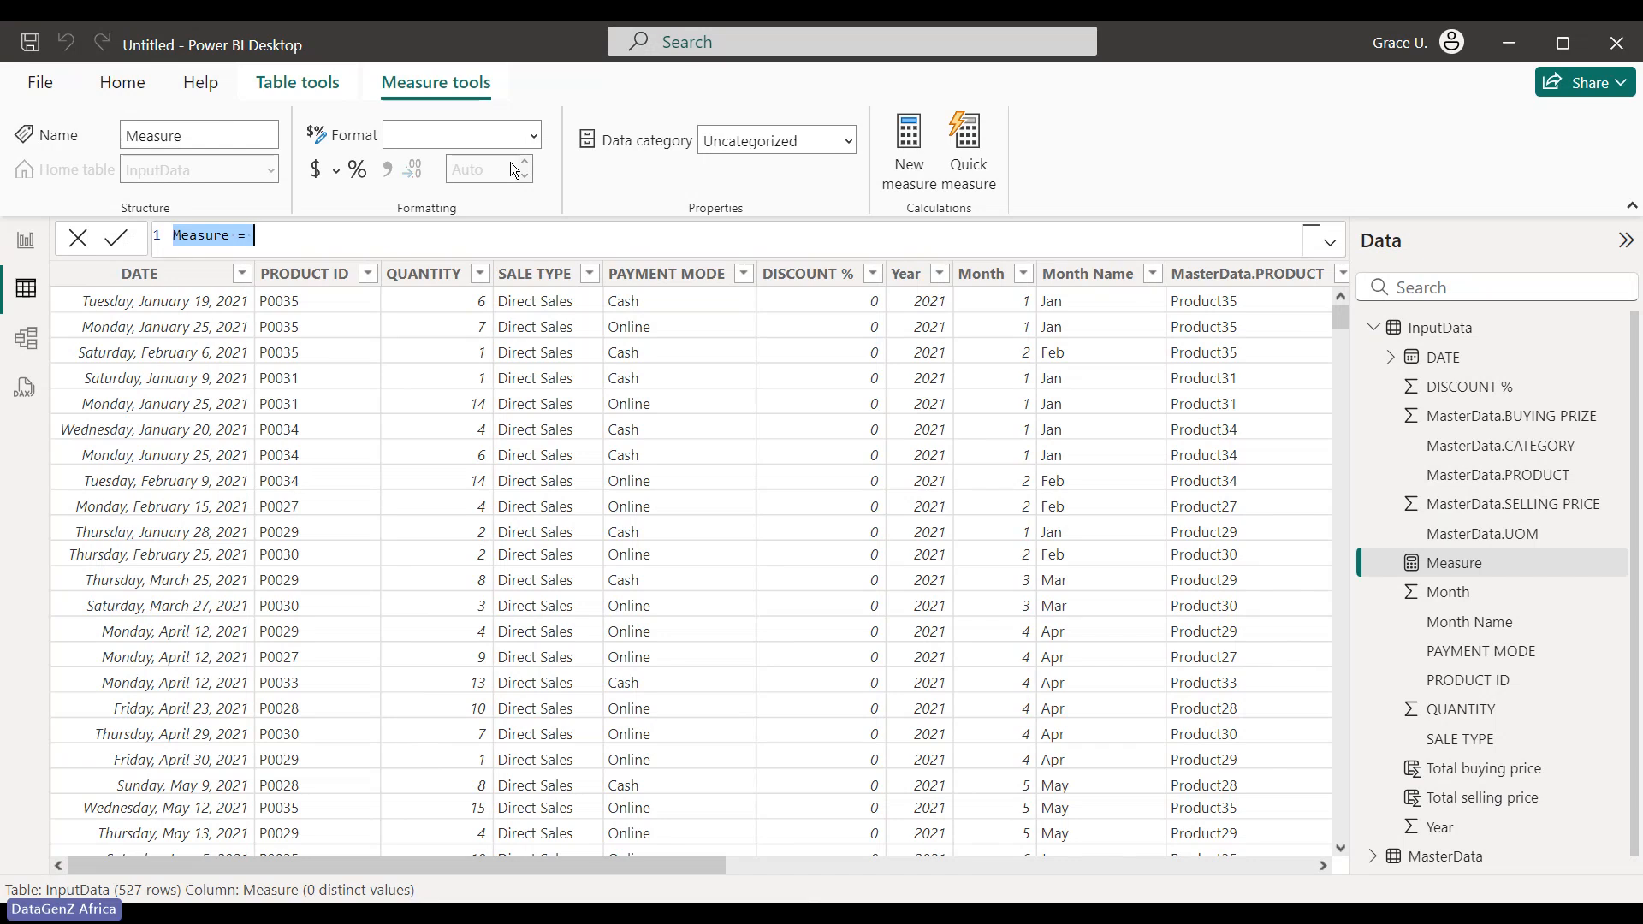
pyautogui.write('p')
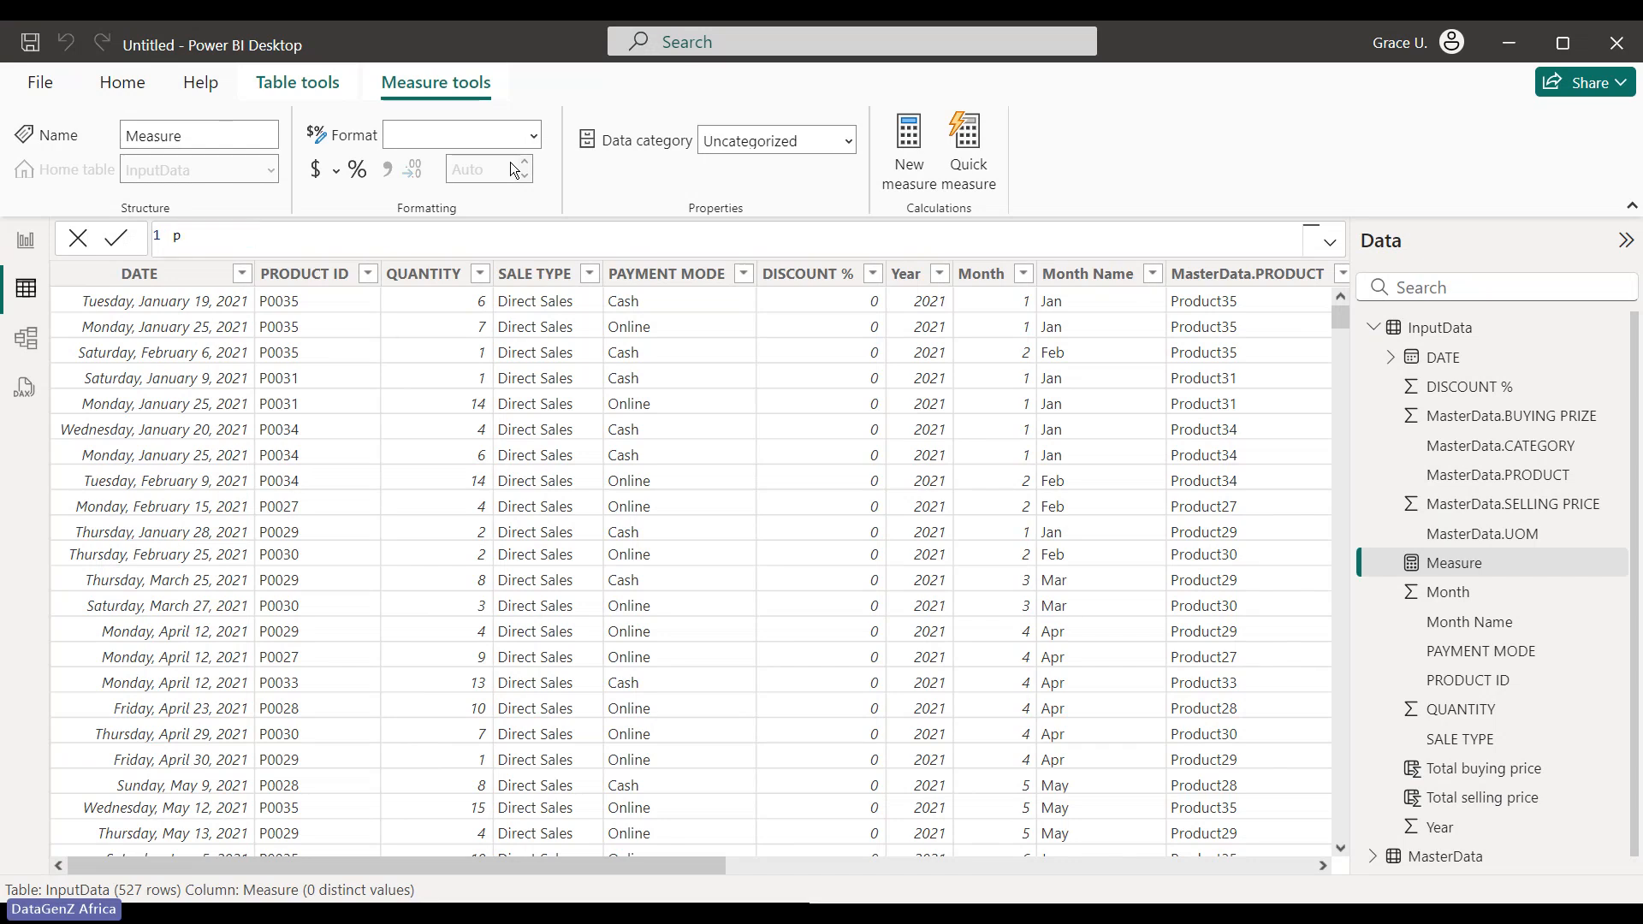
pyautogui.write('rofit')
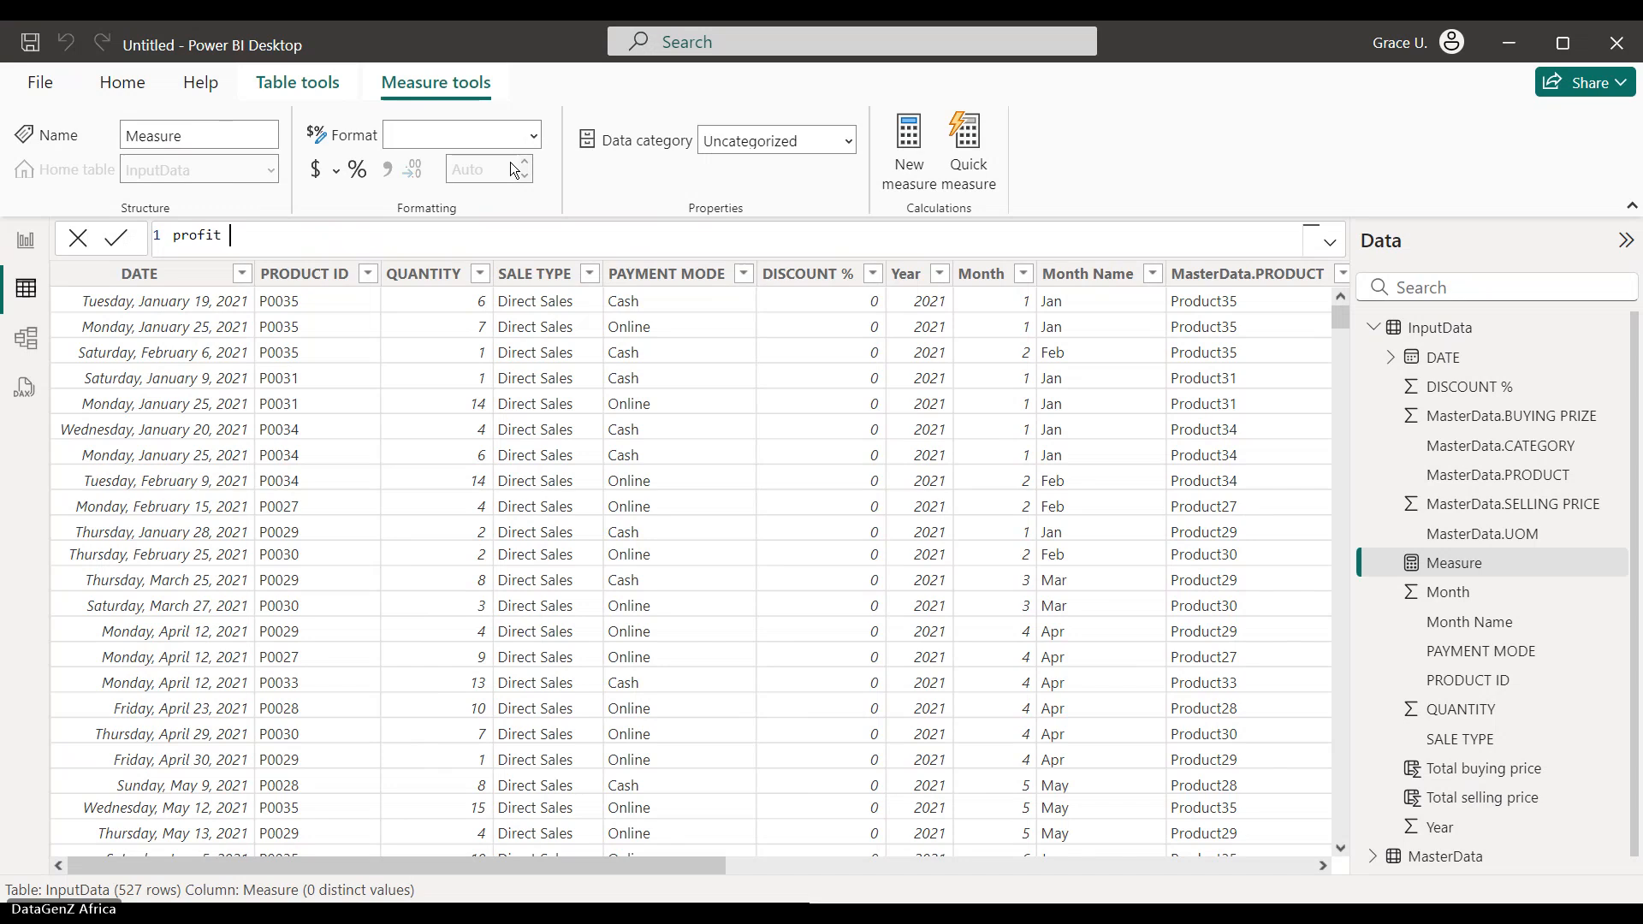
pyautogui.press('BackSpace')
pyautogui.press('BackSpace')
pyautogui.press('BackSpace')
pyautogui.press('BackSpace')
pyautogui.press('BackSpace')
pyautogui.press('BackSpace')
pyautogui.press('BackSpace')
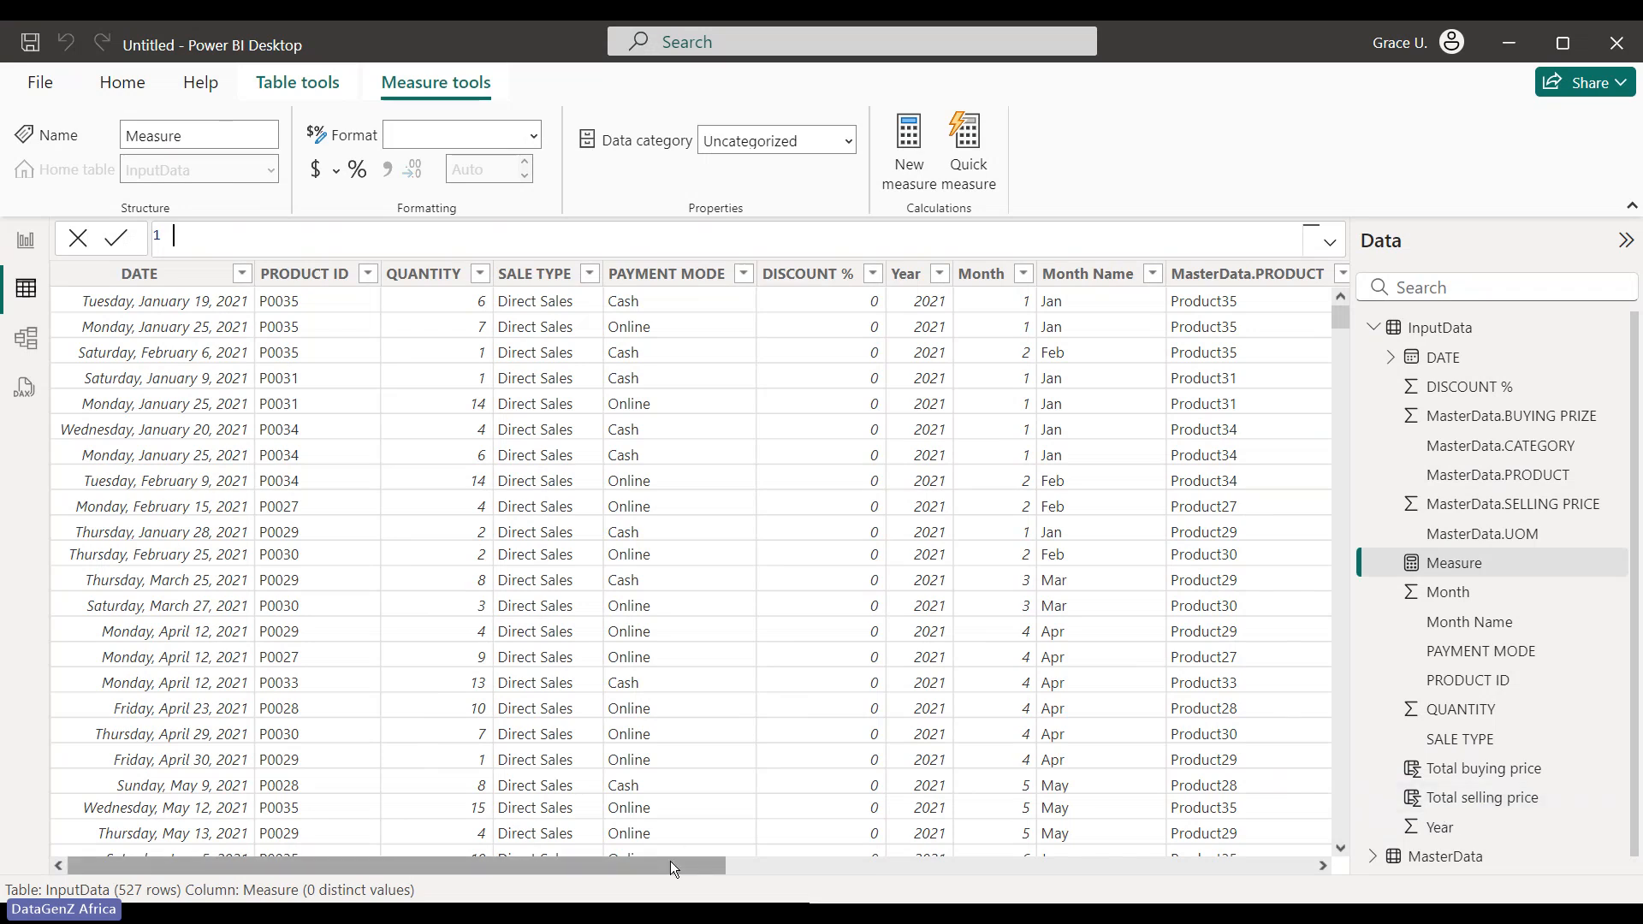
pyautogui.moveTo(670, 861); pyautogui.dragTo(1003, 845)
pyautogui.hscroll(-10, 1127, 835)
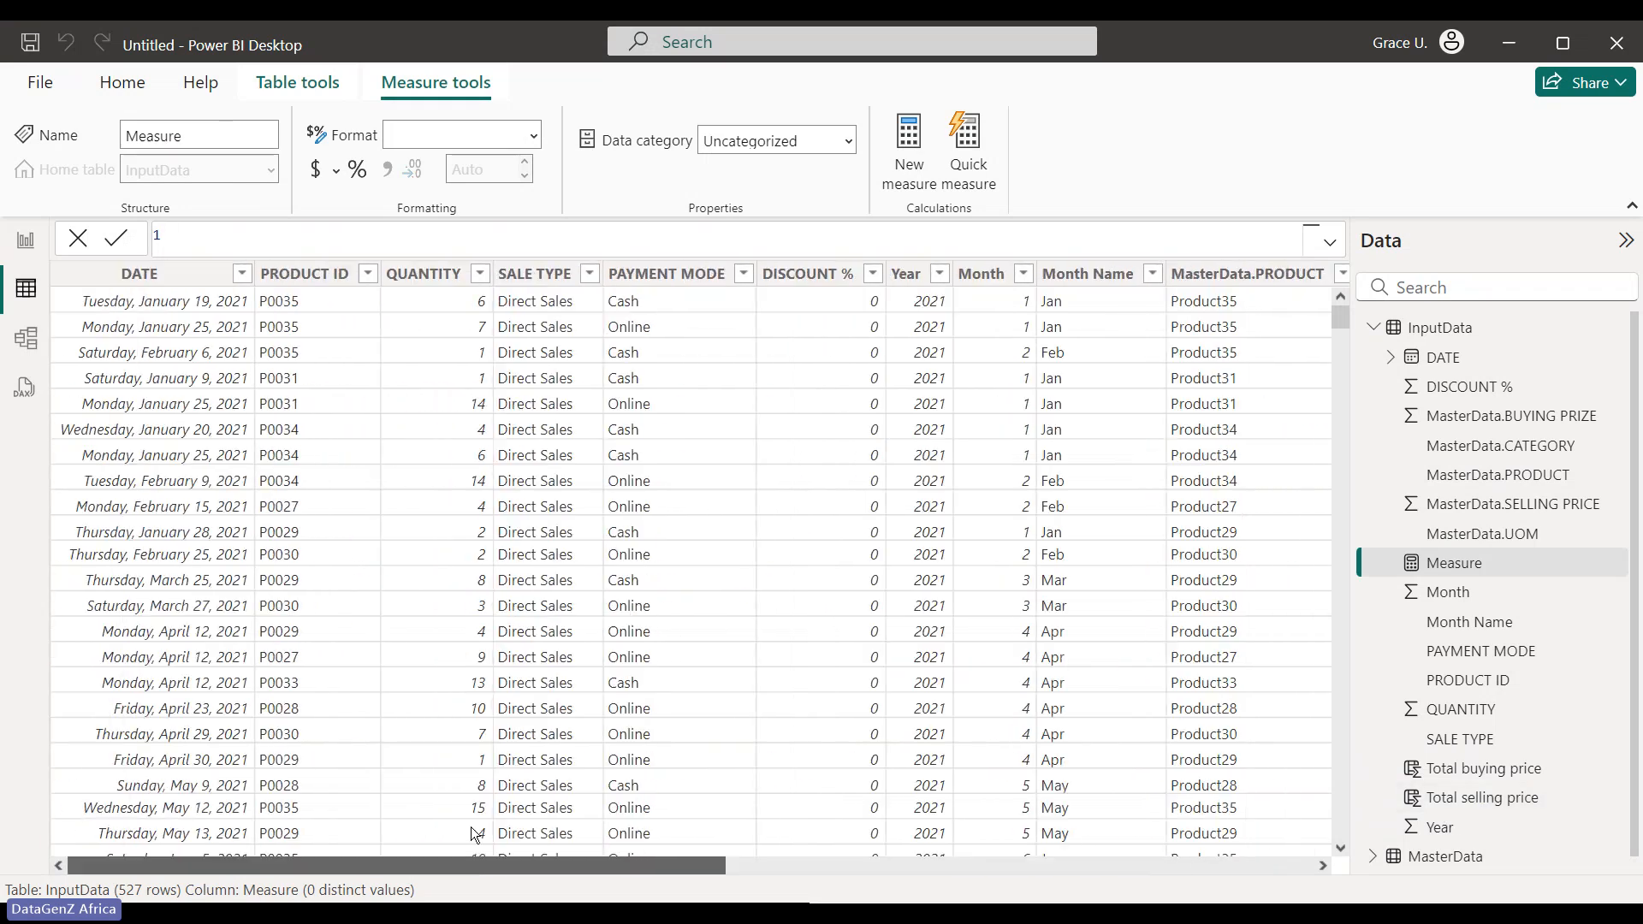
pyautogui.write('P')
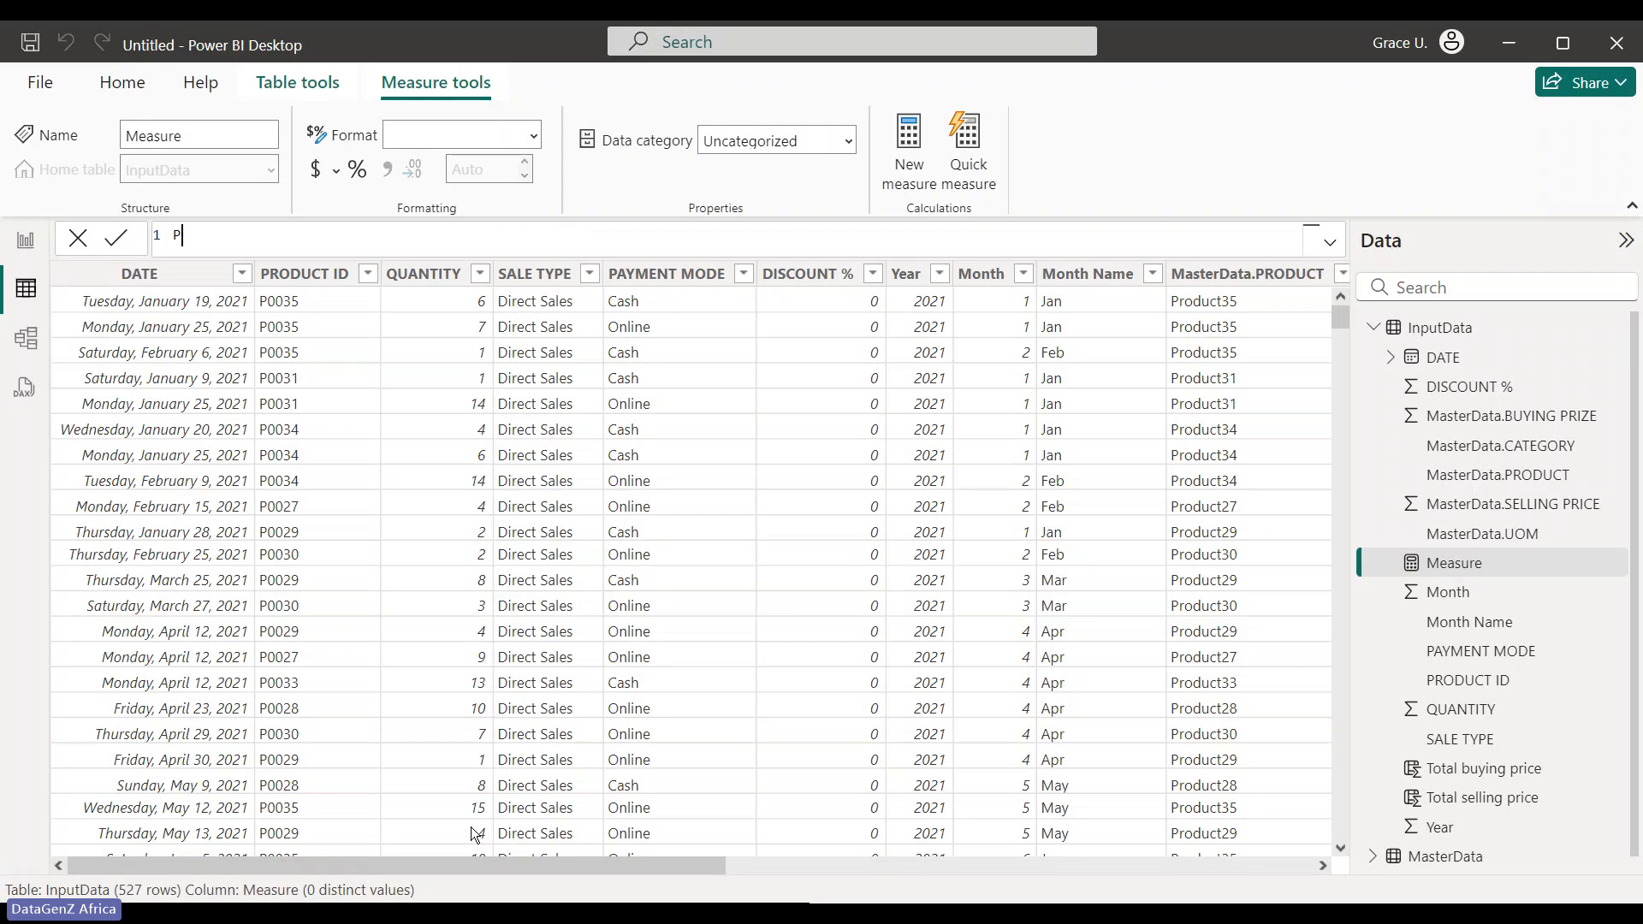
pyautogui.write('rofit =')
# Enter sum(InputData[Total selling price]) followed by a minus sign as the first part of the Profit formula
pyautogui.write('sum')
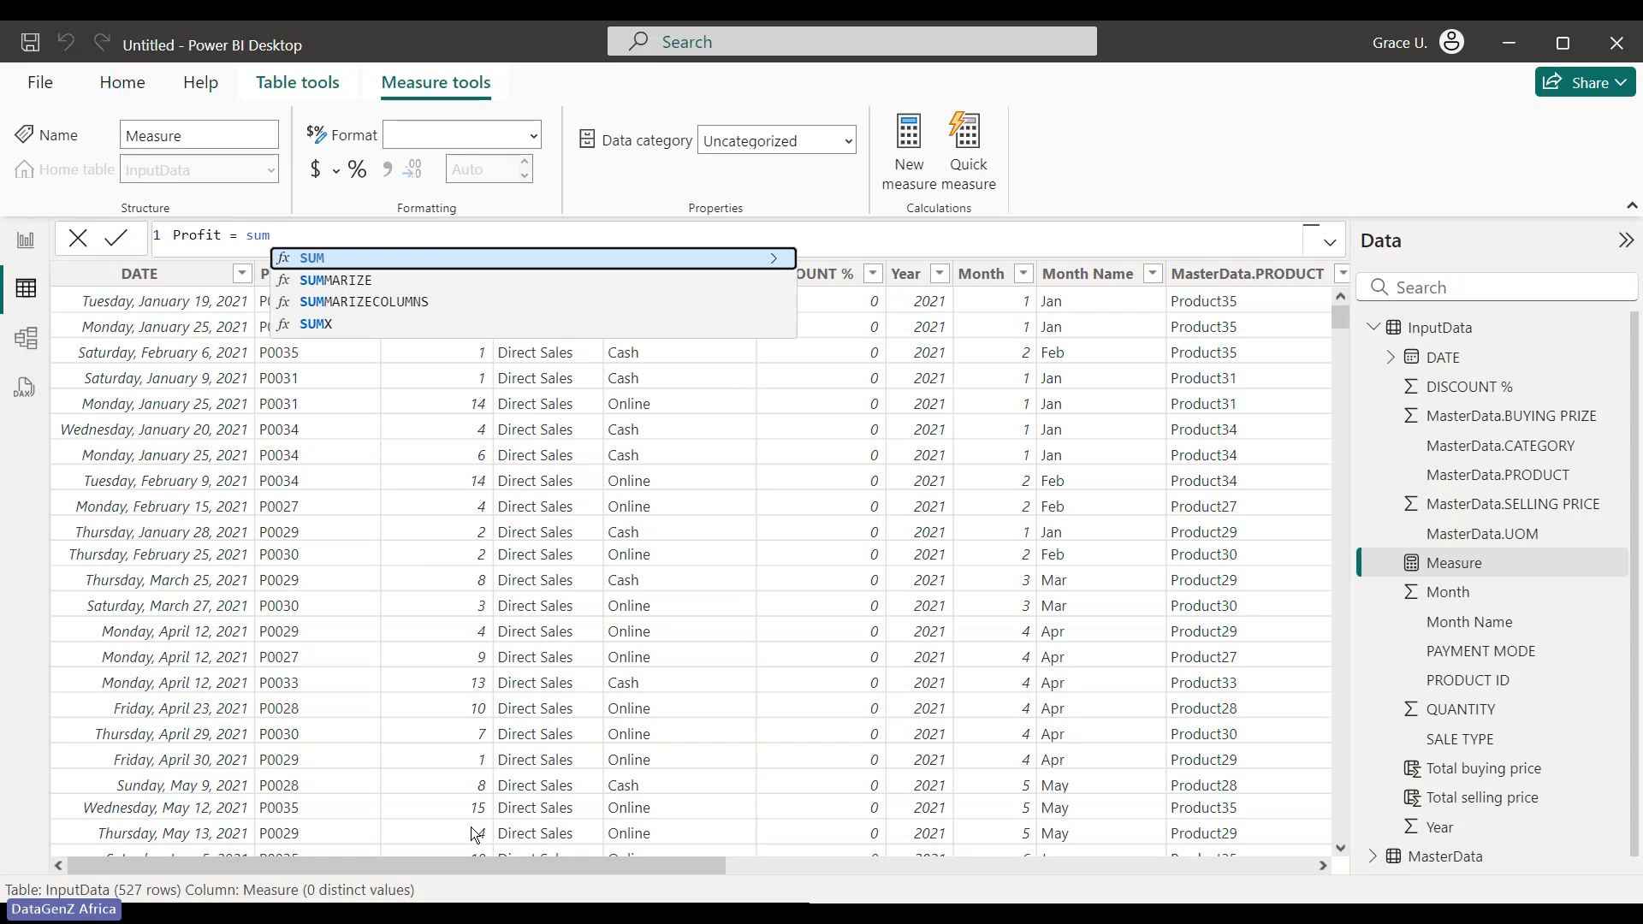
pyautogui.write('(i')
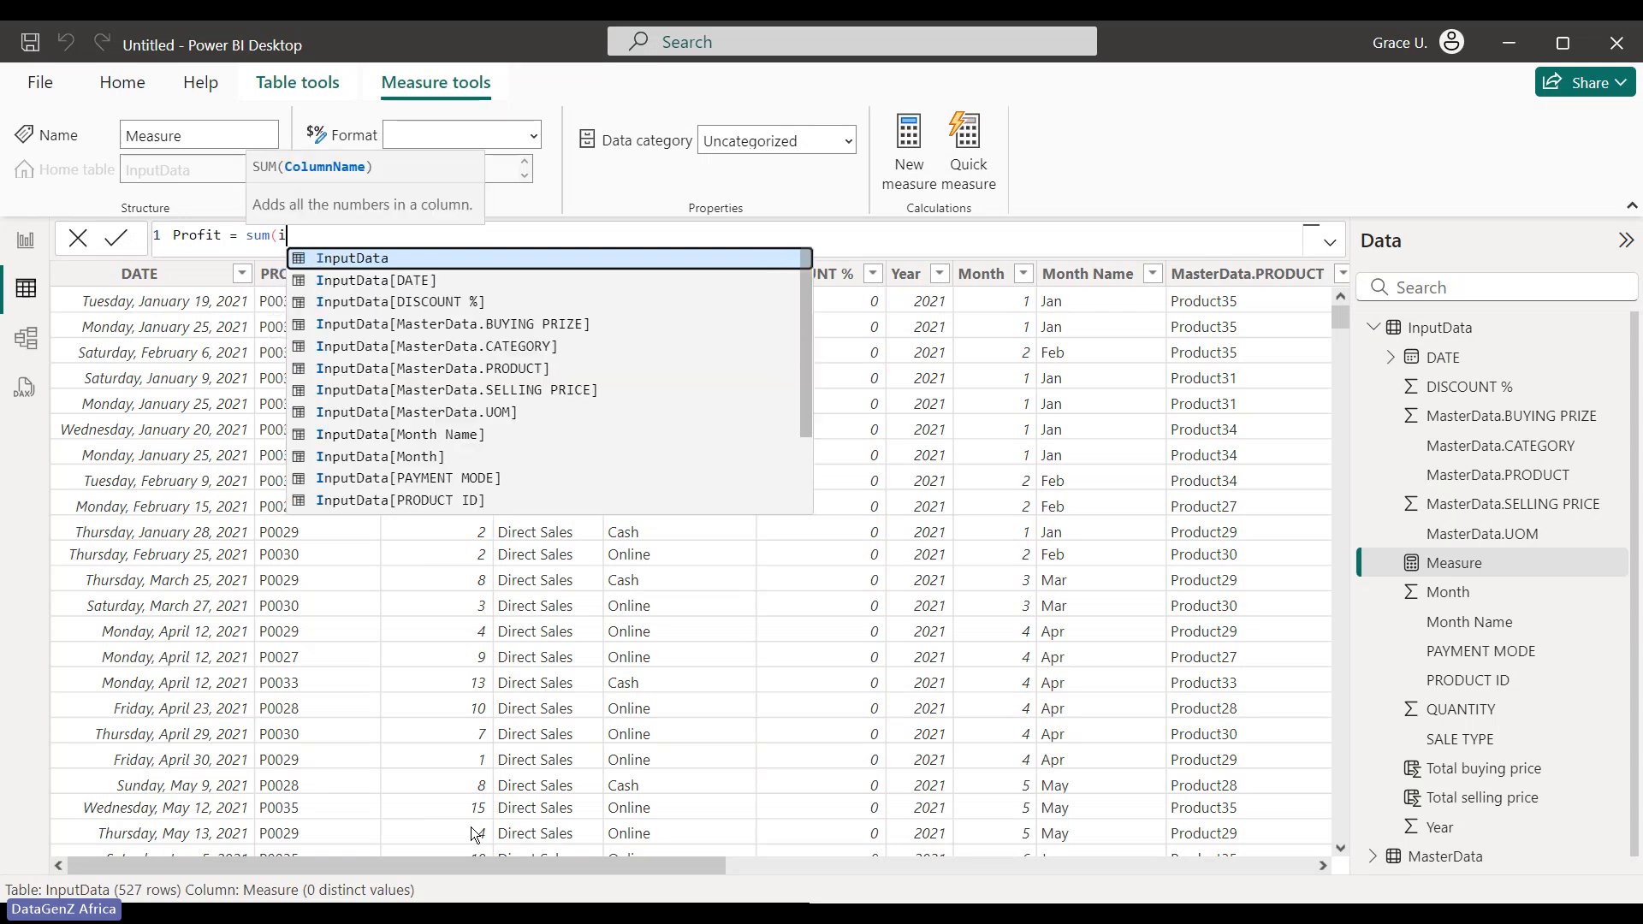
pyautogui.write('n')
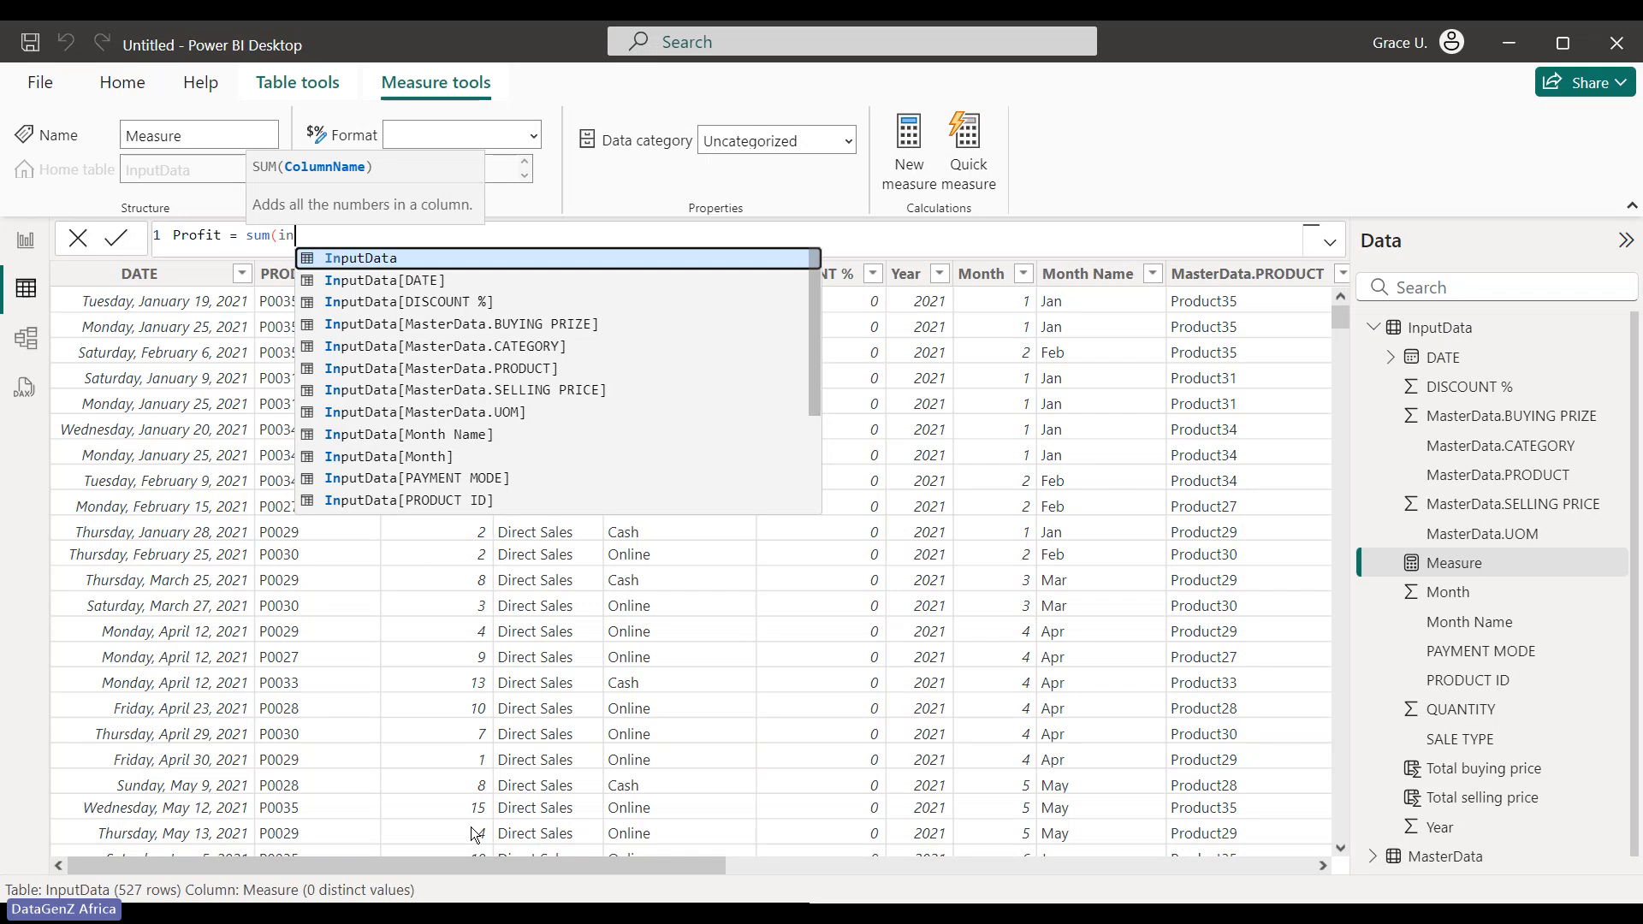
pyautogui.write('pu')
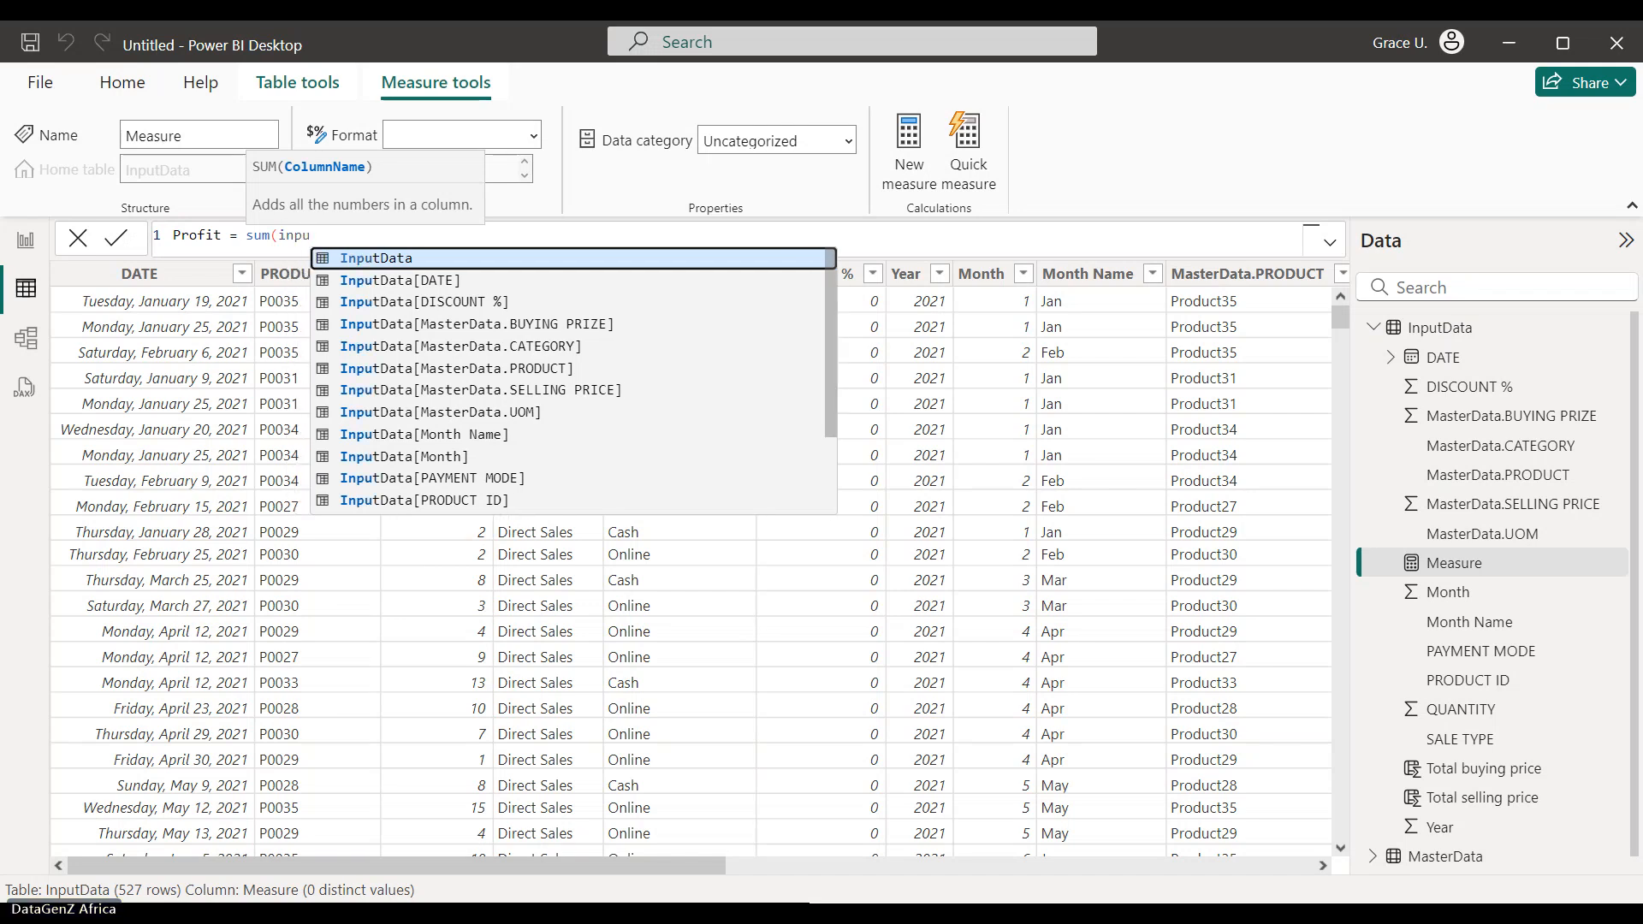
pyautogui.moveTo(832, 403); pyautogui.dragTo(833, 497)
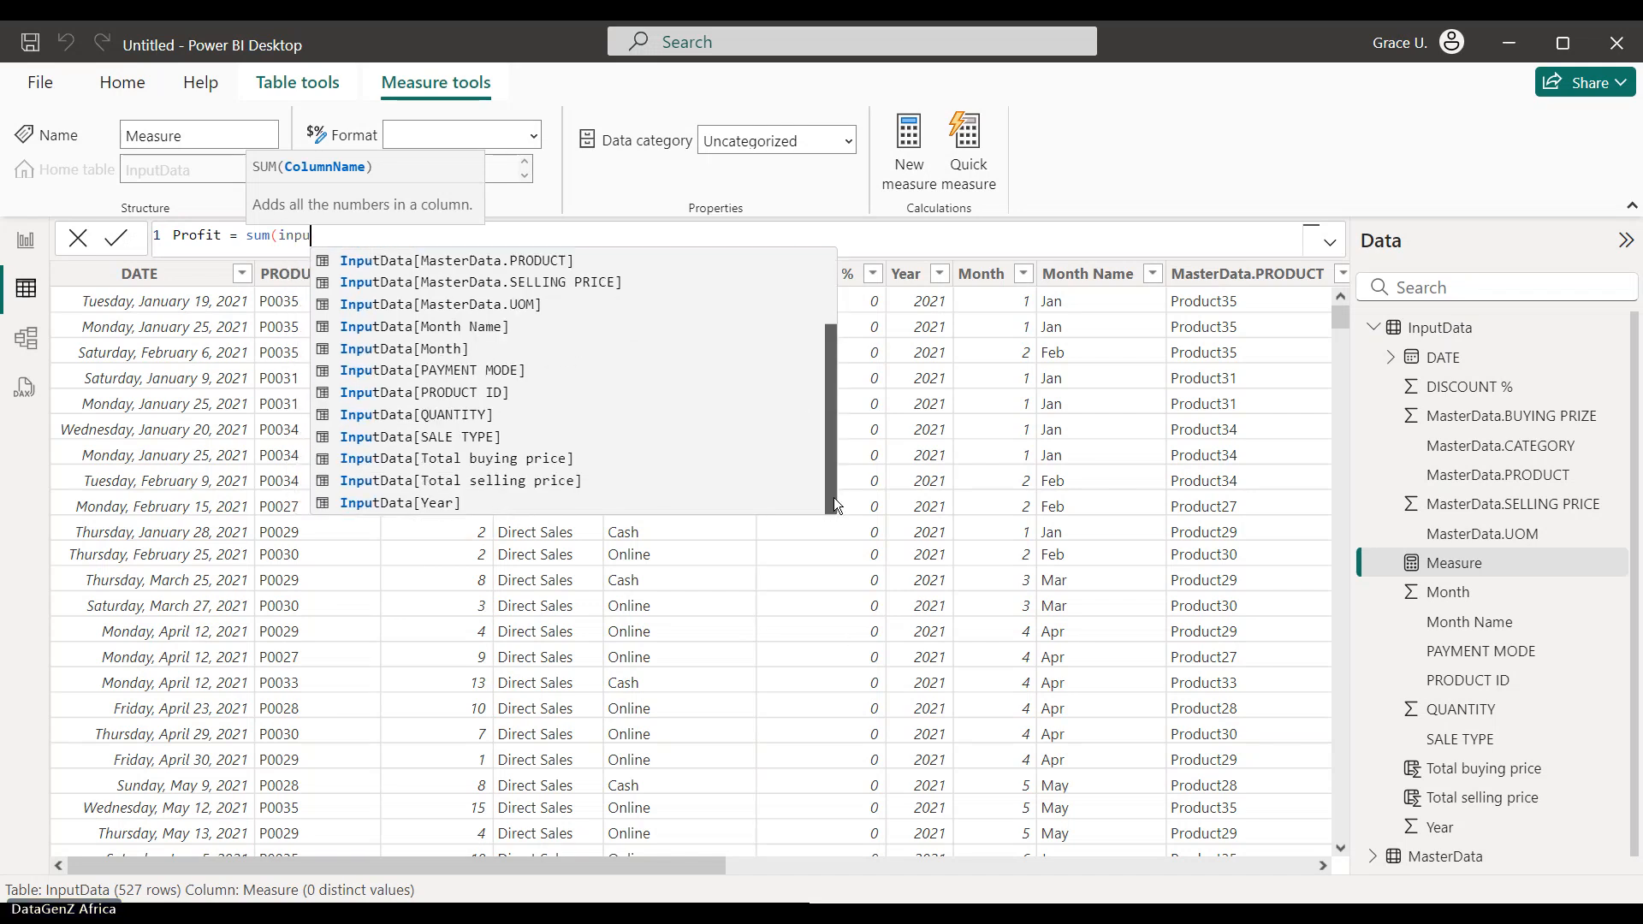
pyautogui.click(550, 481)
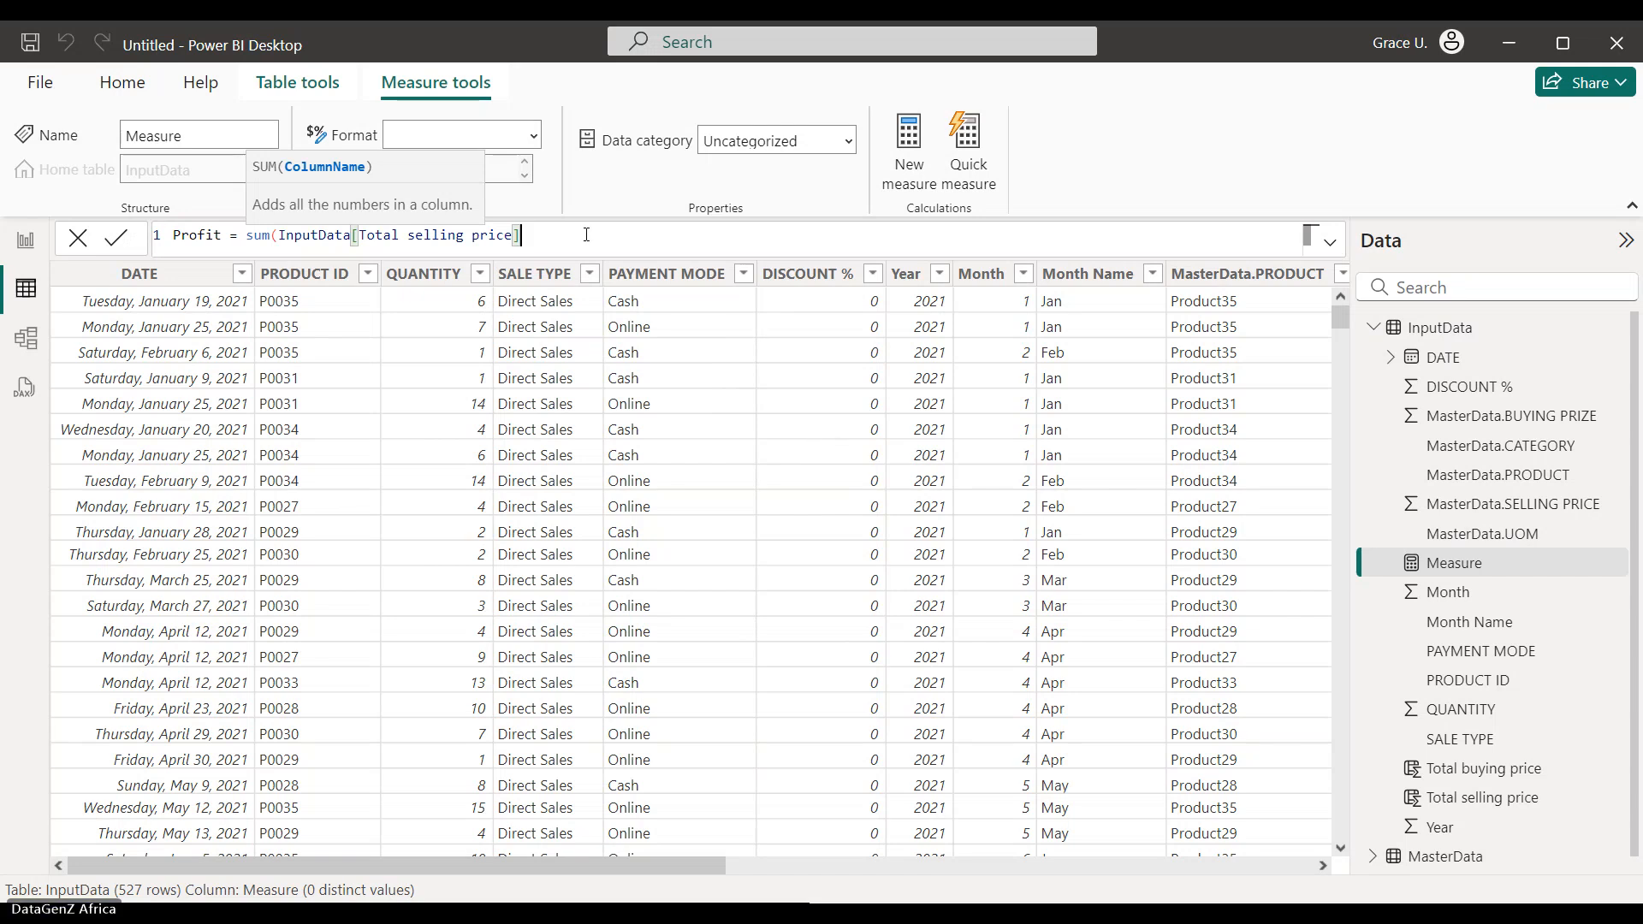
pyautogui.write('-')
pyautogui.click(520, 237)
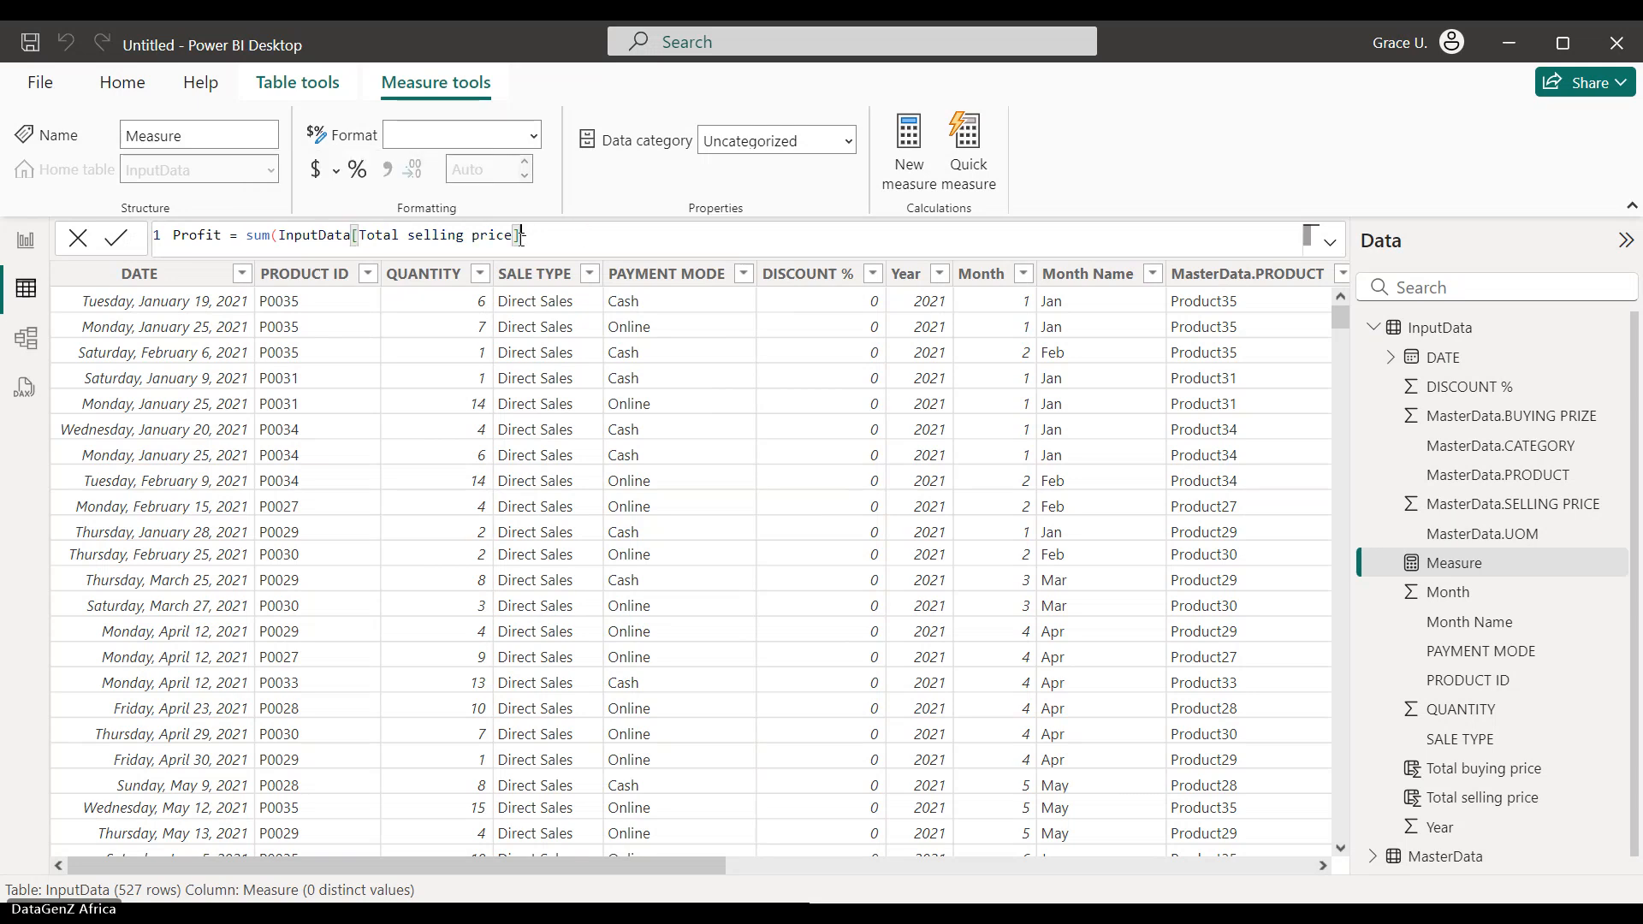
pyautogui.write(')-')
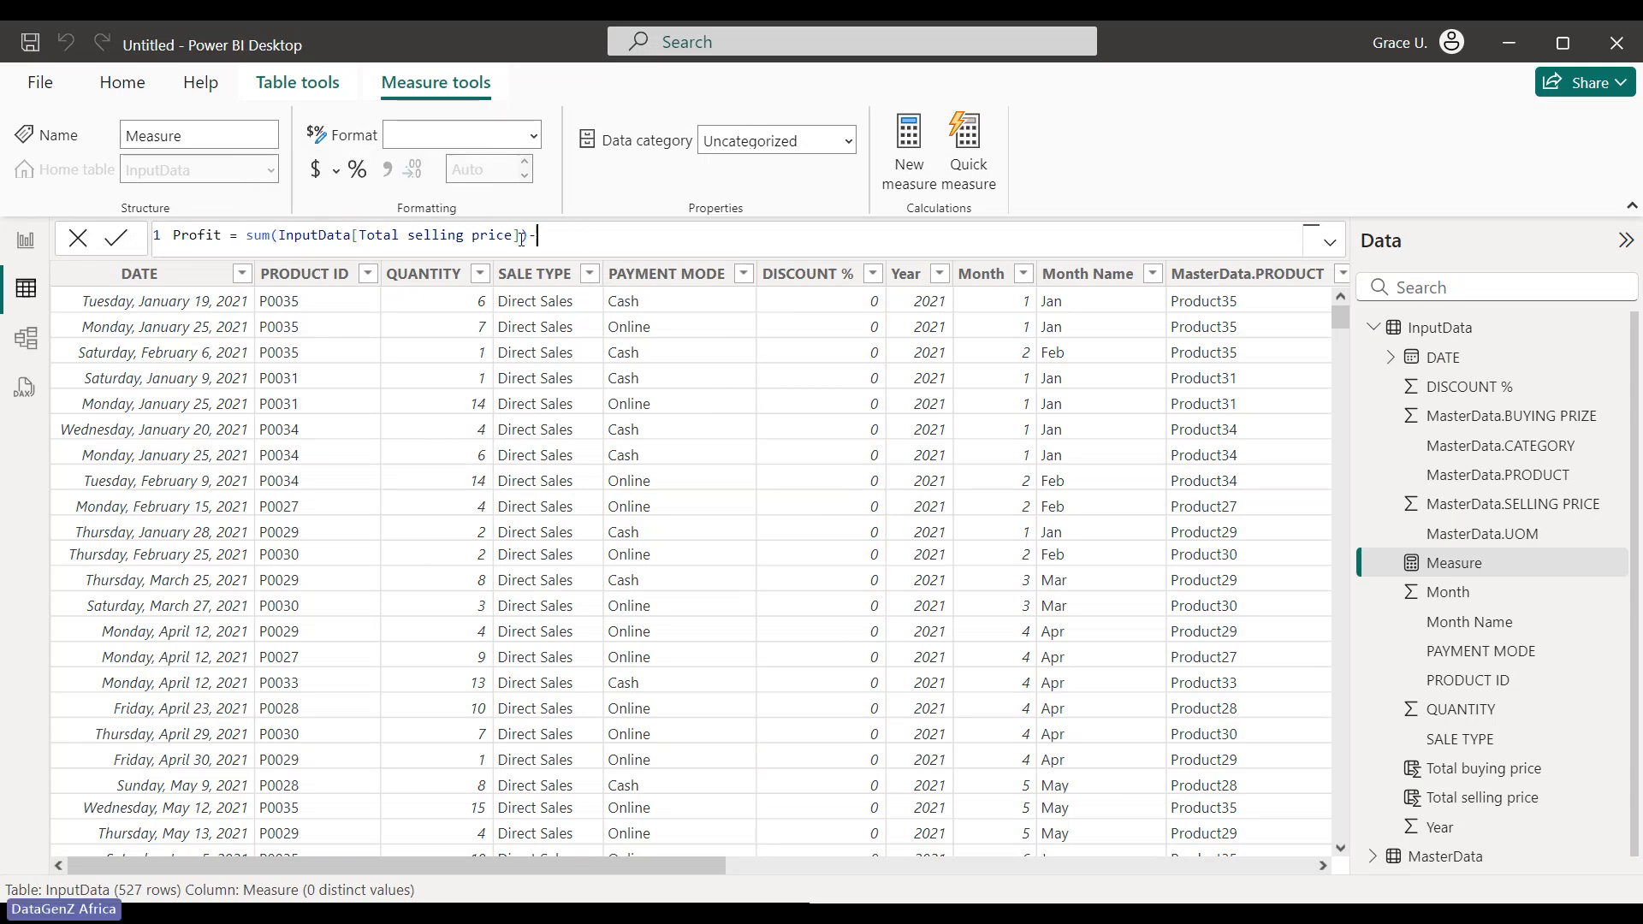
# Complete the Profit formula by subtracting SUM(InputData[Total buying price])
pyautogui.press('End')
pyautogui.write('sum')
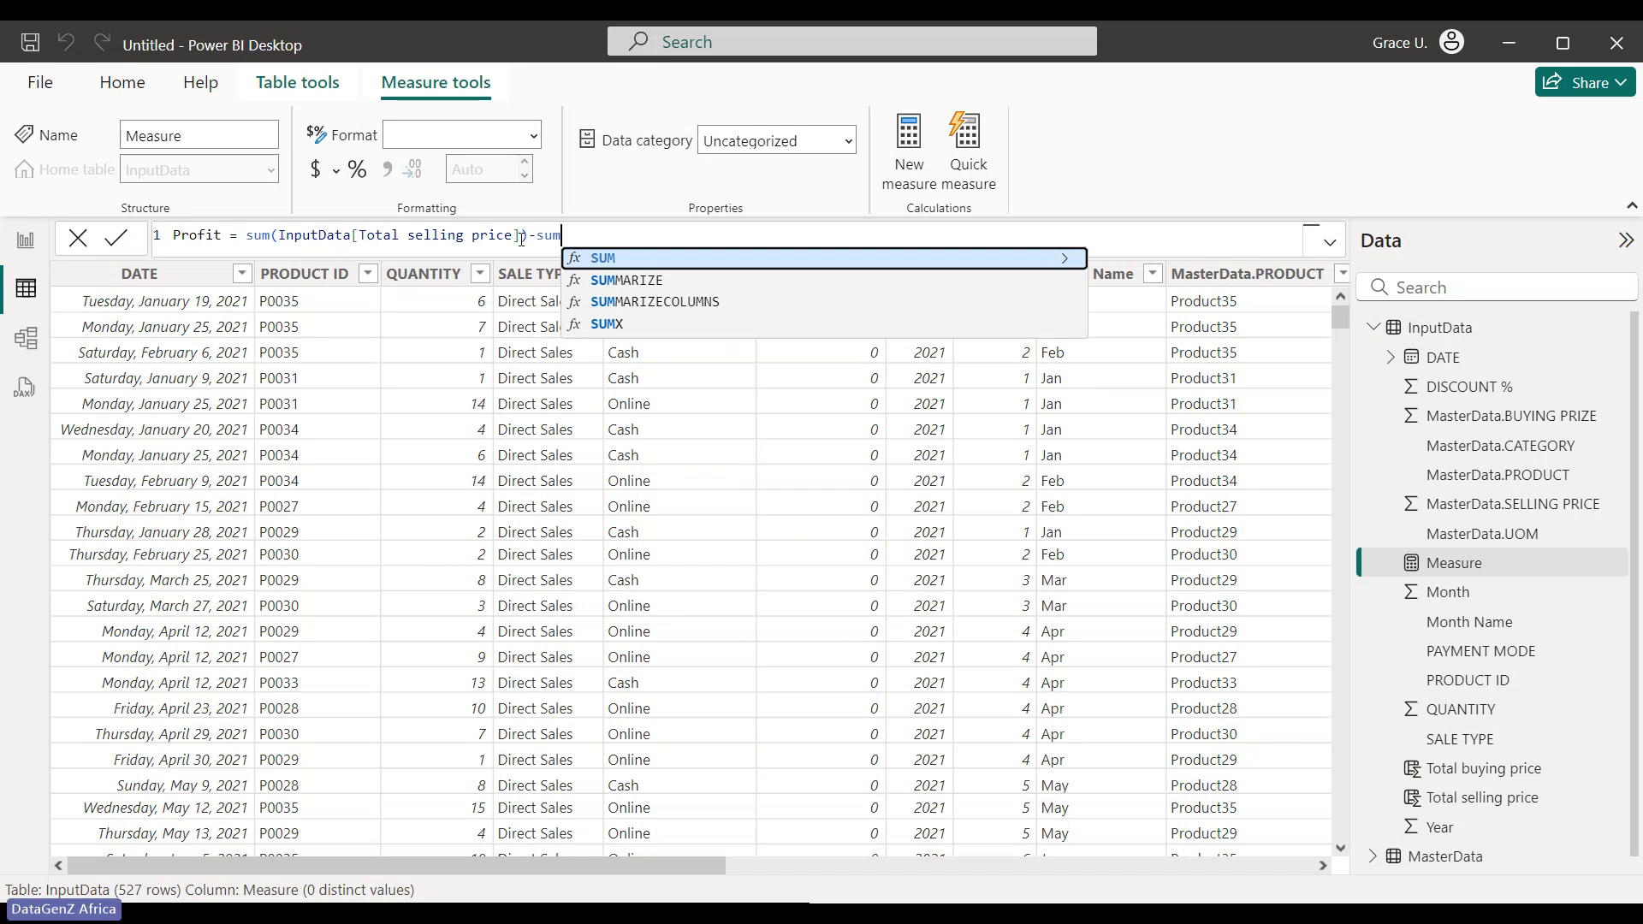
pyautogui.click(623, 260)
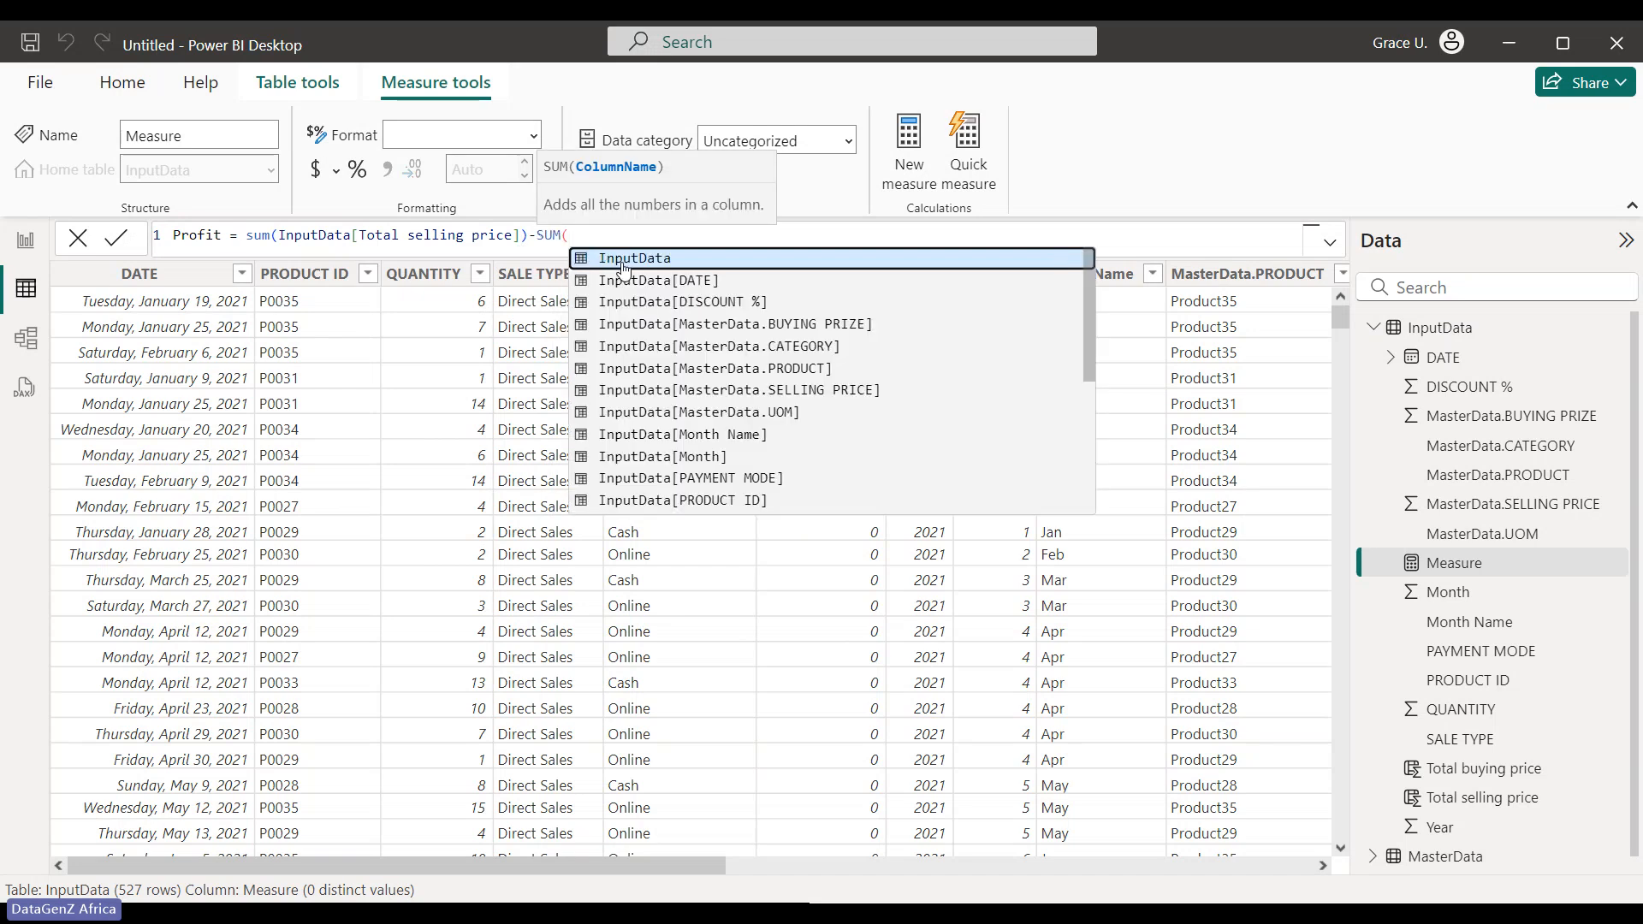
pyautogui.write('in')
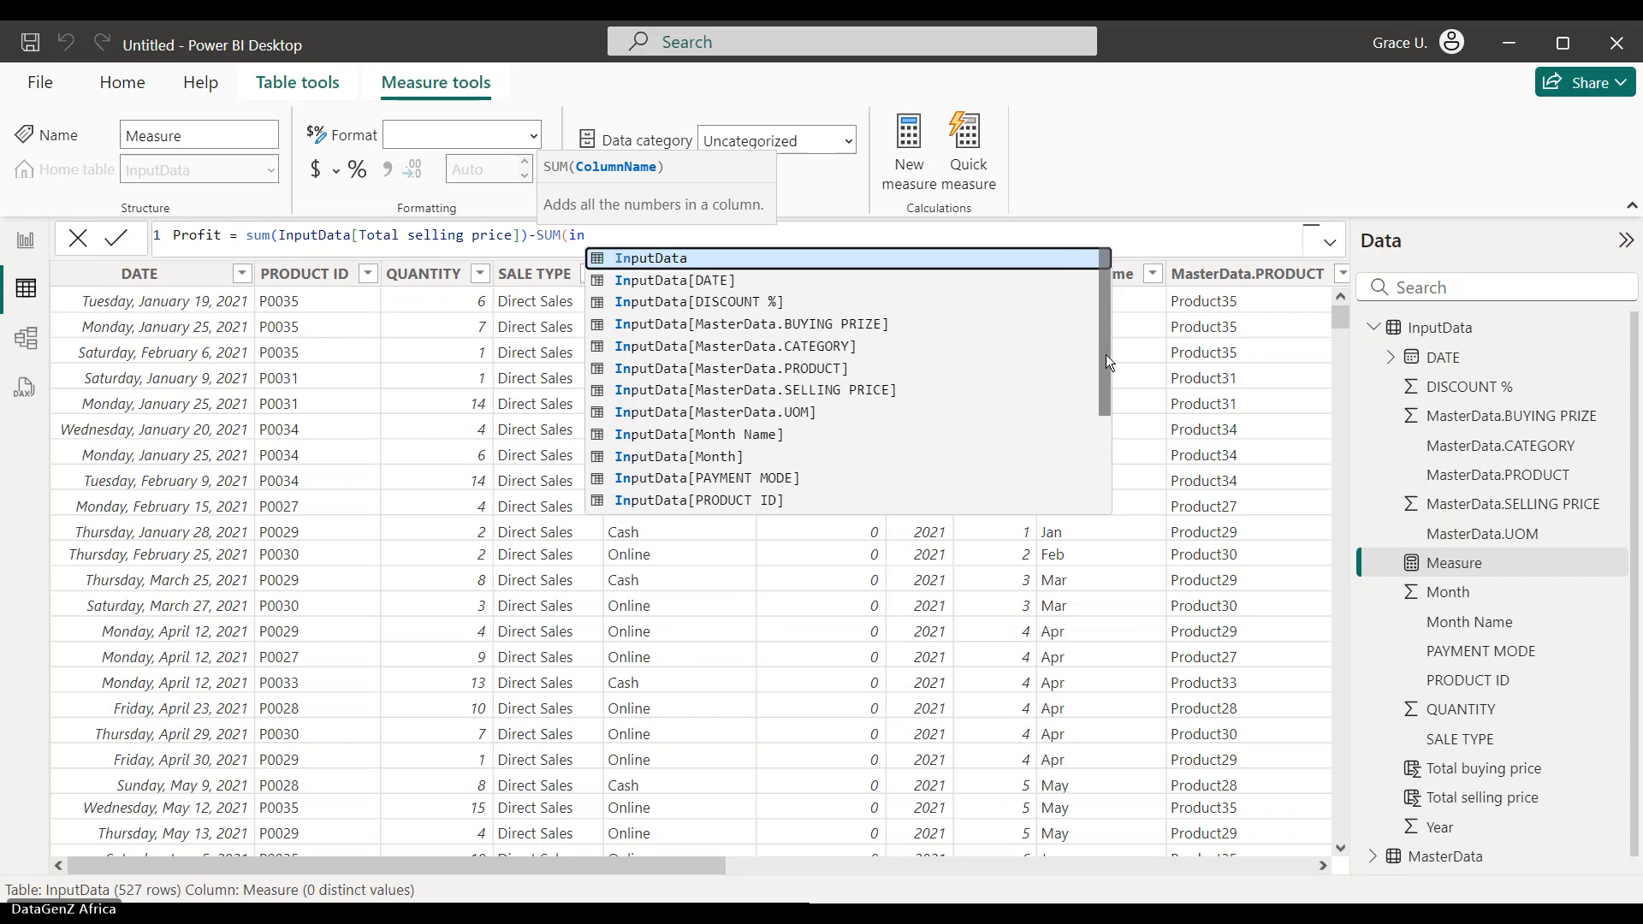
pyautogui.scroll(-2, 1107, 362)
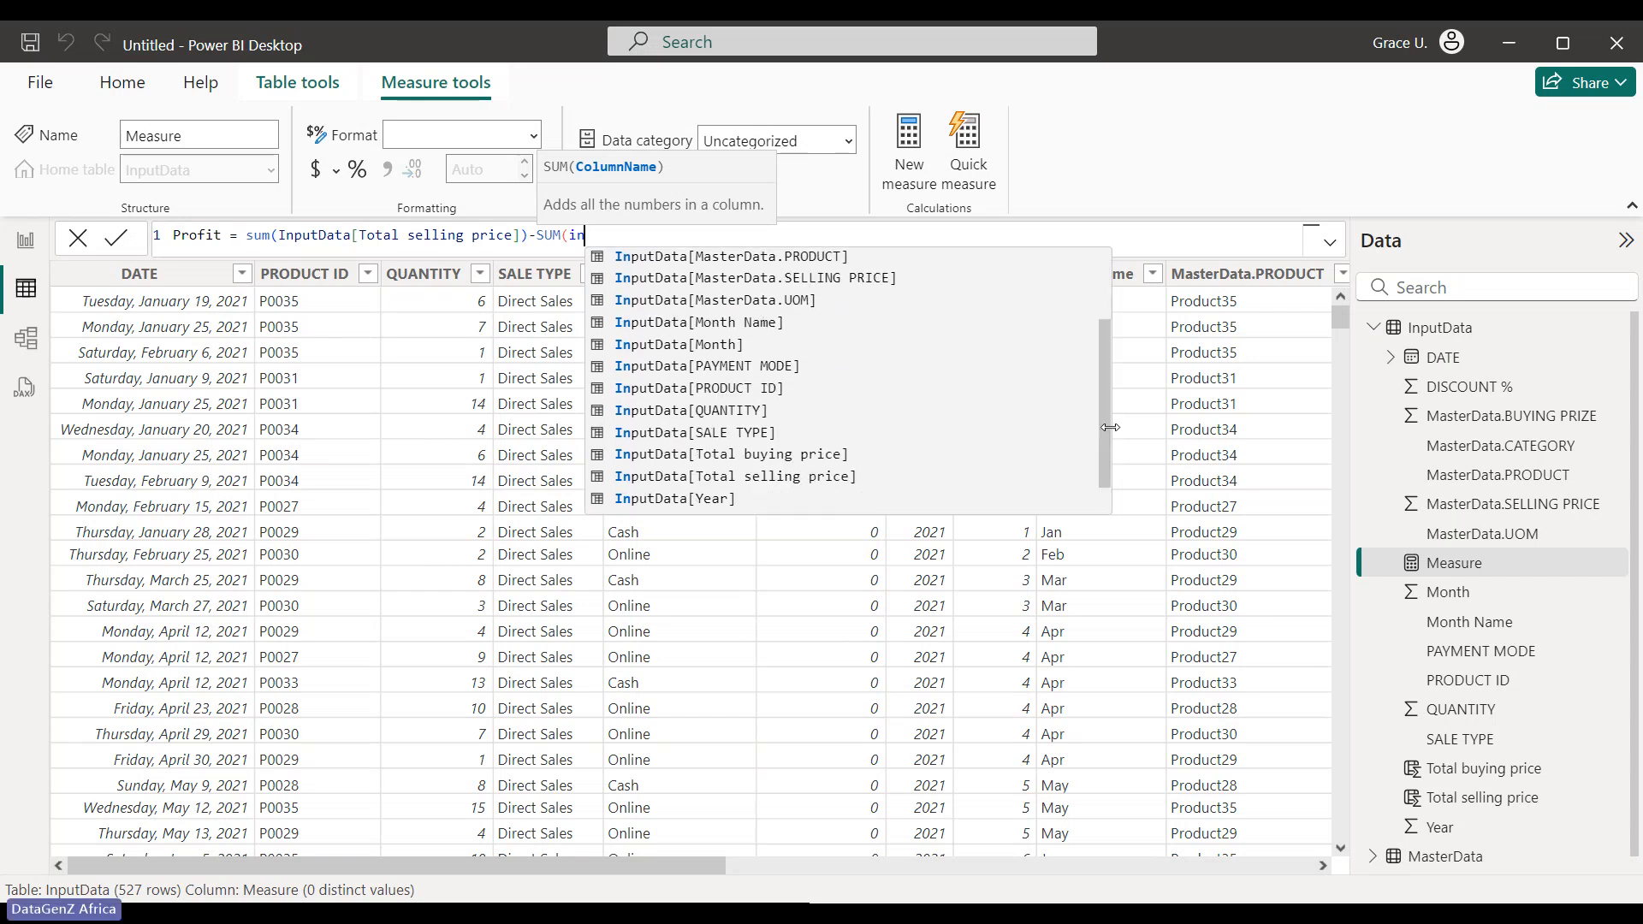
pyautogui.click(727, 453)
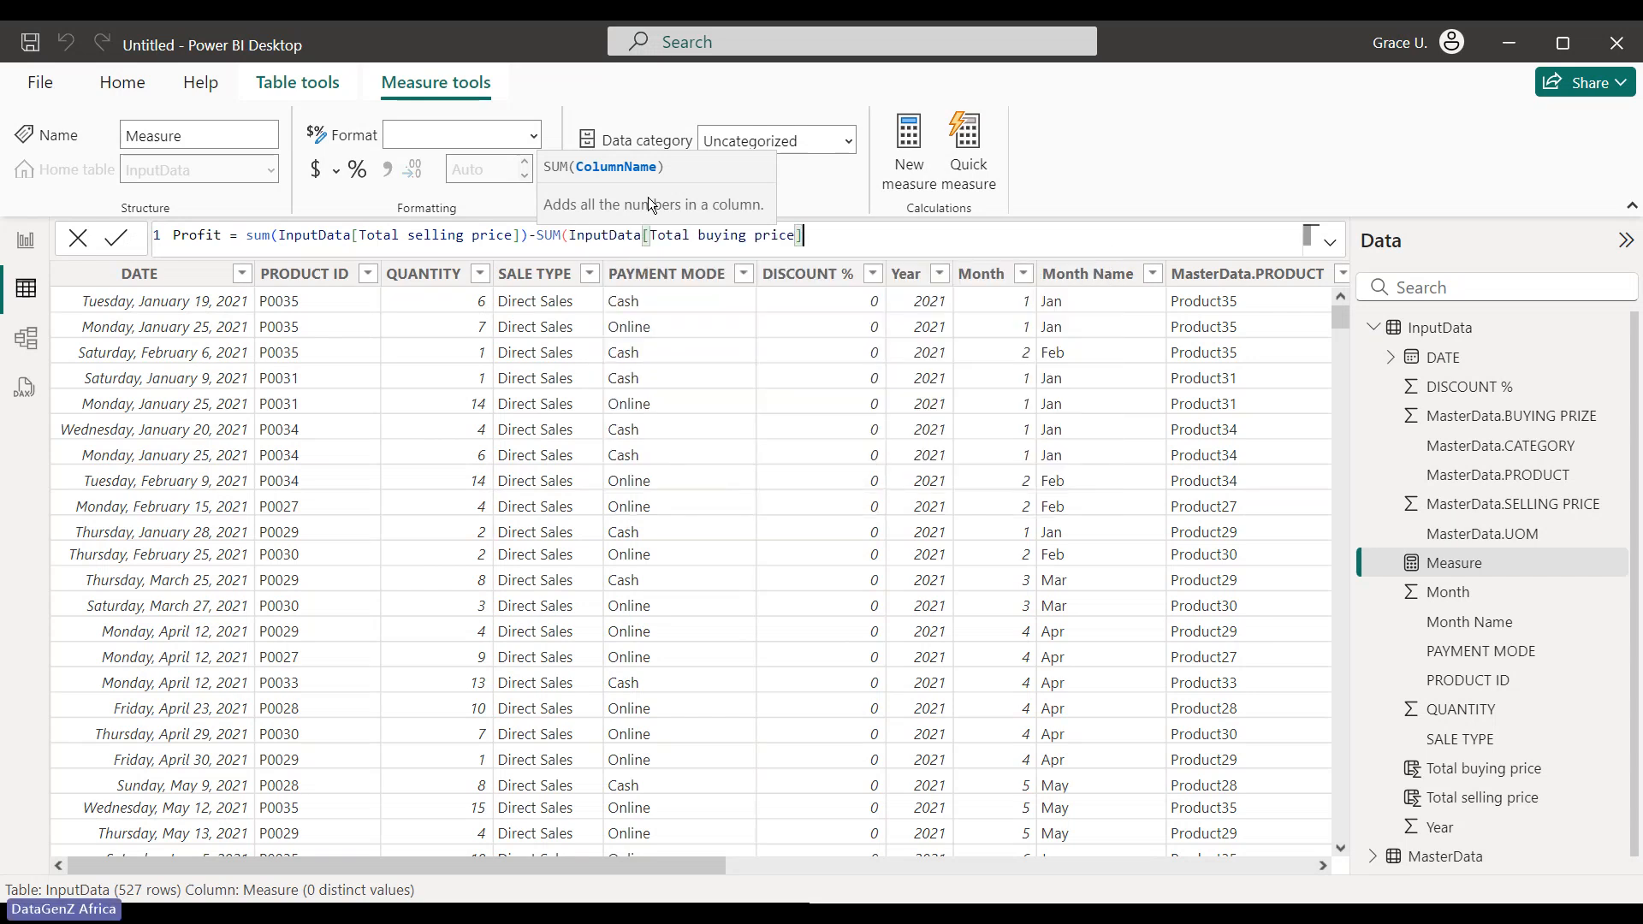
pyautogui.write(')')
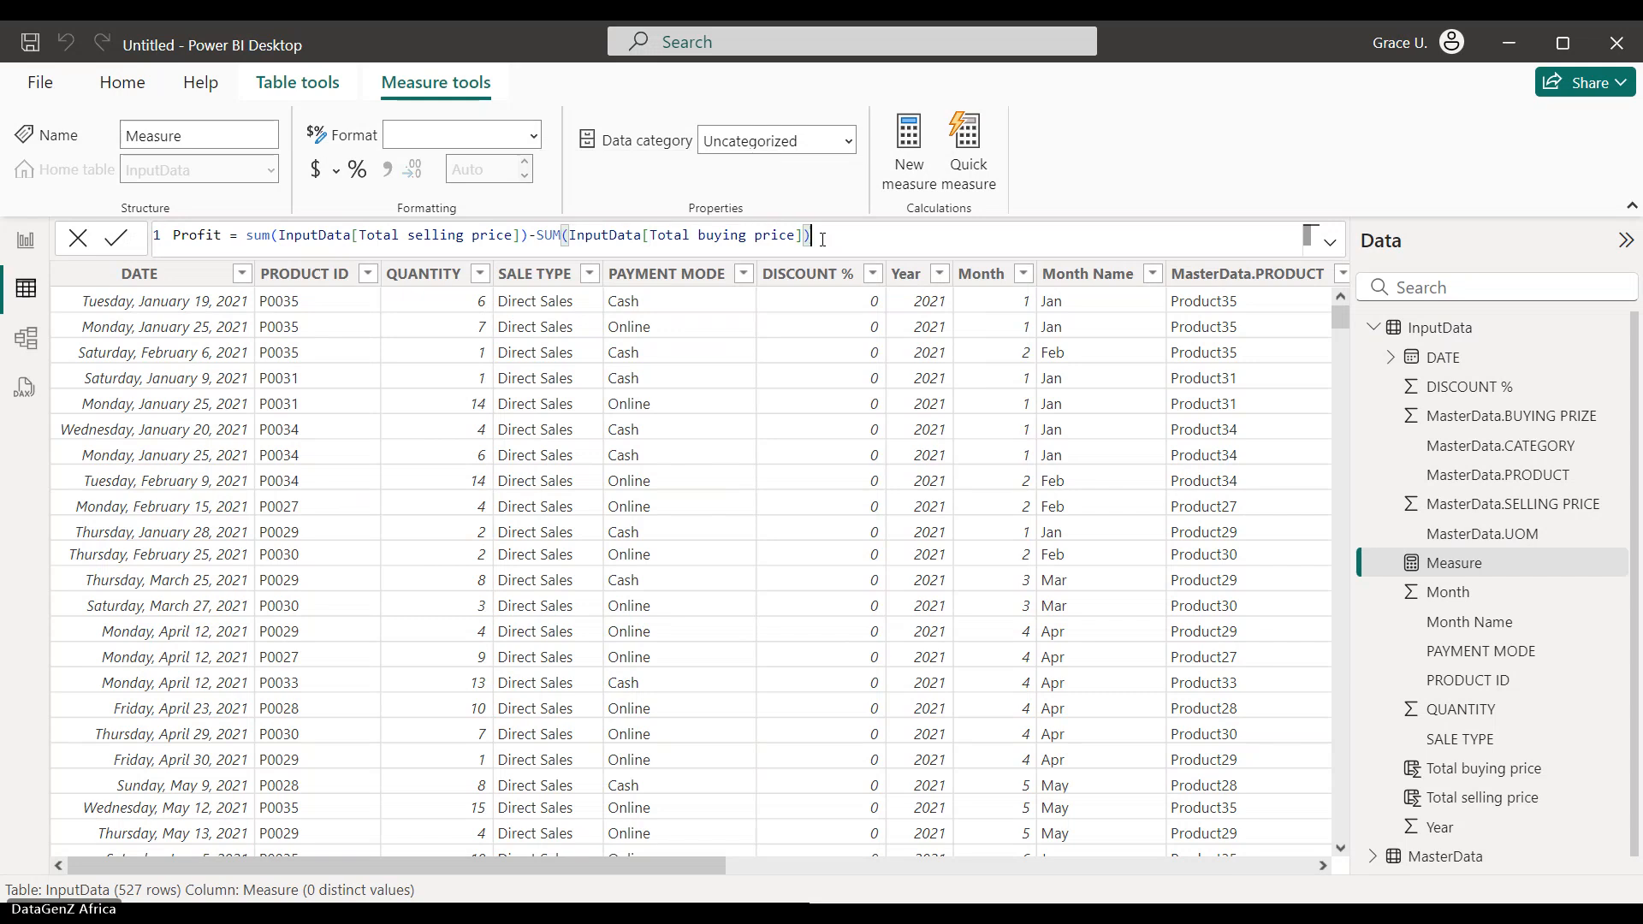
# Rewrite the first sum function in the Profit formula as uppercase SUM and commit the measure
pyautogui.doubleClick(265, 236)
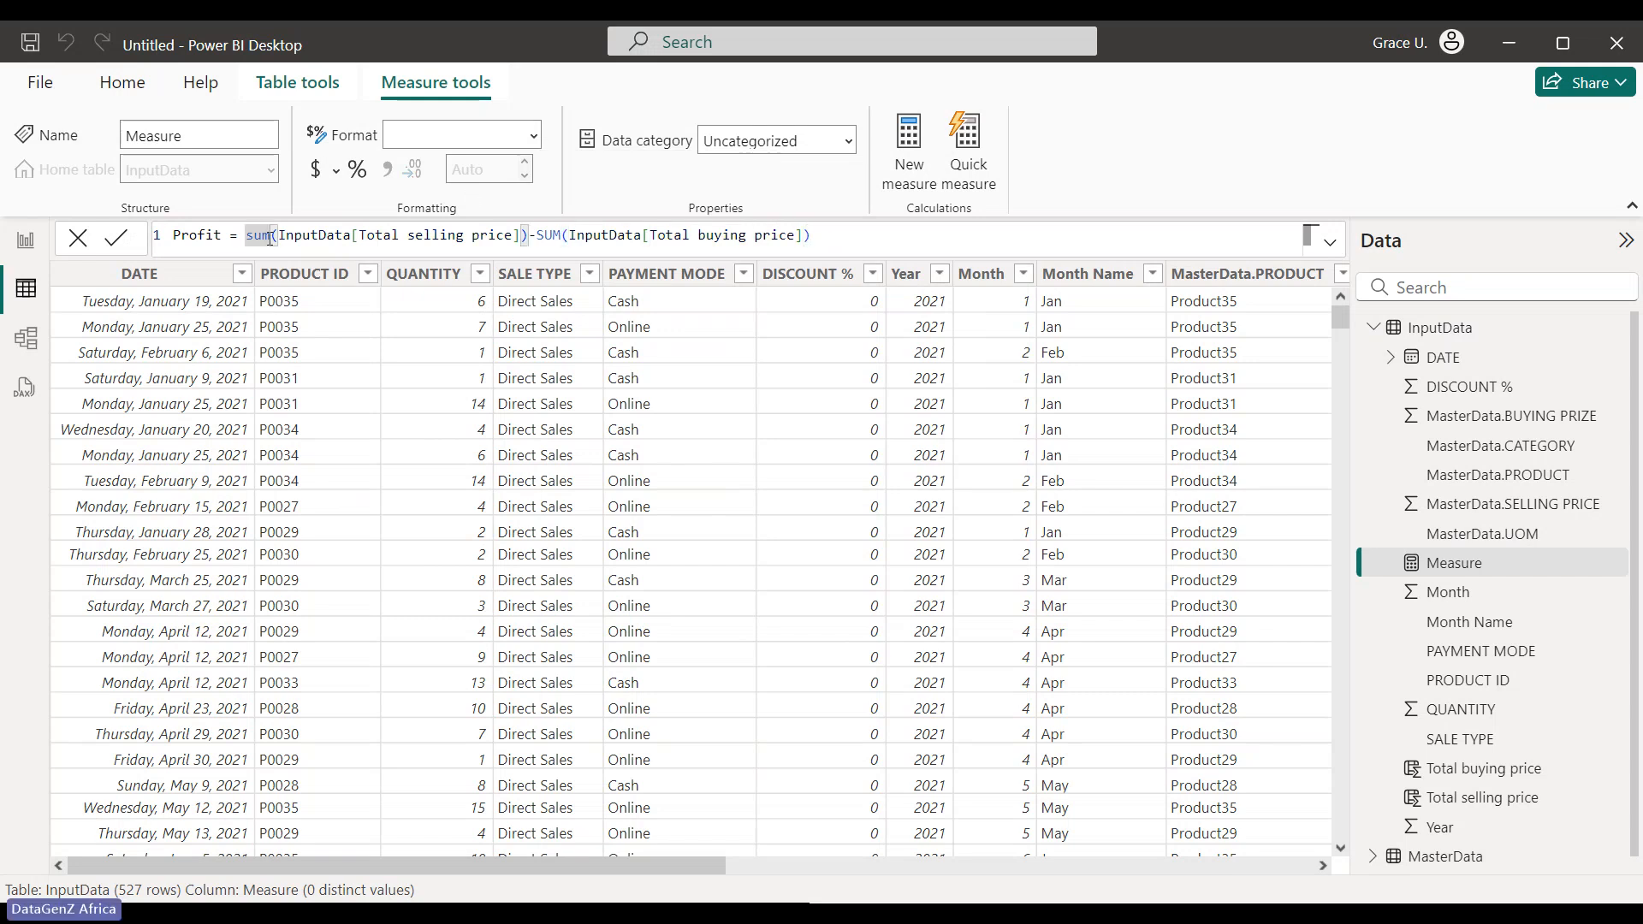
pyautogui.write('s')
pyautogui.press('BackSpace')
pyautogui.write('S')
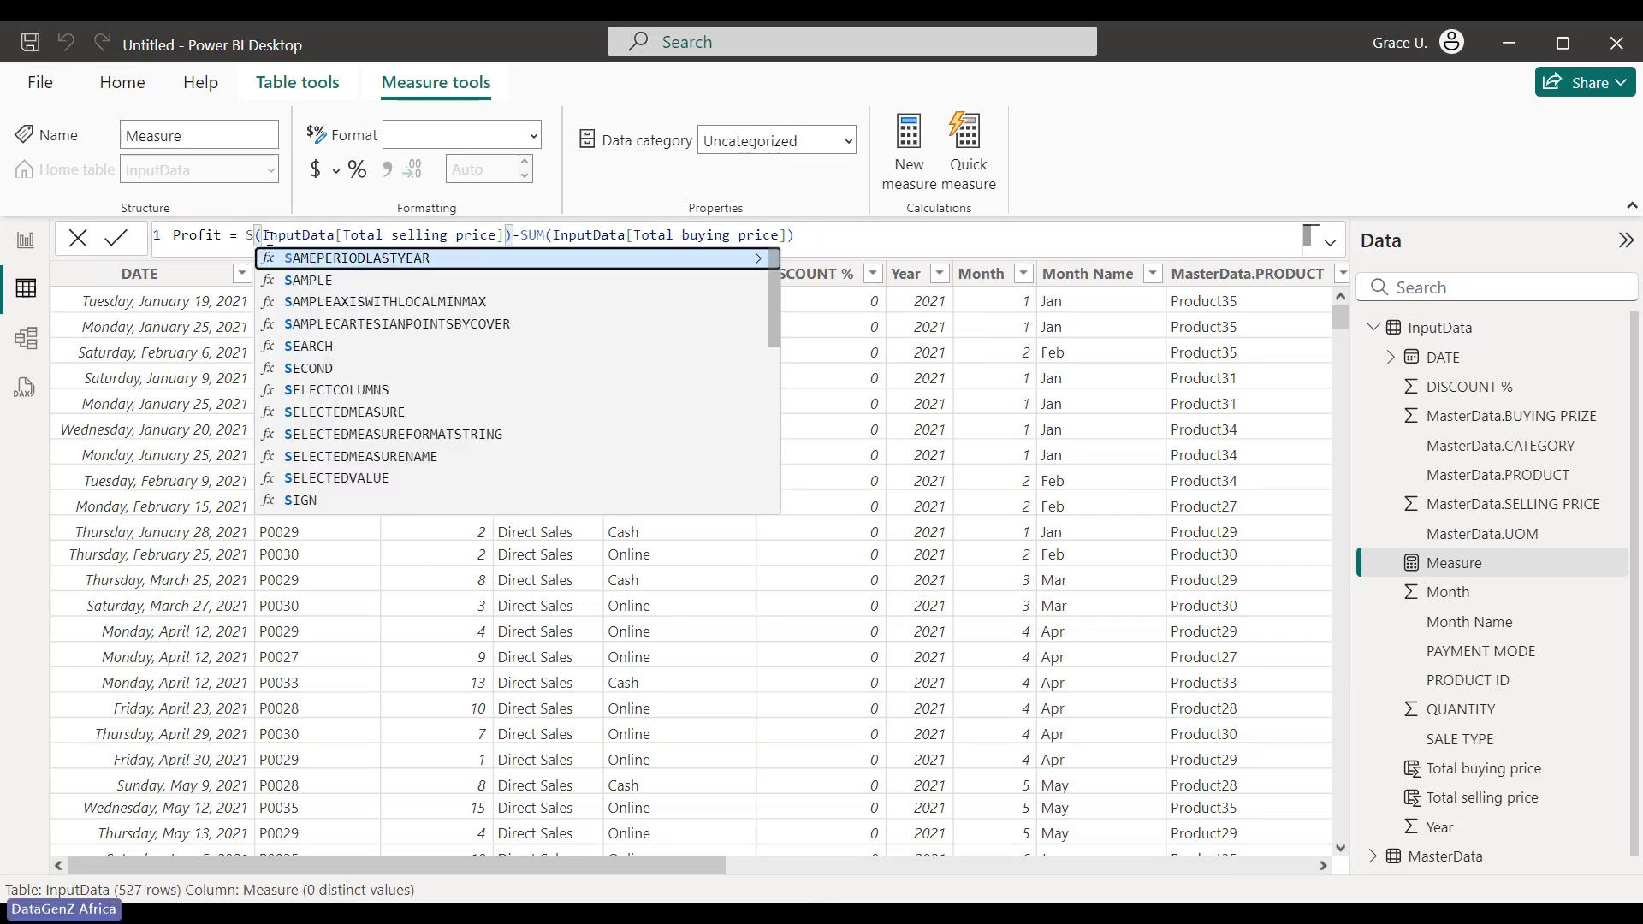
pyautogui.write('U')
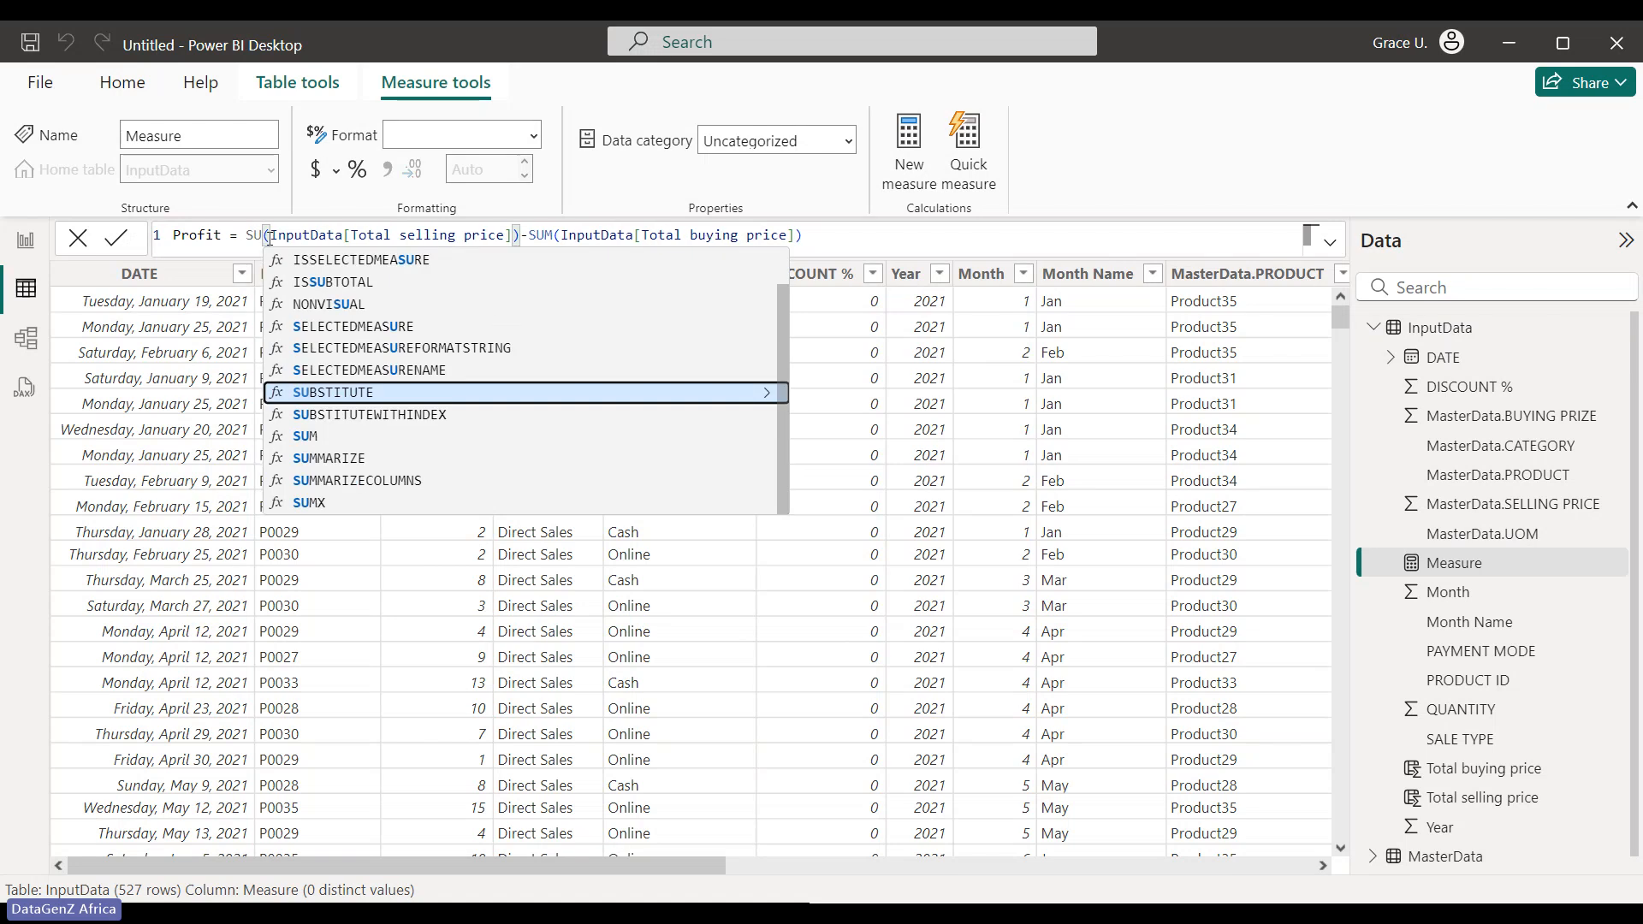
pyautogui.write('M')
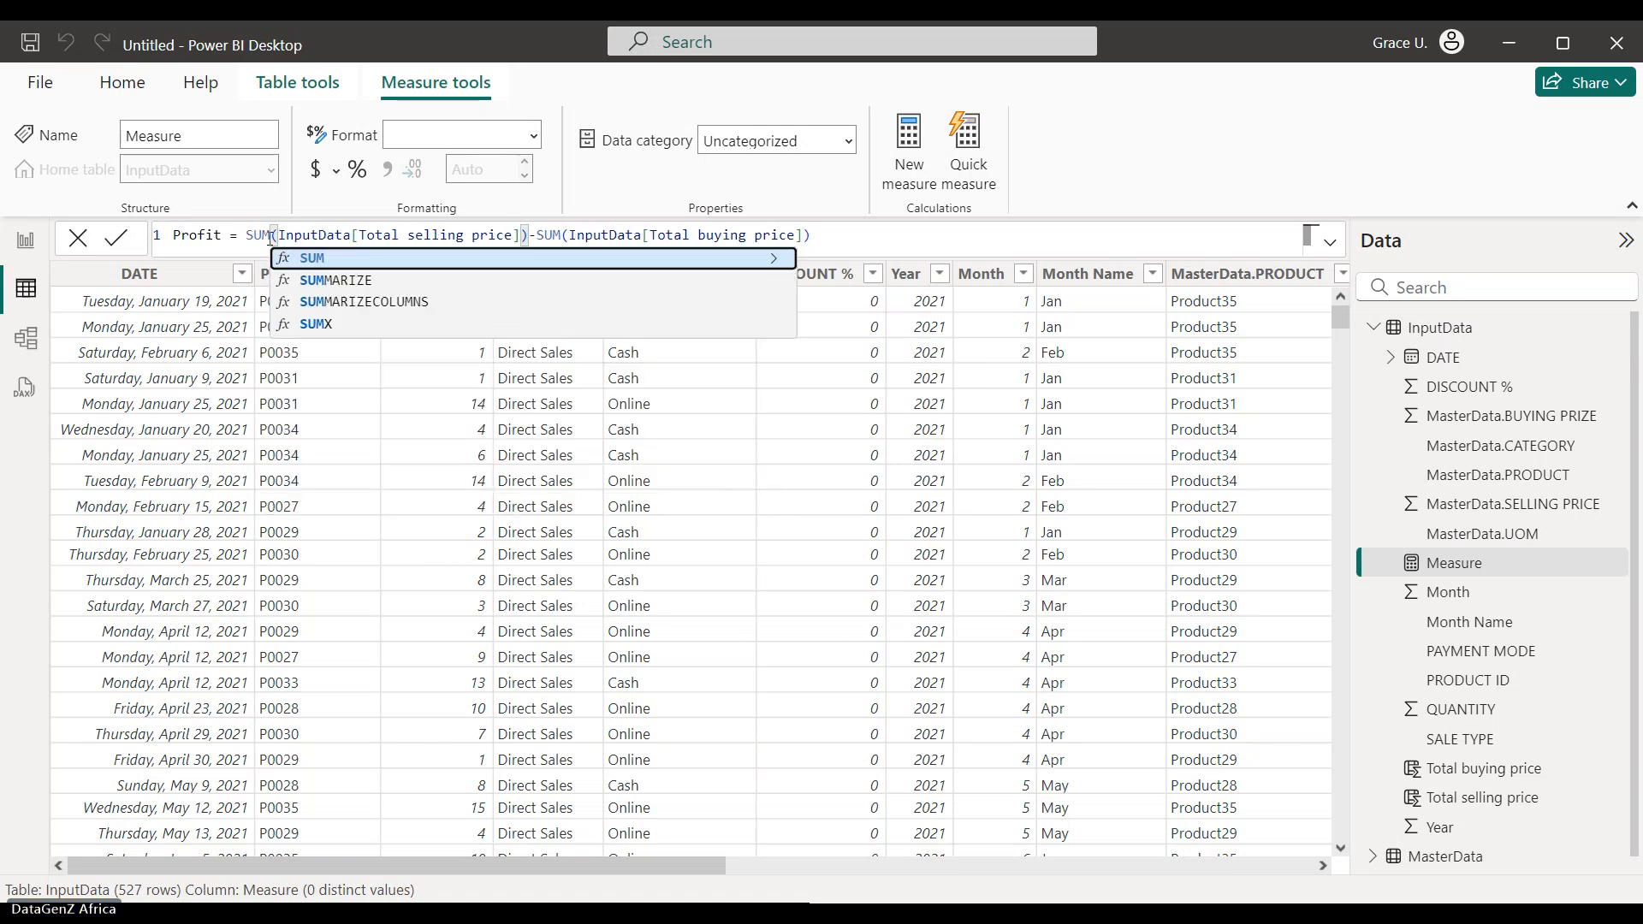
pyautogui.click(857, 240)
pyautogui.press('Return')
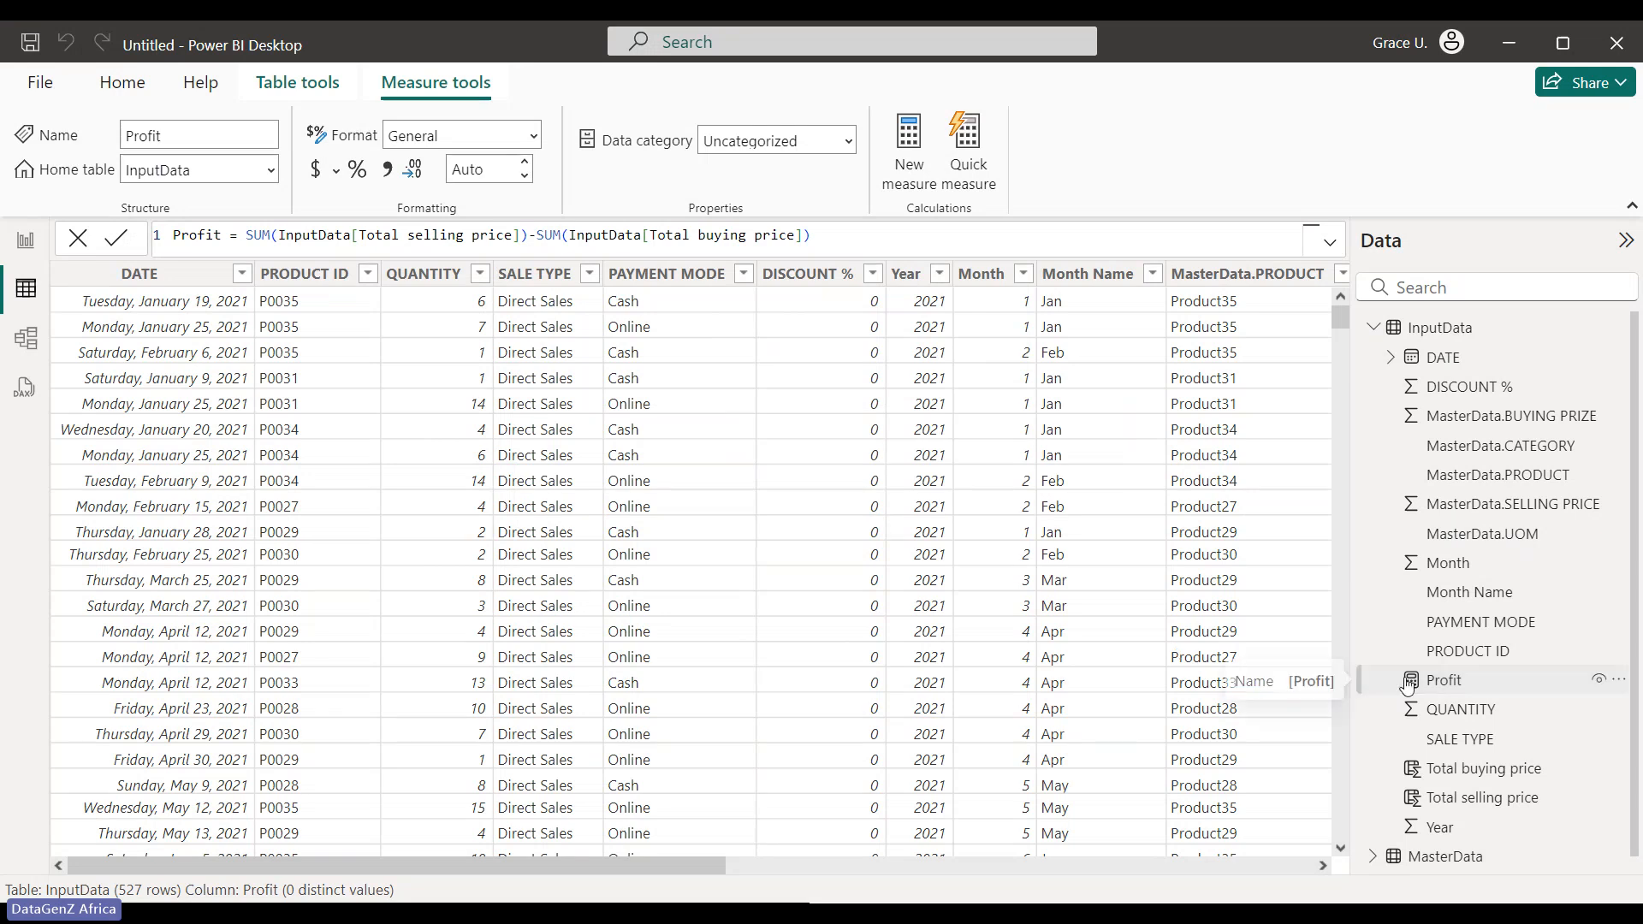
# Add another measure to the InputData table and begin its formula with "Percentage Profit ="
pyautogui.click(1619, 682)
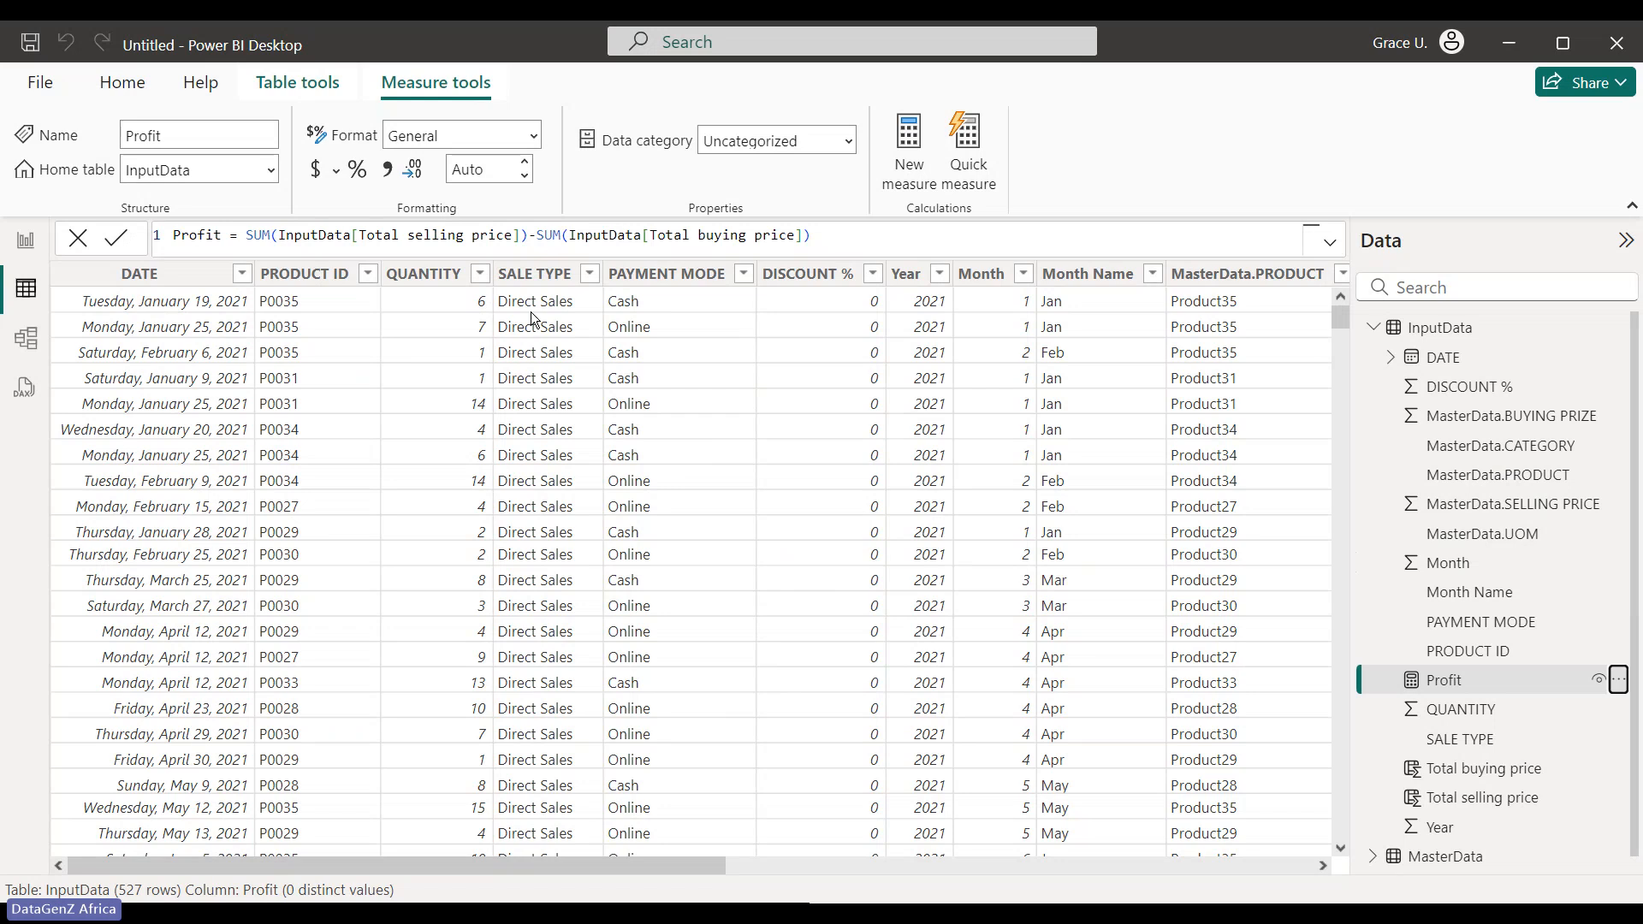
pyautogui.click(841, 232)
pyautogui.click(897, 159)
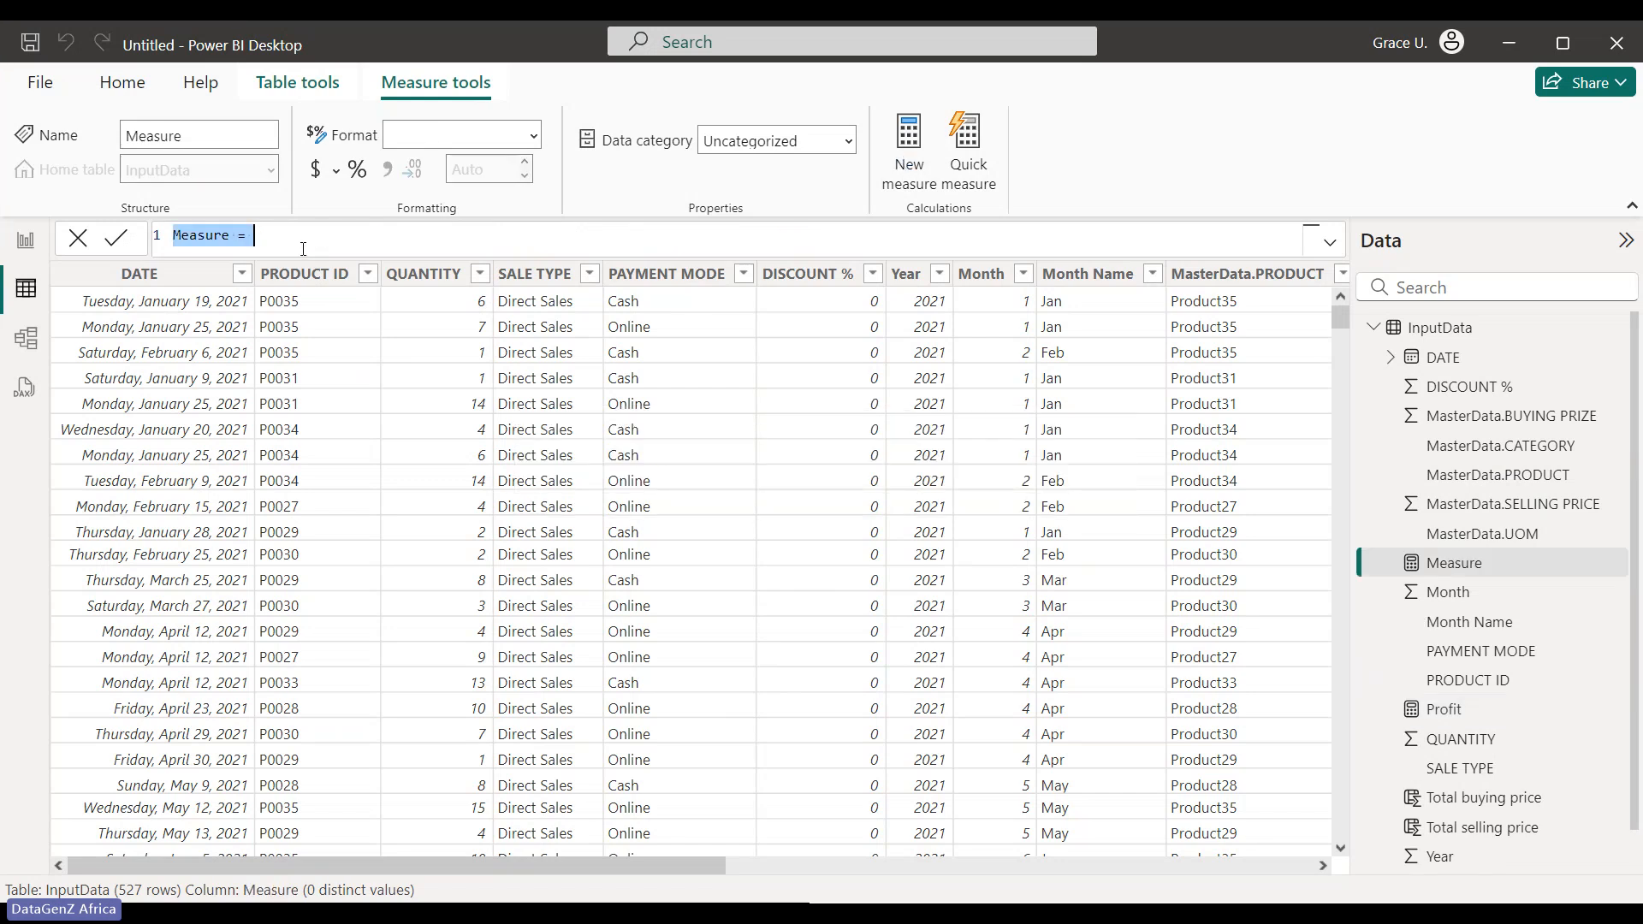
pyautogui.write('P')
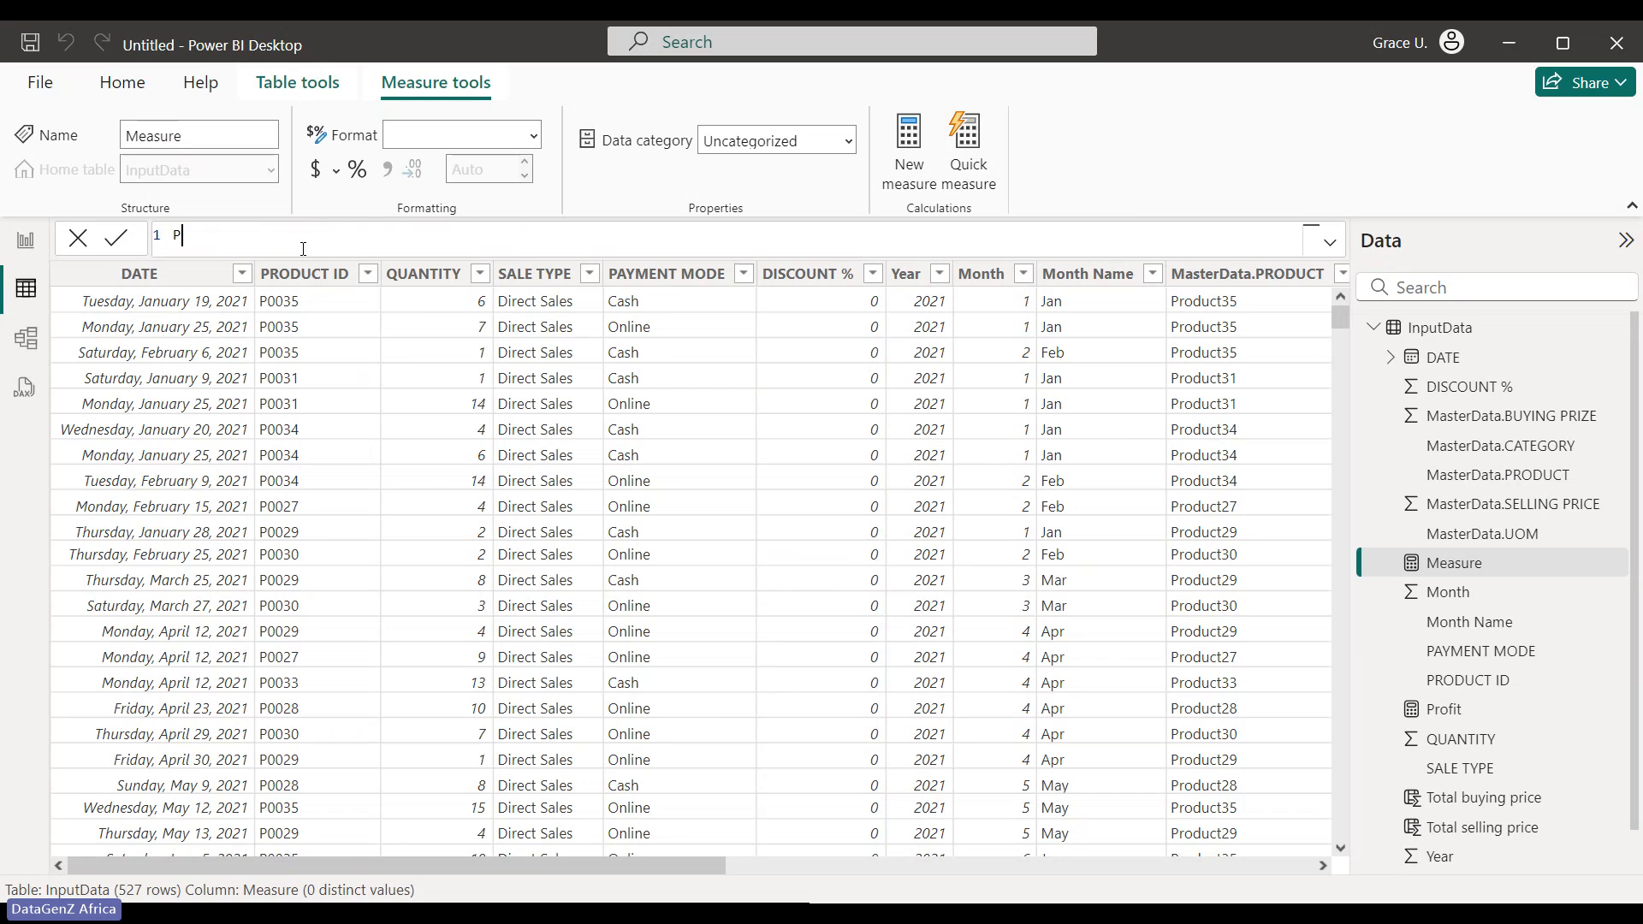
pyautogui.write('ER=')
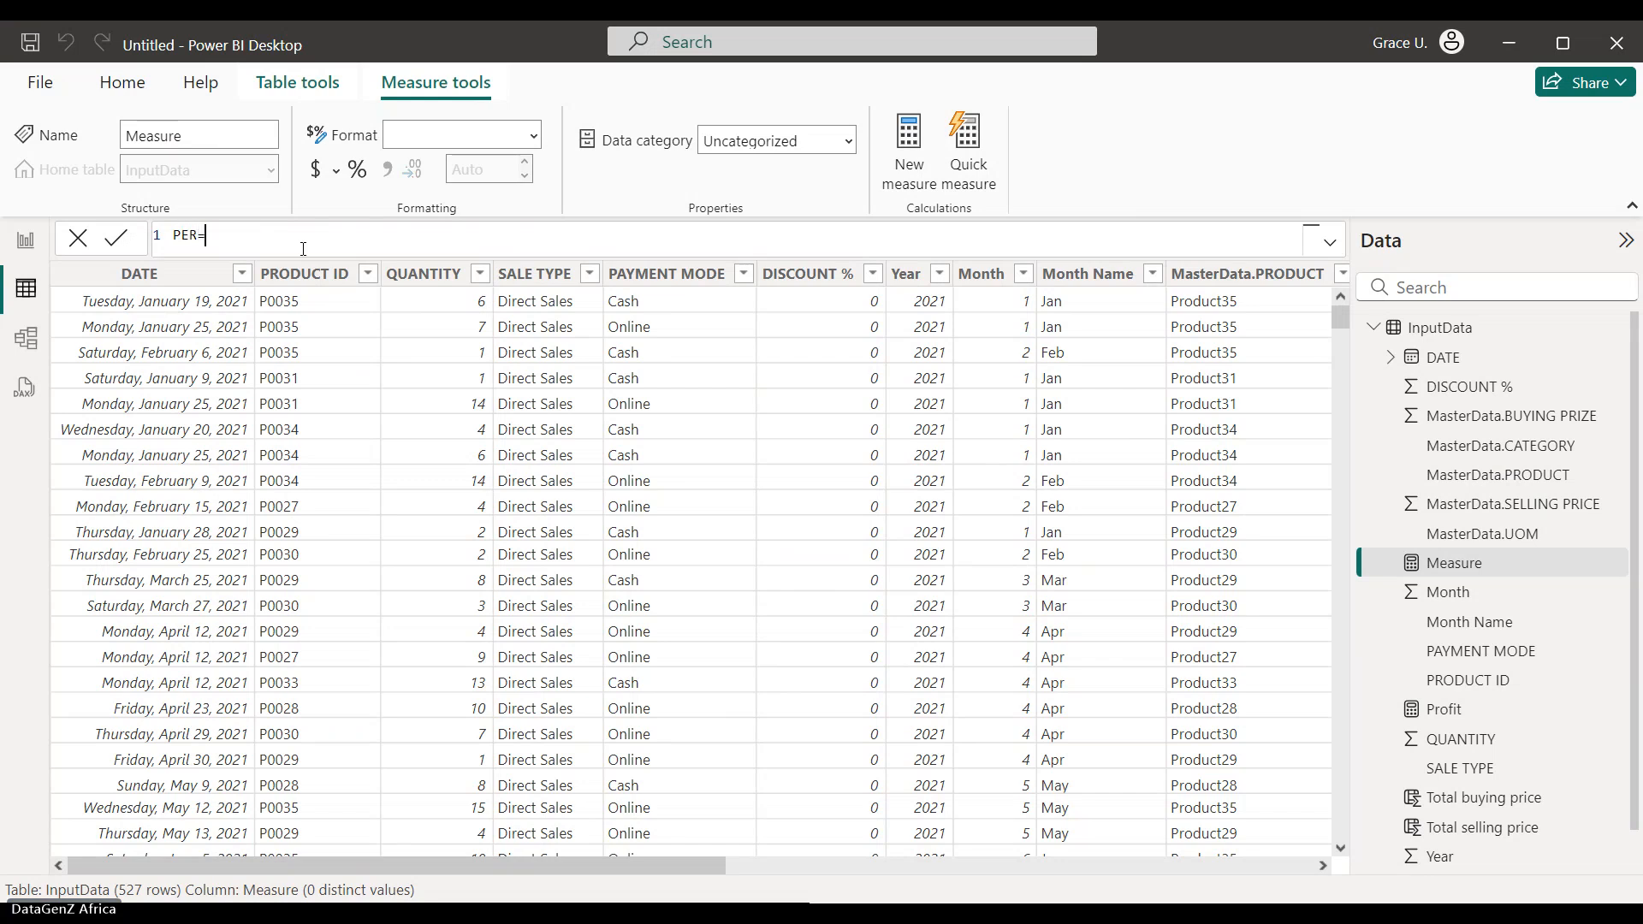
pyautogui.press('BackSpace')
pyautogui.press('BackSpace')
pyautogui.press('BackSpace')
pyautogui.write('ercentage Pro')
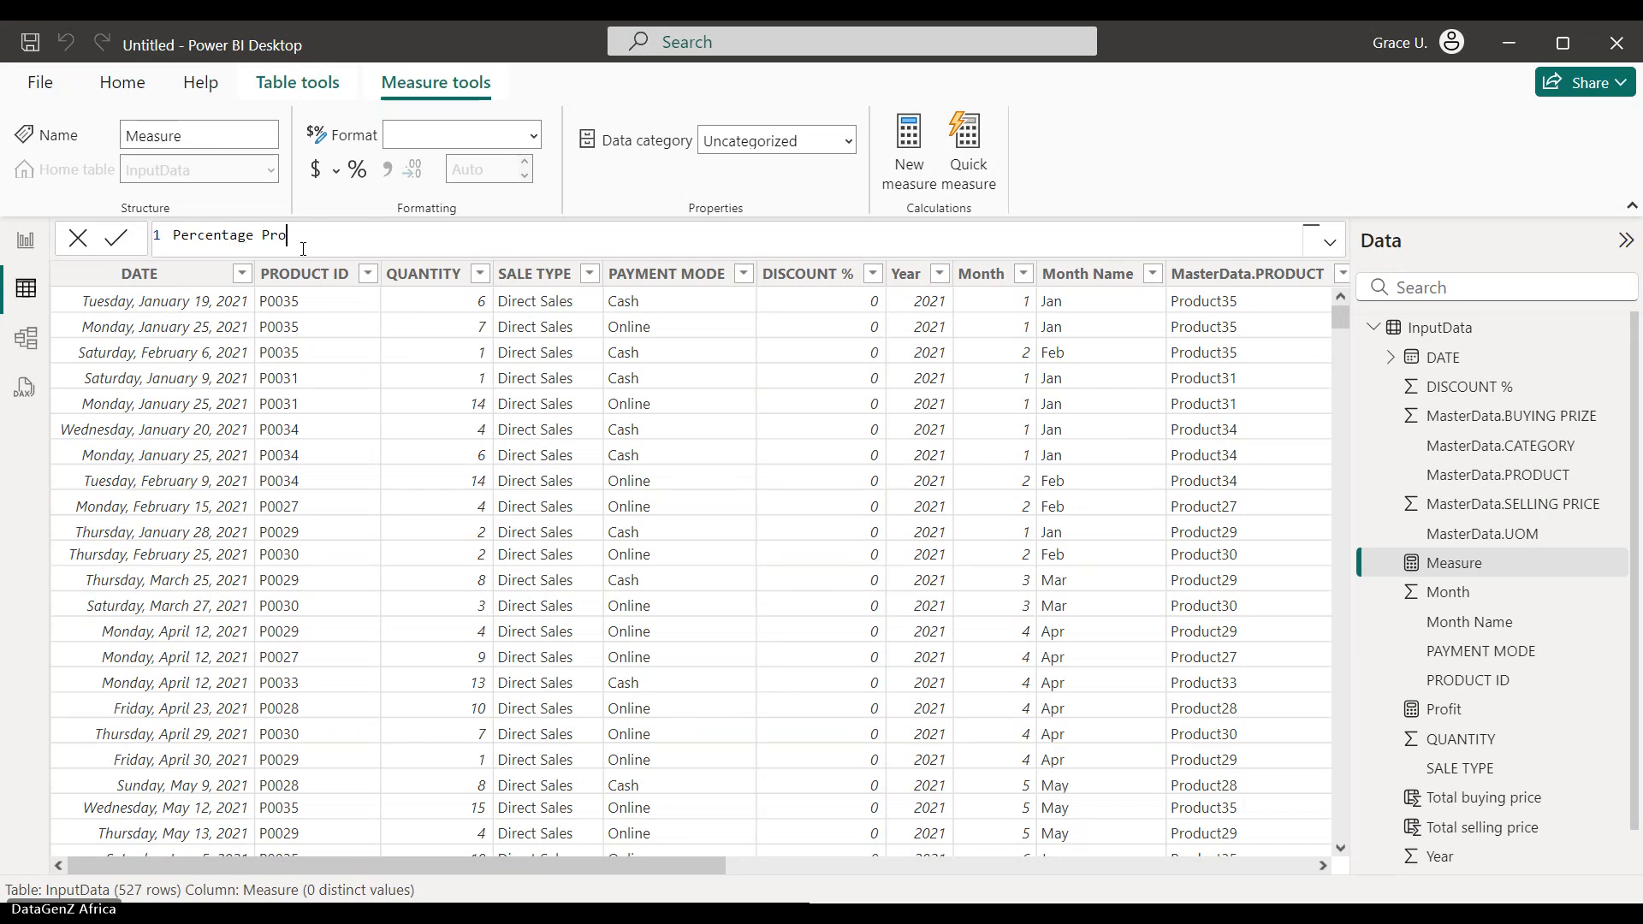
pyautogui.write('fit =')
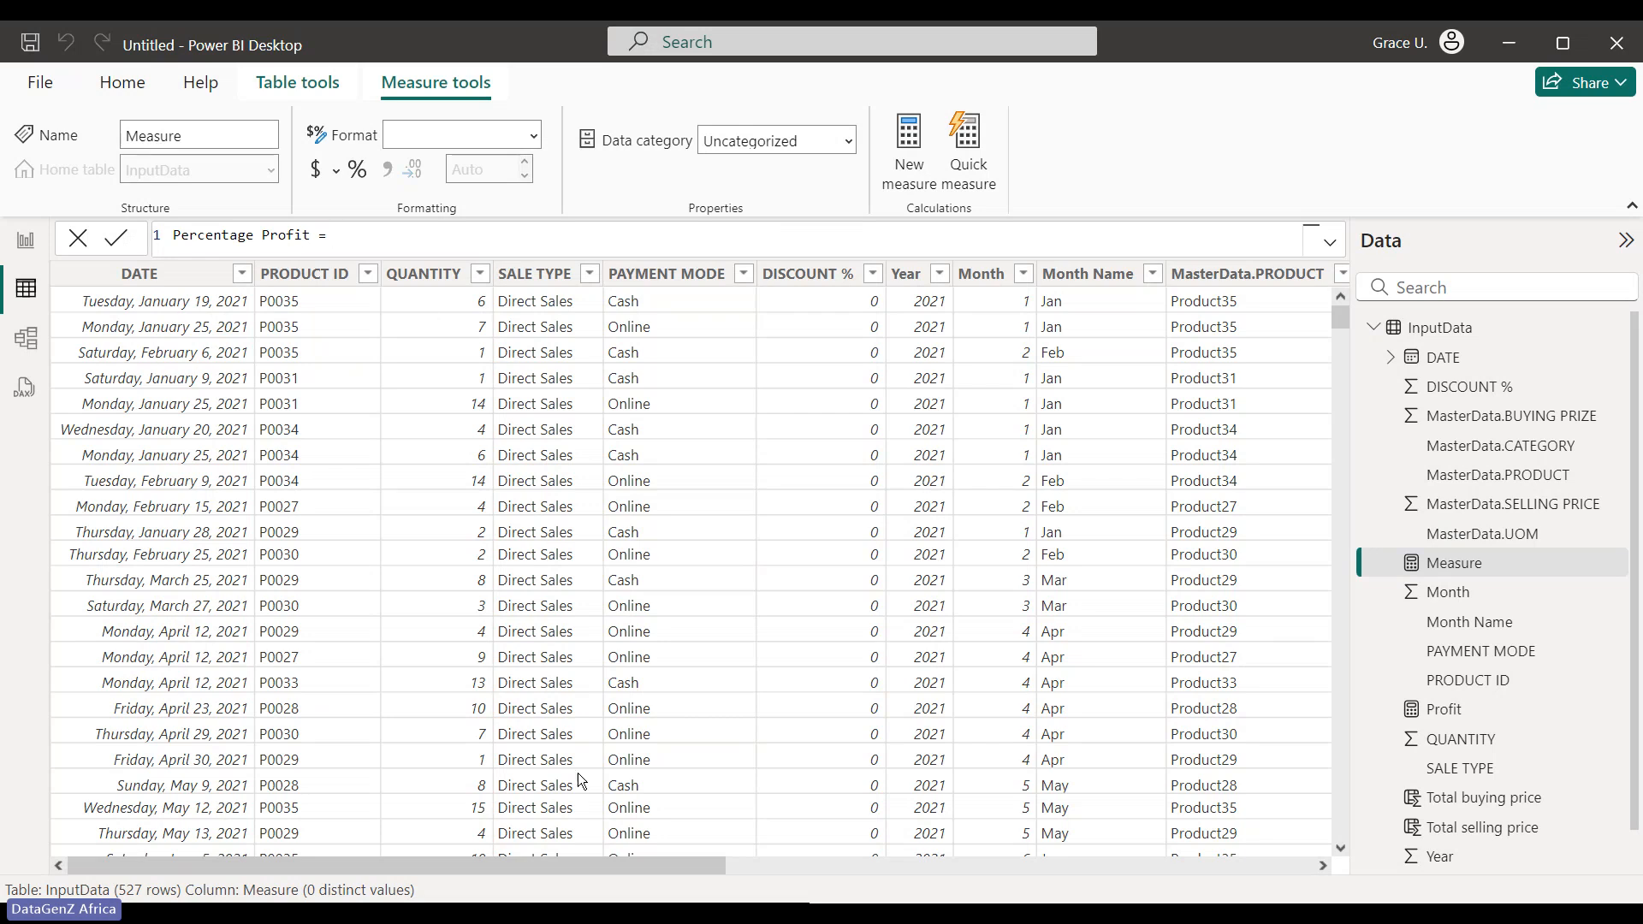
# Begin the Percentage Profit formula with the [Profit] measure followed by a minus sign
pyautogui.moveTo(662, 859); pyautogui.dragTo(1171, 875)
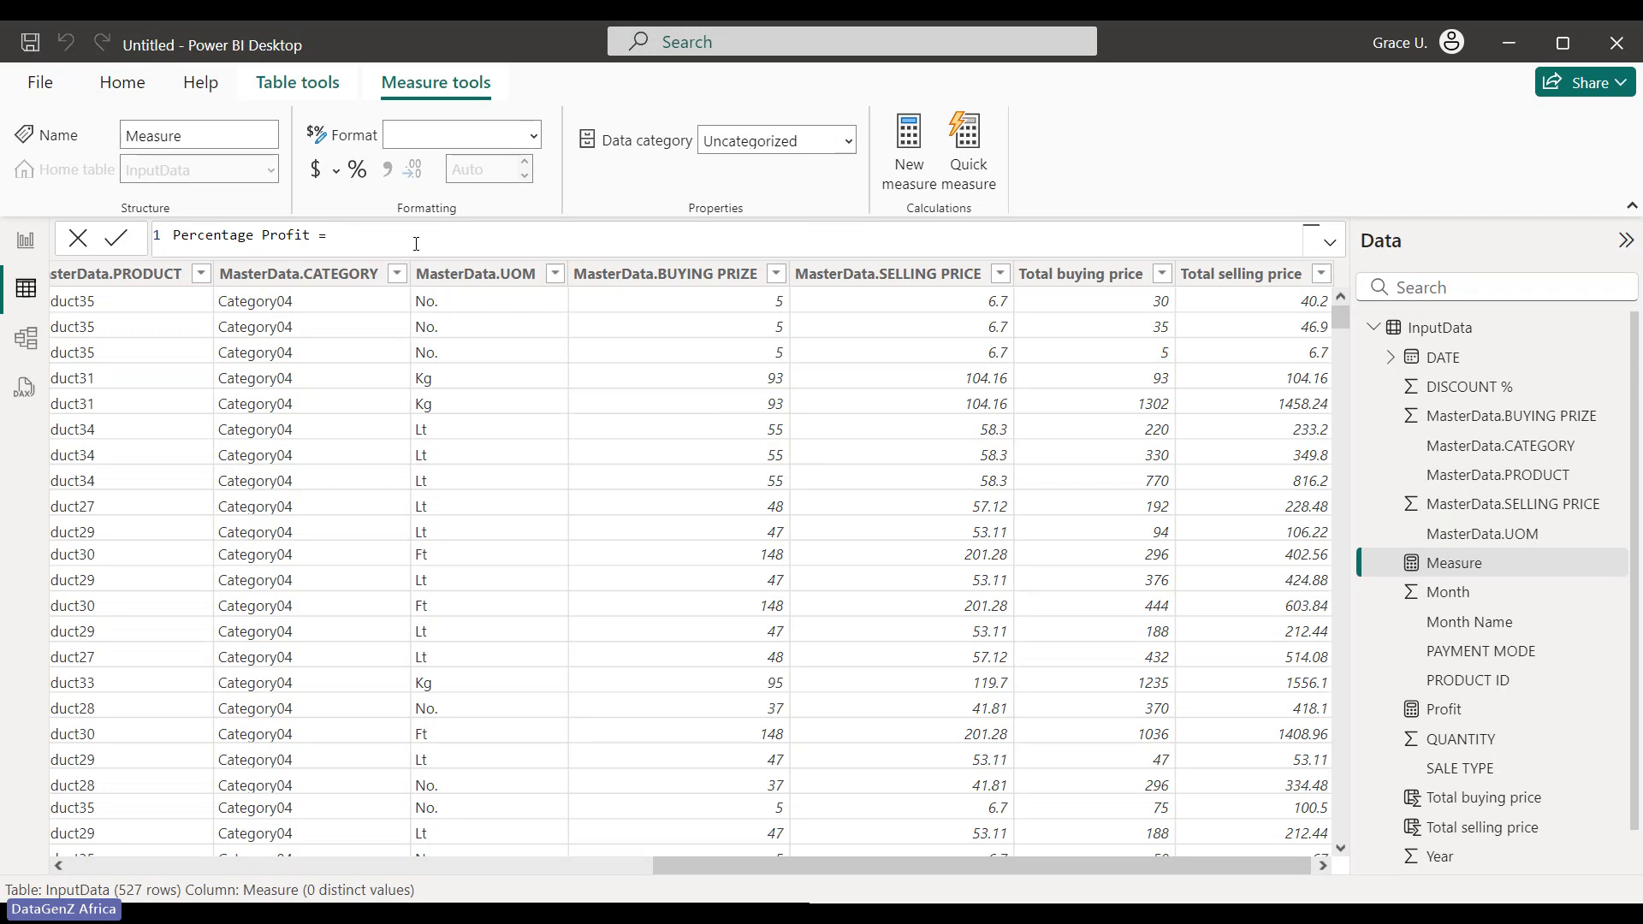
pyautogui.write('p')
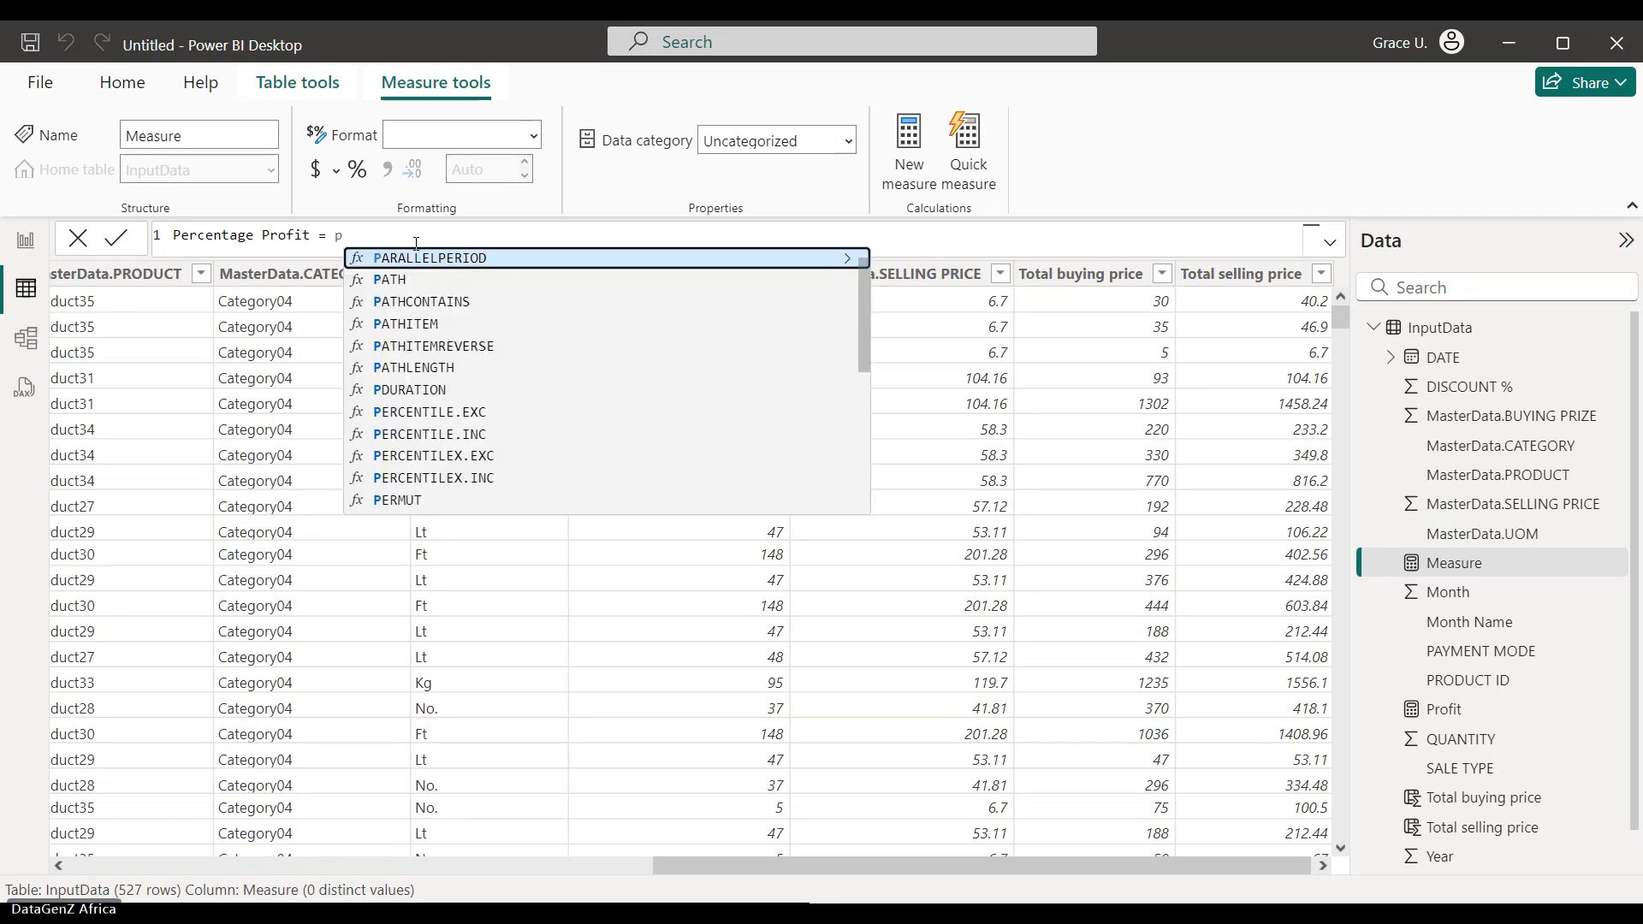
pyautogui.press('BackSpace')
pyautogui.write('Pro')
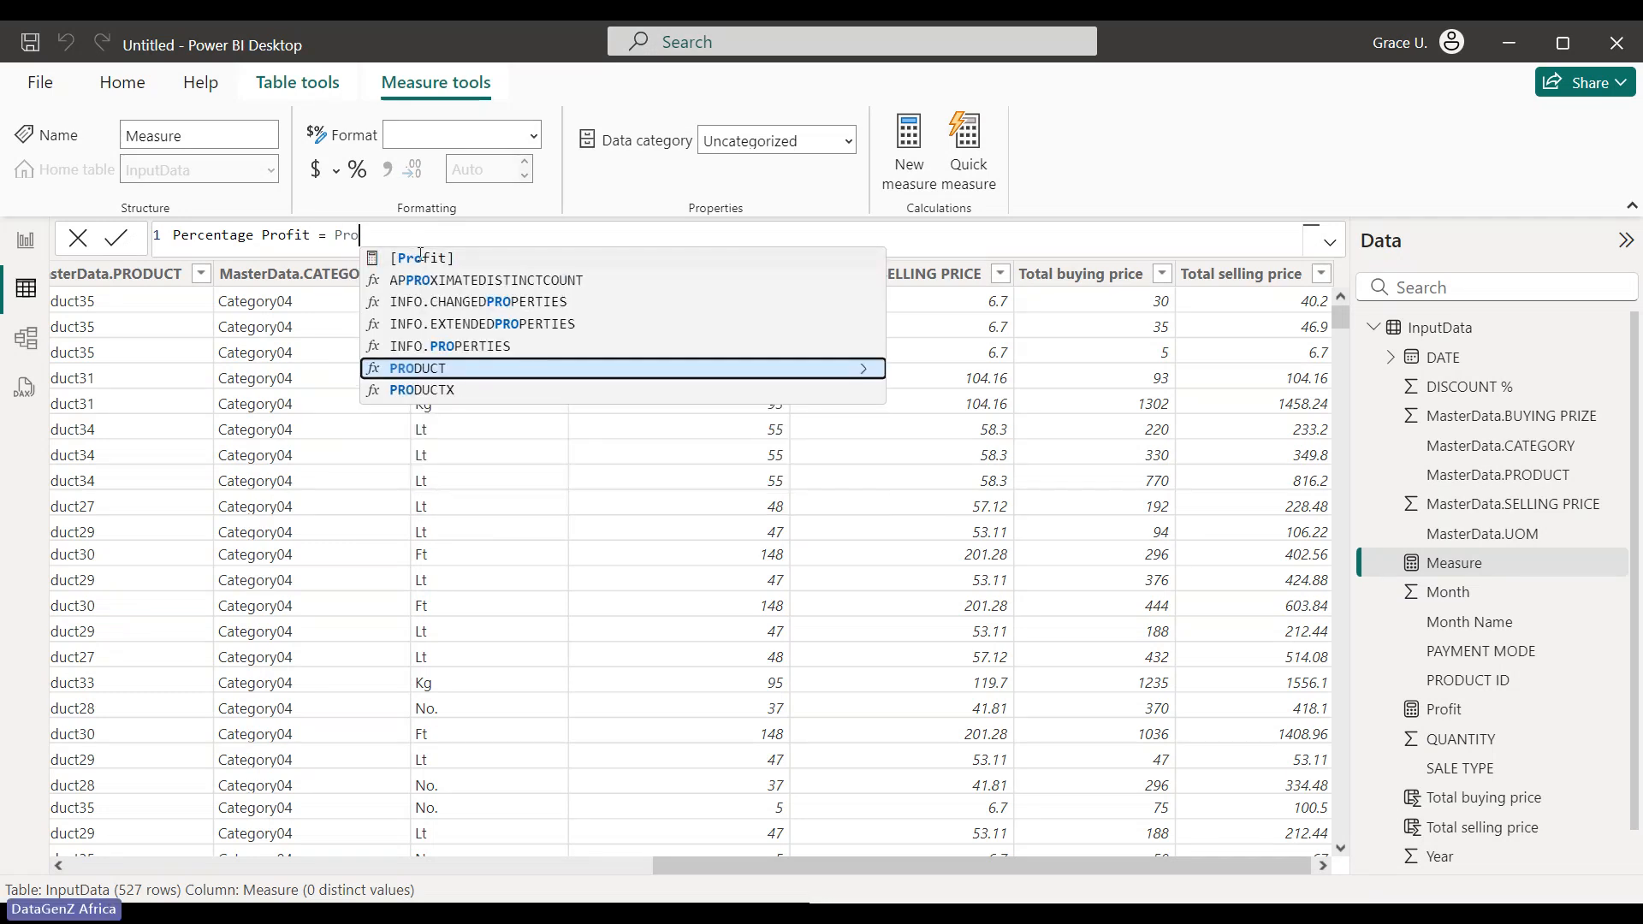
pyautogui.click(420, 255)
pyautogui.write('-')
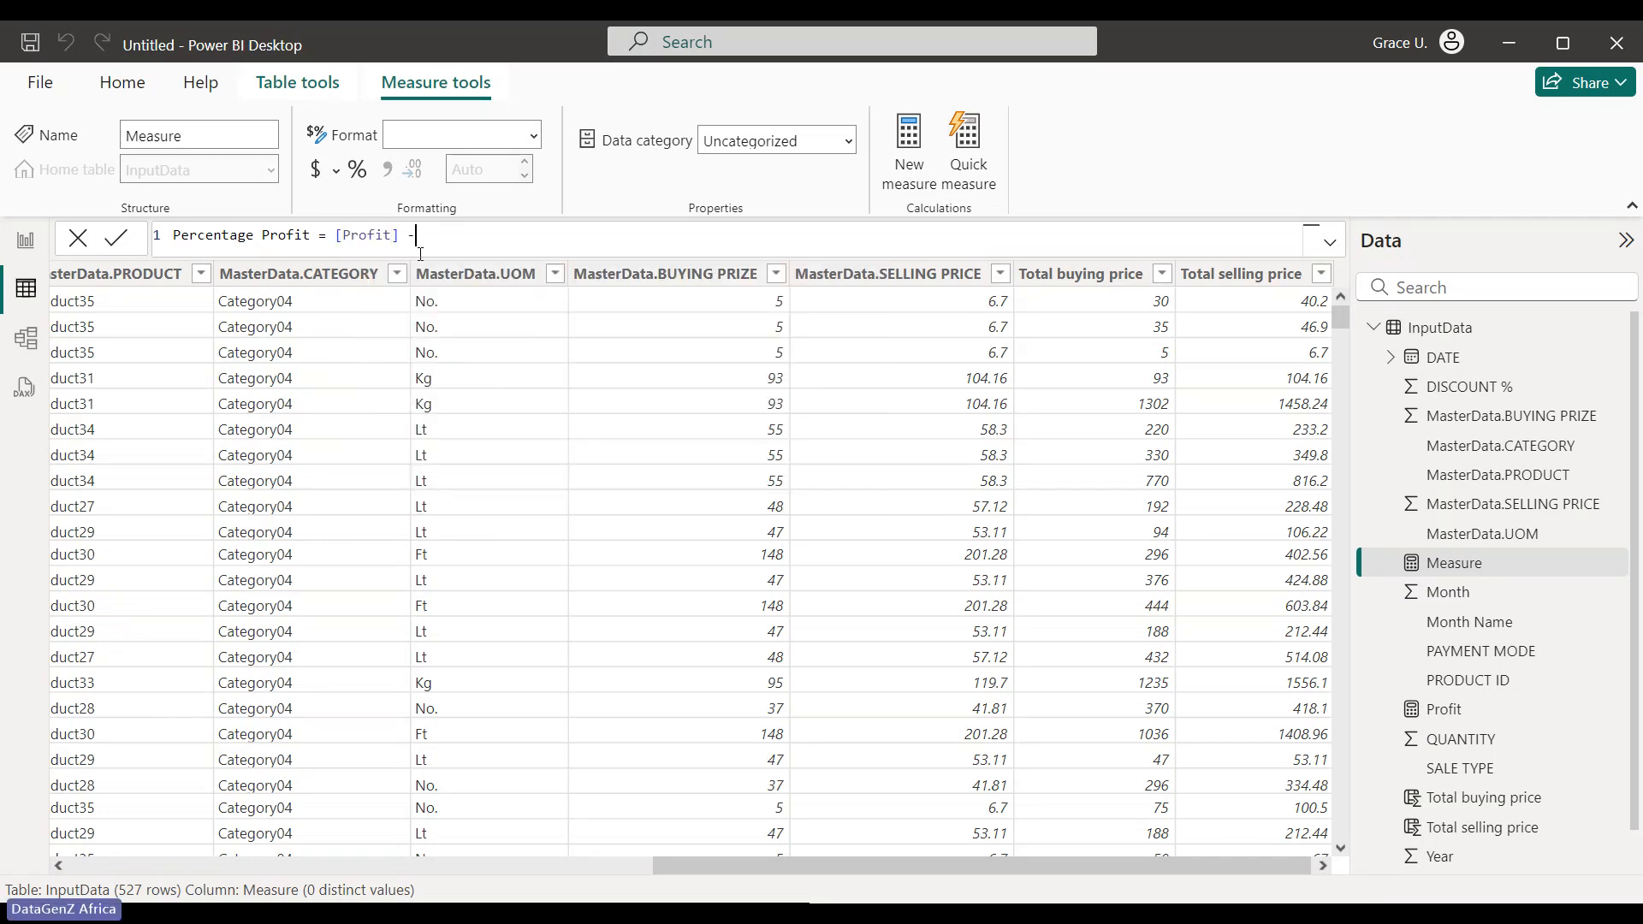
# Complete the Percentage Profit formula by subtracting SUM(InputData[Total buying price]) and commit the measure
pyautogui.write(' sum')
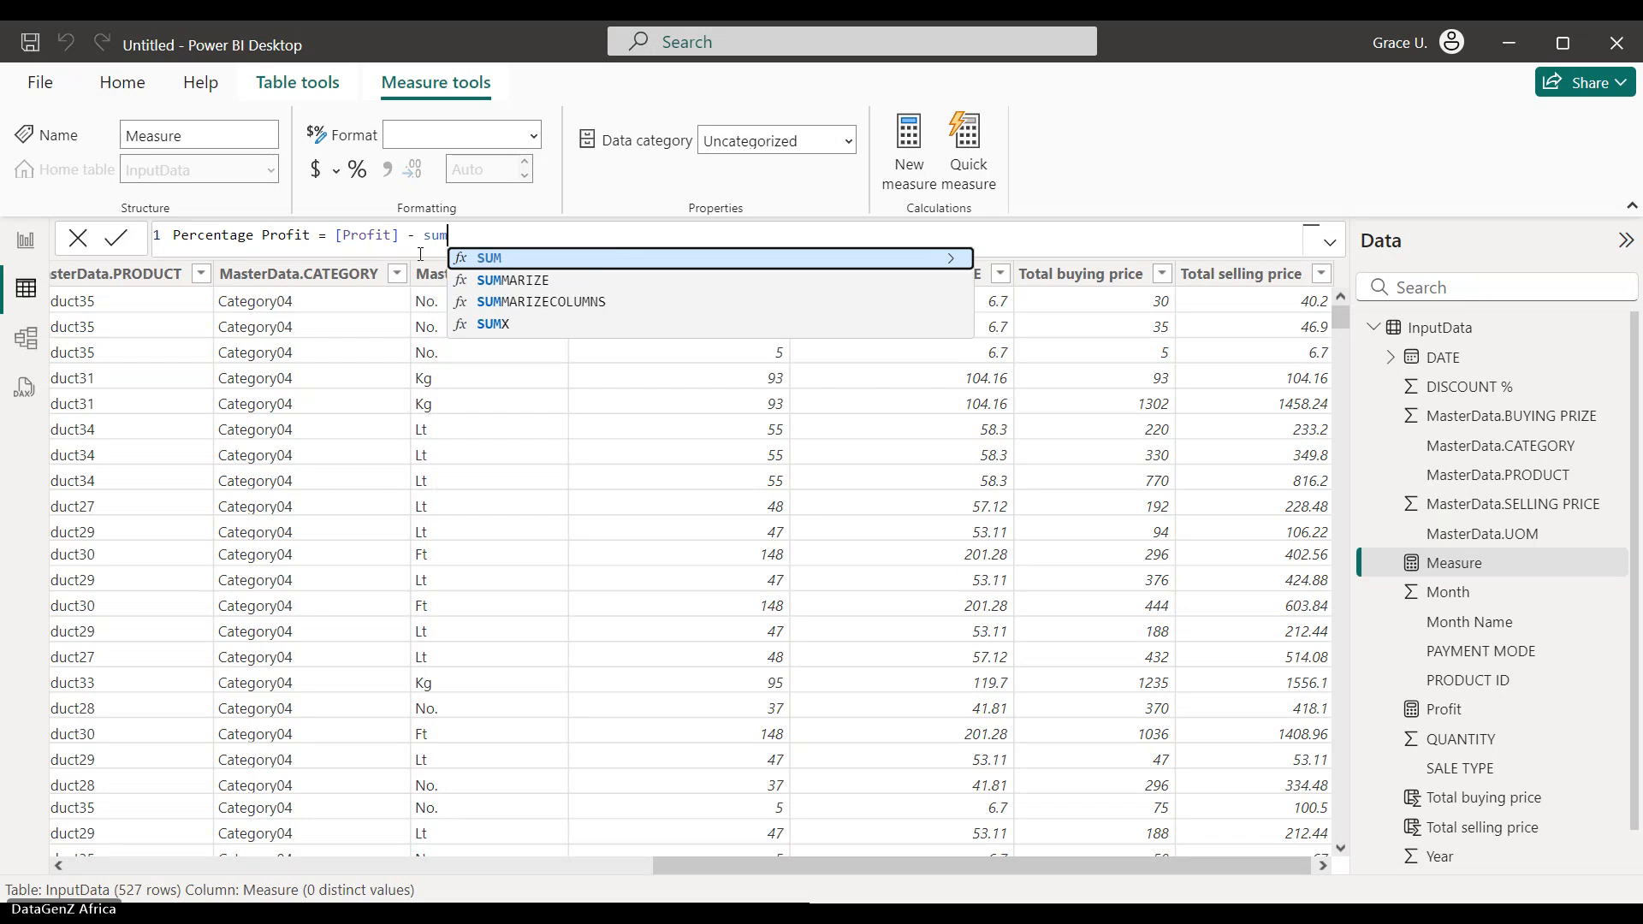
pyautogui.click(514, 259)
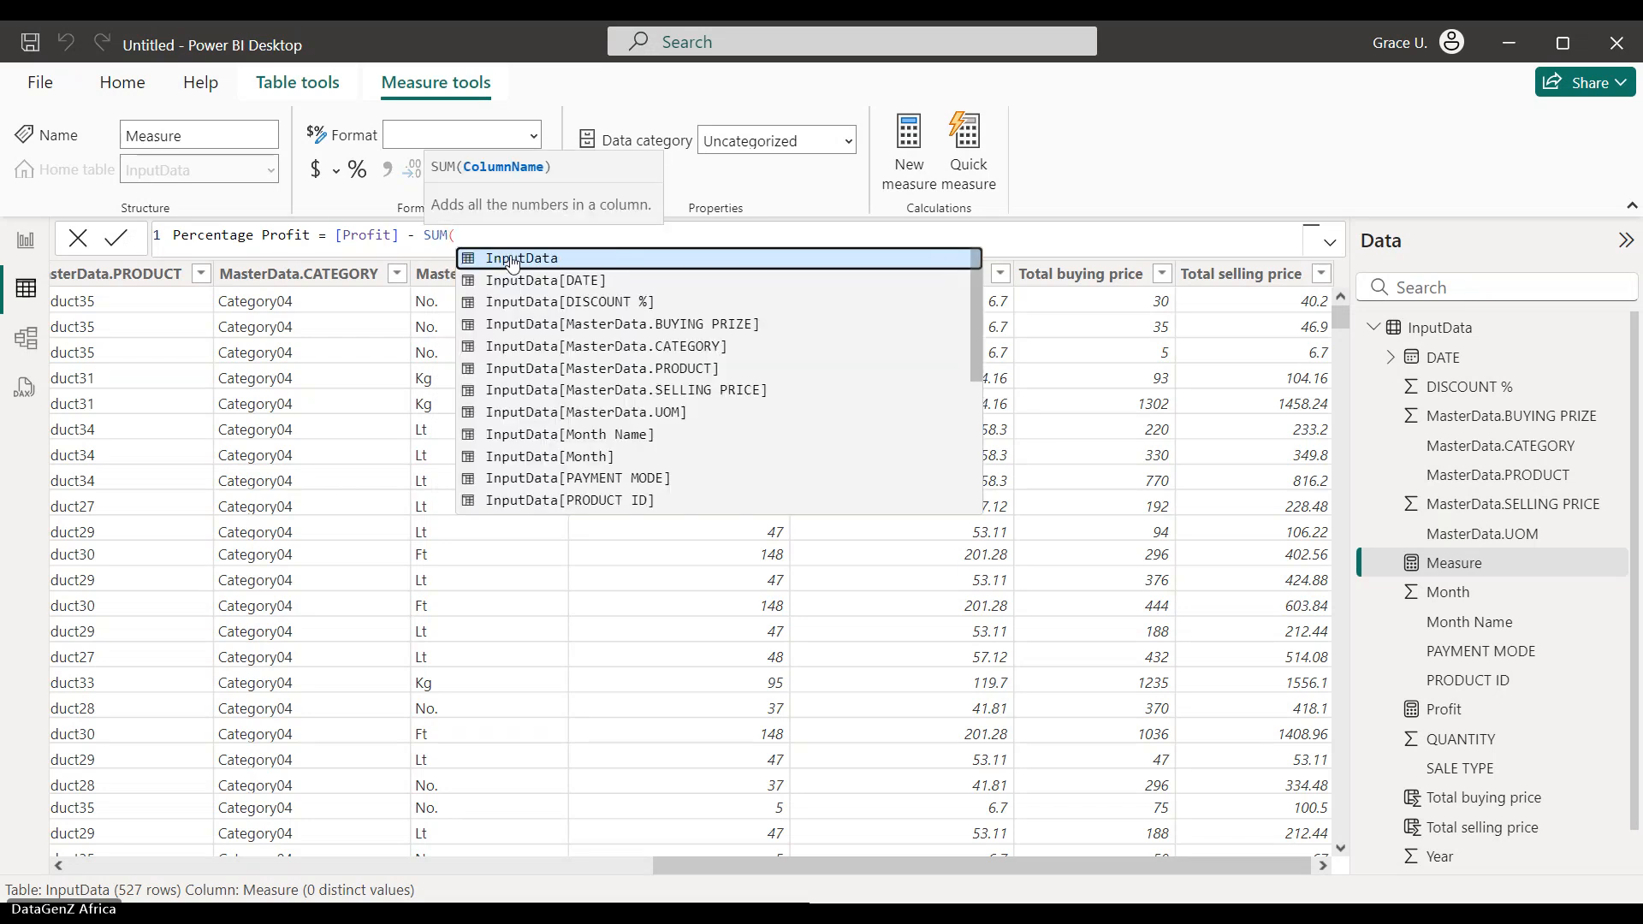
pyautogui.write('(')
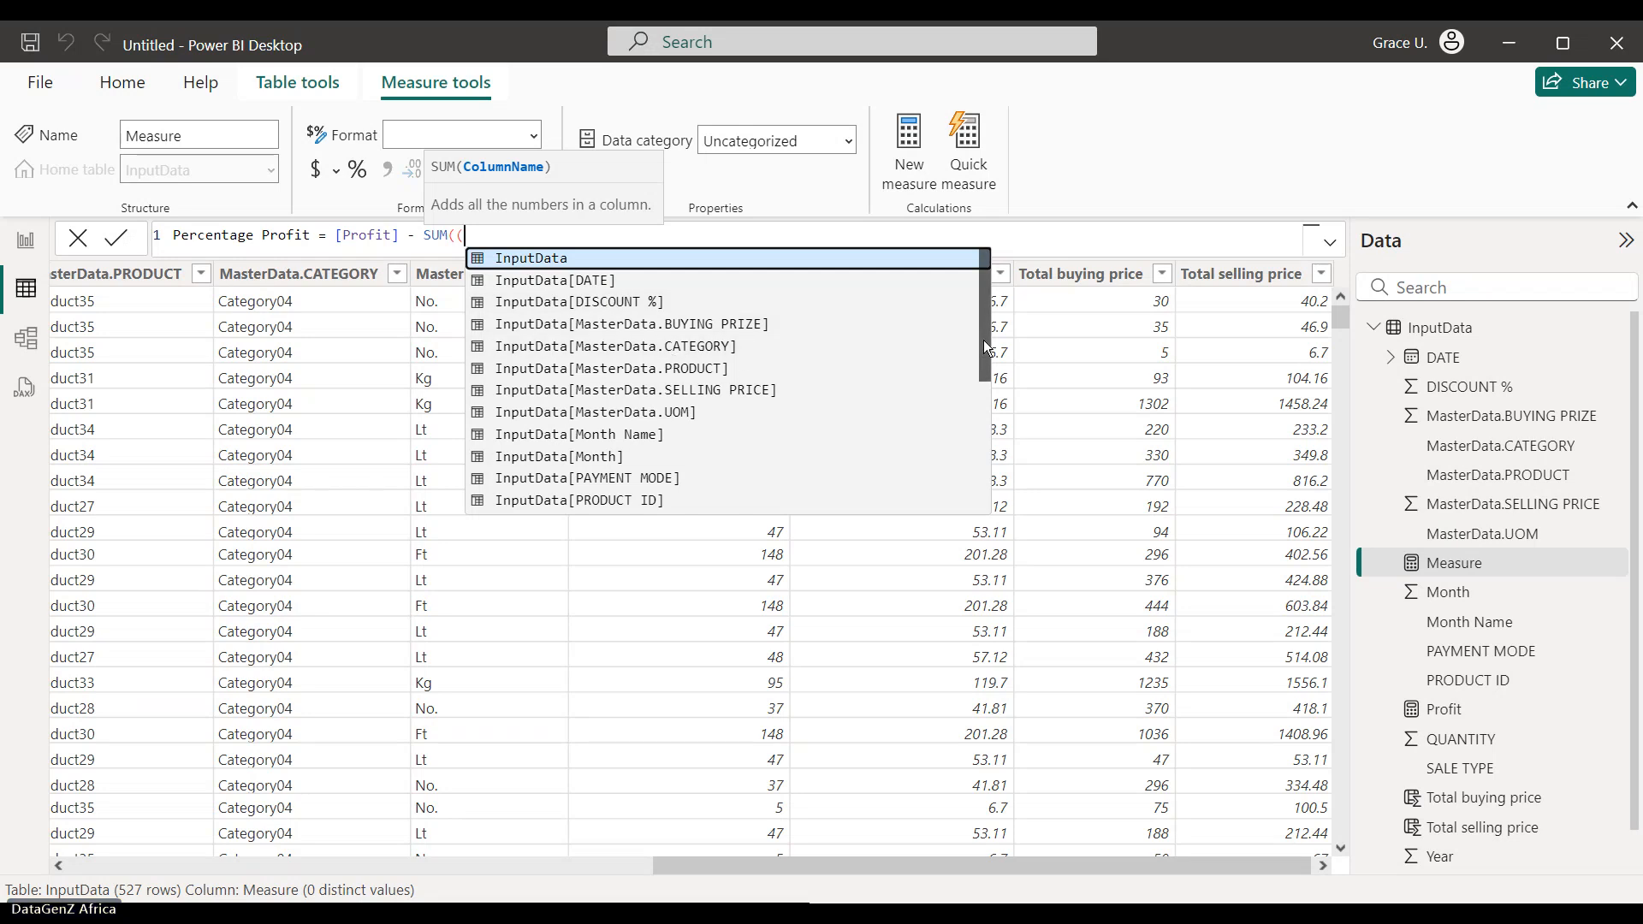
pyautogui.moveTo(985, 358); pyautogui.dragTo(993, 445)
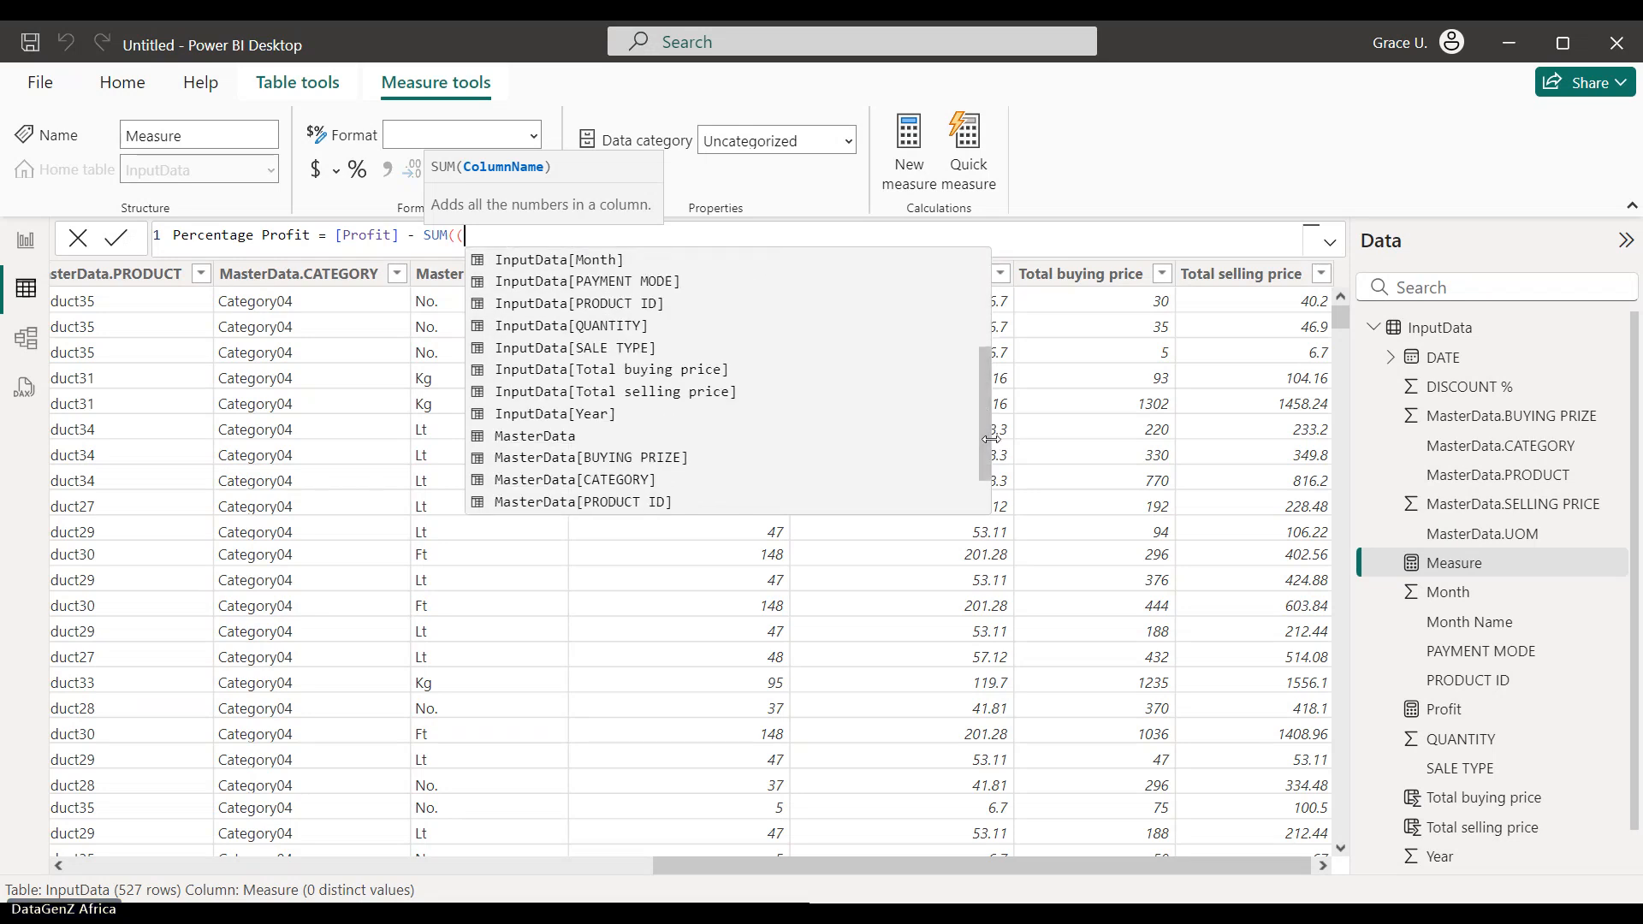
pyautogui.click(734, 370)
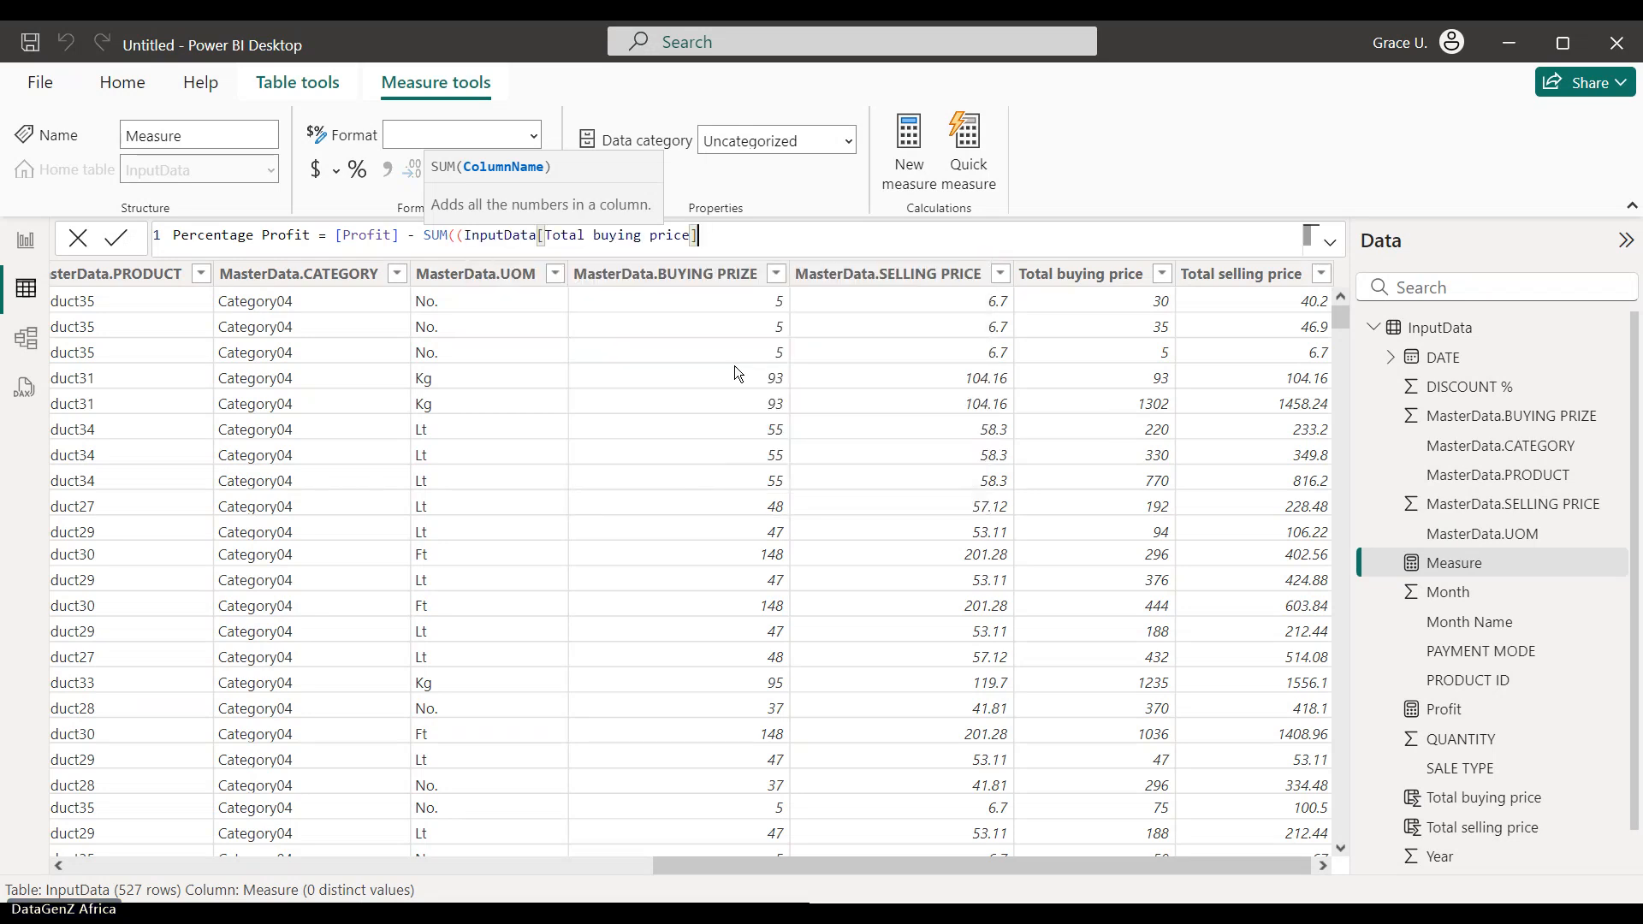
pyautogui.doubleClick(467, 236)
pyautogui.press('BackSpace')
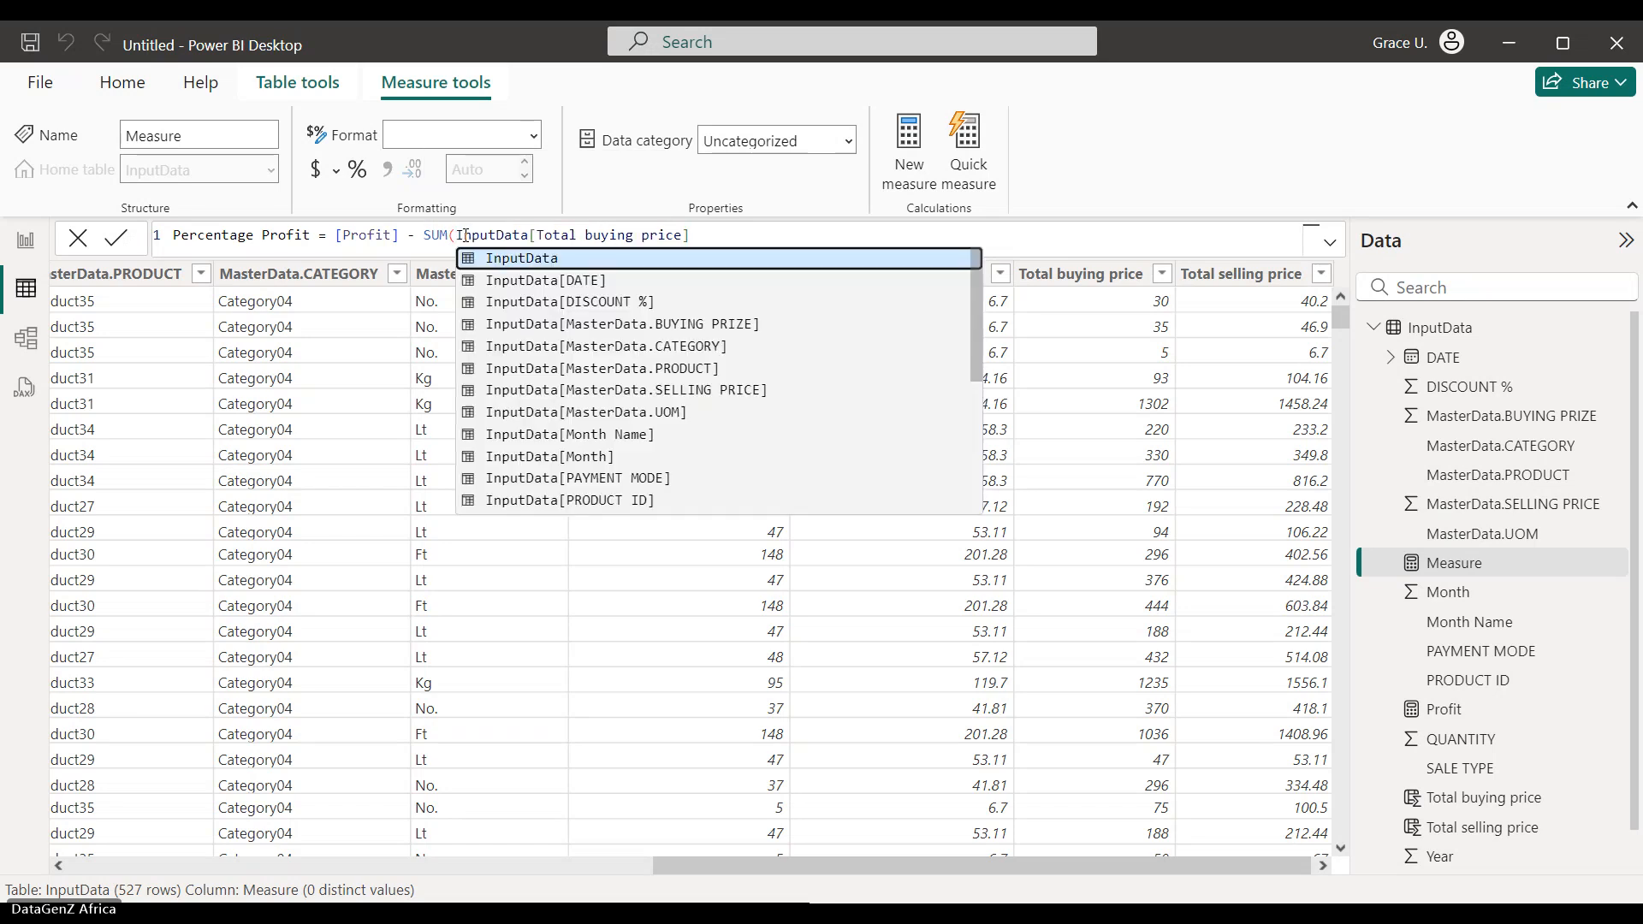
pyautogui.click(729, 244)
pyautogui.write(')')
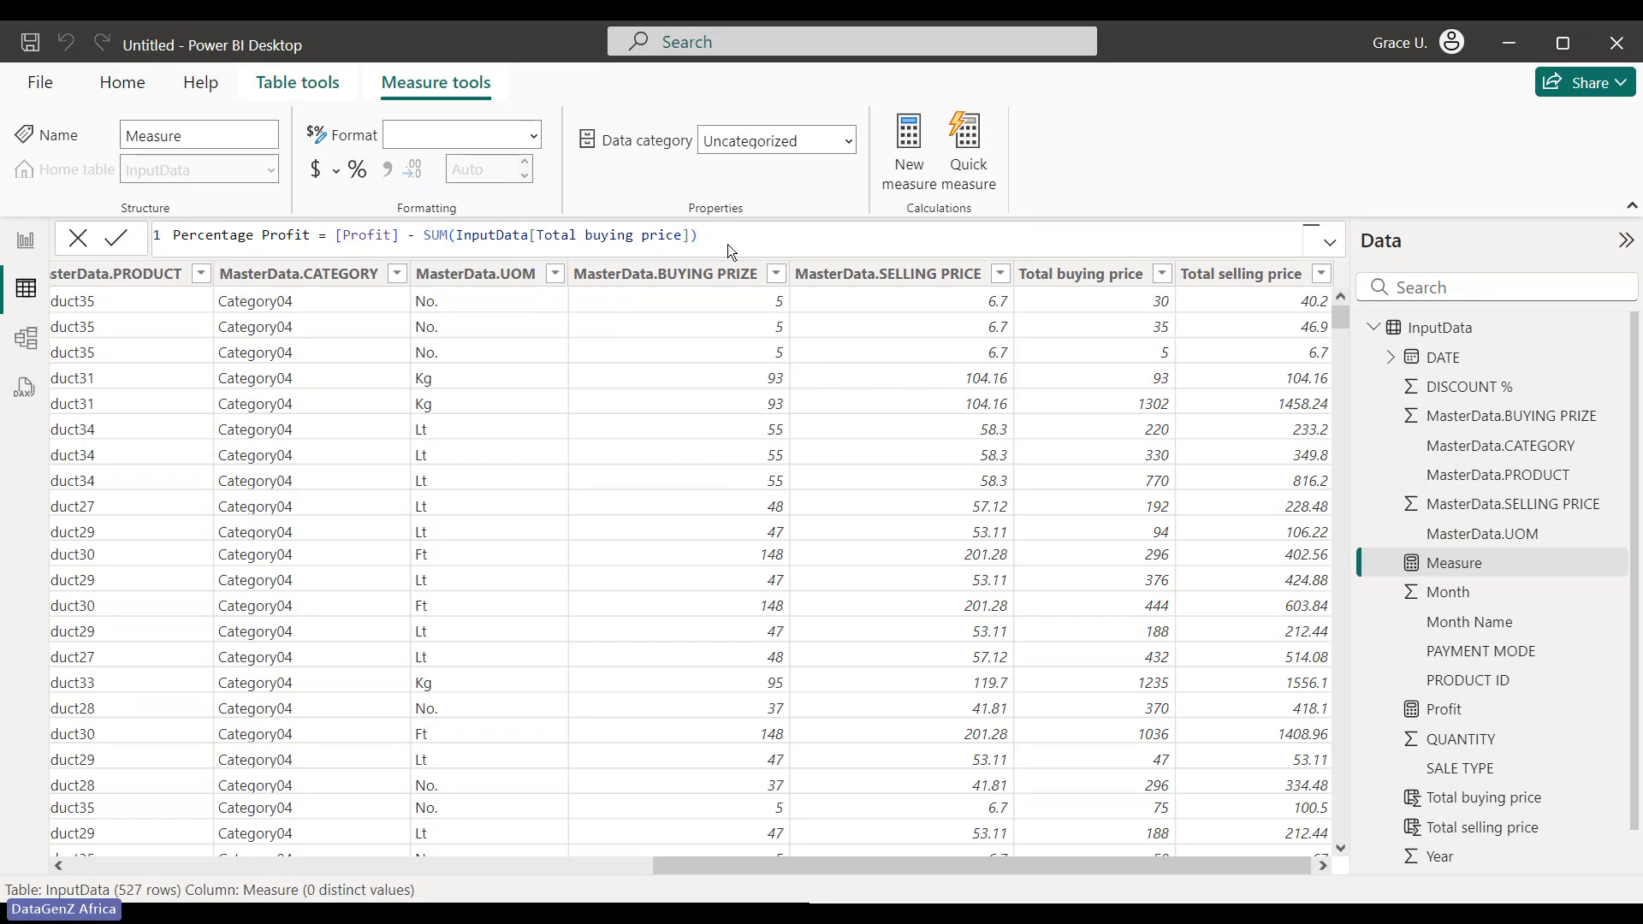
pyautogui.press('Return')
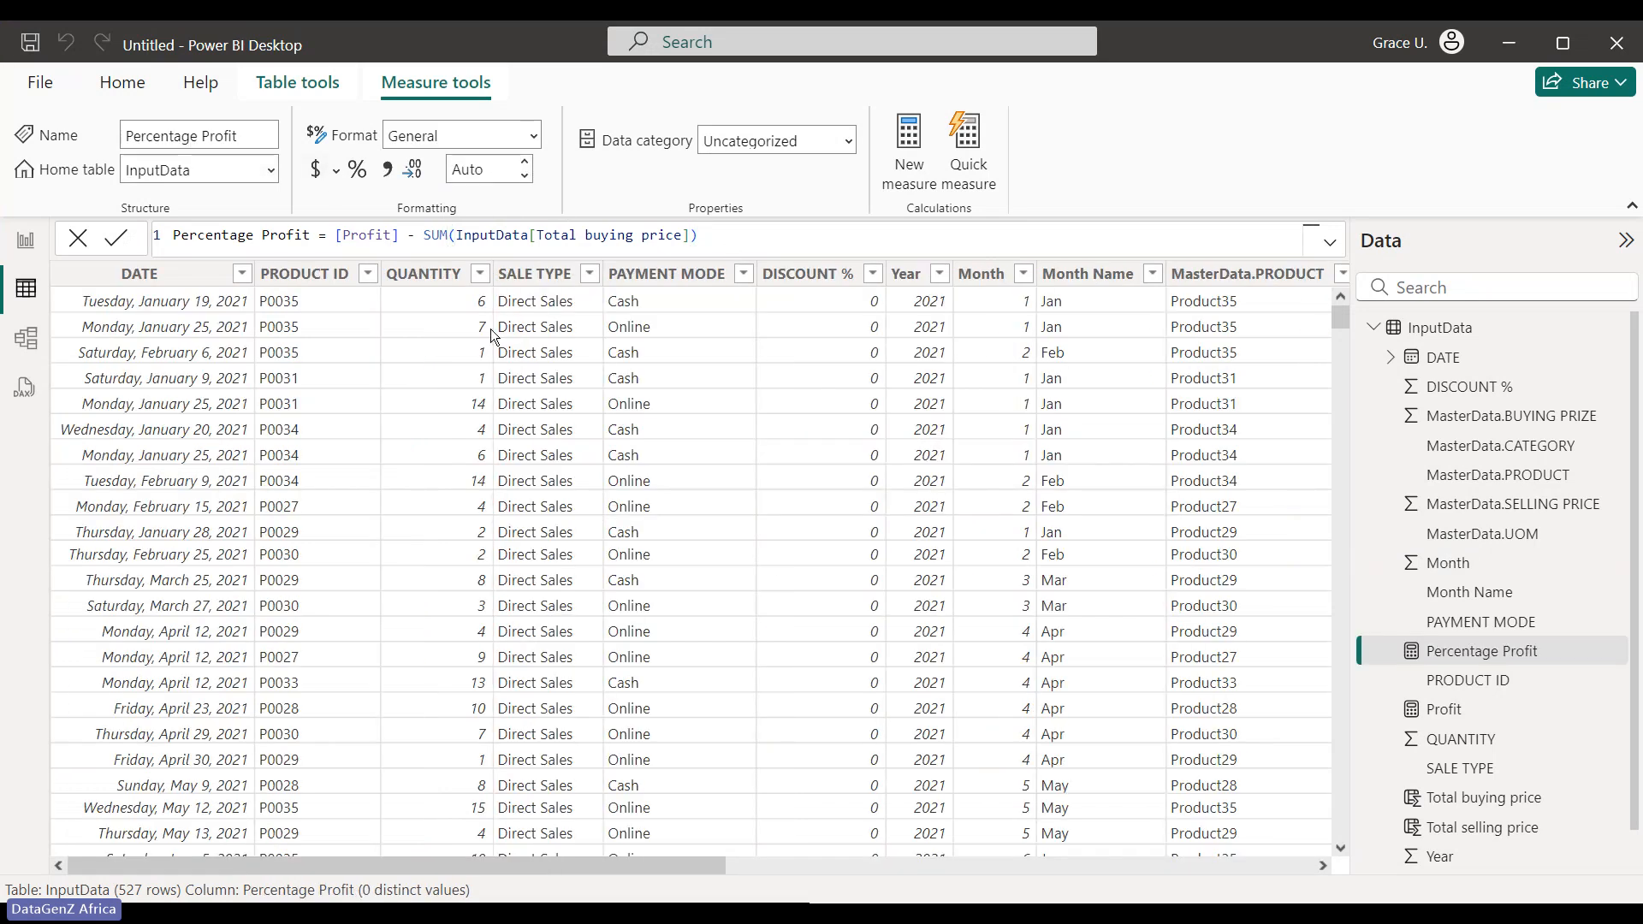
# Format the Percentage Profit measure as a percentage with 0 decimal places
pyautogui.moveTo(645, 864); pyautogui.dragTo(990, 865)
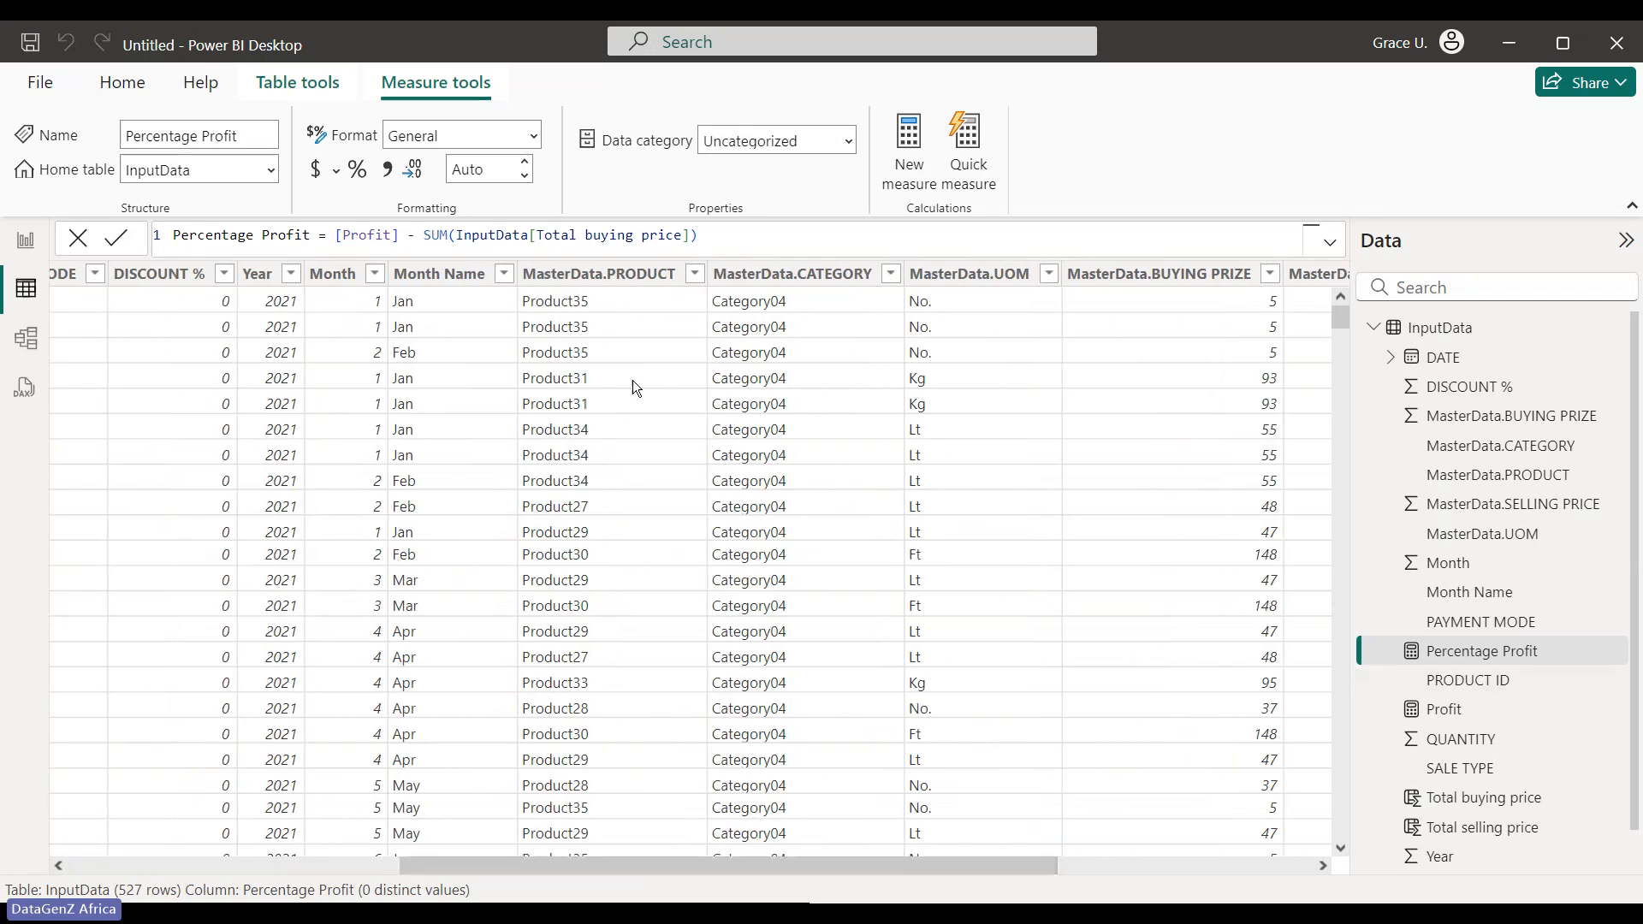
pyautogui.click(358, 169)
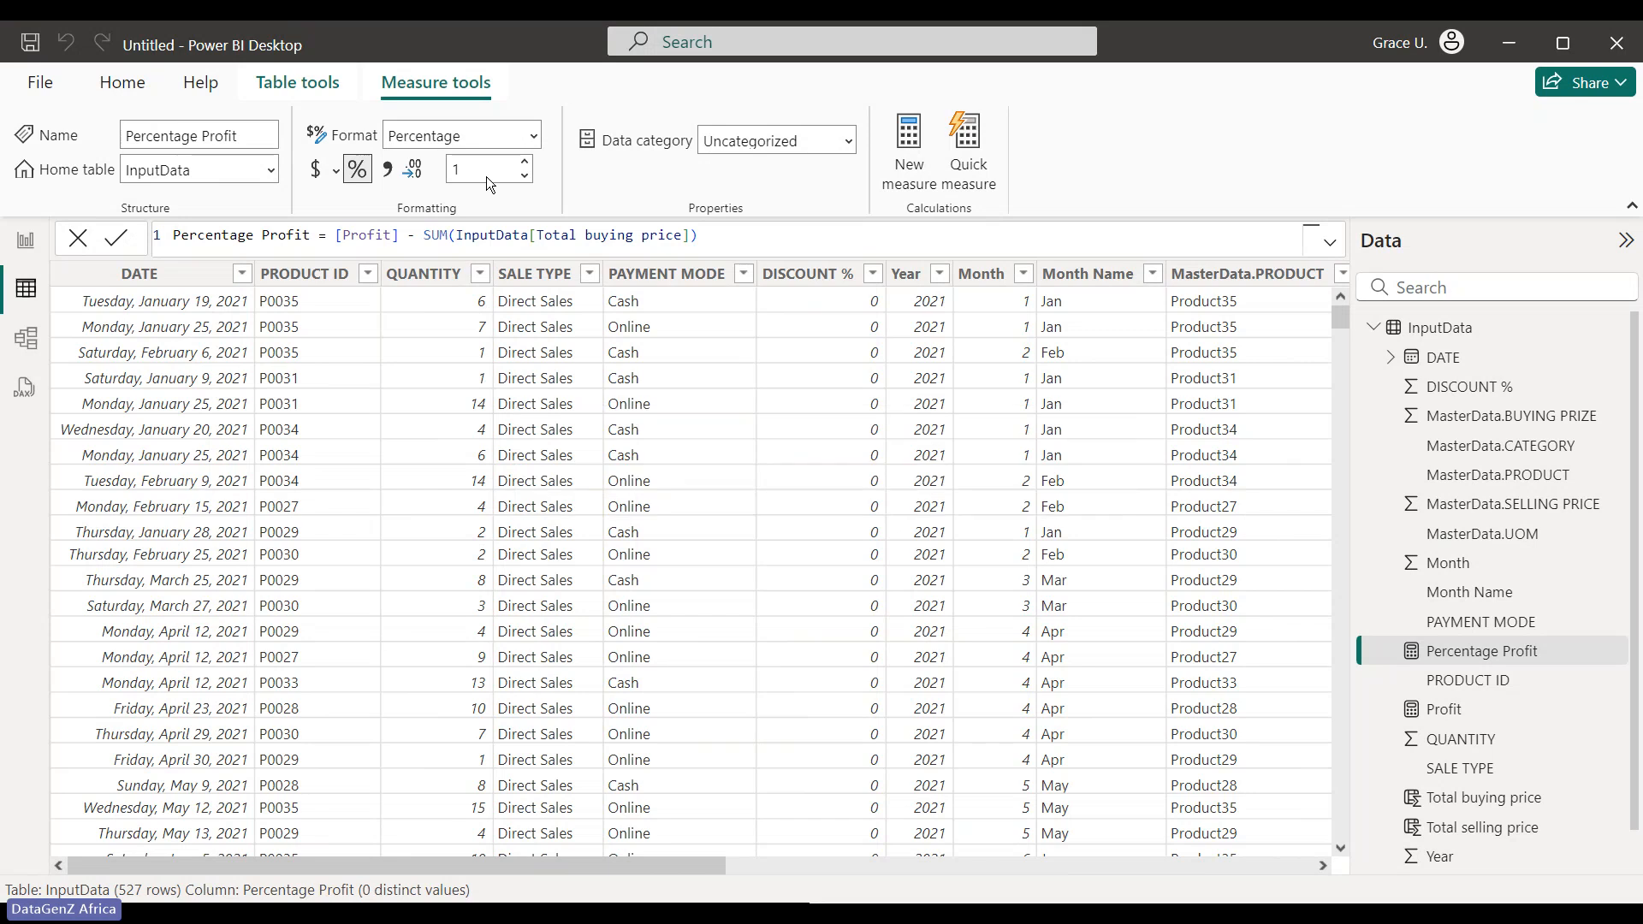
pyautogui.click(486, 175)
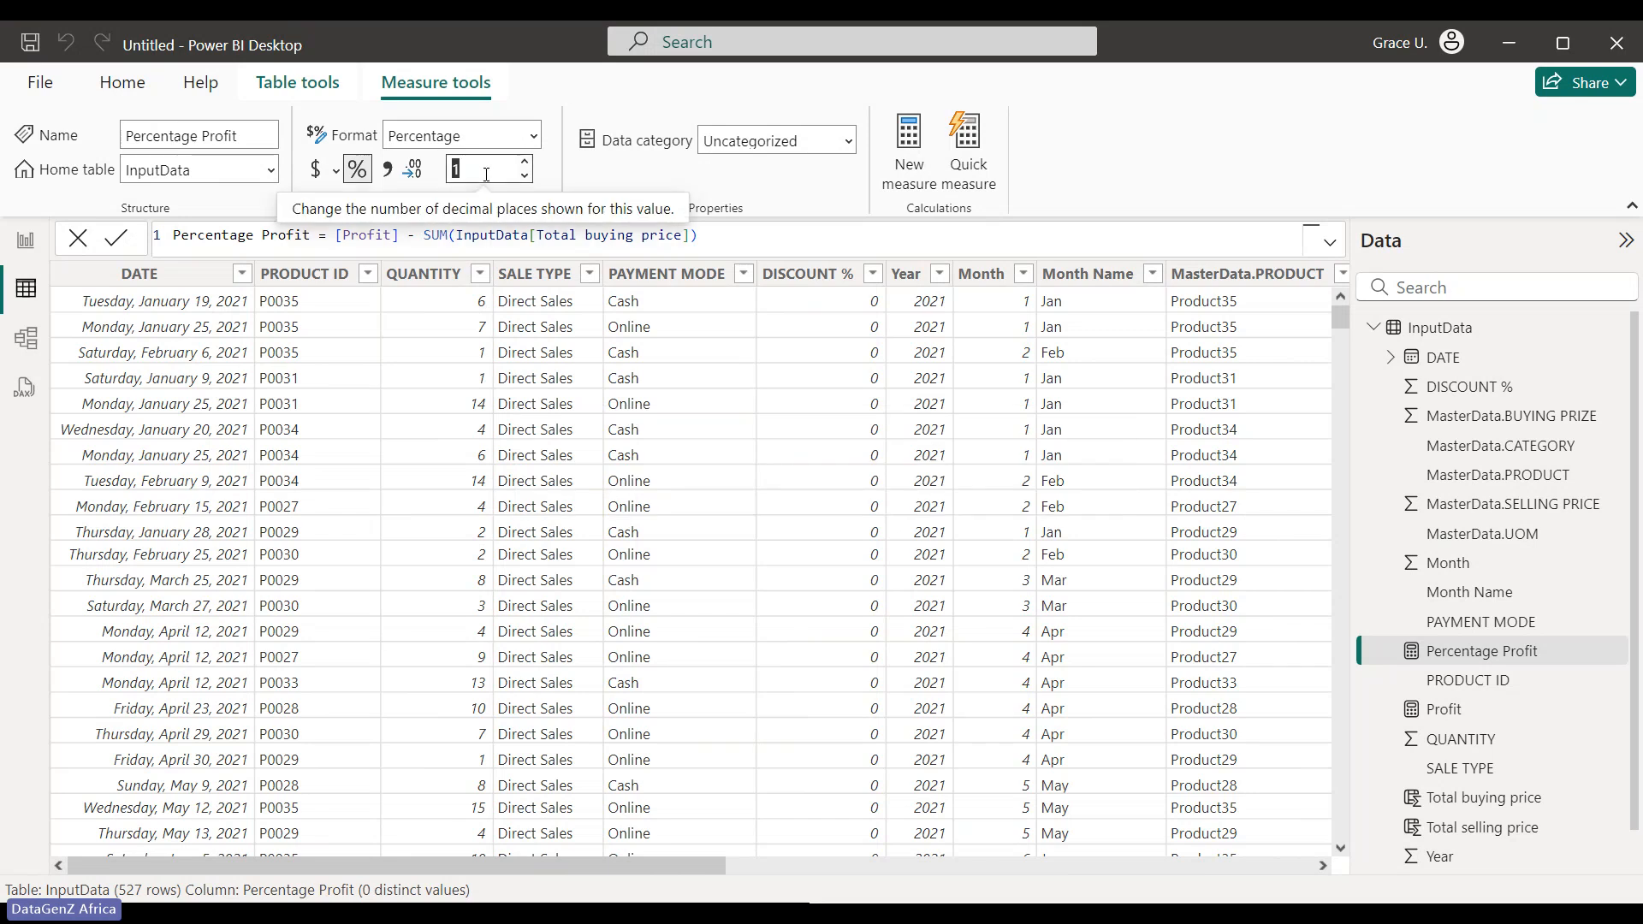
pyautogui.write('0')
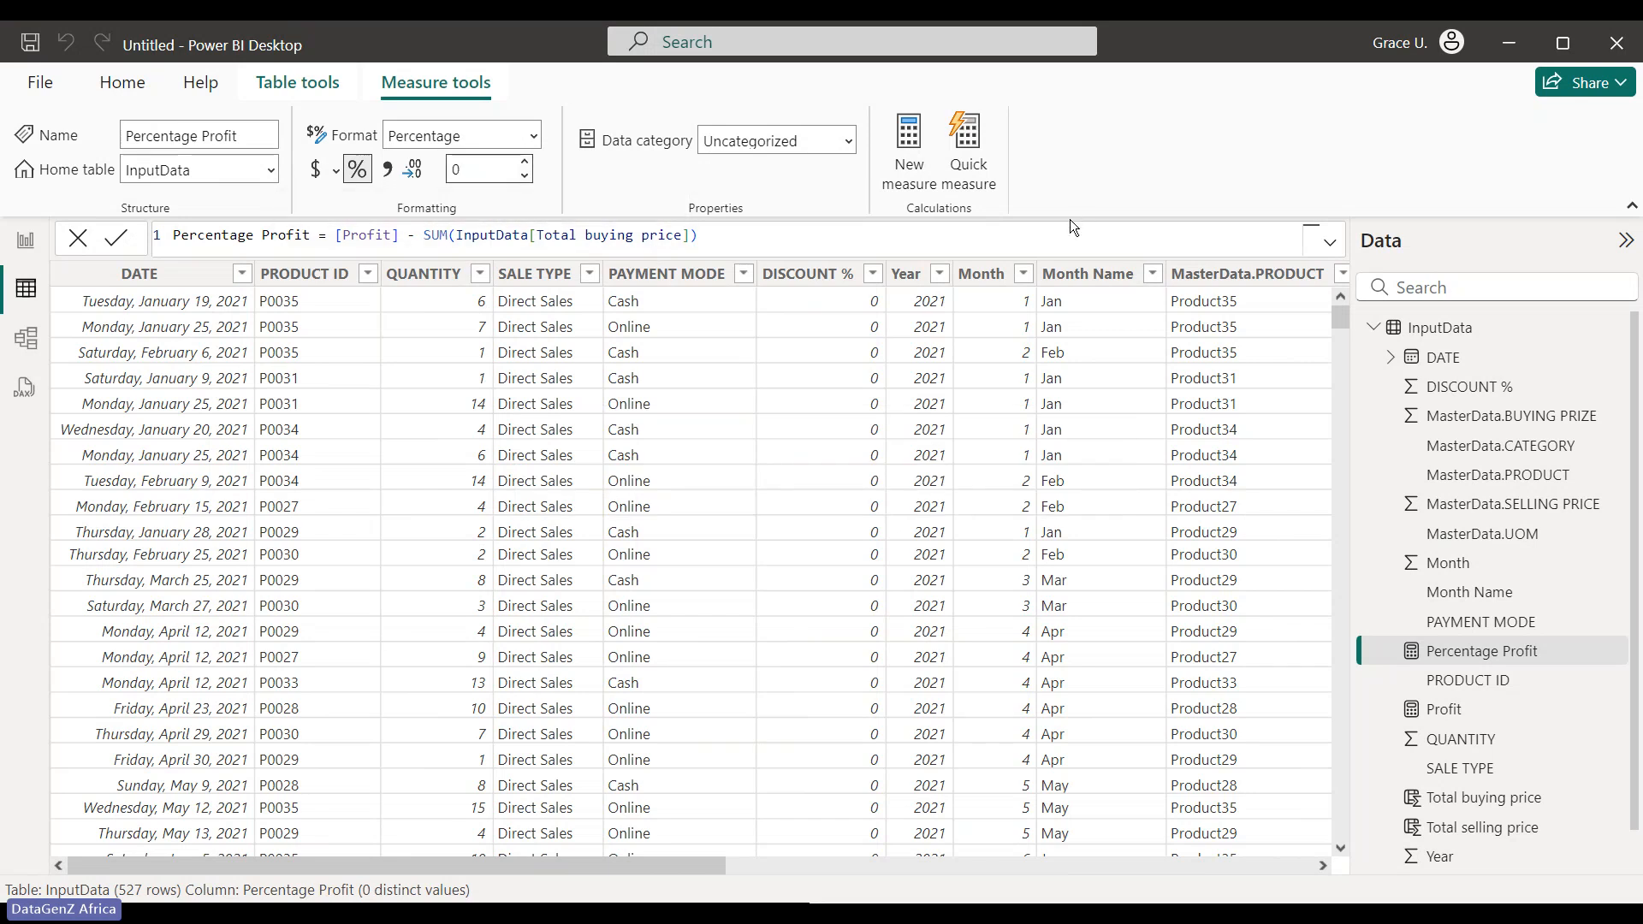
pyautogui.press('Return')
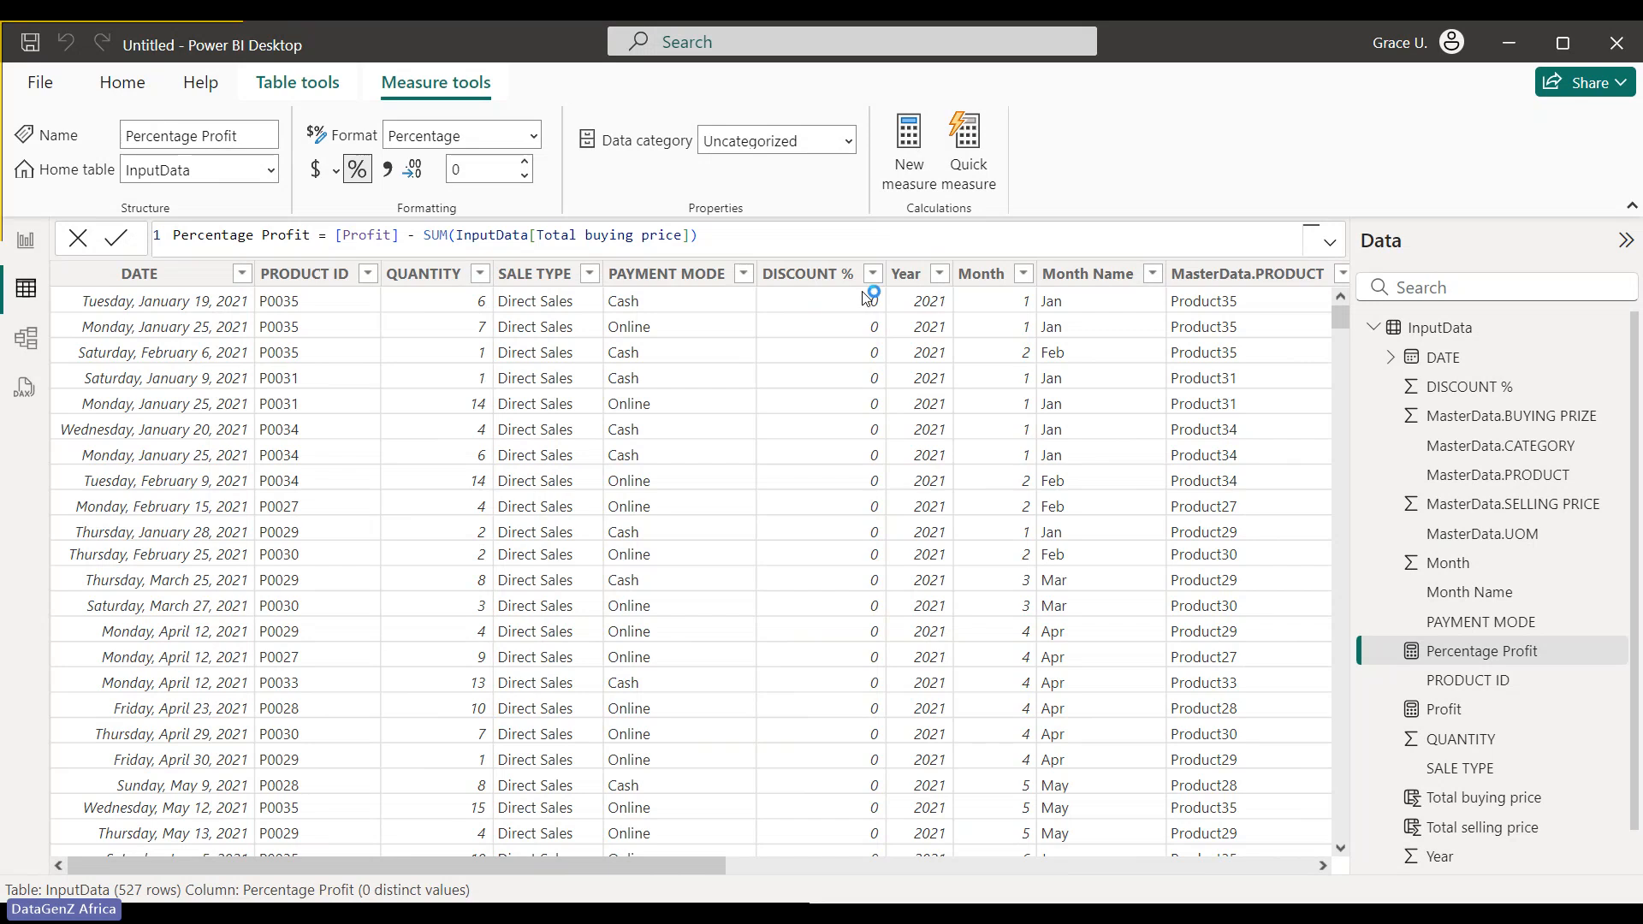
pyautogui.click(1011, 469)
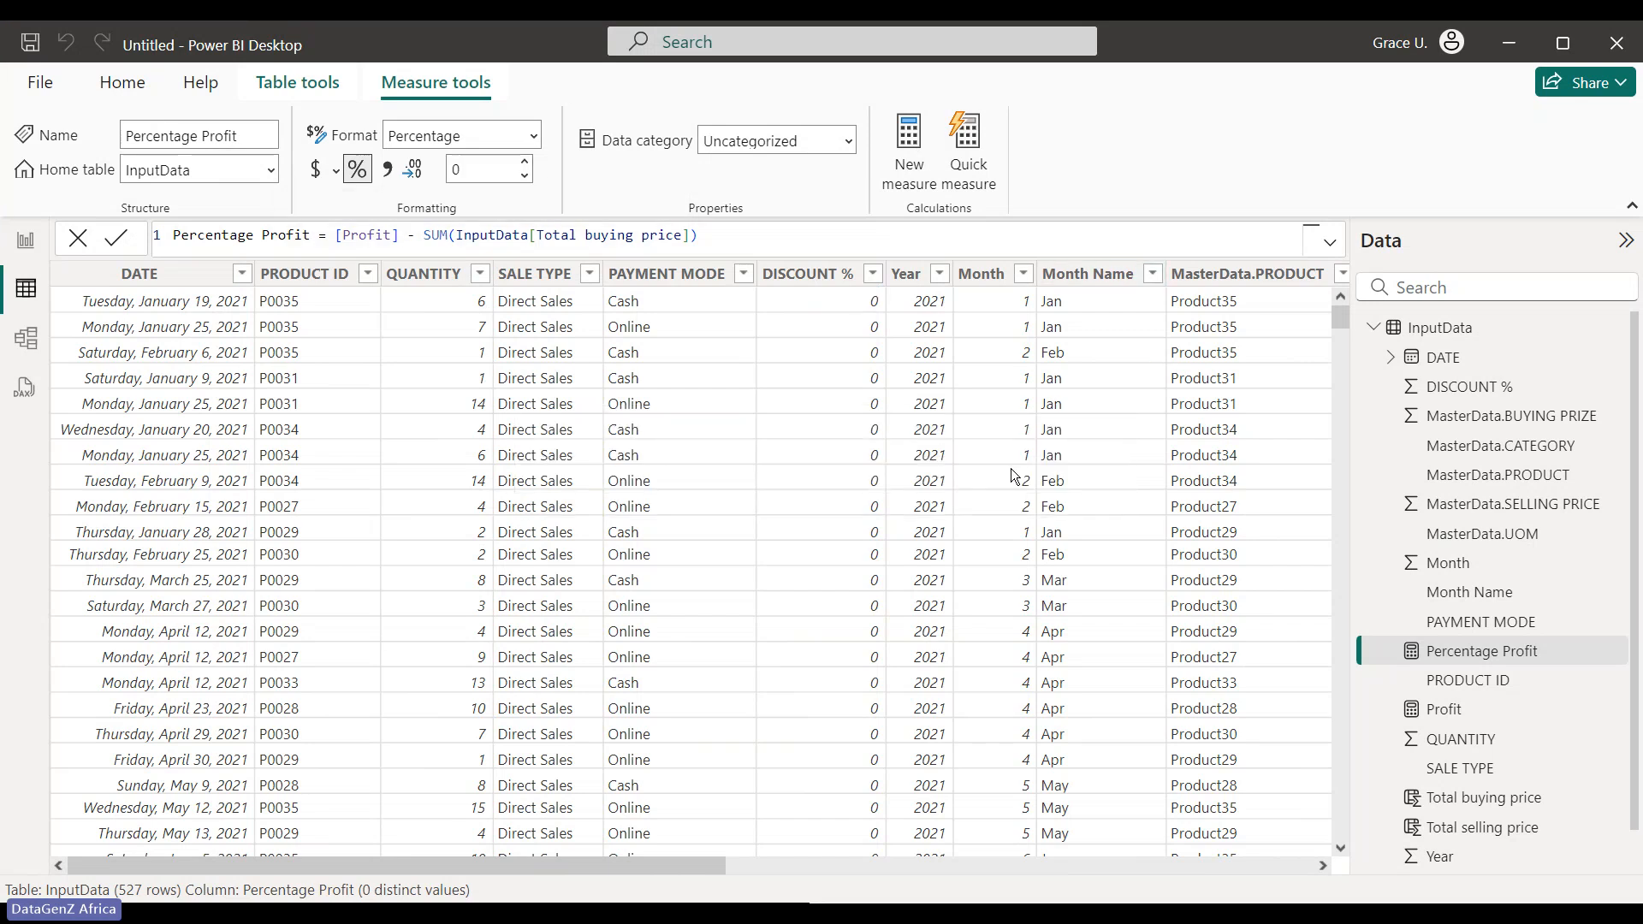
# Set the format of the Profit measure to Whole number
pyautogui.click(1437, 712)
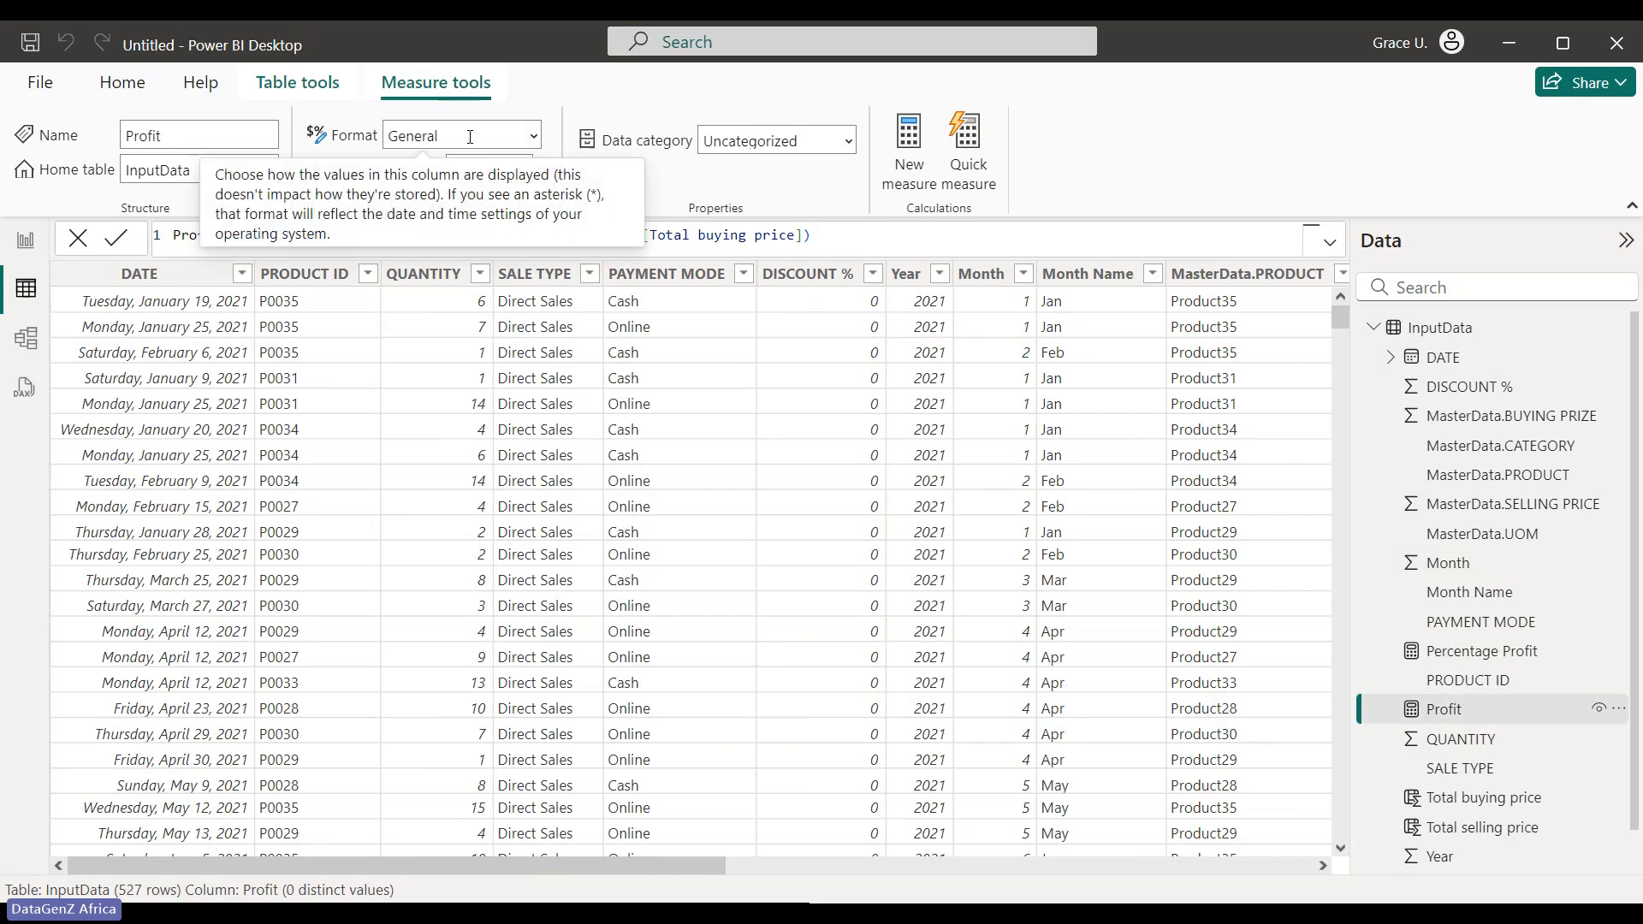
pyautogui.click(516, 139)
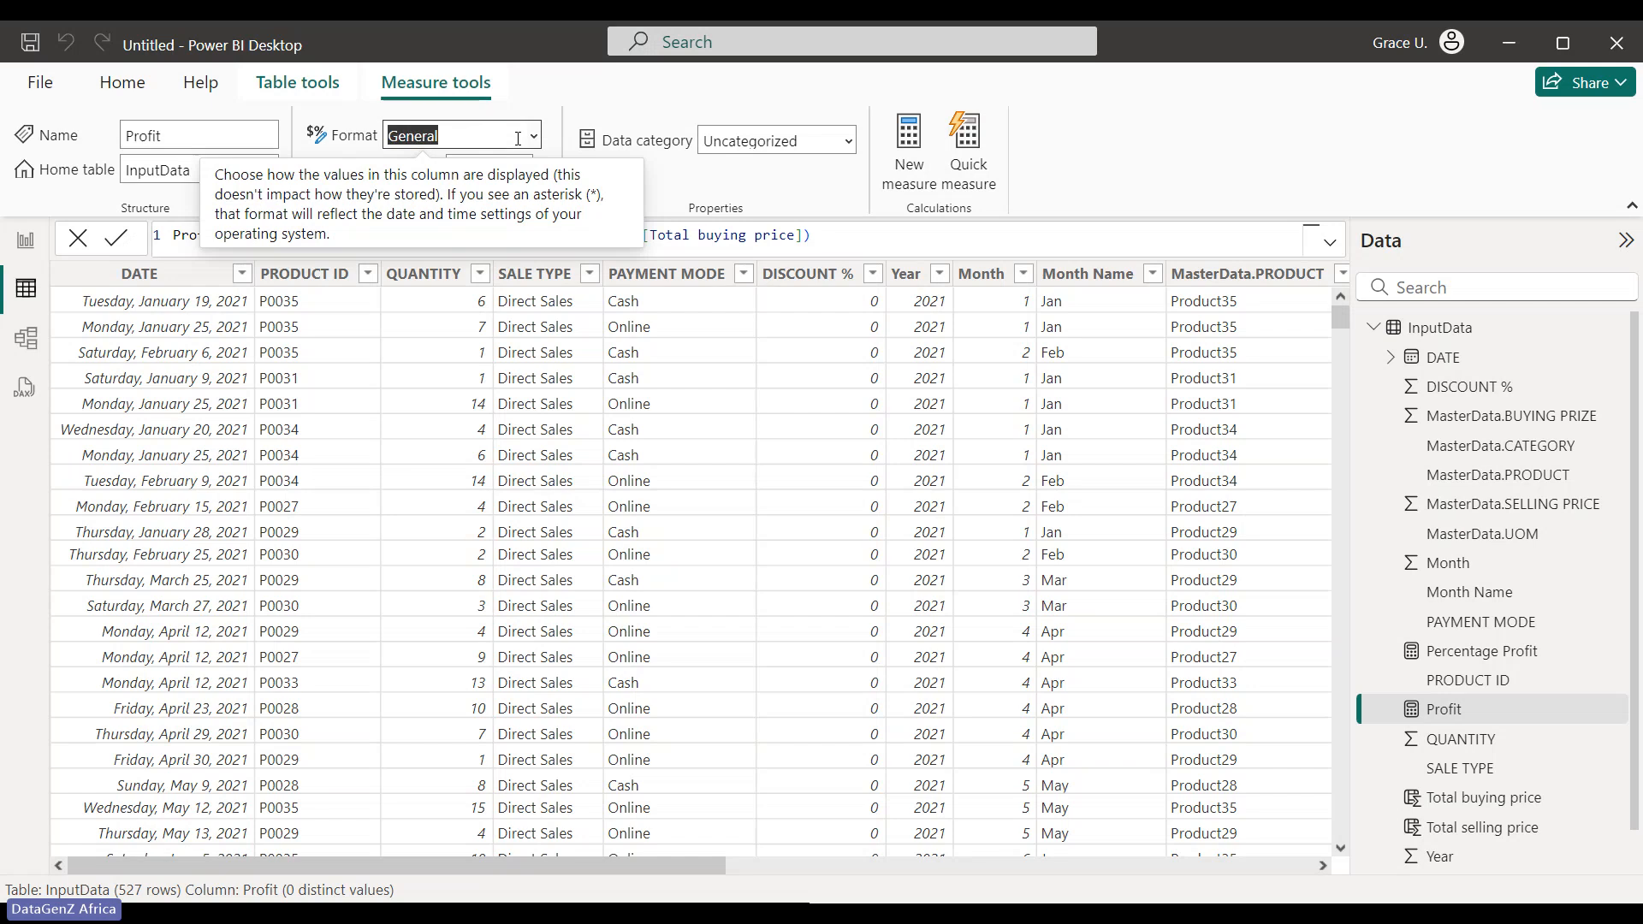
pyautogui.write('Whole numb')
pyautogui.press('Escape')
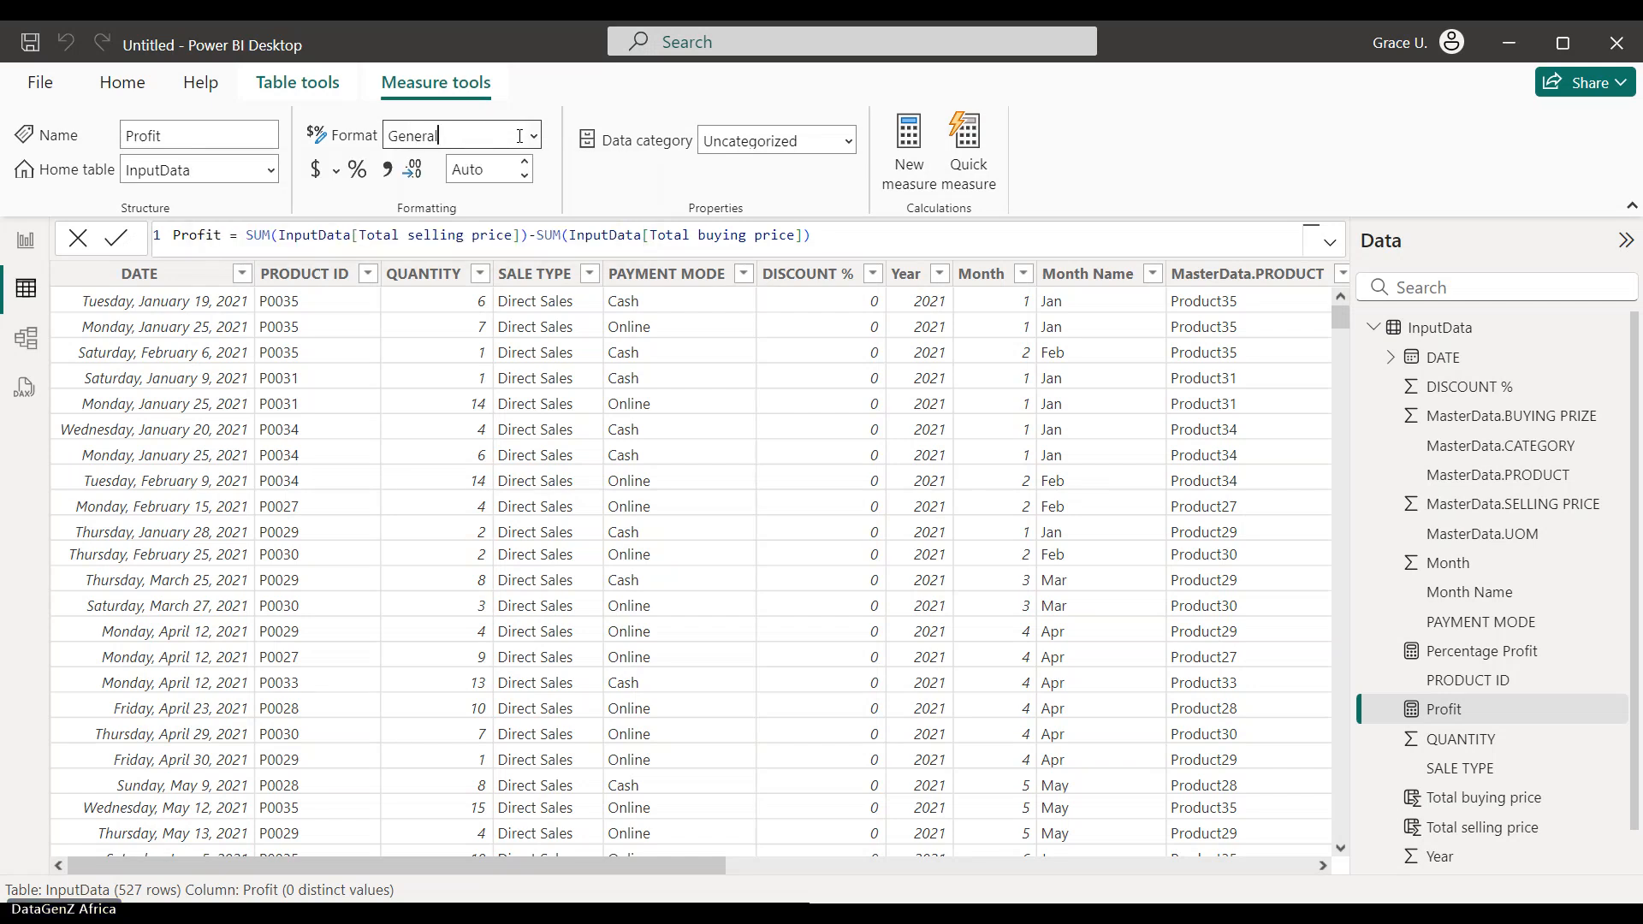
pyautogui.write('Whole numb')
pyautogui.press('Return')
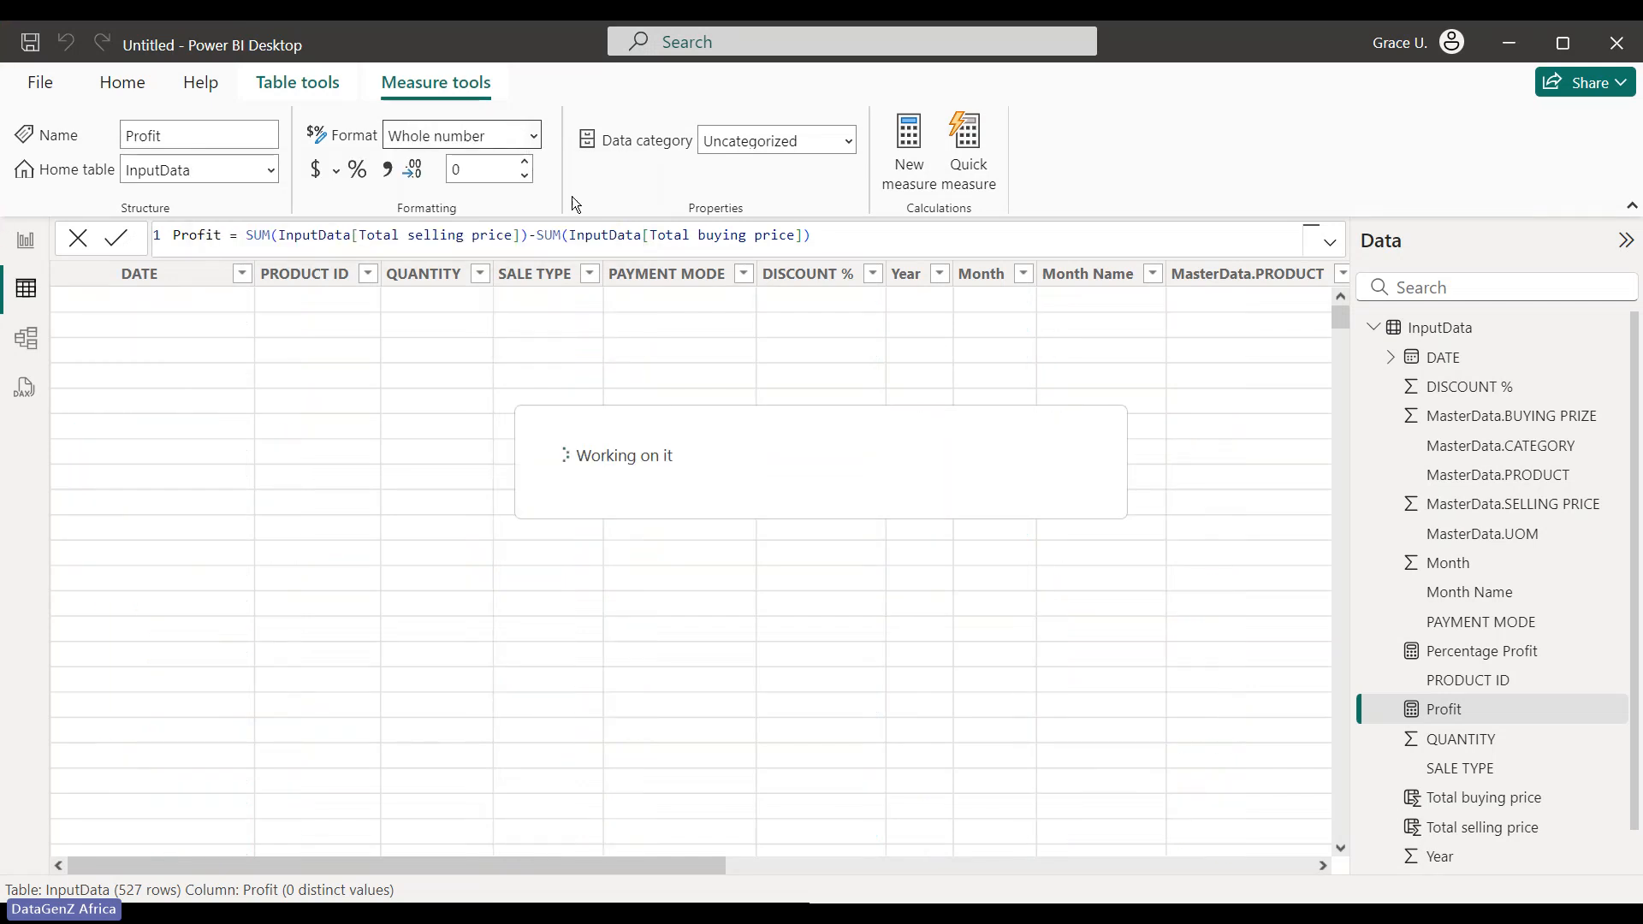
pyautogui.click(978, 864)
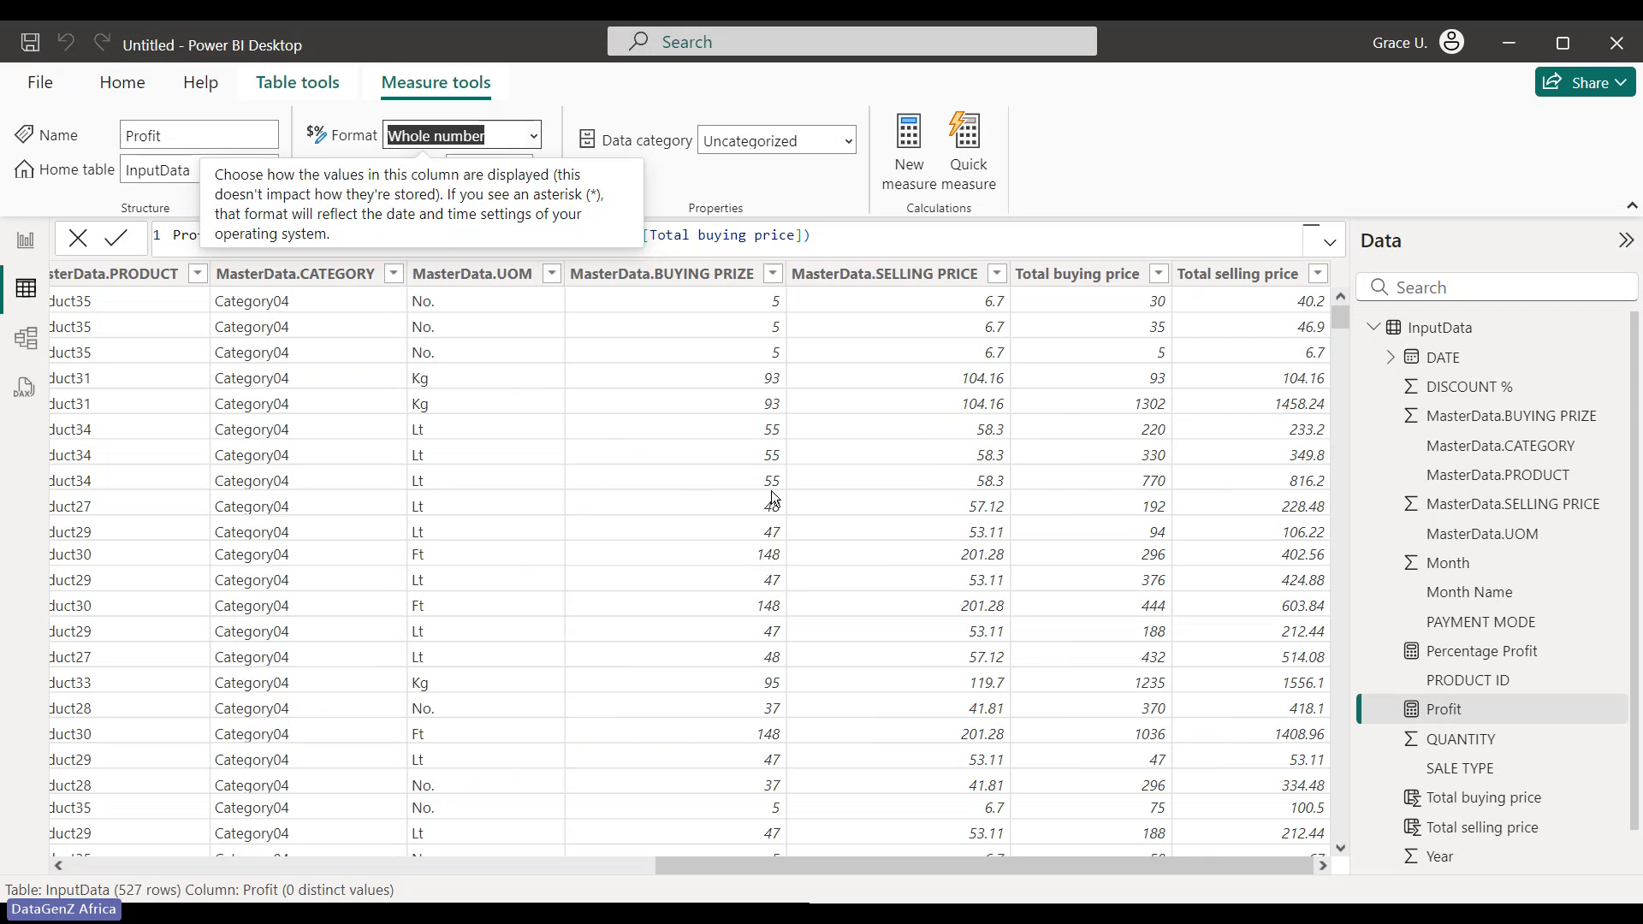
pyautogui.moveTo(848, 866); pyautogui.dragTo(2, 895)
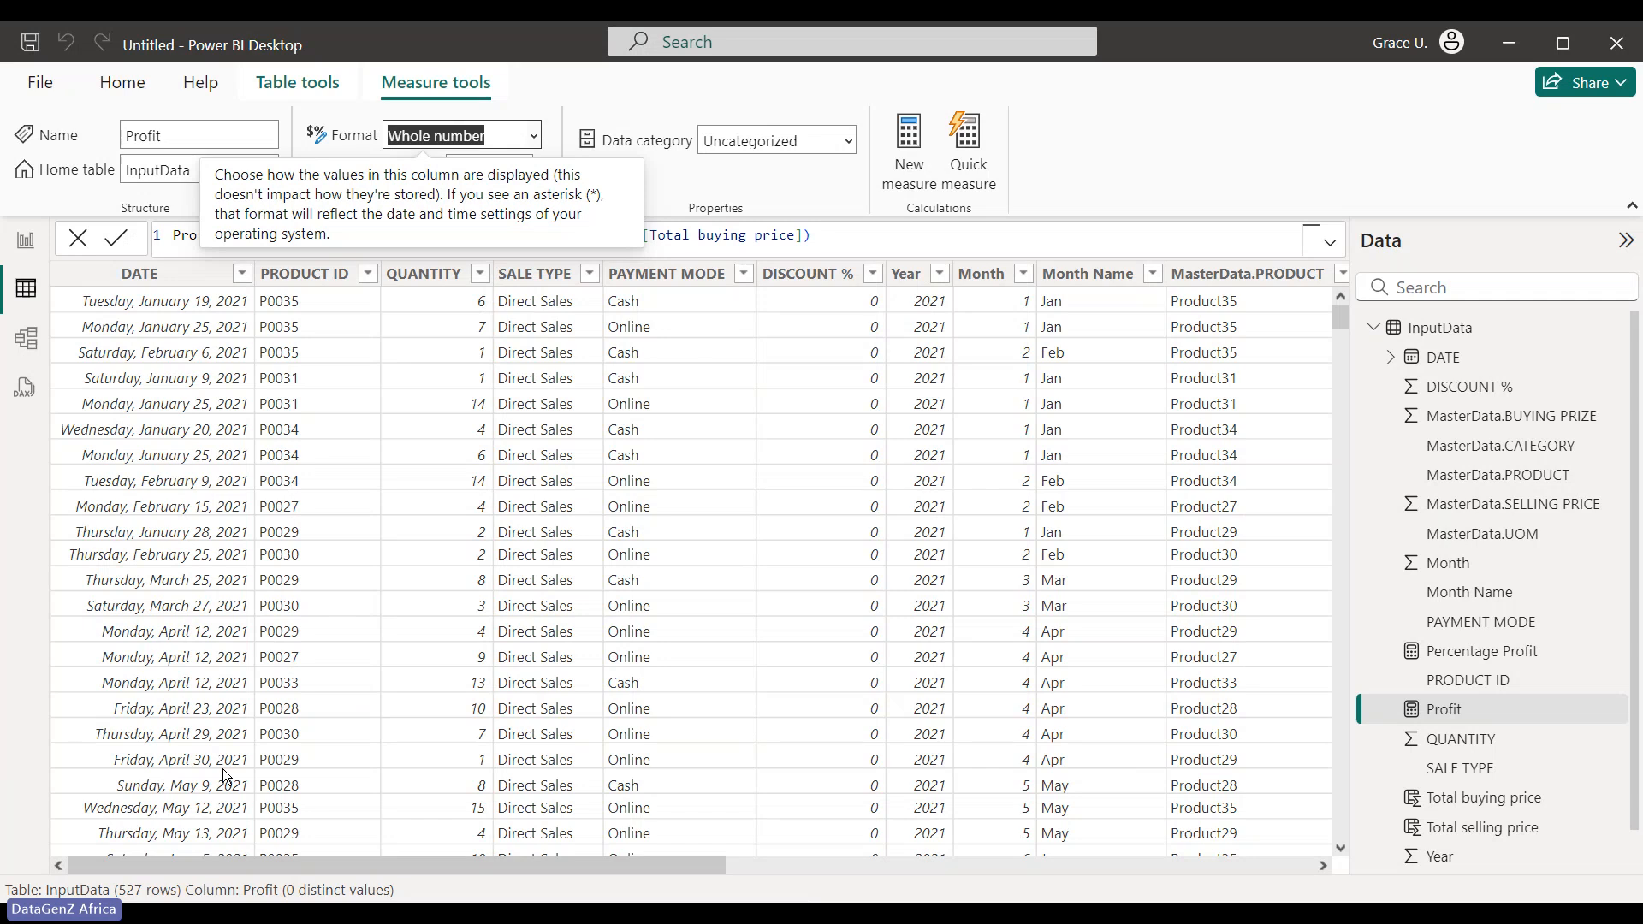
pyautogui.moveTo(614, 866); pyautogui.dragTo(1207, 866)
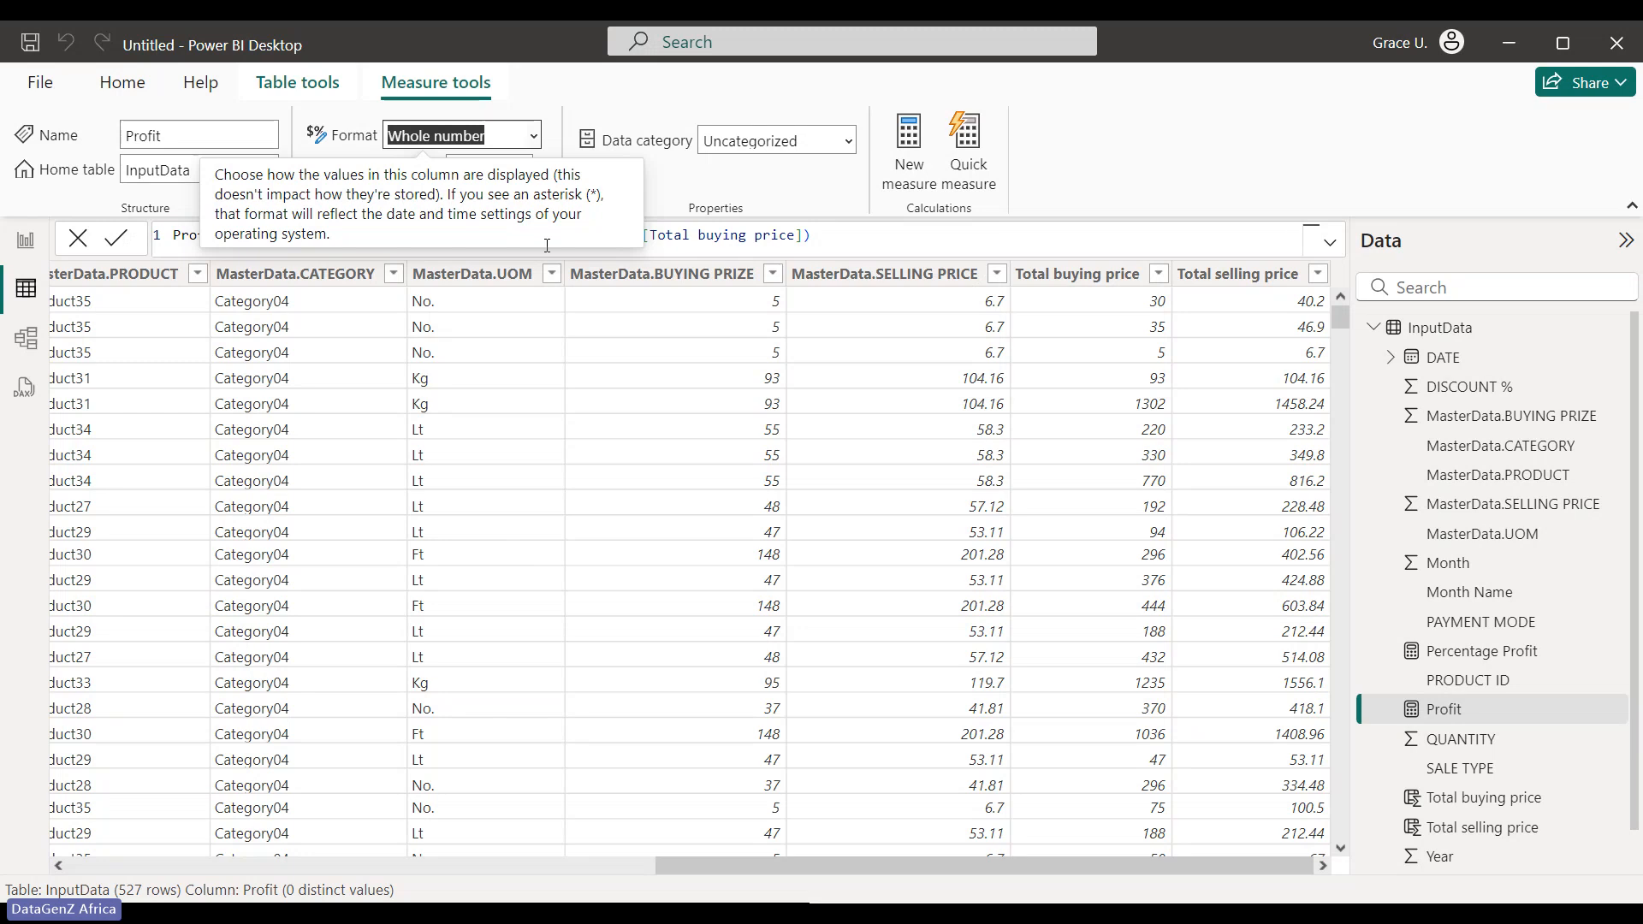
# Switch to the report view and expand the DATE field of InputData while looking through the available fields
pyautogui.click(24, 244)
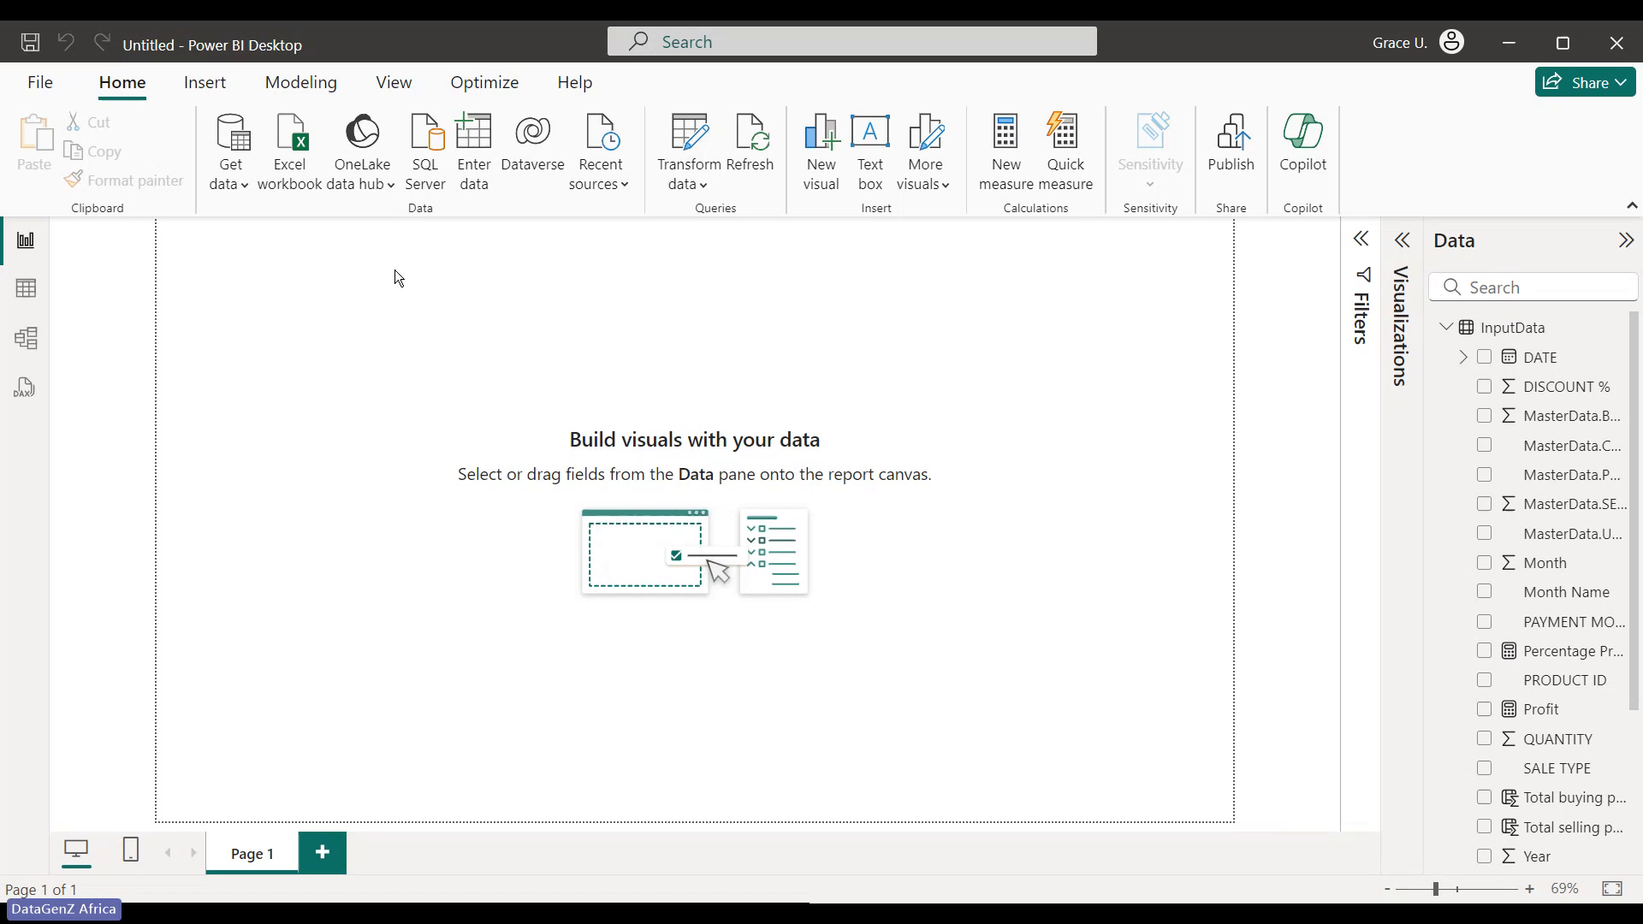
pyautogui.click(1464, 357)
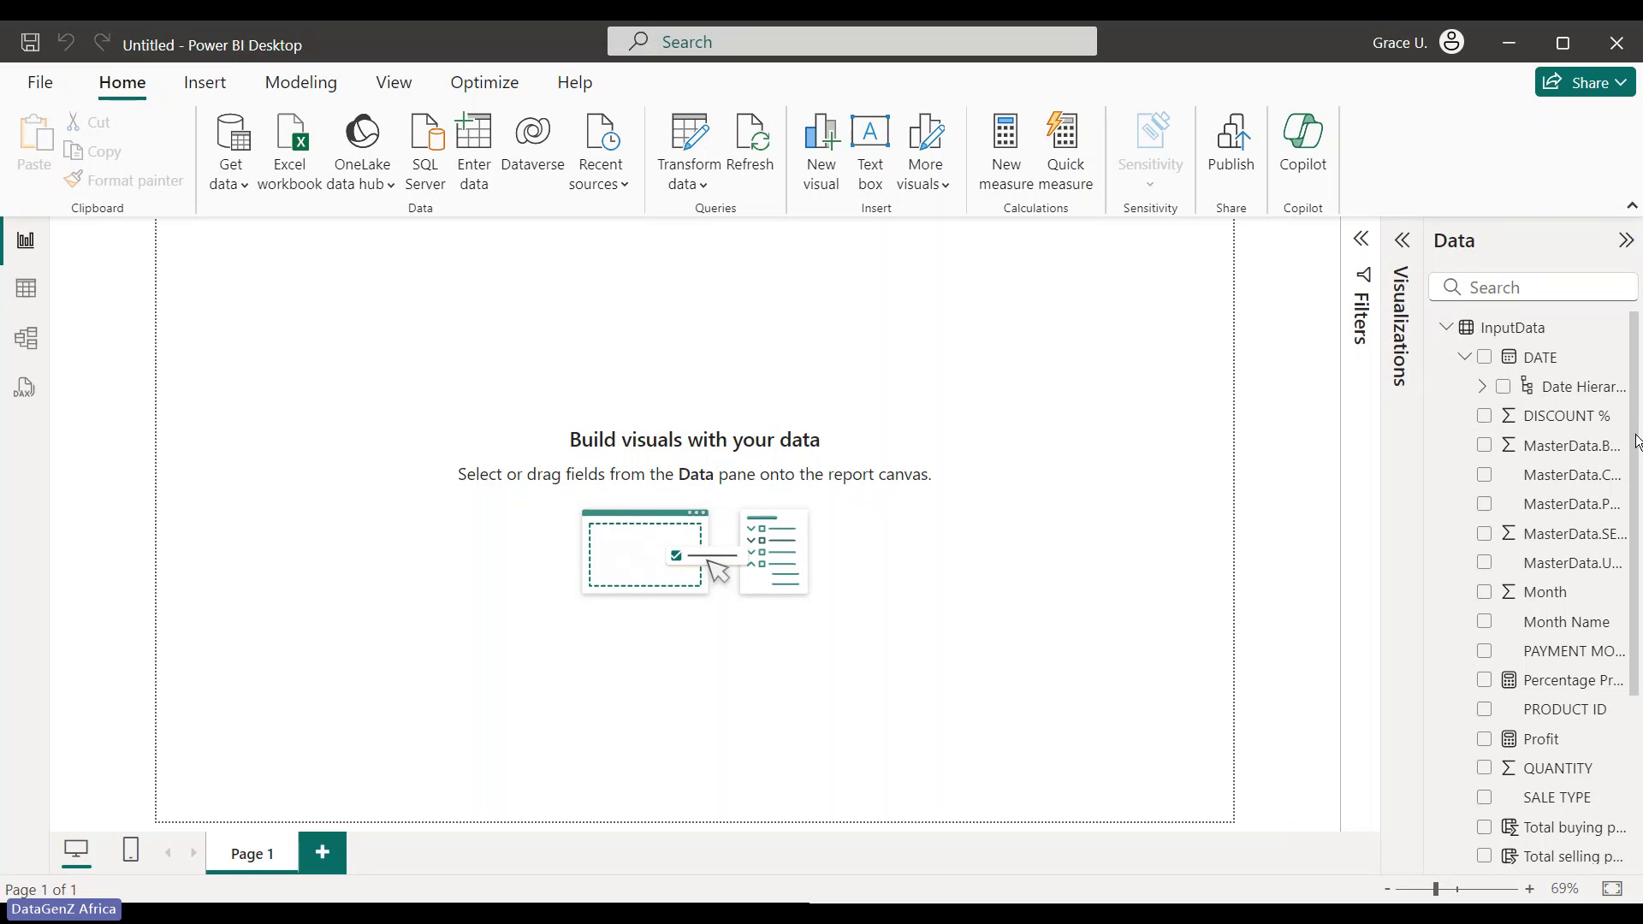
pyautogui.moveTo(1641, 421); pyautogui.dragTo(1638, 510)
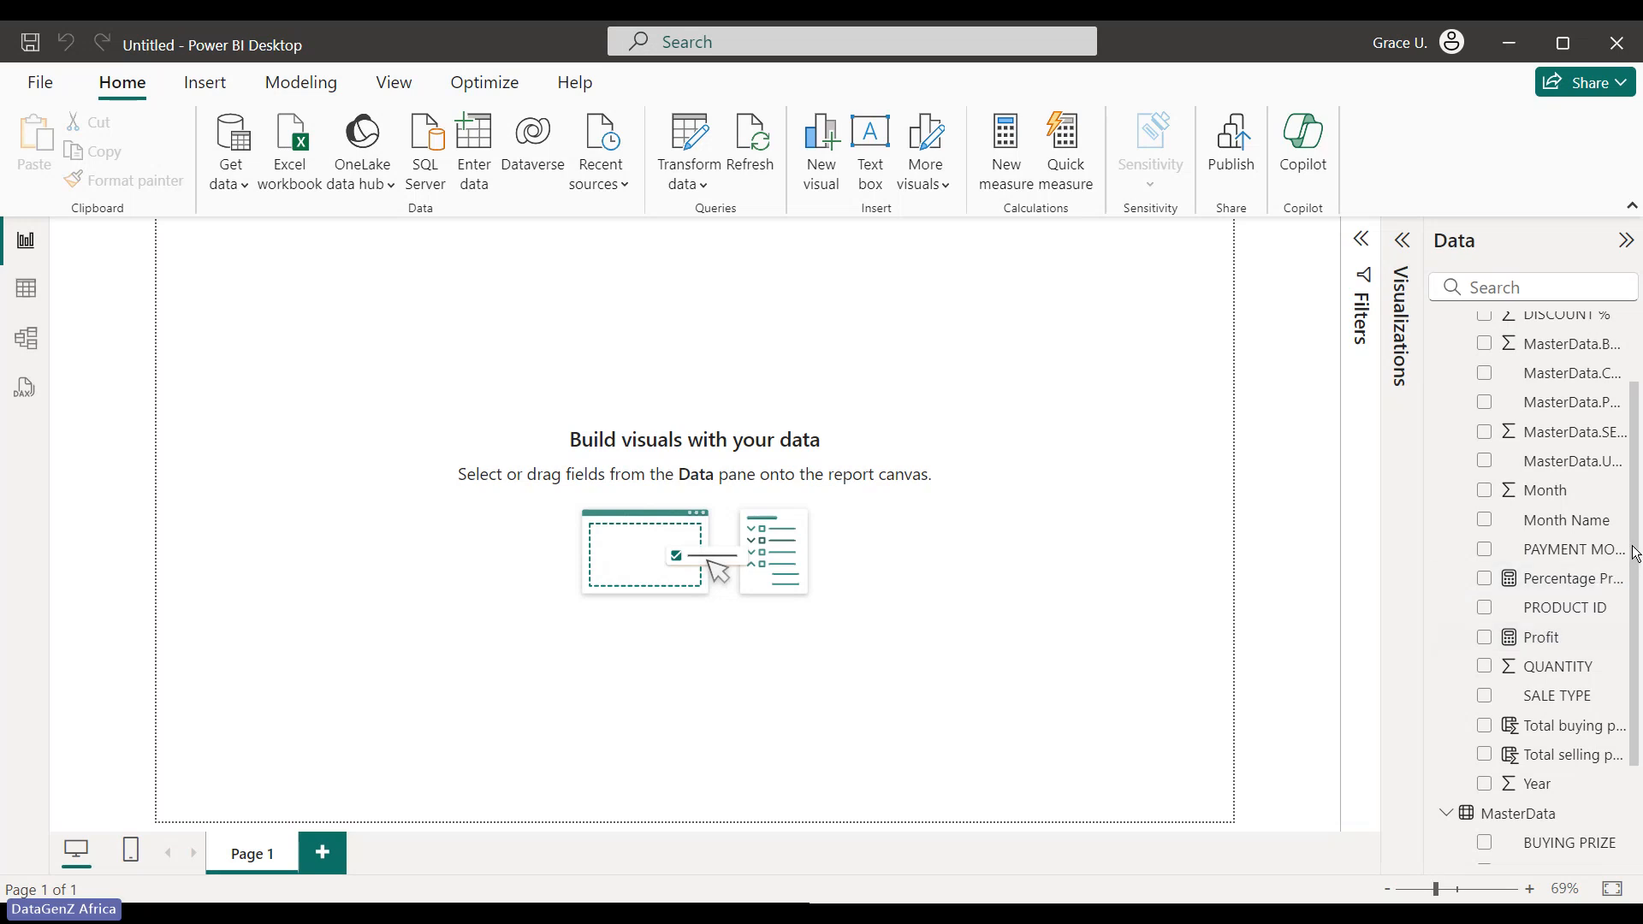
pyautogui.moveTo(1625, 557); pyautogui.dragTo(1639, 770)
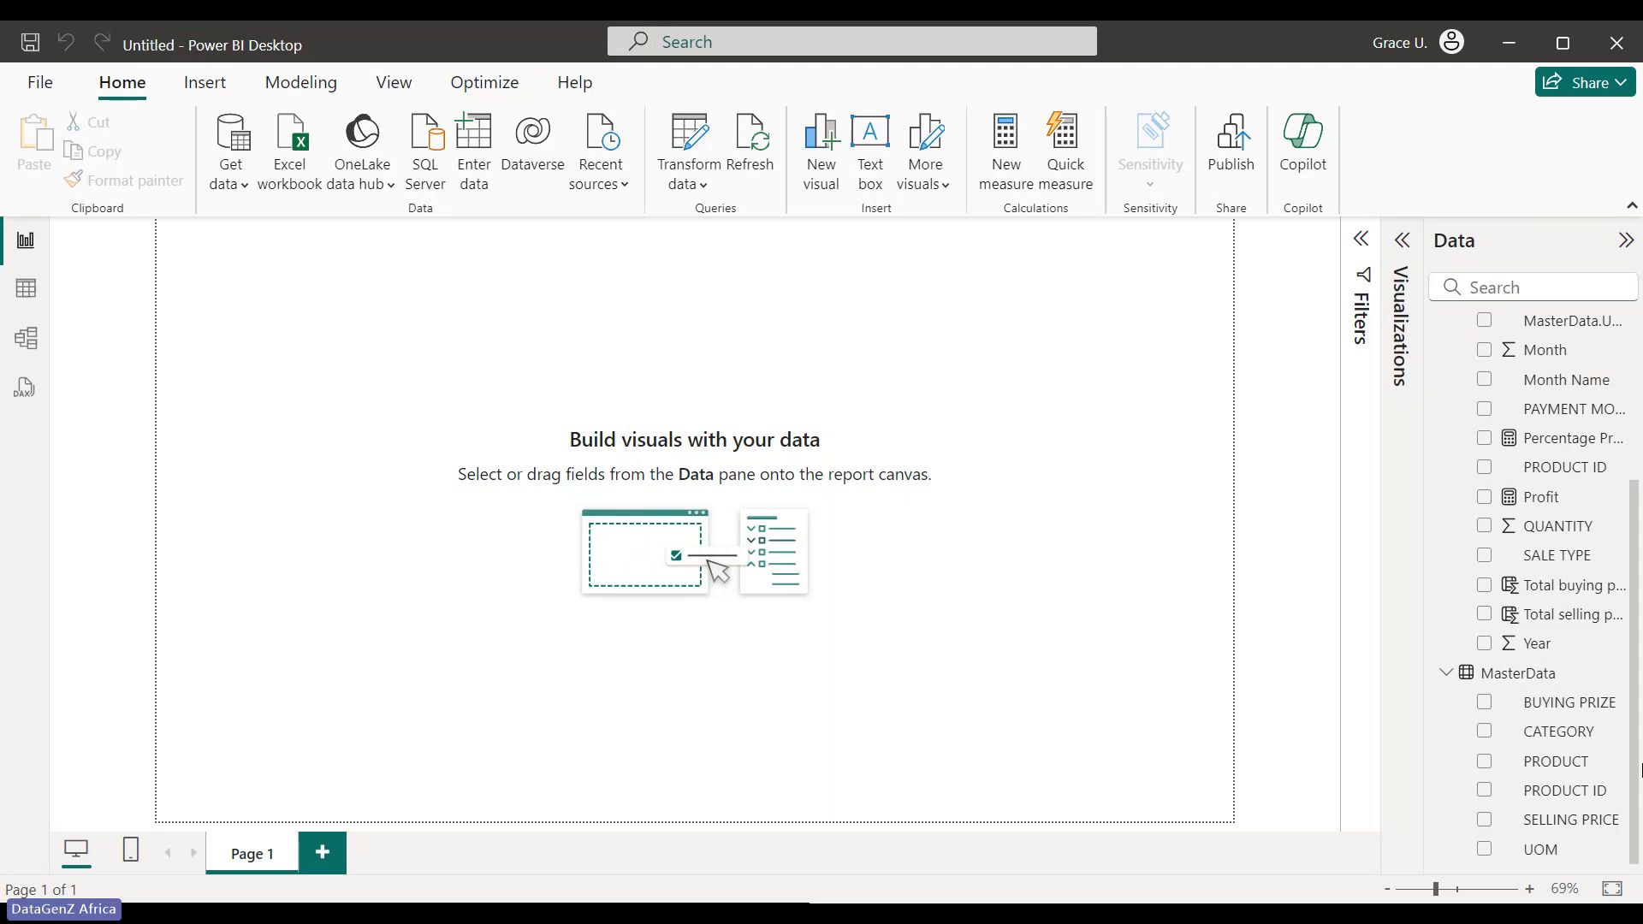
pyautogui.moveTo(1641, 771); pyautogui.dragTo(1463, 221)
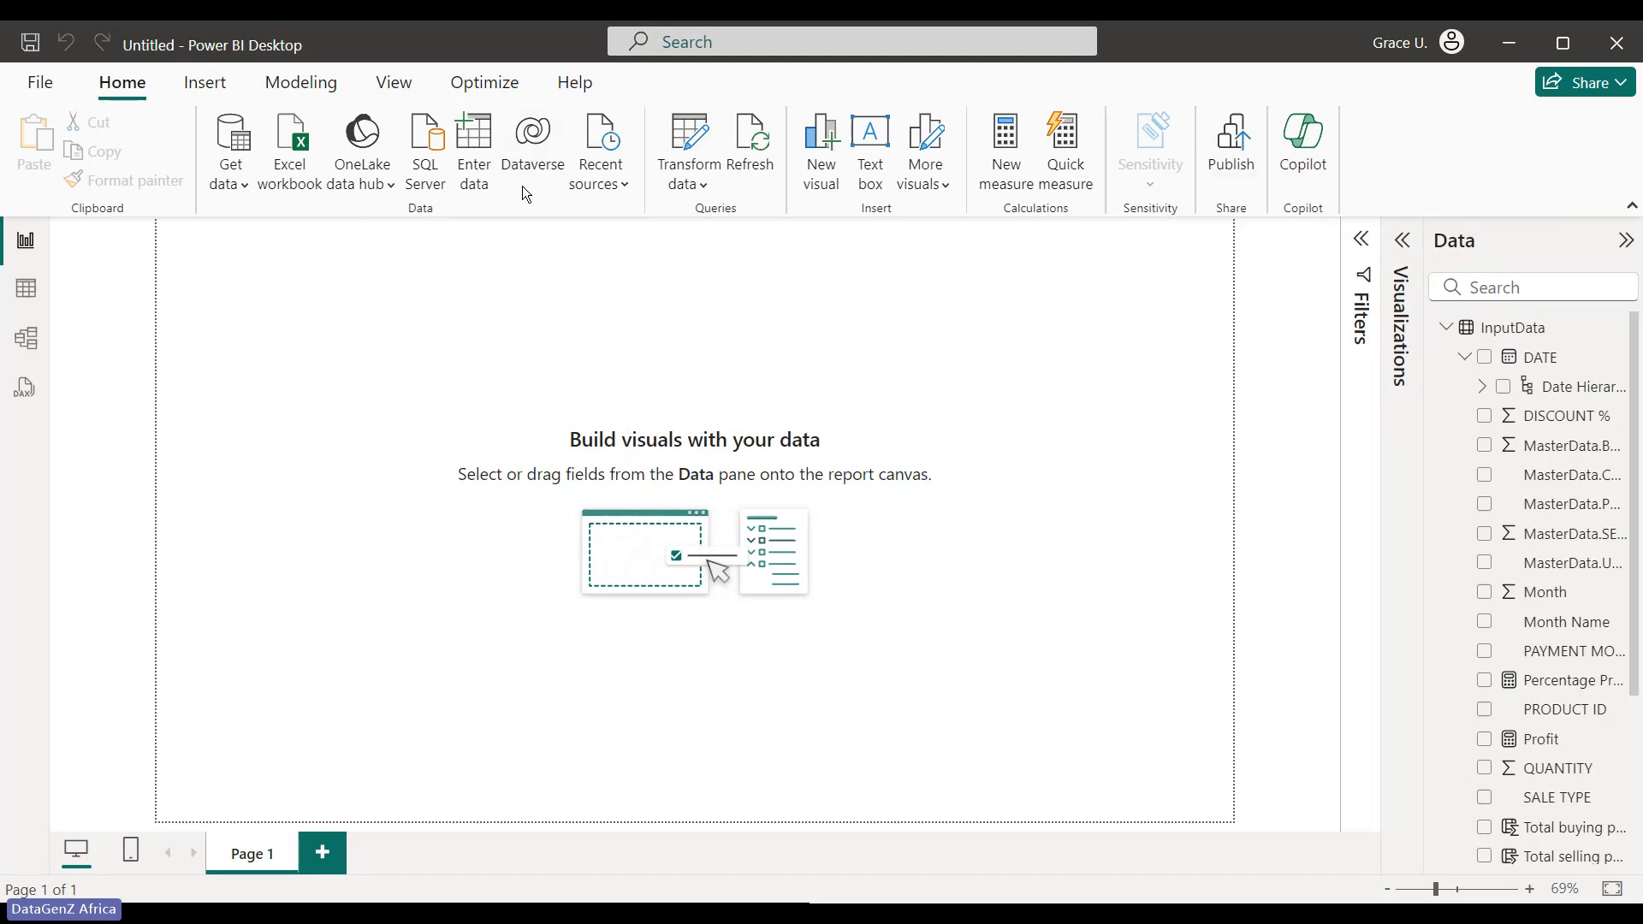
# Add an empty 100% stacked column chart to the report page and change its type to a stacked bar chart
pyautogui.click(1362, 245)
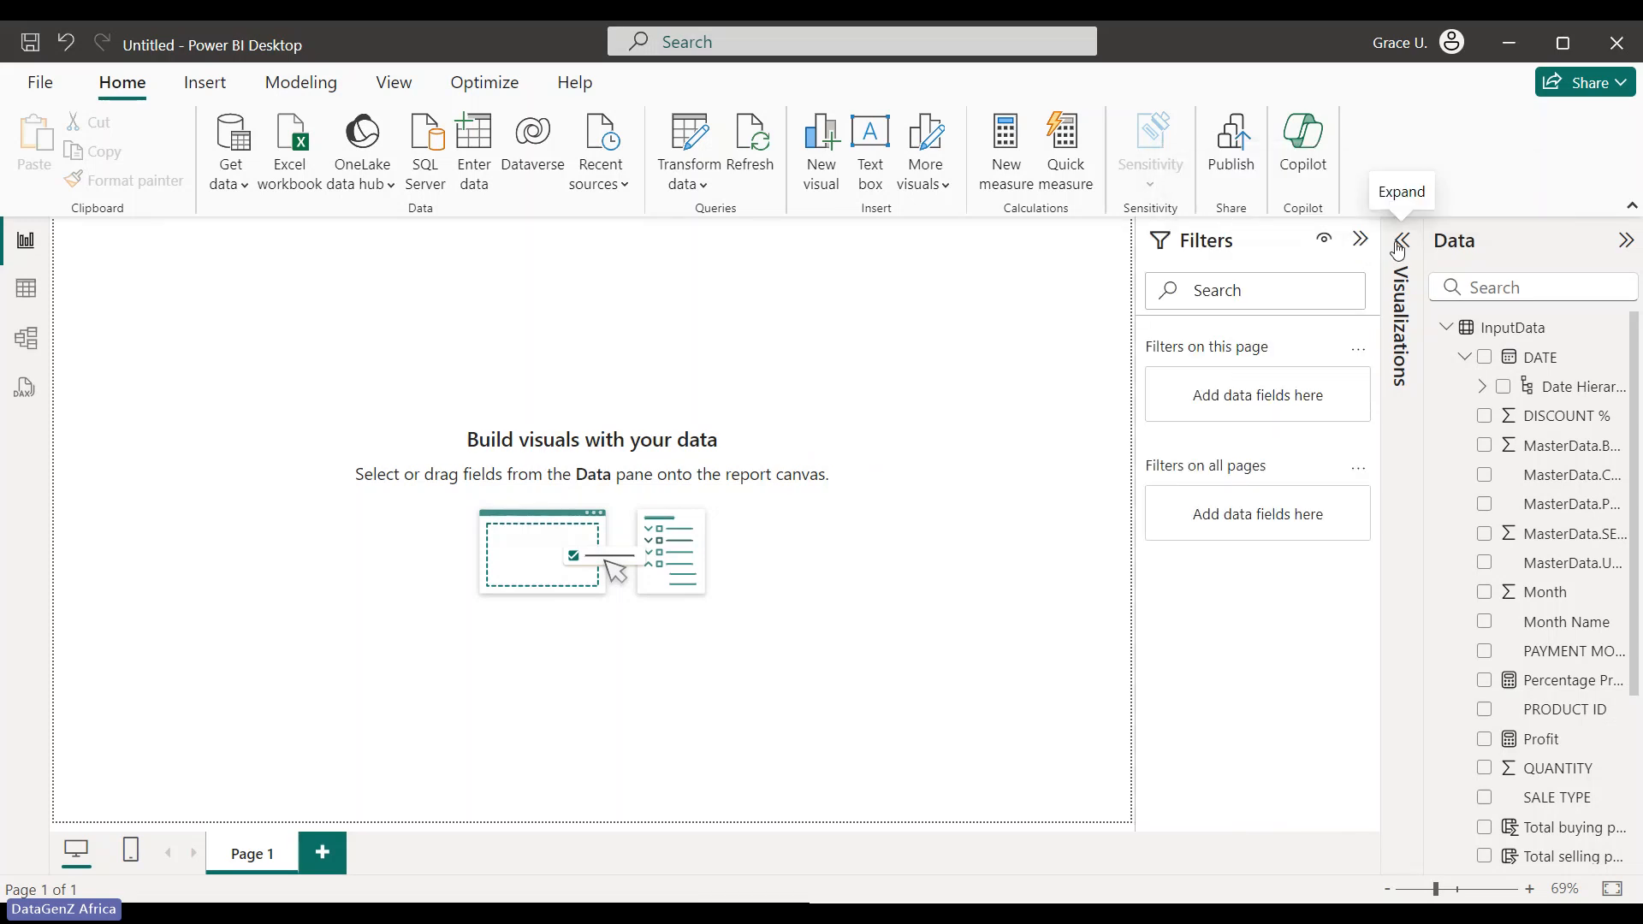
pyautogui.click(1400, 243)
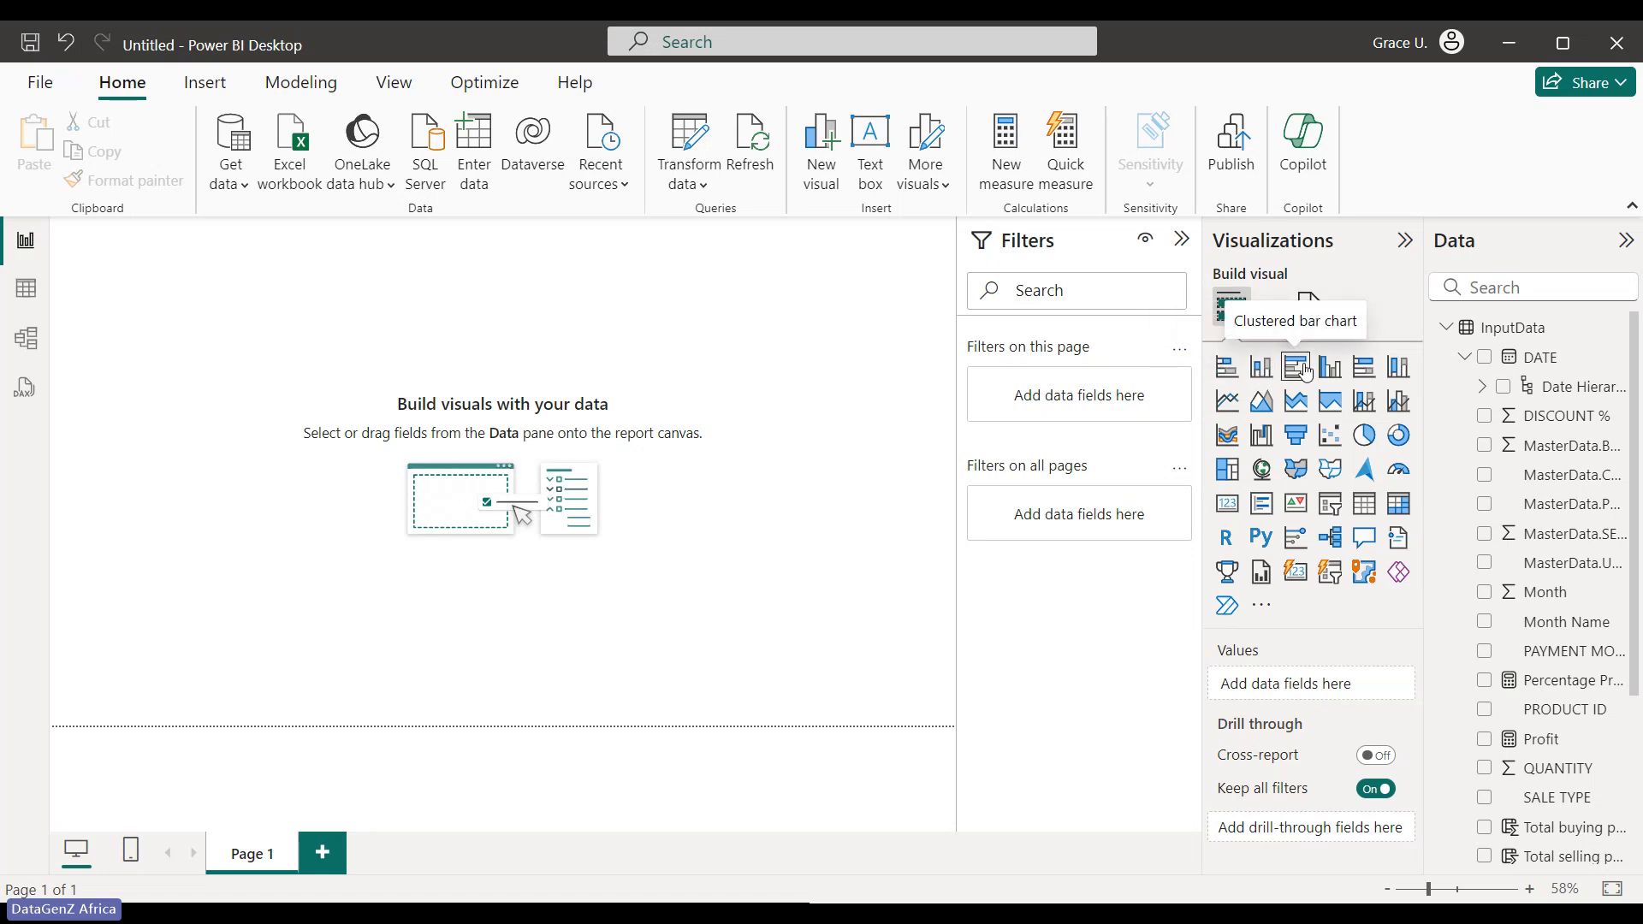
pyautogui.click(1400, 374)
pyautogui.moveTo(190, 382); pyautogui.dragTo(262, 481)
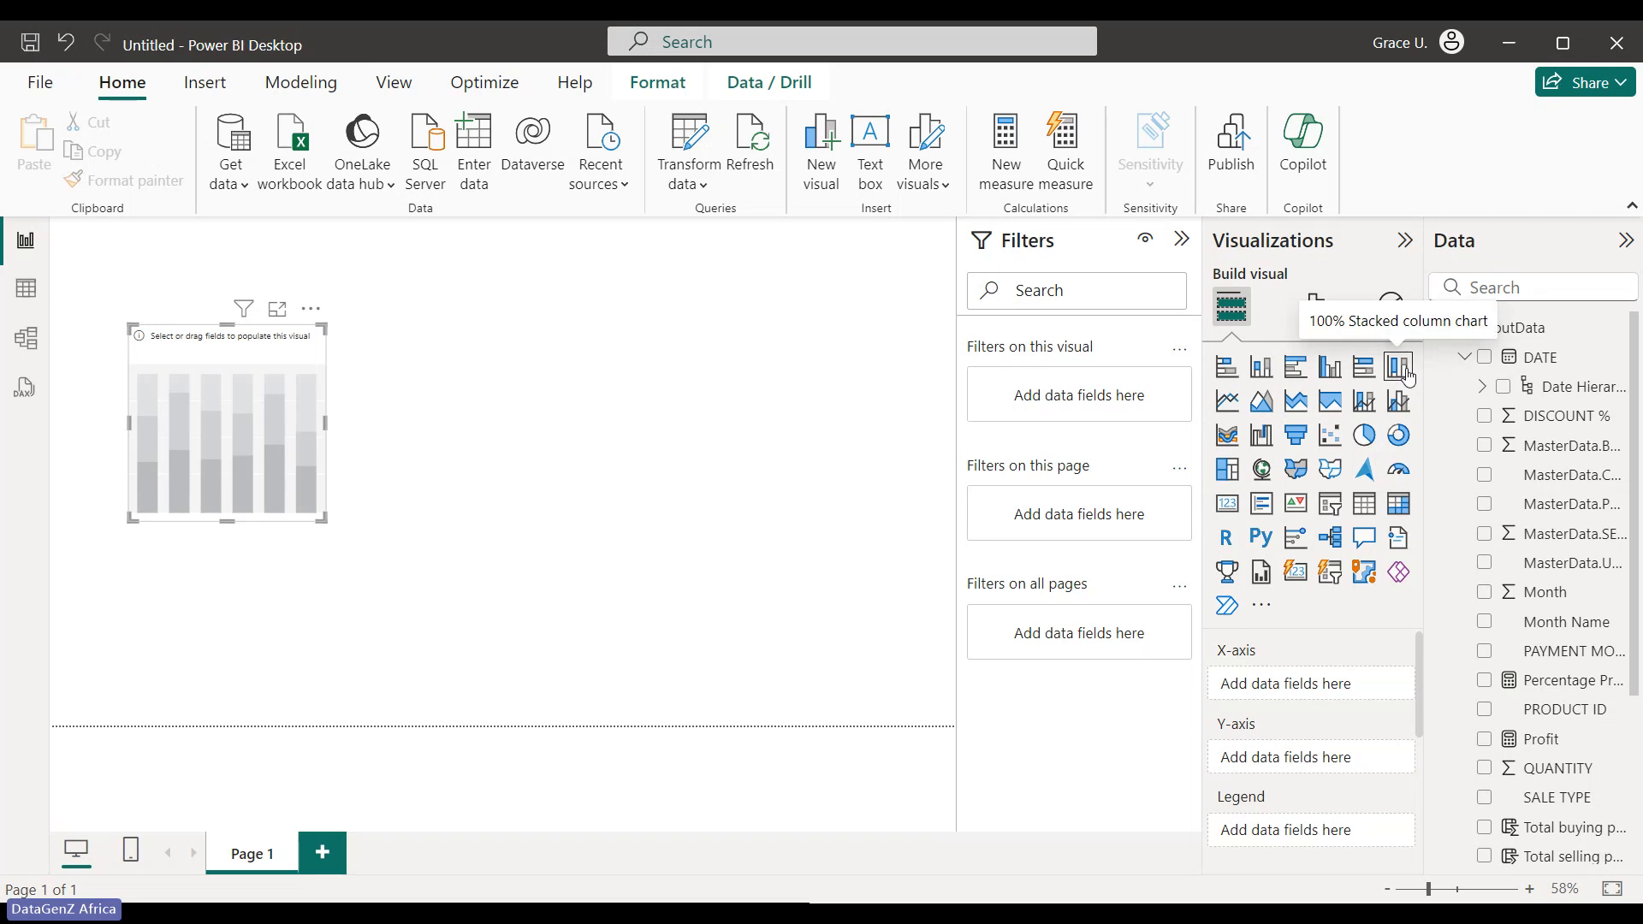
pyautogui.click(1363, 377)
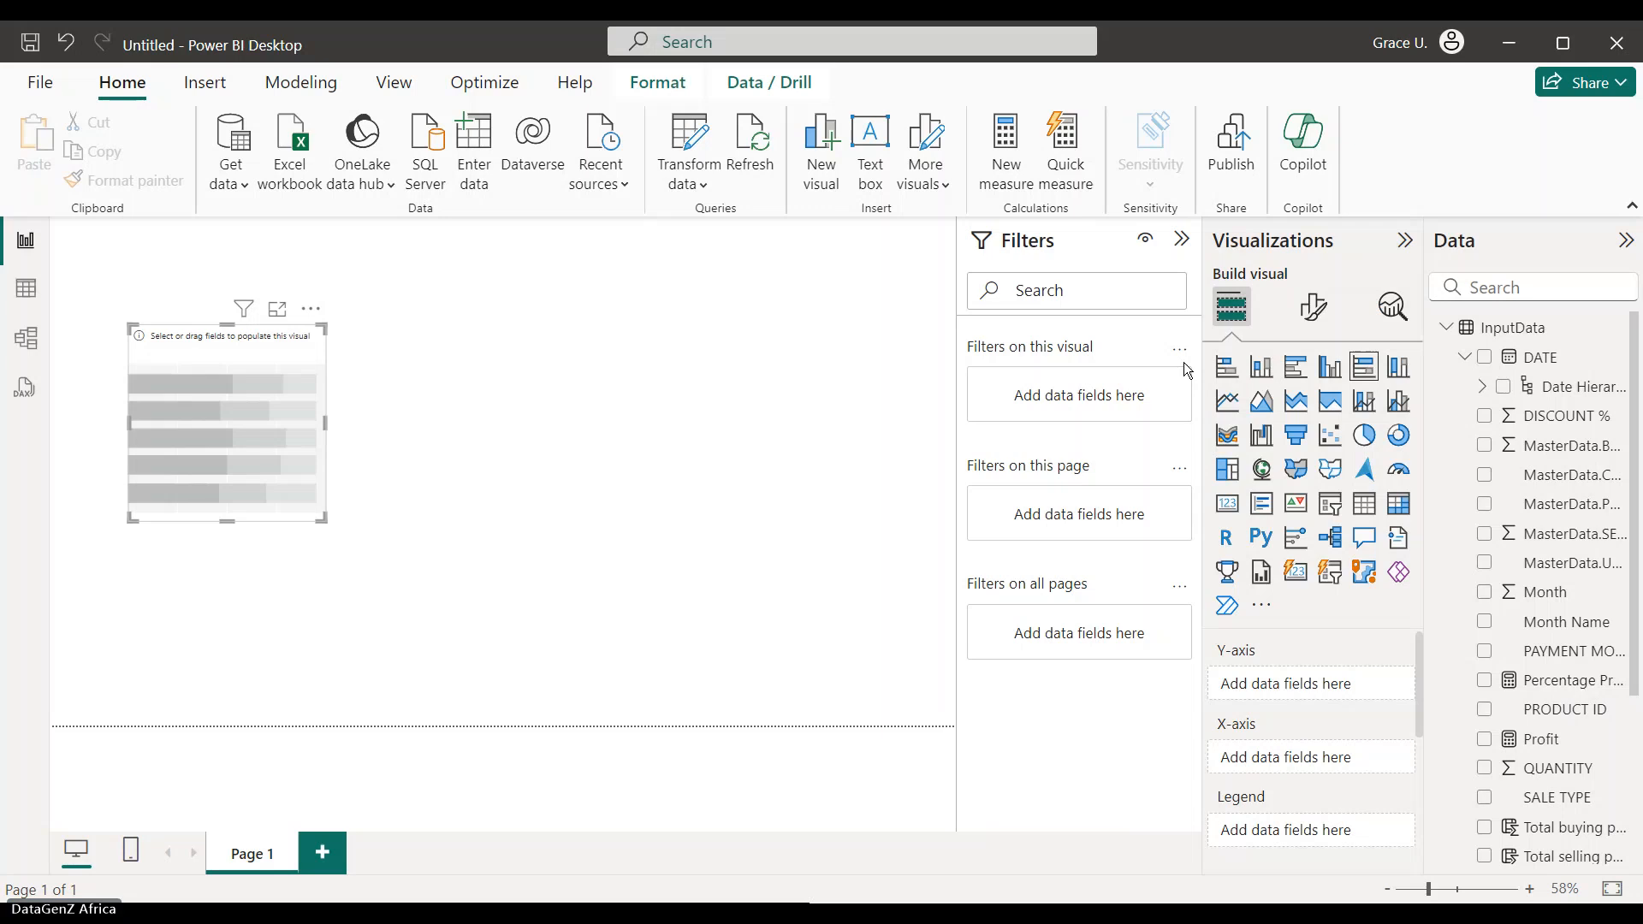
pyautogui.click(1227, 368)
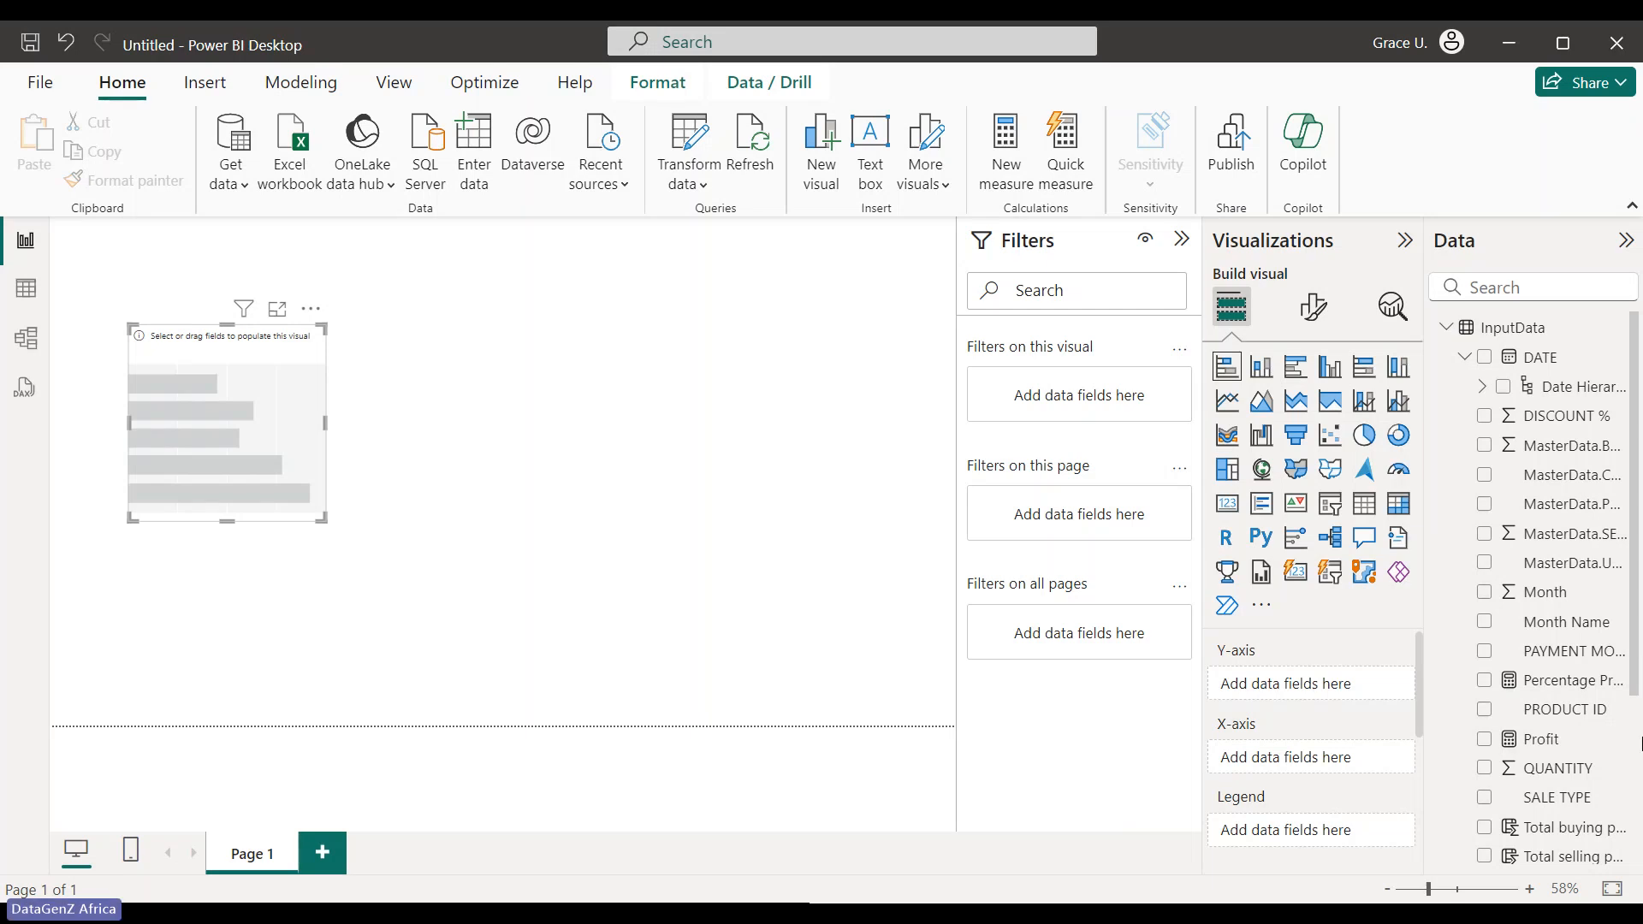
# Plot Total selling price by Month Name in the stacked bar chart, without the numeric Month field
pyautogui.click(1485, 857)
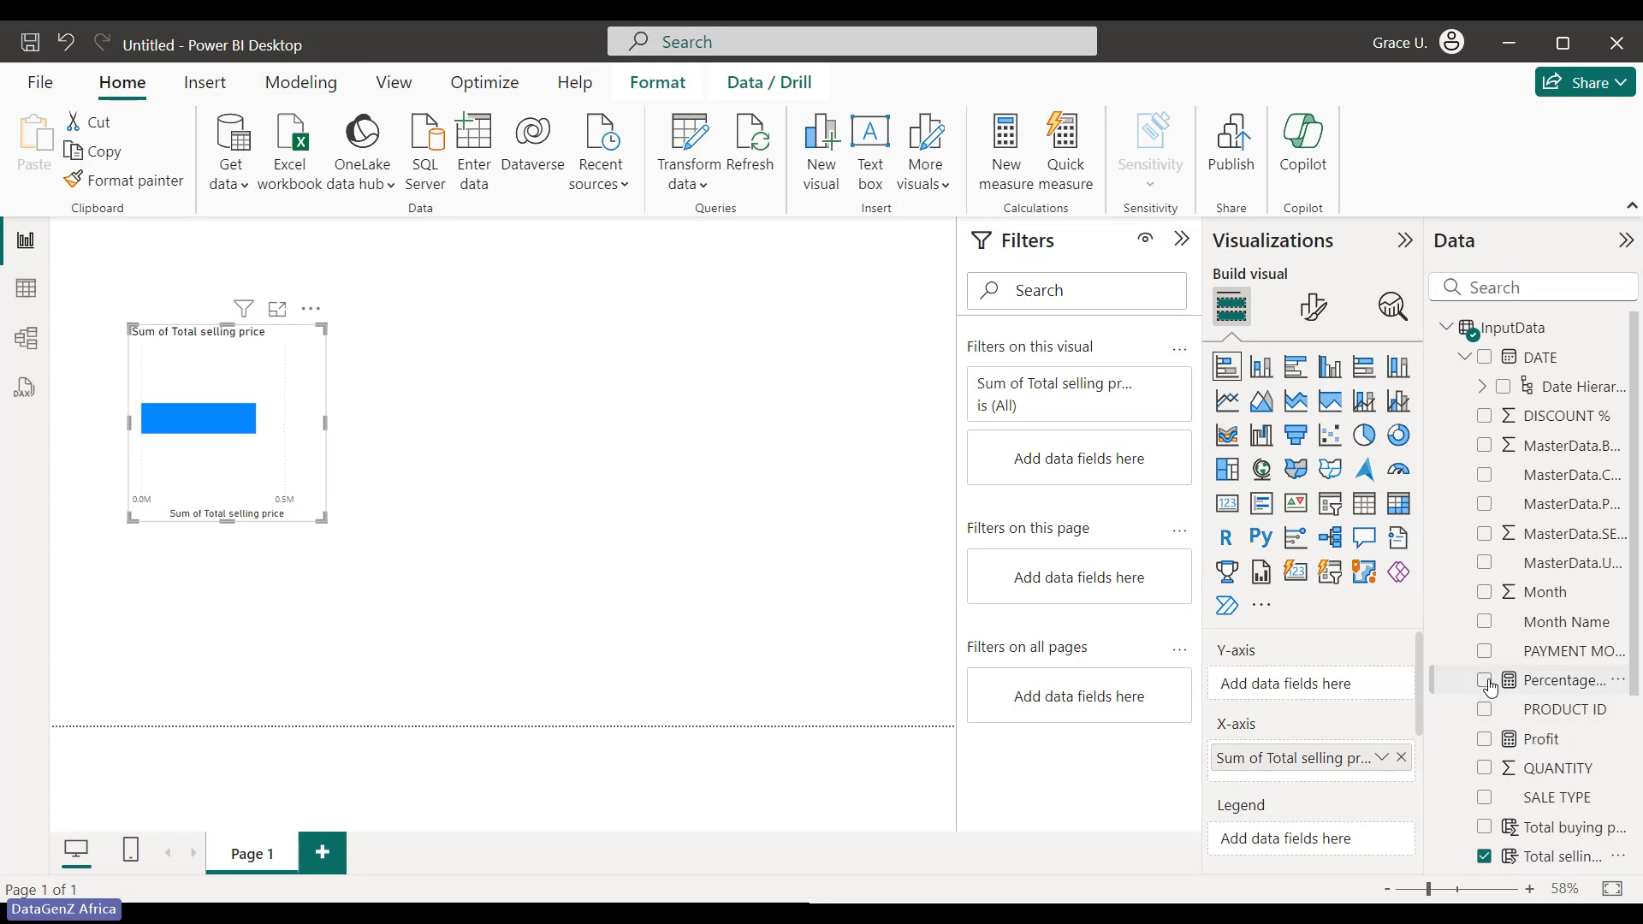
pyautogui.click(1485, 592)
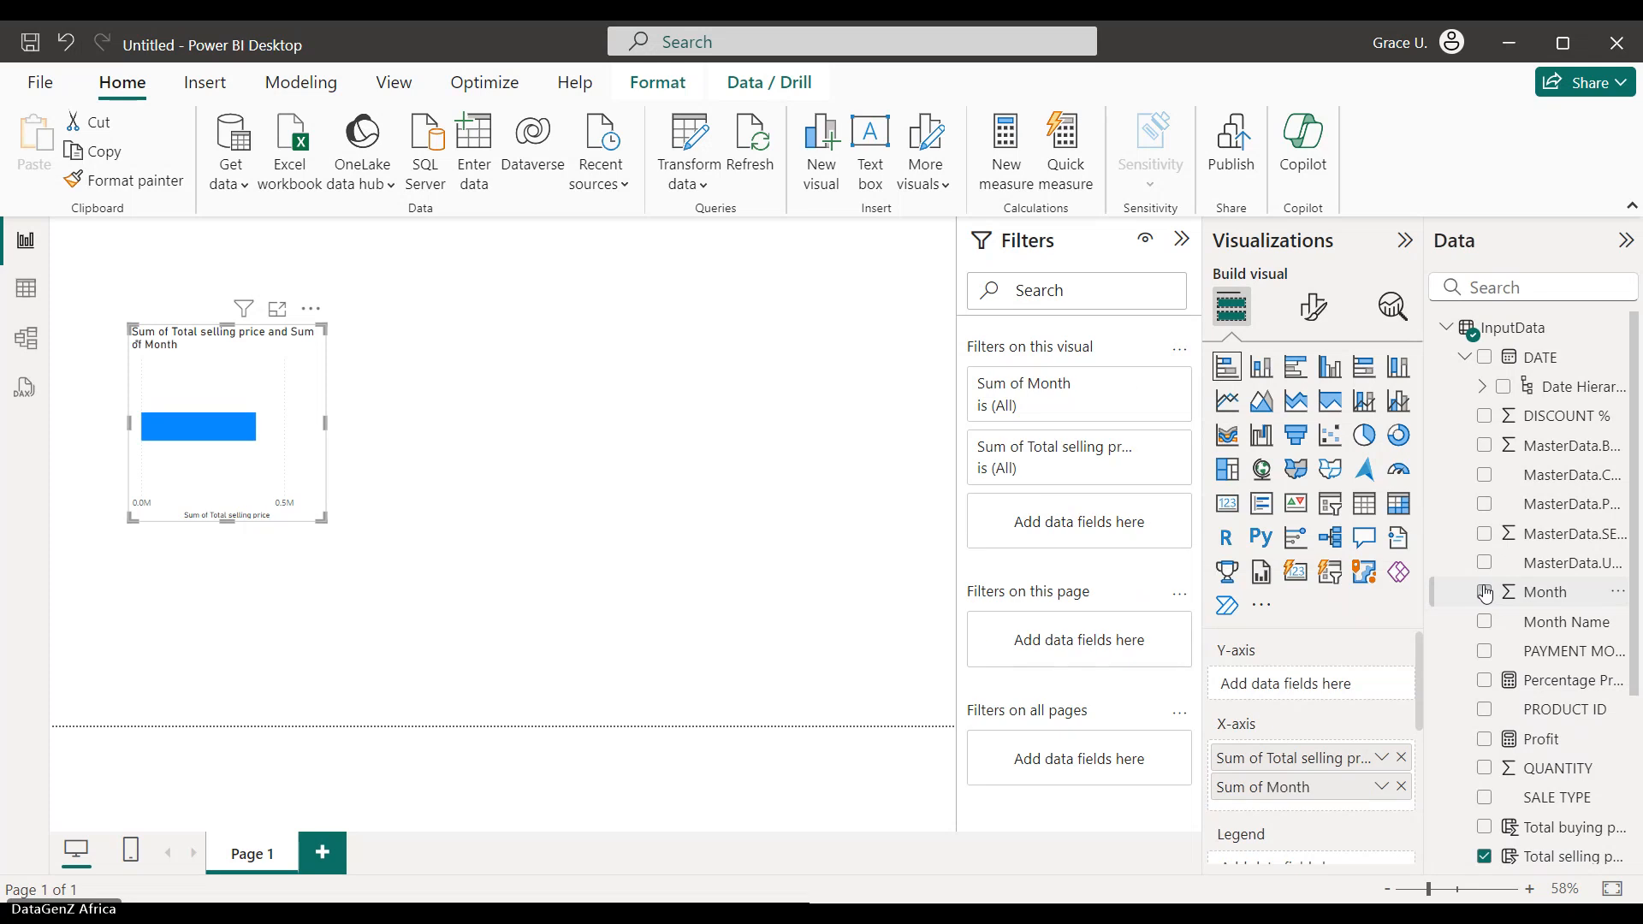
pyautogui.click(1485, 622)
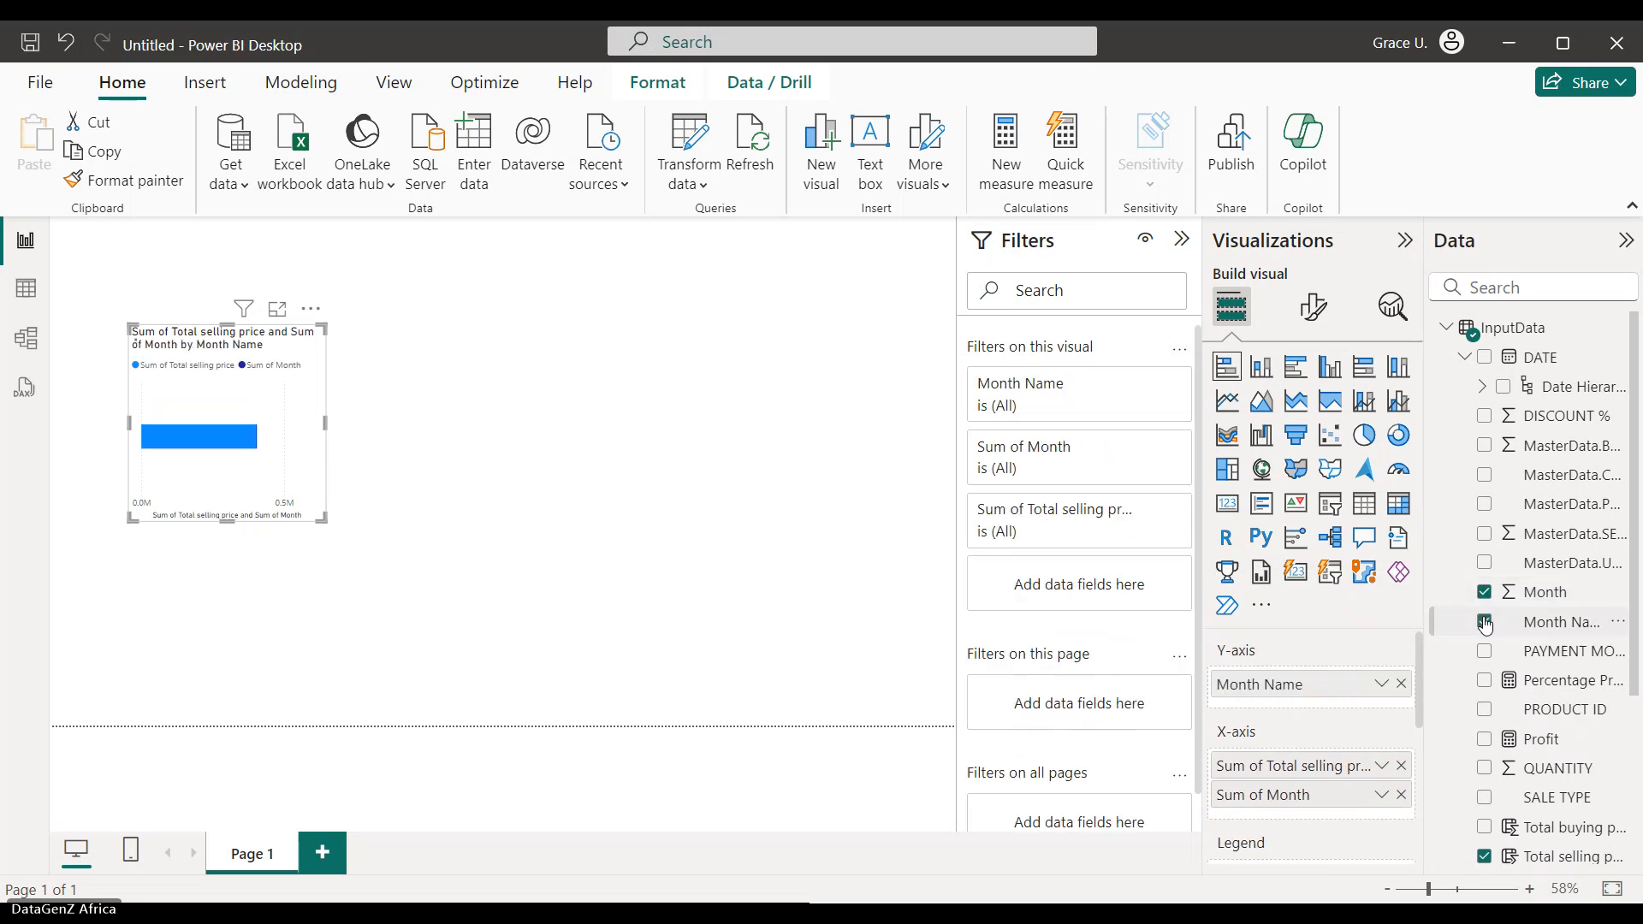
pyautogui.click(1485, 592)
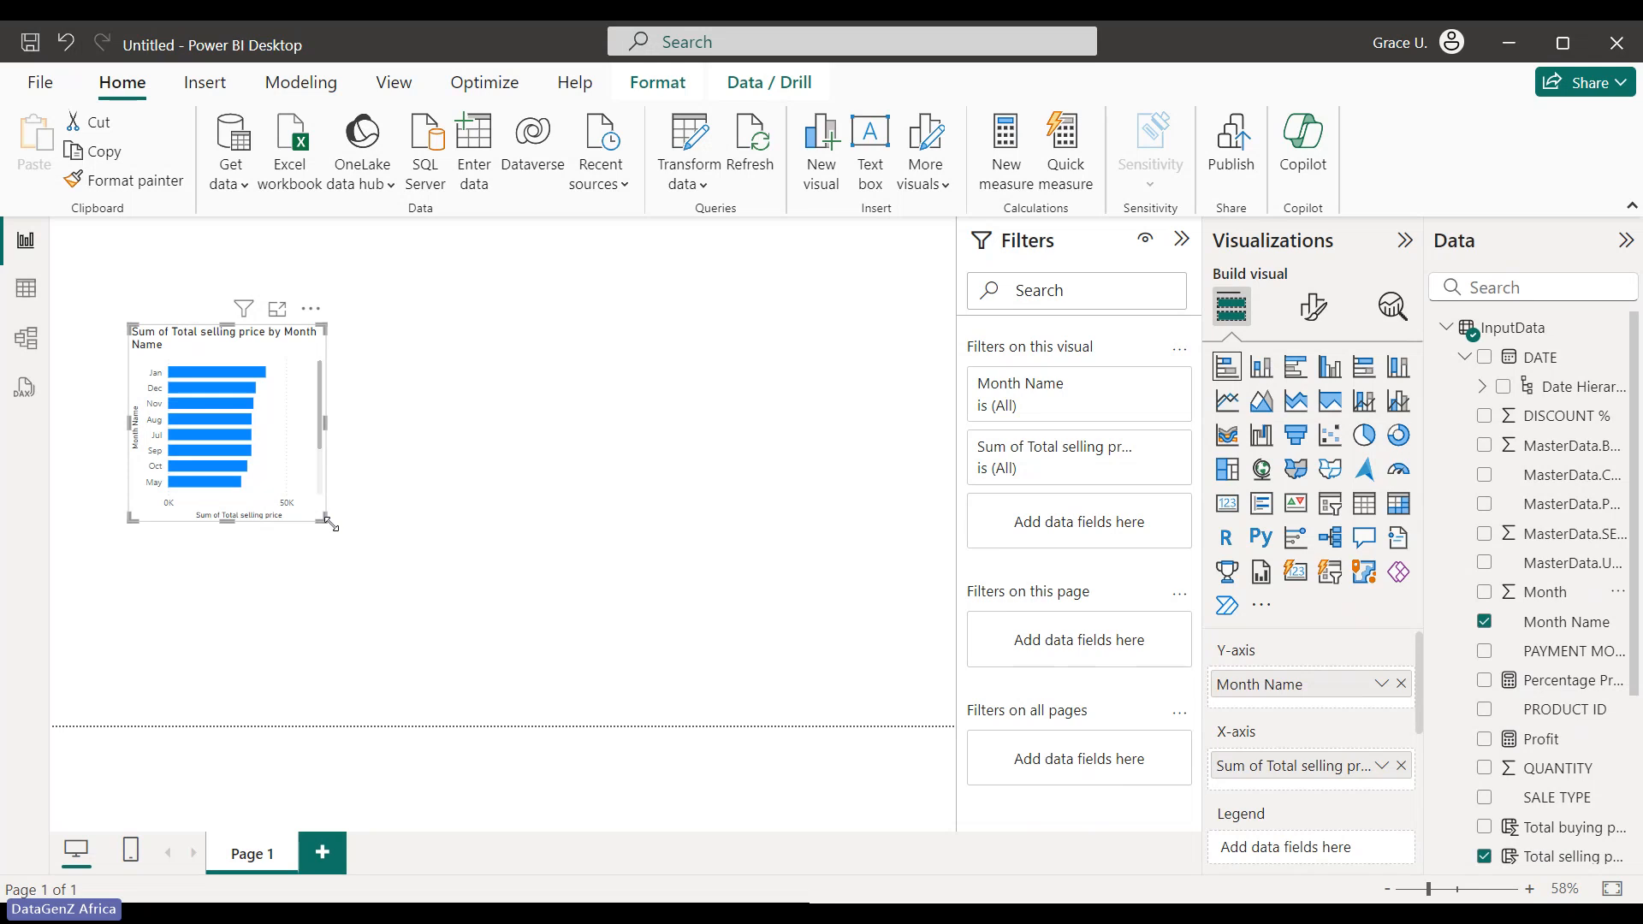
# Resize and reposition the bar chart of Total selling price by Month Name, and delete it from the page
pyautogui.moveTo(326, 521); pyautogui.dragTo(514, 631)
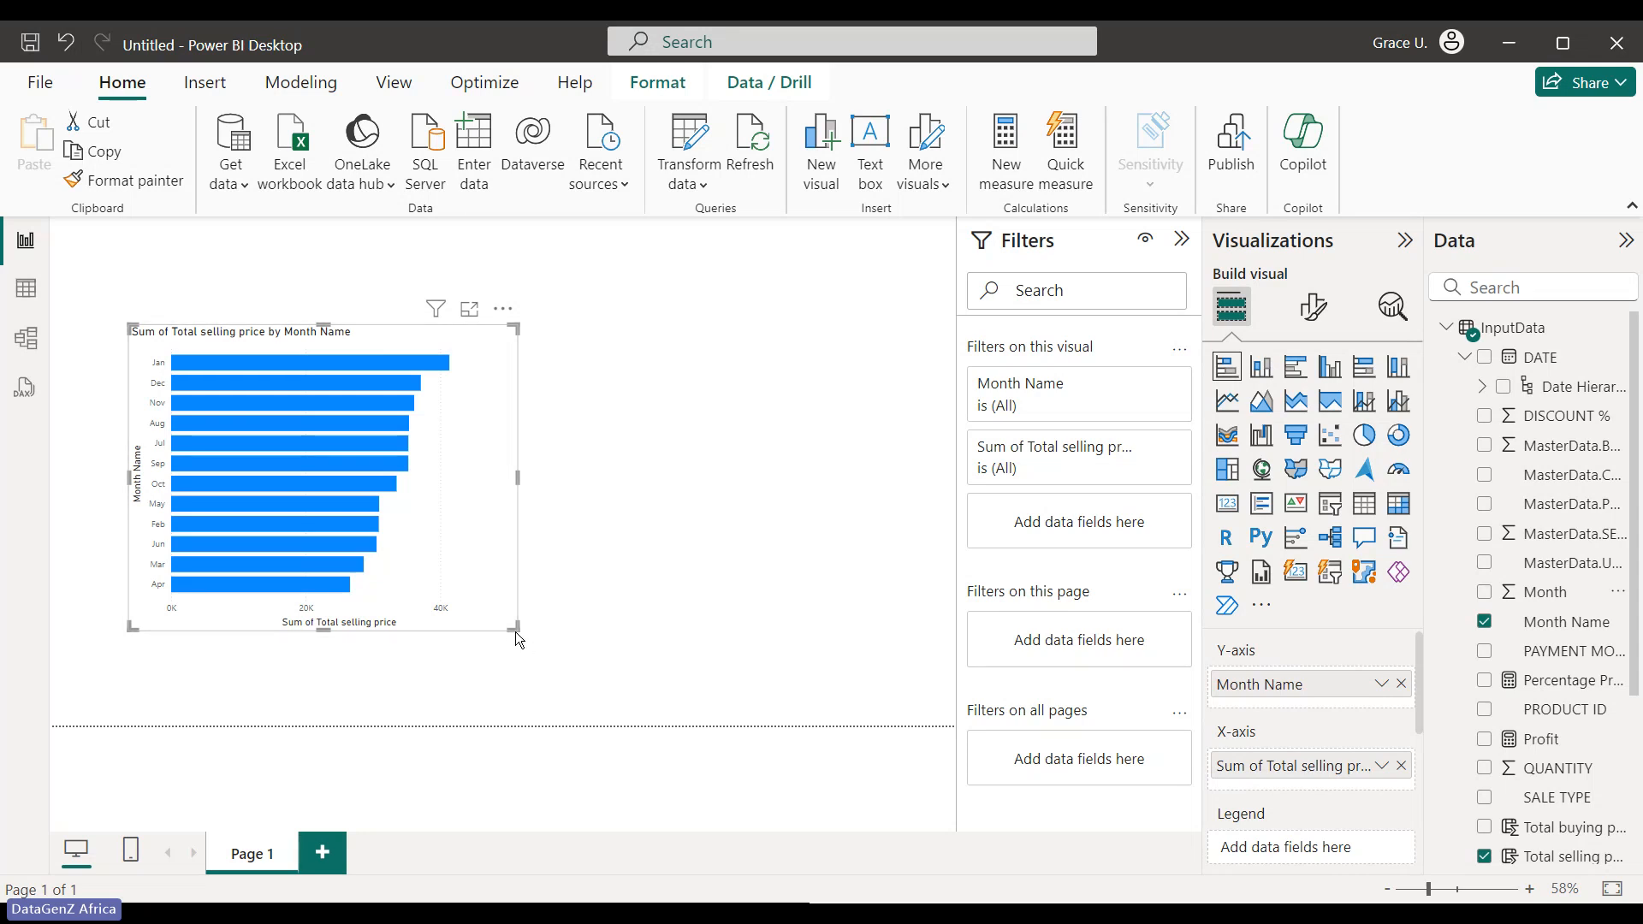
pyautogui.moveTo(519, 639); pyautogui.dragTo(740, 458)
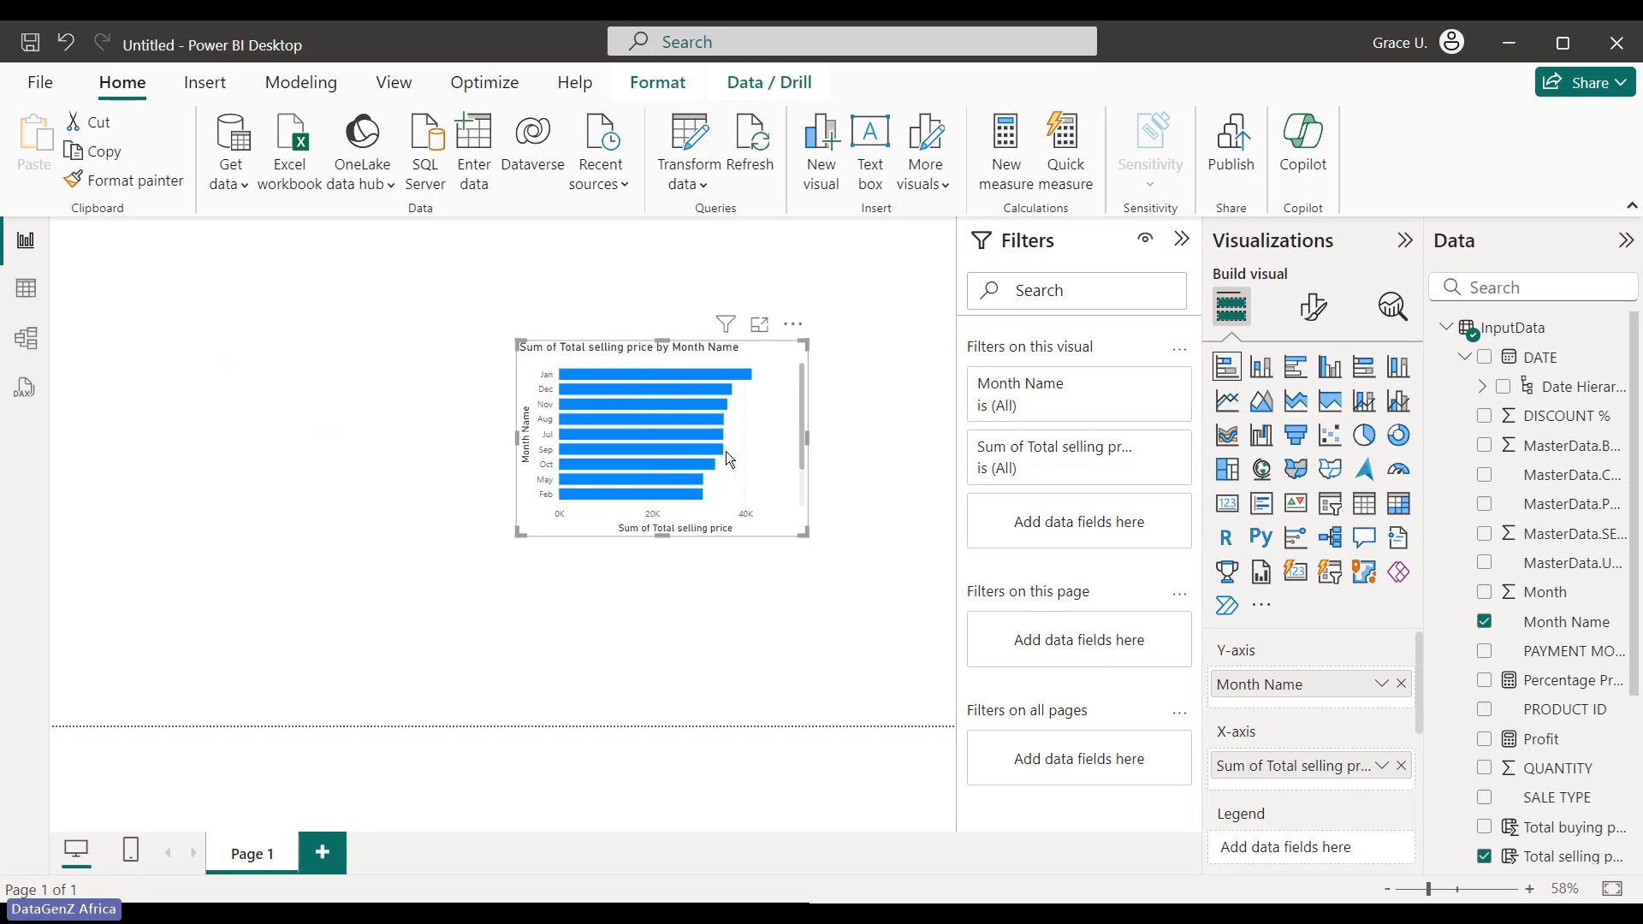
pyautogui.moveTo(665, 429)
pyautogui.press('Delete')
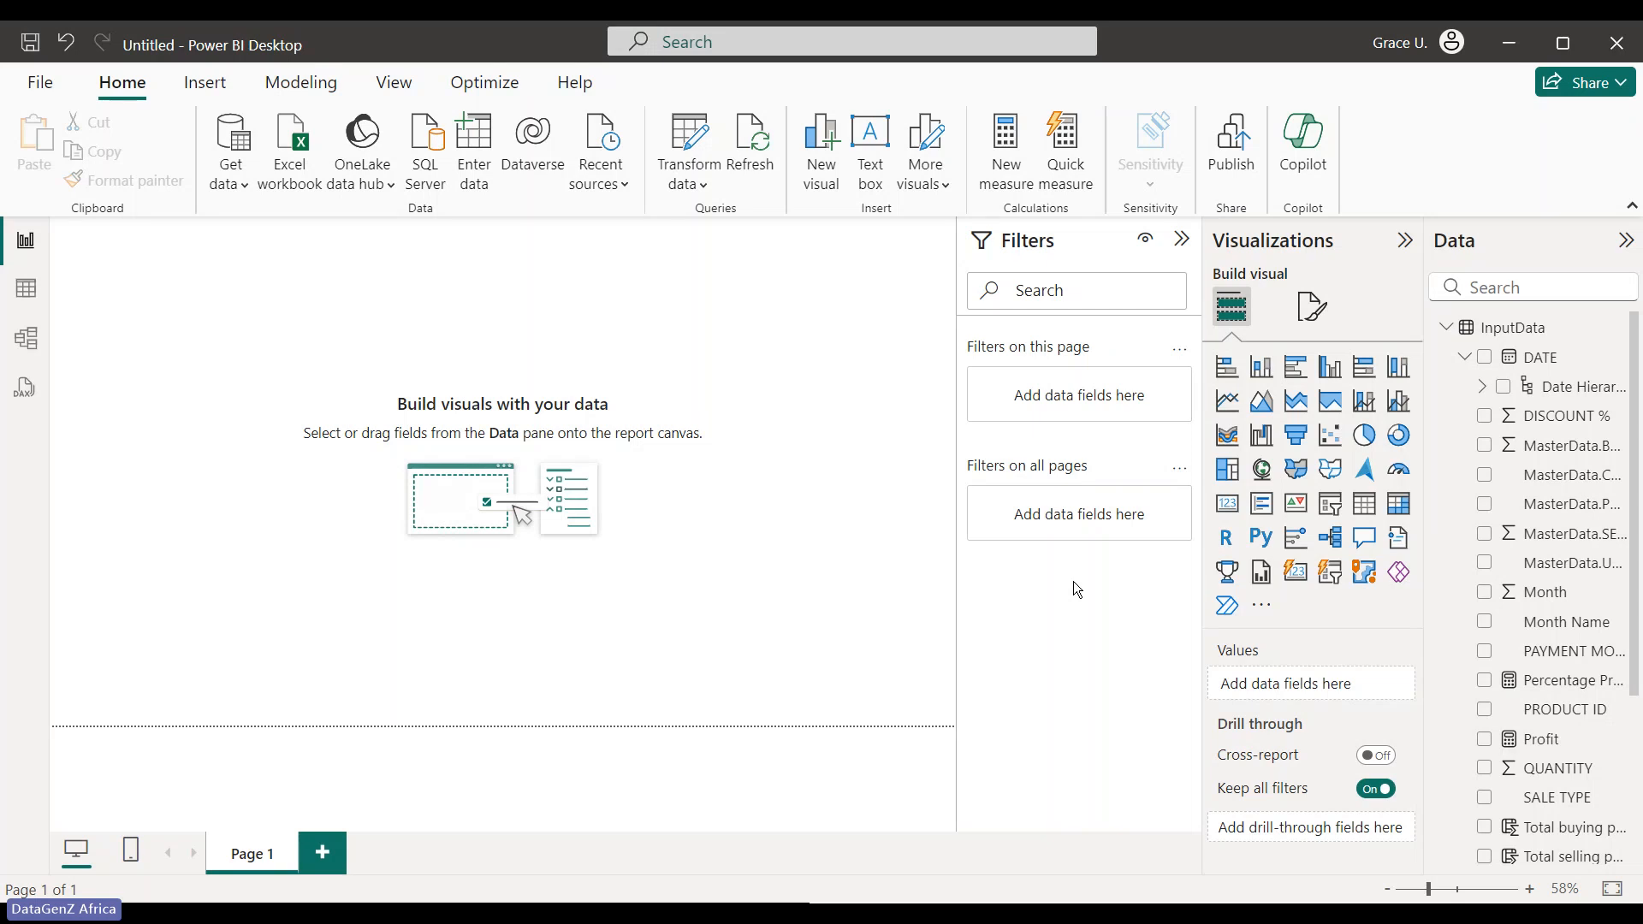
# Add an empty area chart, switch it to stacked area and line and stacked column types, and move and enlarge it
pyautogui.click(1252, 418)
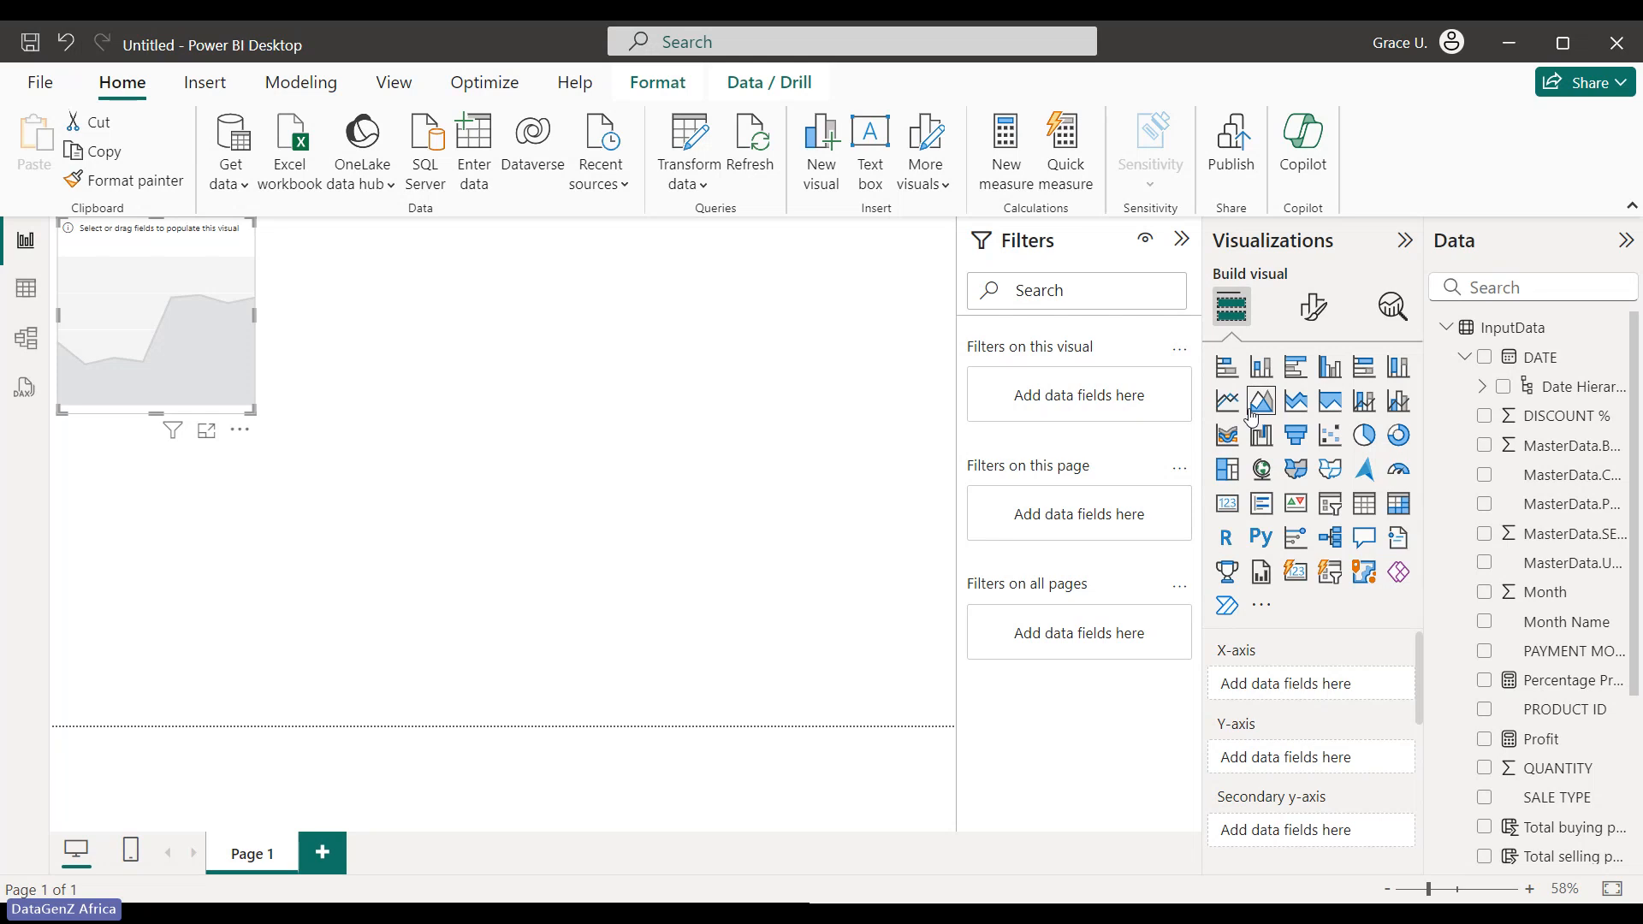
pyautogui.click(1302, 407)
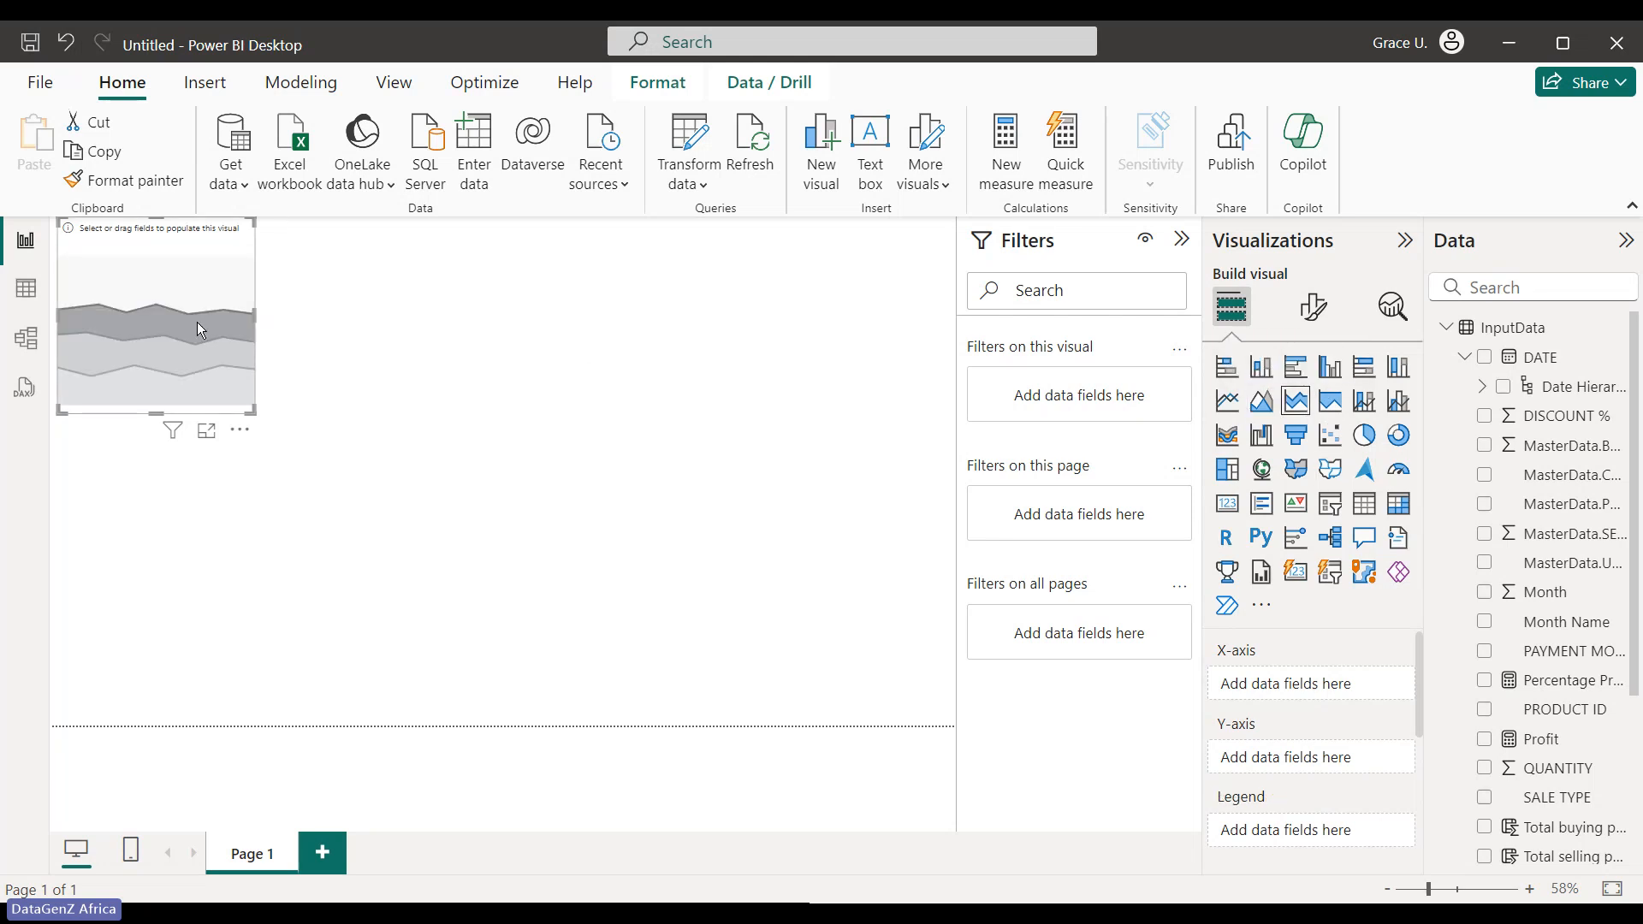
pyautogui.moveTo(200, 326); pyautogui.dragTo(374, 480)
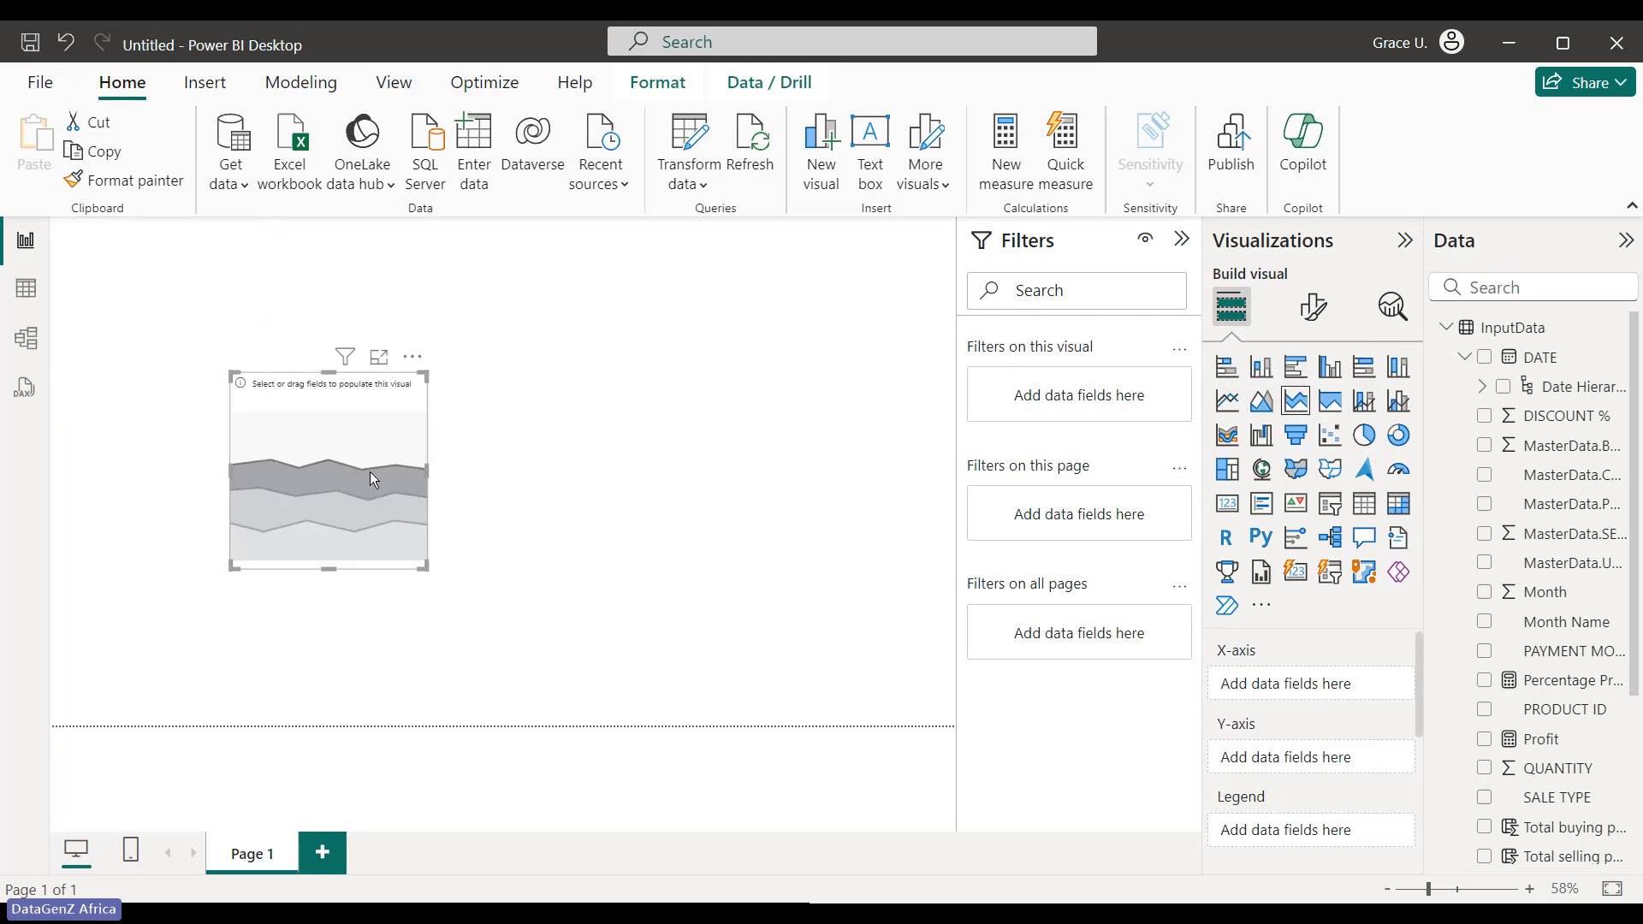
pyautogui.click(1366, 404)
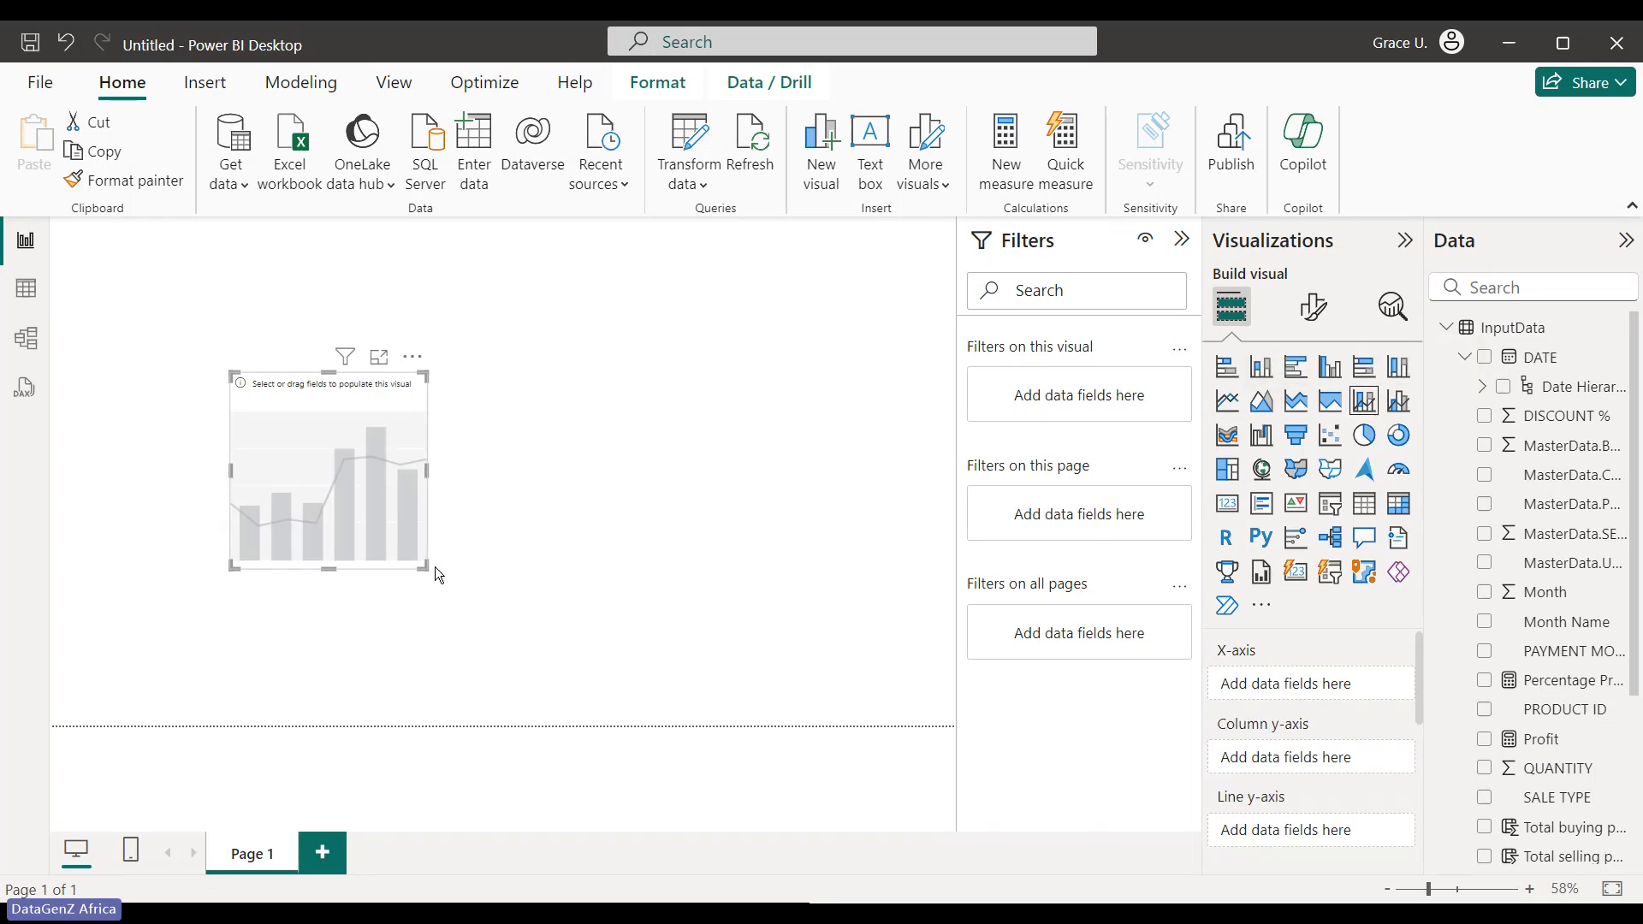
pyautogui.moveTo(434, 566); pyautogui.dragTo(589, 632)
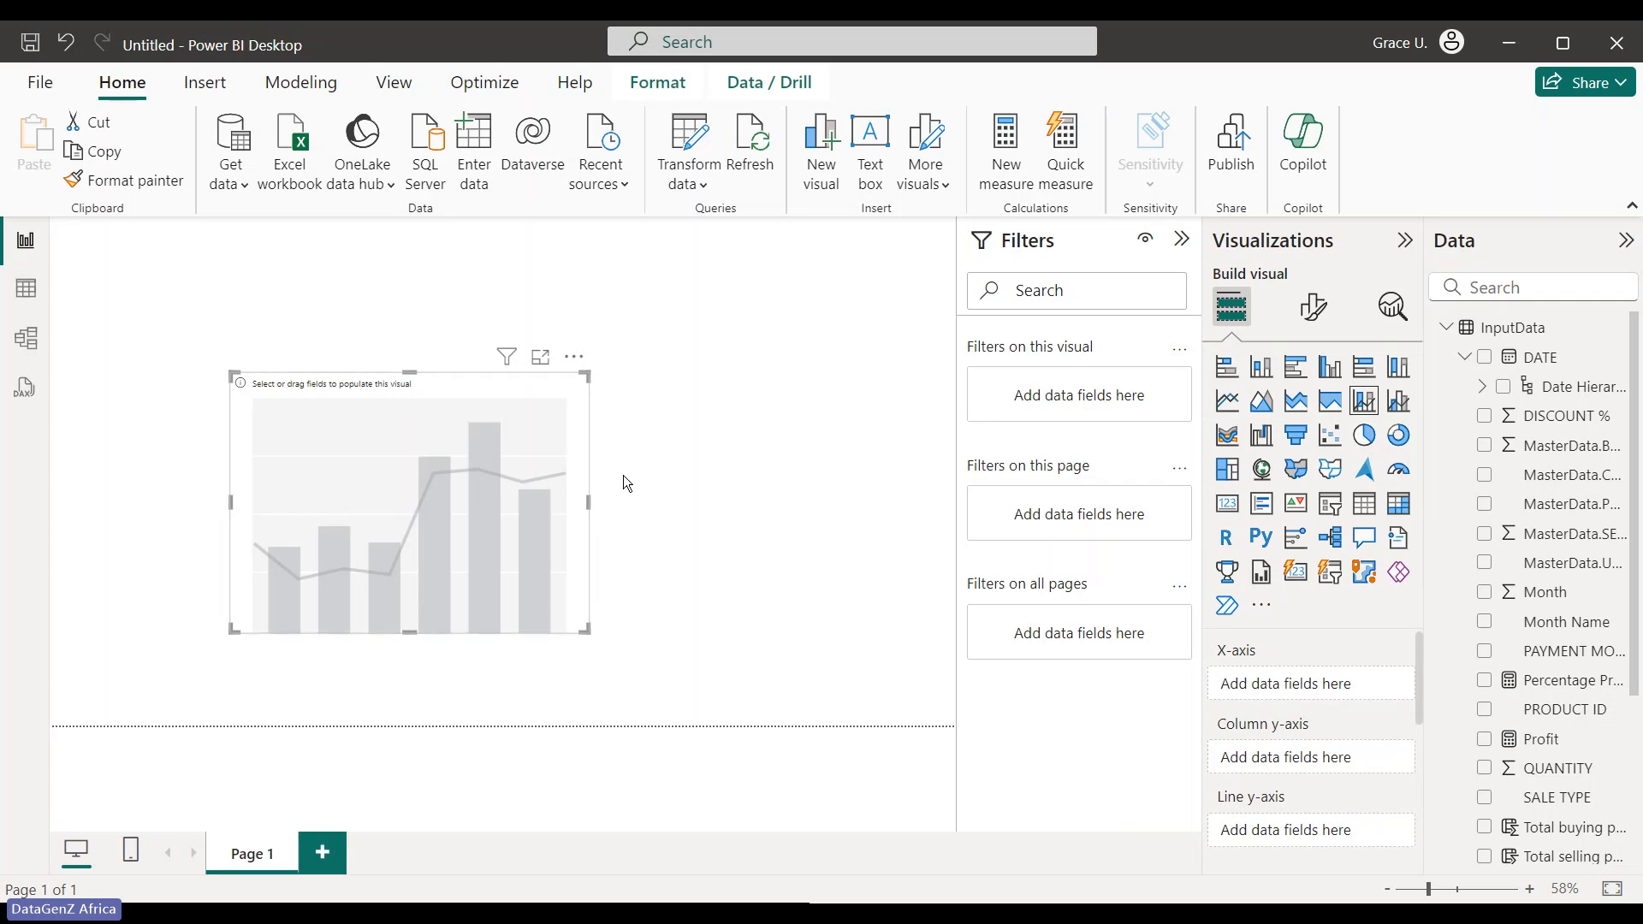
# Try ribbon, waterfall, scatter, pie, donut and treemap types on the empty visual, enlarging it slightly along the way
pyautogui.click(1229, 439)
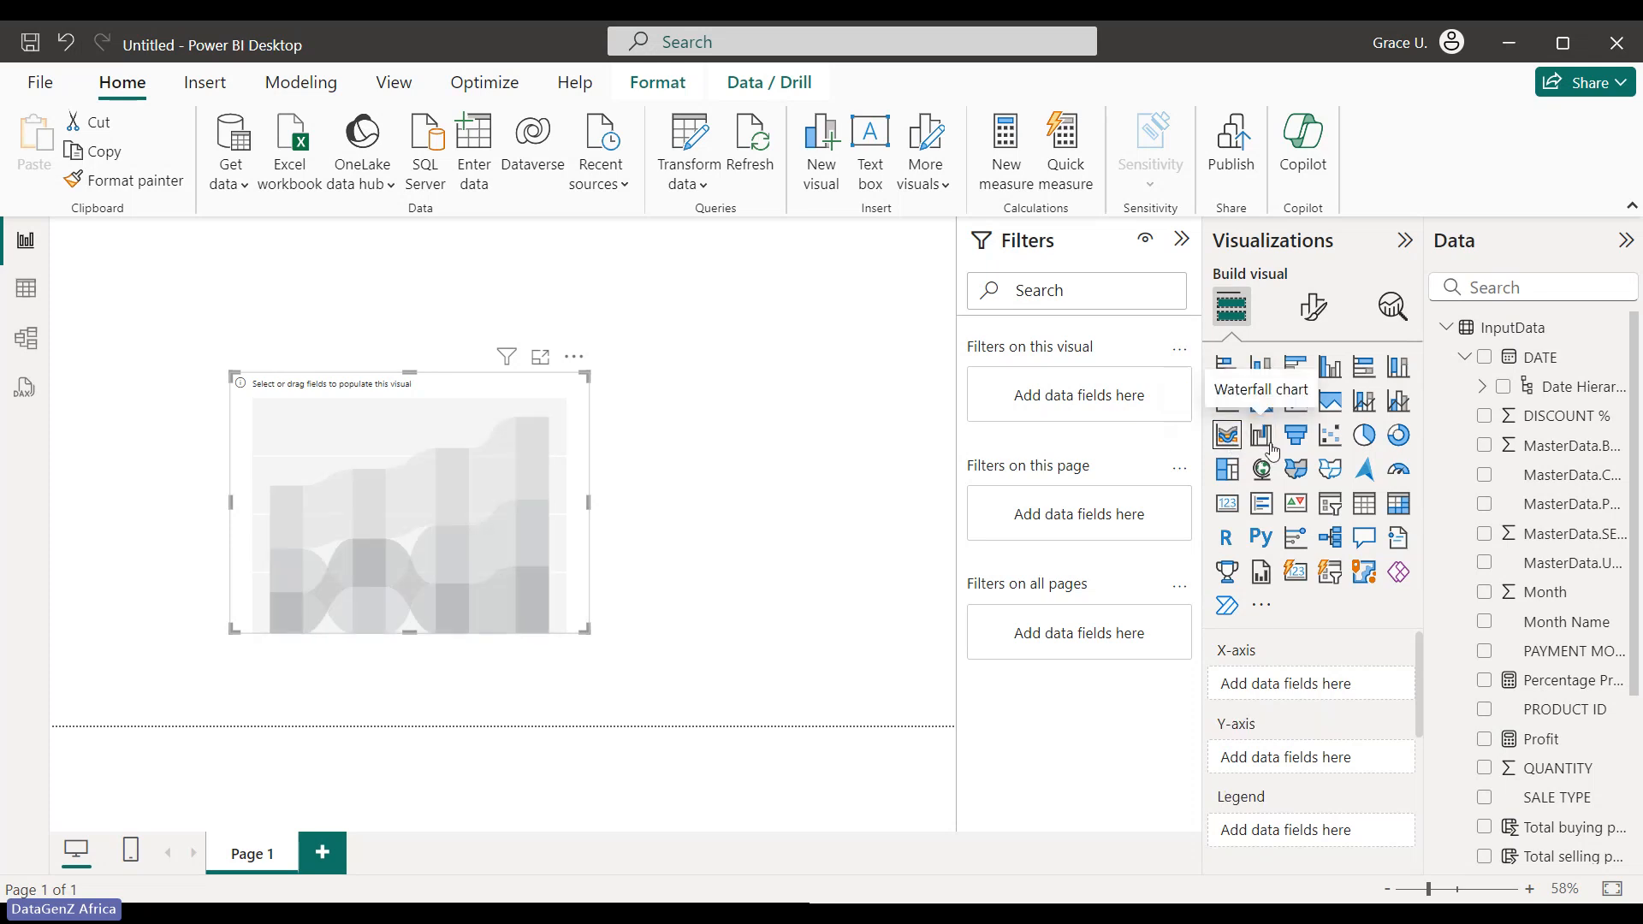
pyautogui.click(1270, 447)
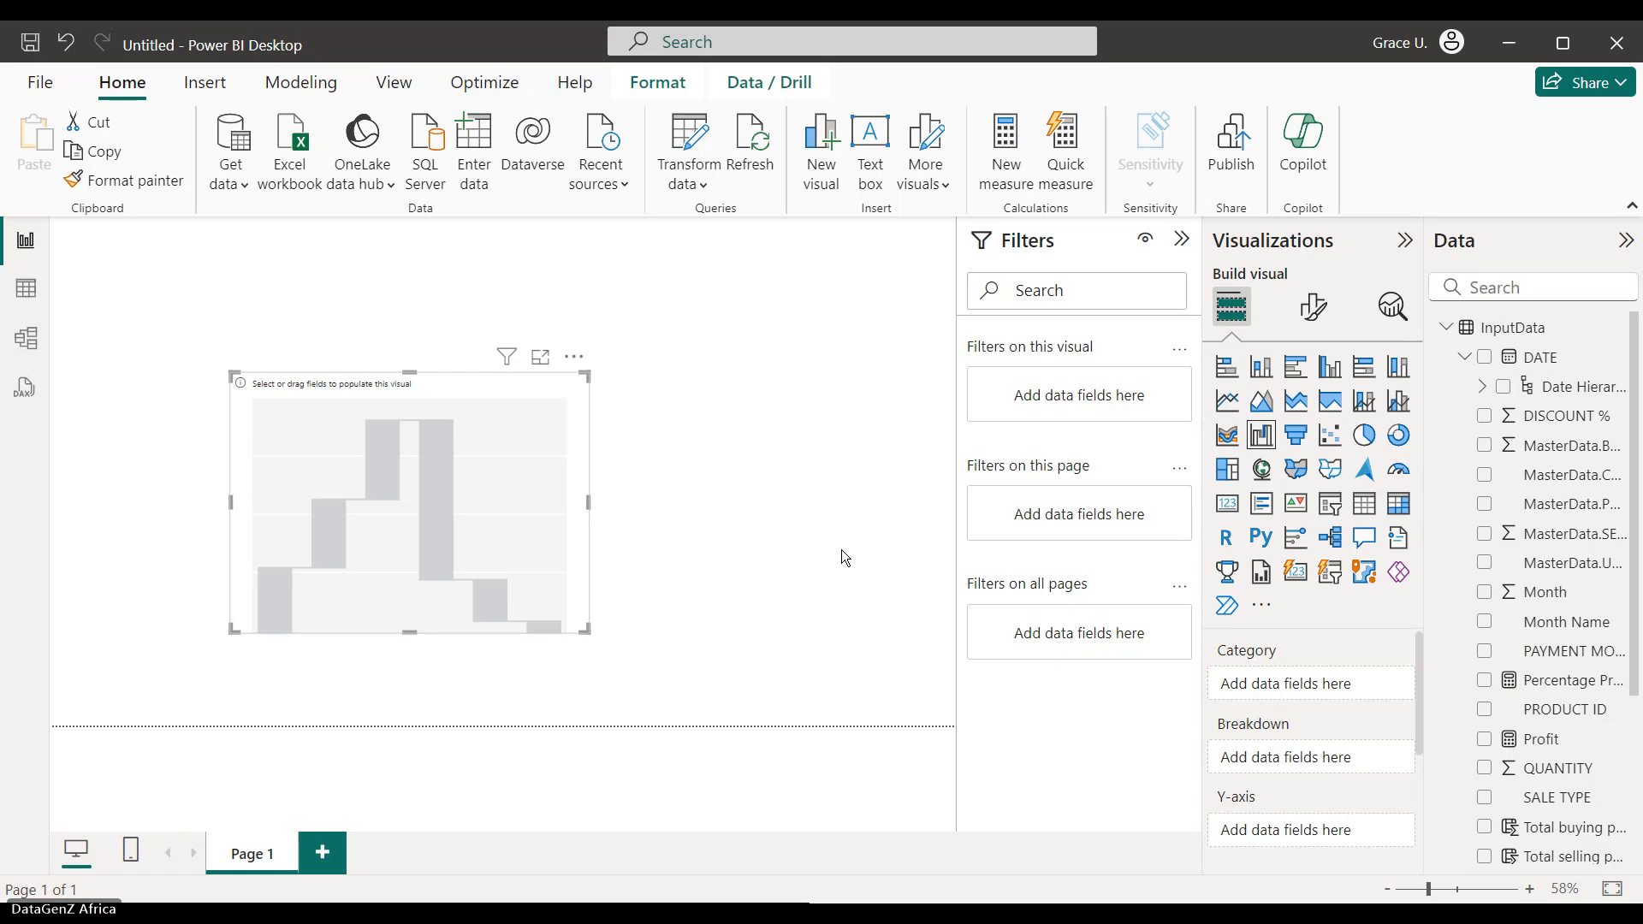
pyautogui.click(1330, 439)
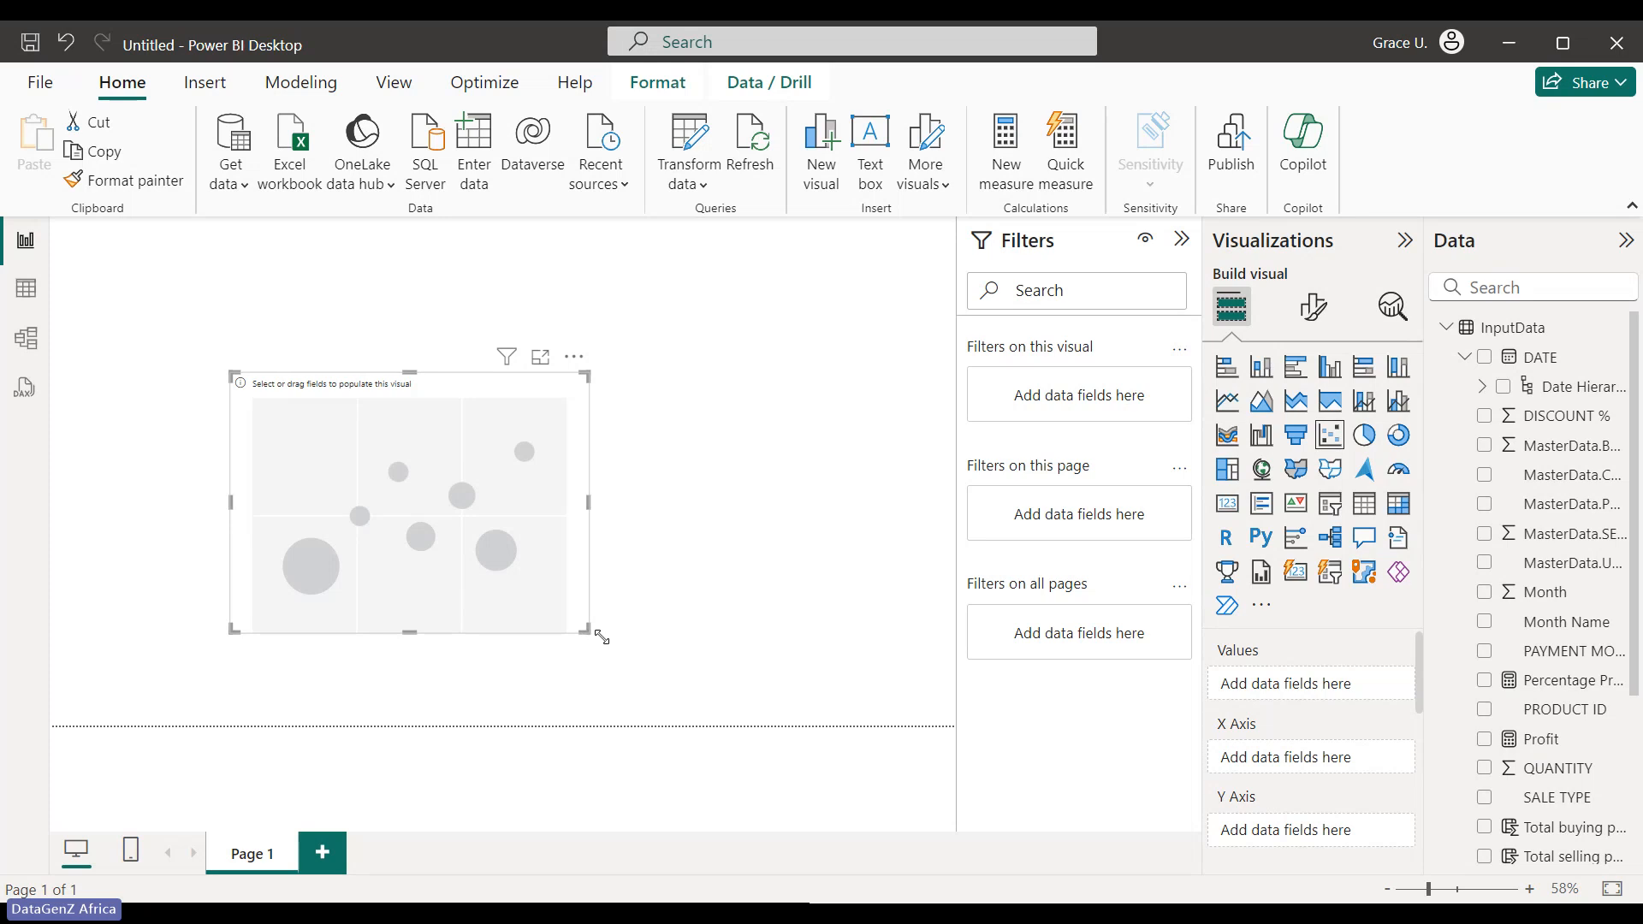
pyautogui.moveTo(586, 631); pyautogui.dragTo(668, 666)
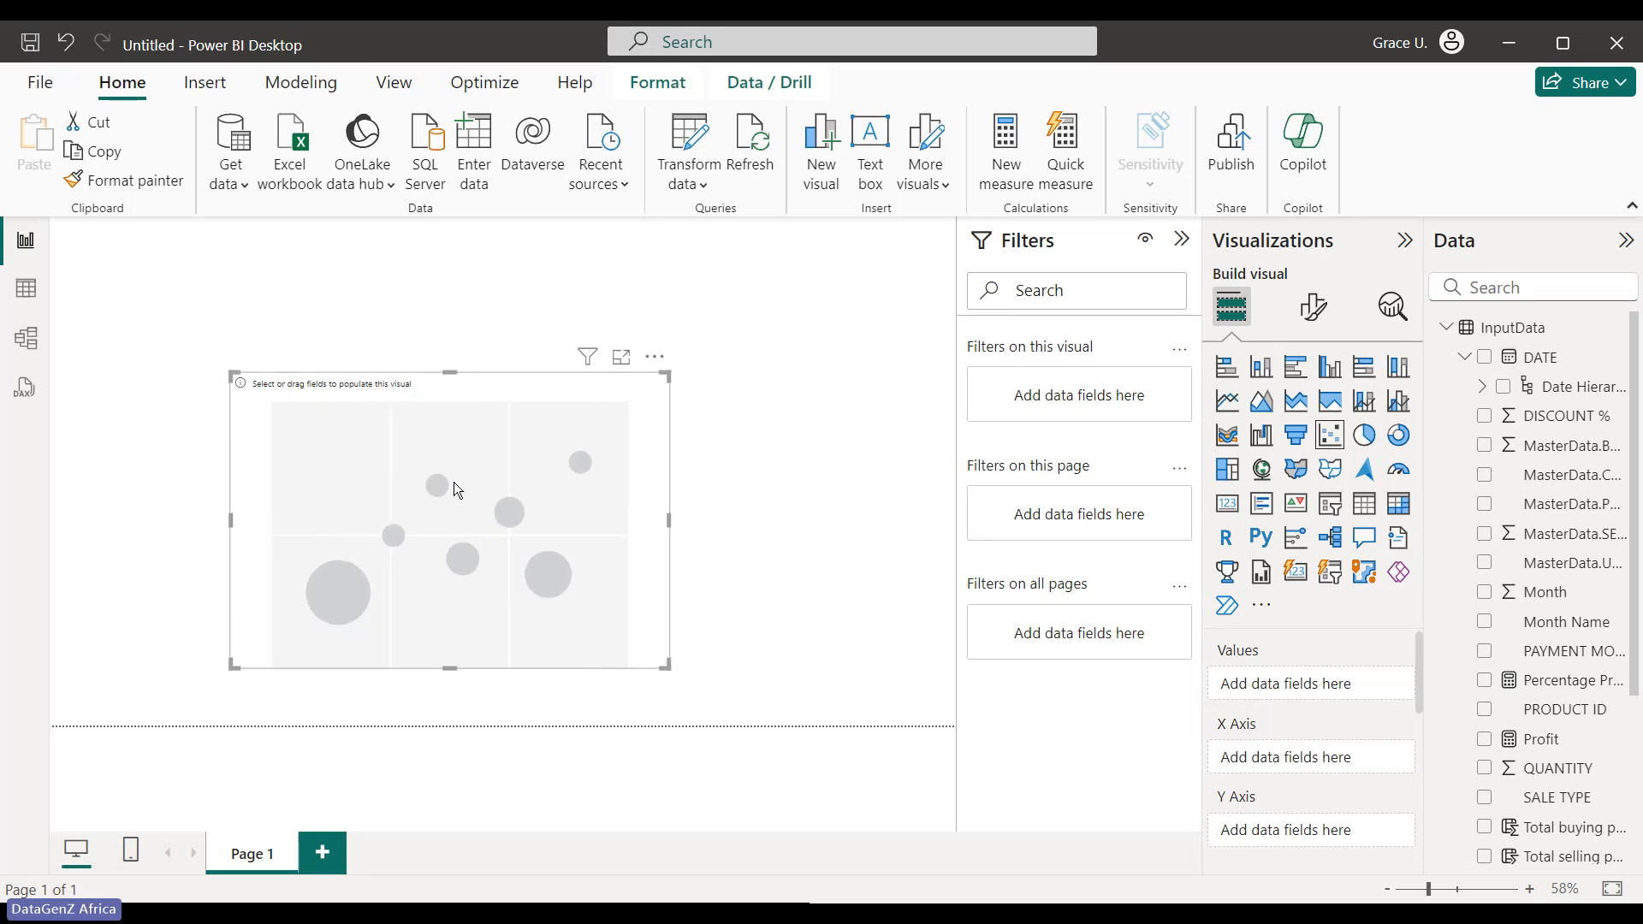
pyautogui.click(1364, 436)
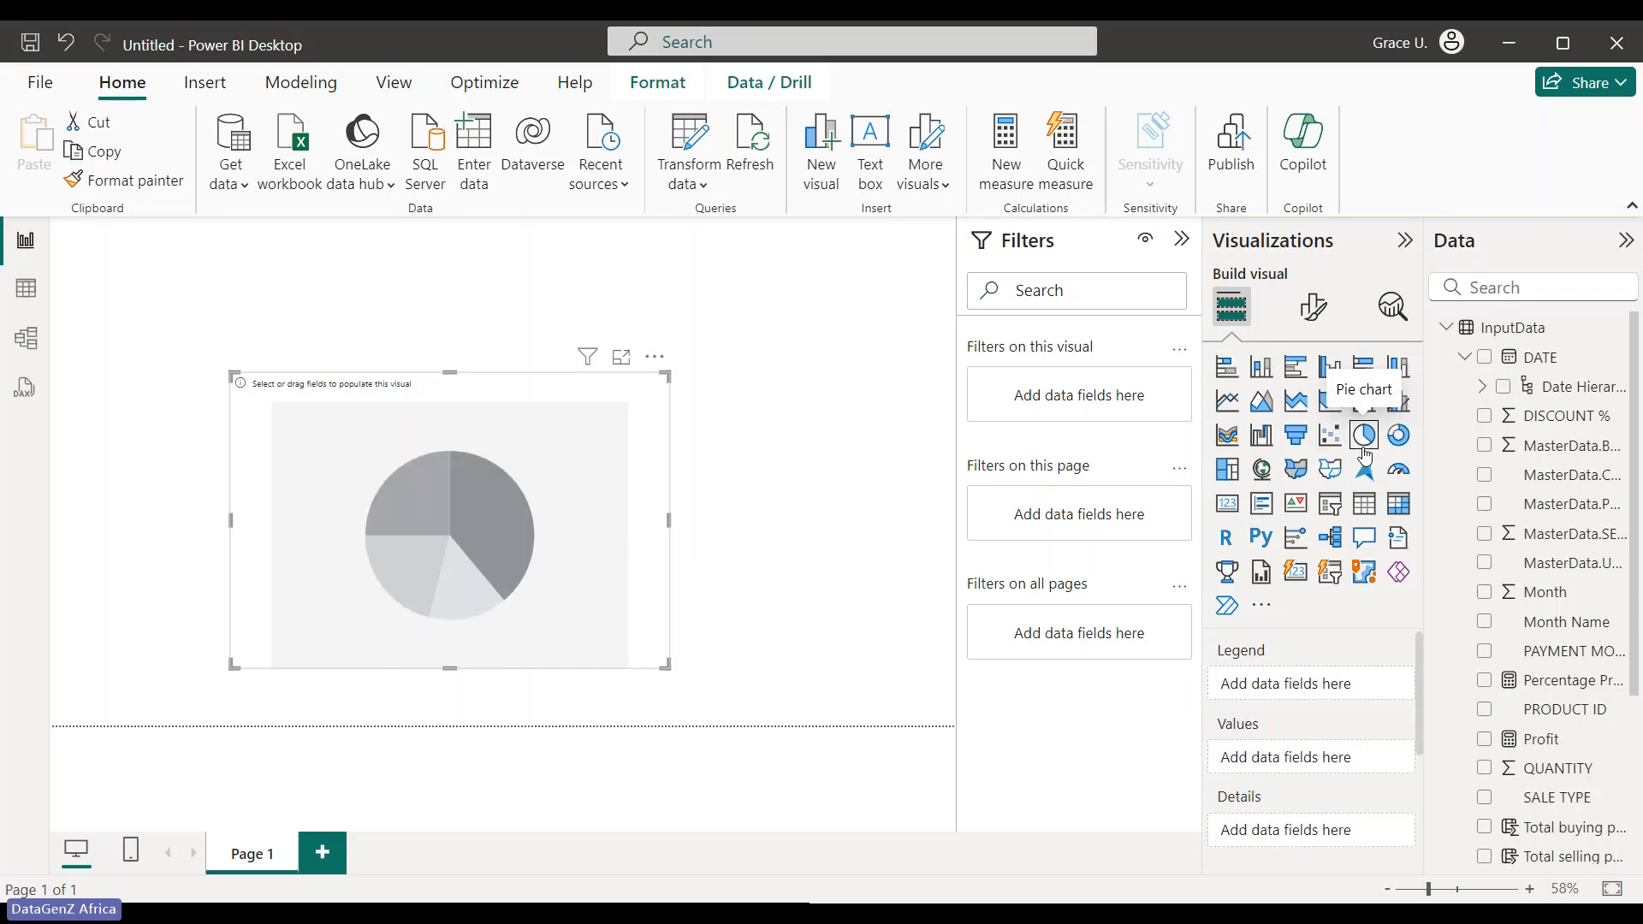
pyautogui.click(1398, 438)
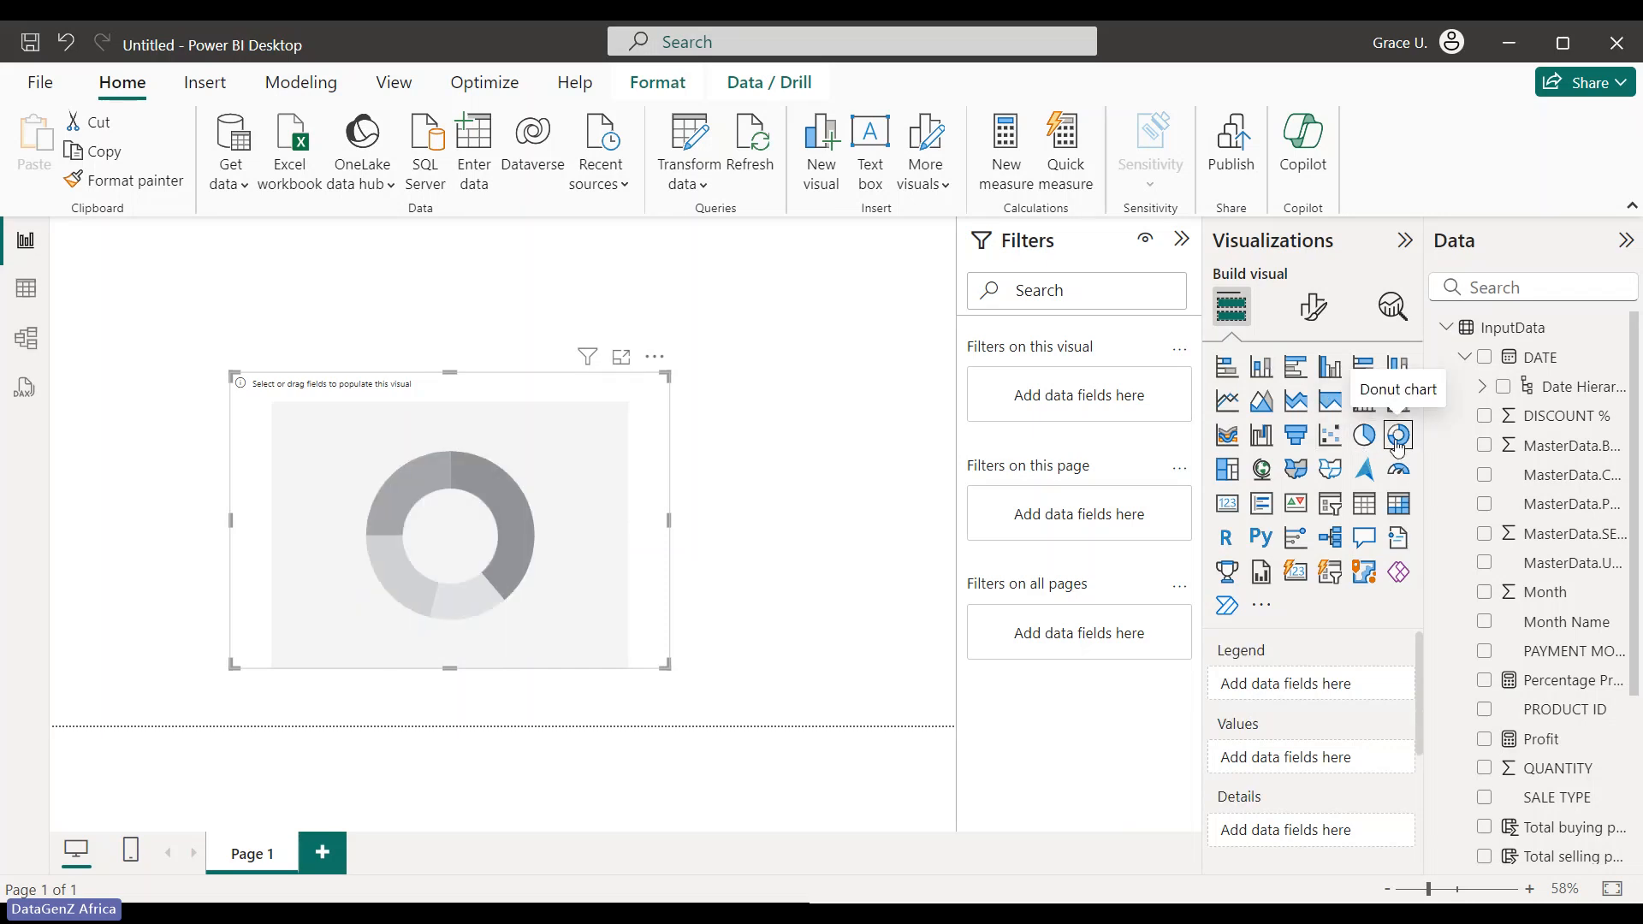
pyautogui.click(1228, 472)
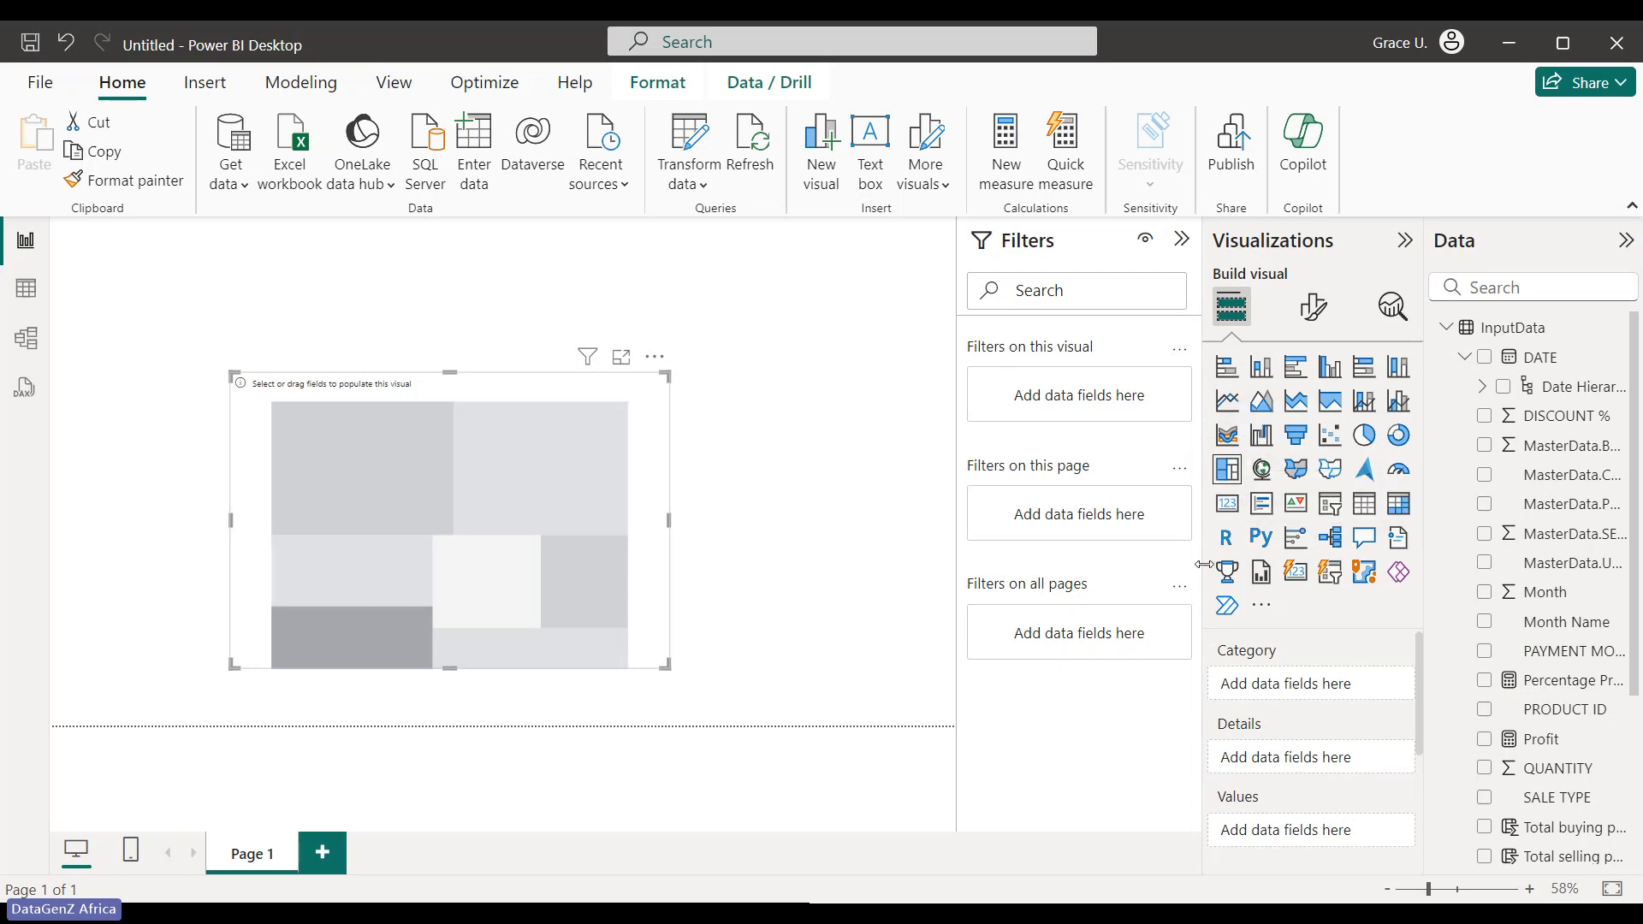
# Change the empty visual to a slicer and assign the Year field of InputData to it
pyautogui.click(1340, 509)
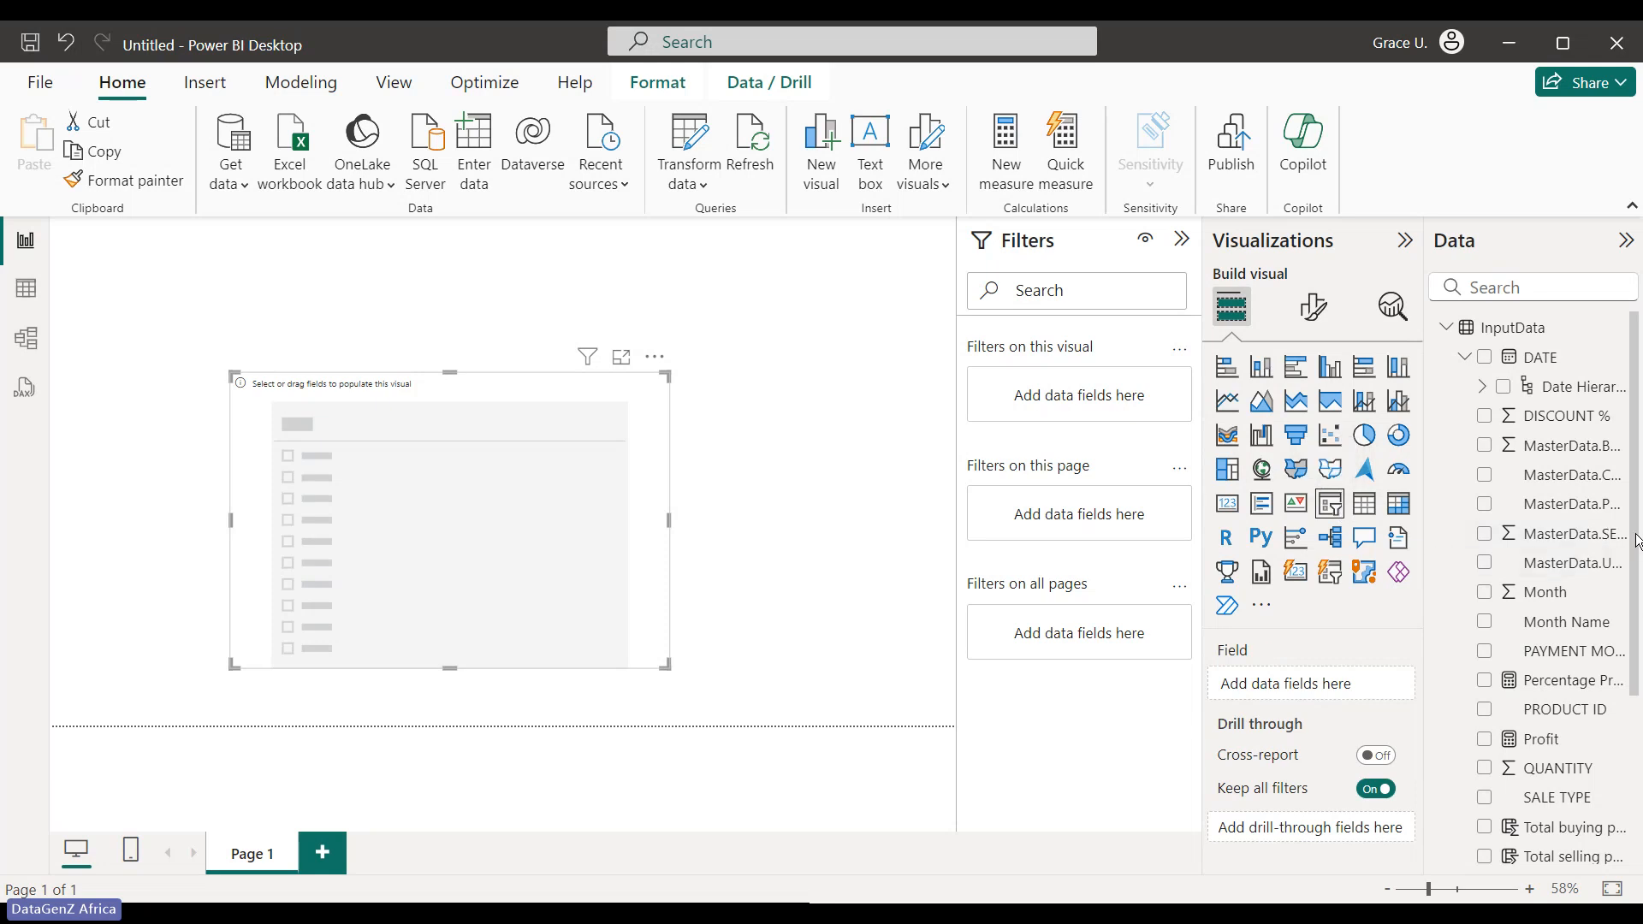
pyautogui.scroll(-3, 1532, 590)
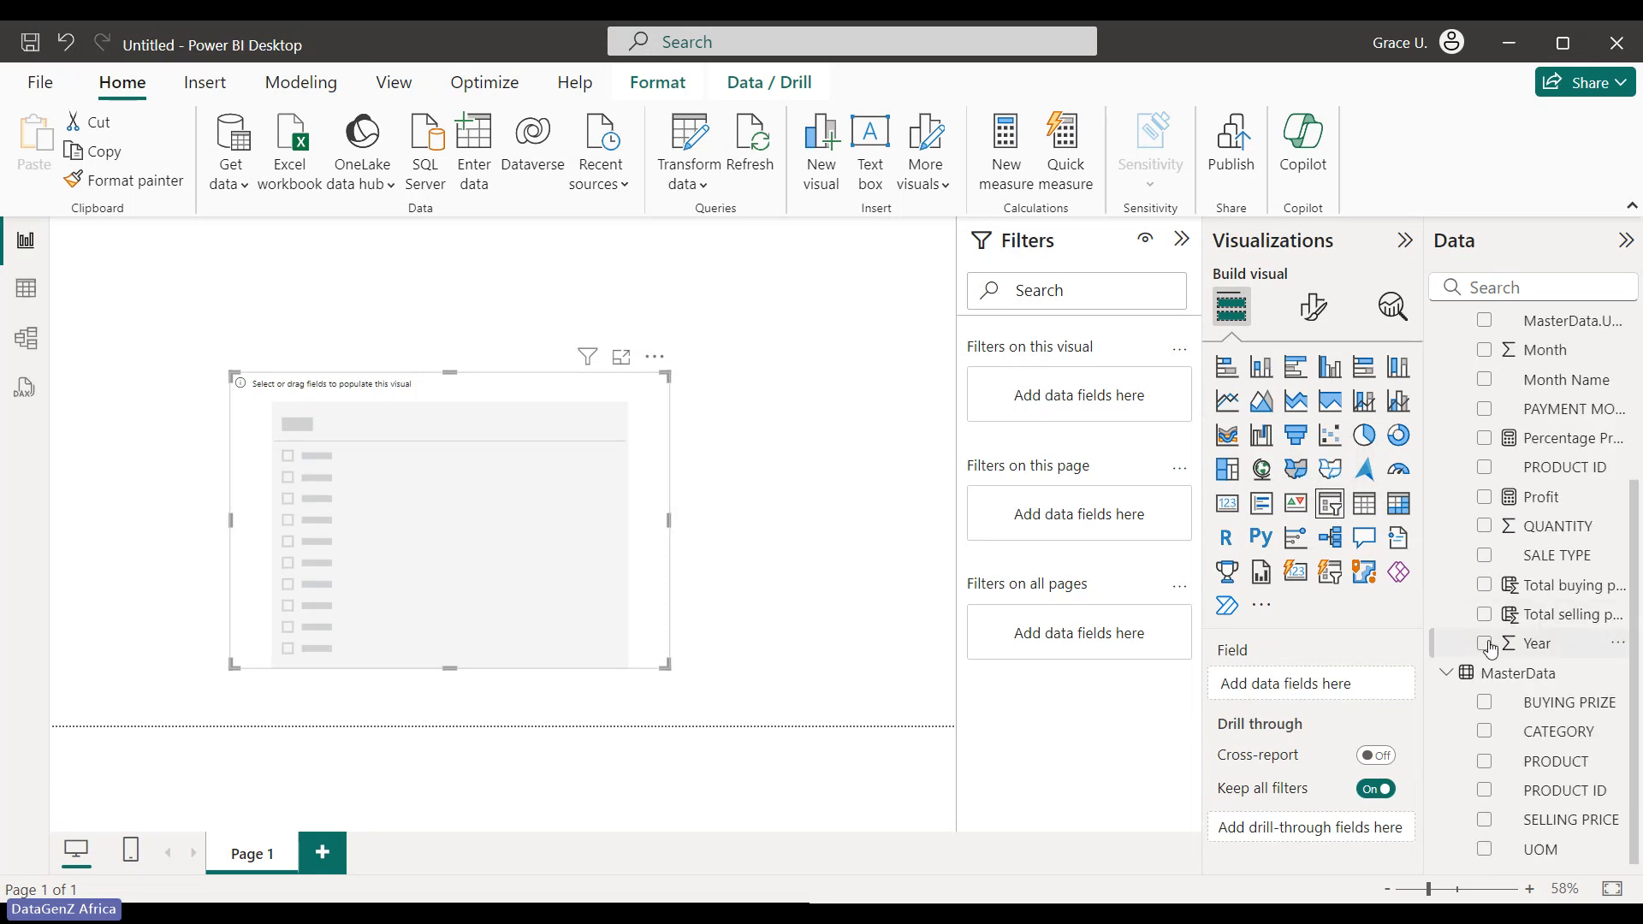
pyautogui.click(1485, 644)
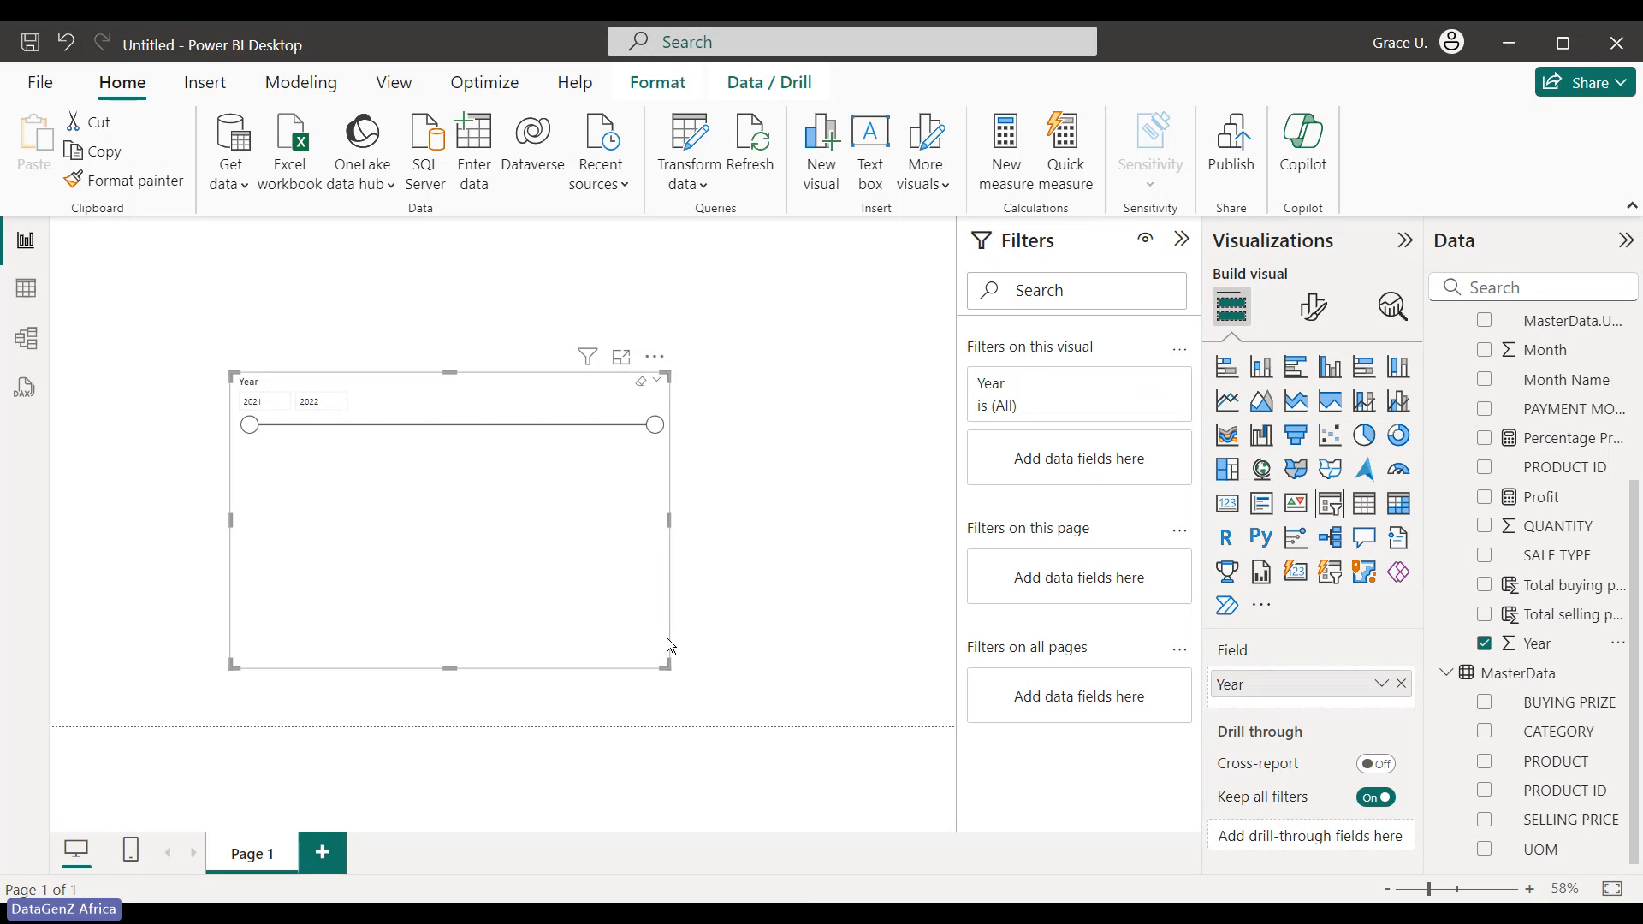
# Shrink the Year slicer to a small box around its range slider and place it near the page's upper-left corner
pyautogui.moveTo(666, 666); pyautogui.dragTo(378, 454)
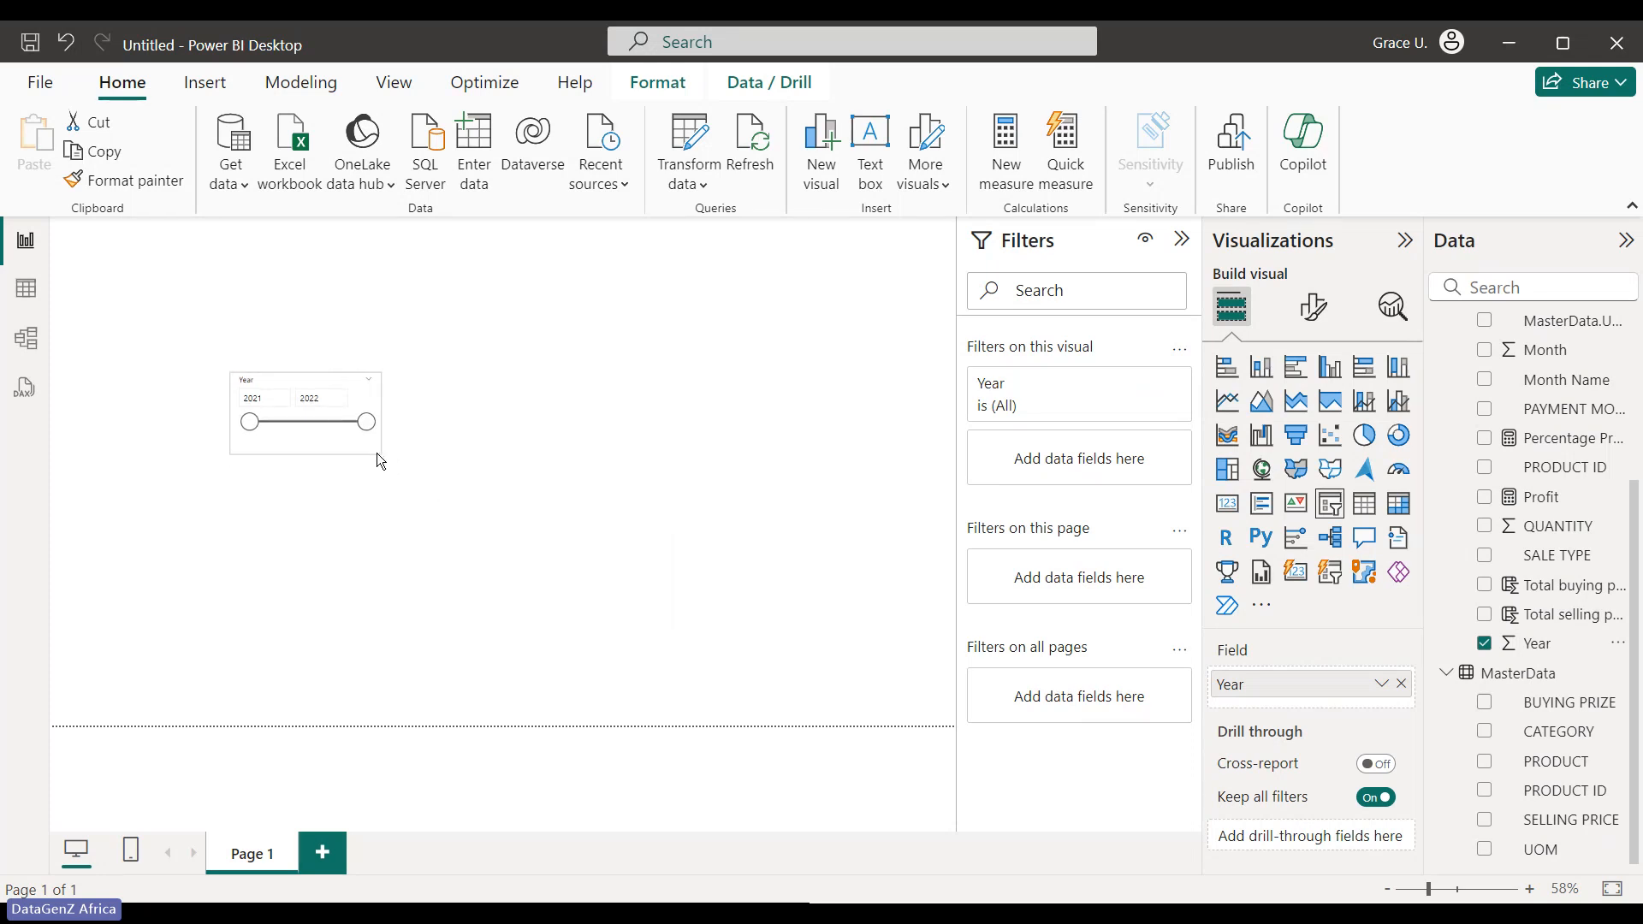
pyautogui.moveTo(367, 392); pyautogui.dragTo(182, 374)
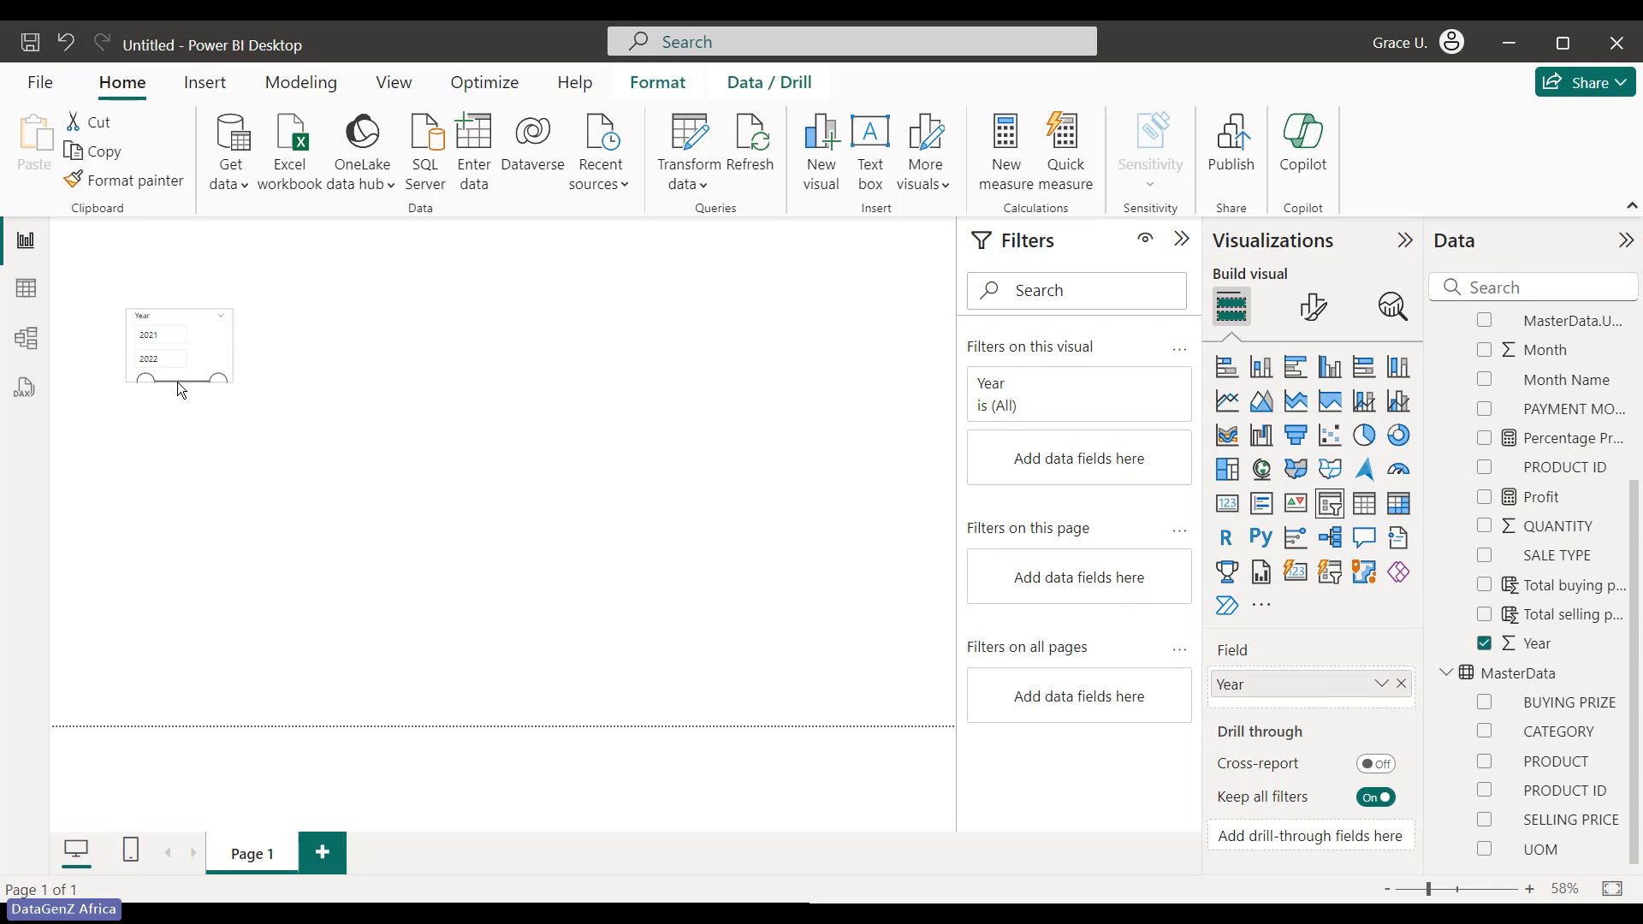
pyautogui.click(178, 382)
pyautogui.moveTo(181, 384); pyautogui.dragTo(182, 393)
pyautogui.doubleClick(176, 333)
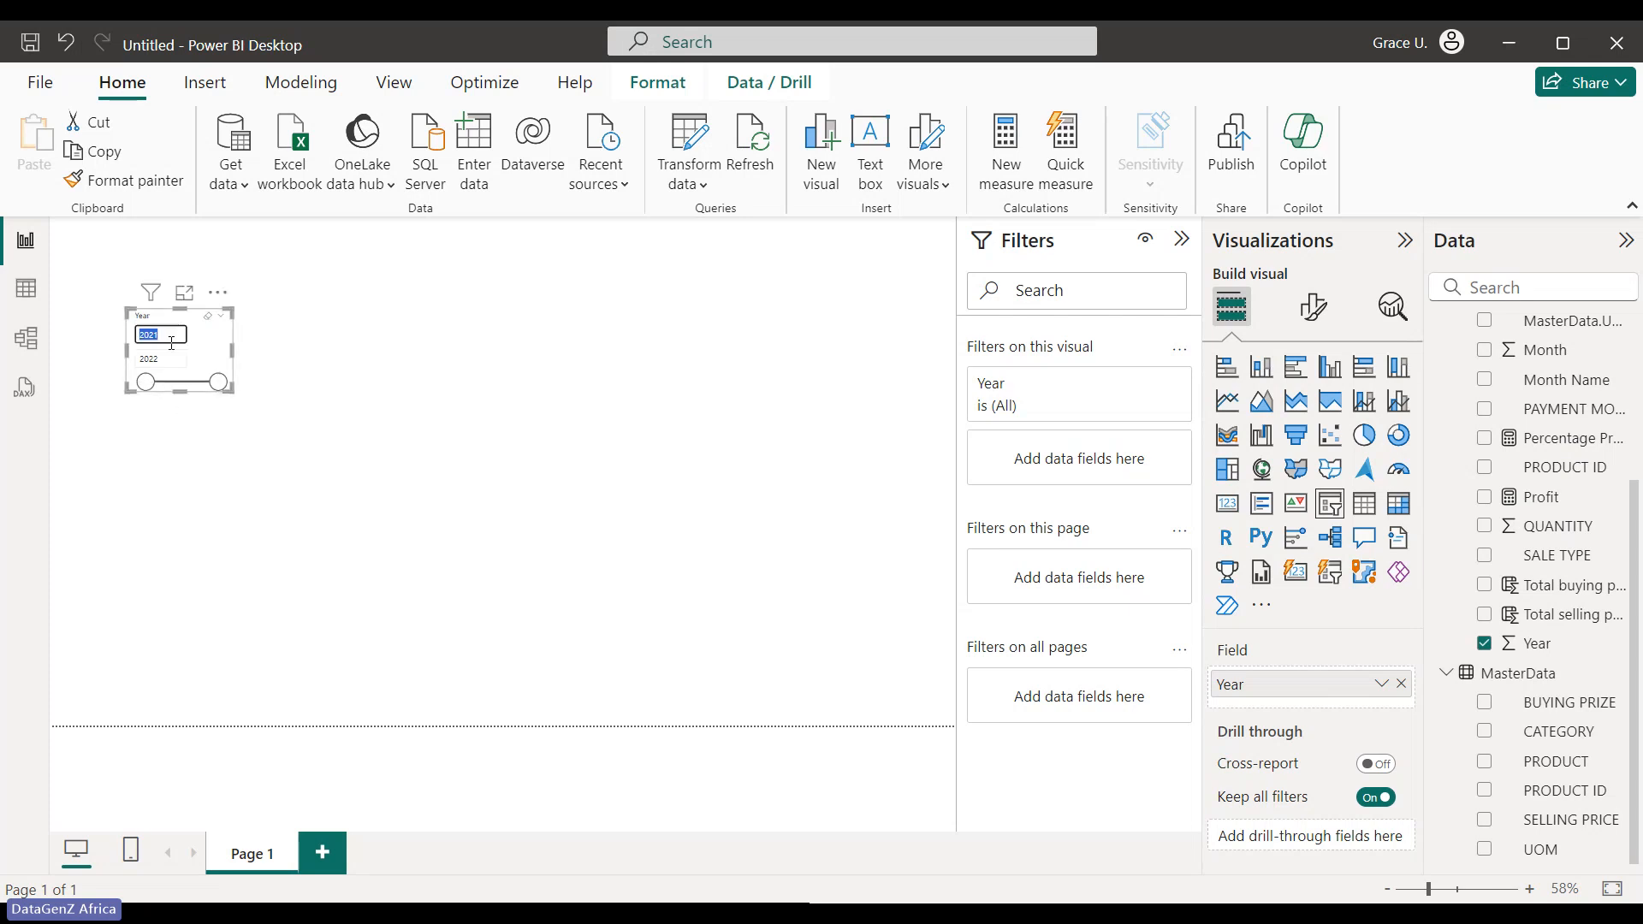
pyautogui.doubleClick(166, 359)
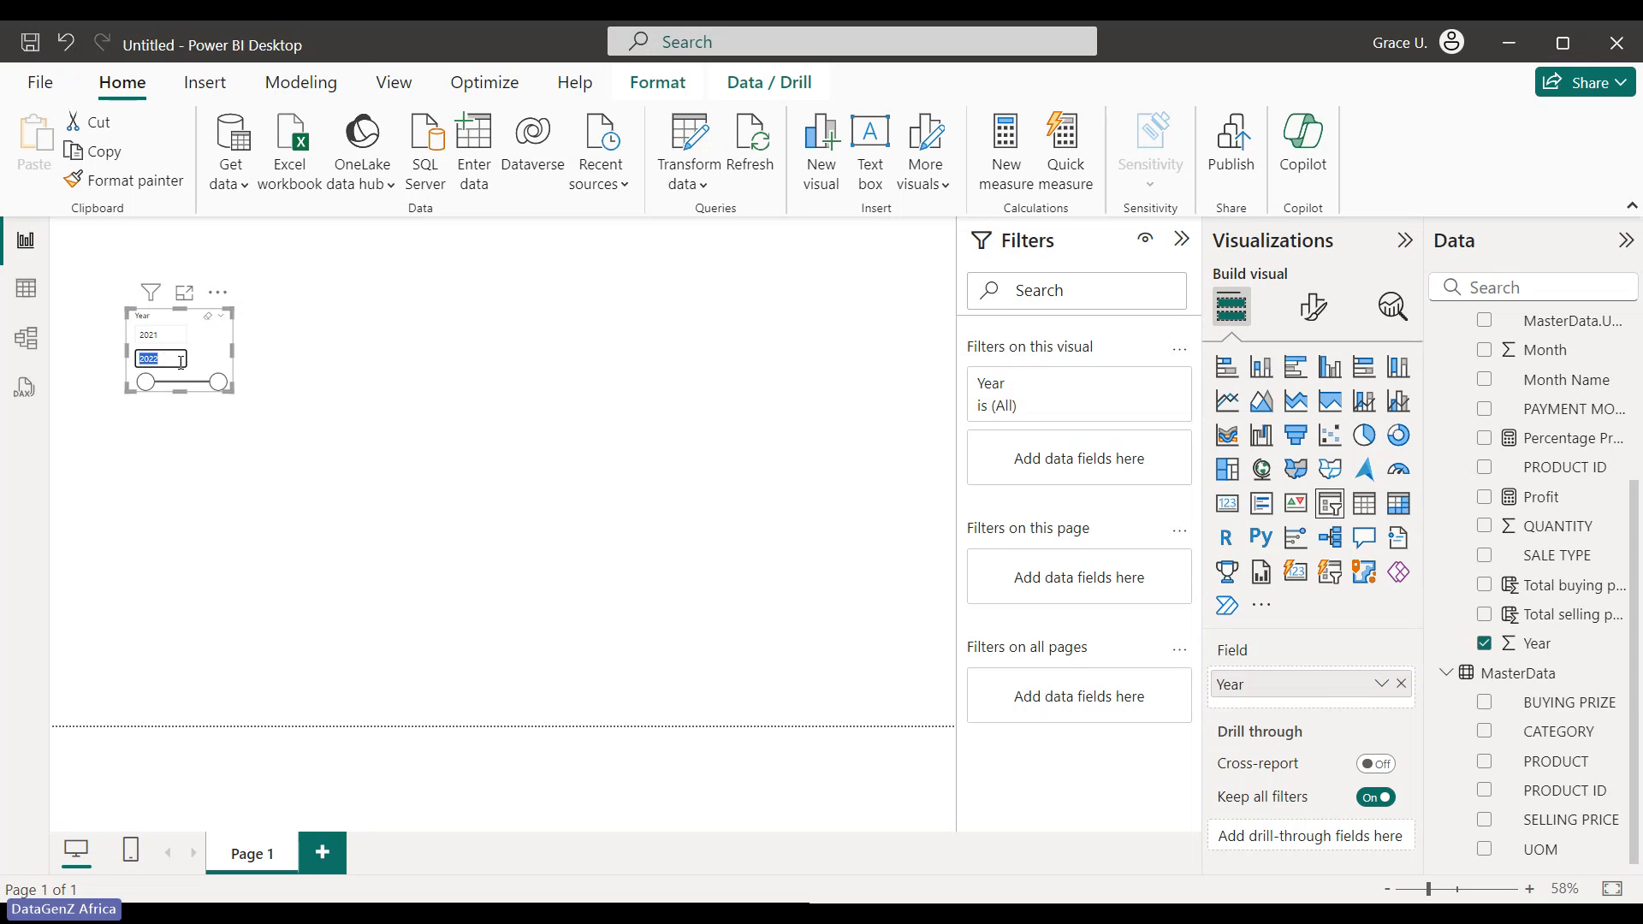
pyautogui.doubleClick(174, 333)
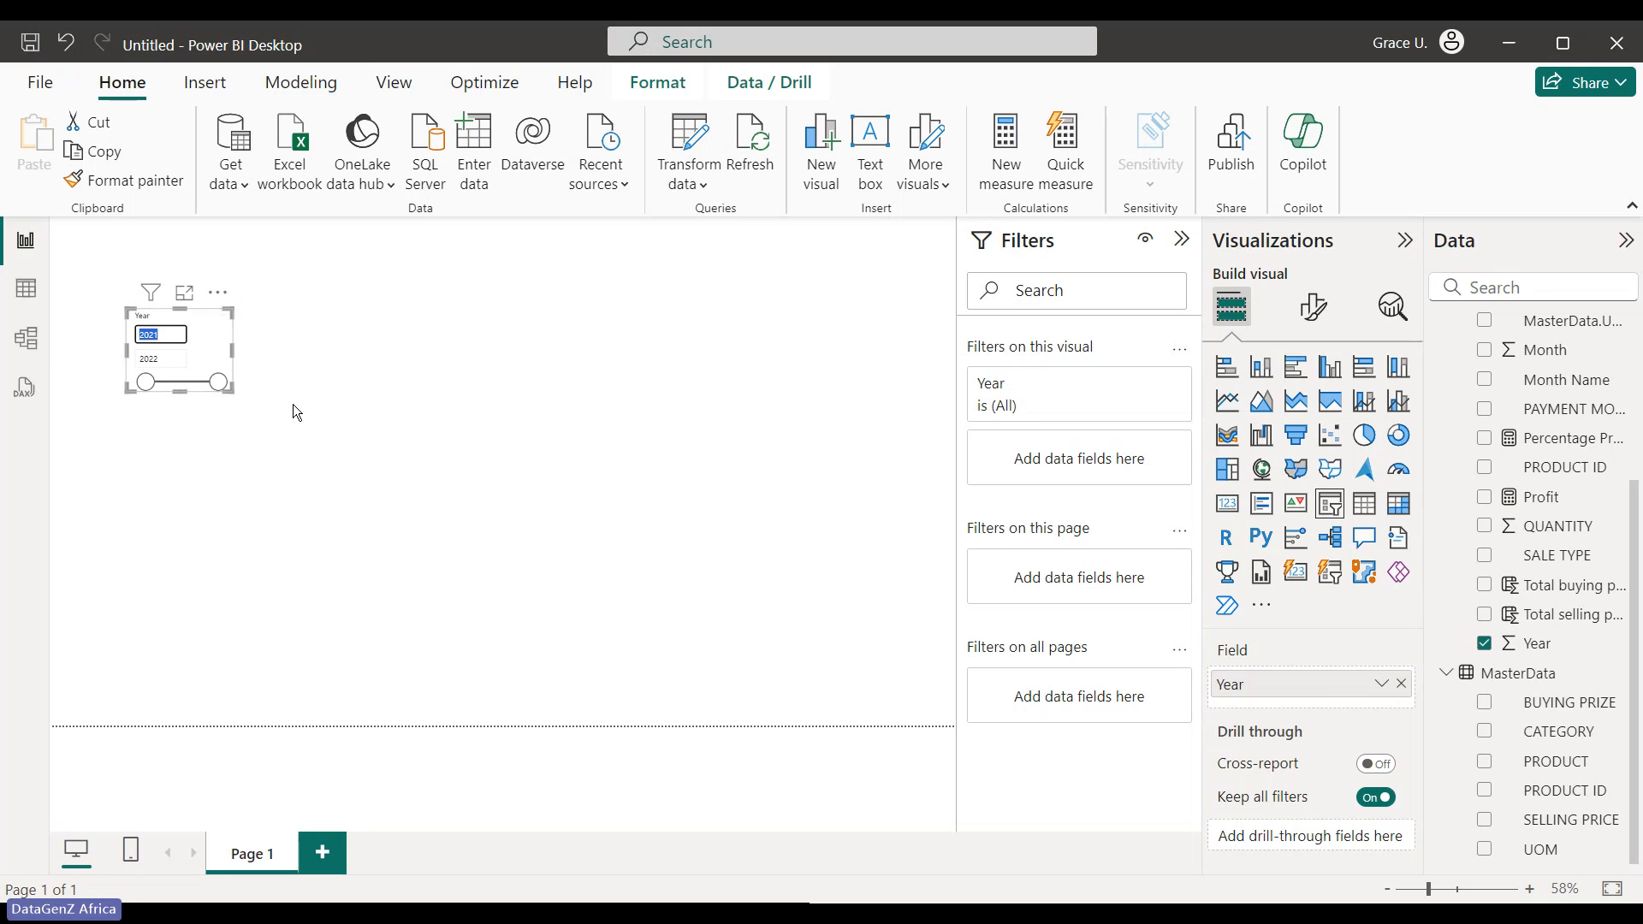
pyautogui.click(249, 384)
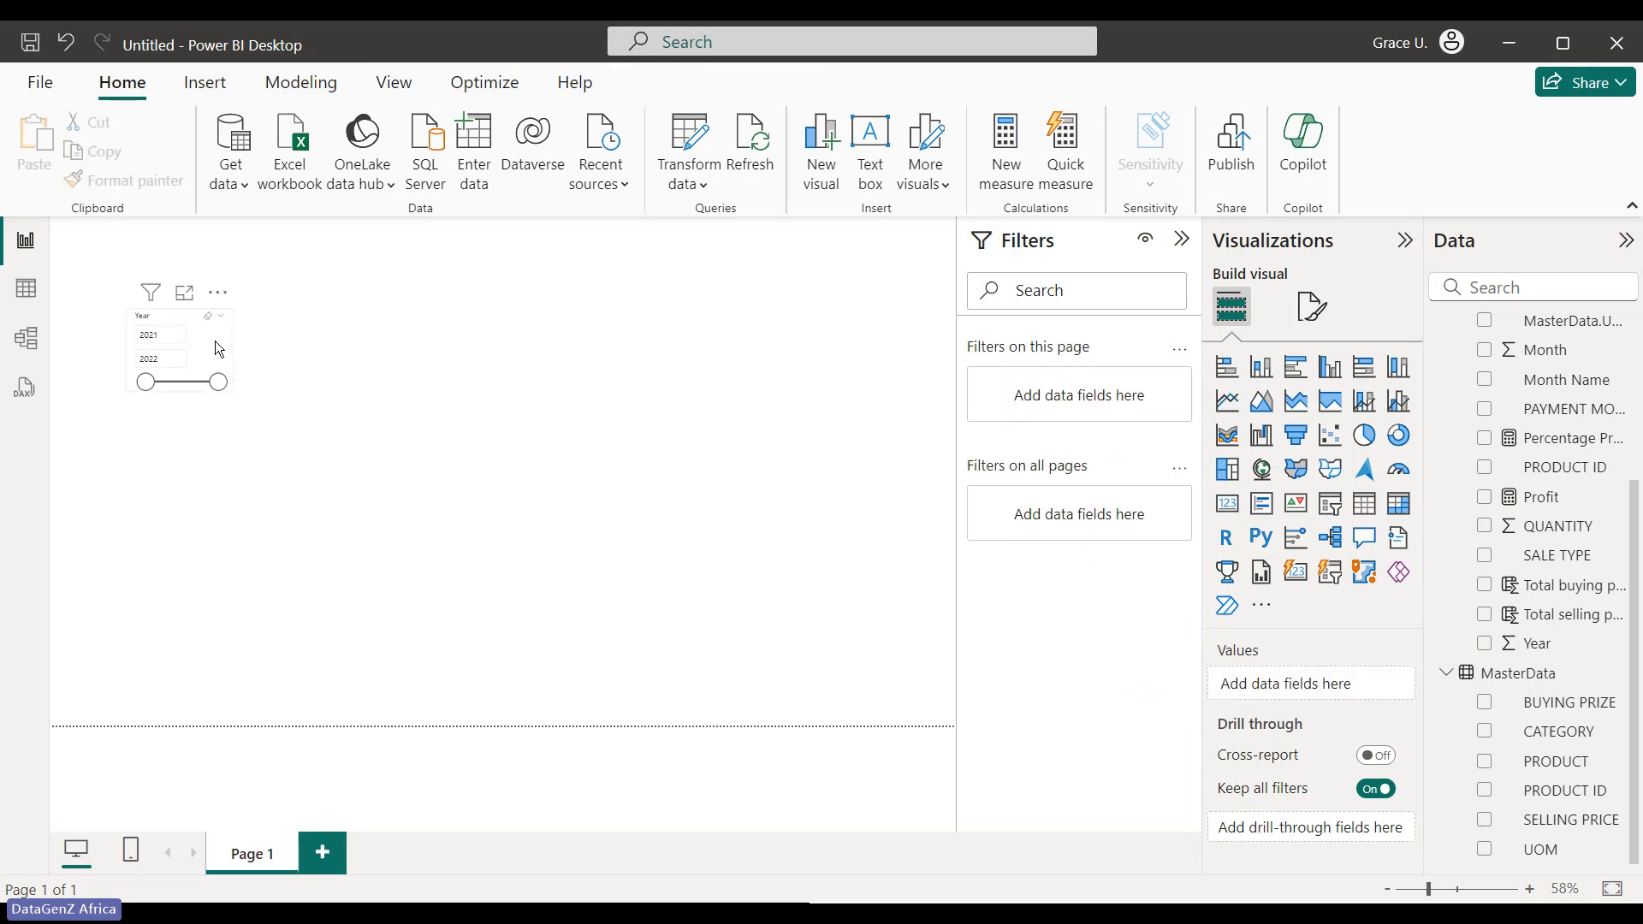
# Duplicate the Year slicer and place the copy lower on the page, beneath the original
pyautogui.click(218, 348)
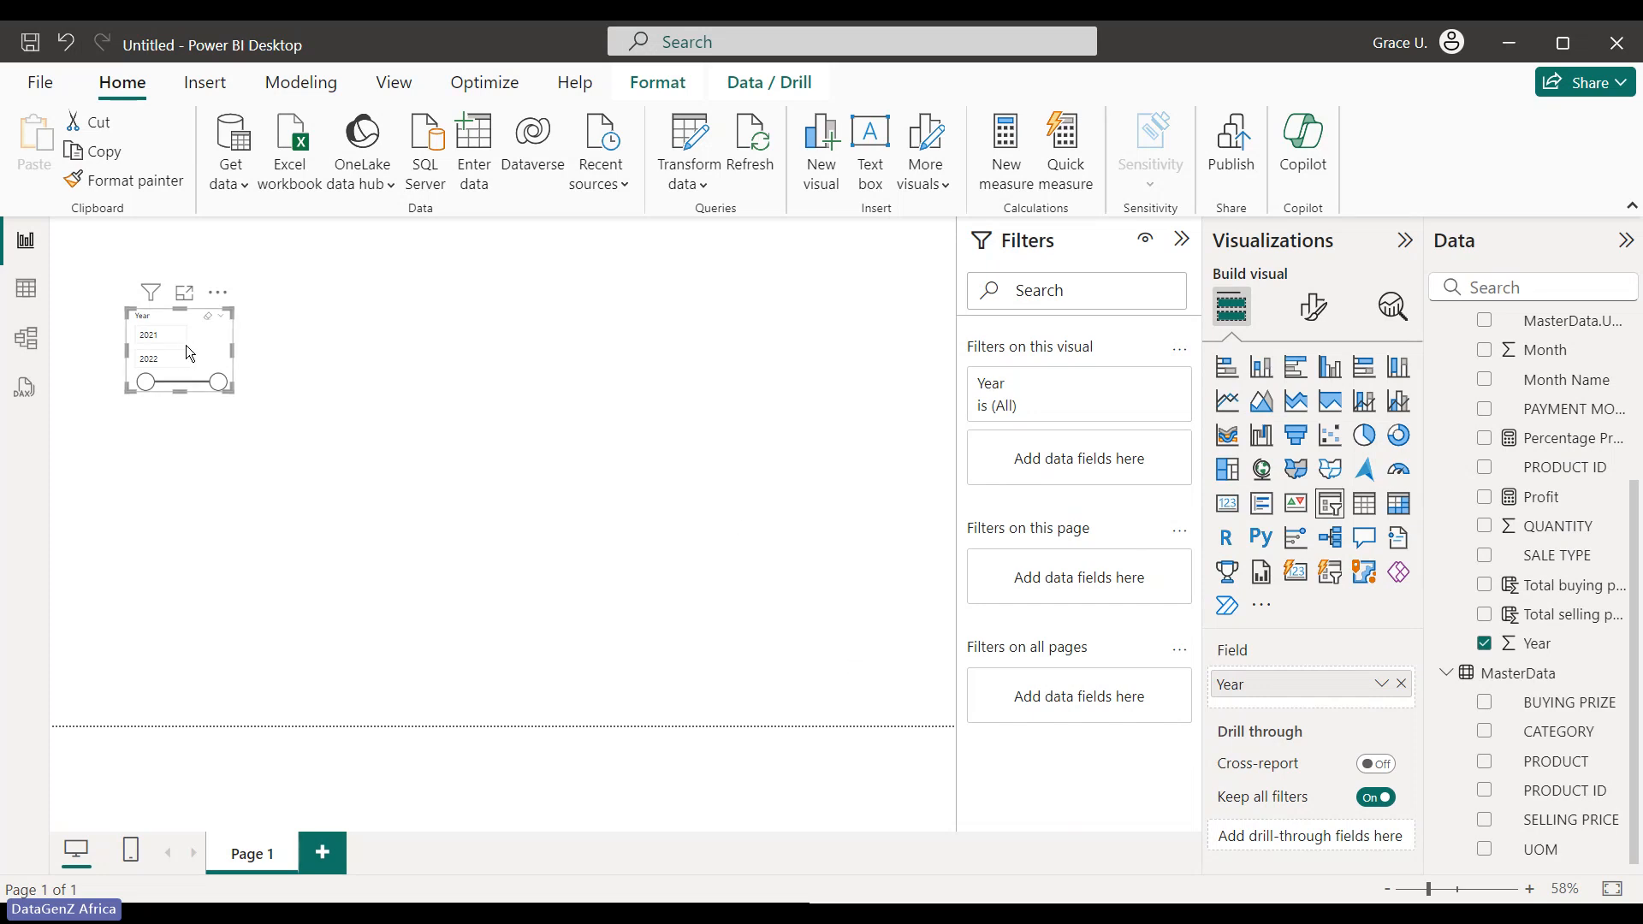
pyautogui.rightClick(187, 345)
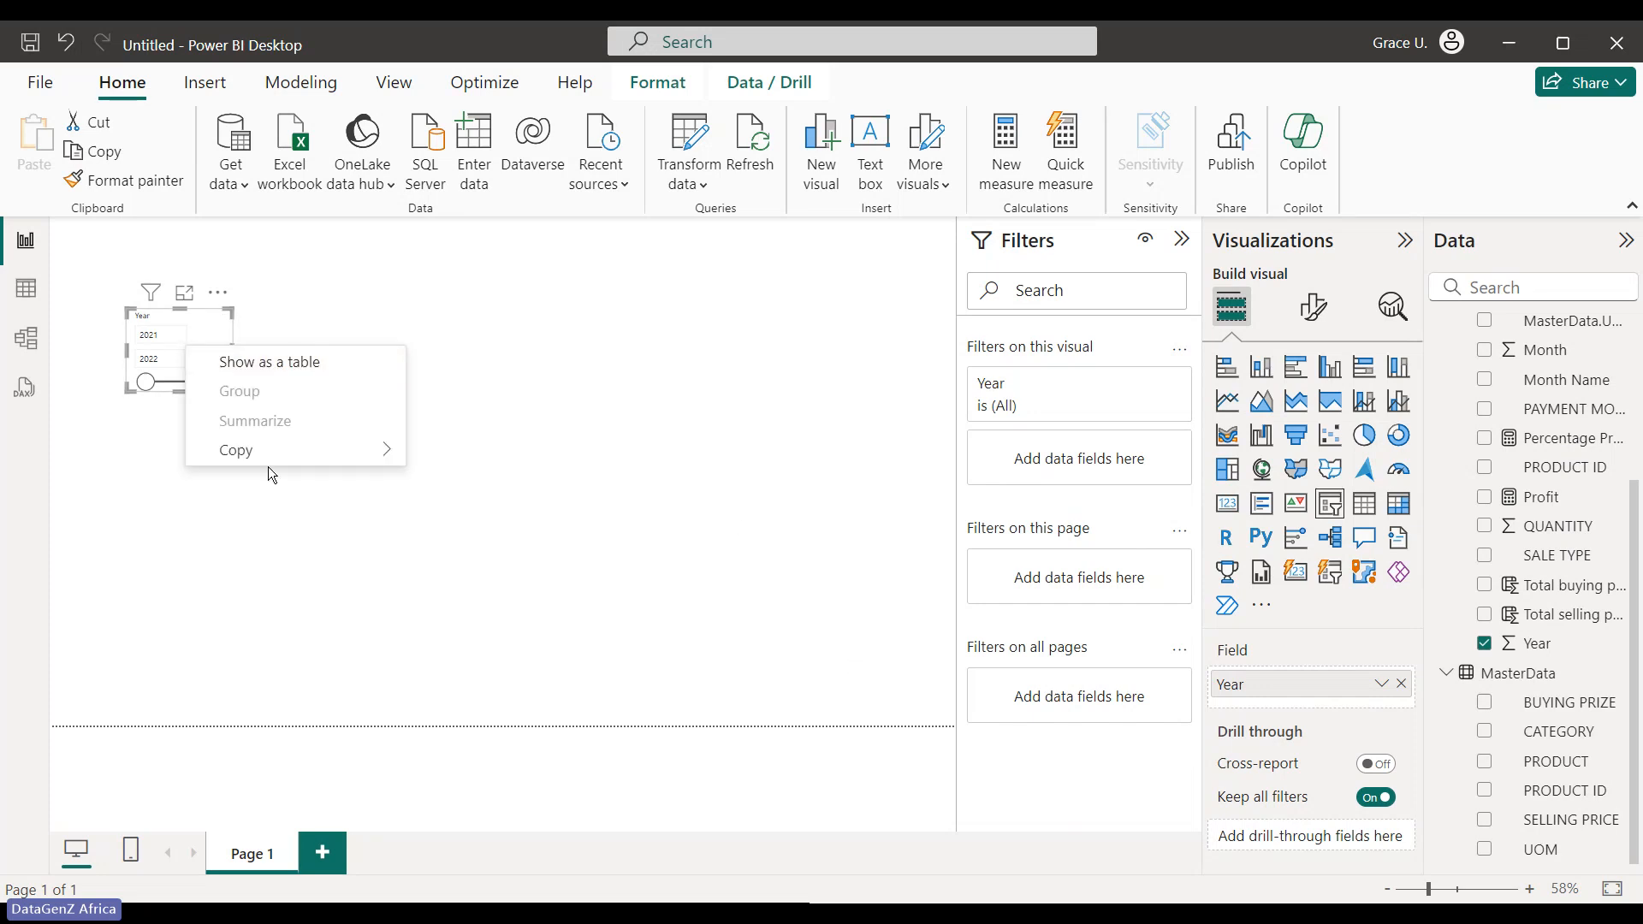
pyautogui.moveTo(267, 452)
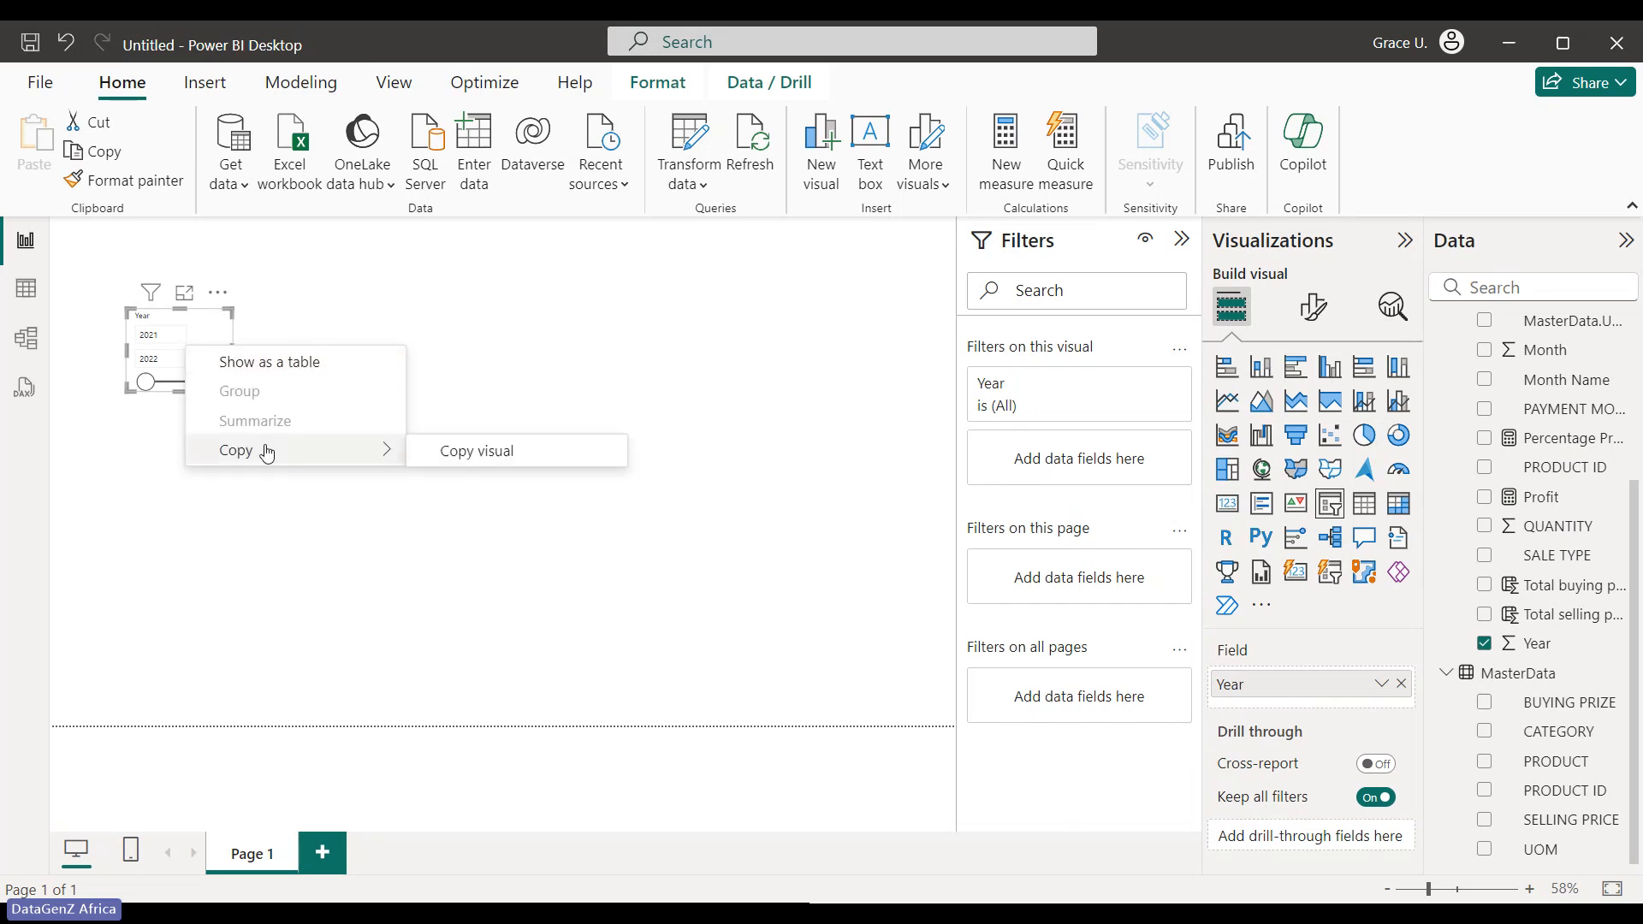
pyautogui.click(575, 308)
pyautogui.hotkey('ctrl', 'v')
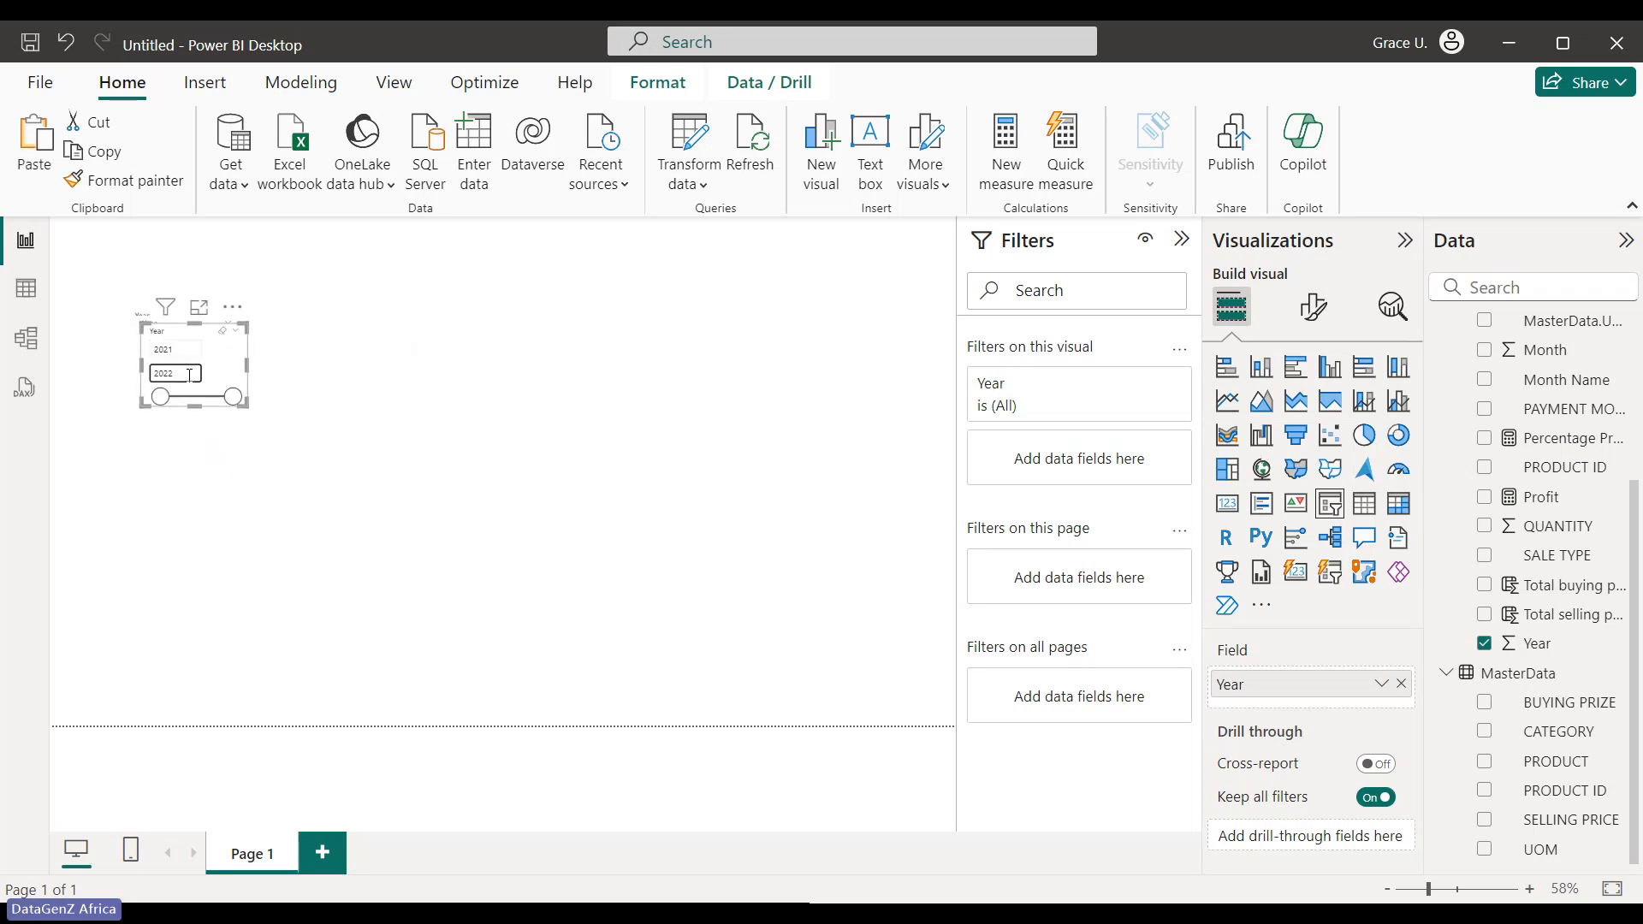
pyautogui.moveTo(220, 366); pyautogui.dragTo(204, 561)
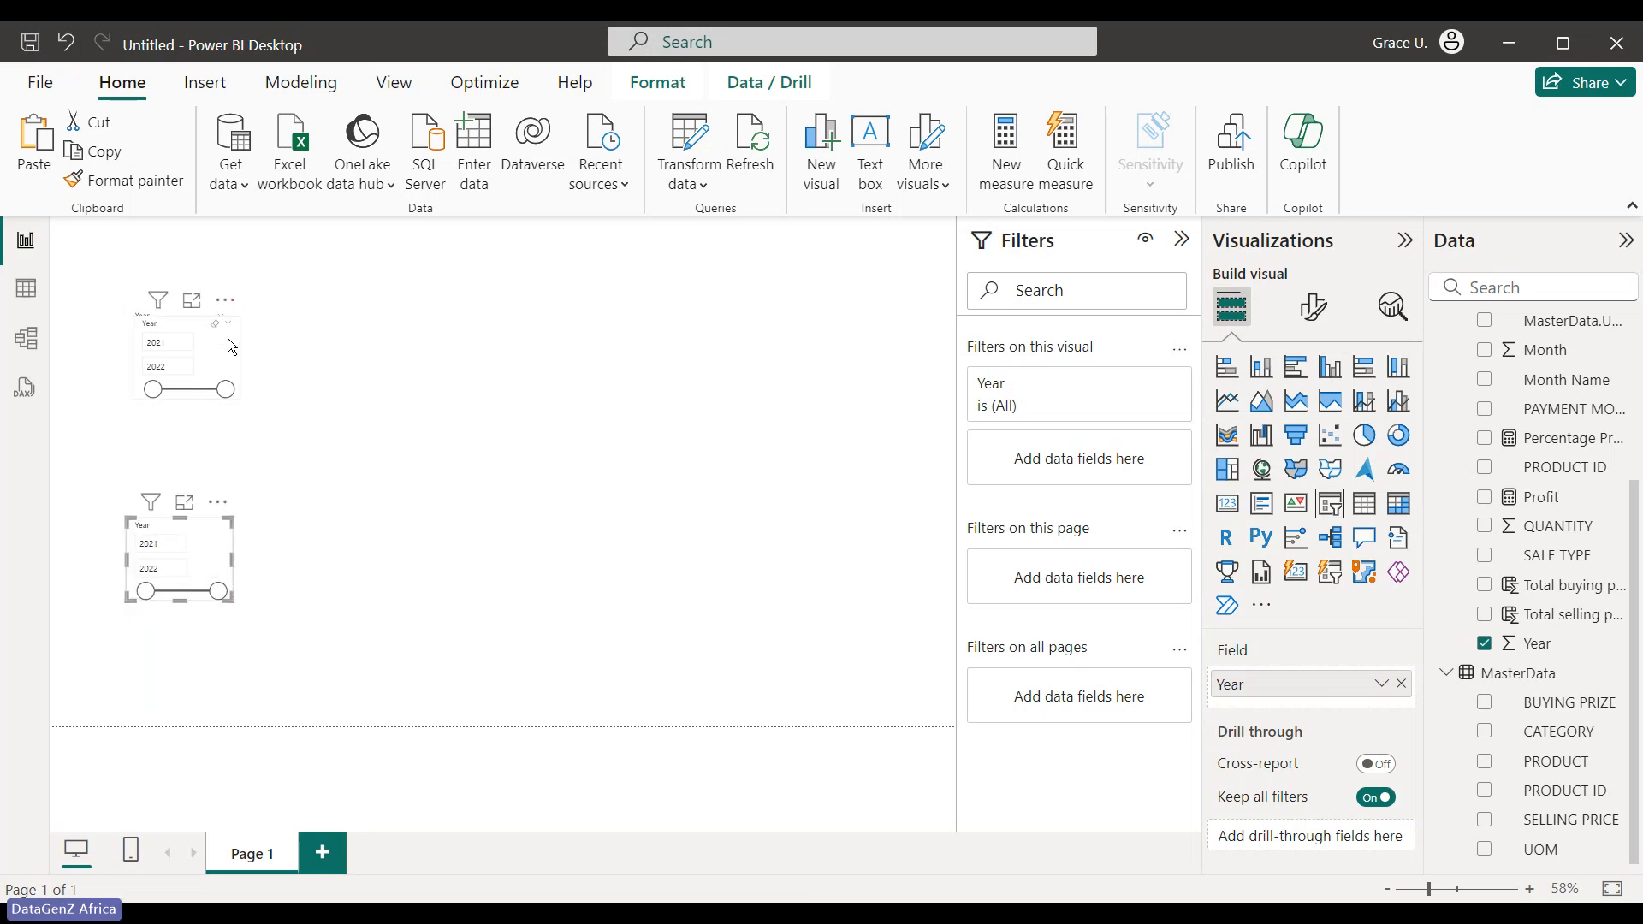
# Duplicate the Year slicer once more and arrange the four identical Year slicers in a two-by-two grid on the page
pyautogui.moveTo(203, 342); pyautogui.dragTo(455, 339)
pyautogui.moveTo(231, 347); pyautogui.dragTo(181, 370)
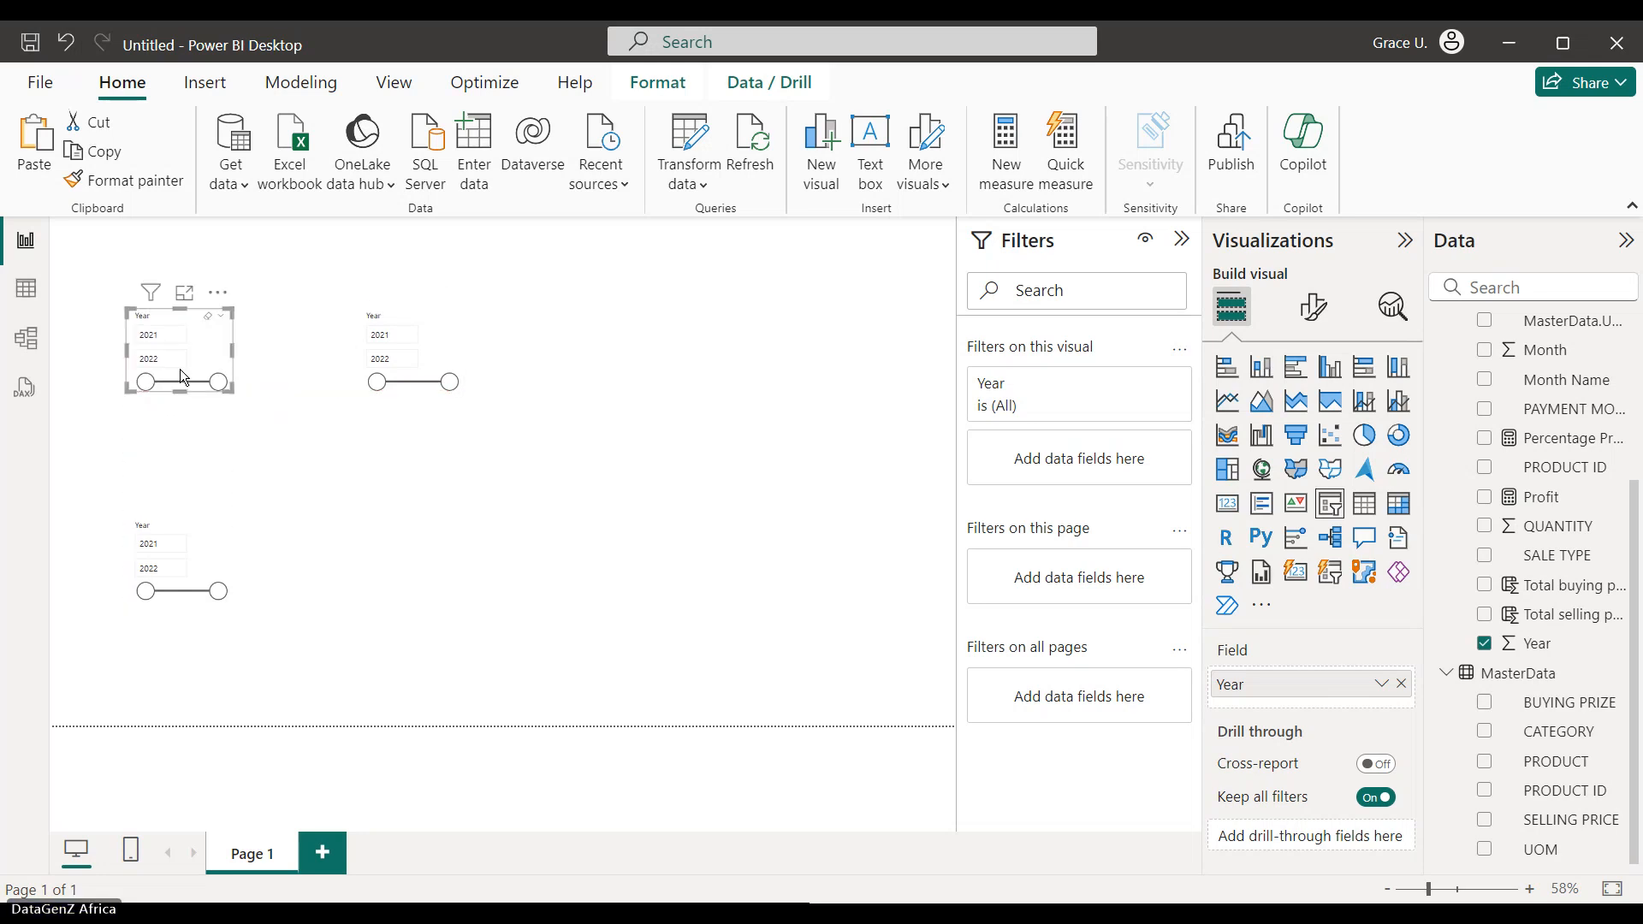
pyautogui.hotkey('ctrl', 'v')
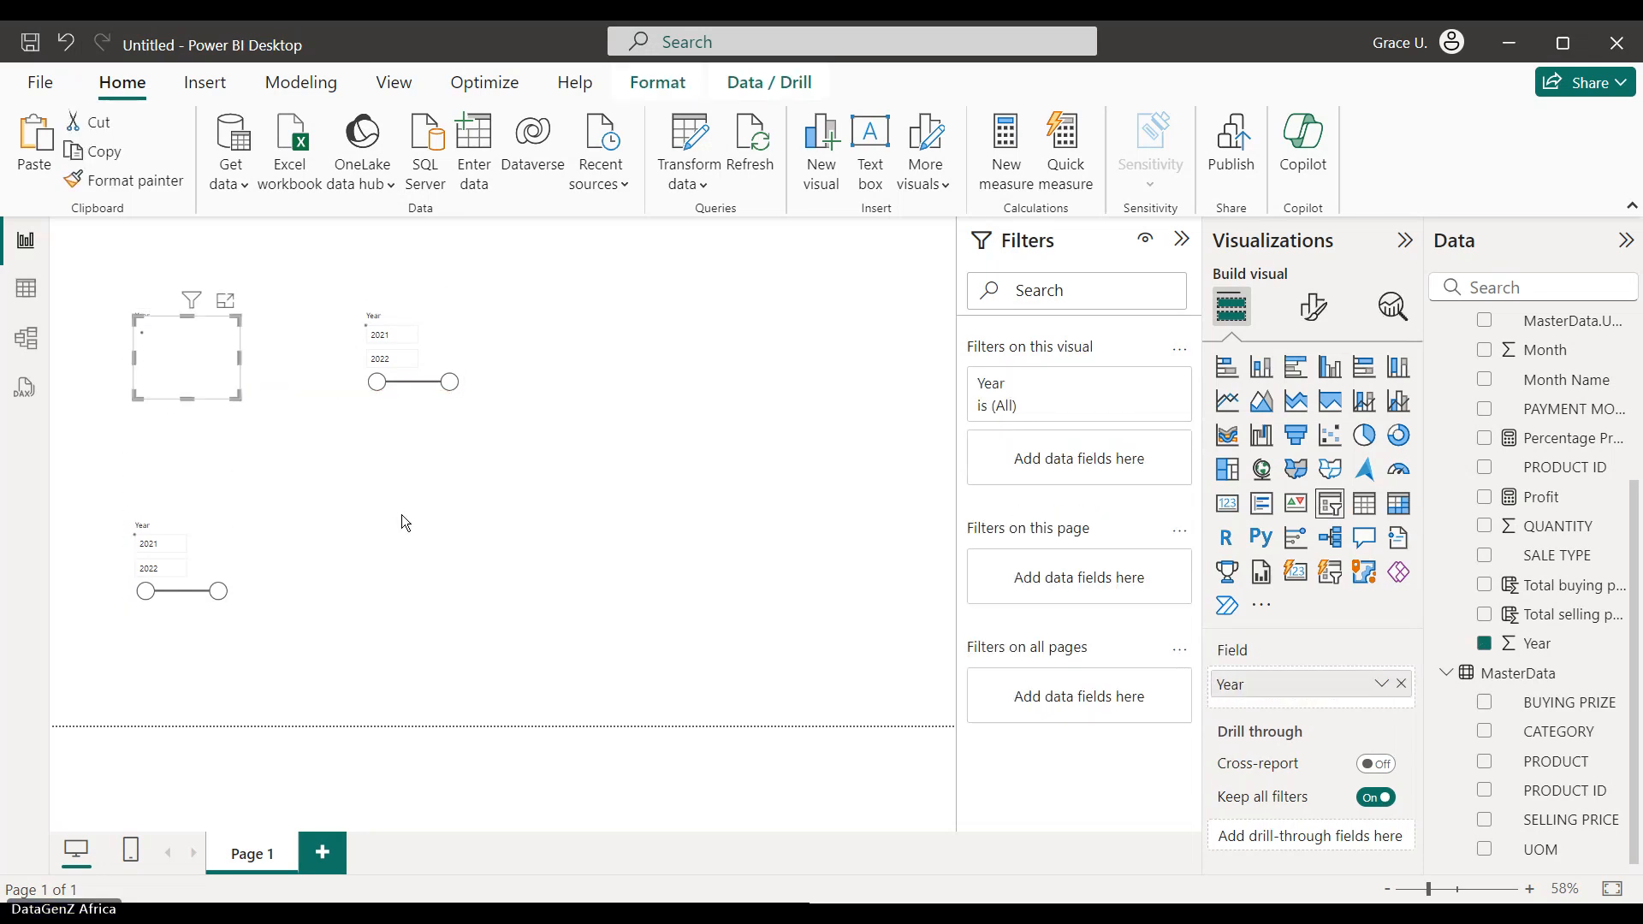
pyautogui.moveTo(221, 352); pyautogui.dragTo(453, 556)
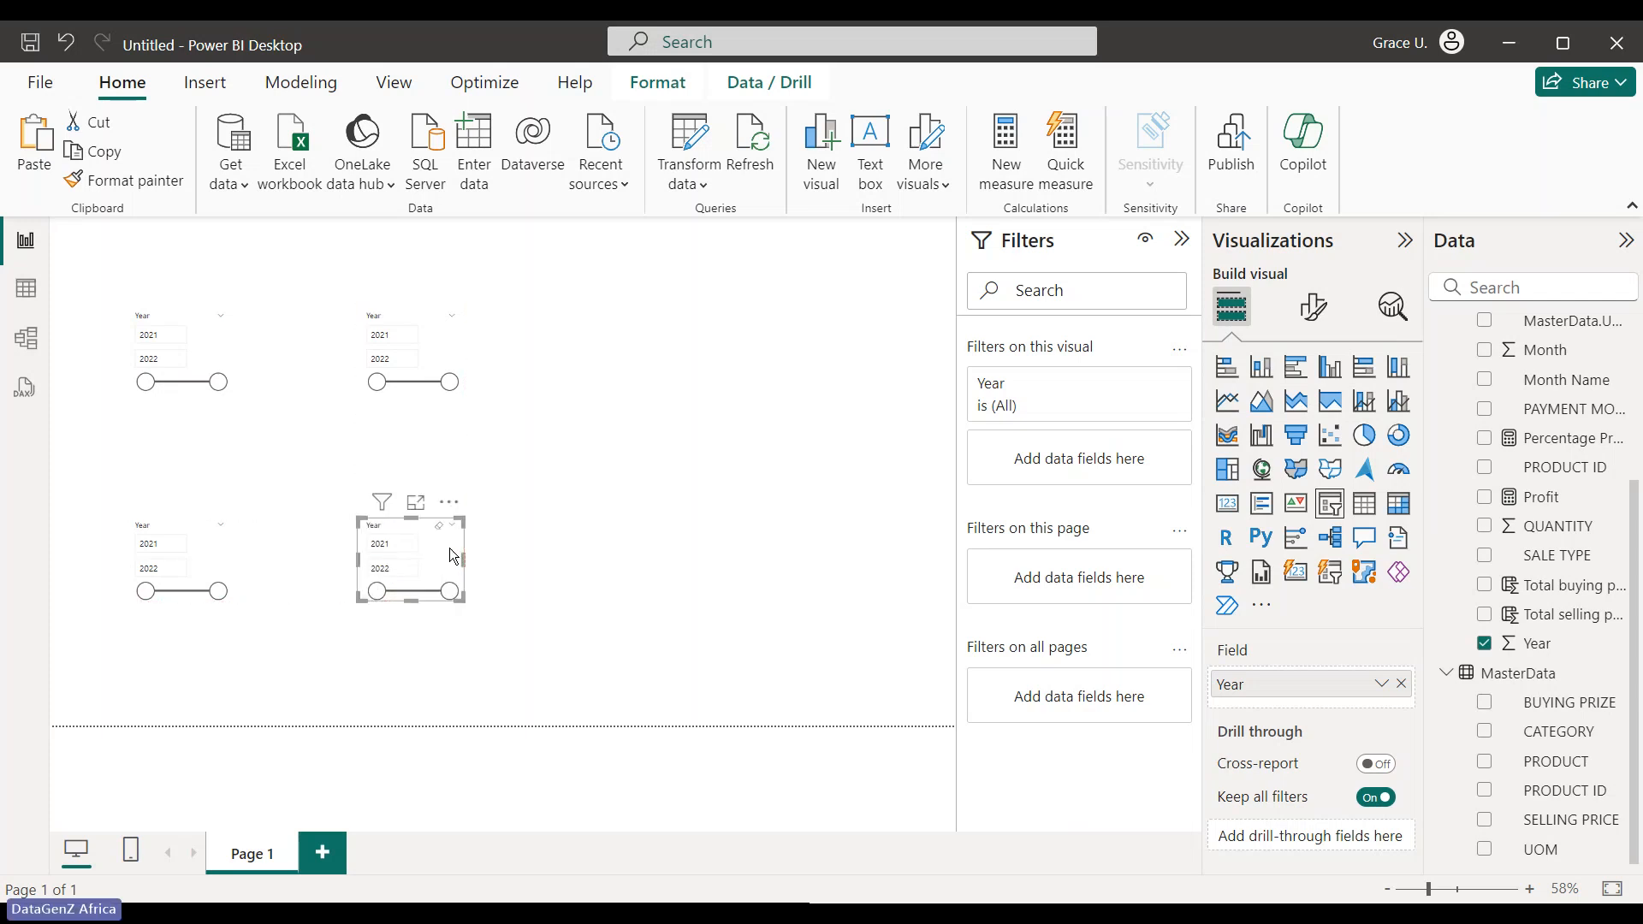
pyautogui.click(212, 347)
pyautogui.click(434, 357)
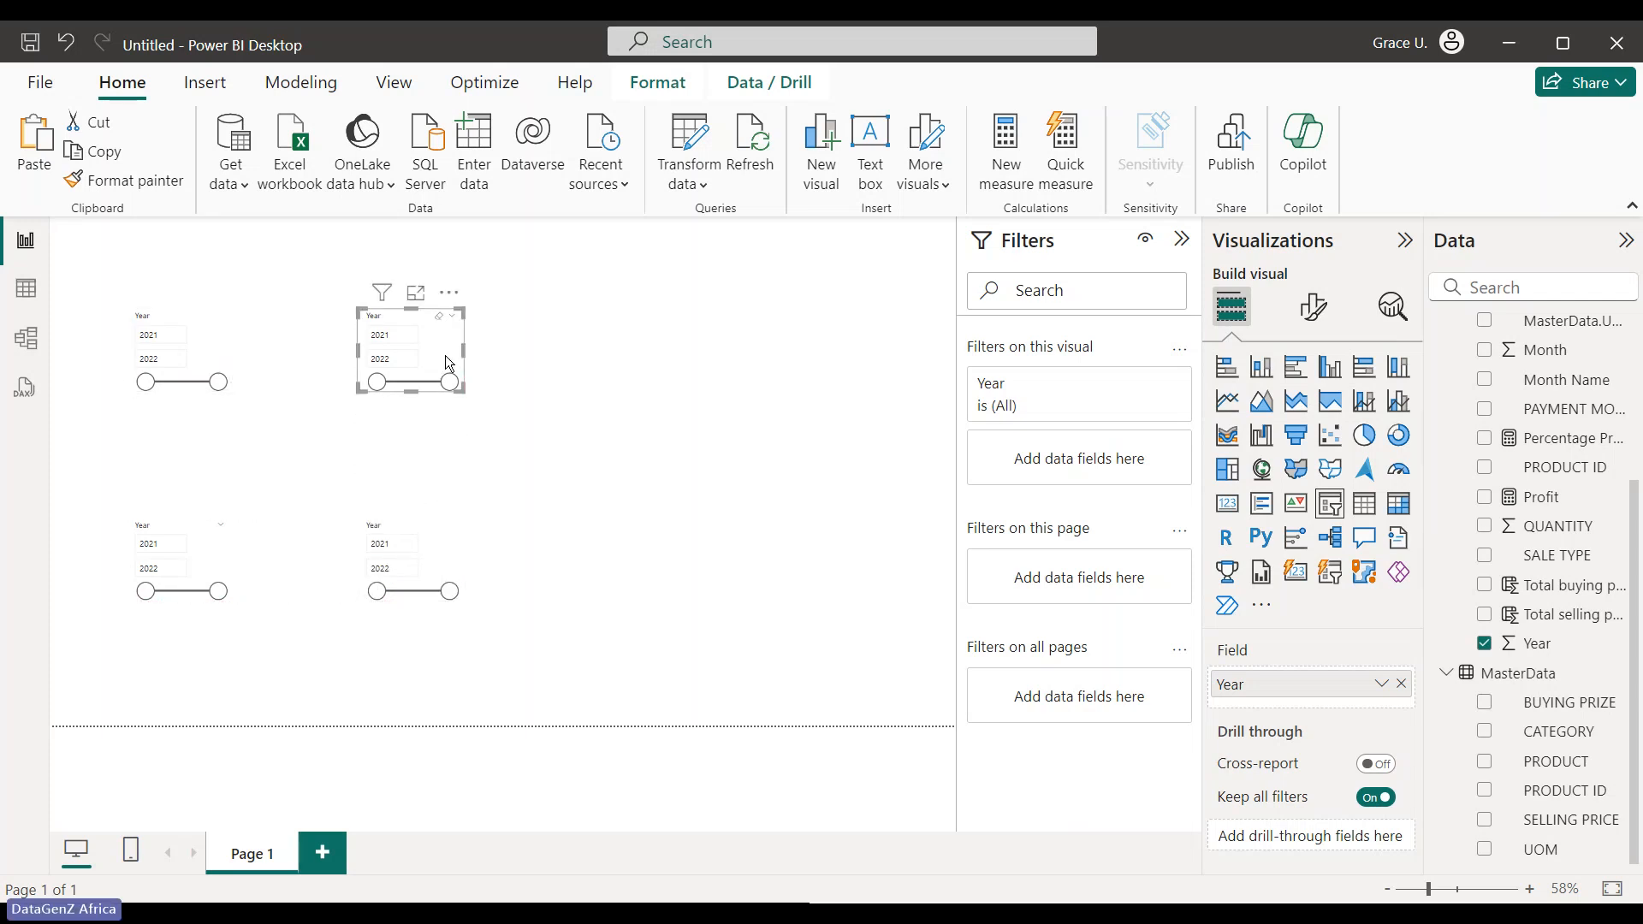
# Replace the Year field with Month Name in the Year slicer at the lower left of the slicer grid
pyautogui.click(204, 558)
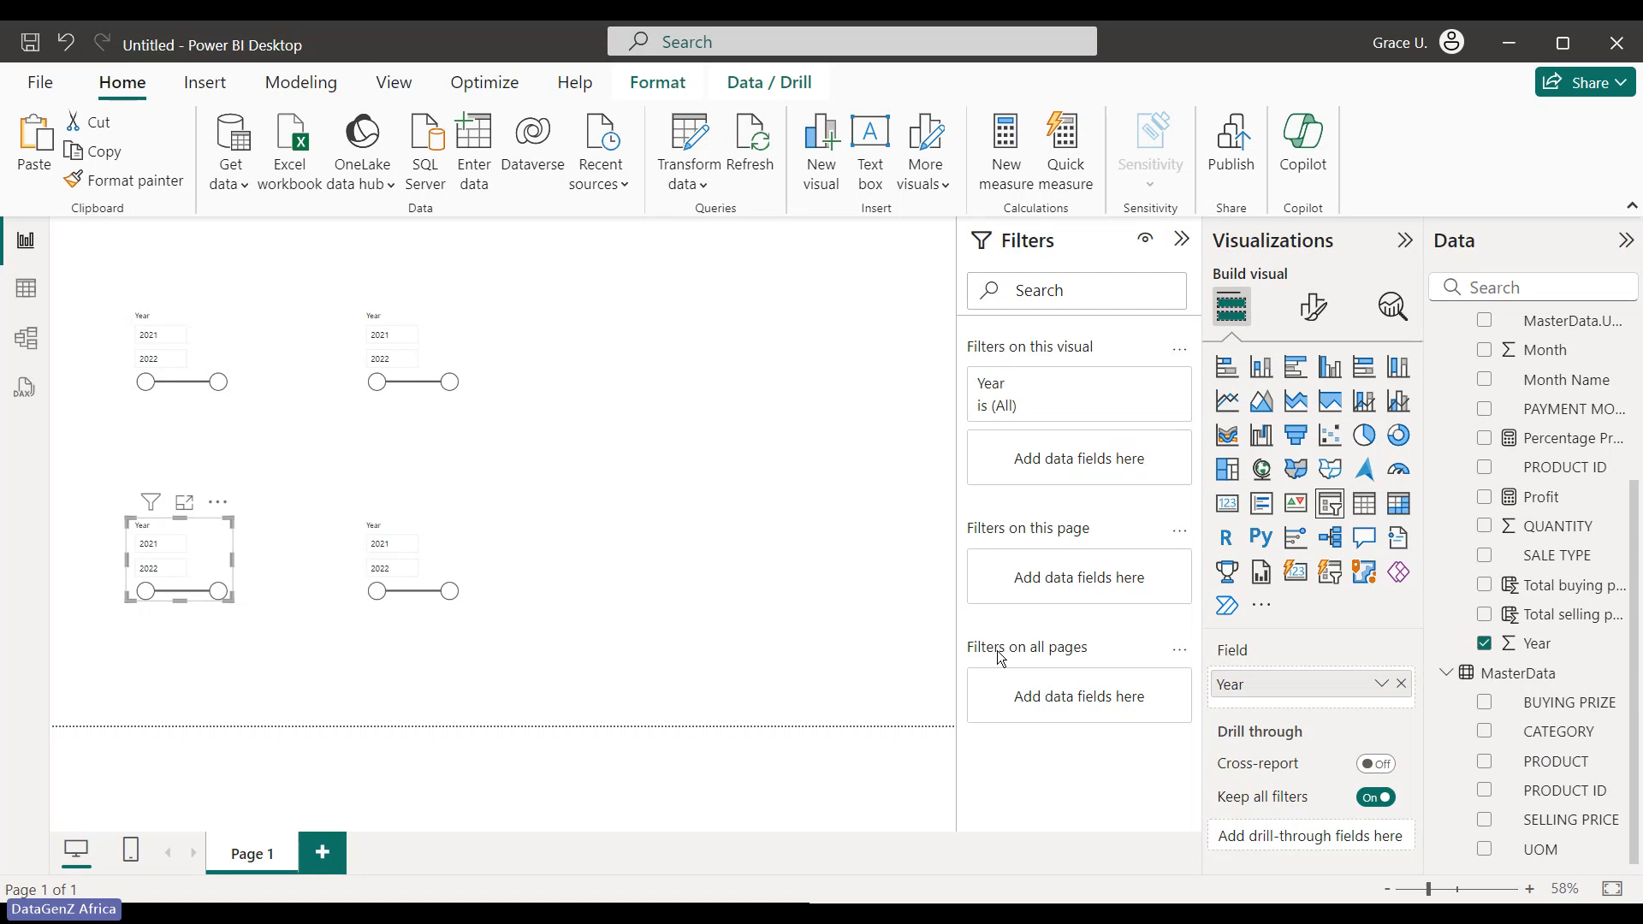
pyautogui.click(1485, 644)
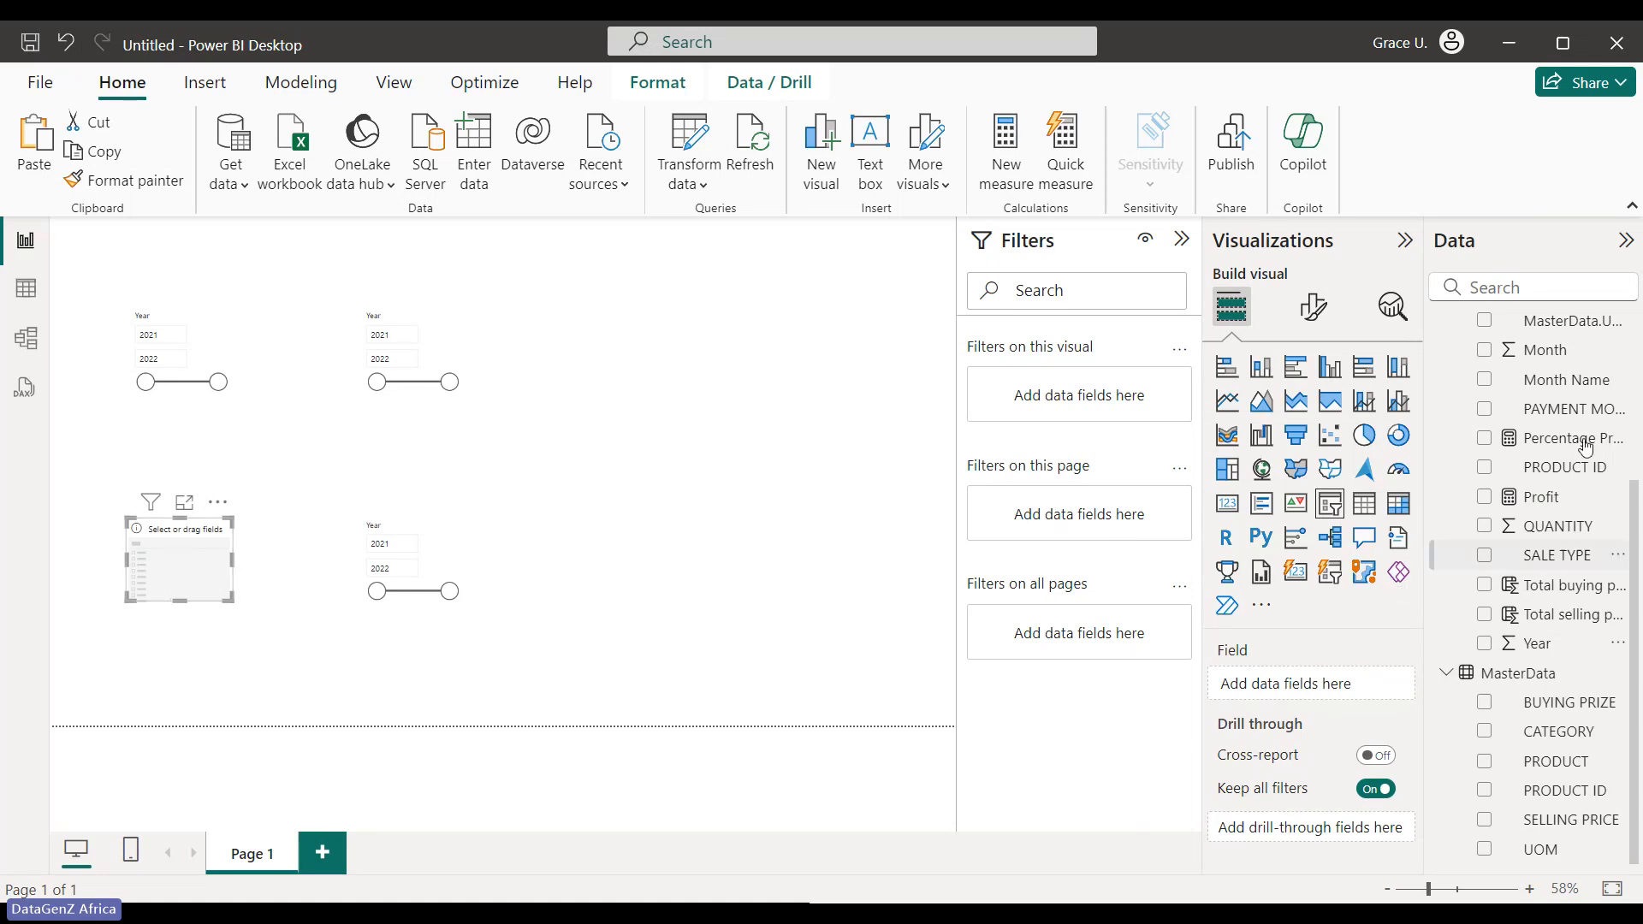
pyautogui.click(1485, 380)
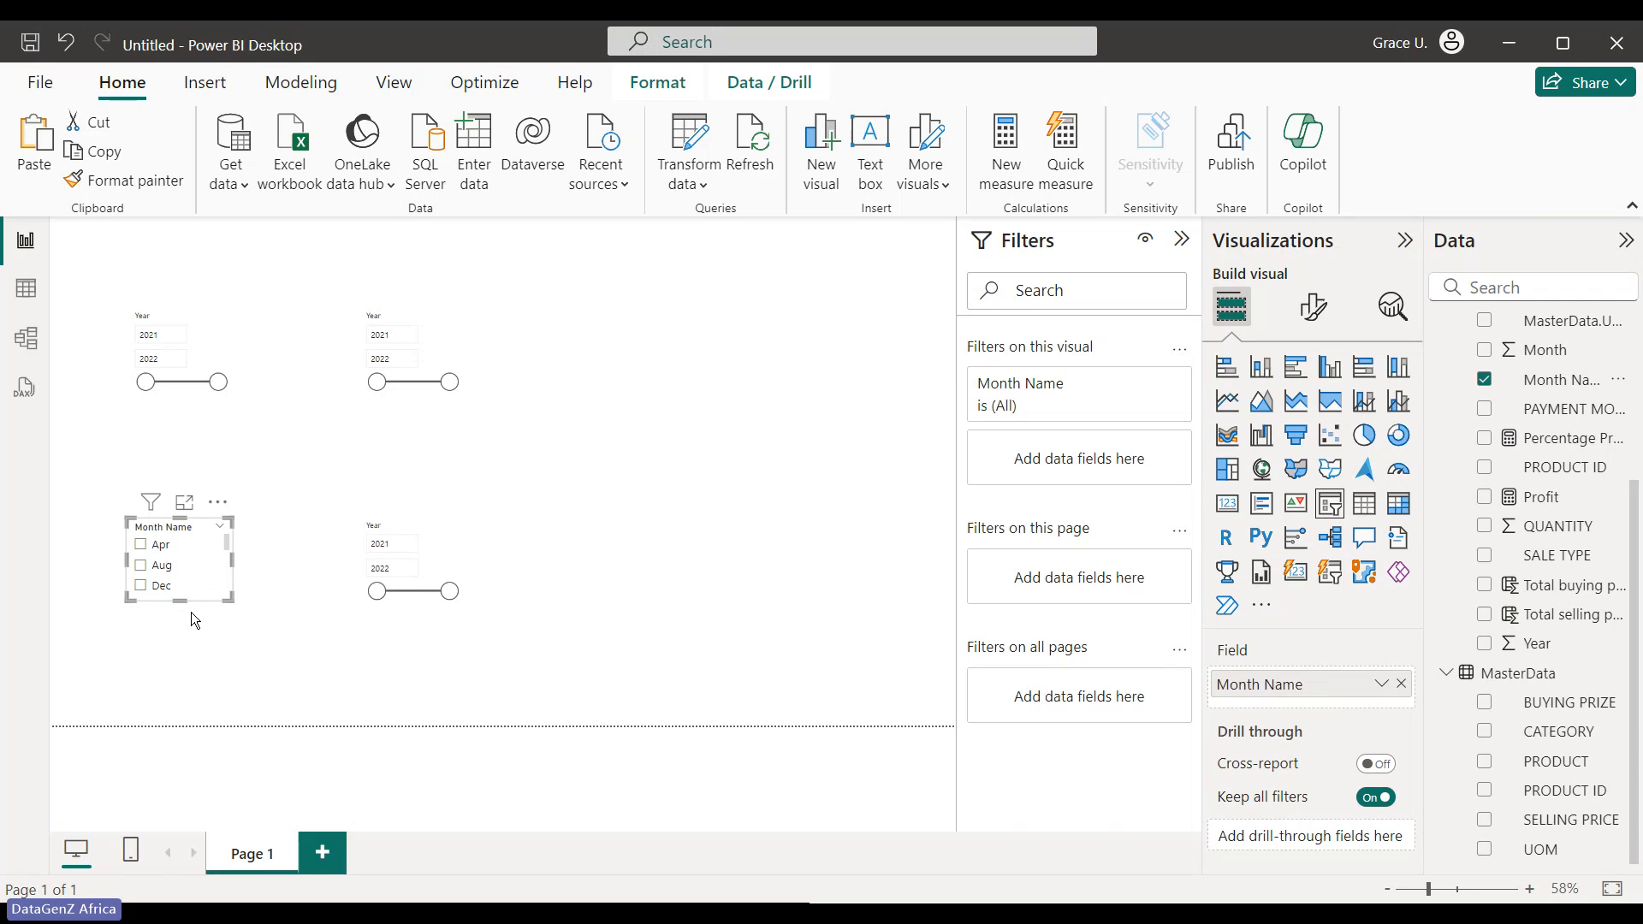
# Lengthen the Month Name slicer until it lists the months down to Oct, align it beneath the first Year slicer, and nudge that Year slicer up
pyautogui.moveTo(174, 604); pyautogui.dragTo(187, 760)
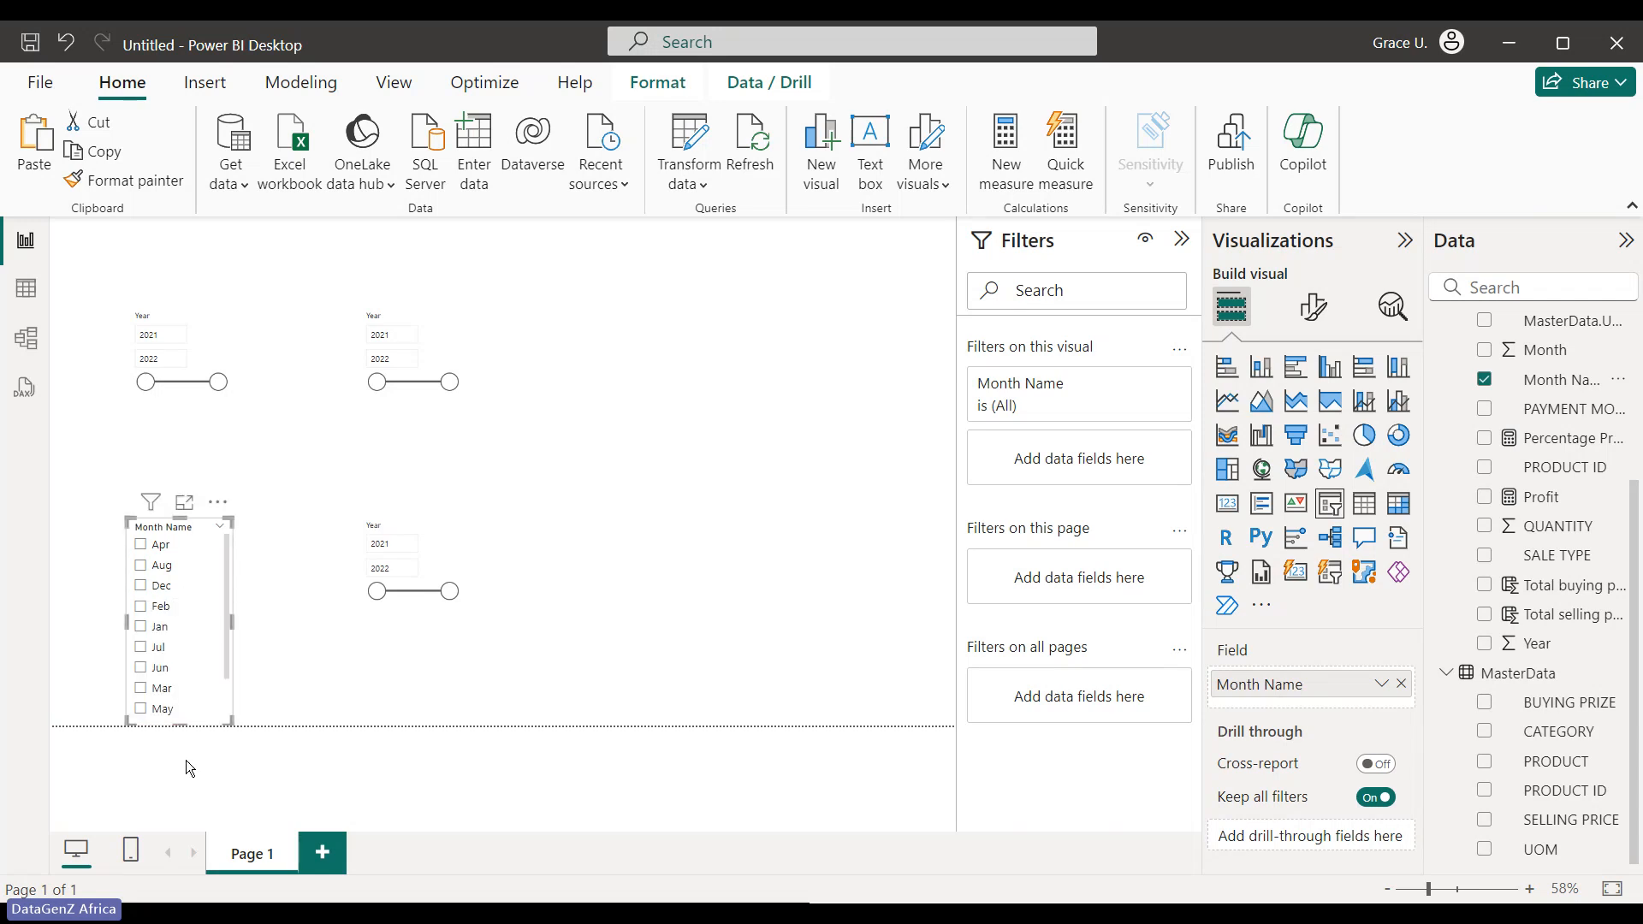
pyautogui.click(267, 604)
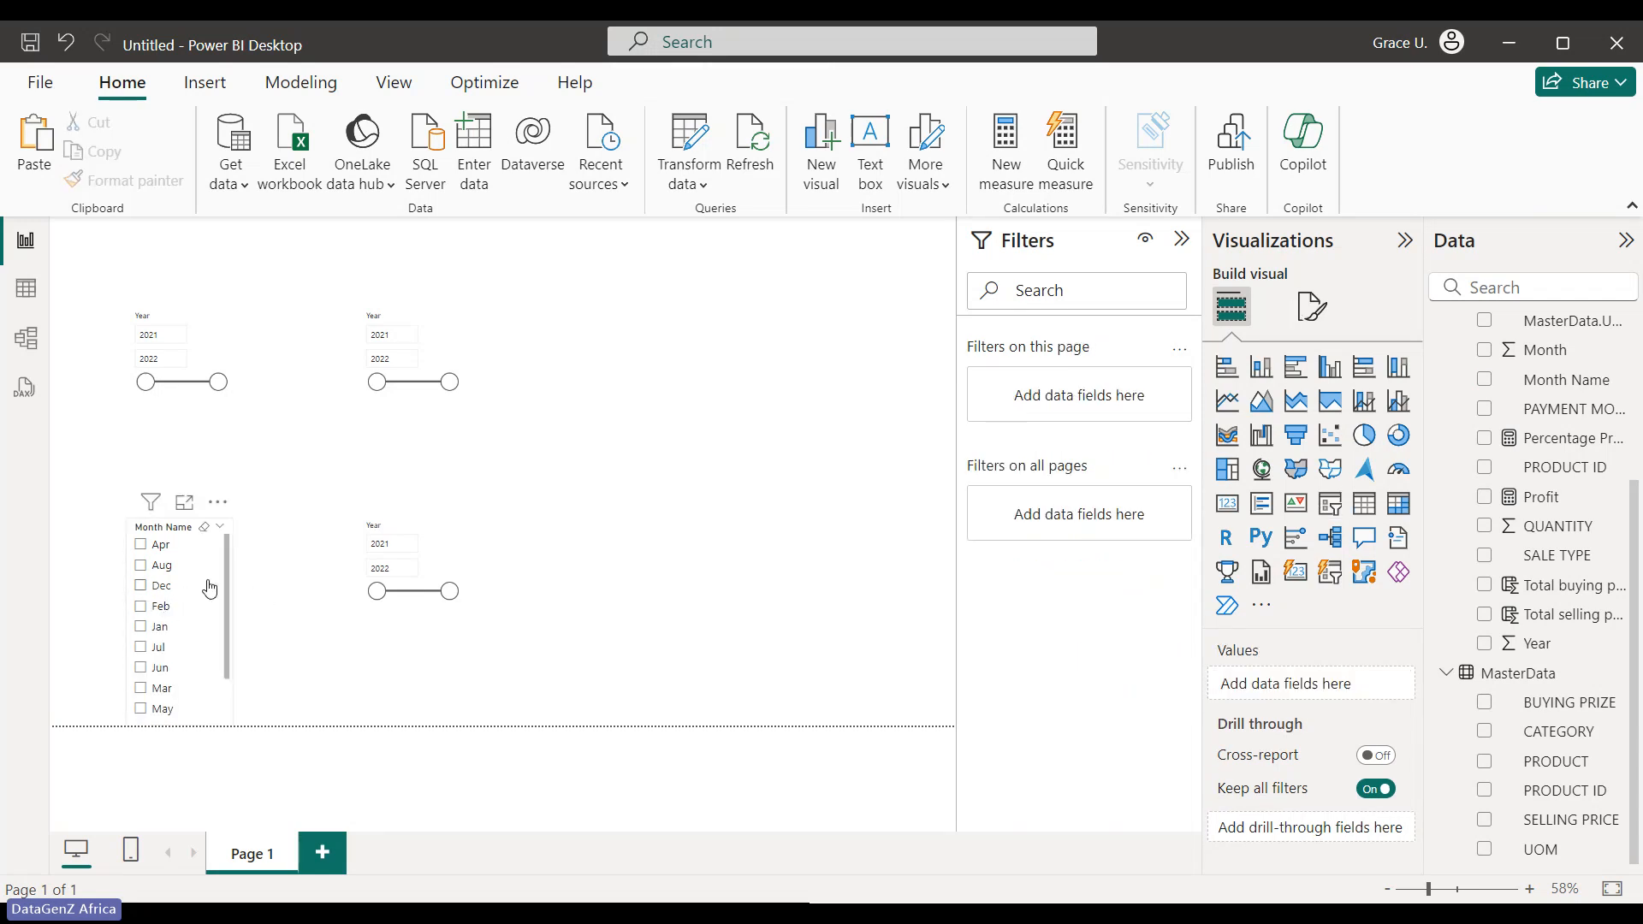
pyautogui.moveTo(190, 509); pyautogui.dragTo(173, 376)
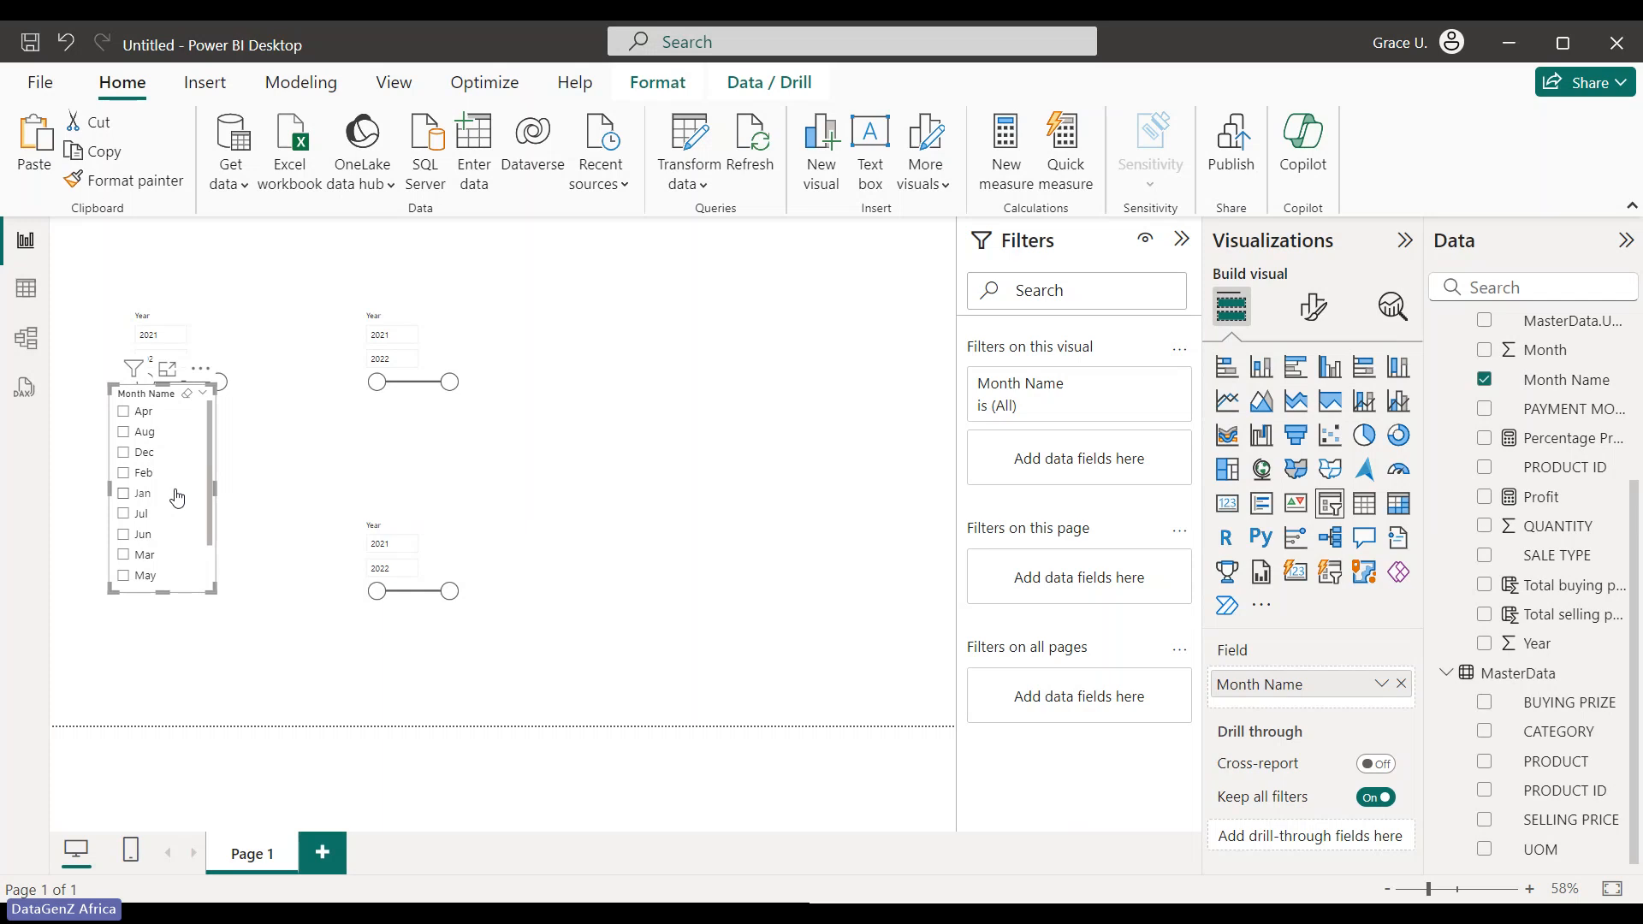
pyautogui.moveTo(177, 498); pyautogui.dragTo(191, 590)
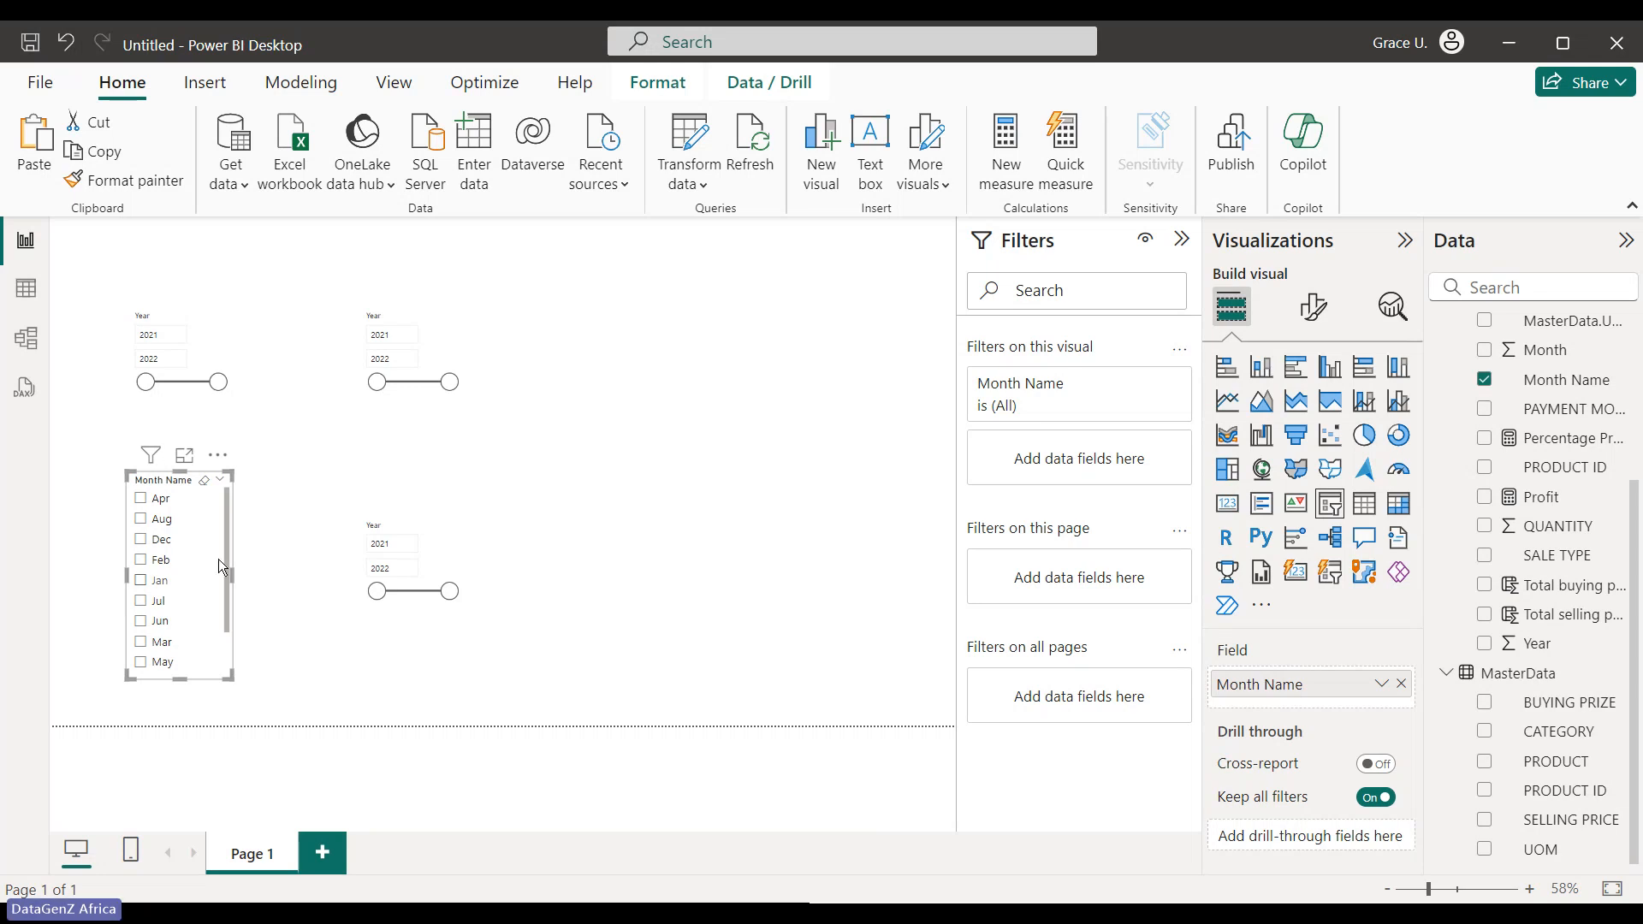
pyautogui.moveTo(218, 558); pyautogui.dragTo(253, 533)
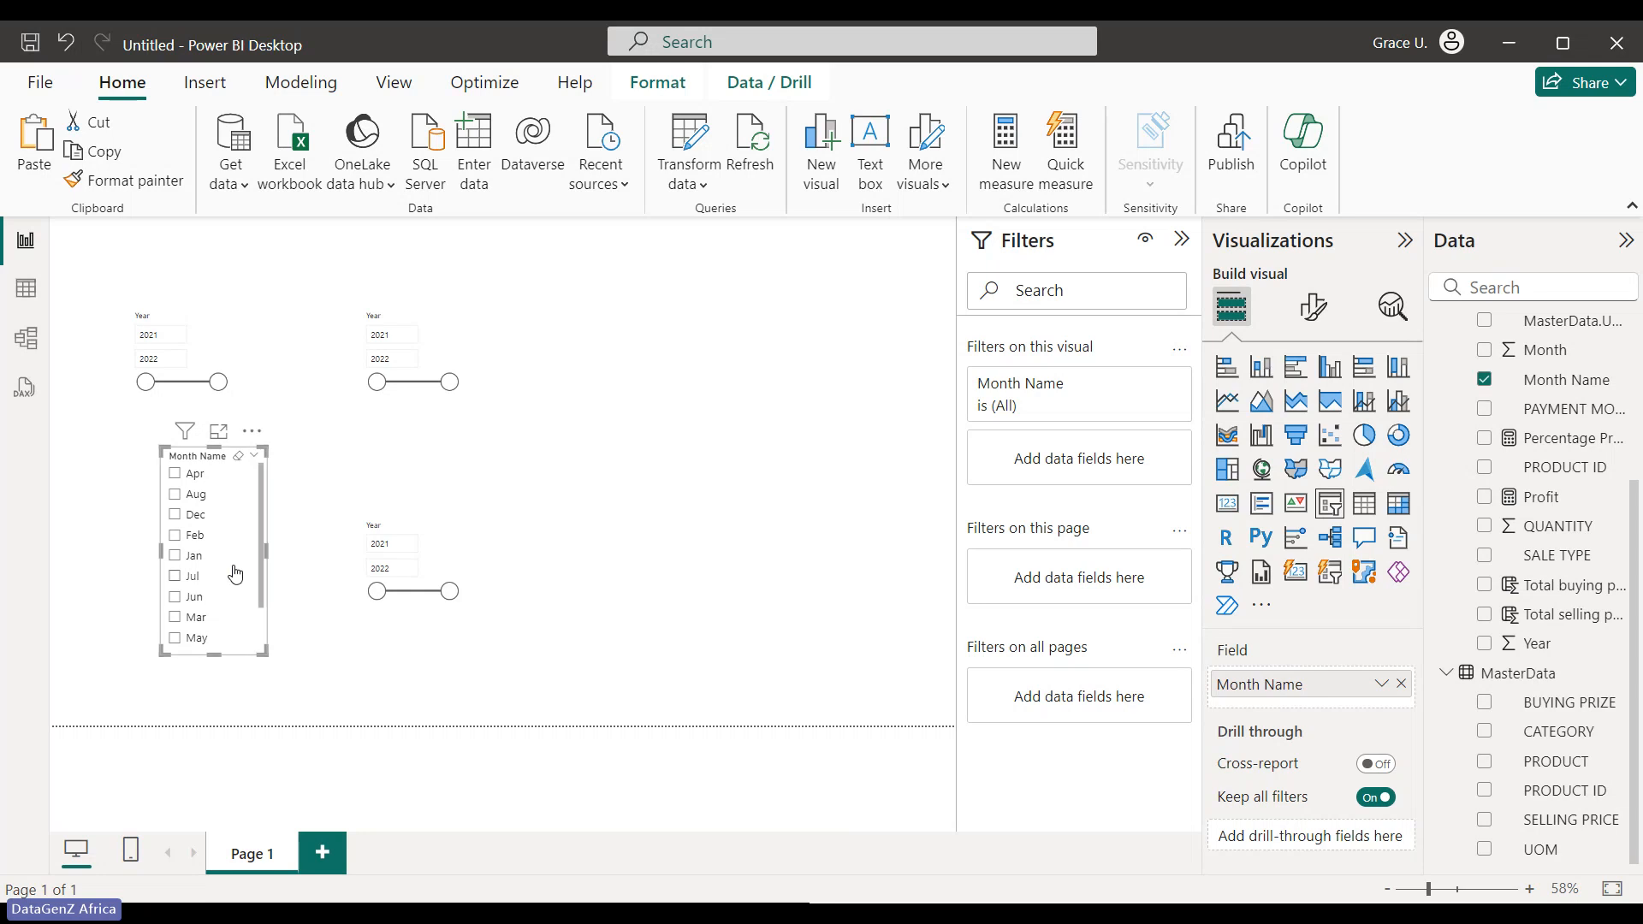
pyautogui.moveTo(188, 558); pyautogui.dragTo(199, 557)
pyautogui.moveTo(176, 666); pyautogui.dragTo(171, 700)
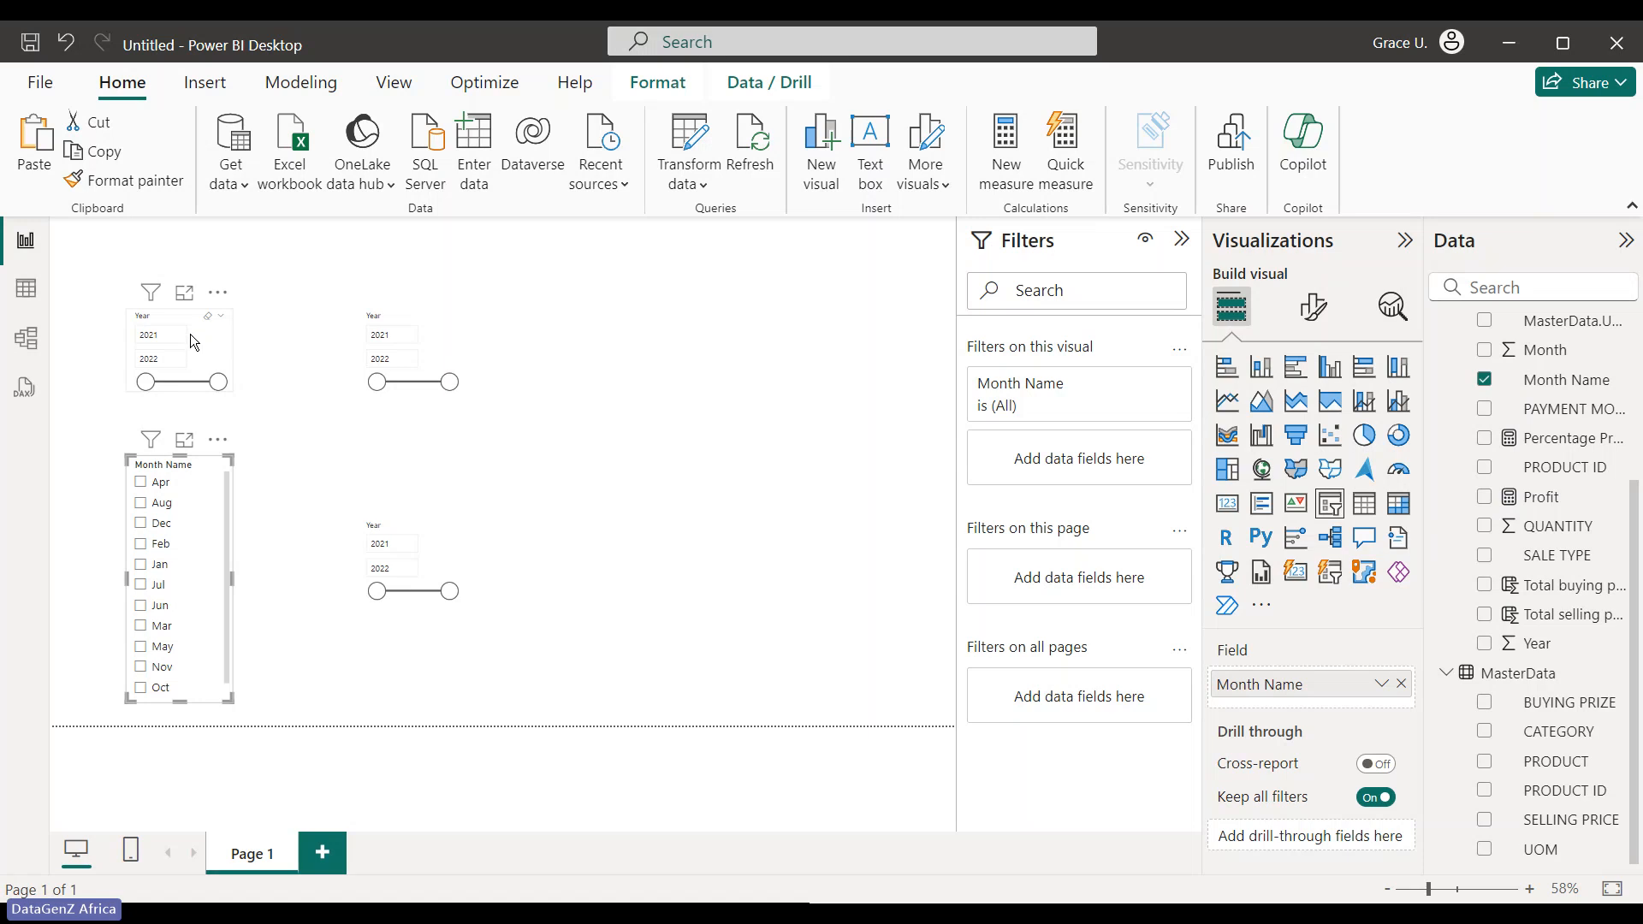
pyautogui.moveTo(190, 334); pyautogui.dragTo(191, 327)
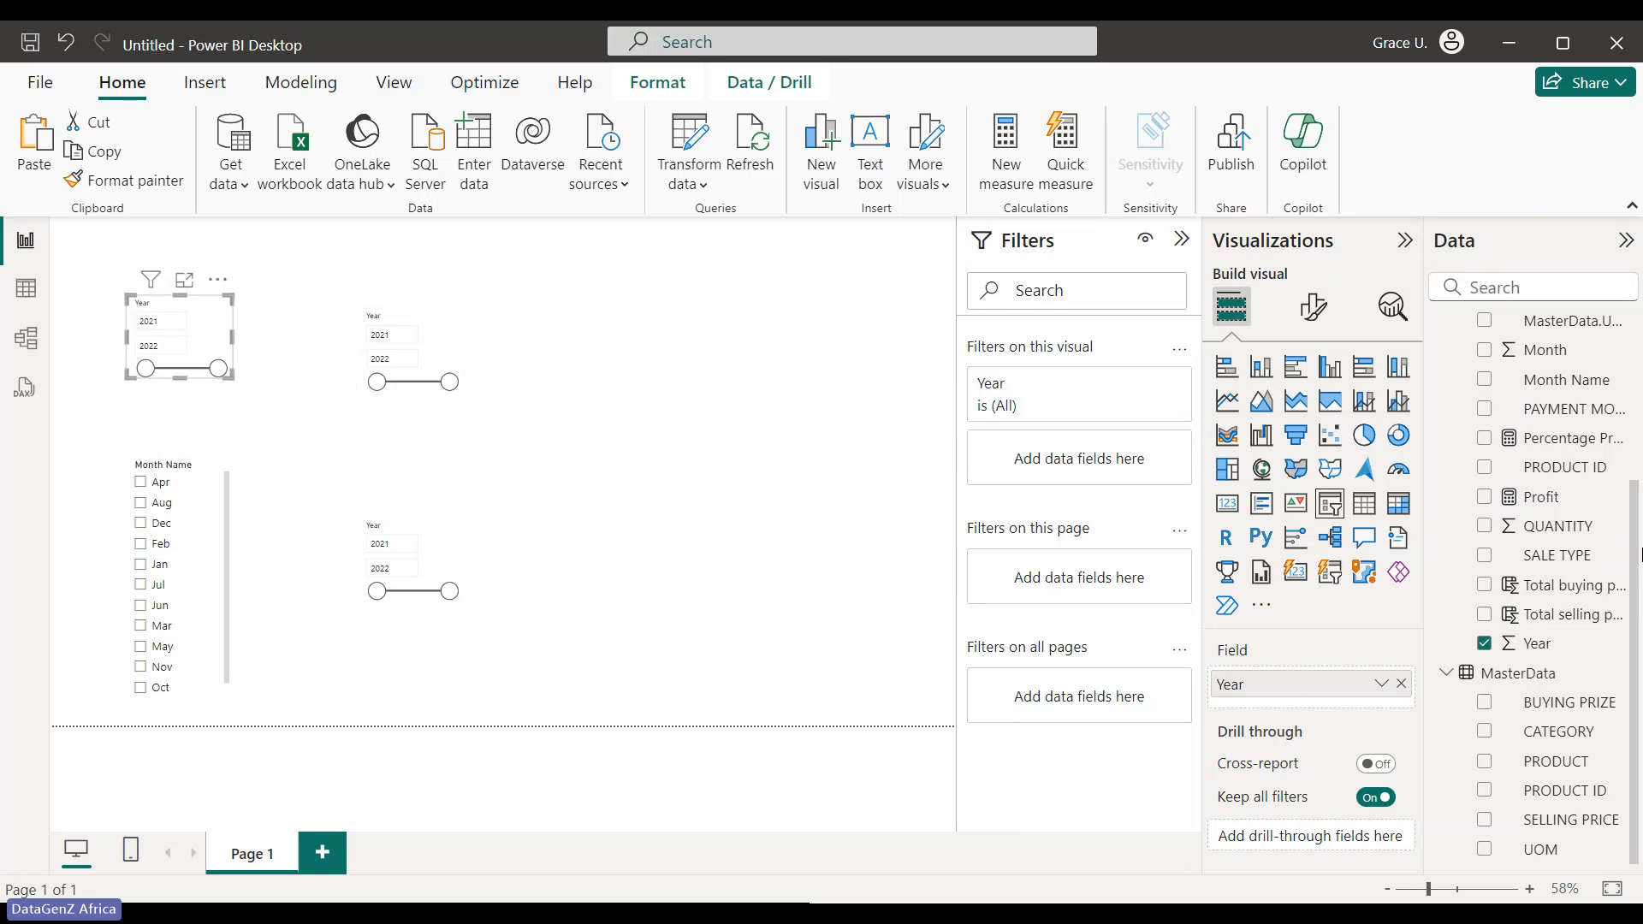
# Replace Year with PAYMENT MODE in the upper-right Year slicer, shorten it slightly and shift it up and to the right
pyautogui.moveTo(1640, 555); pyautogui.dragTo(1641, 466)
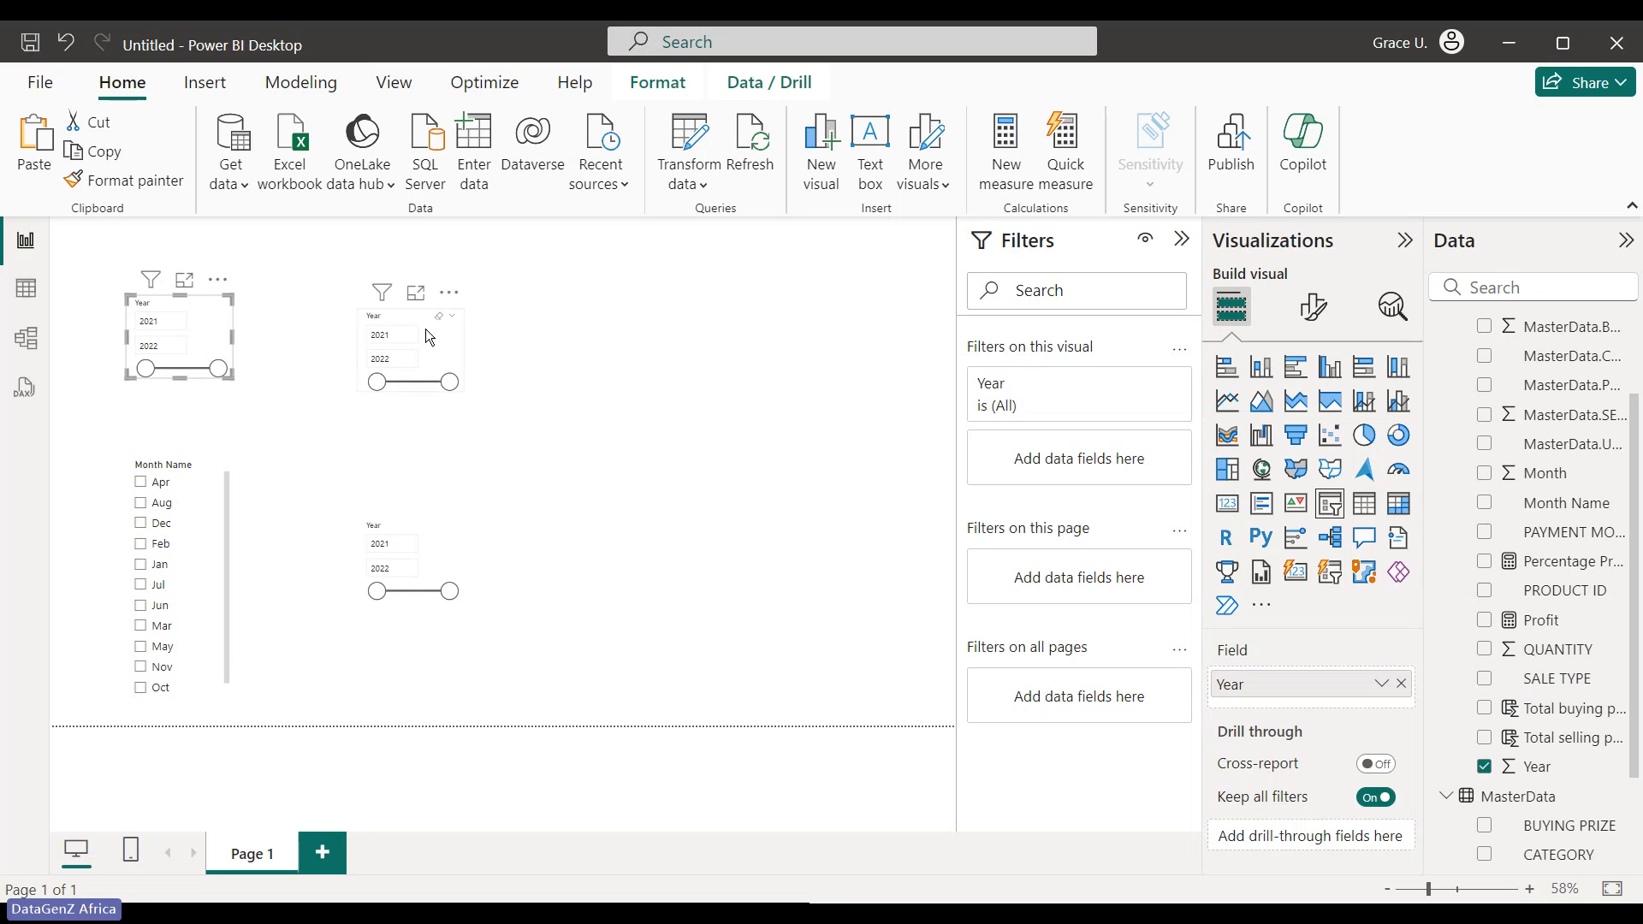
pyautogui.click(453, 342)
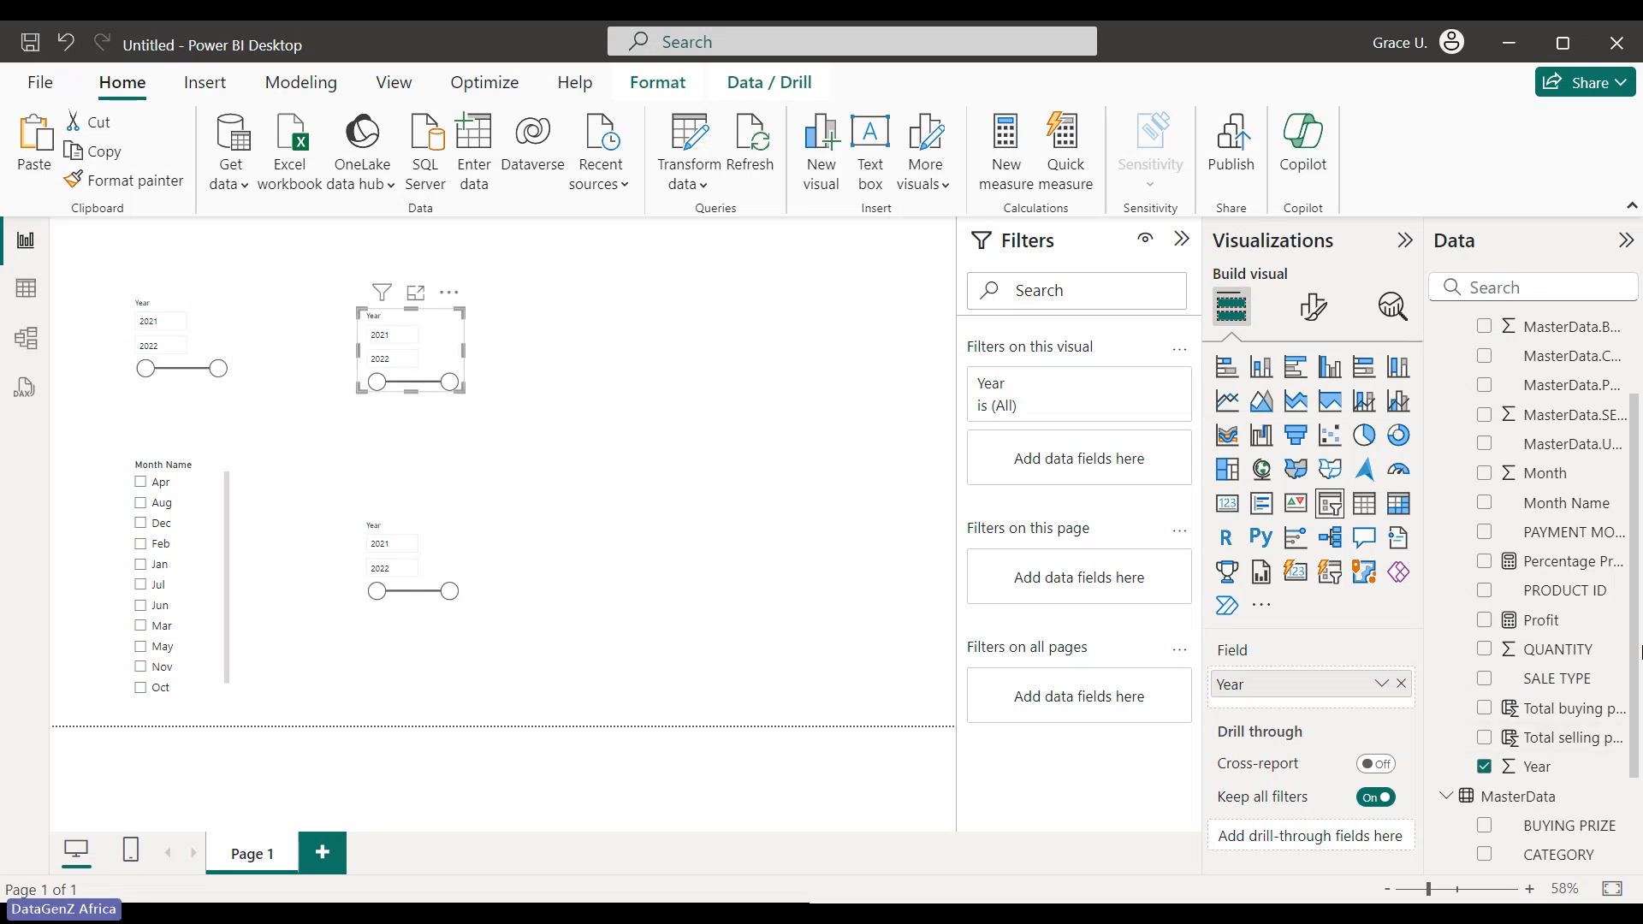
pyautogui.click(1485, 531)
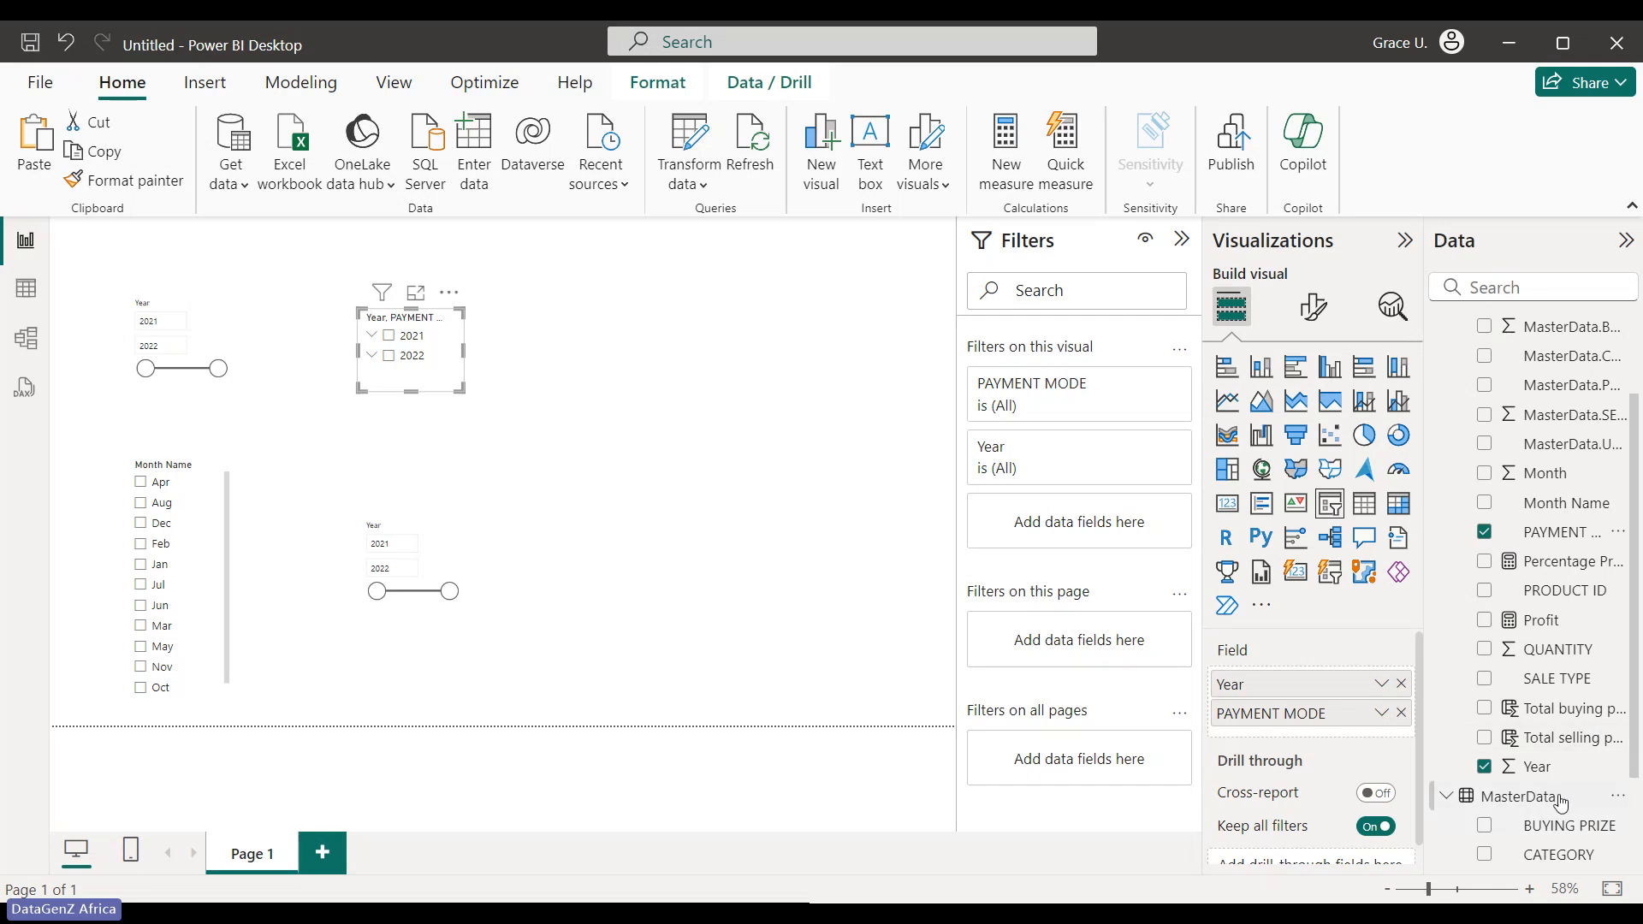
pyautogui.click(1484, 767)
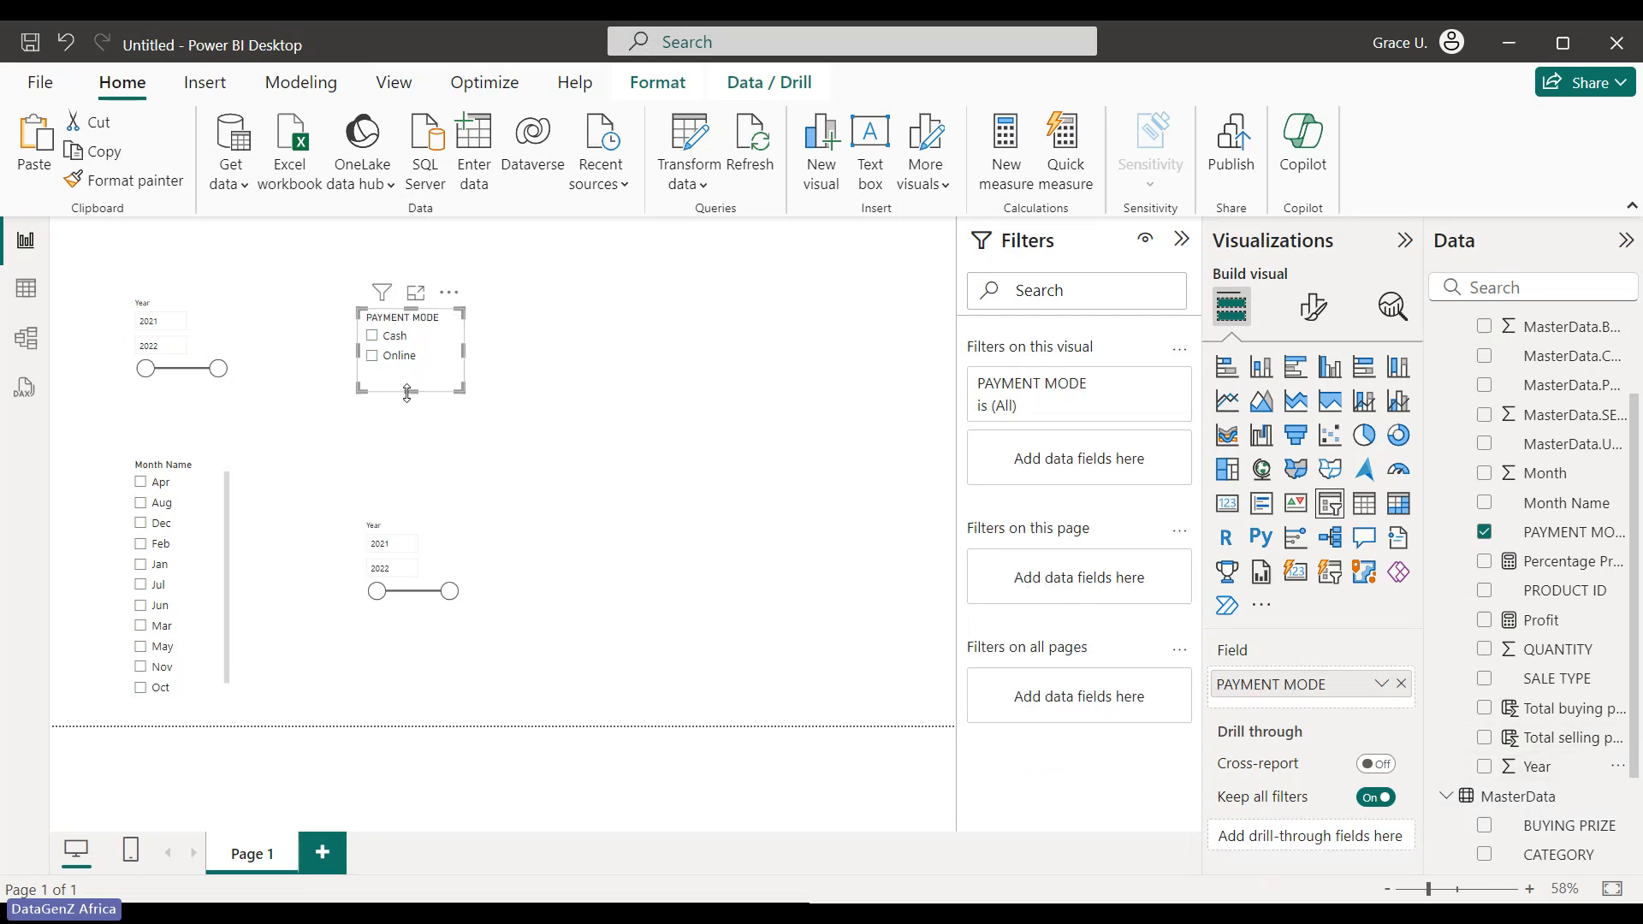
pyautogui.moveTo(410, 391); pyautogui.dragTo(481, 327)
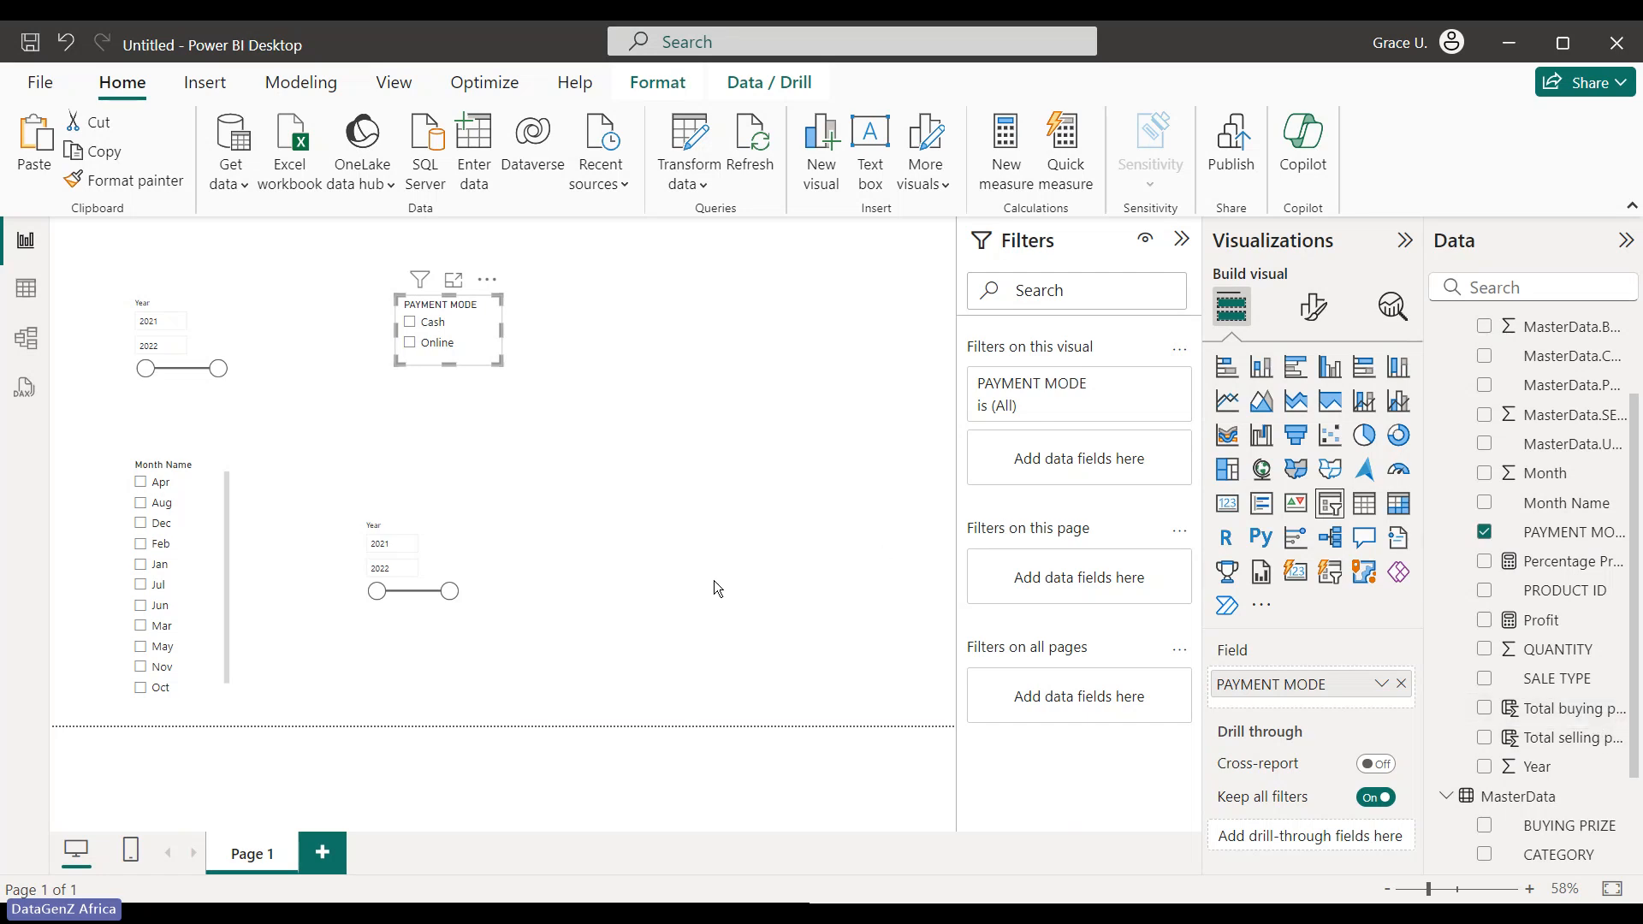
# Replace Year with SALE TYPE in the lower-right Year slicer and move it to the right end of the upper slicer row
pyautogui.click(435, 557)
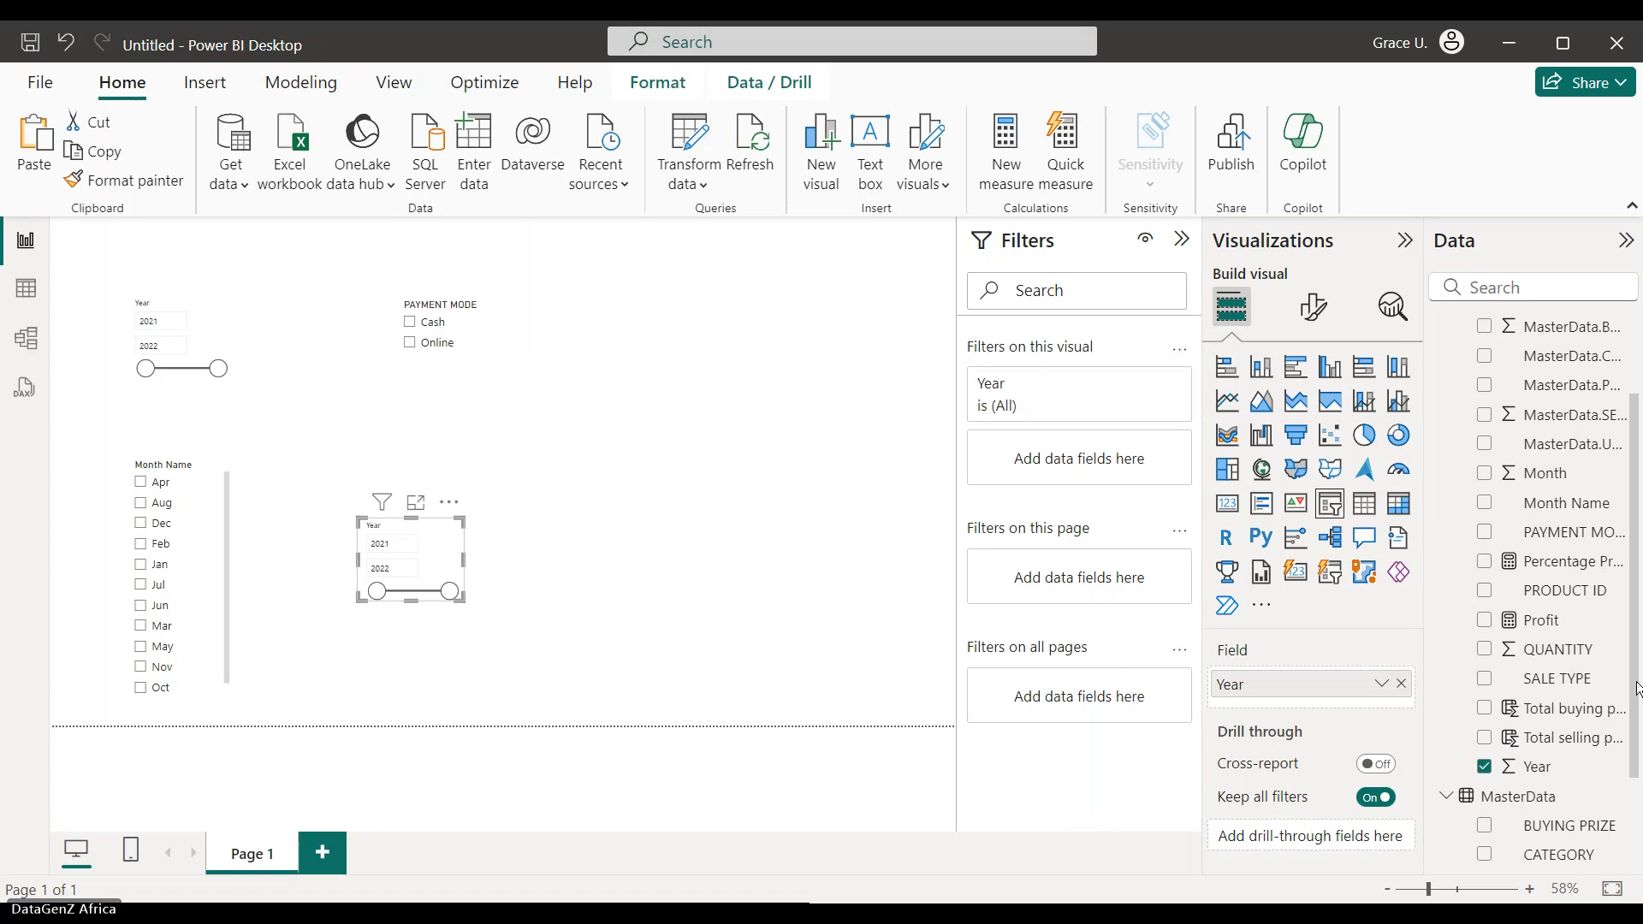
pyautogui.click(1485, 766)
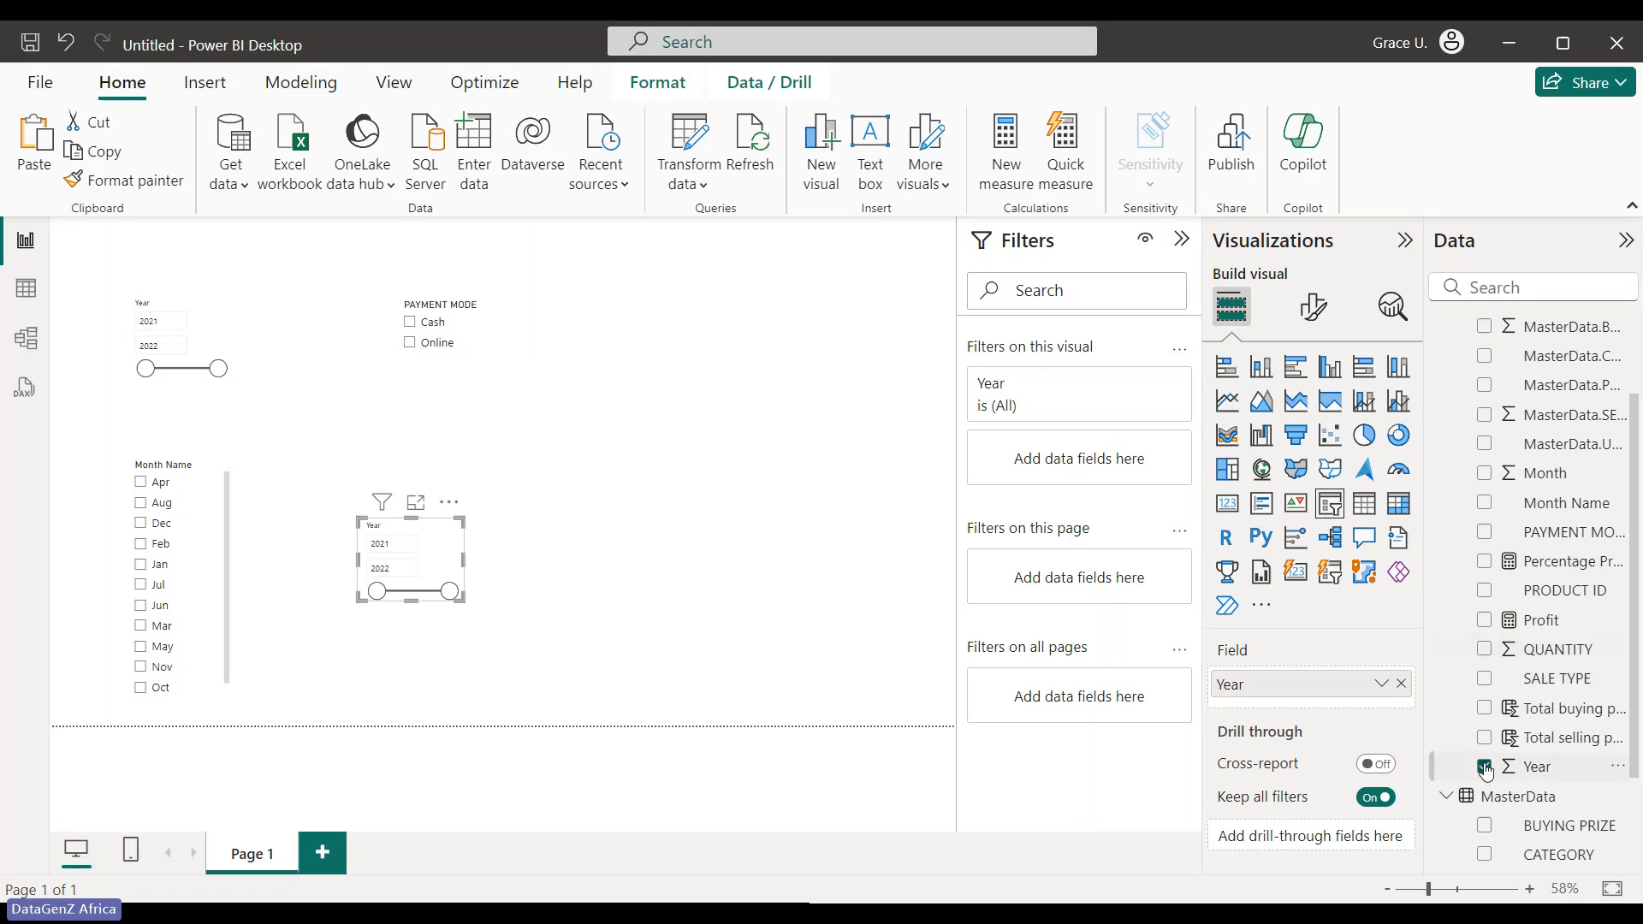
pyautogui.click(1487, 679)
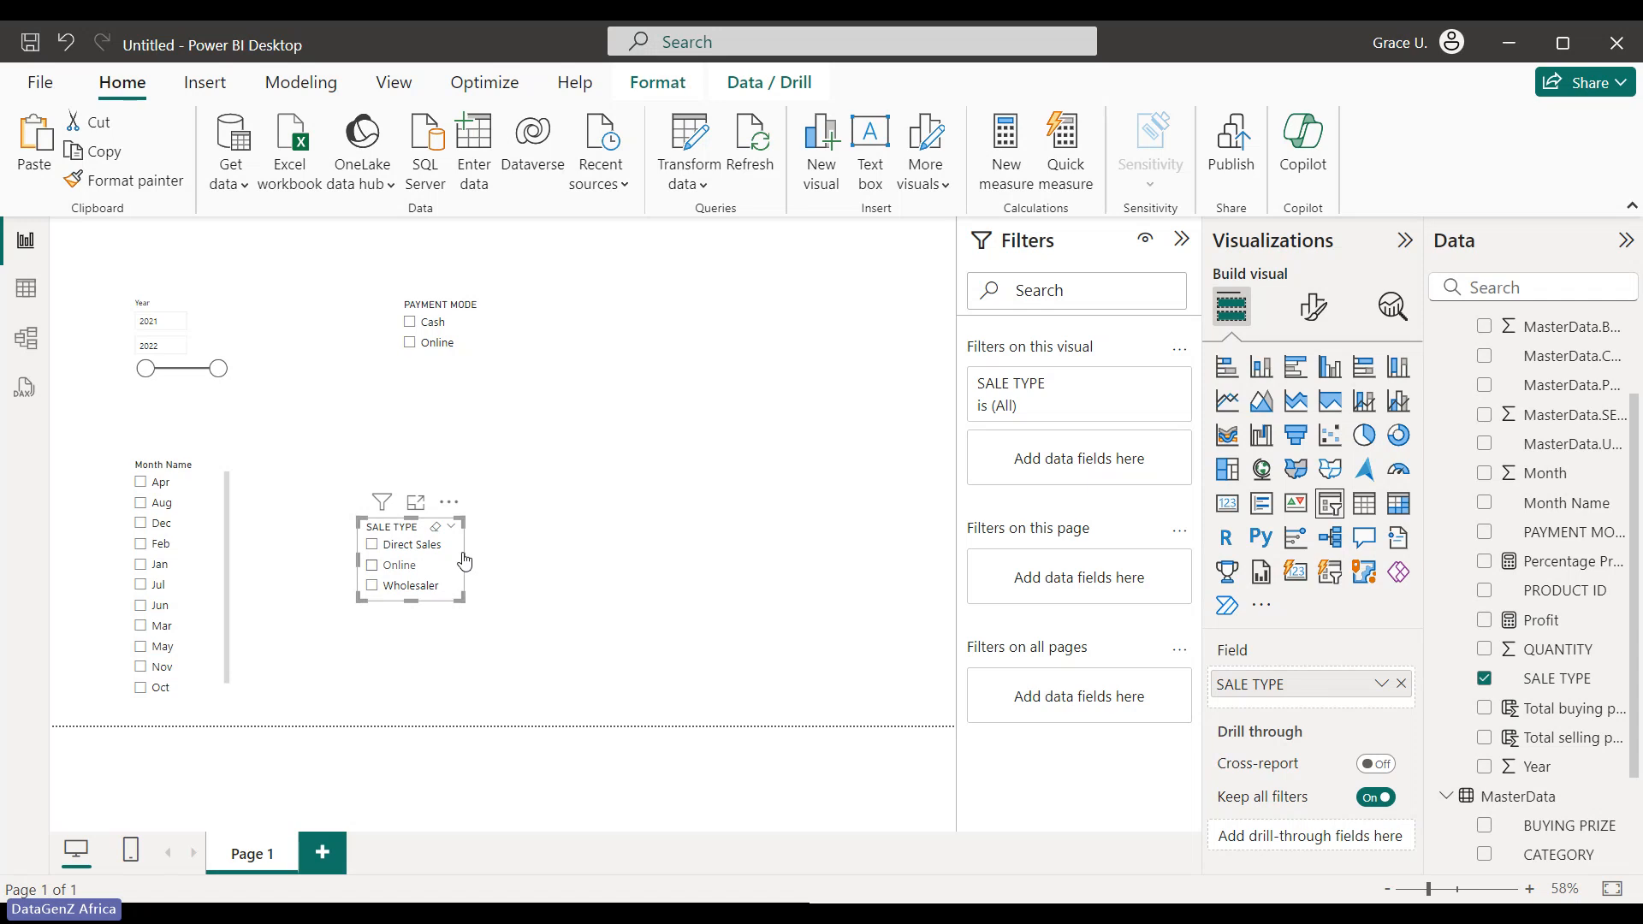
pyautogui.moveTo(457, 558); pyautogui.dragTo(814, 341)
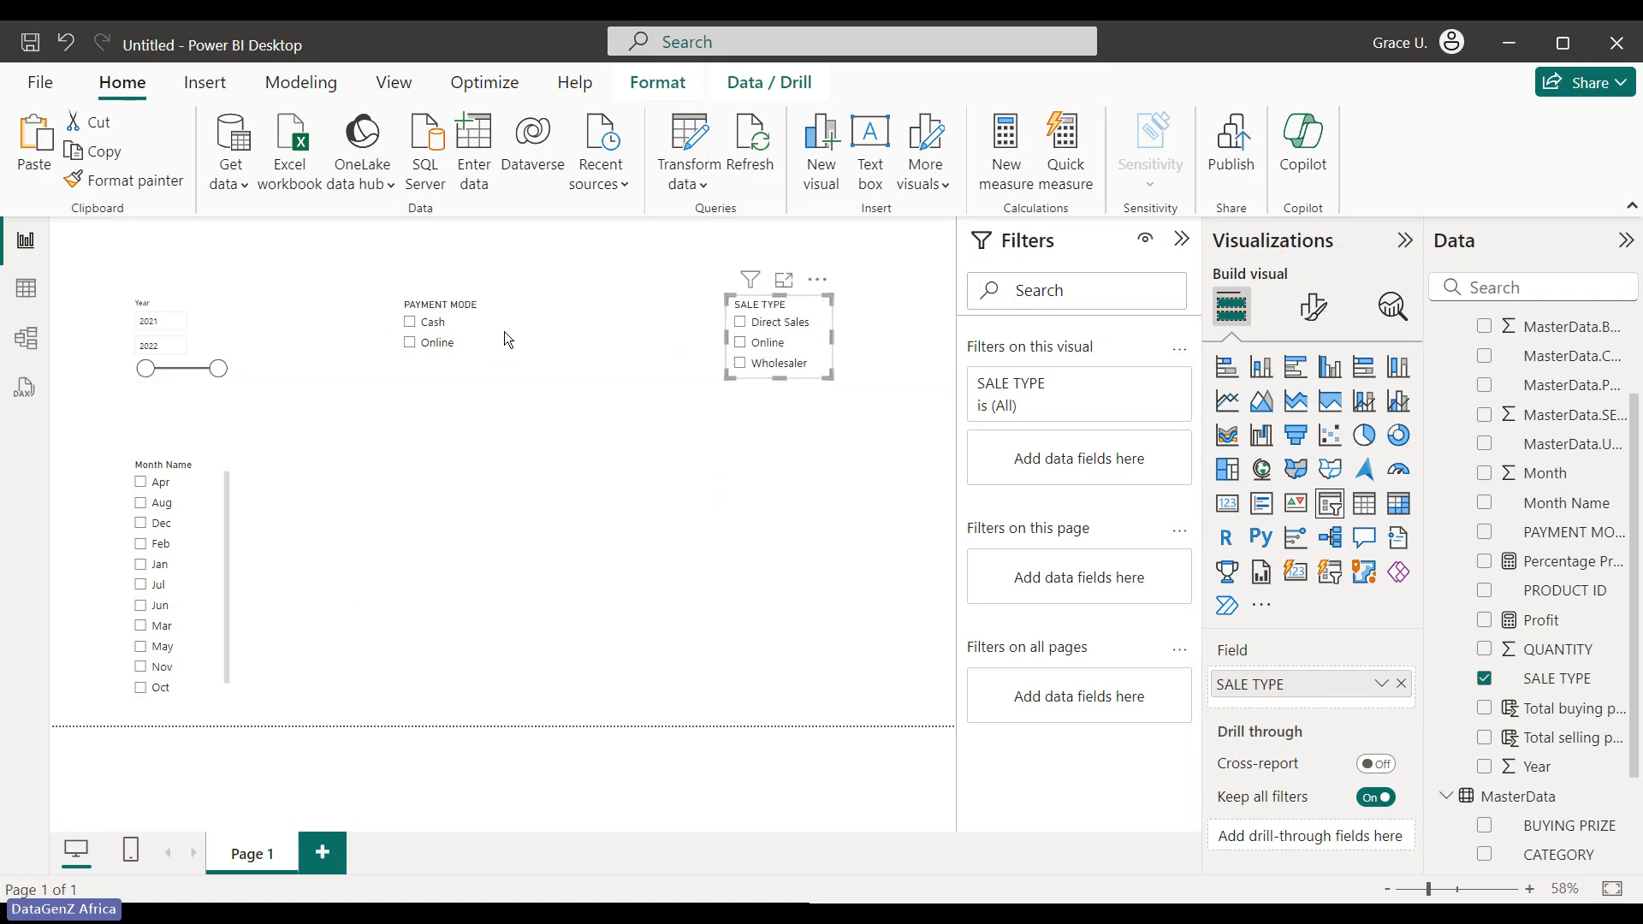
# Place the PAYMENT MODE slicer closer to the SALE TYPE slicer in the upper row and collapse the Filters pane
pyautogui.click(470, 323)
pyautogui.moveTo(470, 324); pyautogui.dragTo(602, 317)
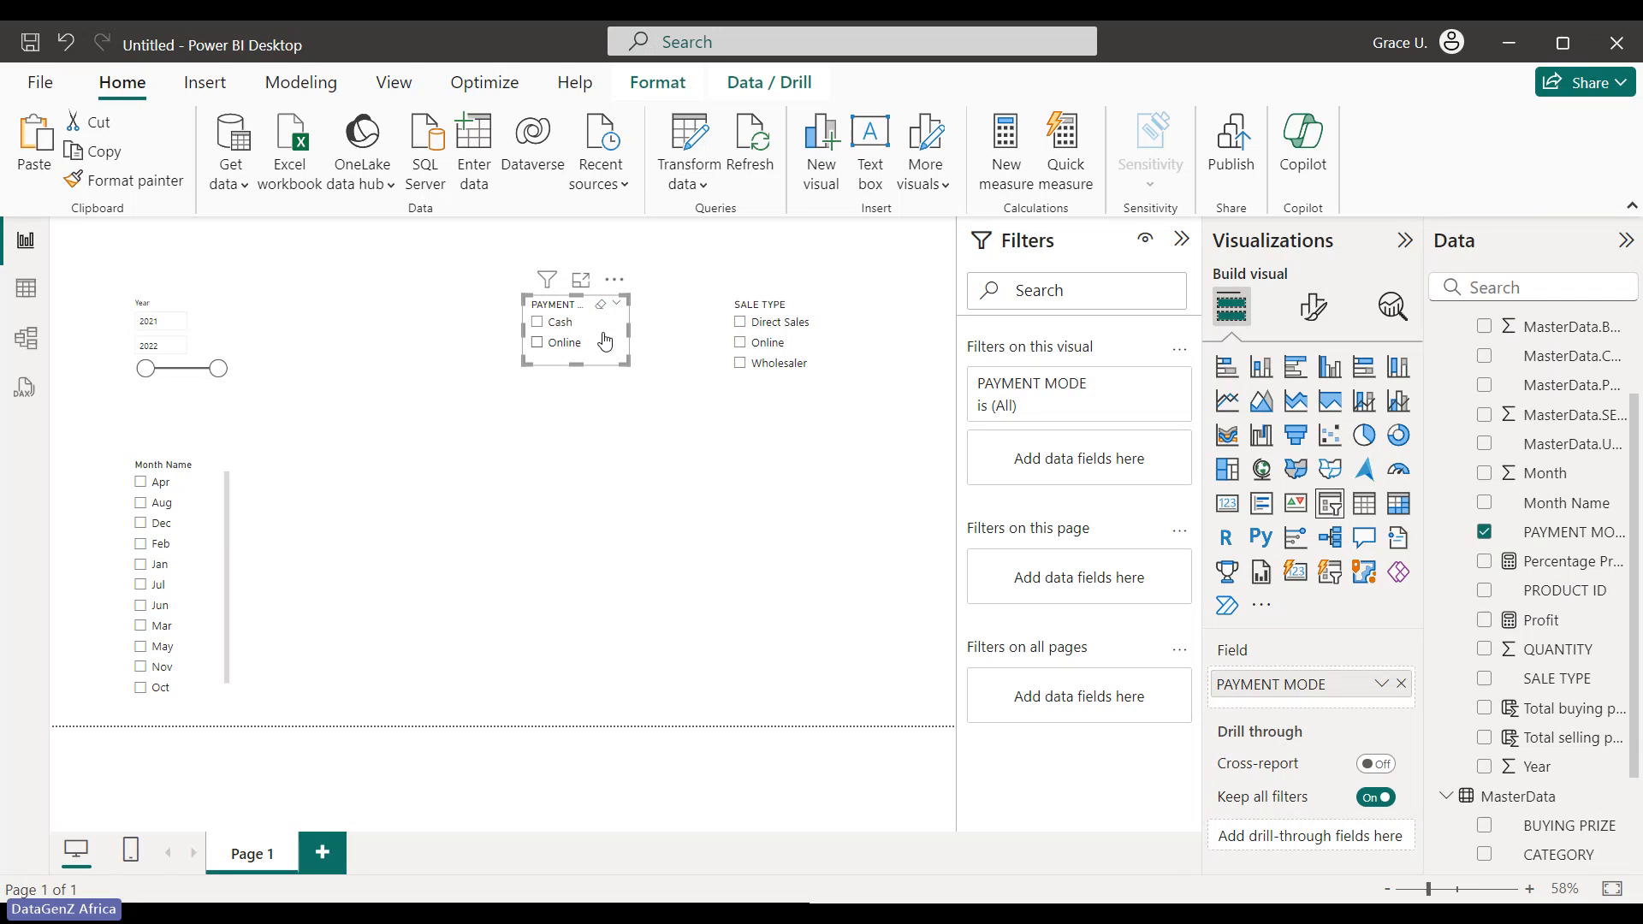
pyautogui.moveTo(218, 332); pyautogui.dragTo(214, 339)
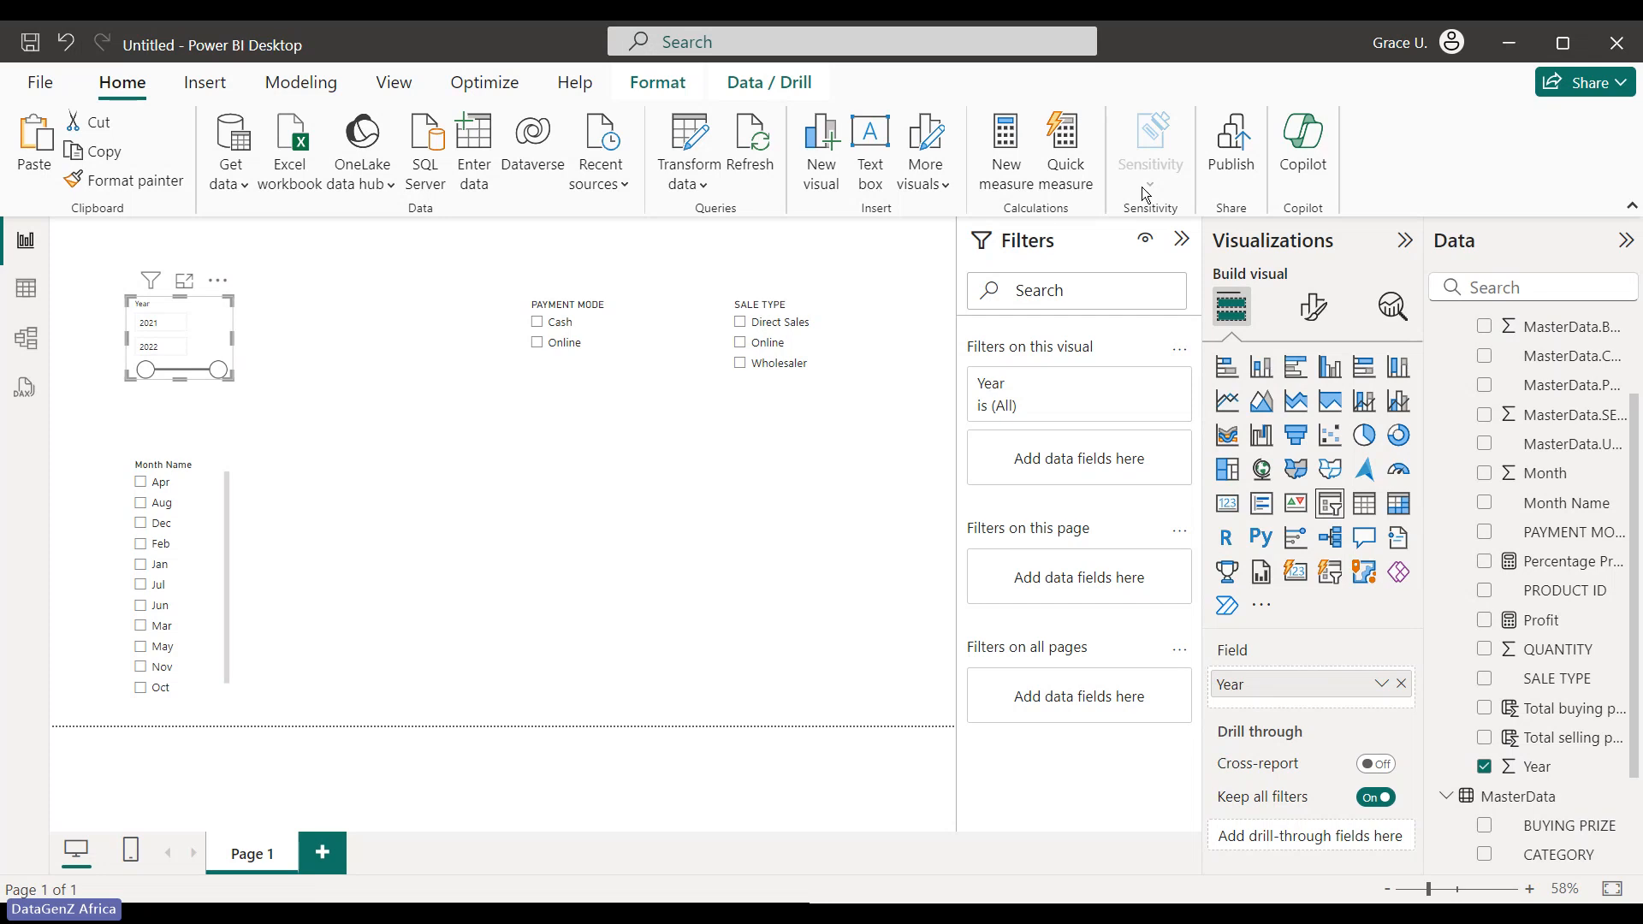
pyautogui.click(1181, 242)
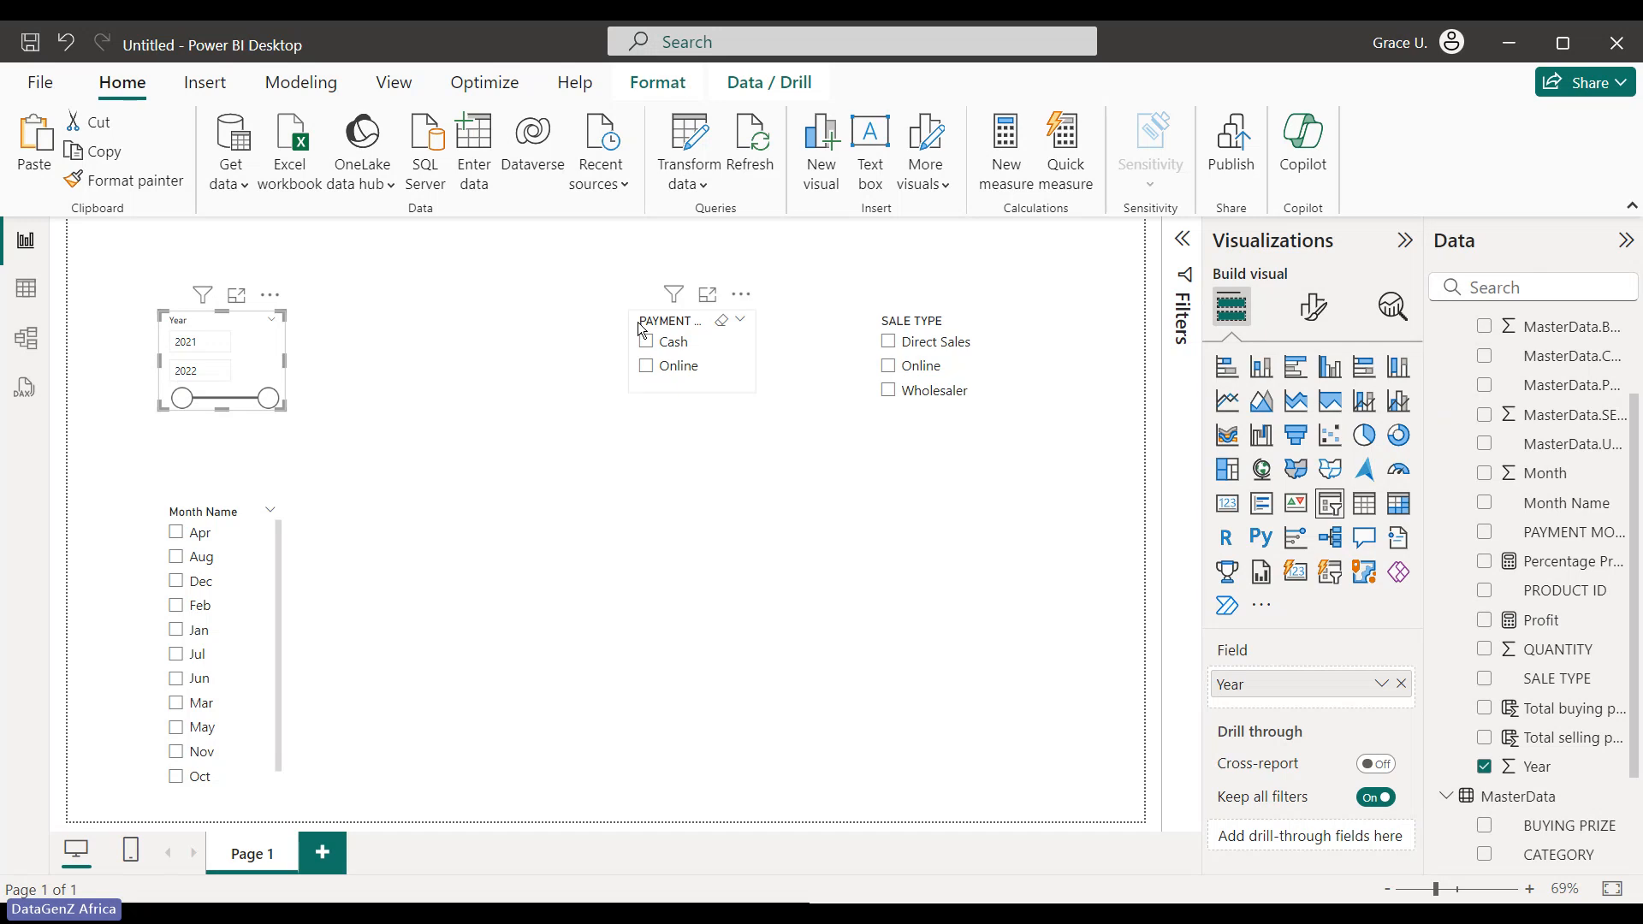
# Select Online in the SALE TYPE slicer and review the slicer's formatting, analytics and field options
pyautogui.click(977, 368)
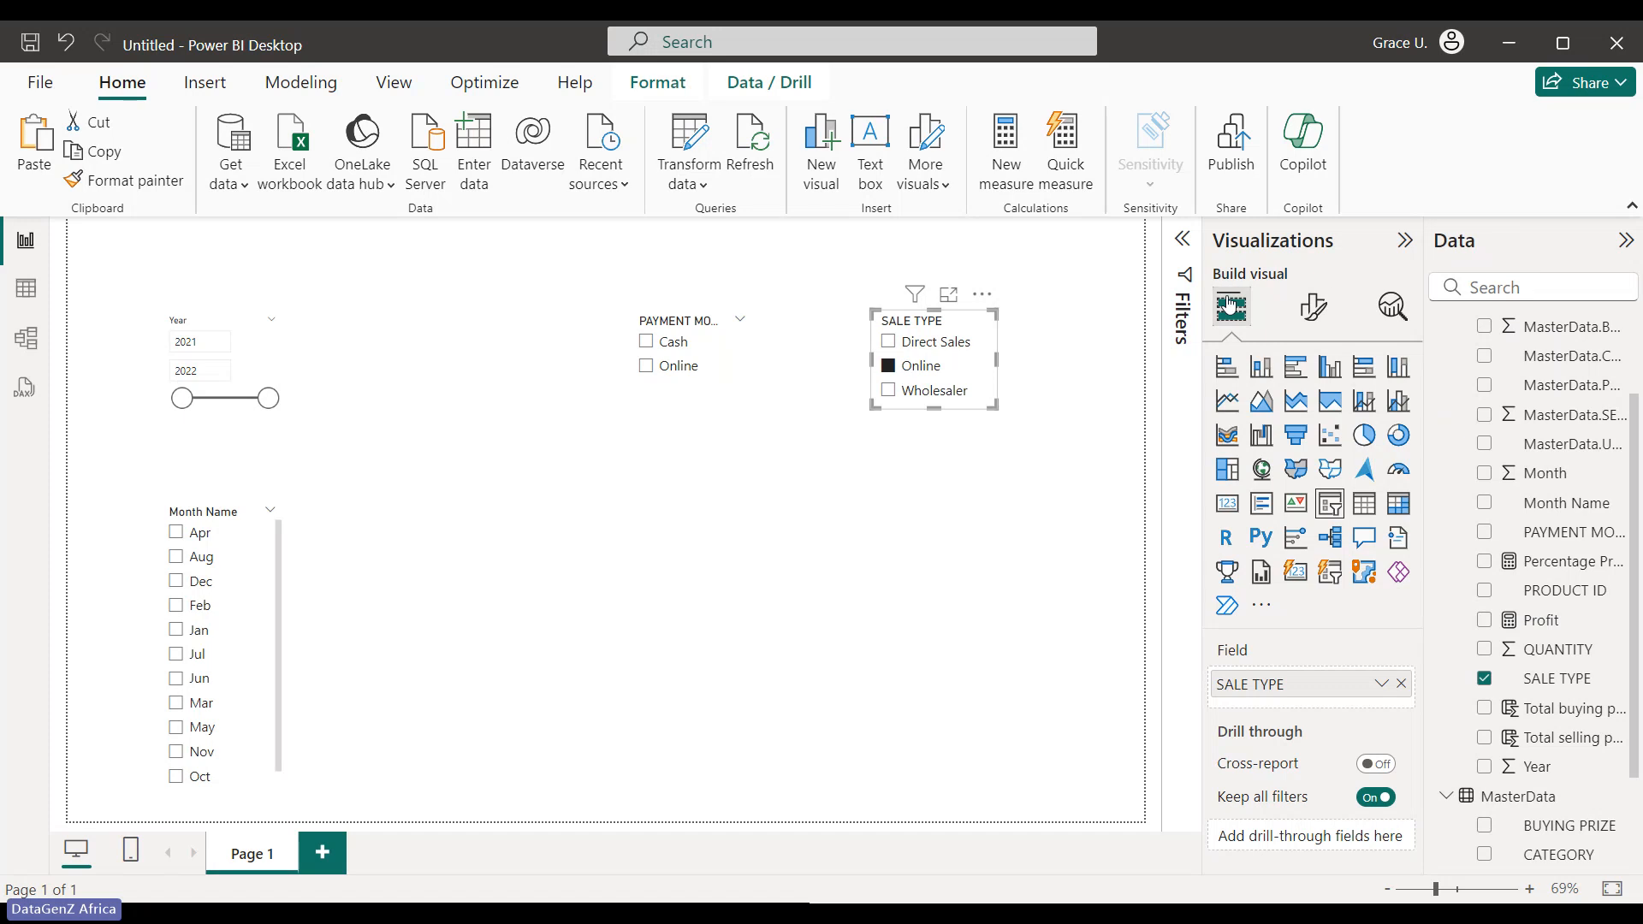
pyautogui.click(1315, 310)
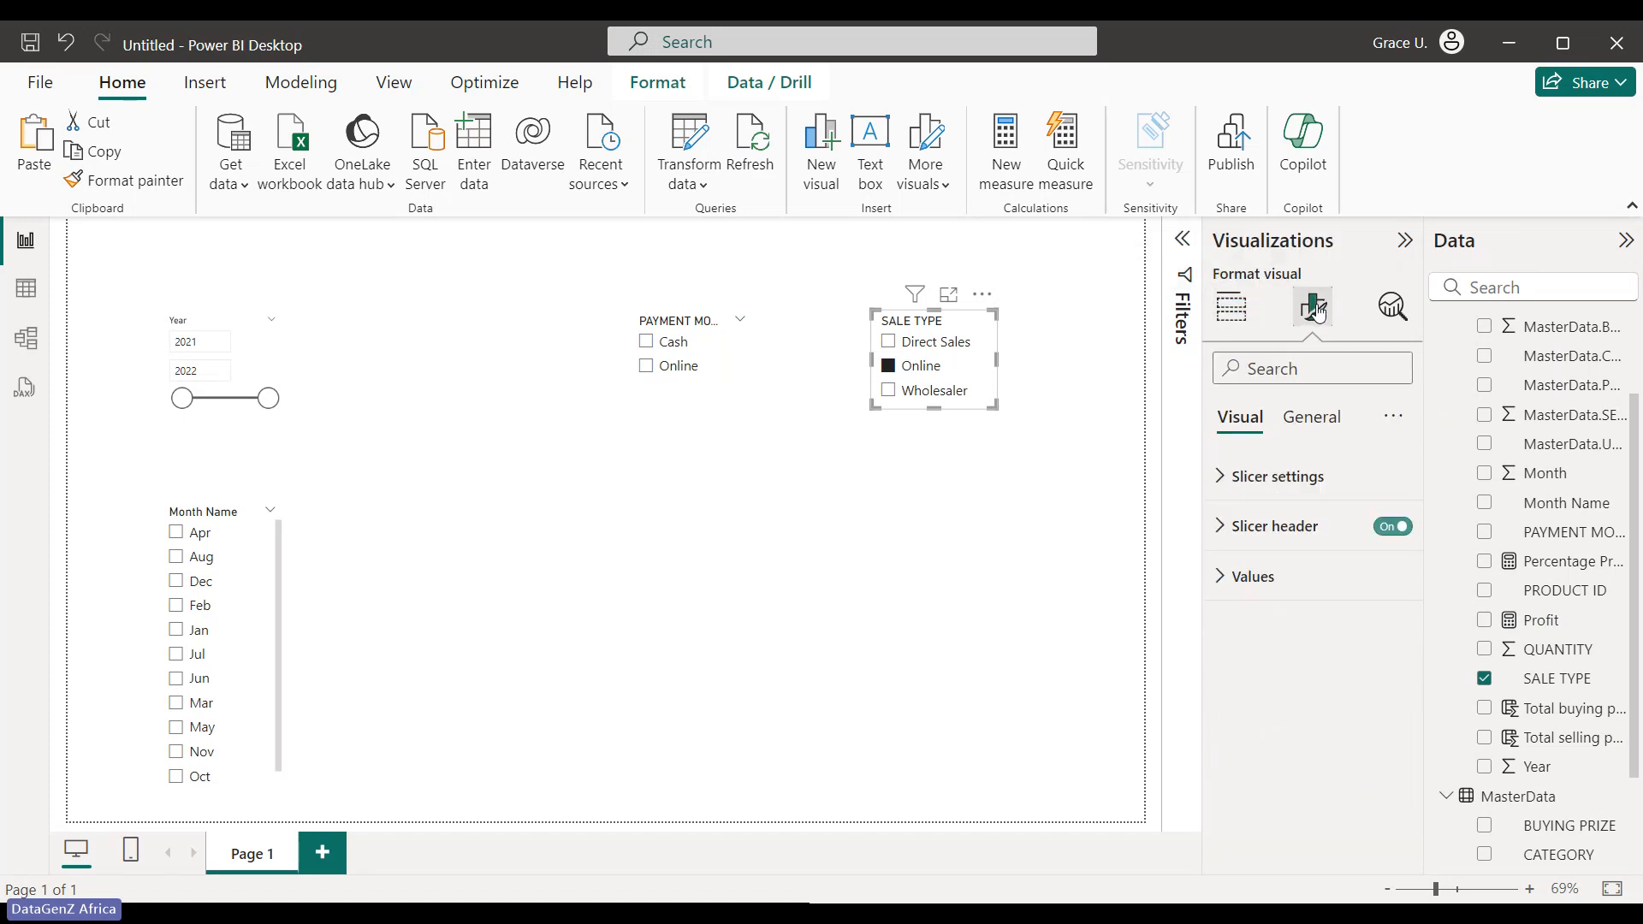
pyautogui.click(1396, 313)
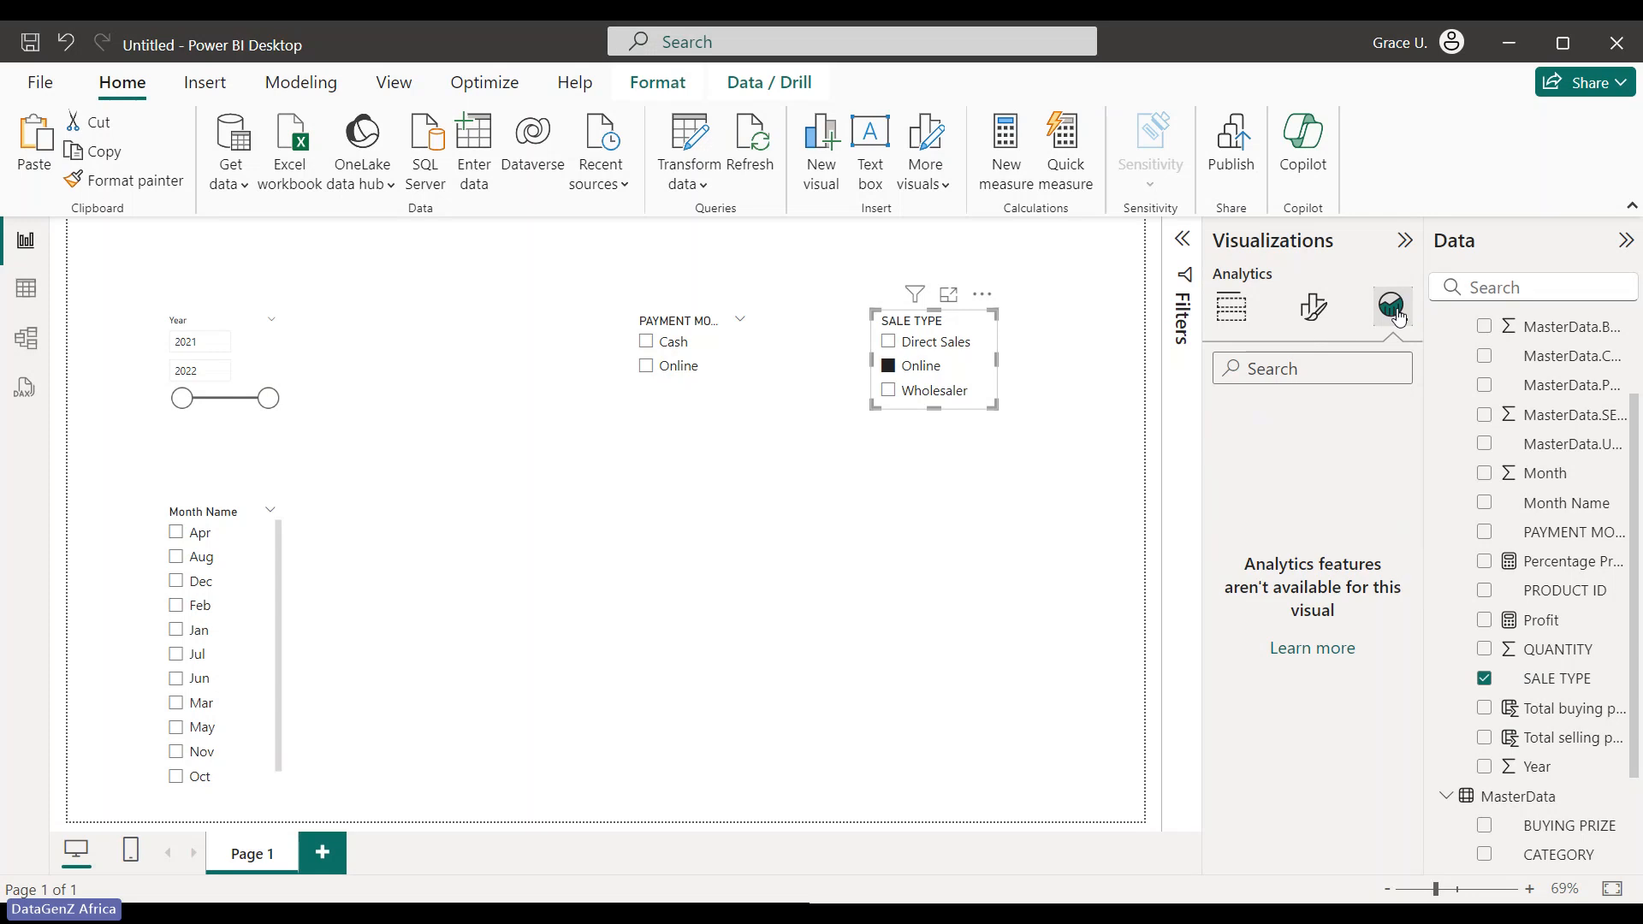
pyautogui.click(1232, 310)
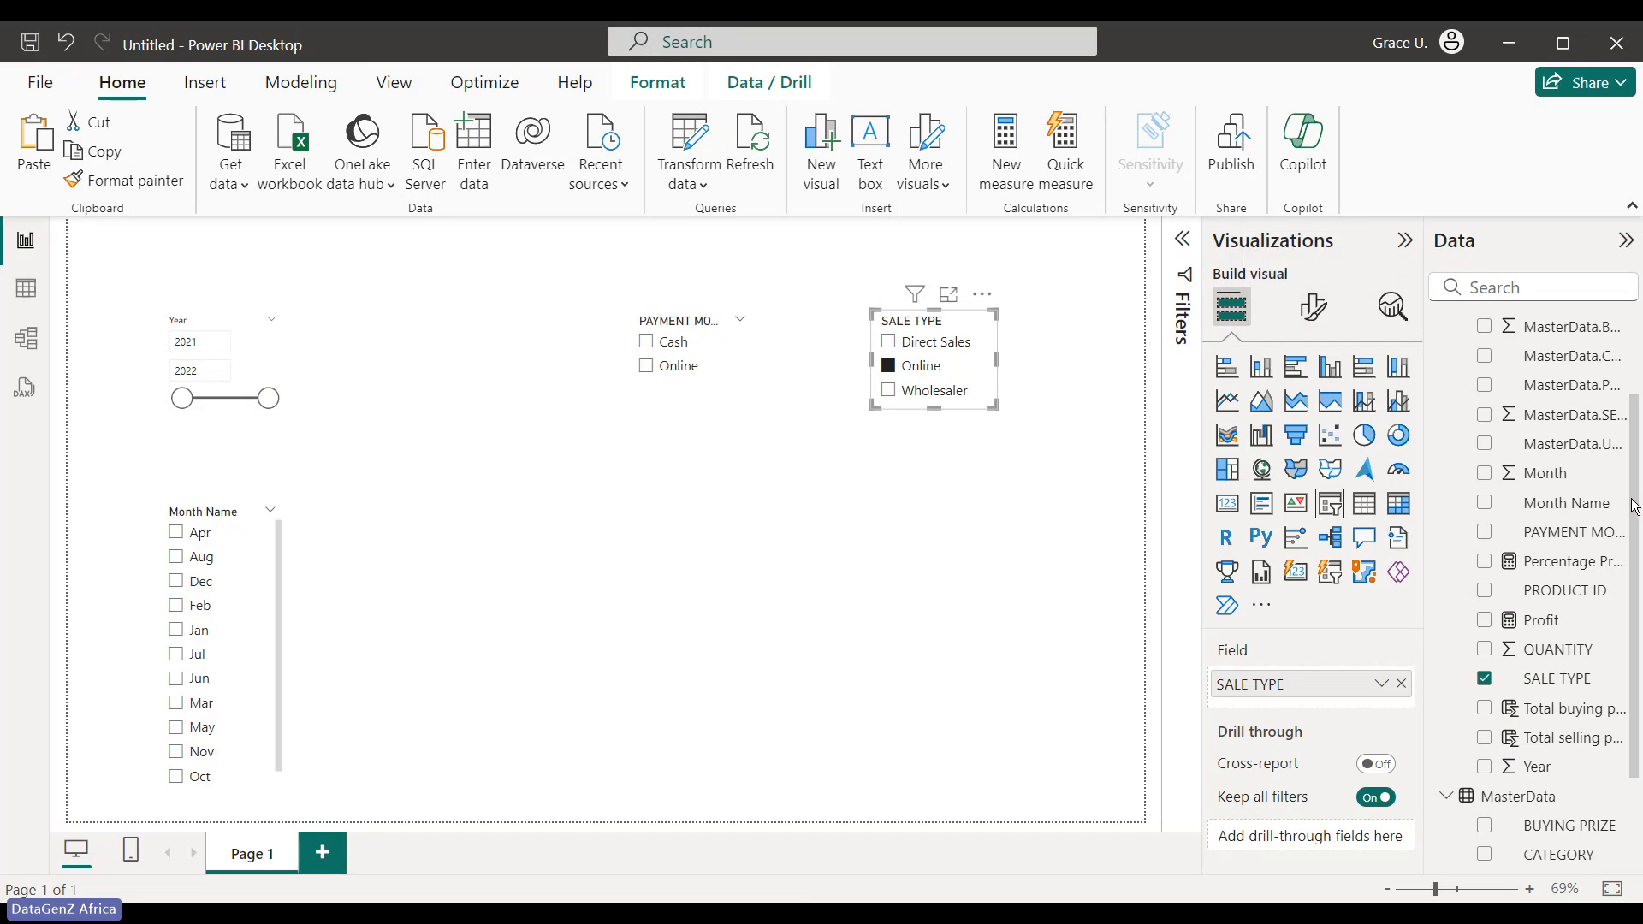
pyautogui.scroll(-1, 1639, 580)
pyautogui.scroll(-1, 1640, 580)
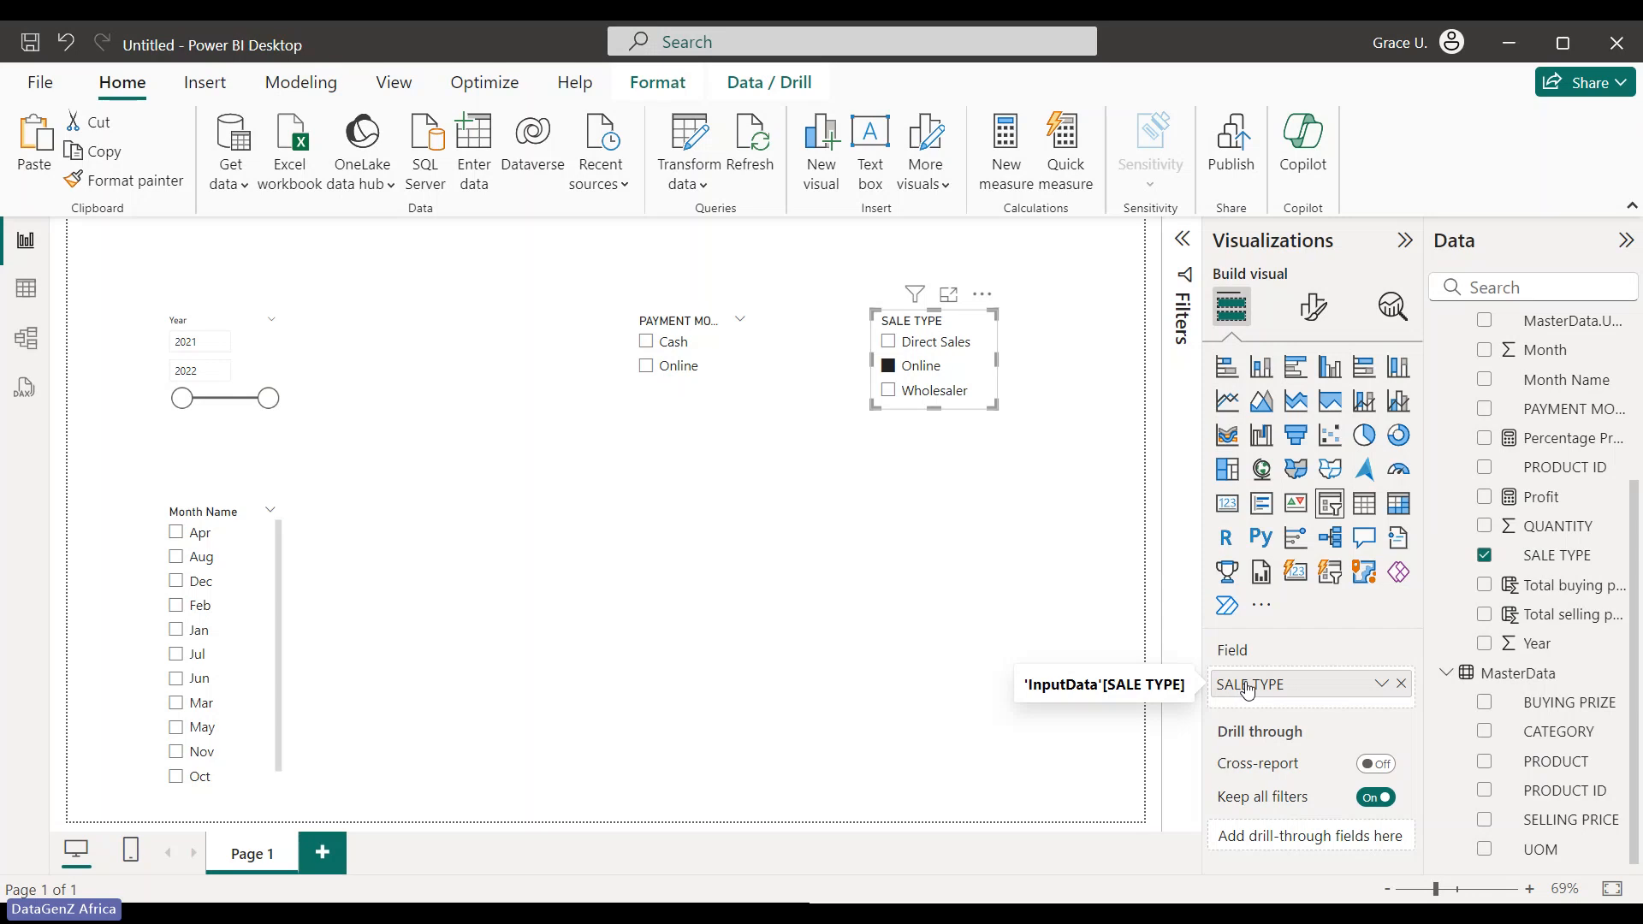
pyautogui.click(1380, 684)
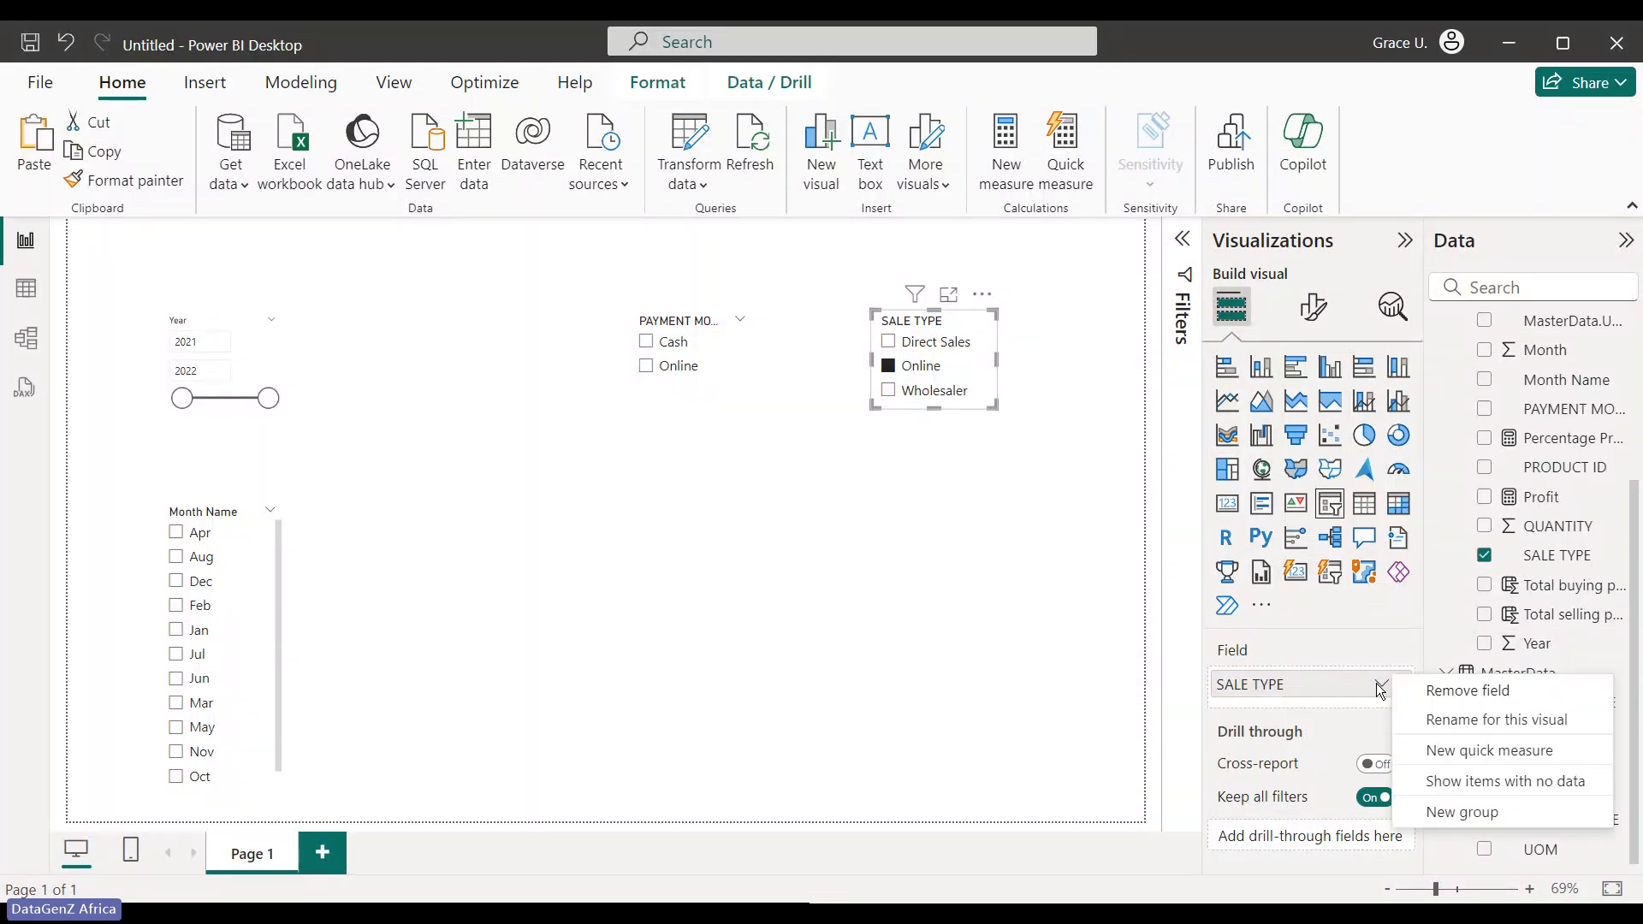
pyautogui.click(1342, 629)
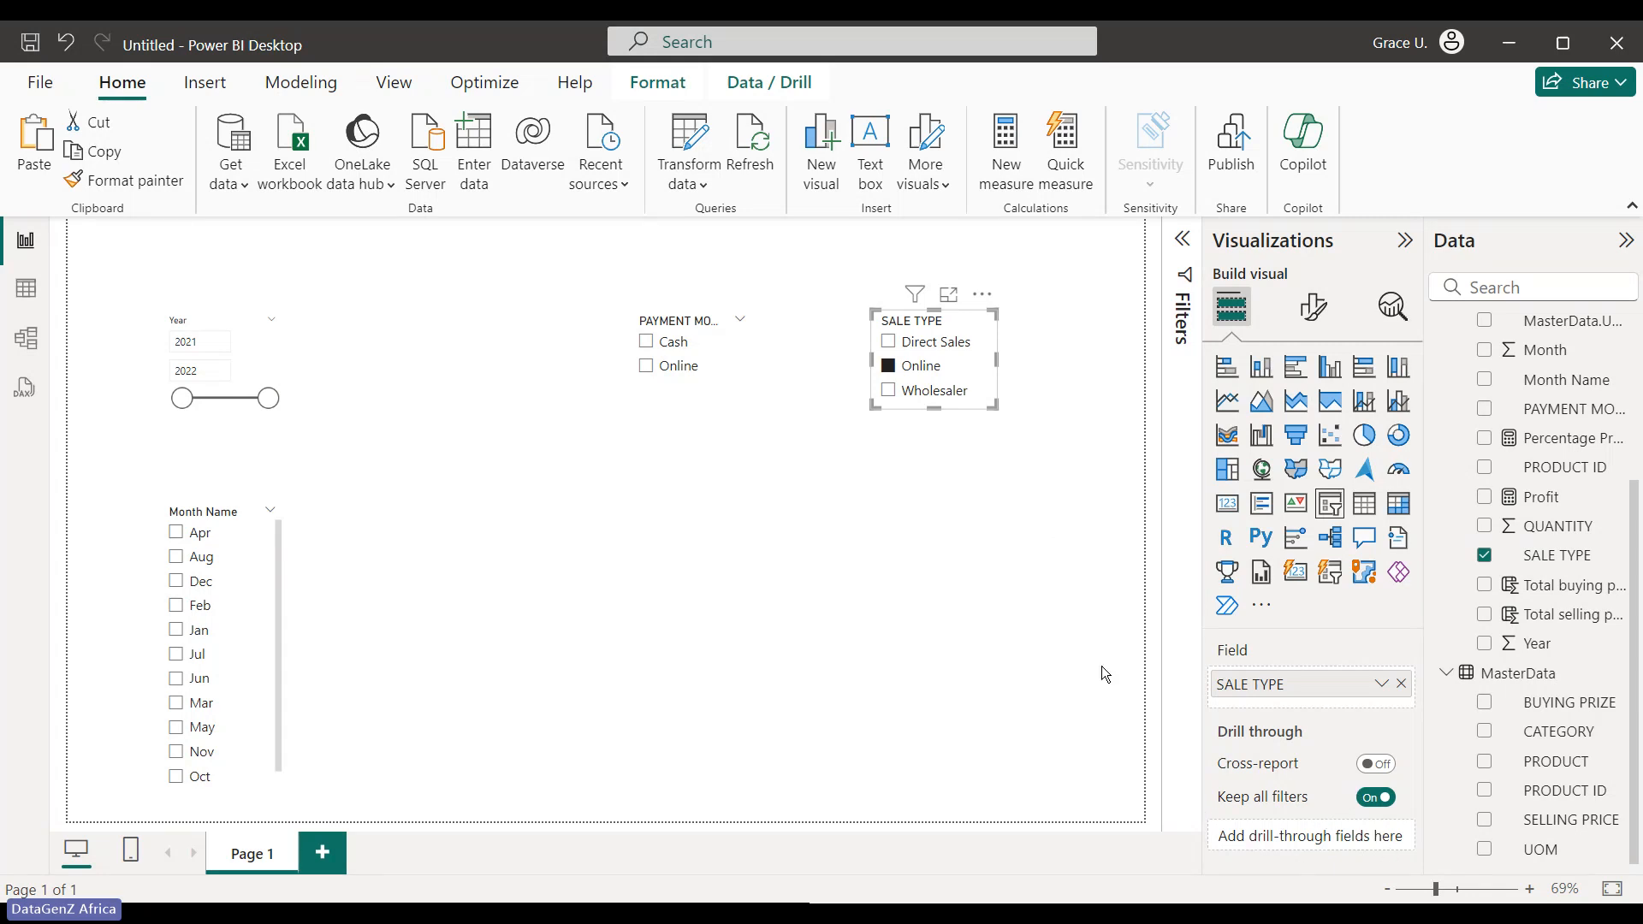
# Deselect the SALE TYPE slicer and display the formatting options for the report page
pyautogui.click(1092, 646)
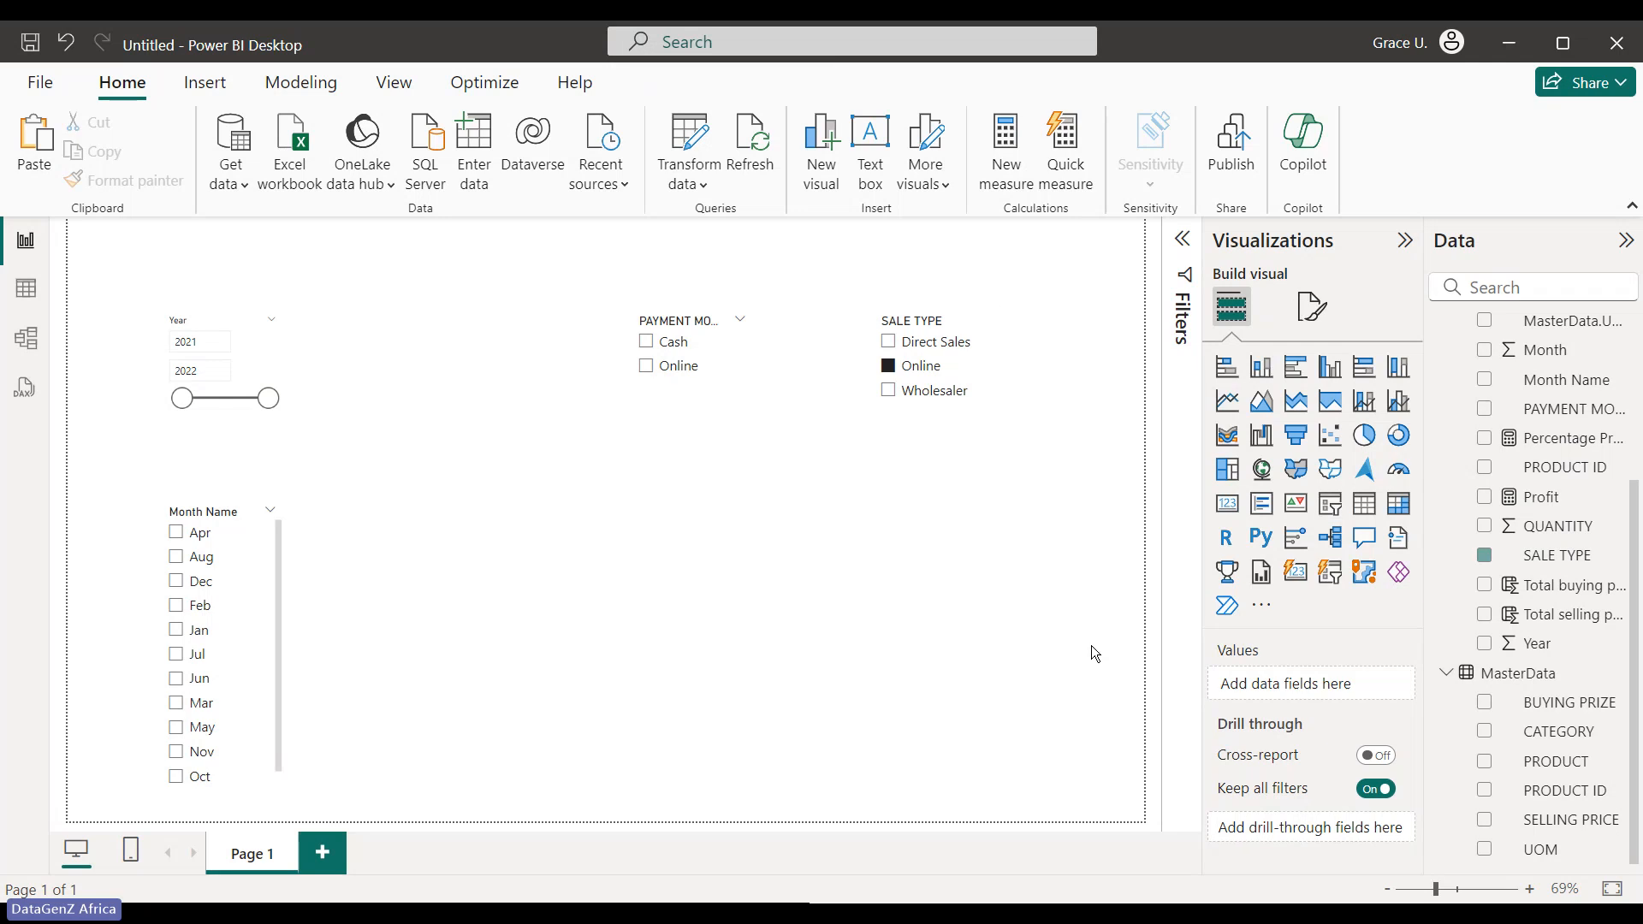
pyautogui.click(1313, 305)
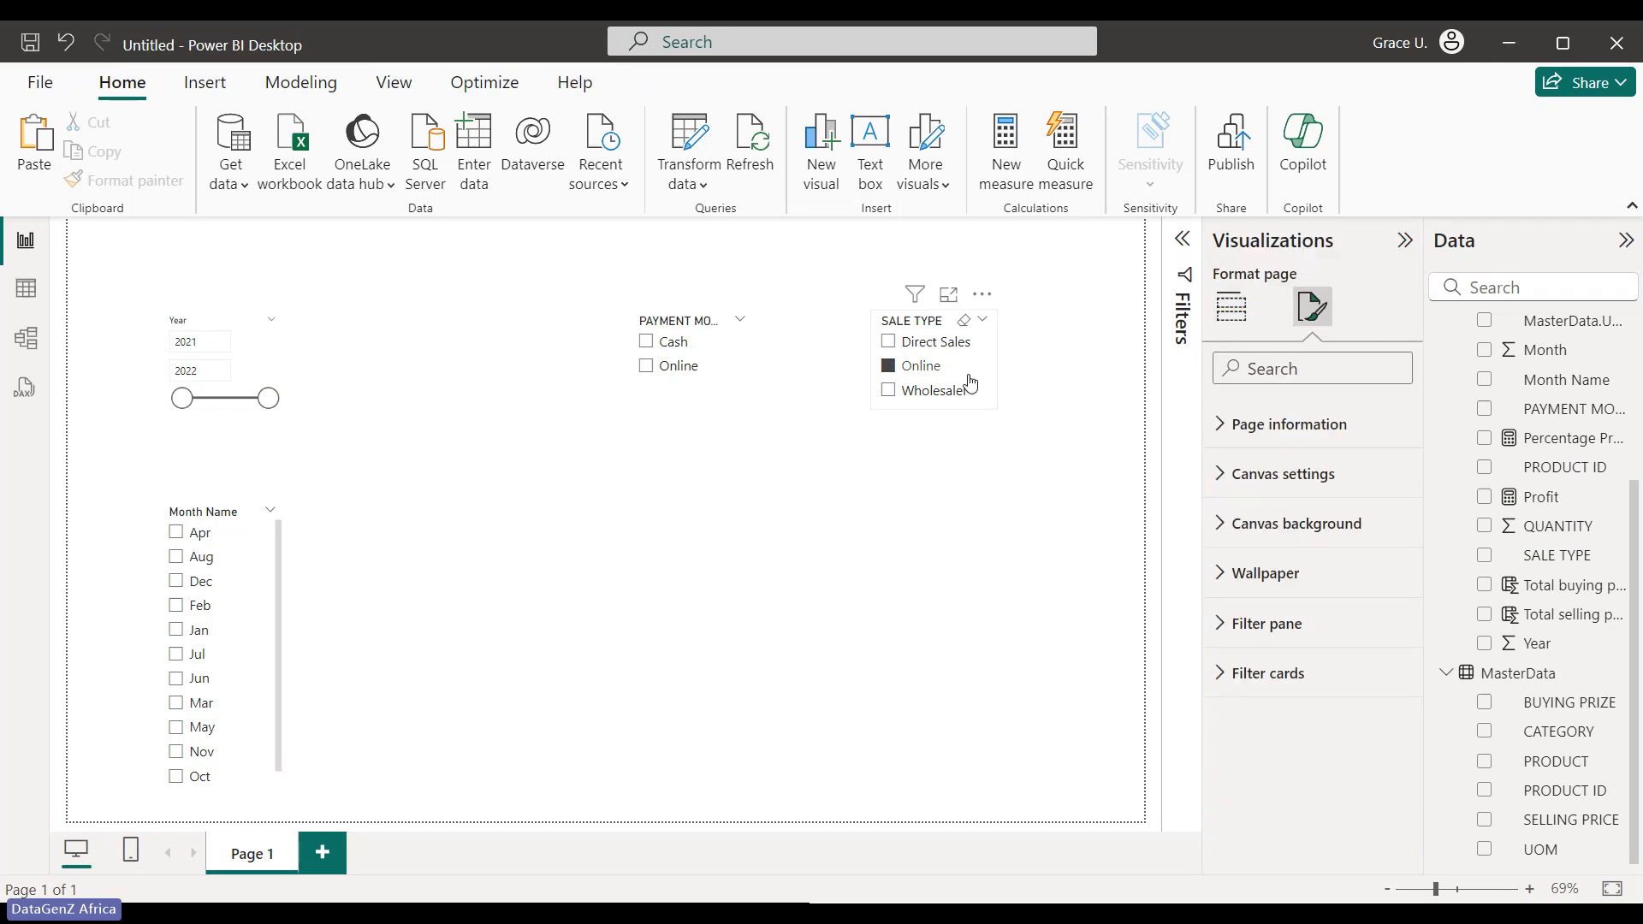
# Try the Direct Sales and Wholesaler choices in the SALE TYPE slicer and deselect the visual
pyautogui.click(894, 345)
pyautogui.click(889, 392)
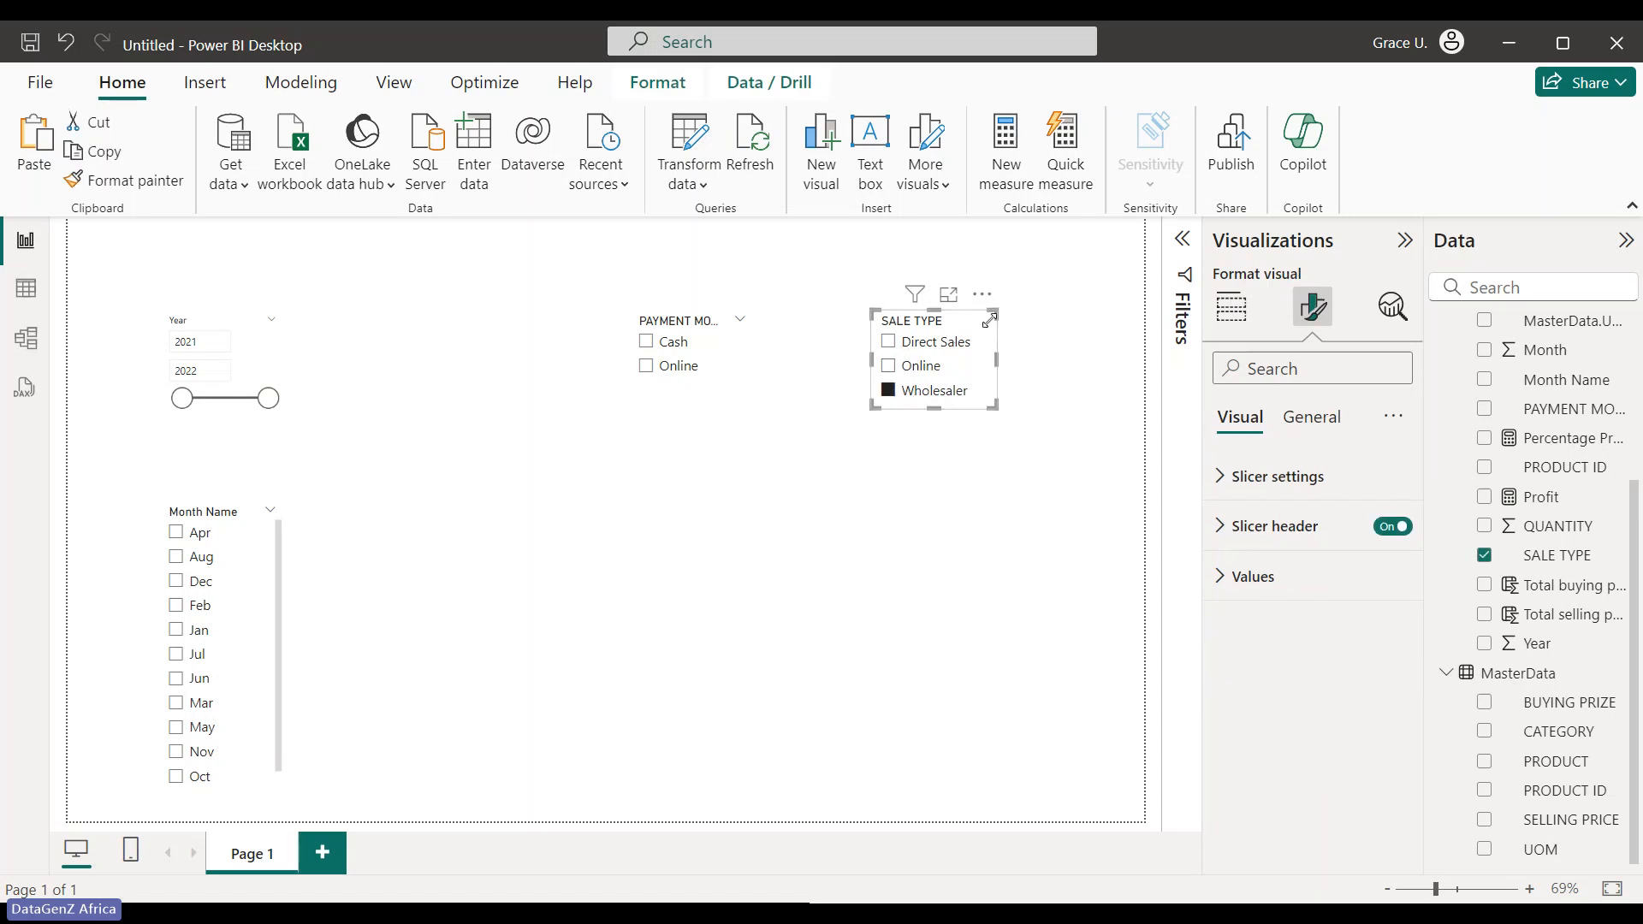
pyautogui.click(1054, 589)
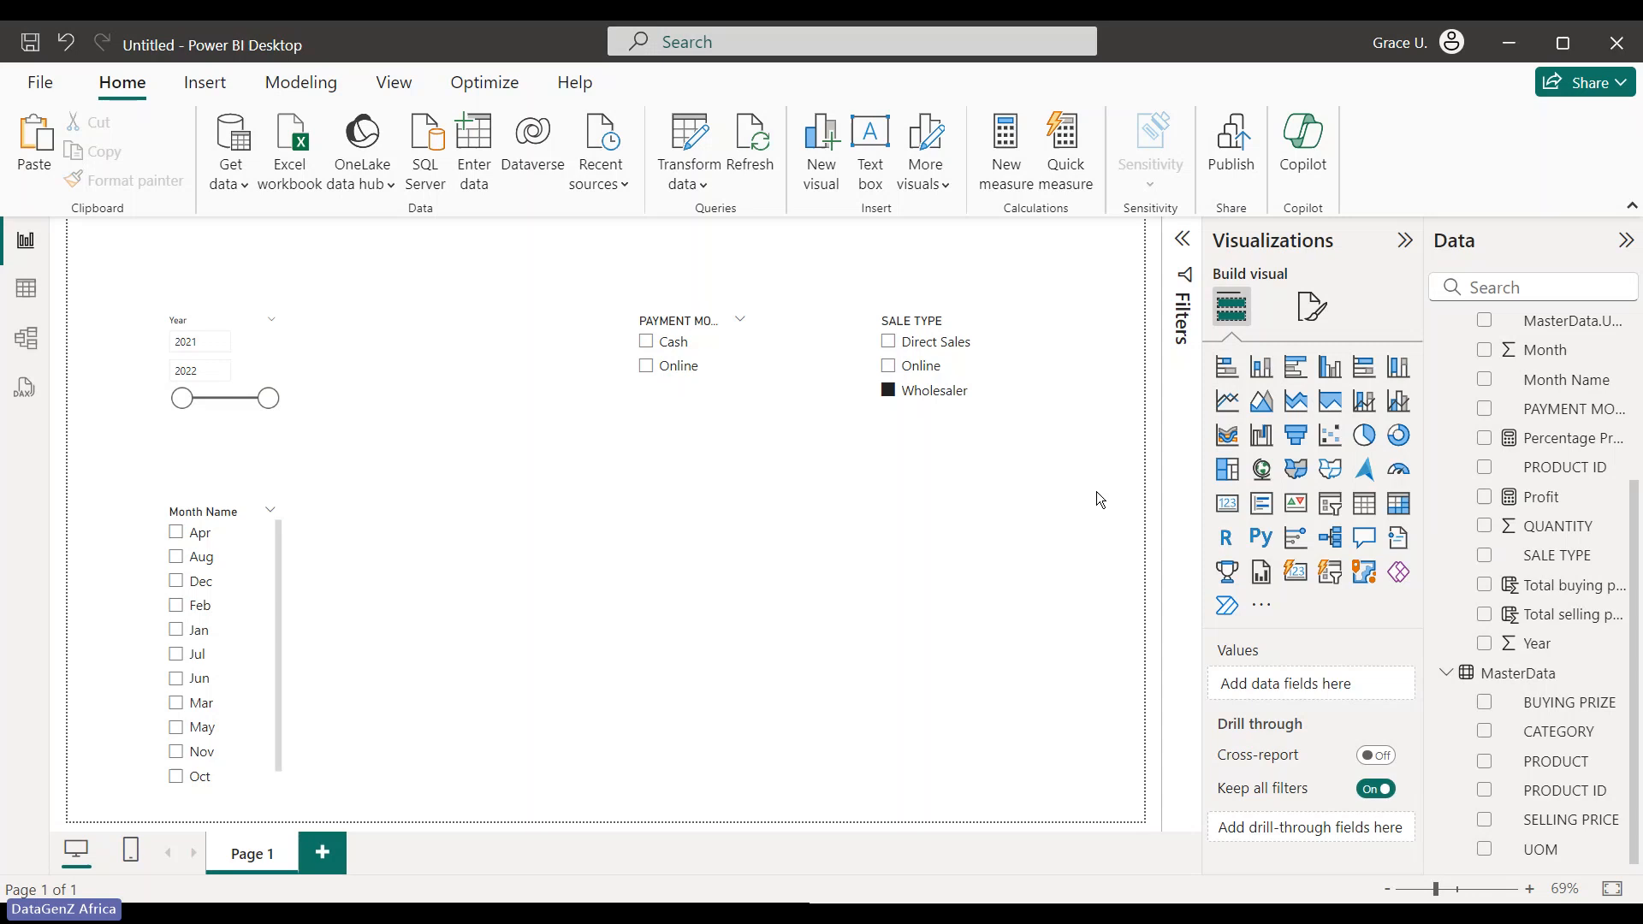
# Change the SALE TYPE slicer's style to Dropdown and fit the shortened slicer into the page's upper-right corner
pyautogui.click(981, 337)
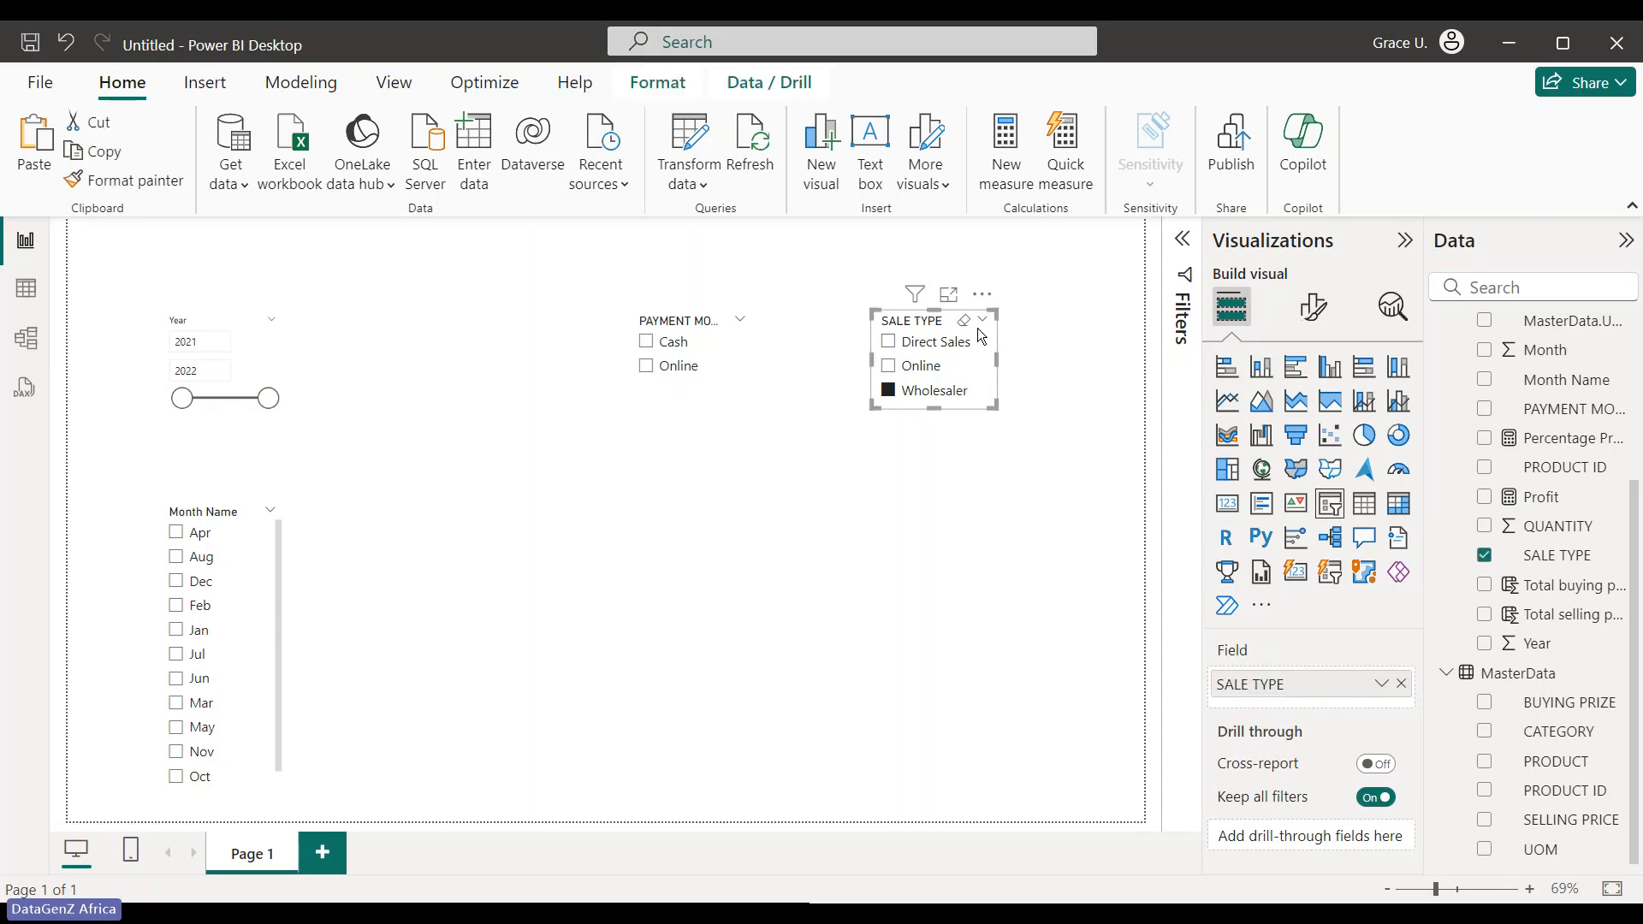
pyautogui.click(1317, 312)
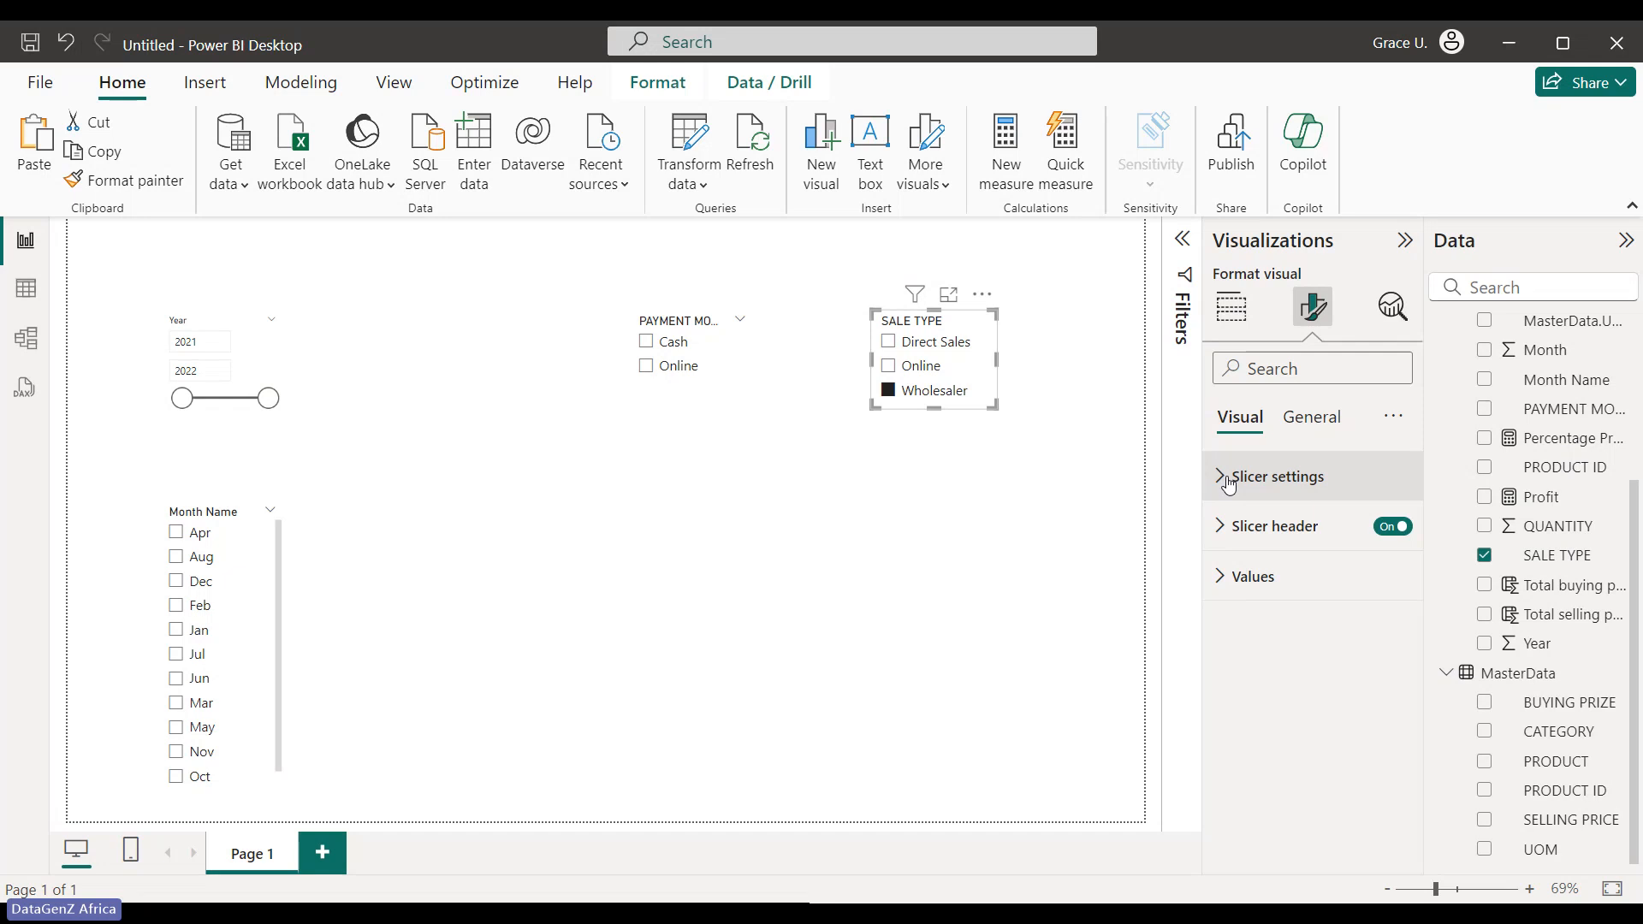
pyautogui.click(1229, 484)
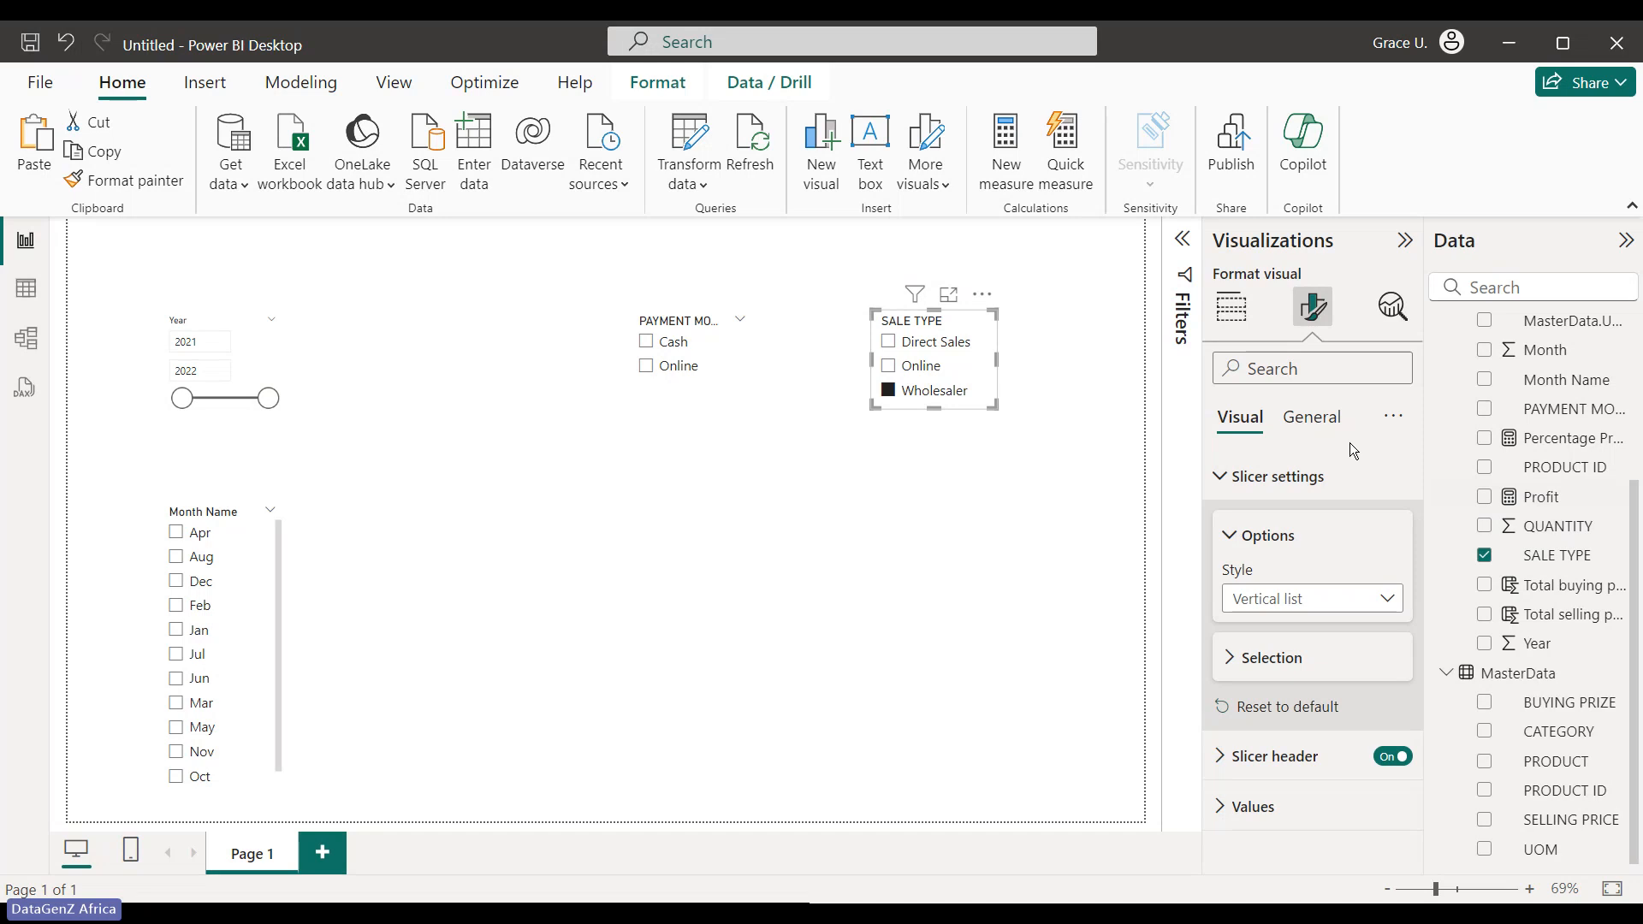
pyautogui.click(1216, 481)
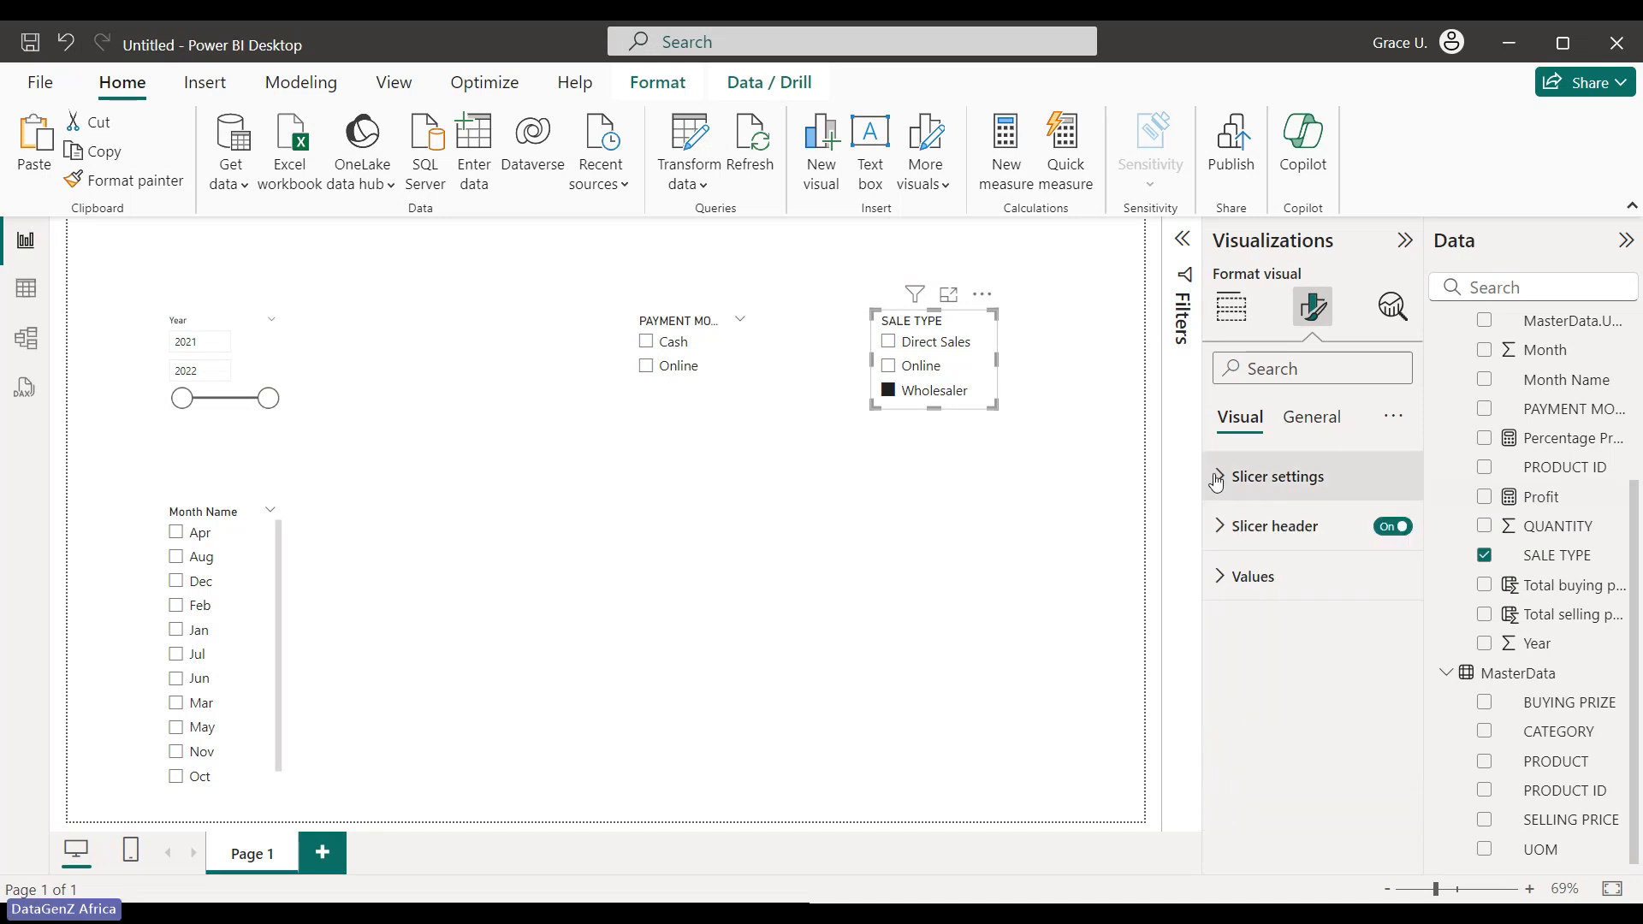
pyautogui.click(1216, 481)
pyautogui.click(1305, 601)
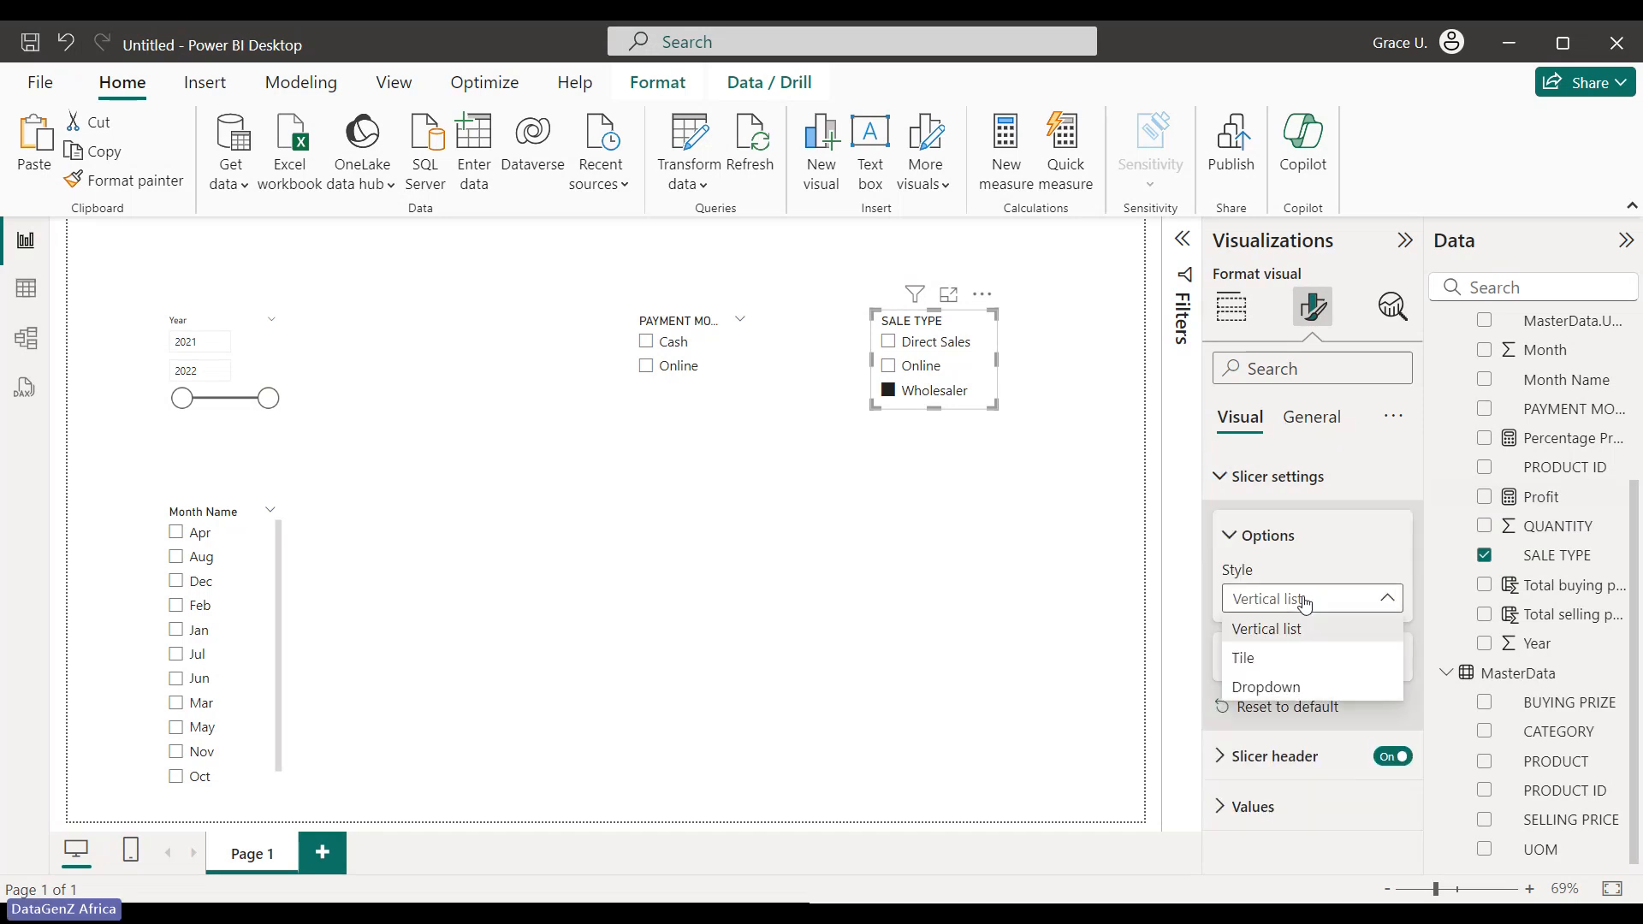
pyautogui.click(1284, 689)
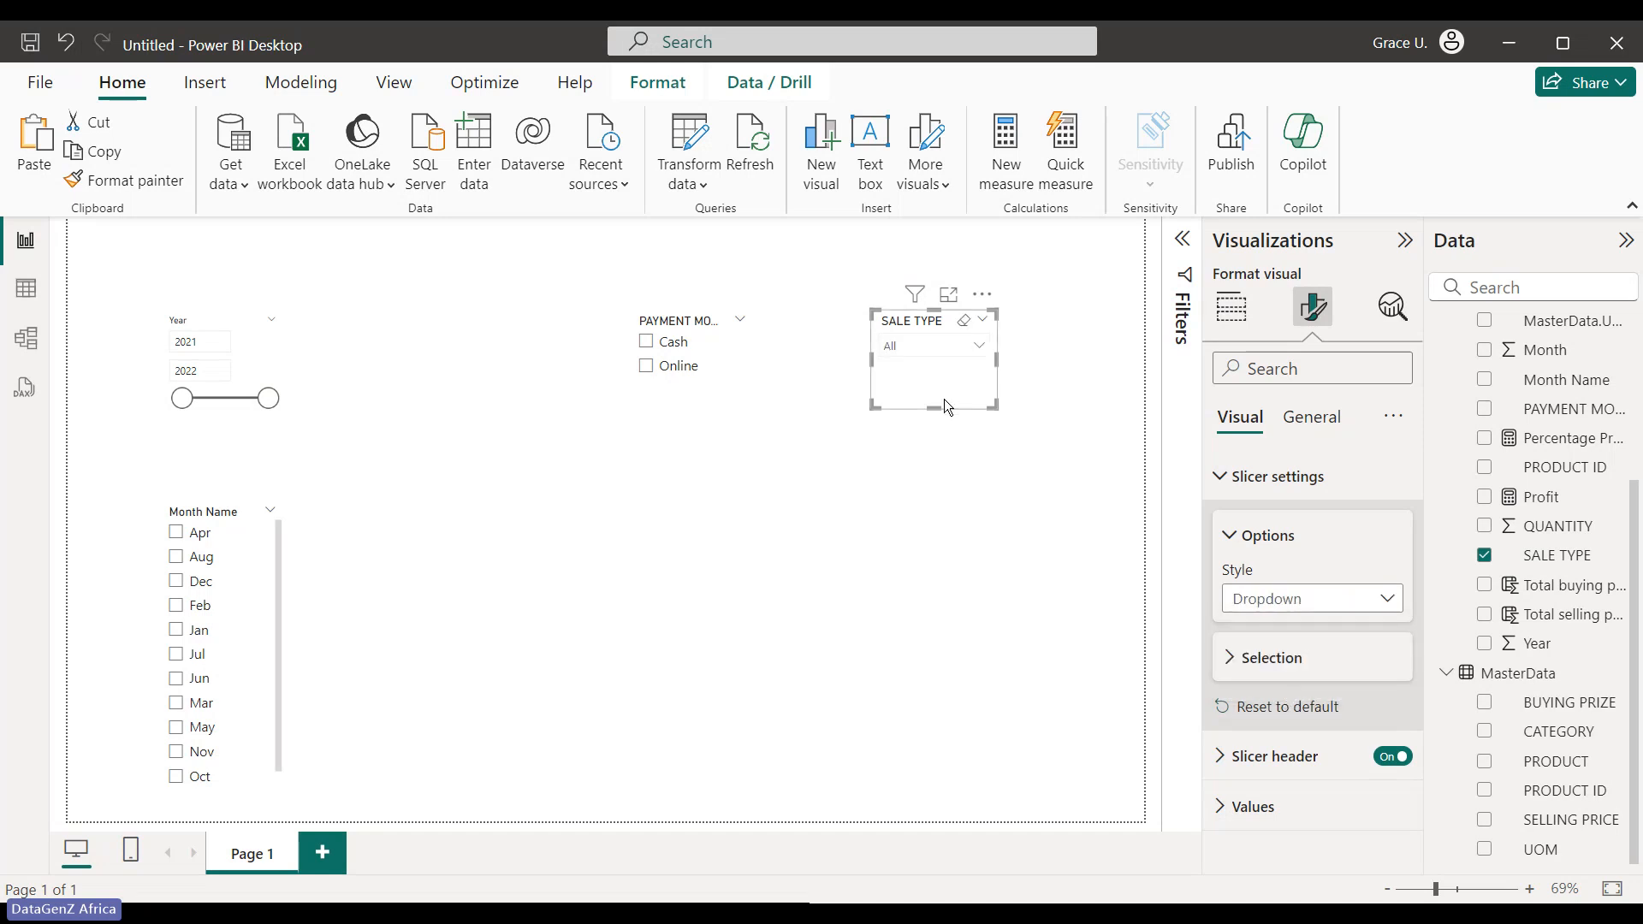
pyautogui.moveTo(933, 393); pyautogui.dragTo(933, 368)
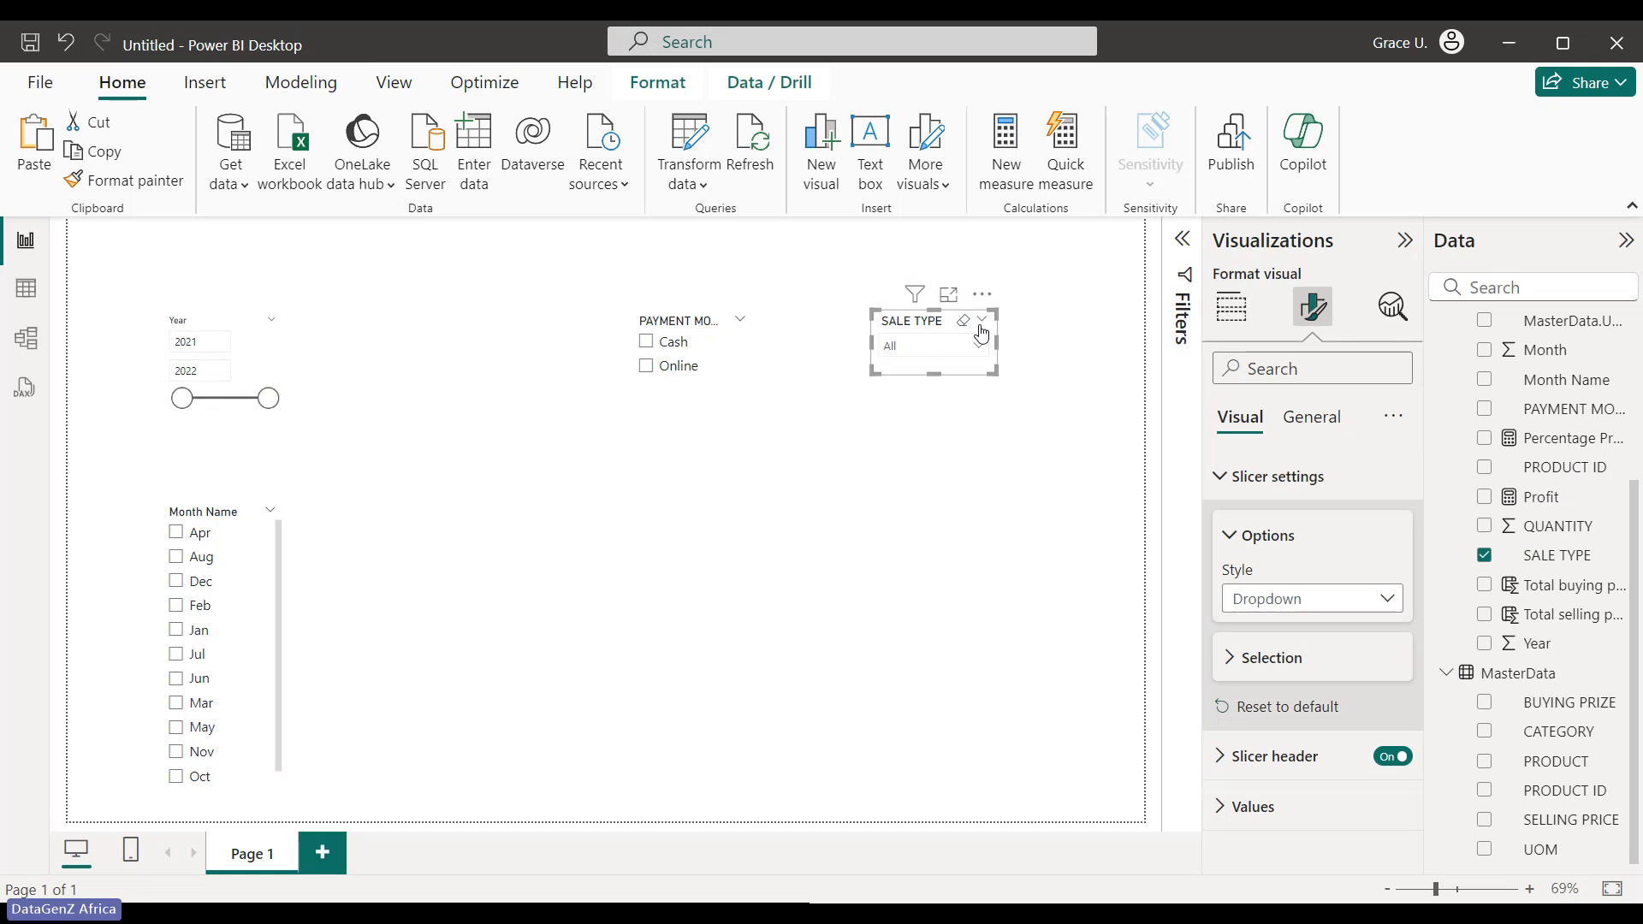
pyautogui.moveTo(952, 330); pyautogui.dragTo(1044, 305)
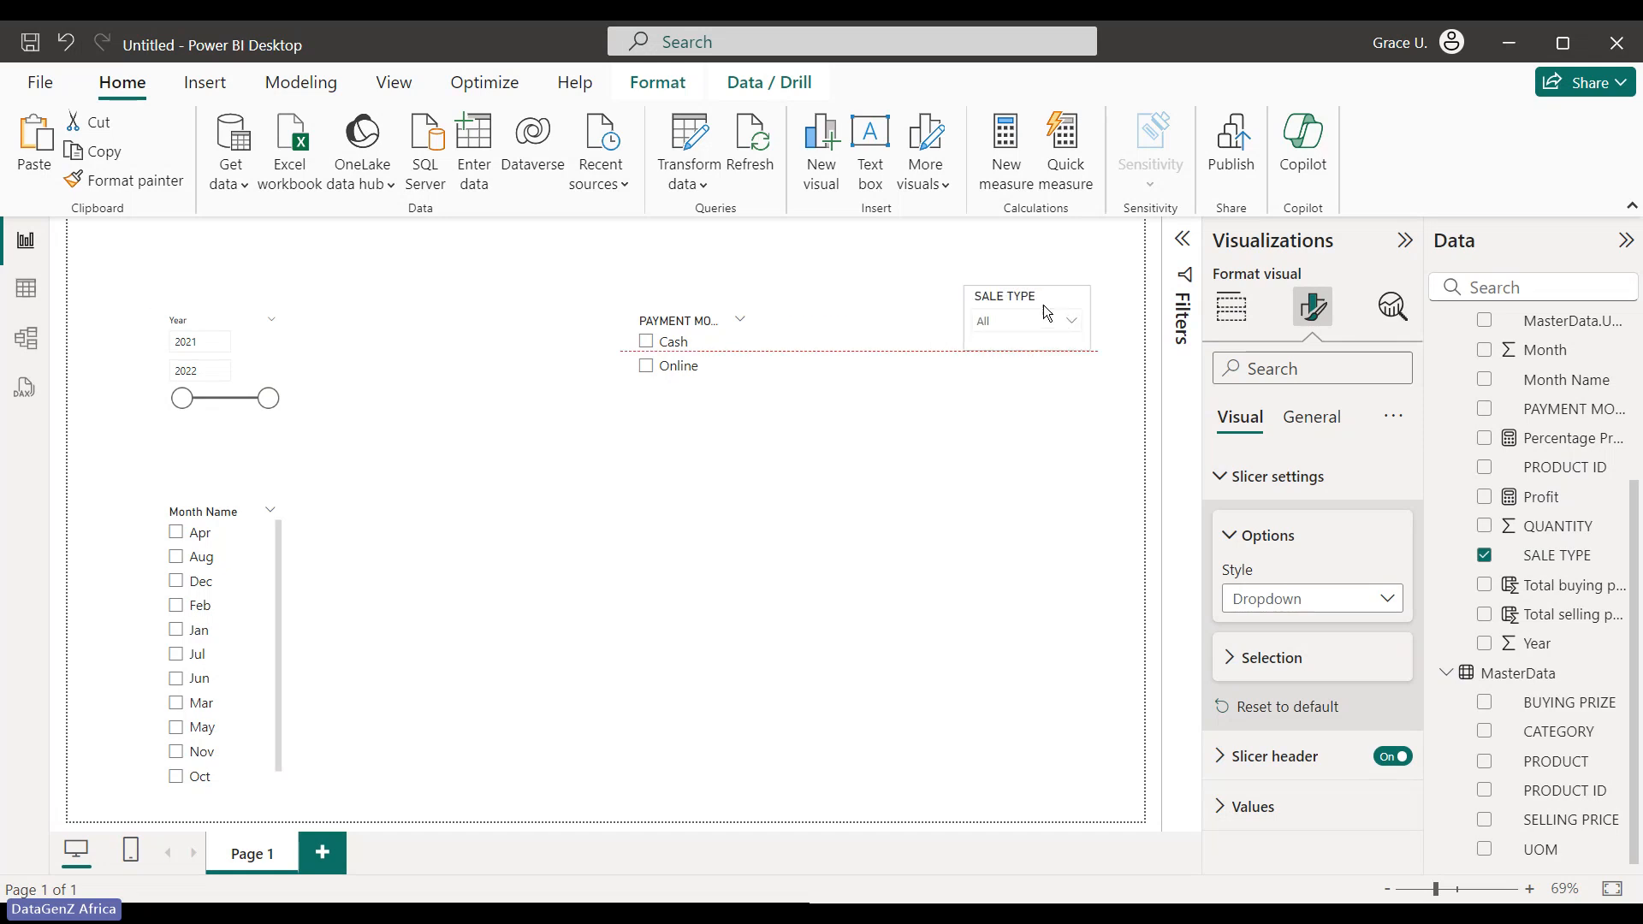
# Set the PAYMENT MODE slicer to Dropdown style beside the SALE TYPE slicer, and move the Month Name slicer up closer to the Year slicer
pyautogui.click(744, 349)
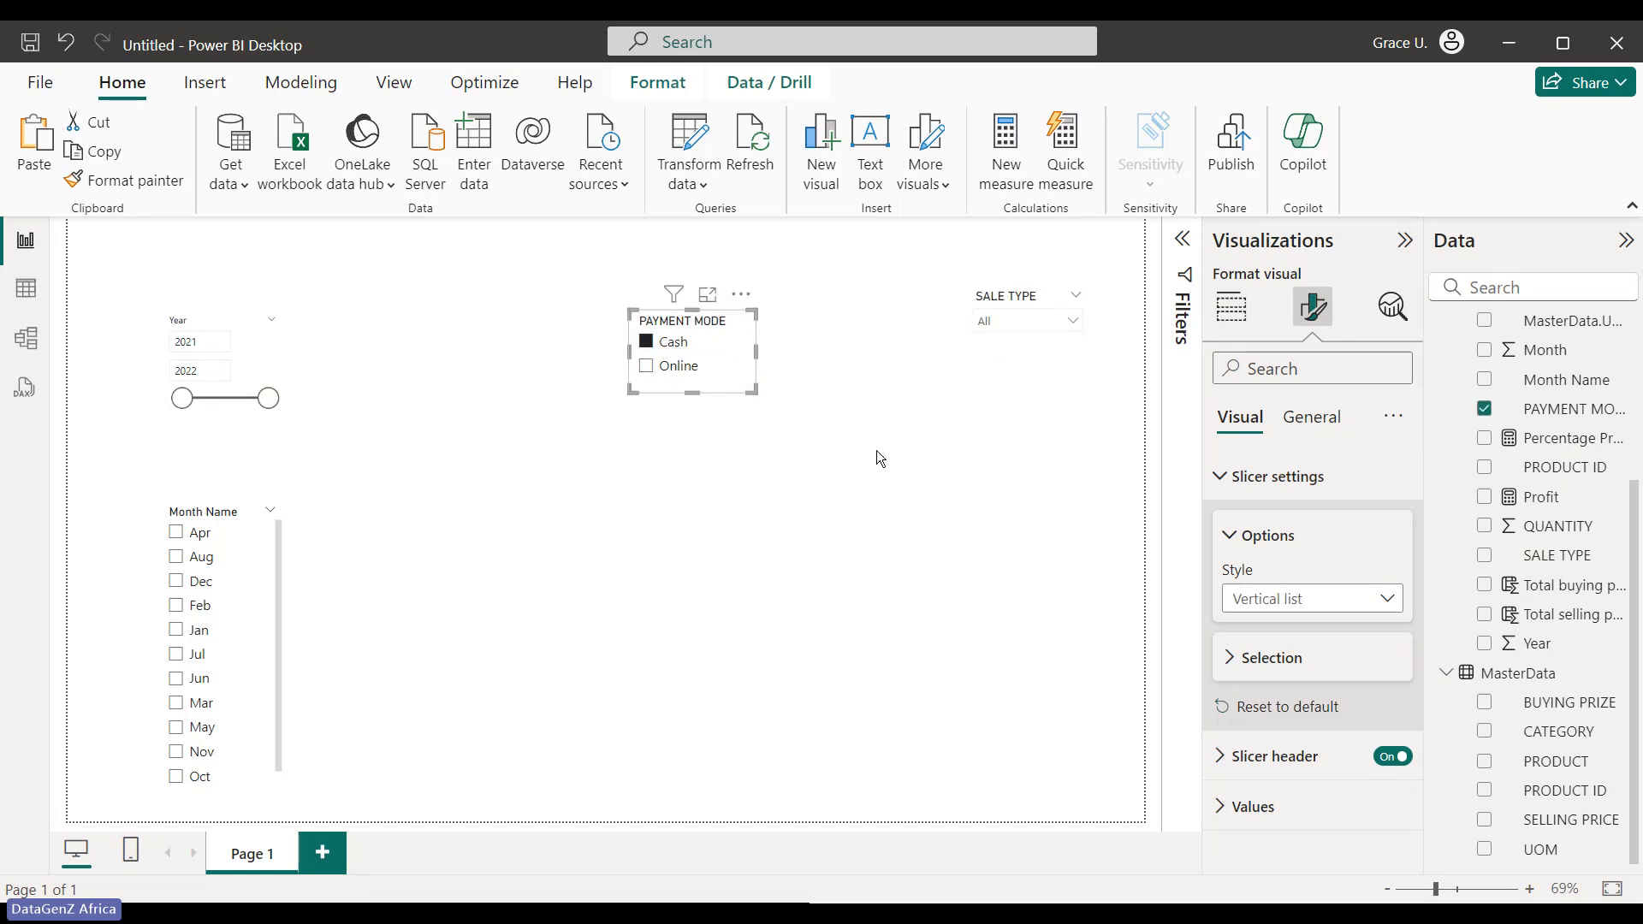
pyautogui.click(1386, 599)
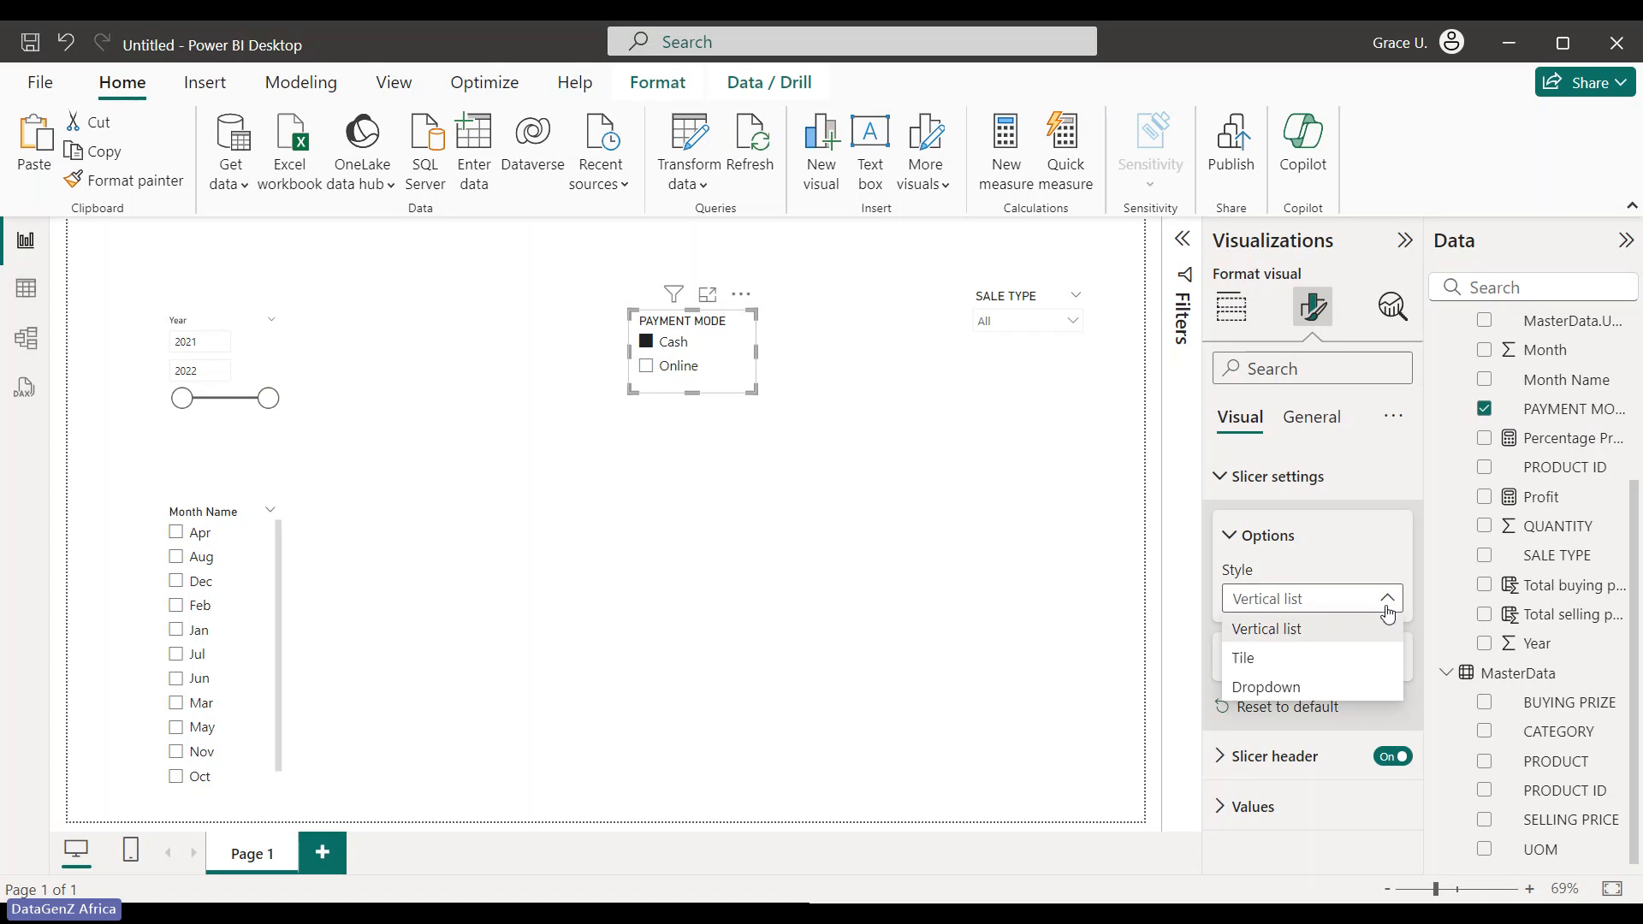
pyautogui.click(1278, 688)
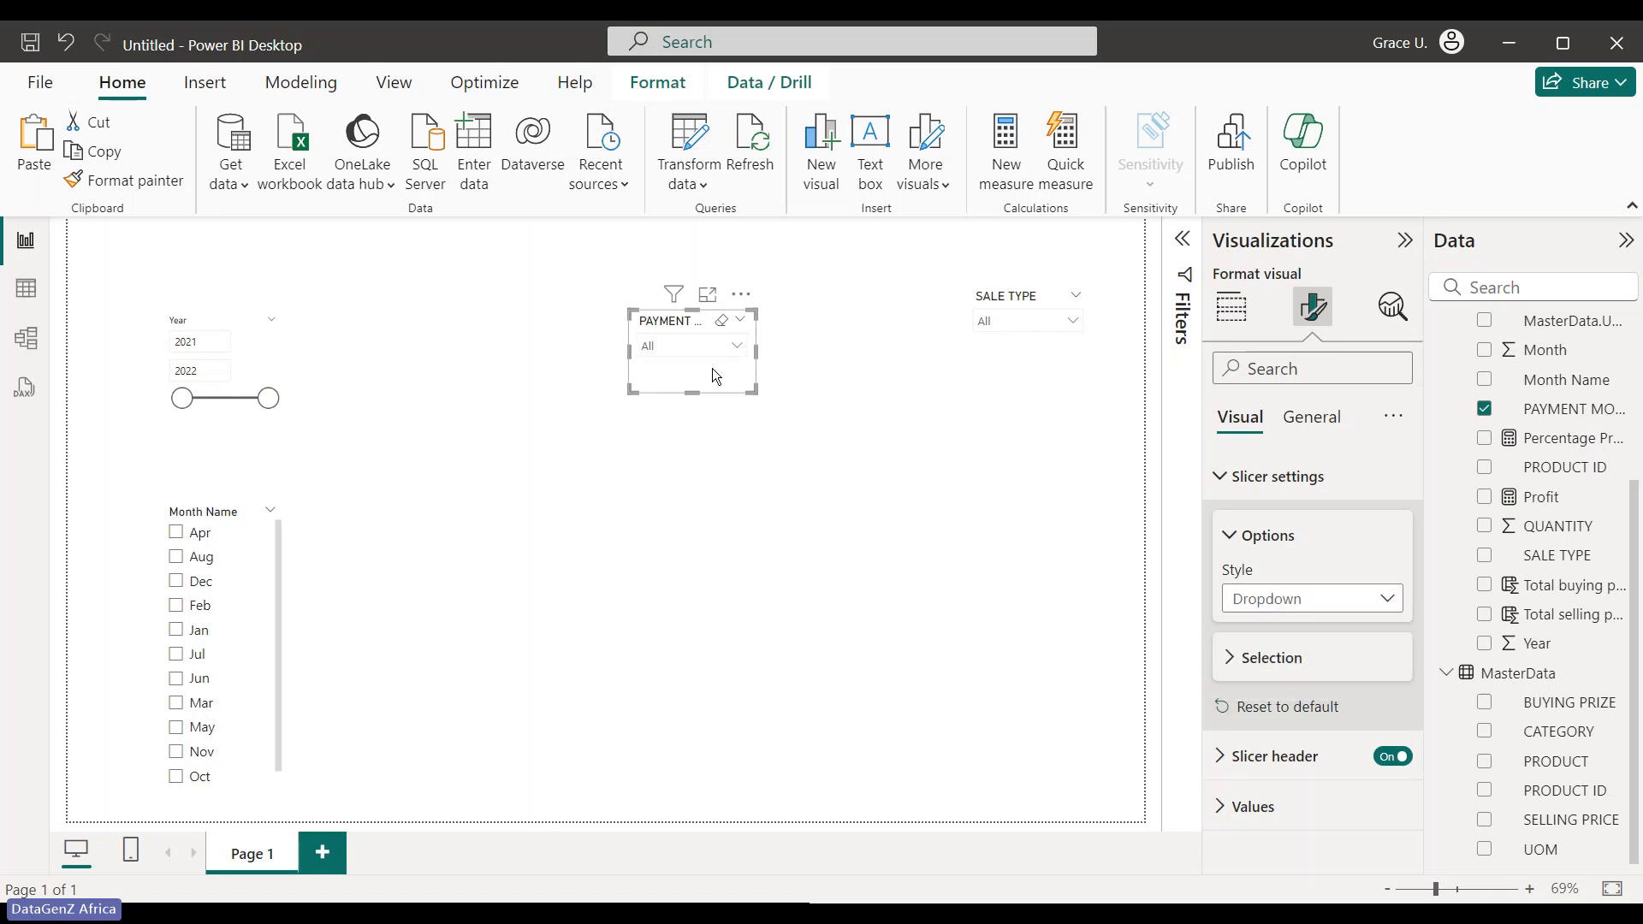
pyautogui.moveTo(712, 368); pyautogui.dragTo(820, 359)
pyautogui.moveTo(254, 582); pyautogui.dragTo(254, 553)
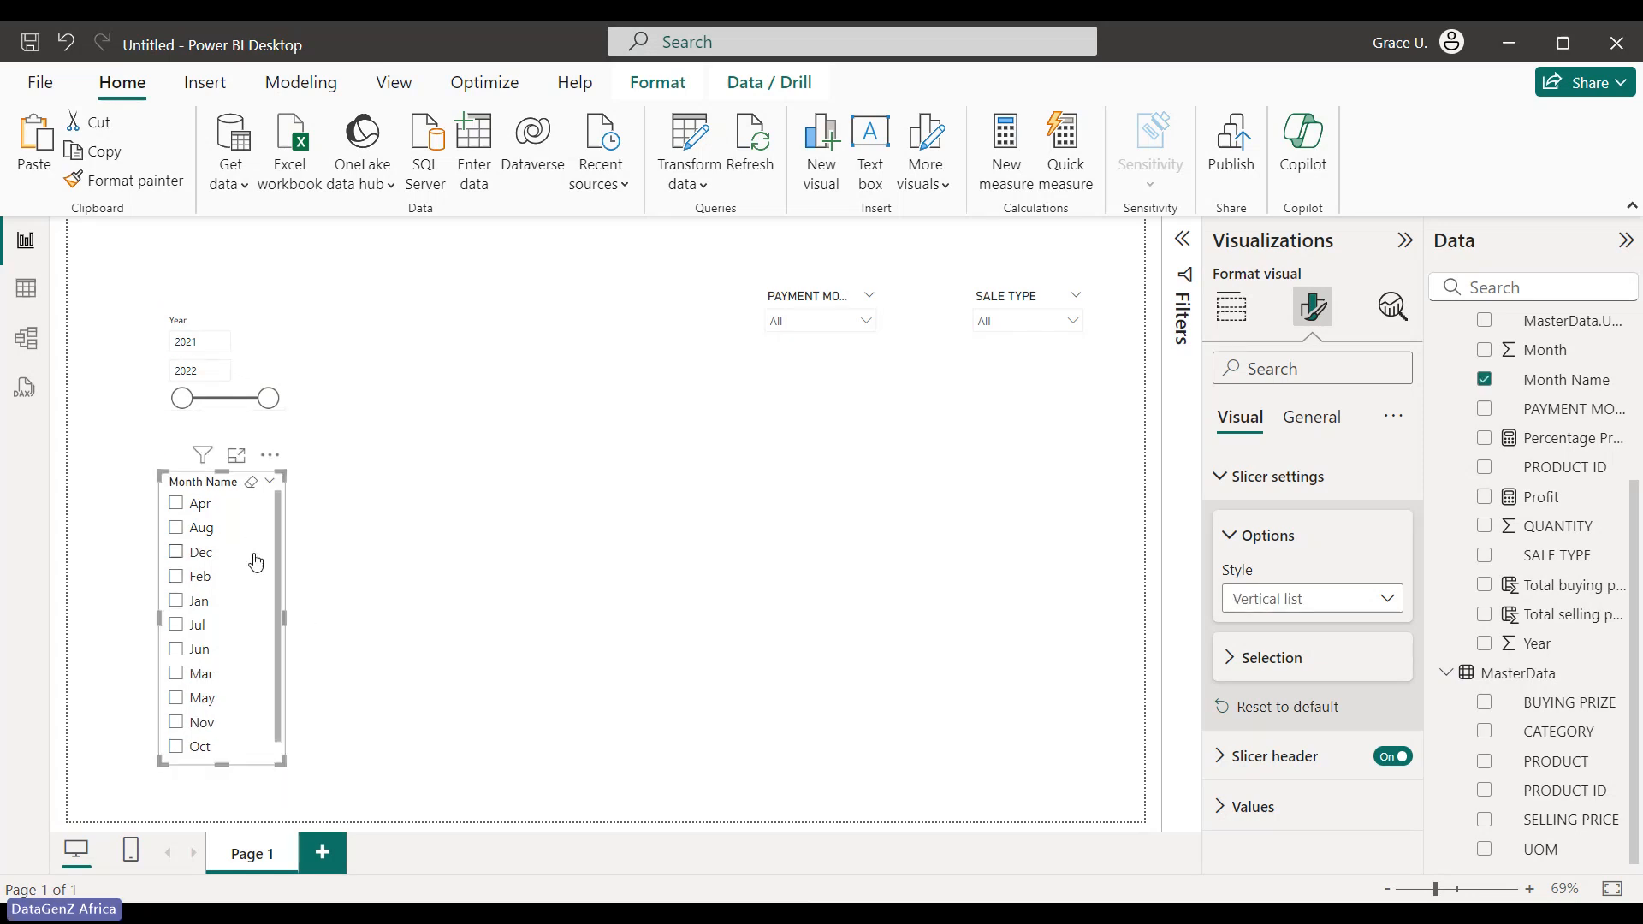
# Filter the page to Cash in the PAYMENT MODE dropdown slicer and Online in the SALE TYPE dropdown slicer
pyautogui.click(847, 324)
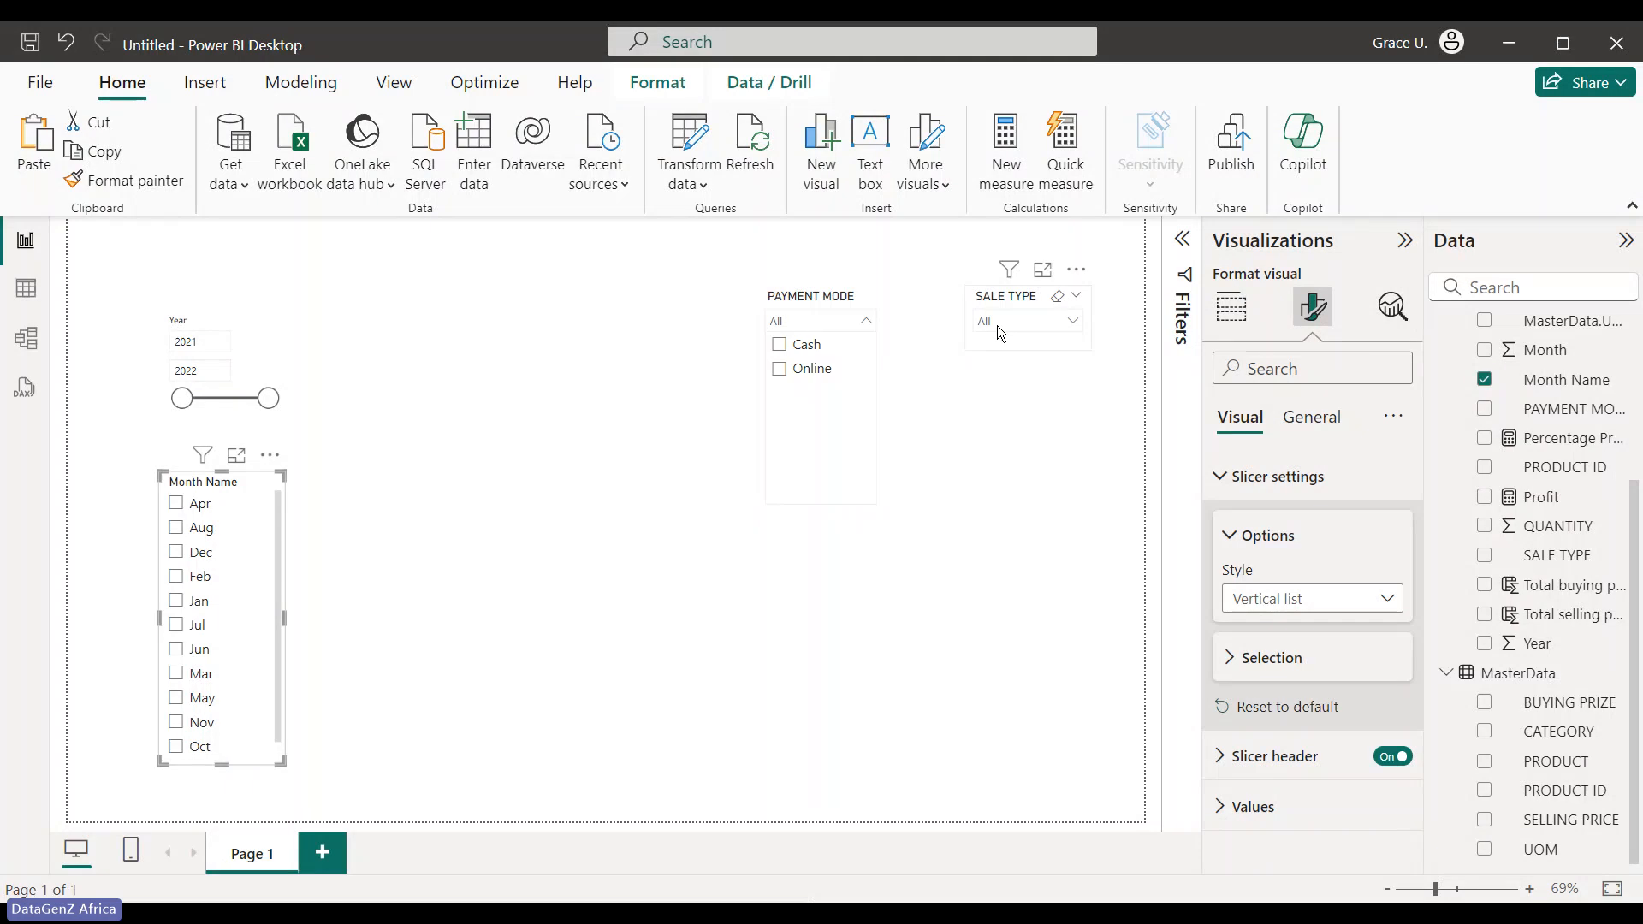
pyautogui.click(870, 325)
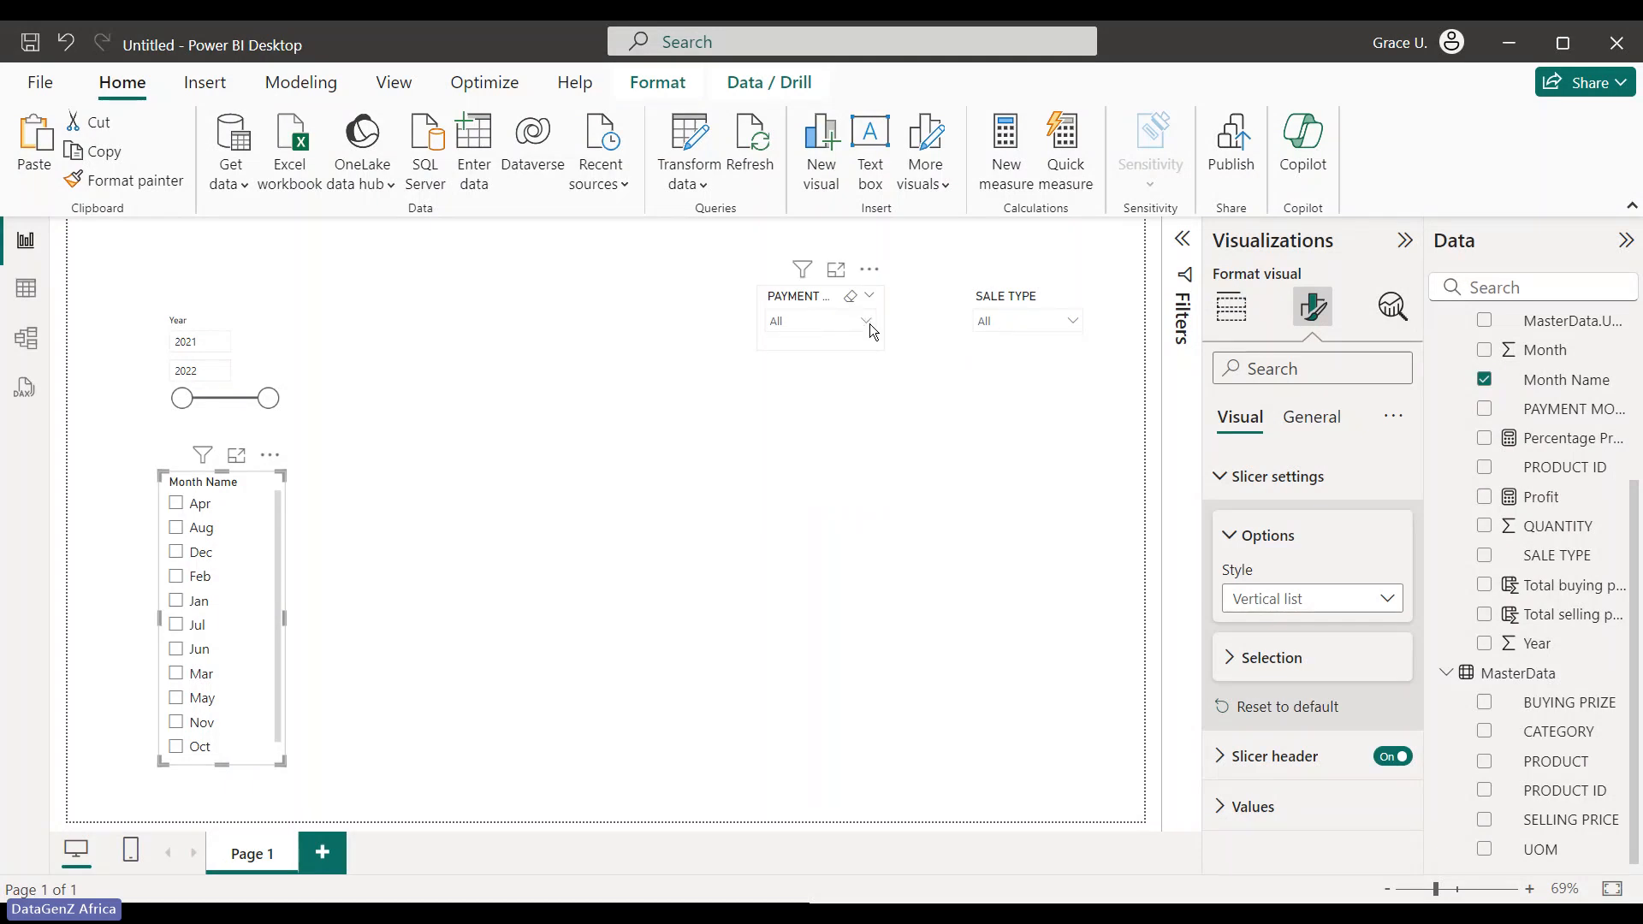
pyautogui.click(1039, 327)
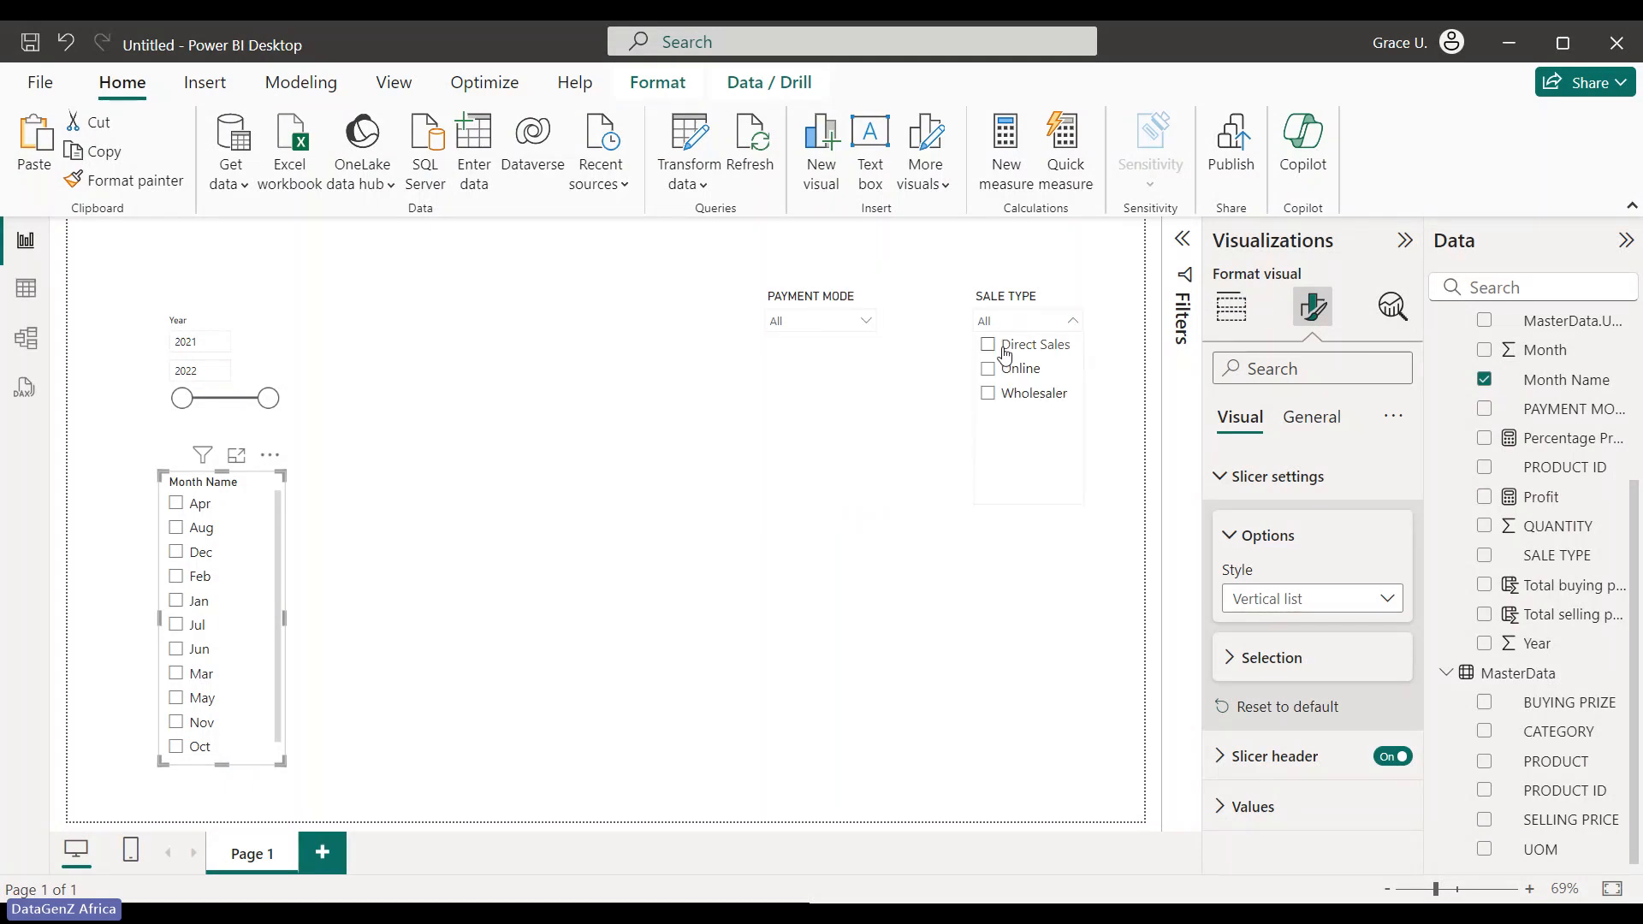
pyautogui.click(860, 315)
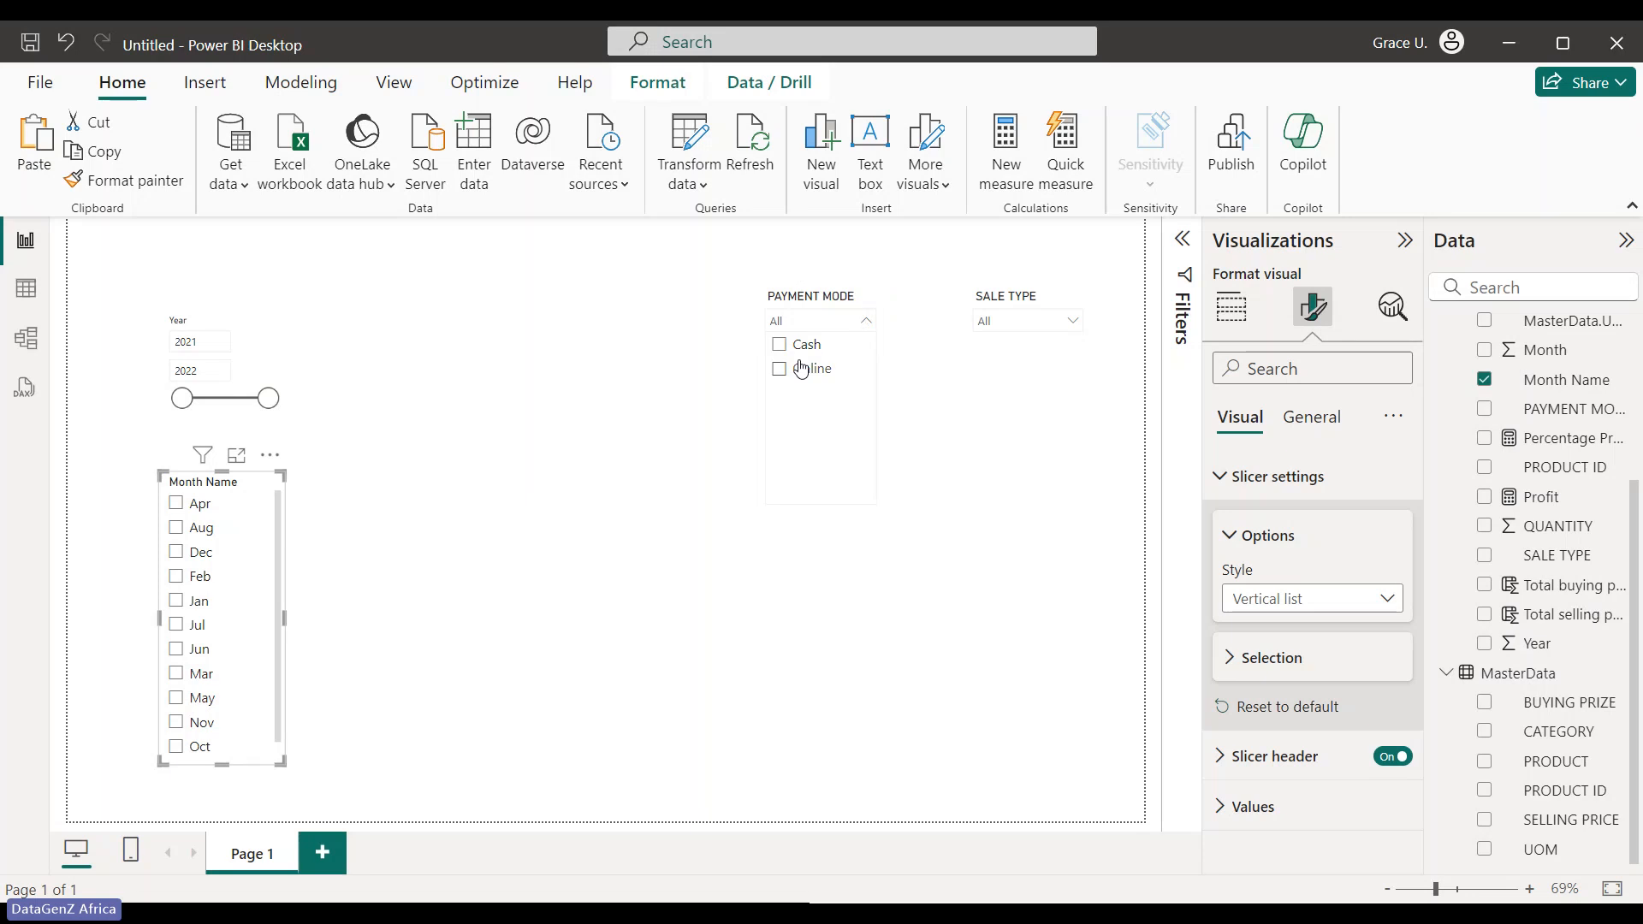
pyautogui.click(779, 346)
pyautogui.click(1071, 311)
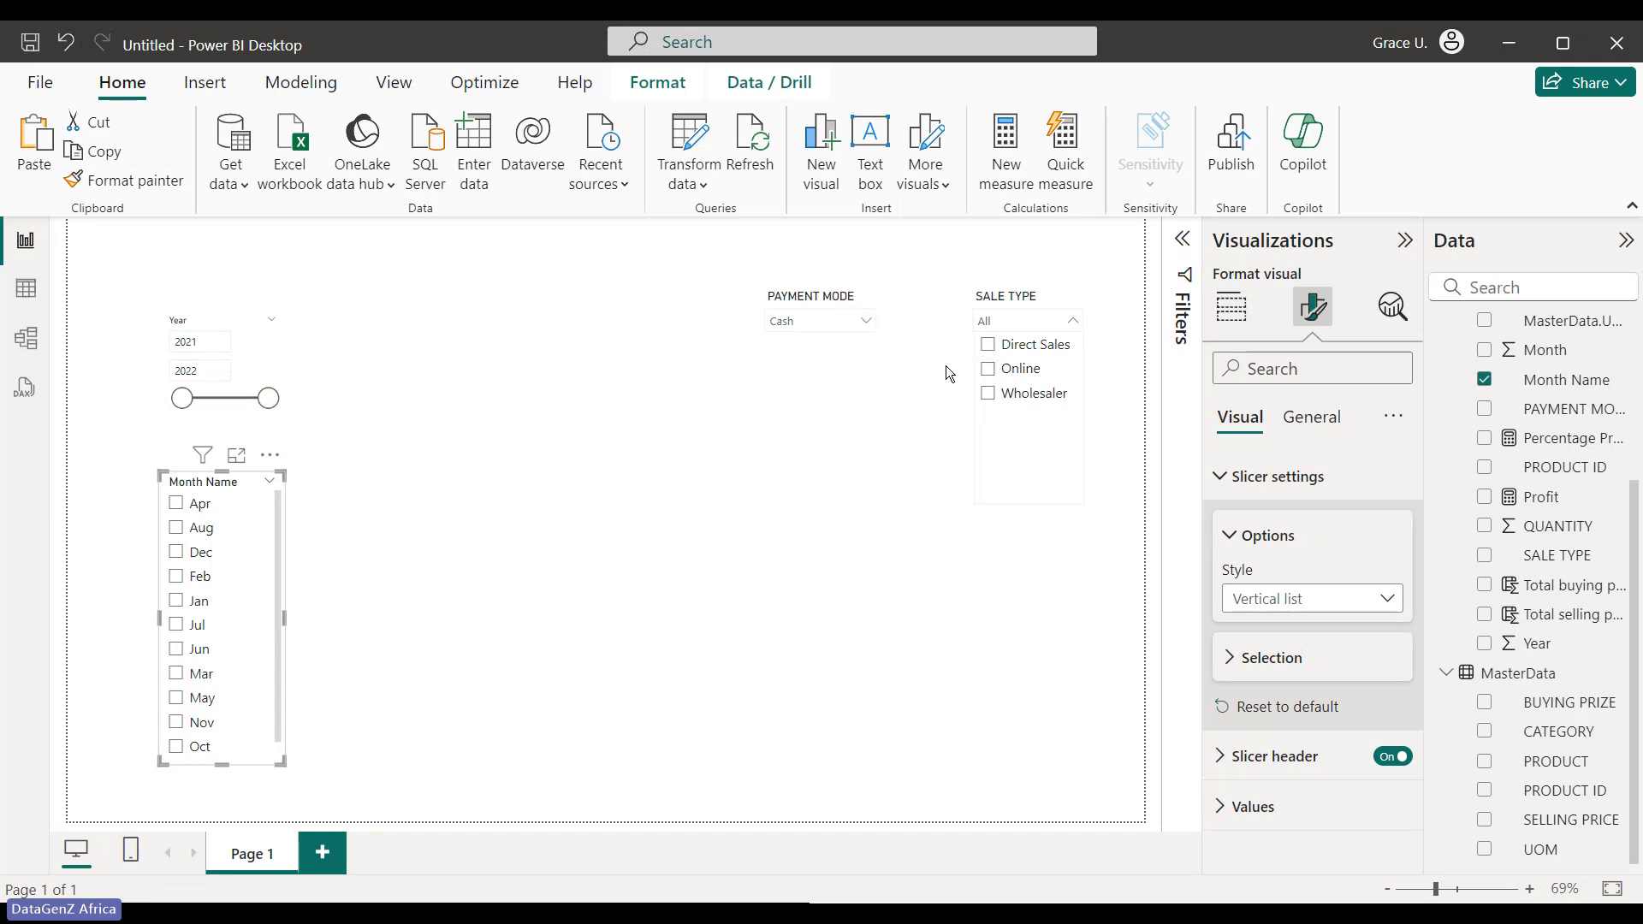
pyautogui.click(987, 369)
pyautogui.click(885, 398)
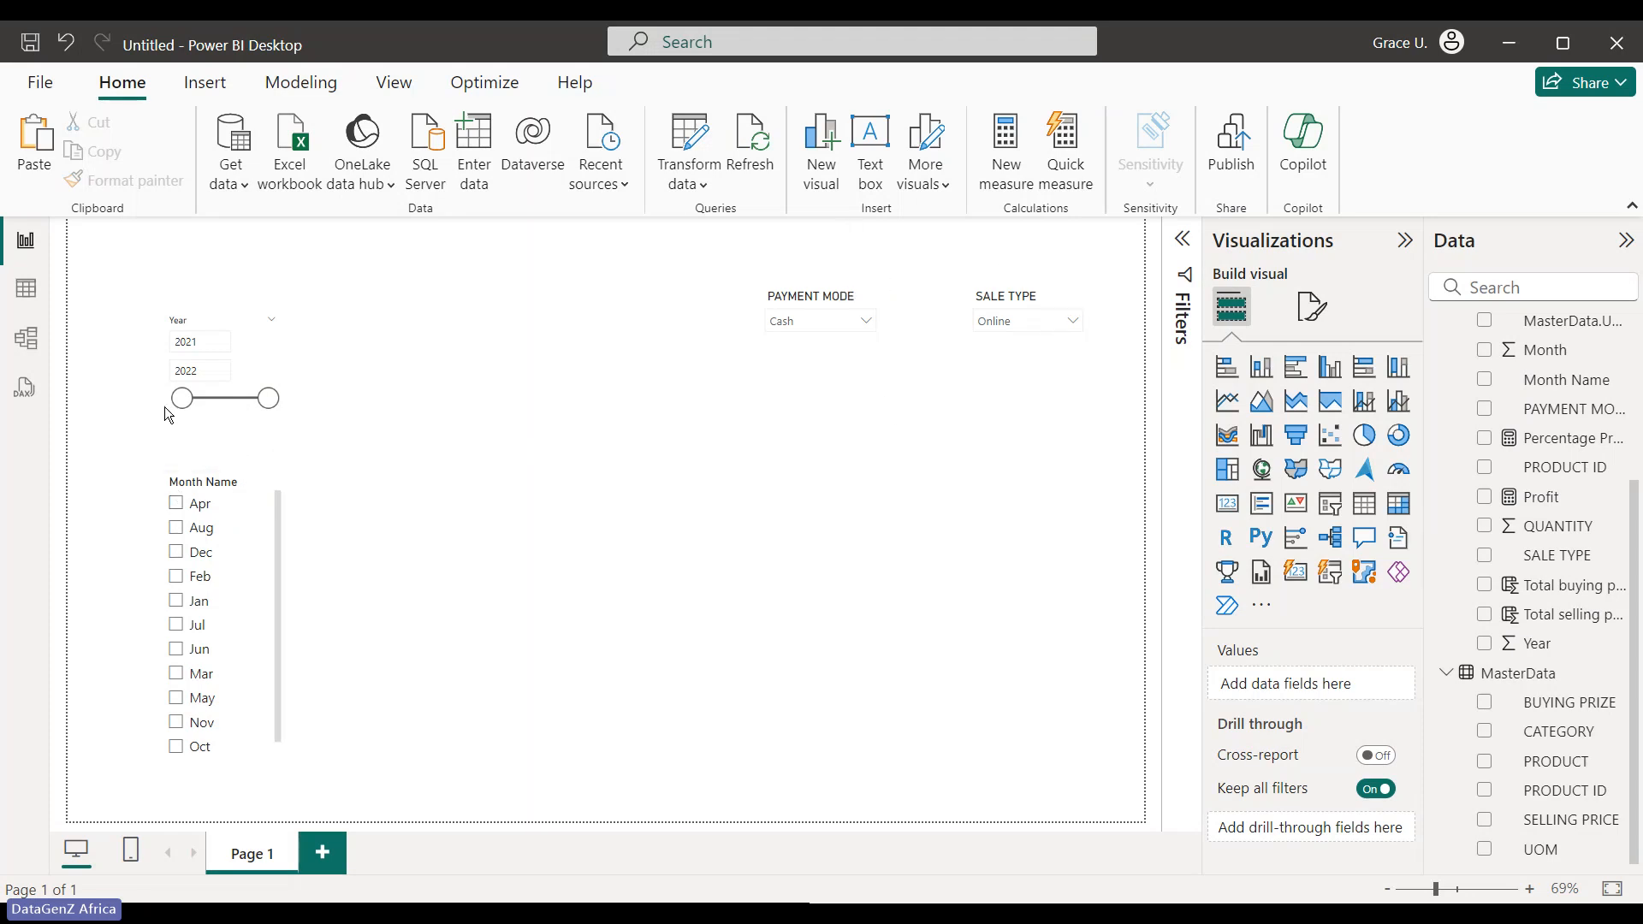
# Try narrowing the Year slicer's range to 2022 only, and restore it to 2021 through 2022
pyautogui.click(205, 347)
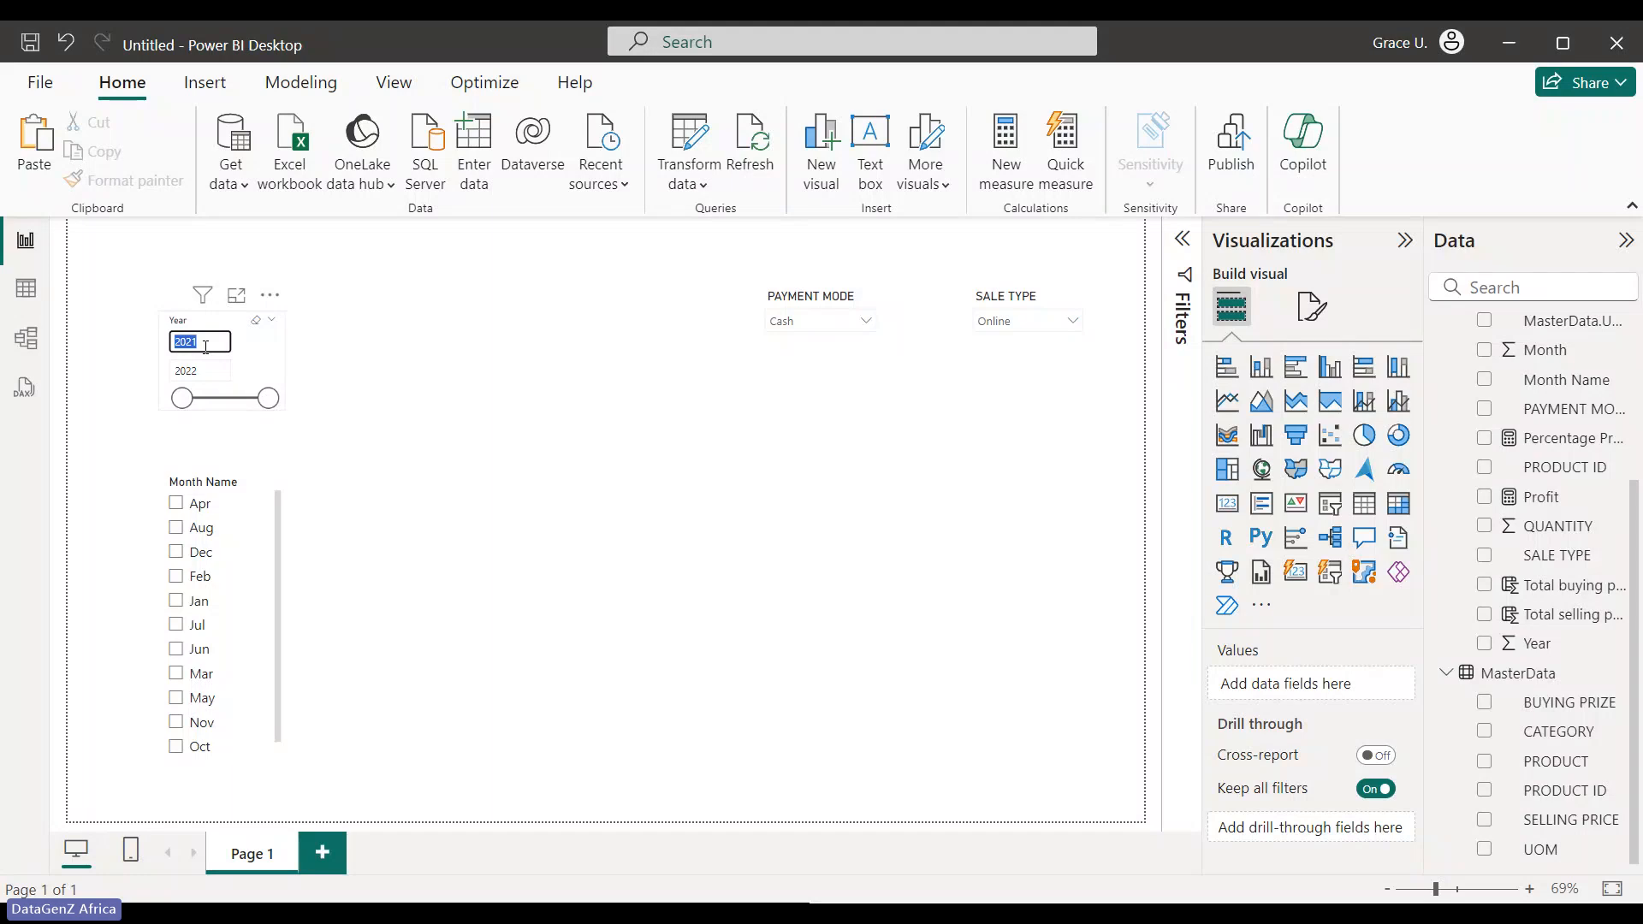
pyautogui.click(225, 403)
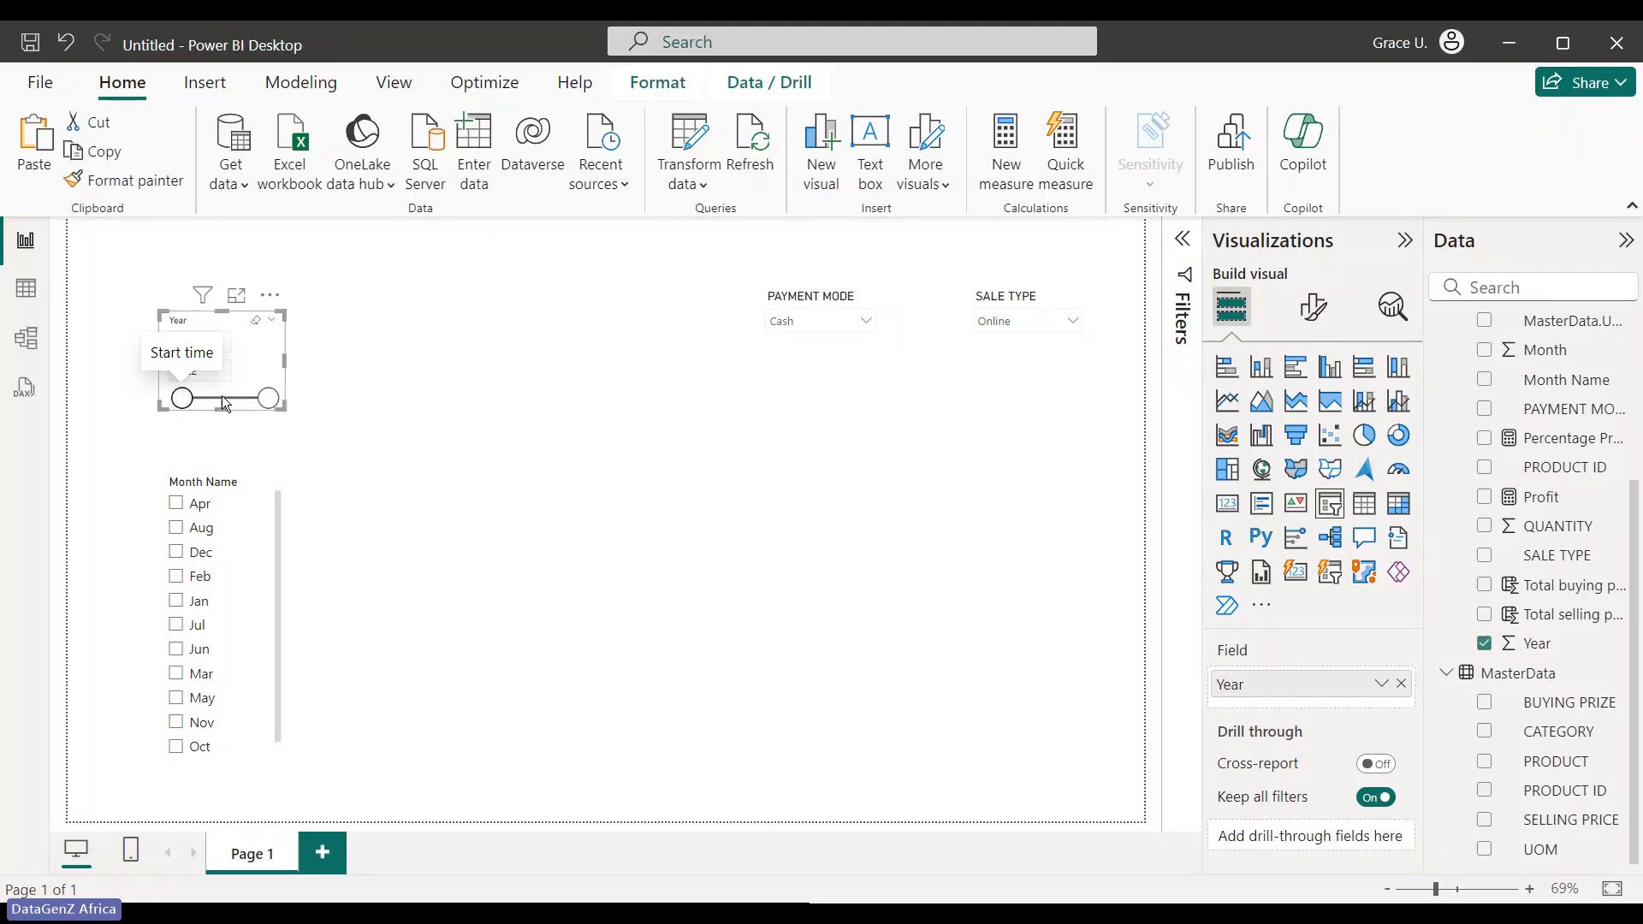
pyautogui.moveTo(224, 404); pyautogui.dragTo(229, 405)
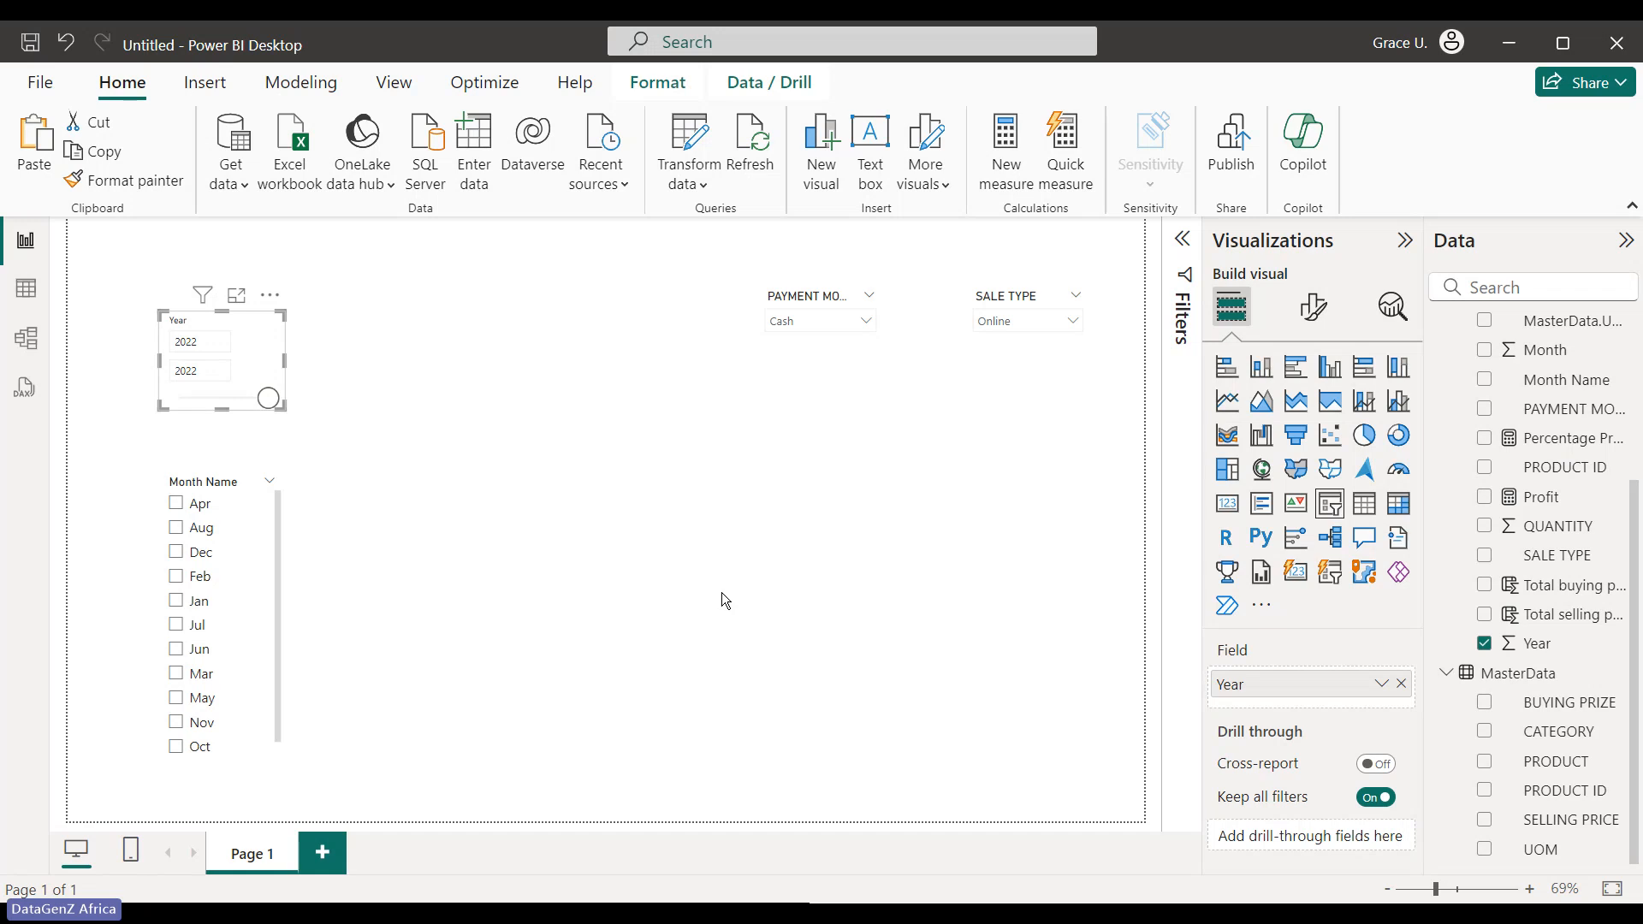
pyautogui.moveTo(268, 398); pyautogui.dragTo(144, 414)
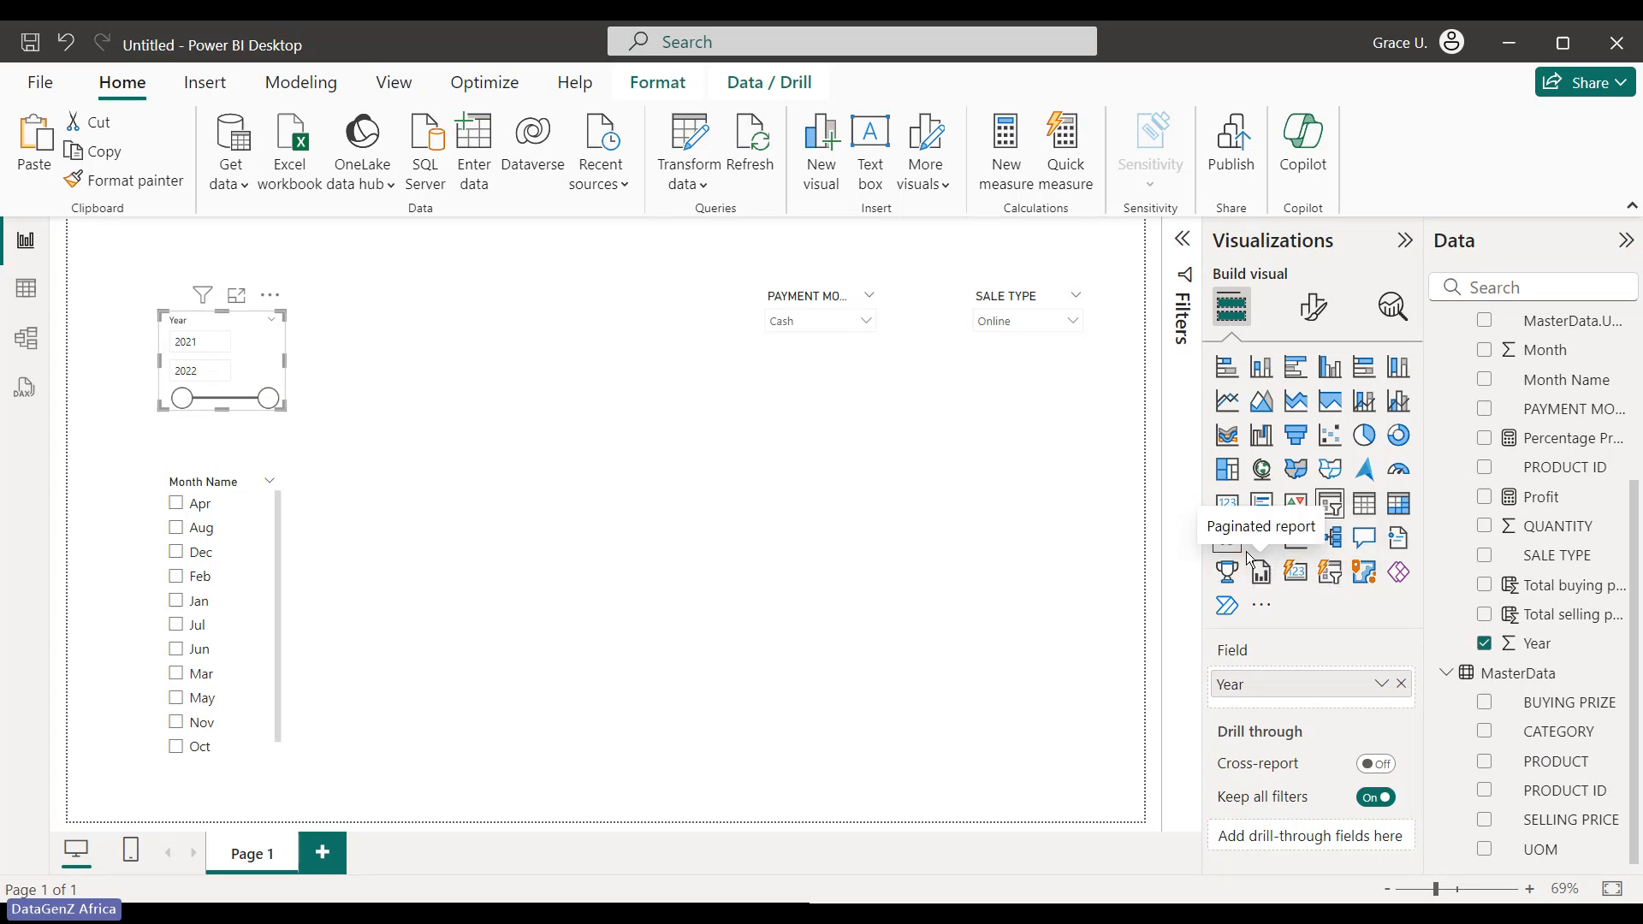
# Convert the Year slicer into a card visual, shift it slightly, and look at the PAYMENT MODE dropdown's choices
pyautogui.click(1295, 573)
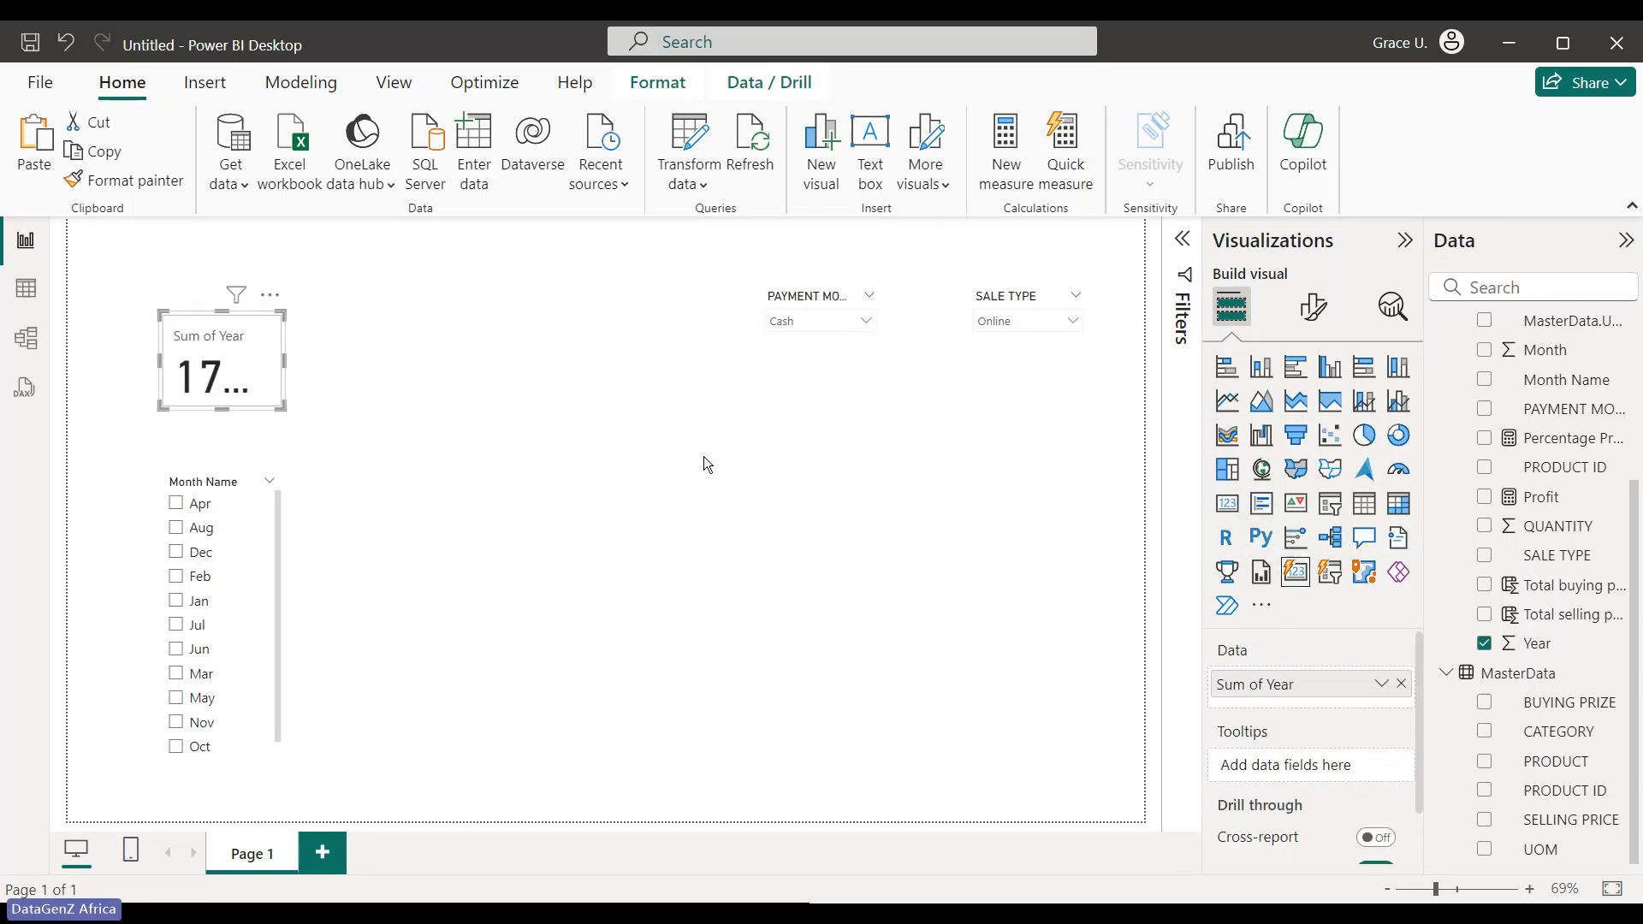
pyautogui.moveTo(243, 380)
pyautogui.mouseDown()
pyautogui.moveTo(356, 414)
pyautogui.moveTo(252, 372)
pyautogui.mouseUp()
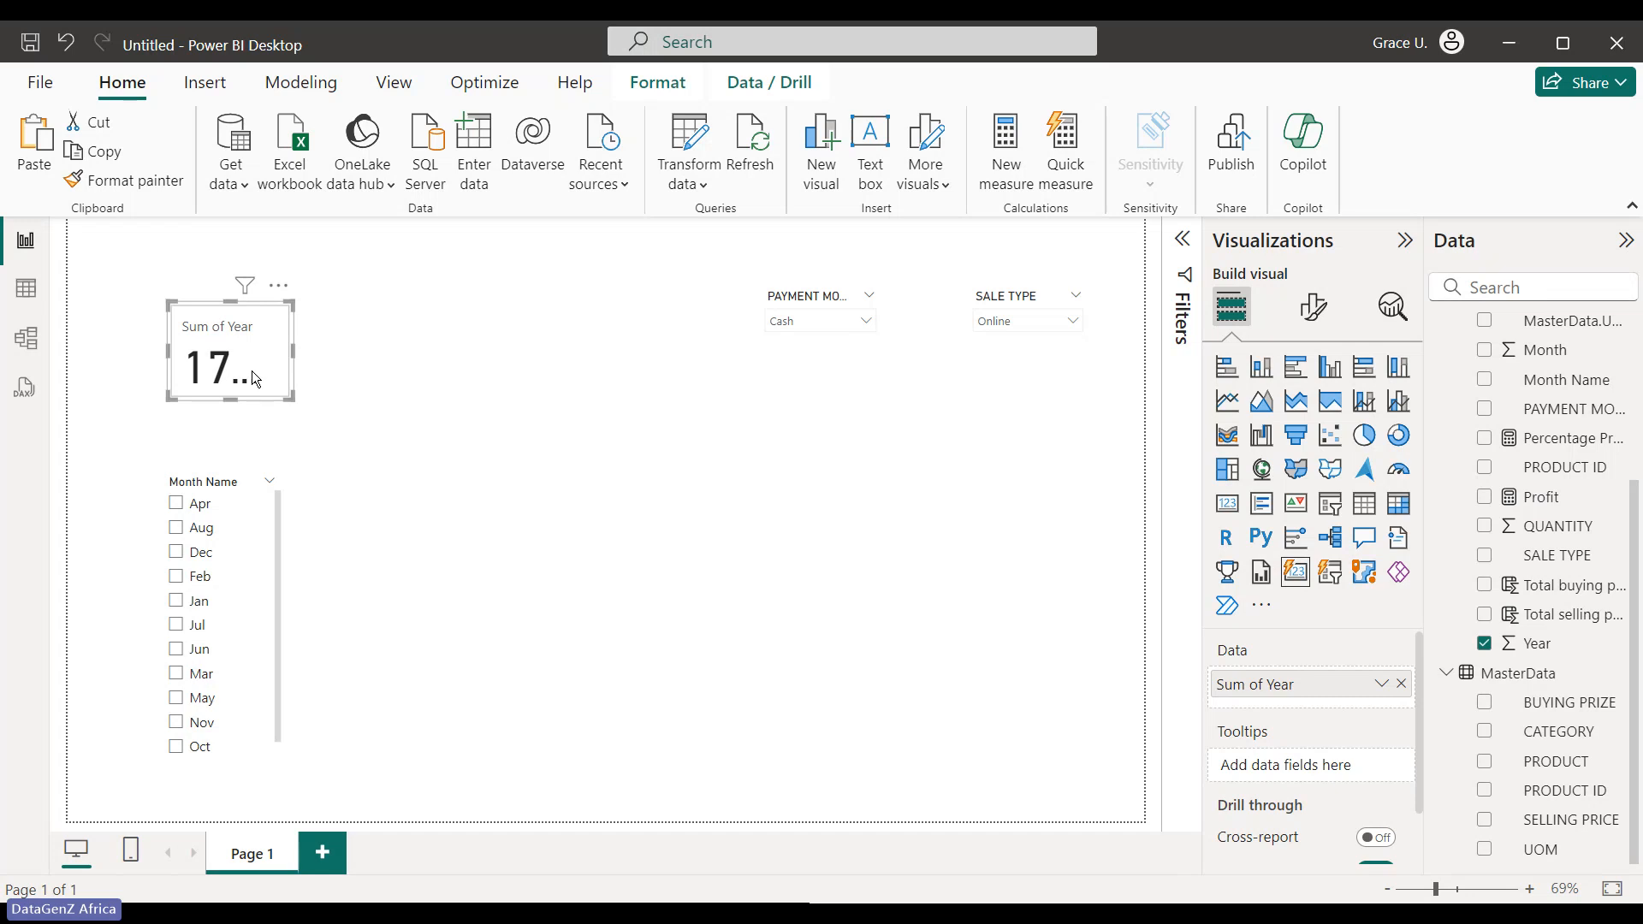
pyautogui.click(818, 322)
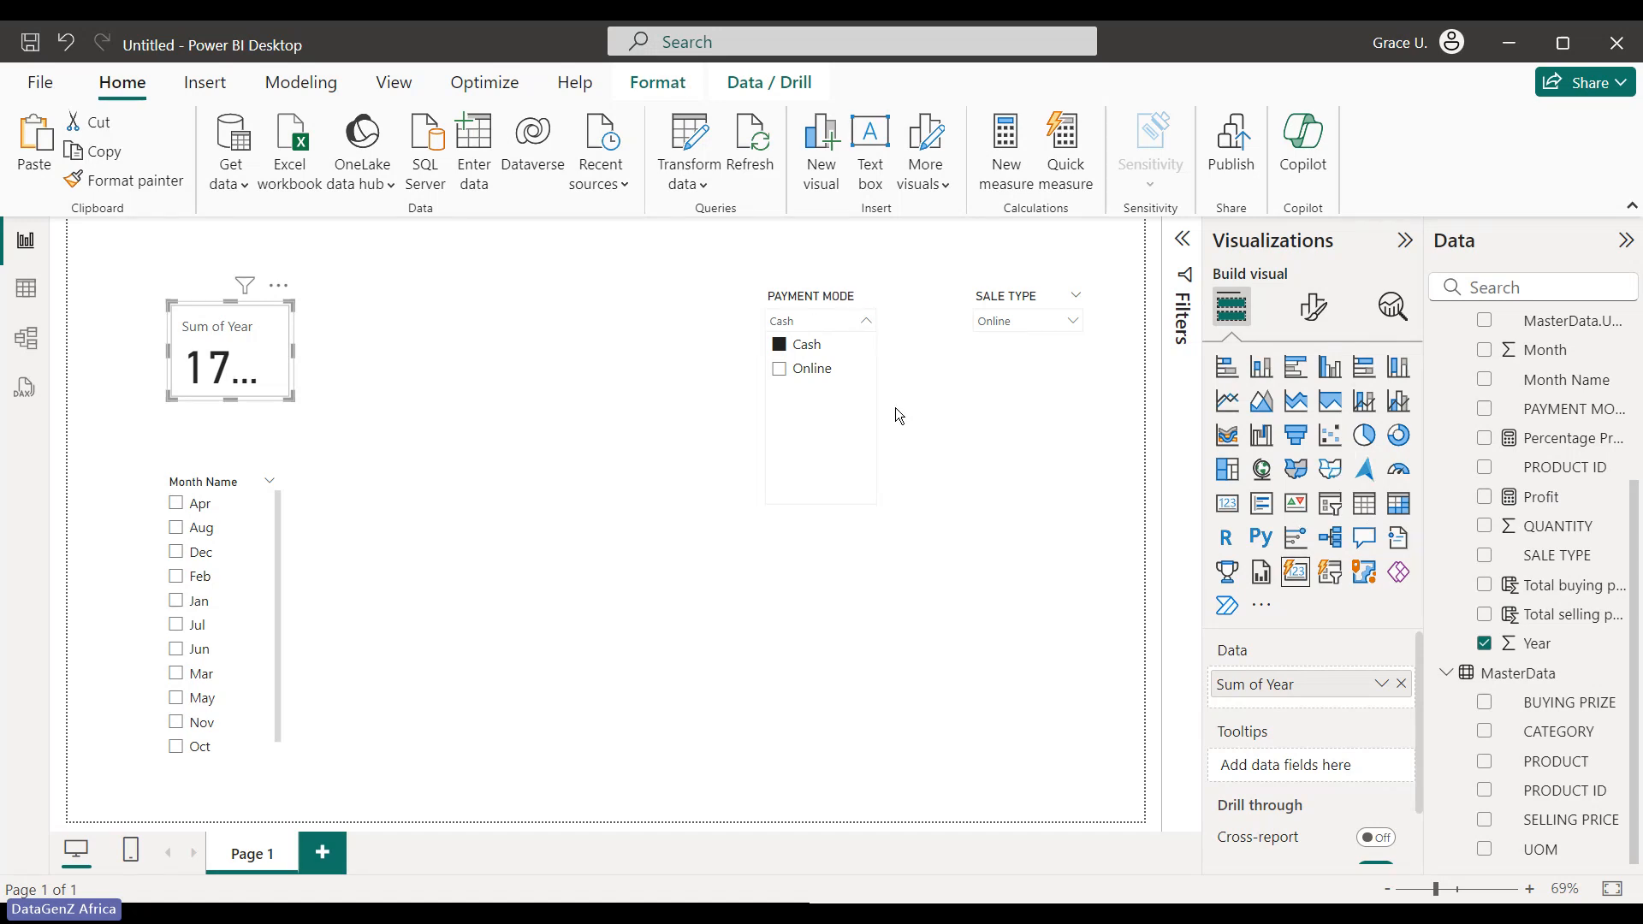
pyautogui.click(1034, 420)
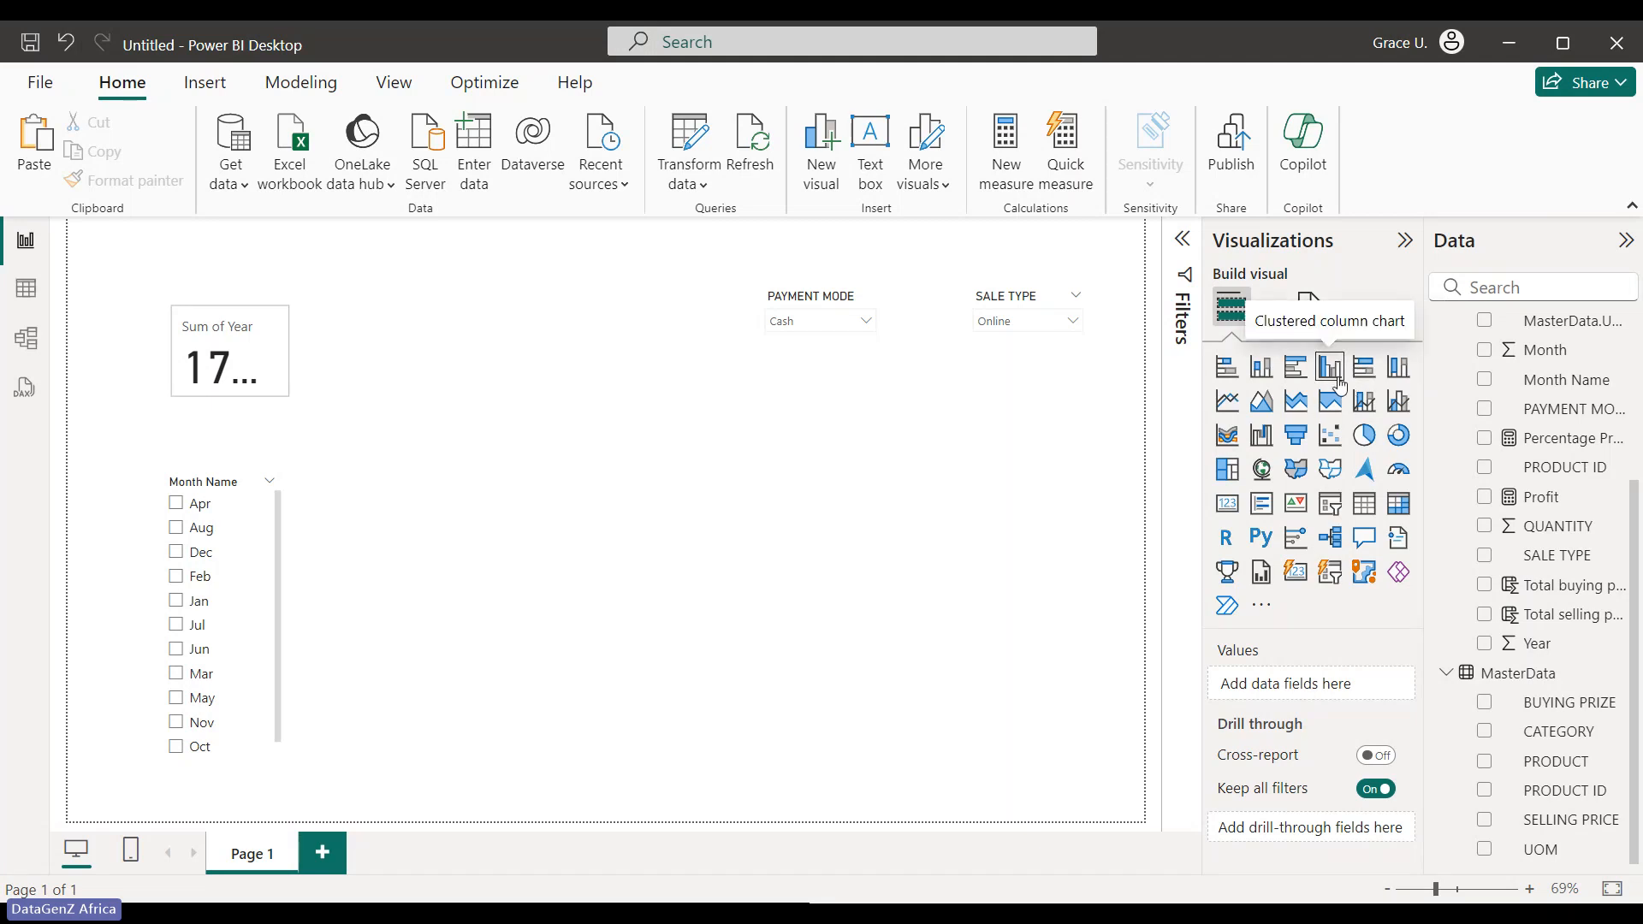
# Convert the Year card to the Slicer (new) visual and resize it into a wider, shorter strip
pyautogui.click(264, 355)
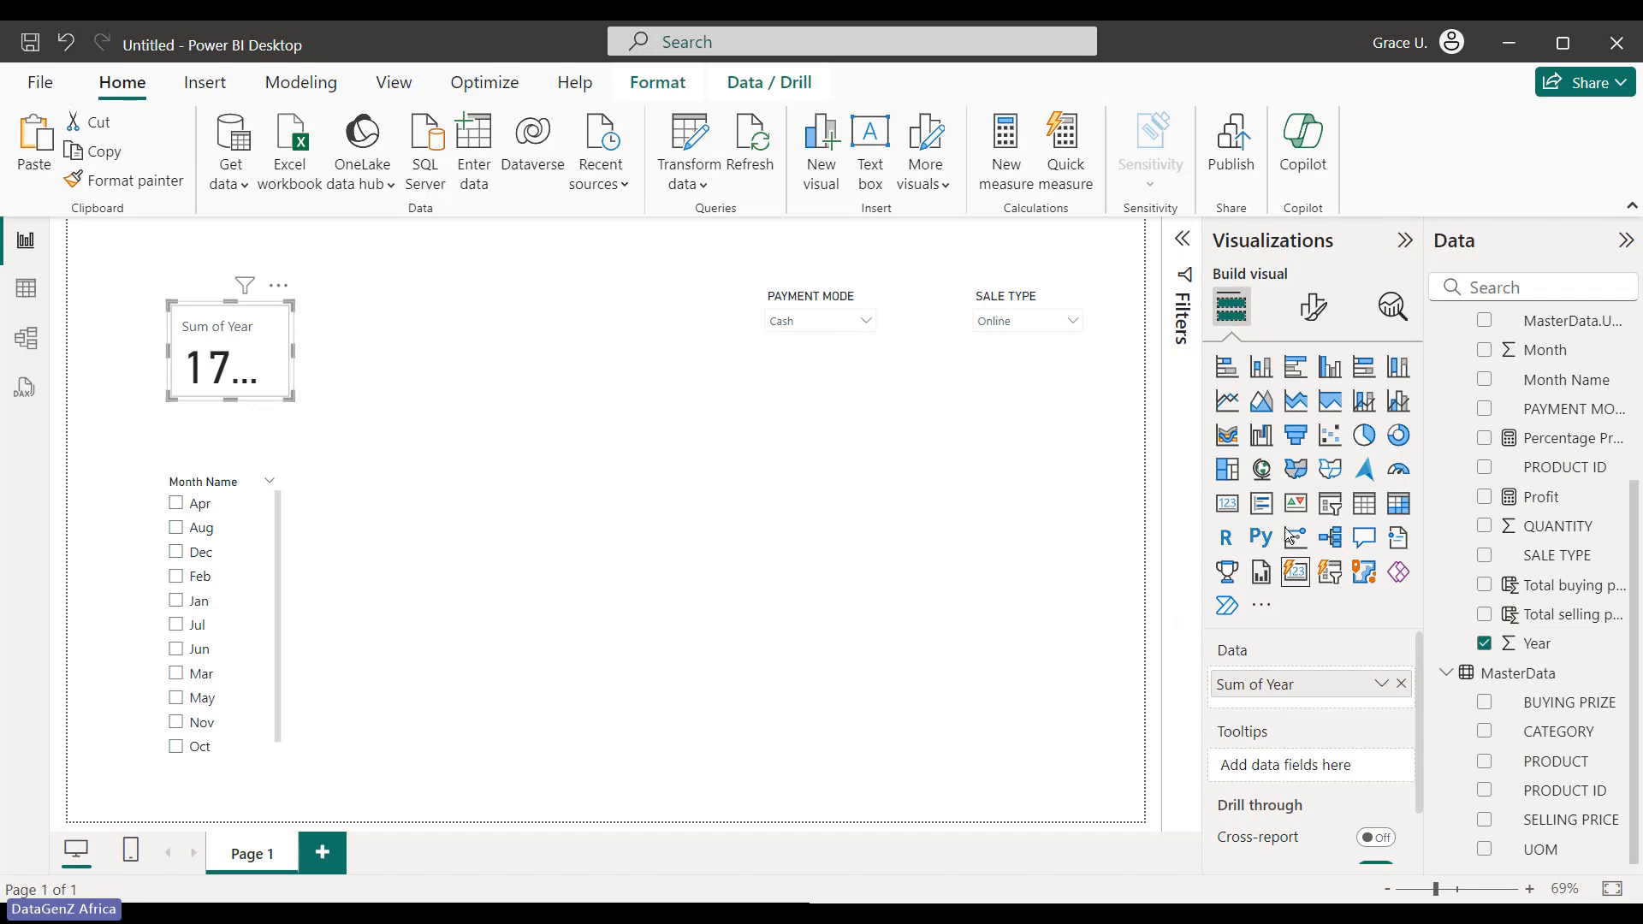
pyautogui.click(1326, 582)
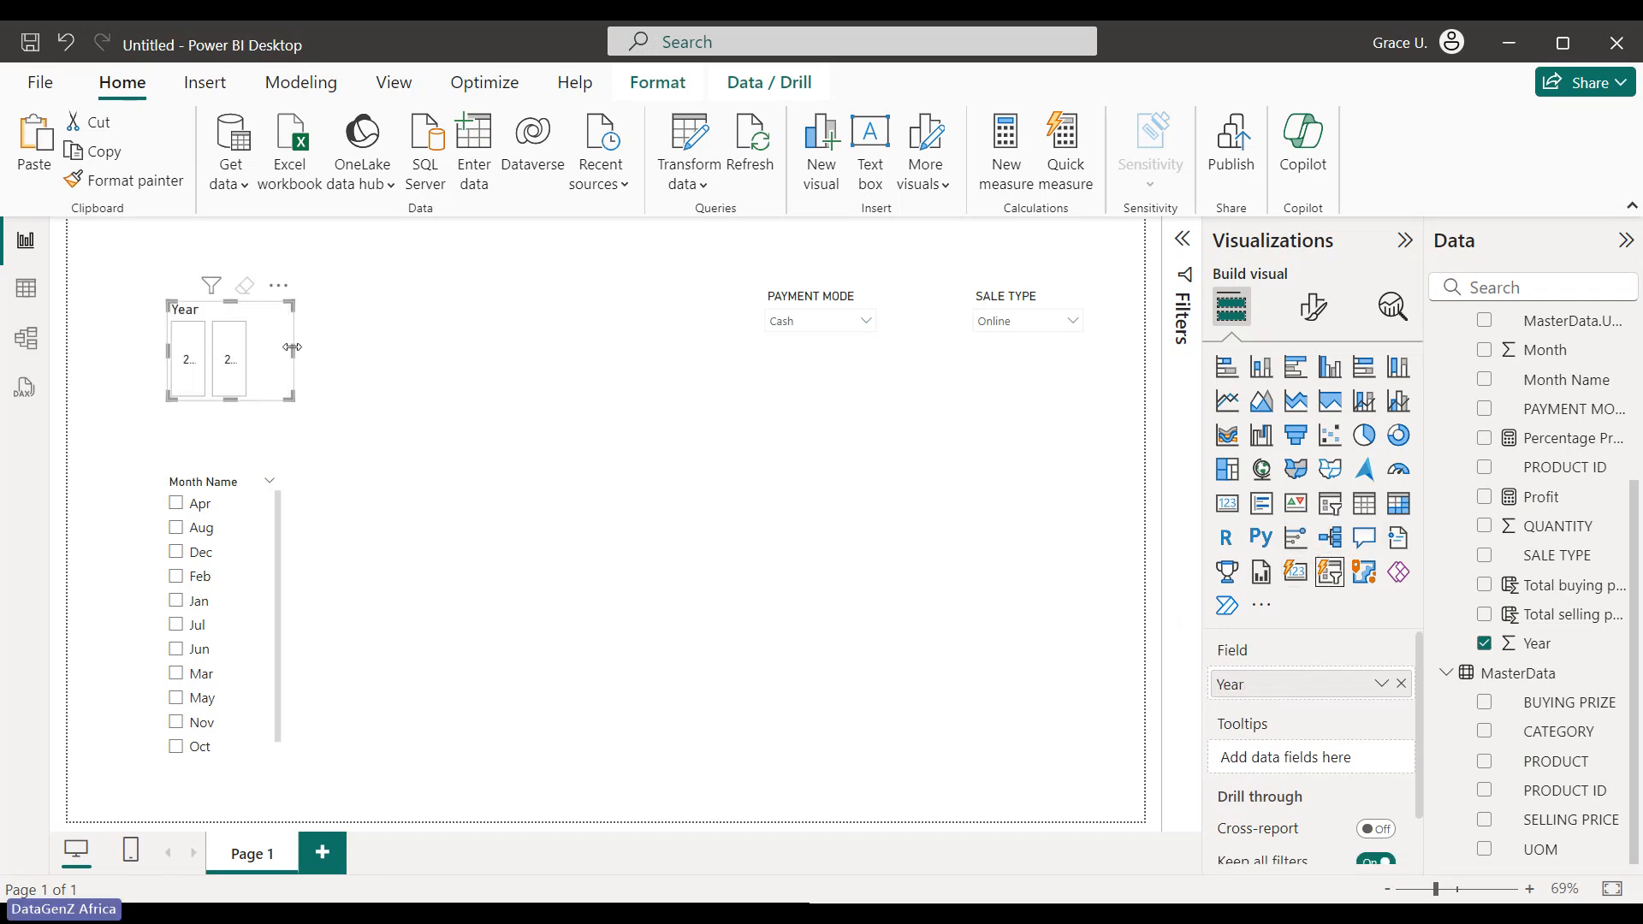
pyautogui.moveTo(294, 352); pyautogui.dragTo(324, 353)
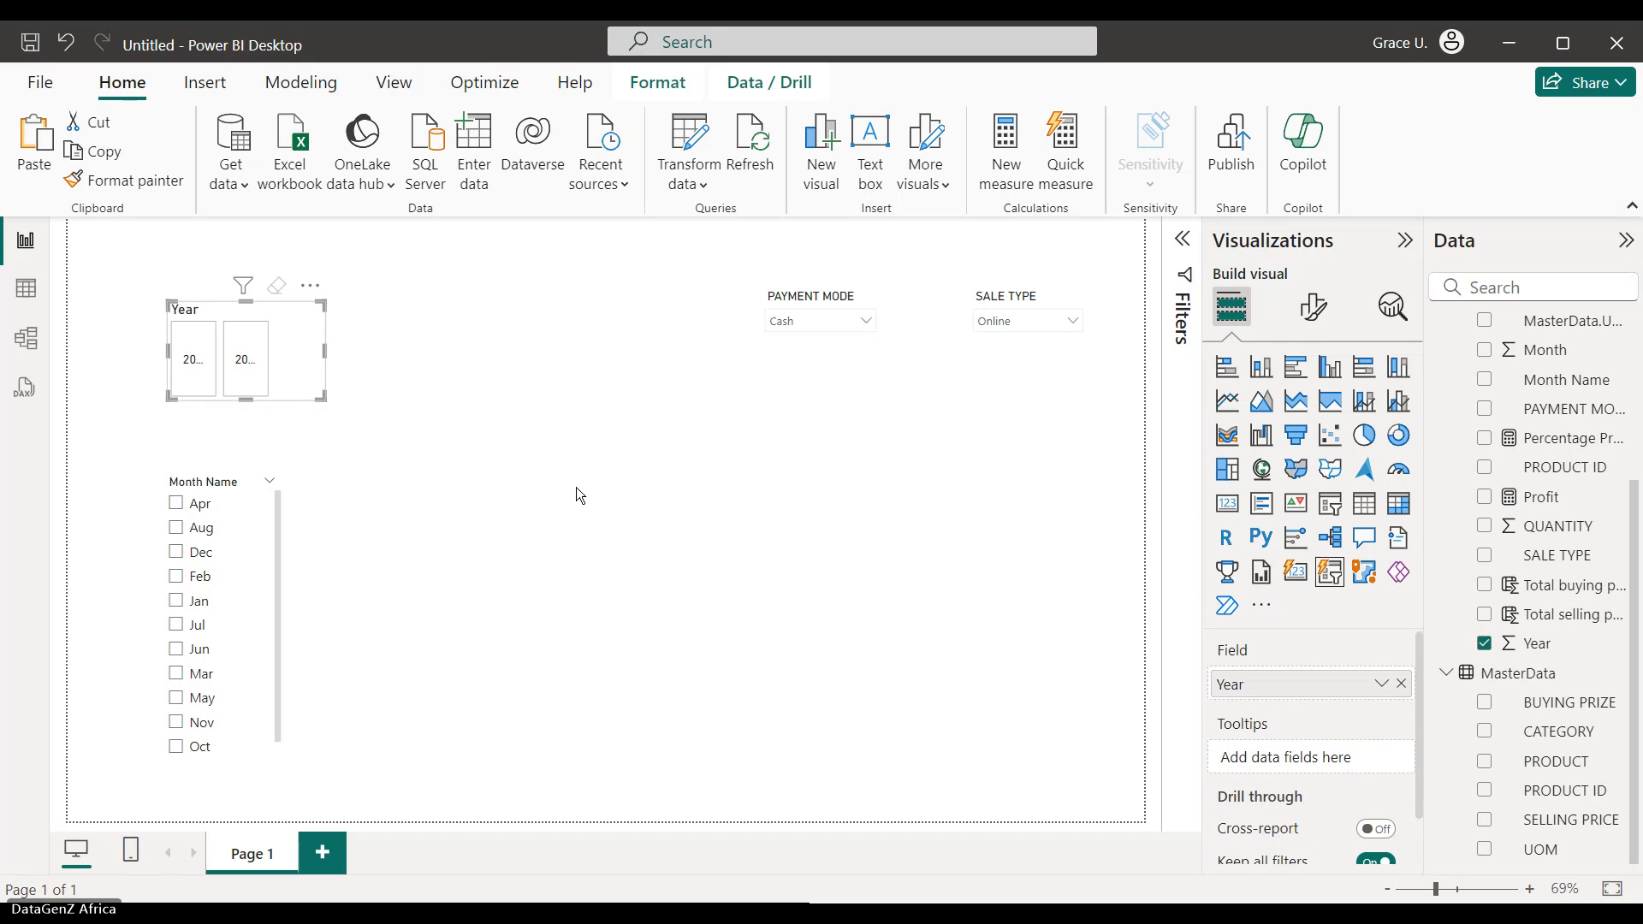
pyautogui.click(1485, 644)
pyautogui.click(1486, 644)
pyautogui.moveTo(325, 358); pyautogui.dragTo(431, 373)
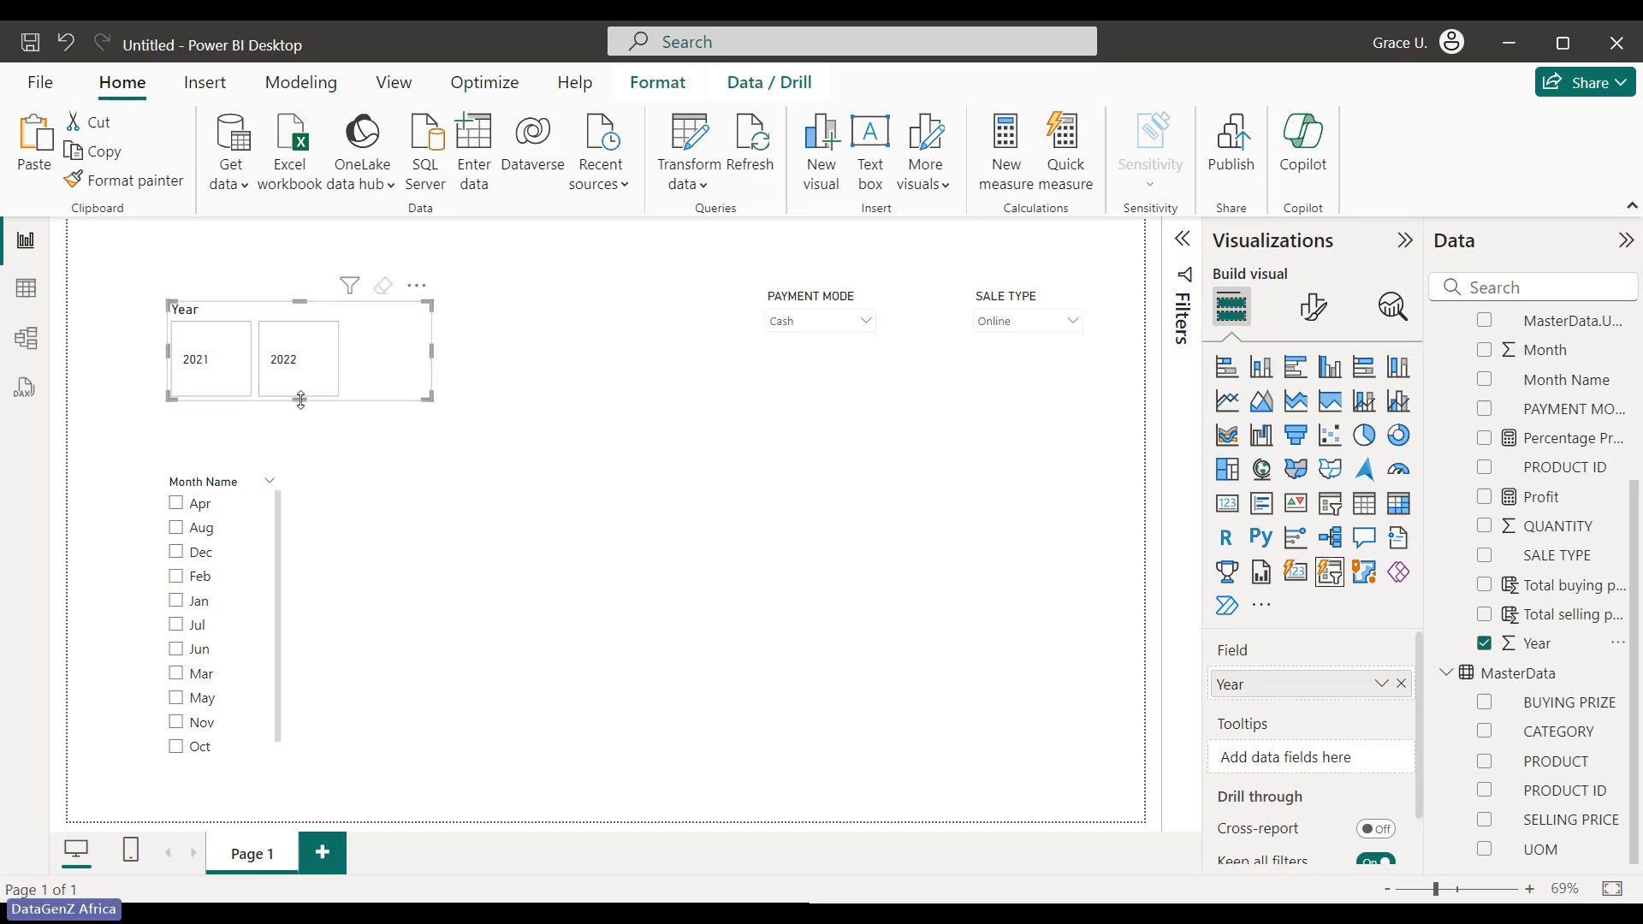
pyautogui.moveTo(300, 400); pyautogui.dragTo(292, 375)
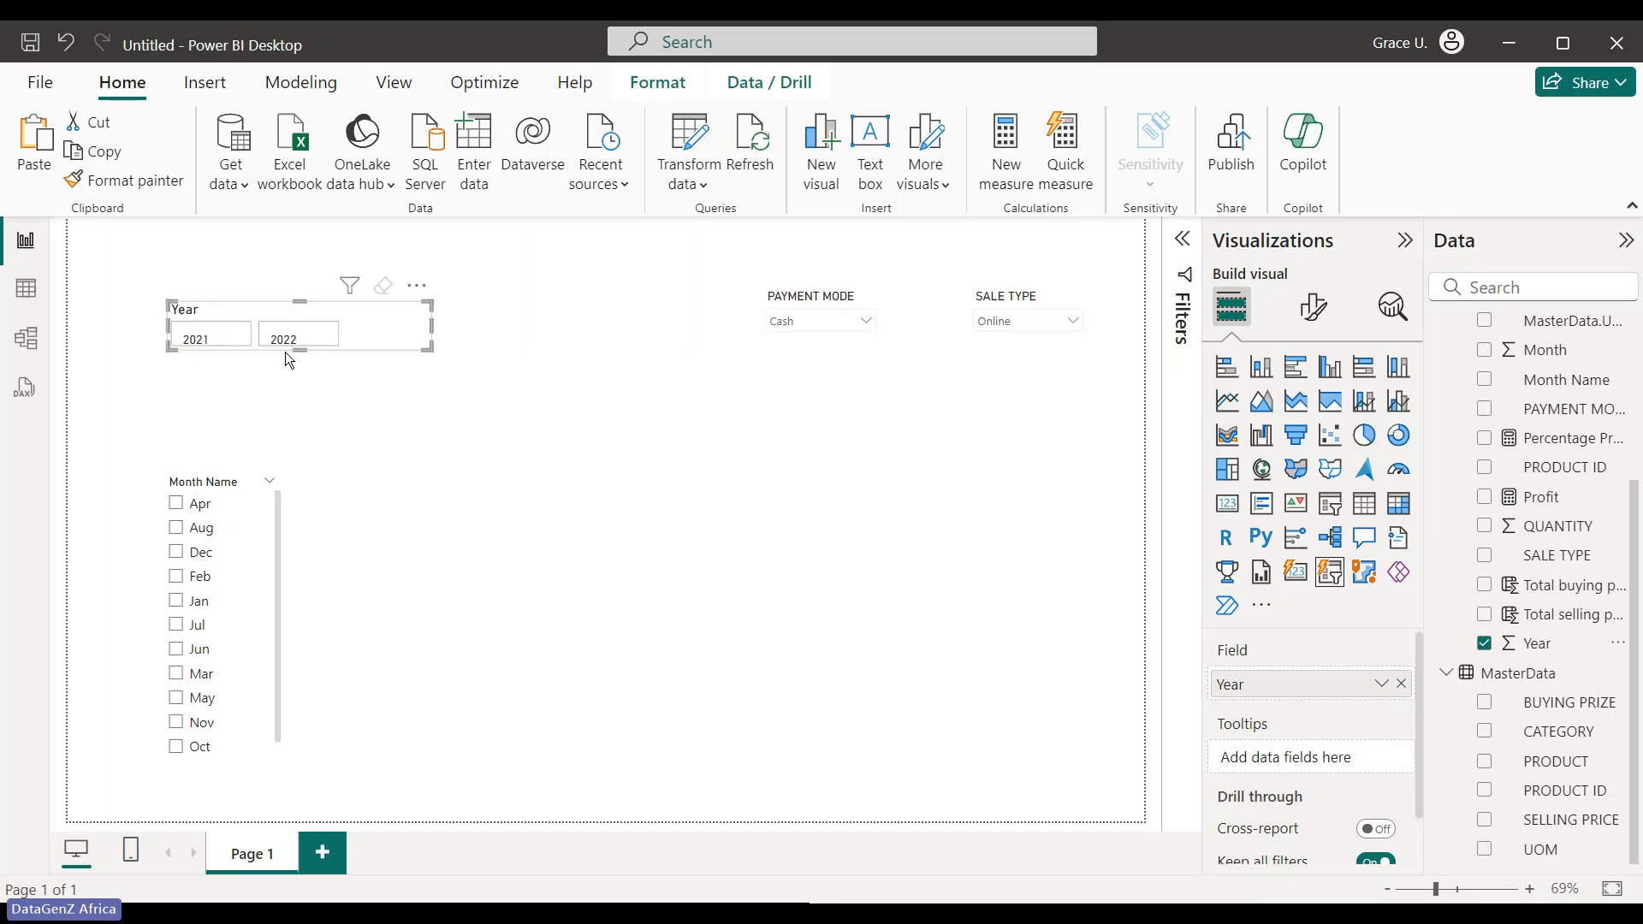
# Delete the Year tile slicer and insert an empty standard slicer on the page
pyautogui.click(321, 392)
pyautogui.click(325, 316)
pyautogui.press('Delete')
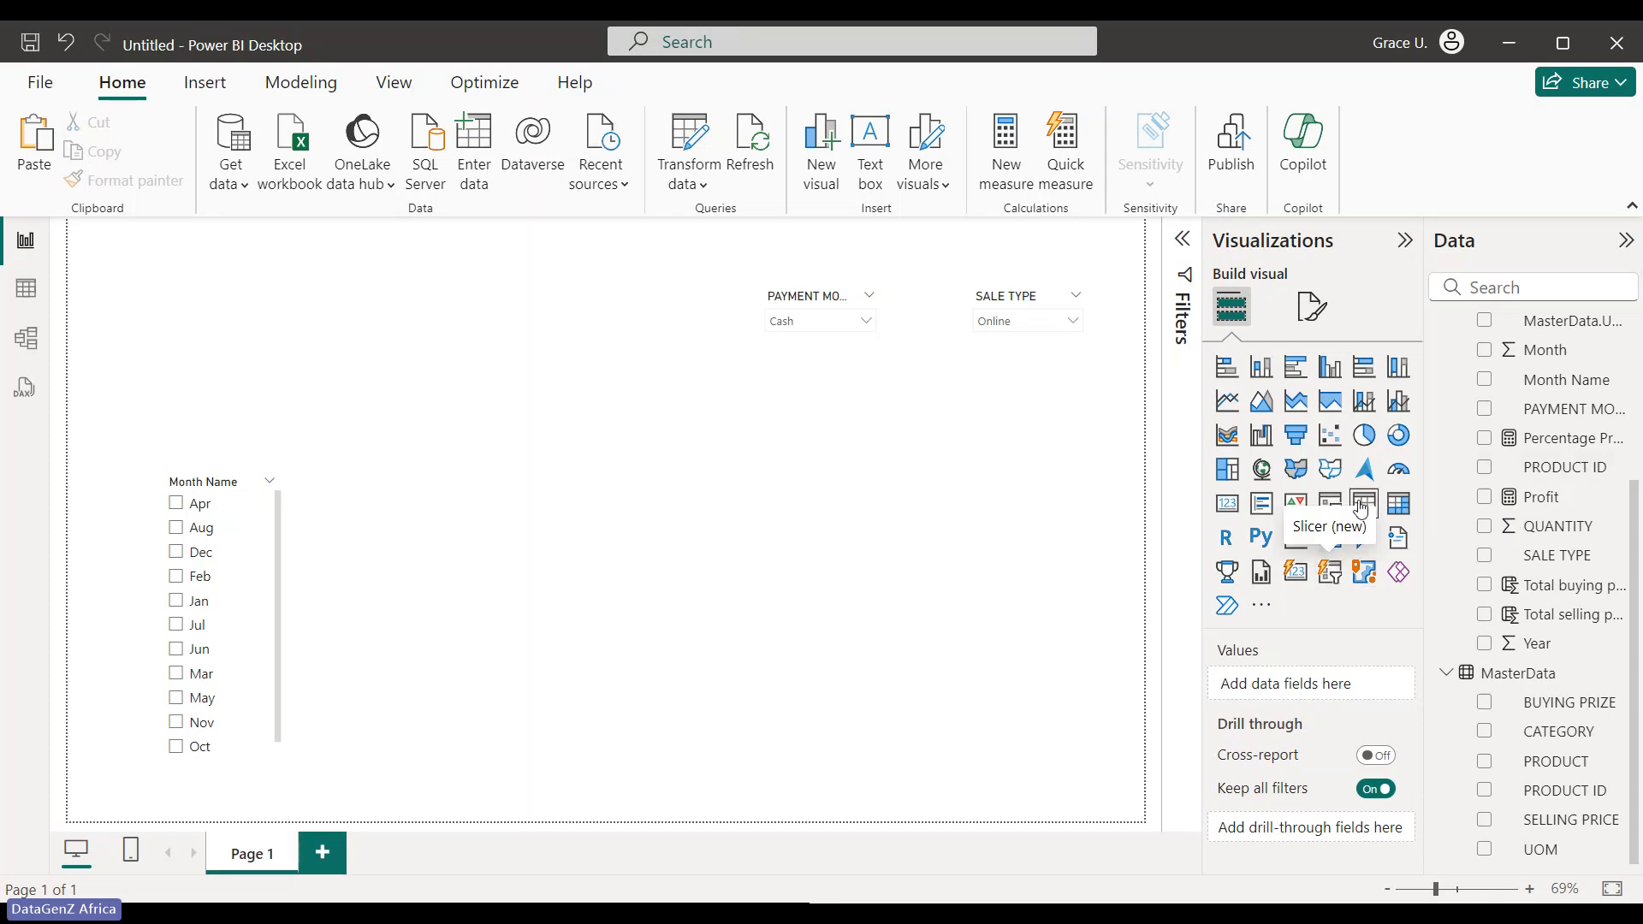
pyautogui.click(1331, 502)
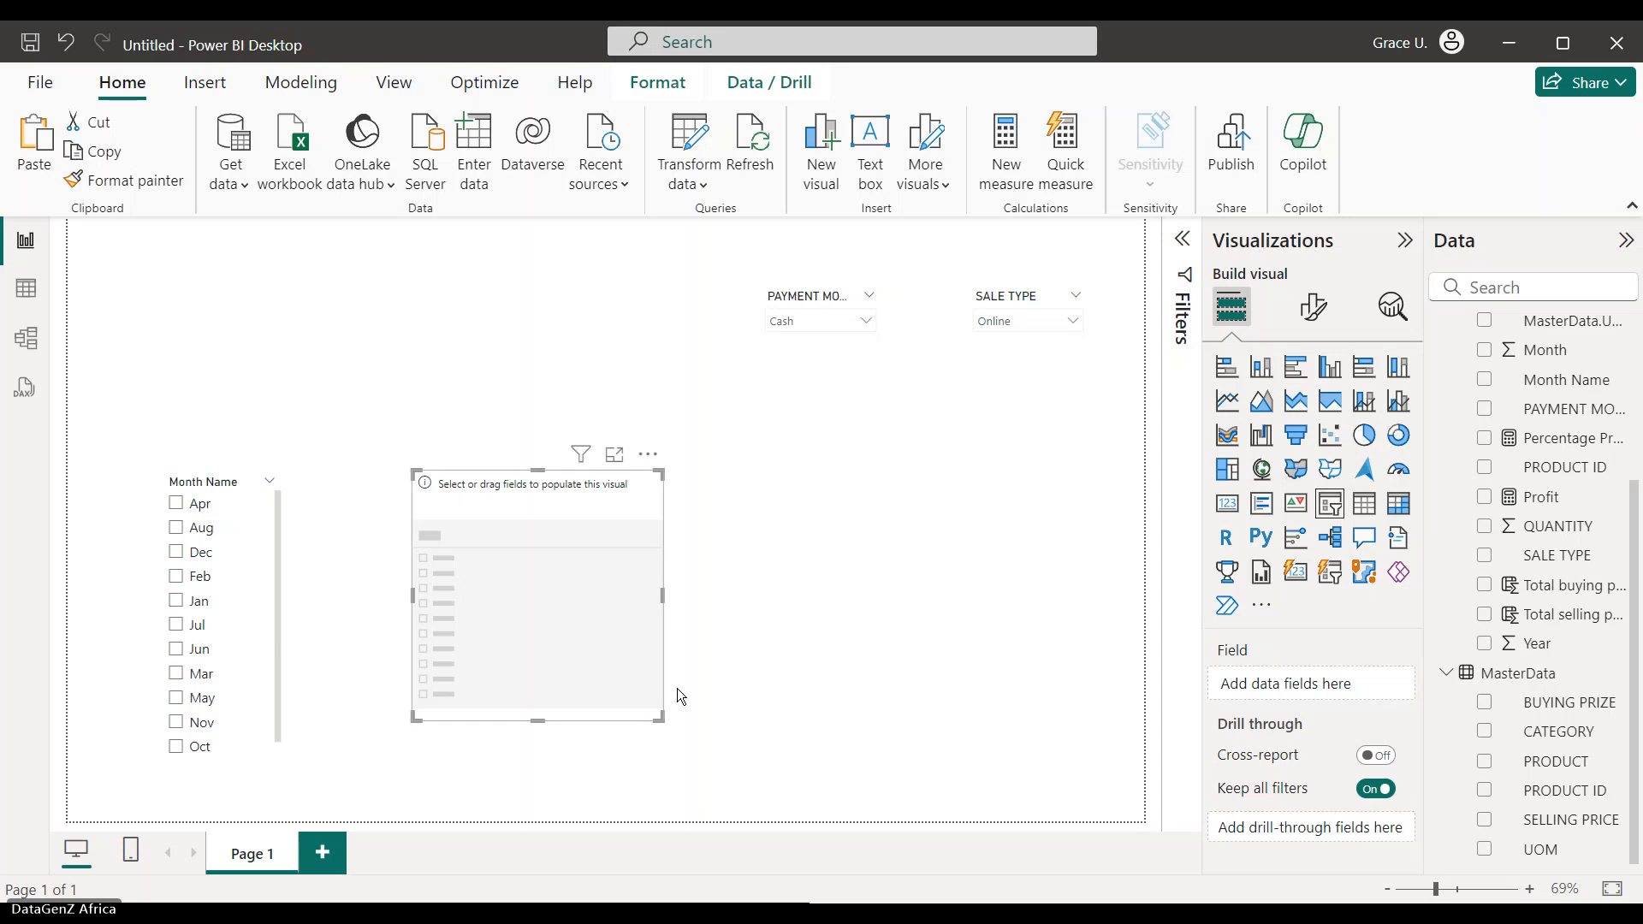
# Populate the empty slicer with Year, shrink it, and place it above the Month Name slicer
pyautogui.click(1486, 645)
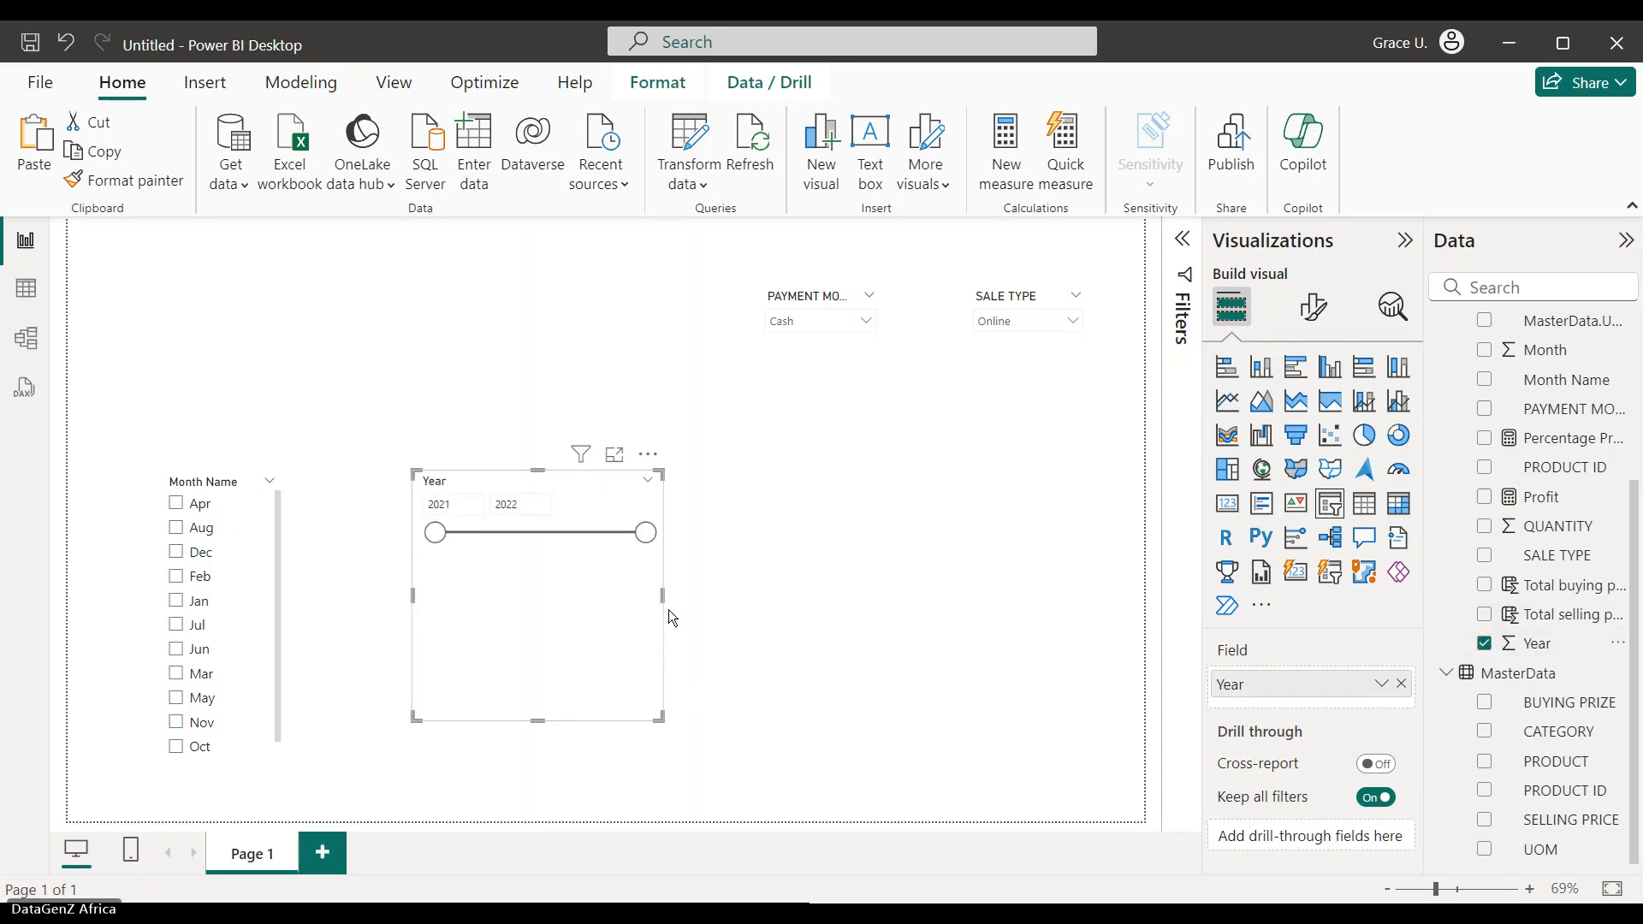
pyautogui.moveTo(664, 598); pyautogui.dragTo(552, 583)
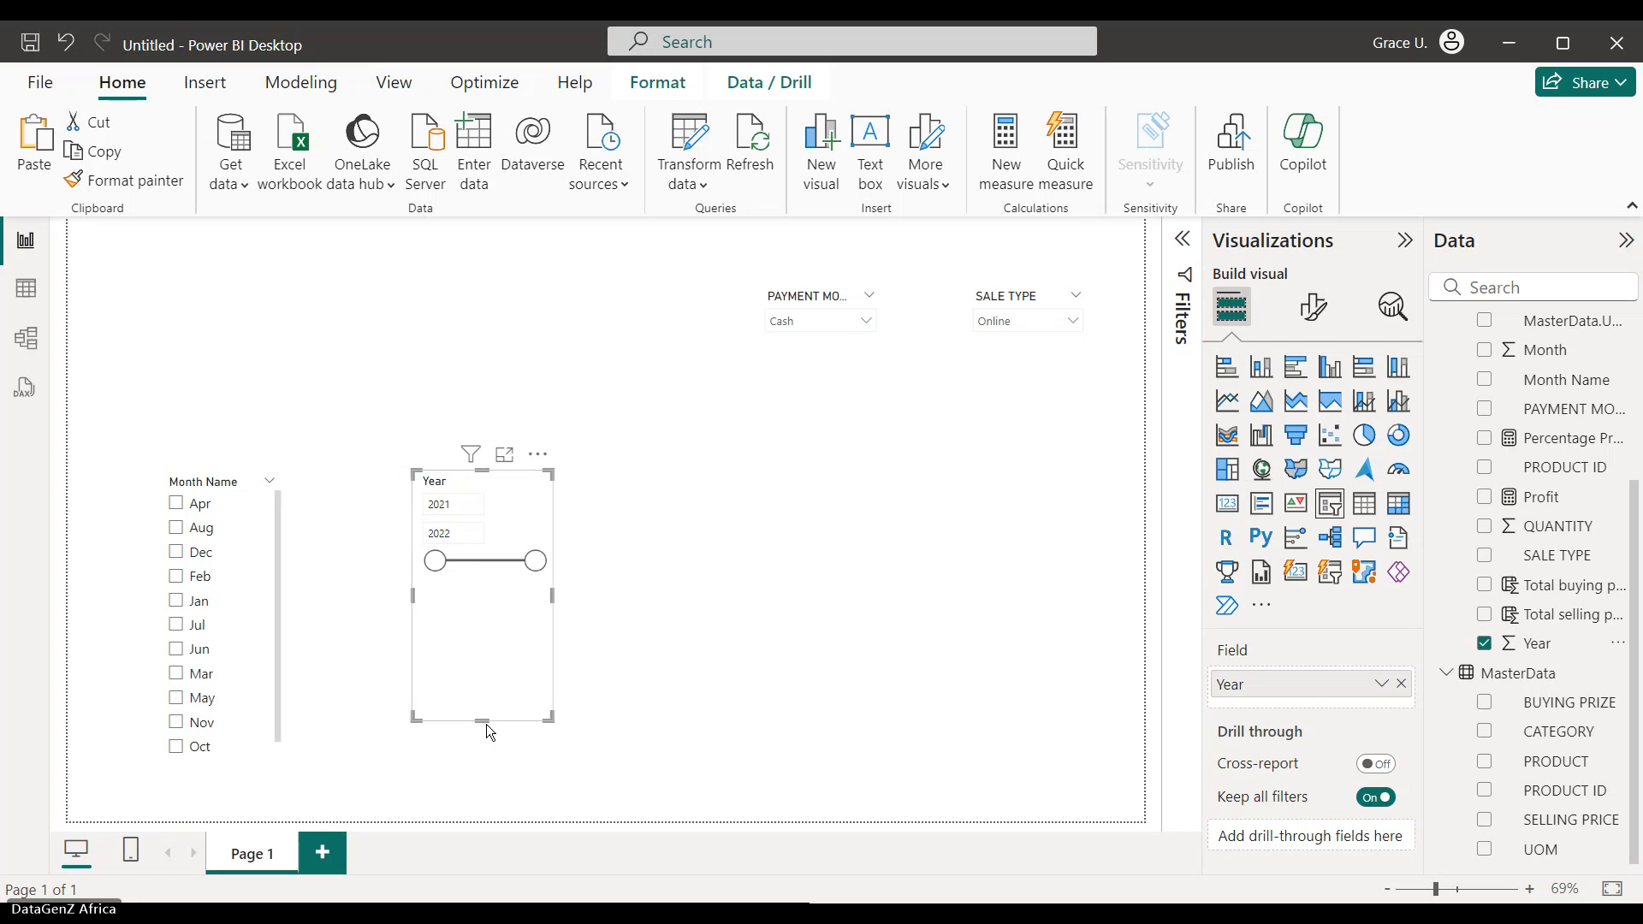
pyautogui.moveTo(483, 721); pyautogui.dragTo(254, 342)
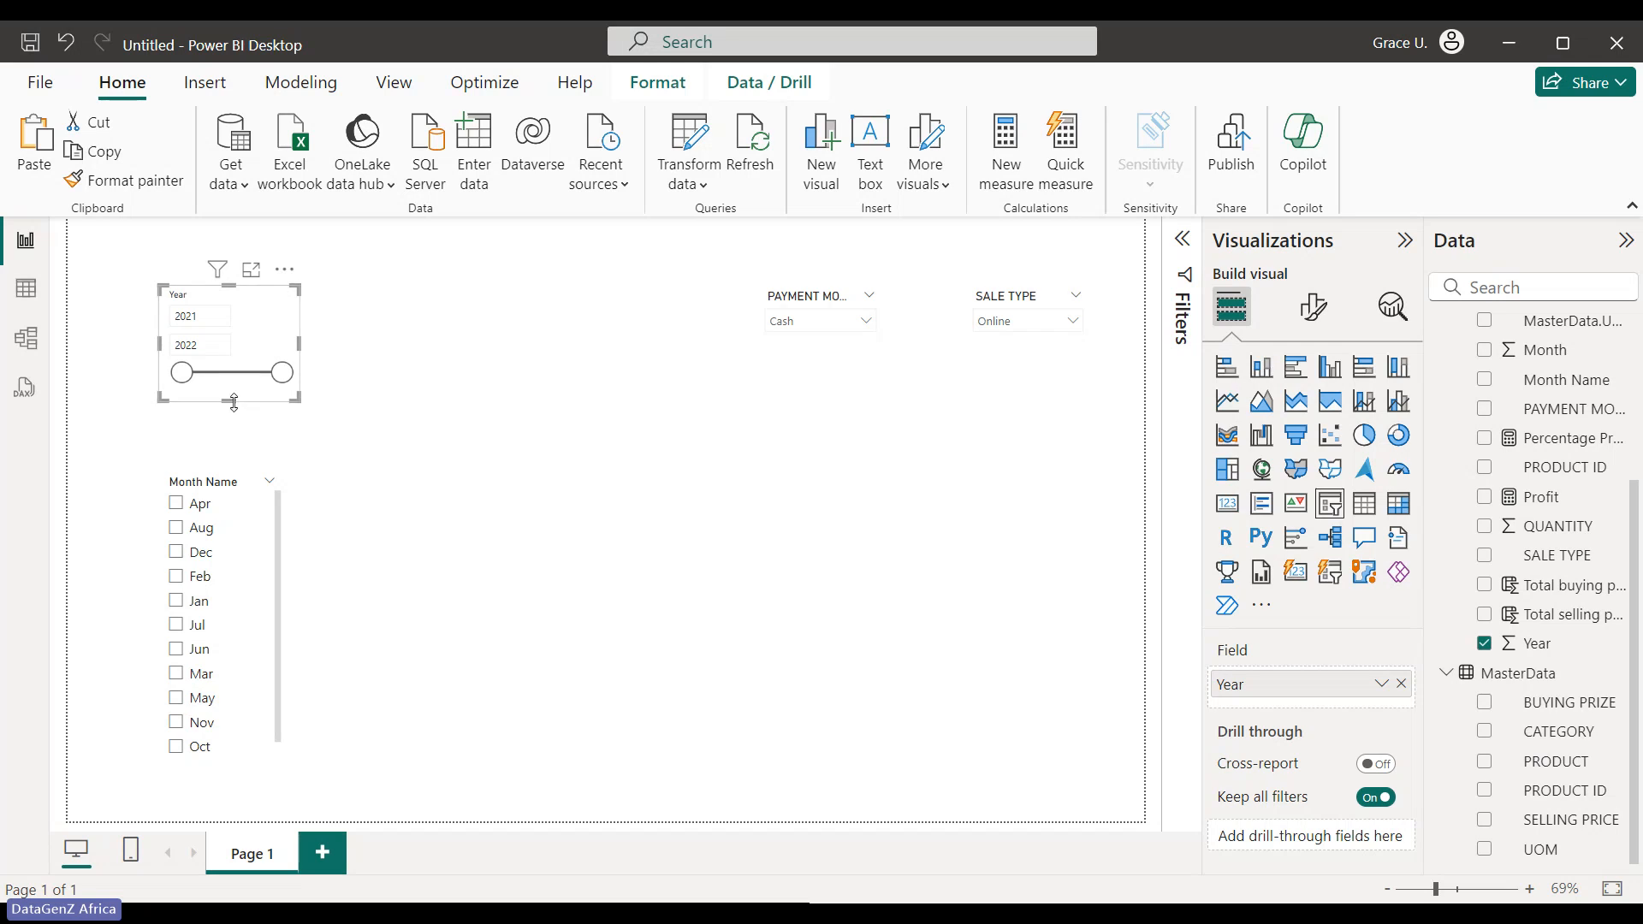
pyautogui.moveTo(233, 401)
pyautogui.mouseDown()
pyautogui.moveTo(233, 378)
pyautogui.moveTo(227, 392)
pyautogui.mouseUp()
pyautogui.click(994, 593)
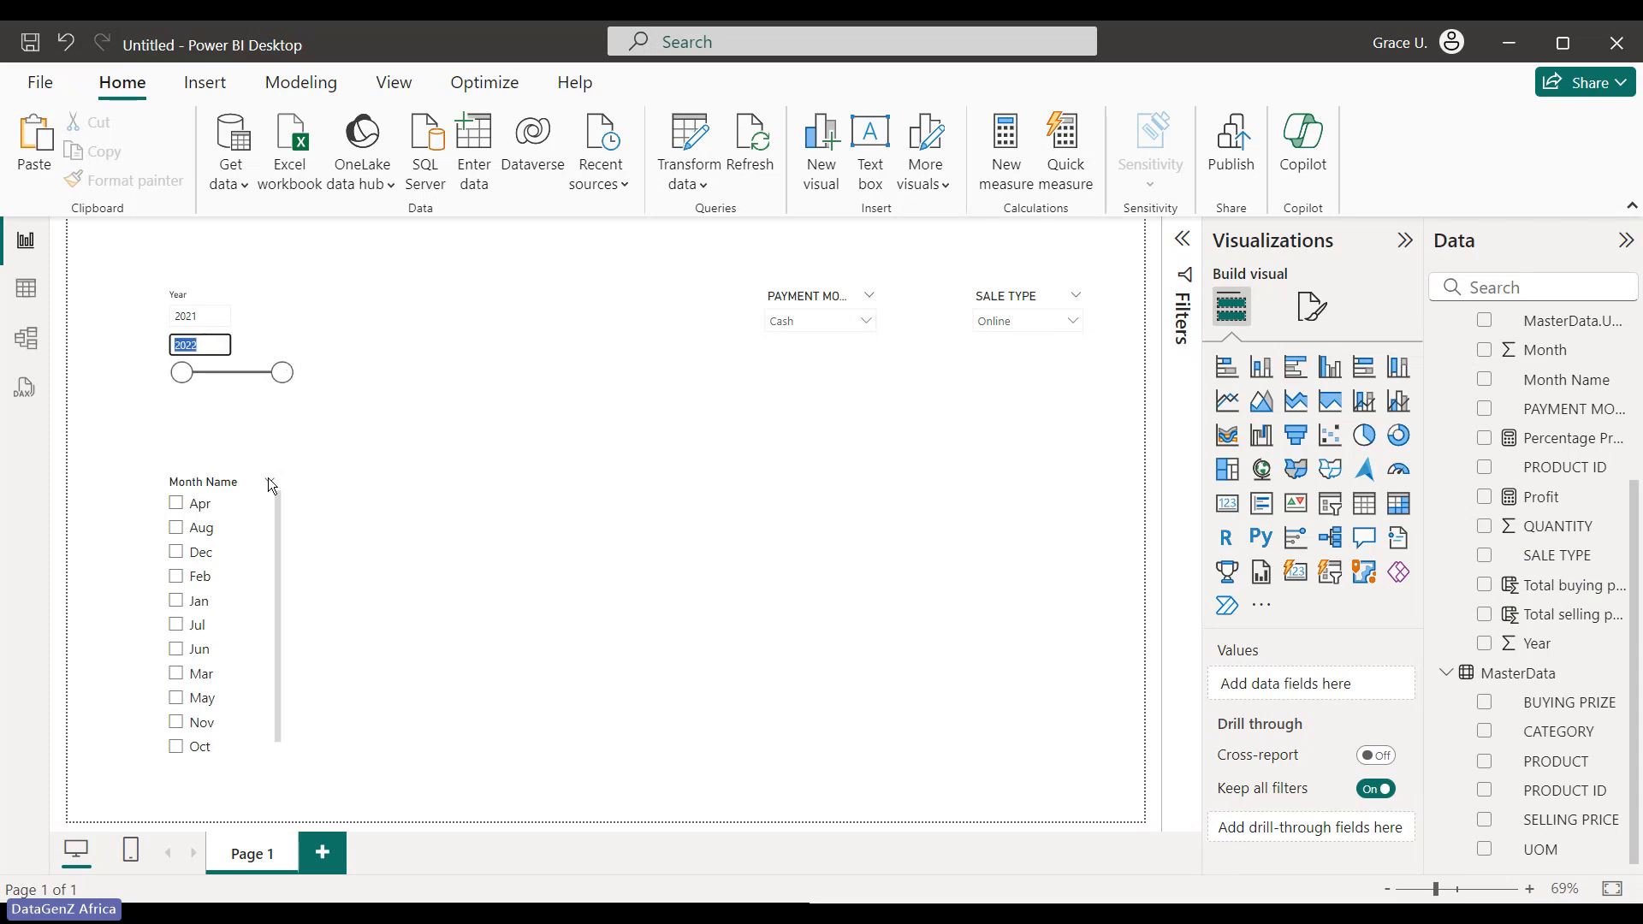
# Filter the Month Name slicer to Aug and add a compact card showing Total selling price beside it
pyautogui.click(244, 531)
pyautogui.click(620, 488)
pyautogui.click(1228, 507)
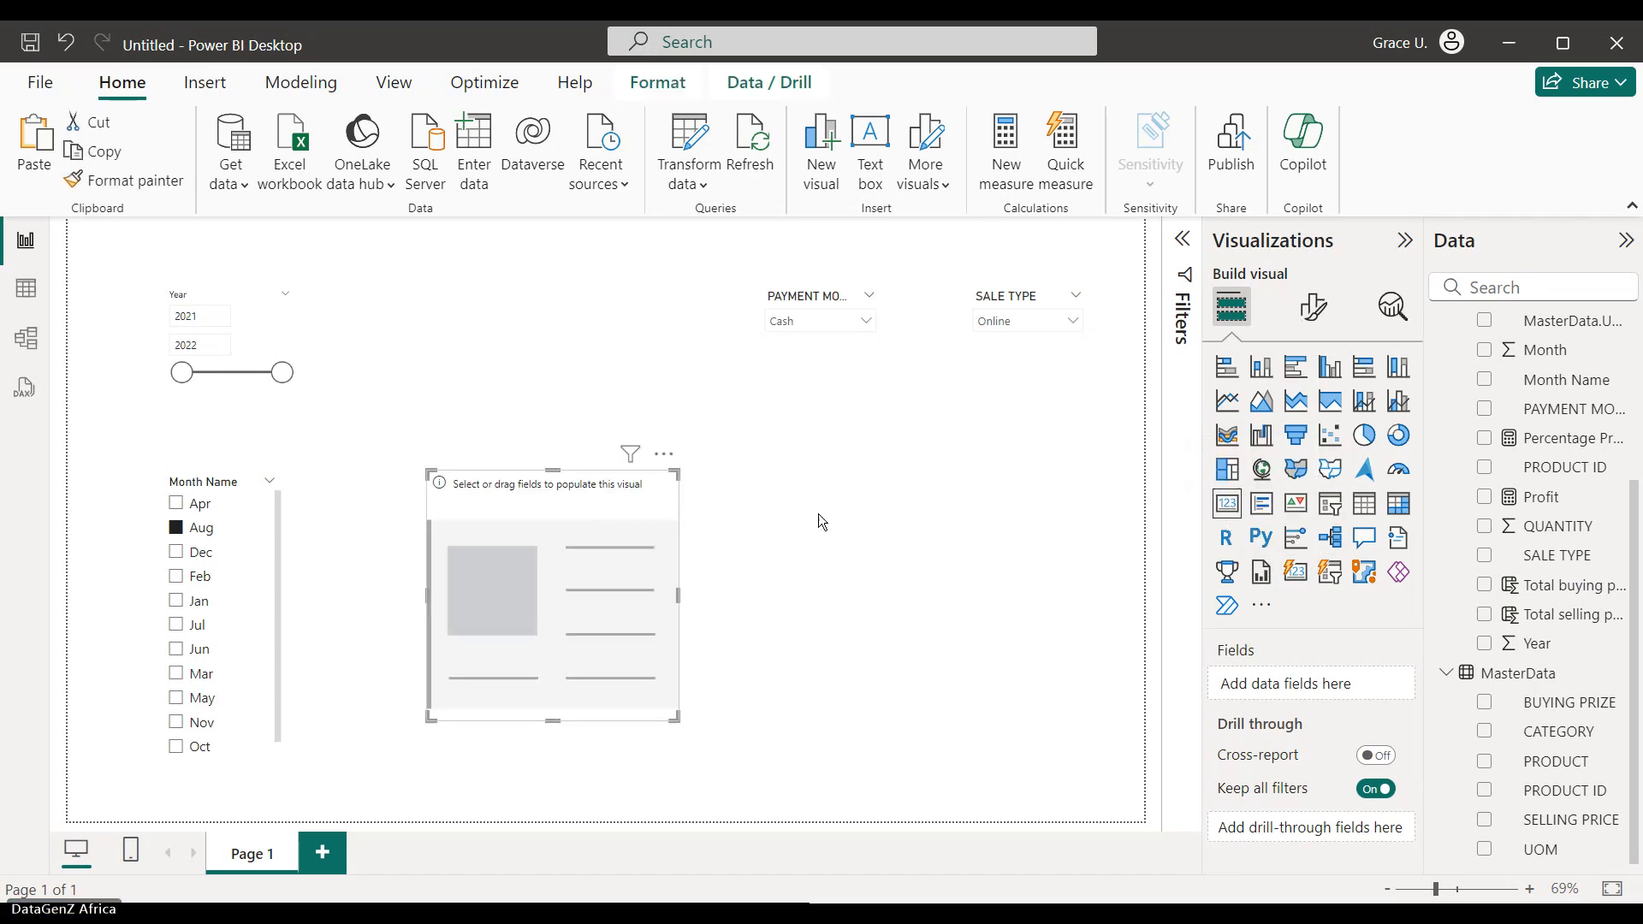
pyautogui.click(1517, 611)
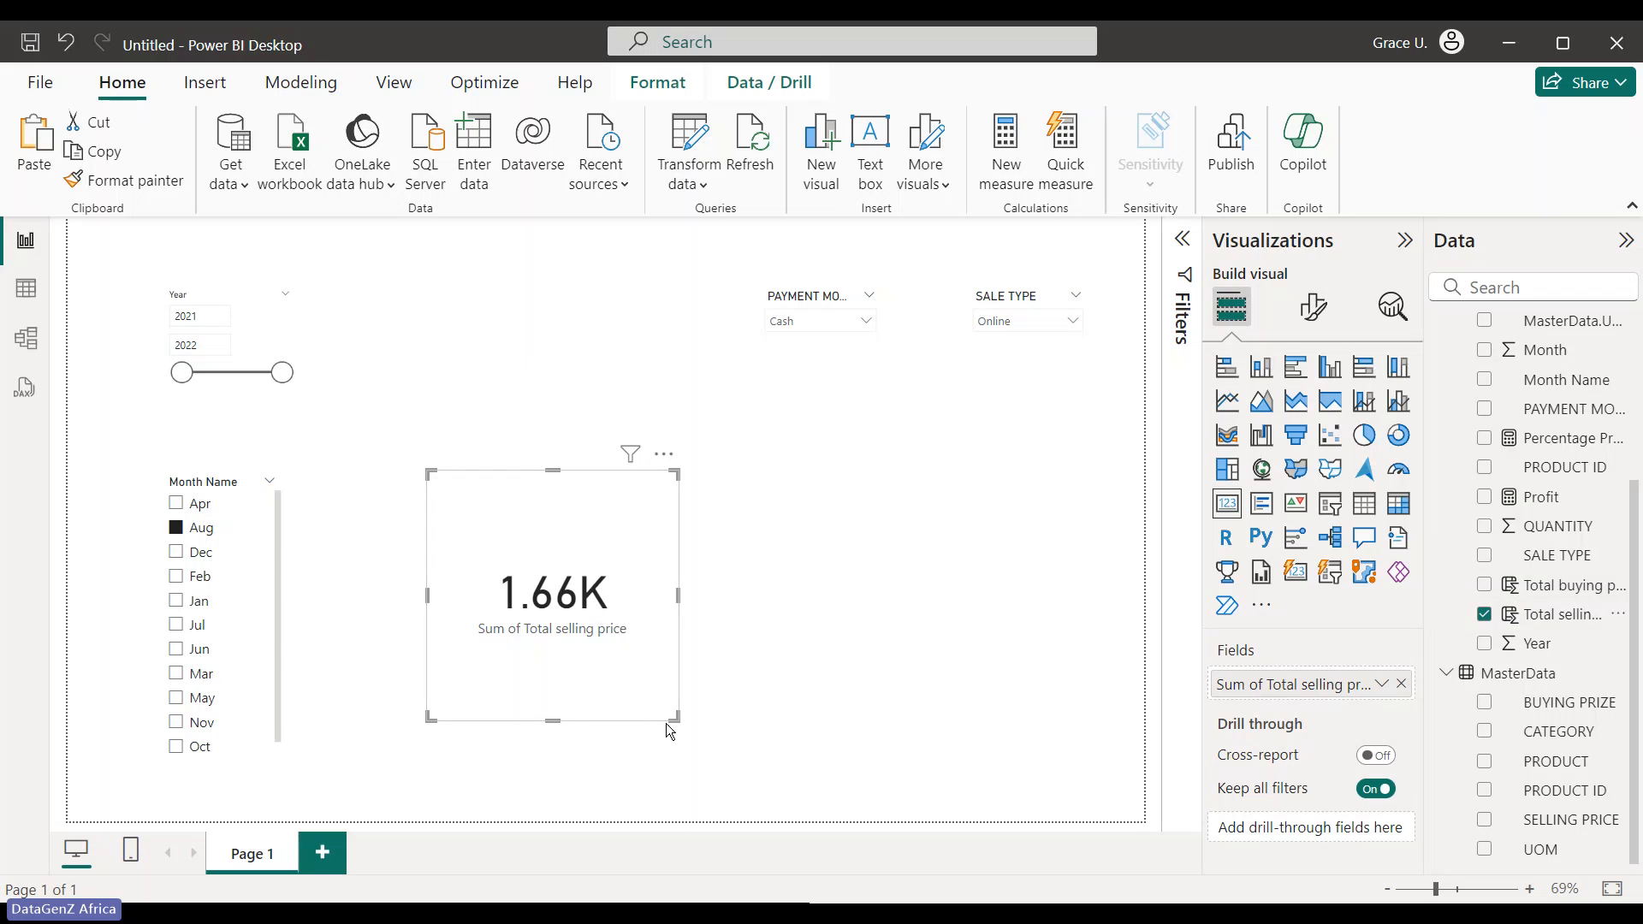
pyautogui.moveTo(673, 724); pyautogui.dragTo(623, 588)
pyautogui.click(477, 570)
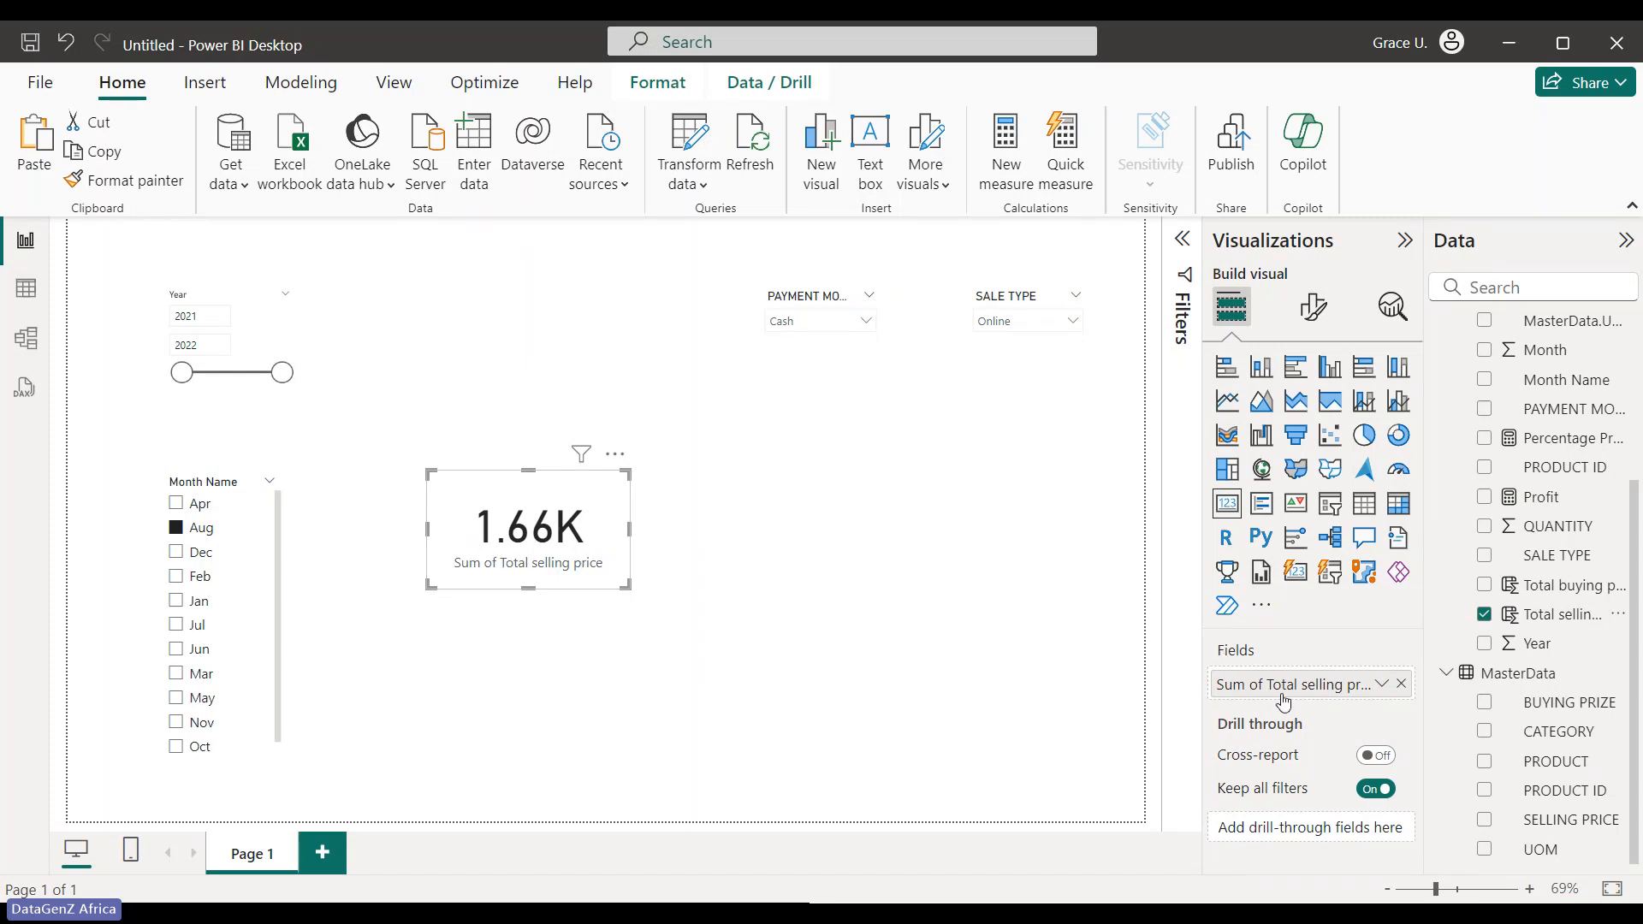
# Set the Total selling price card's callout value to 0 decimal places
pyautogui.click(1316, 325)
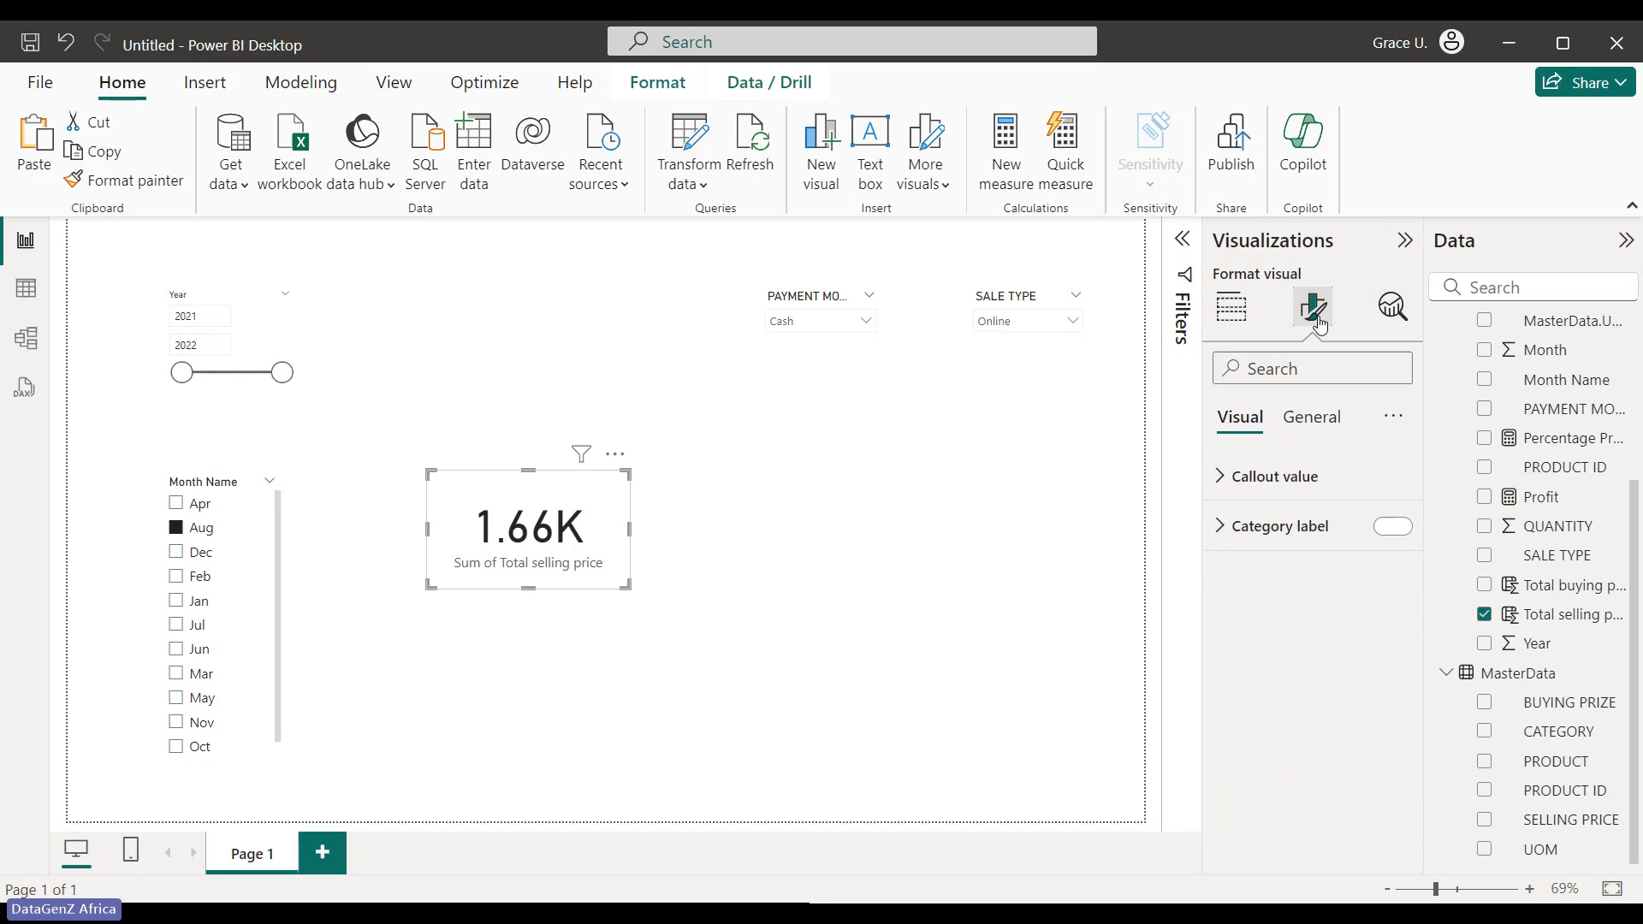
pyautogui.click(1305, 420)
pyautogui.click(1257, 429)
pyautogui.click(1229, 481)
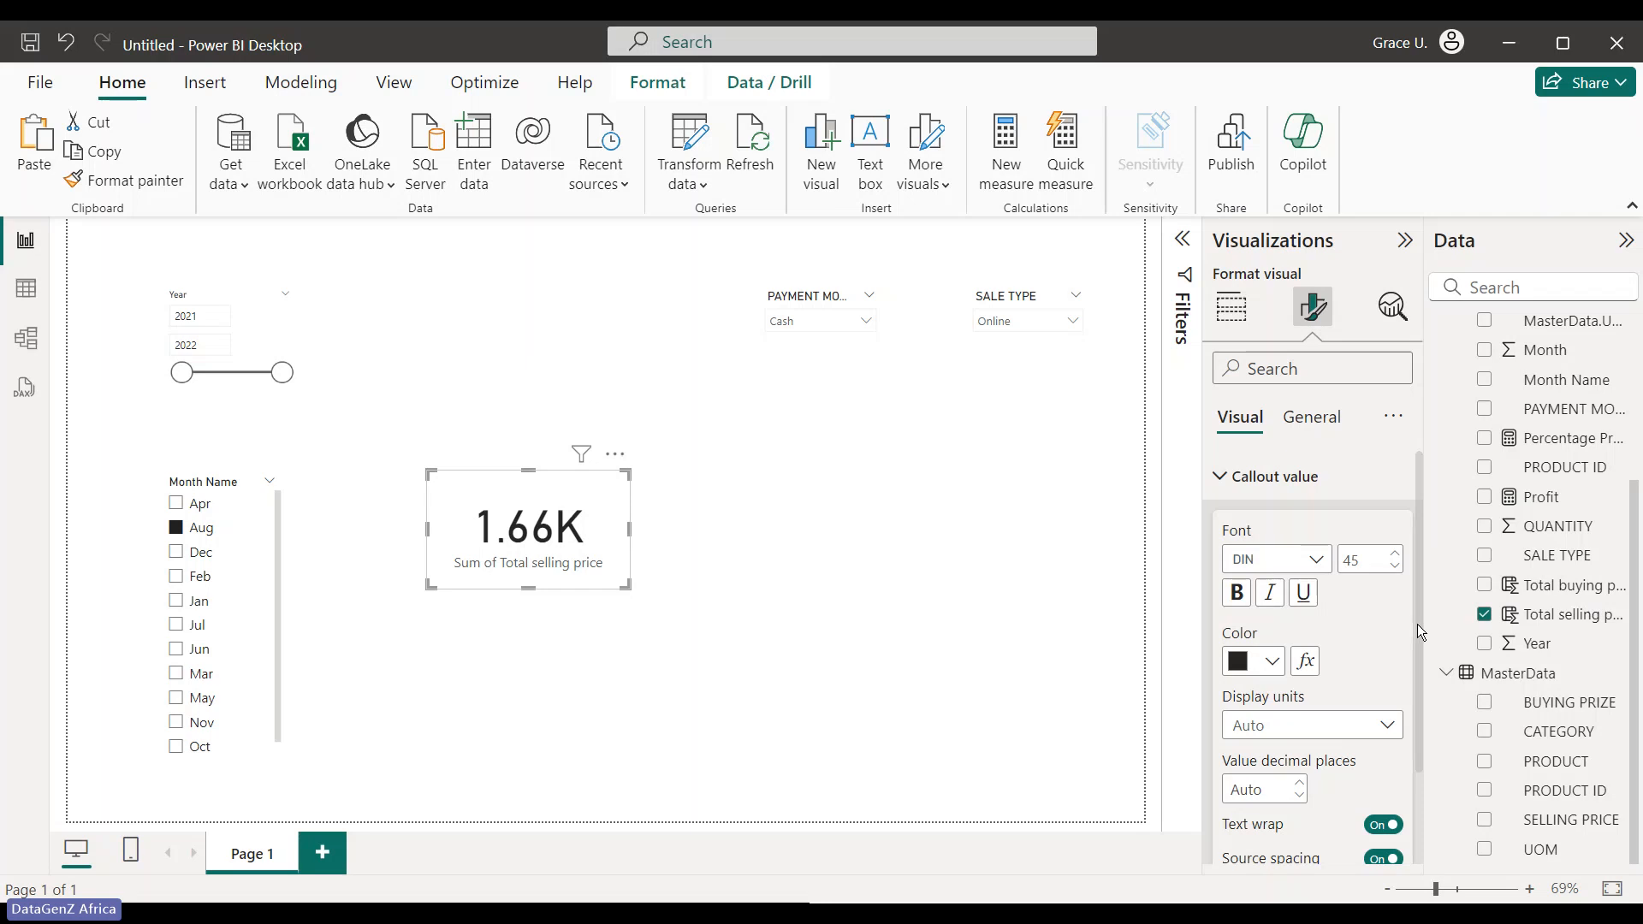
pyautogui.scroll(-2, 1417, 624)
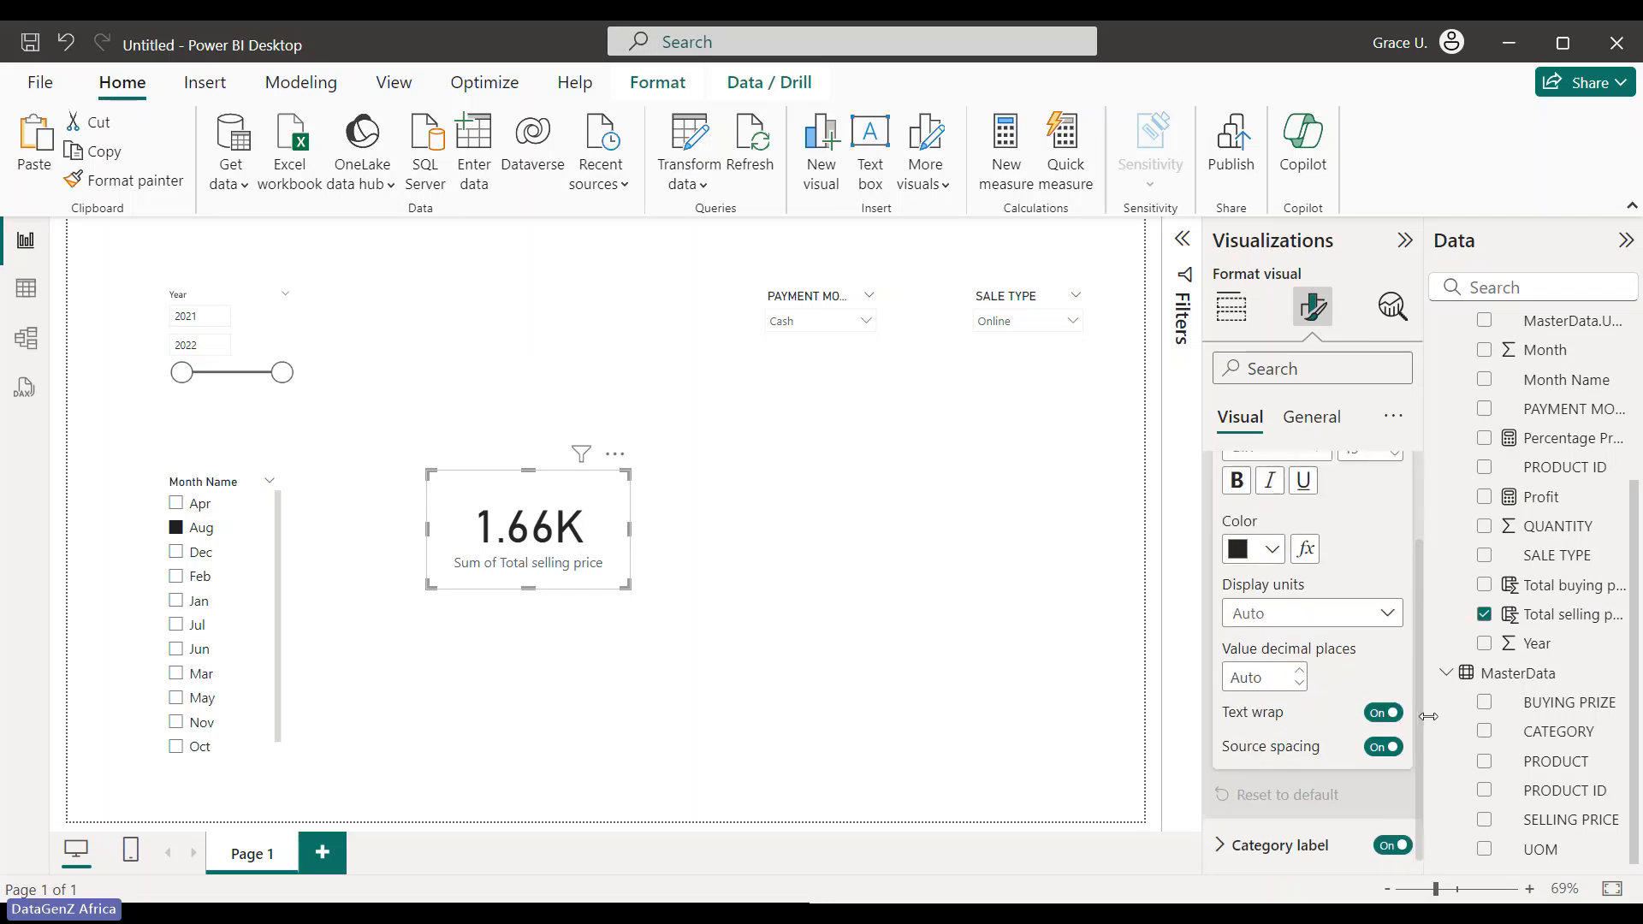
pyautogui.click(1296, 672)
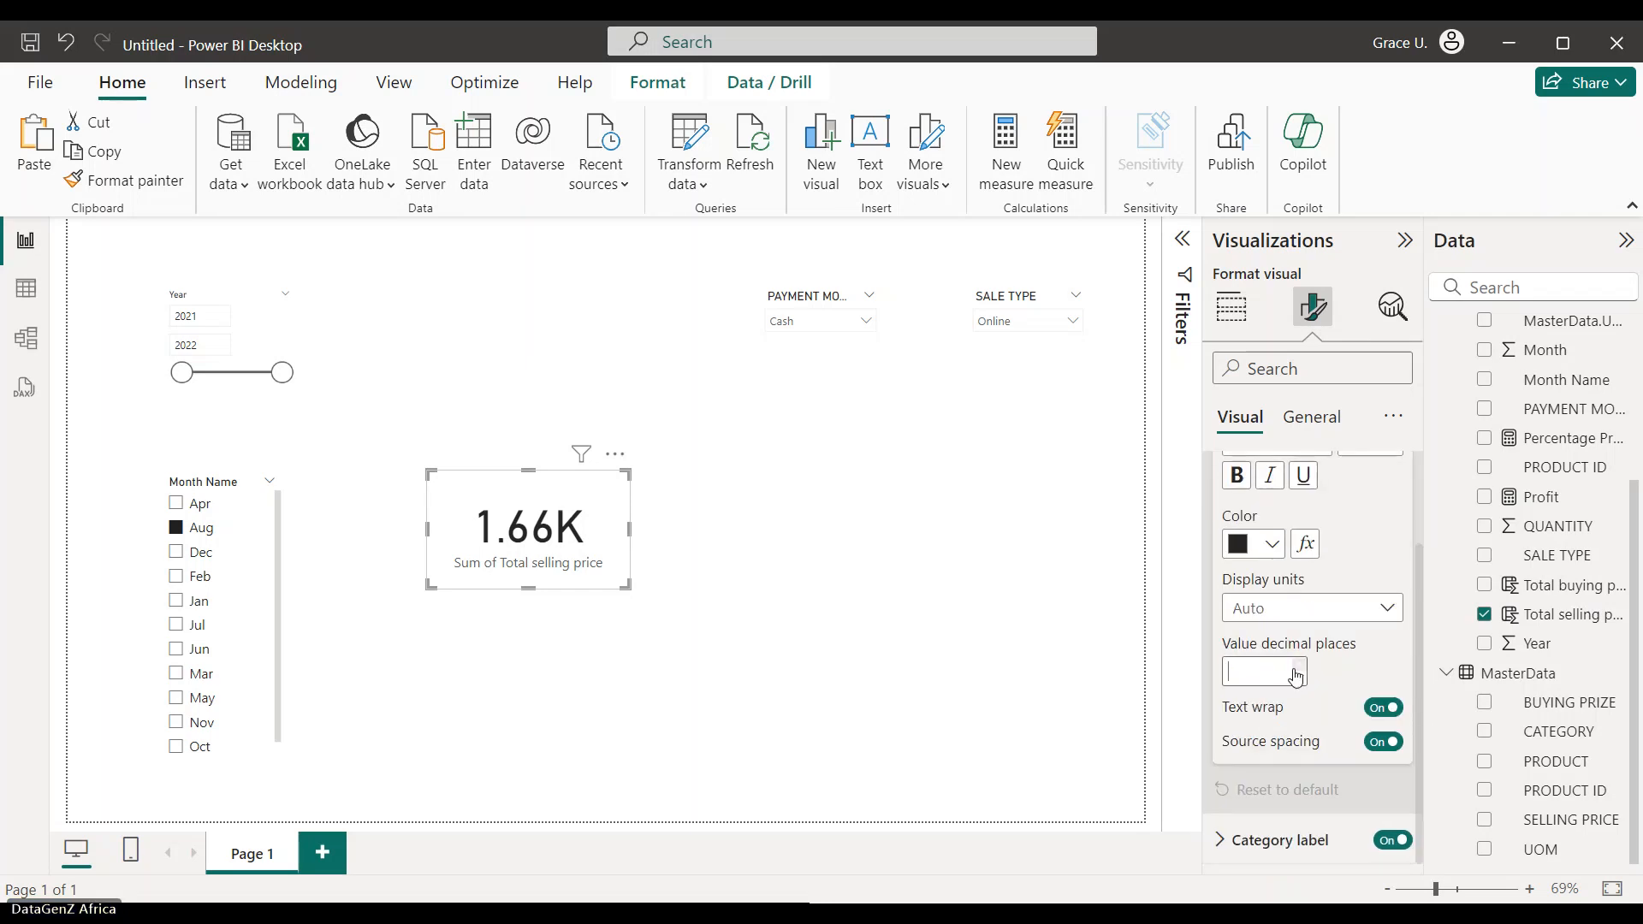
pyautogui.write('90')
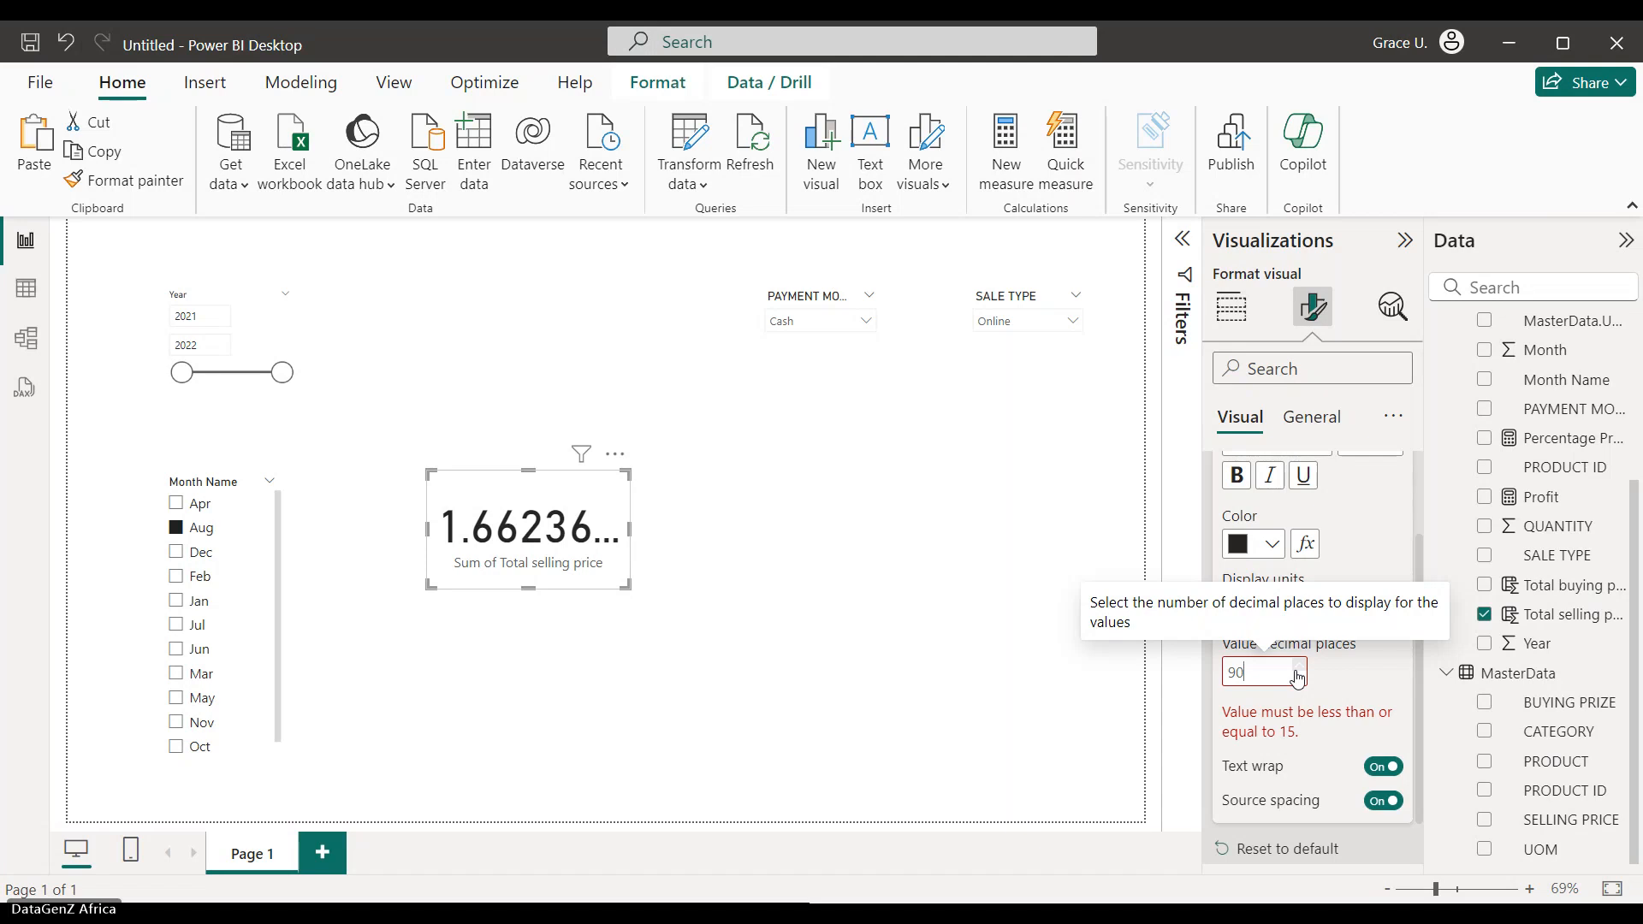
pyautogui.press('BackSpace')
pyautogui.press('BackSpace')
pyautogui.write('0')
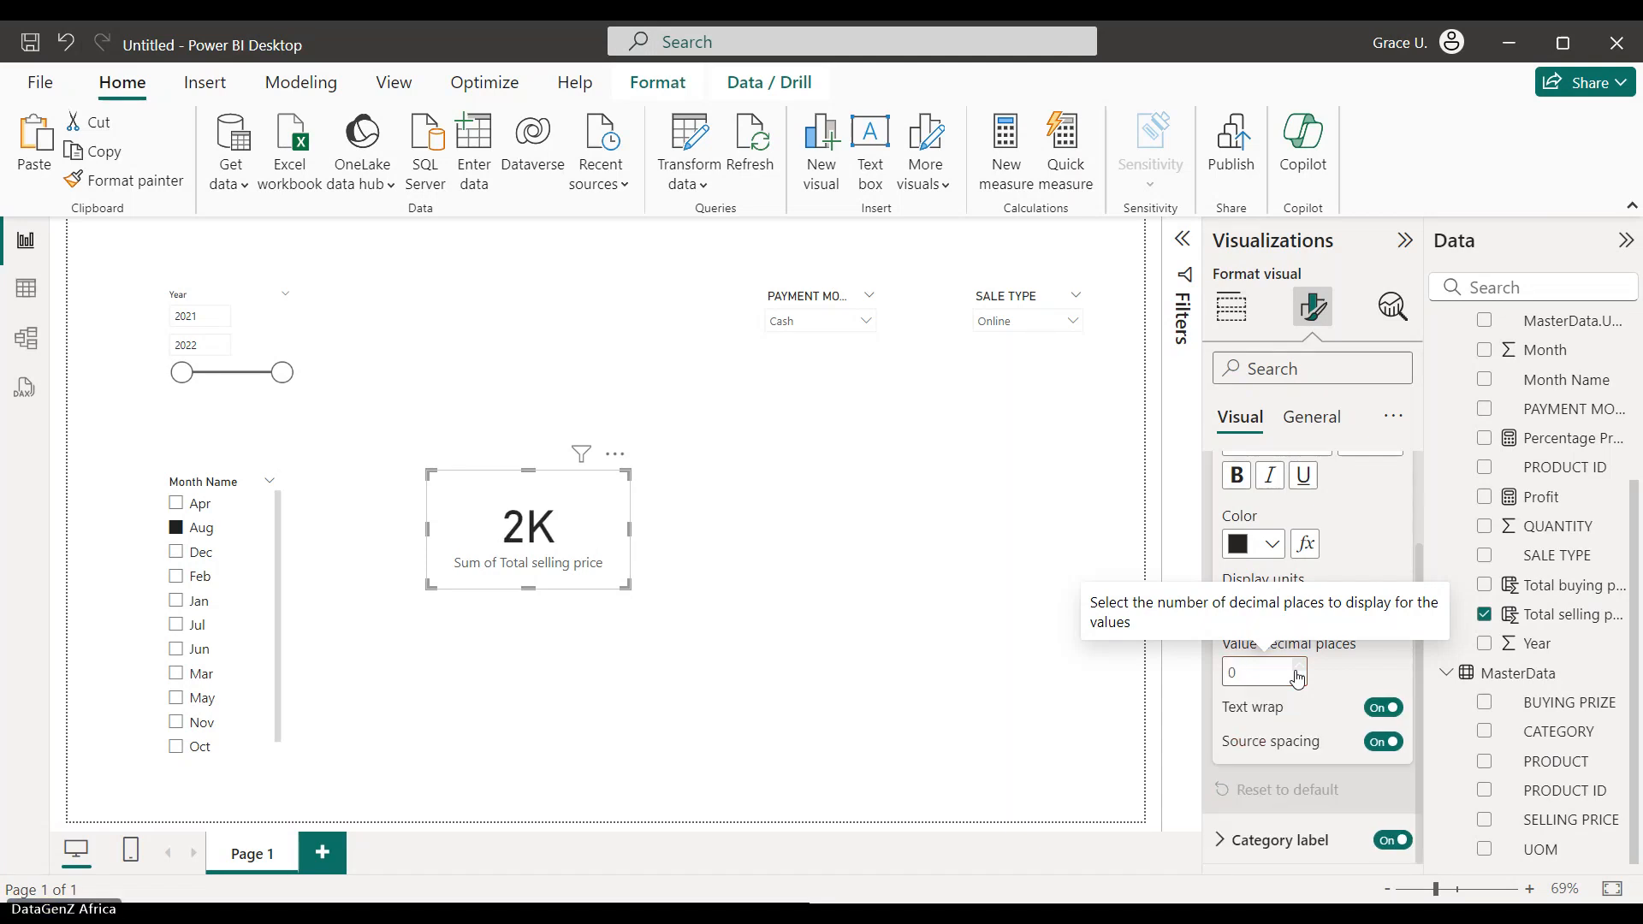
pyautogui.click(1081, 688)
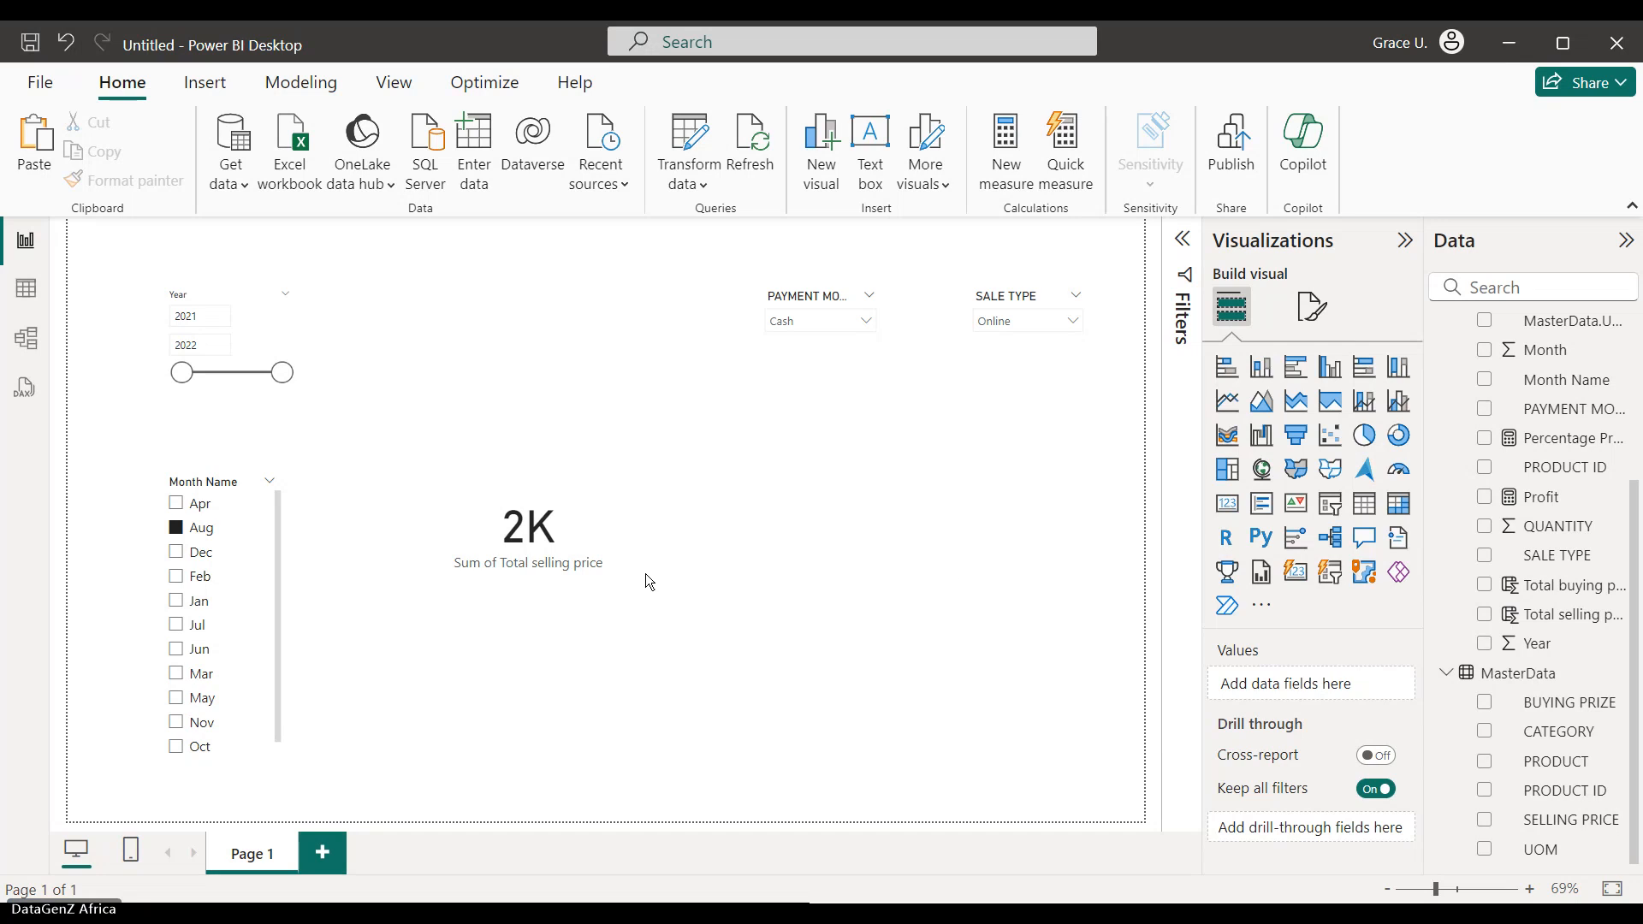
# Shrink the Total selling price card and set its callout value font size to 30
pyautogui.click(610, 567)
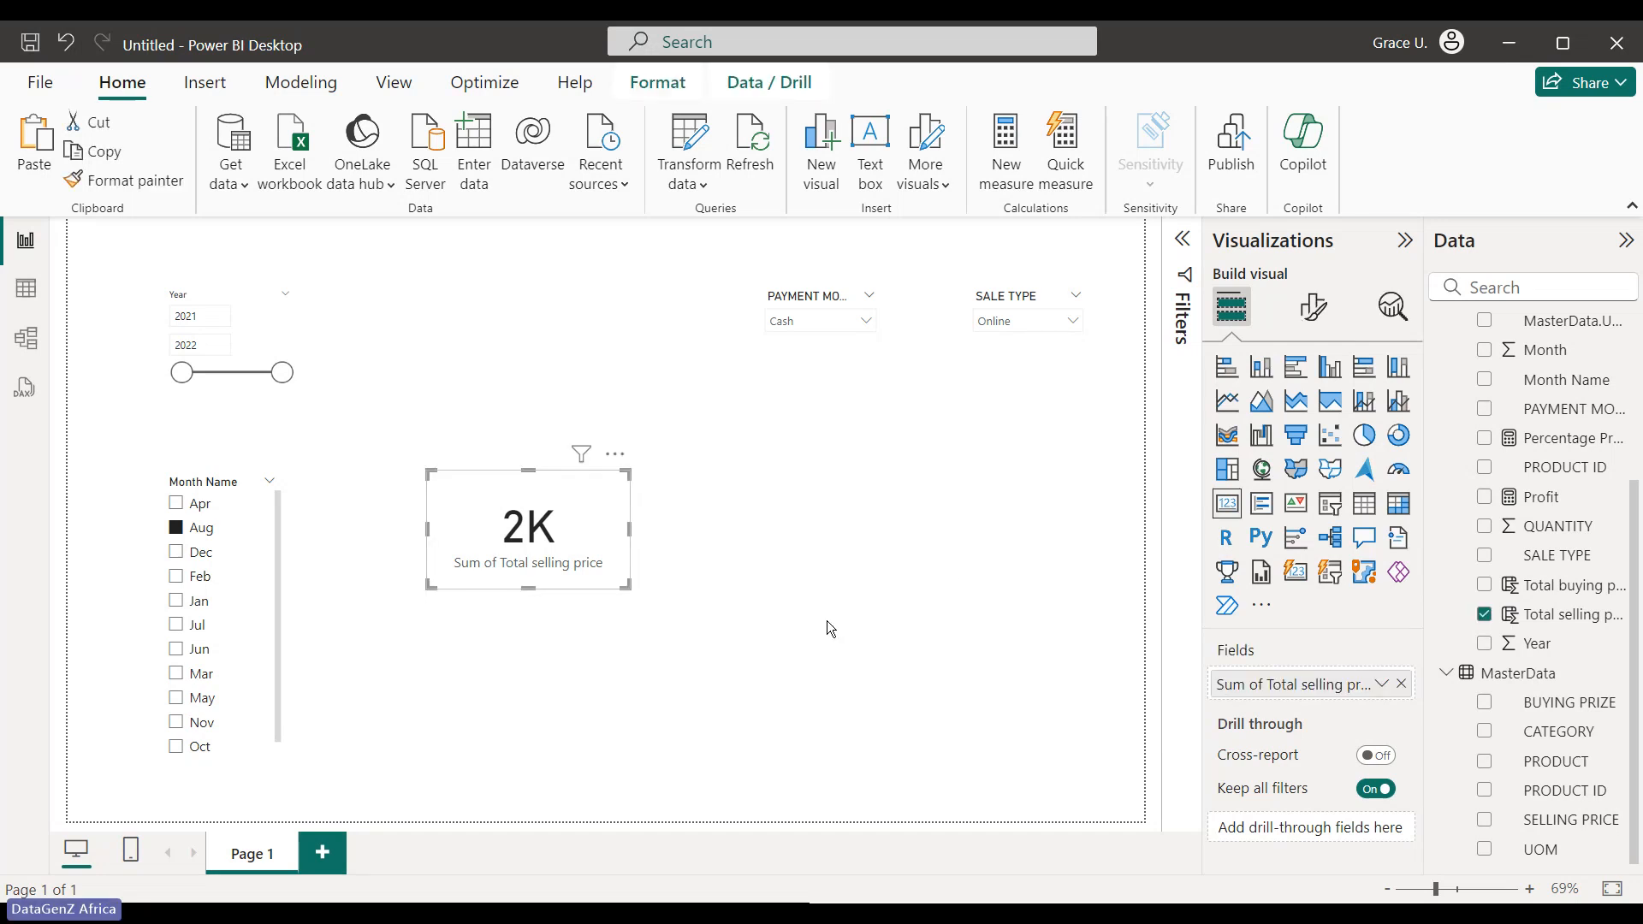
pyautogui.moveTo(613, 575)
pyautogui.mouseDown()
pyautogui.moveTo(577, 551)
pyautogui.moveTo(593, 552)
pyautogui.mouseUp()
pyautogui.click(1322, 312)
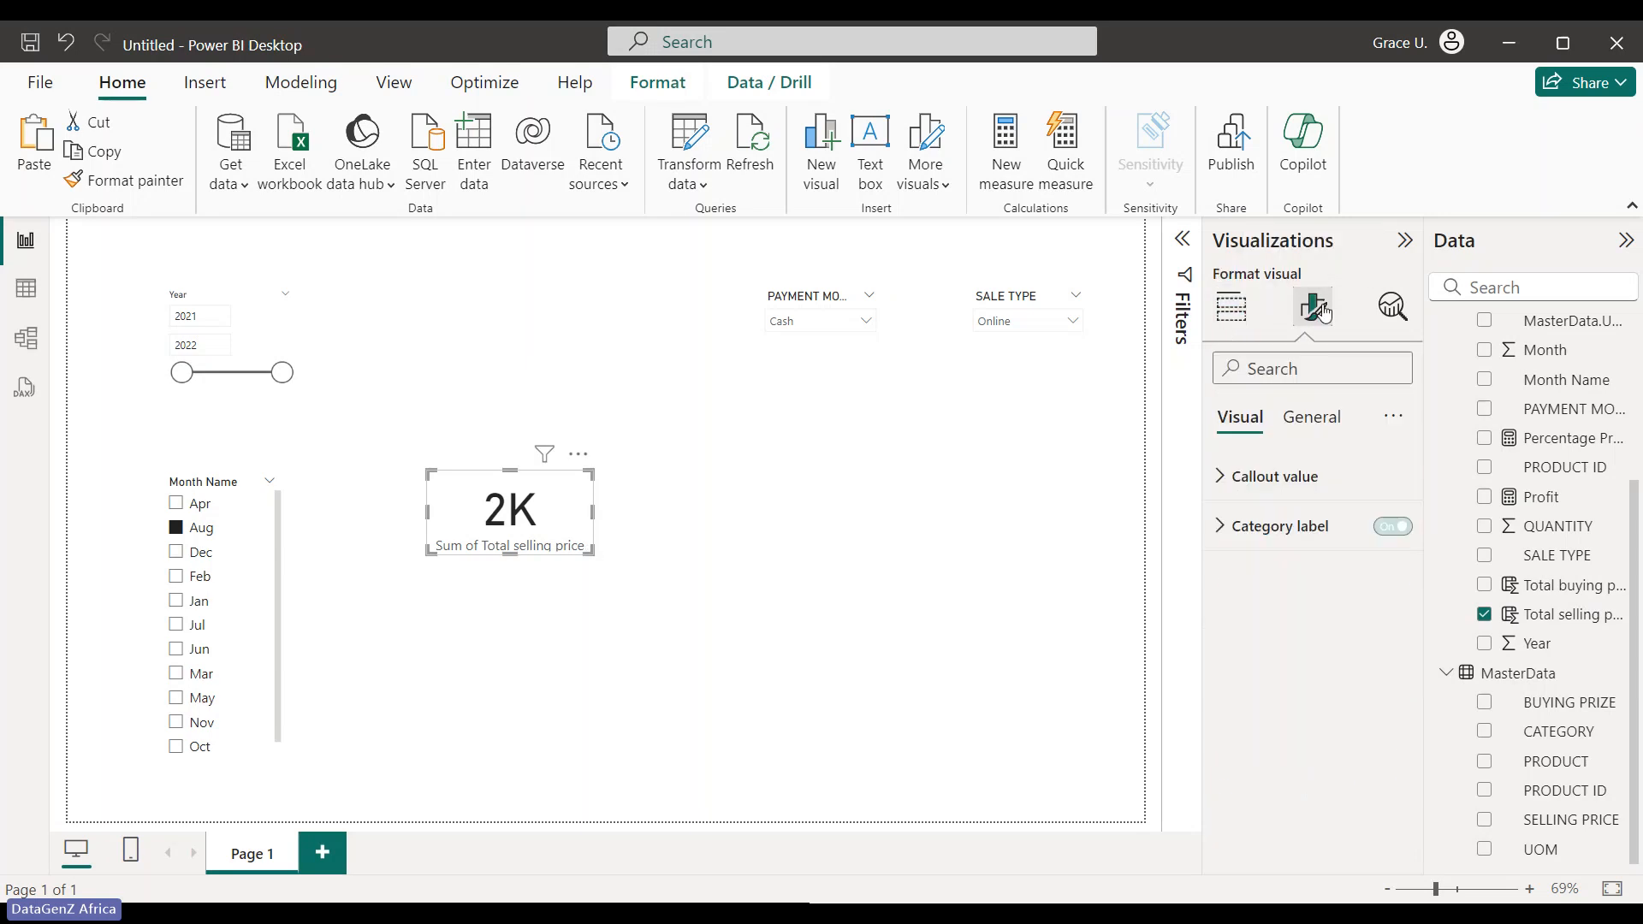
pyautogui.click(1307, 478)
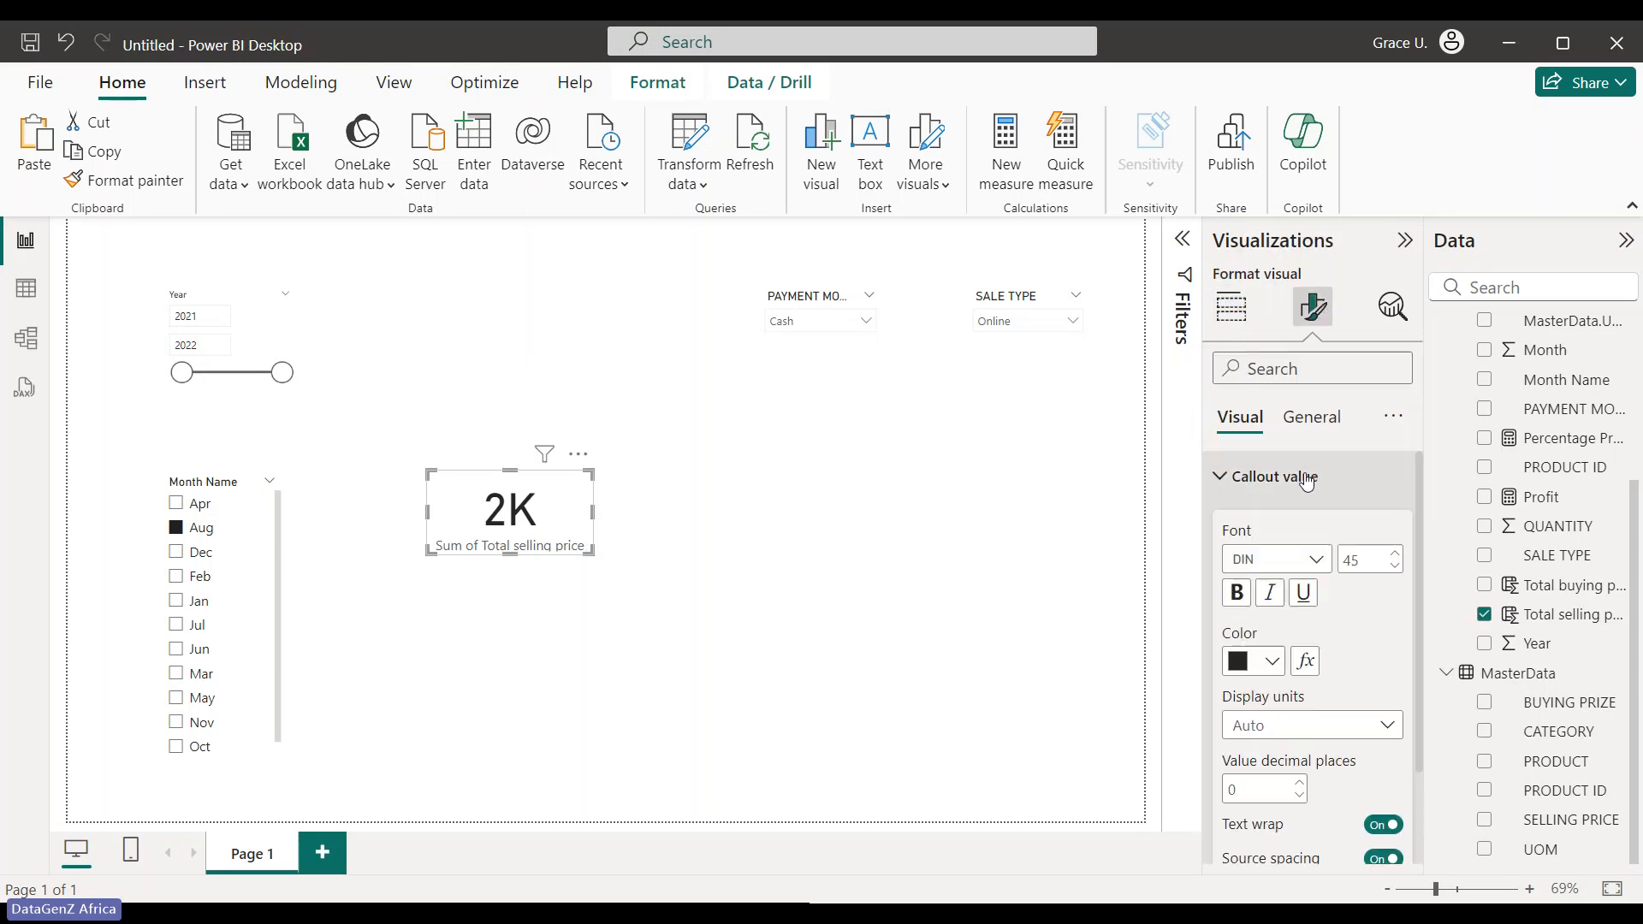
pyautogui.scroll(-3, 1421, 667)
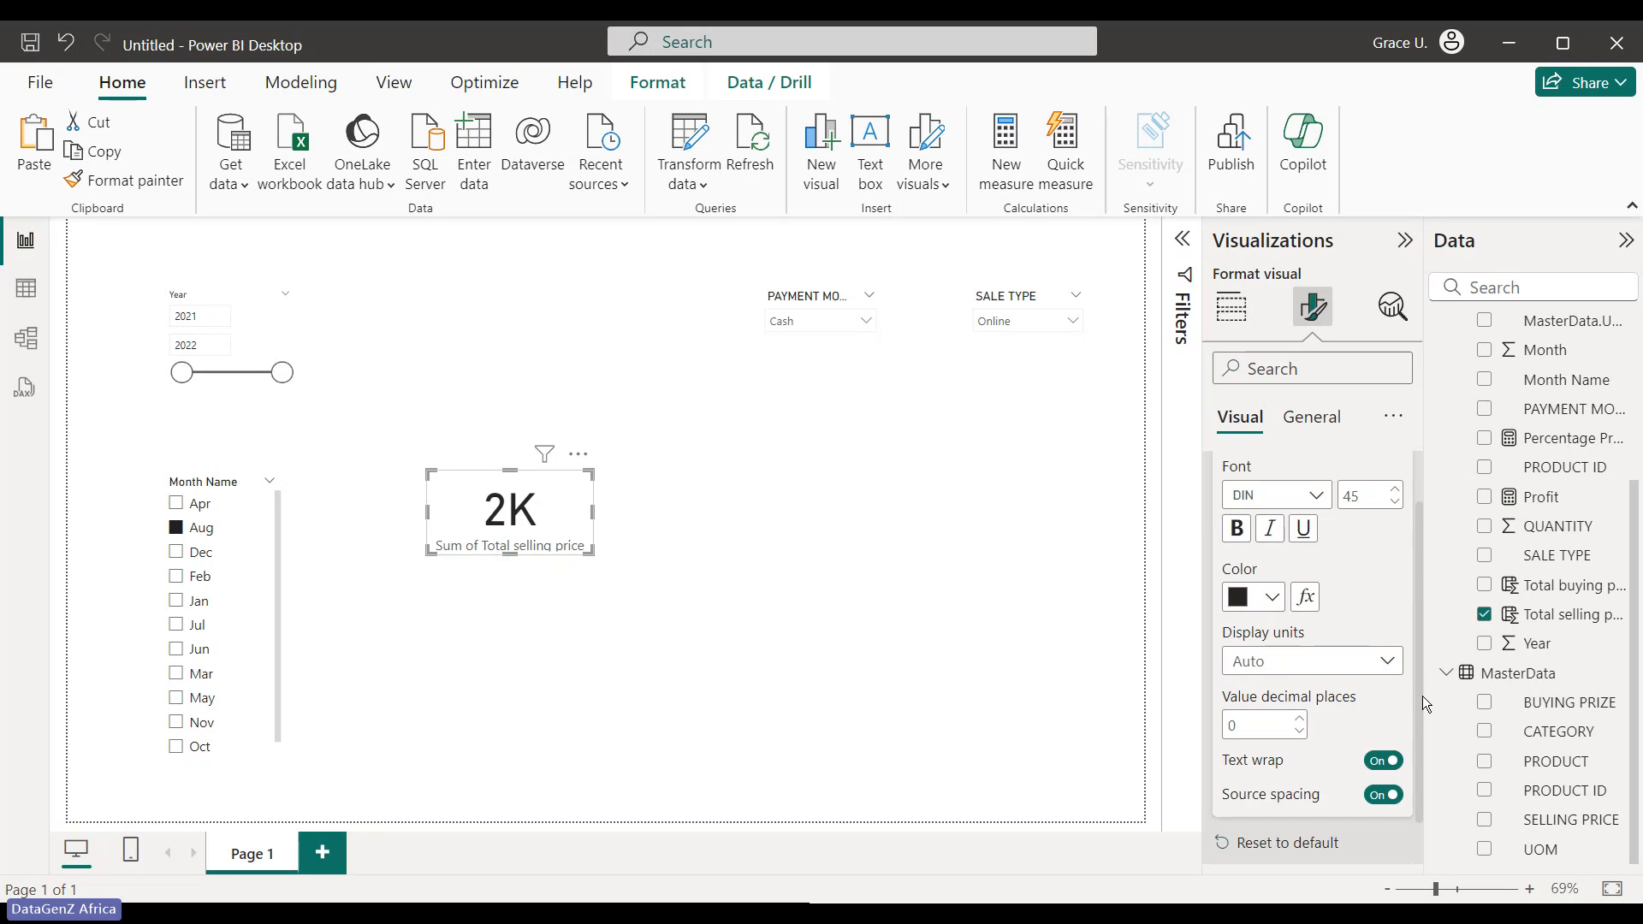
pyautogui.scroll(3, 1404, 617)
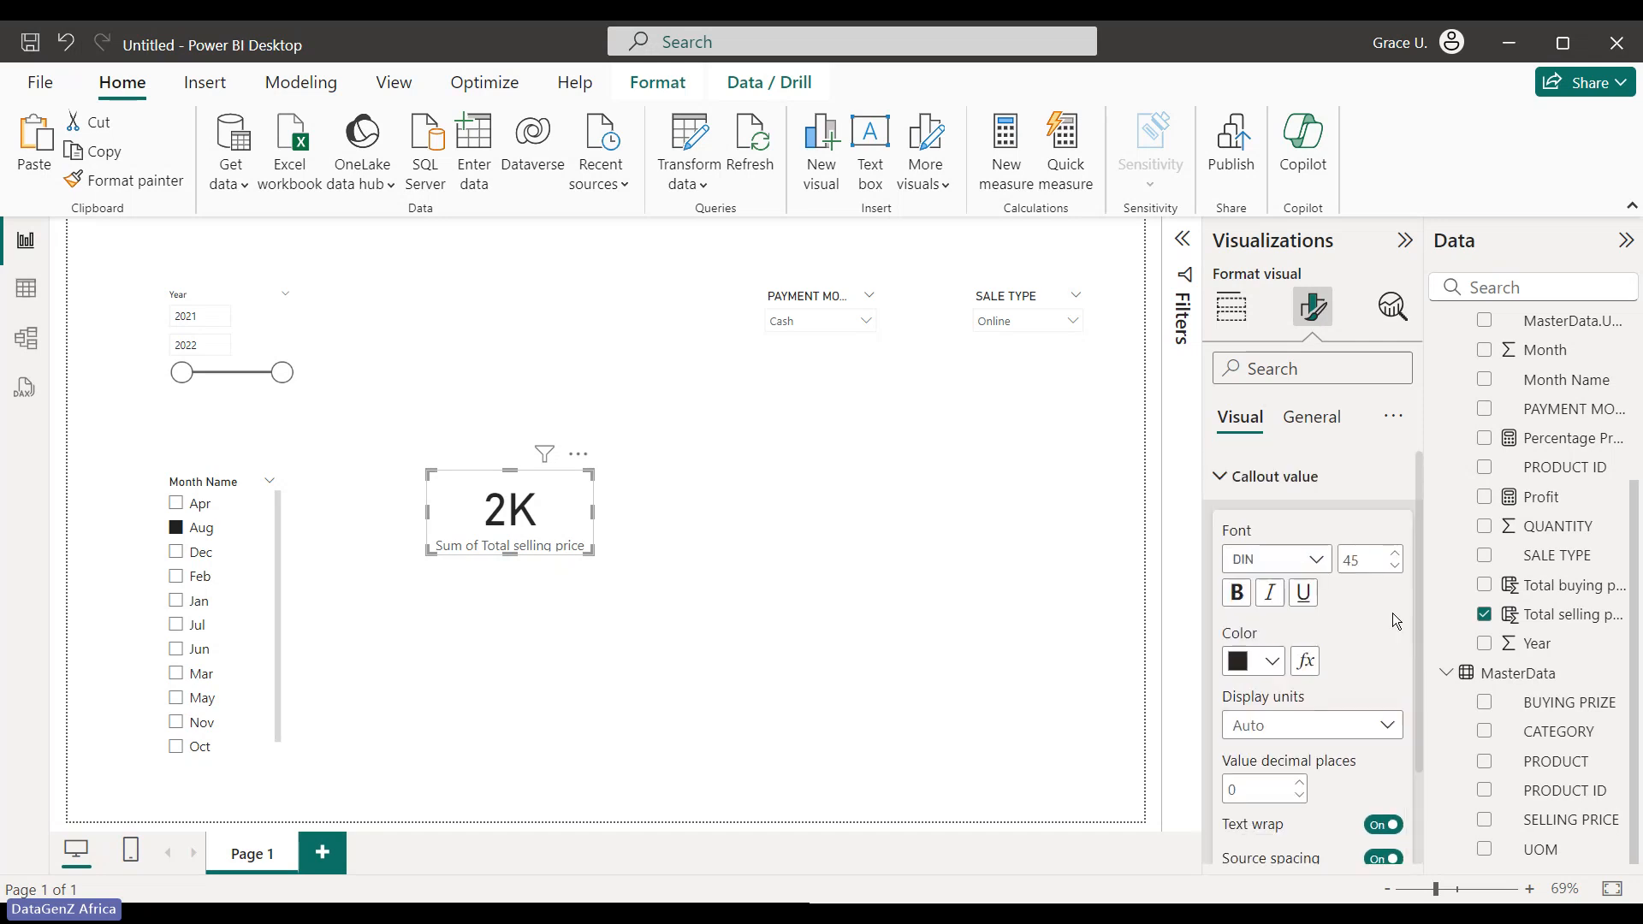
pyautogui.doubleClick(1370, 562)
pyautogui.write('30')
pyautogui.press('Return')
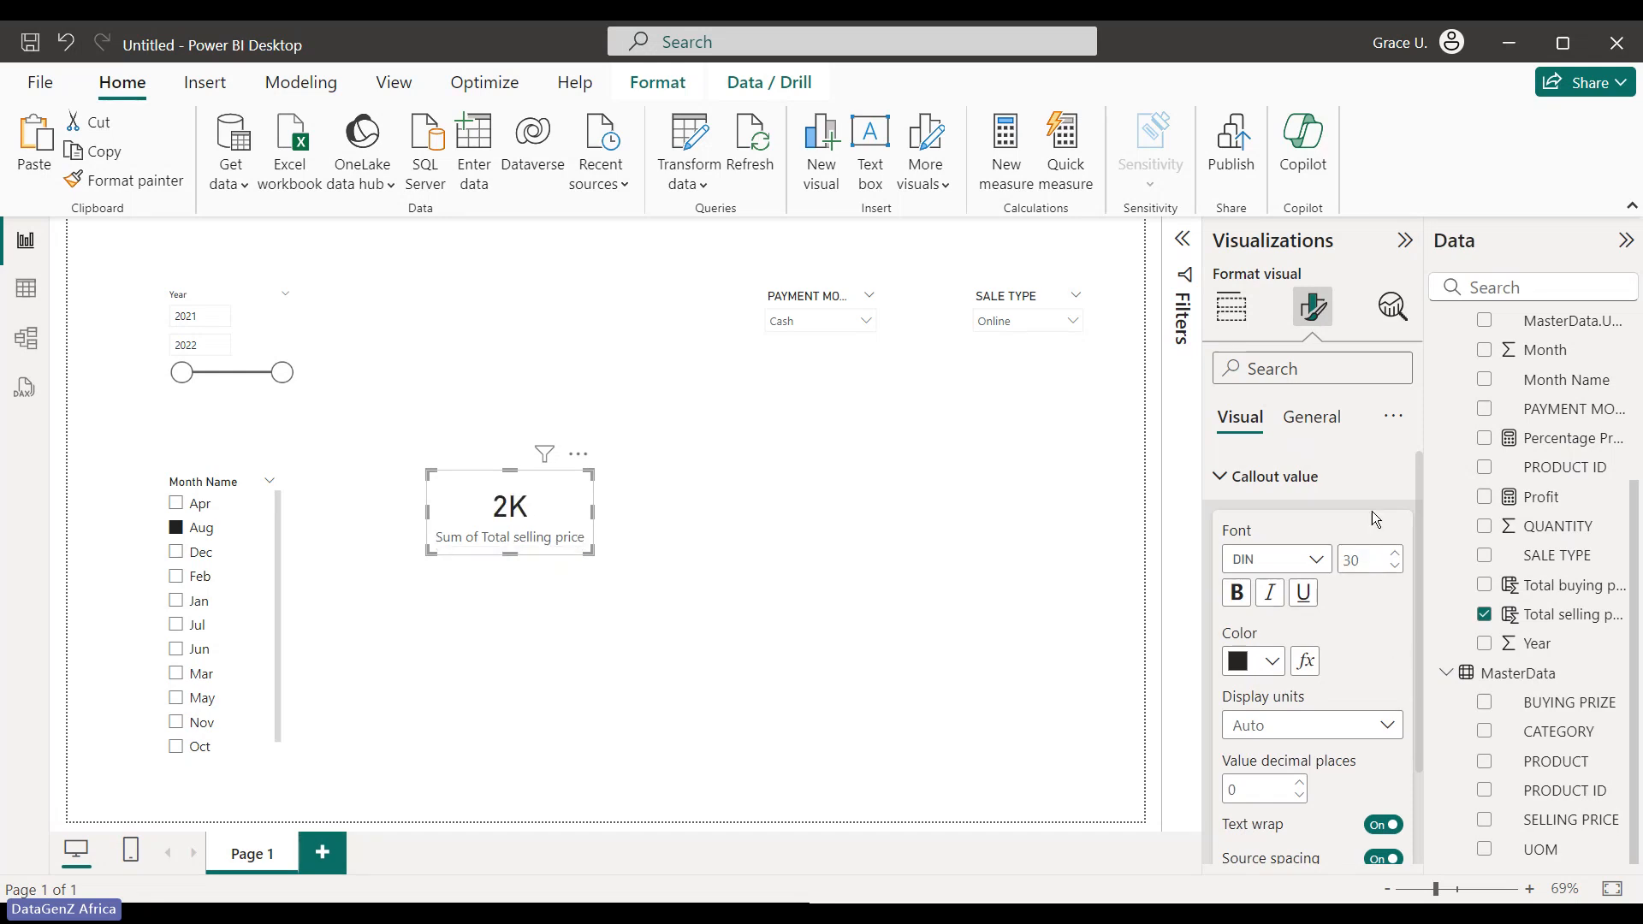
pyautogui.click(1219, 479)
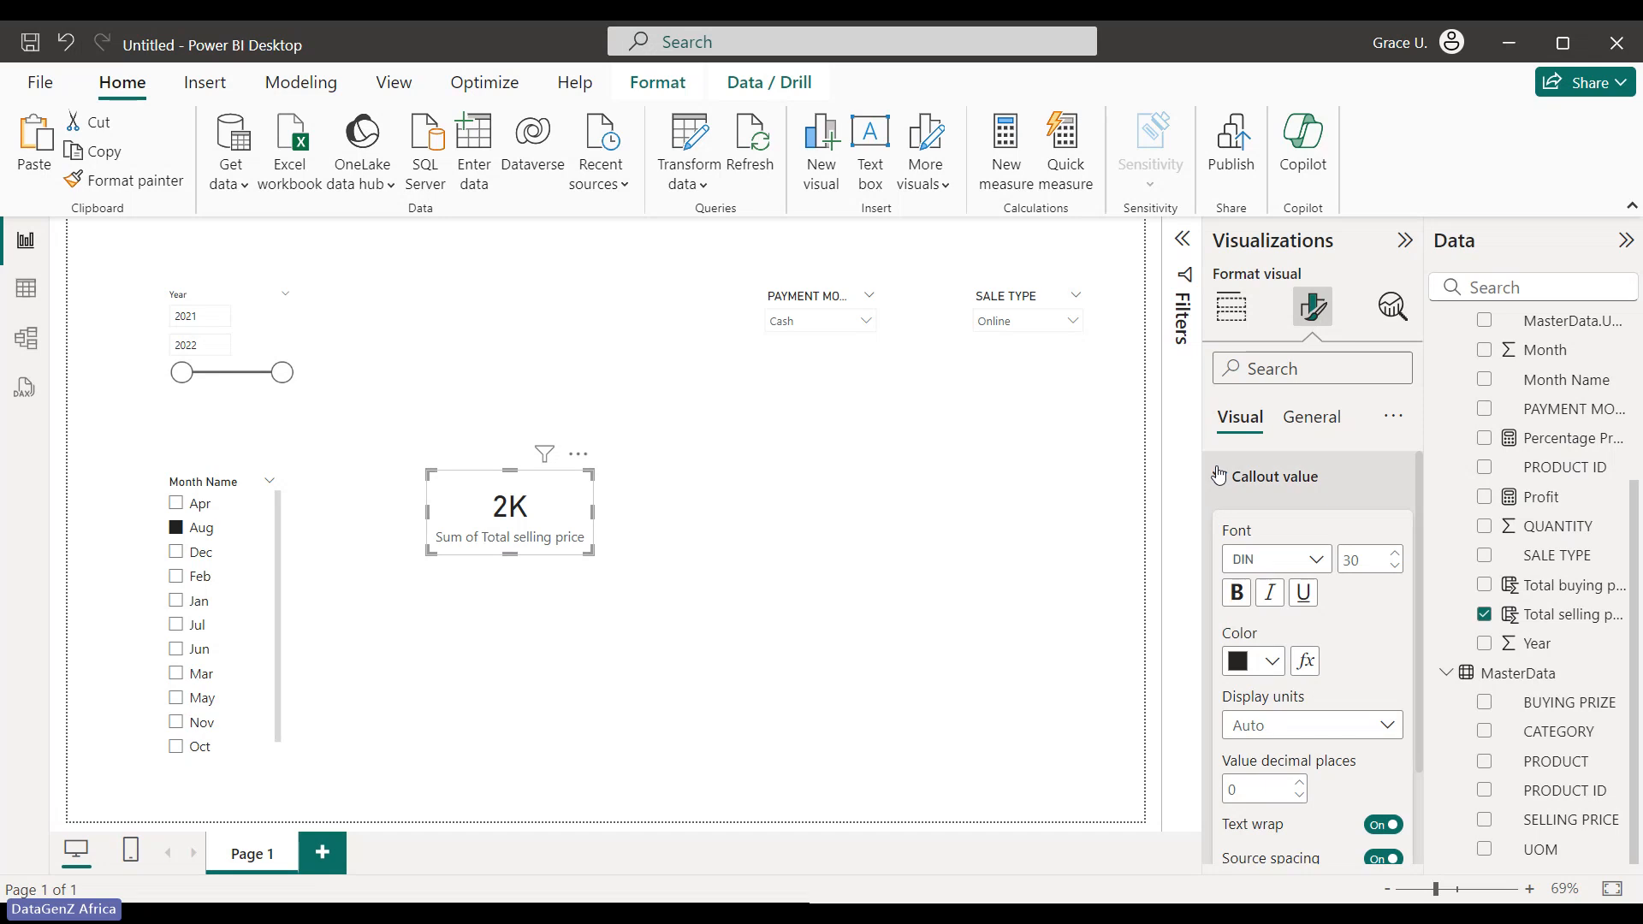
# Try hiding the card's category label, restore it, and review the callout value and category label settings
pyautogui.click(1213, 523)
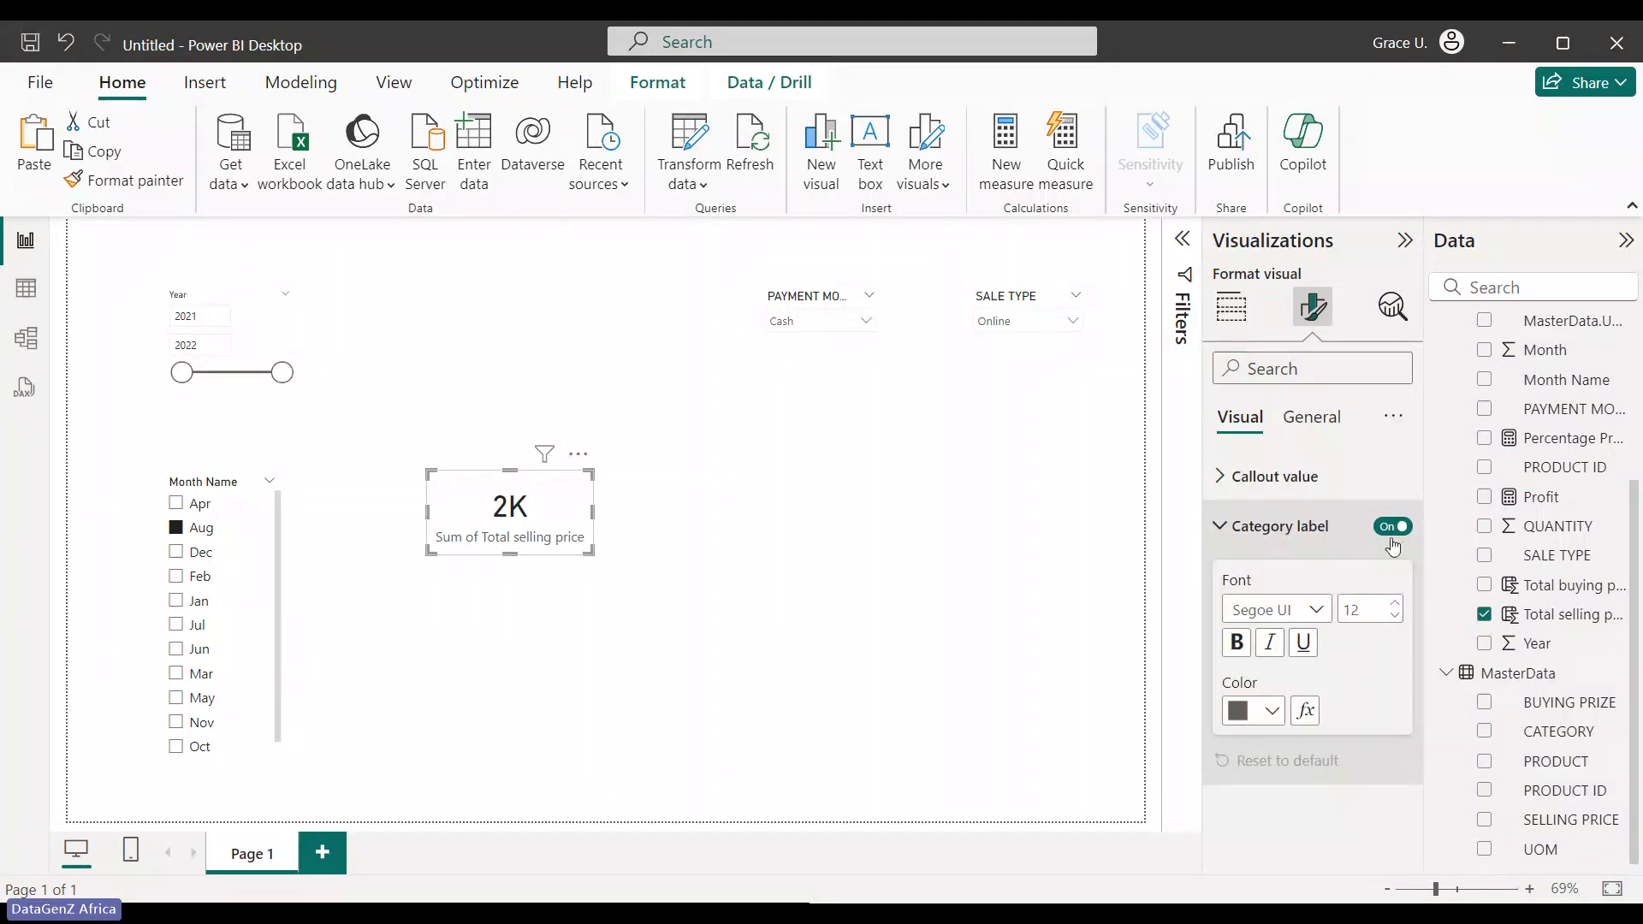
pyautogui.click(1222, 534)
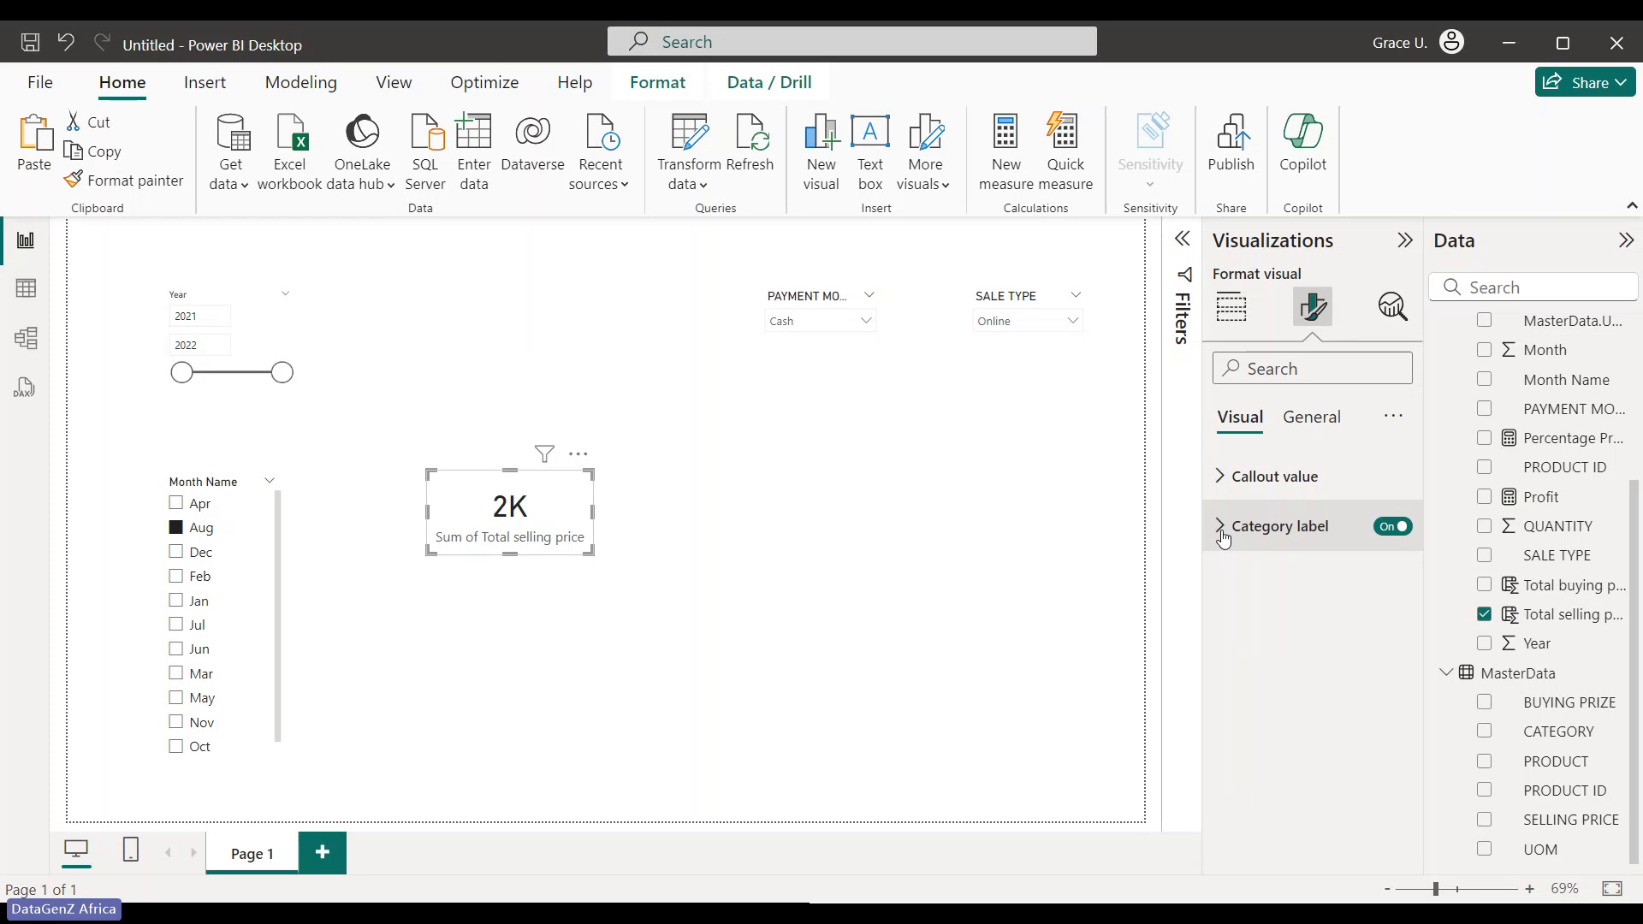
pyautogui.click(1224, 536)
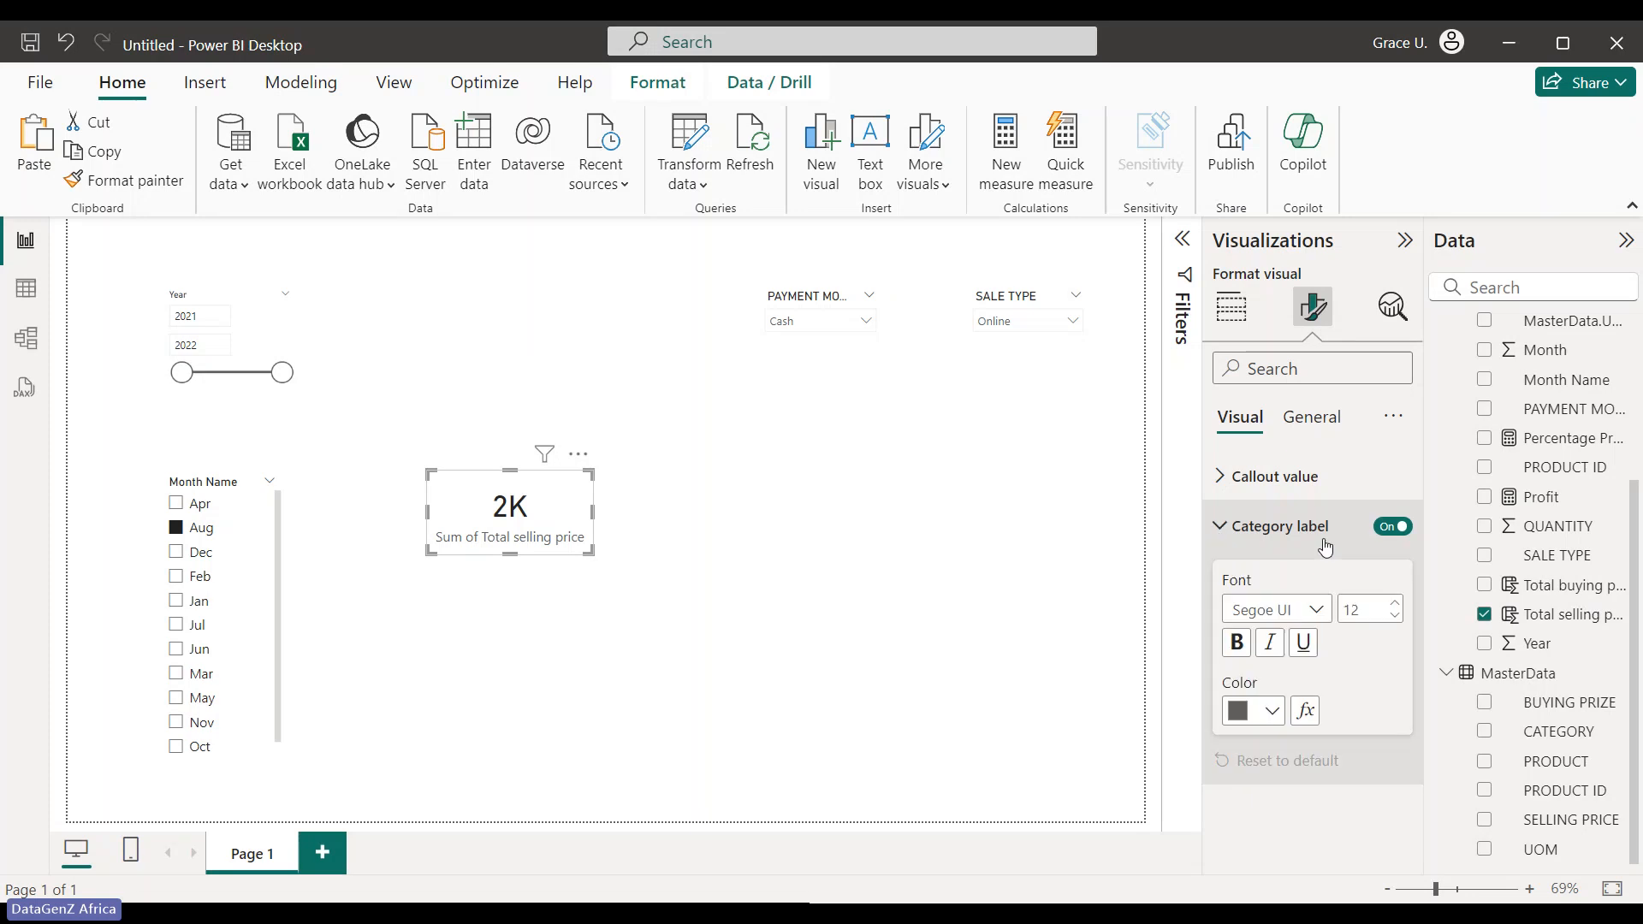
pyautogui.click(1392, 528)
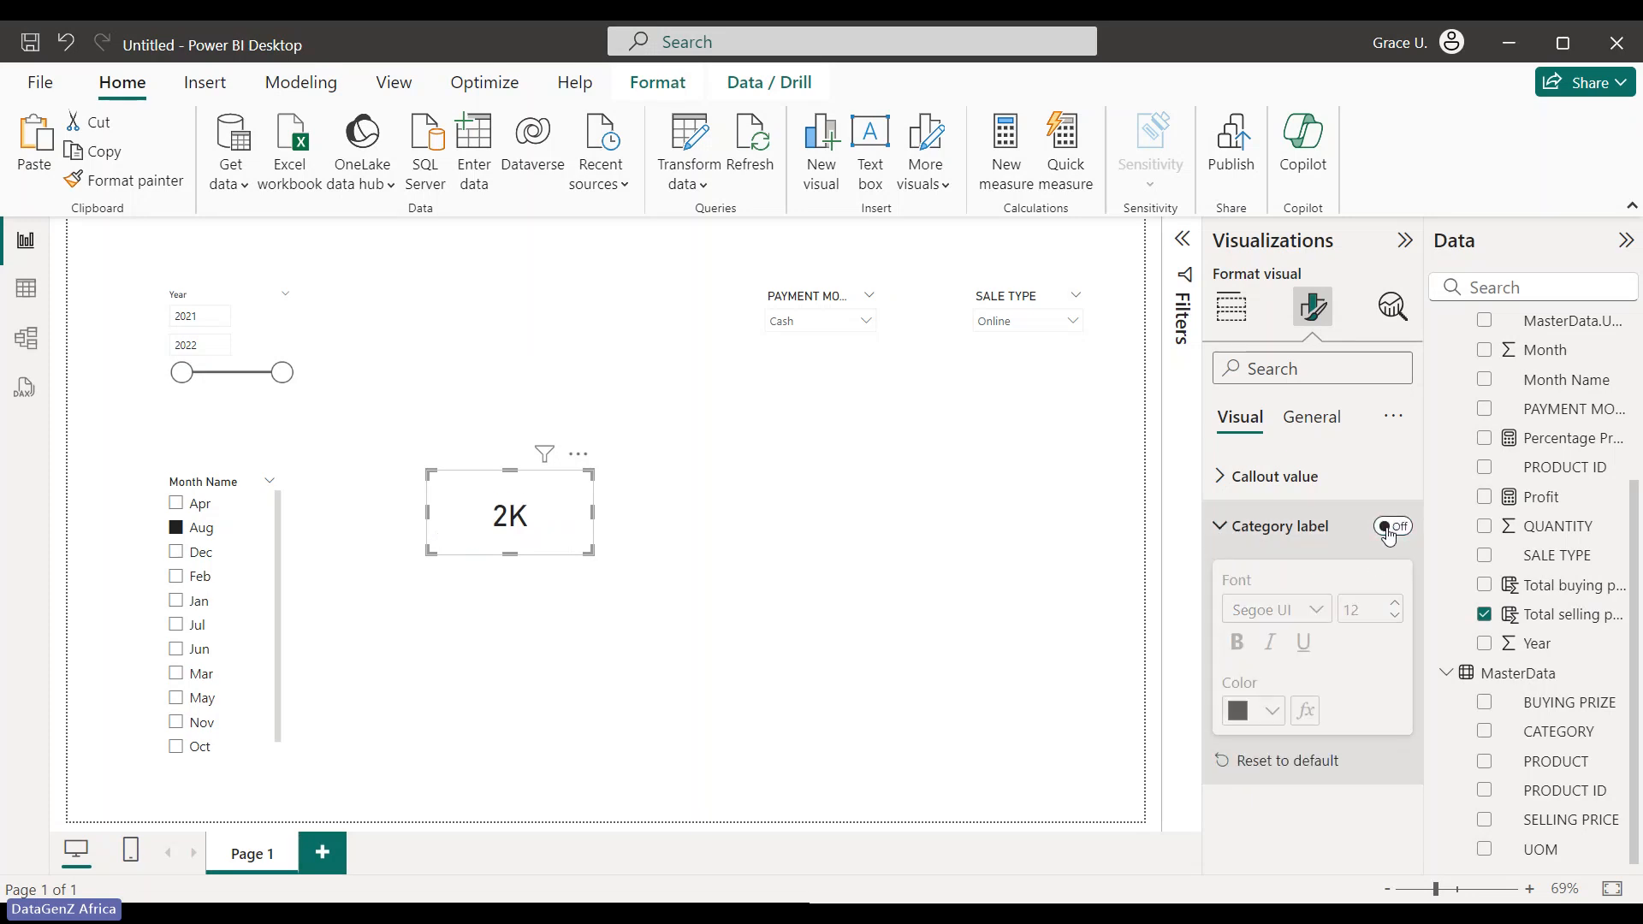
pyautogui.click(1390, 528)
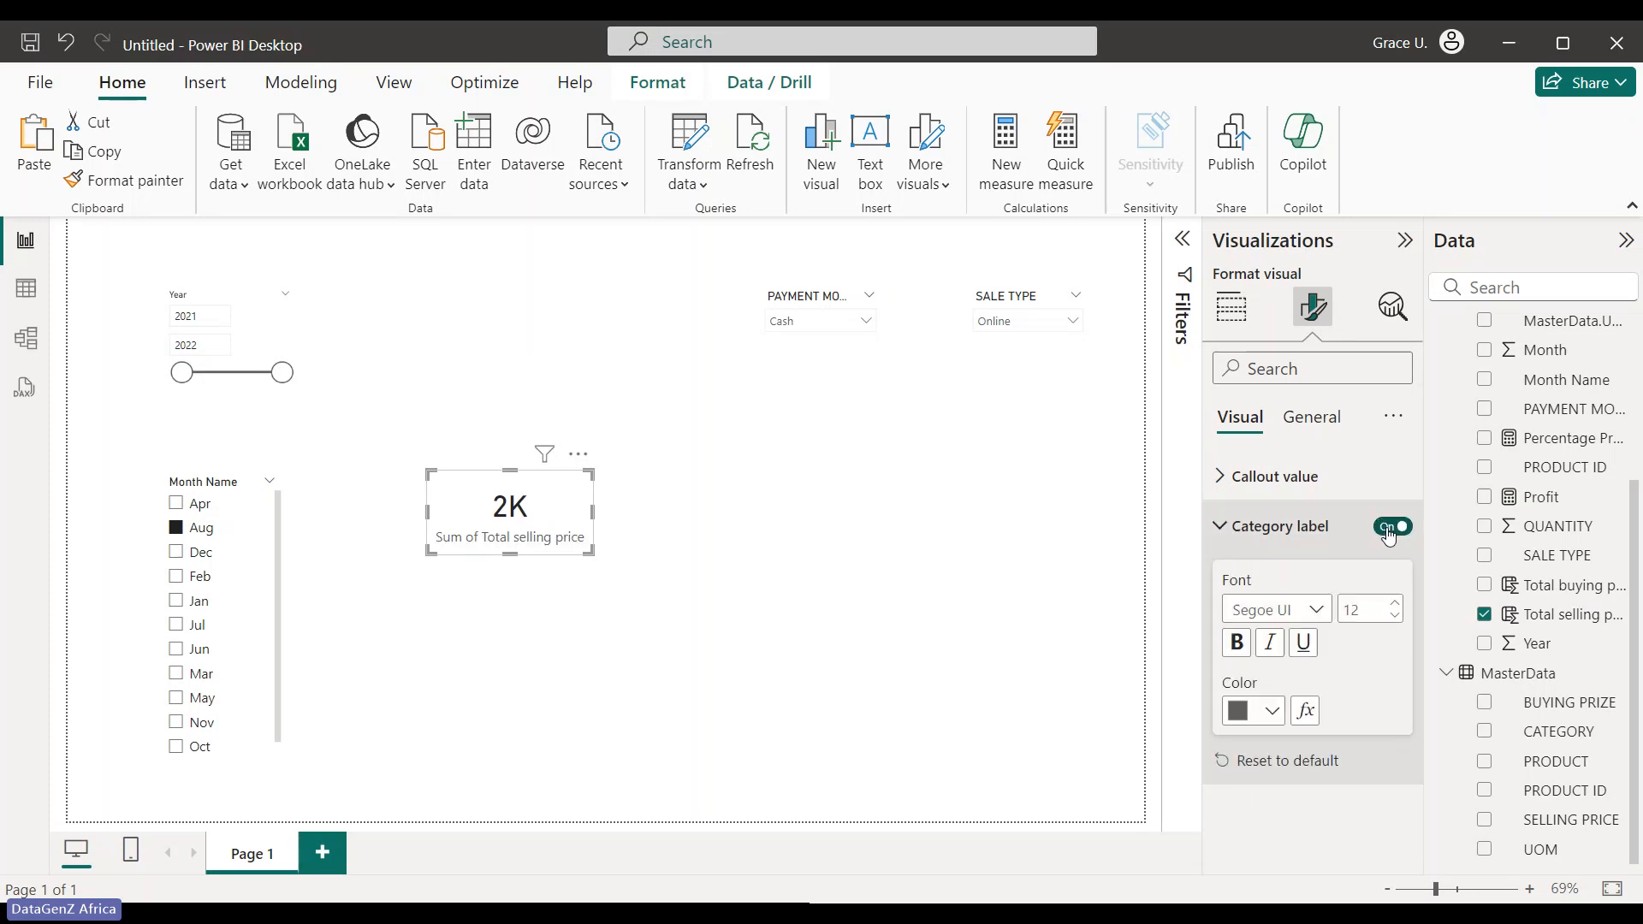
pyautogui.click(1221, 488)
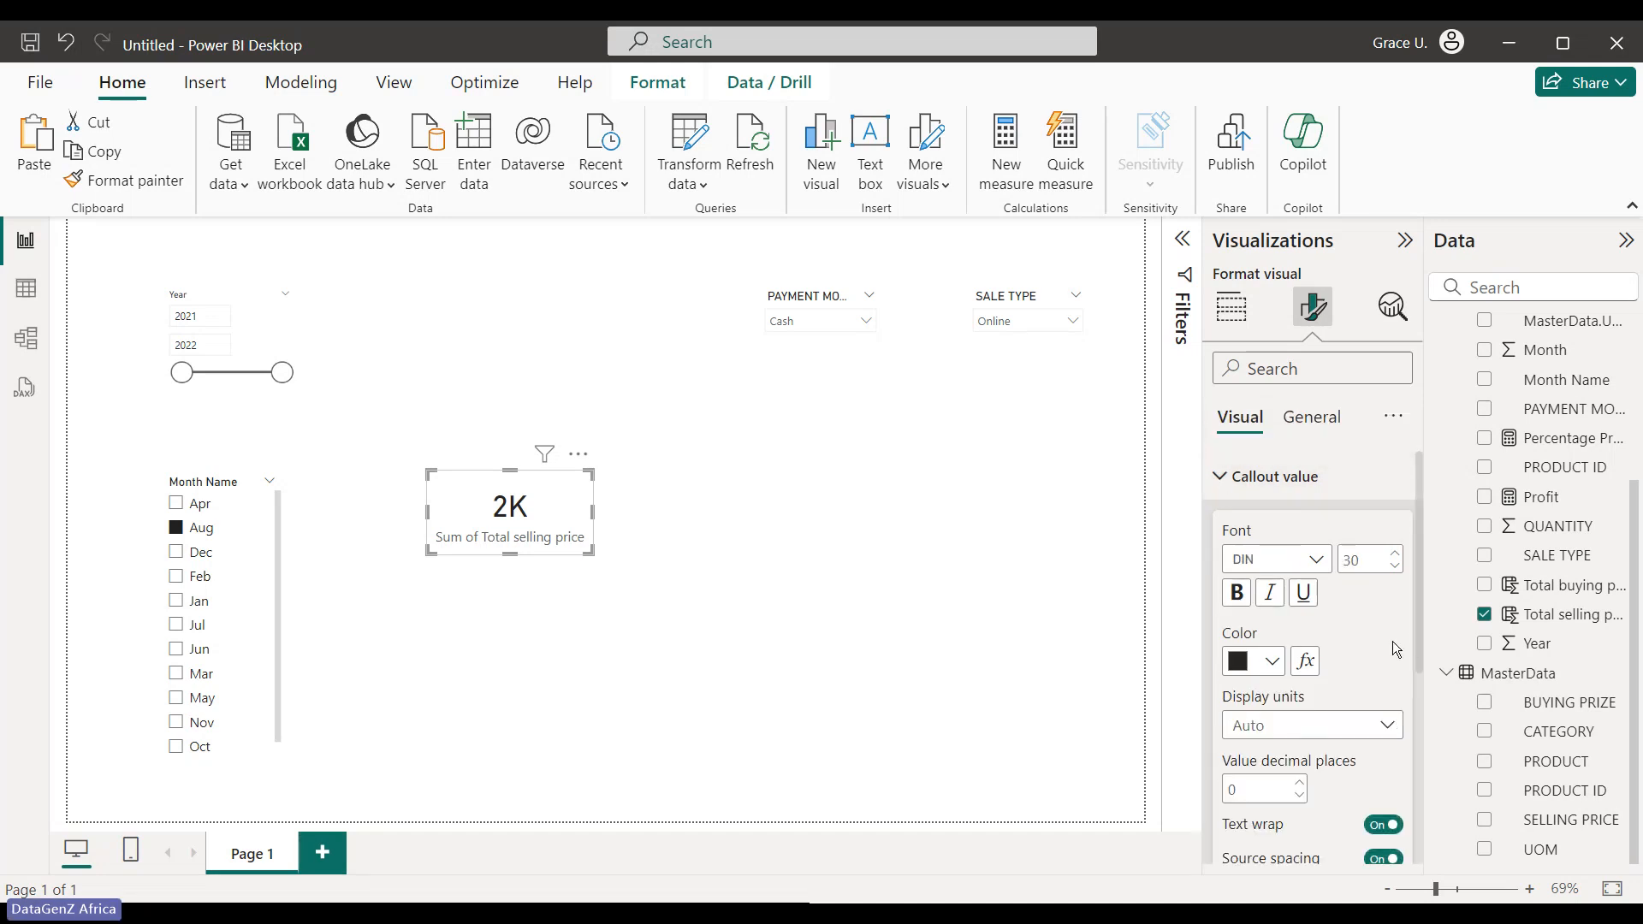
pyautogui.moveTo(1420, 642); pyautogui.dragTo(1415, 865)
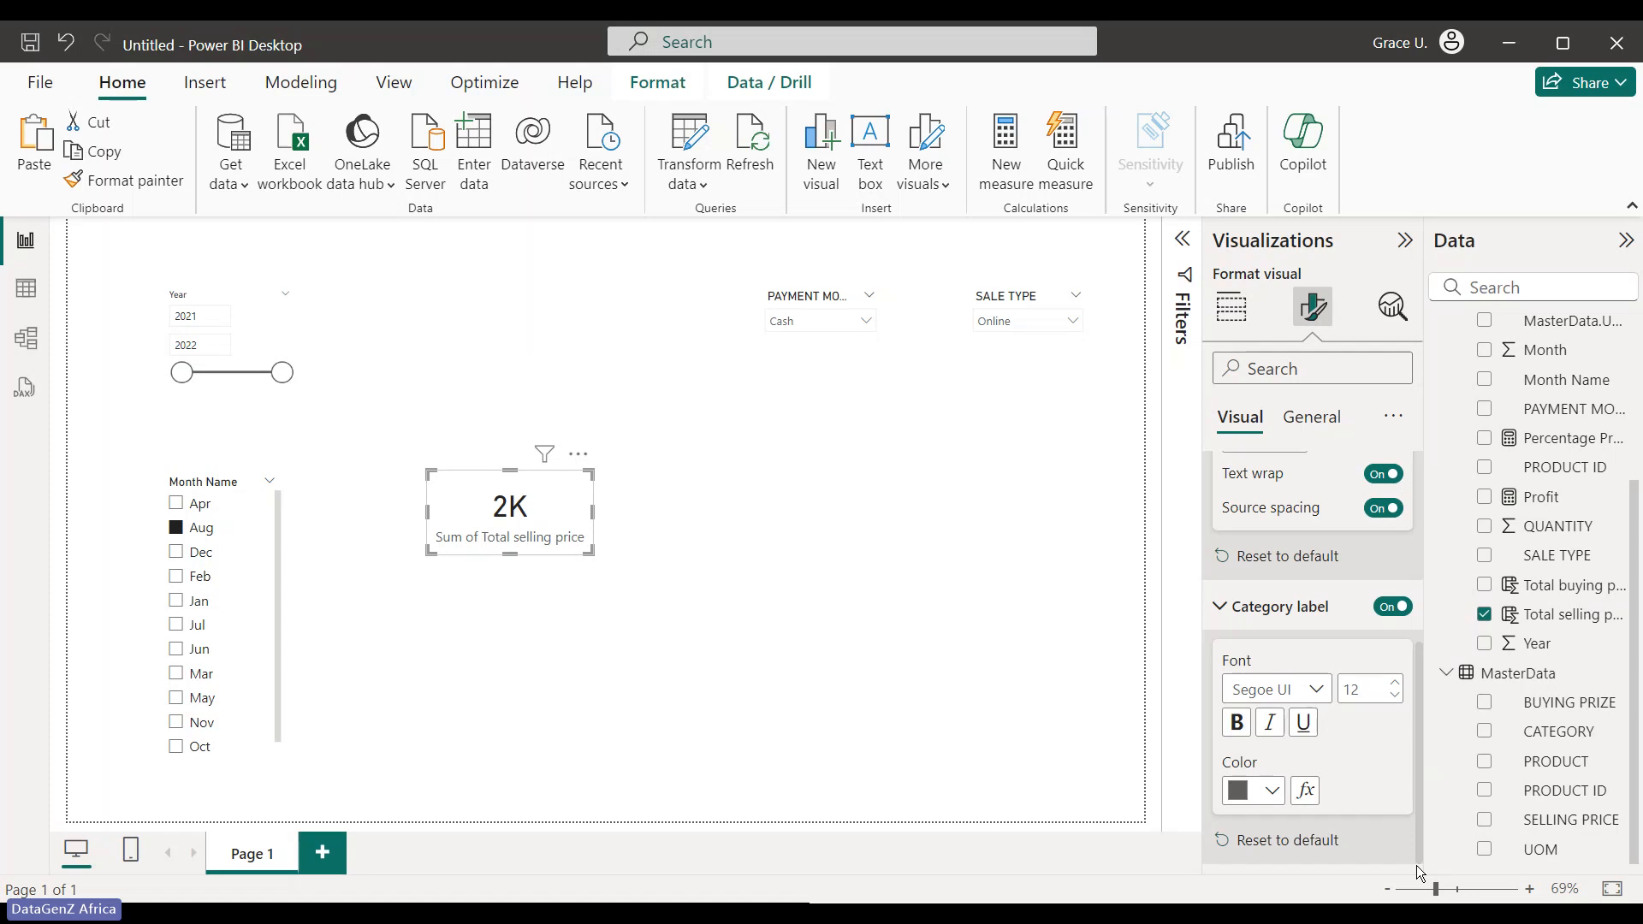
pyautogui.click(1225, 609)
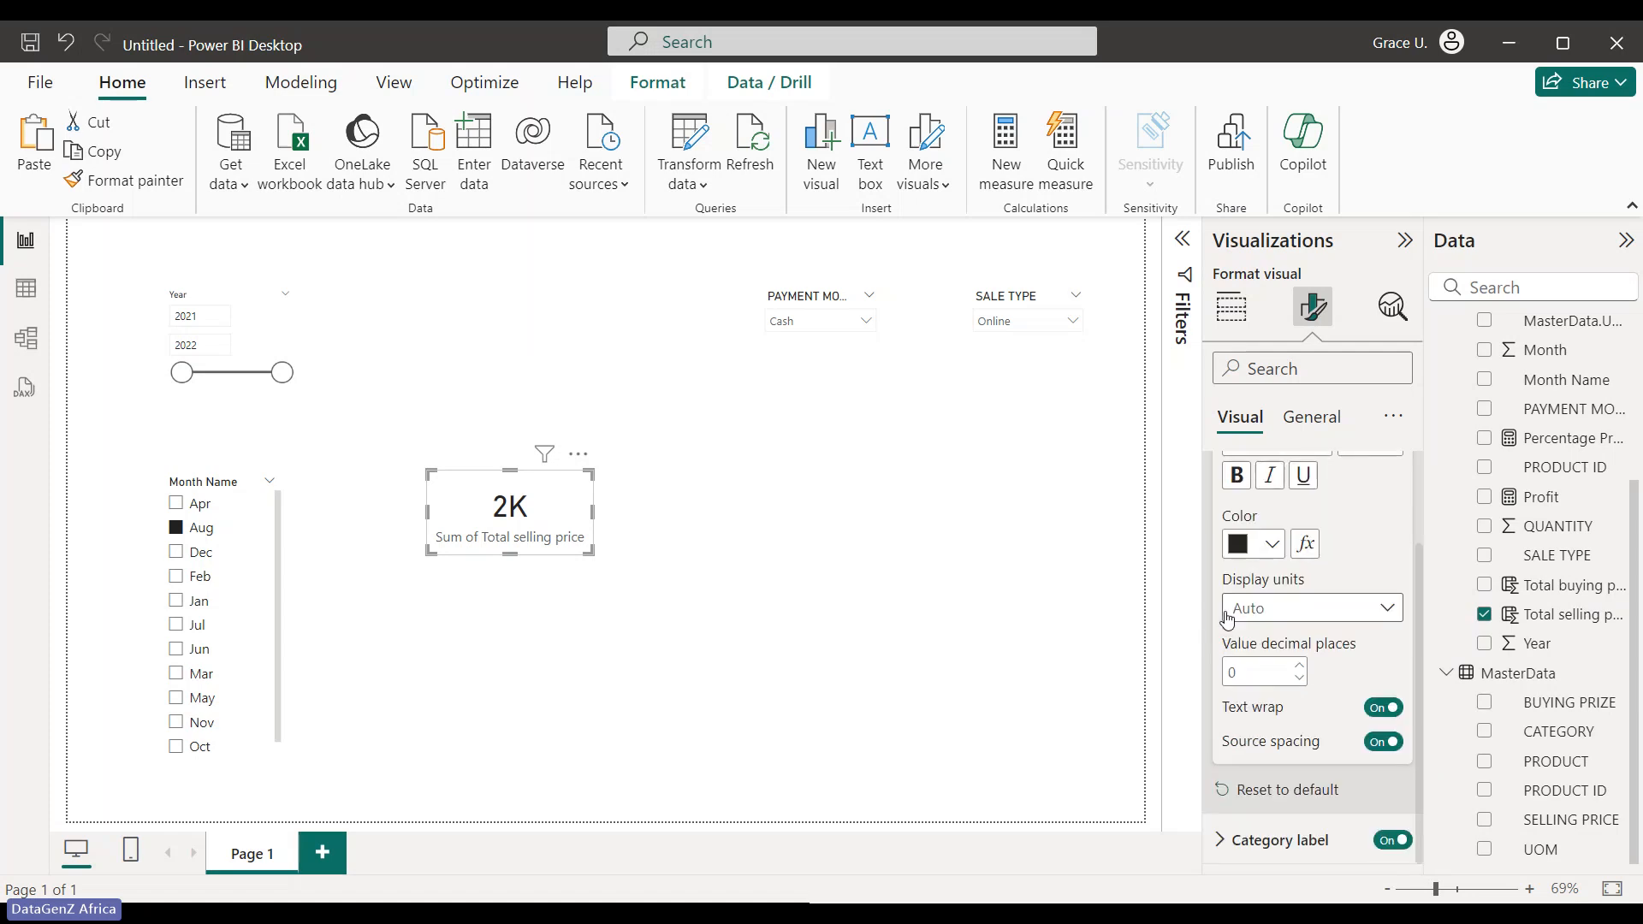
# Widen the Total selling price card very slightly and move it up, level with the Year slicer's lower part
pyautogui.moveTo(590, 511)
pyautogui.mouseDown()
pyautogui.moveTo(556, 452)
pyautogui.moveTo(582, 485)
pyautogui.mouseUp()
pyautogui.click(586, 490)
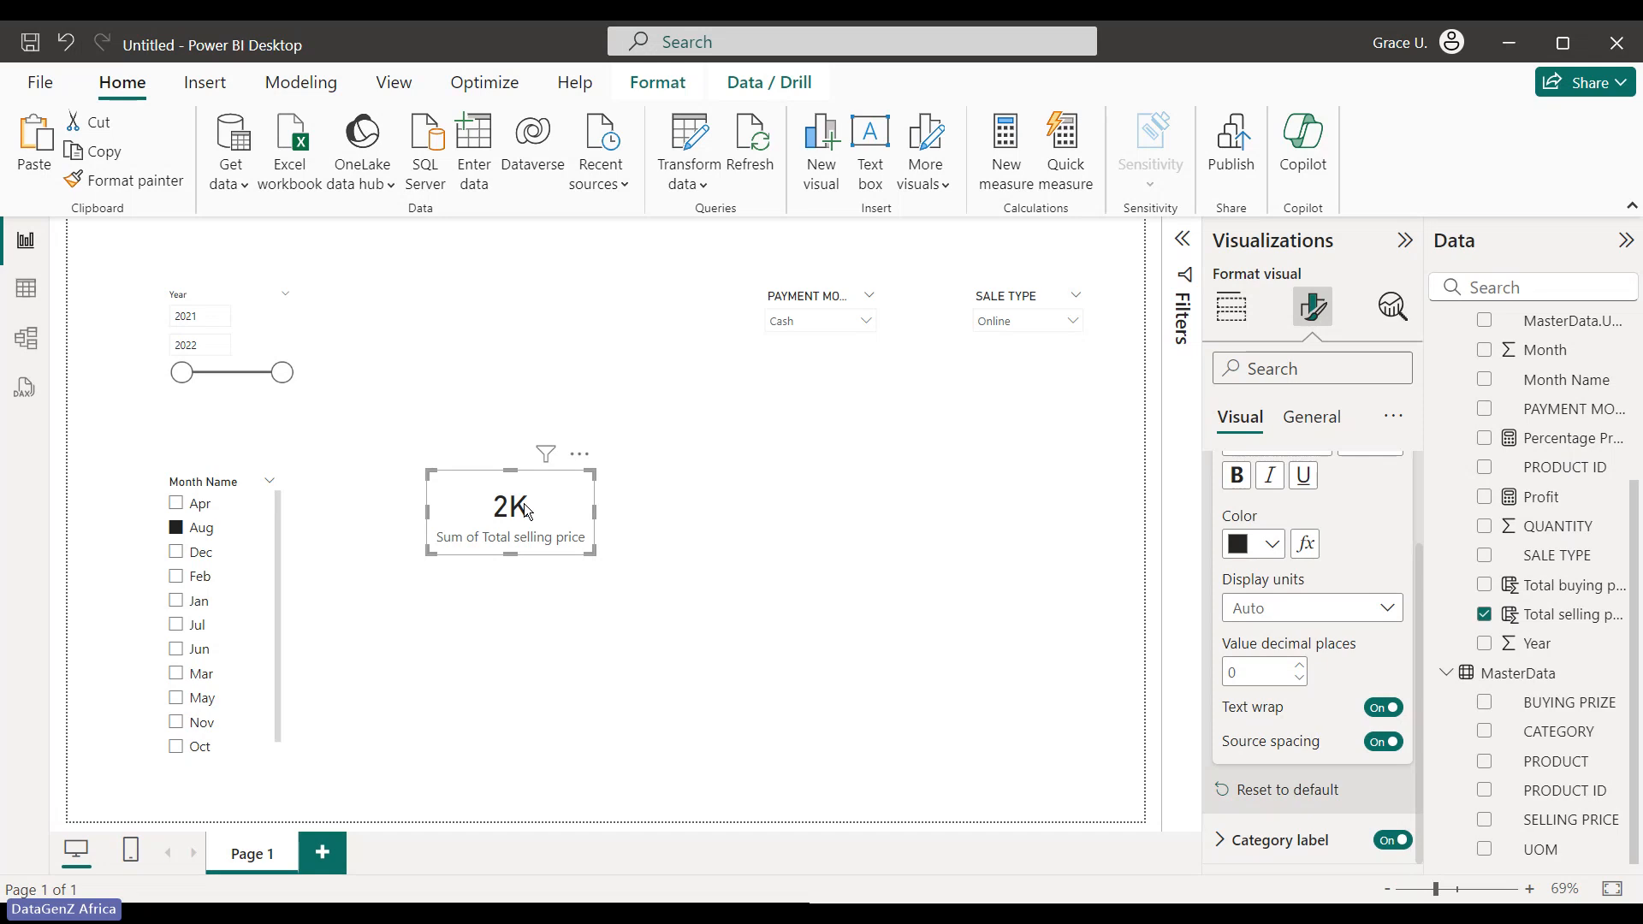
pyautogui.moveTo(554, 514); pyautogui.dragTo(557, 416)
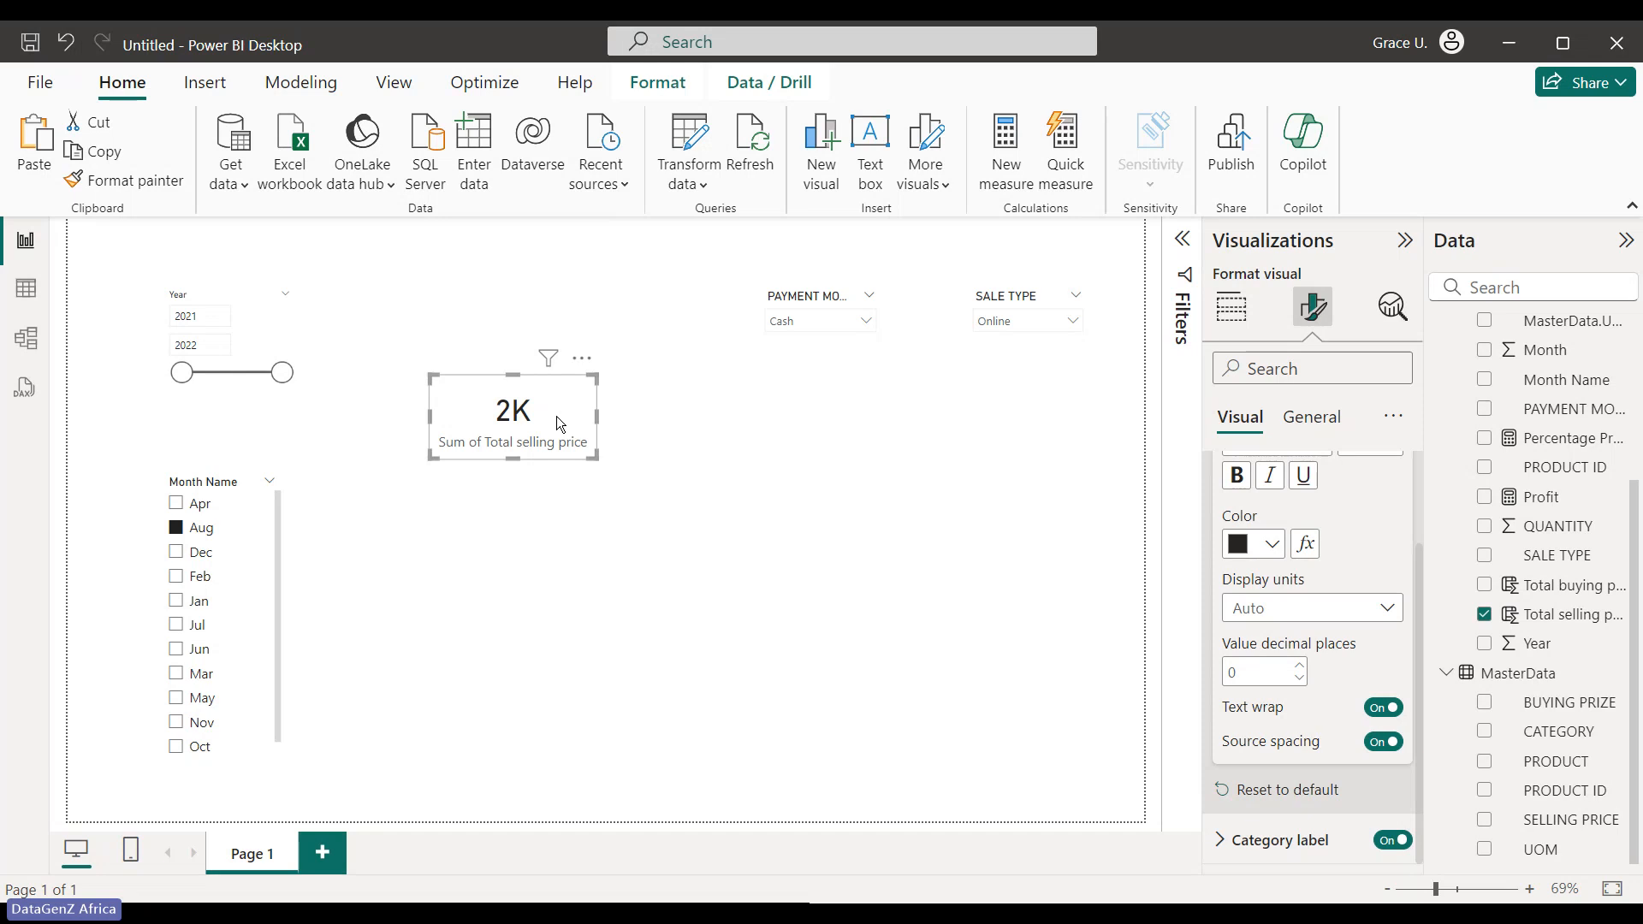
# Duplicate the Total selling price card, place a copy to the right of the original, and select that copy
pyautogui.click(639, 429)
pyautogui.hotkey('ctrl', 'v')
pyautogui.hotkey('ctrl', 'v')
pyautogui.hotkey('ctrl', 'v')
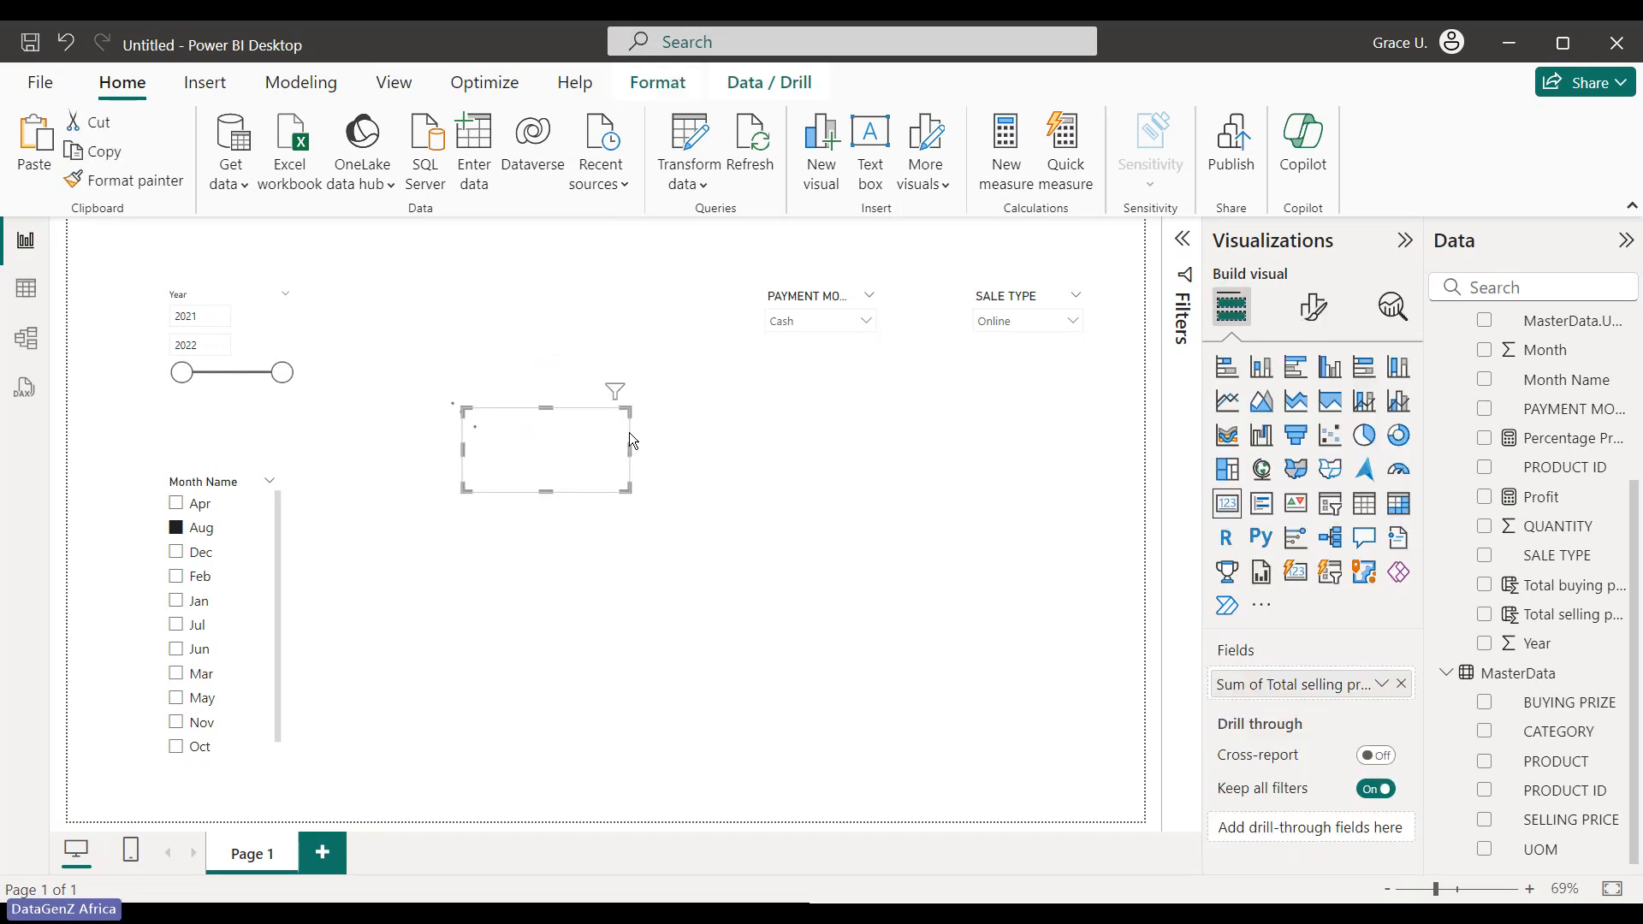
pyautogui.moveTo(629, 433); pyautogui.dragTo(761, 439)
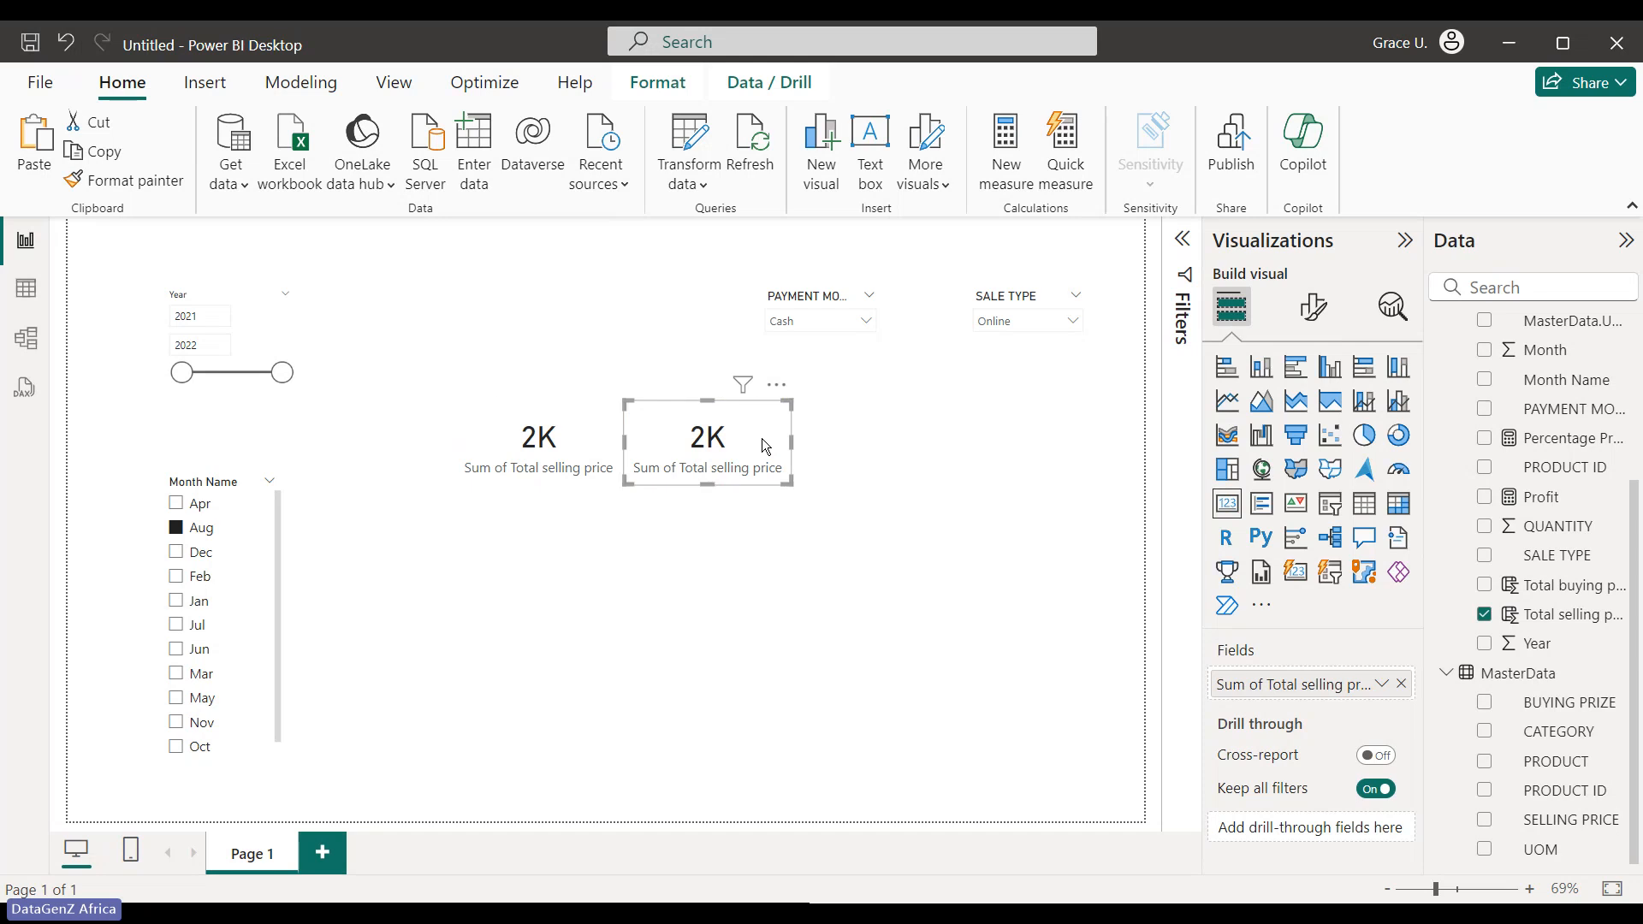
pyautogui.click(881, 484)
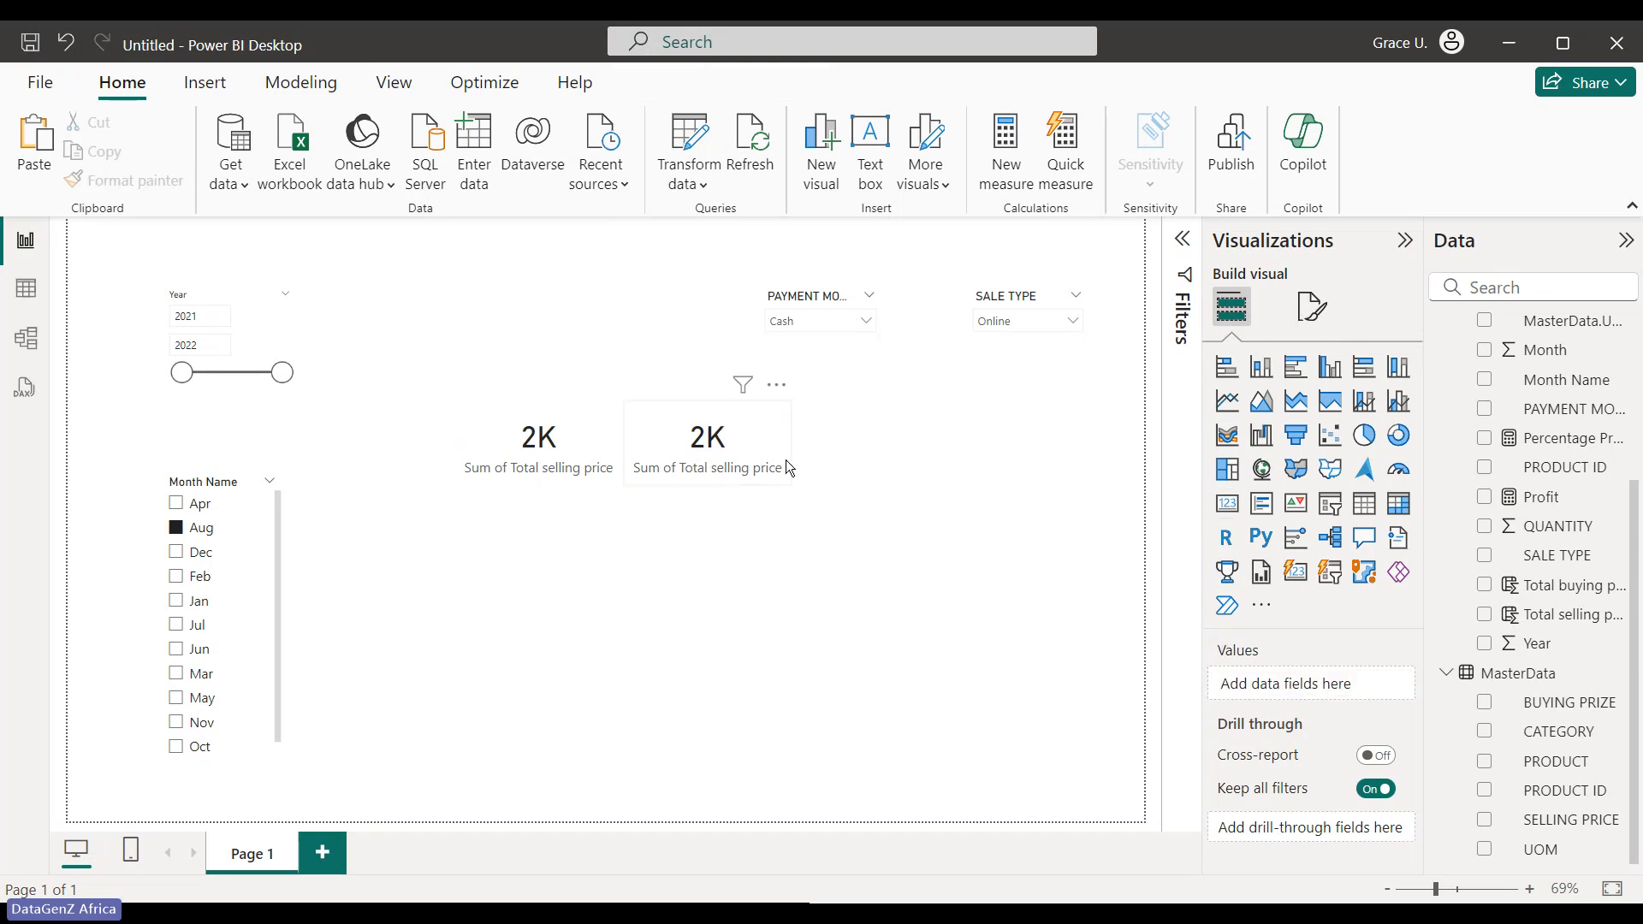
pyautogui.click(773, 454)
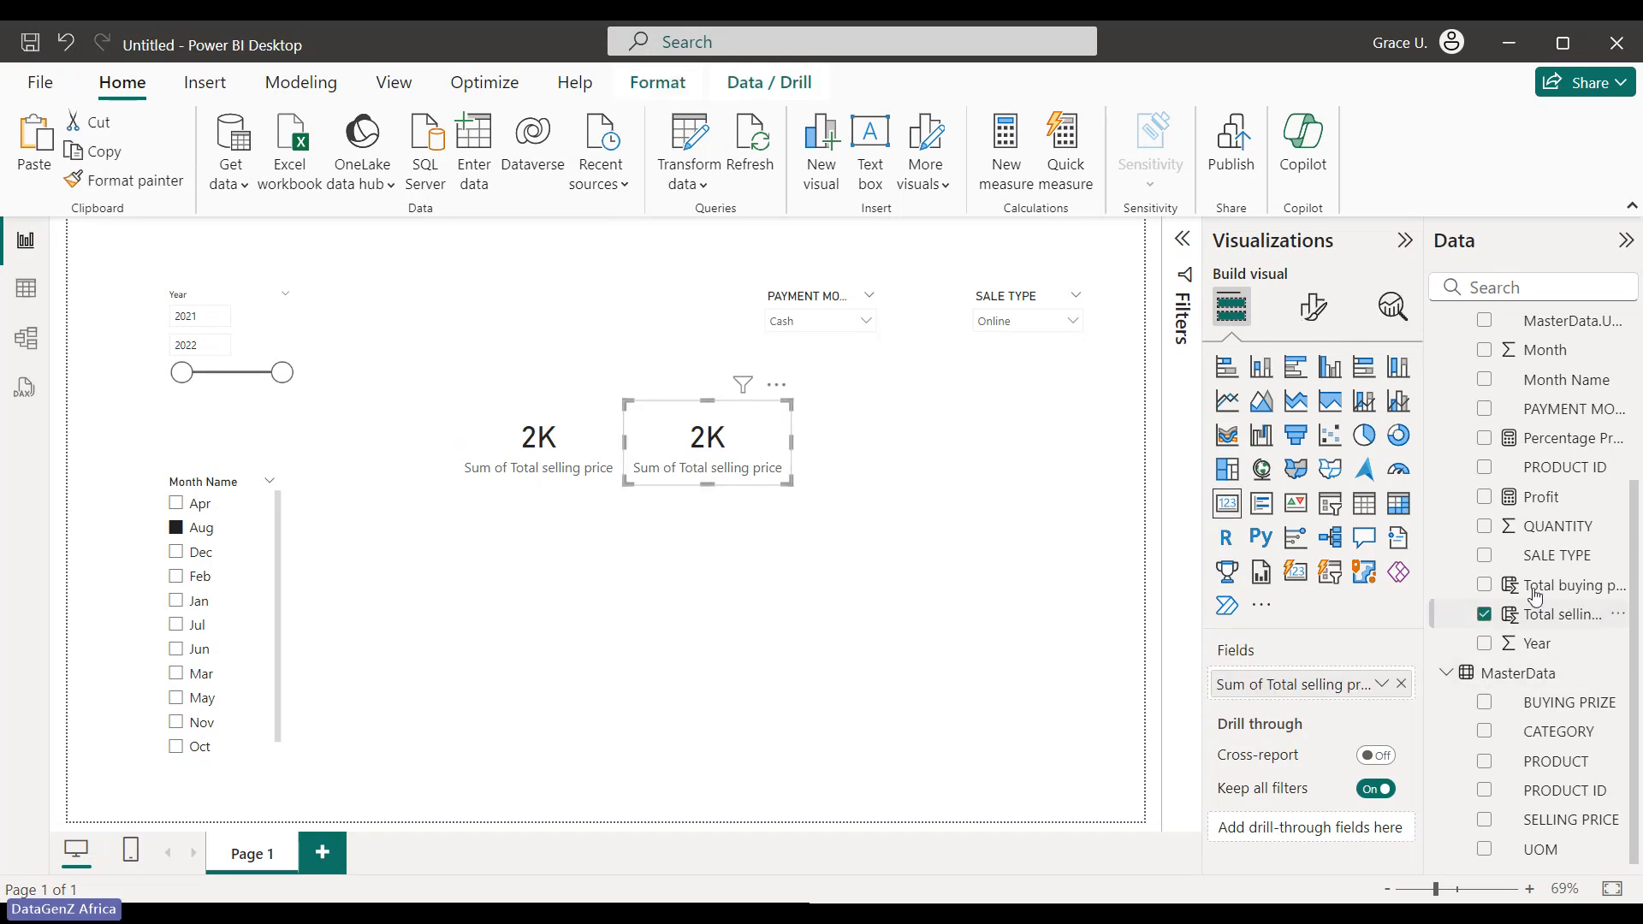
# Replace Total selling price with the Profit measure in the copied card and shift the card slightly to the right
pyautogui.click(1536, 497)
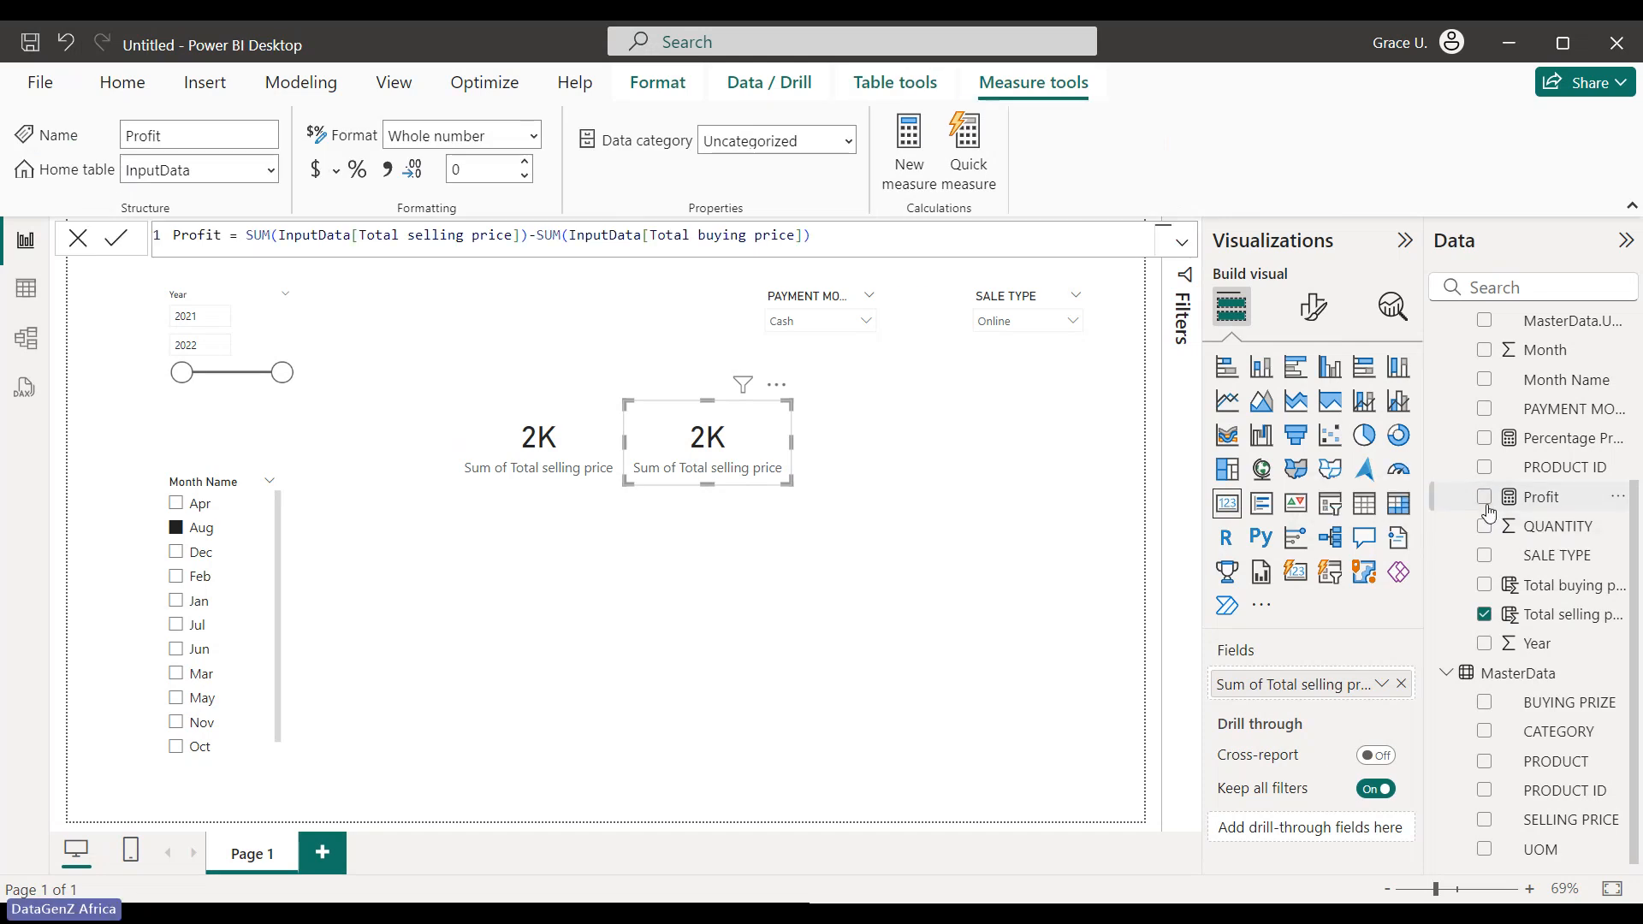
pyautogui.click(1484, 615)
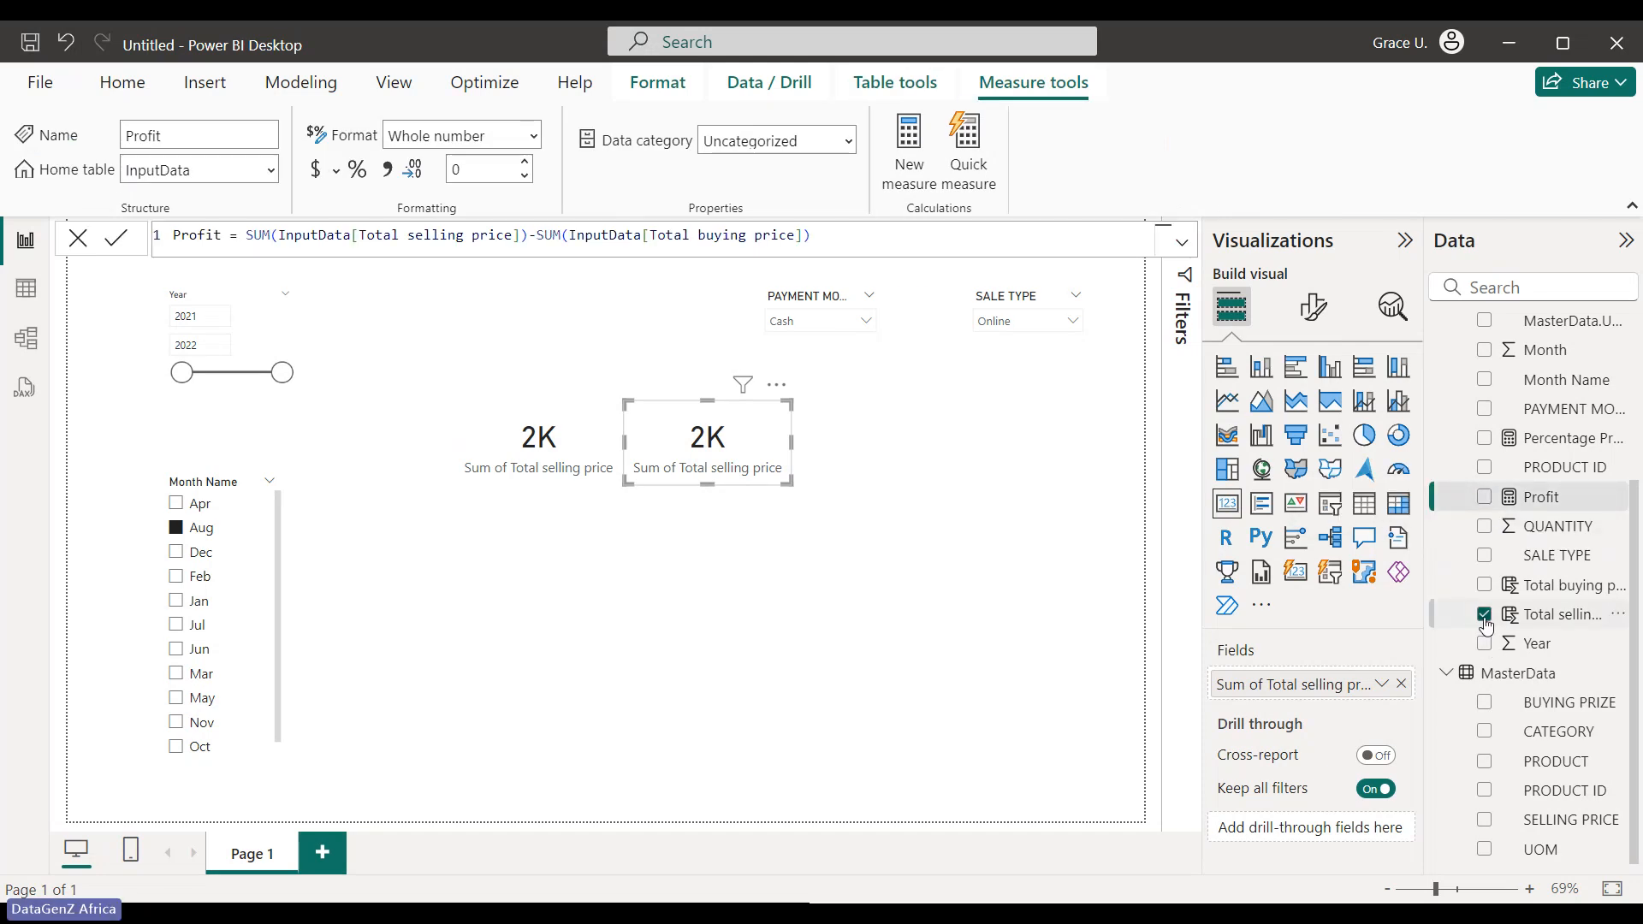
pyautogui.click(1485, 498)
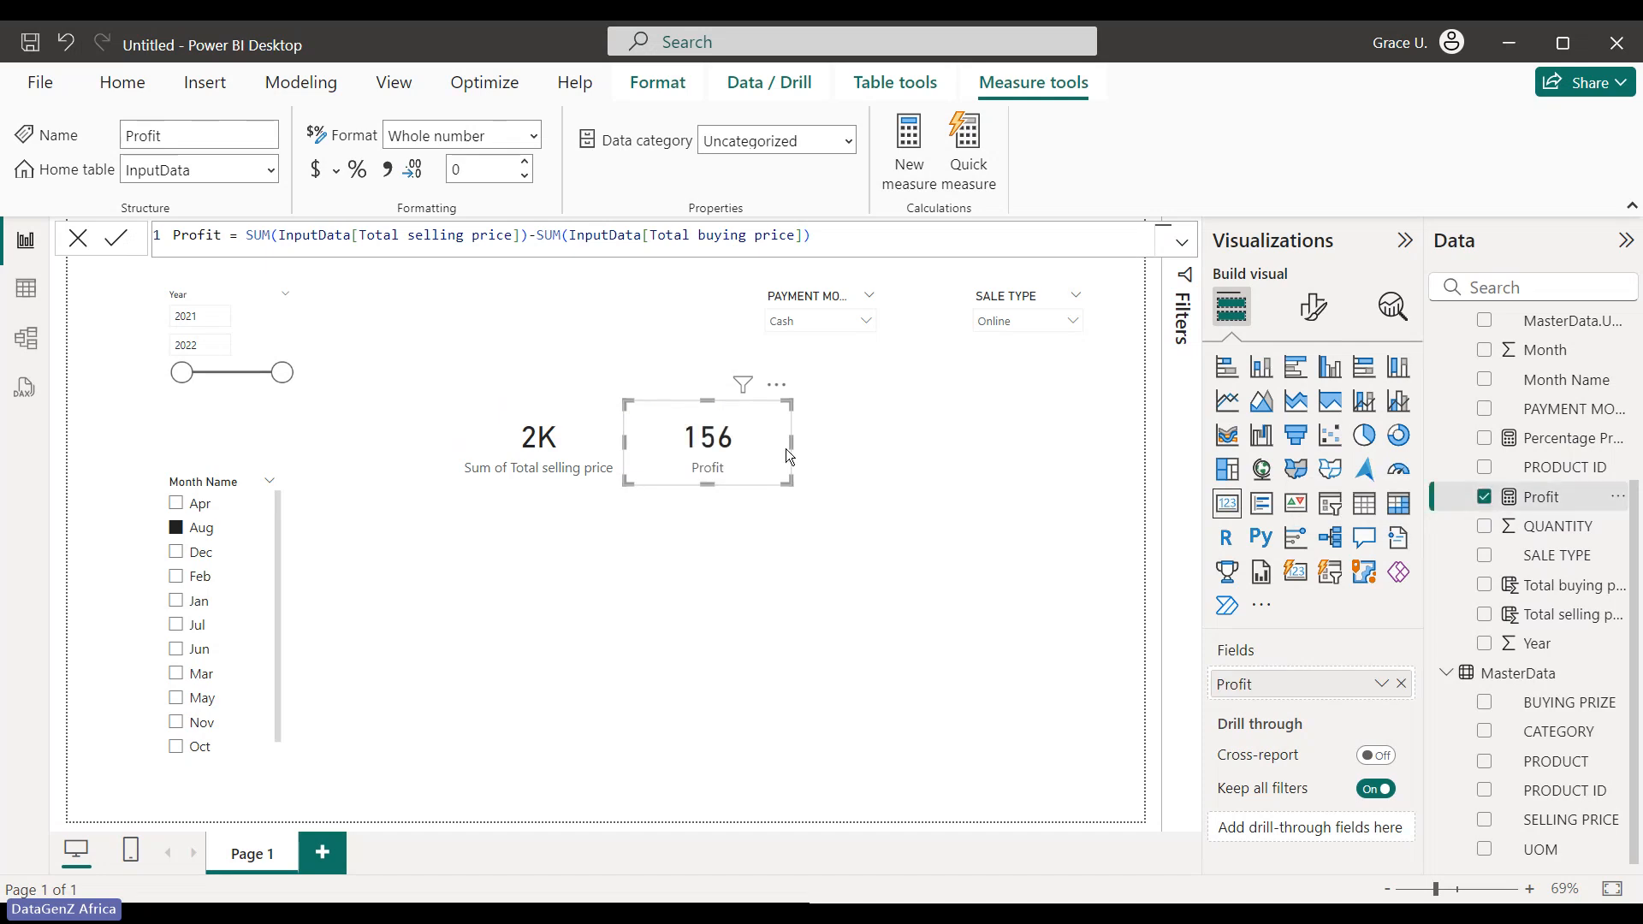
pyautogui.moveTo(776, 447)
pyautogui.mouseDown()
pyautogui.moveTo(805, 464)
pyautogui.moveTo(796, 454)
pyautogui.mouseUp()
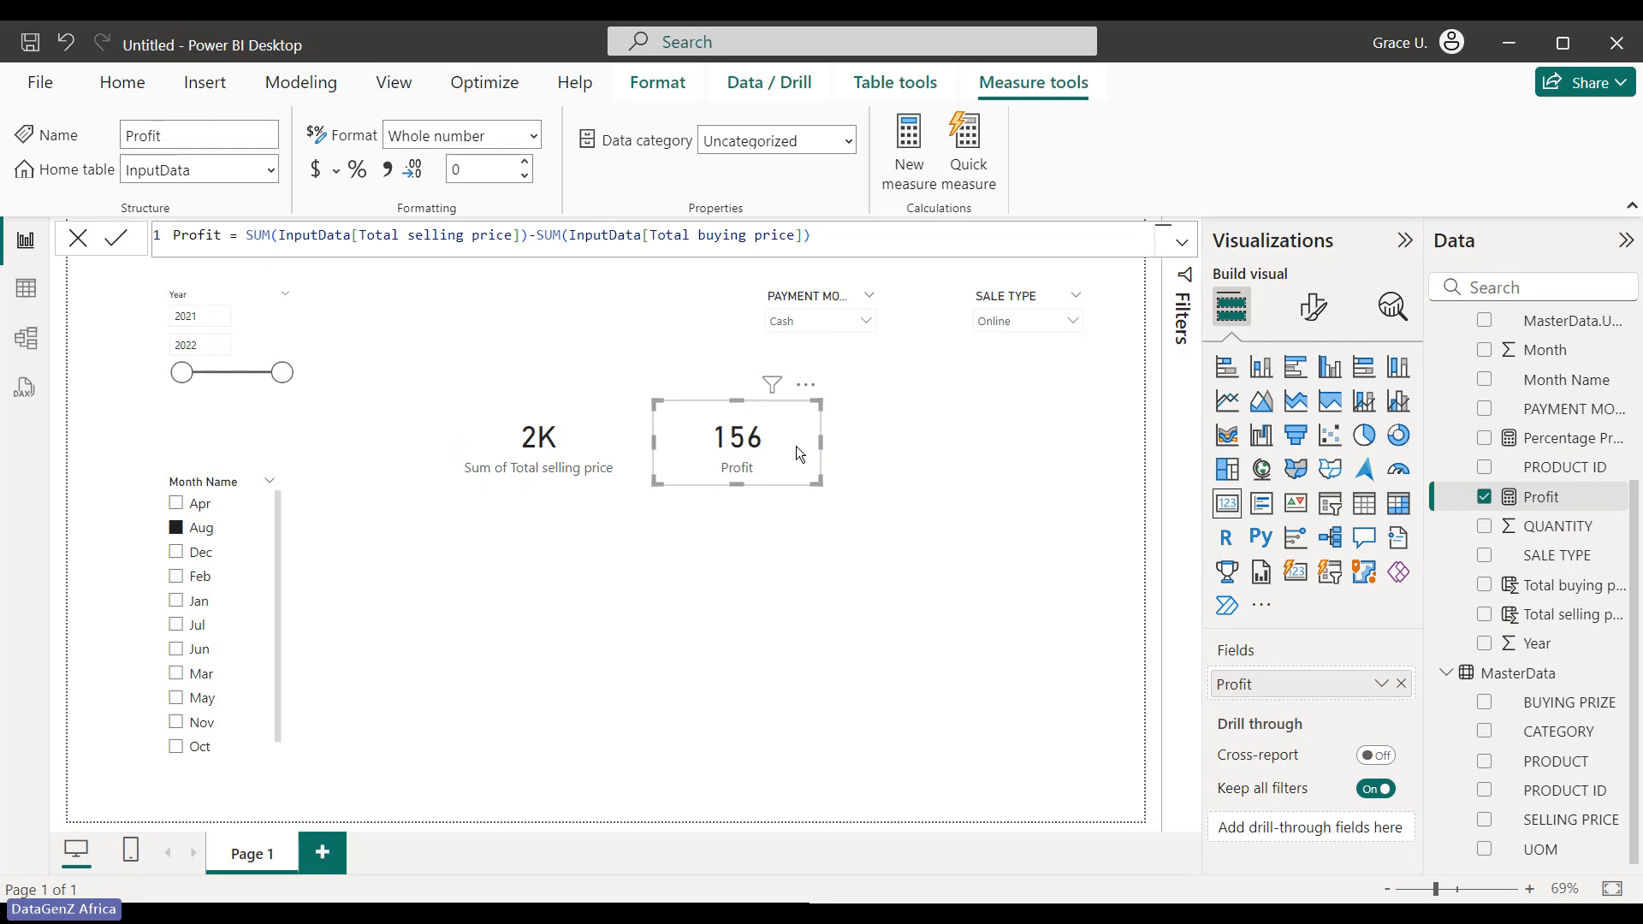
pyautogui.click(902, 473)
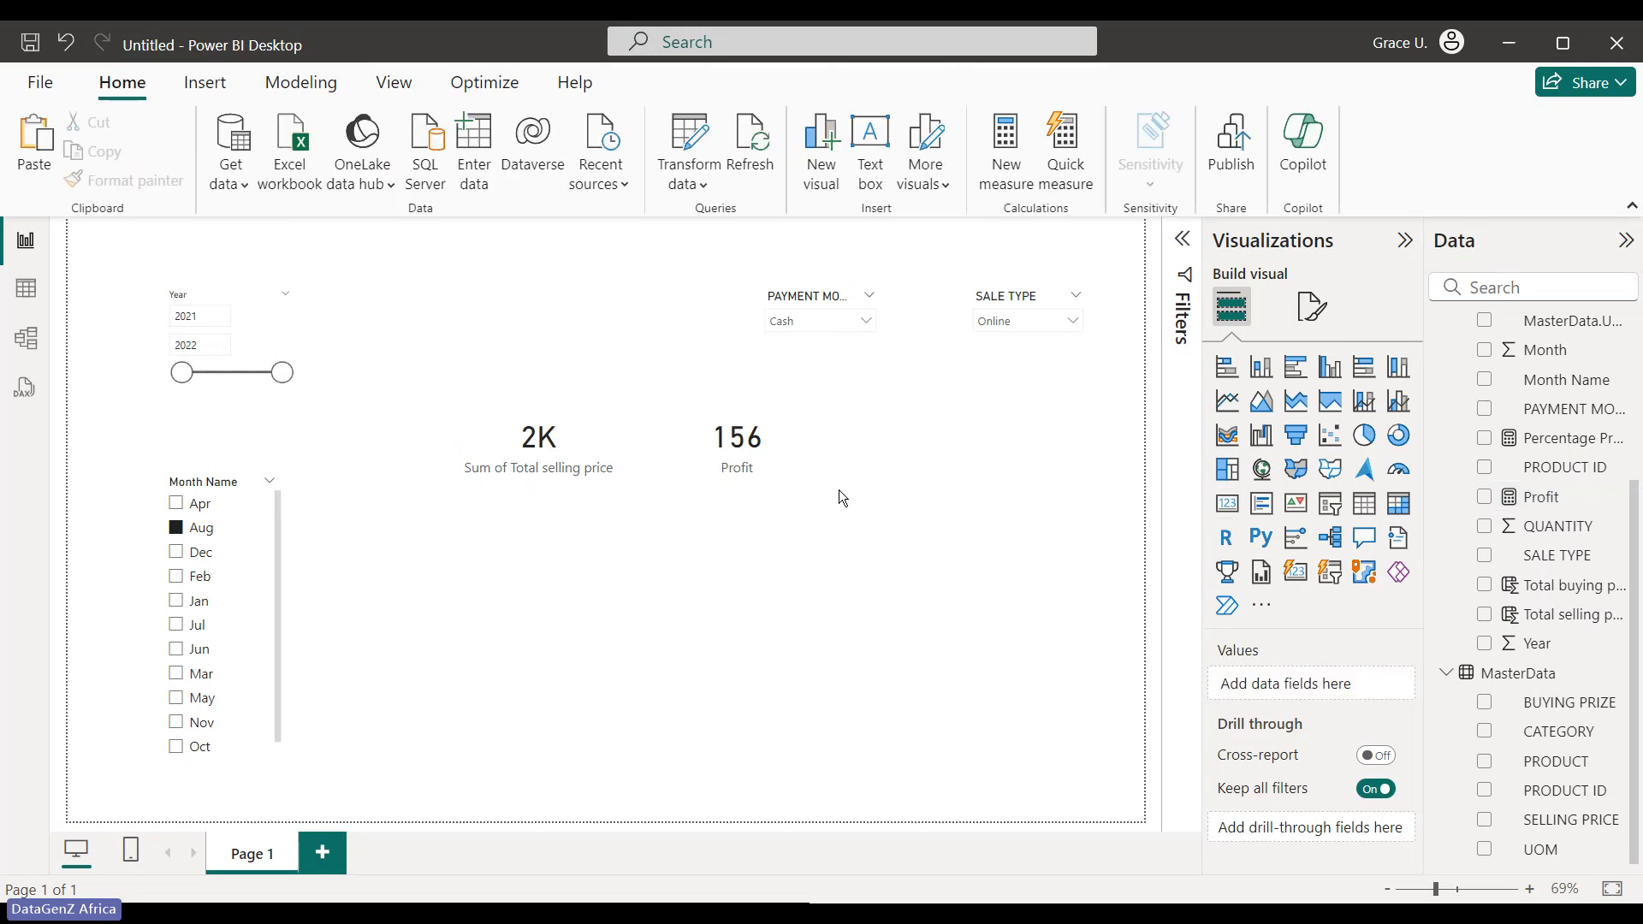
# Duplicate the Profit card and place the copy directly to its right
pyautogui.click(791, 447)
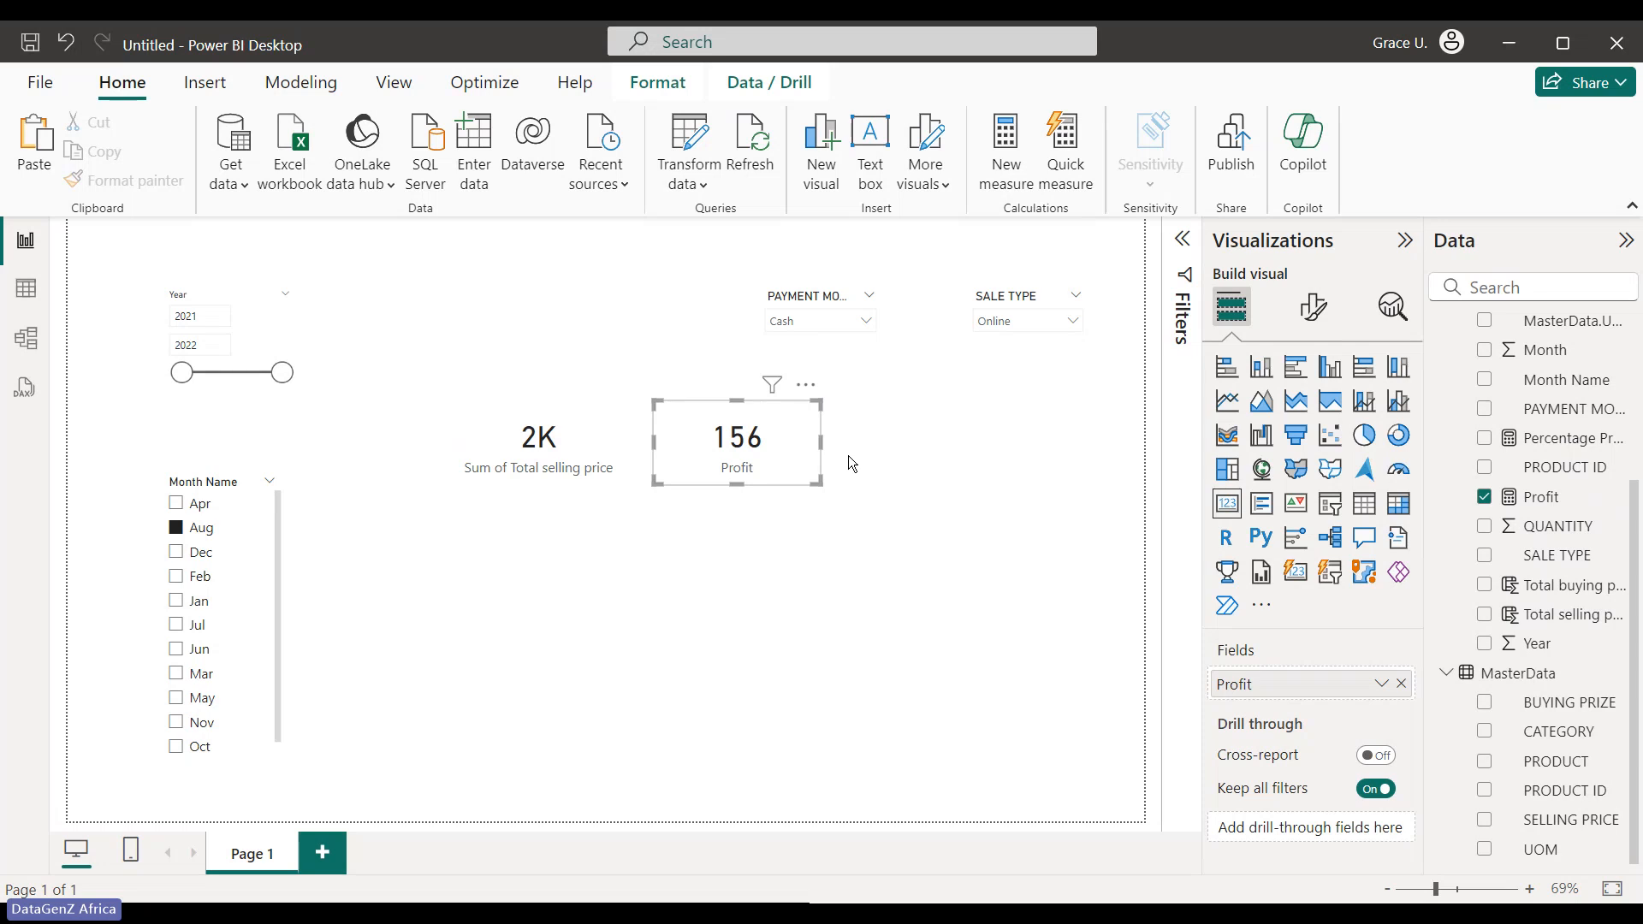
pyautogui.click(952, 454)
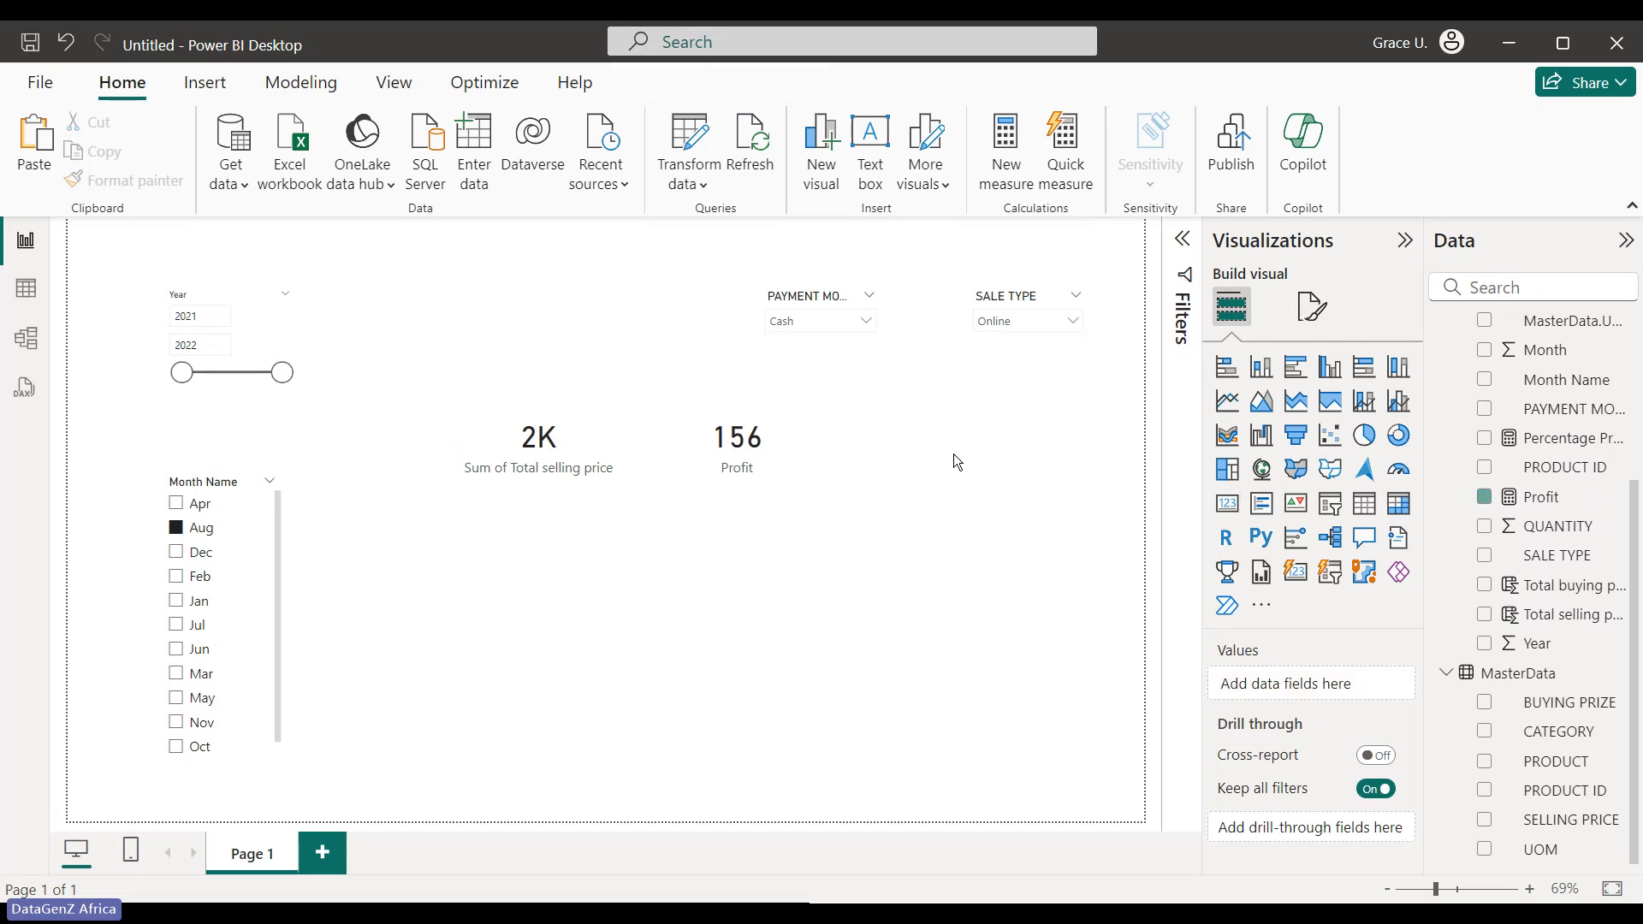
pyautogui.hotkey('ctrl', 'v')
pyautogui.moveTo(798, 459); pyautogui.dragTo(957, 455)
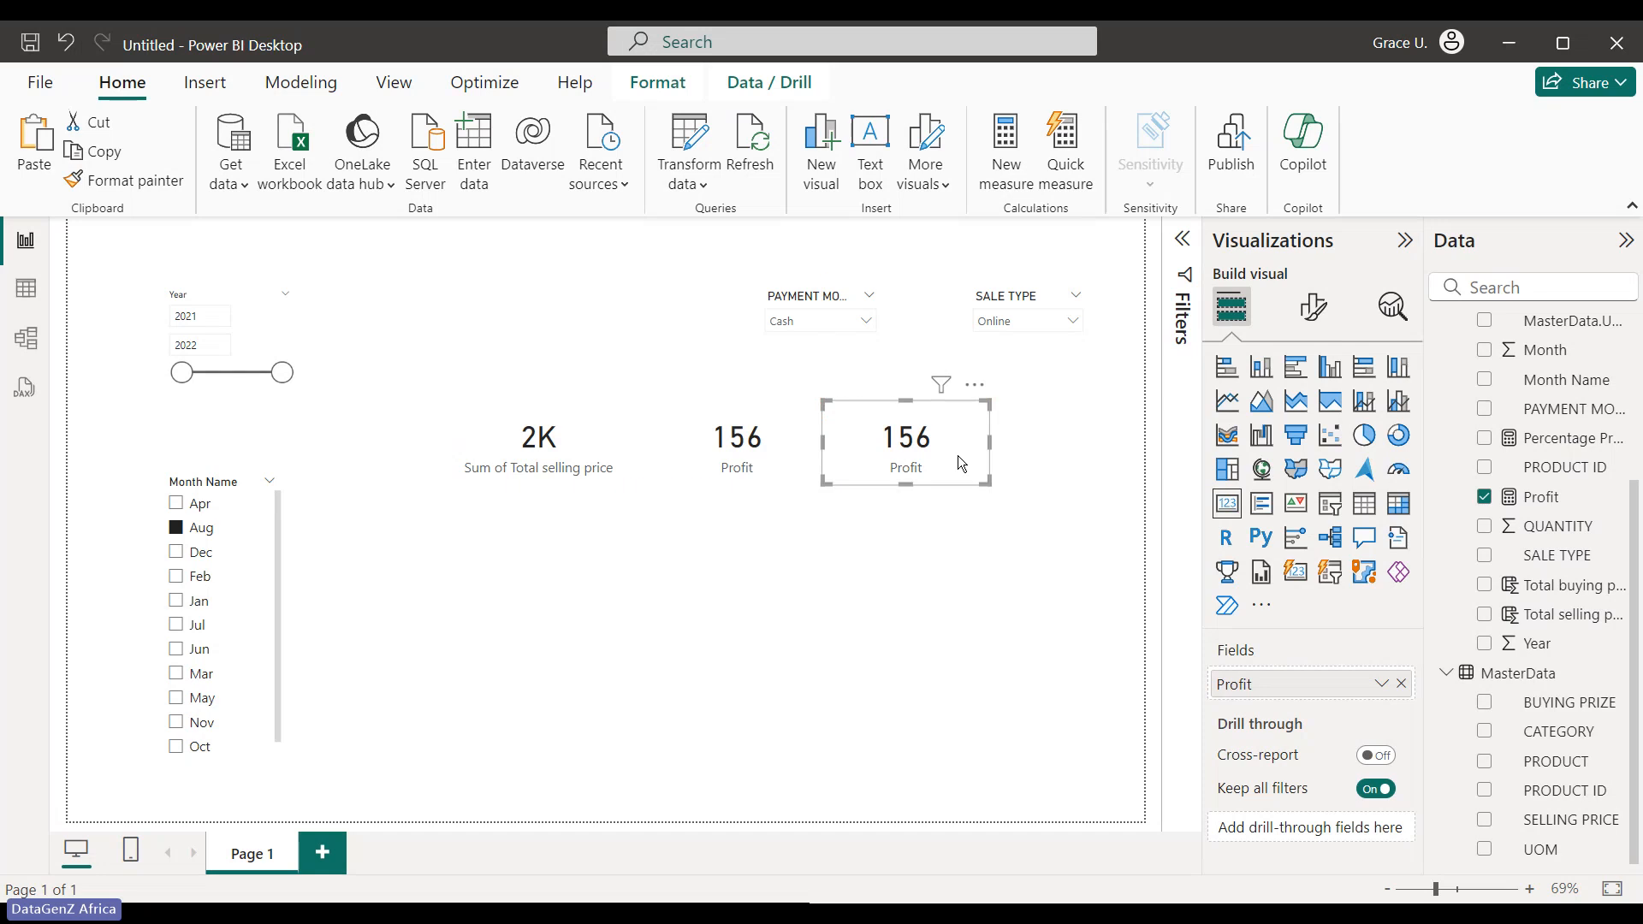
# Replace Profit with the Percentage Profit measure in the new card and make the card slightly taller
pyautogui.click(1479, 503)
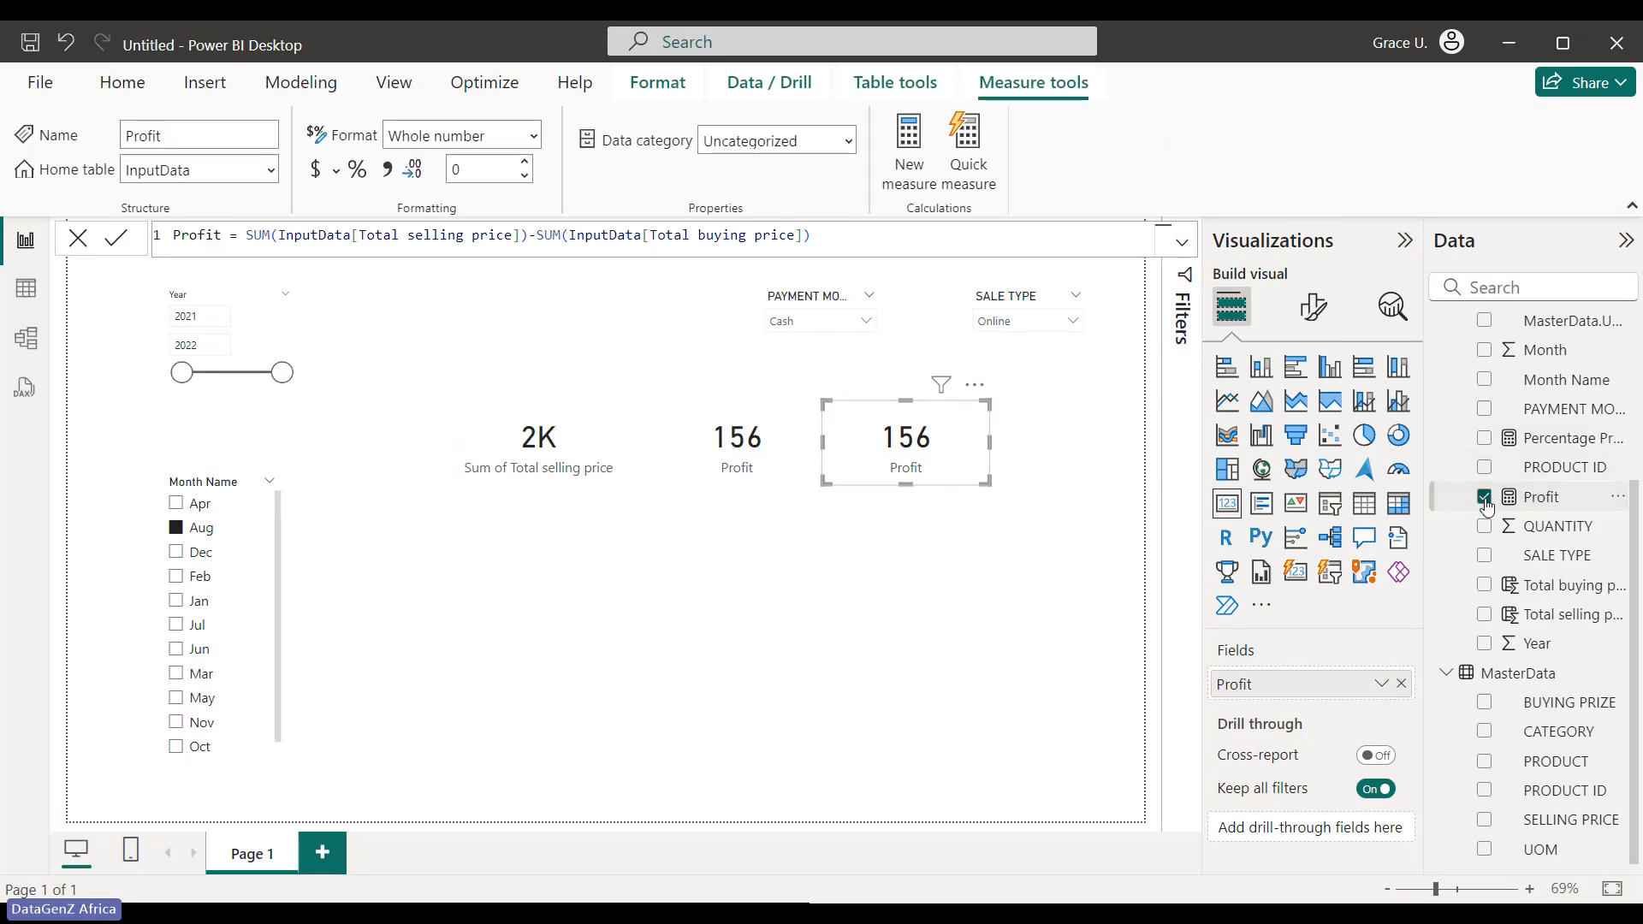
pyautogui.click(1484, 440)
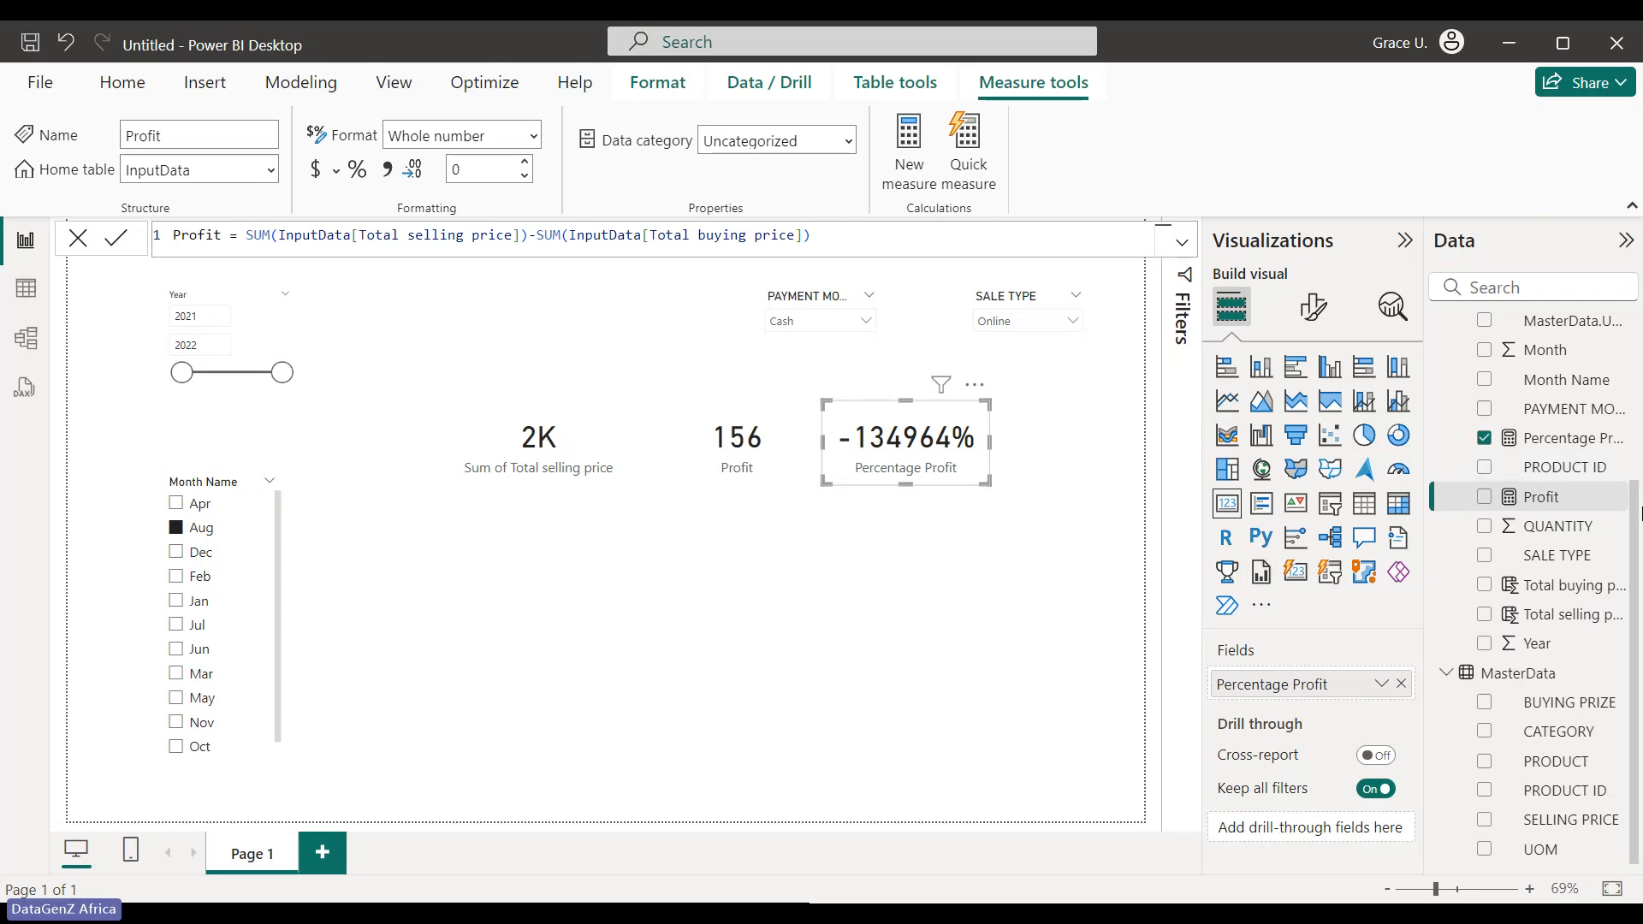
pyautogui.moveTo(1636, 511); pyautogui.dragTo(1635, 459)
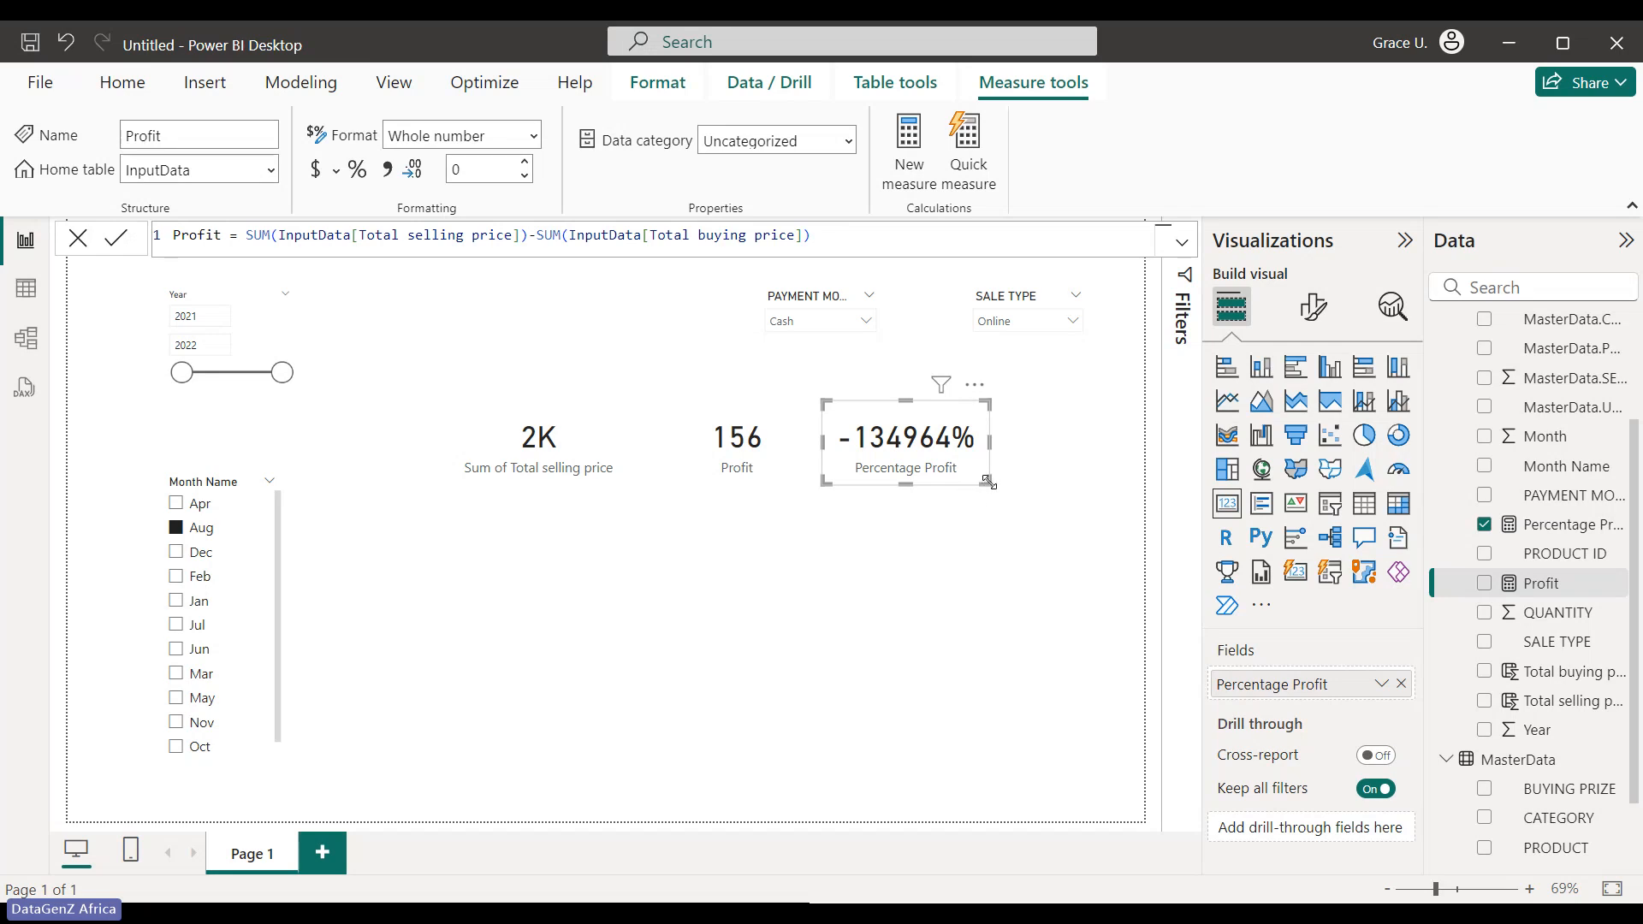
pyautogui.moveTo(988, 482); pyautogui.dragTo(988, 491)
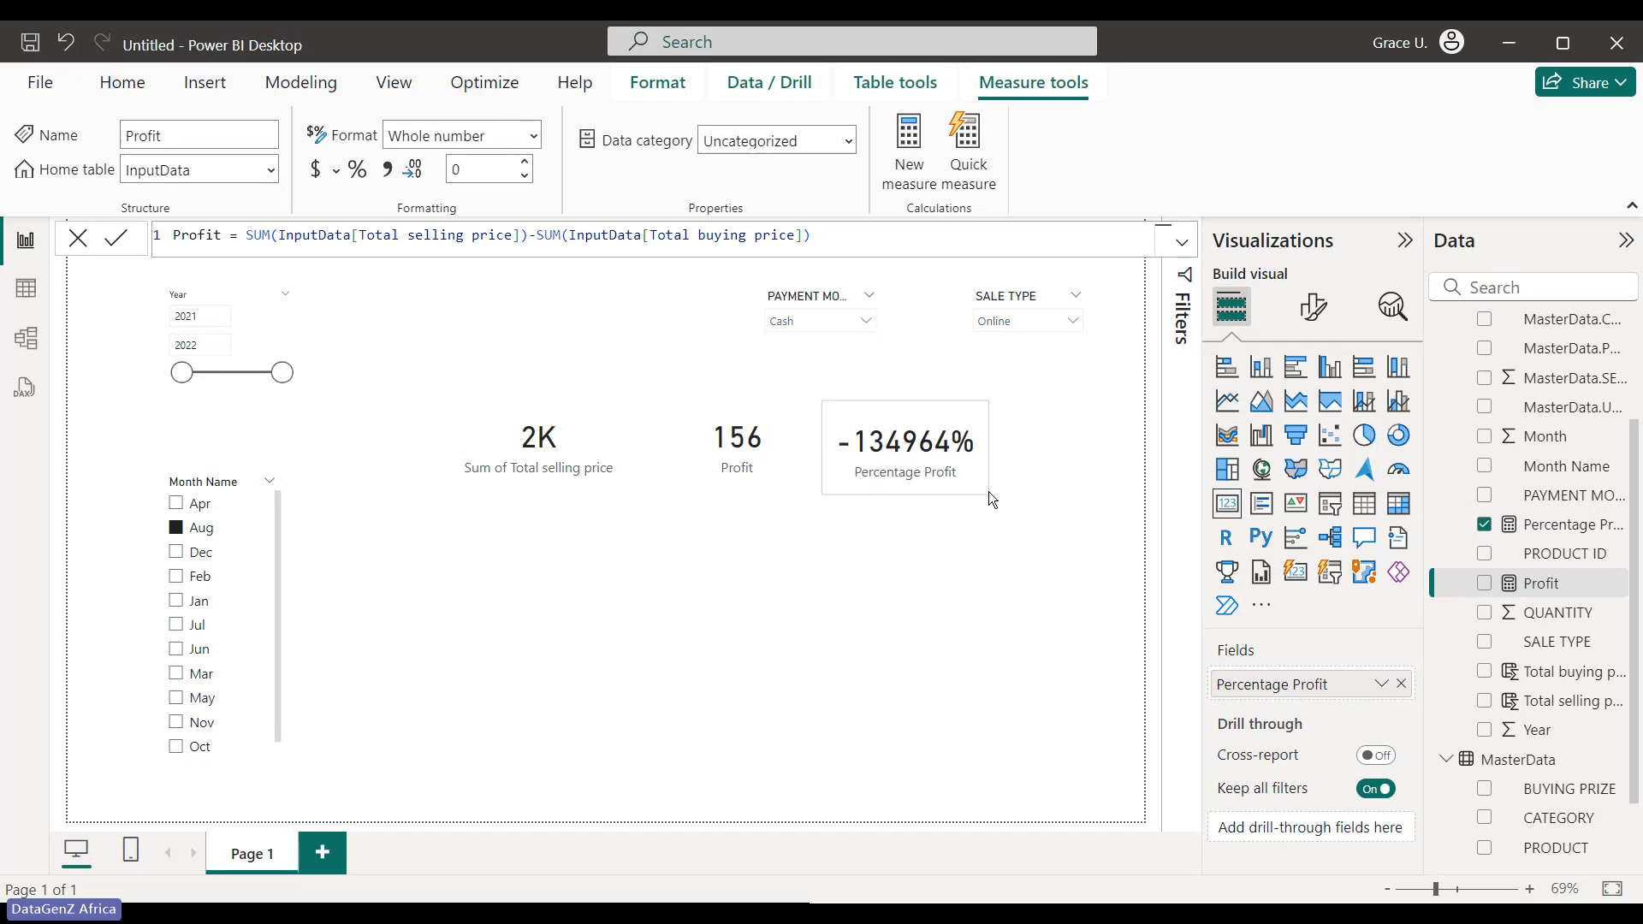